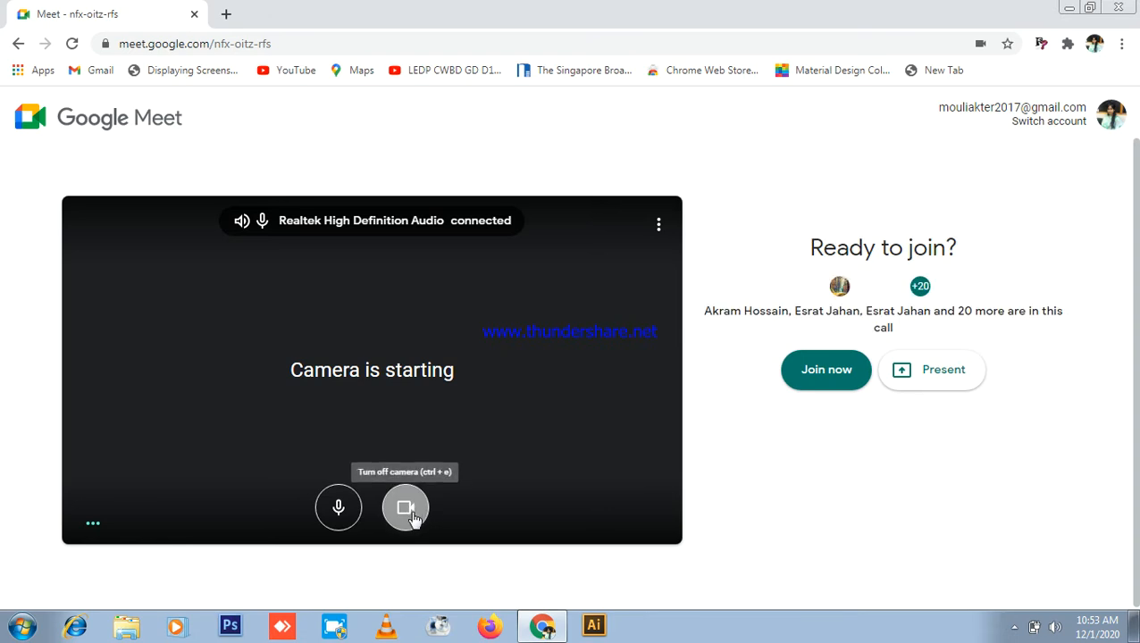
- Join the Google Meet call and unmute the microphone with the participant list open
left_click(821, 373)
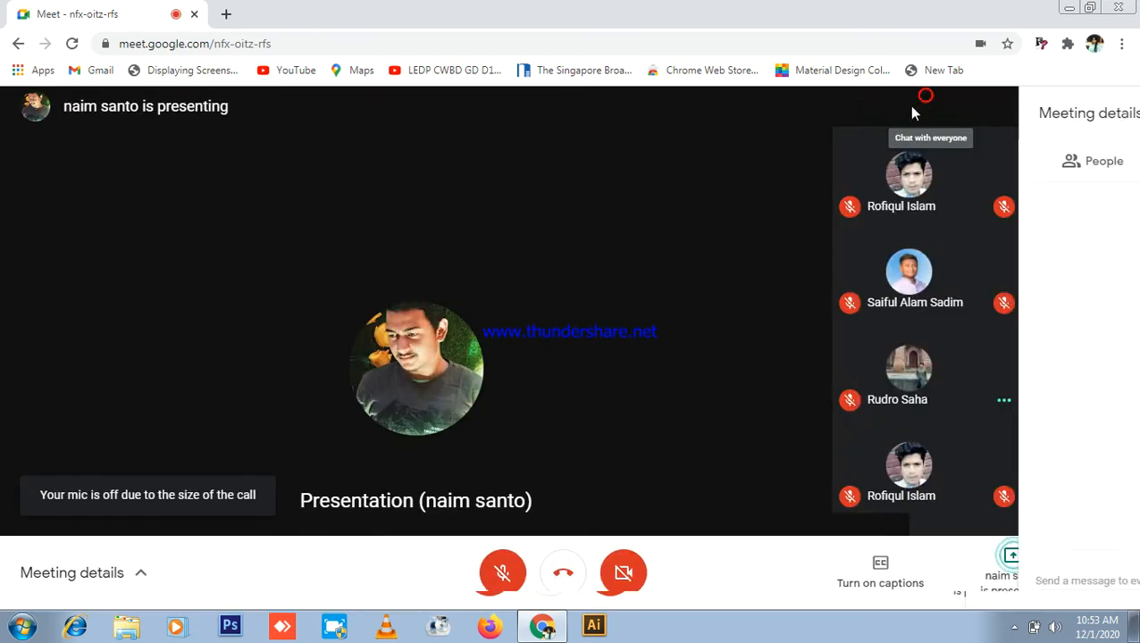
left_click(930, 105)
left_click(938, 169)
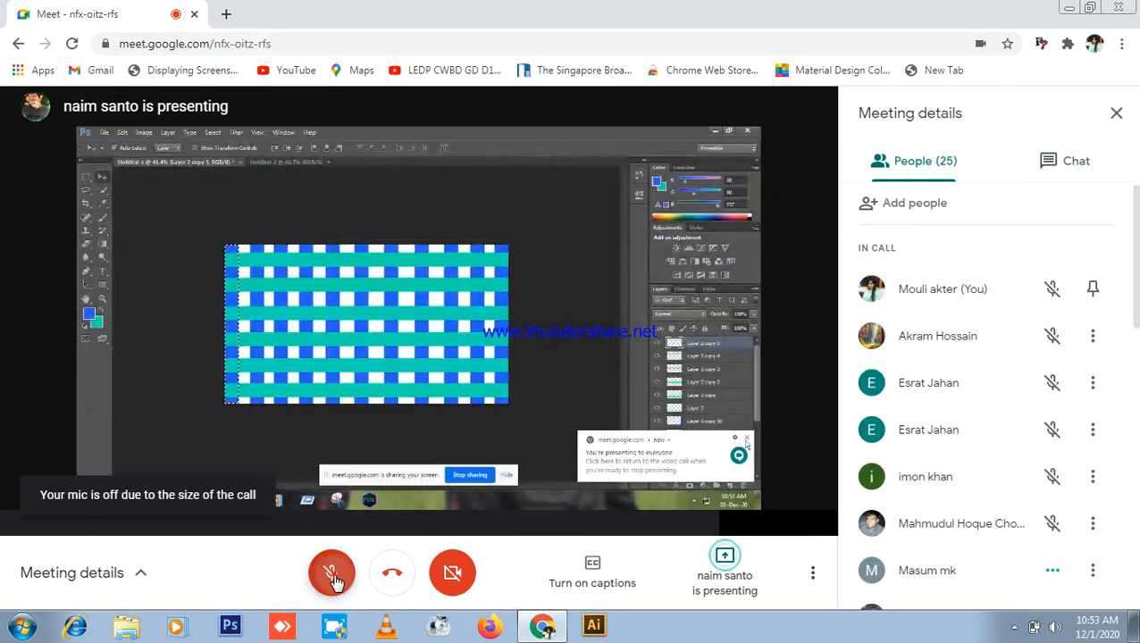
left_click(332, 577)
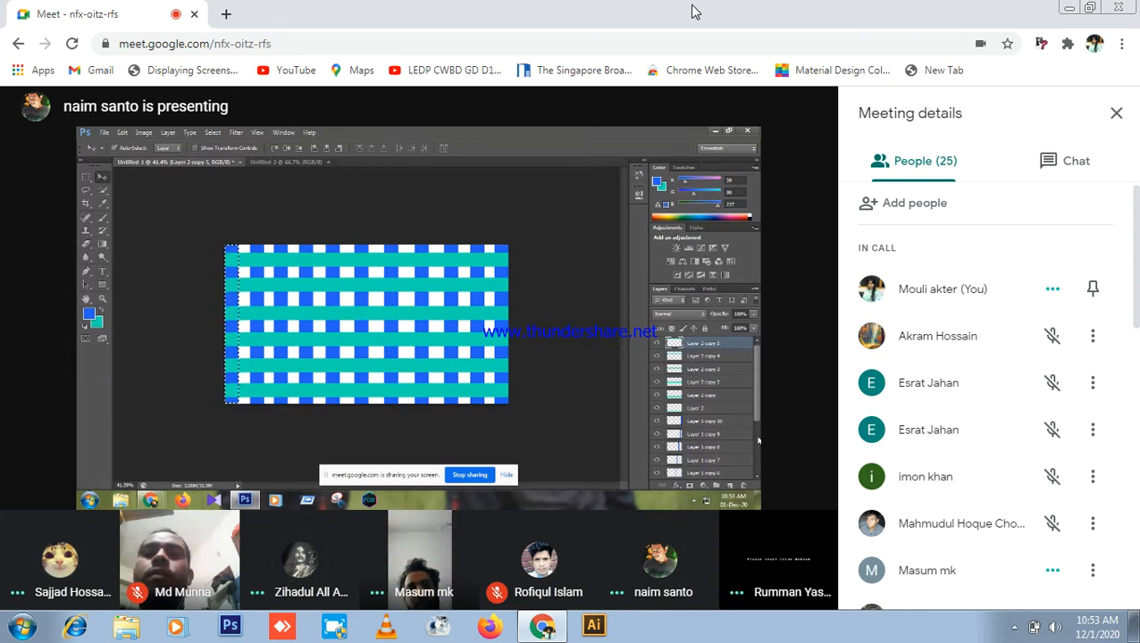
left_click(1013, 628)
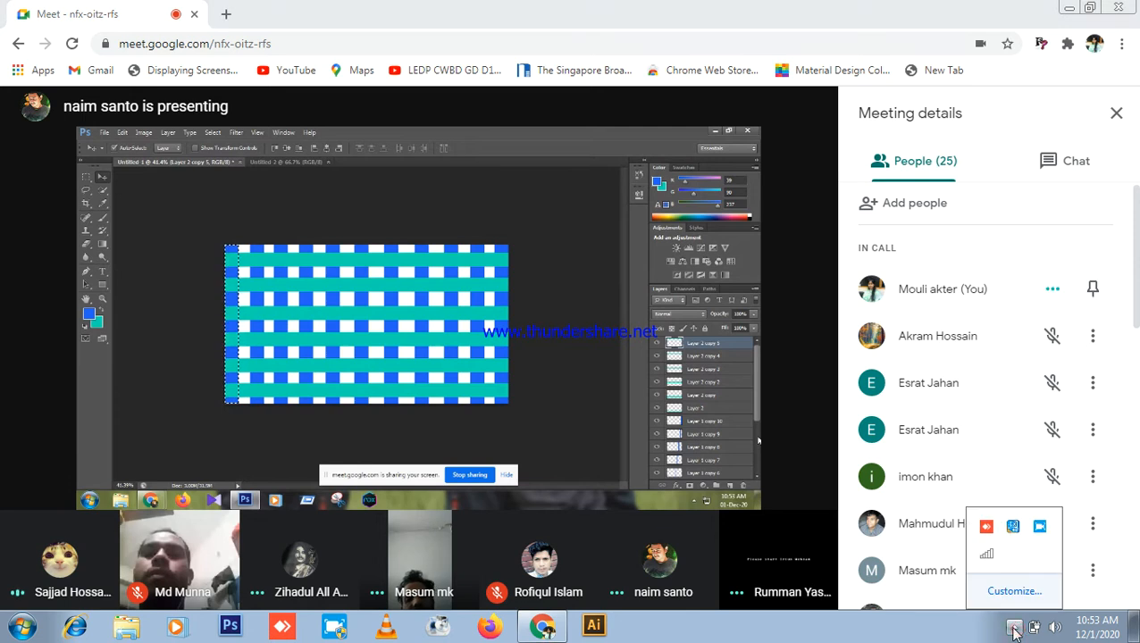
left_click(1083, 161)
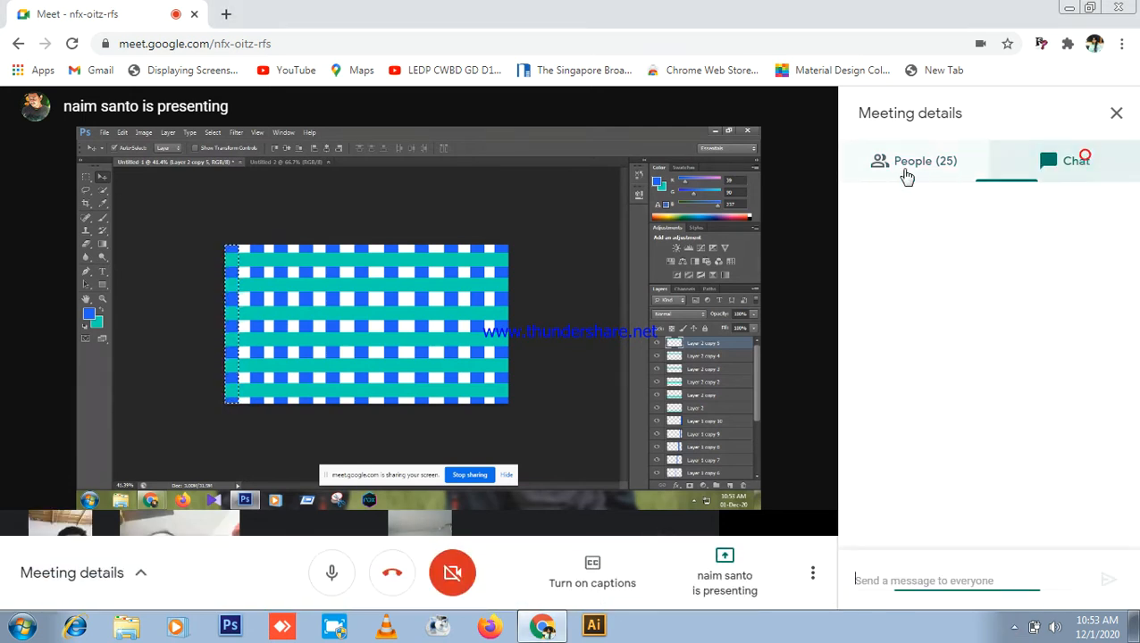
left_click(907, 170)
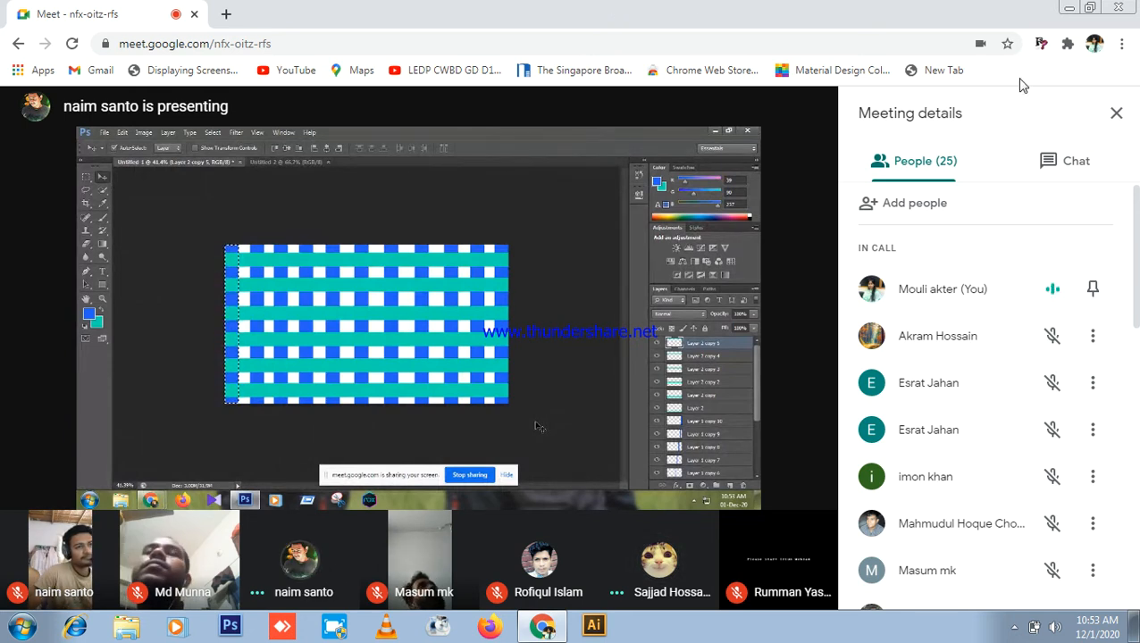
left_click(1009, 630)
left_click(998, 635)
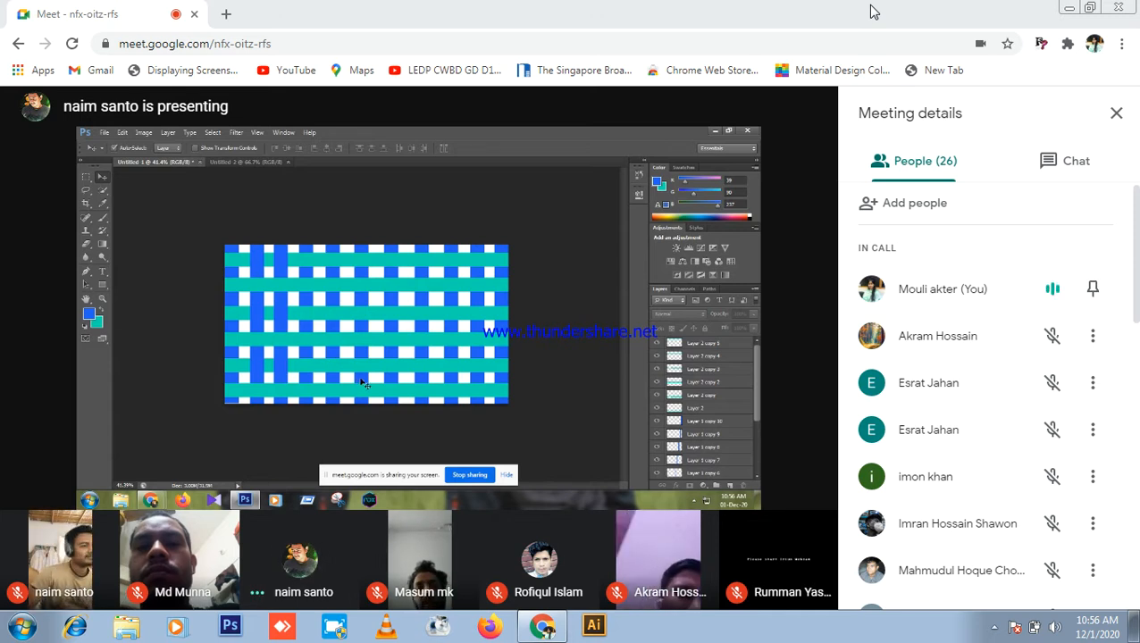
- Open Facebook from the shortcuts of a new browser tab
left_click(228, 11)
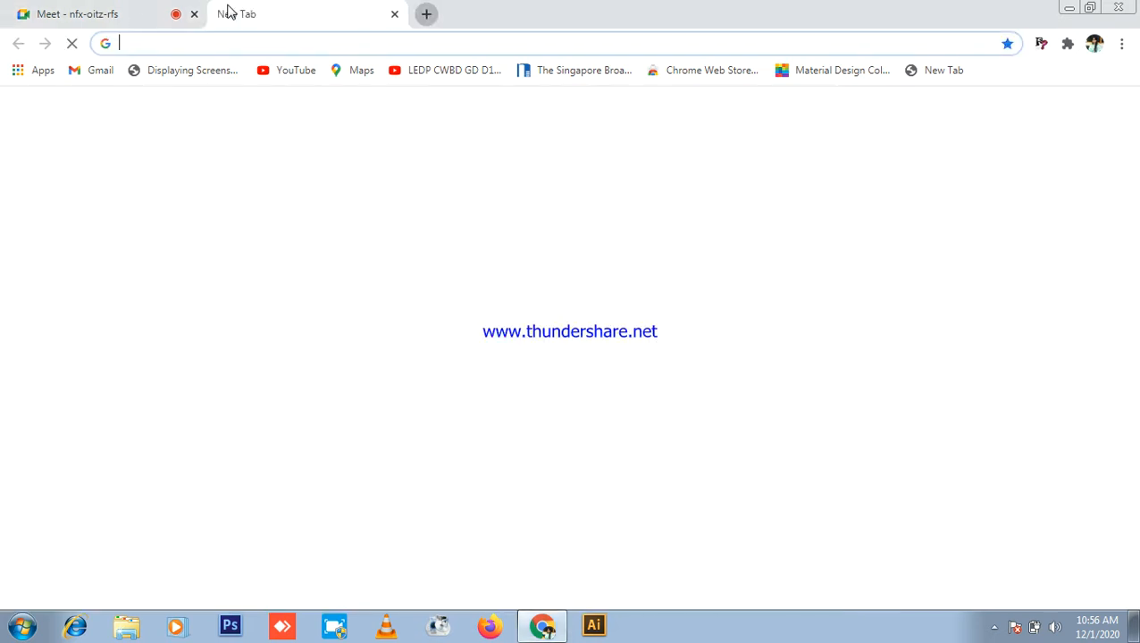
scroll(508, 505, "down", 1)
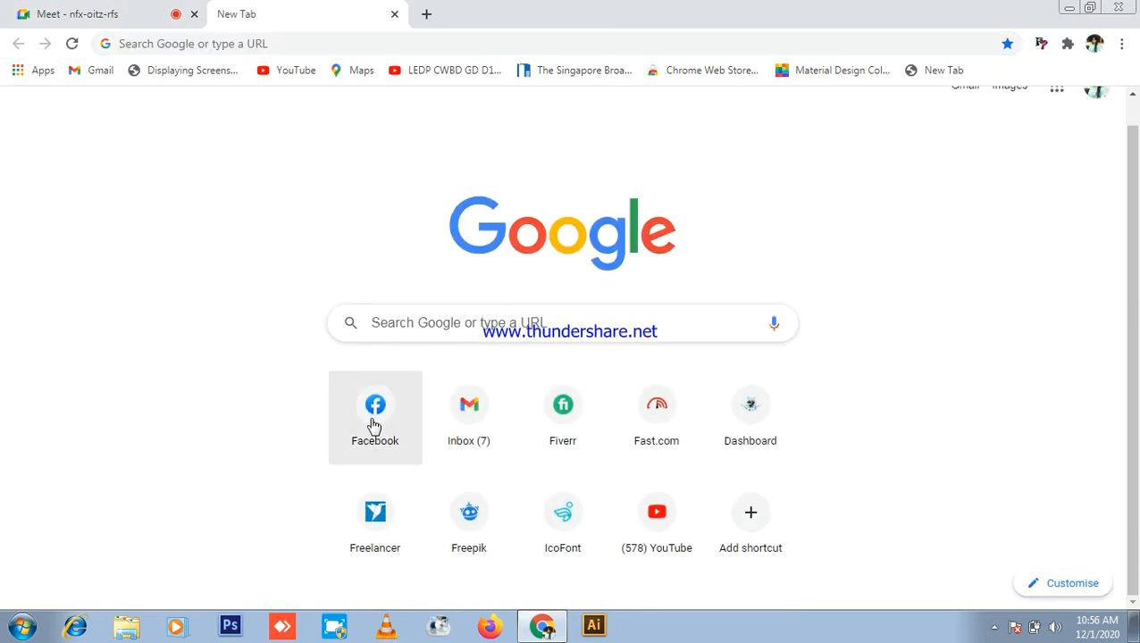
- Bring up the screen recorder to check the running recording and minimize it again
left_click(994, 627)
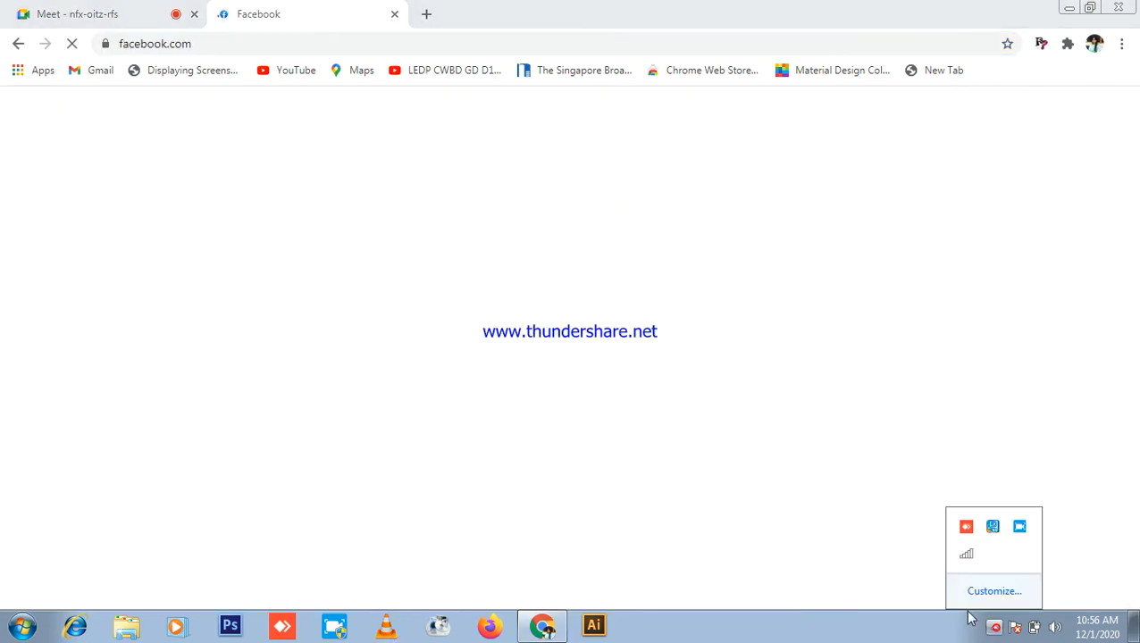
left_click(1019, 529)
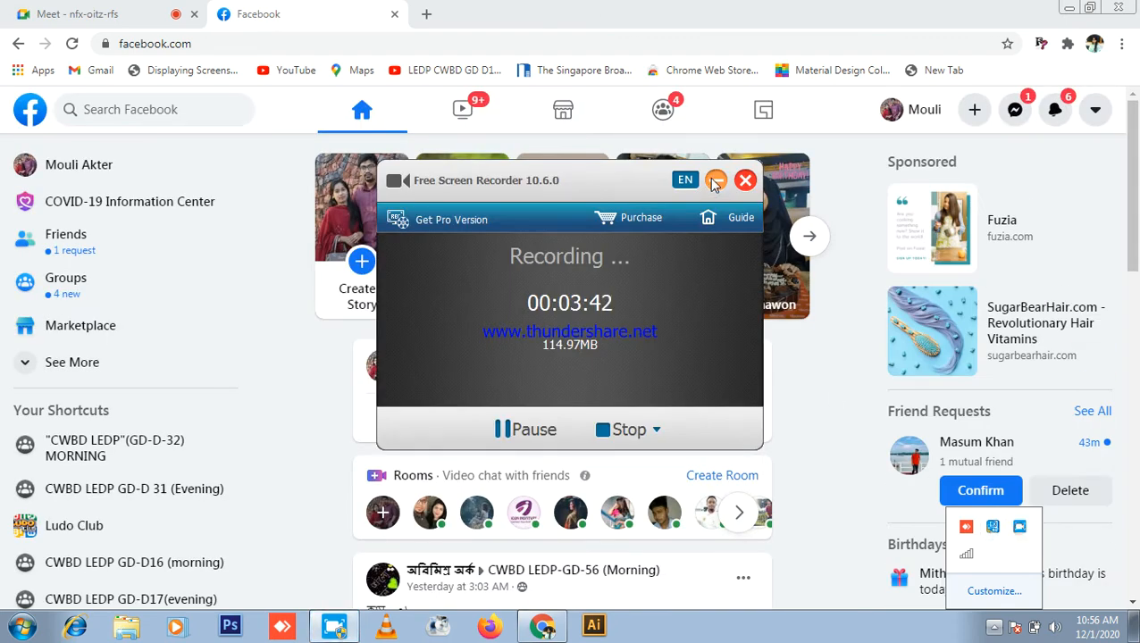
left_click(716, 181)
- Return to the meeting, present the entire screen to everyone and hide the screen-sharing bar
left_click(76, 13)
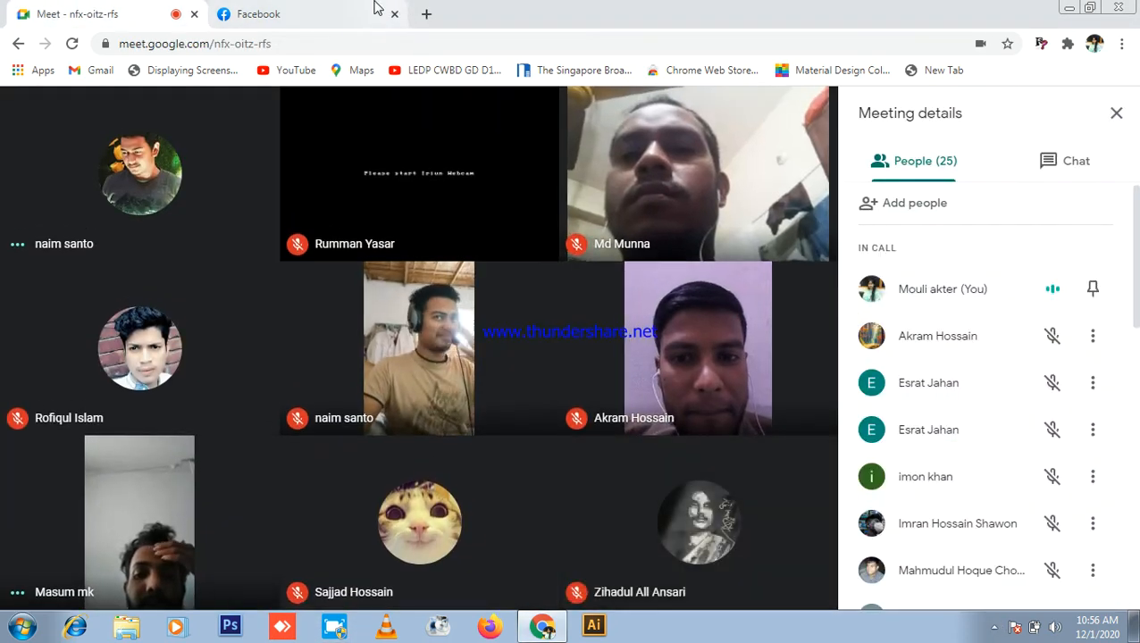
left_click(402, 9)
left_click(107, 11)
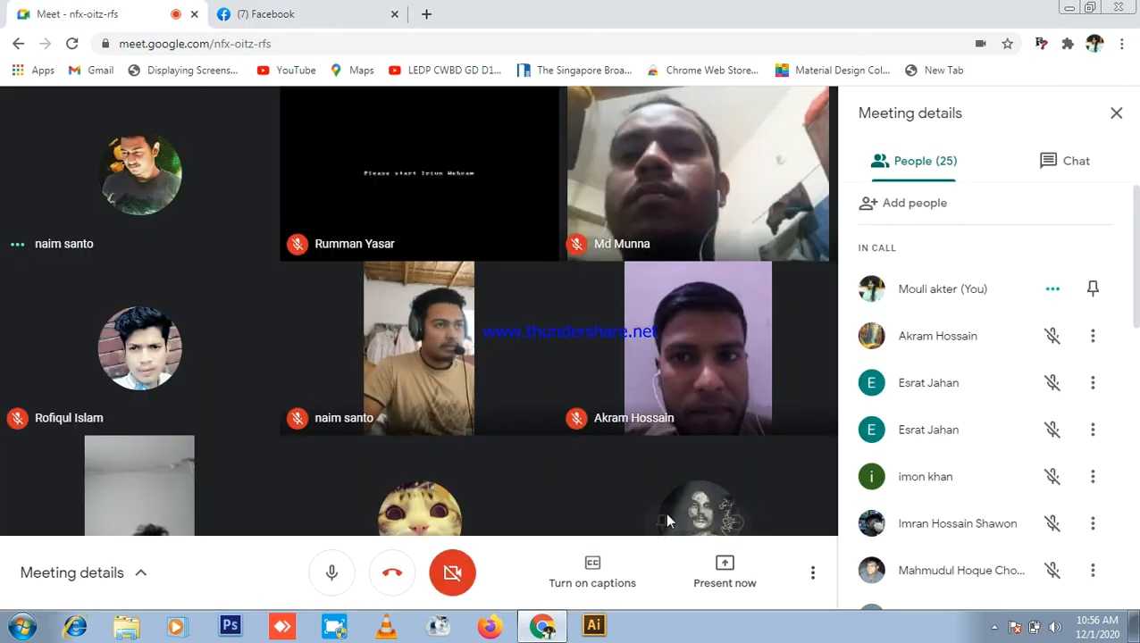
left_click(725, 574)
left_click(698, 421)
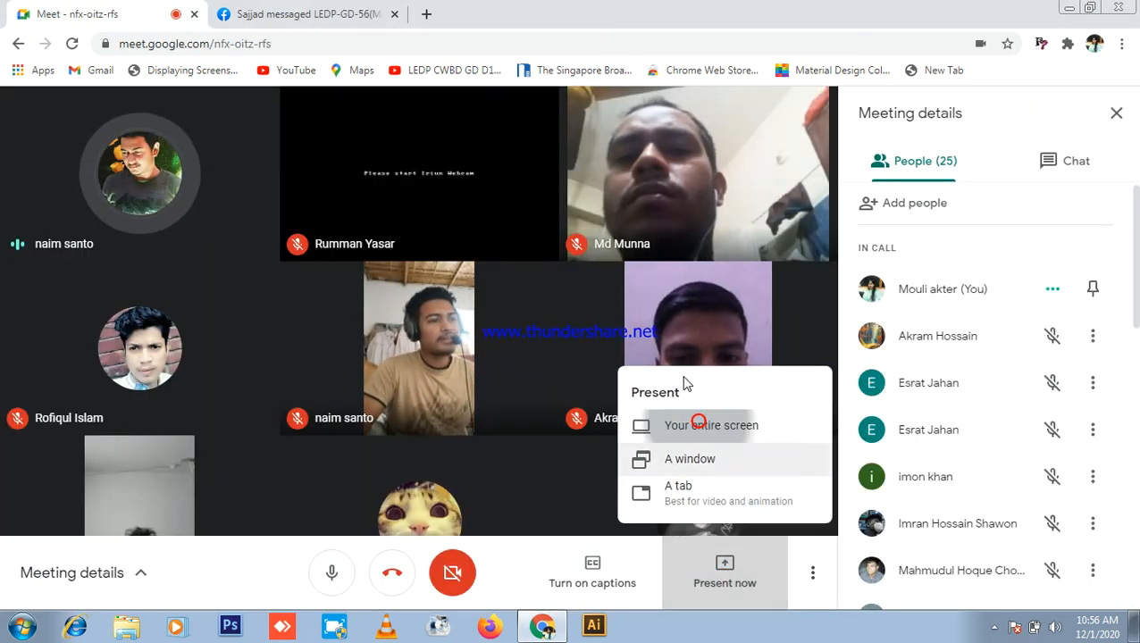
left_click(721, 405)
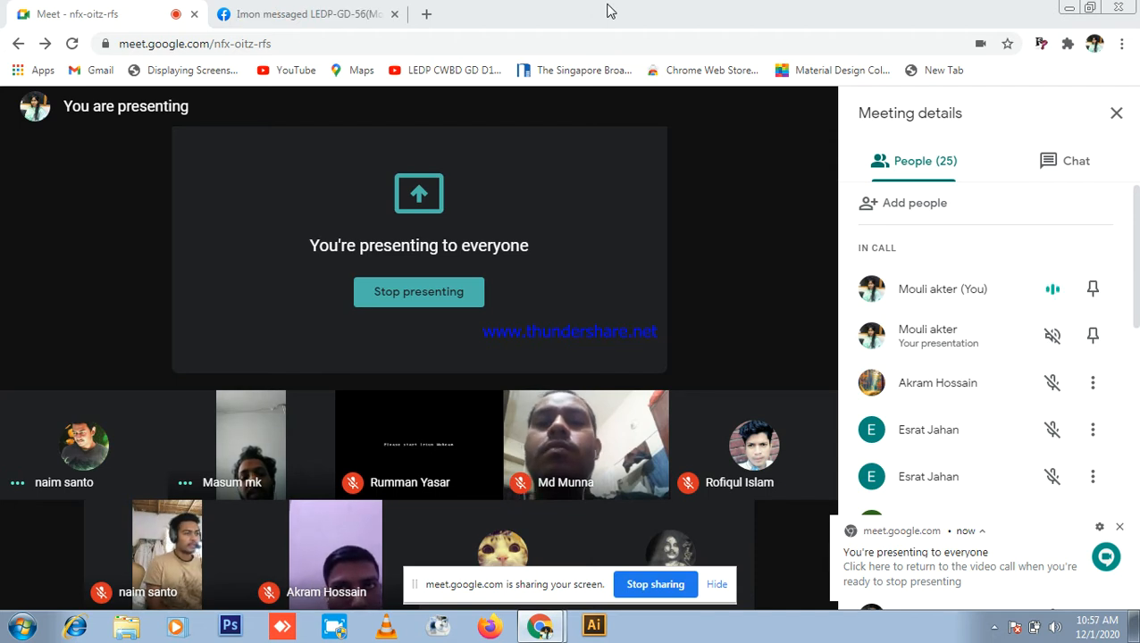
left_click(716, 585)
left_click(1086, 165)
left_click(942, 161)
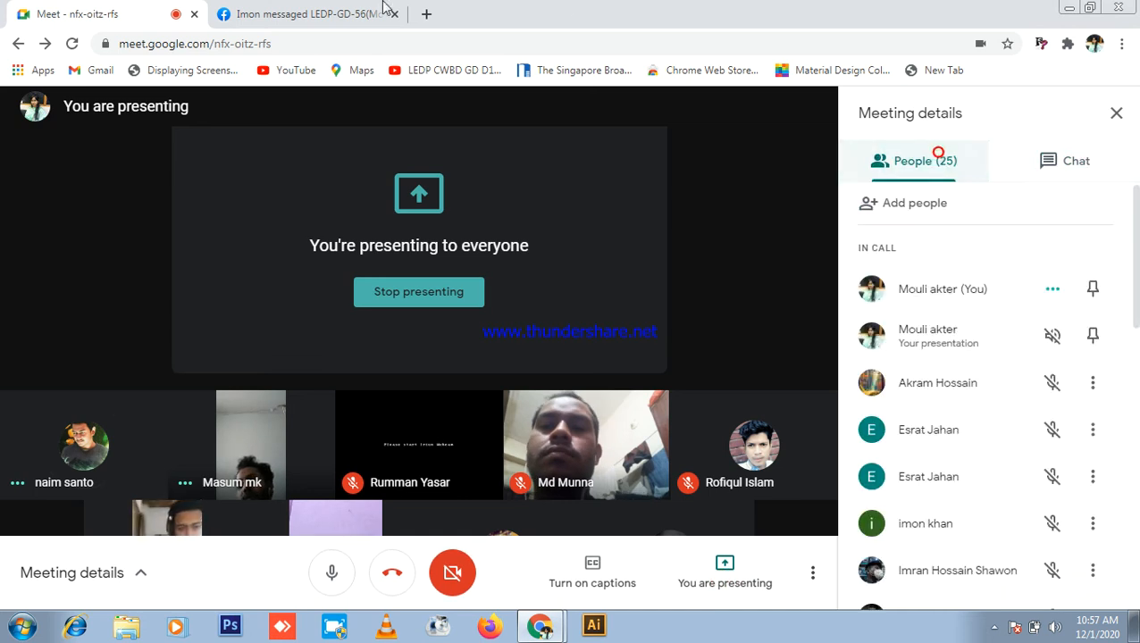
- Close the chat pop-up on Facebook and open the CWBD LEDP-GD-56 (Morning) group from the recent searches
left_click(287, 12)
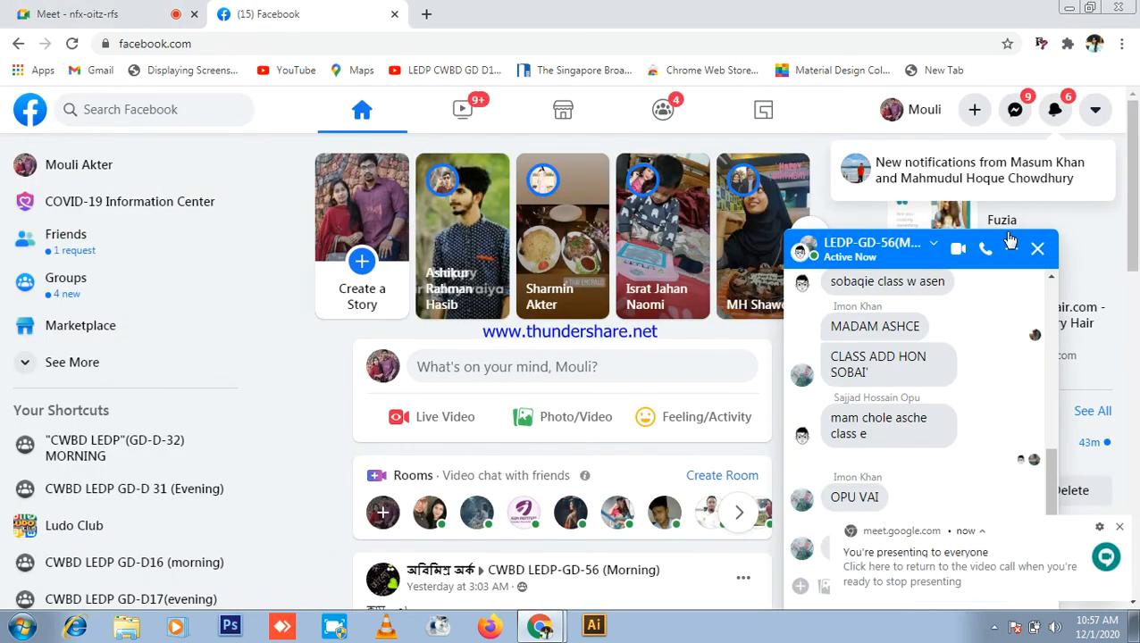
left_click(1037, 248)
left_click(56, 10)
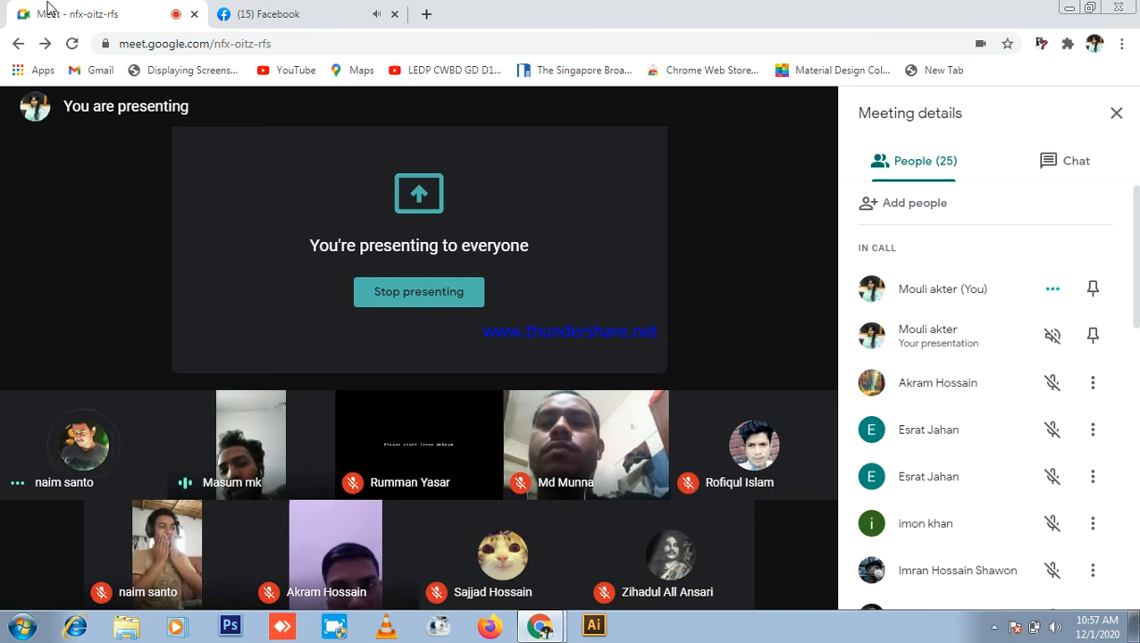
left_click(304, 11)
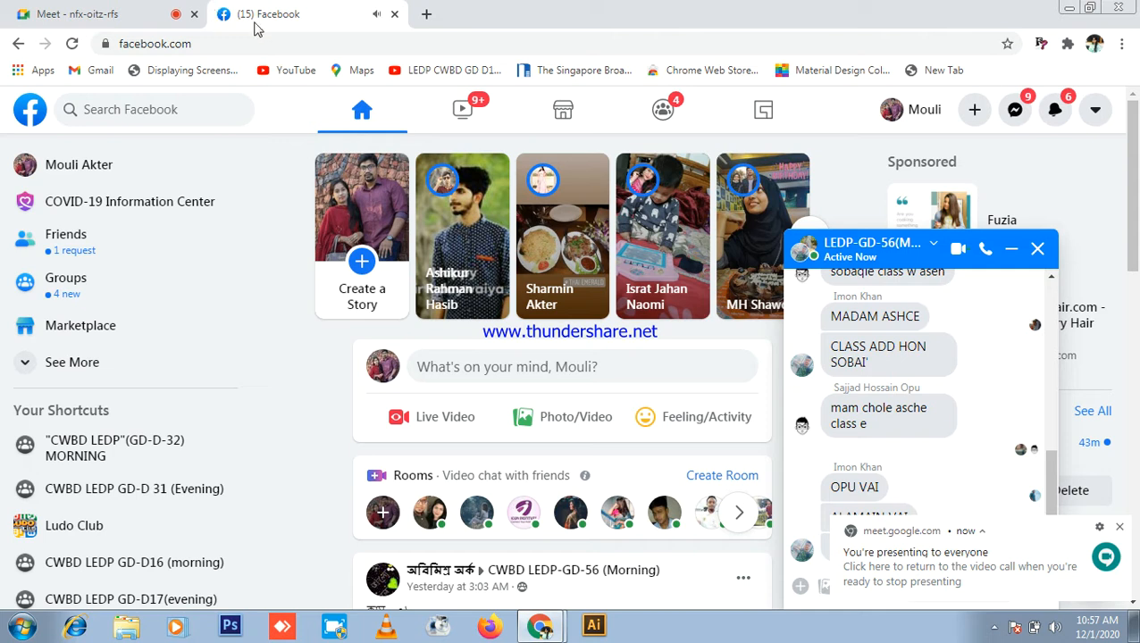
left_click(1037, 250)
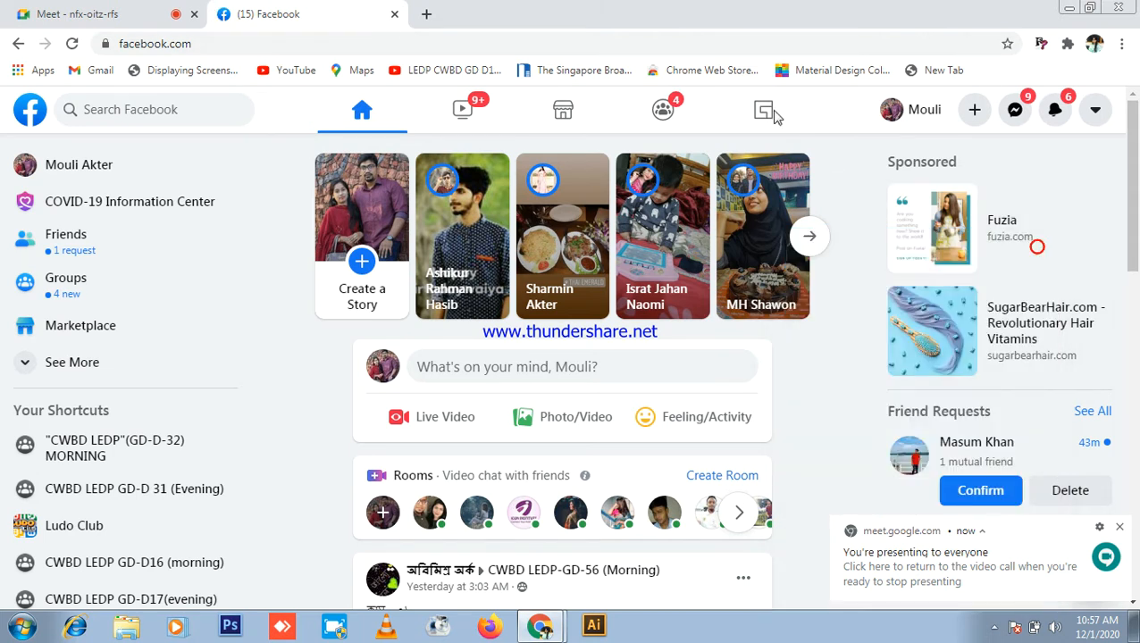
left_click(110, 107)
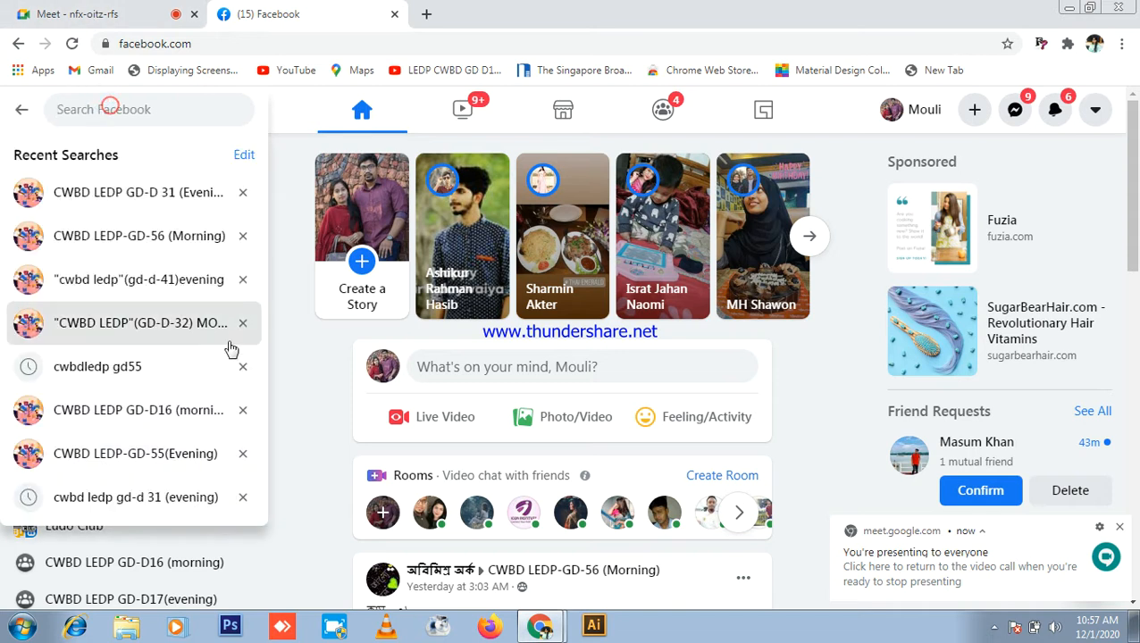
left_click(175, 251)
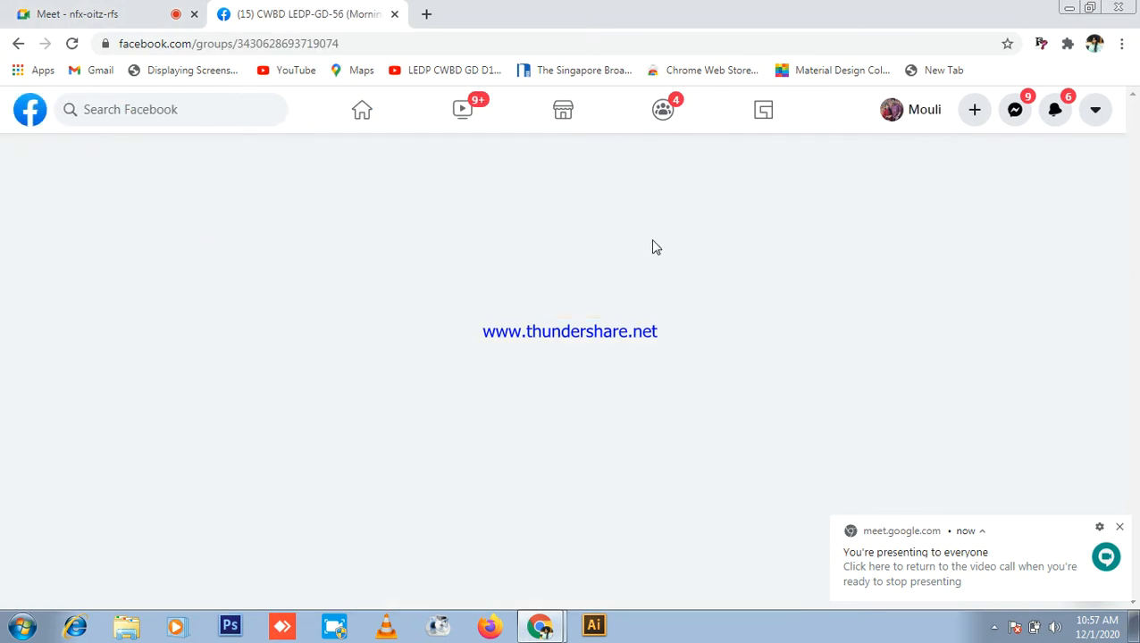
- Review the students' class 2 homework posts in the group feed, checking back on the meeting in between
scroll(553, 358, "down", 8)
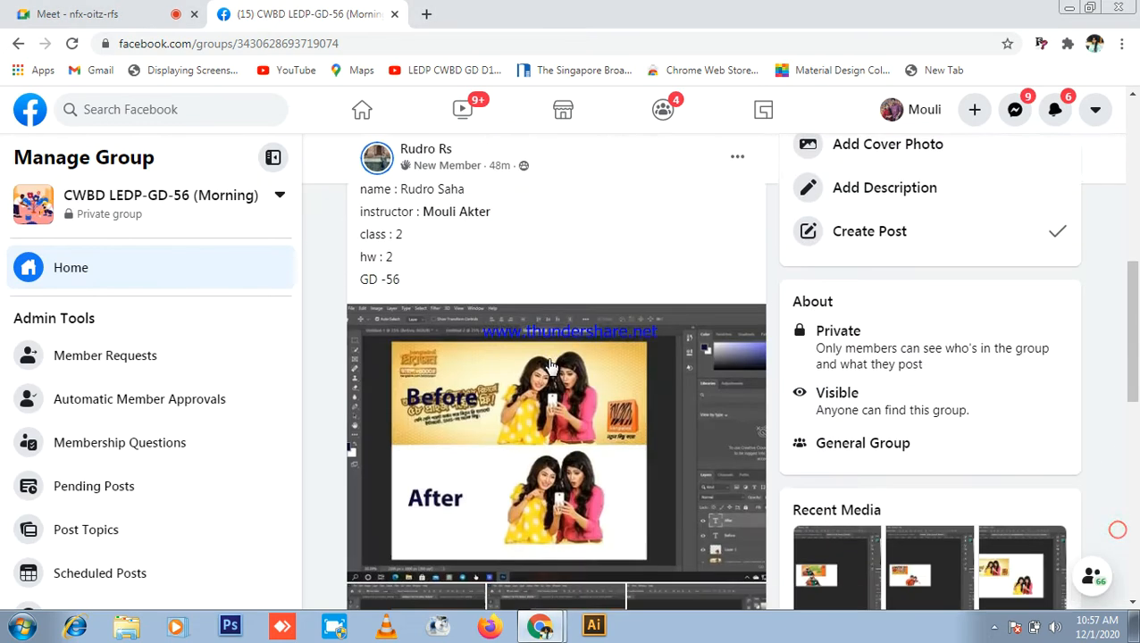
scroll(505, 400, "down", 15)
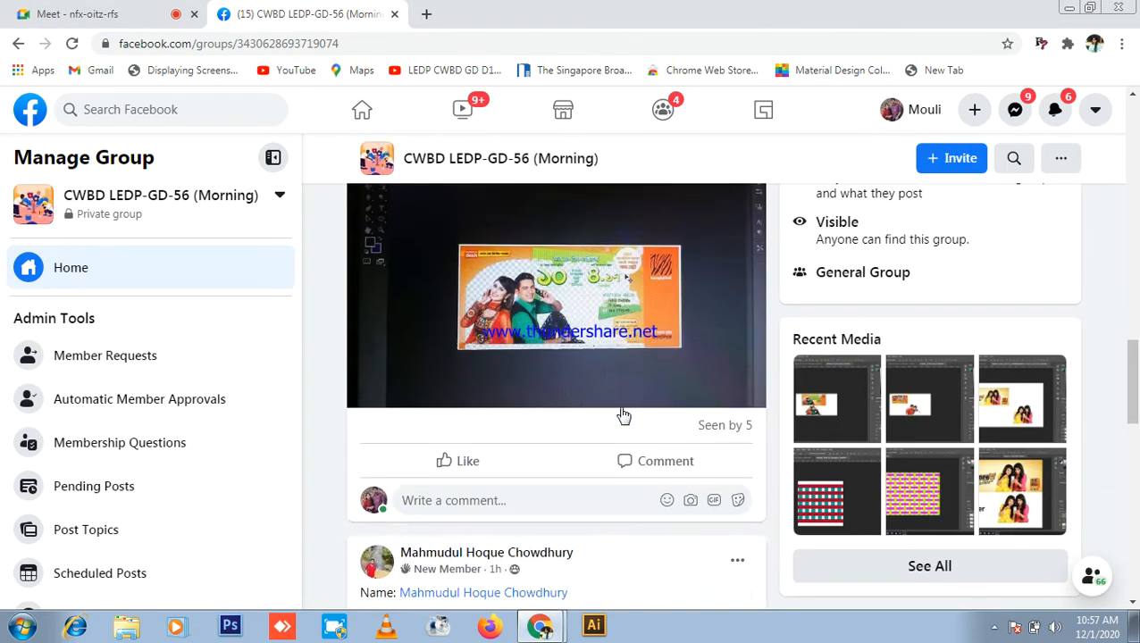
scroll(670, 444, "down", 15)
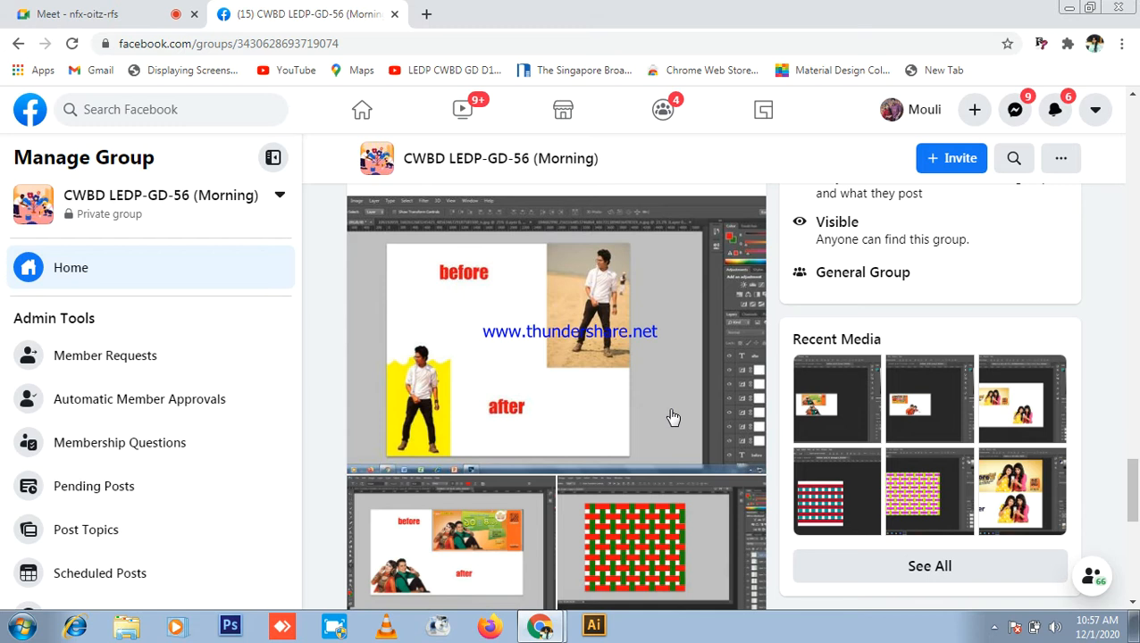
scroll(670, 444, "down", 10)
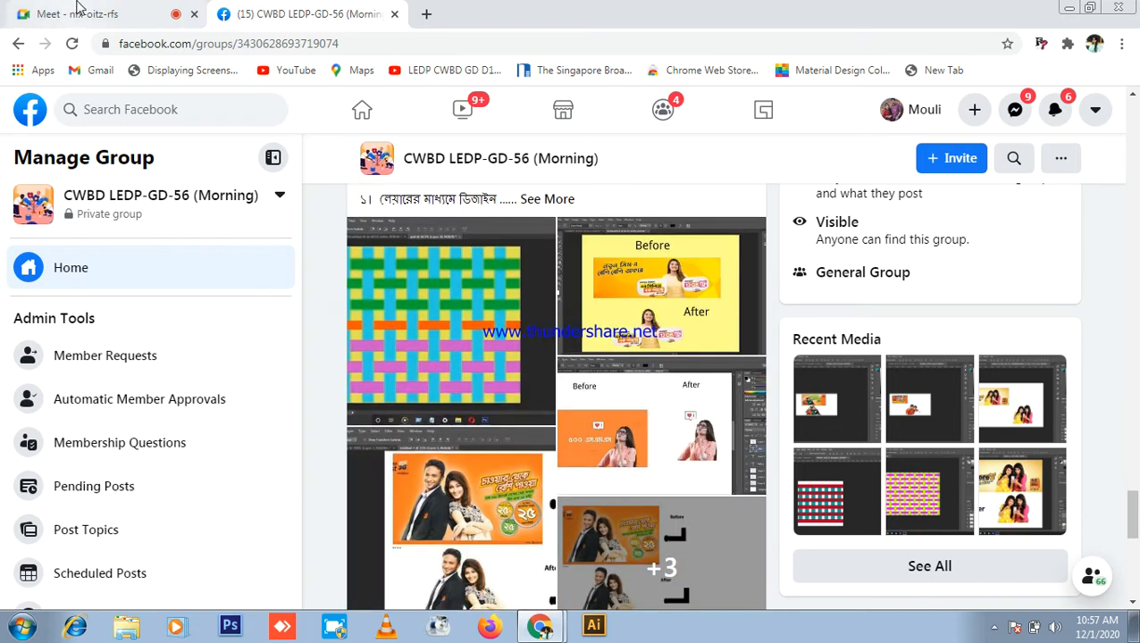
left_click(79, 9)
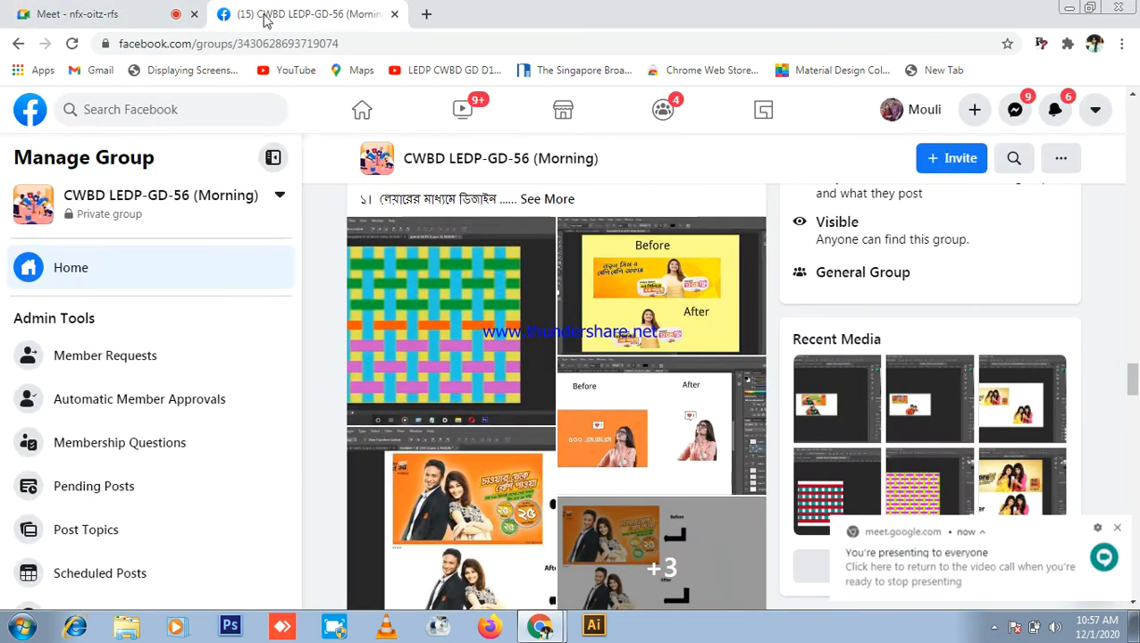
left_click(265, 15)
scroll(529, 306, "down", 5)
scroll(561, 344, "up", 3)
scroll(545, 338, "down", 9)
scroll(569, 320, "down", 15)
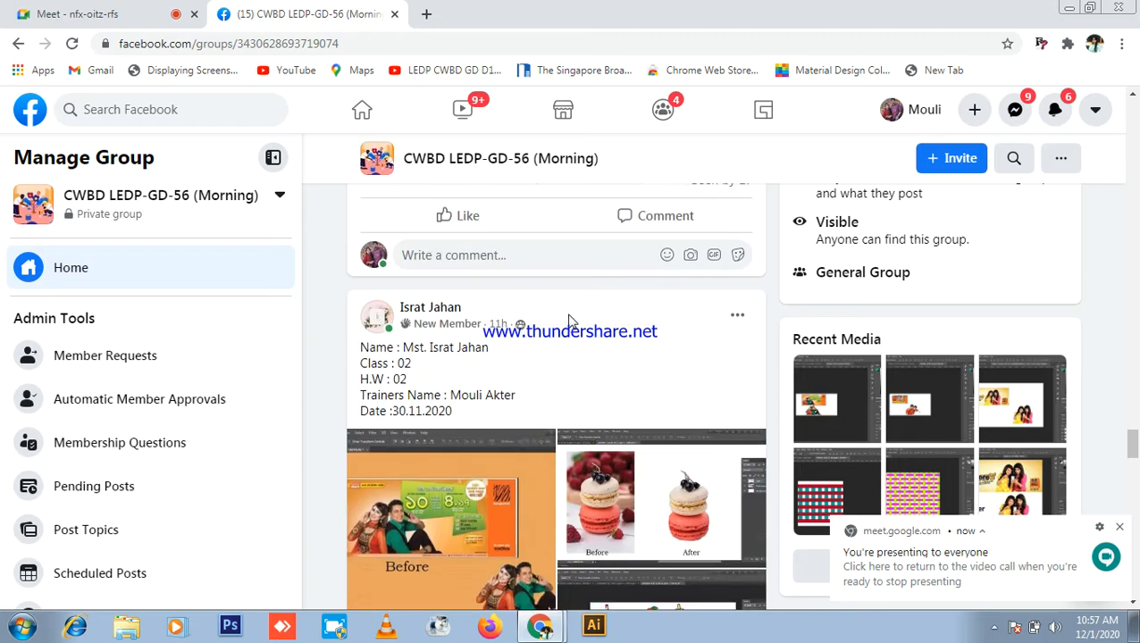
scroll(575, 313, "down", 15)
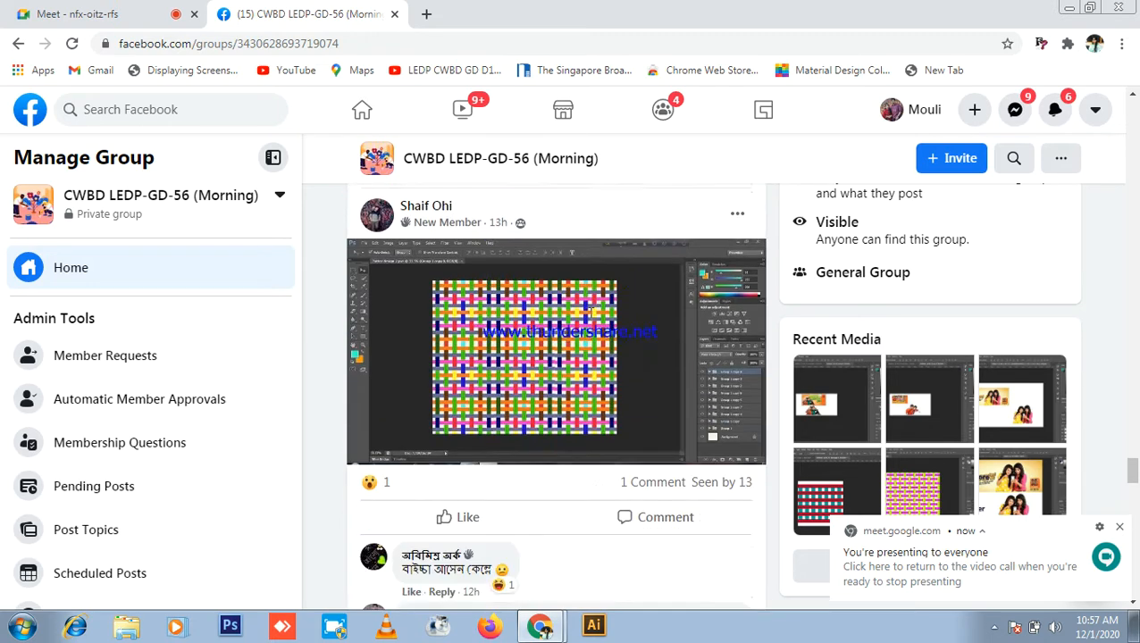
scroll(593, 317, "down", 15)
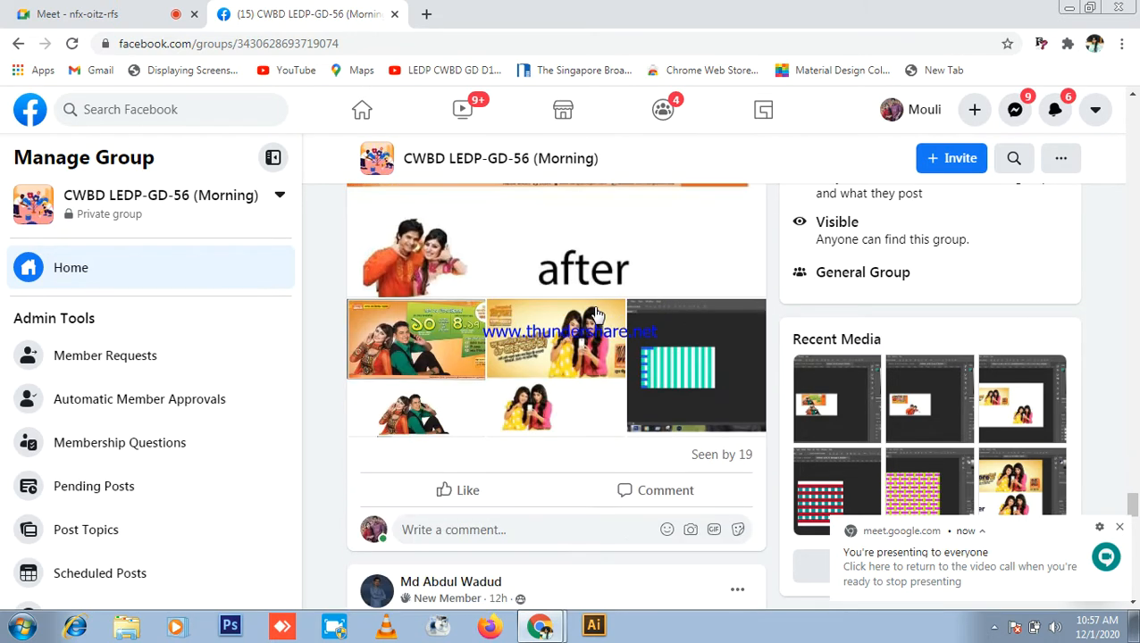
scroll(595, 317, "down", 15)
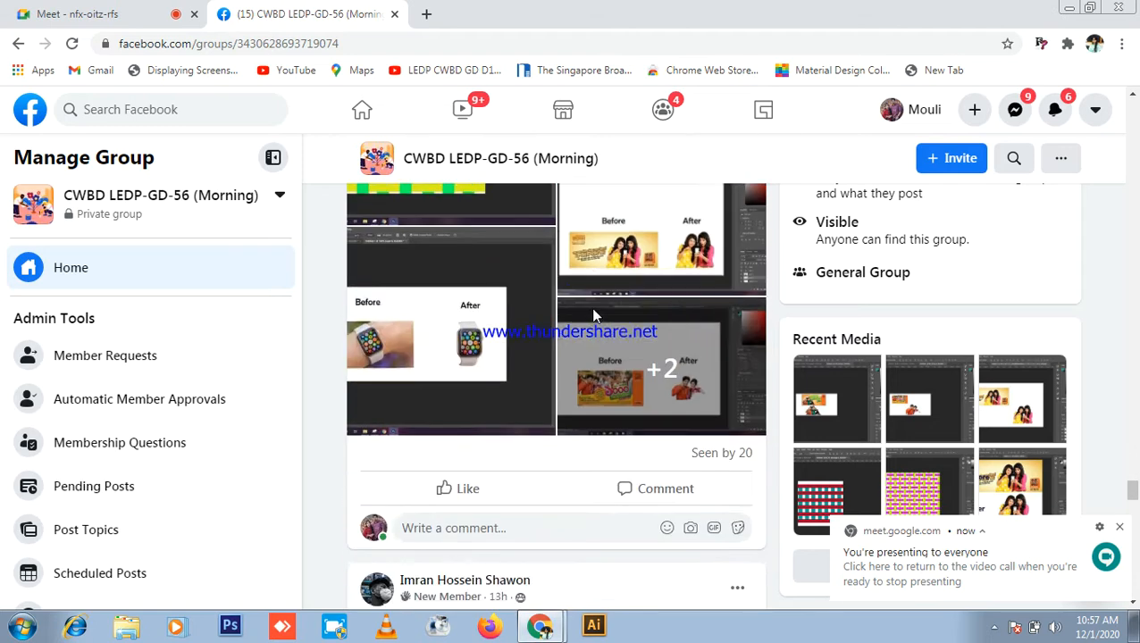
scroll(591, 323, "down", 15)
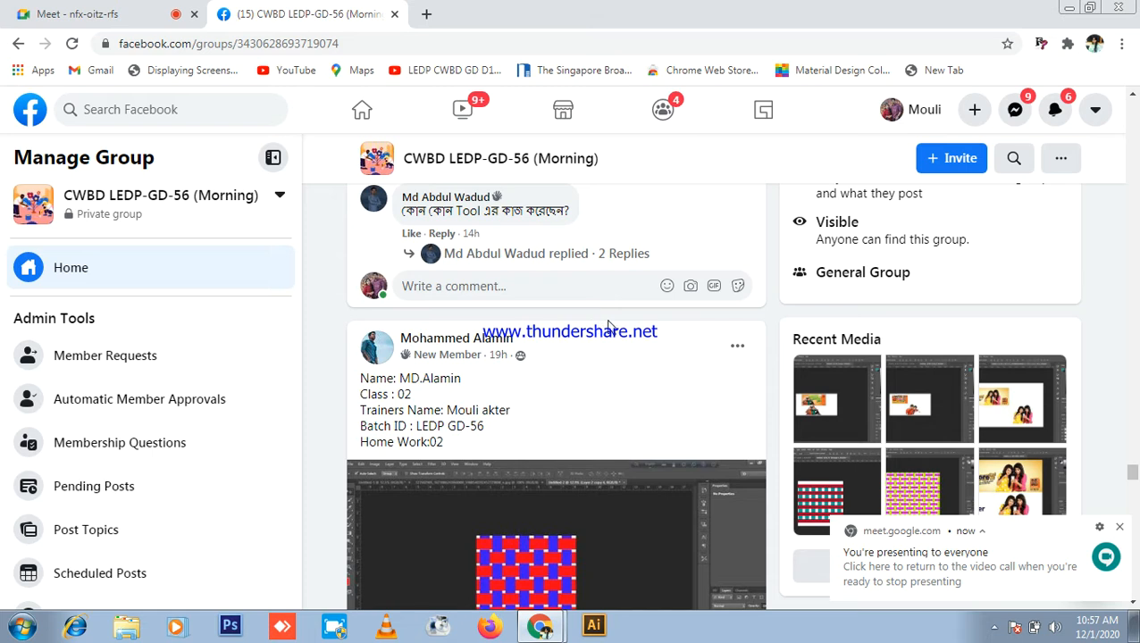
scroll(615, 329, "down", 4)
scroll(639, 349, "up", 4)
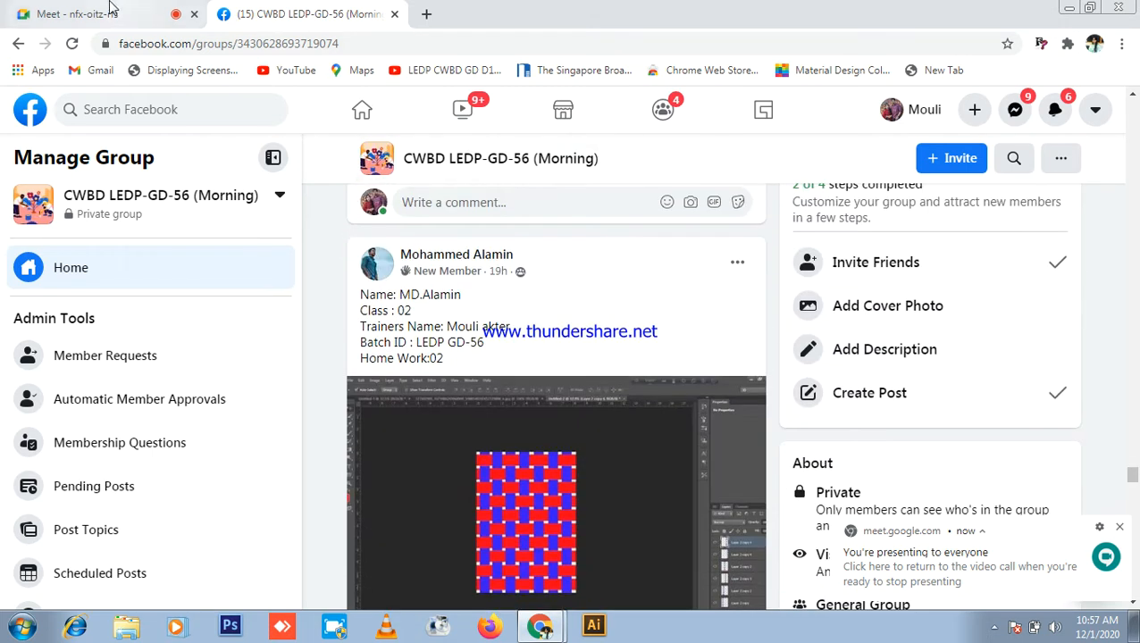
left_click(89, 13)
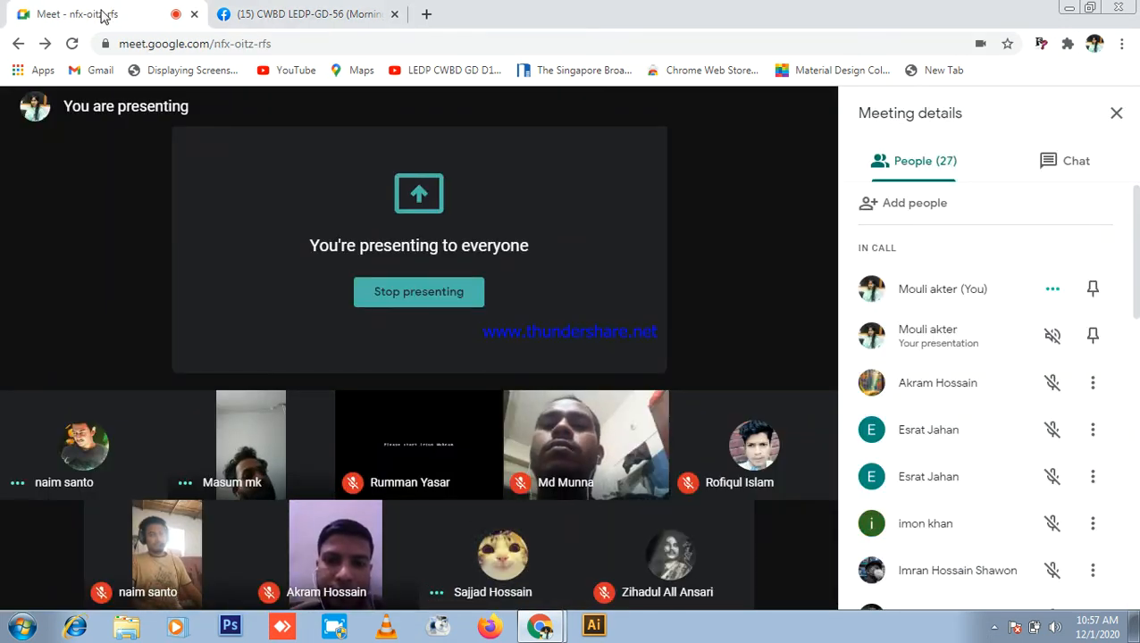
left_click(255, 13)
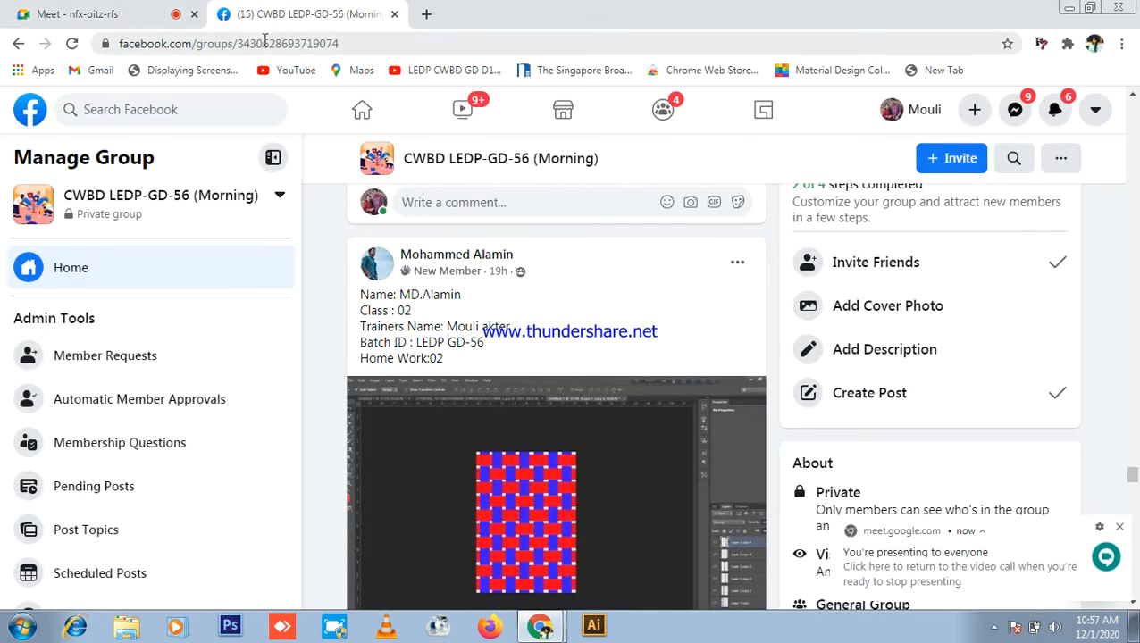
- Return to the newest class 2 homework post at the start of the group's feed
scroll(22, 357, "up", 6)
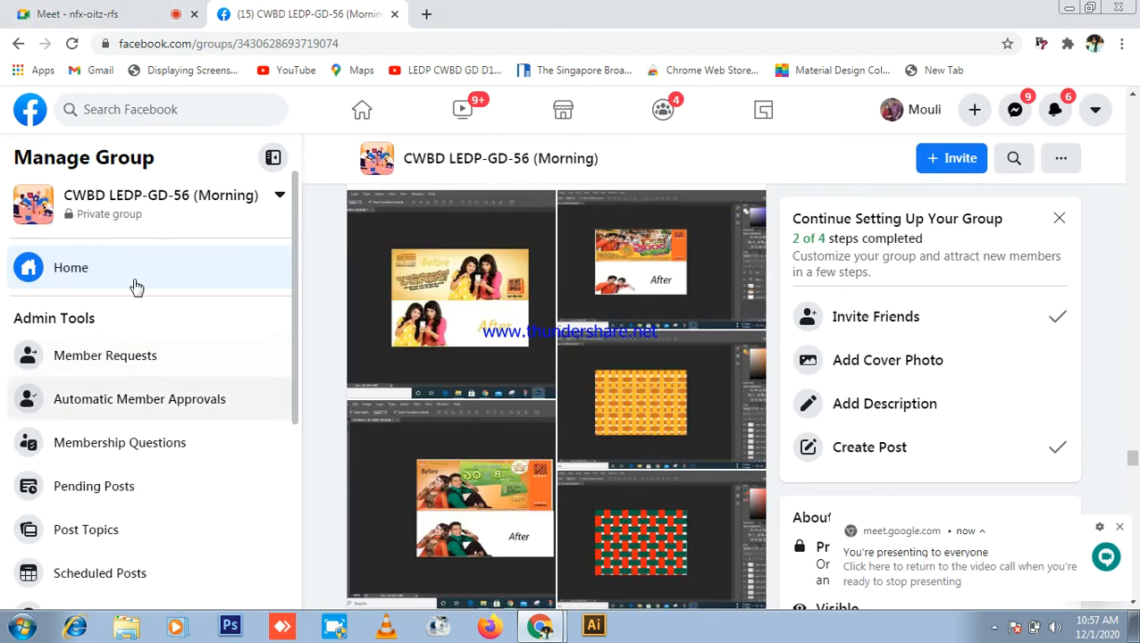
scroll(2, 556, "up", 7)
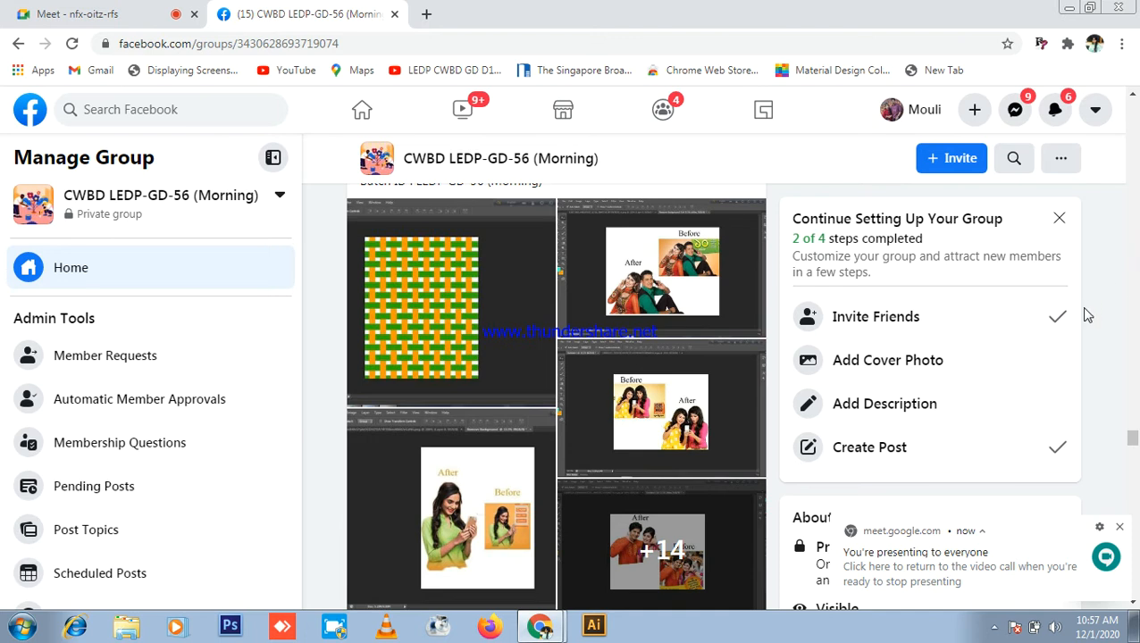
left_click_drag(1138, 442, 1135, 109)
scroll(625, 250, "down", 5)
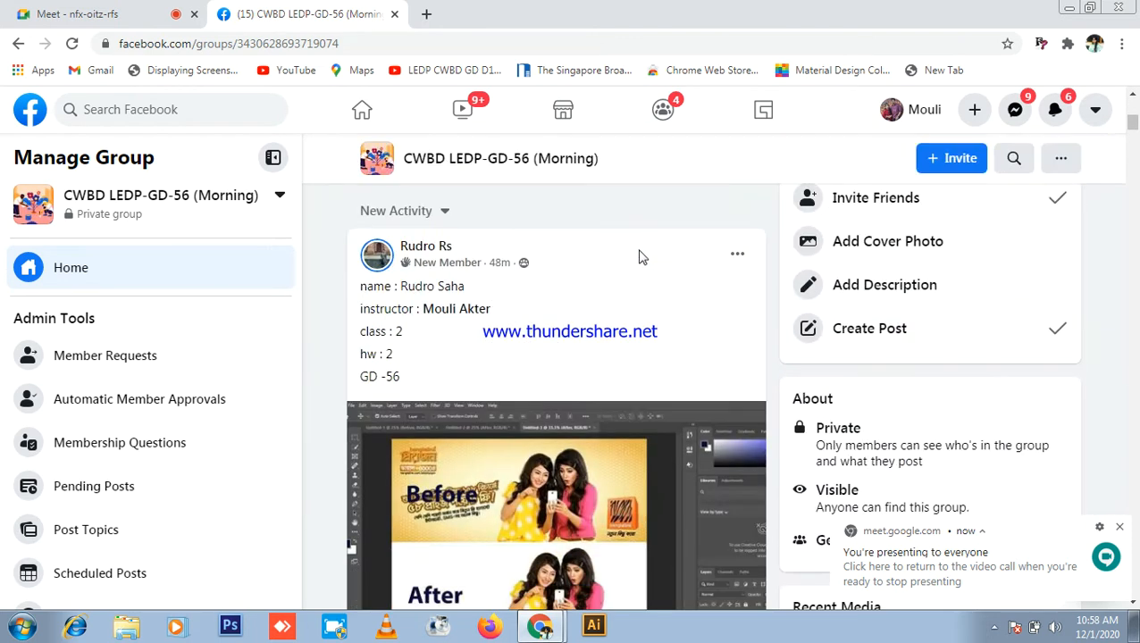
- Check on the meeting participants several times while keeping the newest homework post in the group feed on display
left_click(116, 9)
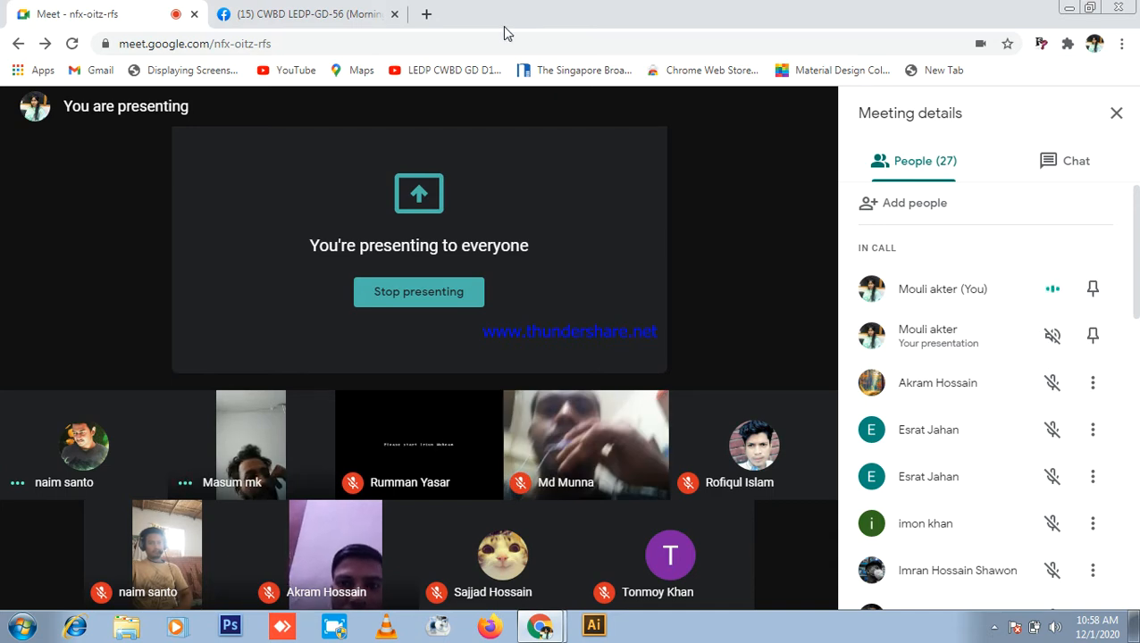
left_click(294, 14)
scroll(640, 256, "up", 3)
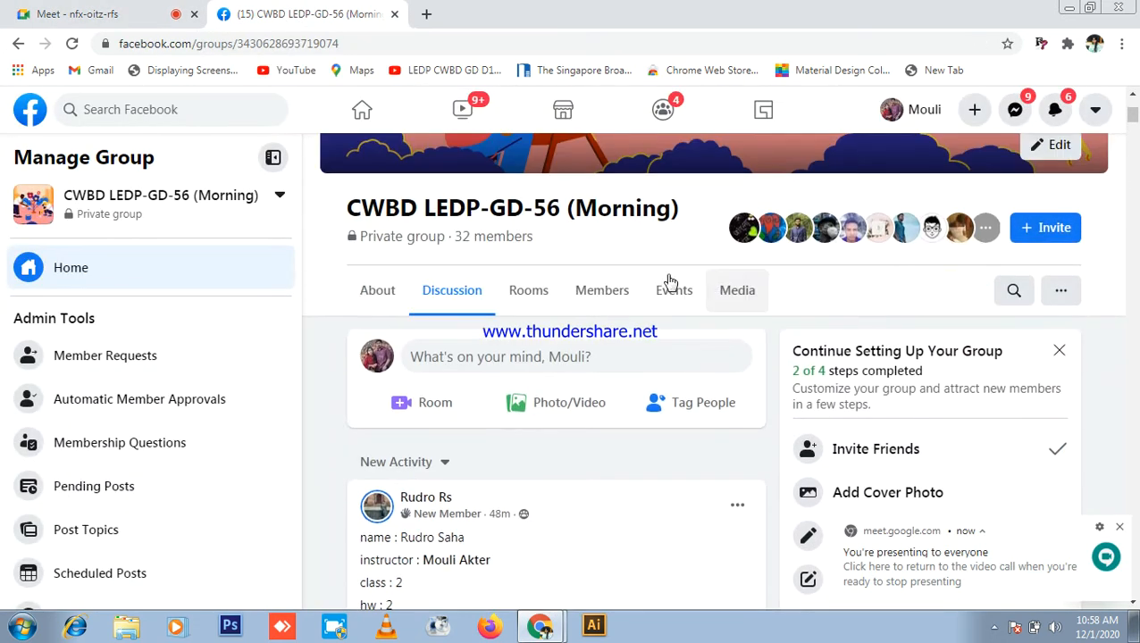
left_click(122, 7)
left_click(304, 13)
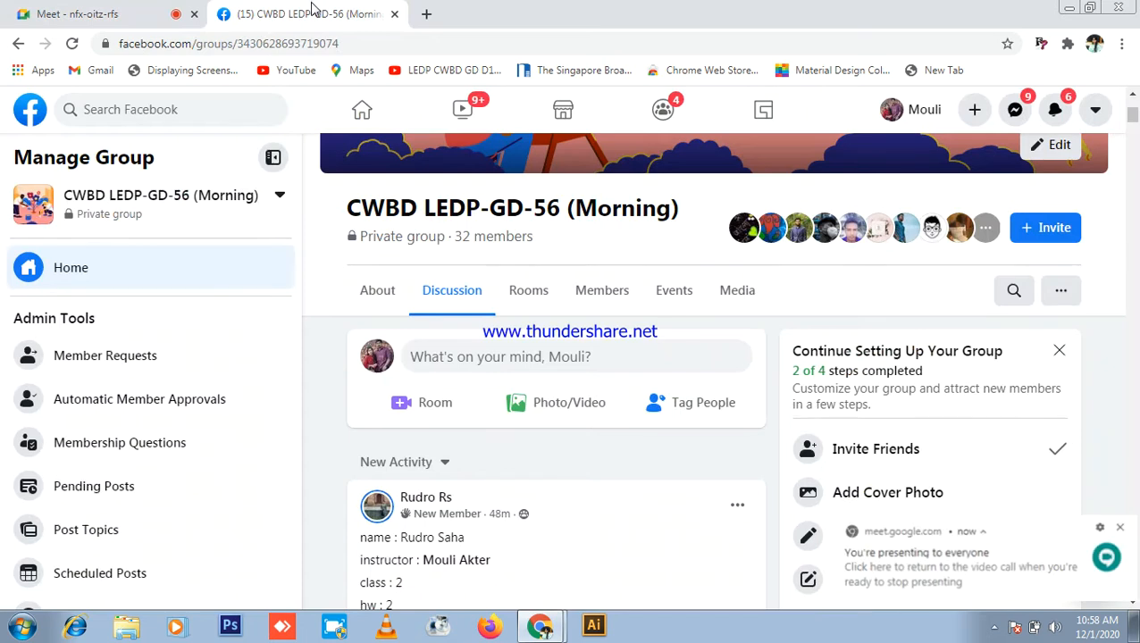
left_click(125, 9)
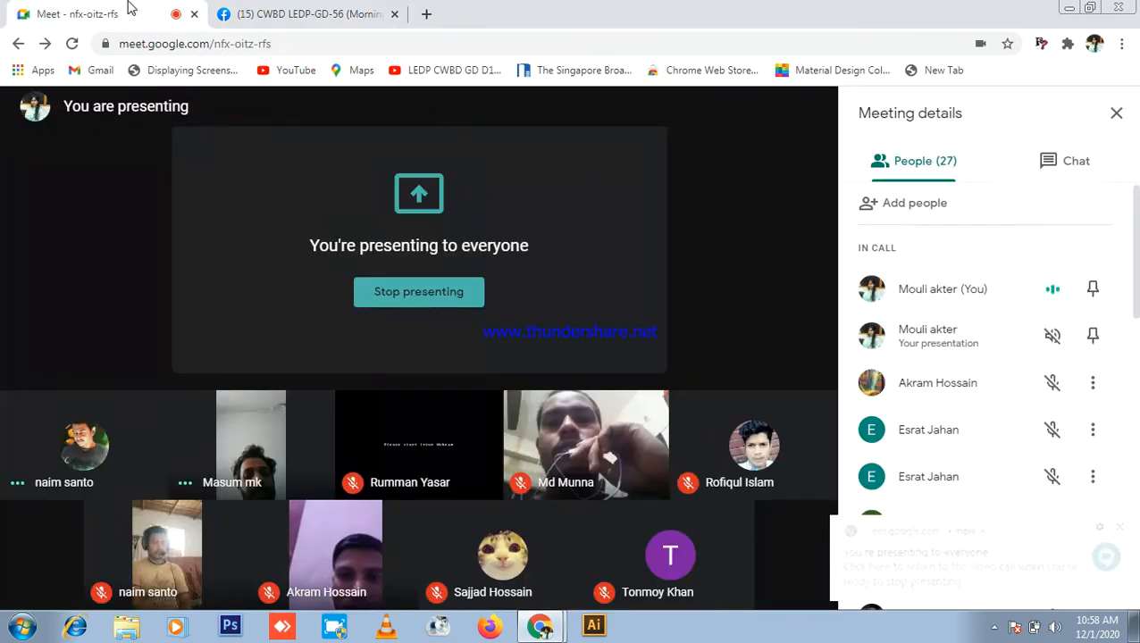
left_click(311, 13)
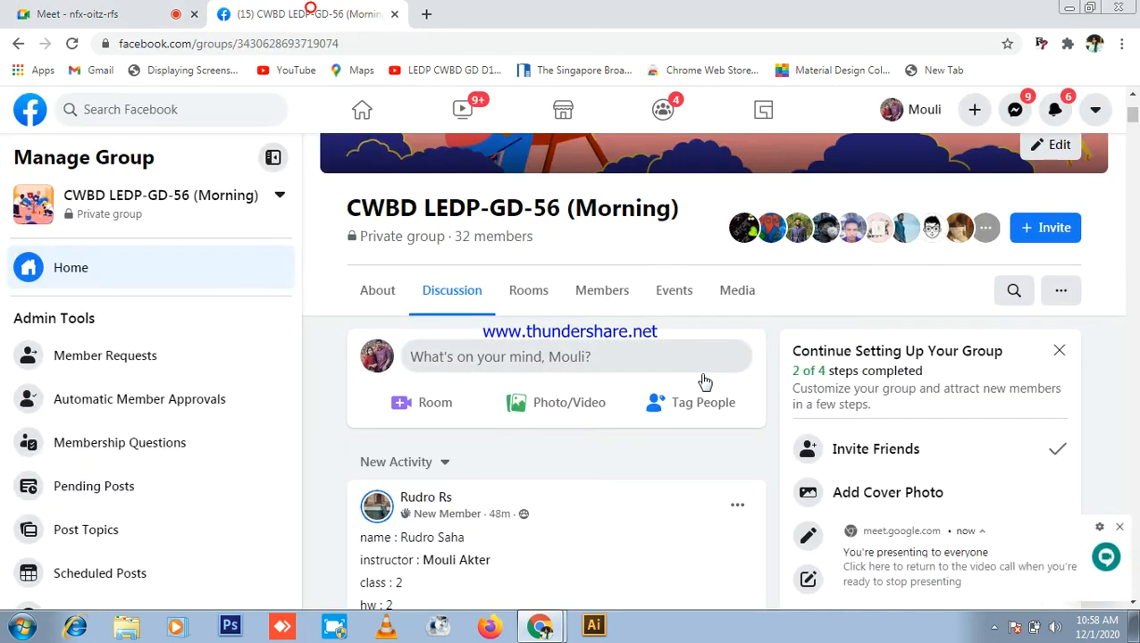
scroll(536, 322, "down", 2)
scroll(398, 331, "down", 1)
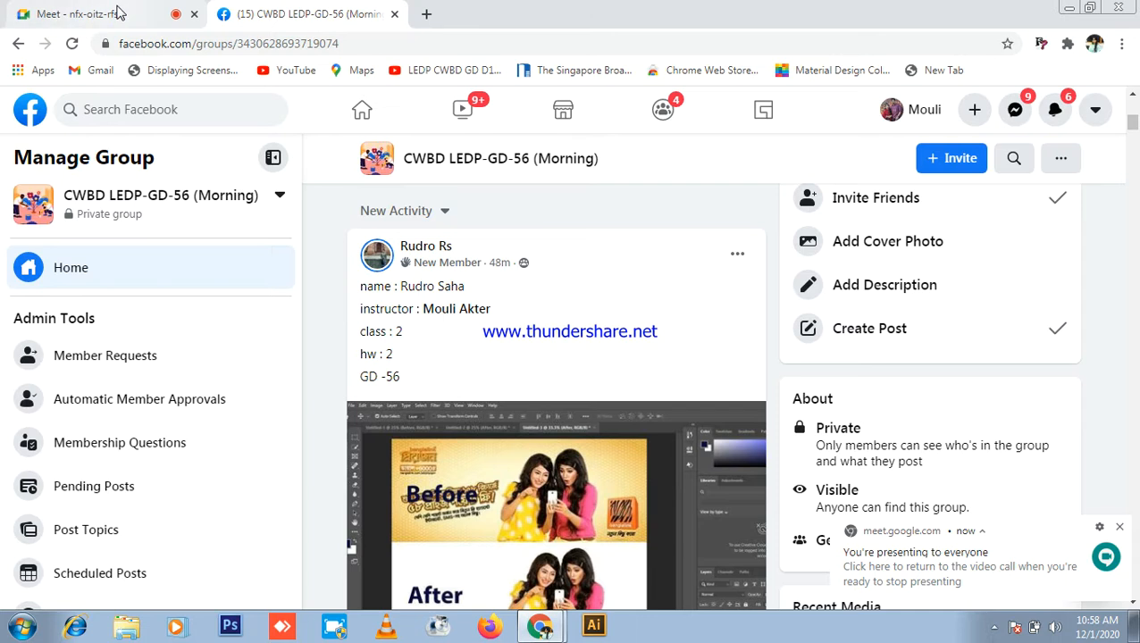
left_click(117, 13)
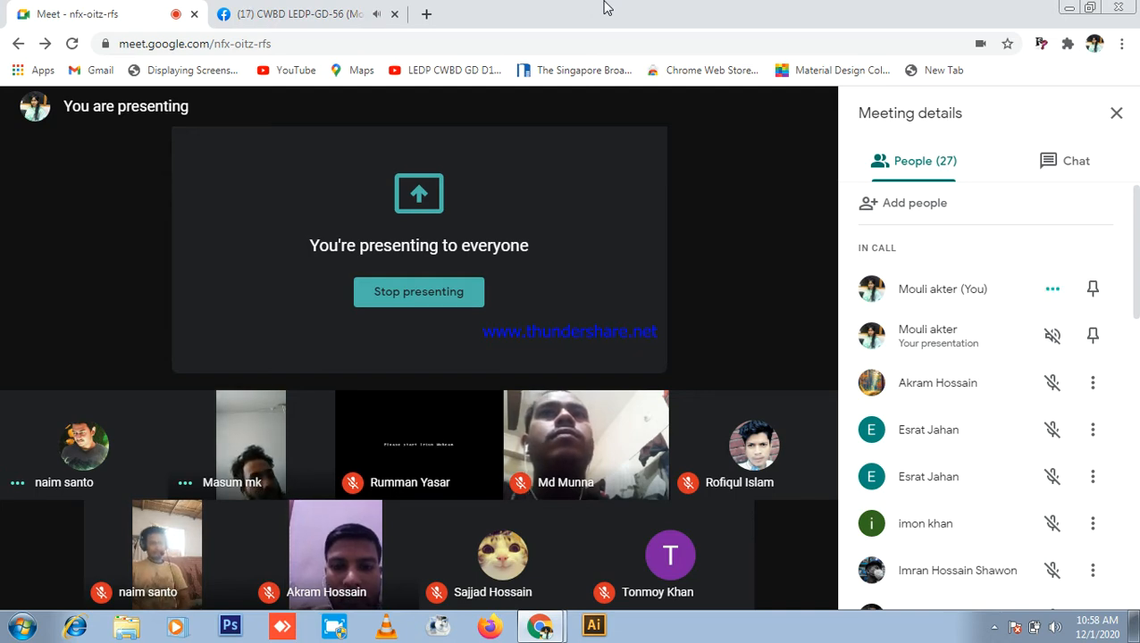
- Return to the Facebook group and close the private chat and LEDP -GD_55 chat pop-ups covering the feed
left_click(286, 13)
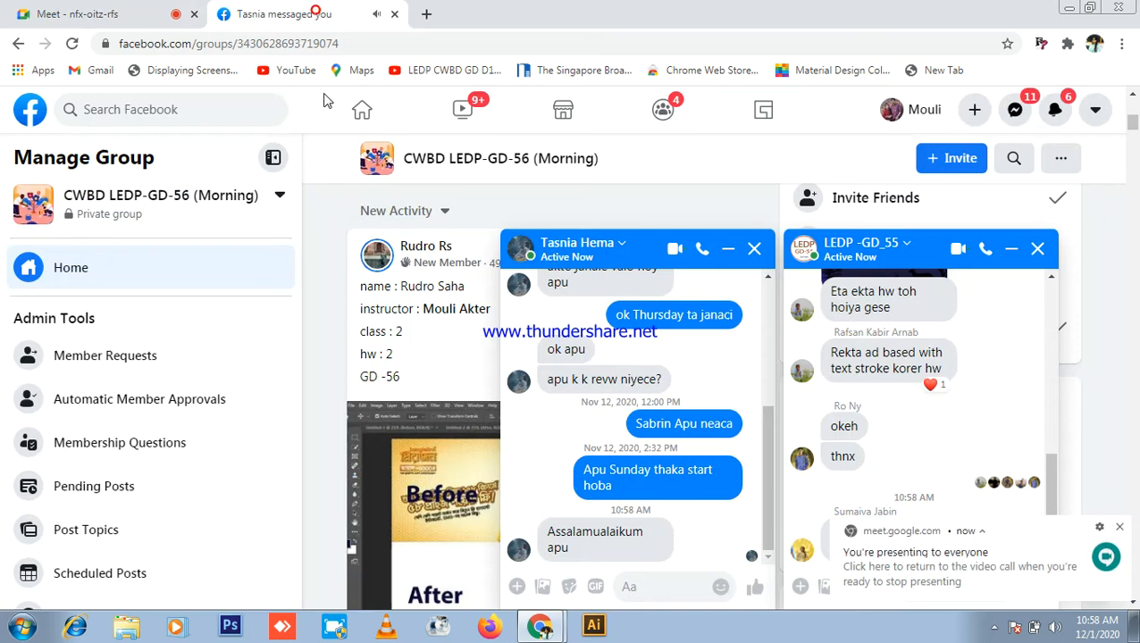
left_click(755, 249)
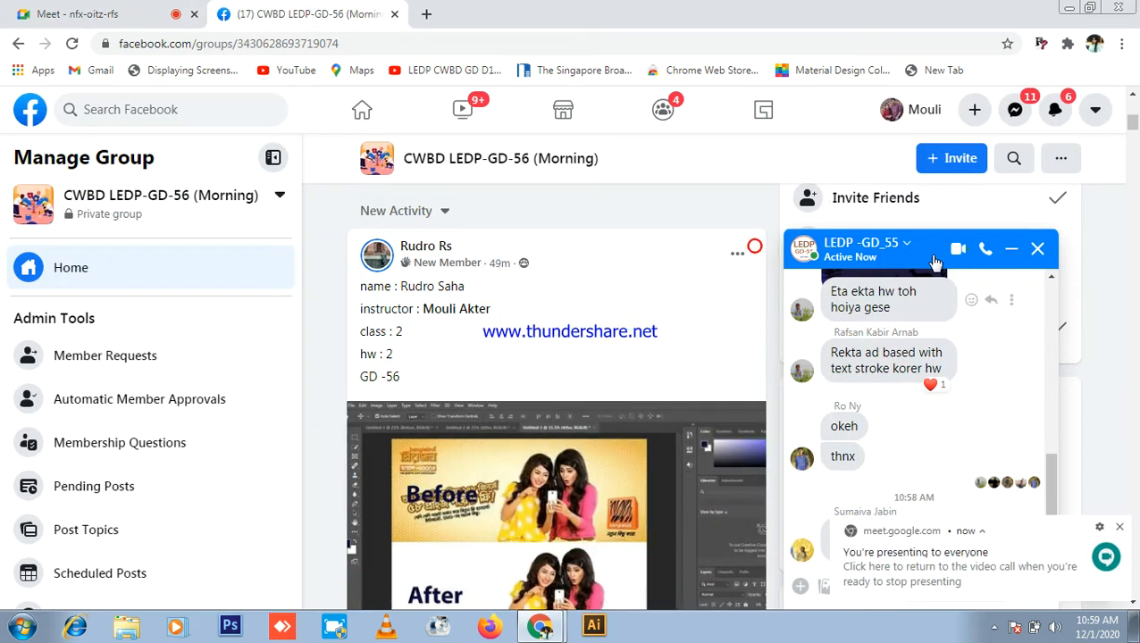
left_click(1039, 250)
scroll(152, 358, "down", 1)
scroll(470, 308, "up", 3)
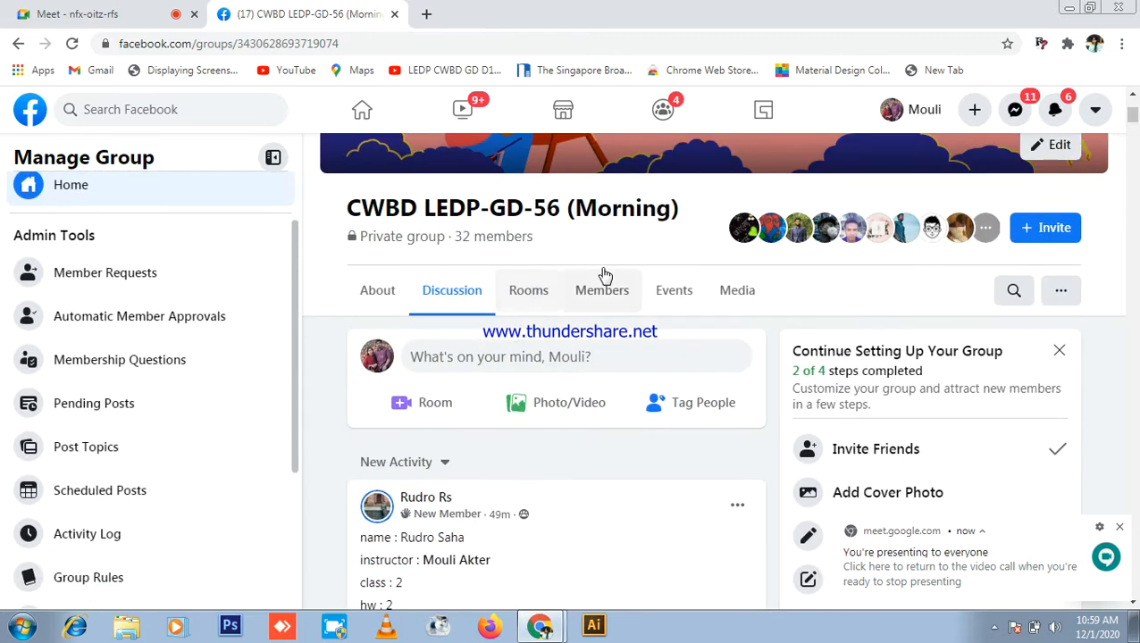
scroll(648, 262, "down", 2)
- Check the meeting briefly, open the newest homework post's photos and look through the before/after edits to the woven pattern
left_click(109, 9)
left_click(304, 14)
scroll(616, 303, "down", 6)
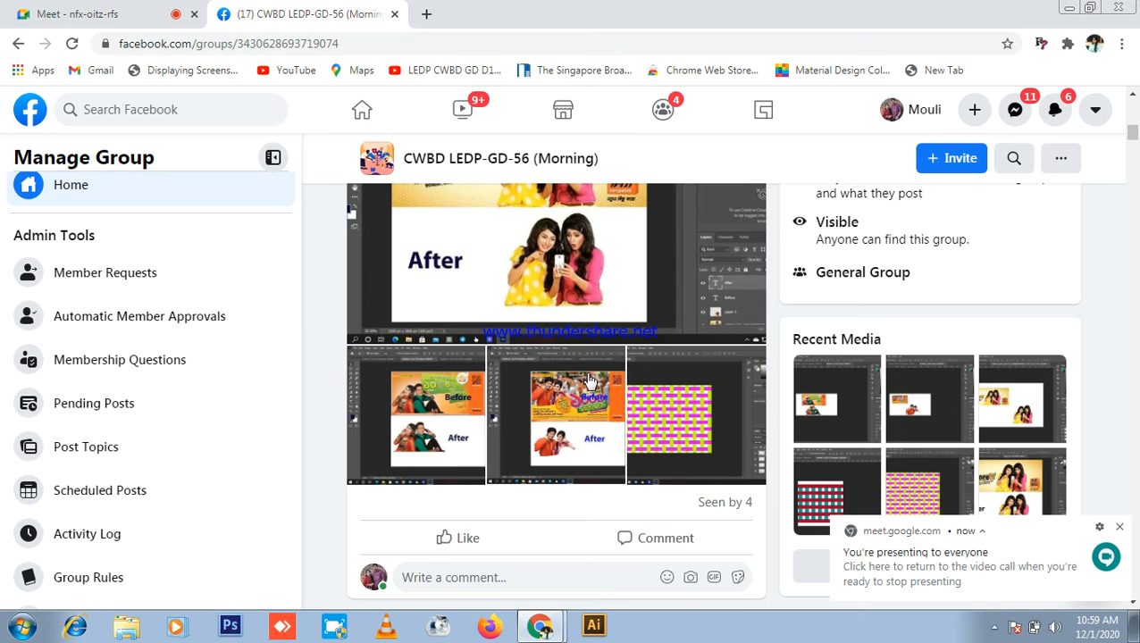
left_click(613, 260)
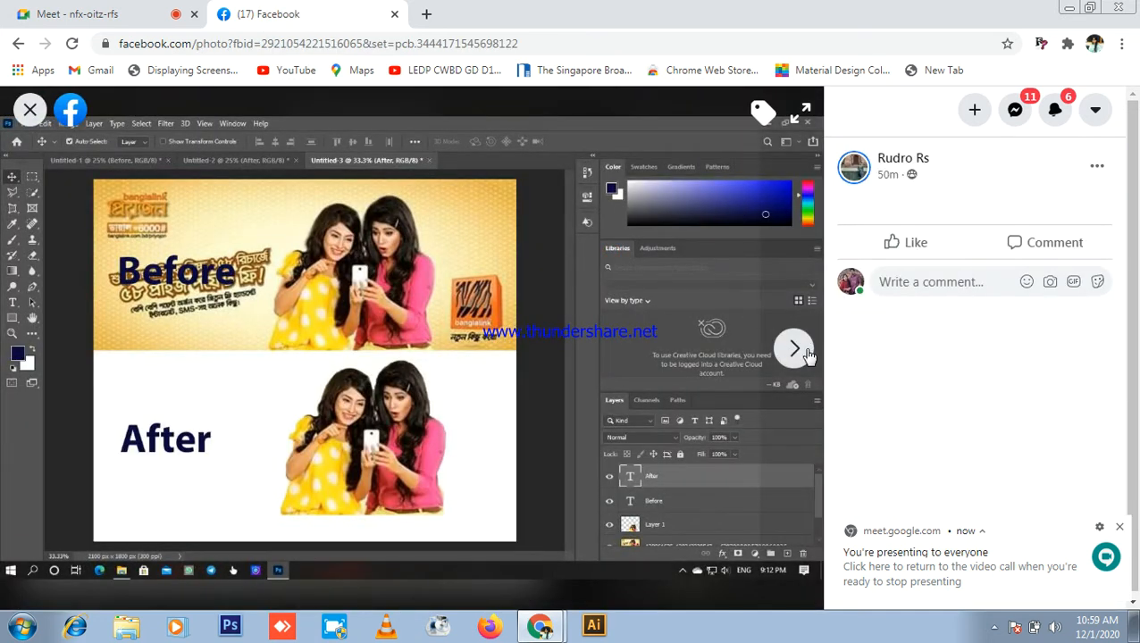
left_click(791, 353)
left_click(794, 351)
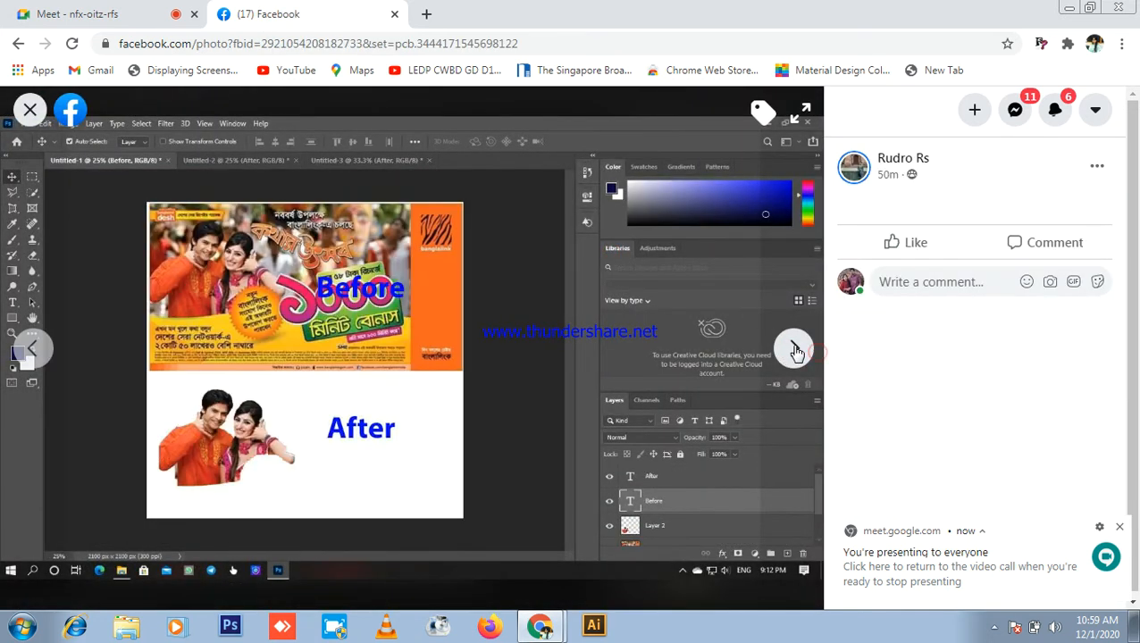
left_click(795, 351)
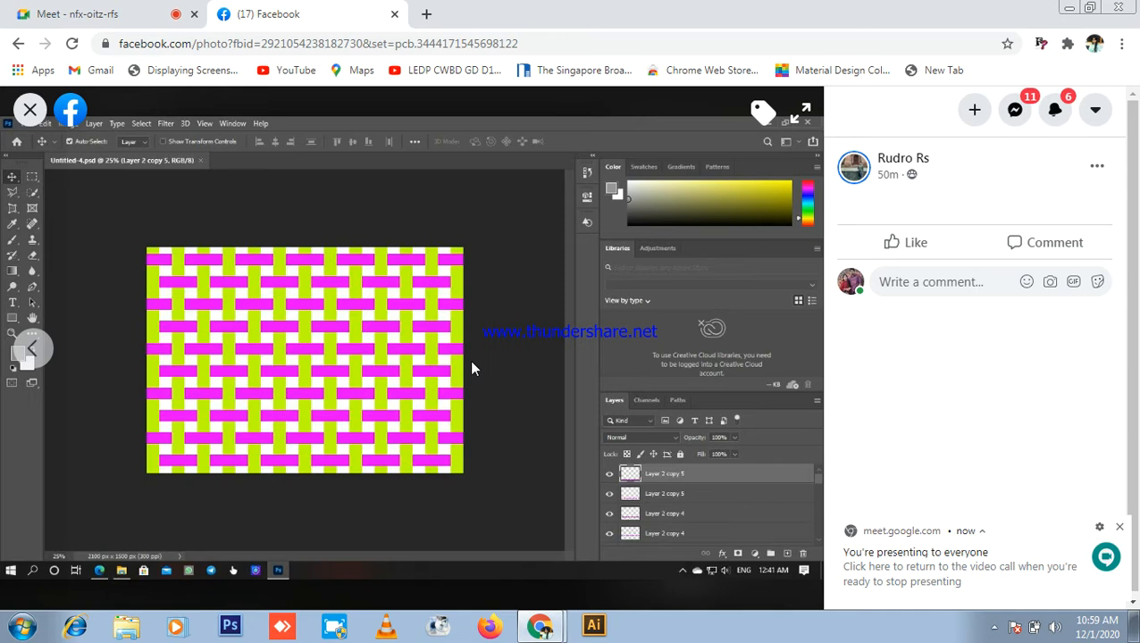
scroll(790, 339, "down", 1)
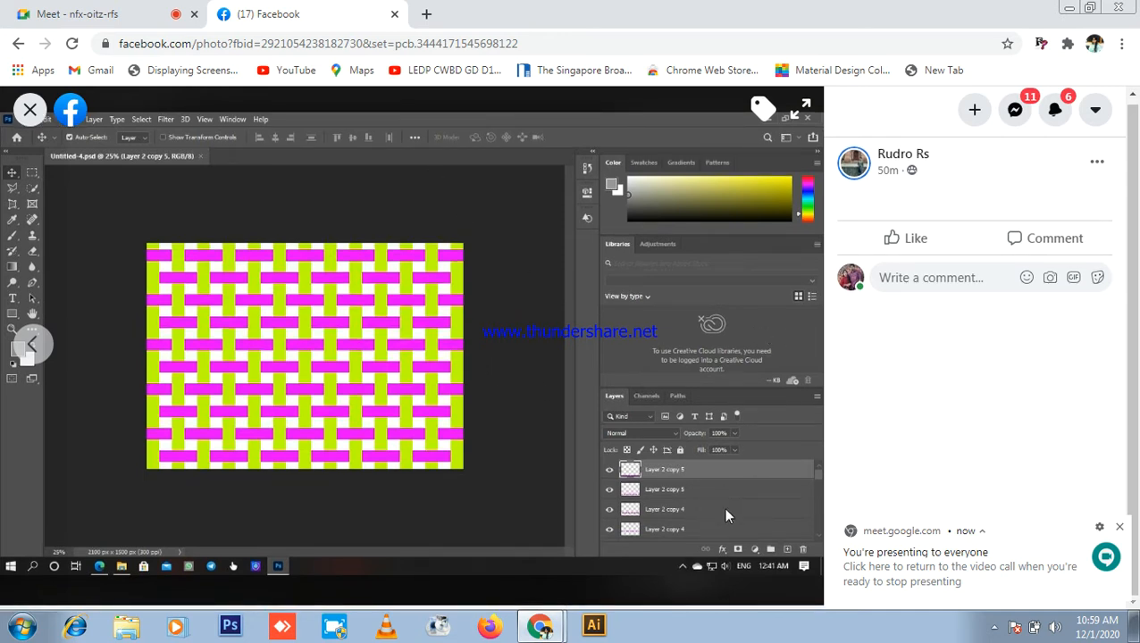
- Check back on the meeting and close the woven pattern photo to return to the group feed
left_click(76, 13)
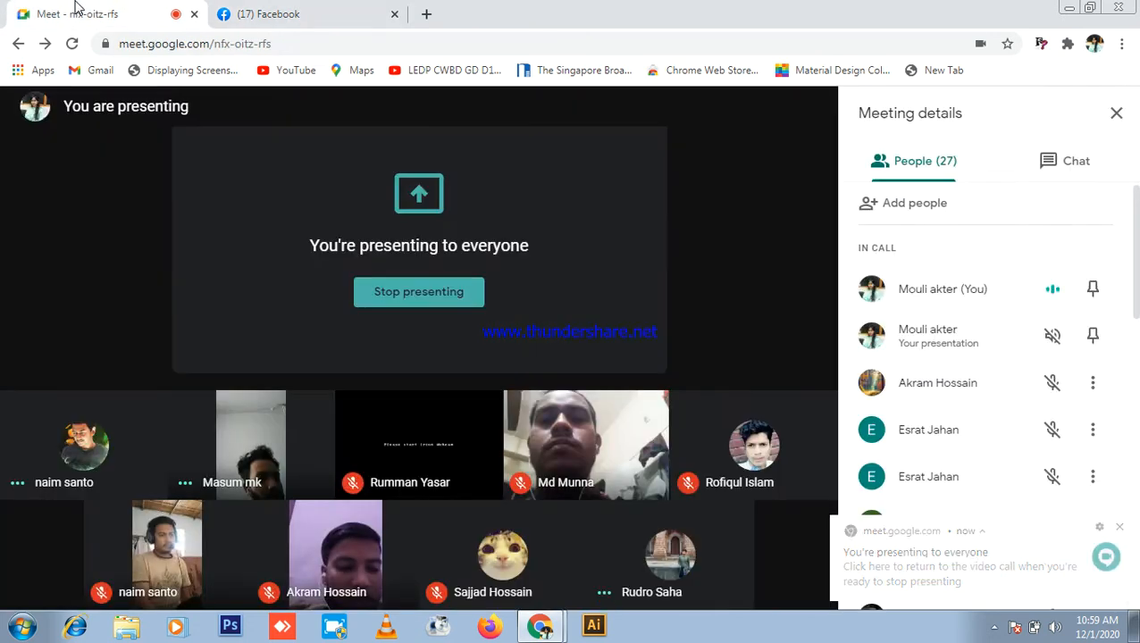
left_click(347, 9)
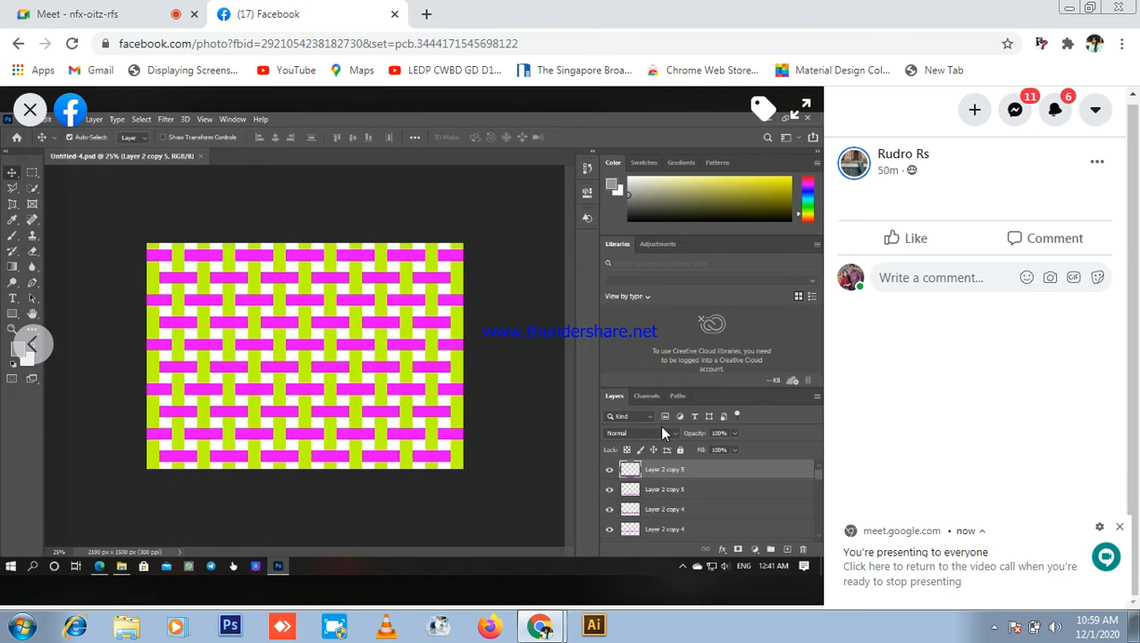
left_click(32, 112)
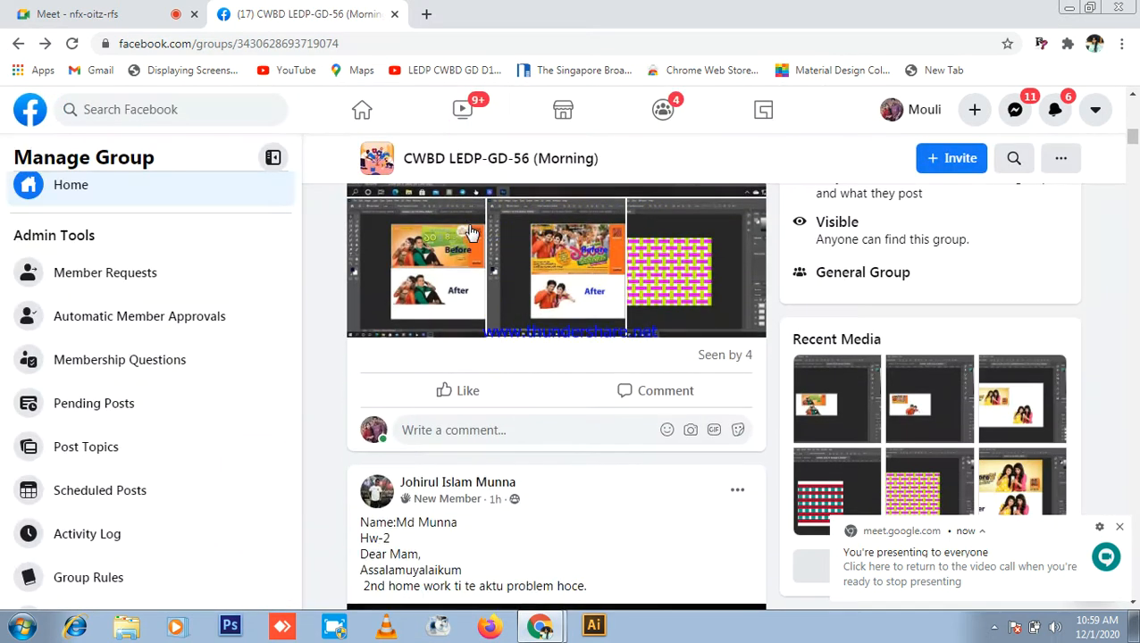
- Bring the following Hw-2 post into view in the feed and close the LEDP -GD_55 chat pop-up
scroll(676, 299, "down", 3)
scroll(676, 300, "down", 1)
scroll(677, 299, "up", 2)
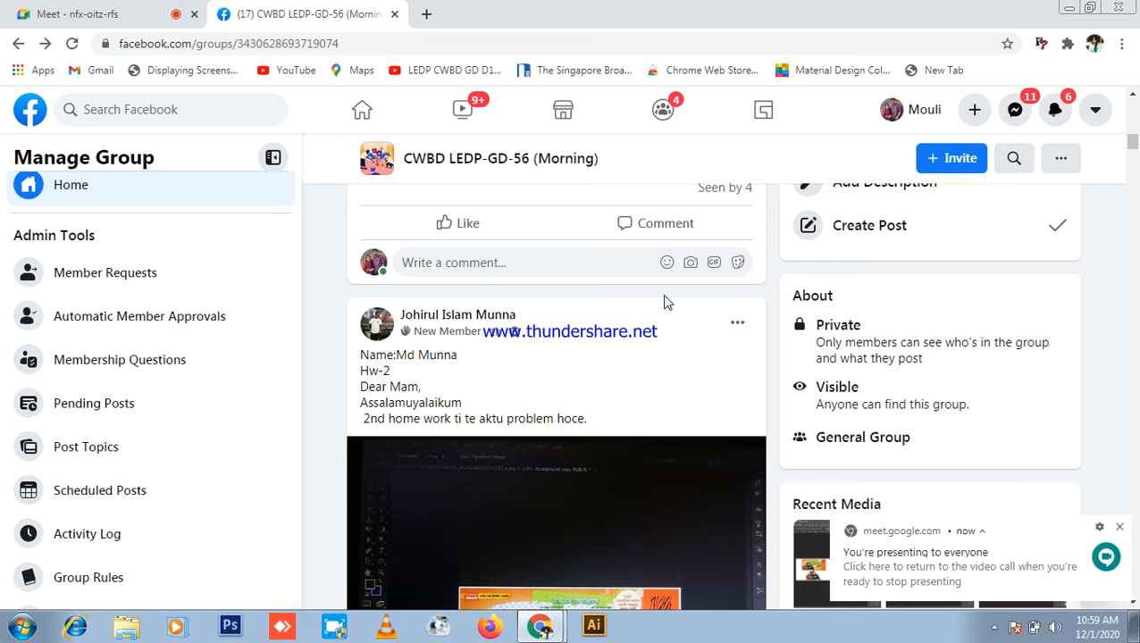
scroll(653, 317, "down", 3)
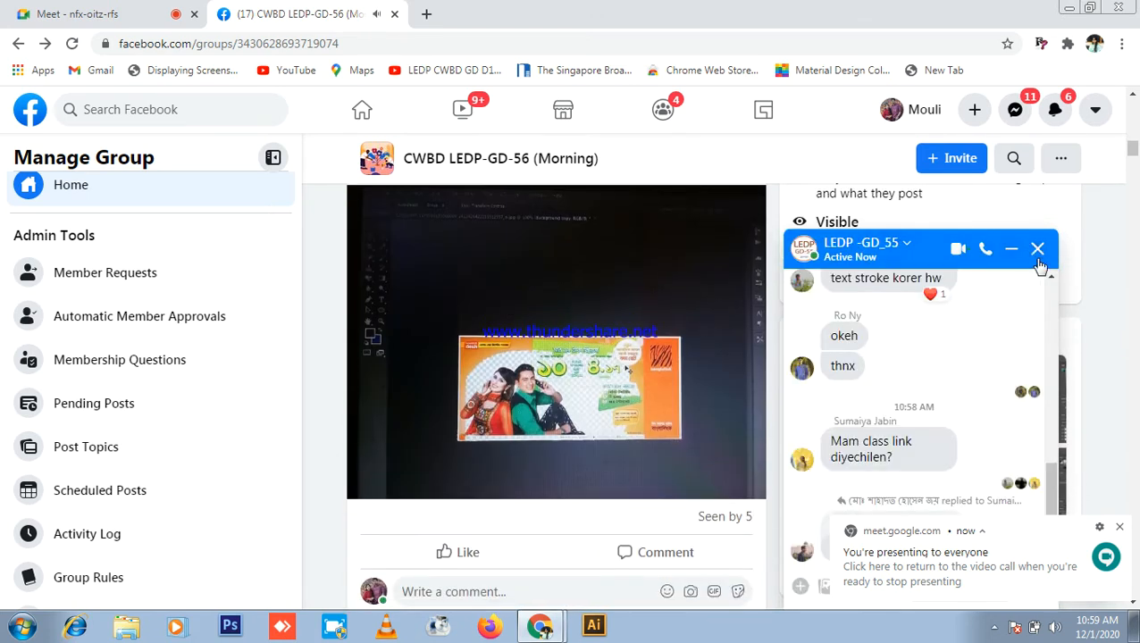
left_click(1037, 250)
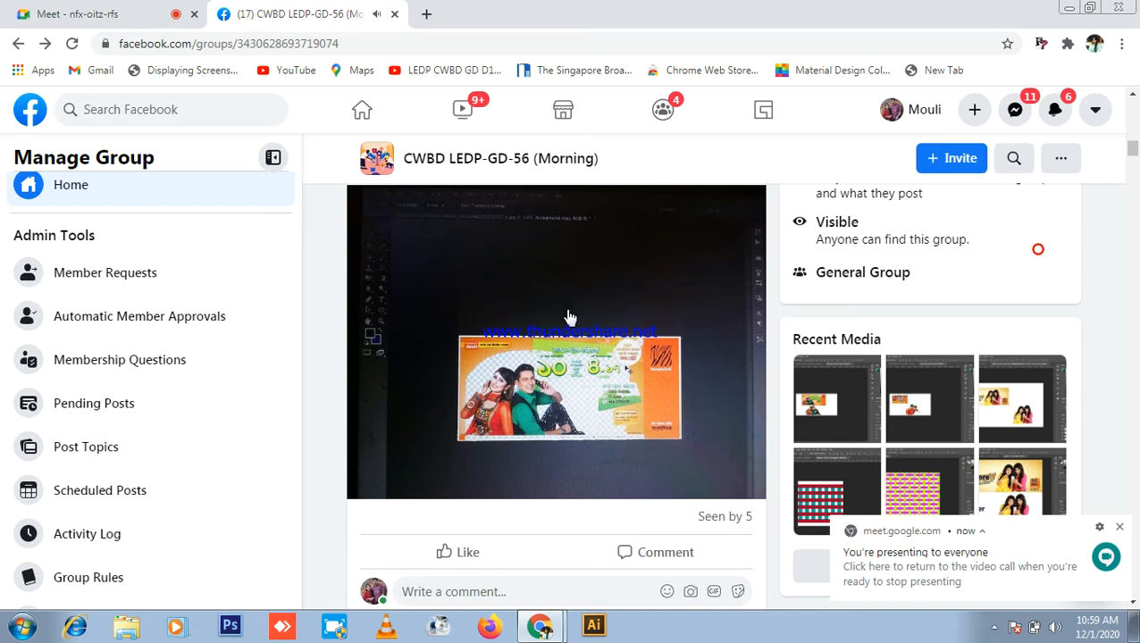
- View the Hw-2 post's partly erased banner photo in full, check on the meeting and close the photo
scroll(537, 379, "down", 1)
left_click(577, 294)
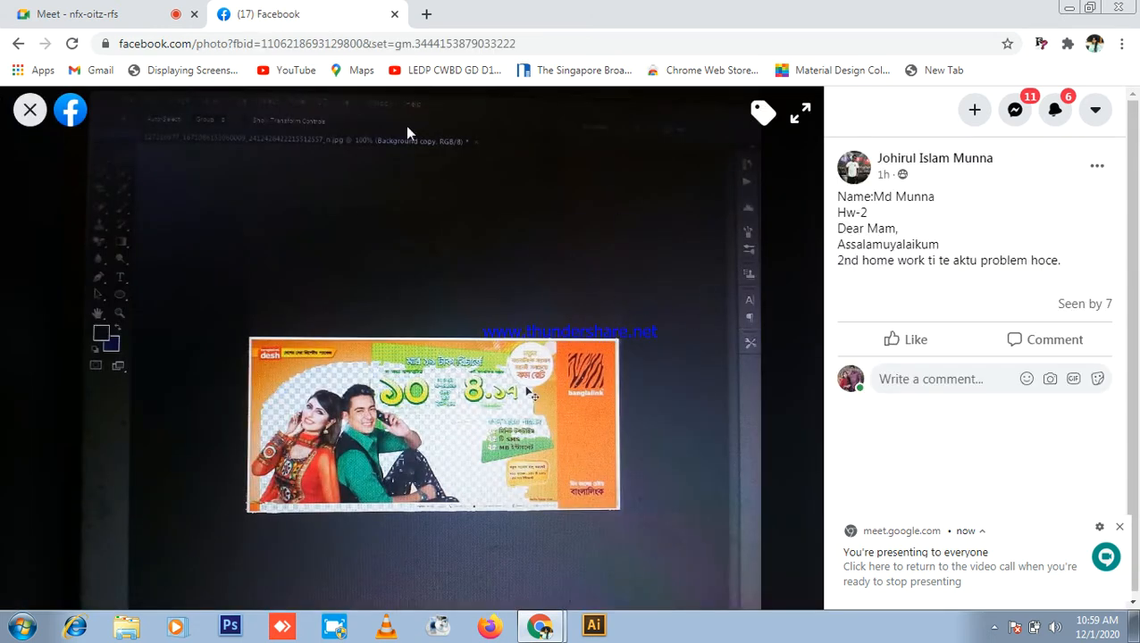
left_click(78, 9)
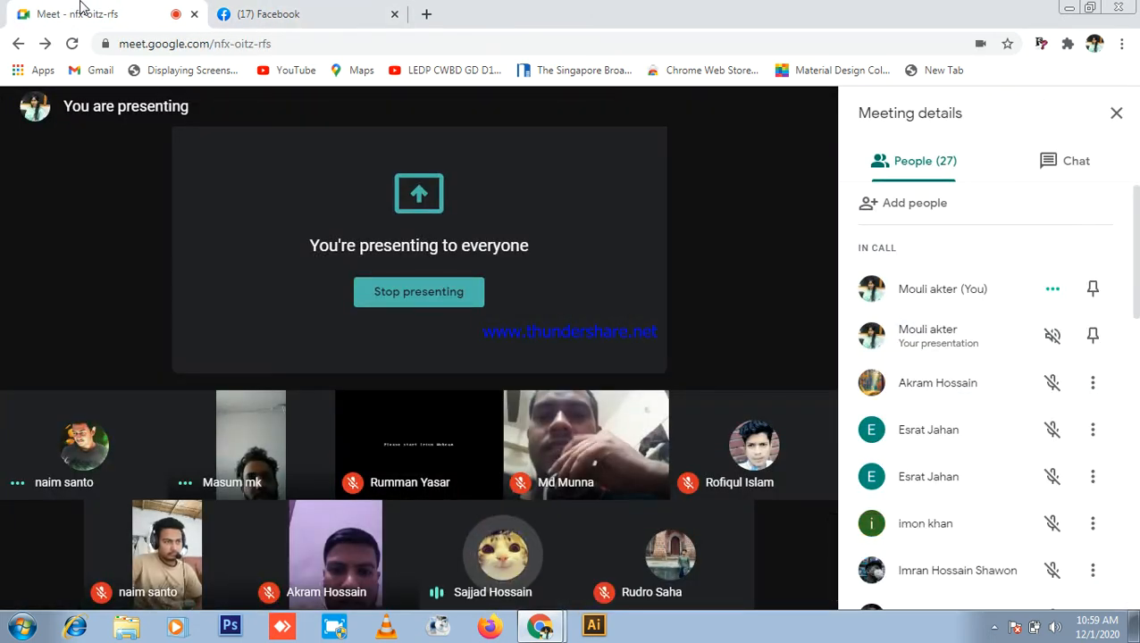
left_click(291, 11)
left_click(21, 111)
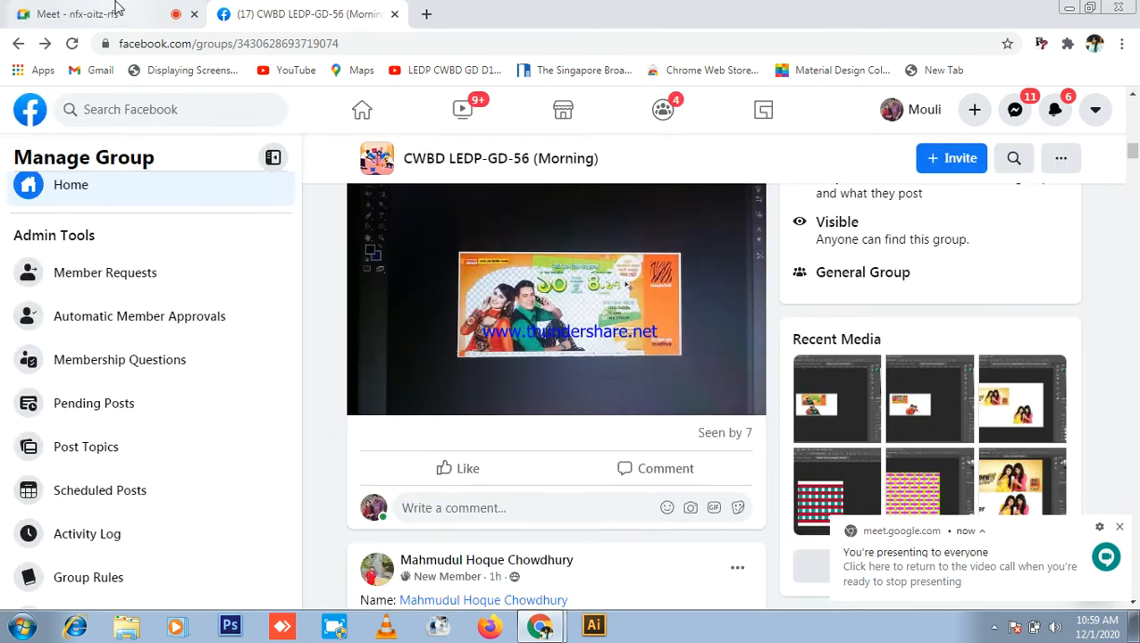
- Check on the meeting and move on in the feed to the homework post with the red and teal woven pattern
left_click(114, 9)
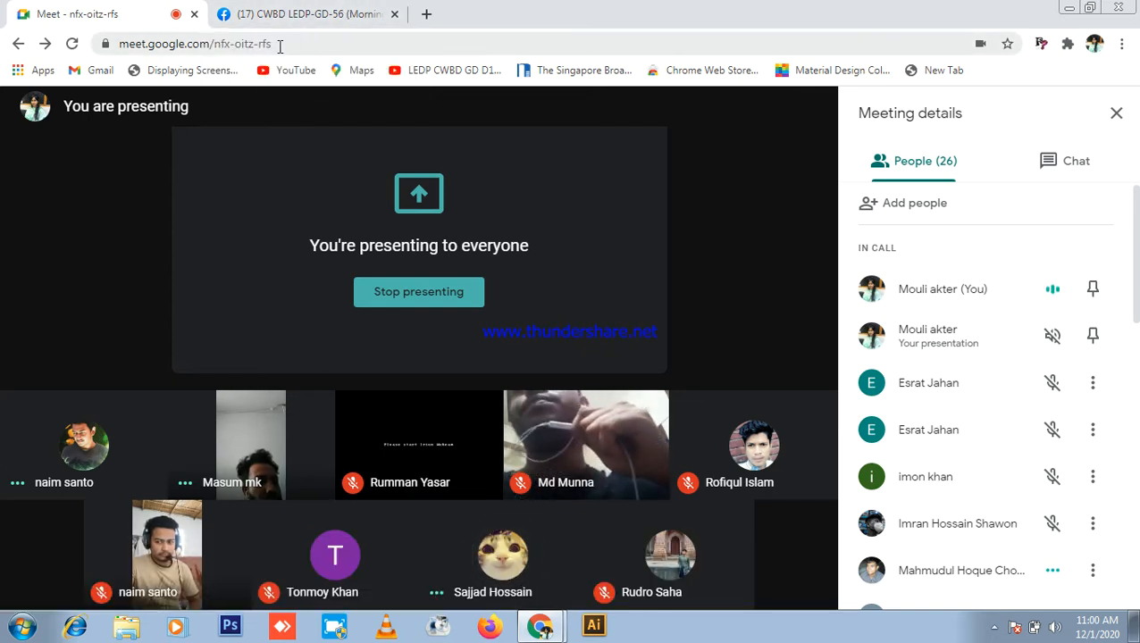
left_click(313, 14)
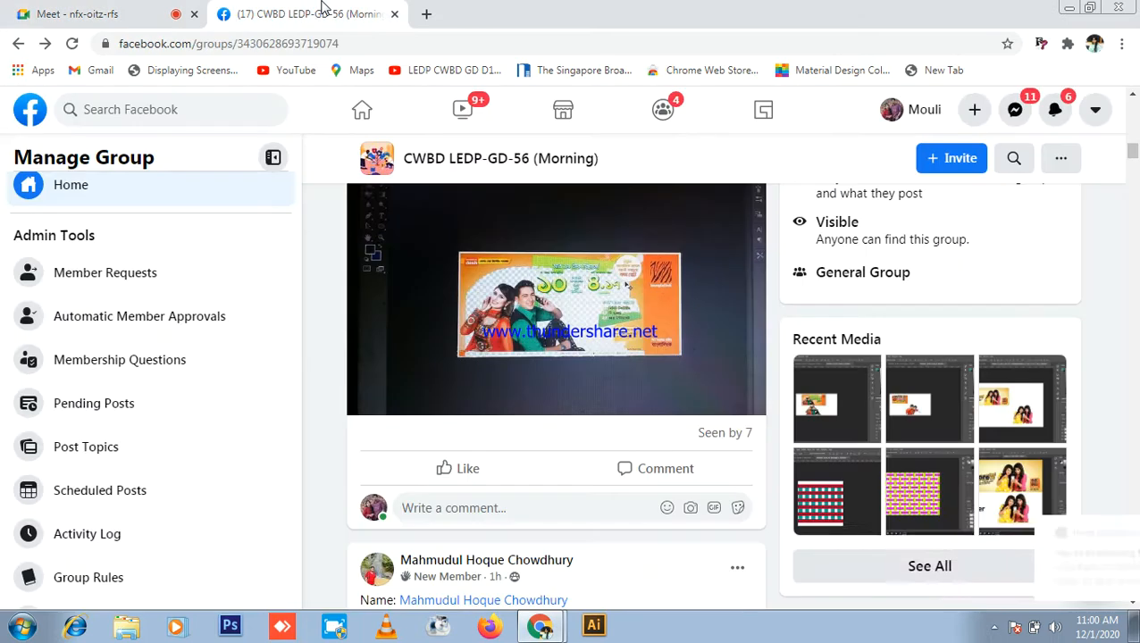
scroll(464, 250, "down", 4)
scroll(512, 279, "down", 4)
scroll(536, 284, "up", 2)
- Alternate between the meeting's participant view and the group's homework feed to follow the students' discussion
left_click(117, 12)
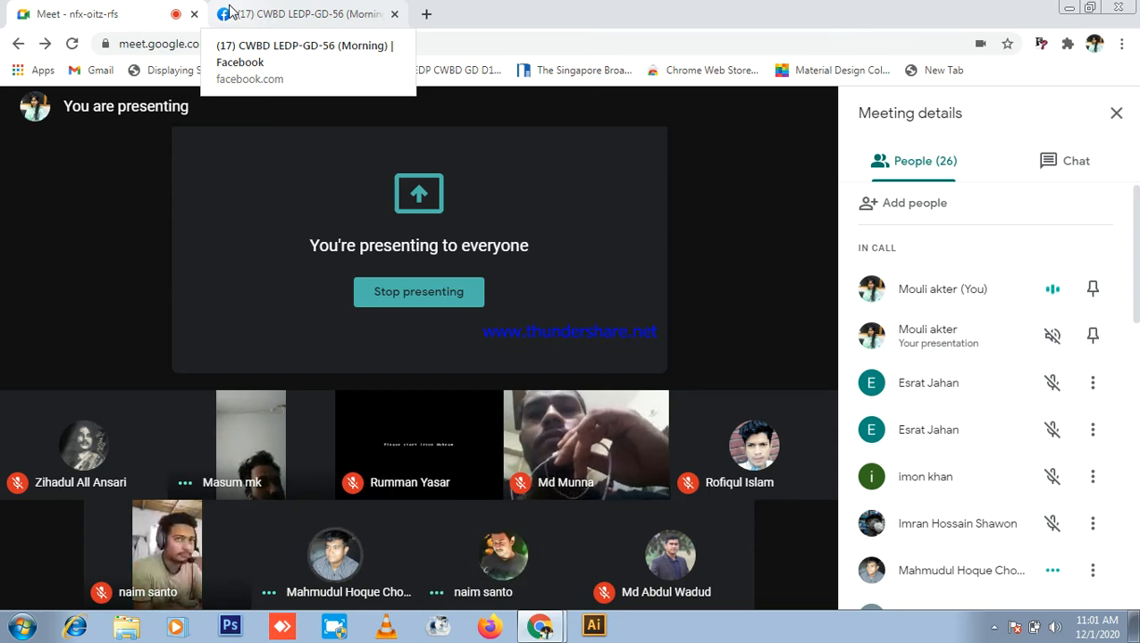
left_click(345, 13)
left_click(109, 7)
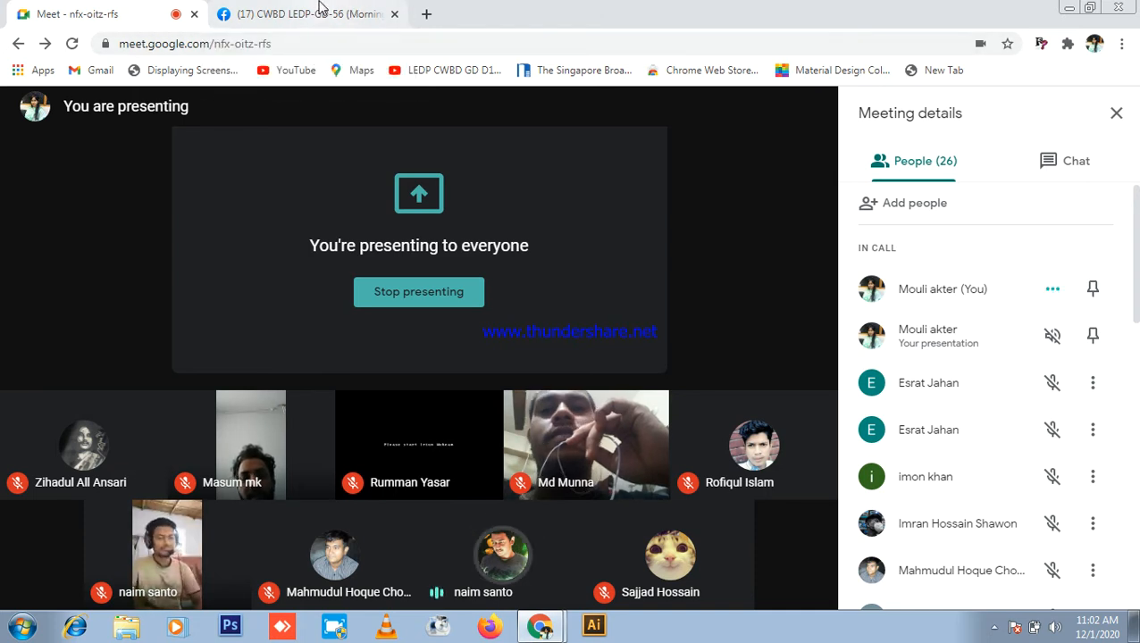
left_click(317, 9)
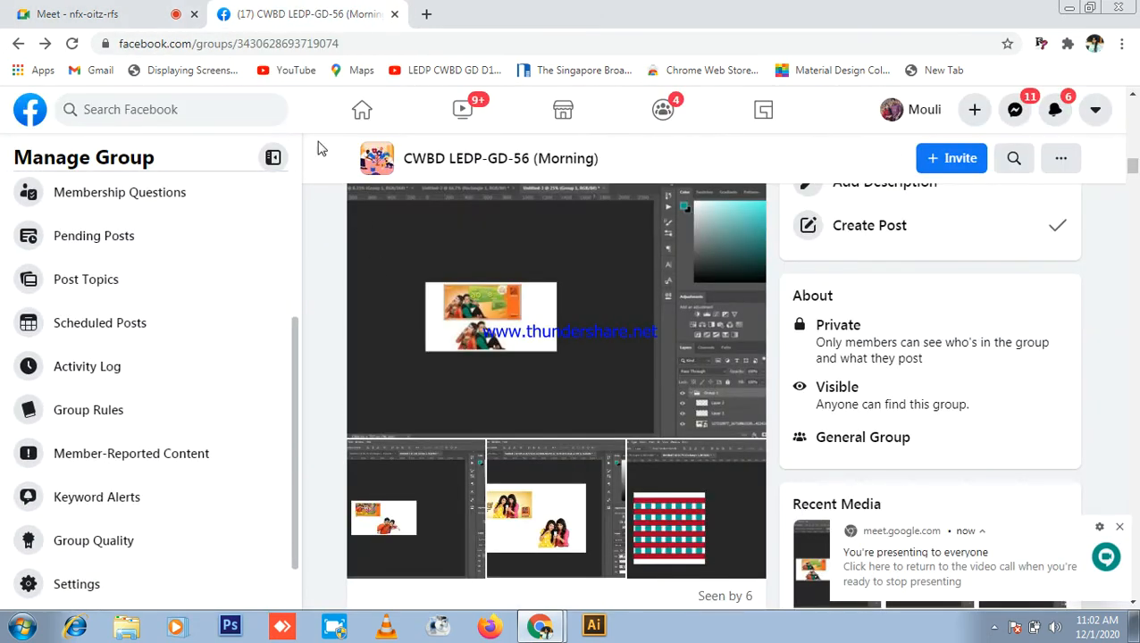
left_click(85, 9)
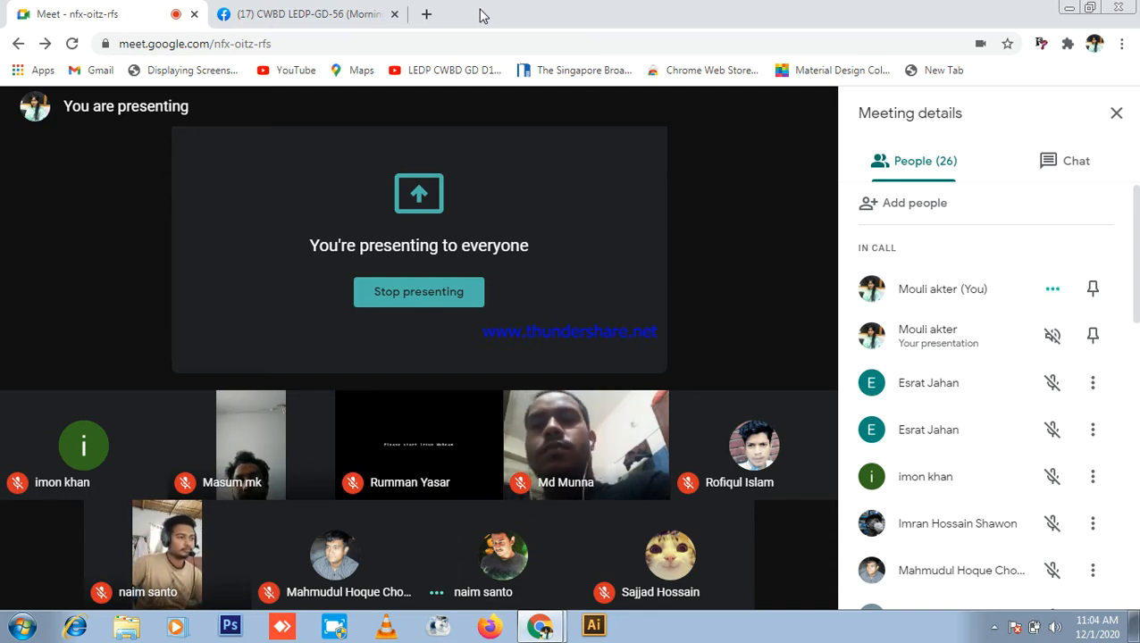
left_click(303, 13)
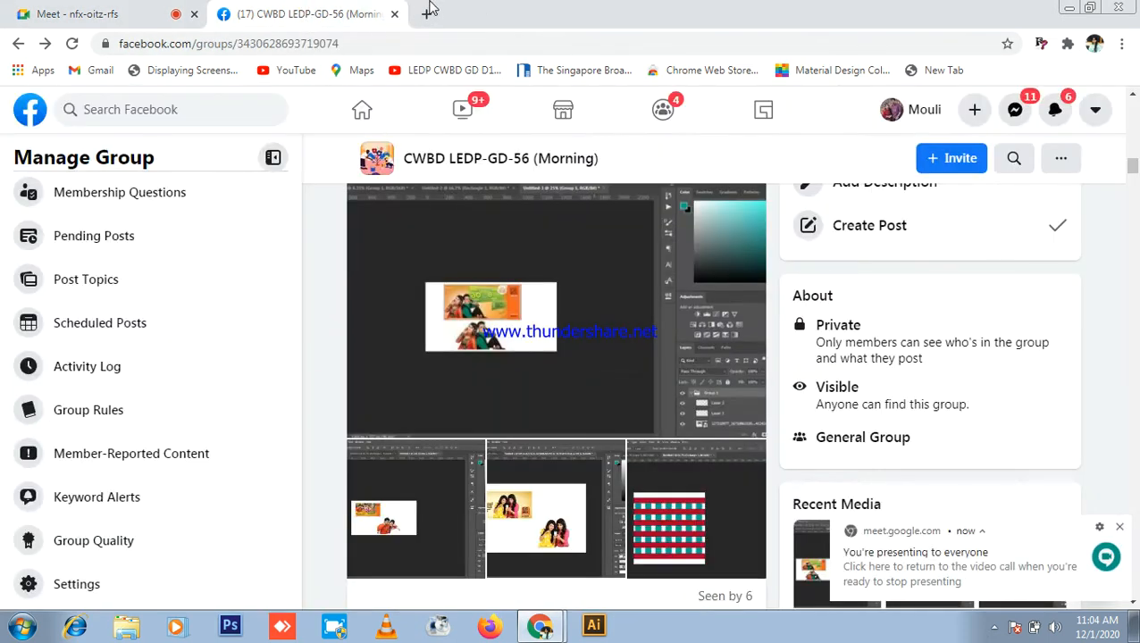
left_click(91, 7)
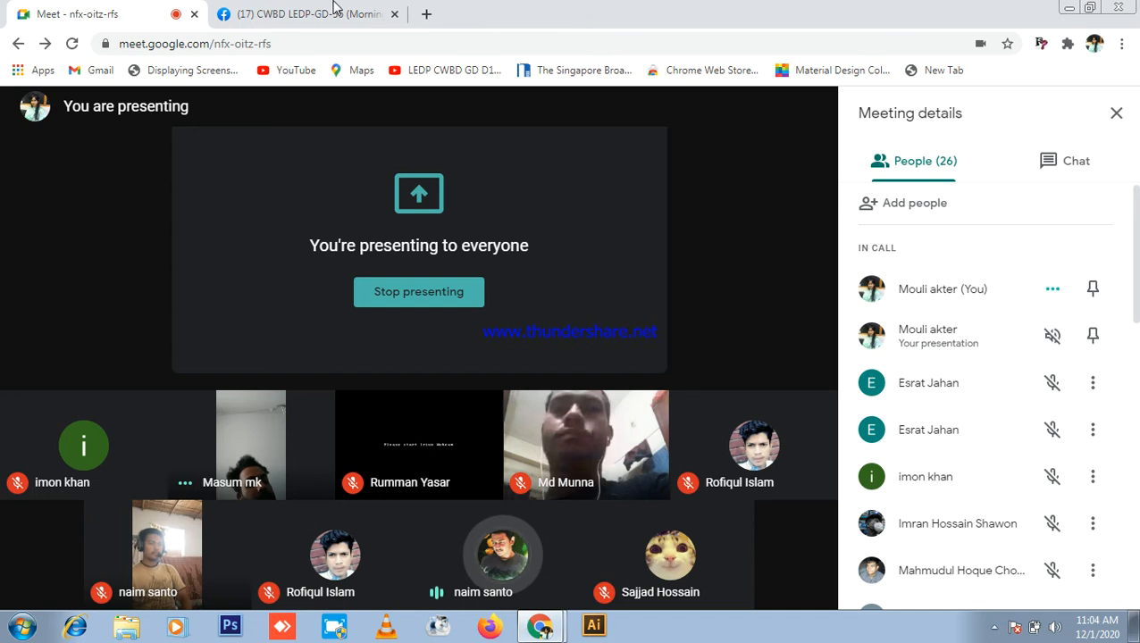
- Check on the meeting's participants while students talk, keeping the group's homework feed at the woven-pattern post
left_click(375, 14)
left_click(97, 8)
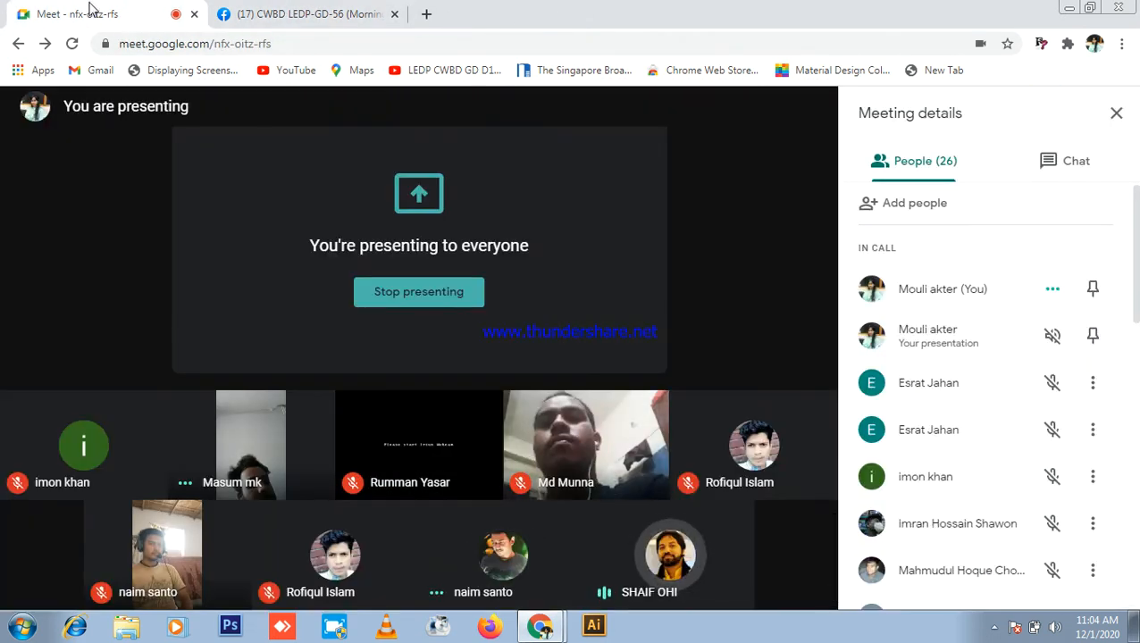
left_click(321, 9)
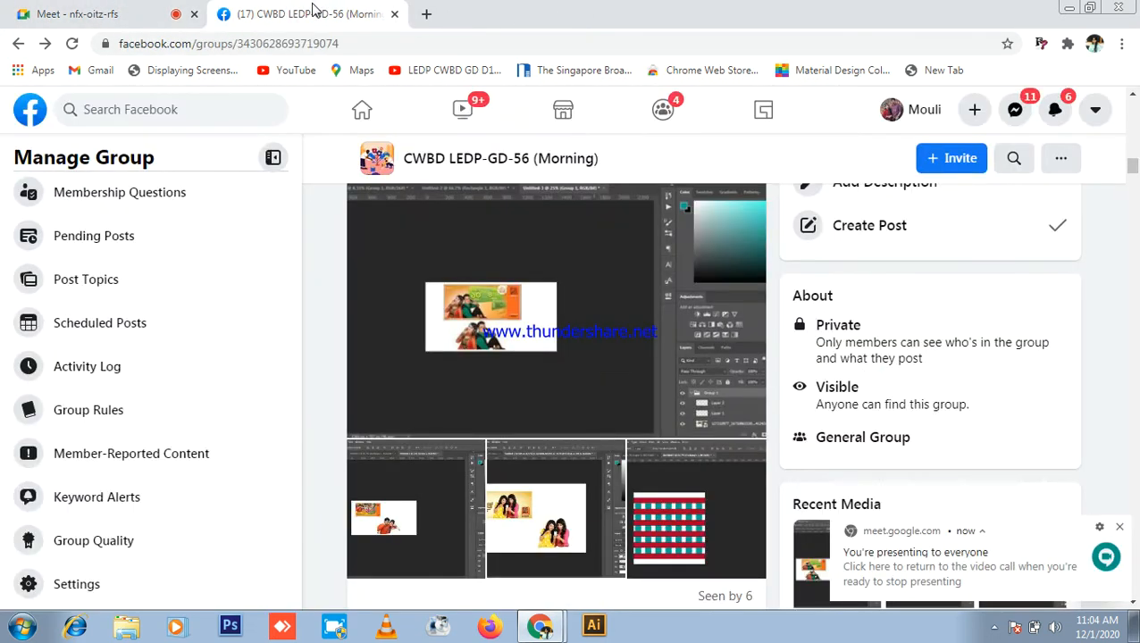
left_click(133, 7)
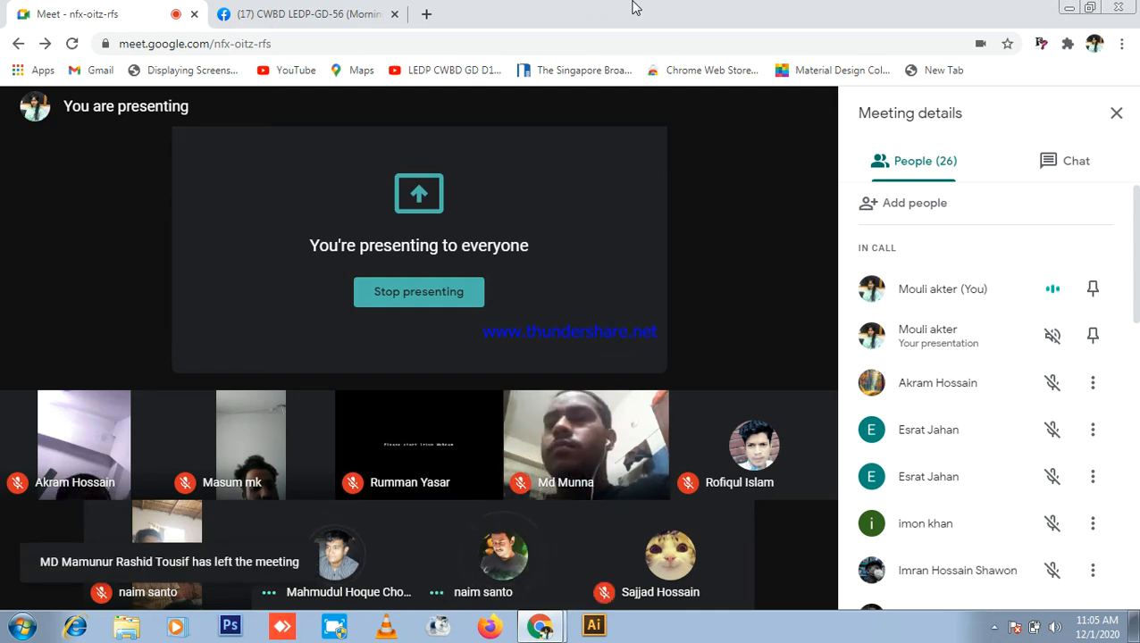
left_click(251, 10)
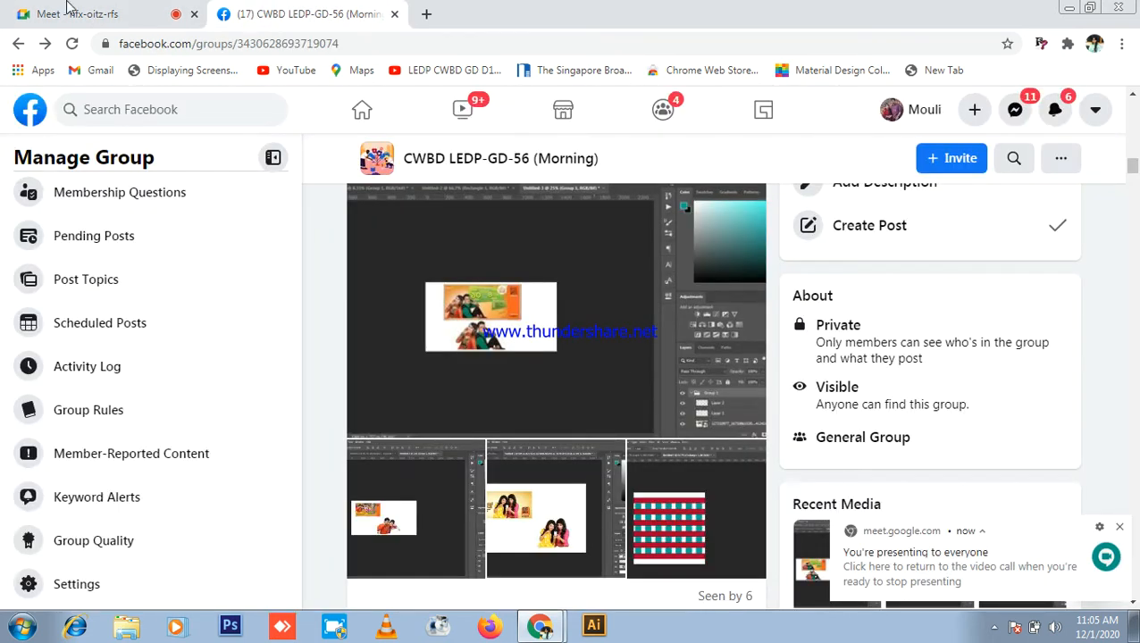
- Browse the photos of the Class 02 homework post from the orange banner cutout to the red and teal woven pattern, and close the viewer
scroll(810, 334, "up", 5)
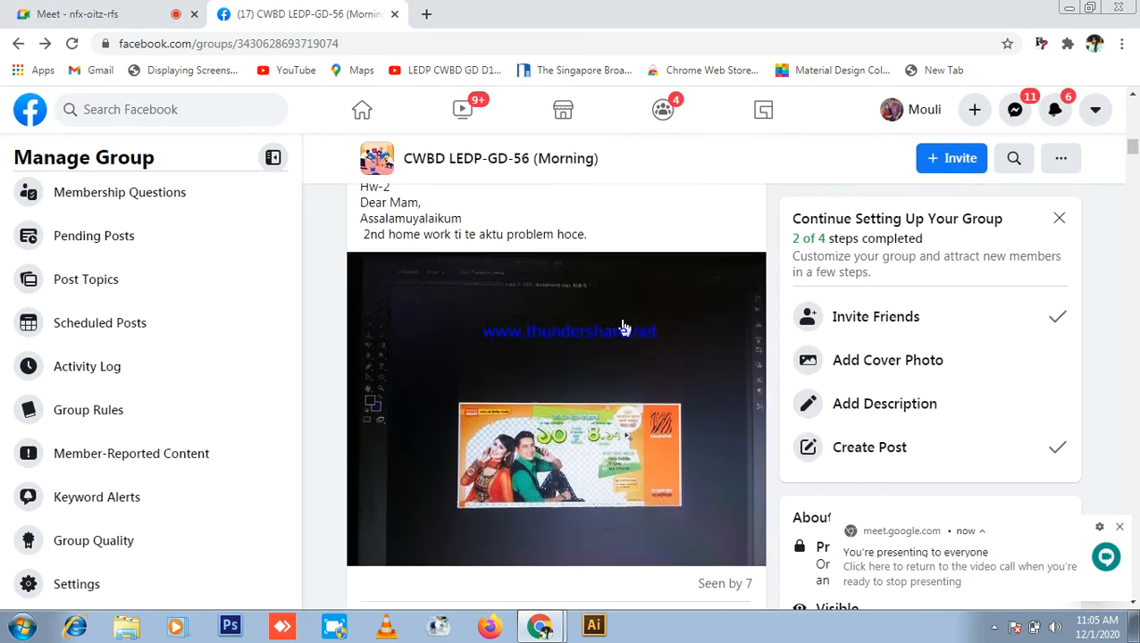
scroll(580, 408, "down", 3)
scroll(629, 391, "down", 3)
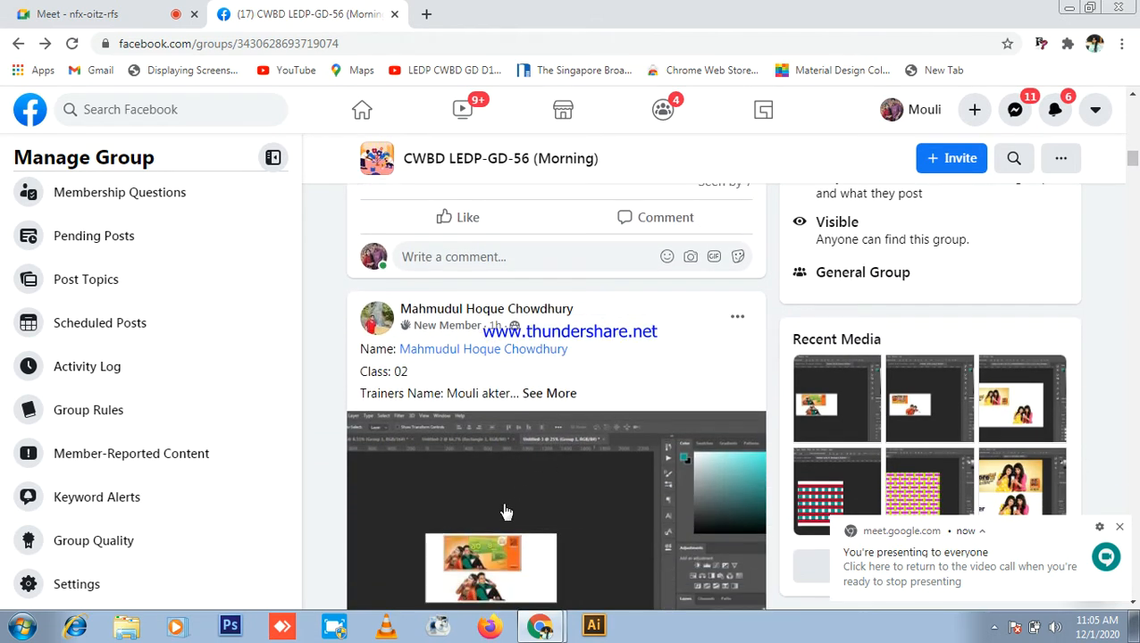
left_click(529, 440)
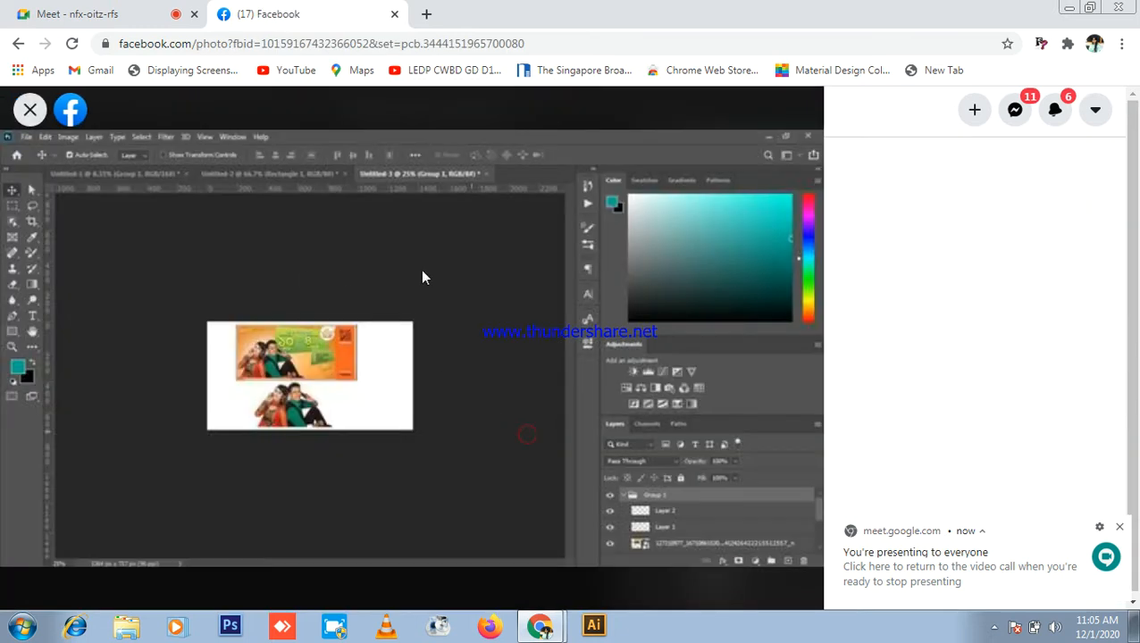
left_click(794, 350)
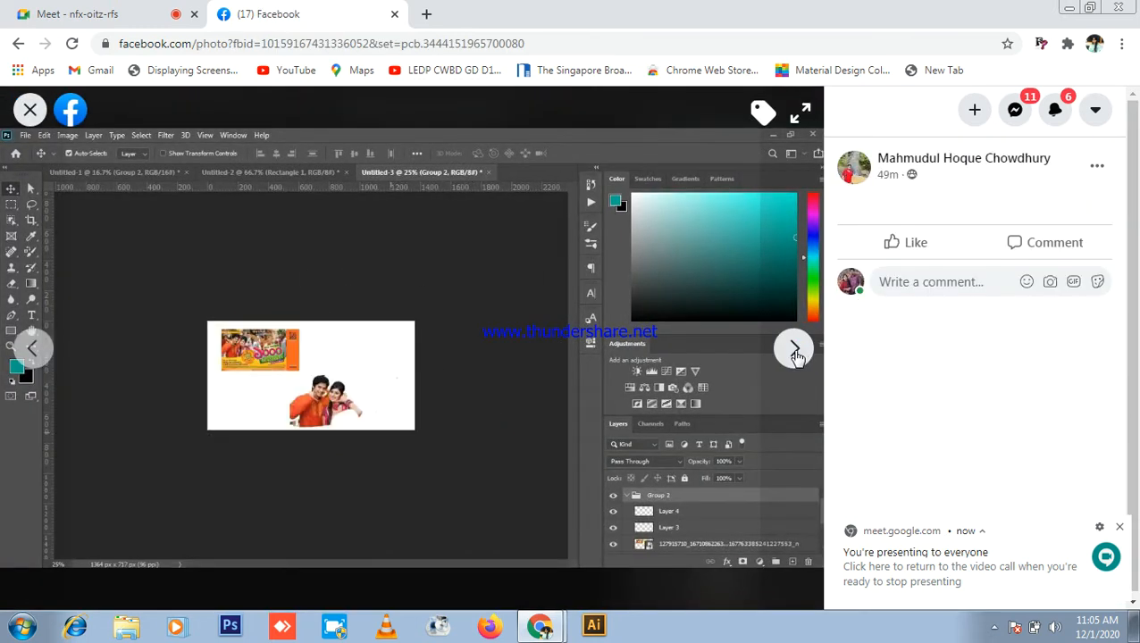
left_click(794, 351)
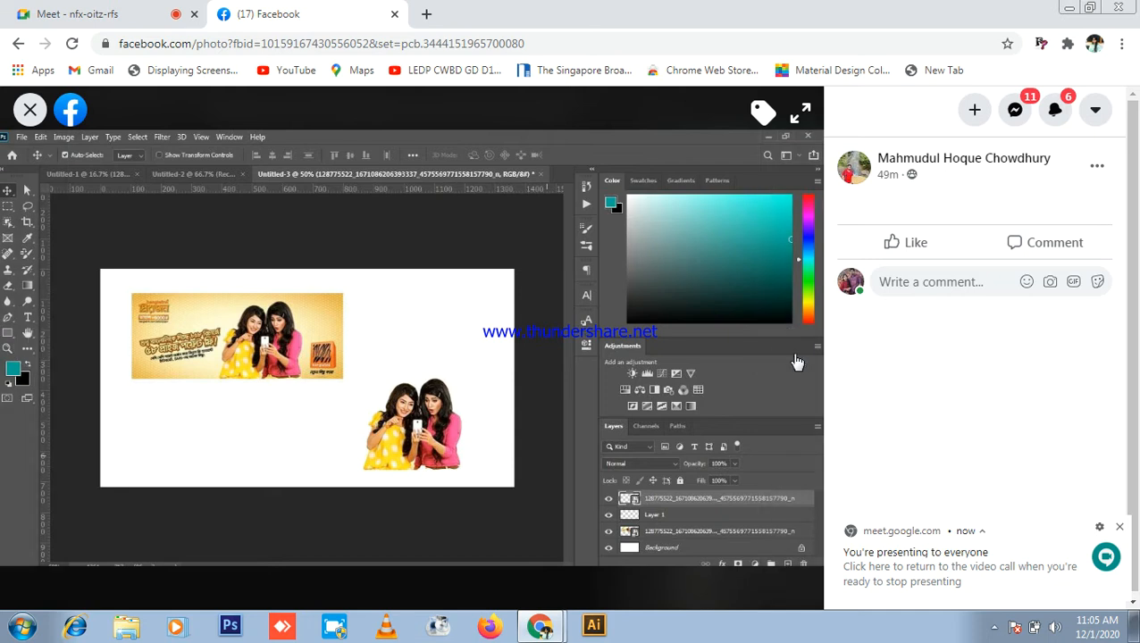
mouse_move(794, 361)
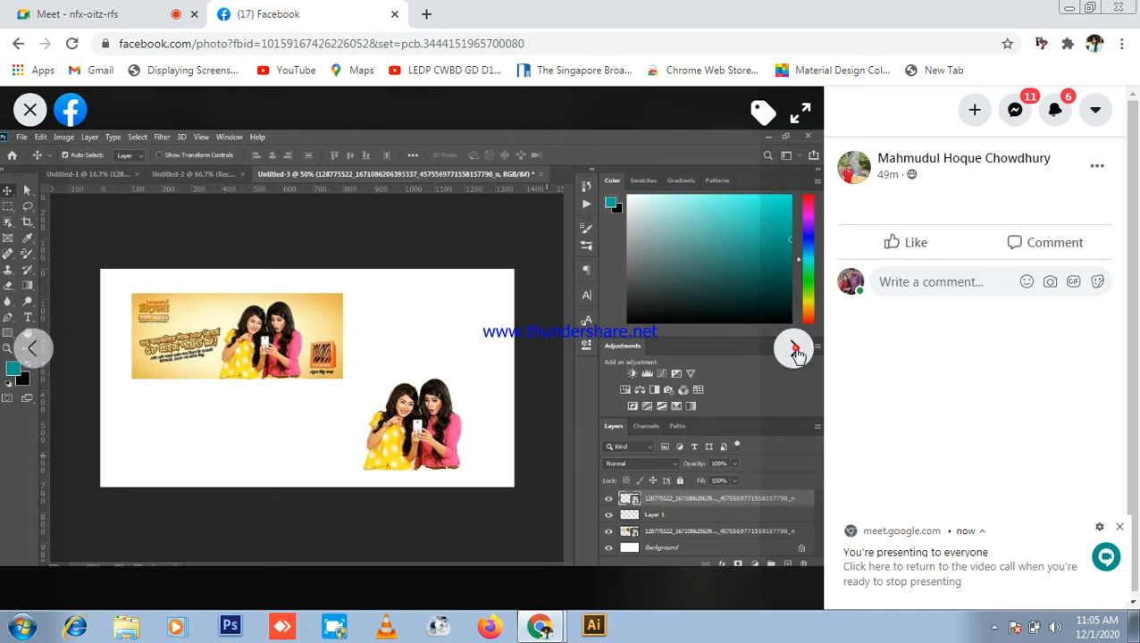
left_click(794, 350)
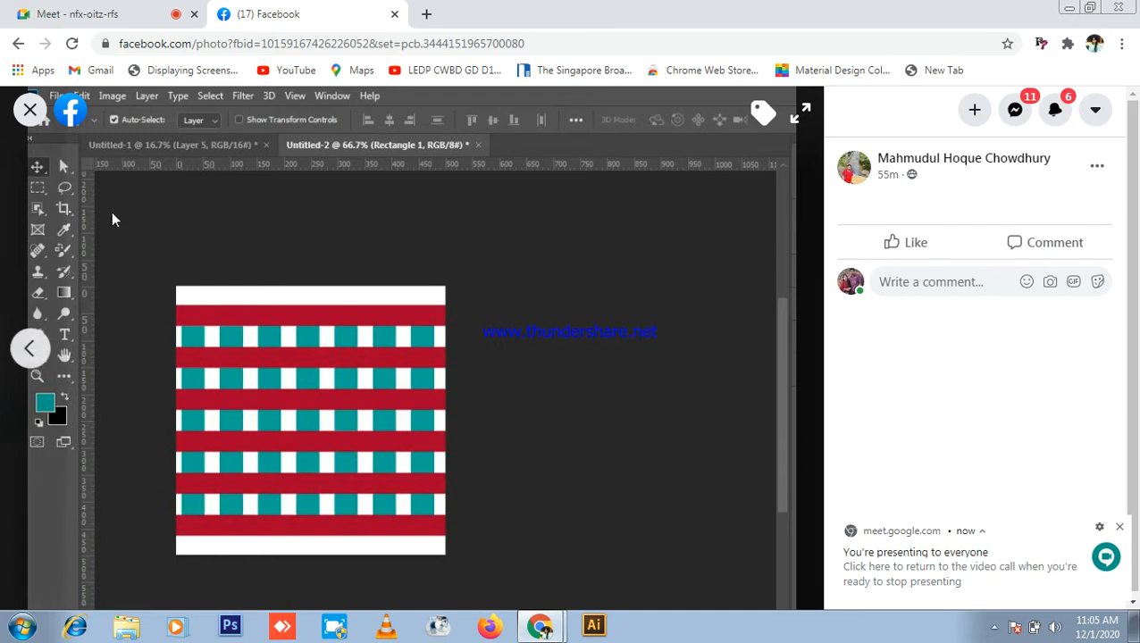
left_click(35, 111)
- Find the class 2, hw 2 post with the before-and-after beach cutout, browse its photos up to the red and green weave and close the viewer
scroll(618, 328, "down", 4)
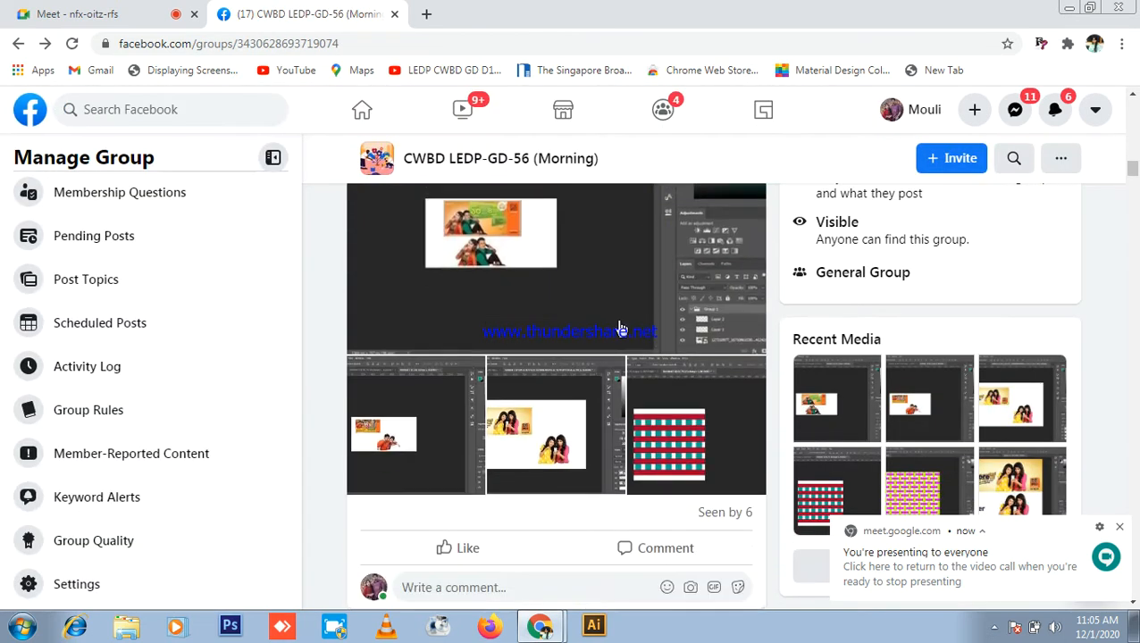
scroll(651, 340, "down", 6)
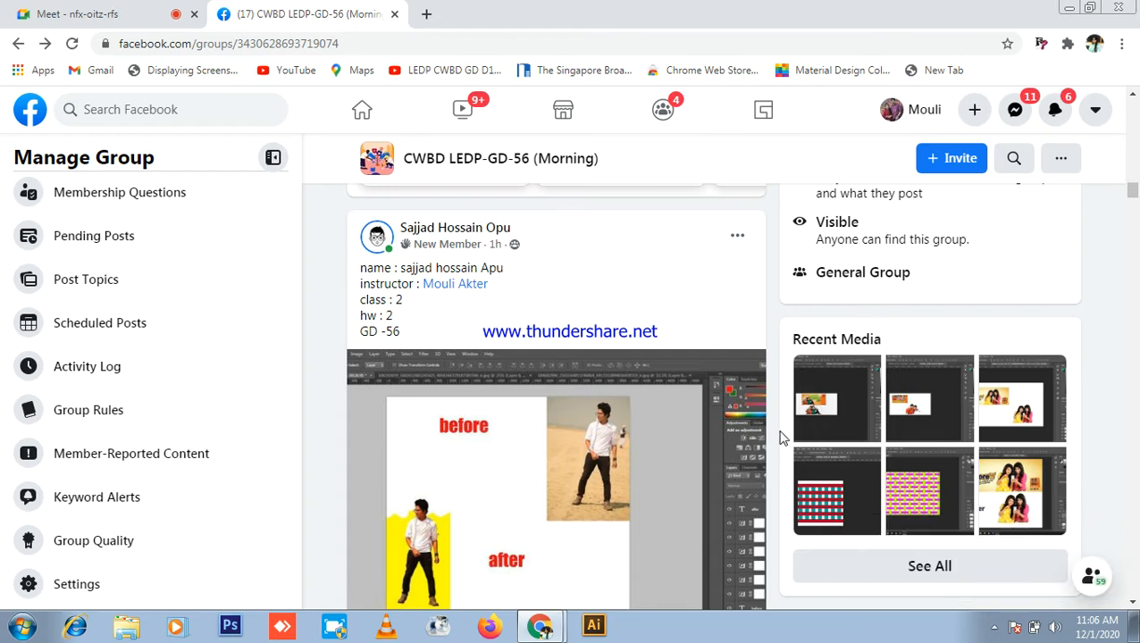
scroll(636, 423, "down", 1)
left_click(540, 357)
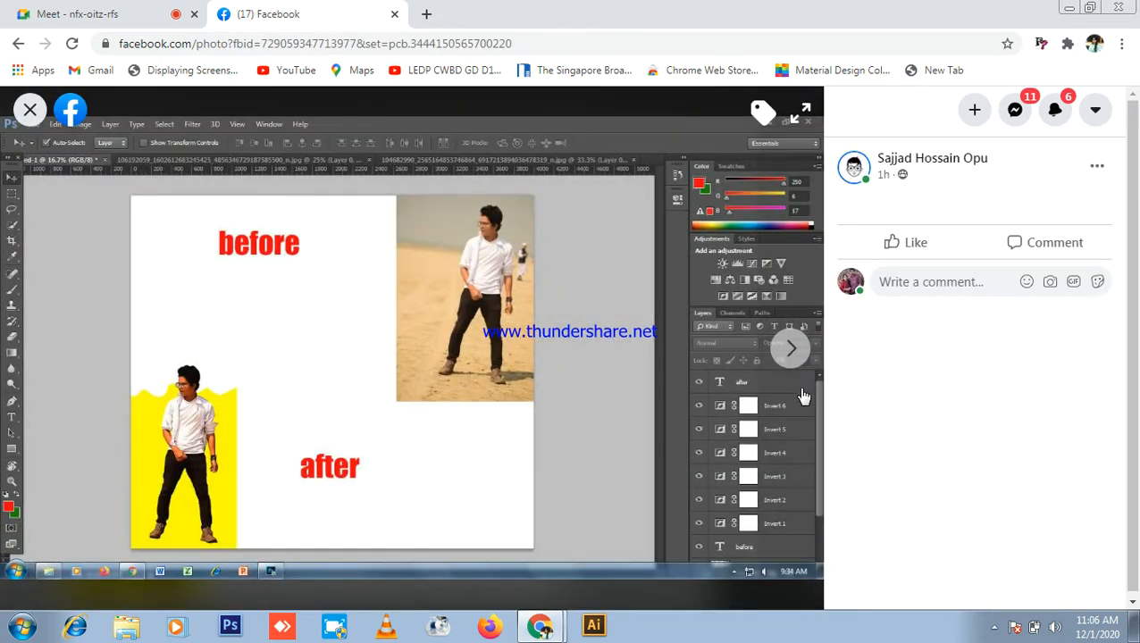
left_click(785, 348)
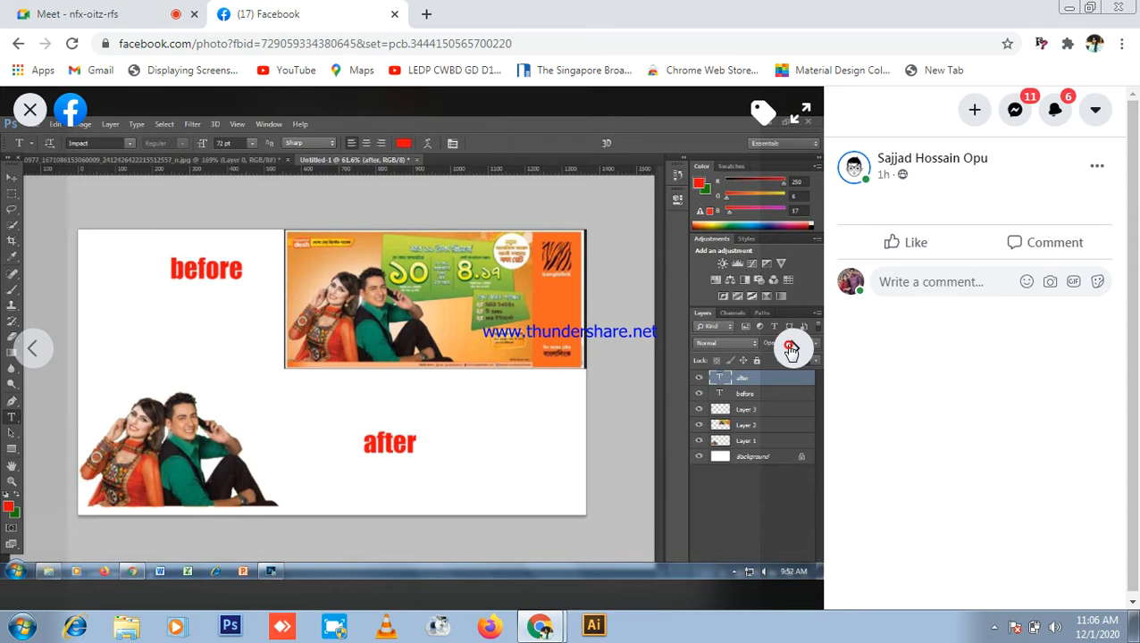
left_click(792, 350)
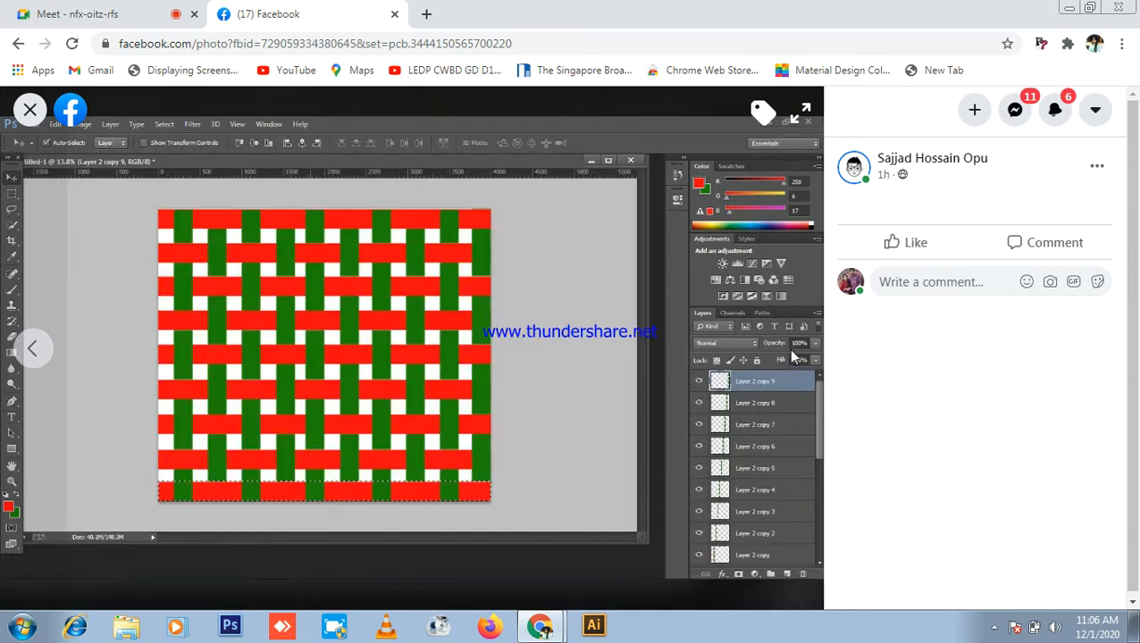
left_click(29, 109)
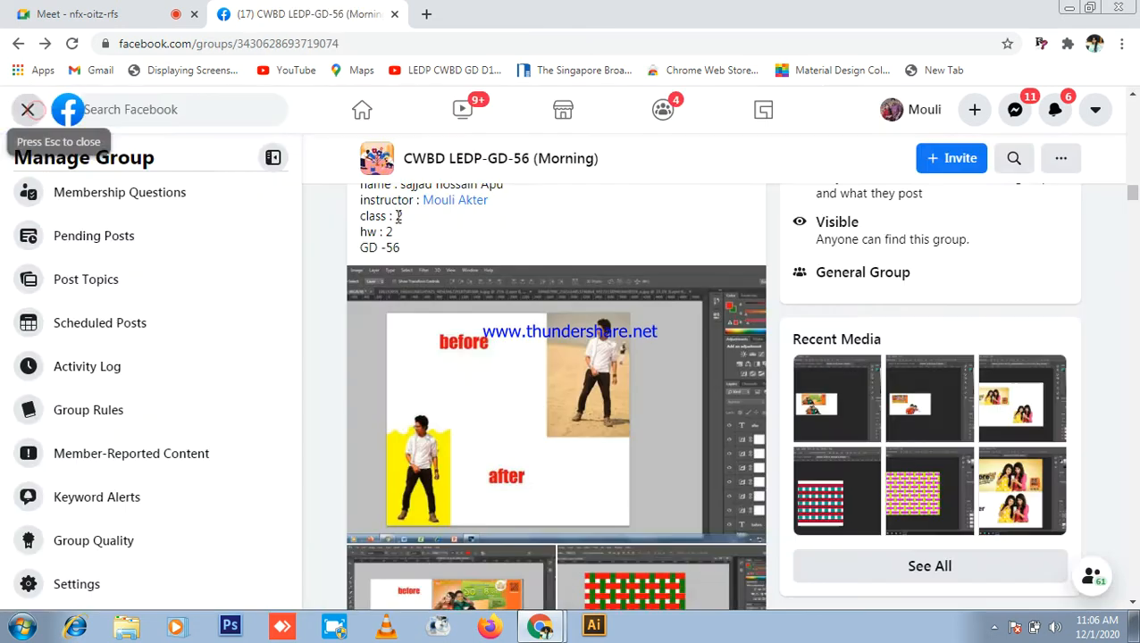
- Open the Class 1, HW 1 post's flag photos, view the blue and yellow cross flag and return to the green flag with the red circle
scroll(554, 321, "down", 7)
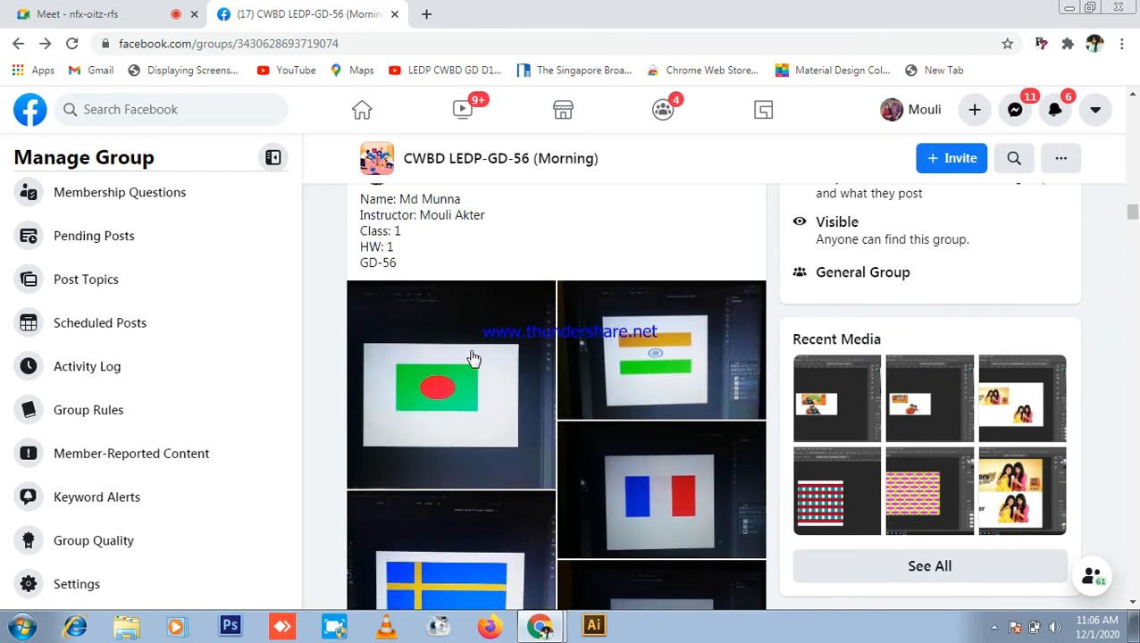
scroll(473, 357, "up", 1)
left_click(385, 423)
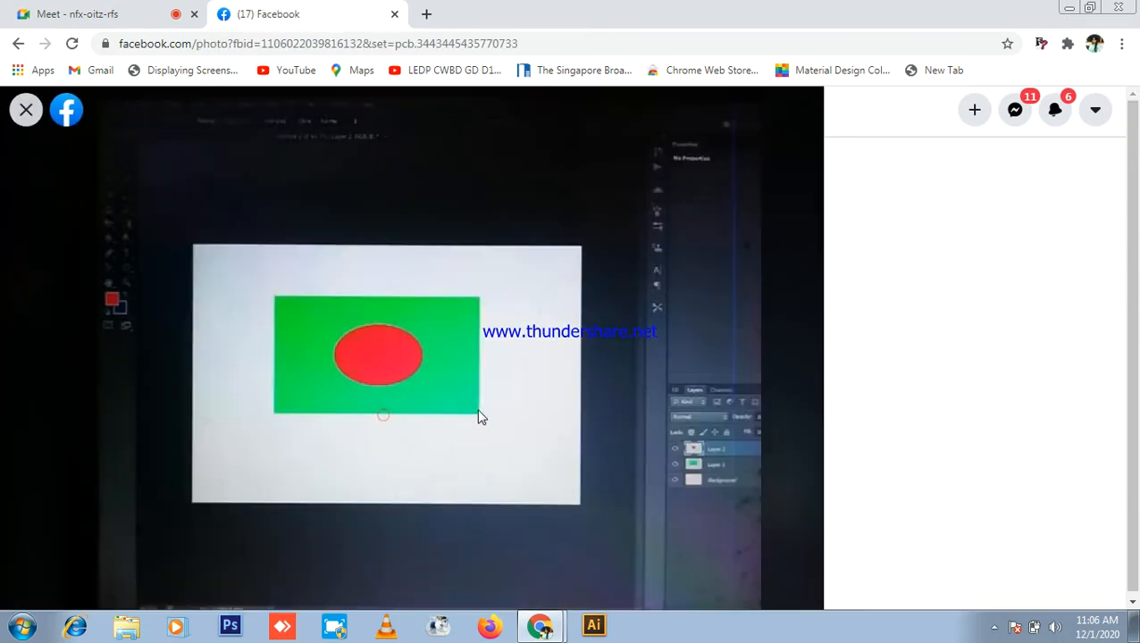
left_click(794, 352)
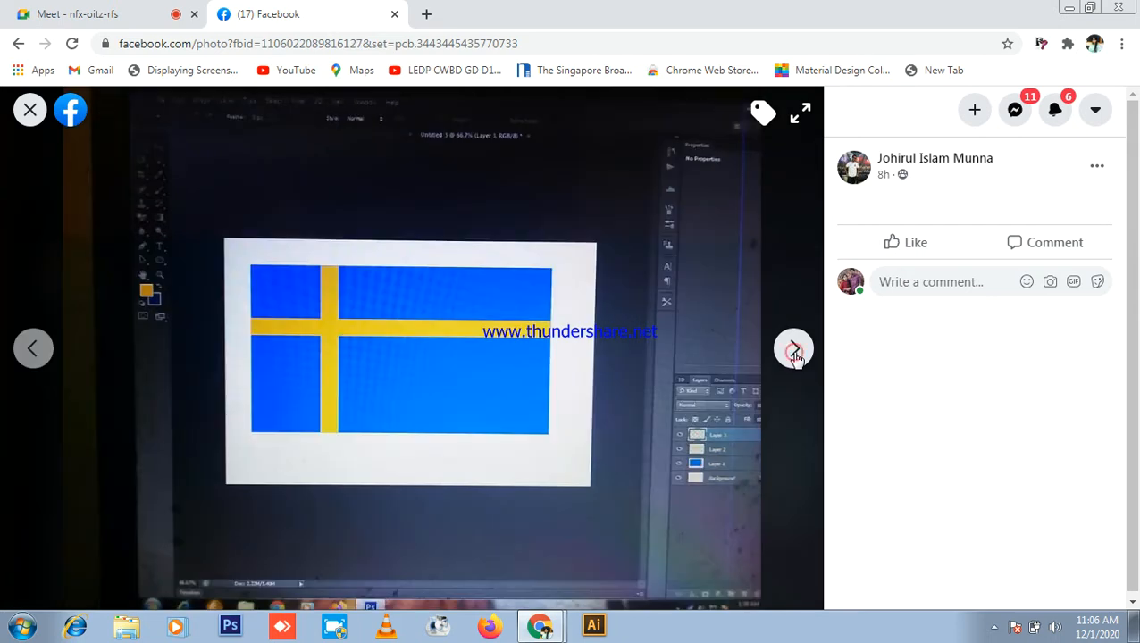
left_click(45, 344)
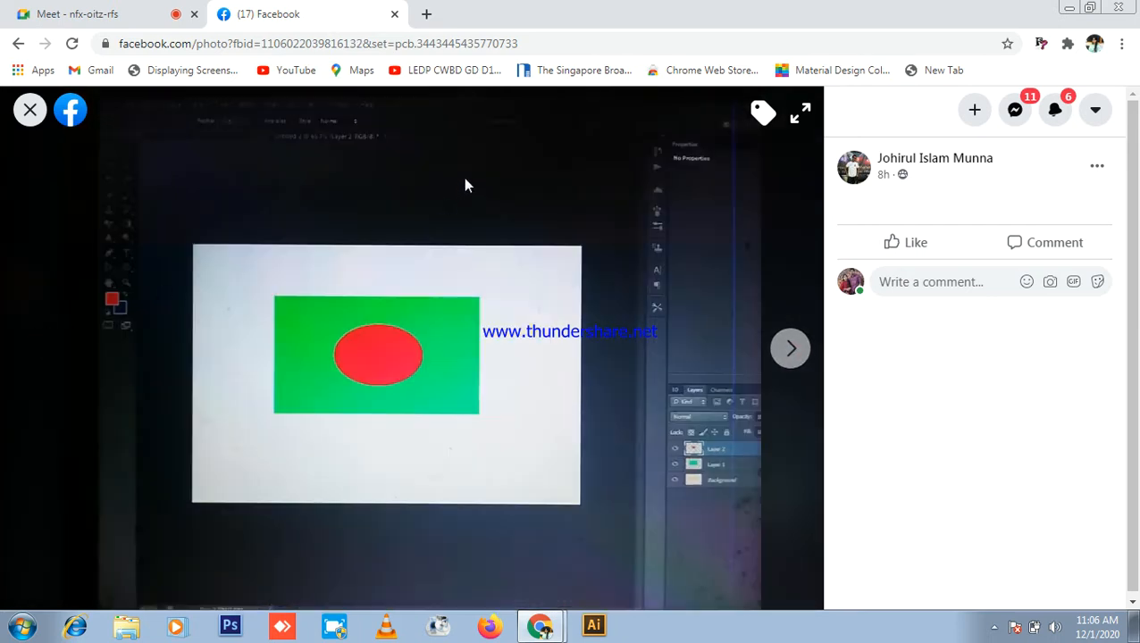
- Look through the meeting's participant list to its end and return to the green and red flag photo
left_click(127, 12)
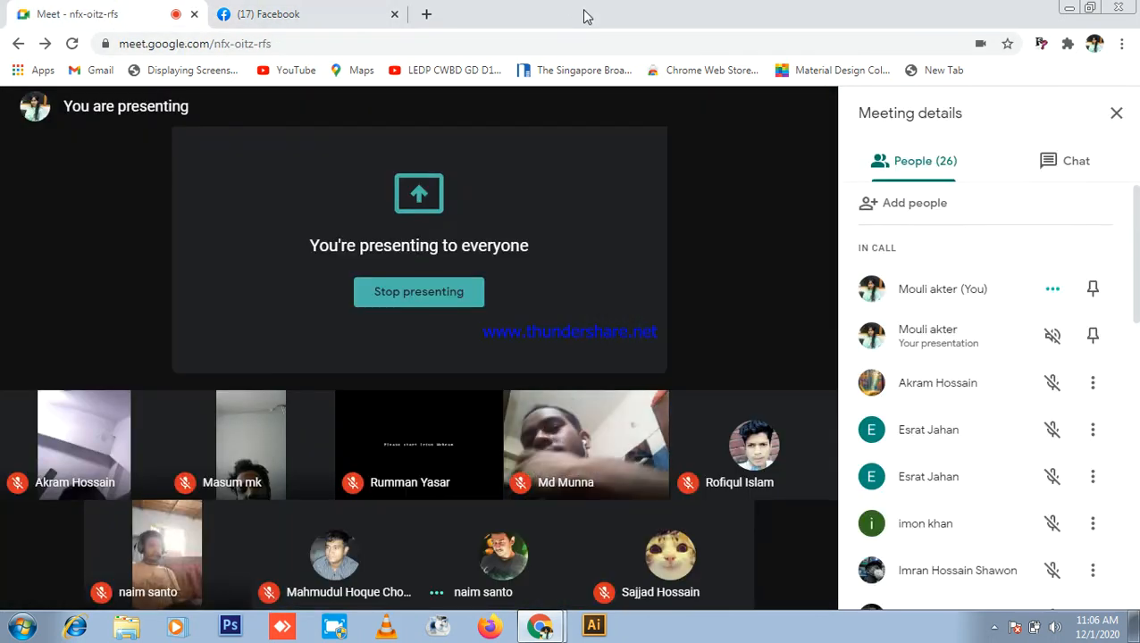
scroll(1017, 371, "down", 7)
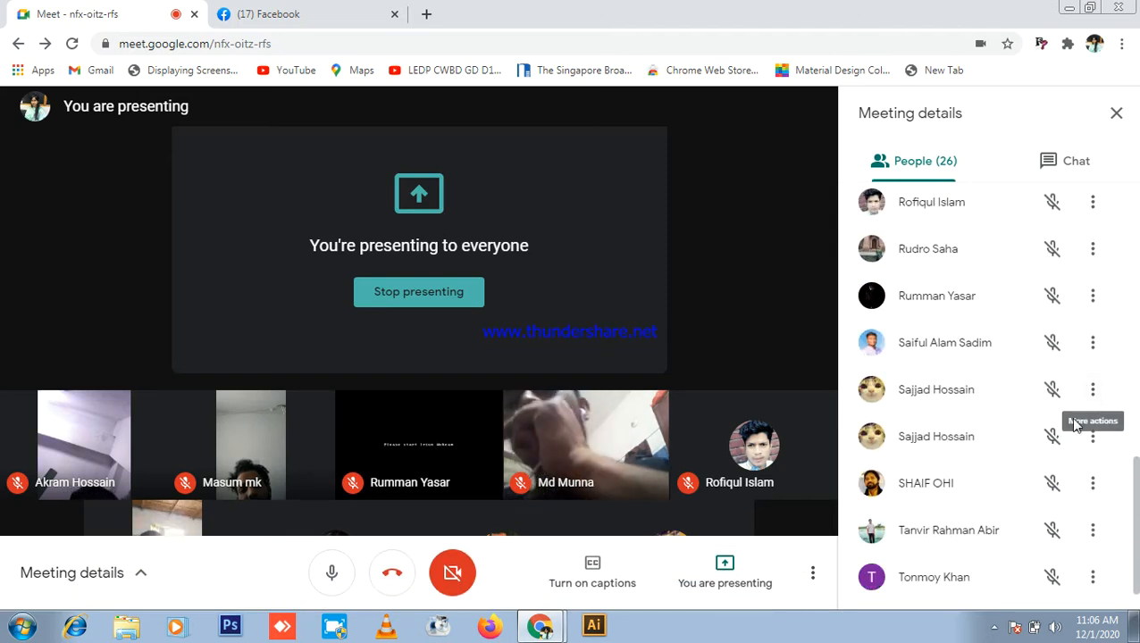
left_click(284, 10)
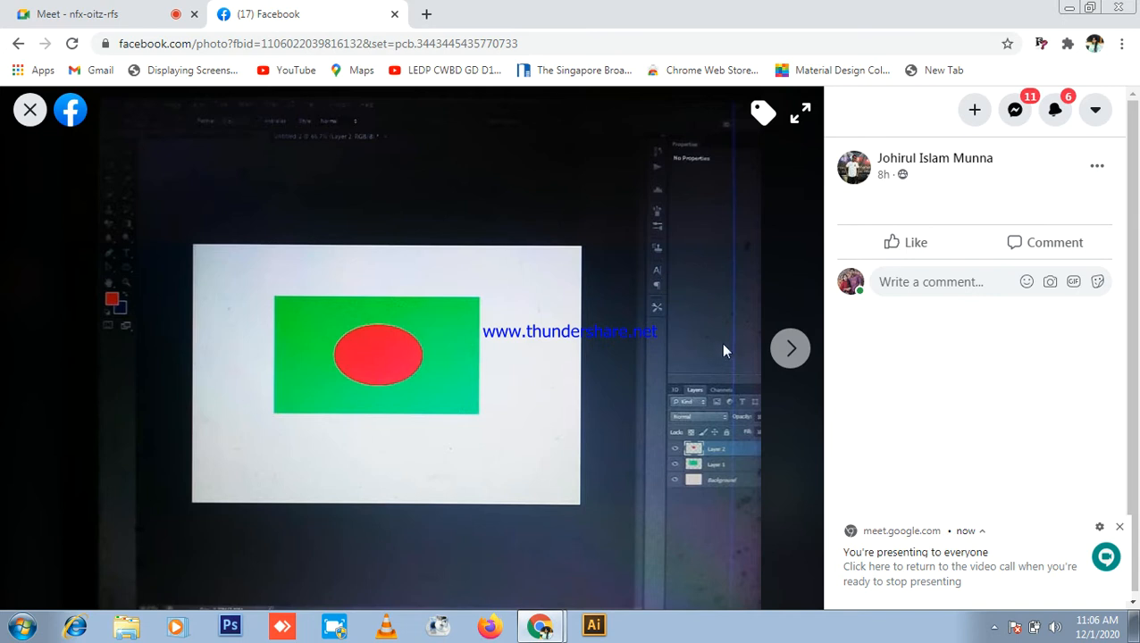
- Browse the flag photos past the orange and green flag to the design with blue, teal and red blocks
left_click(791, 351)
left_click(790, 351)
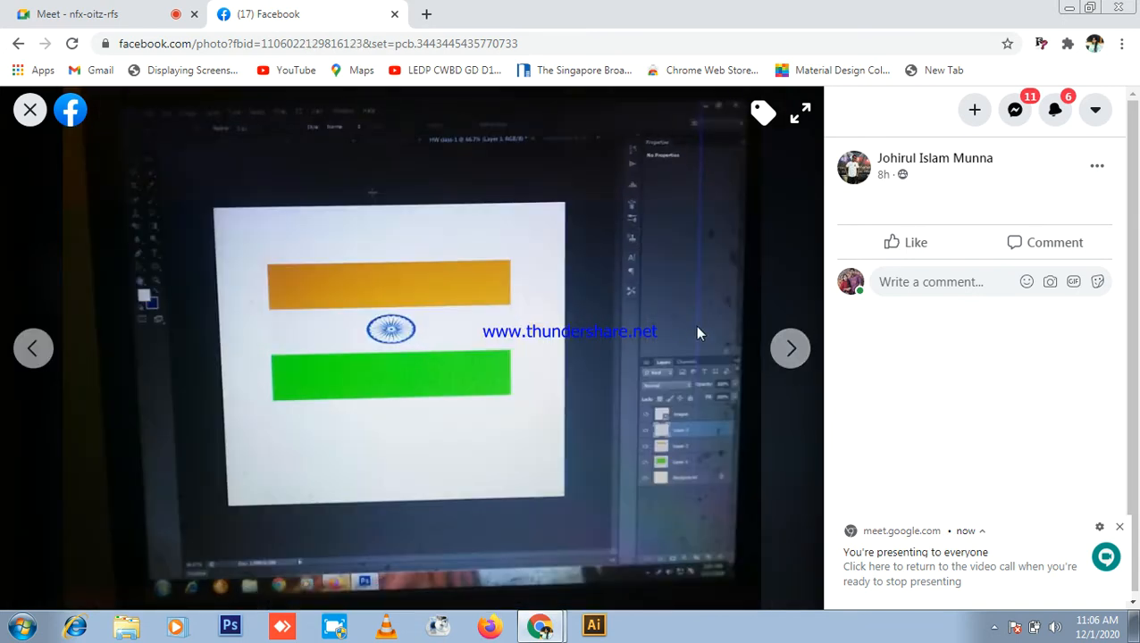
left_click(792, 360)
left_click(791, 360)
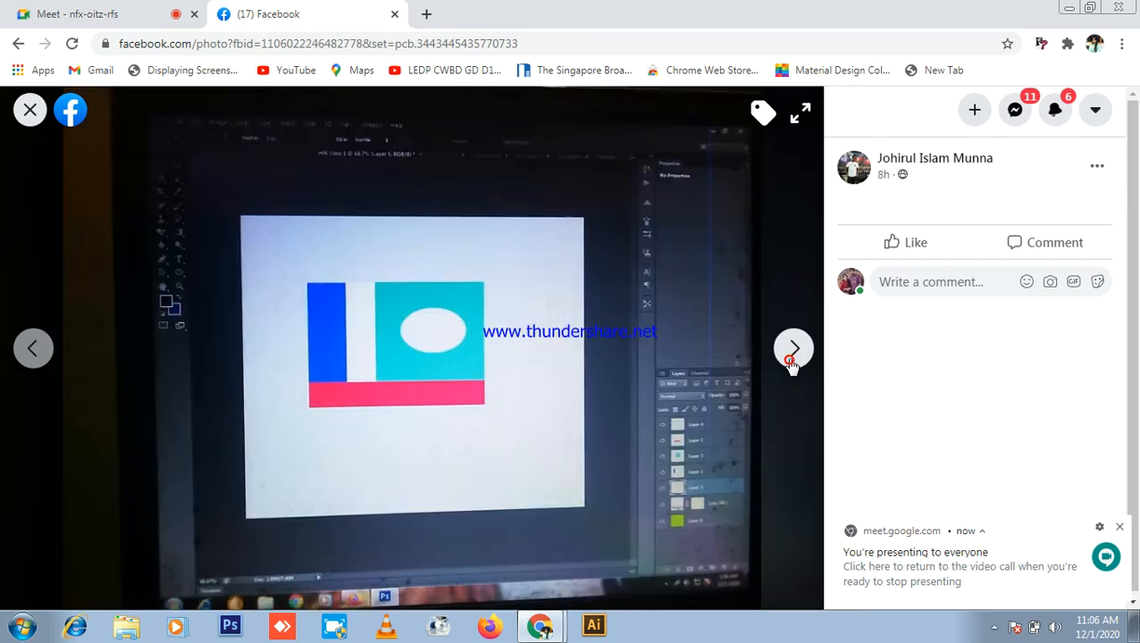
- Check on the meeting, view the blue and white striped flag photo and close the viewer
left_click(107, 12)
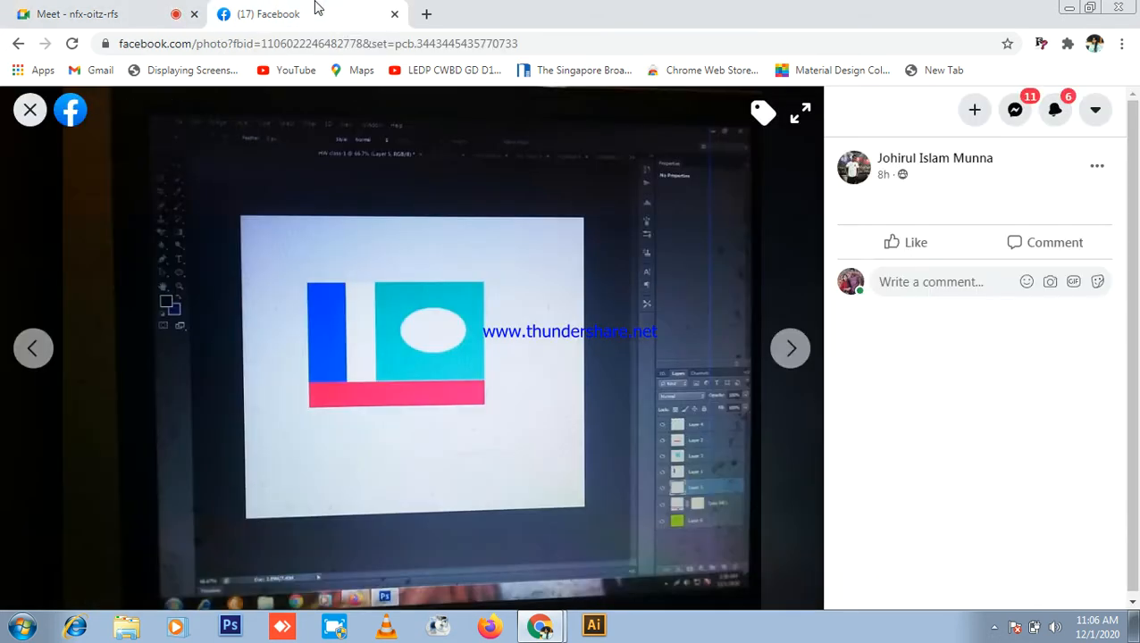
left_click(268, 12)
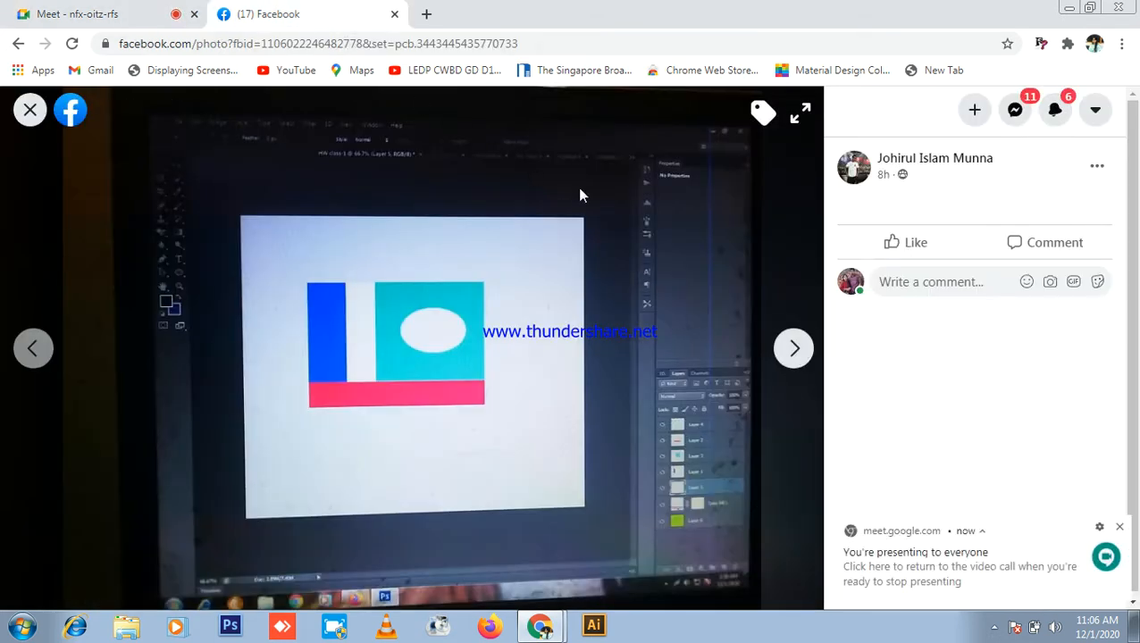
left_click(132, 11)
left_click(310, 11)
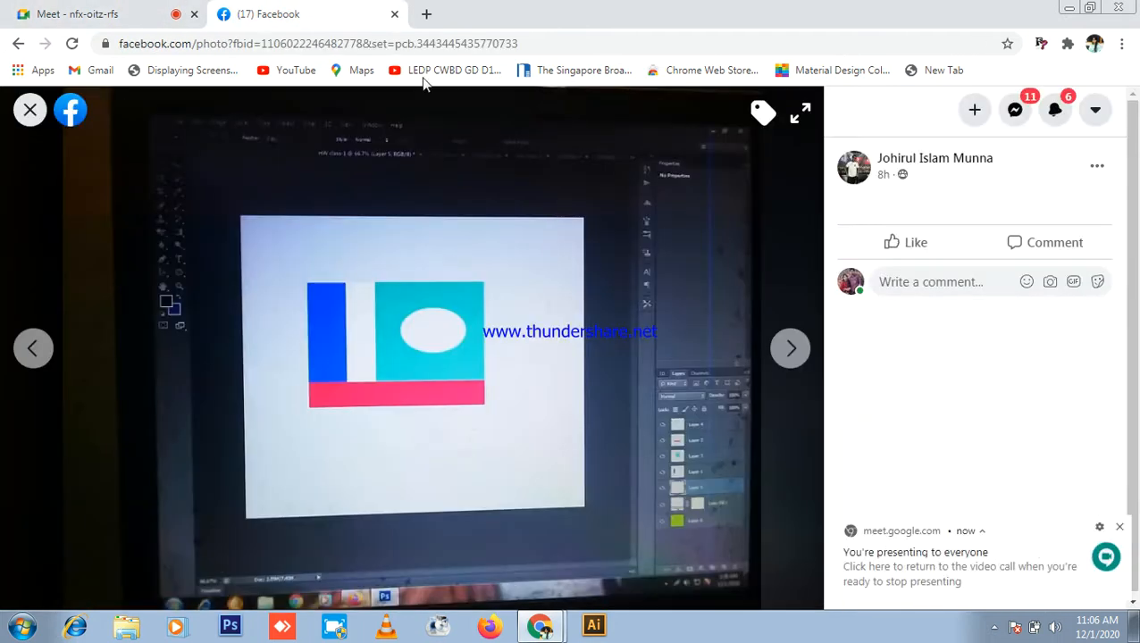
left_click(794, 349)
key("Escape")
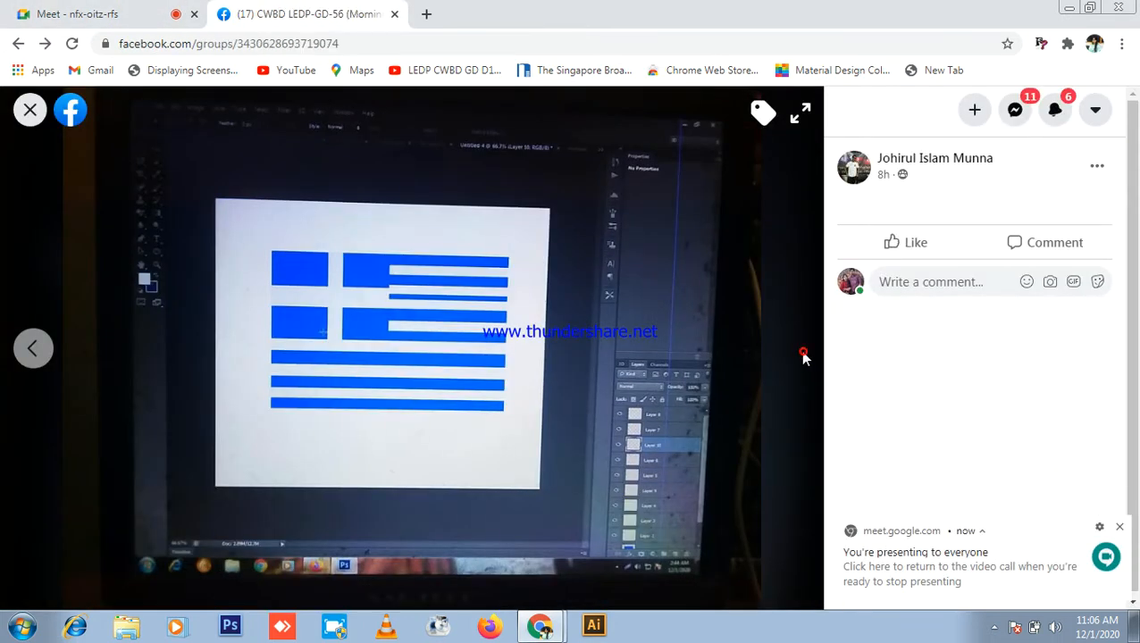
- Bring the GD 56 post with the multicoloured woven pattern into view in the feed and expand its full text
scroll(471, 320, "down", 6)
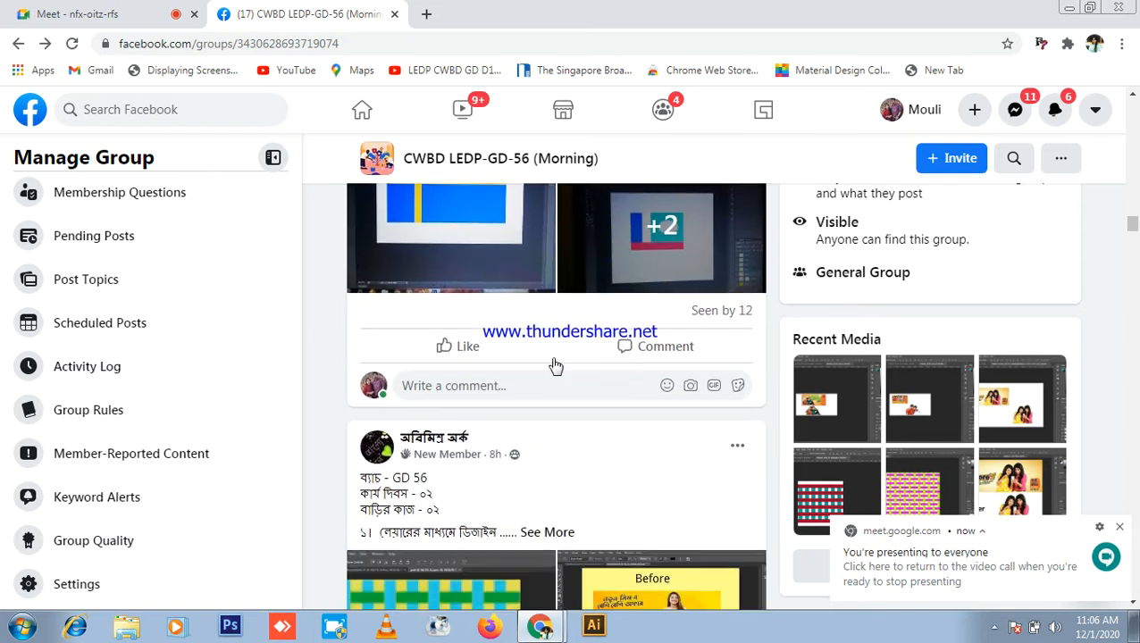
scroll(634, 362, "down", 1)
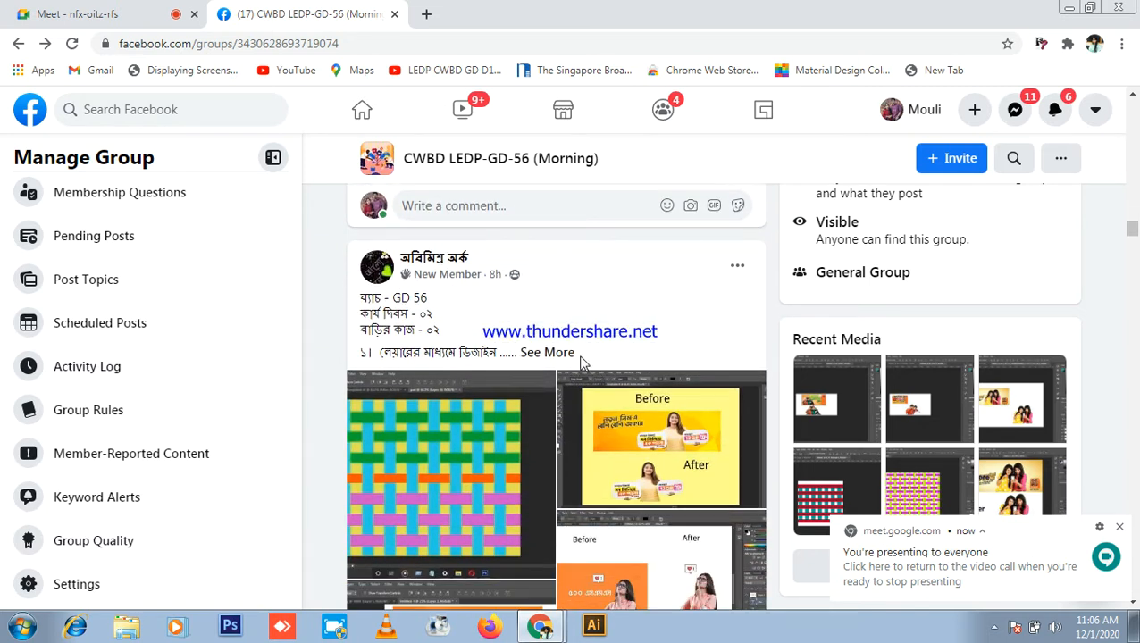
left_click(554, 354)
- Alternate between the meeting and the multicoloured woven-pattern post in the feed to follow who is speaking
left_click(118, 11)
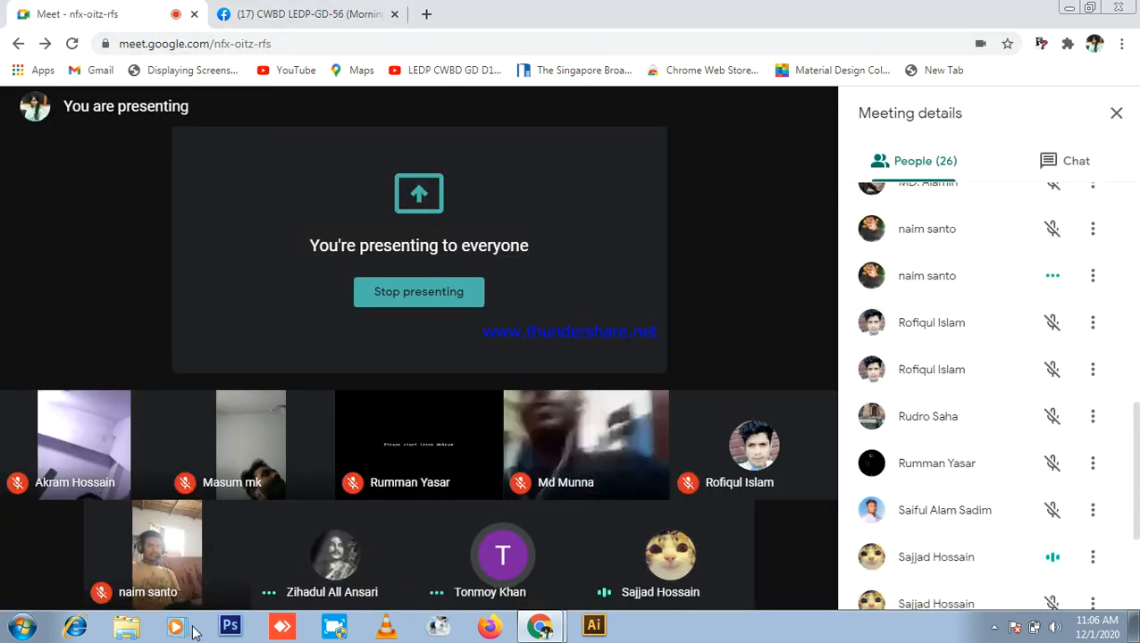
left_click(335, 15)
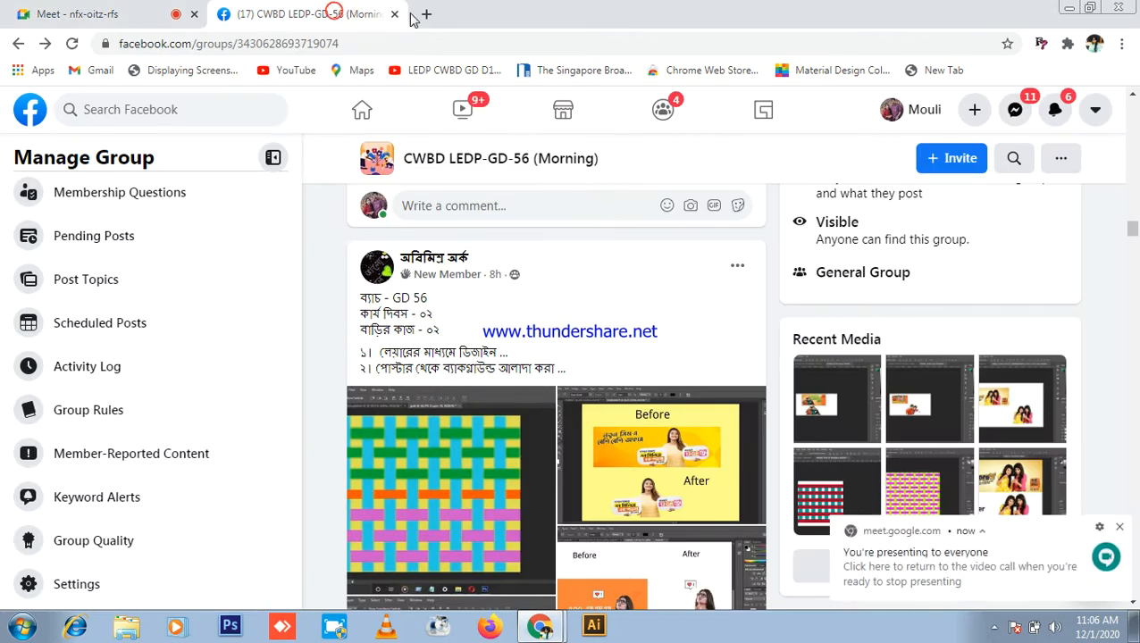
scroll(529, 300, "down", 3)
left_click(139, 9)
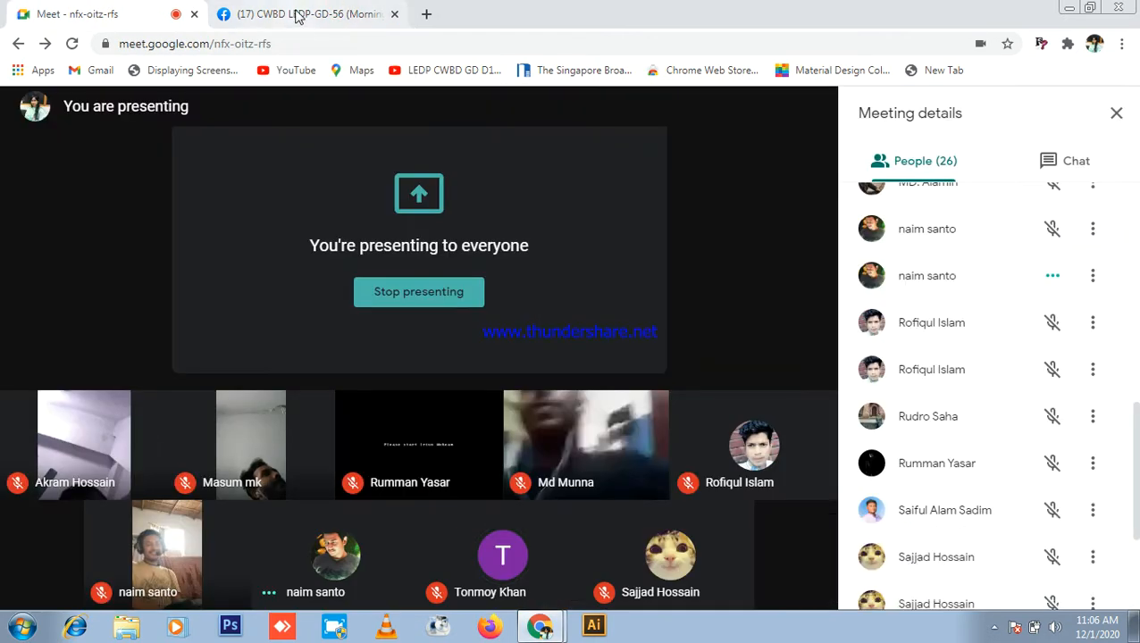
- Reread the GD 56 woven-pattern post's description in the feed, checking on the meeting in between
left_click(325, 13)
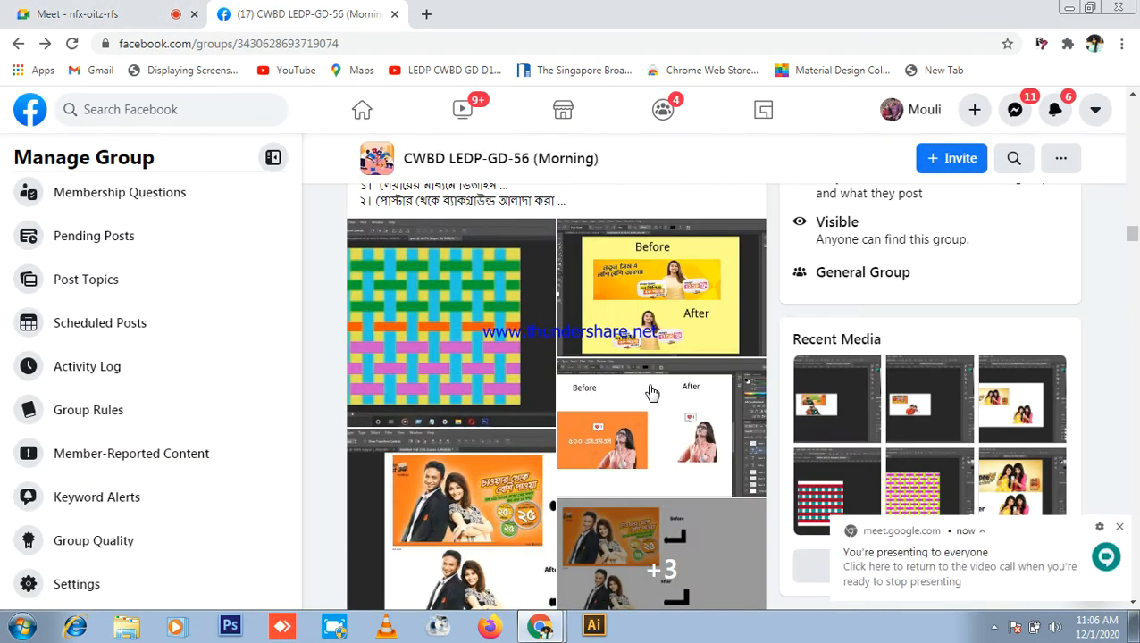
scroll(670, 331, "up", 2)
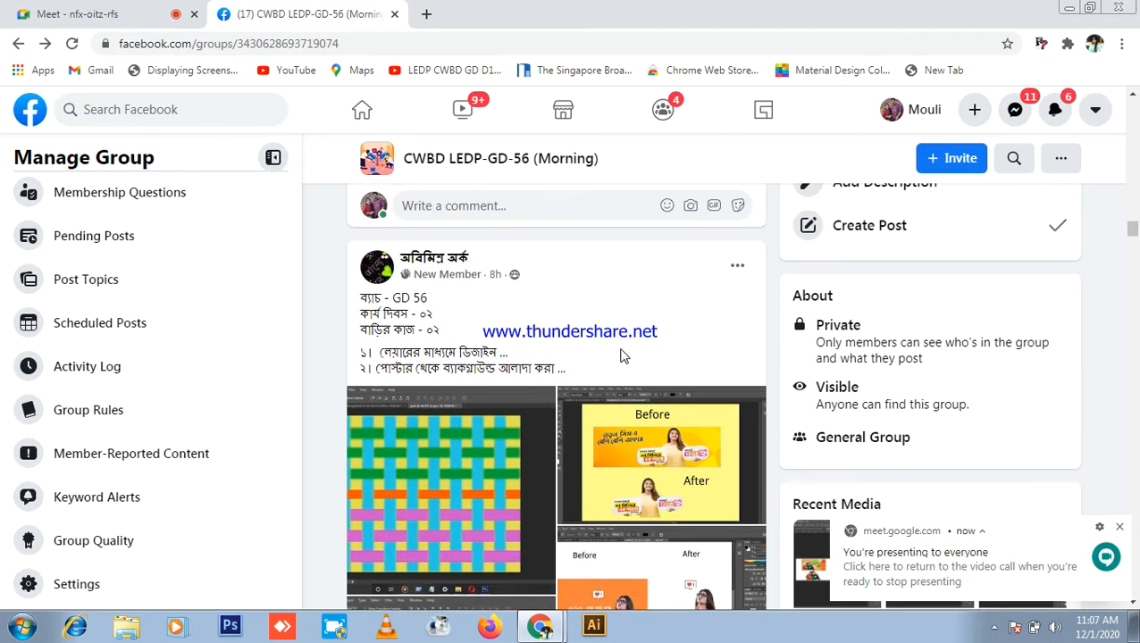
left_click(117, 8)
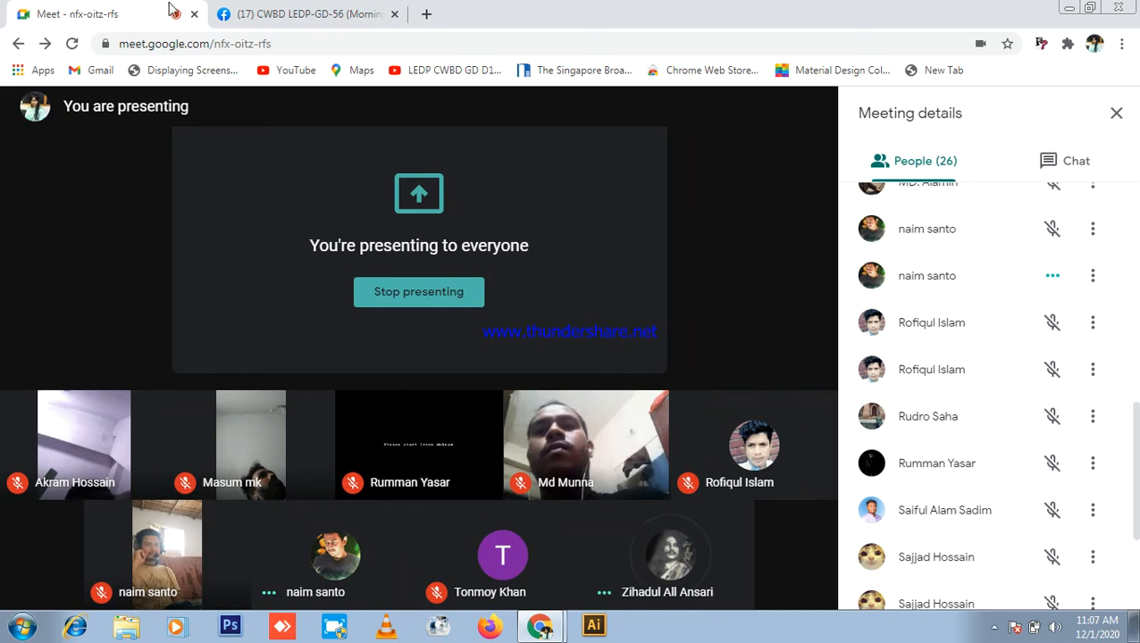
left_click(262, 11)
scroll(387, 324, "down", 1)
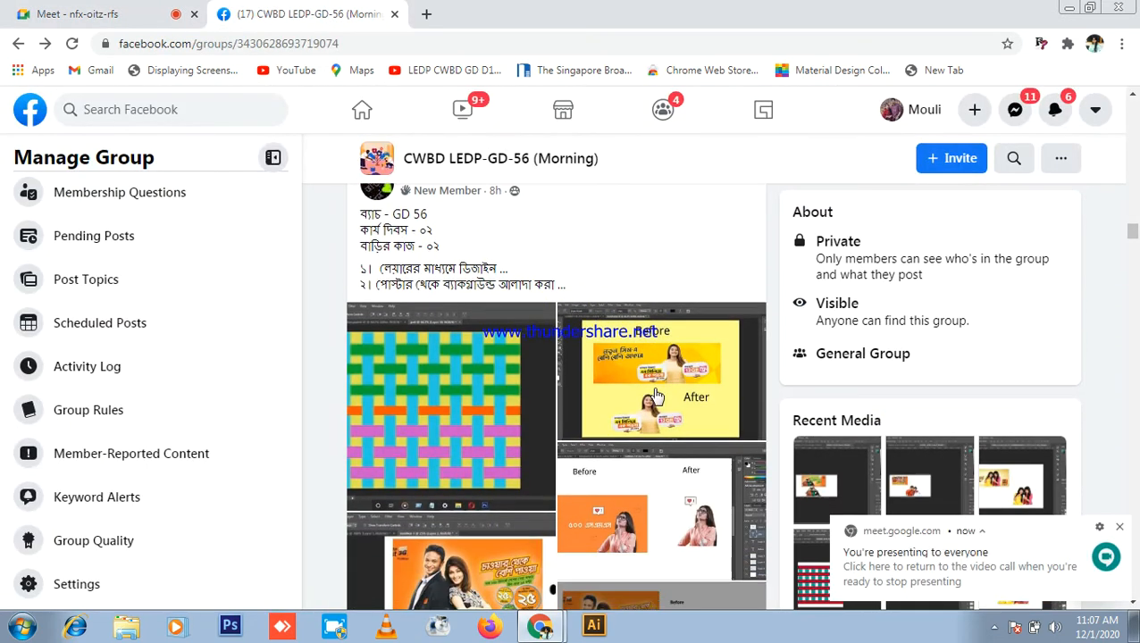
- Open the post's photos and compare the multicoloured weave with the orange before-and-after poster of the couple
left_click(476, 390)
left_click(782, 358)
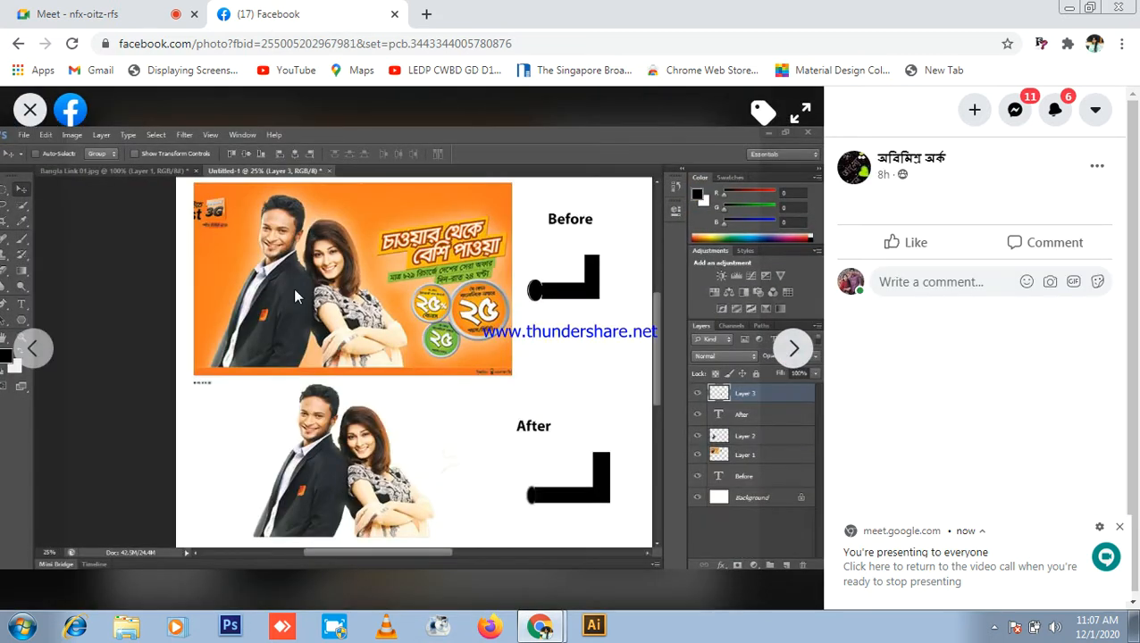
left_click(31, 346)
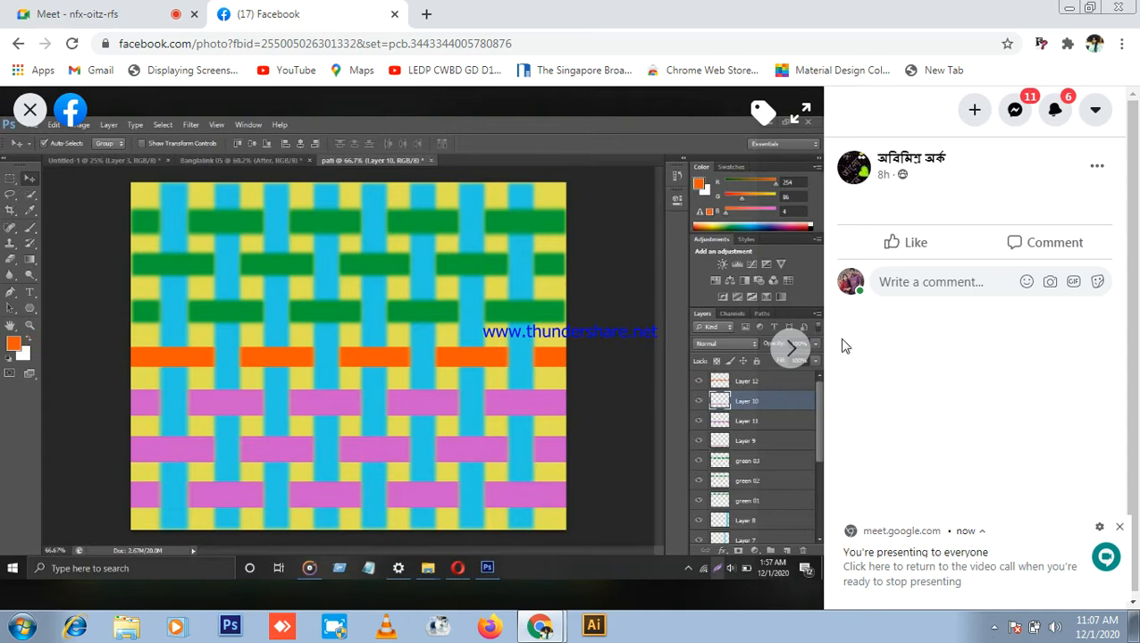
left_click(798, 350)
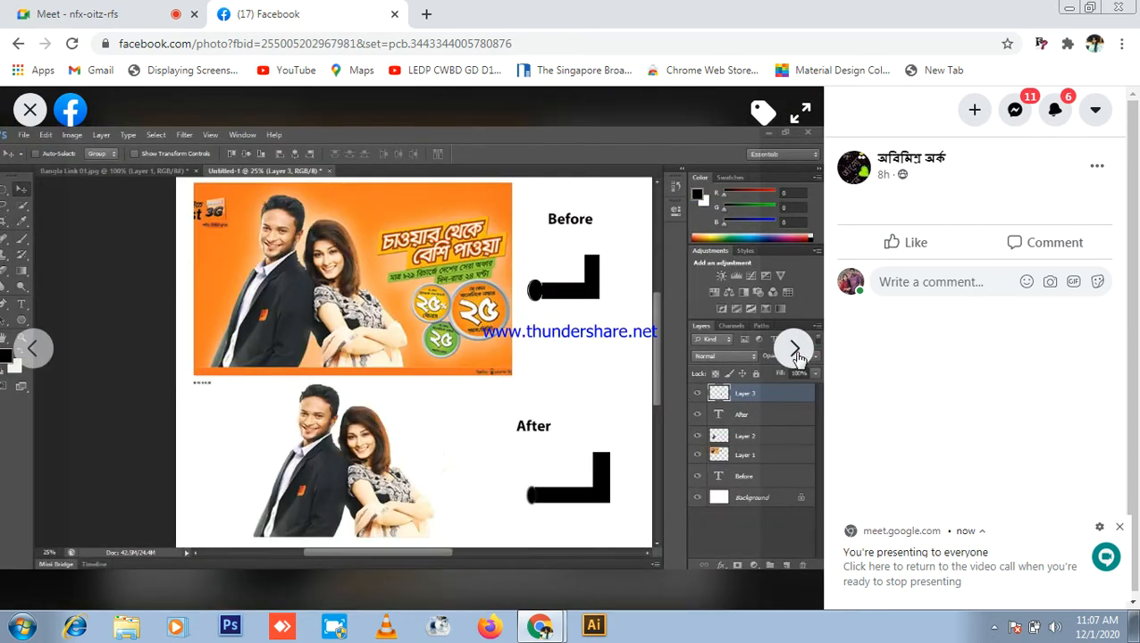
left_click(795, 351)
- Check on the meeting, browse the remaining before-and-after cut-out photos of the post and close the viewer
left_click(143, 13)
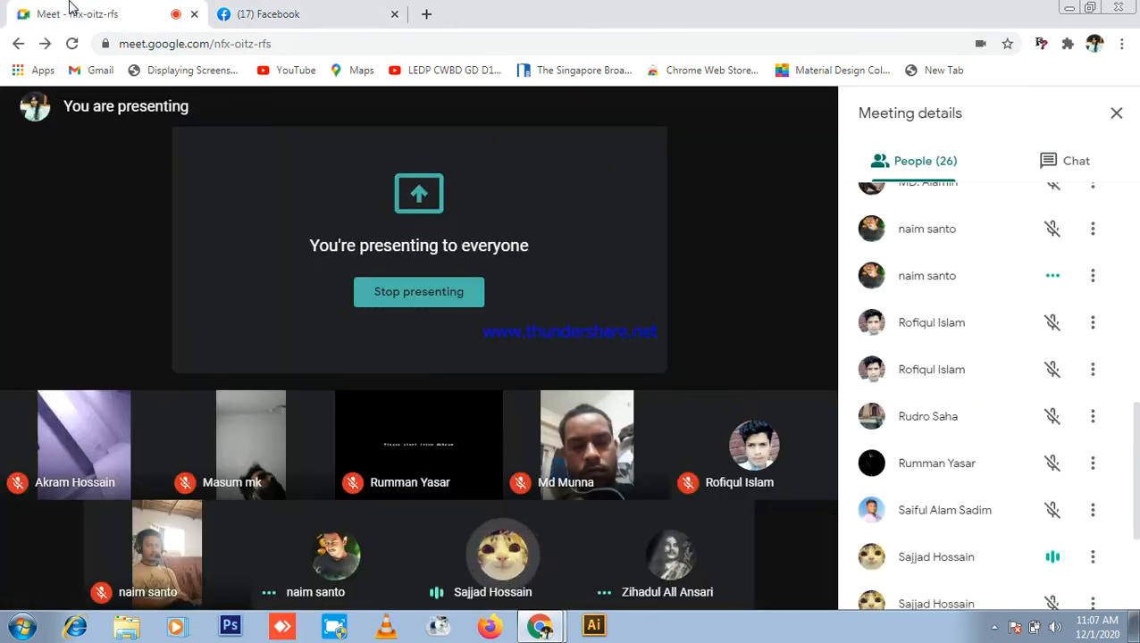
left_click(275, 11)
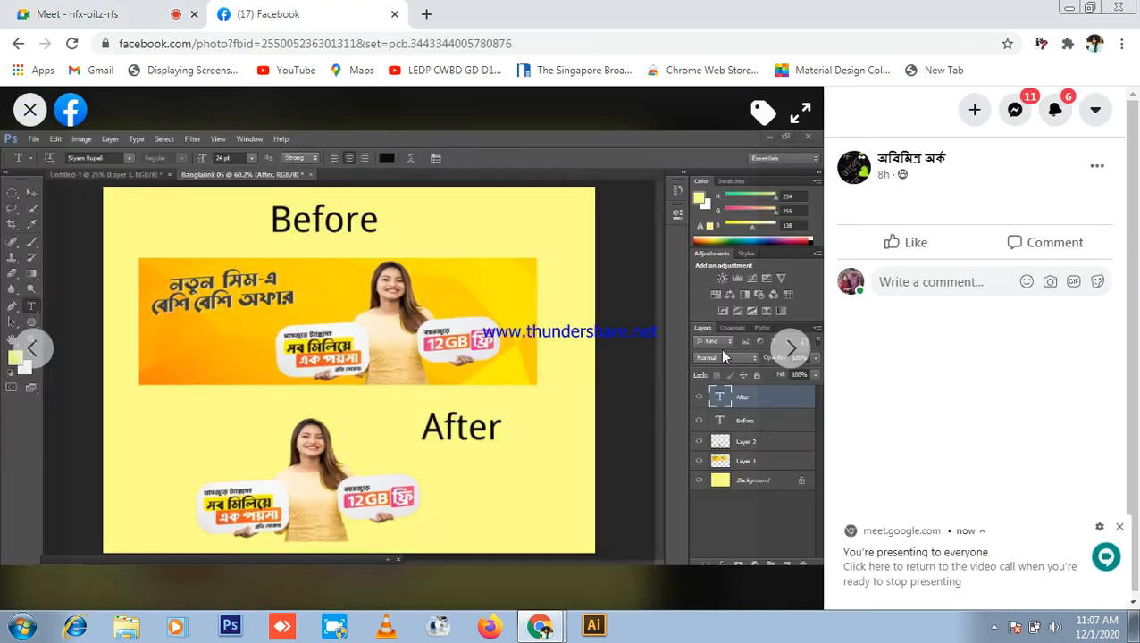
left_click(792, 349)
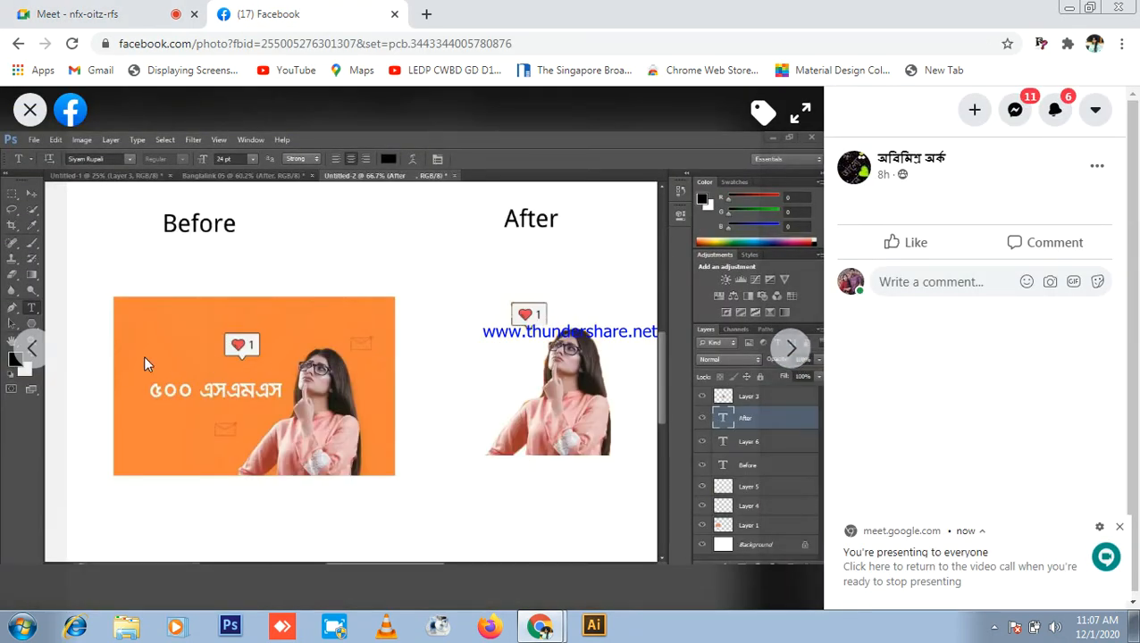
left_click(15, 356)
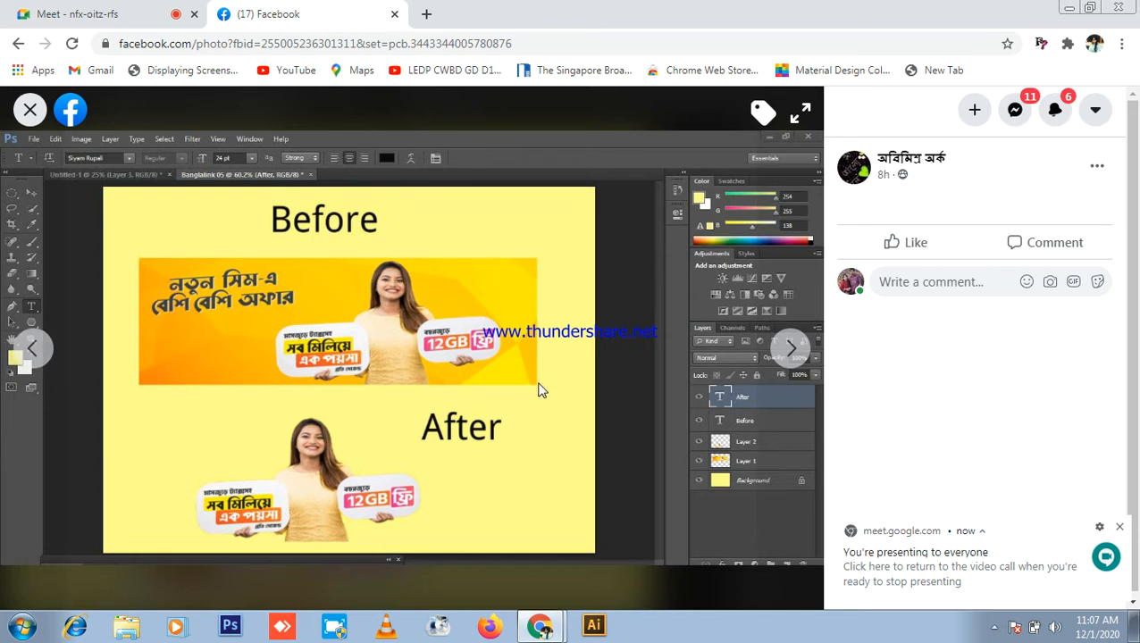
left_click(790, 348)
left_click(791, 348)
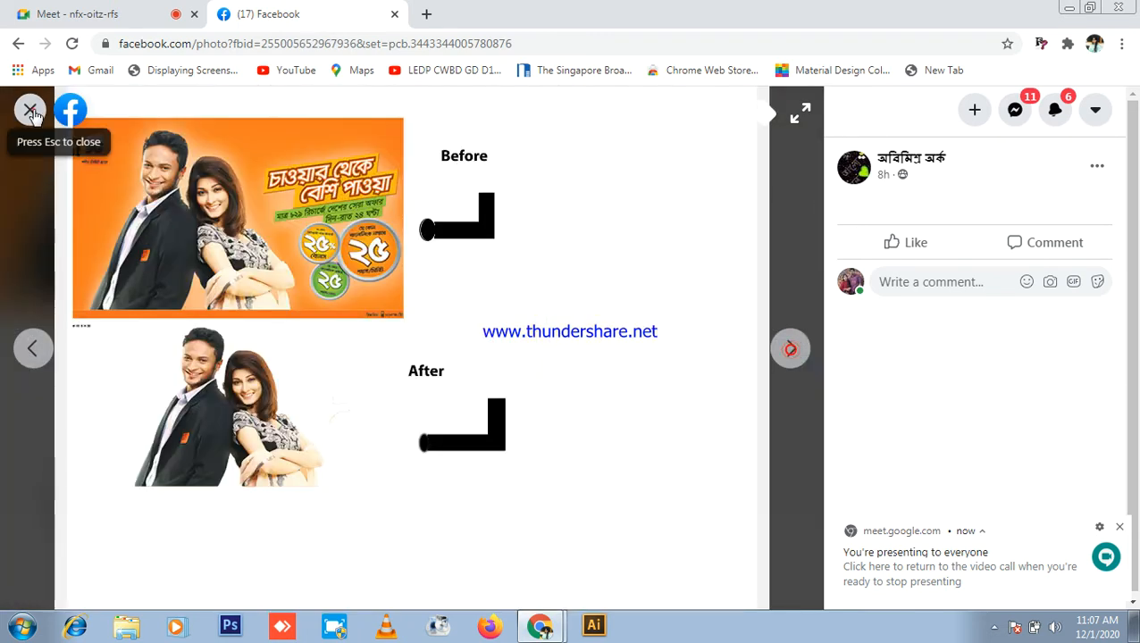
left_click(29, 111)
- View the orange checked pattern photo with the Photoshop error and its comments, check on the meeting and close the photo
scroll(611, 324, "down", 4)
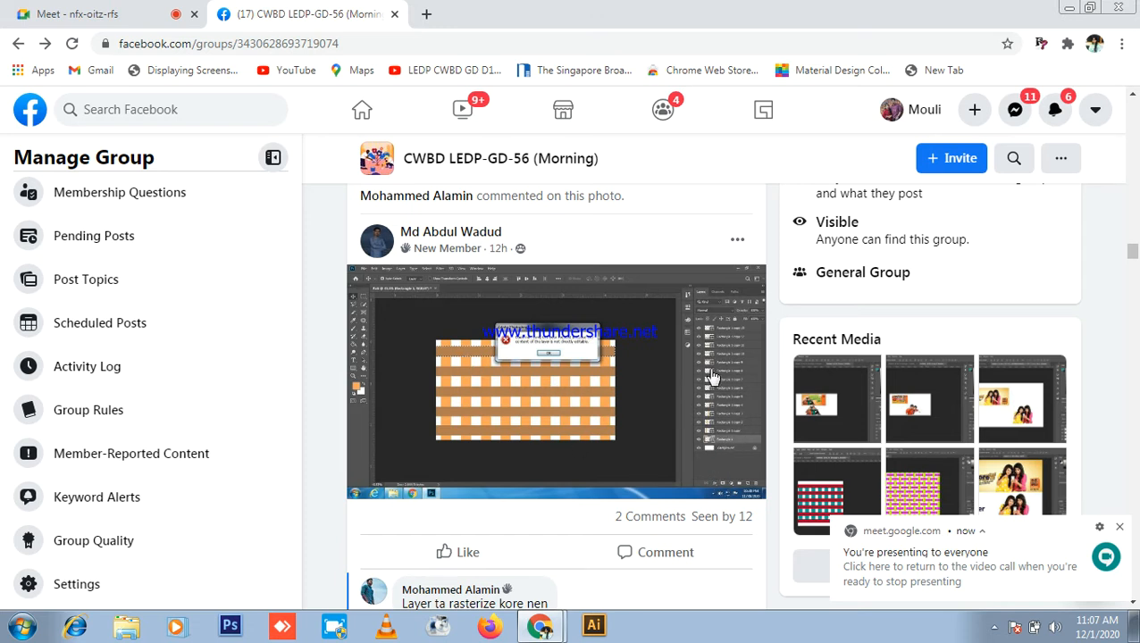
left_click(740, 368)
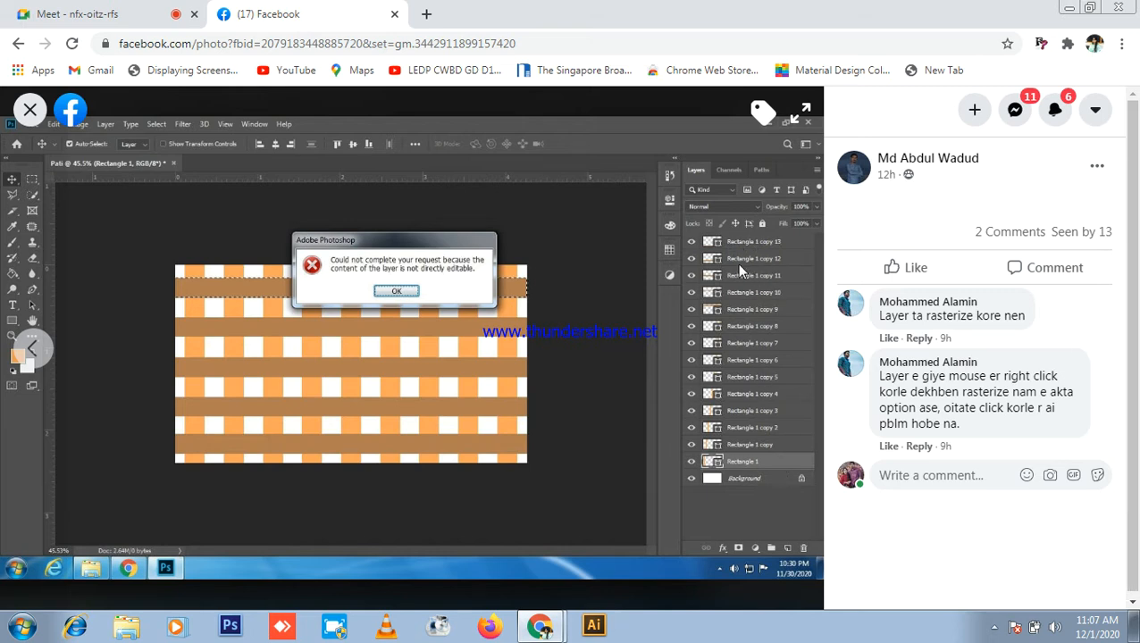
left_click(143, 11)
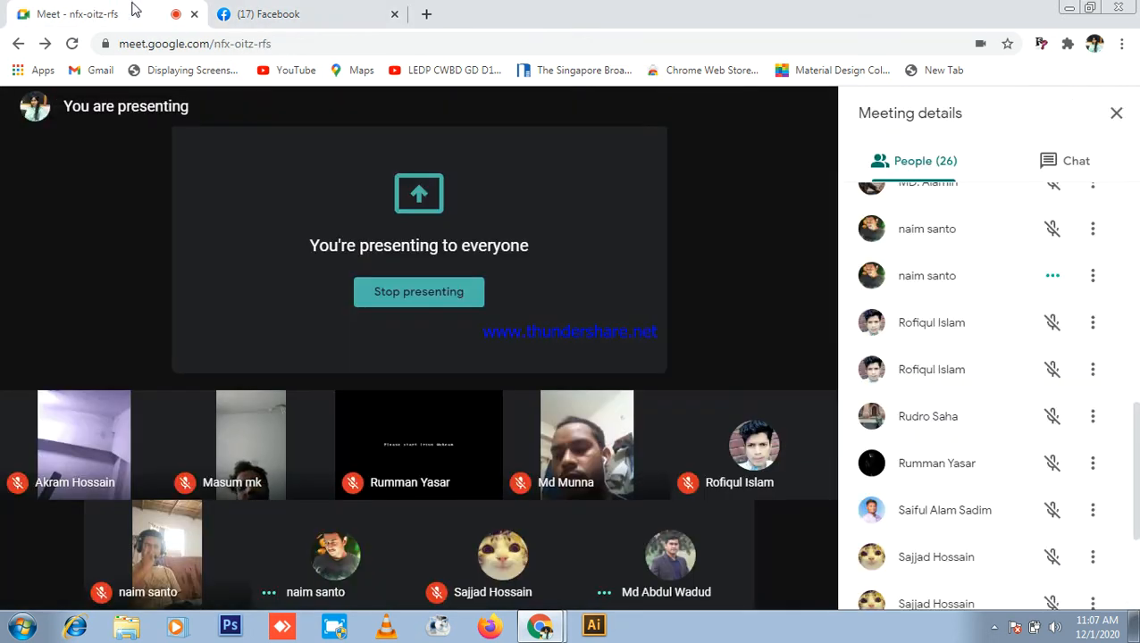
left_click(255, 11)
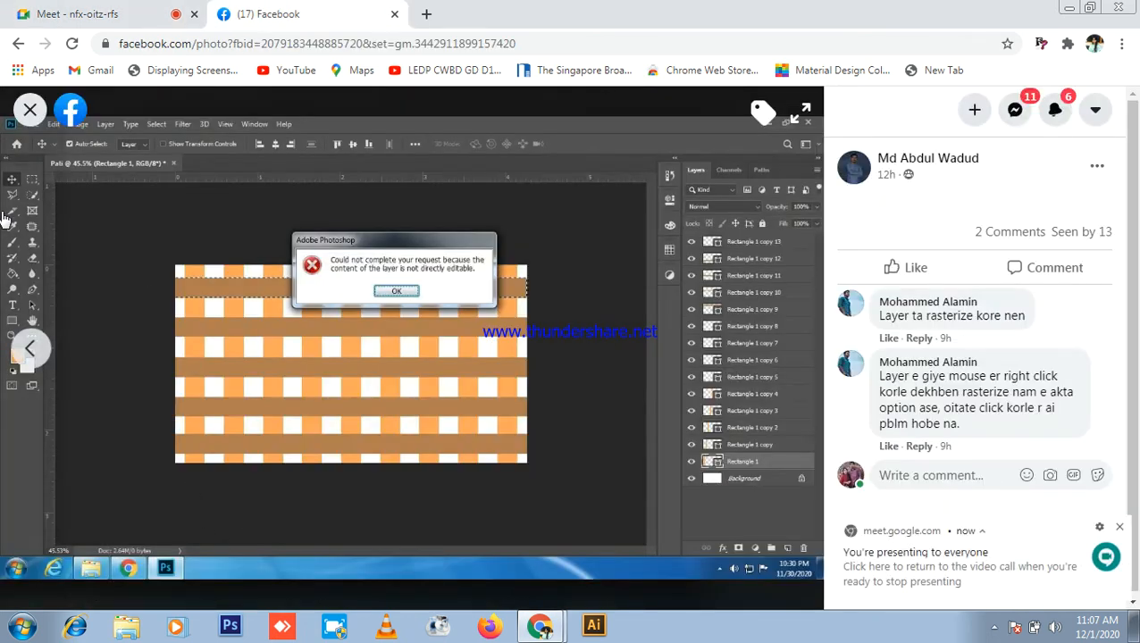
left_click(30, 109)
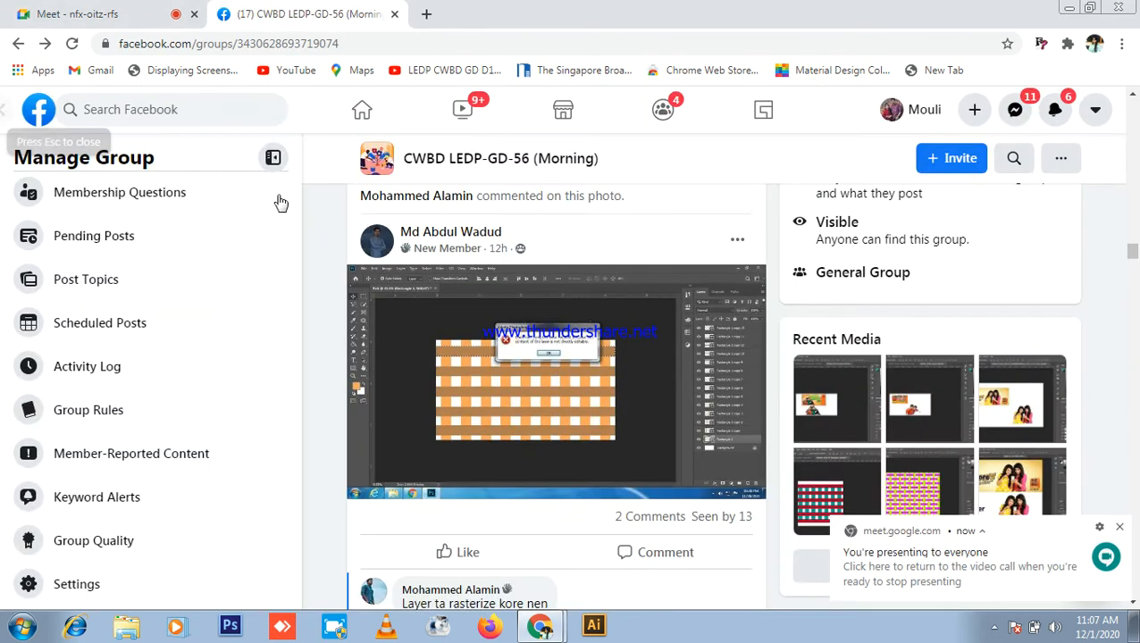
- Find the Home Work 02 post with the cricketer and browse its cut-out and blue-and-orange weave photos
scroll(584, 319, "down", 5)
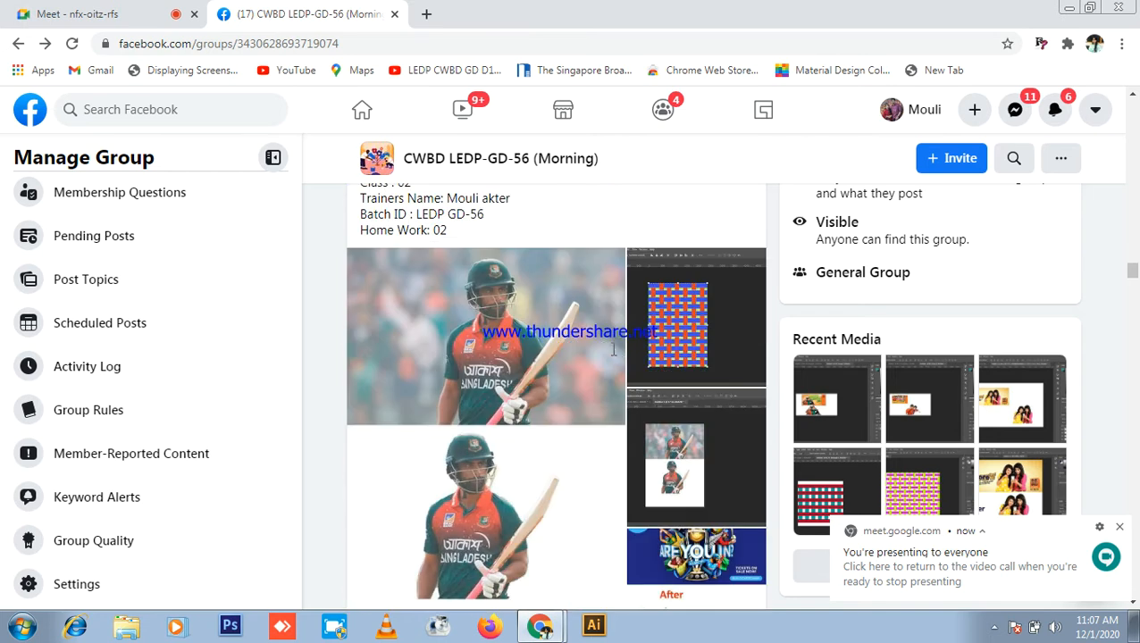
scroll(563, 357, "up", 1)
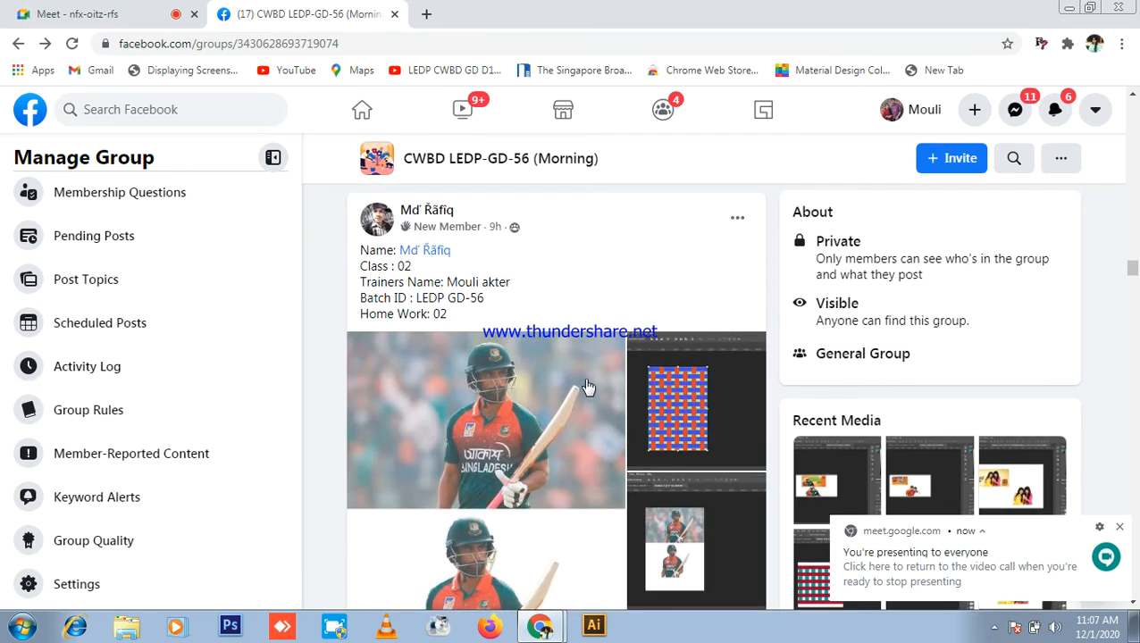
left_click(511, 447)
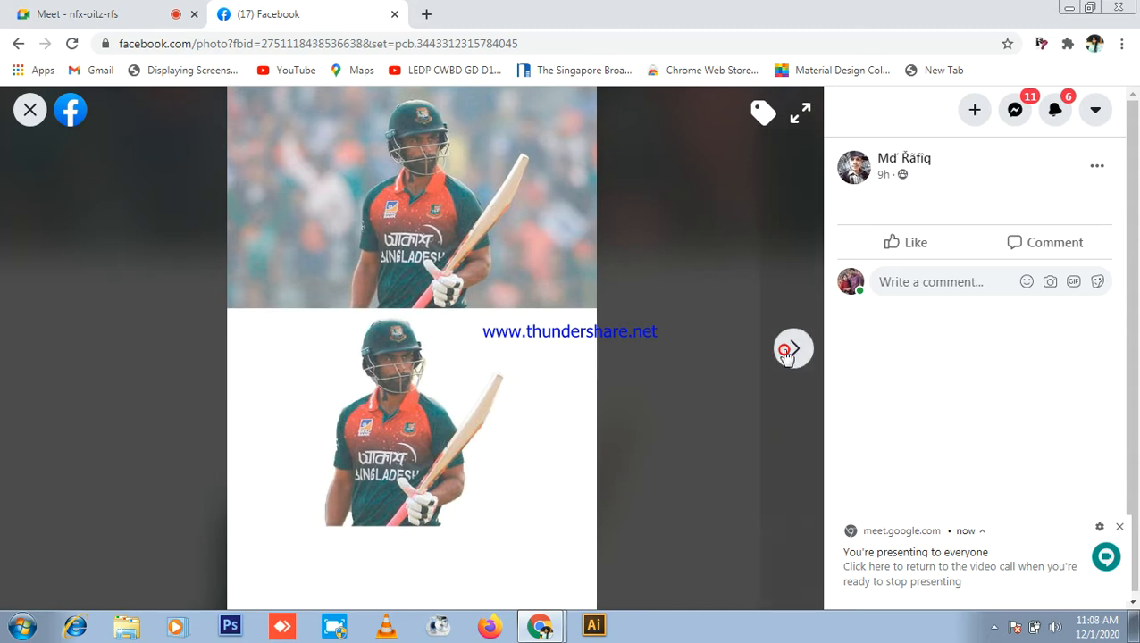
left_click(787, 352)
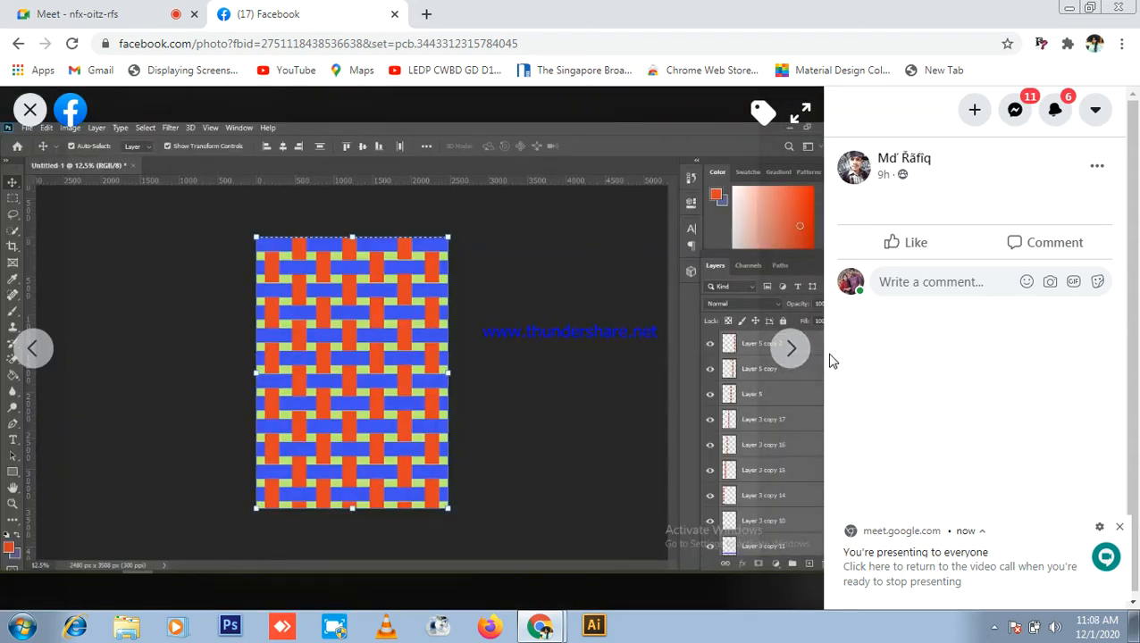
left_click(794, 348)
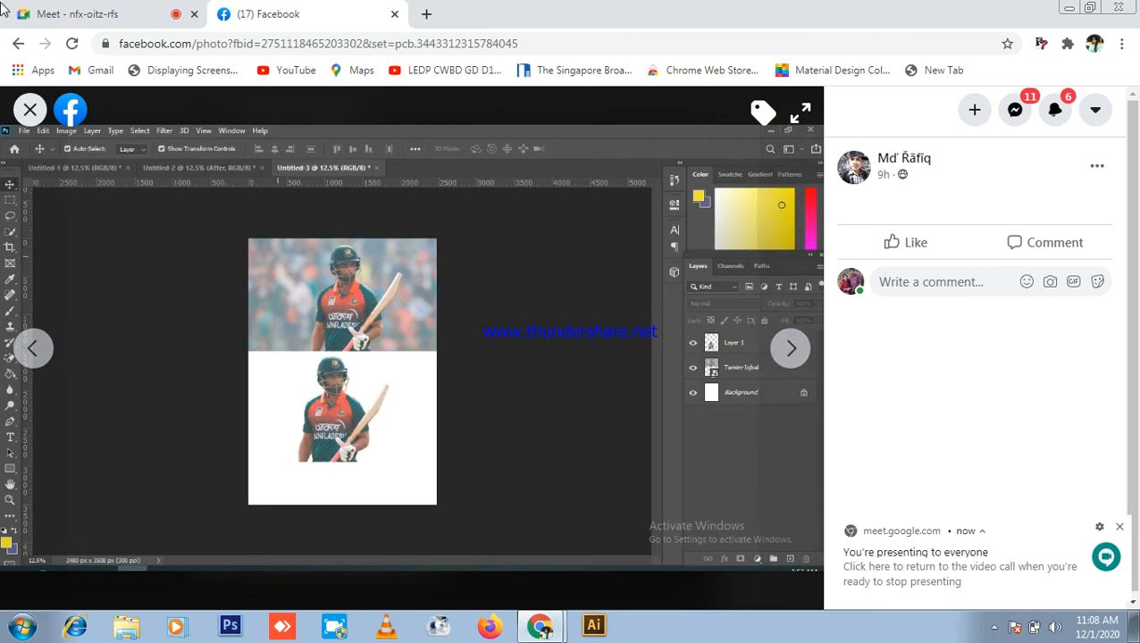
- Check on the meeting and like the cricketer homework post in the group feed
left_click(104, 10)
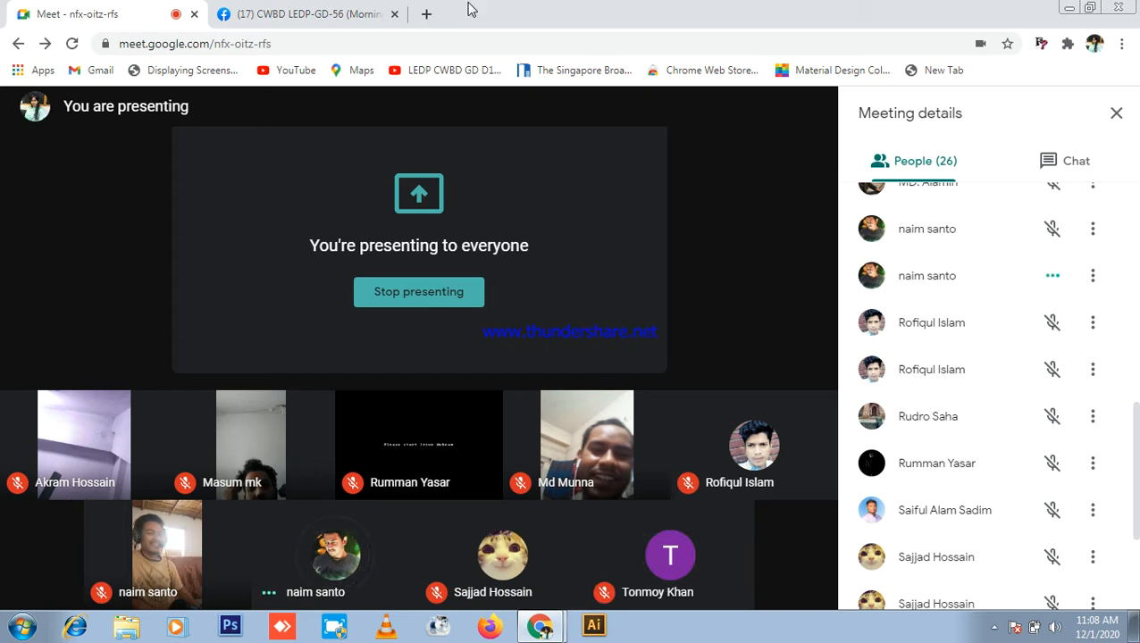
left_click(304, 14)
scroll(490, 386, "down", 2)
left_click(473, 411)
- Find the homework post dated 30.11.2020 and browse its photos from the orange Banglalink poster to the pink and brown weave
scroll(626, 376, "down", 5)
scroll(653, 383, "up", 2)
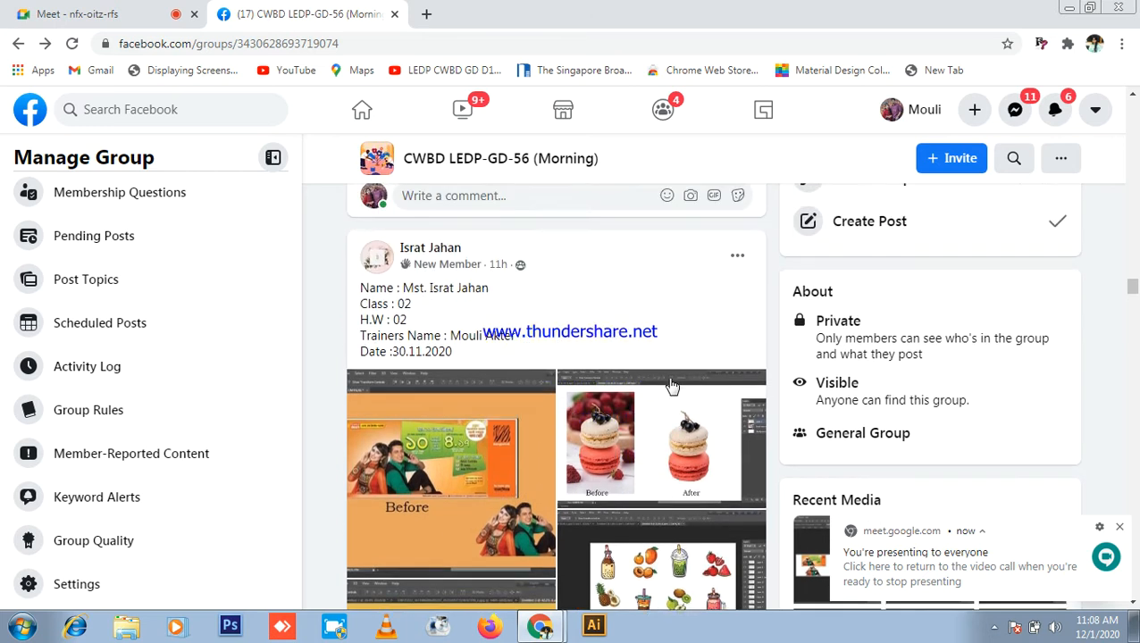
left_click(396, 414)
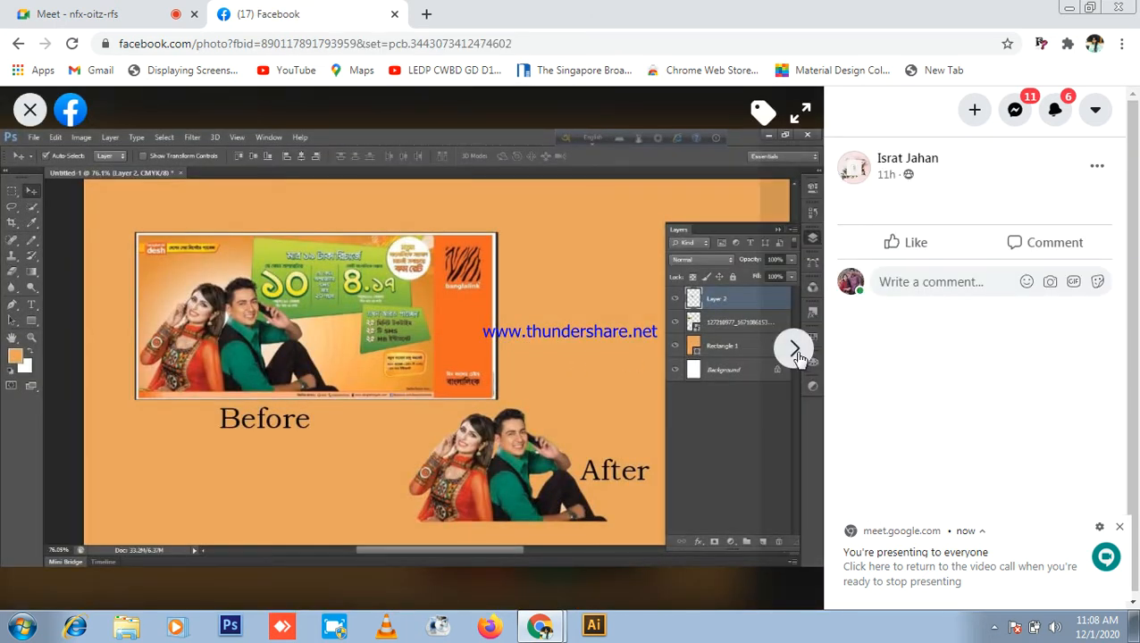
left_click(794, 348)
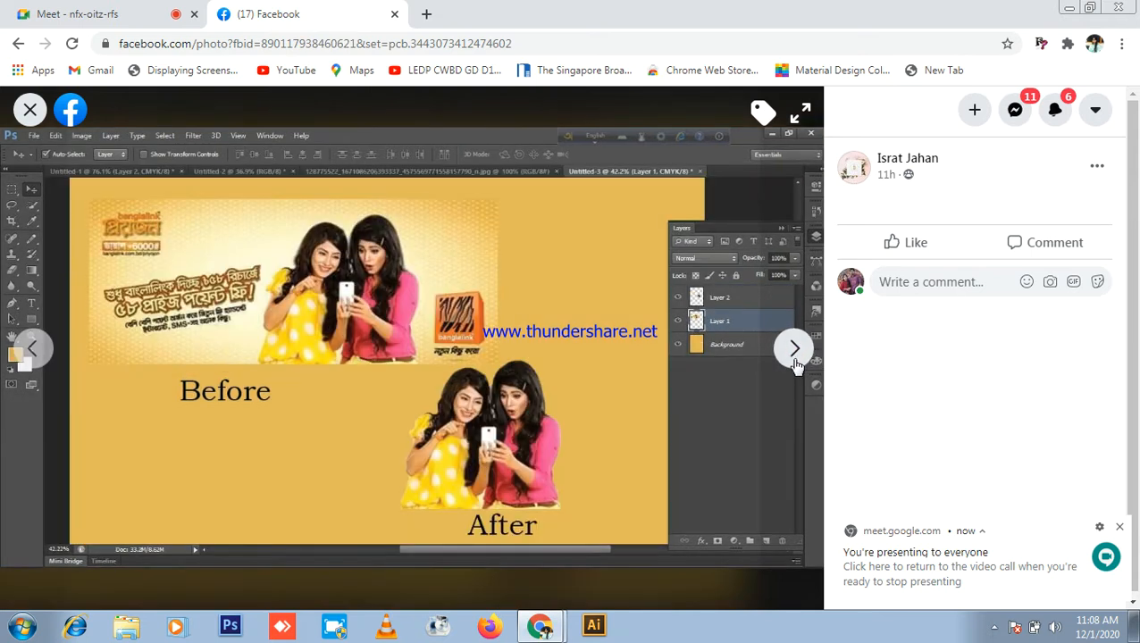
left_click(794, 355)
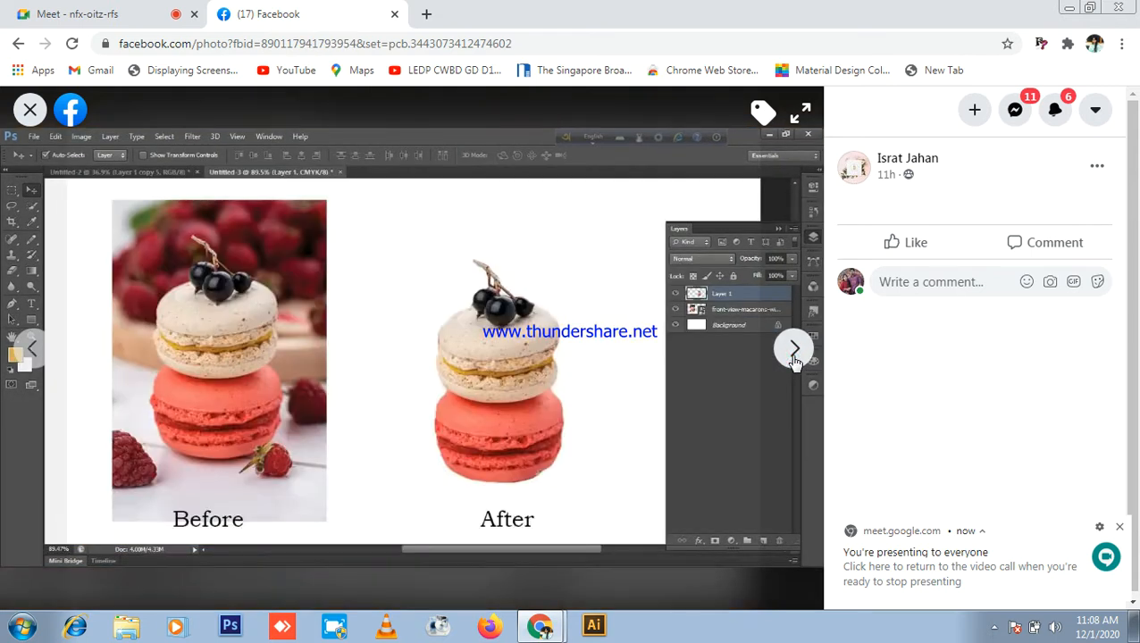
left_click(793, 353)
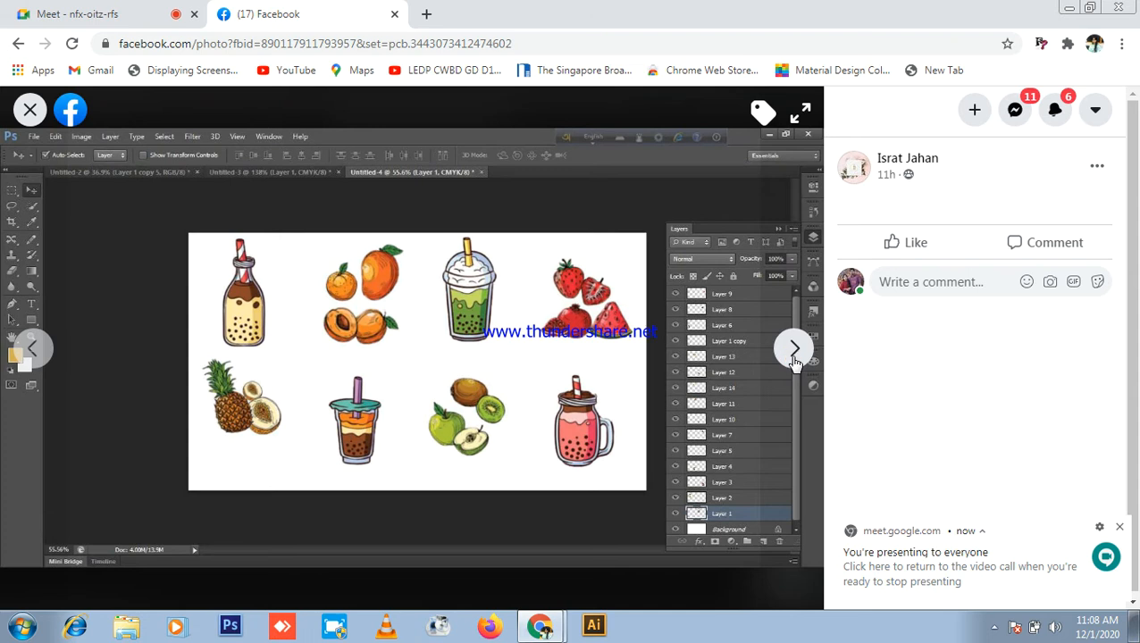
left_click(794, 356)
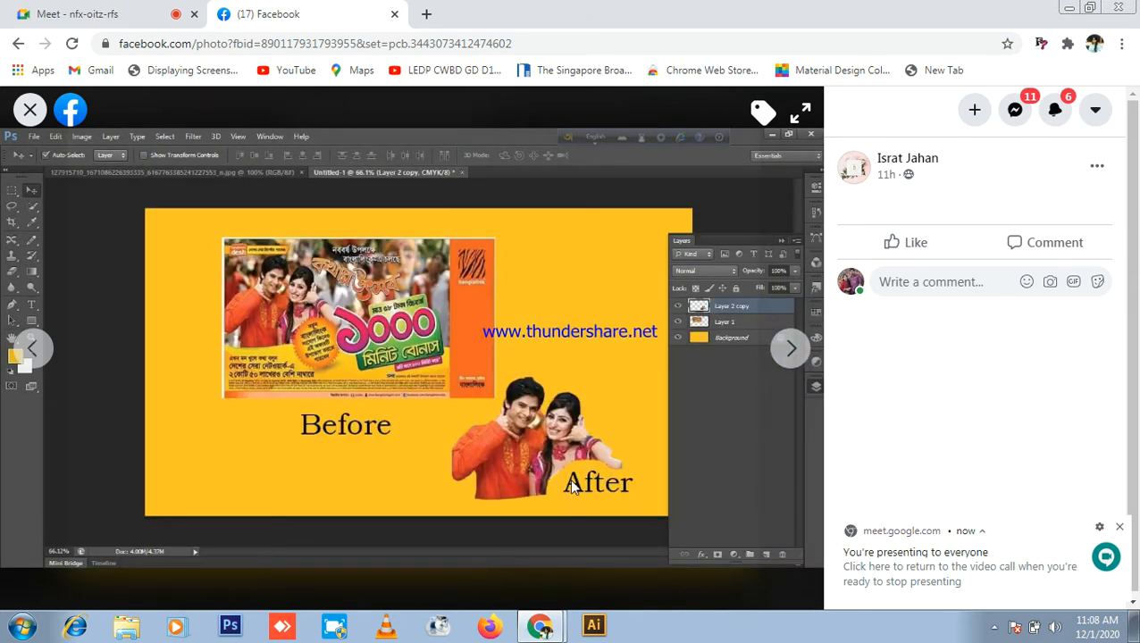
left_click(791, 350)
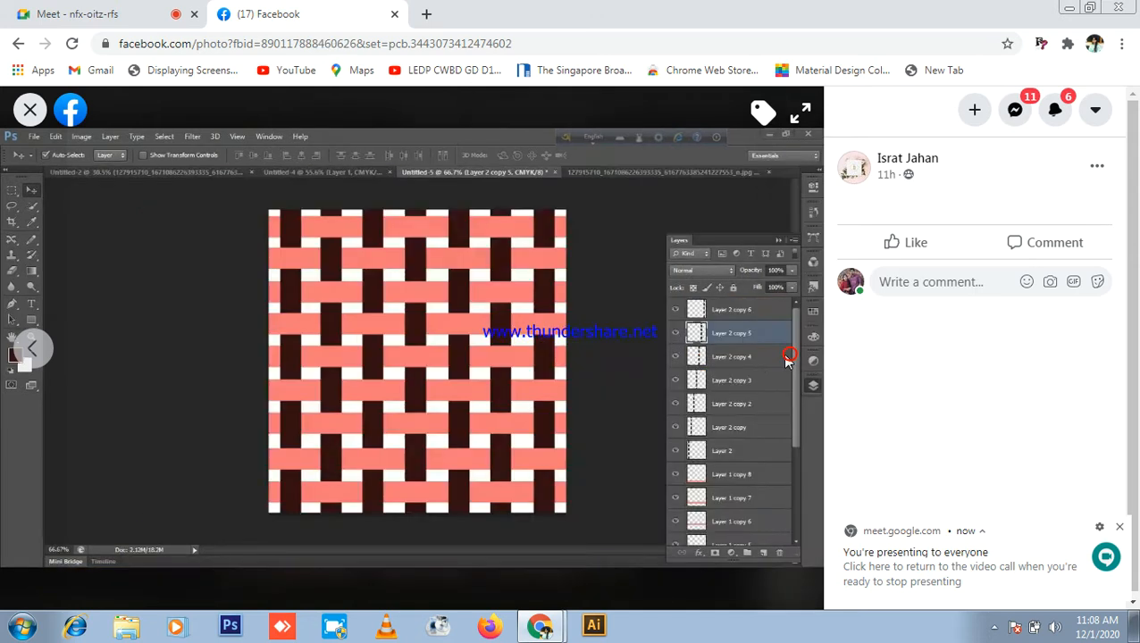
- Close the photo viewer and like the homework post dated 30.11.2020
left_click(31, 112)
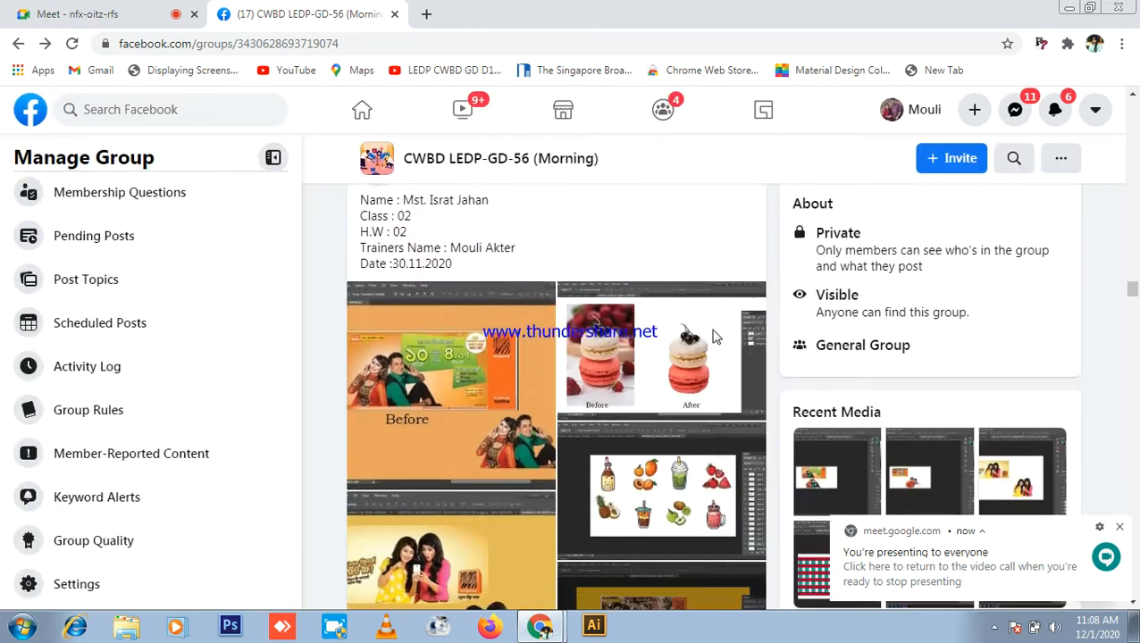
scroll(715, 338, "down", 5)
left_click(467, 340)
- Look over the next Home Work 02 post with the two women's cut-out and its other thumbnails, checking on the meeting
scroll(641, 373, "down", 3)
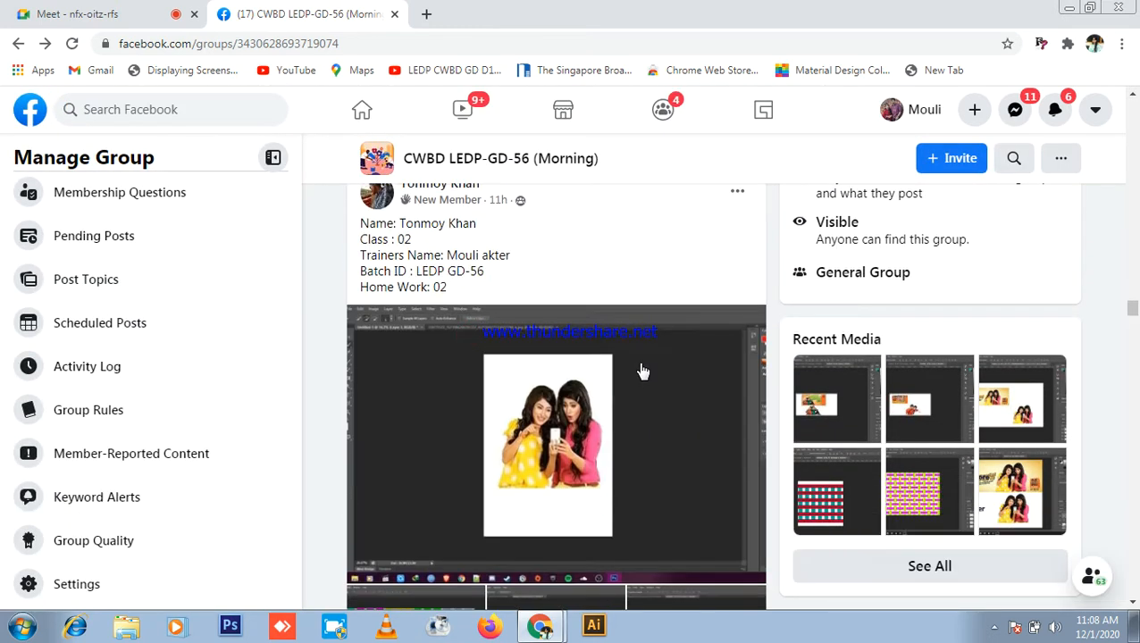
left_click(98, 14)
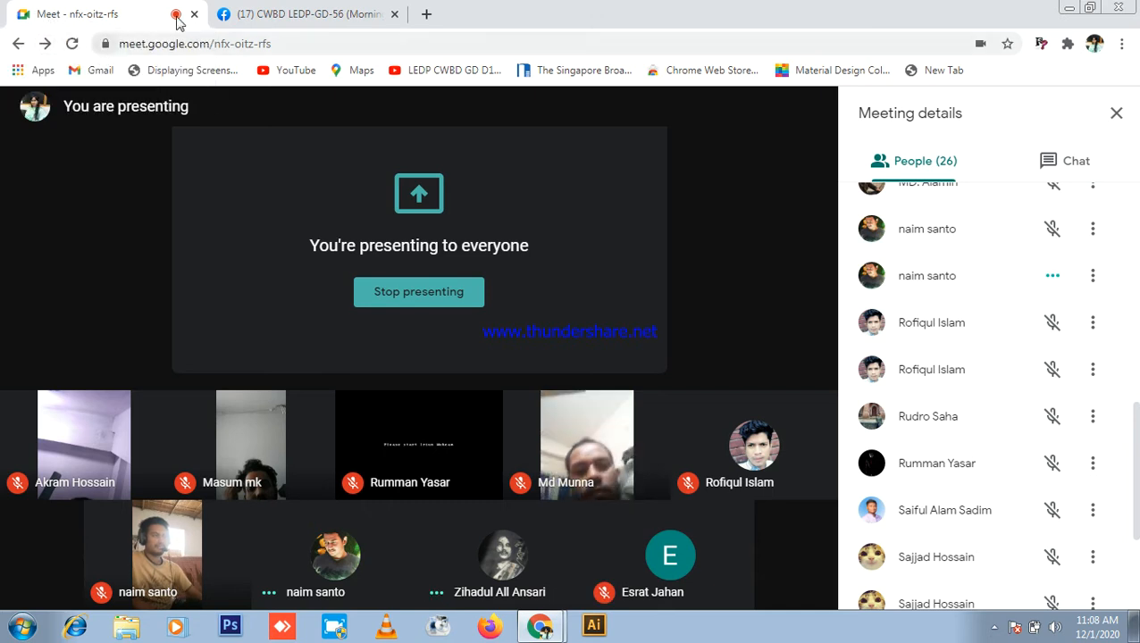
left_click(261, 14)
scroll(554, 339, "up", 2)
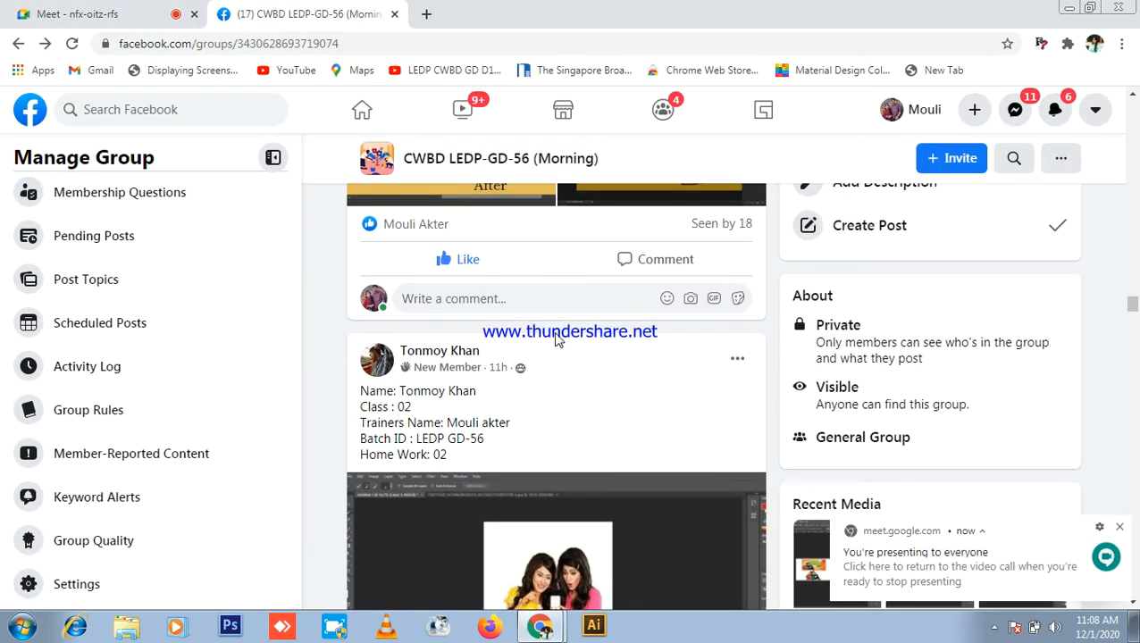
scroll(536, 322, "down", 5)
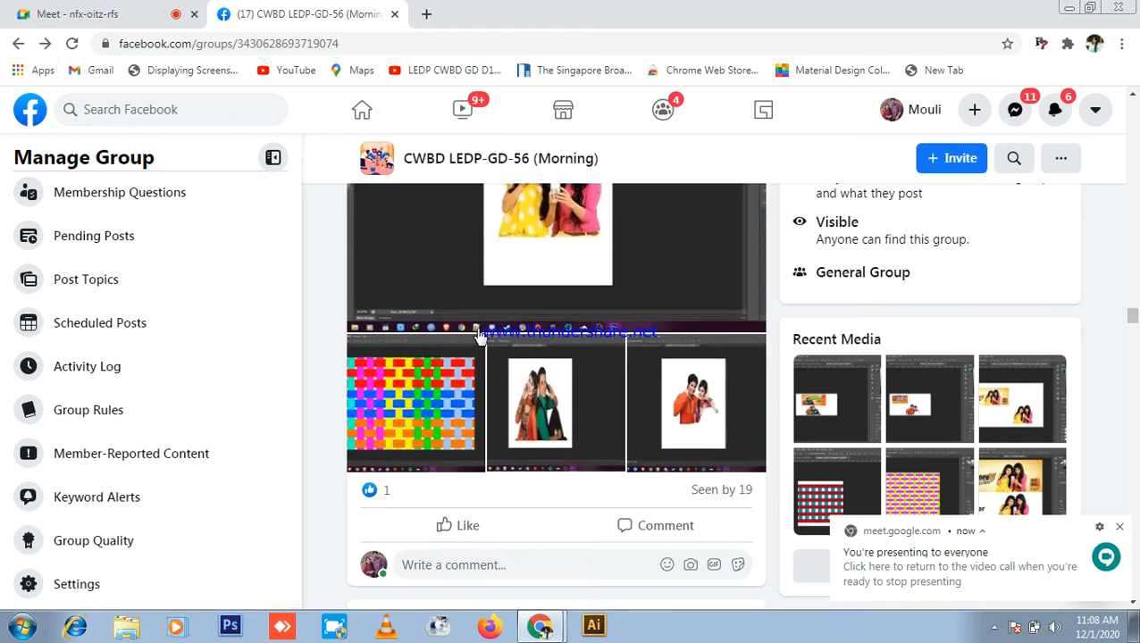
- Browse the Home Work 02 post's photos from the two women's cut-out through the multicoloured weave to the orange-dressed couple's cut-out
left_click(491, 293)
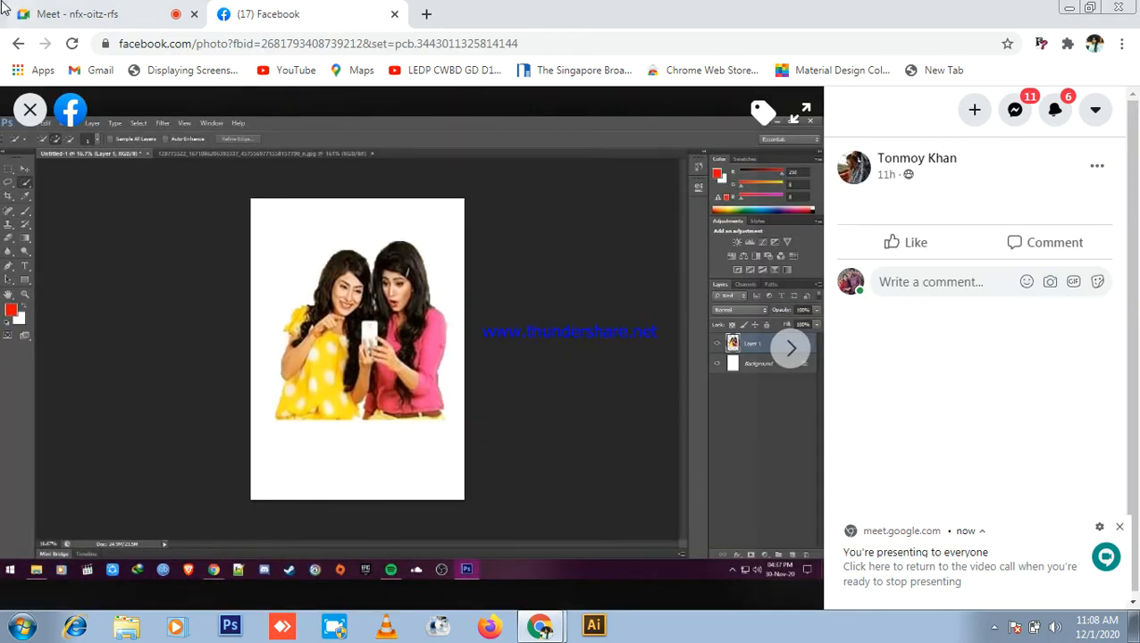
left_click(795, 351)
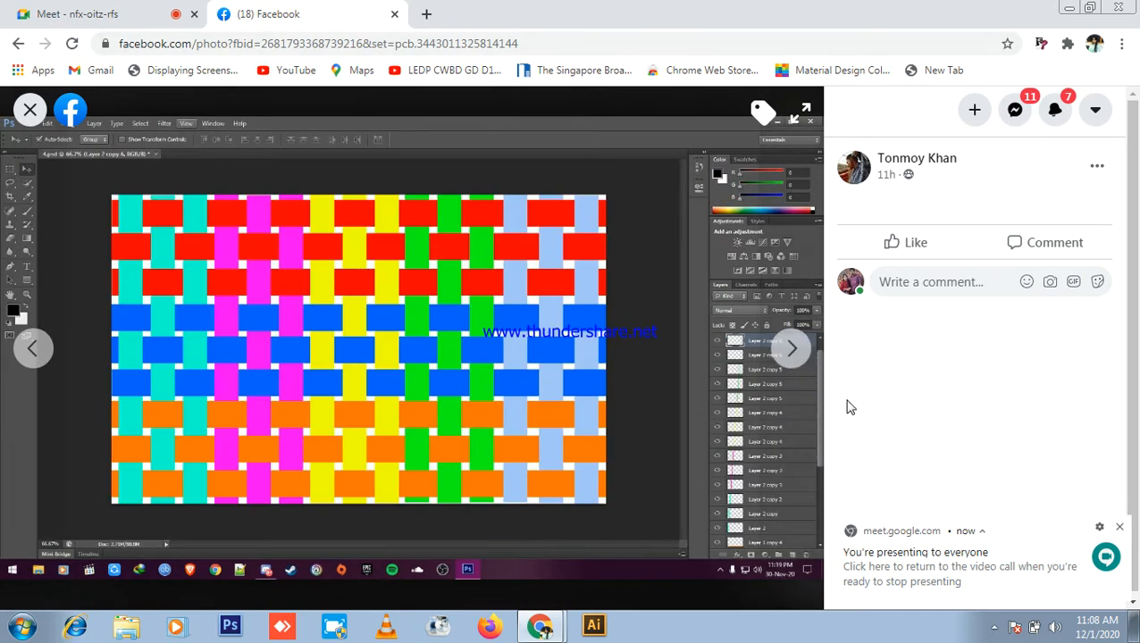
left_click(792, 348)
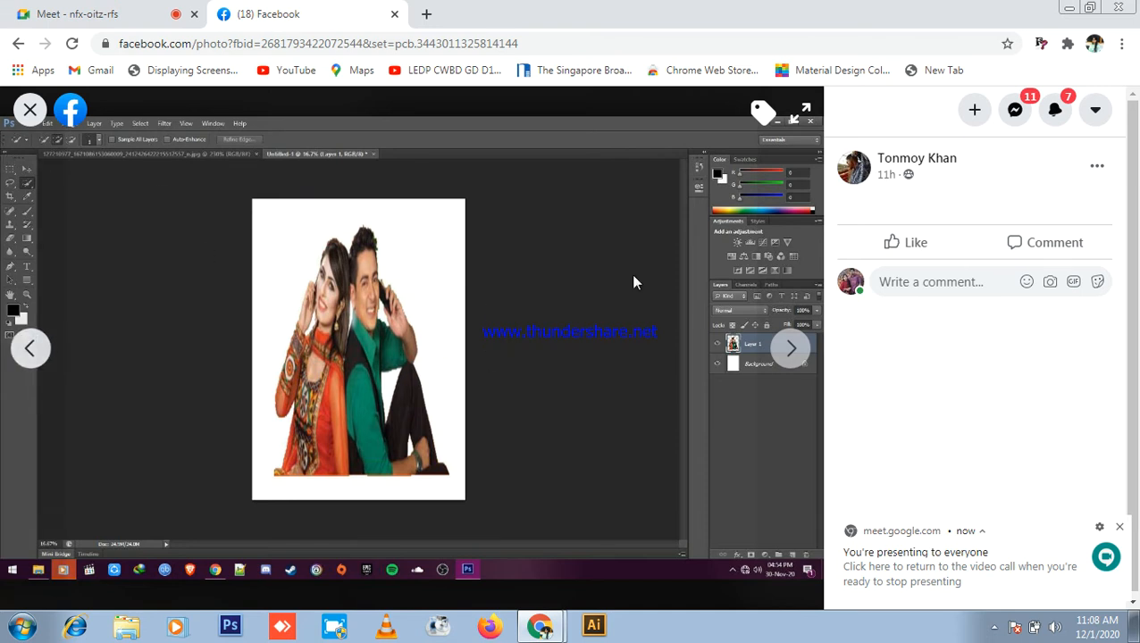
left_click(801, 356)
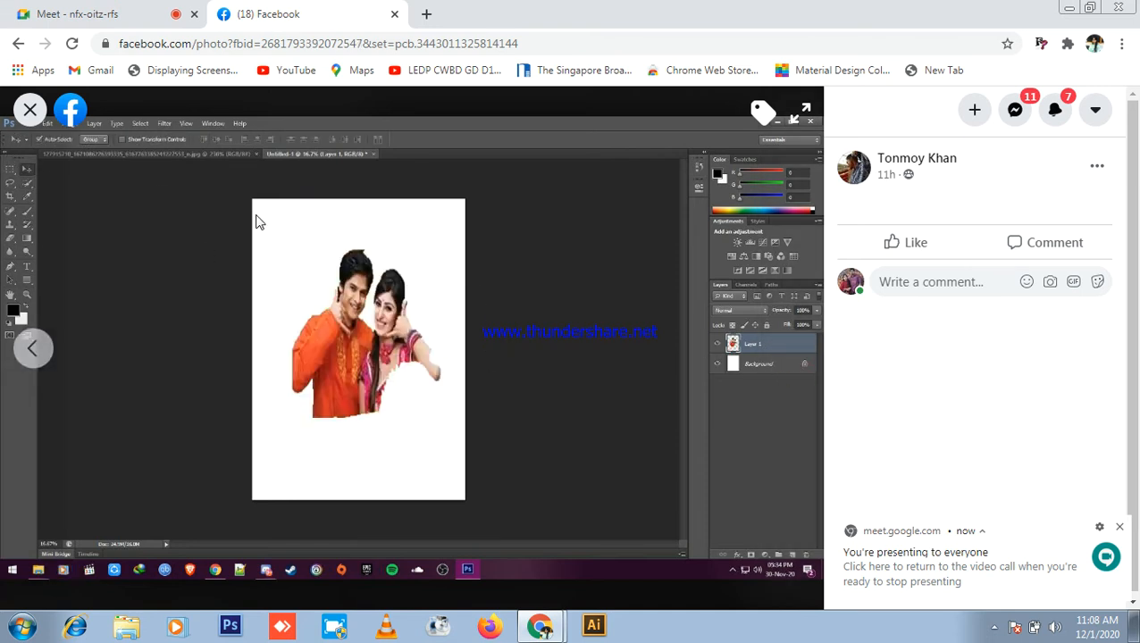
- Close the photo viewer and like the Home Work 02 post with the two women's cut-out
left_click(18, 43)
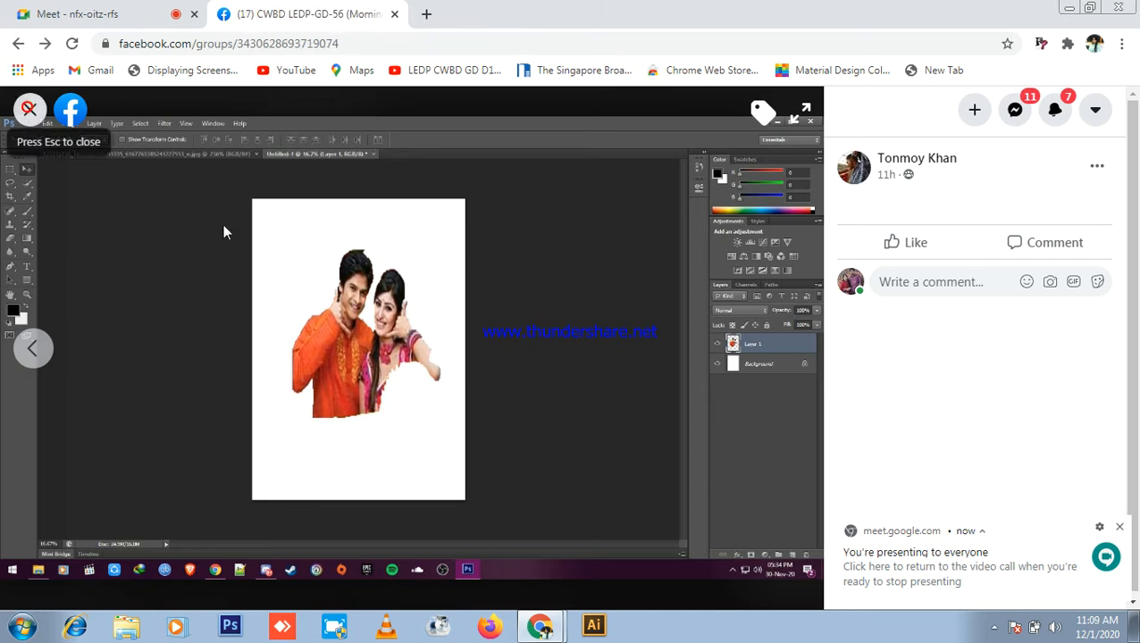
scroll(575, 311, "down", 5)
left_click(442, 219)
- View the next post's multicoloured grid weave photo at full size, checking on the meeting while discussing it
scroll(538, 335, "down", 3)
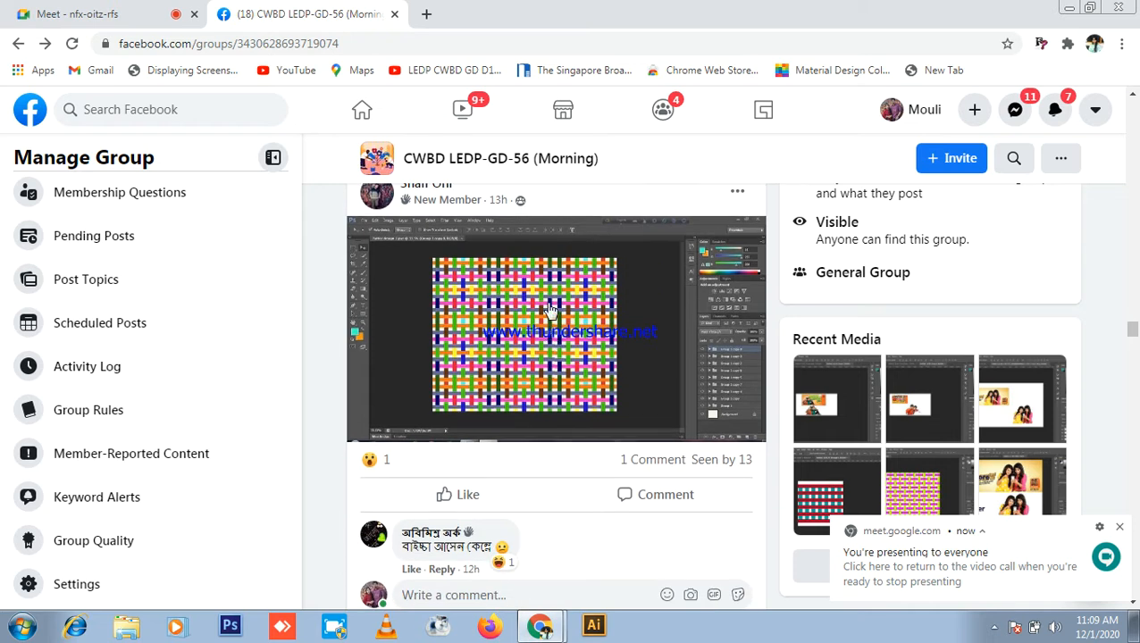
left_click(548, 305)
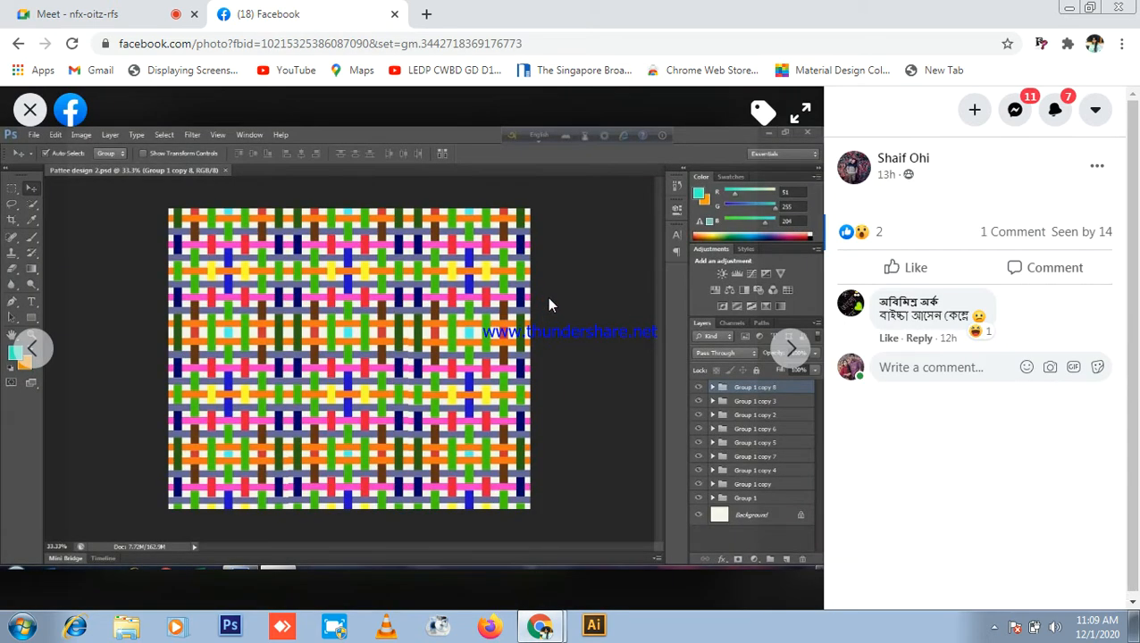
left_click(104, 9)
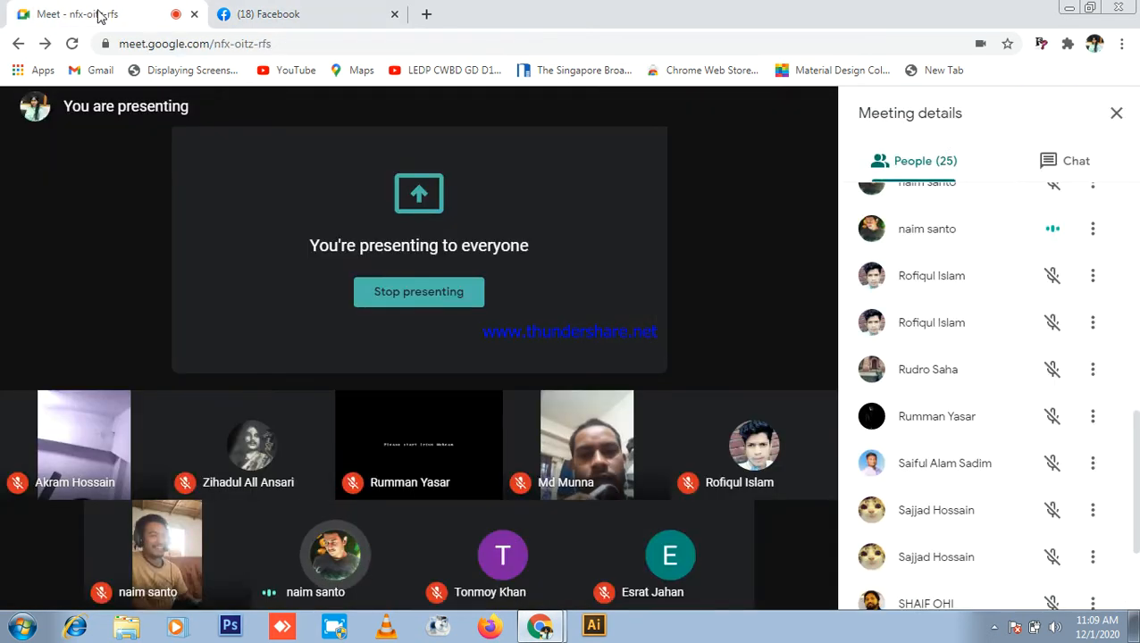
left_click(268, 14)
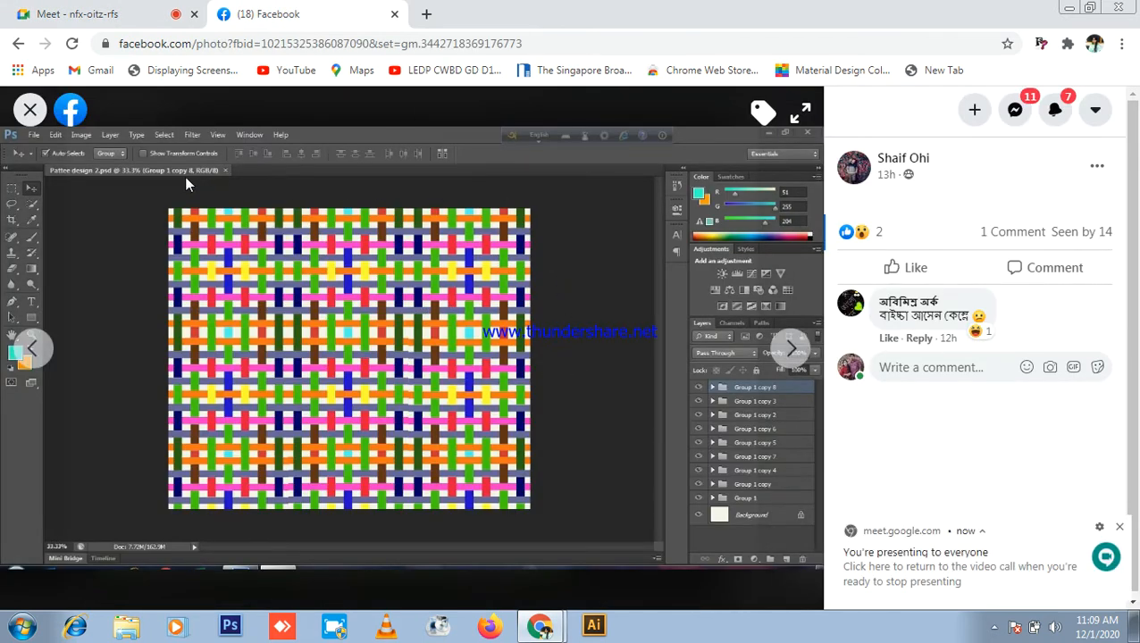
left_click(71, 10)
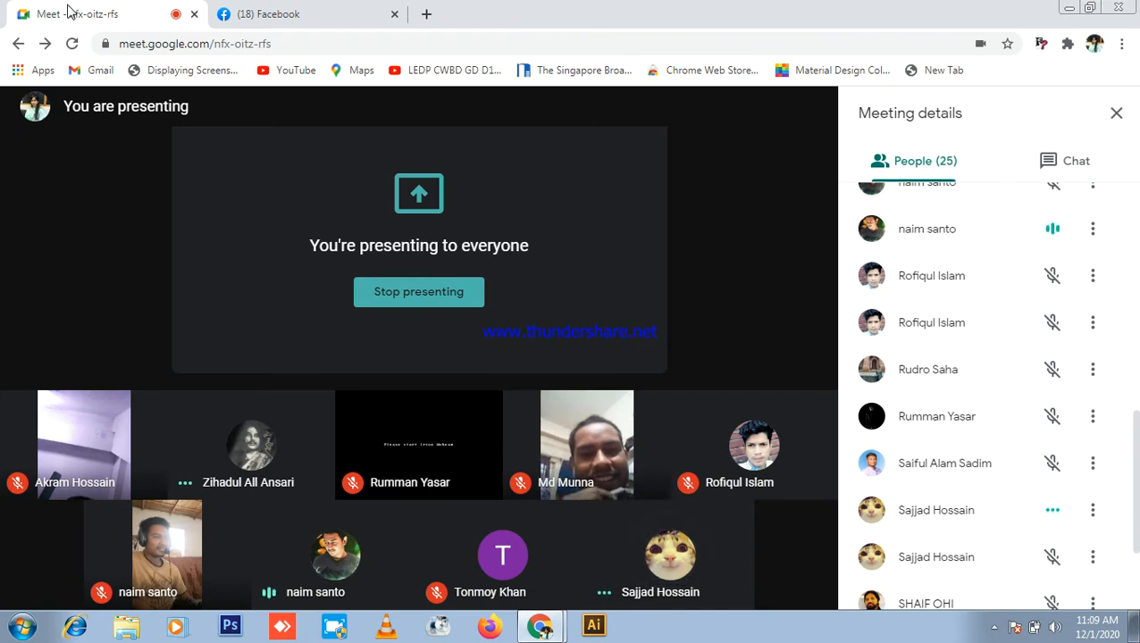
left_click(303, 10)
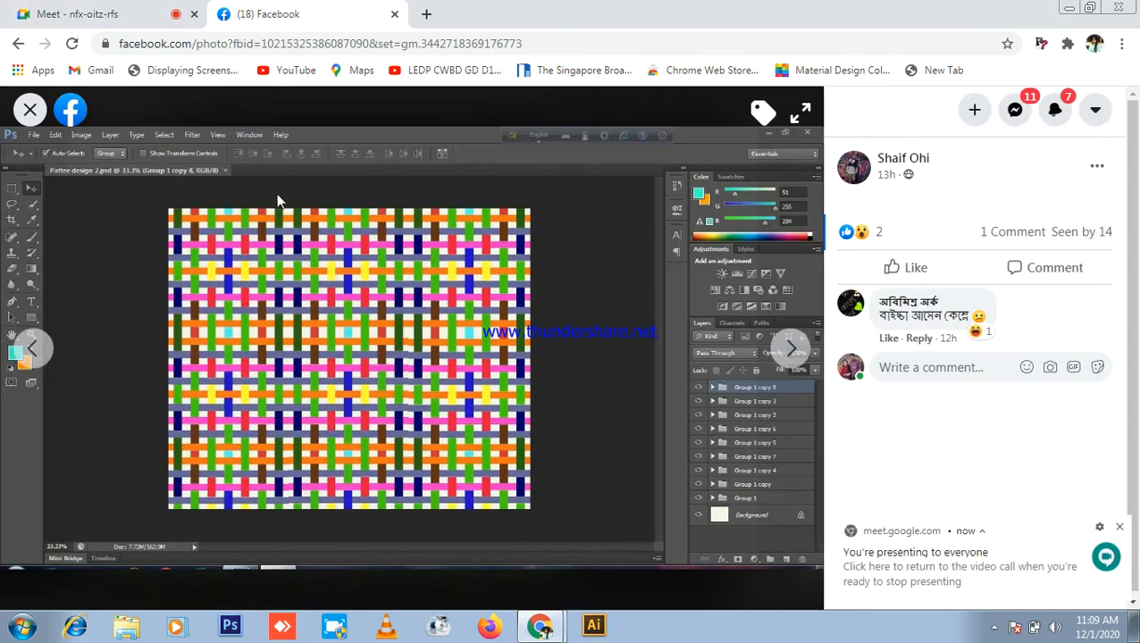
- Close the photo viewer and like the multicoloured grid weave post in the group feed
left_click(29, 111)
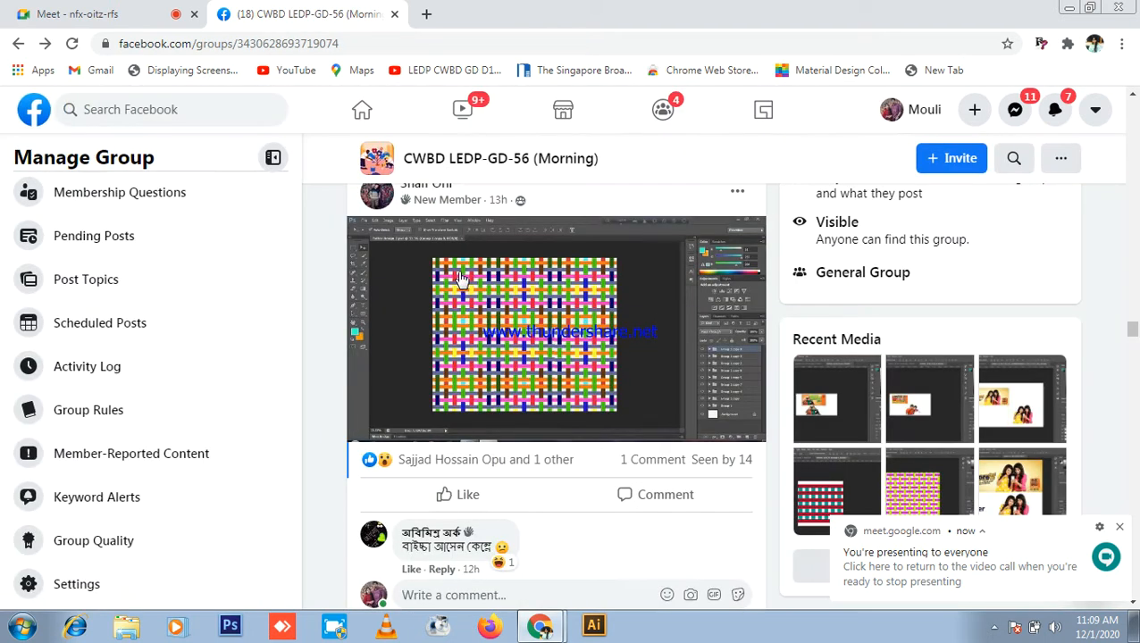
scroll(460, 304, "down", 2)
left_click(456, 323)
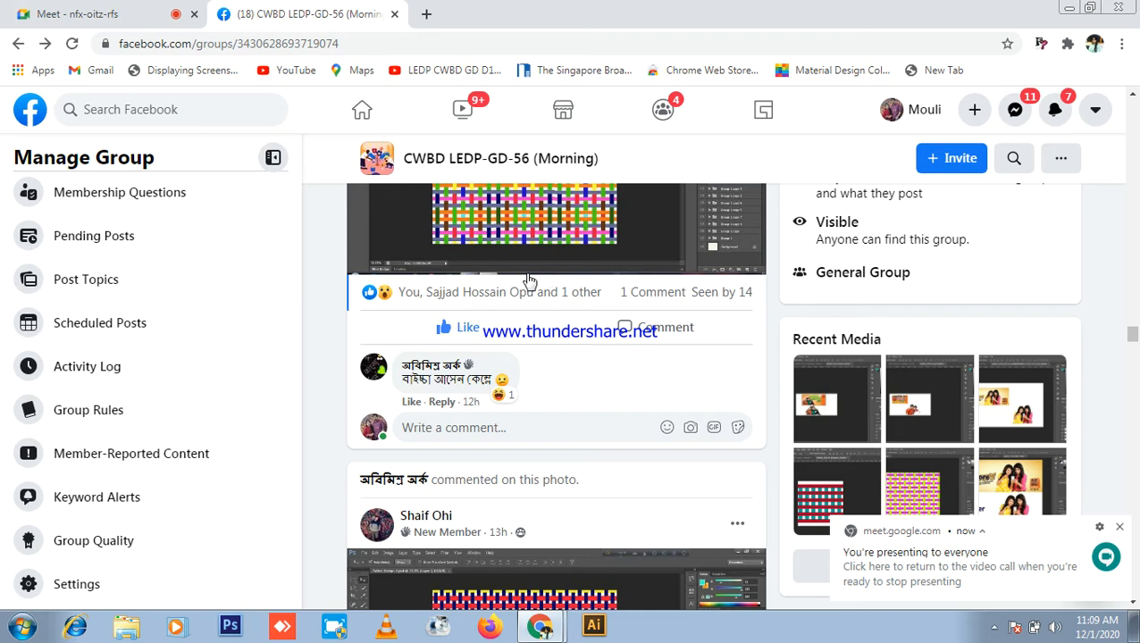
- View the following post's red and navy weave photo at full size, checking on the meeting while discussing it
scroll(533, 271, "up", 3)
scroll(532, 295, "down", 5)
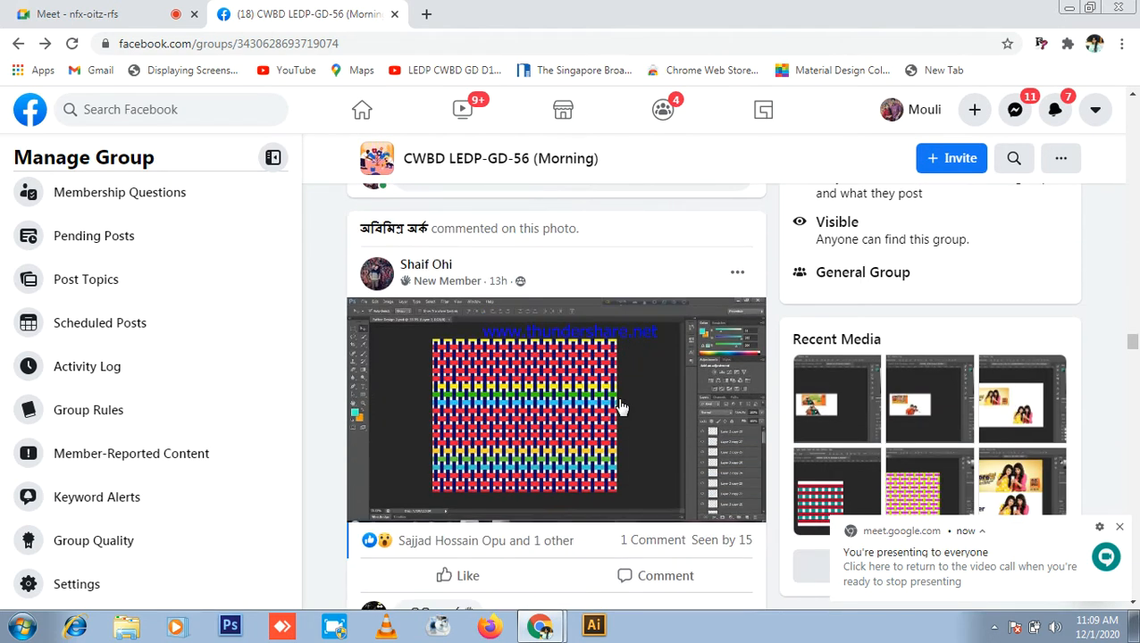
left_click(575, 395)
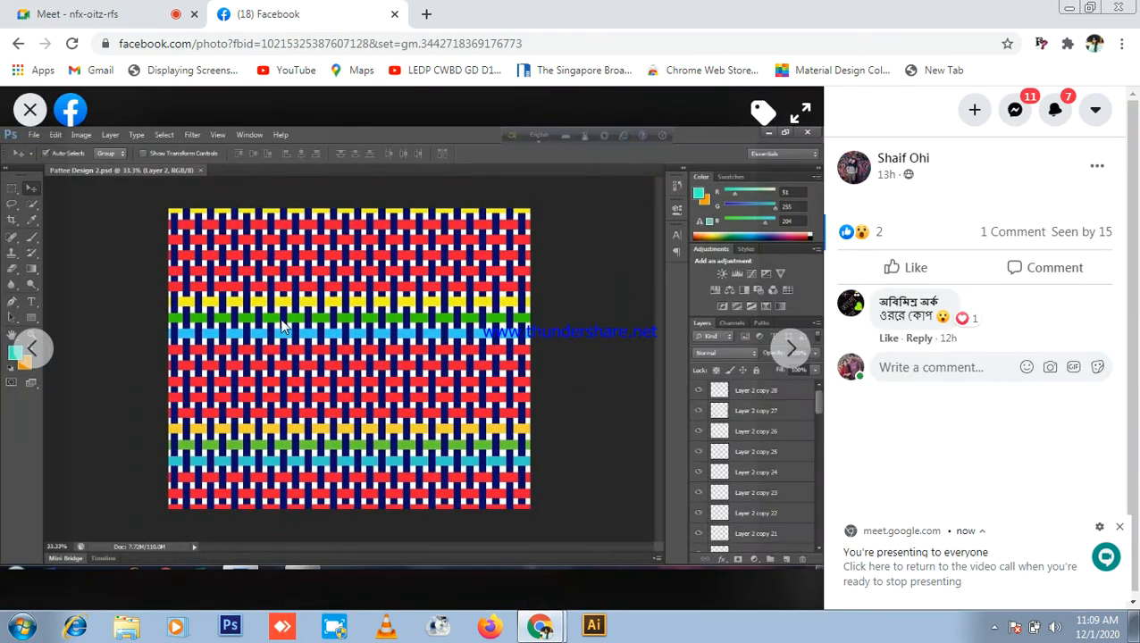
left_click(125, 13)
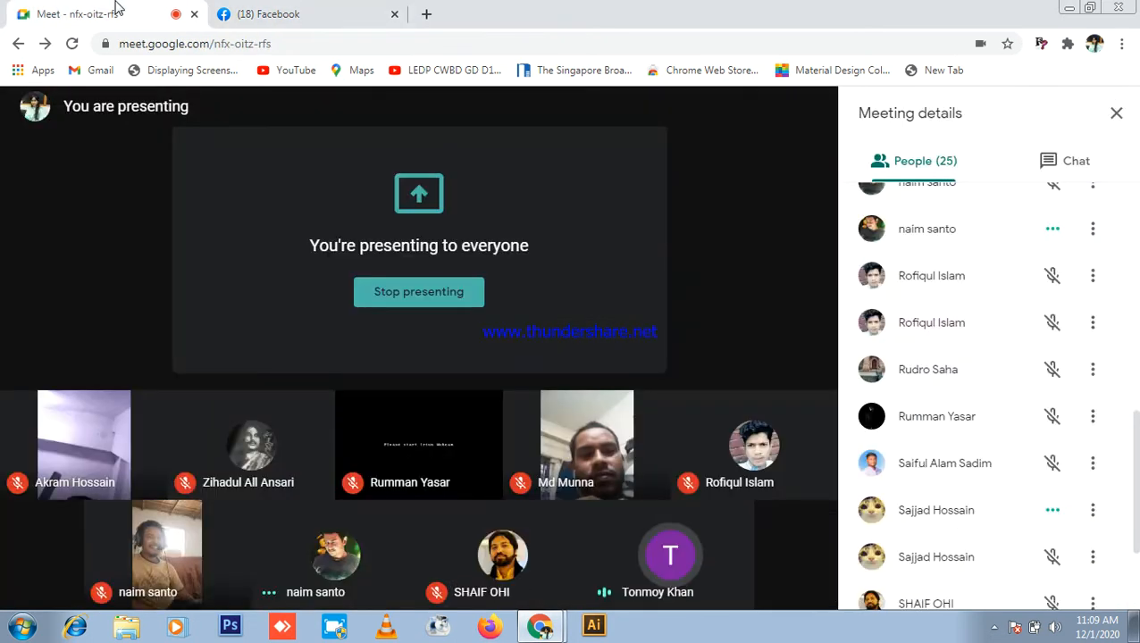
left_click(364, 11)
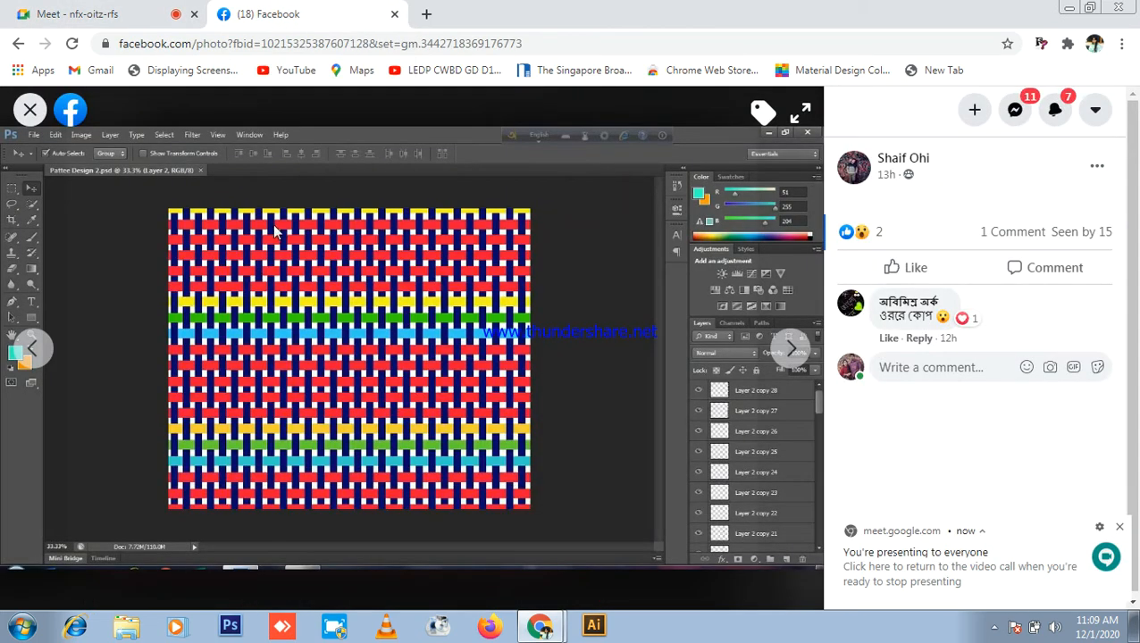
left_click(108, 11)
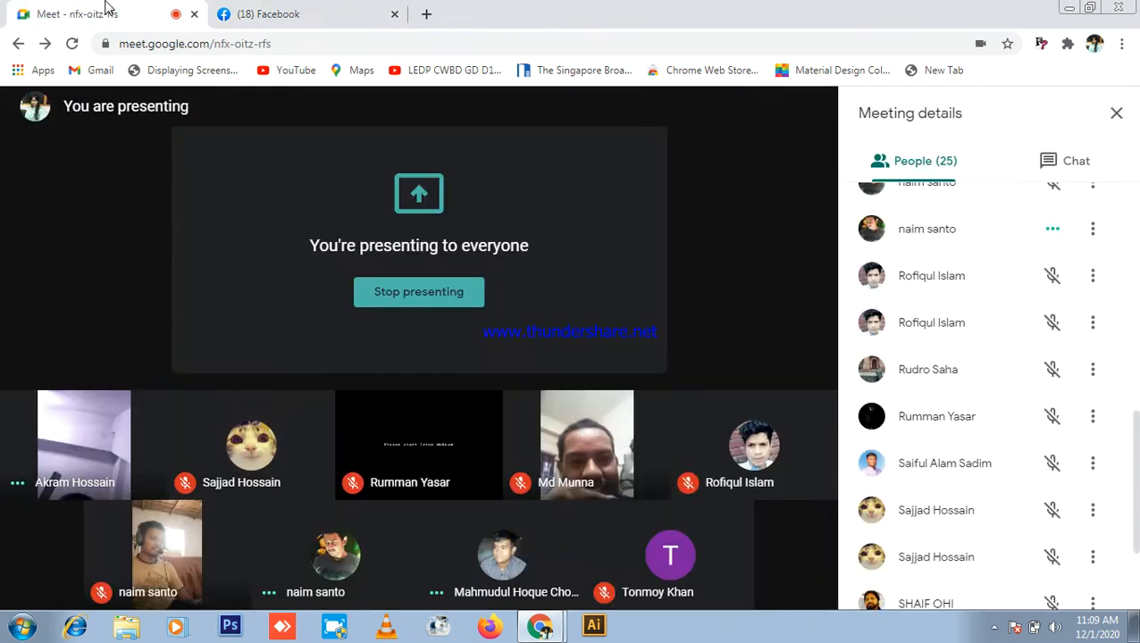
left_click(323, 14)
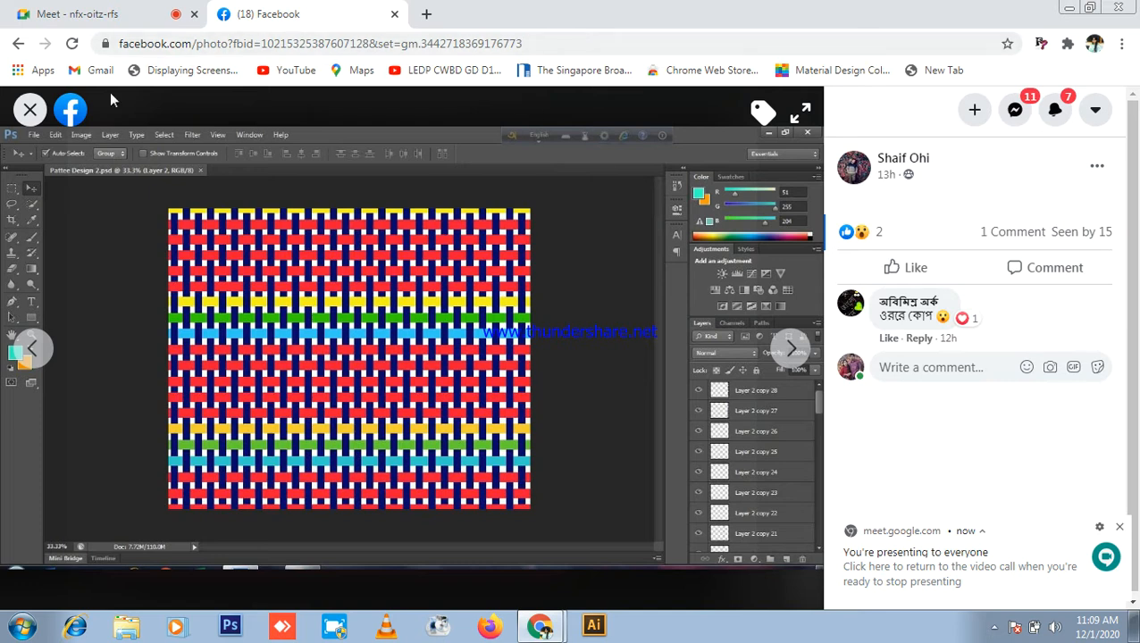
- Close the photo viewer and like the red and navy weave post
left_click(30, 110)
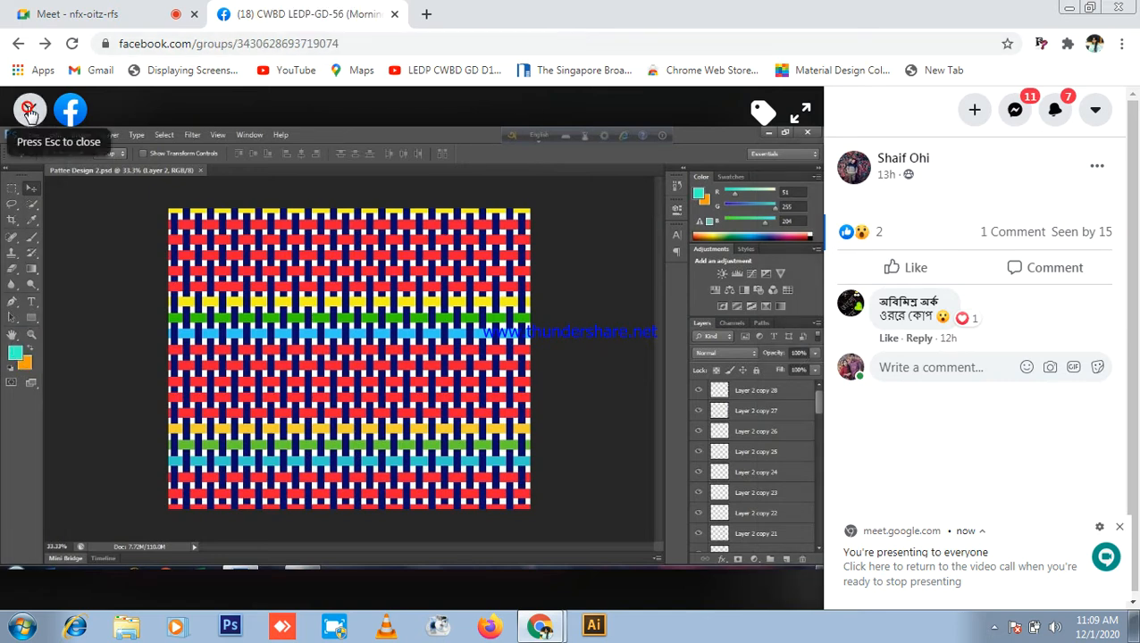
scroll(414, 318, "down", 2)
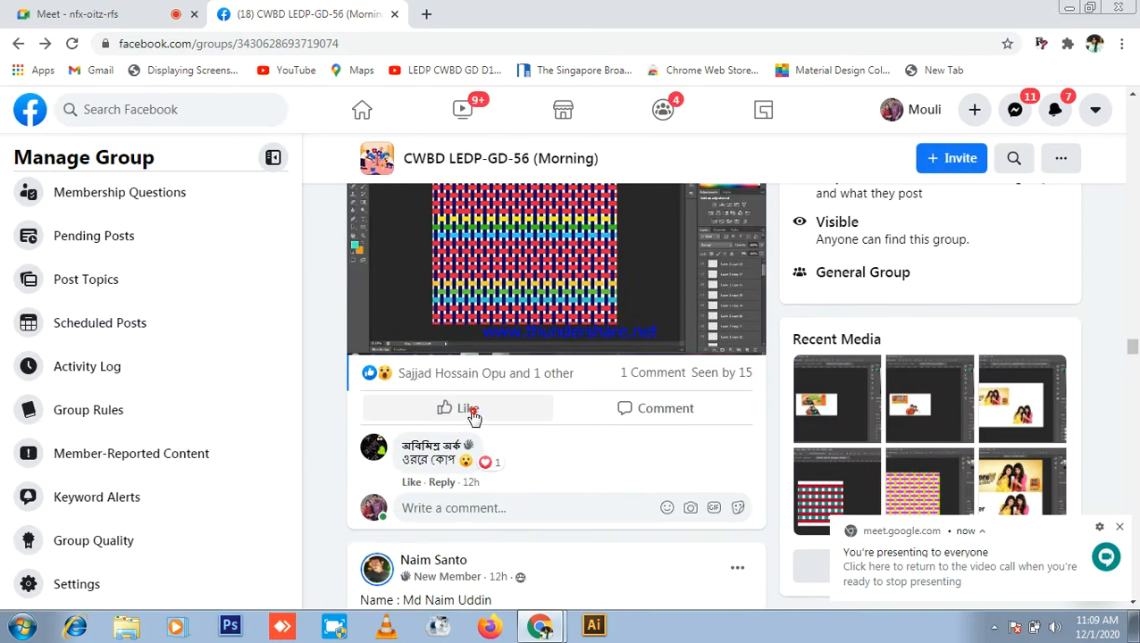
- Find the H.W - 2 post with the Banglalink before/after images, browse its photos up to the green striped pattern, and close the viewer
scroll(617, 376, "down", 5)
scroll(617, 375, "up", 3)
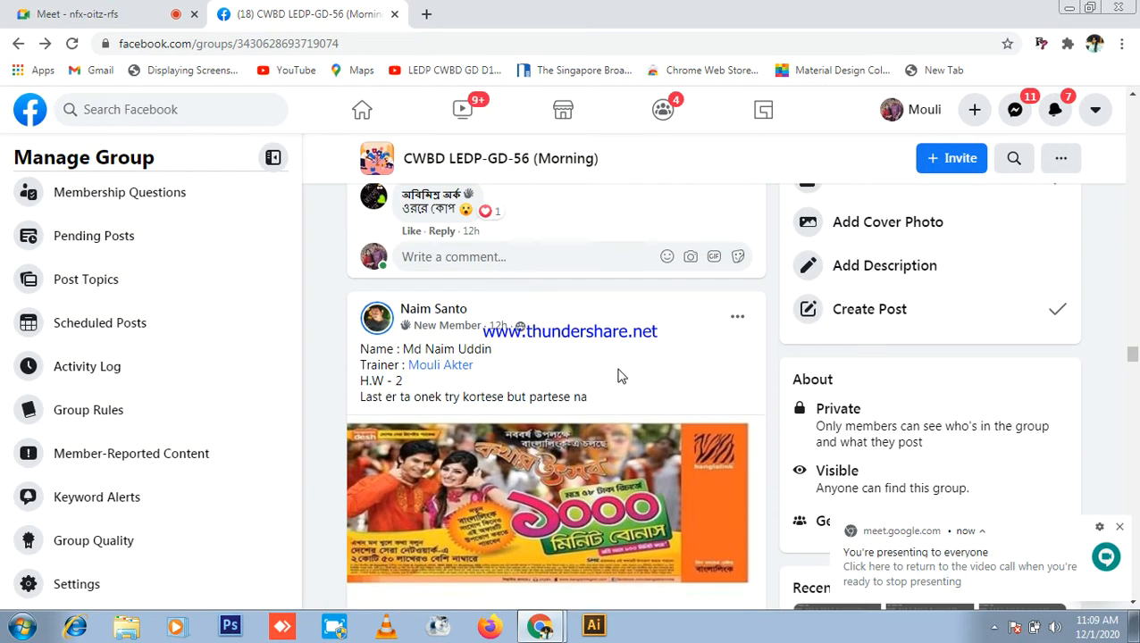
scroll(721, 389, "down", 4)
left_click(701, 343)
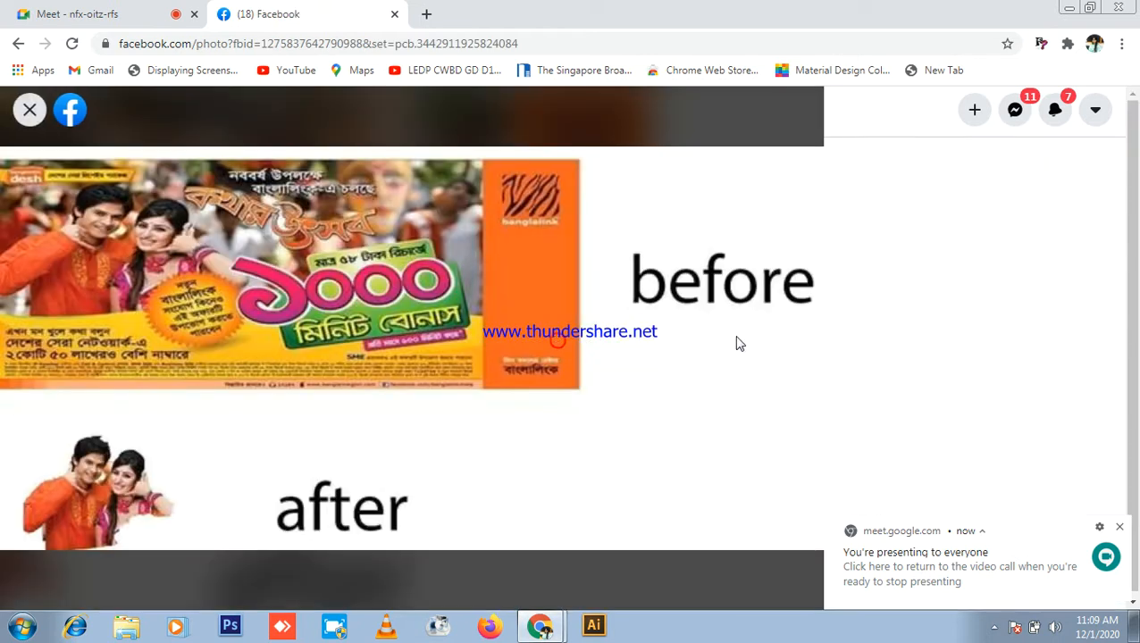
left_click(796, 348)
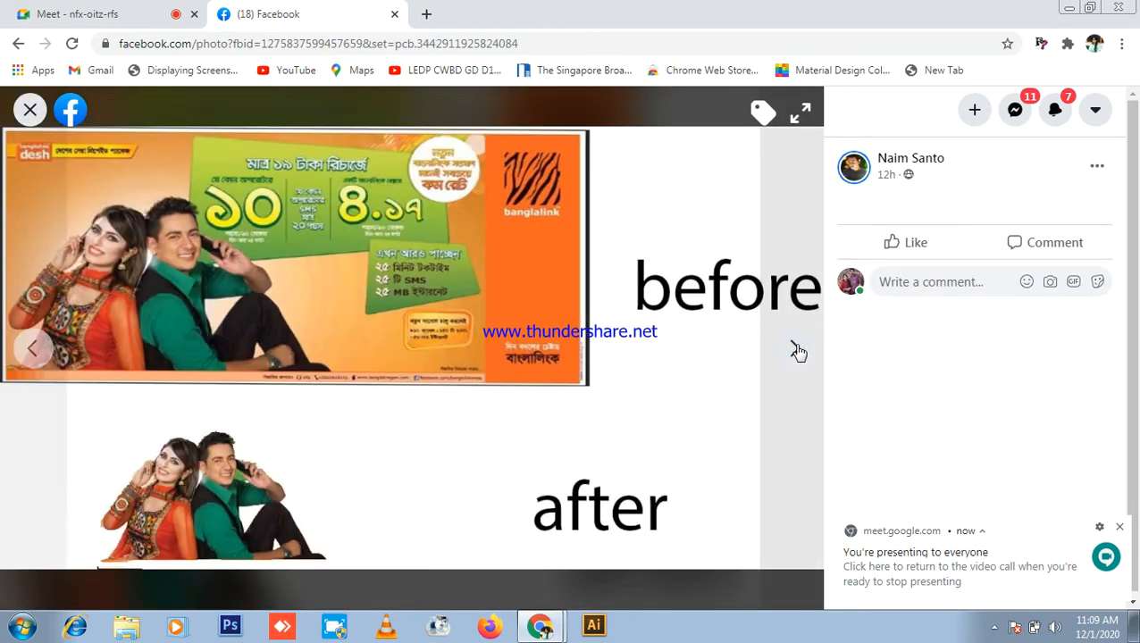
left_click(797, 351)
left_click(796, 348)
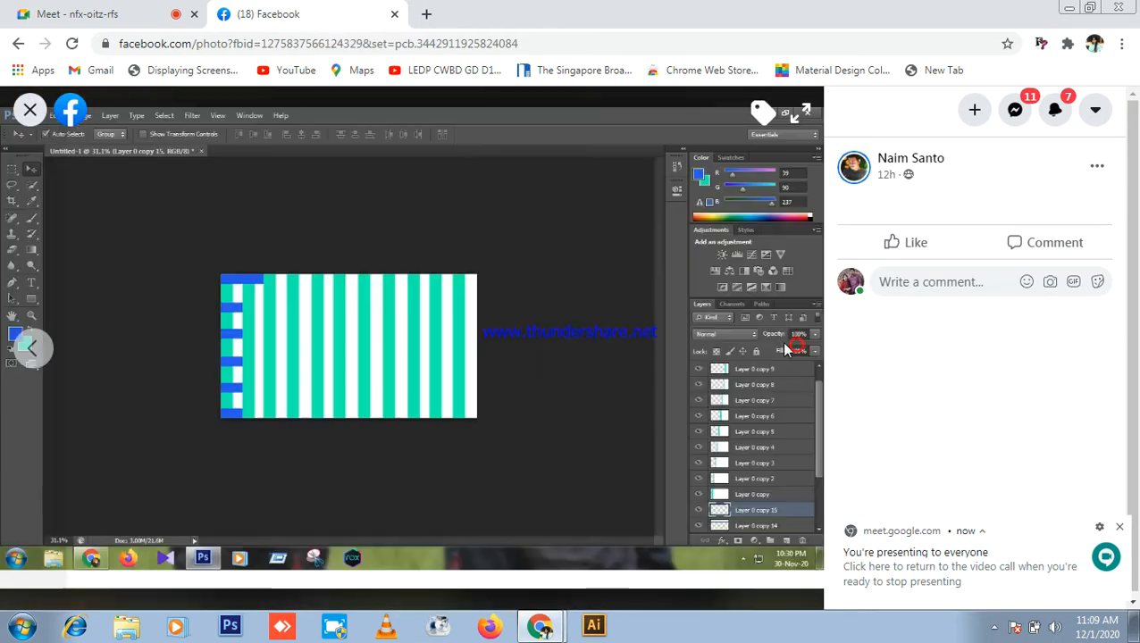
left_click(29, 109)
- Find the next H. W : 02 post and browse its photos from the couple's before/after cut-out to the orange and brown checked pattern
scroll(509, 246, "down", 5)
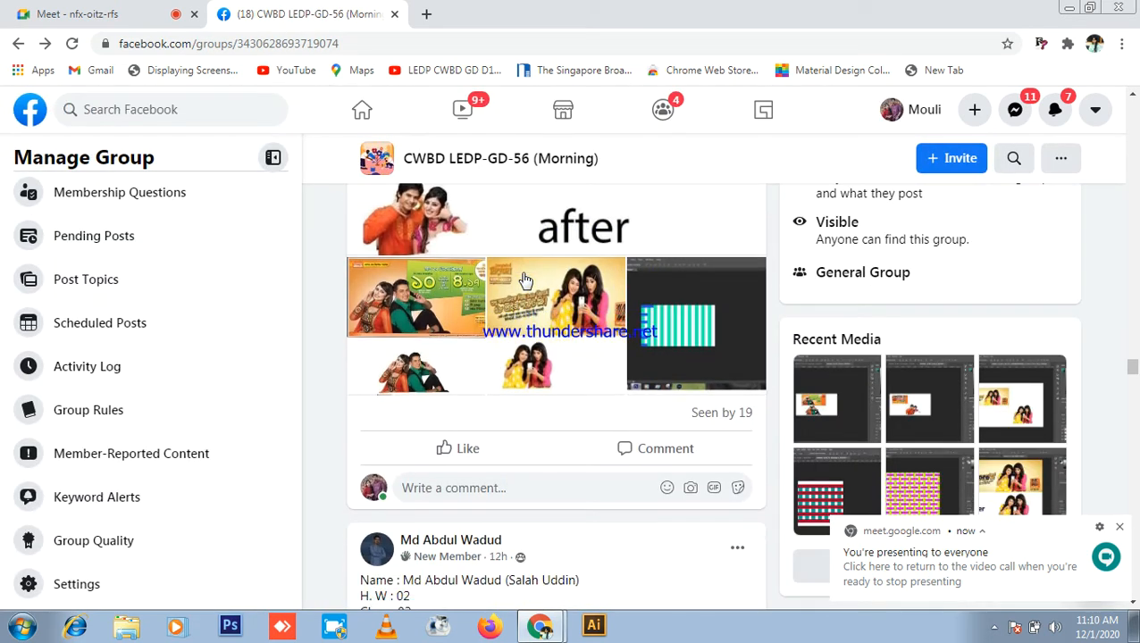
scroll(577, 272, "down", 3)
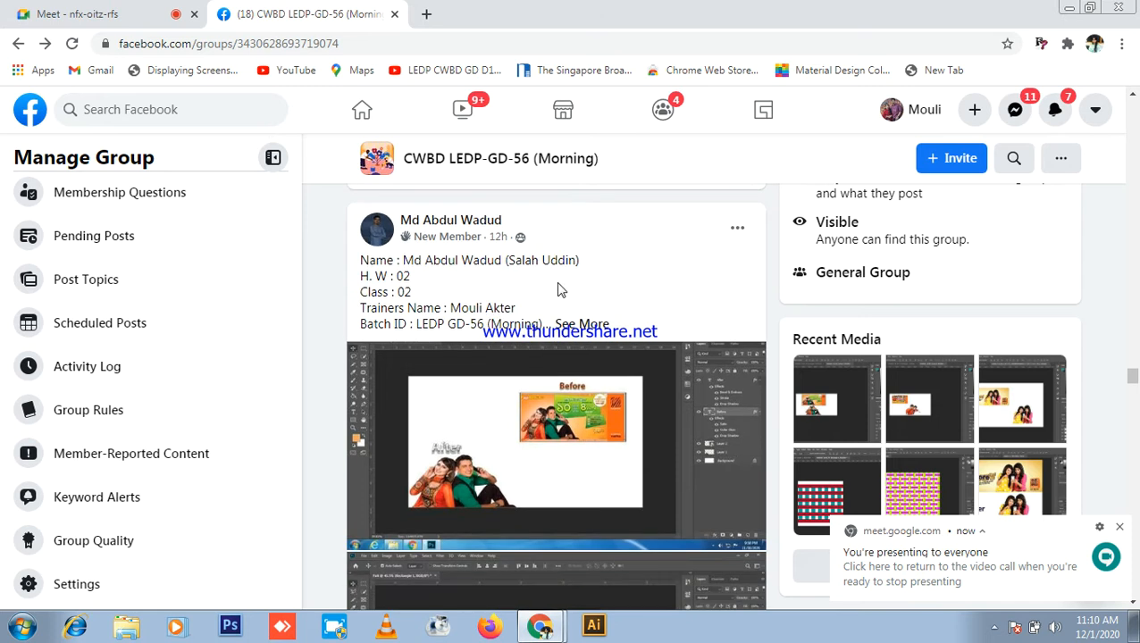
left_click(503, 268)
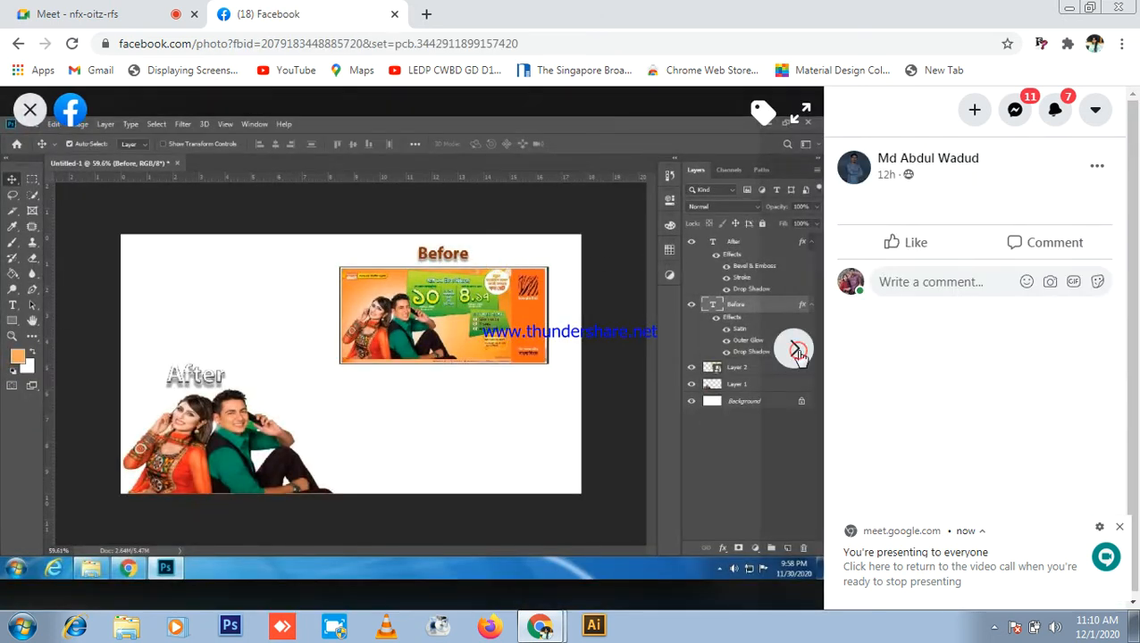
left_click(797, 352)
- Close the photo viewer, like the post with the orange and brown checked pattern, and check on the meeting
left_click(30, 108)
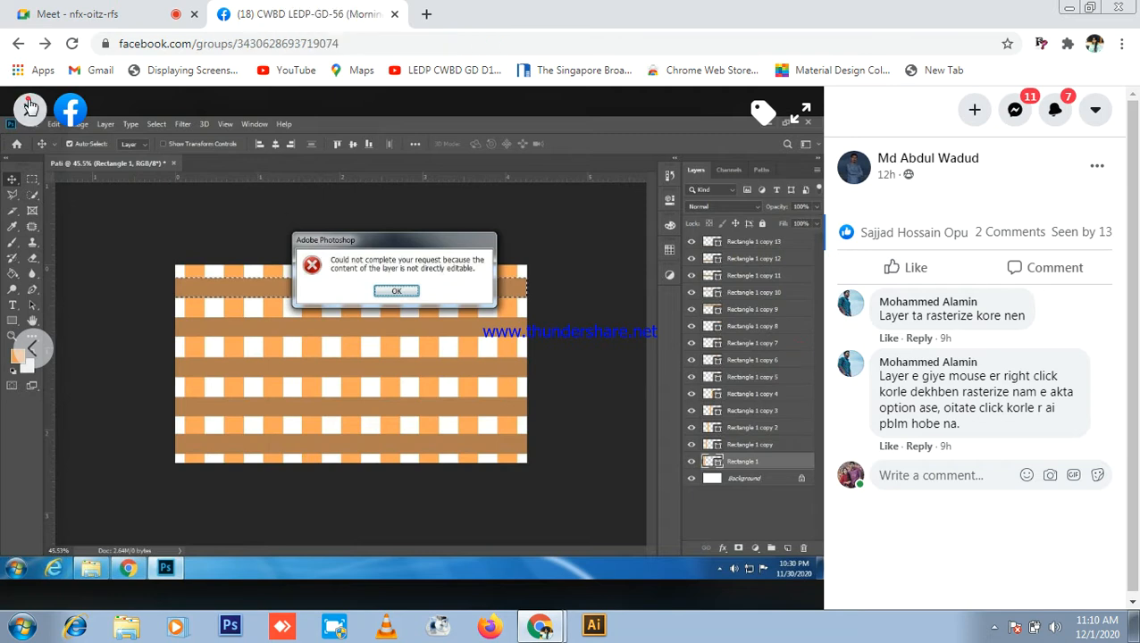
scroll(527, 285, "down", 4)
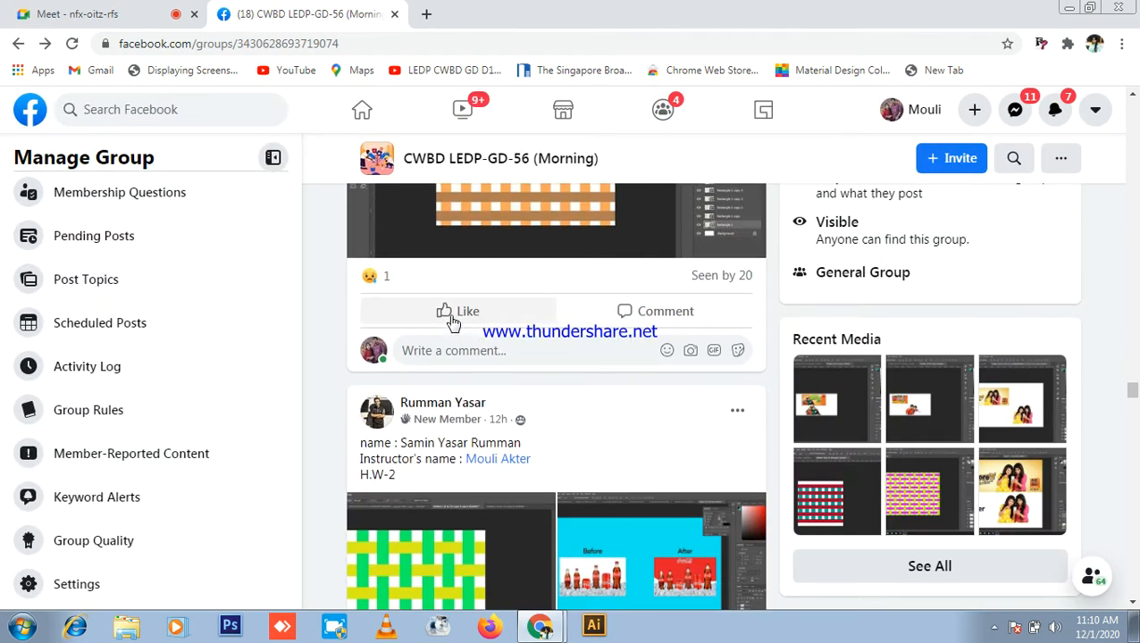
left_click(77, 12)
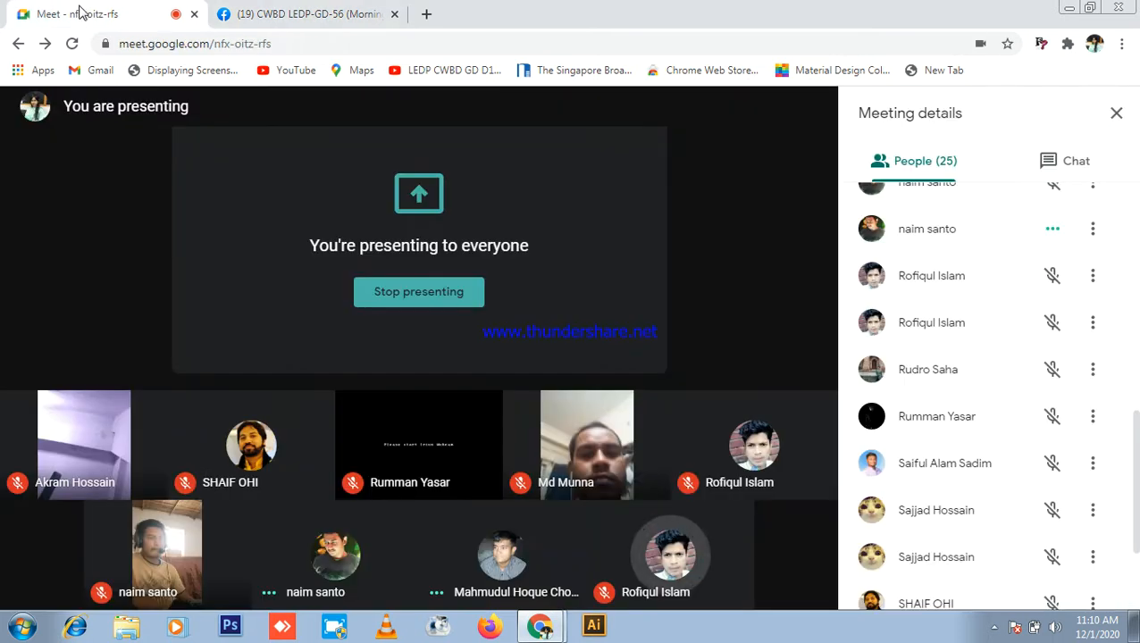
left_click(268, 10)
- Find the H.W-2 post with the green and yellow weave and browse its photos up to the orange-clad couple's before/after cut-out
scroll(568, 280, "down", 3)
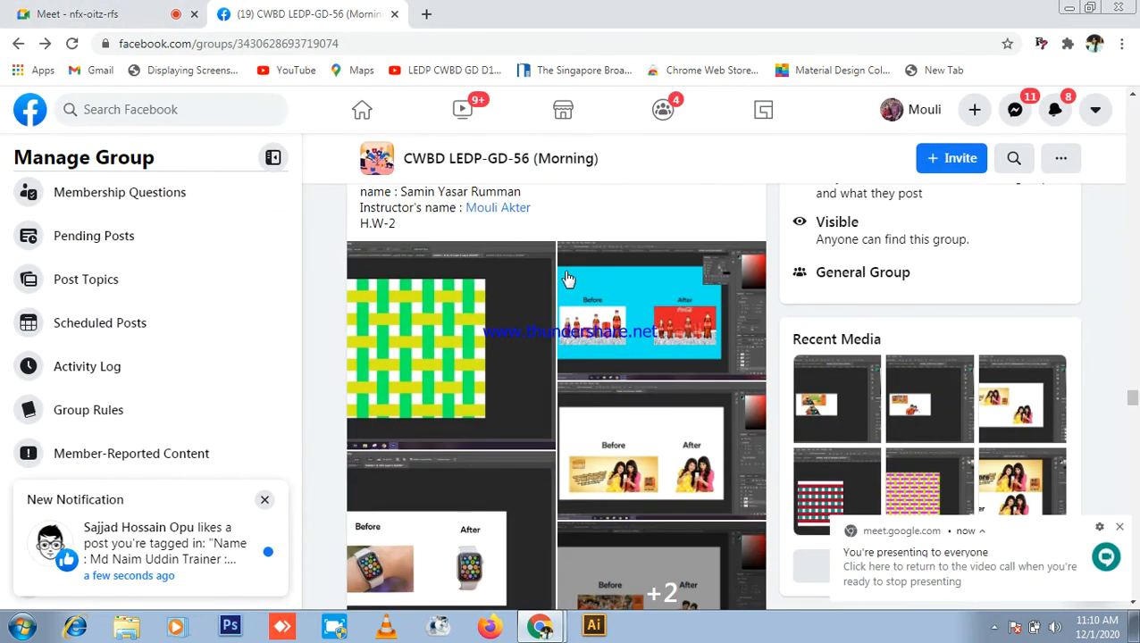
scroll(583, 302, "up", 2)
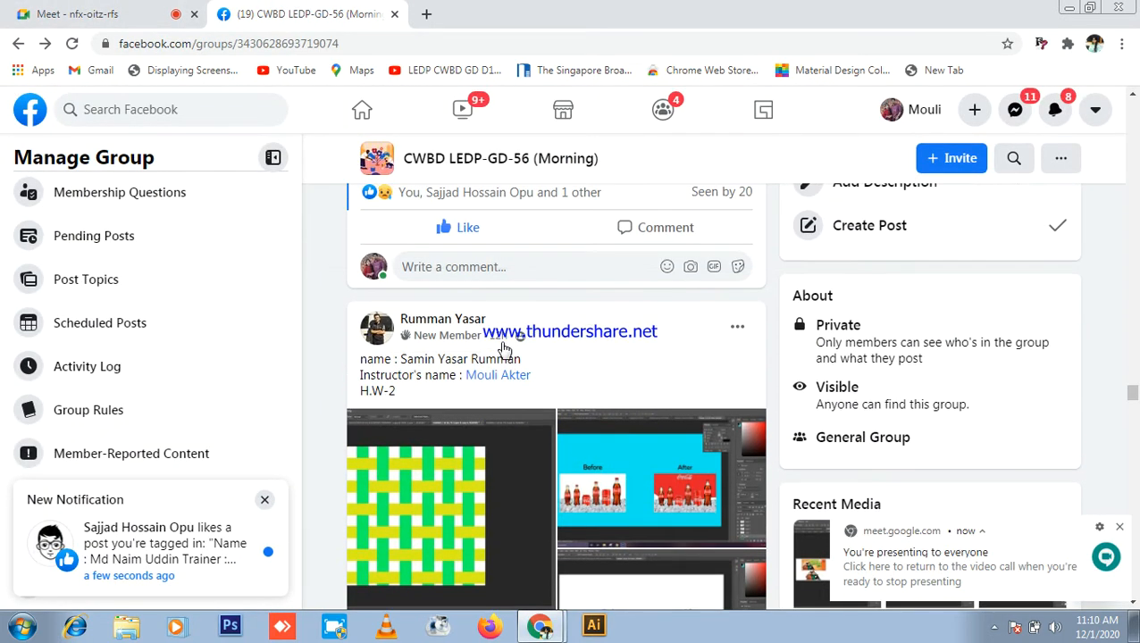
scroll(511, 341, "down", 1)
left_click(427, 381)
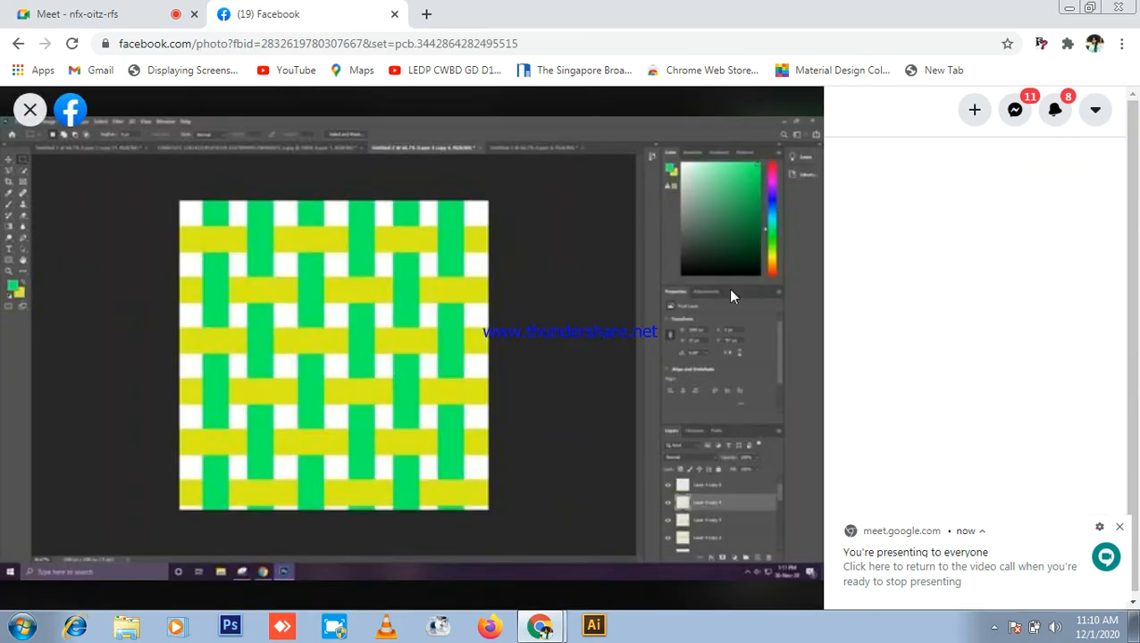
left_click(792, 349)
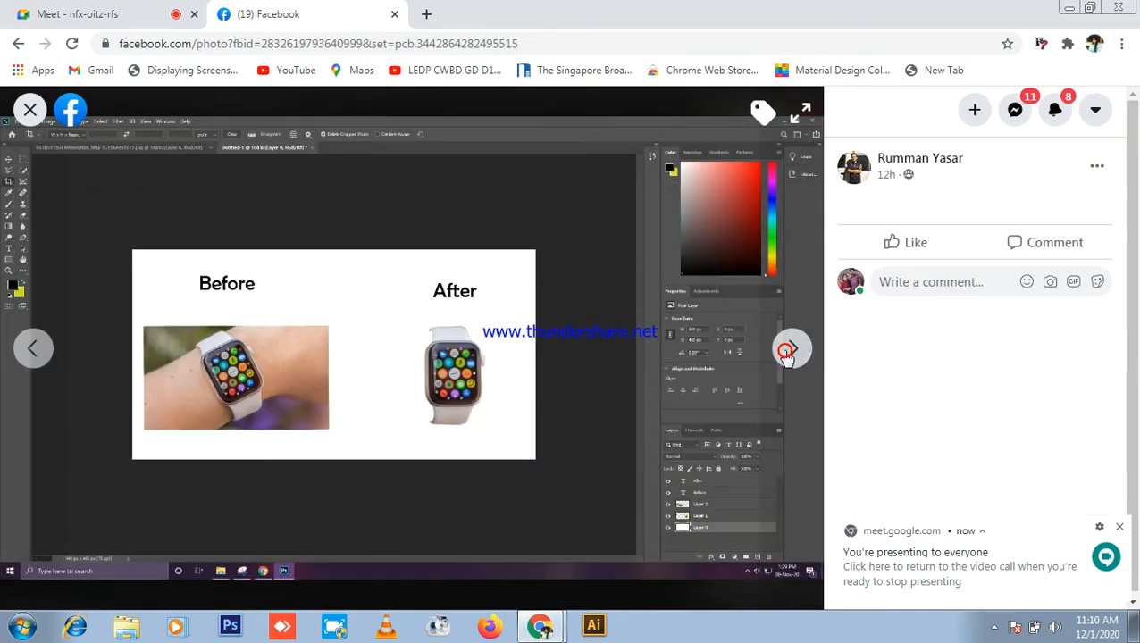
left_click(791, 349)
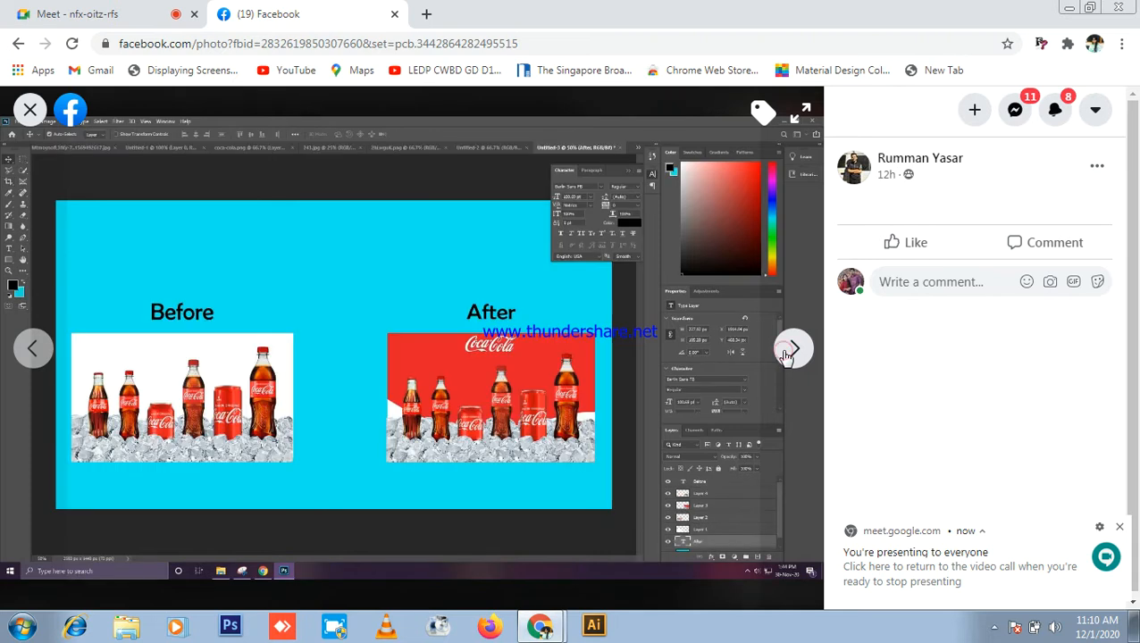
left_click(792, 349)
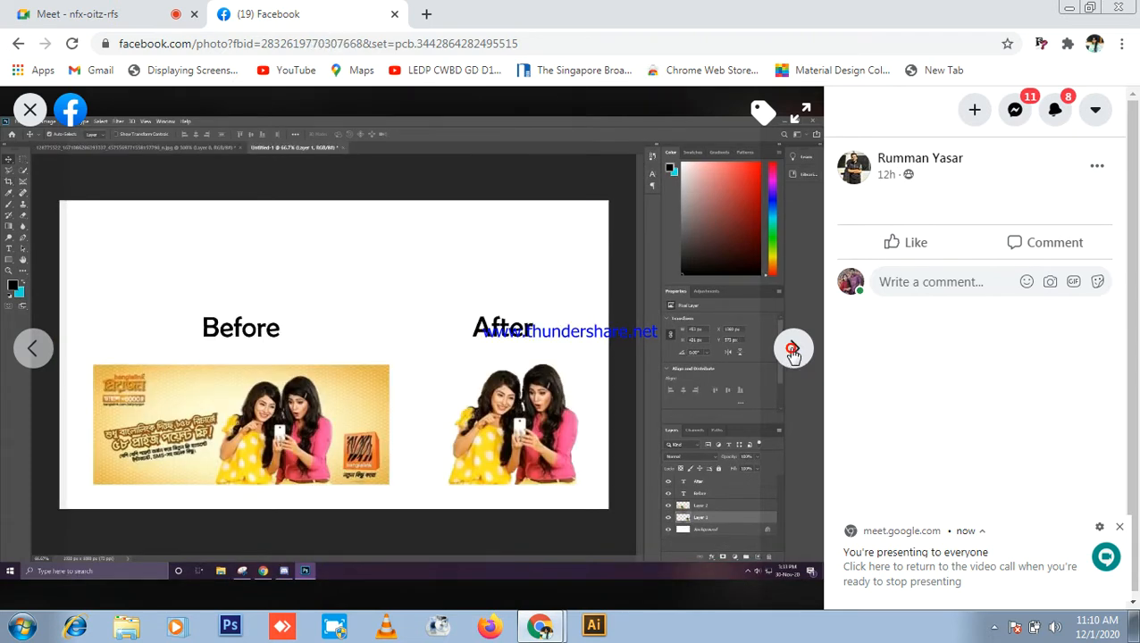
left_click(793, 350)
- Close the photo viewer and like the H.W-2 post with the green and yellow weave
left_click(43, 117)
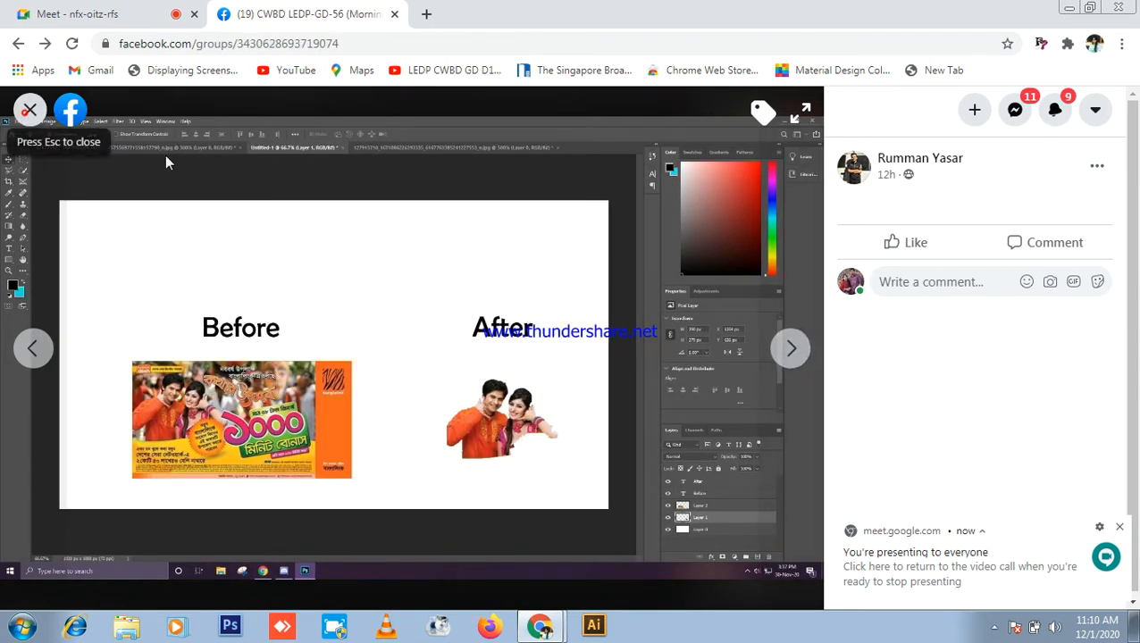
scroll(611, 284, "down", 4)
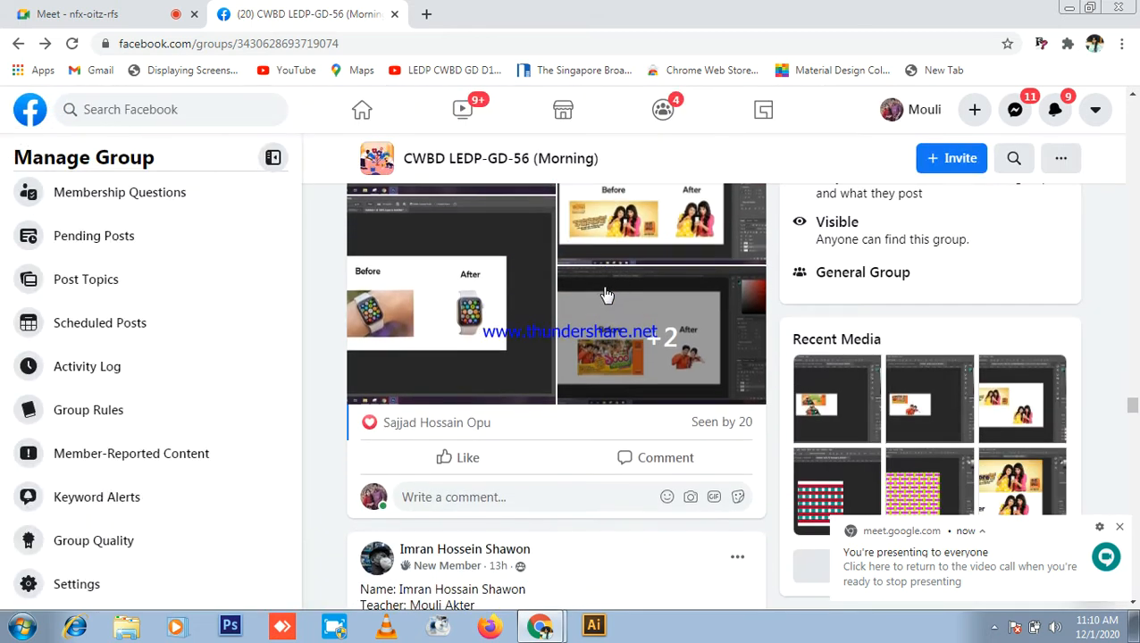
left_click(460, 456)
- Find the Home Work: 02 post with the red and black weave and browse its photos up to the orange-clad couple's cut-out
scroll(628, 344, "down", 4)
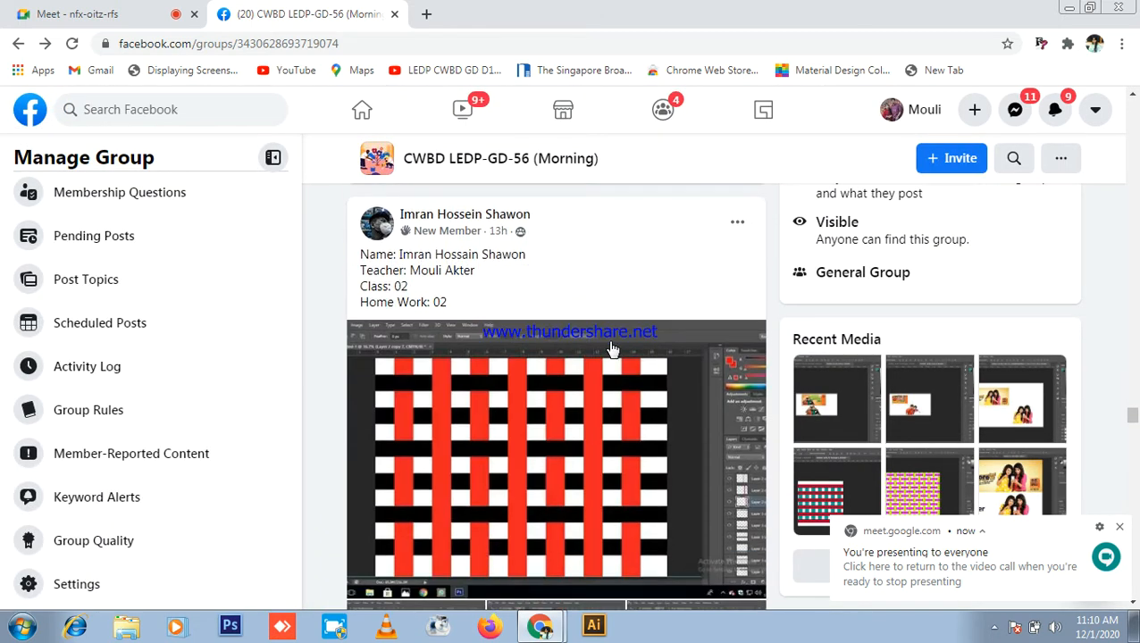
scroll(596, 350, "down", 3)
left_click(527, 260)
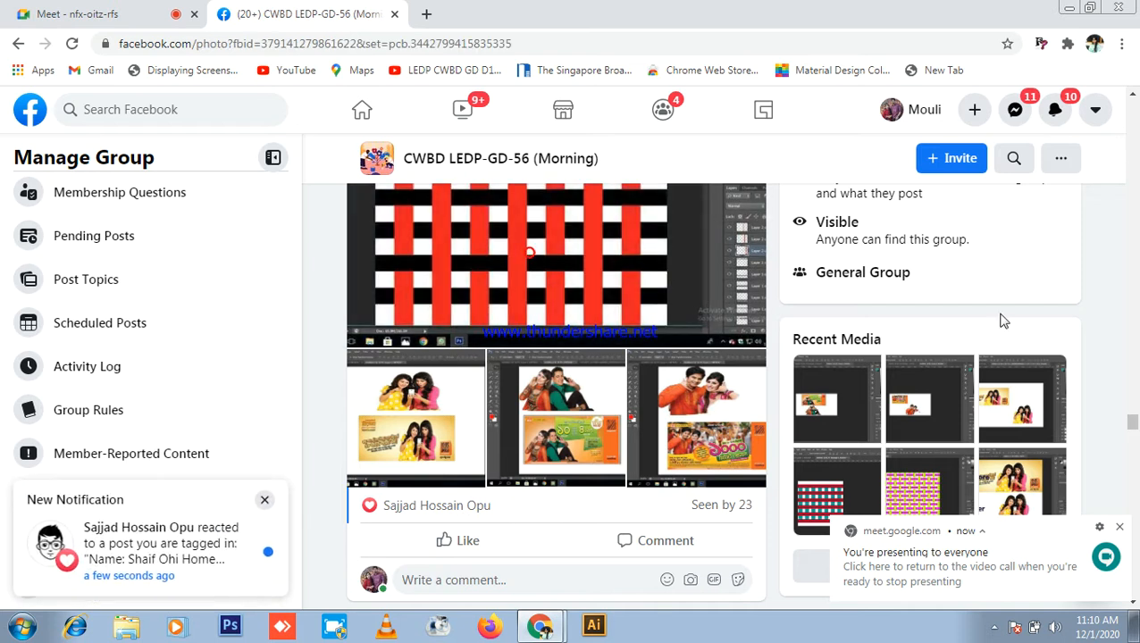
left_click(795, 351)
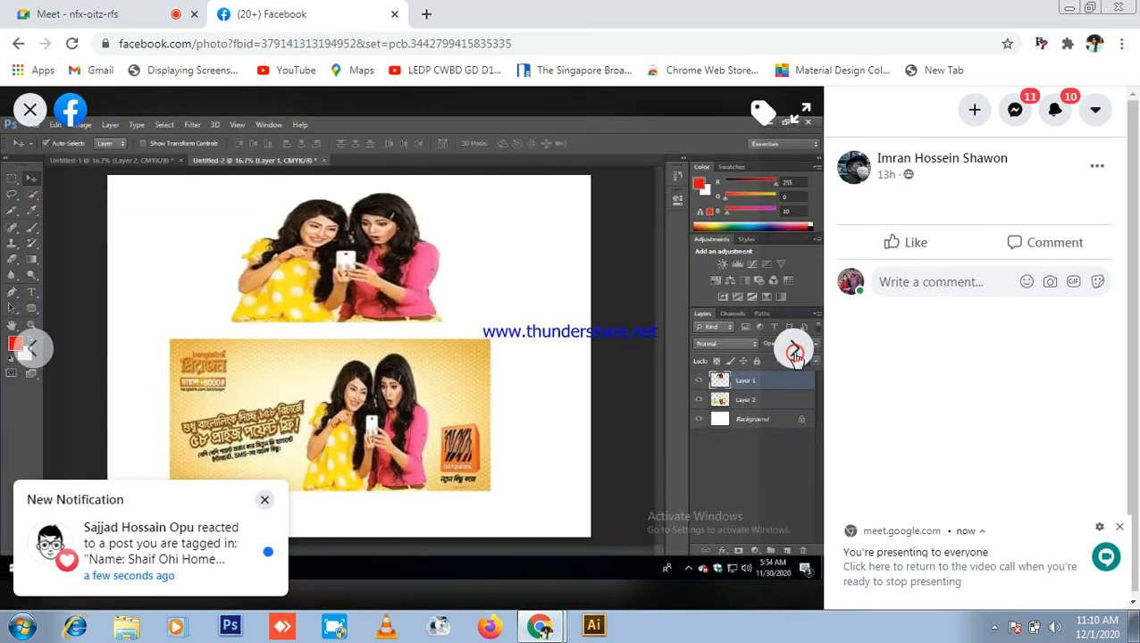
left_click(795, 353)
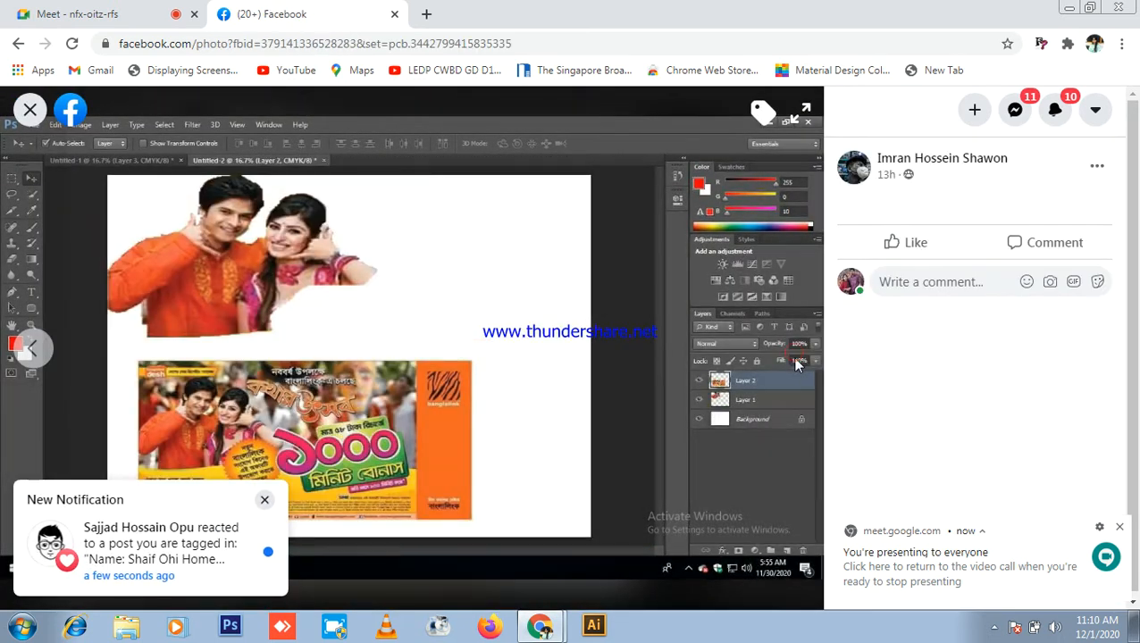
- Close the photo viewer, return to the post with the red and black weave, and like it
left_click(19, 45)
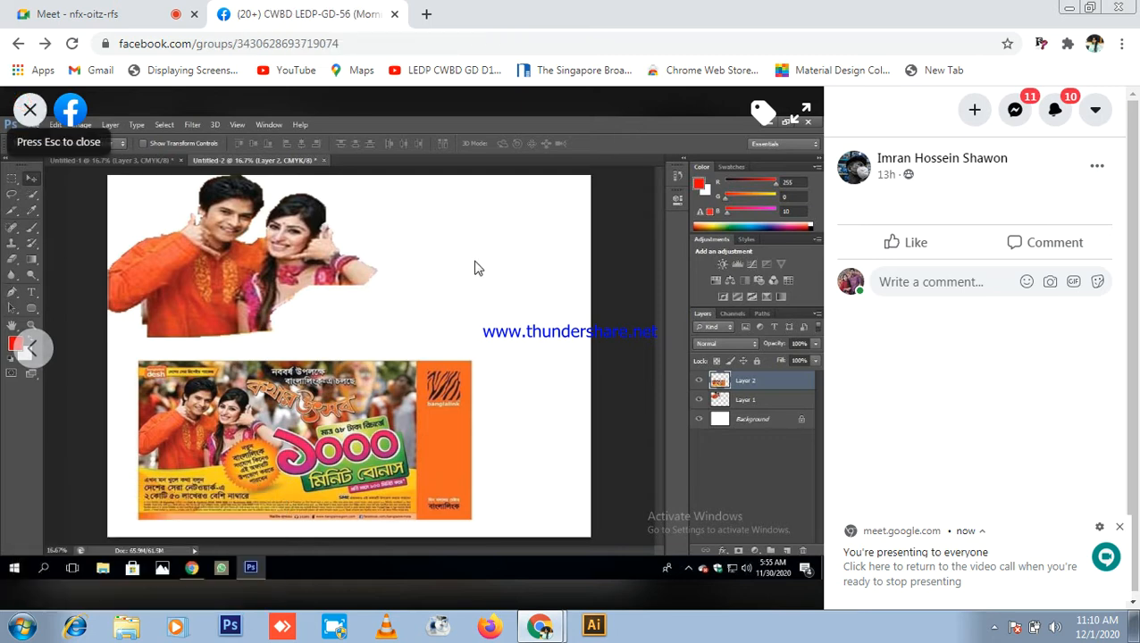
key("Escape")
scroll(572, 322, "down", 10)
scroll(629, 344, "down", 15)
scroll(541, 315, "down", 15)
scroll(541, 335, "up", 10)
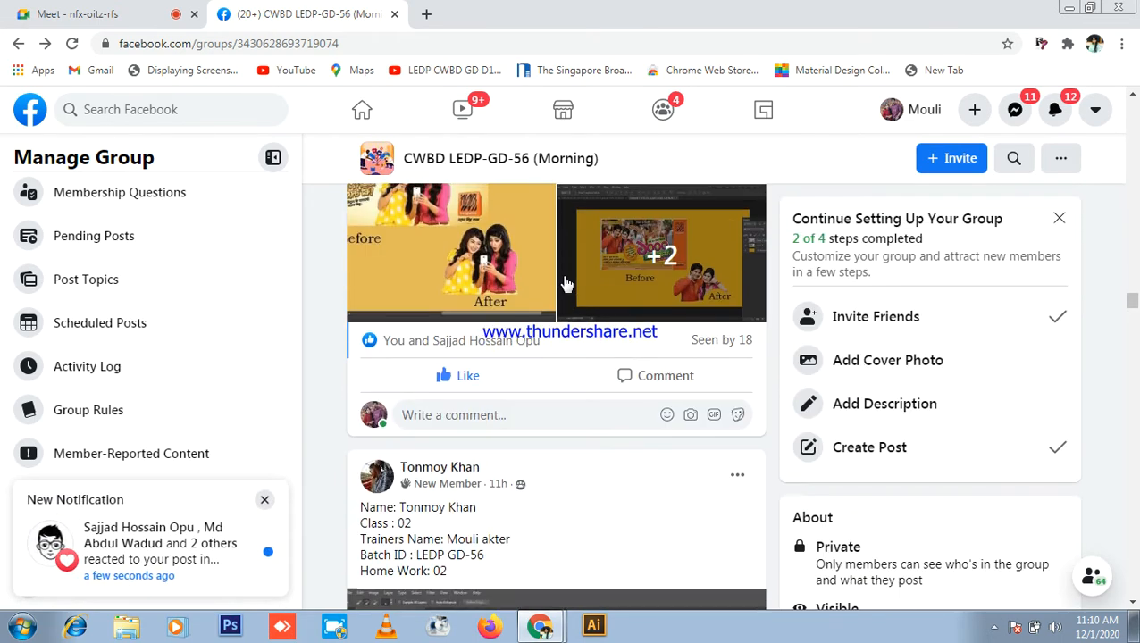
scroll(564, 283, "down", 10)
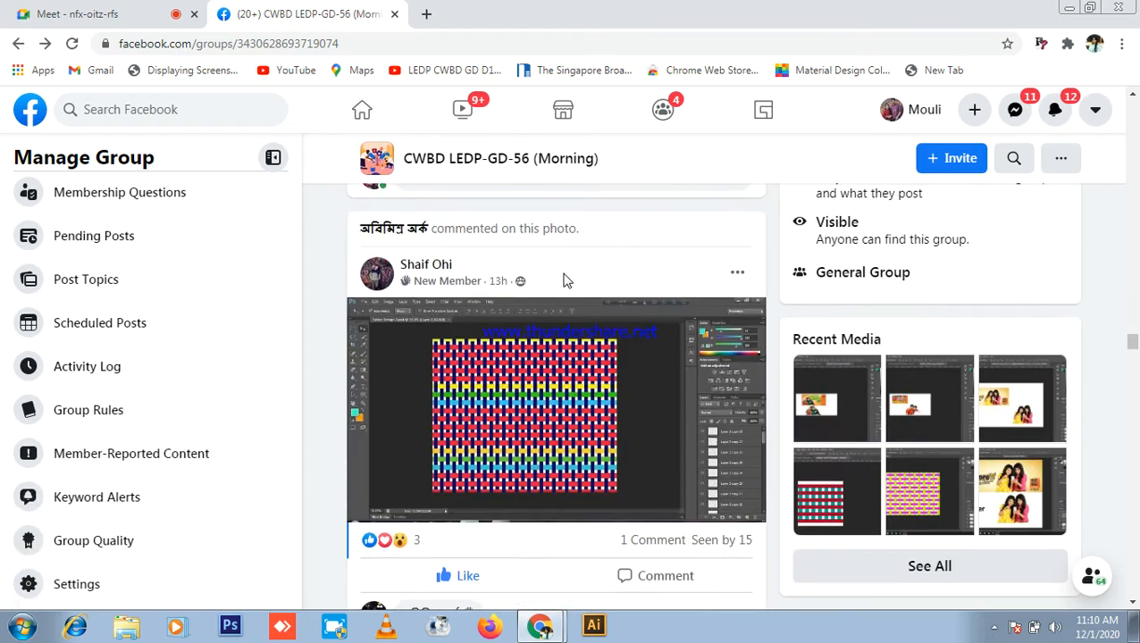
scroll(564, 283, "down", 10)
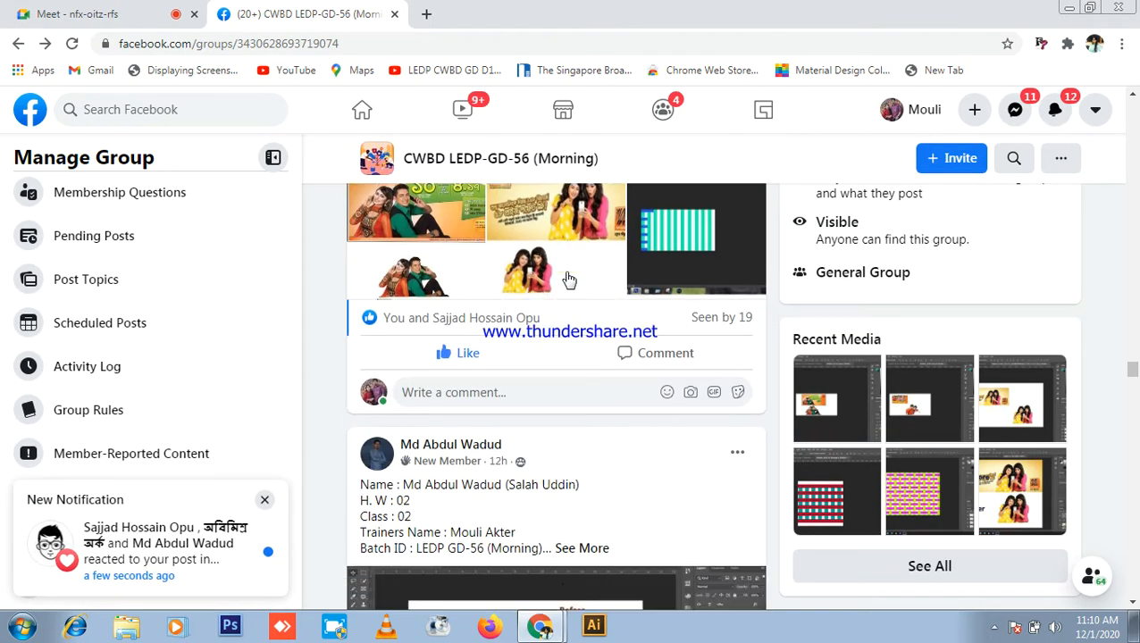
scroll(569, 281, "down", 10)
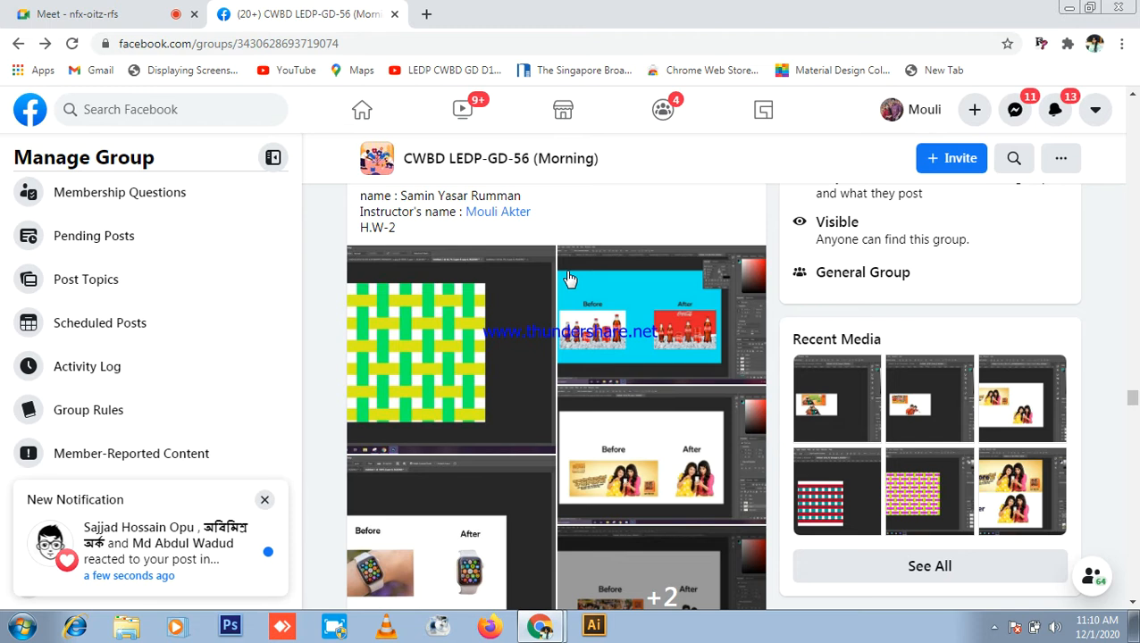
scroll(569, 279, "down", 4)
scroll(563, 280, "down", 11)
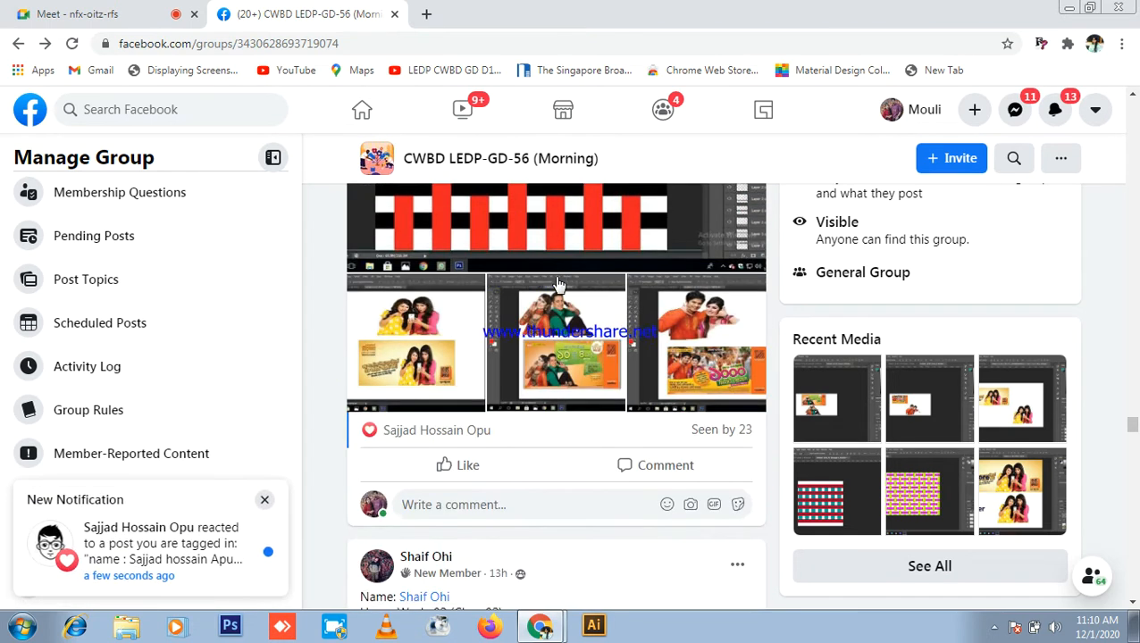
scroll(549, 290, "up", 3)
left_click(491, 298)
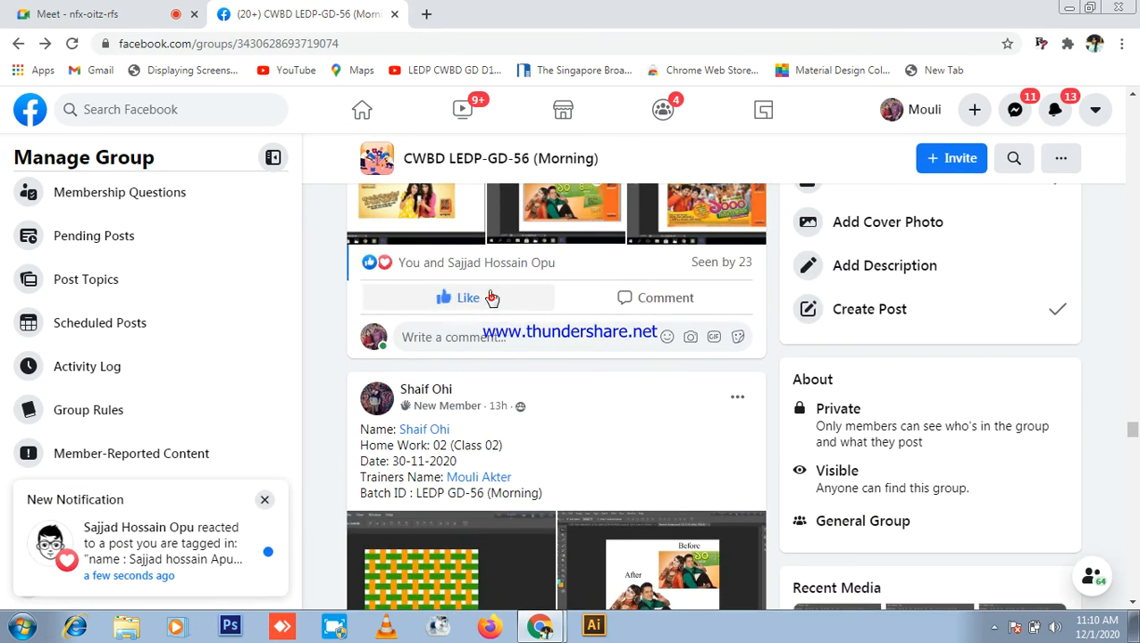
- Check on the meeting, return to the group, and like the post with the green-dressed woman's before/after cut-out
scroll(533, 348, "down", 5)
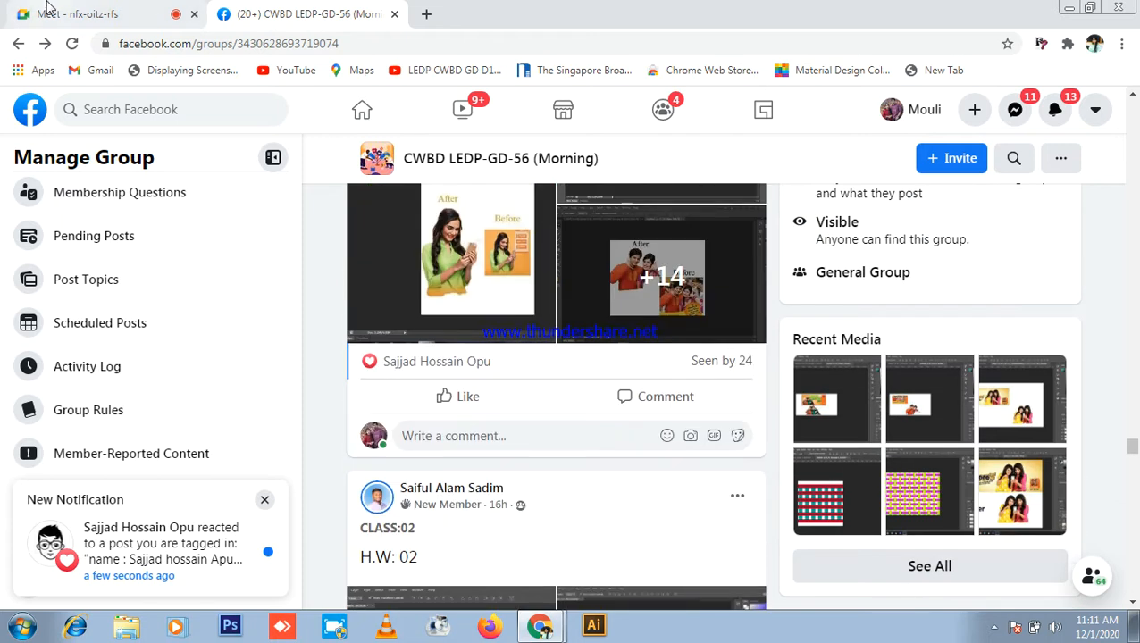
left_click(49, 10)
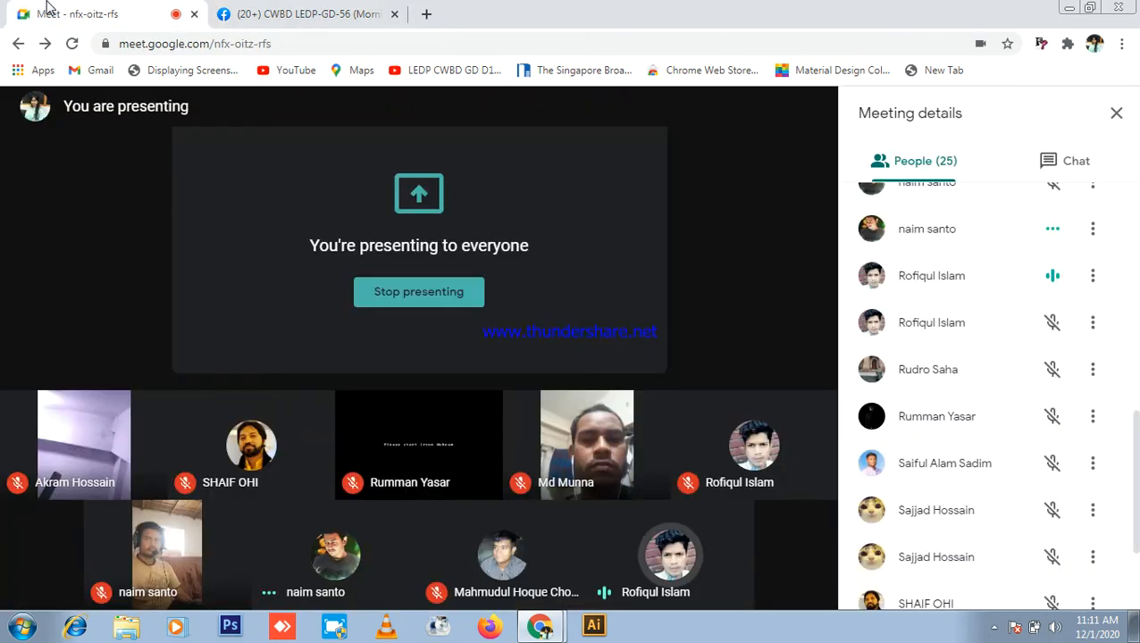
left_click(225, 18)
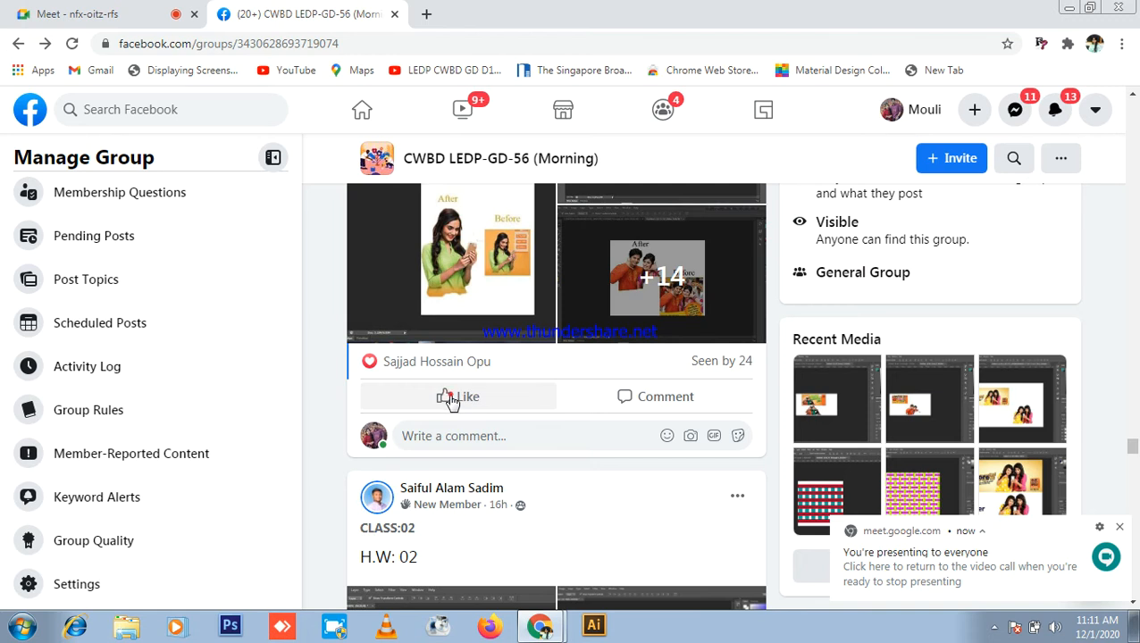
left_click(452, 399)
- Open the photos of the Home Work: 02 (Class 02) post from the green and orange weave to the green-dressed woman's cut-out
scroll(540, 370, "up", 6)
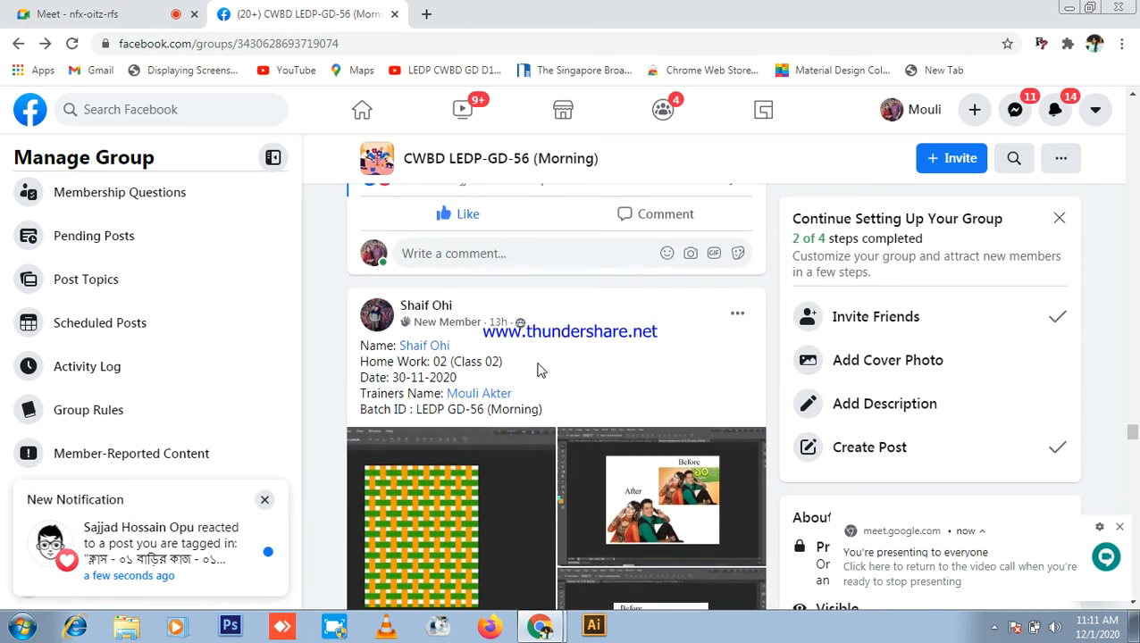
scroll(541, 370, "down", 3)
scroll(555, 371, "up", 4)
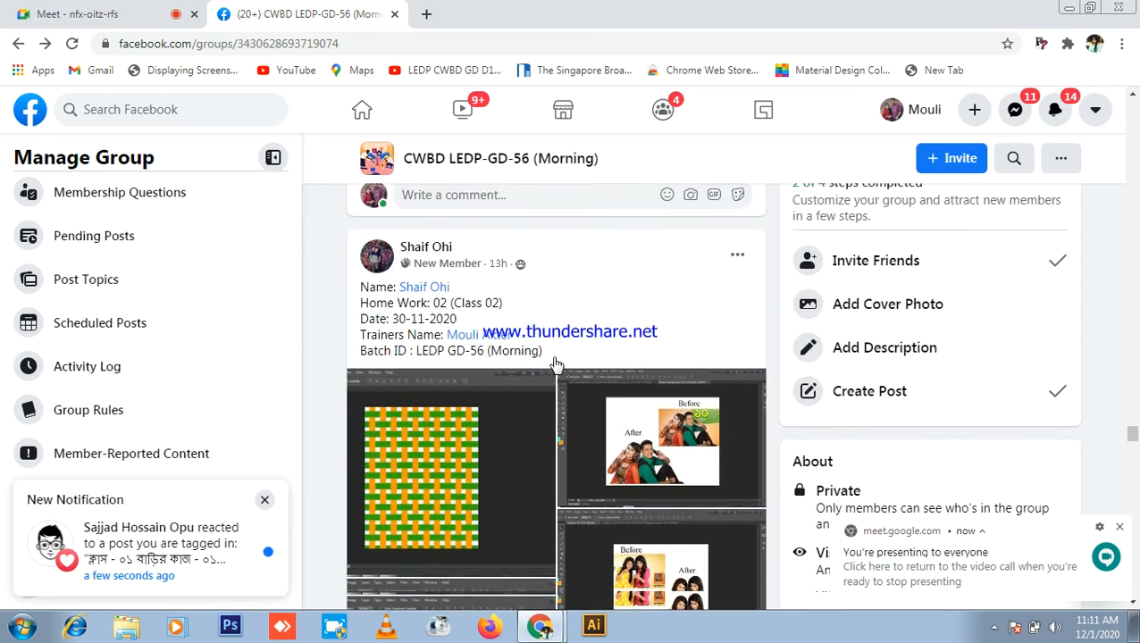
scroll(554, 362, "down", 2)
left_click(491, 402)
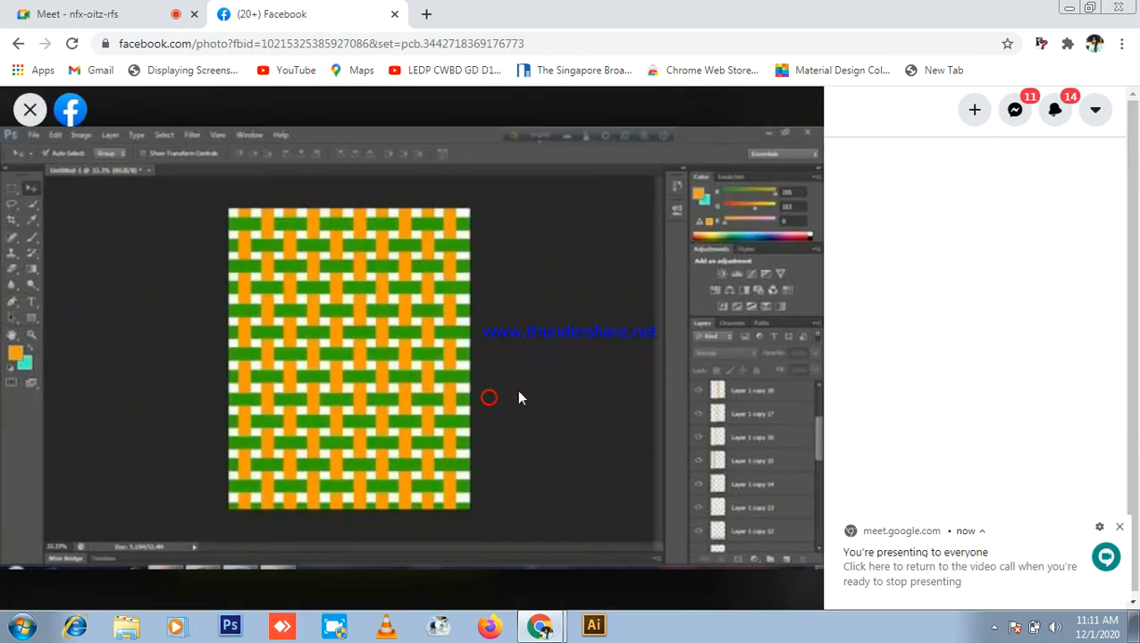
left_click(795, 350)
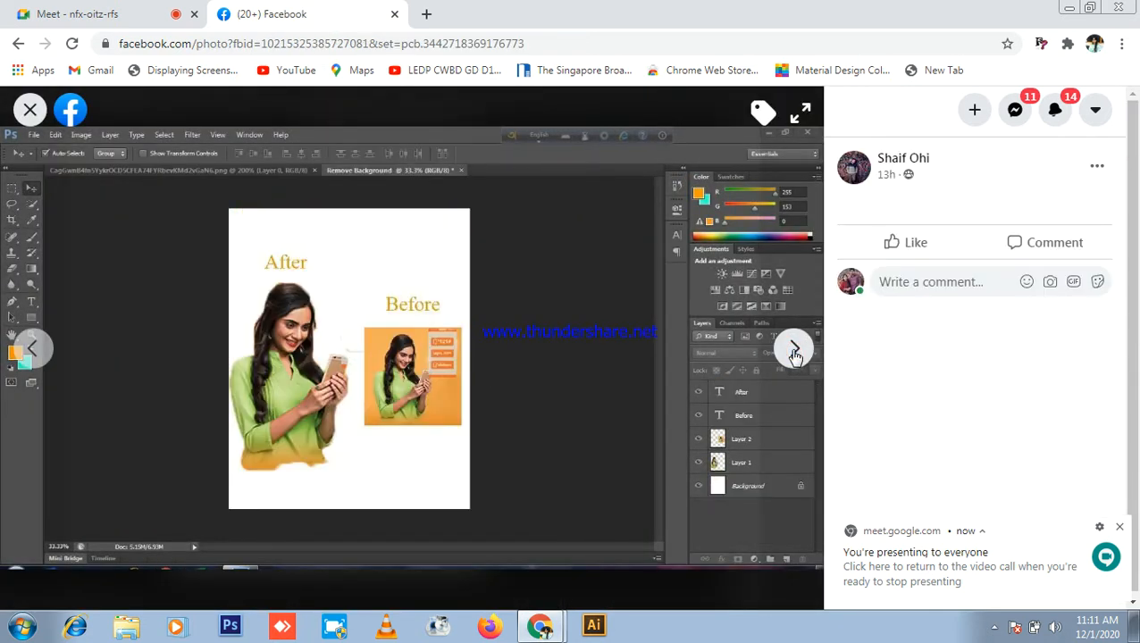
- Check on the meeting participants while discussing the green-dressed woman's cut-out, and return to the photo
left_click(80, 13)
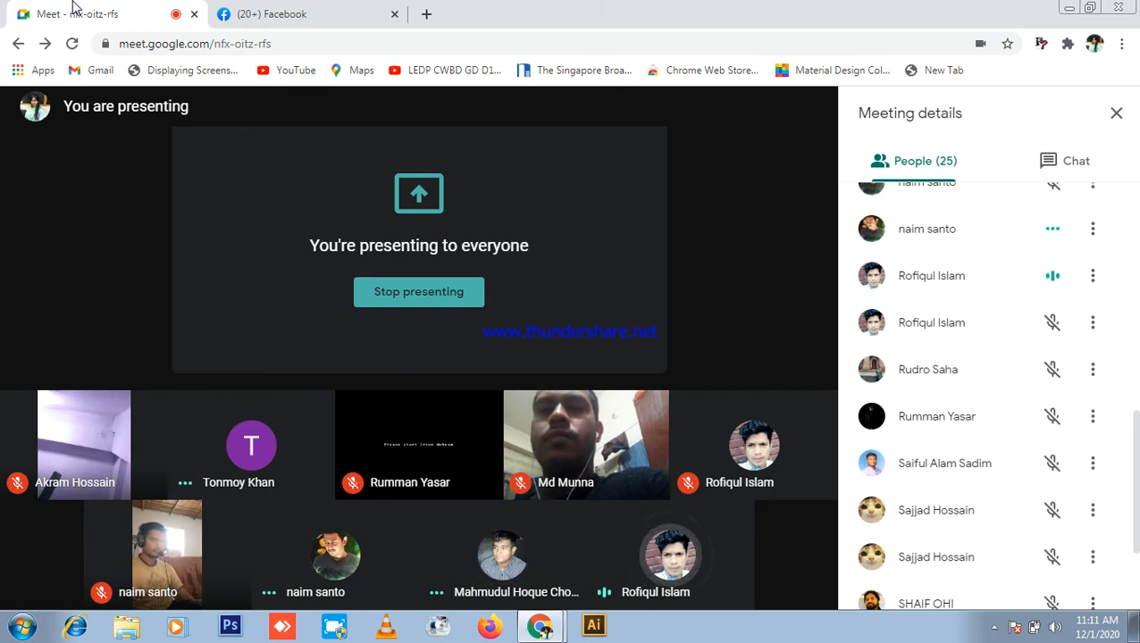
left_click(229, 7)
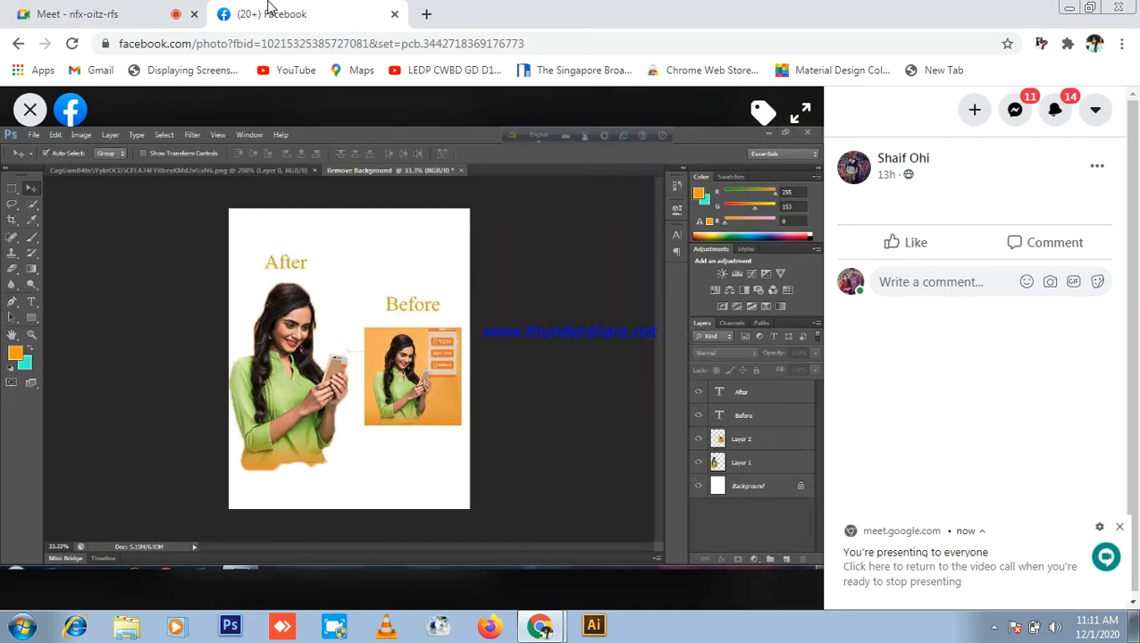
mouse_move(797, 348)
left_click(122, 8)
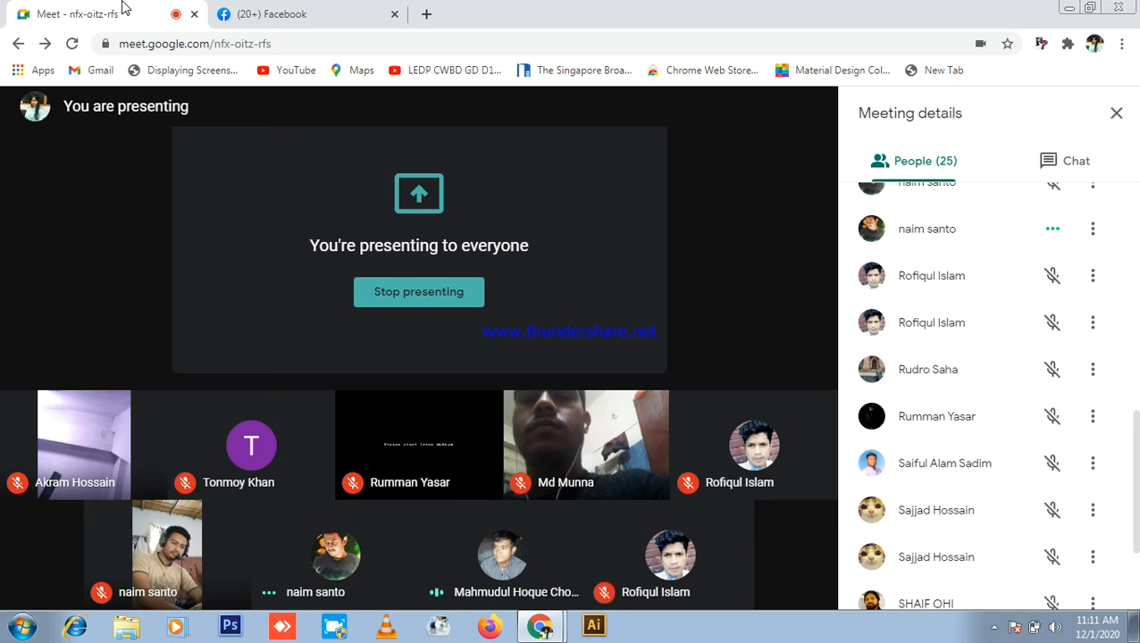
left_click(268, 14)
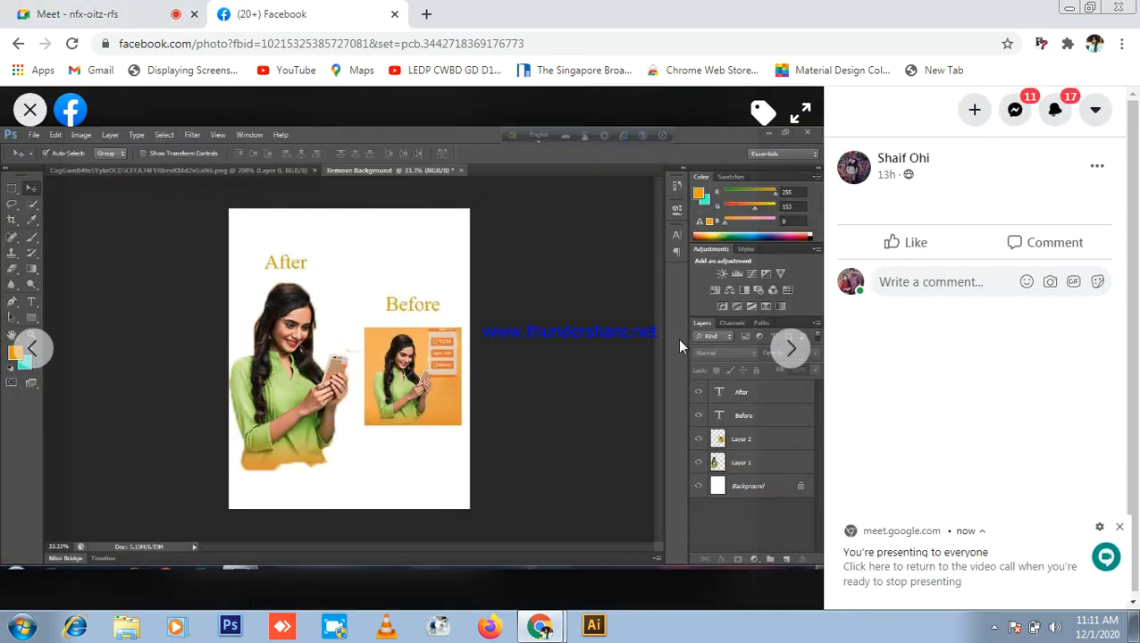
- Browse the post's further before/after photos up to the orange-clad couple's cut-out and close the photo viewer
left_click(795, 350)
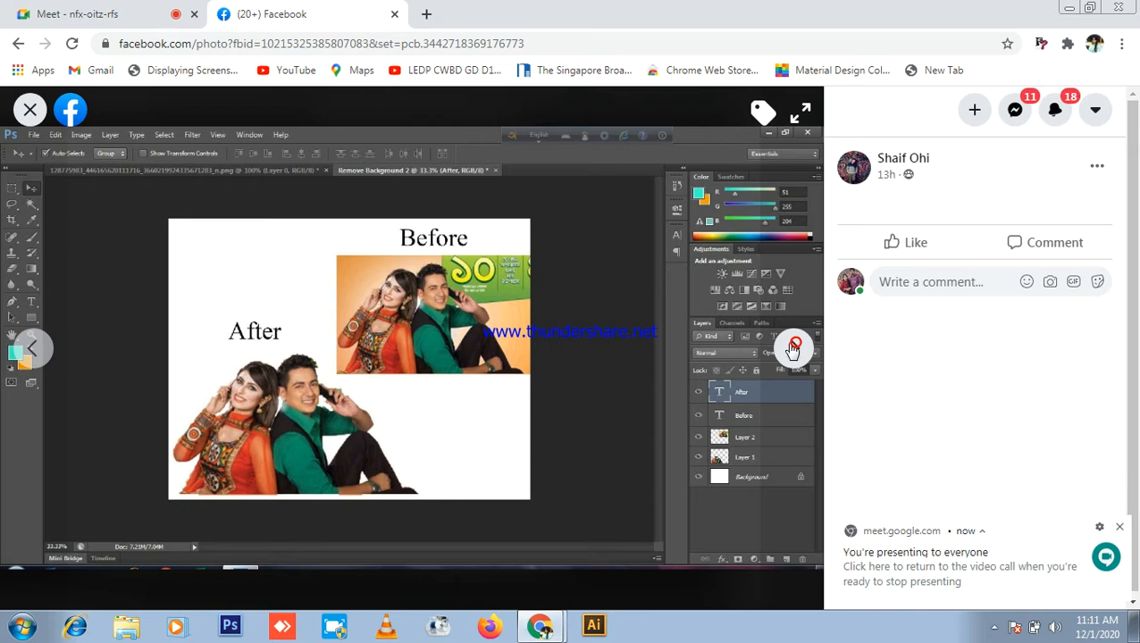
left_click(795, 350)
left_click(795, 352)
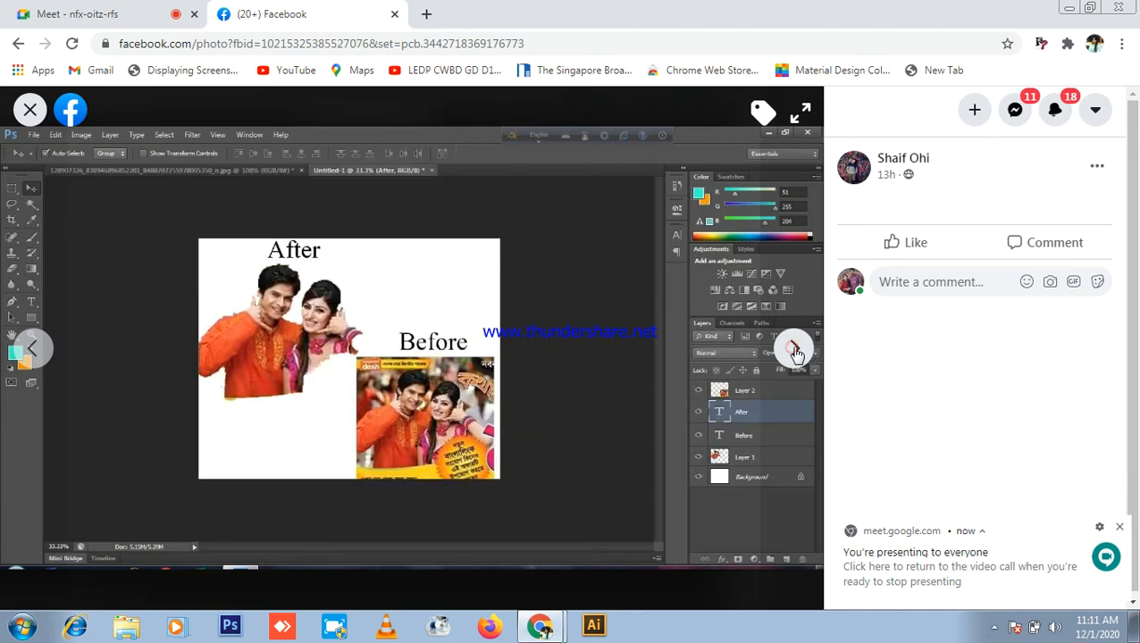
left_click(29, 112)
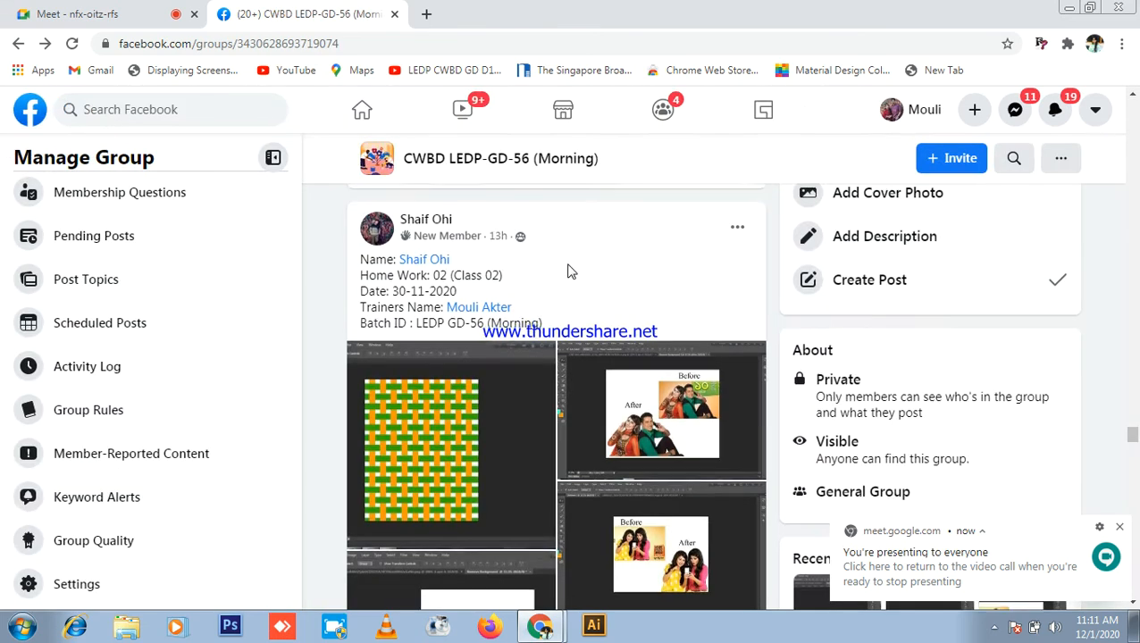
- Browse the homework posts and like the H.W: 02 post with the orange weave and the red and green weave
scroll(570, 270, "down", 5)
scroll(560, 369, "down", 4)
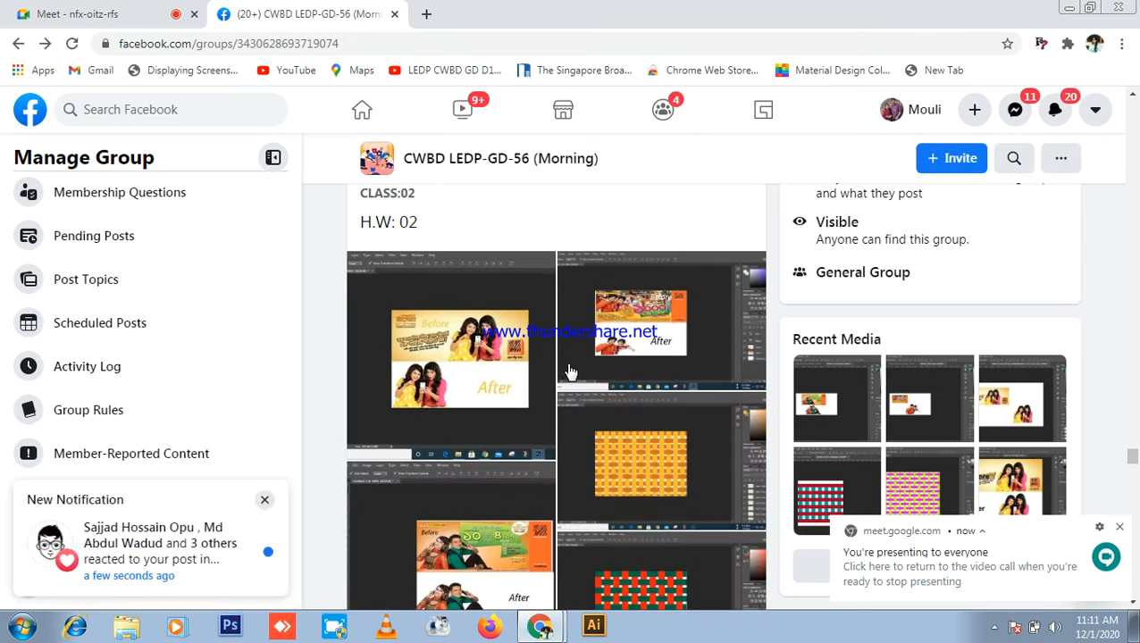
scroll(569, 370, "up", 1)
scroll(570, 371, "down", 5)
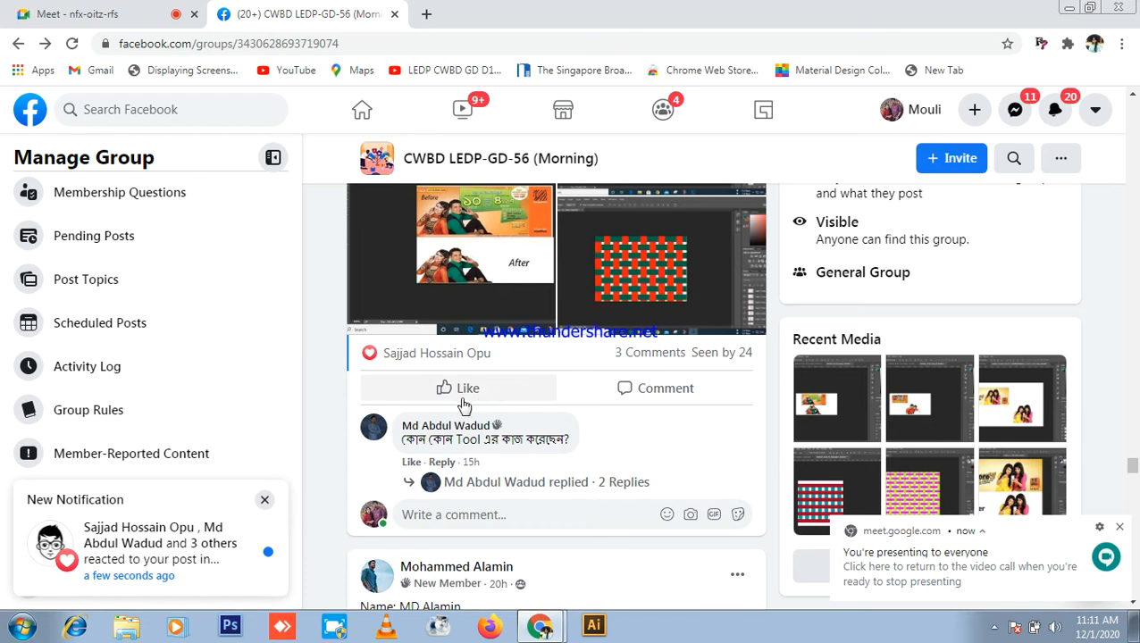
scroll(606, 393, "up", 10)
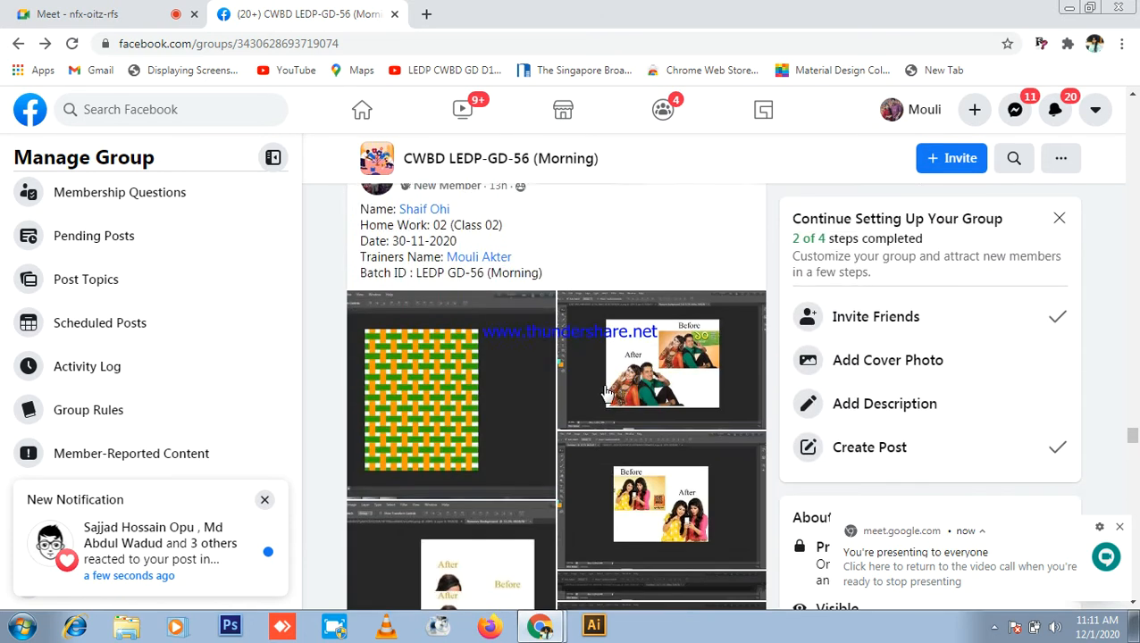
scroll(598, 379, "down", 5)
- Check on the meeting between posts and like the homework post with the red and blue weave
left_click(40, 13)
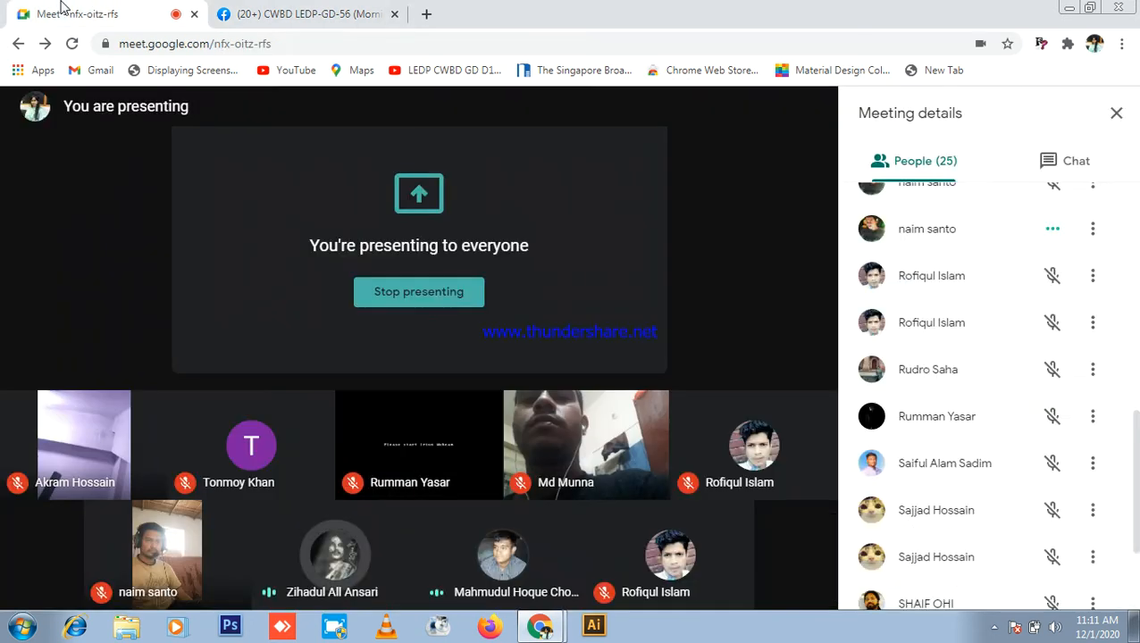
left_click(313, 12)
scroll(587, 332, "down", 5)
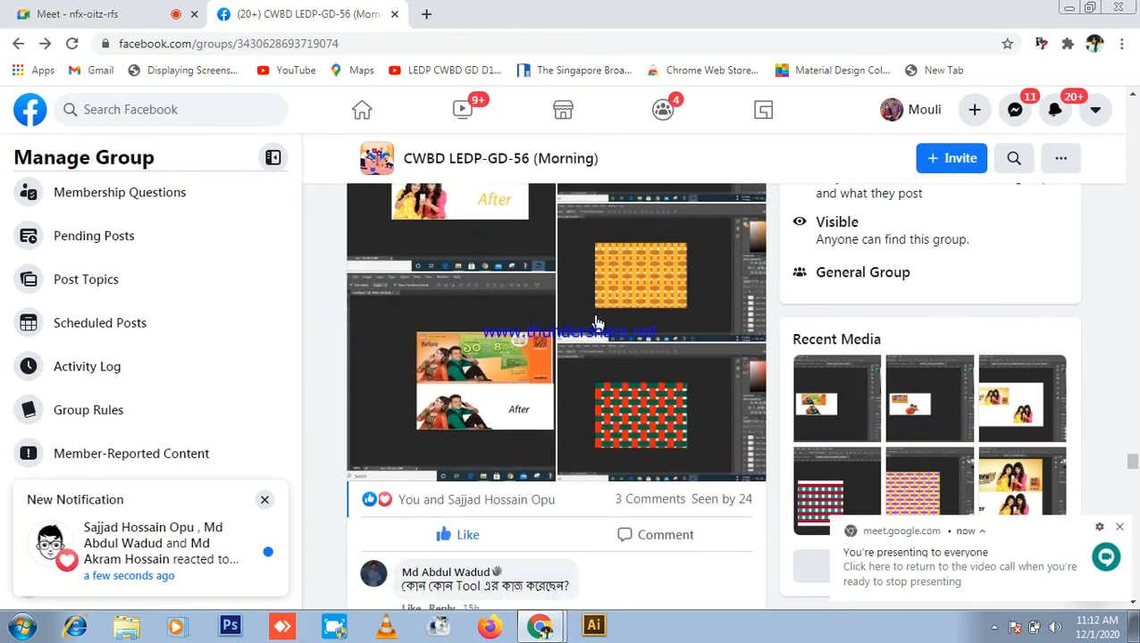
scroll(587, 333, "down", 4)
scroll(590, 338, "down", 6)
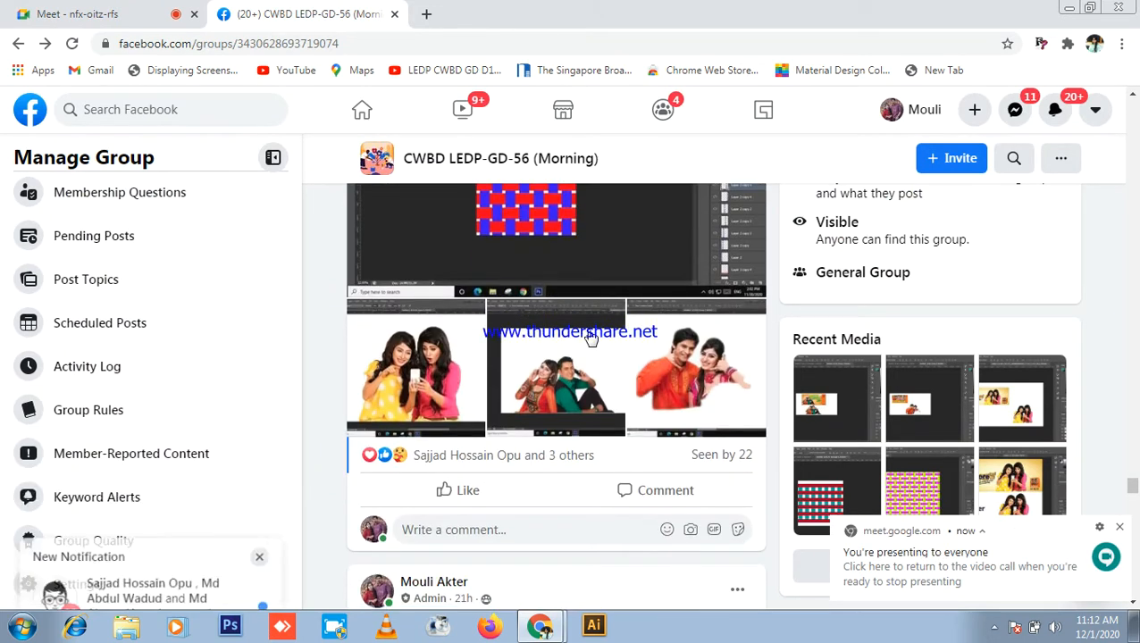
scroll(590, 338, "up", 5)
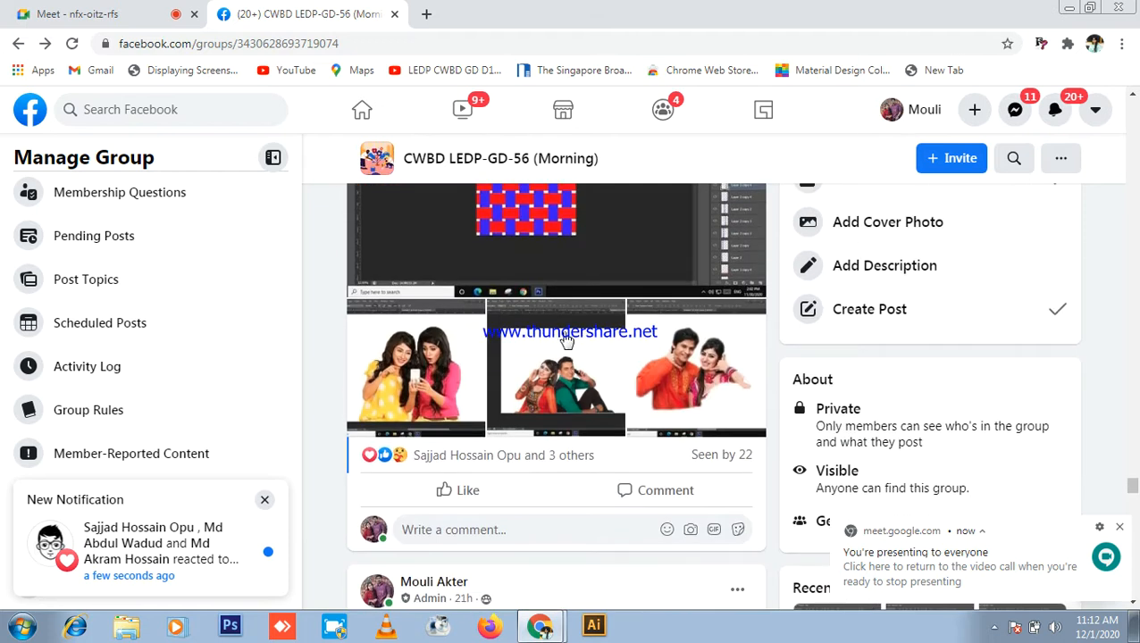
left_click(11, 7)
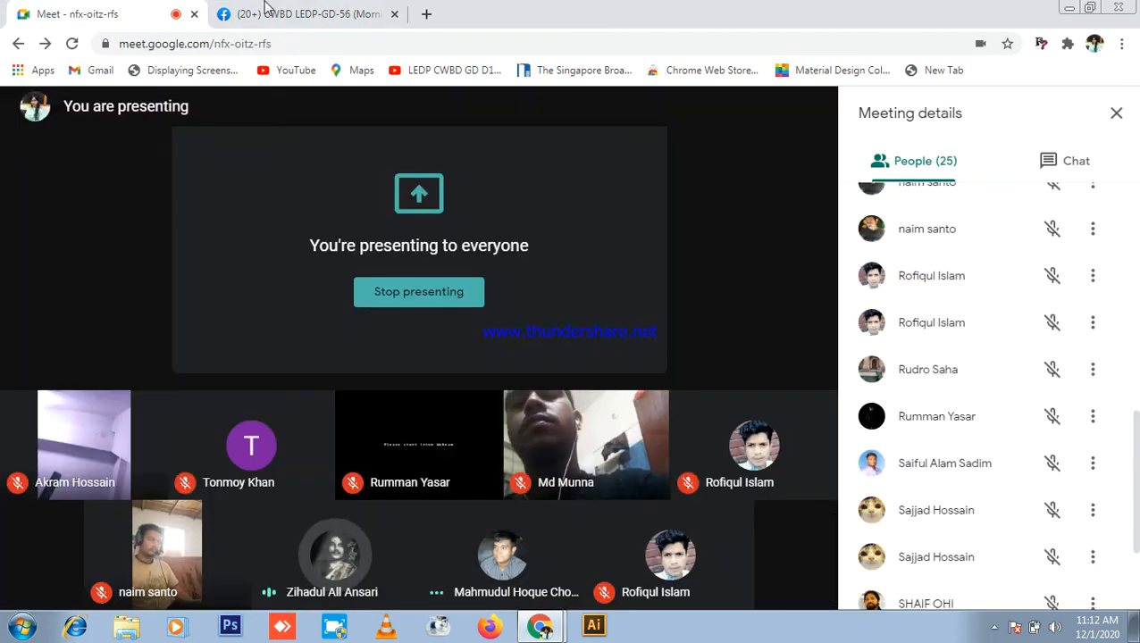
left_click(294, 14)
scroll(483, 409, "down", 2)
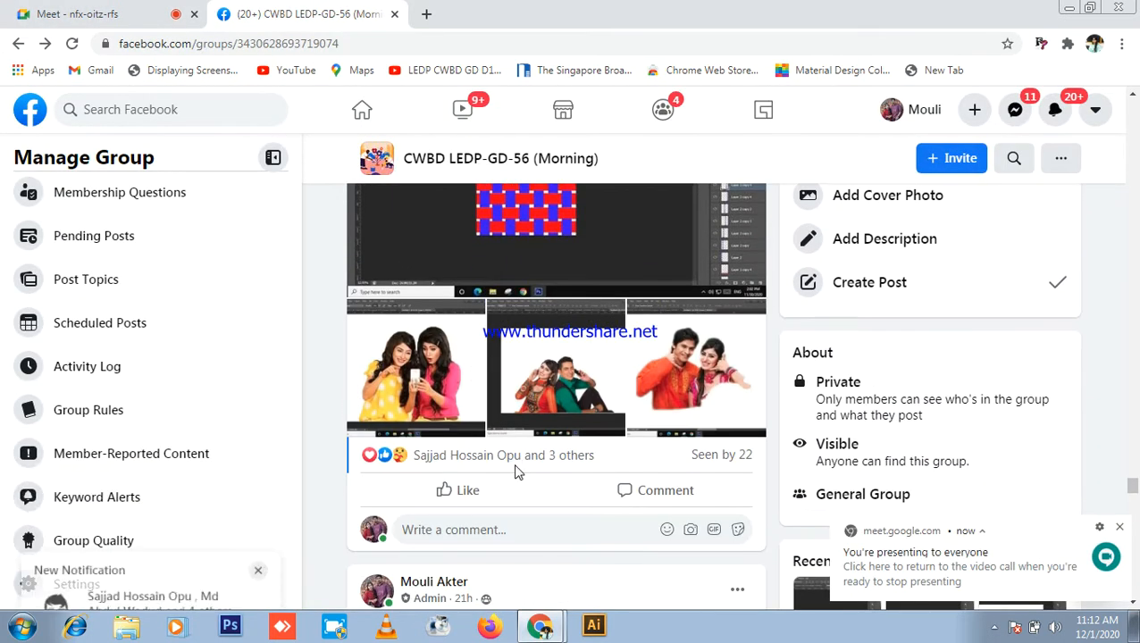
left_click(473, 500)
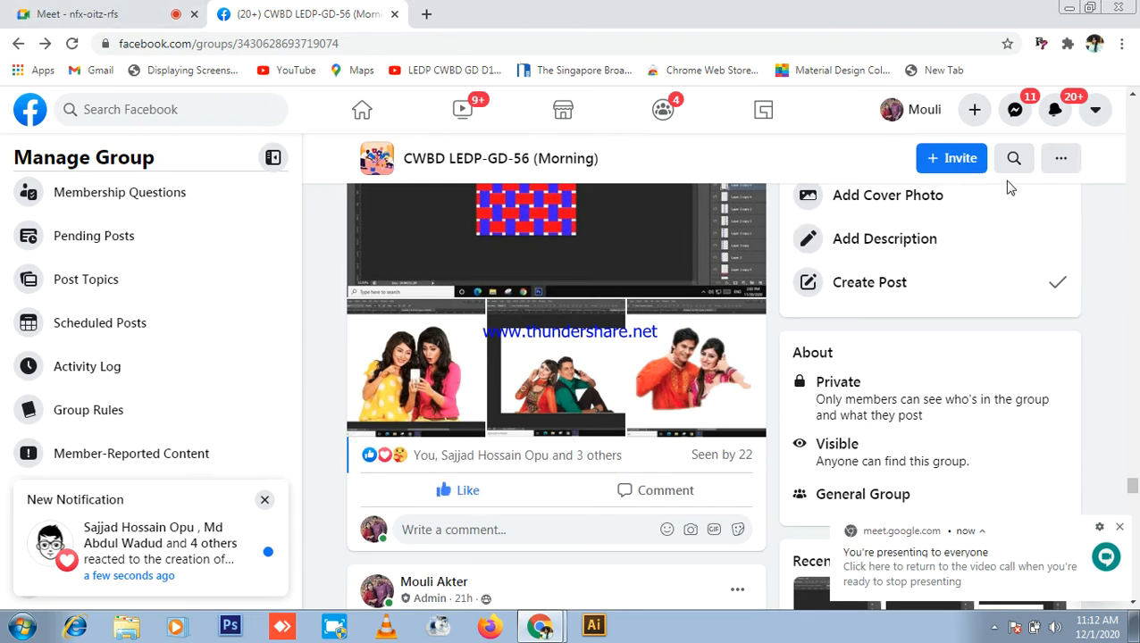
- Look through the Facebook notifications, return to the meeting, and close the Facebook group page
left_click(1067, 112)
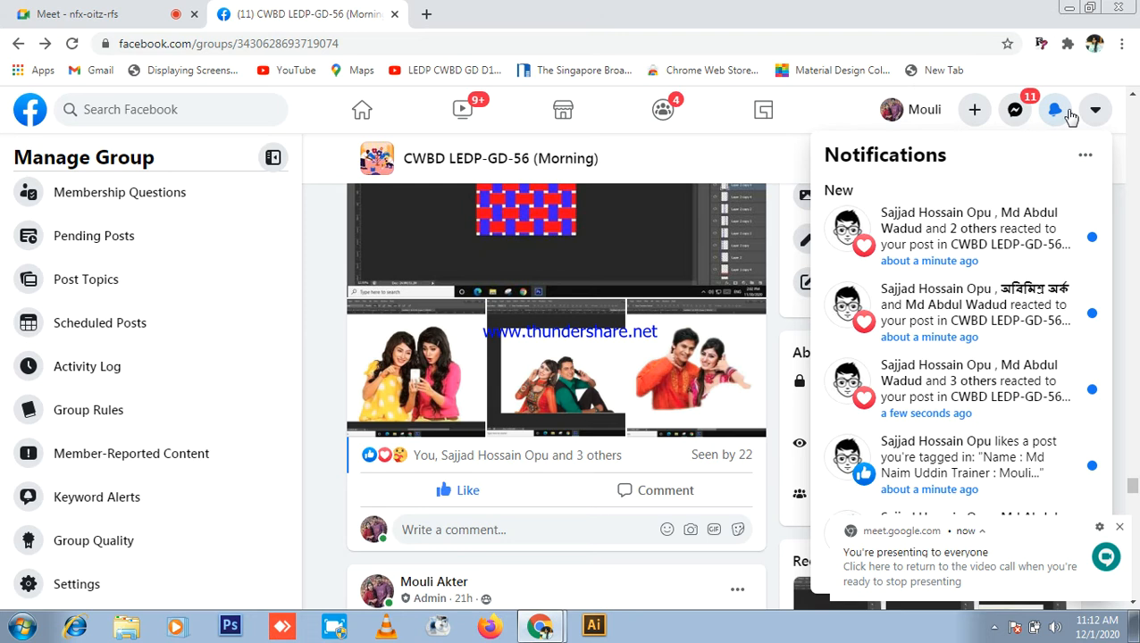
scroll(1045, 307, "down", 6)
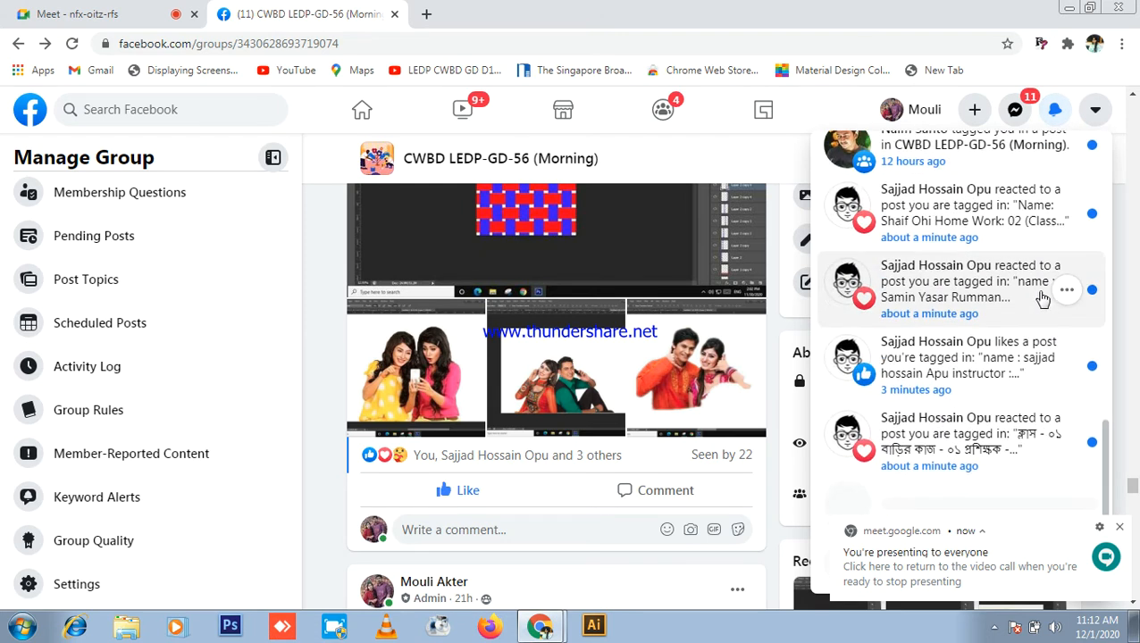
left_click(1041, 106)
left_click(114, 11)
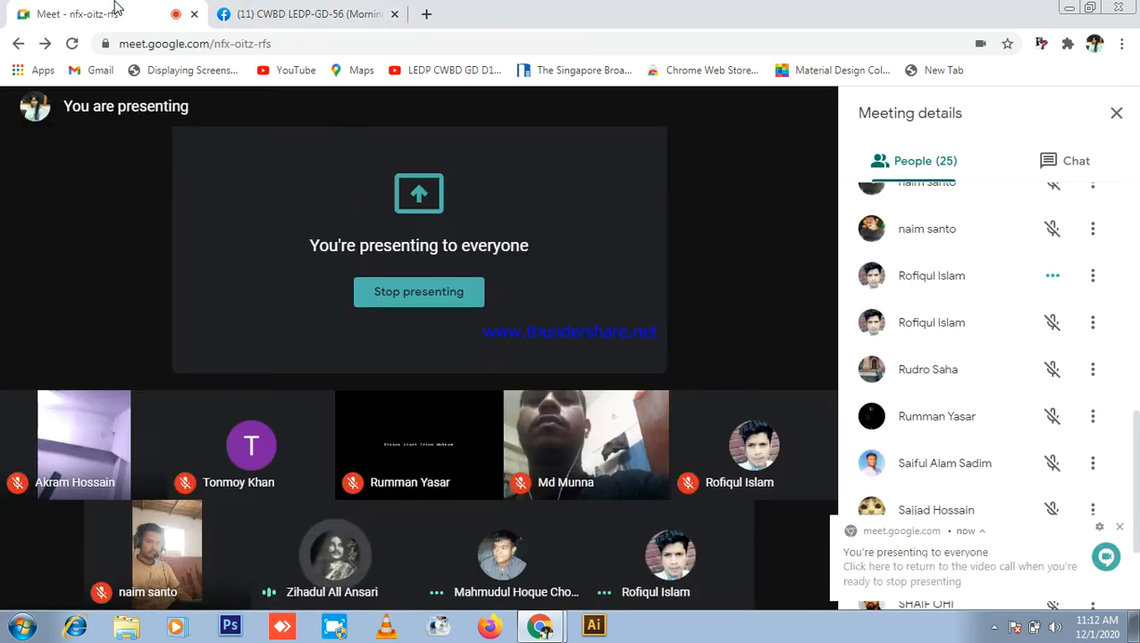
left_click(394, 15)
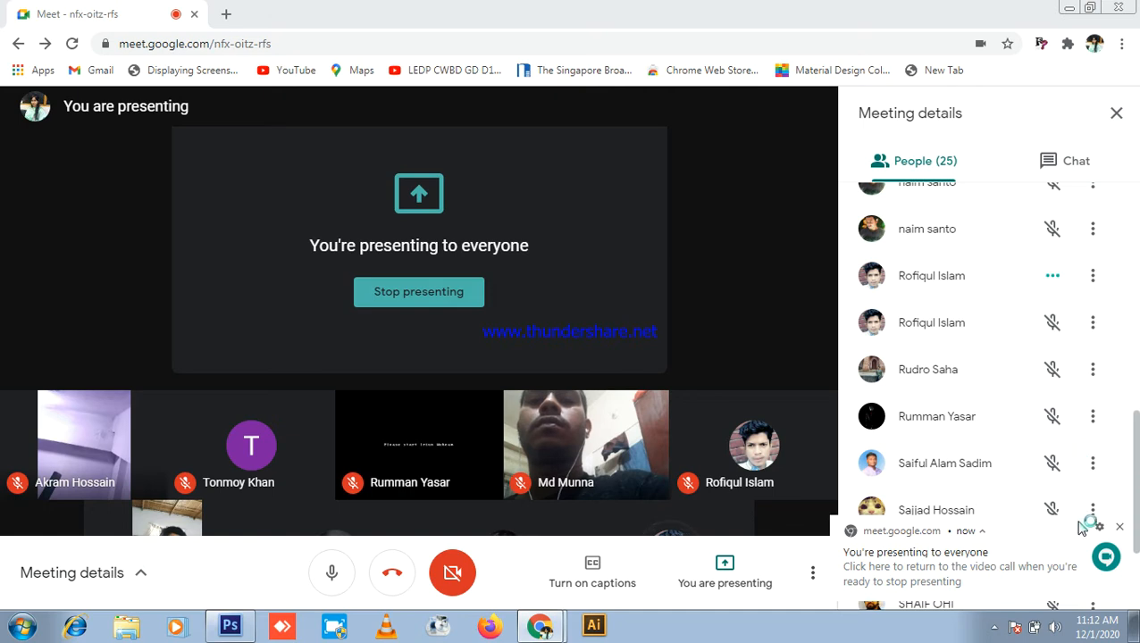
- Dismiss the presenting notification, glance at the meeting chat, and look through the participant list
left_click(1120, 527)
left_click(1063, 163)
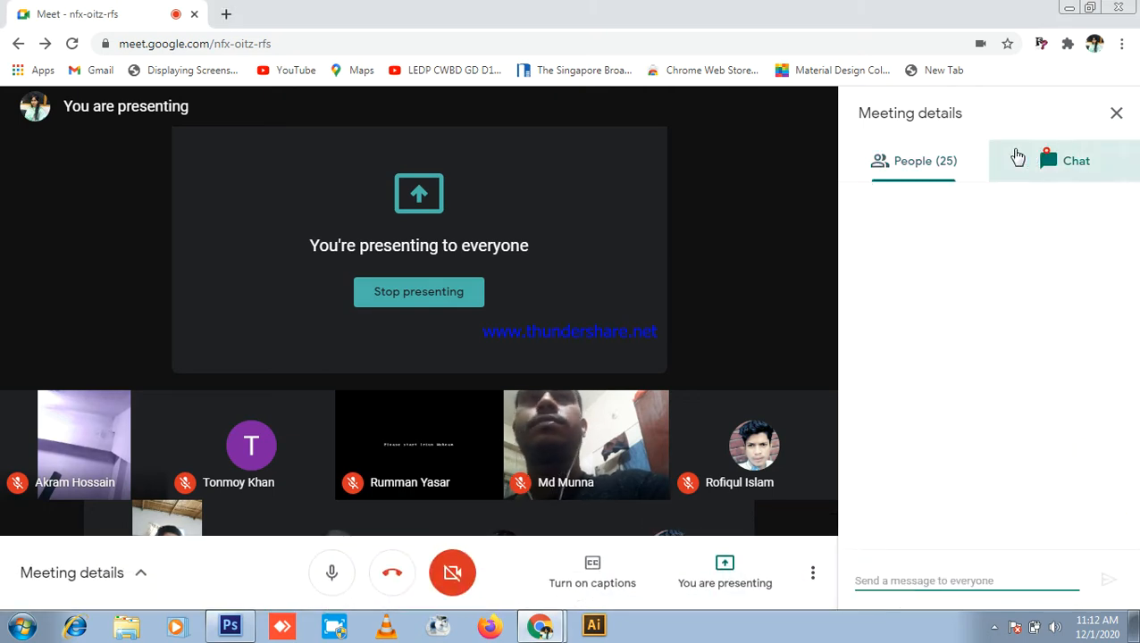
left_click(929, 159)
scroll(1018, 375, "up", 5)
scroll(1036, 390, "up", 3)
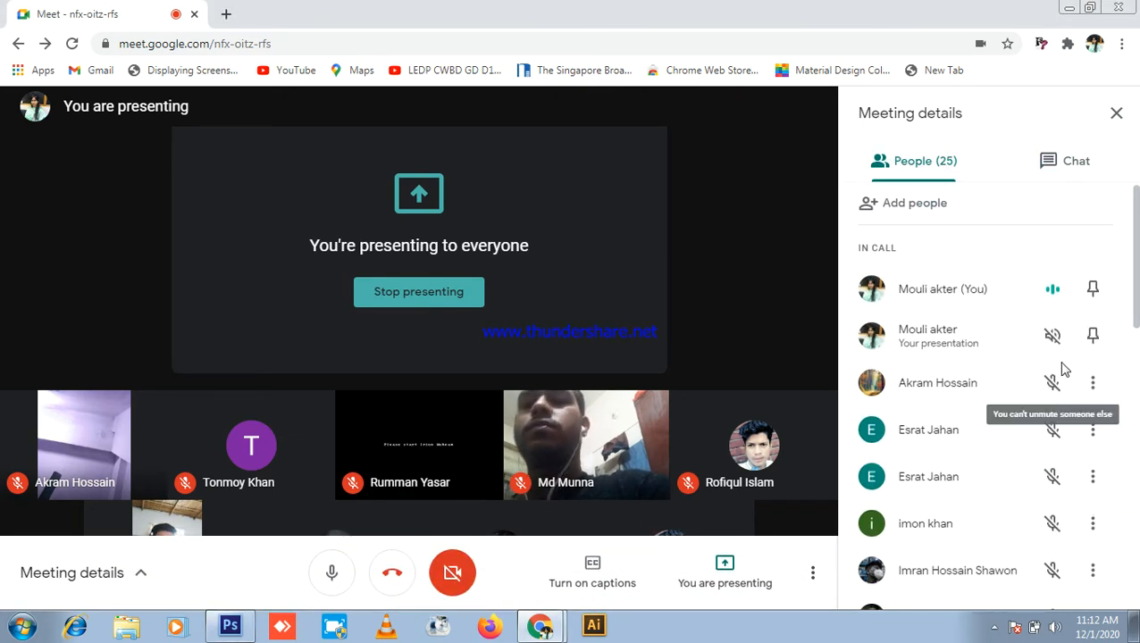
scroll(1037, 430, "down", 7)
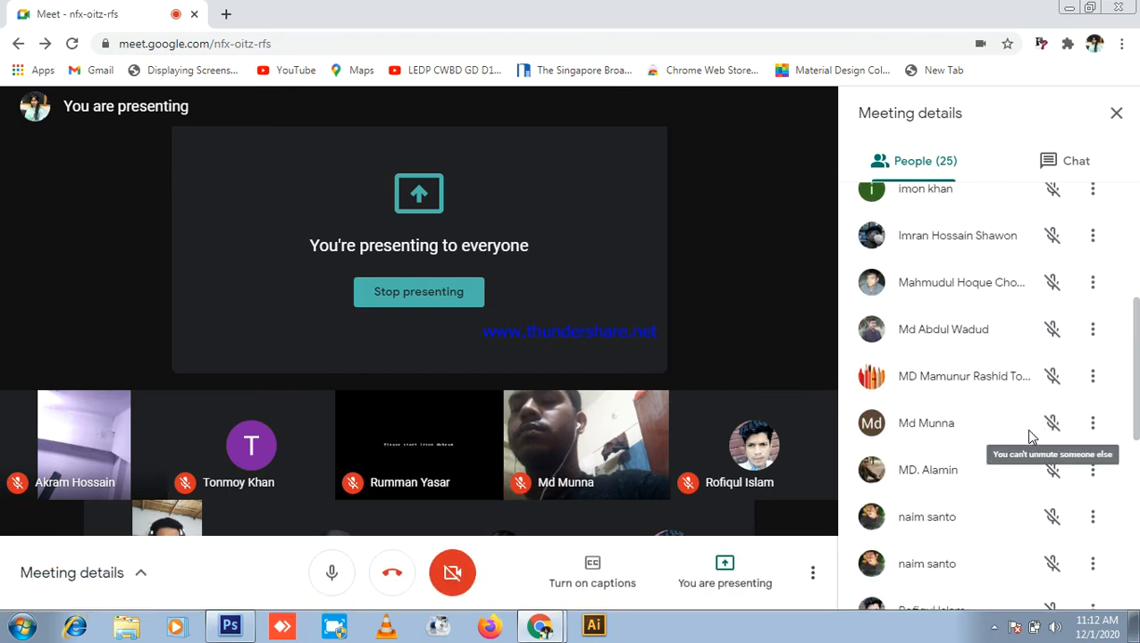
- Switch to Photoshop, activate the Move tool, and check on the remaining meeting participants
key("alt+Tab")
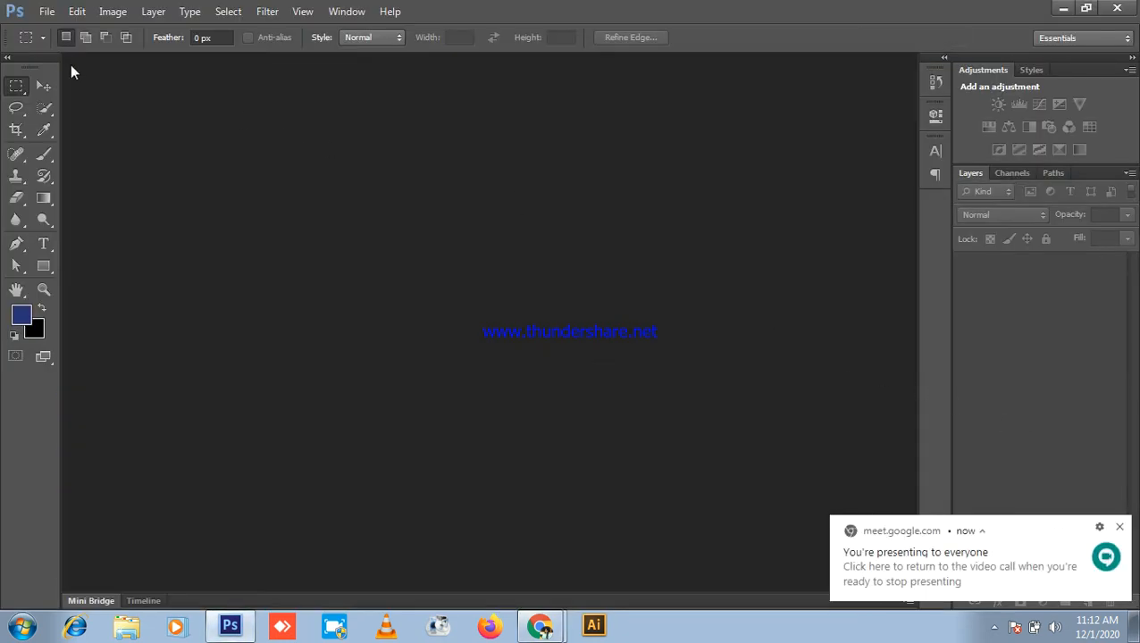
left_click(41, 88)
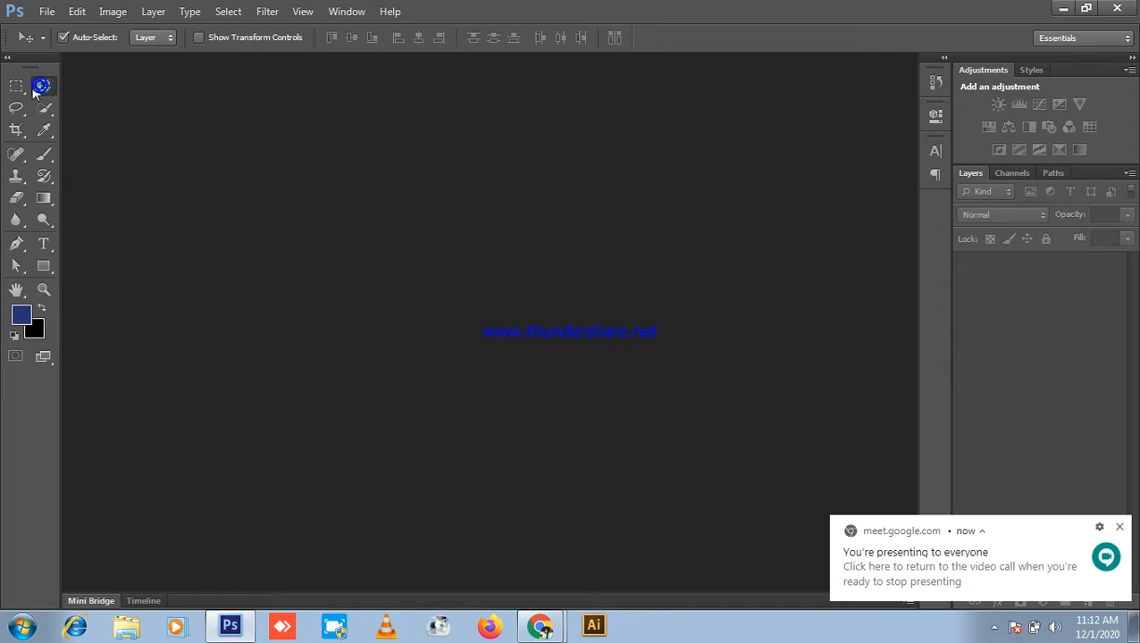
left_click(1066, 9)
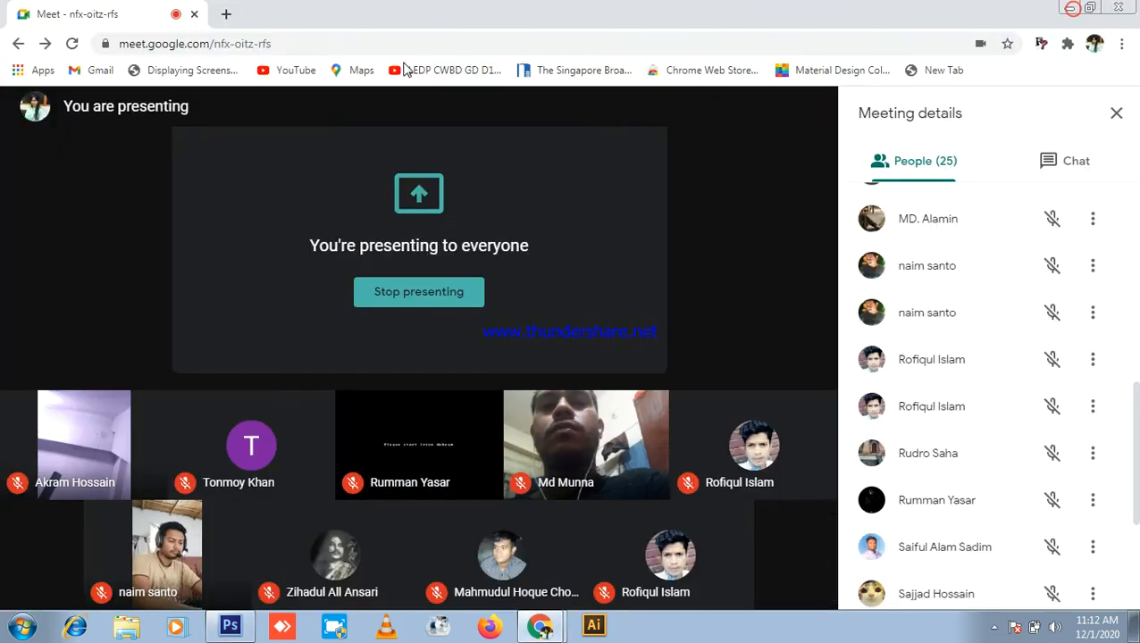
scroll(1007, 301, "down", 3)
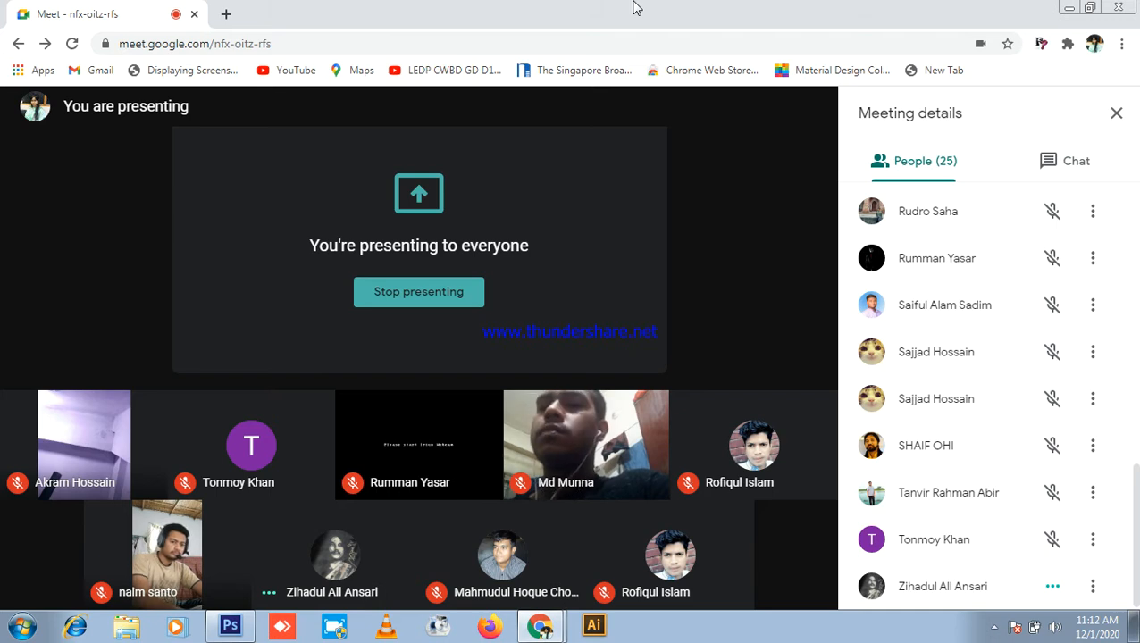
left_click(232, 630)
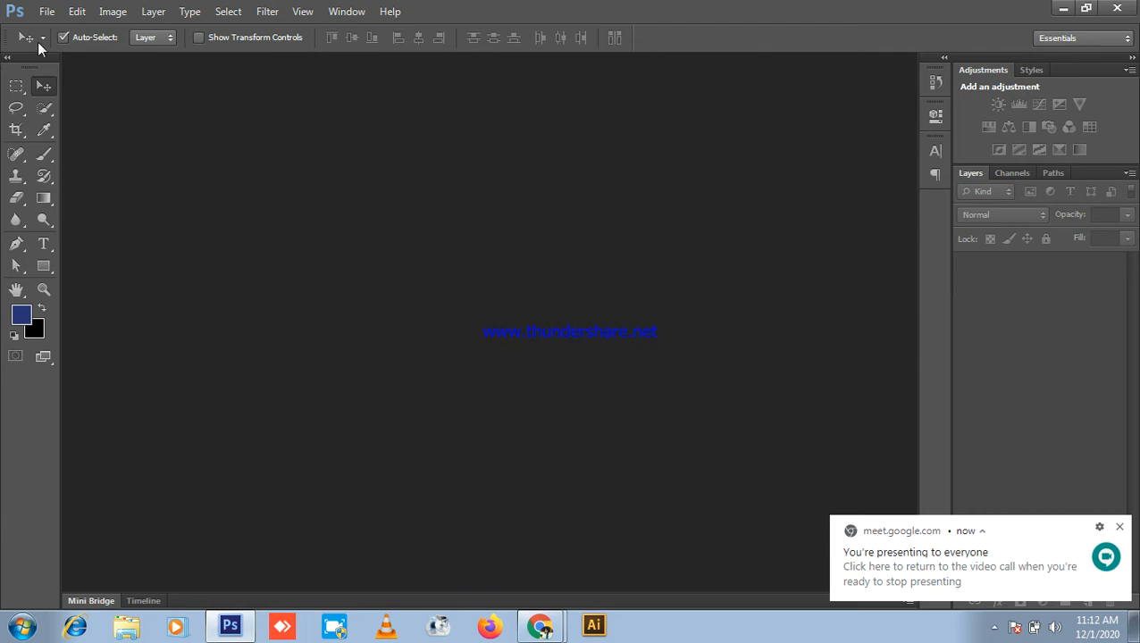
left_click(1060, 8)
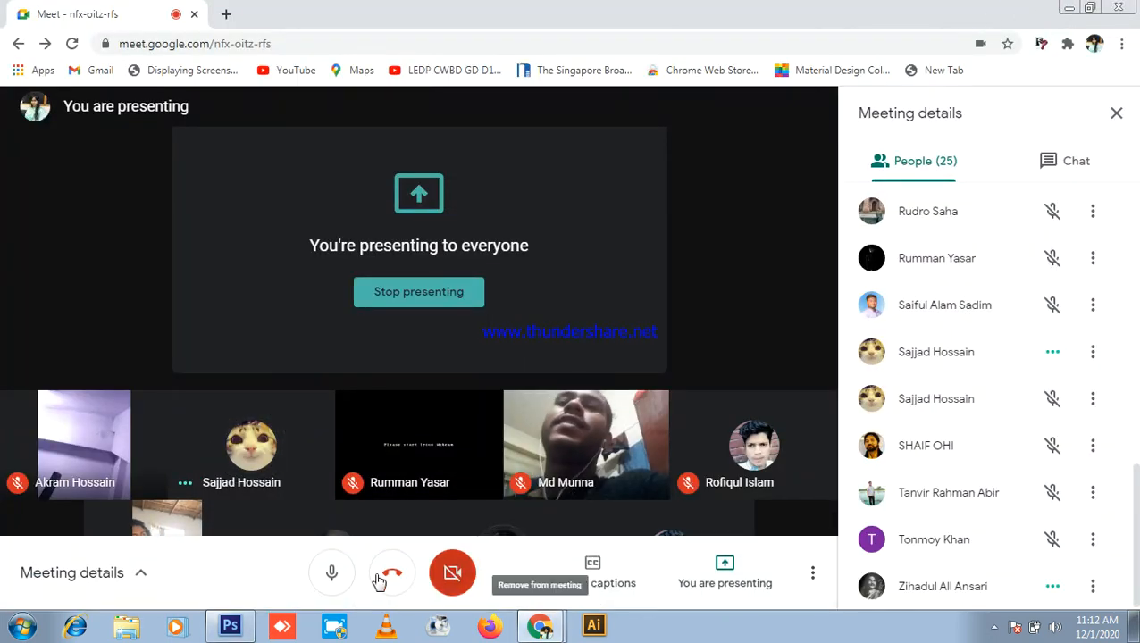
- Create a white 15 x 10 inch RGB document at 300 pixels/inch in Photoshop and return to the meeting
left_click(248, 631)
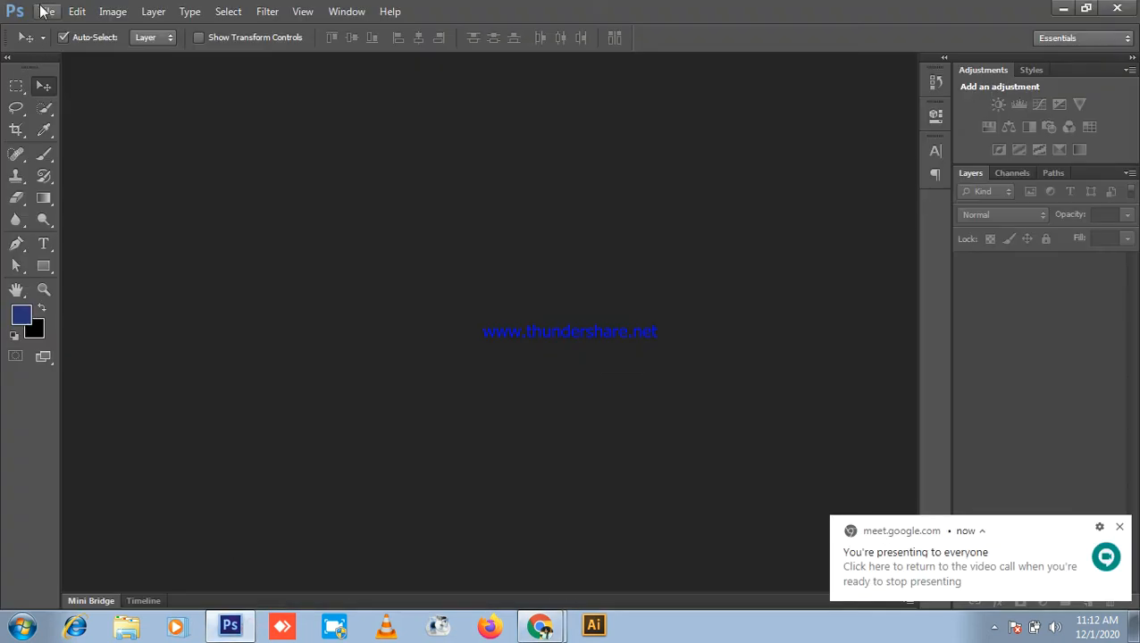
left_click(44, 10)
left_click(85, 33)
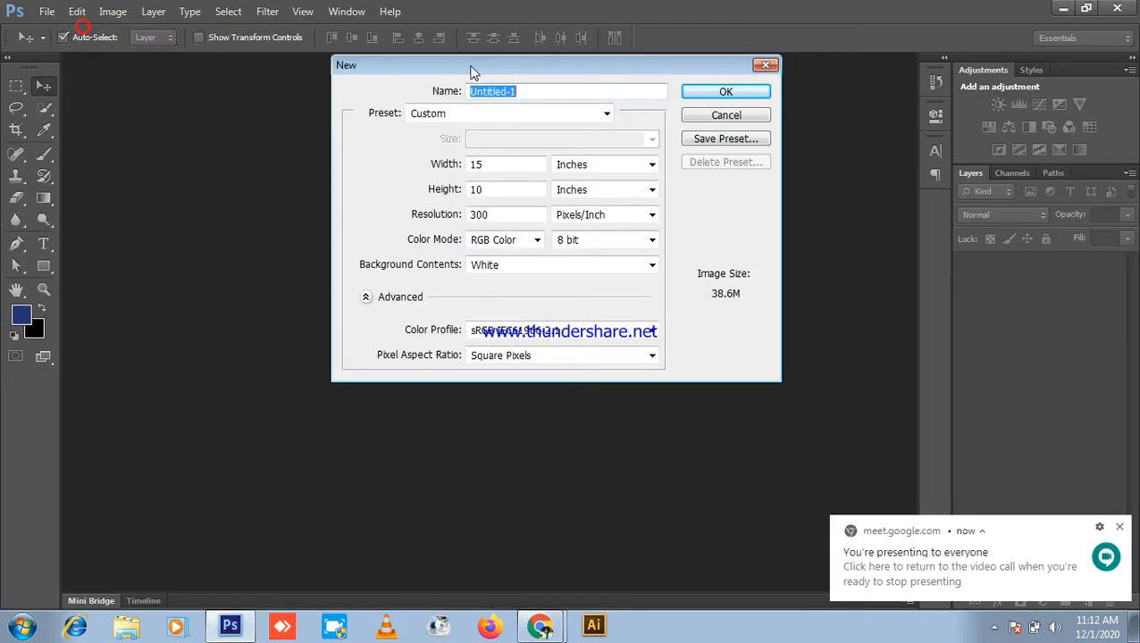
left_click(728, 93)
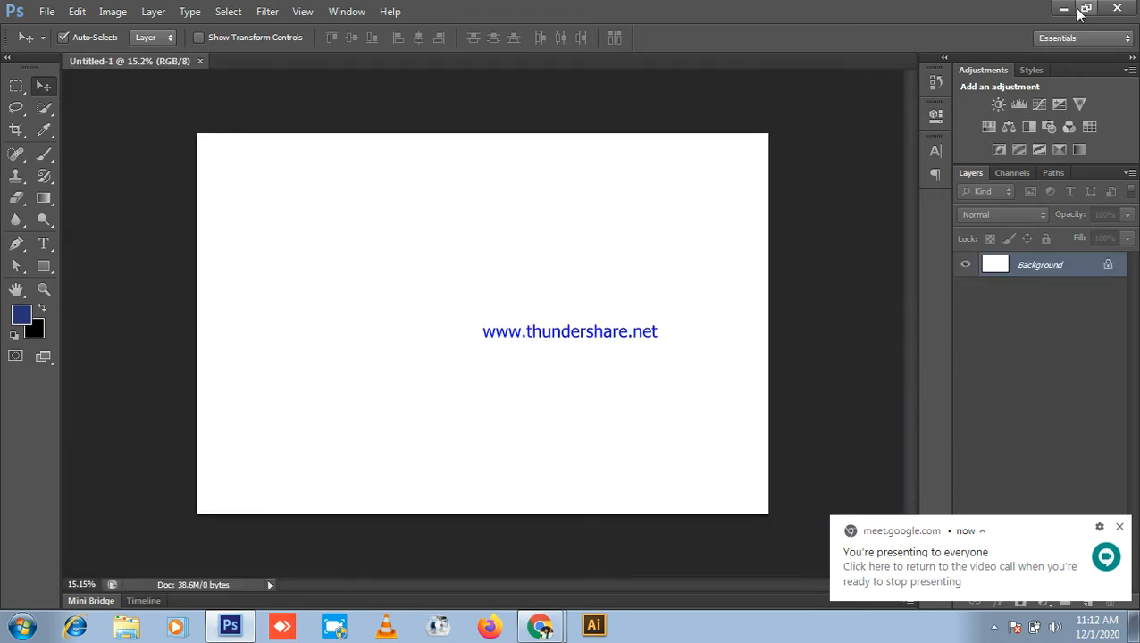
left_click(1063, 9)
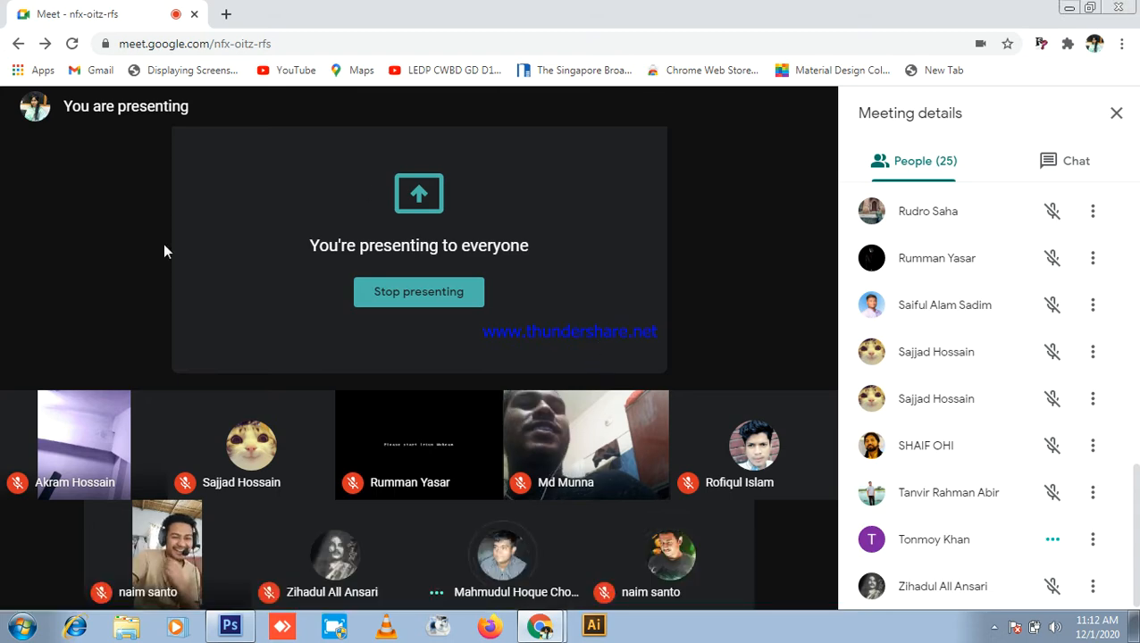
- Show the desktop and refresh it, then glance at the blank Photoshop document and minimize it
key("super+d")
right_click(573, 277)
left_click(627, 319)
right_click(537, 295)
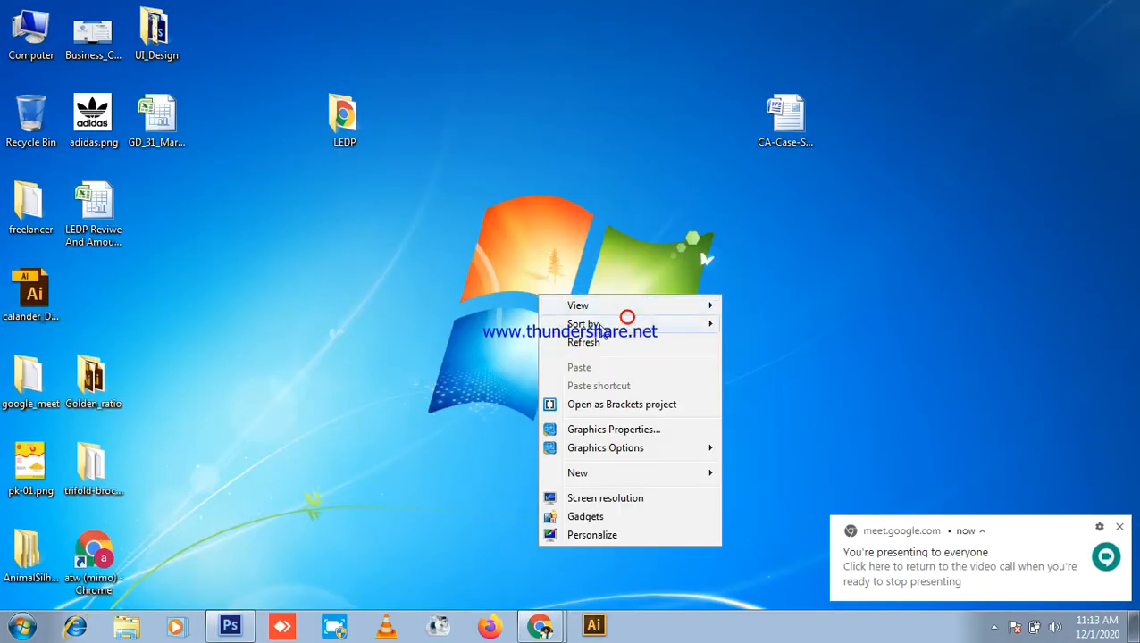
left_click(595, 343)
left_click(232, 627)
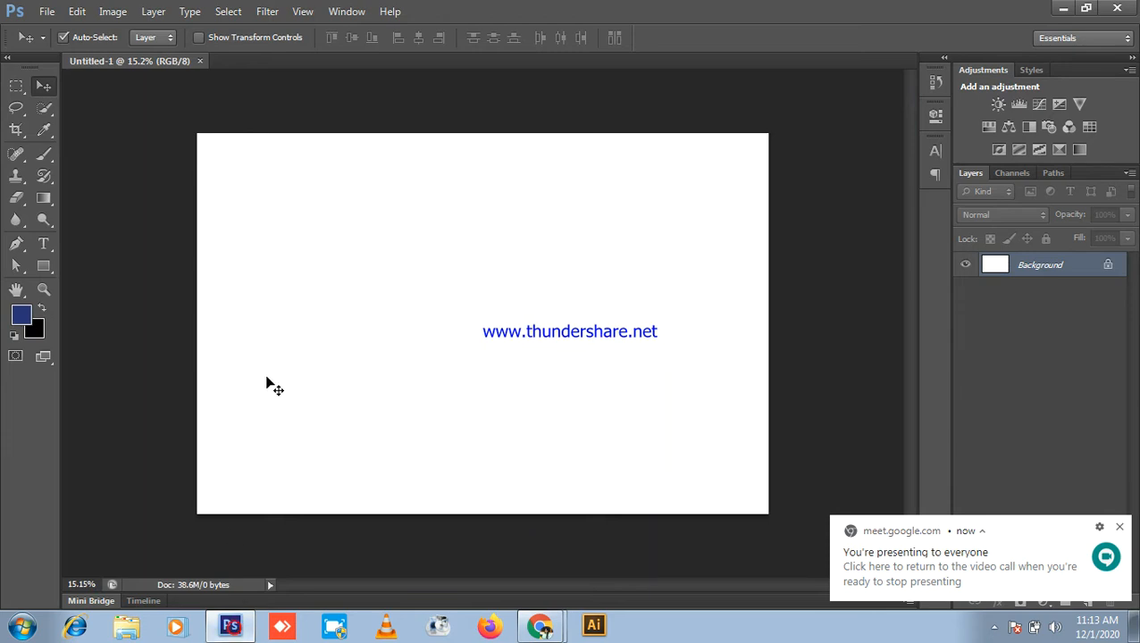
left_click(1060, 9)
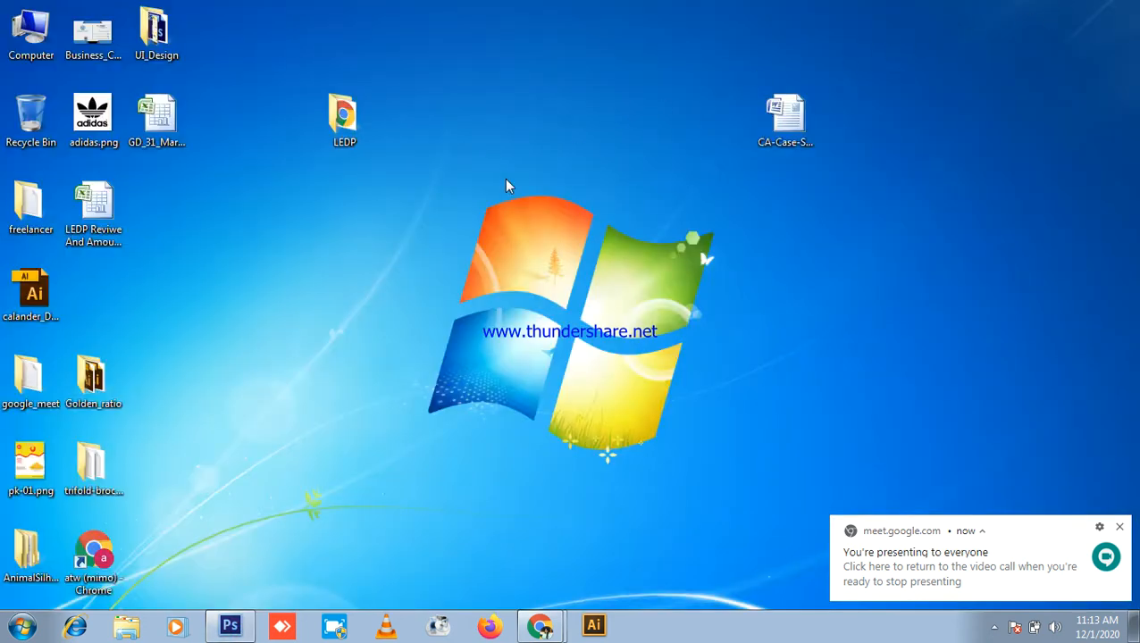
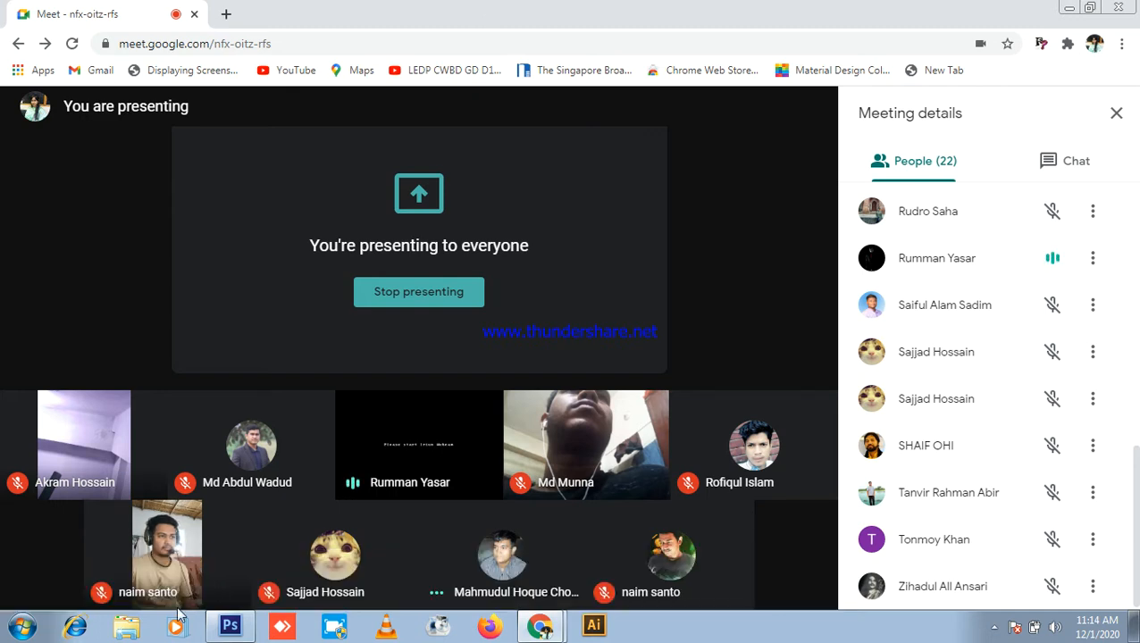
- Go from Photoshop to the desktop, refresh it, and open the All_class folder inside the LEDP folder
left_click(229, 626)
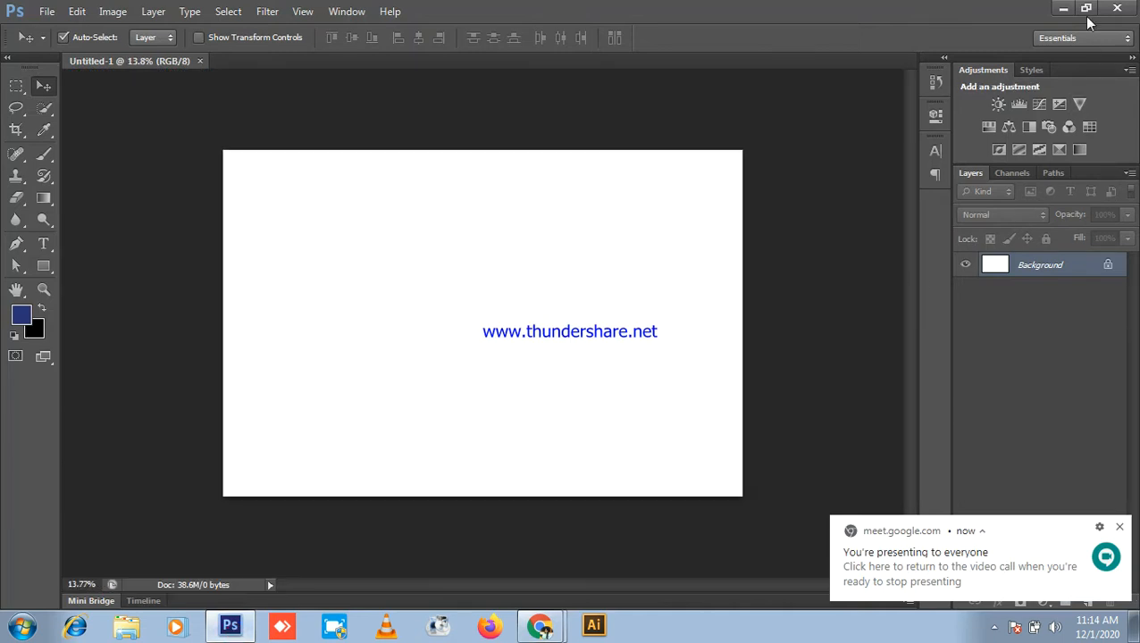
left_click(1064, 7)
left_click(1064, 7)
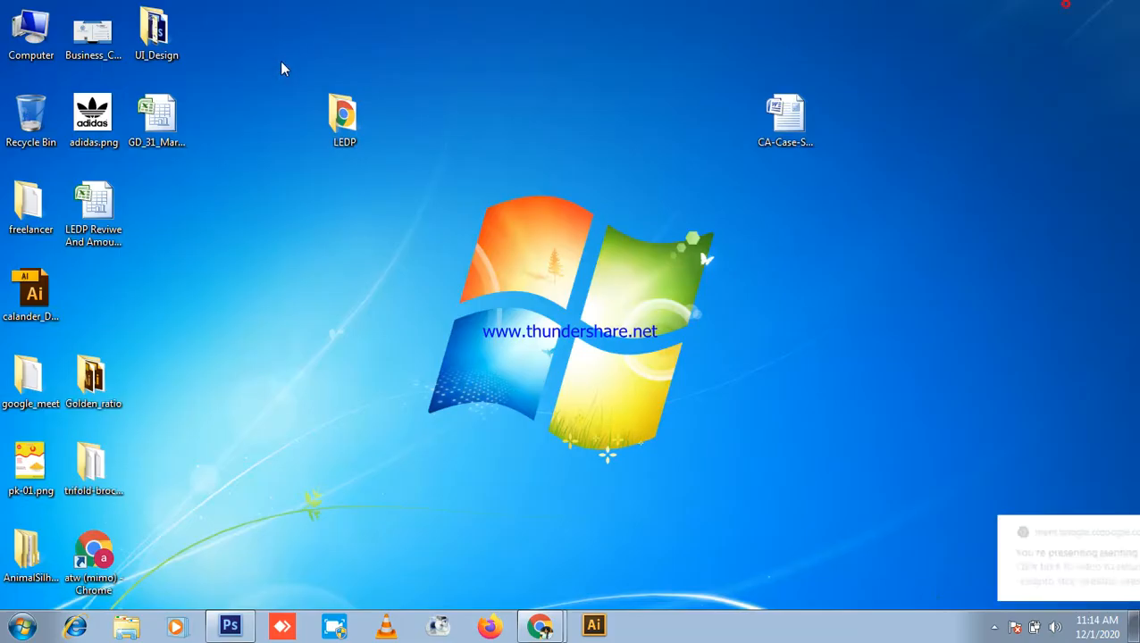
right_click(496, 190)
left_click(542, 229)
double_click(357, 125)
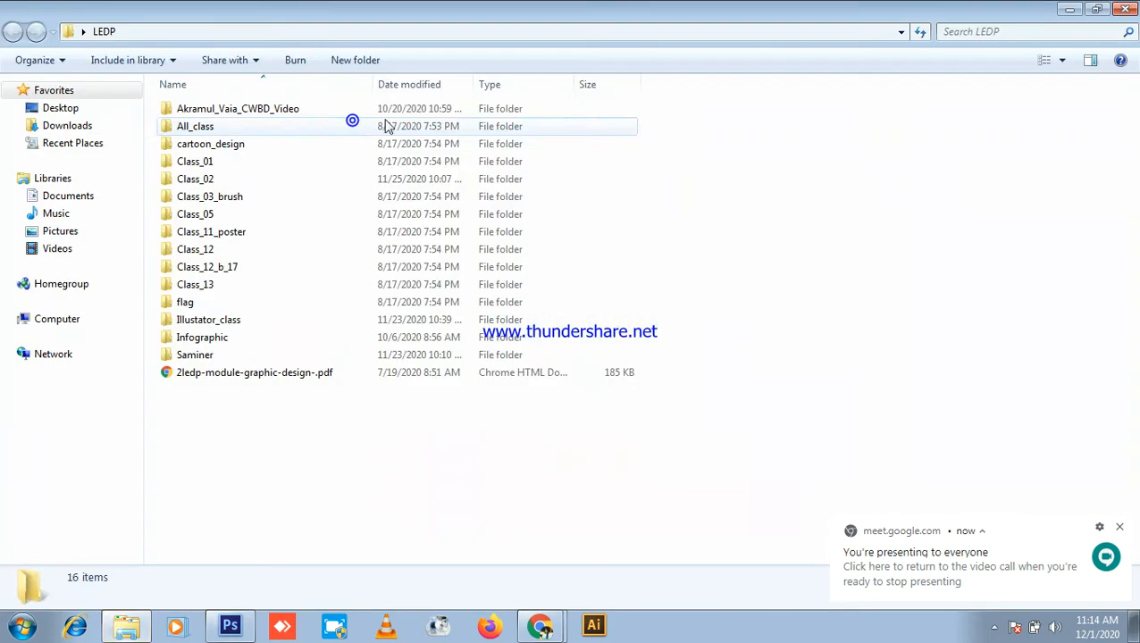
double_click(196, 130)
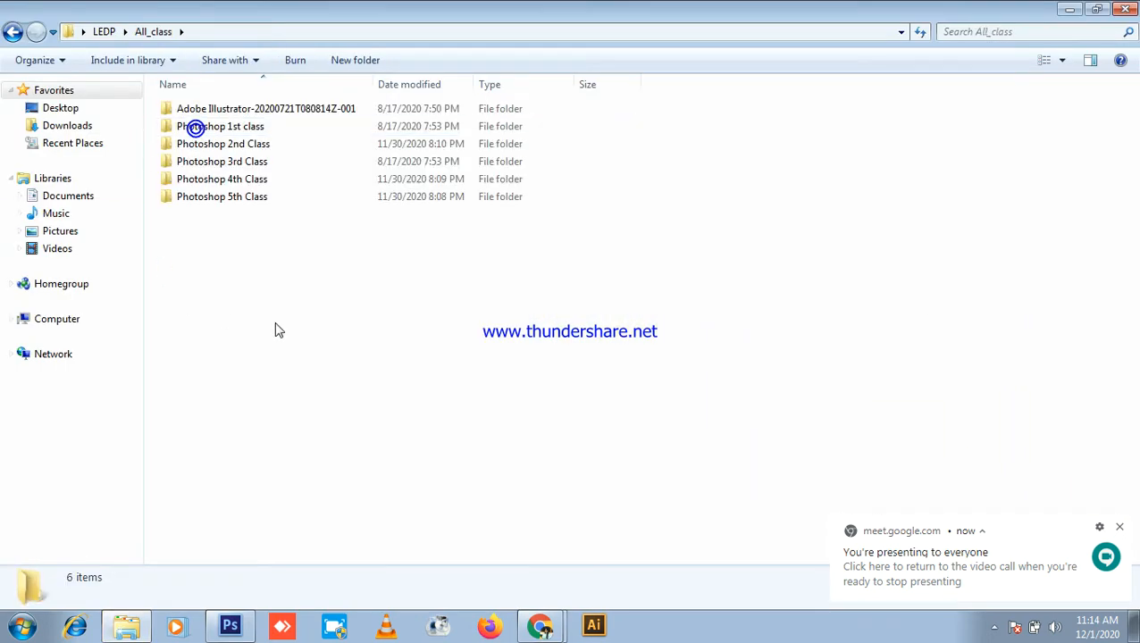
- Check the Photoshop 2nd Class folder, then open the Women Pic folder inside Photoshop 3rd Class
double_click(247, 145)
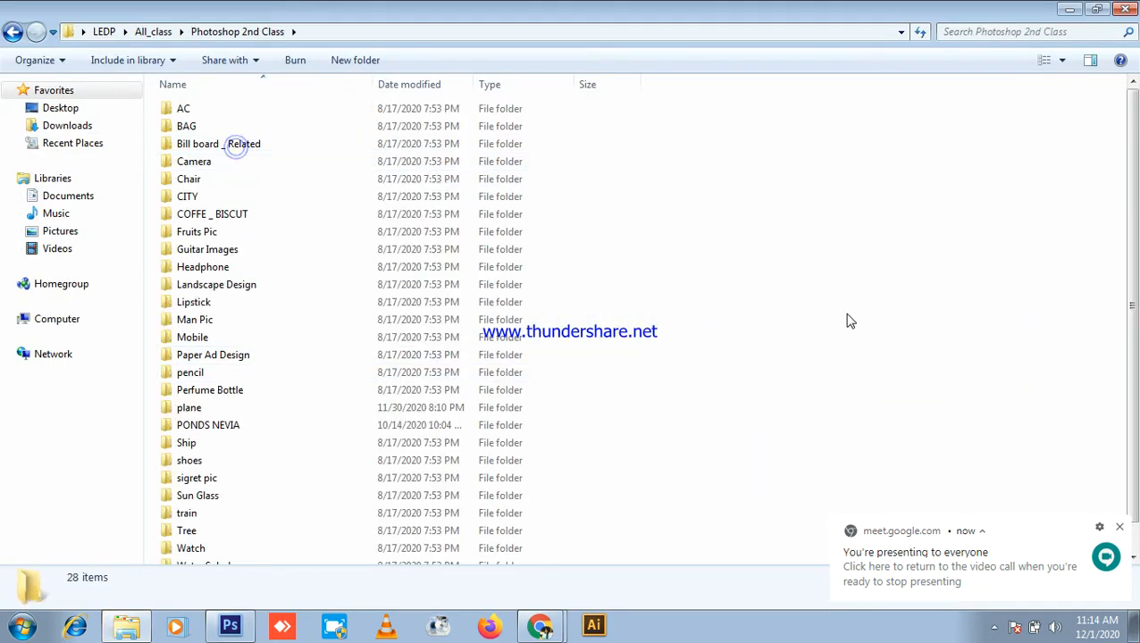
scroll(411, 184, "down", 1)
left_click(13, 32)
left_click(261, 163)
double_click(261, 163)
double_click(223, 160)
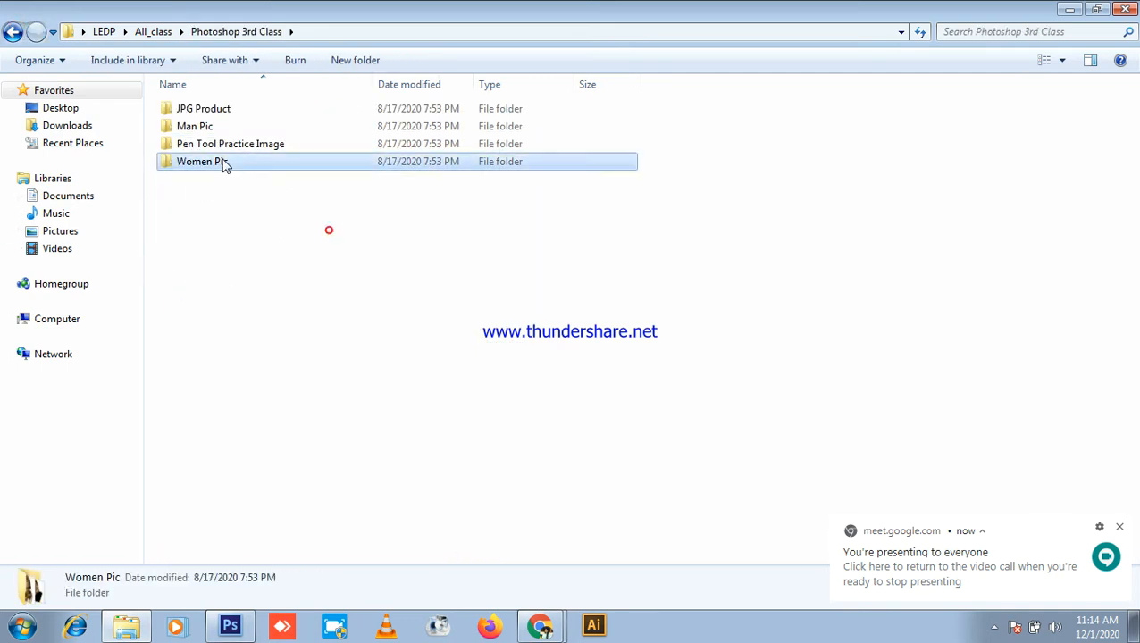
scroll(323, 304, "down", 3)
scroll(1023, 469, "up", 3)
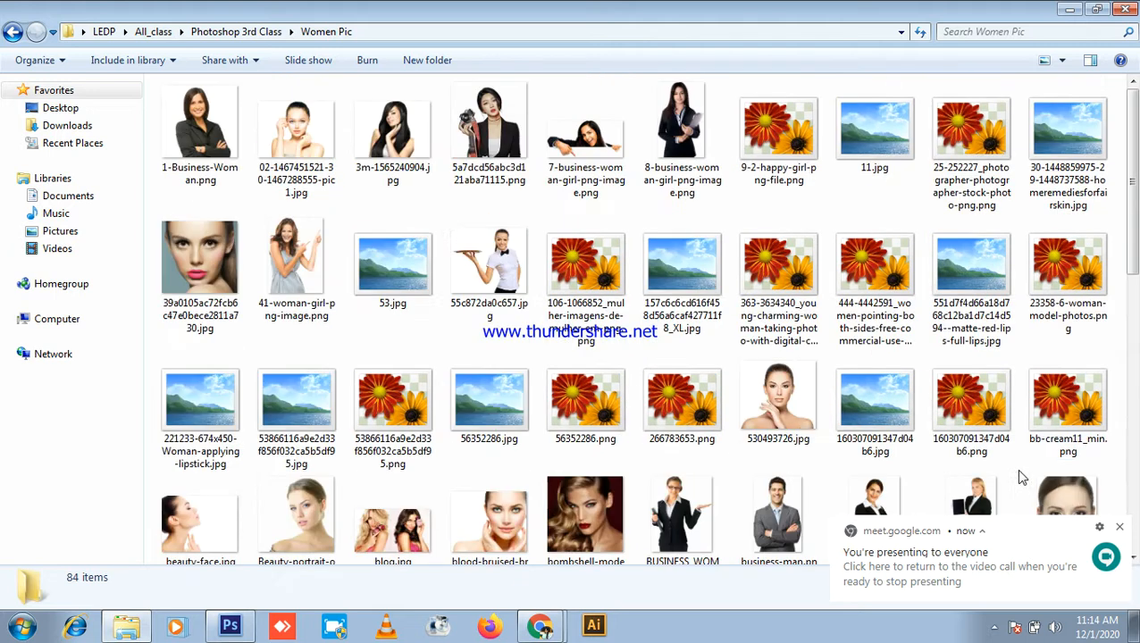
- Place 530493726.jpg from the Women Pic folder in the centre of the blank Photoshop document, slightly enlarged
left_click(772, 427)
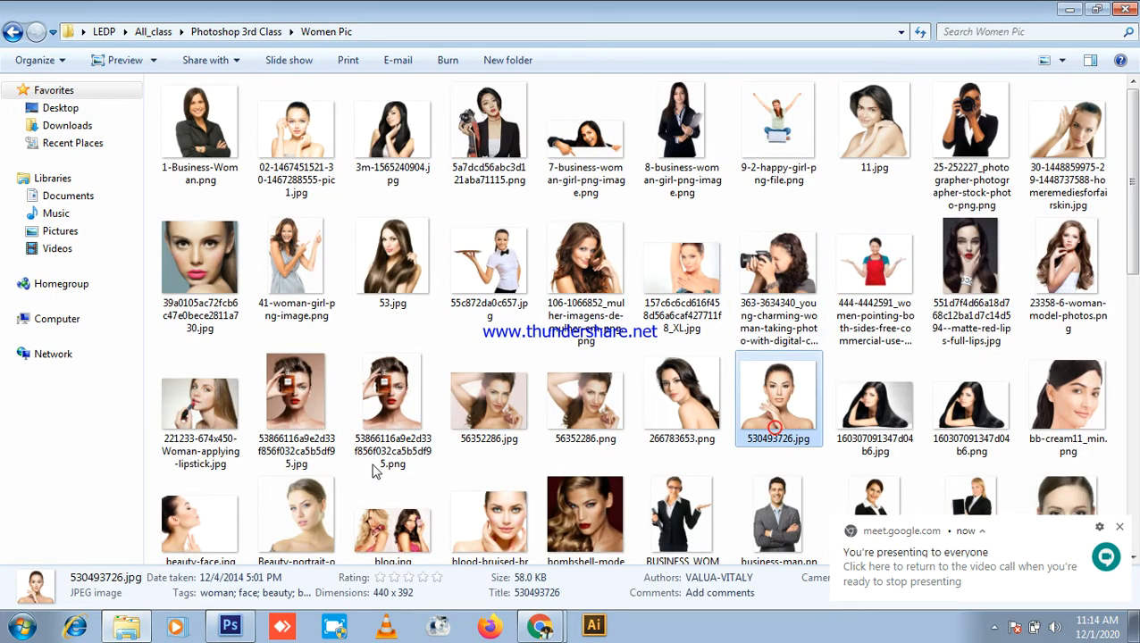
scroll(179, 590, "down", 1)
left_click_drag(226, 636, 444, 572)
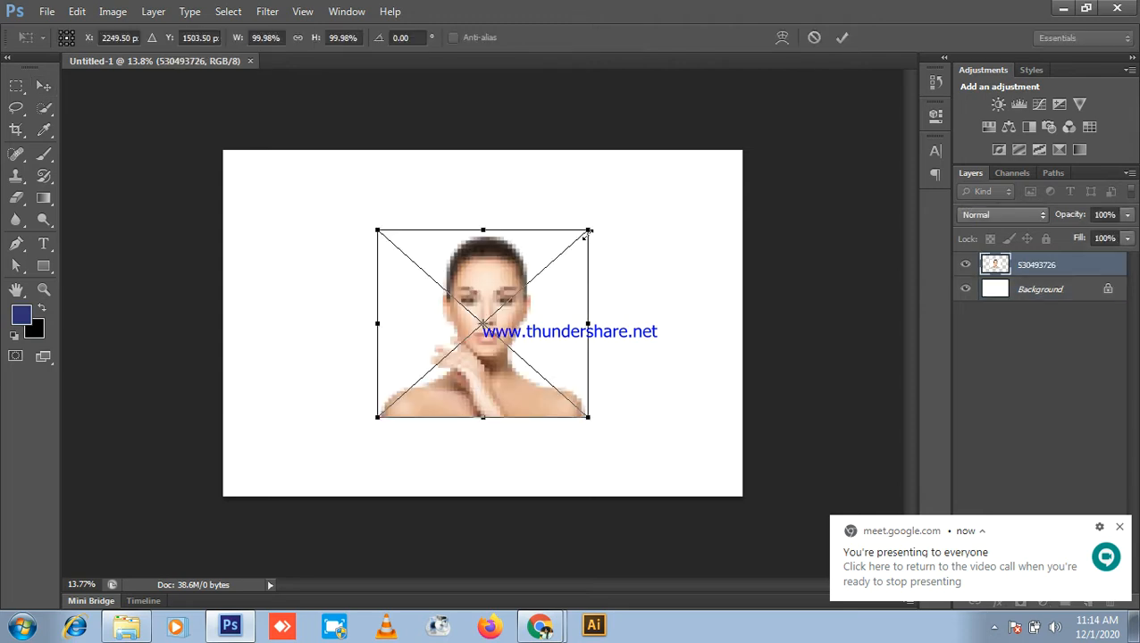
key("Return")
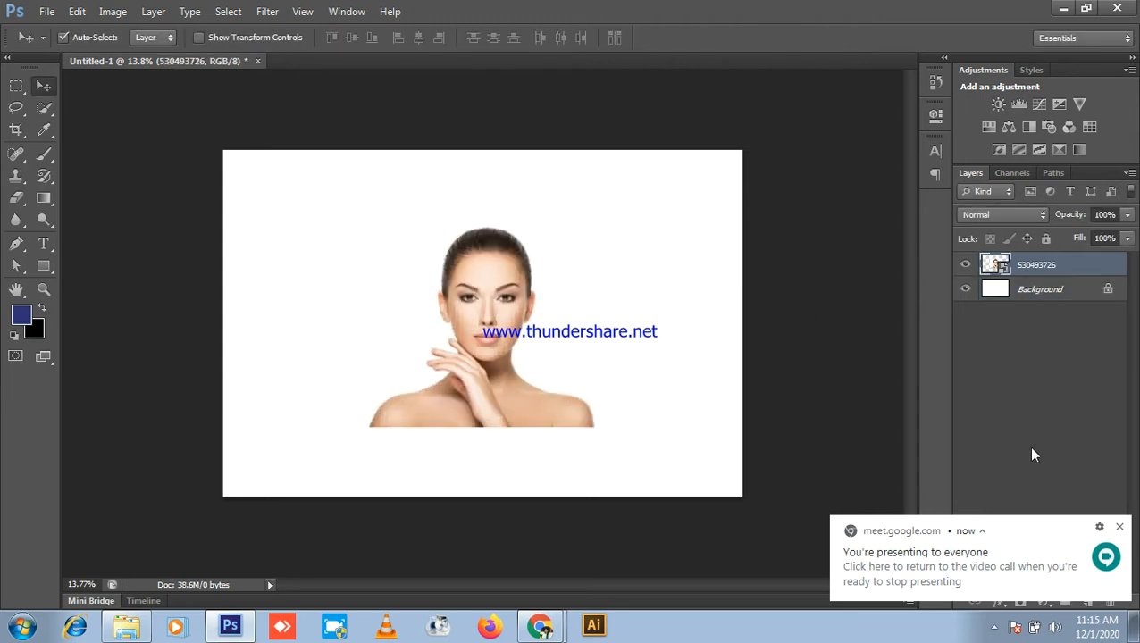
- Add a new layer filled with the black background colour and place it beneath the 530493726 portrait layer
left_click(1120, 527)
left_click(1086, 599)
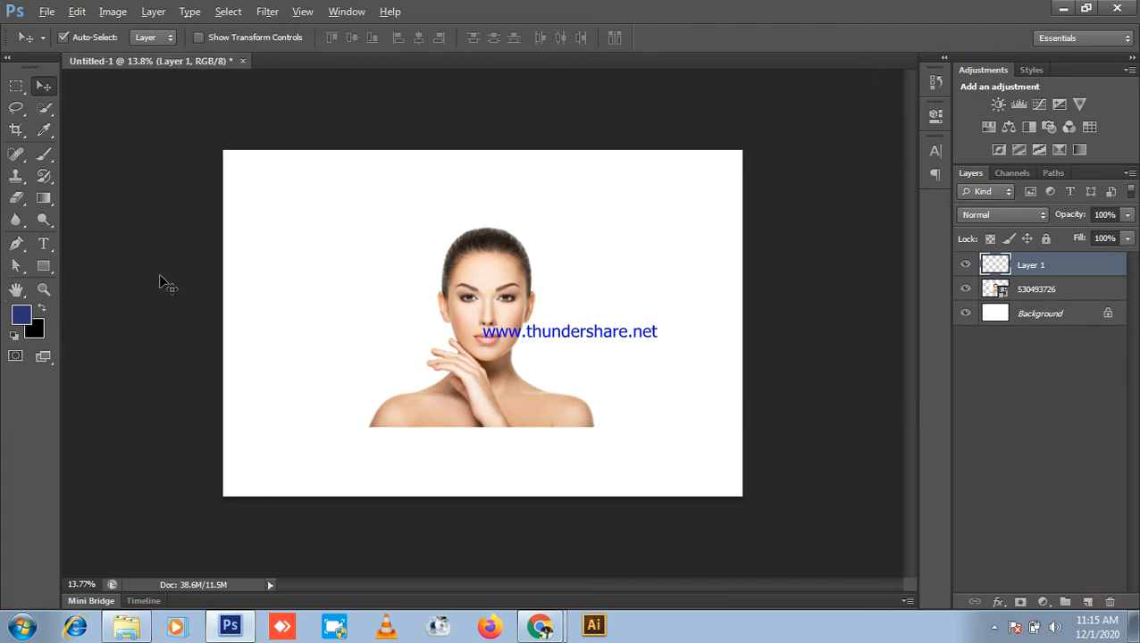
key("ctrl+BackSpace")
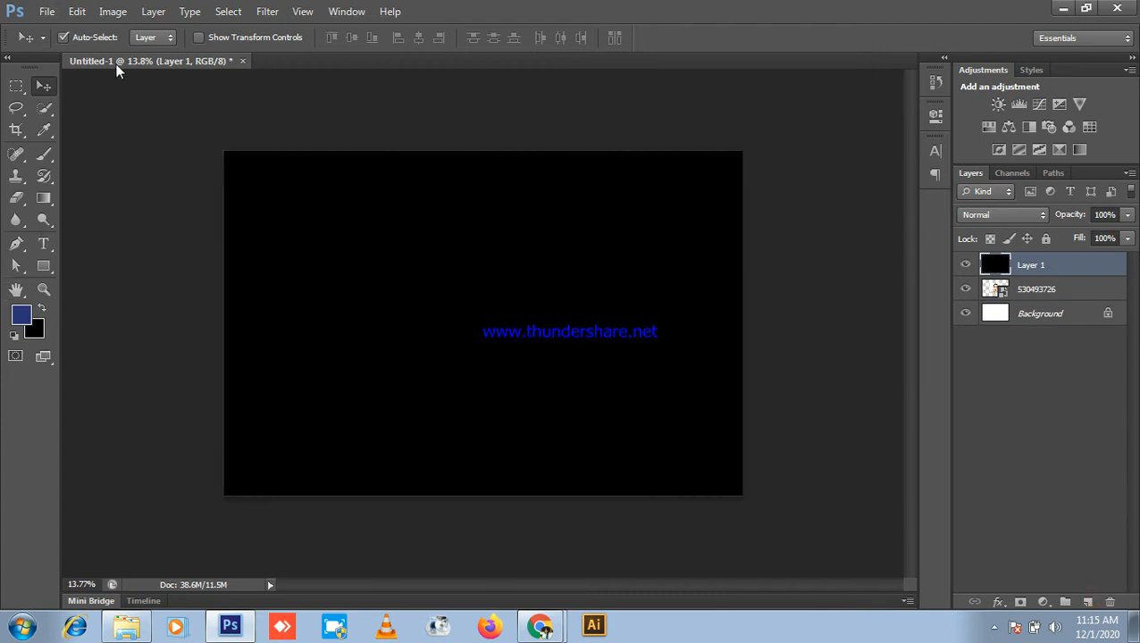
left_click_drag(1072, 271, 1076, 301)
left_click_drag(1051, 281, 1044, 300)
- Try rasterizing the 530493726 portrait layer
right_click(1050, 266)
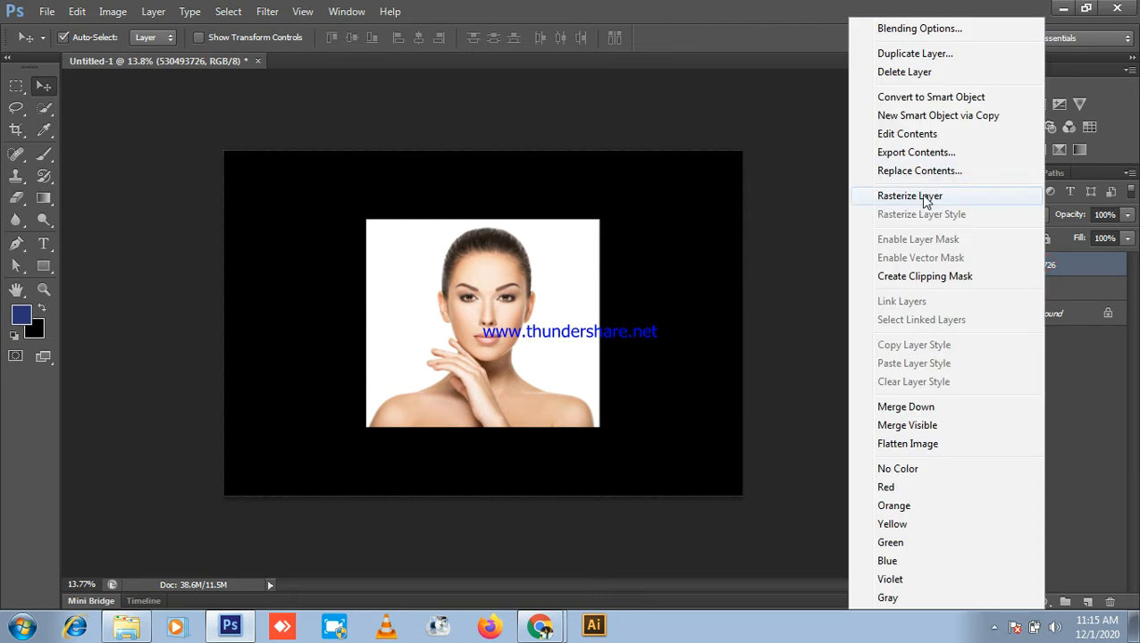
left_click(909, 196)
key("ctrl+0")
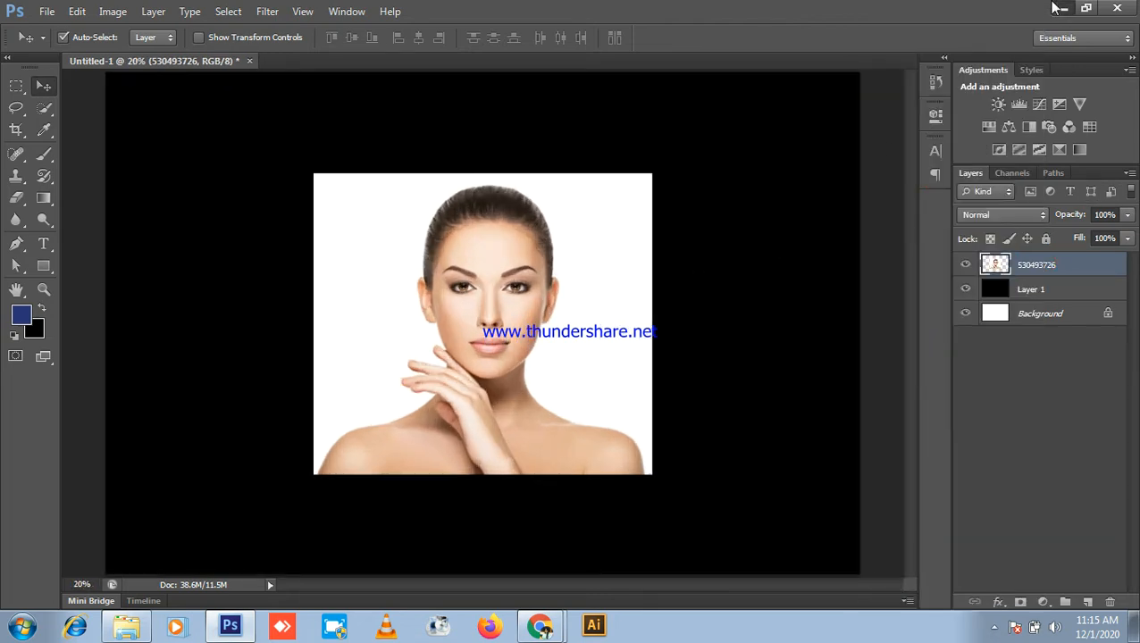
- Close the class files folder window, refresh the desktop, and return to the portrait document in Photoshop
left_click(1058, 8)
left_click(1124, 9)
right_click(780, 9)
left_click(873, 59)
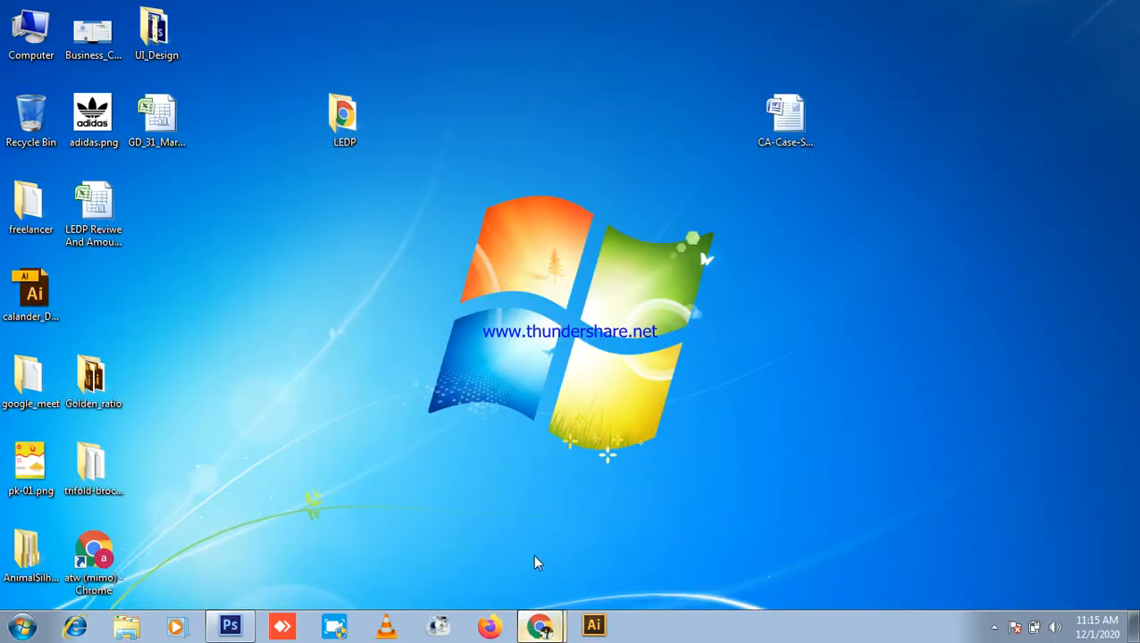
left_click(540, 625)
left_click(230, 625)
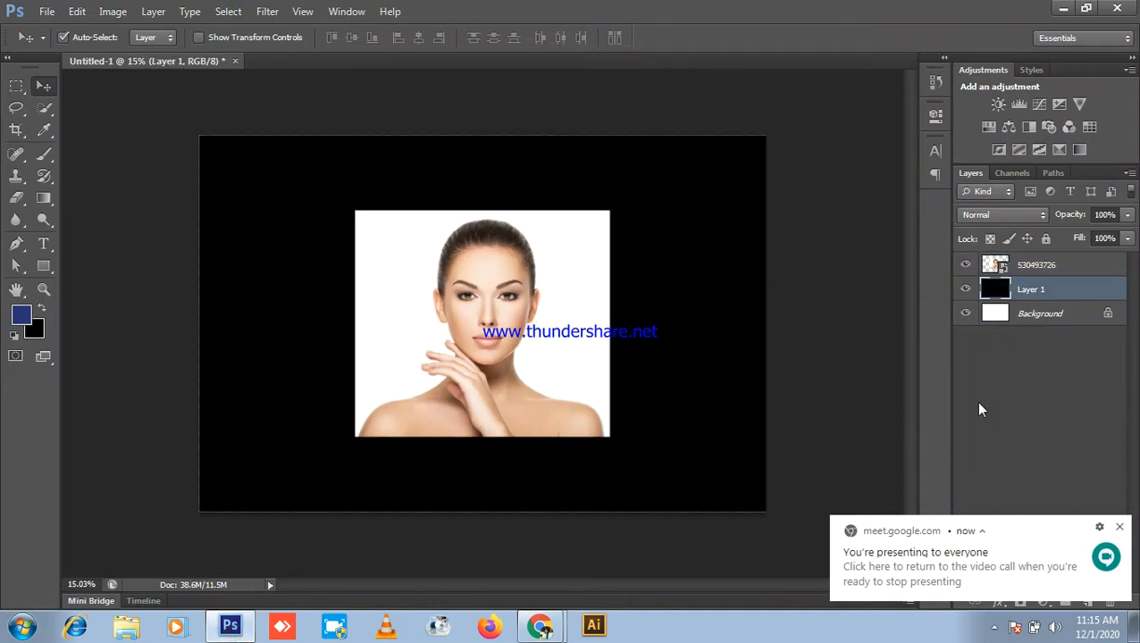
- Try the Gradient tool on the 530493726 smart object layer
scroll(579, 306, "up", 3)
scroll(472, 298, "down", 4)
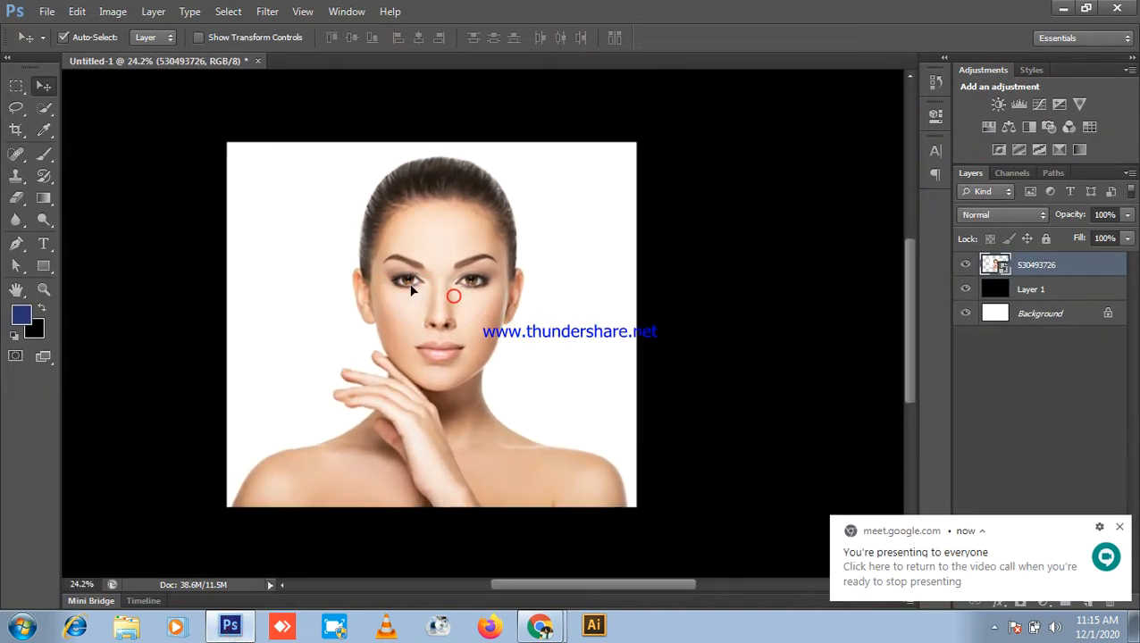
left_click(44, 200)
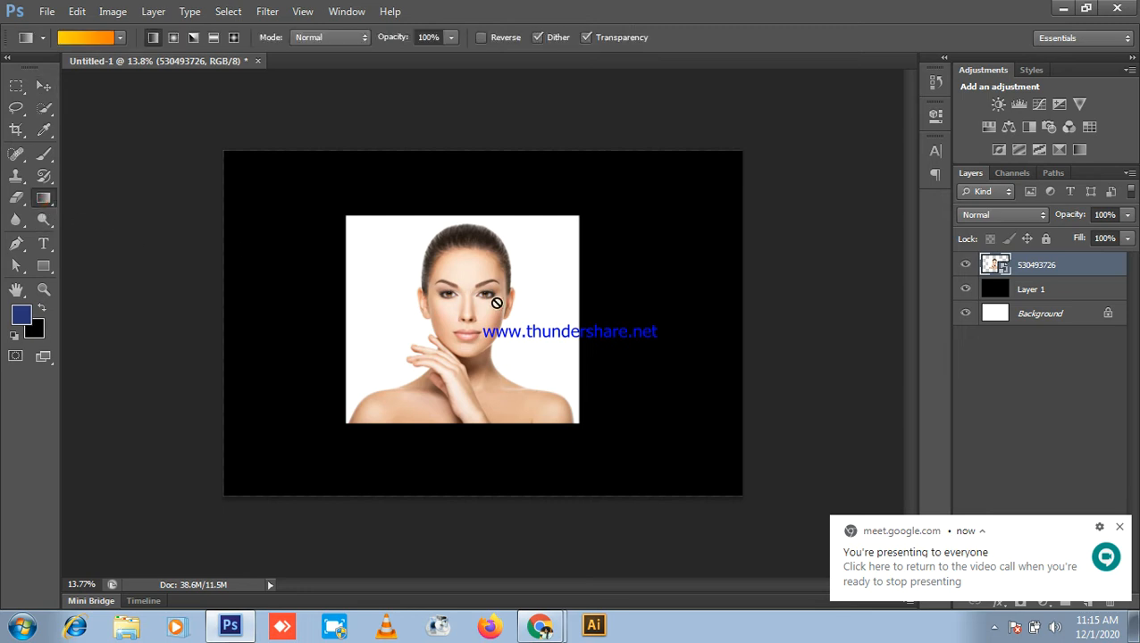
scroll(524, 280, "up", 1)
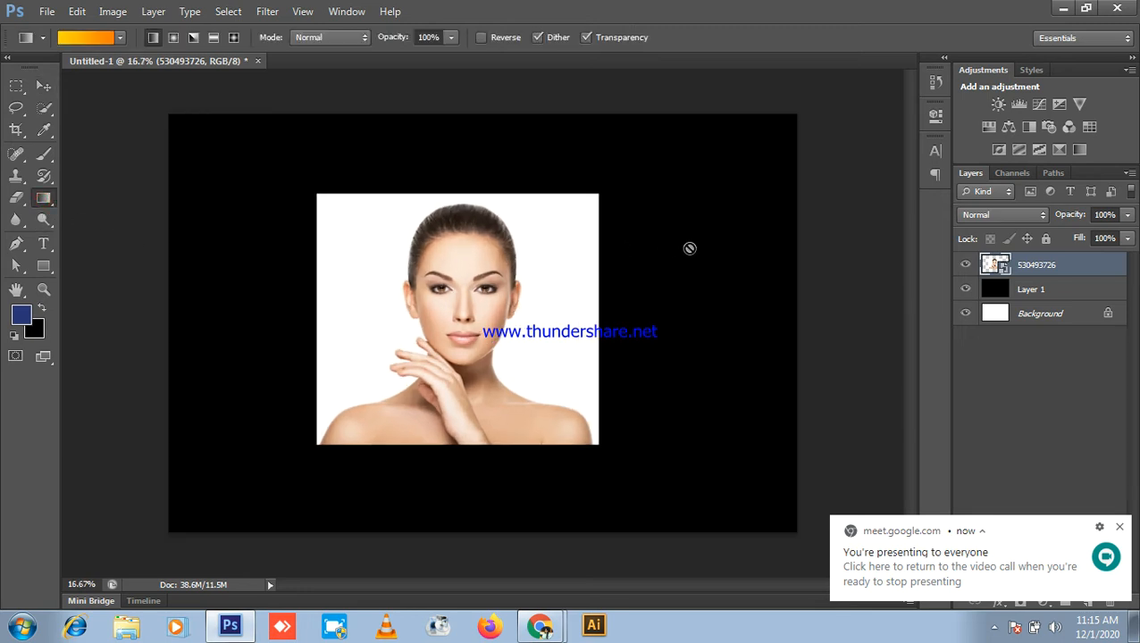
- Try the Spot Healing Brush, Healing Brush and Red Eye tools on the smart object portrait
left_click(16, 156)
left_click(96, 158)
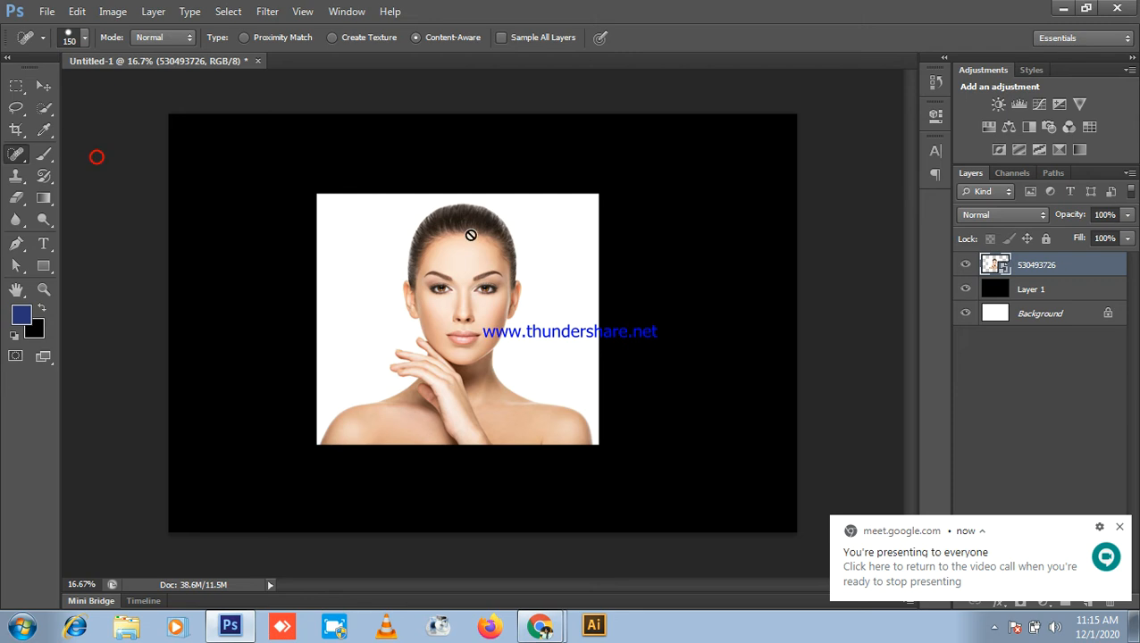
right_click(16, 155)
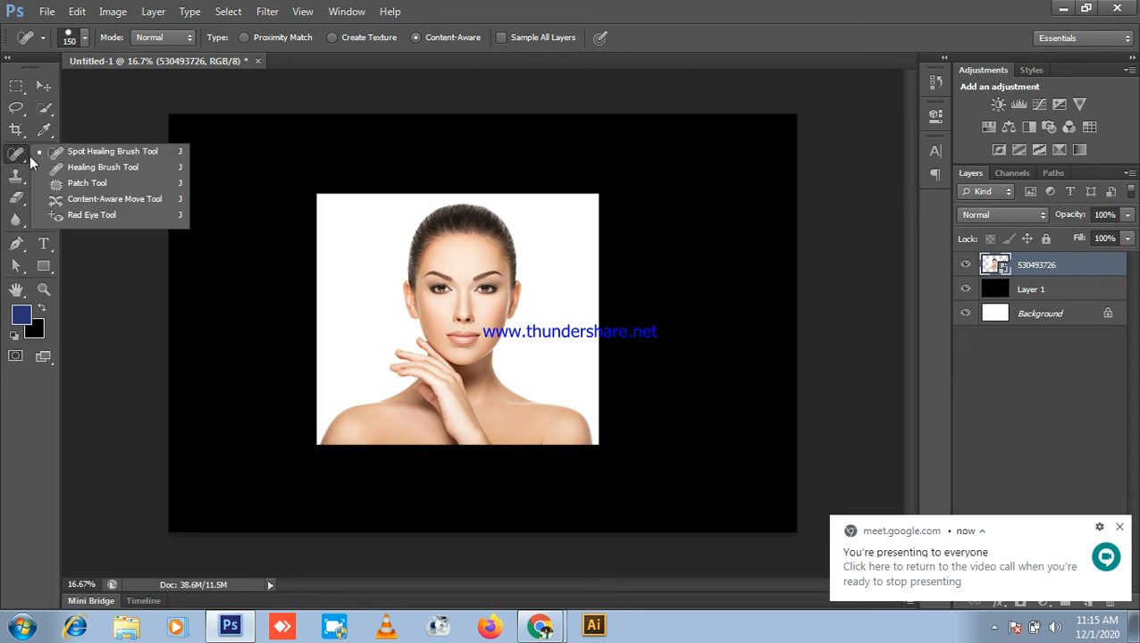
left_click(85, 175)
right_click(25, 159)
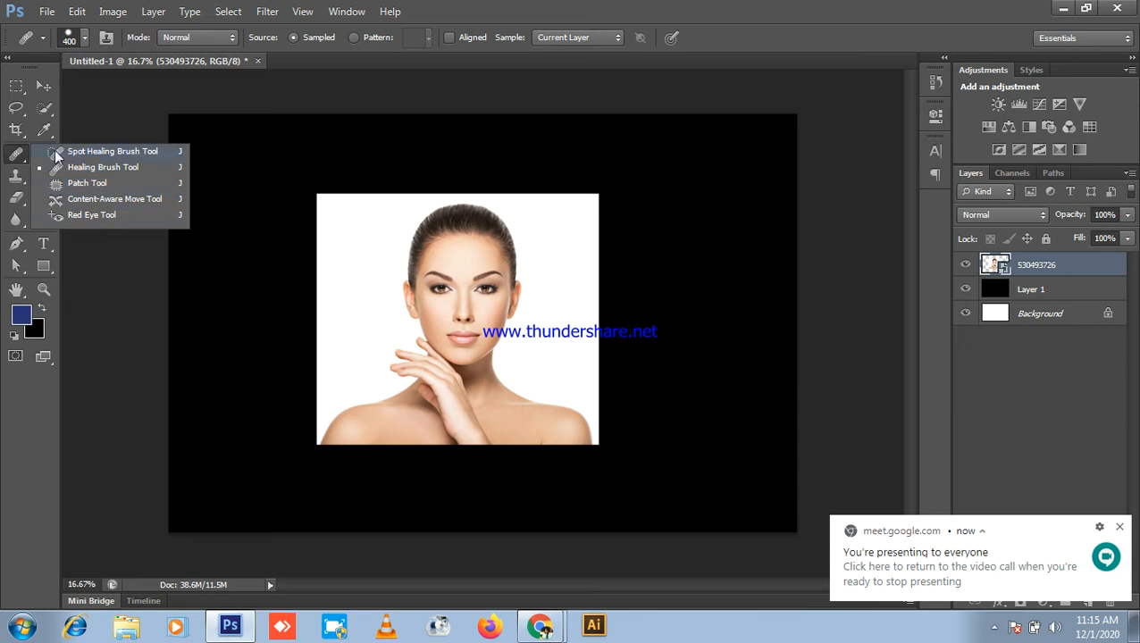
left_click(99, 214)
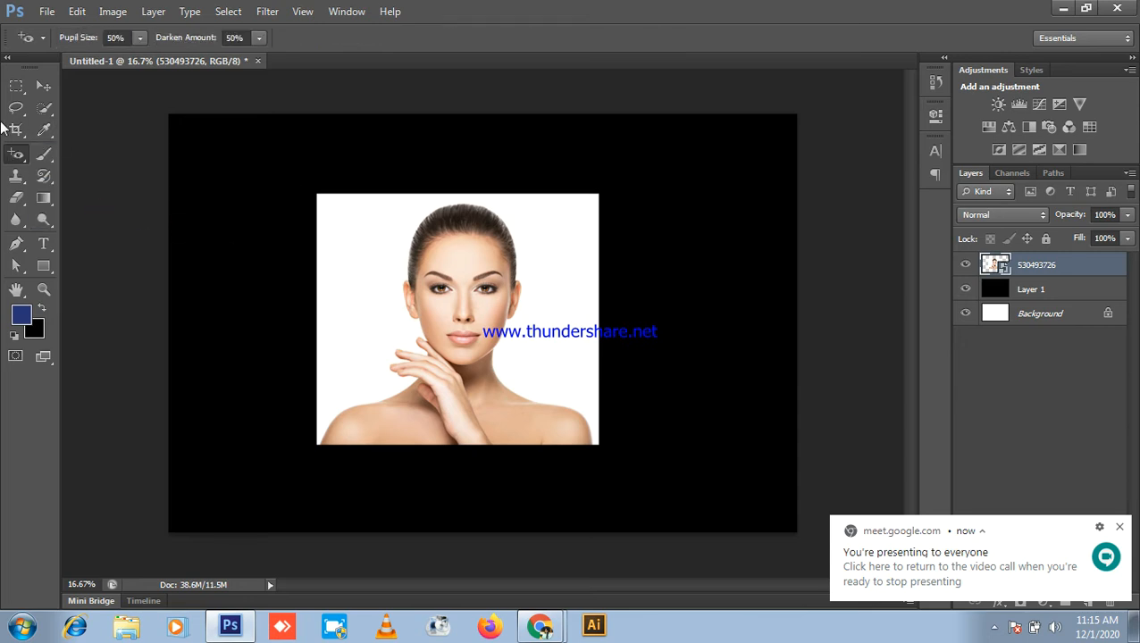
- Reposition the portrait slightly lower and further right on the black canvas with the Move tool
left_click(44, 86)
scroll(465, 300, "up", 2)
left_click_drag(446, 270, 474, 304)
scroll(529, 349, "down", 3)
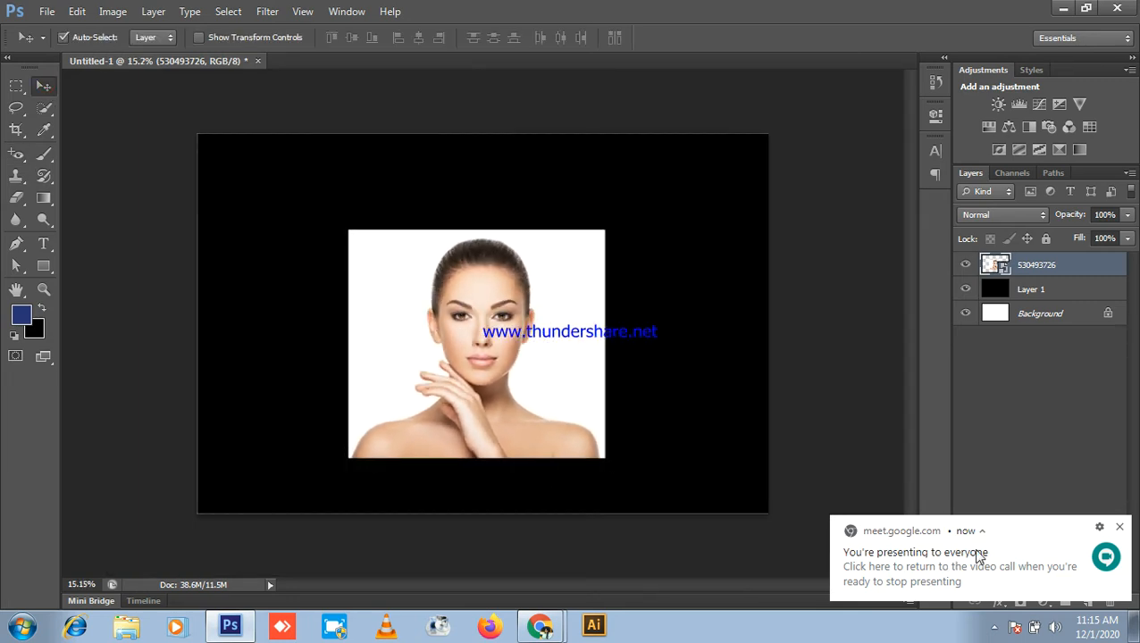
- Show the portrait layer's options including Rasterize Layer, then switch to the Google Meet call and look through the participants
right_click(1064, 271)
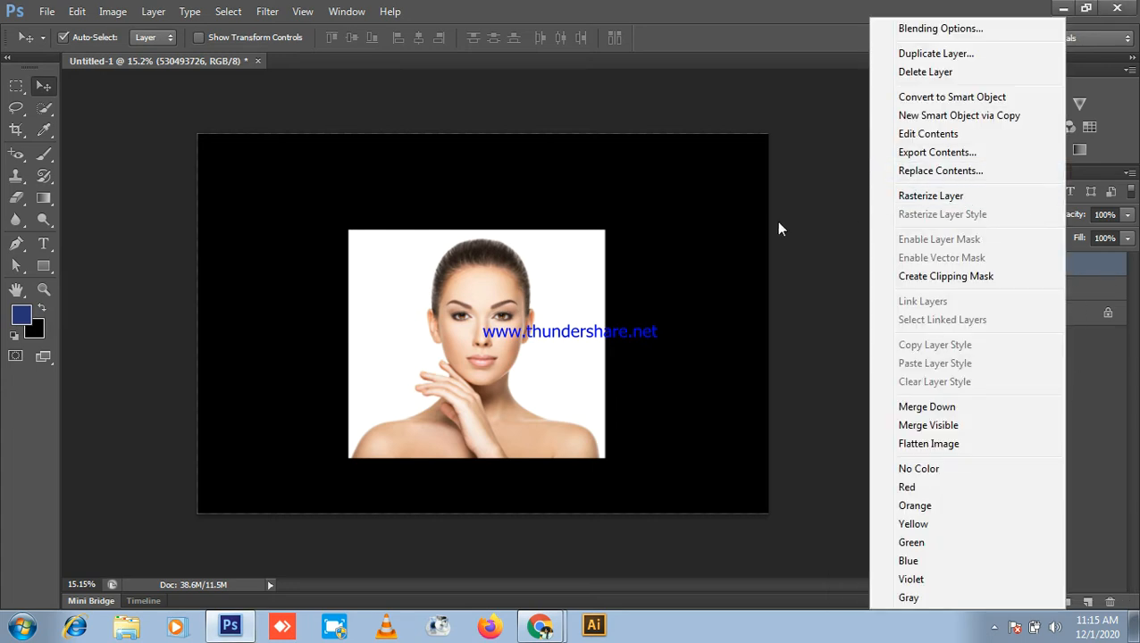
left_click(704, 231)
left_click(1063, 8)
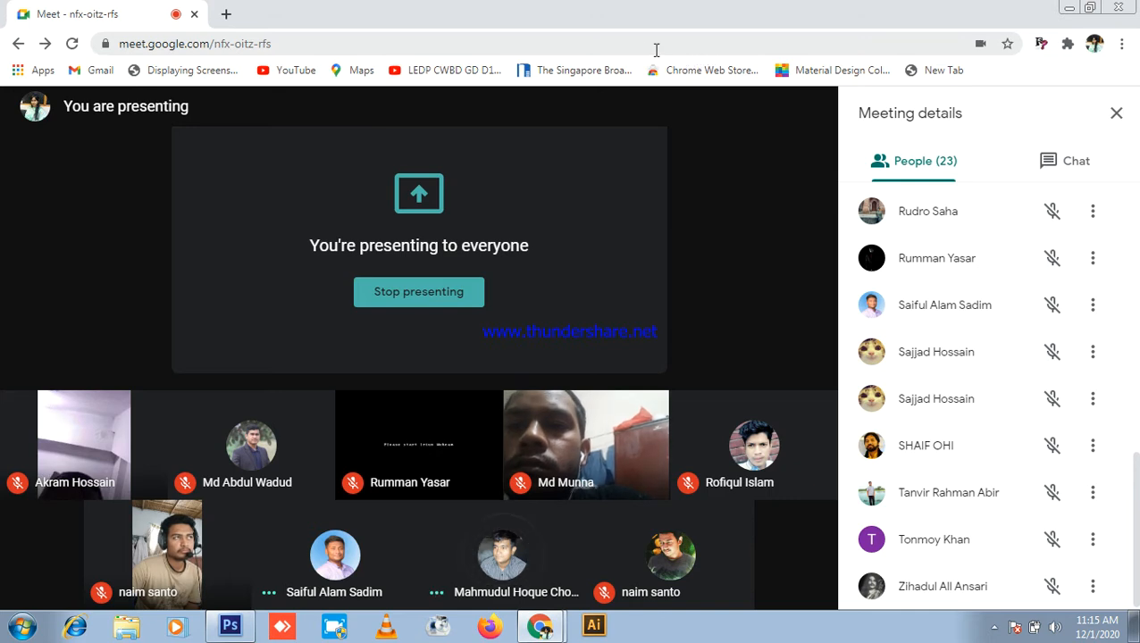
scroll(992, 399, "up", 3)
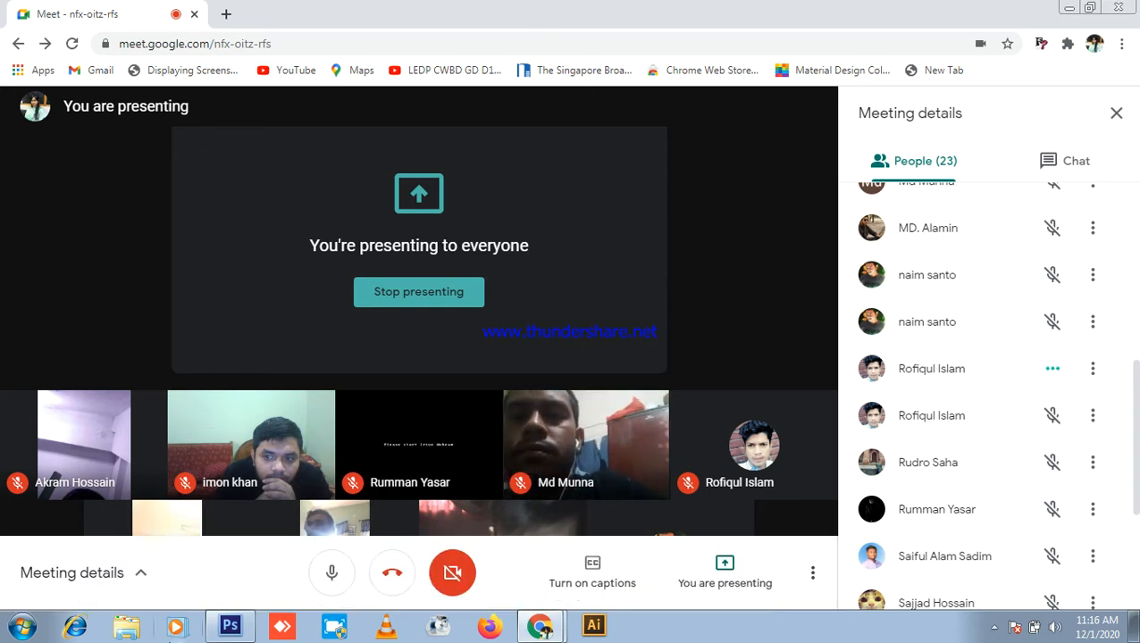
- Return to Photoshop and move the portrait slightly up and to the right on the black canvas
key("alt+Tab")
scroll(615, 318, "up", 2)
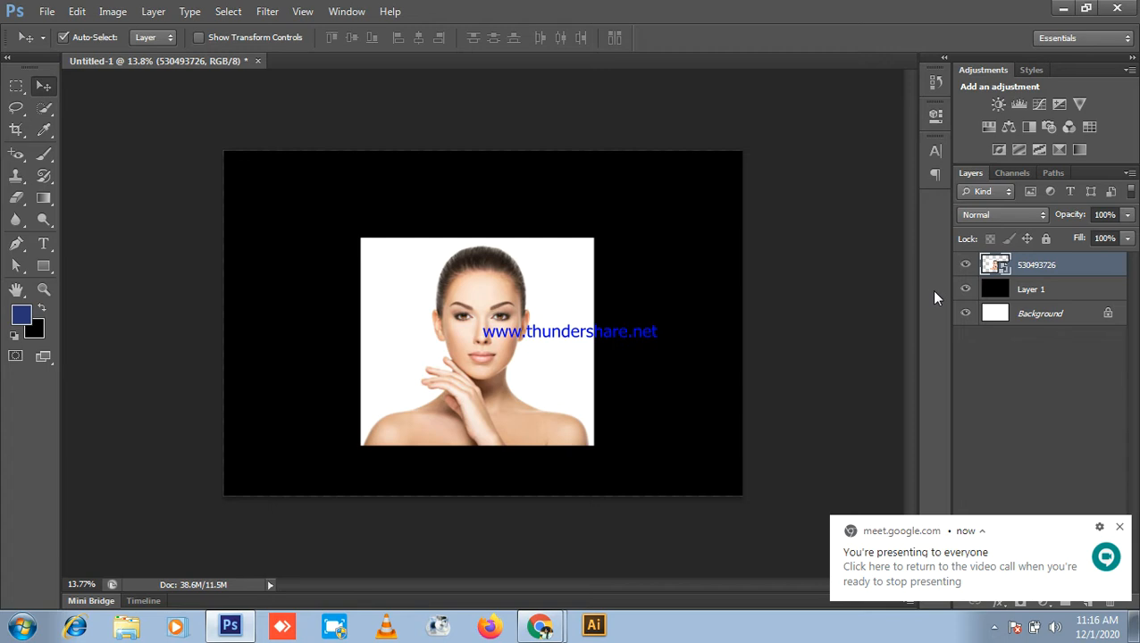
left_click(750, 333)
scroll(539, 357, "up", 3)
scroll(576, 368, "down", 3)
mouse_move(542, 363)
left_mouse_down()
mouse_move(561, 353)
mouse_move(546, 323)
mouse_move(540, 379)
mouse_move(545, 362)
left_mouse_up()
scroll(616, 288, "up", 1)
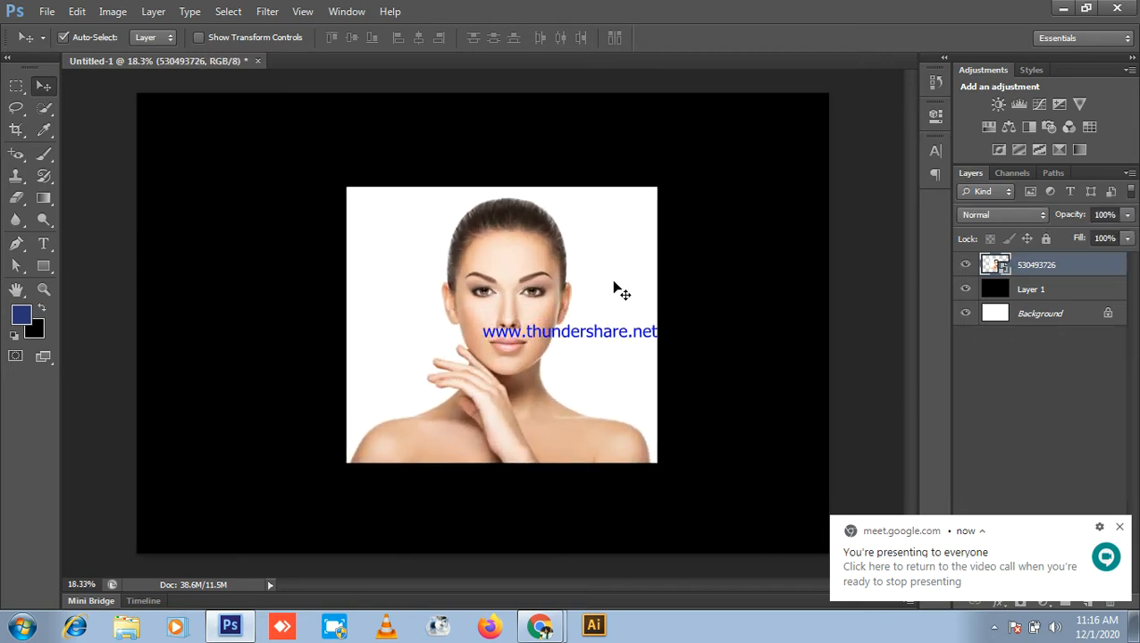
scroll(361, 272, "down", 1)
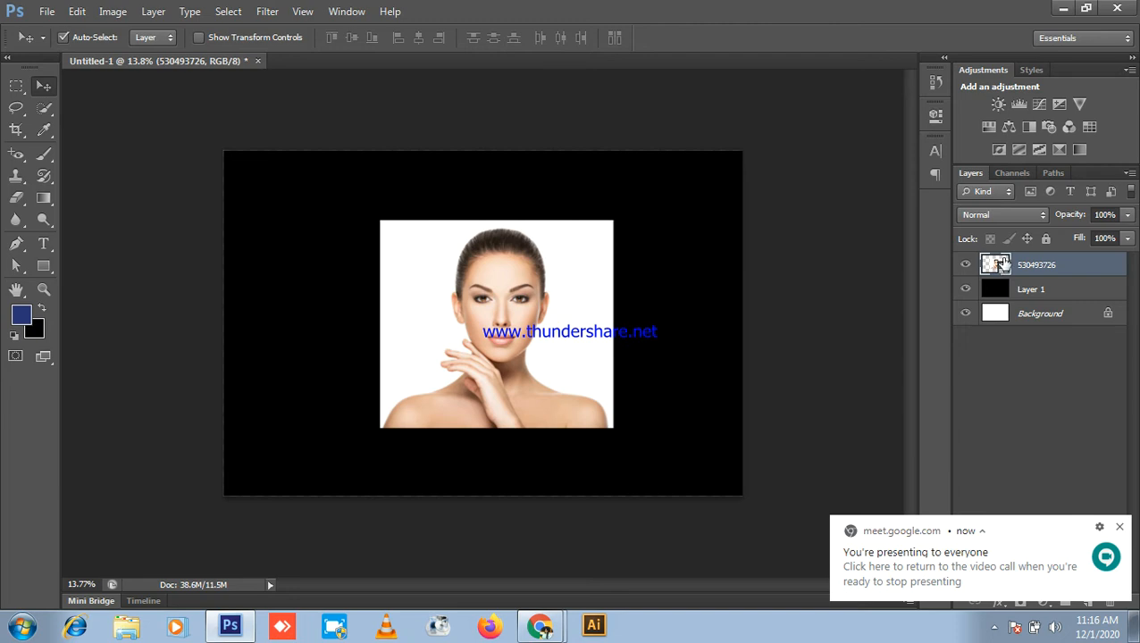
- Dismiss the presenting notification and add a new empty layer above the portrait layer
left_click(1119, 527)
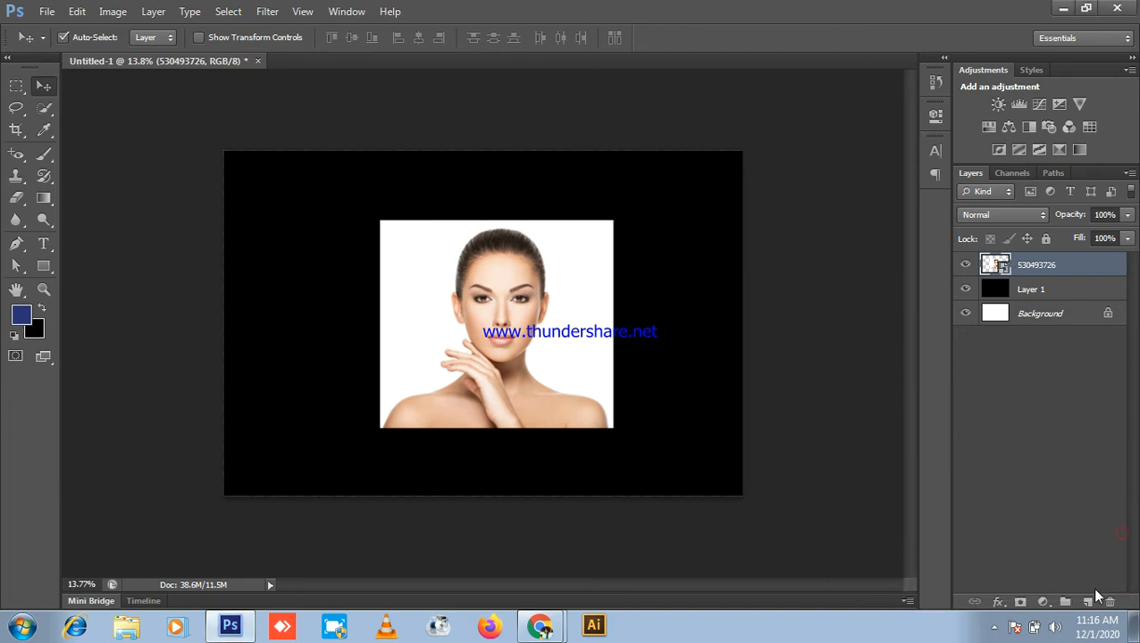
left_click(1089, 603)
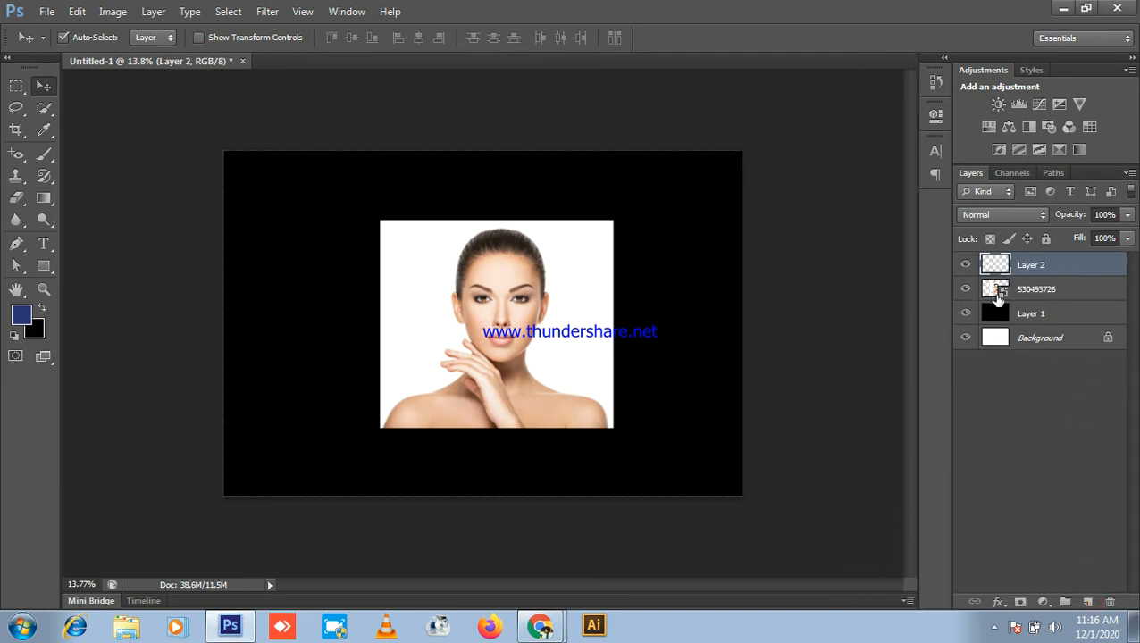
left_click(47, 11)
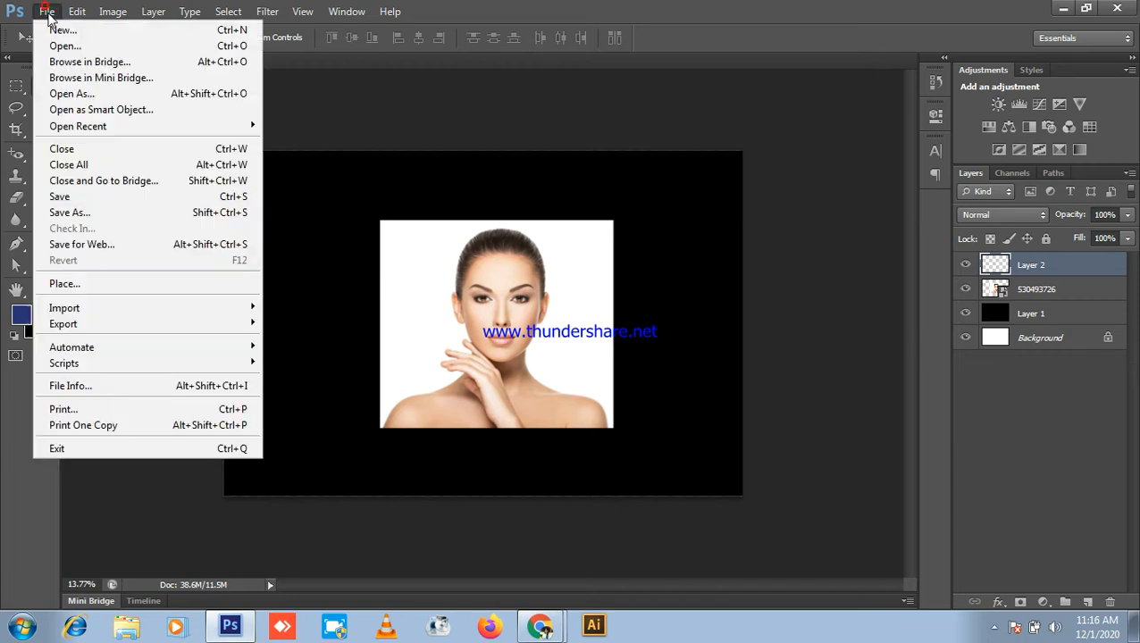
left_click(53, 29)
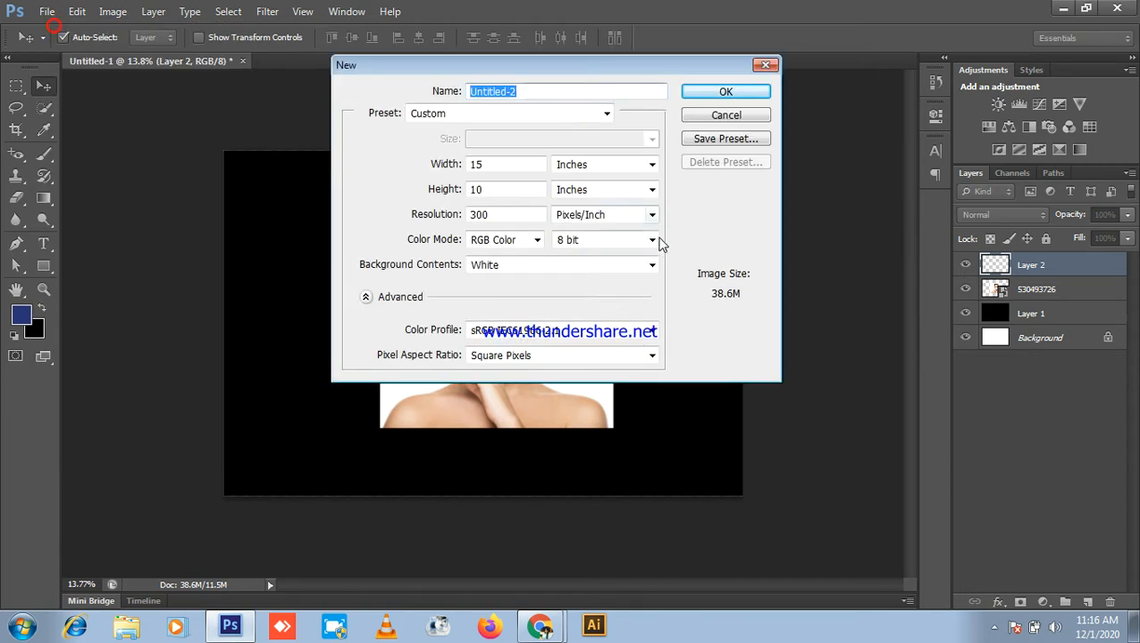
left_click(712, 115)
- Open the Banglalink advertisement JPG to examine its Background layer, close it, and return to the Google Meet call
left_click(46, 10)
left_click(54, 46)
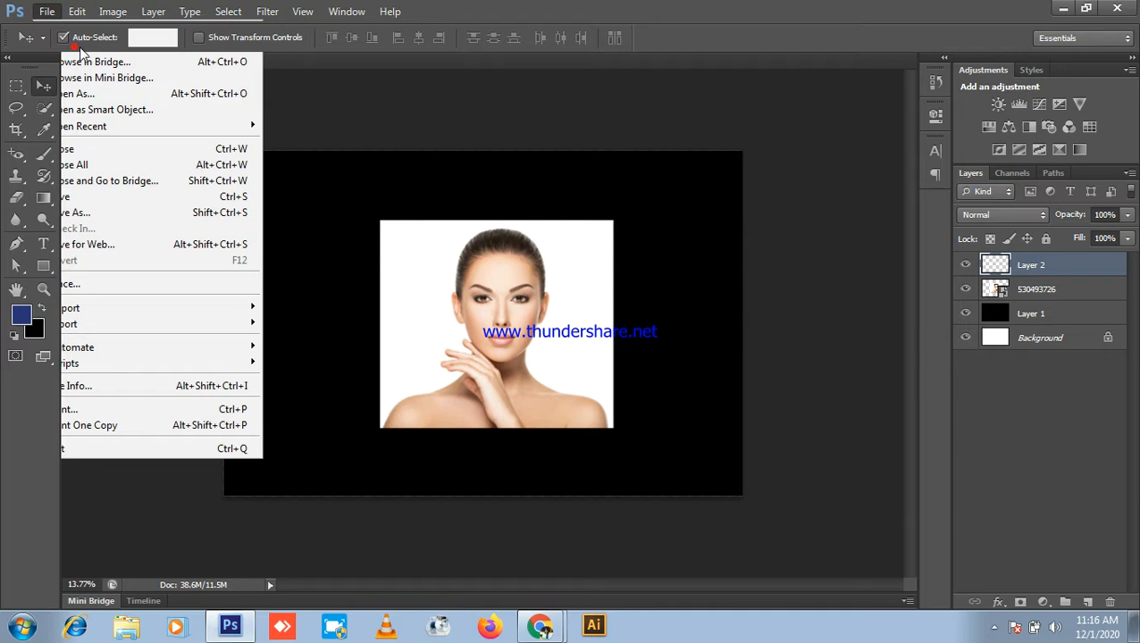
left_click(530, 197)
double_click(531, 196)
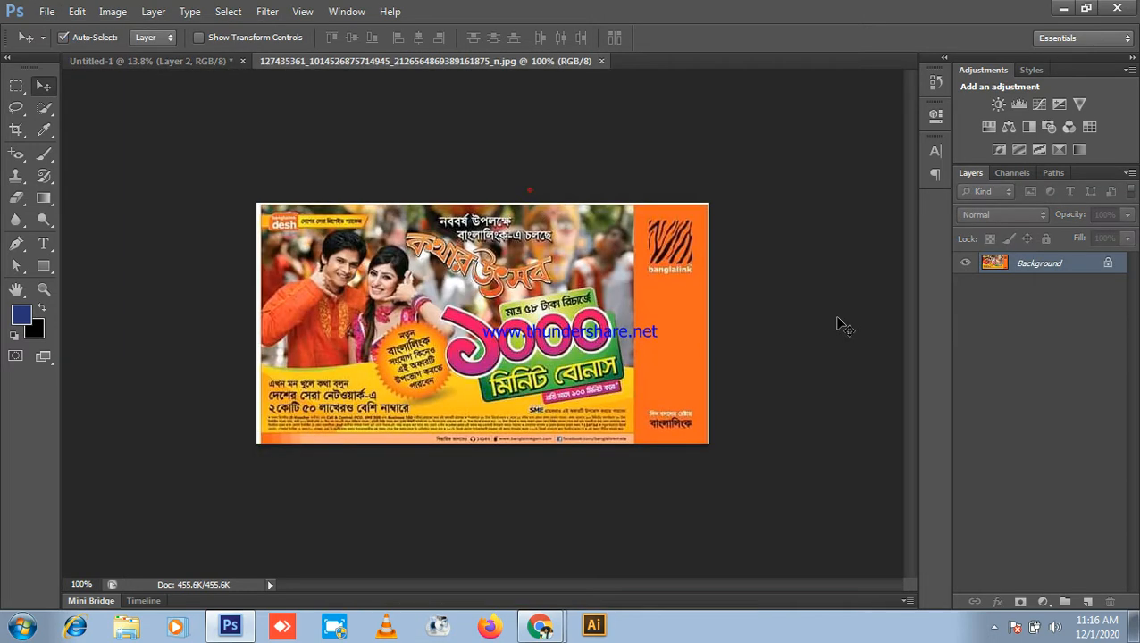
key("ctrl+0")
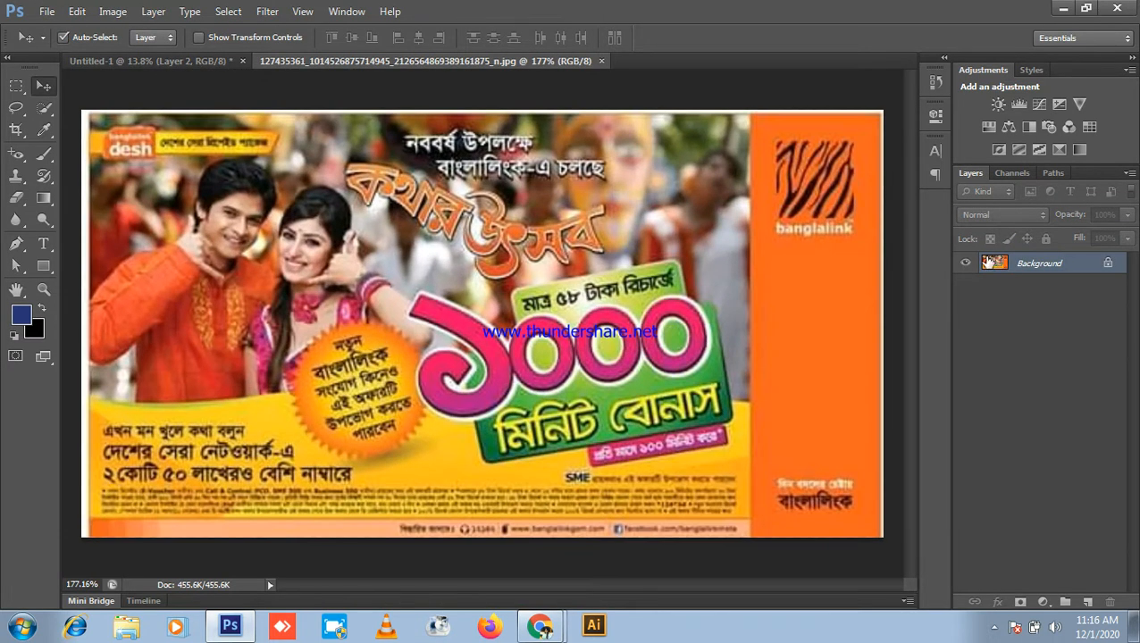
left_click(601, 61)
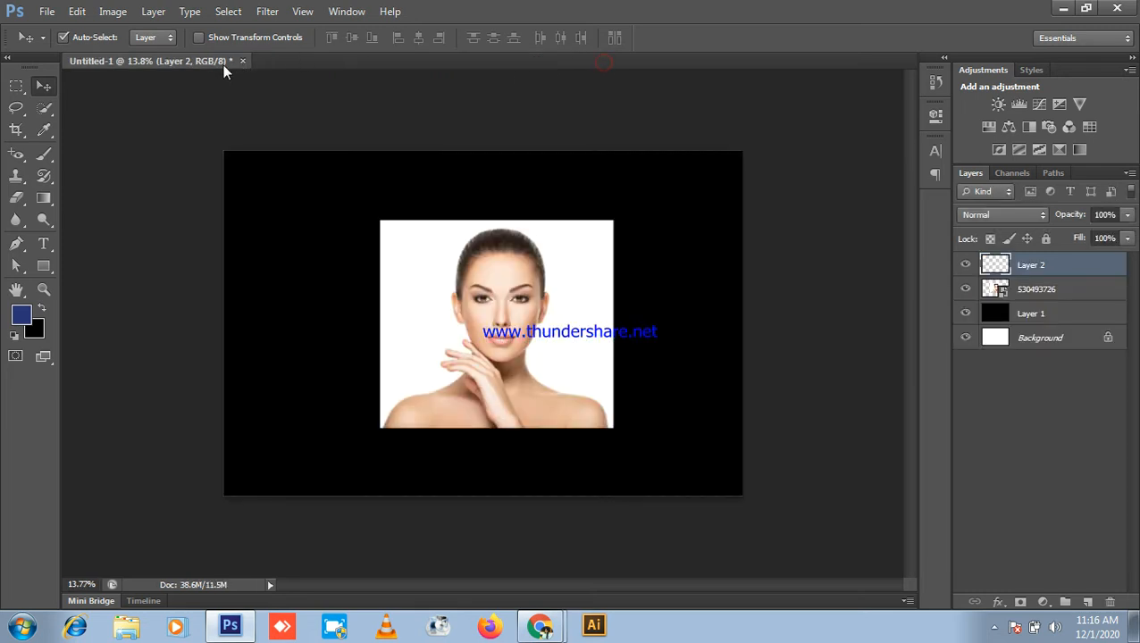
left_click(1059, 11)
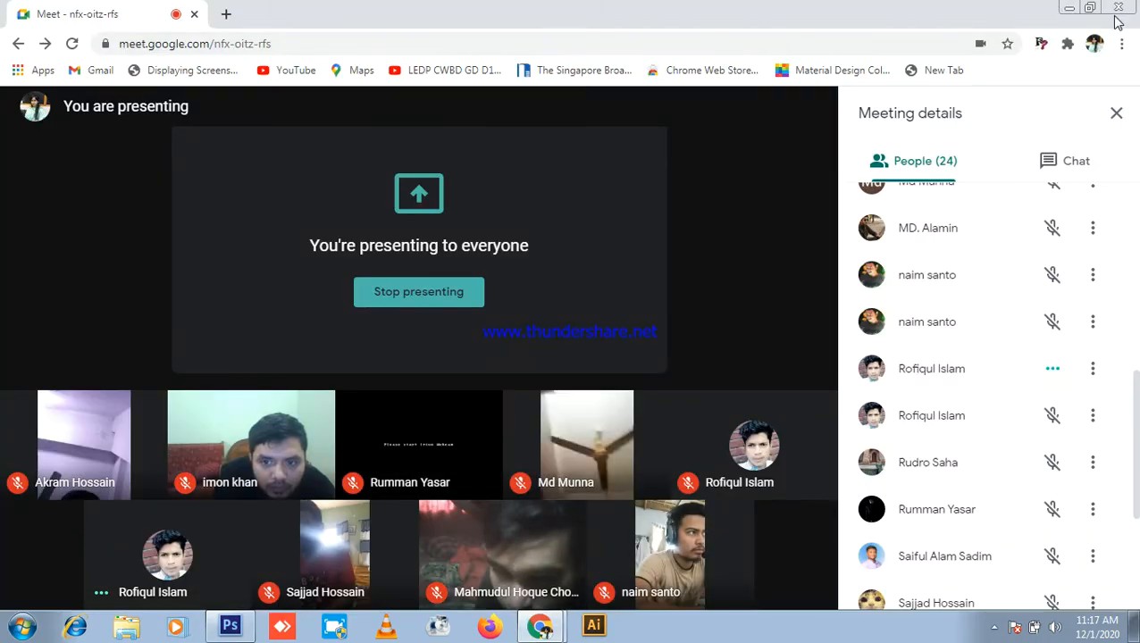
- Show the desktop and browse the LEDP All_class folders to view the images in Cartoon Character Image
key("super+d")
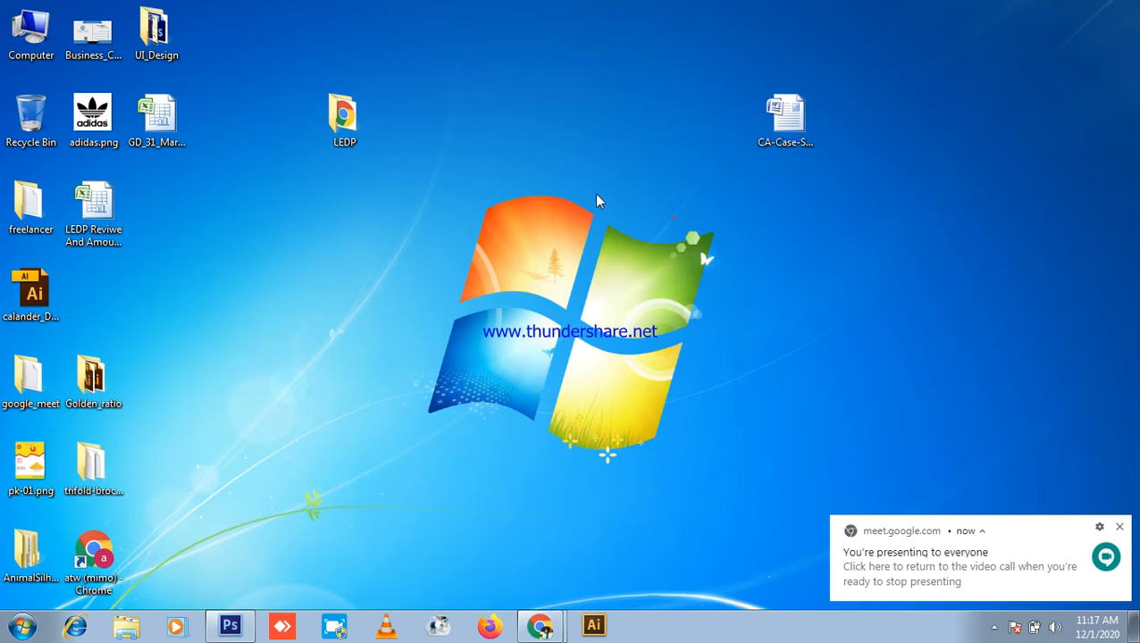
double_click(344, 121)
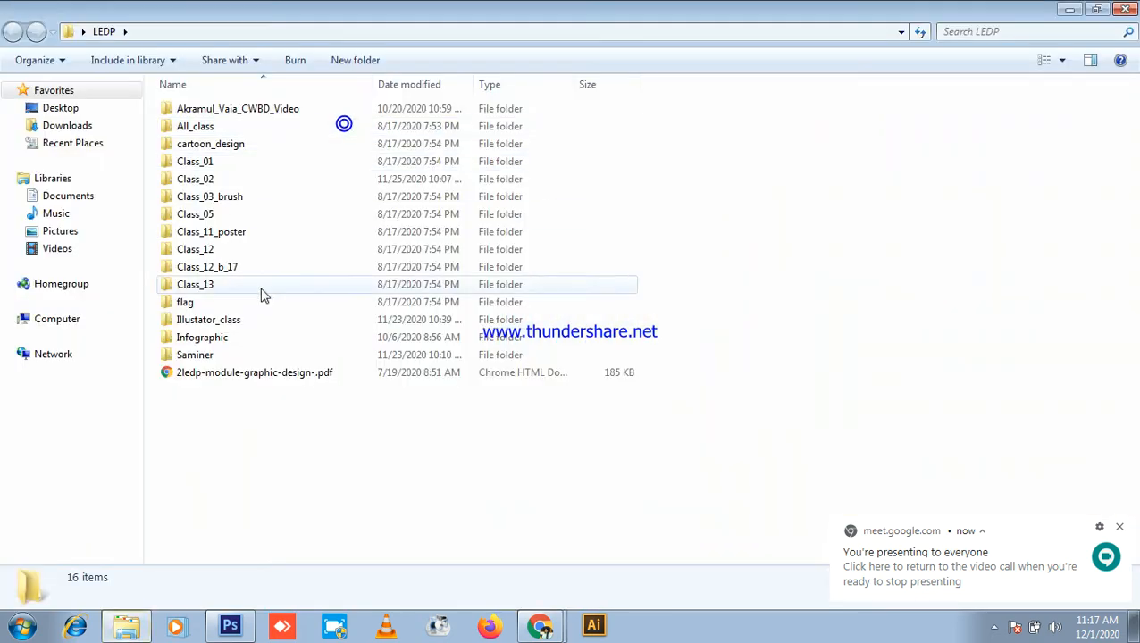
left_click(835, 304)
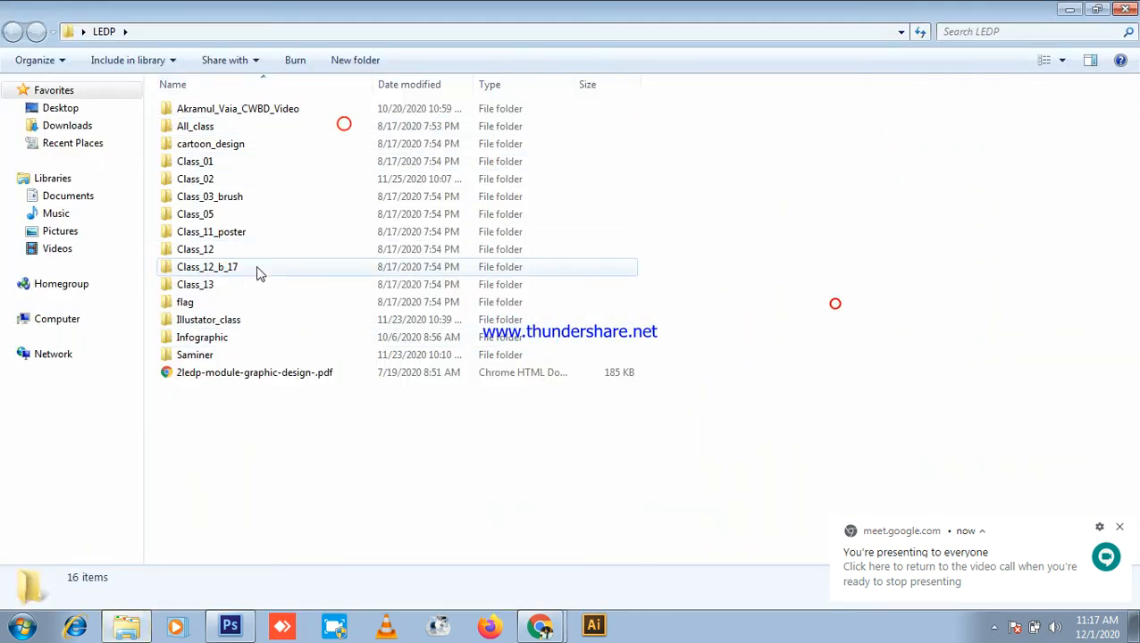
double_click(195, 126)
left_click(207, 129)
double_click(208, 127)
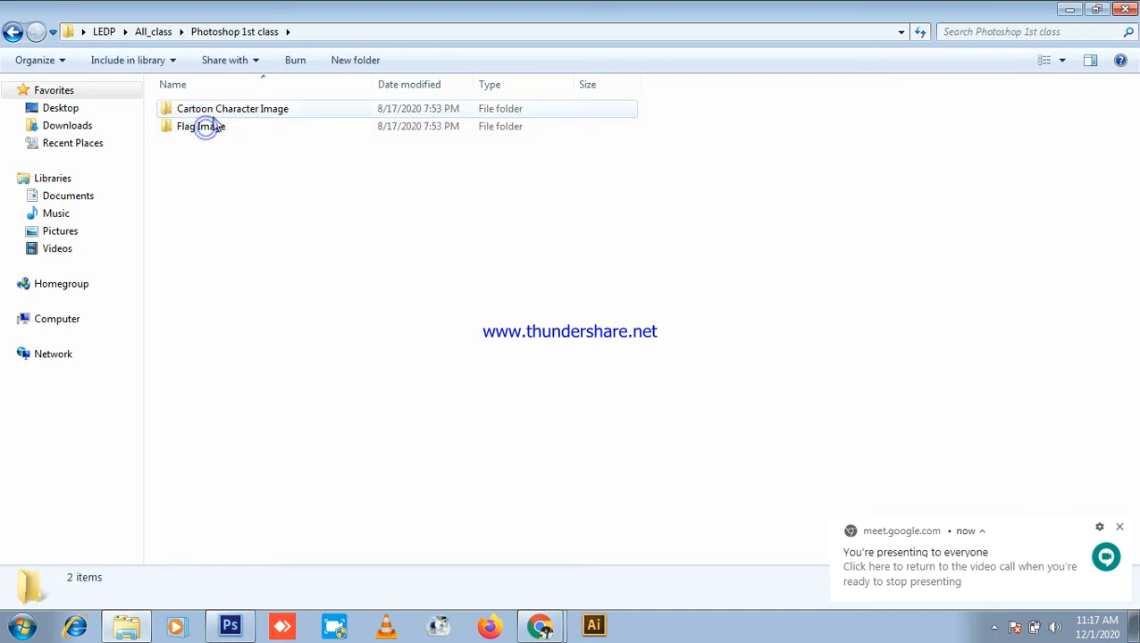
double_click(206, 111)
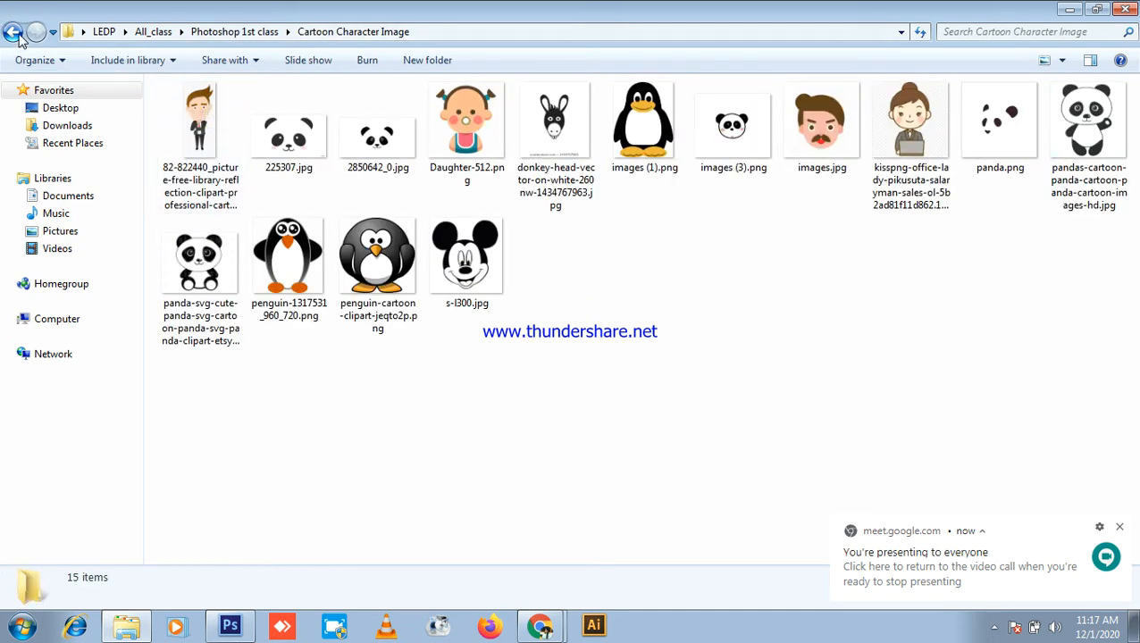
- View the Flag Image folder, select bagladeshFlag-1394125278.jpg, and briefly check the Photoshop canvas before returning to the folder
left_click(18, 36)
left_click(239, 125)
double_click(241, 126)
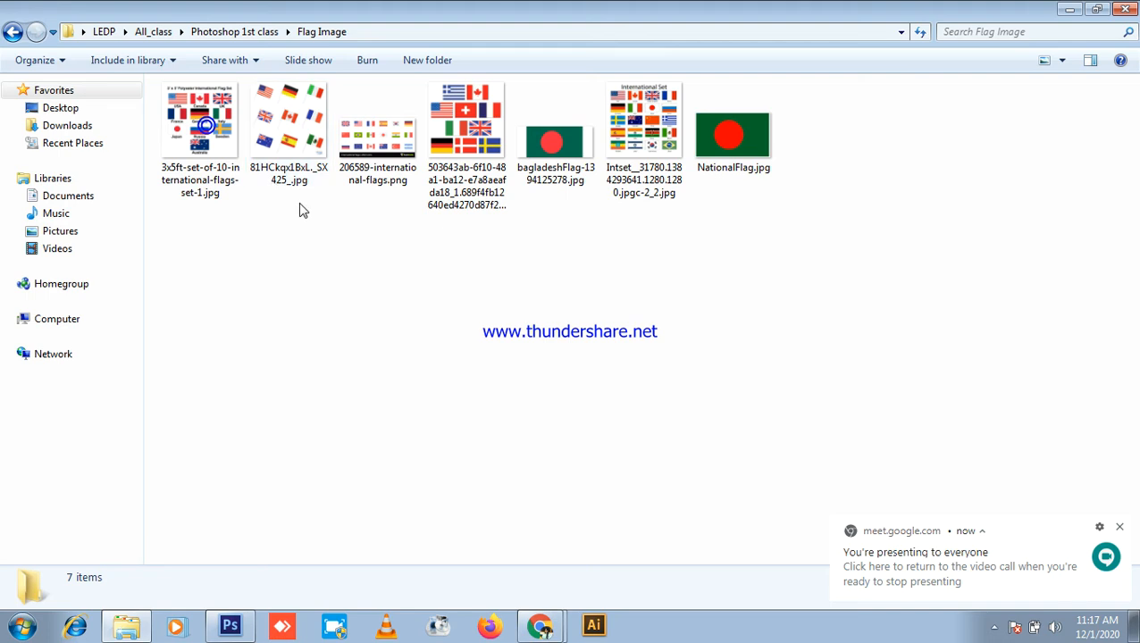
left_click(571, 170)
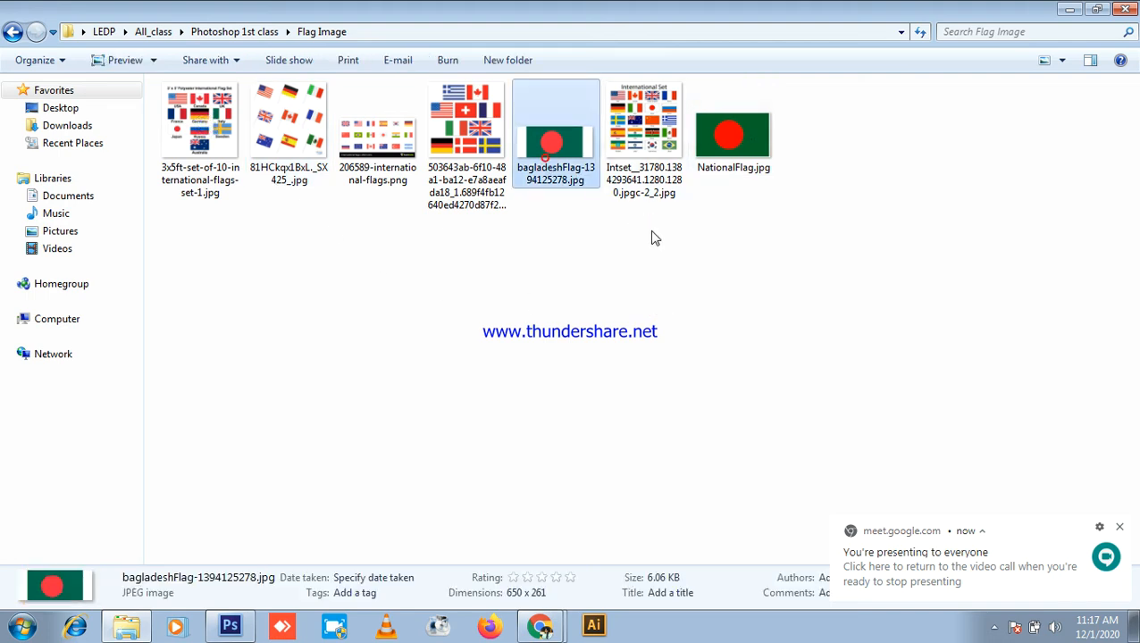
left_click(232, 626)
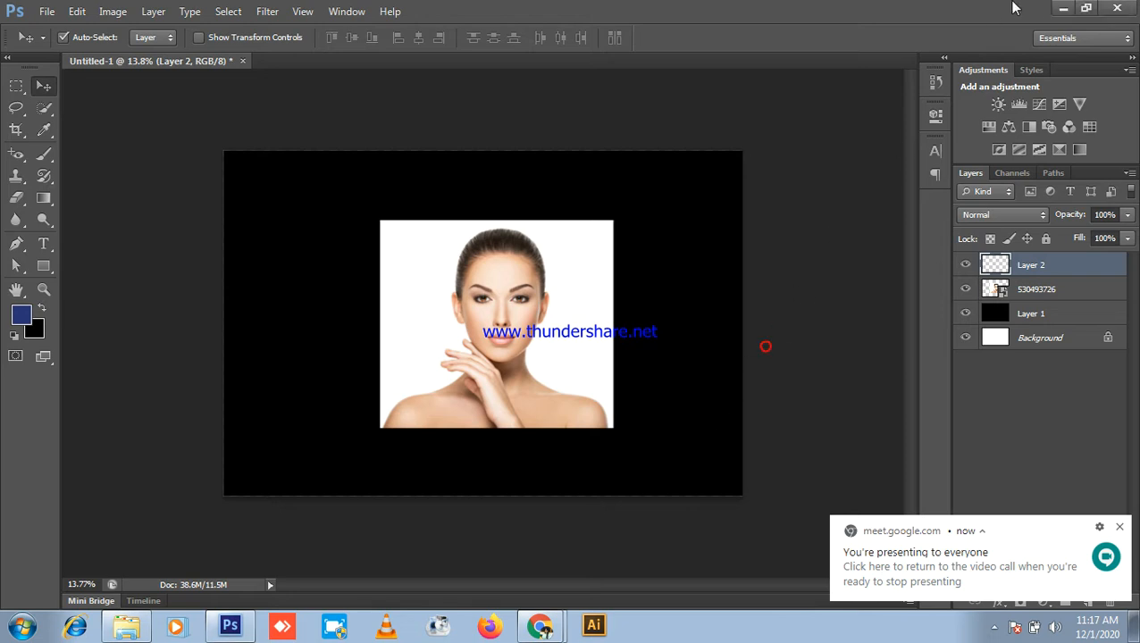
left_click(1064, 9)
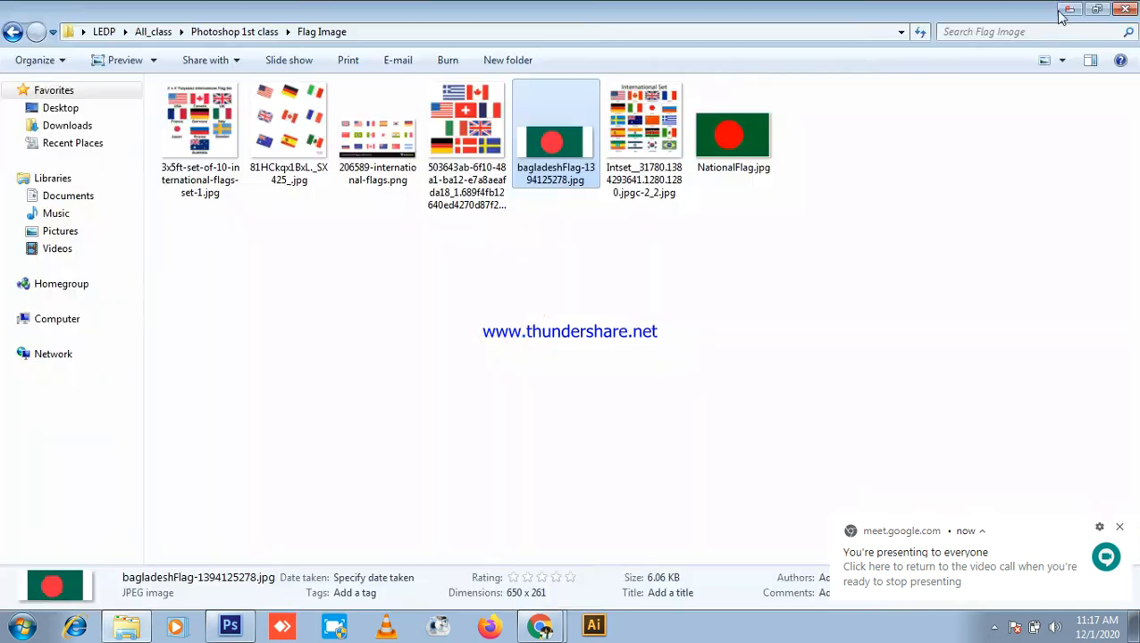
- Place 3x5ft-set-of-10-international-flags-set-1.jpg over the portrait on the black canvas, then delete the placed layer
left_click(207, 150)
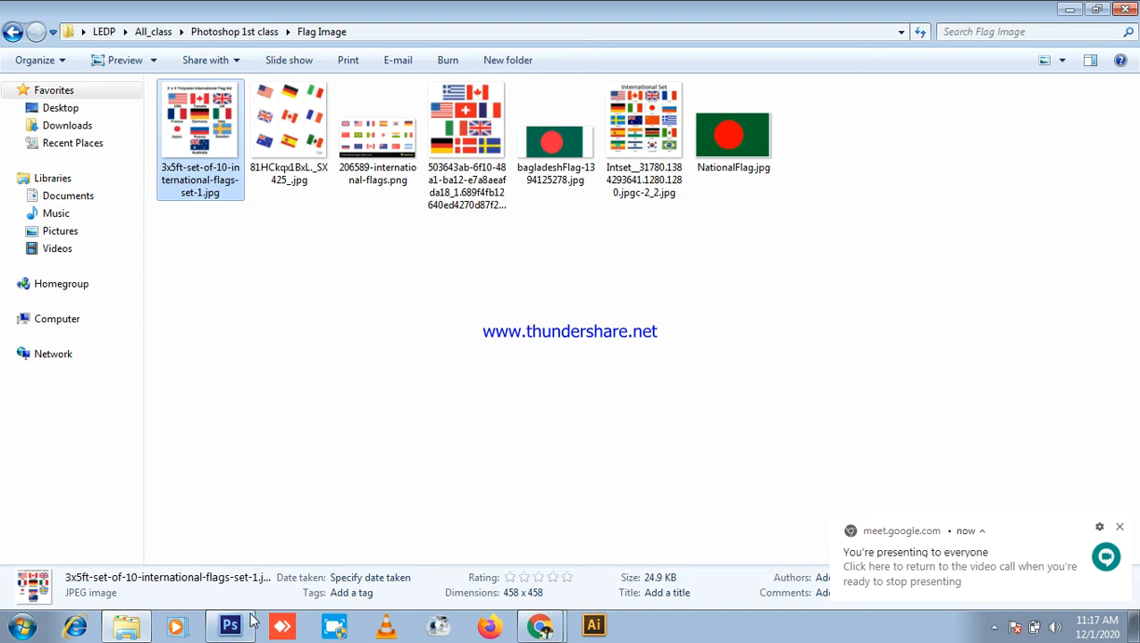
left_click(232, 625)
left_click_drag(251, 632, 551, 257)
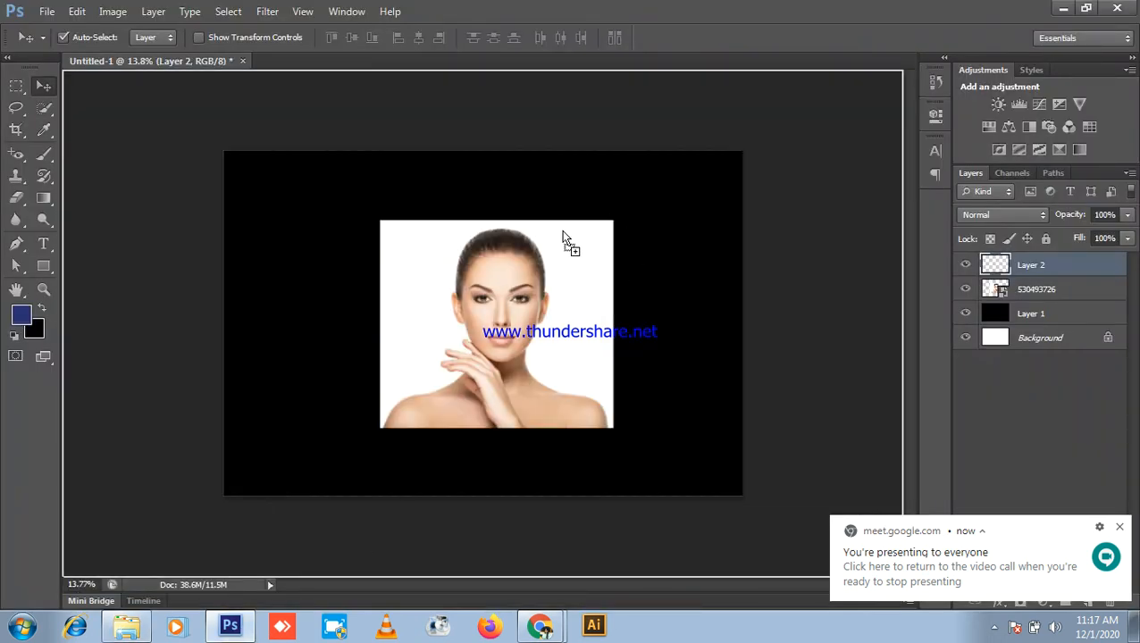
left_click_drag(274, 284, 275, 285)
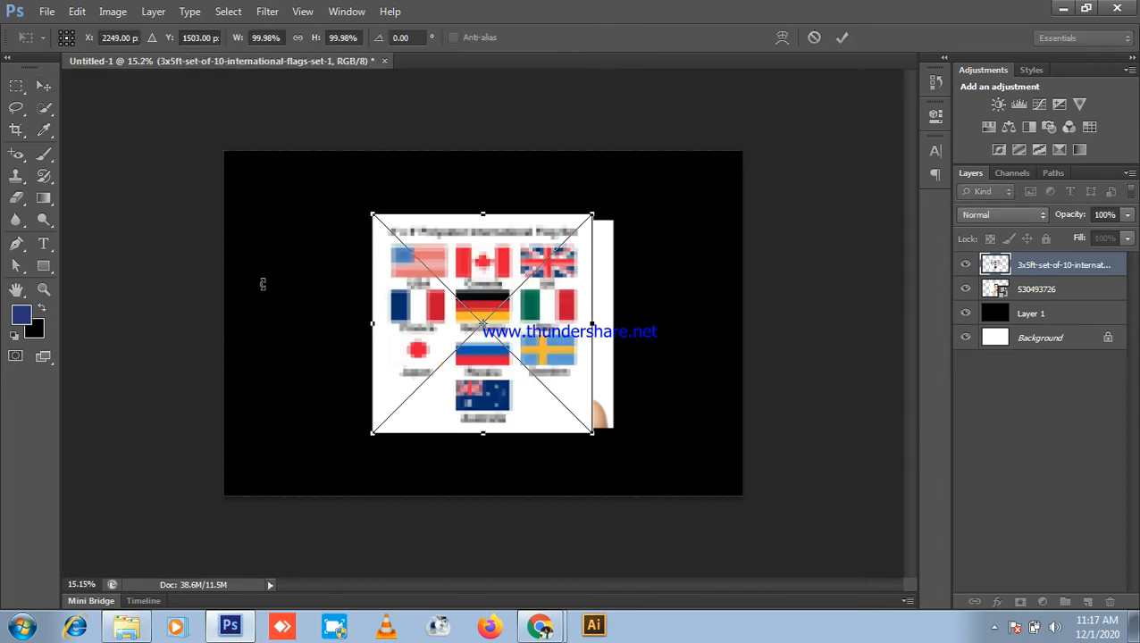
key("Return")
scroll(550, 278, "up", 2)
key("Delete")
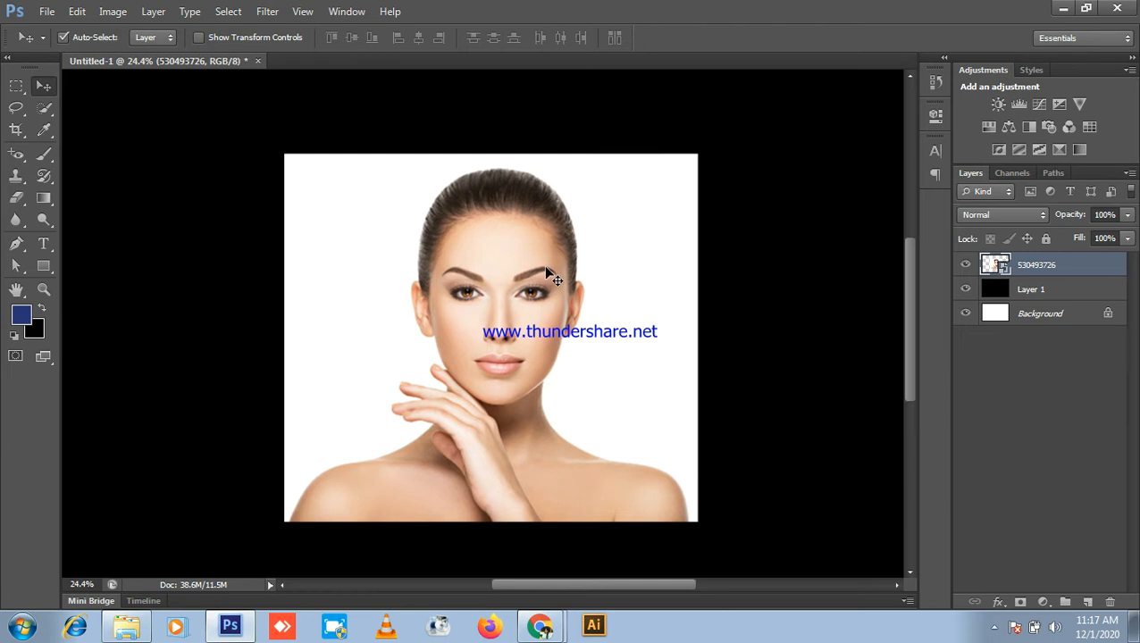
- Rasterize the portrait layer 530493726
scroll(500, 298, "up", 1)
scroll(494, 288, "down", 8)
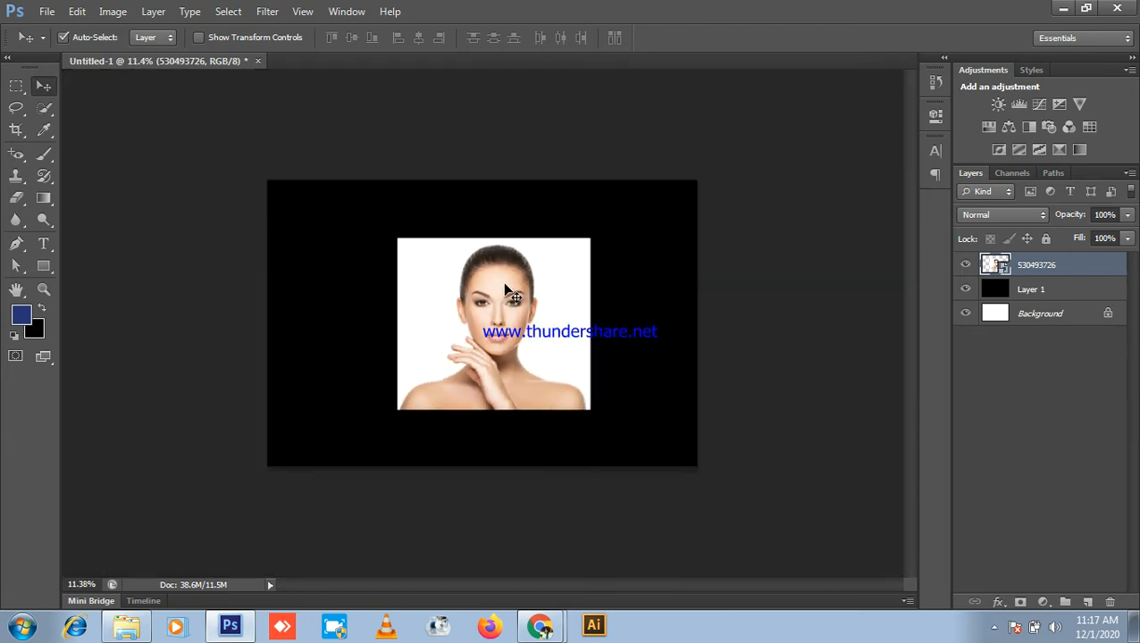
mouse_move(509, 301)
left_mouse_down()
mouse_move(525, 301)
mouse_move(514, 307)
left_mouse_up()
scroll(628, 307, "up", 1)
scroll(628, 306, "up", 1)
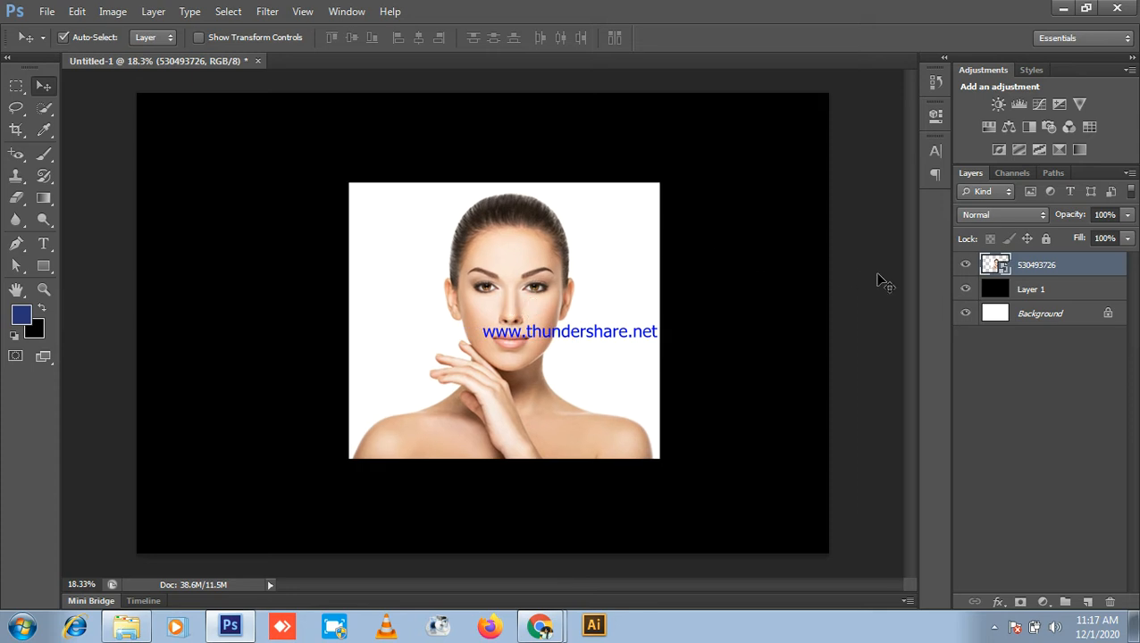
right_click(1075, 265)
left_click(963, 194)
- Switch to the Google Meet call to check the participants, then return to Photoshop
scroll(400, 245, "down", 1)
left_click(1068, 6)
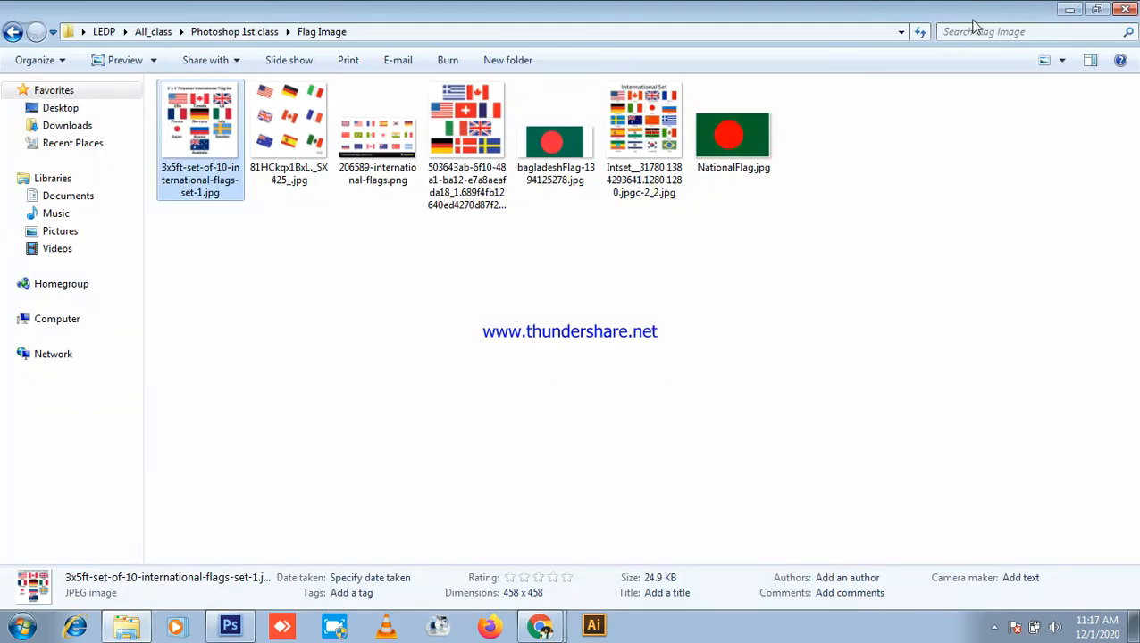
left_click(533, 627)
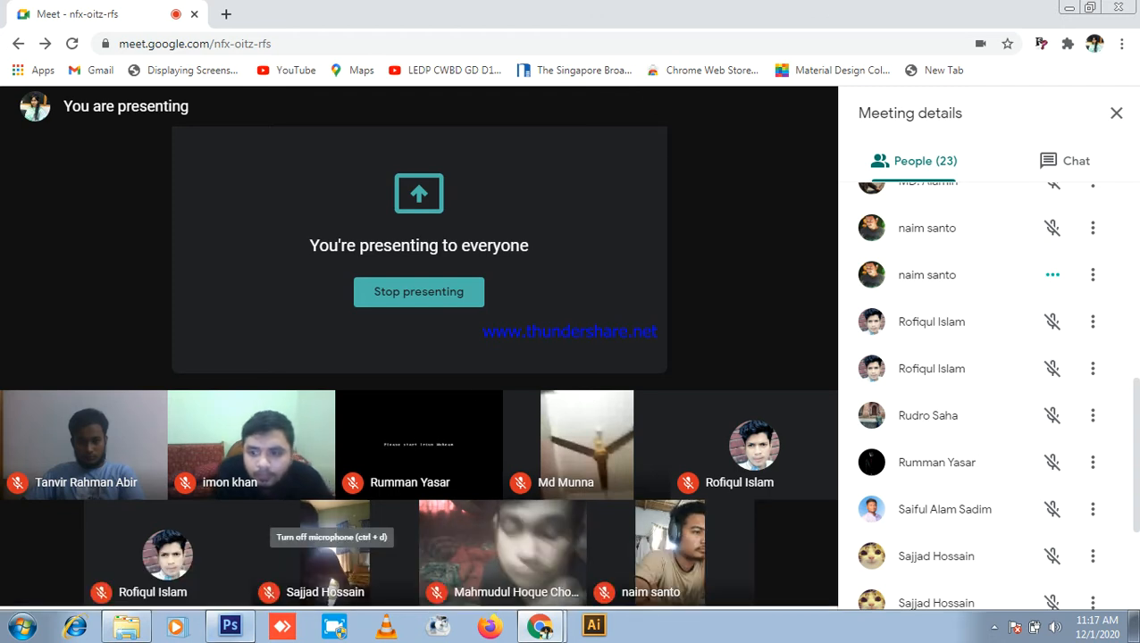
left_click(229, 626)
- Select the woman in the rasterized portrait with the Quick Selection Tool and inspect the selection edge
scroll(723, 295, "up", 4)
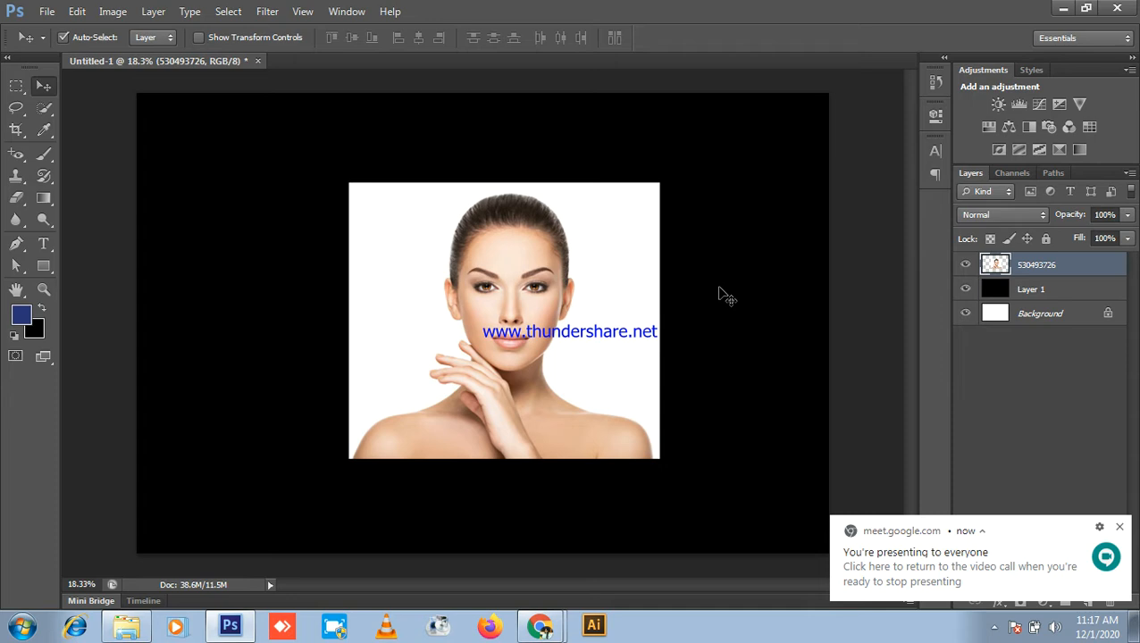
scroll(478, 282, "down", 4)
left_click(47, 115)
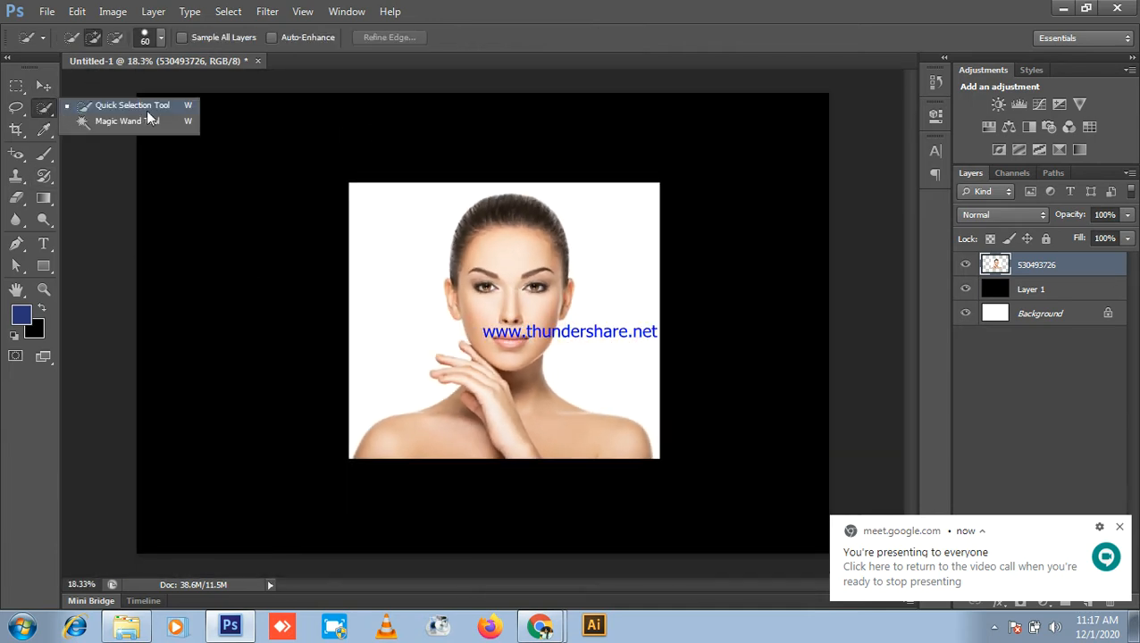
left_click(150, 107)
mouse_move(496, 259)
left_mouse_down()
mouse_move(497, 367)
mouse_move(466, 426)
mouse_move(480, 409)
mouse_move(525, 426)
mouse_move(533, 386)
mouse_move(551, 428)
left_mouse_up()
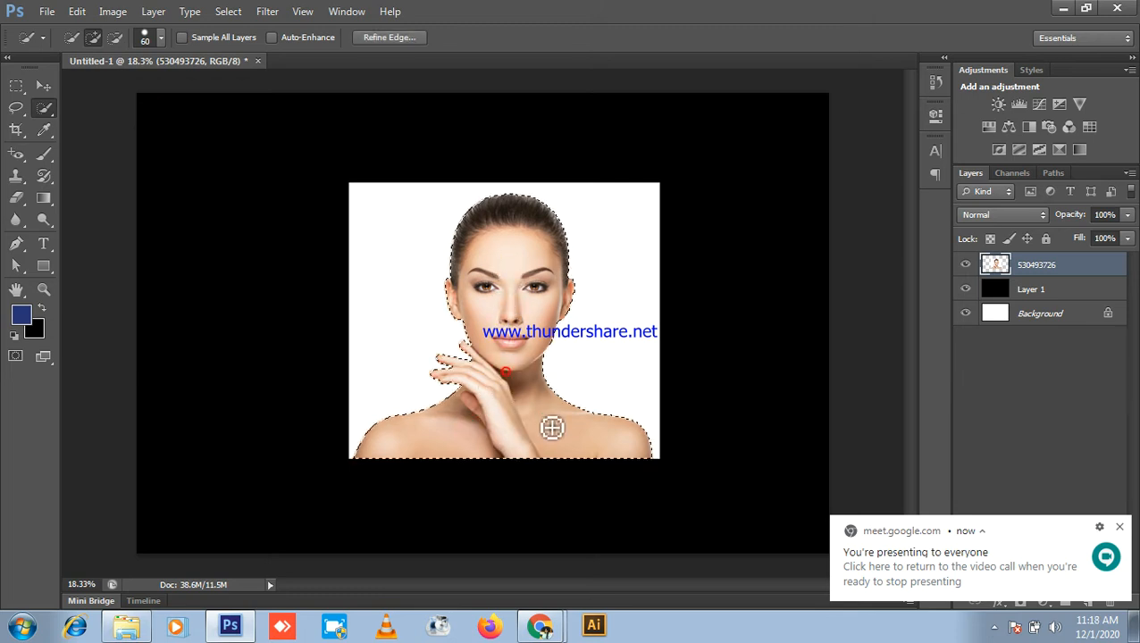
scroll(438, 356, "up", 5)
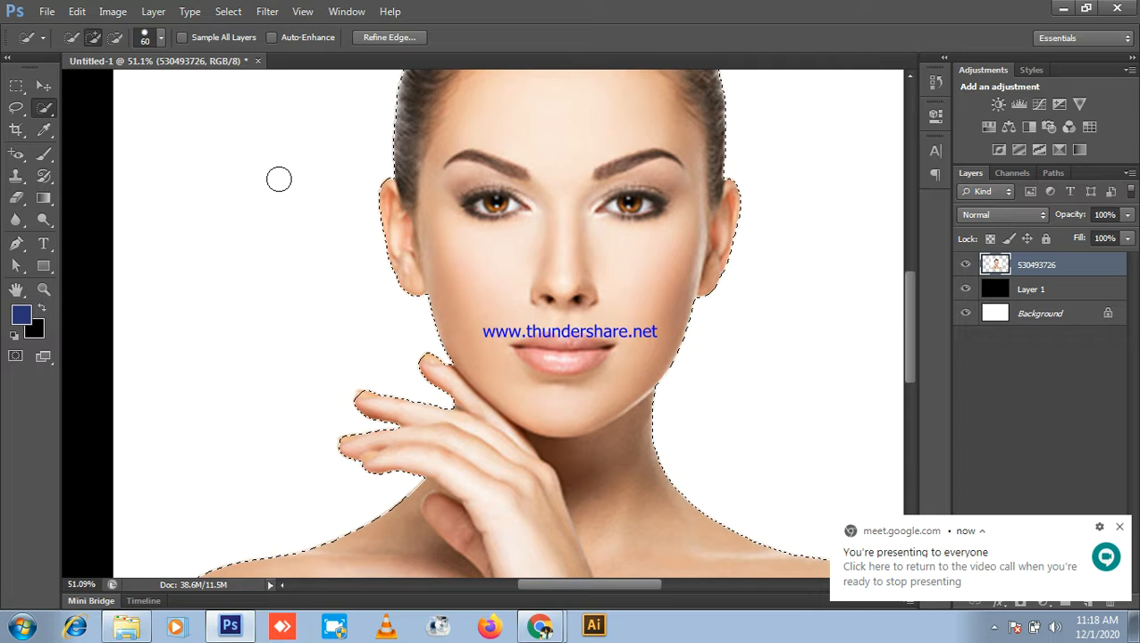
scroll(576, 275, "down", 4)
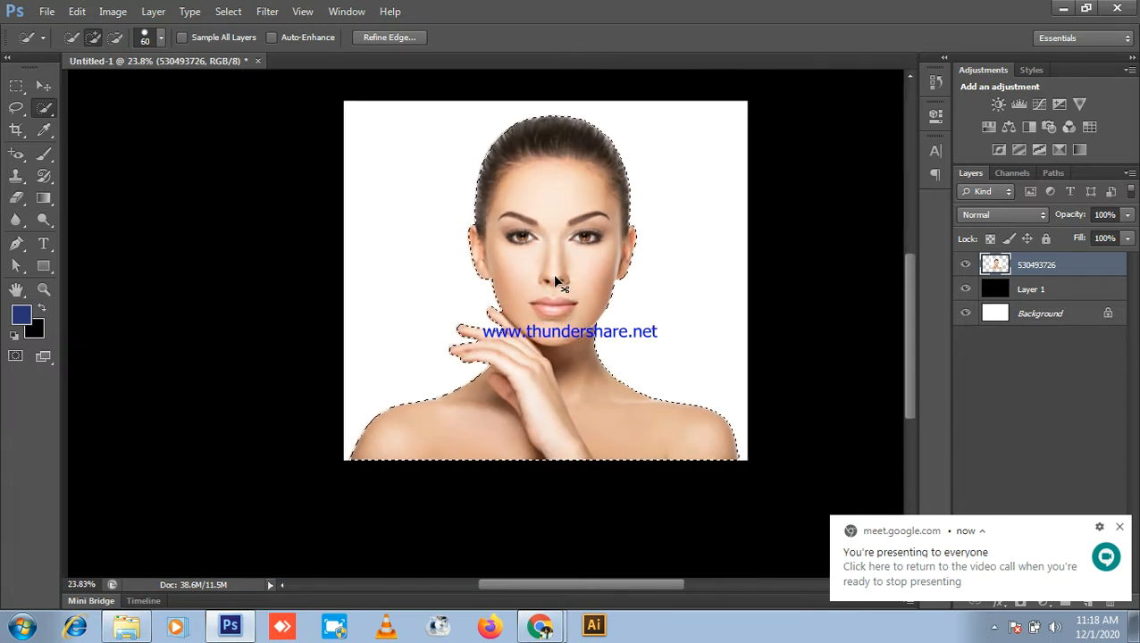
- Copy the selected woman to a new layer and move the cut-out aside to the left of the canvas
key("ctrl+j")
left_click(1050, 291)
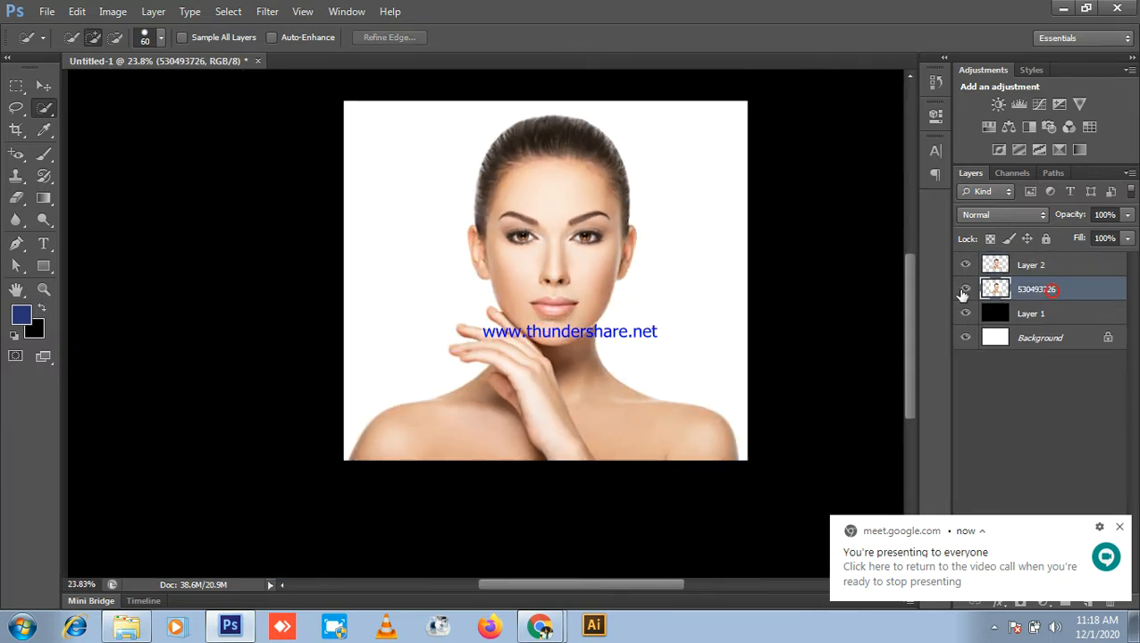
left_click(42, 86)
scroll(389, 261, "down", 1)
left_click_drag(523, 303, 266, 302)
- Delete the original portrait layer and move the cut-out woman back toward the middle of the black canvas
left_click_drag(501, 323, 554, 304)
key("Delete")
left_click_drag(274, 299, 432, 304)
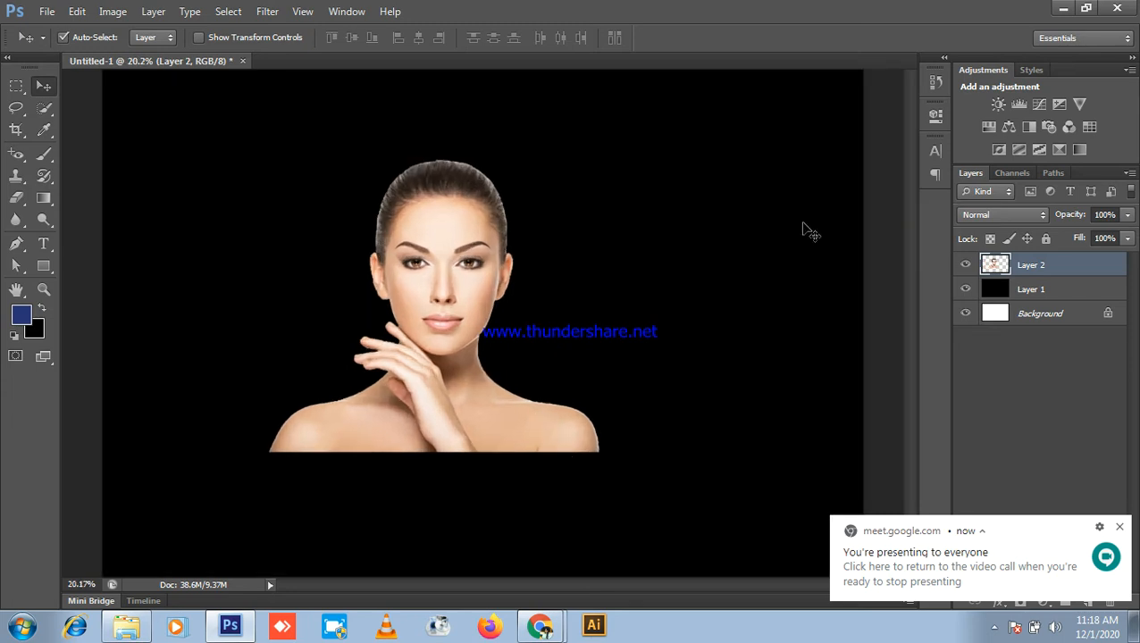
- Check the Google Meet call, then return to Photoshop and undo back to the active selection around the woman
left_click(1063, 8)
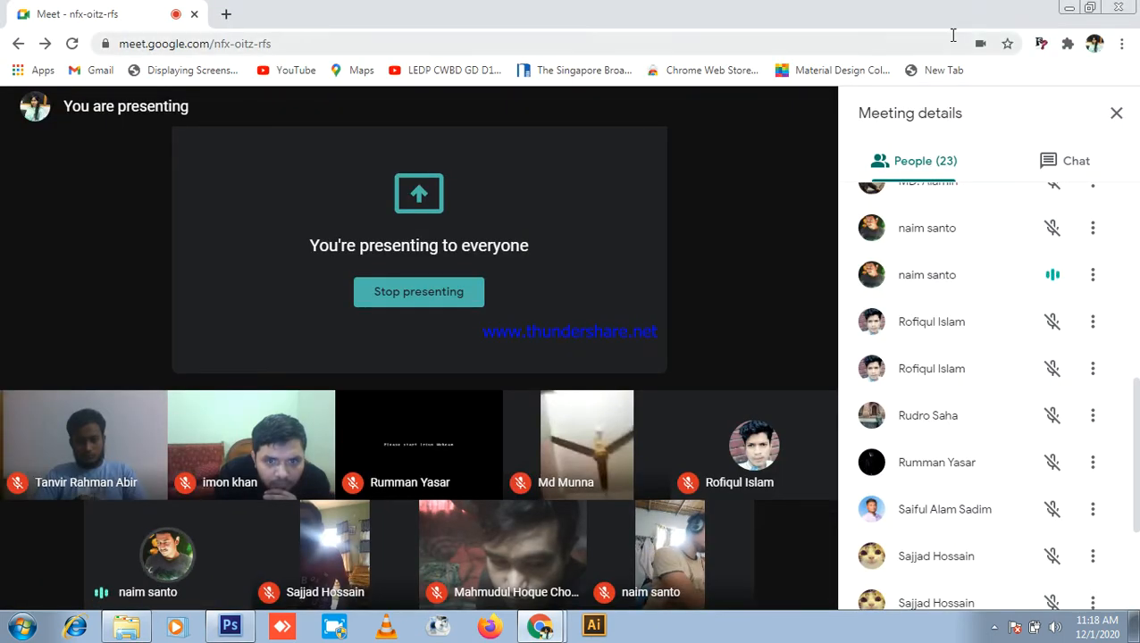
left_click(231, 625)
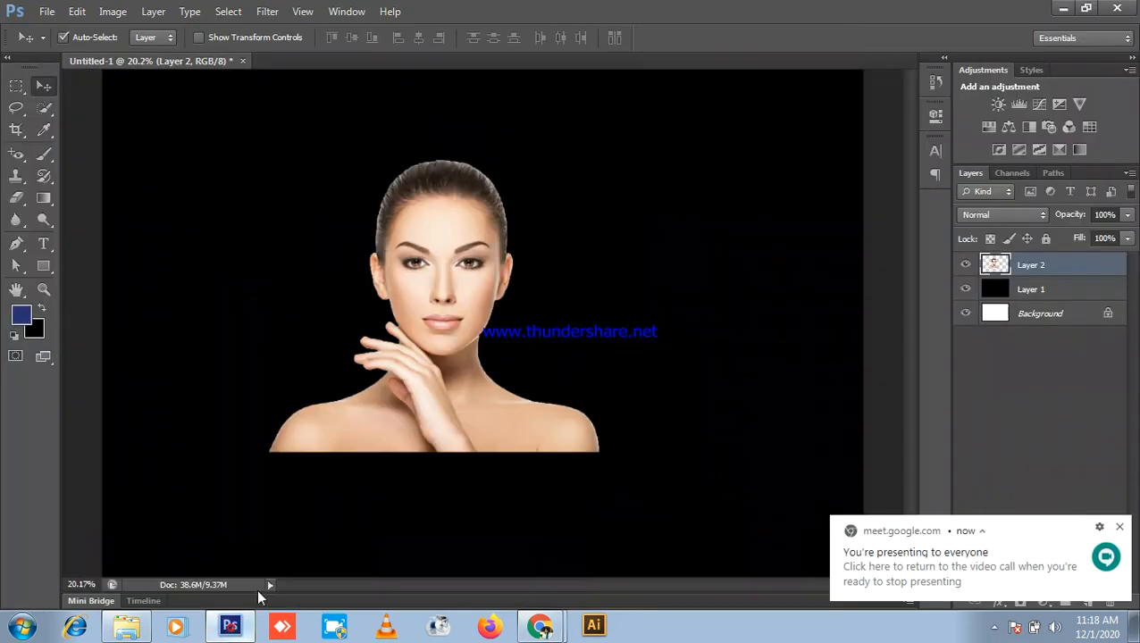
key("ctrl+alt+z")
key("ctrl+alt+z")
key("ctrl+alt+z")
key("ctrl+alt+z")
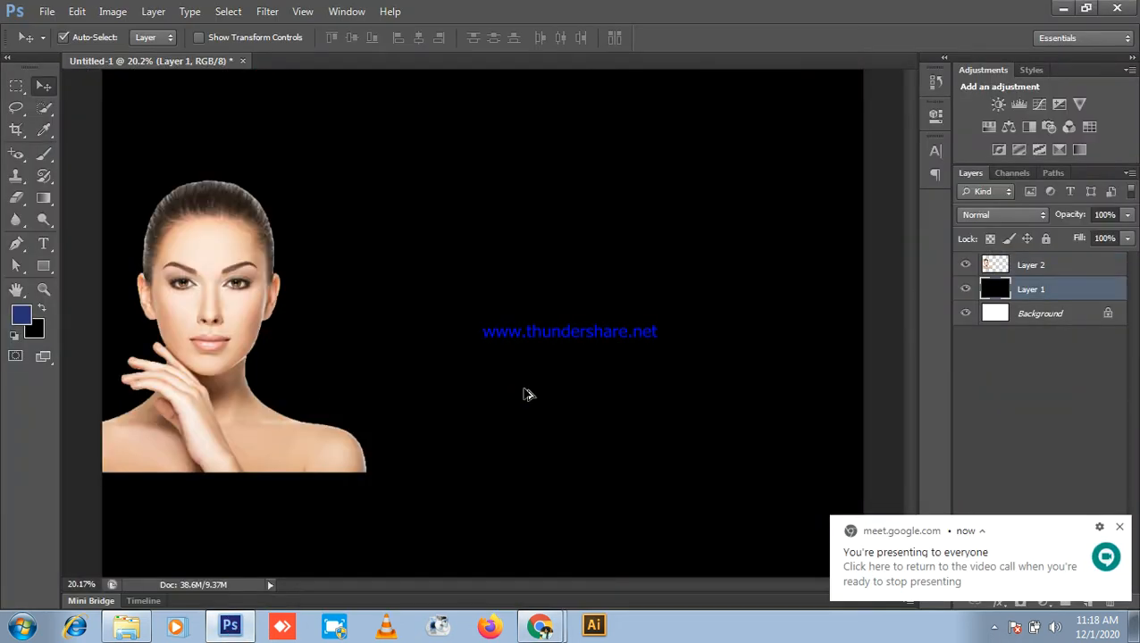
key("ctrl+alt+z")
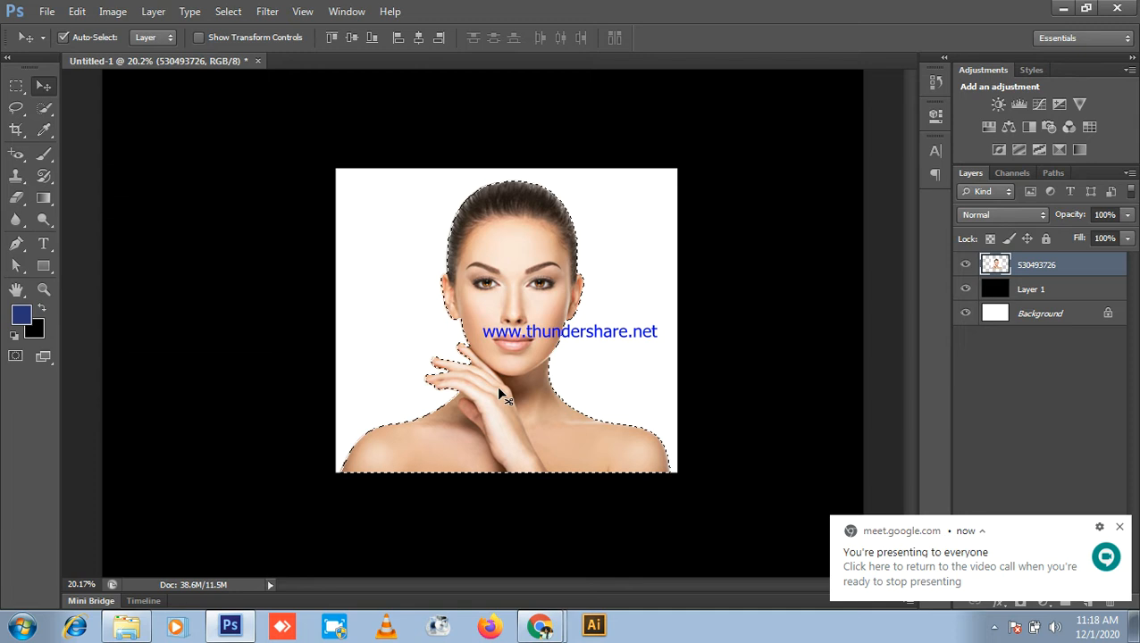
- Copy the selected woman to a new layer above the original portrait
scroll(715, 367, "up", 3)
scroll(728, 386, "down", 3)
key("ctrl+j")
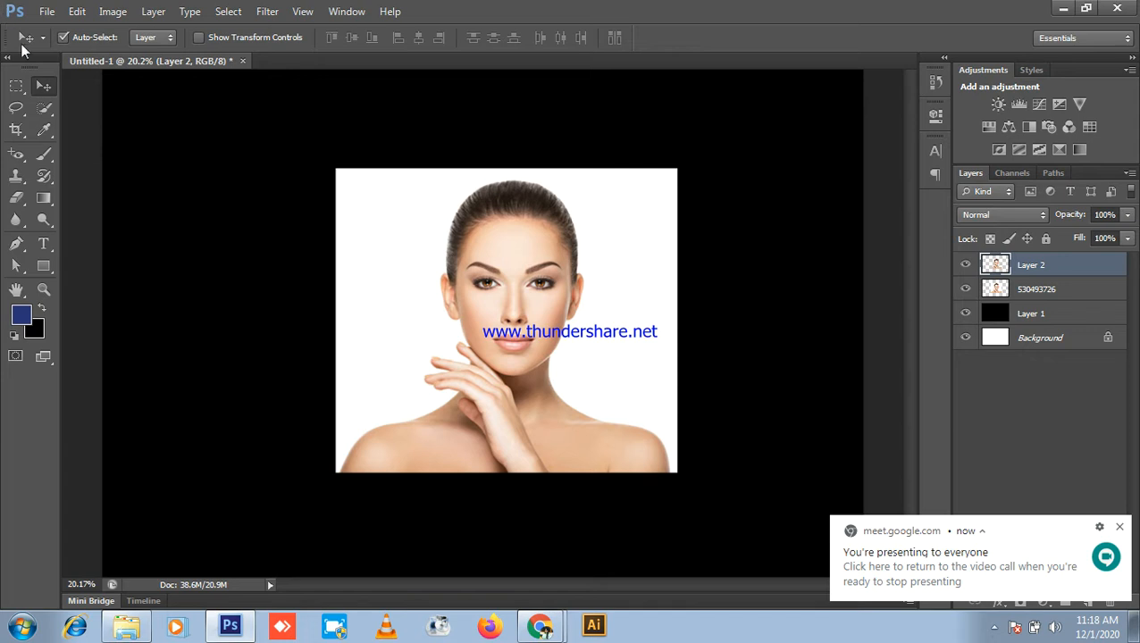
- Hide the original portrait layer 530493726, dismiss the presenting notification, and delete that layer
left_click(966, 289)
left_click(1035, 289)
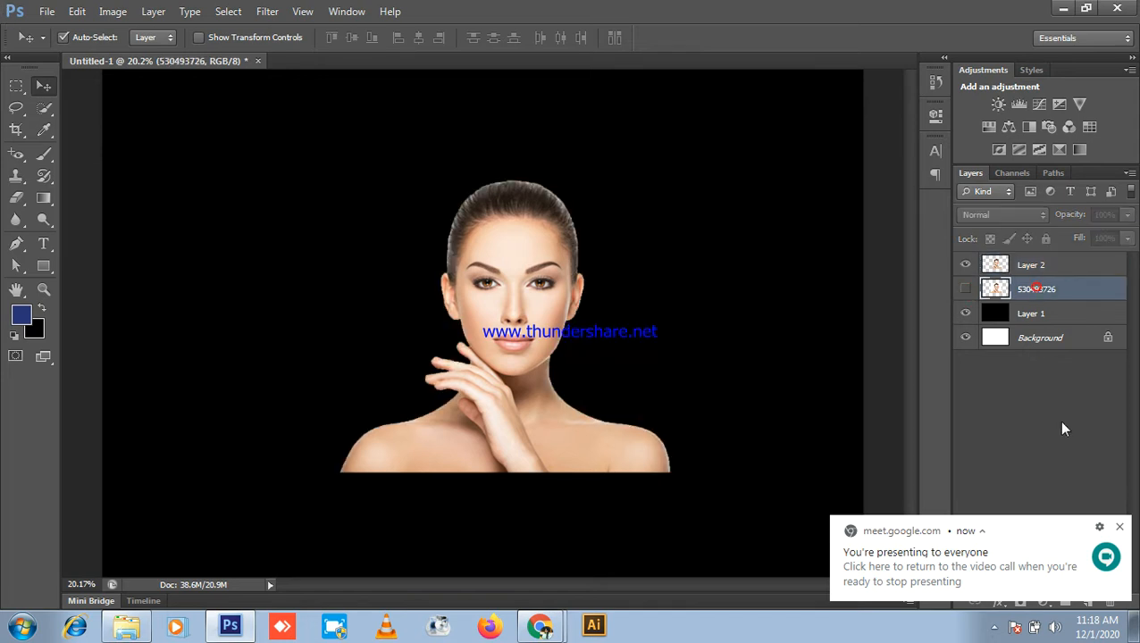
left_click(1119, 527)
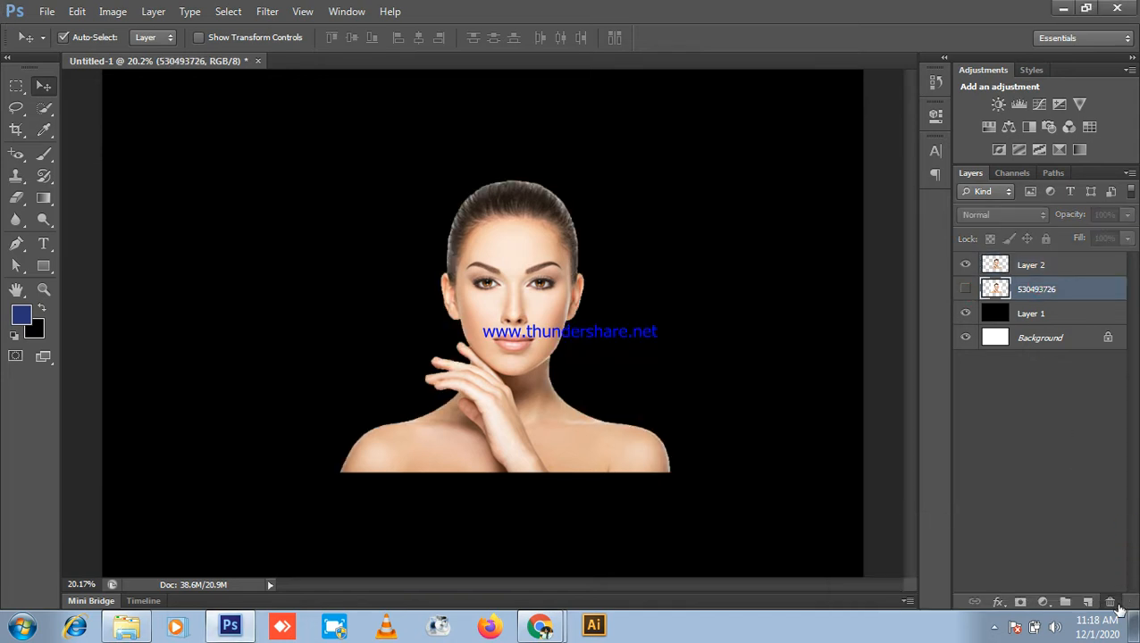
left_click(1110, 602)
left_click(555, 241)
- Move the cut-out woman slightly down and to the right on the black canvas and examine her edges up close
scroll(458, 290, "up", 3)
scroll(494, 299, "down", 4)
left_click_drag(527, 249, 543, 283)
scroll(597, 315, "up", 5)
scroll(600, 319, "up", 5)
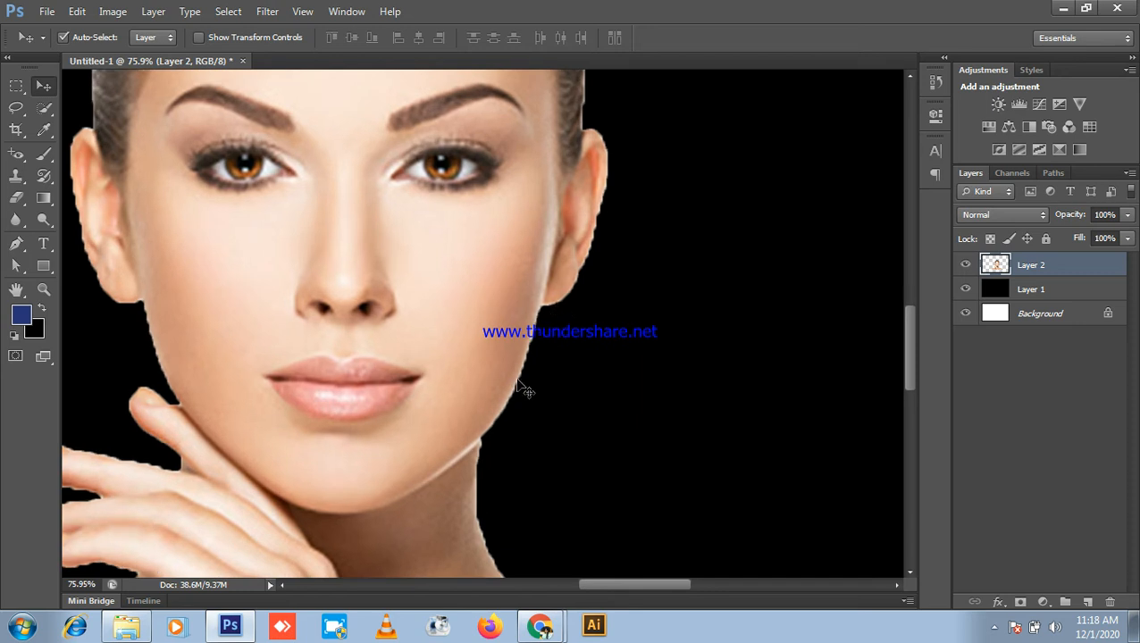
- Examine the cutout edges on Layer 2 around the woman's face, neck and shoulders against the black background
left_click_drag(570, 467, 580, 295)
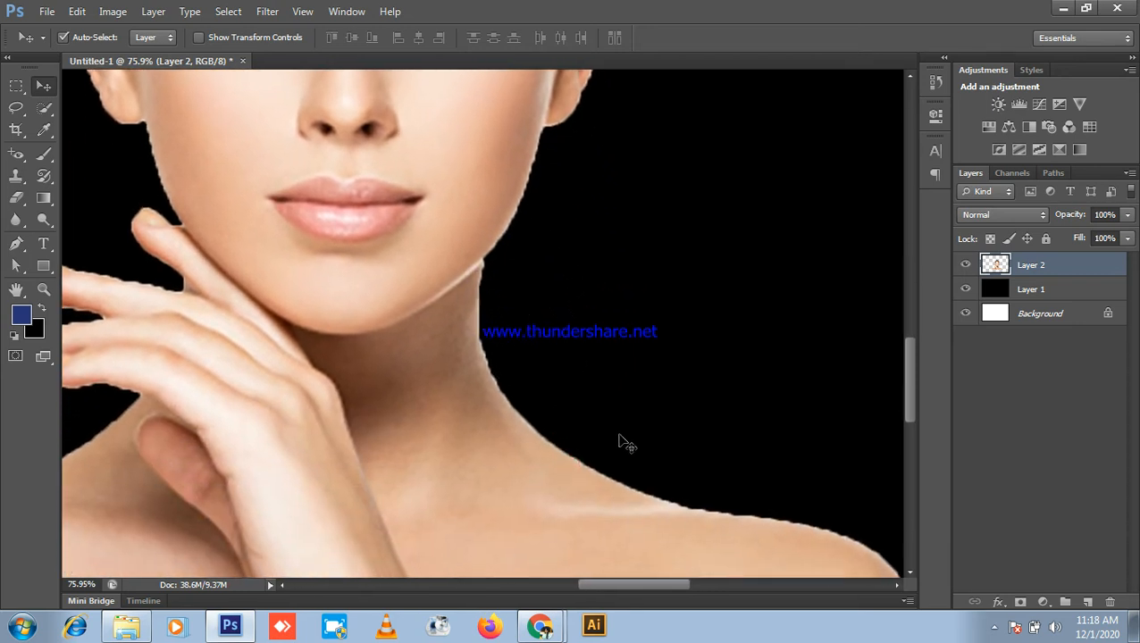
scroll(674, 432, "down", 5)
scroll(599, 391, "down", 1)
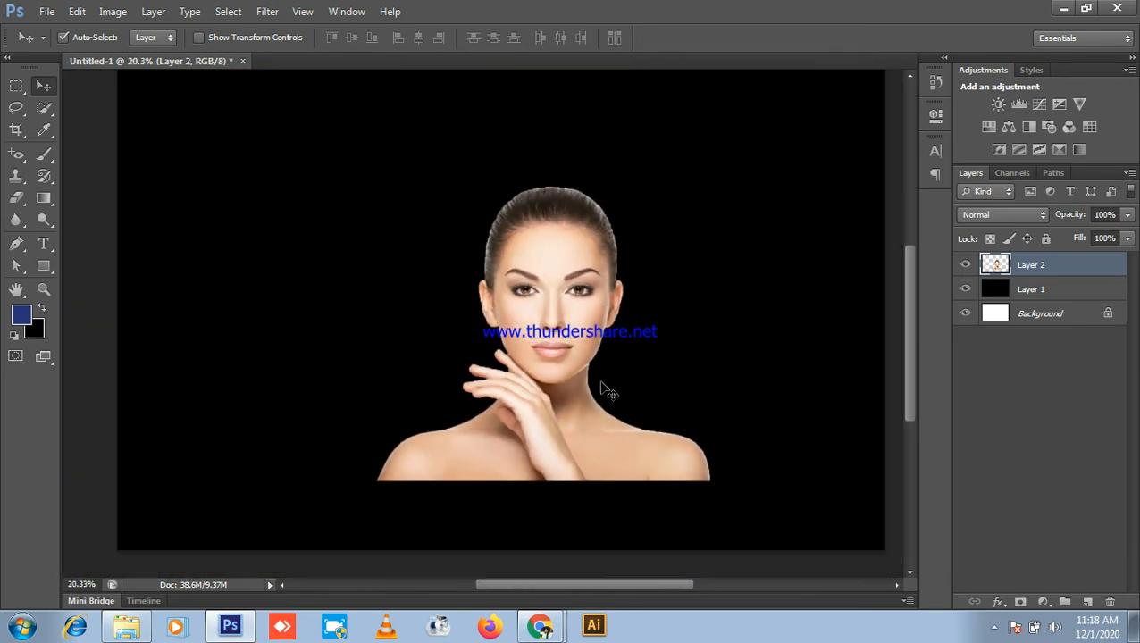
scroll(608, 391, "down", 1)
left_click_drag(565, 285, 518, 335)
scroll(520, 340, "up", 1)
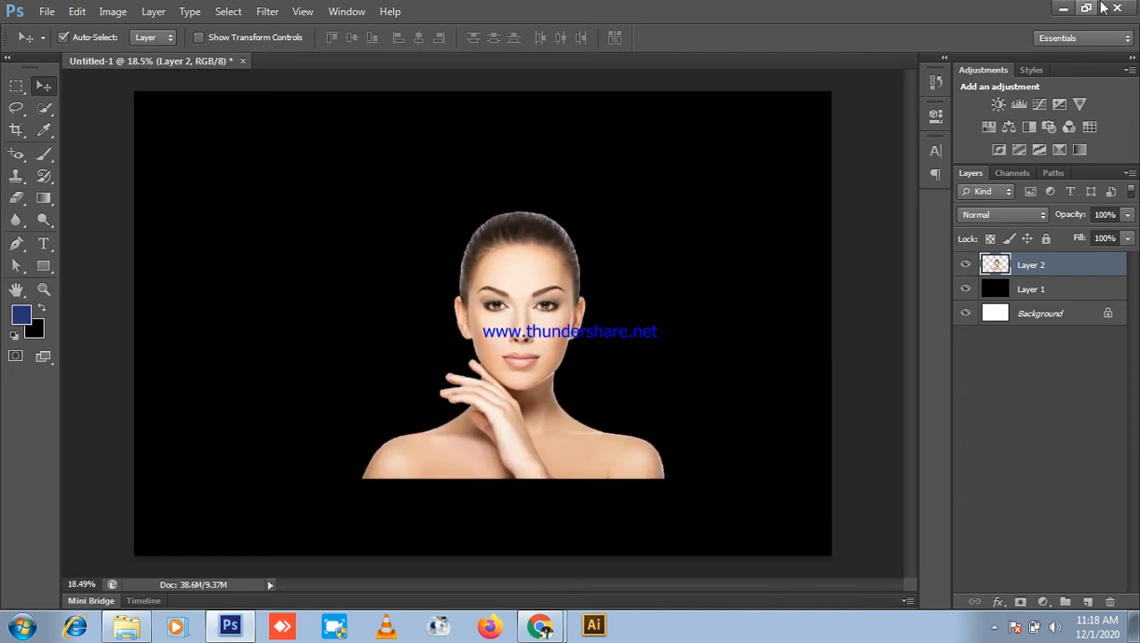
left_click(1065, 8)
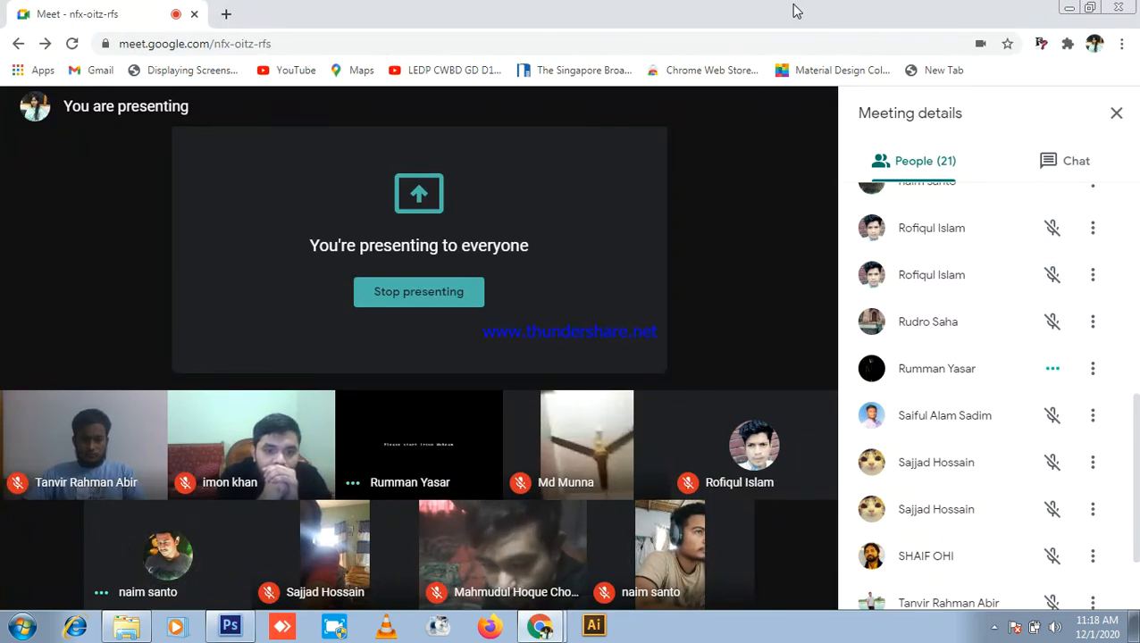
left_click(232, 625)
scroll(600, 358, "up", 1)
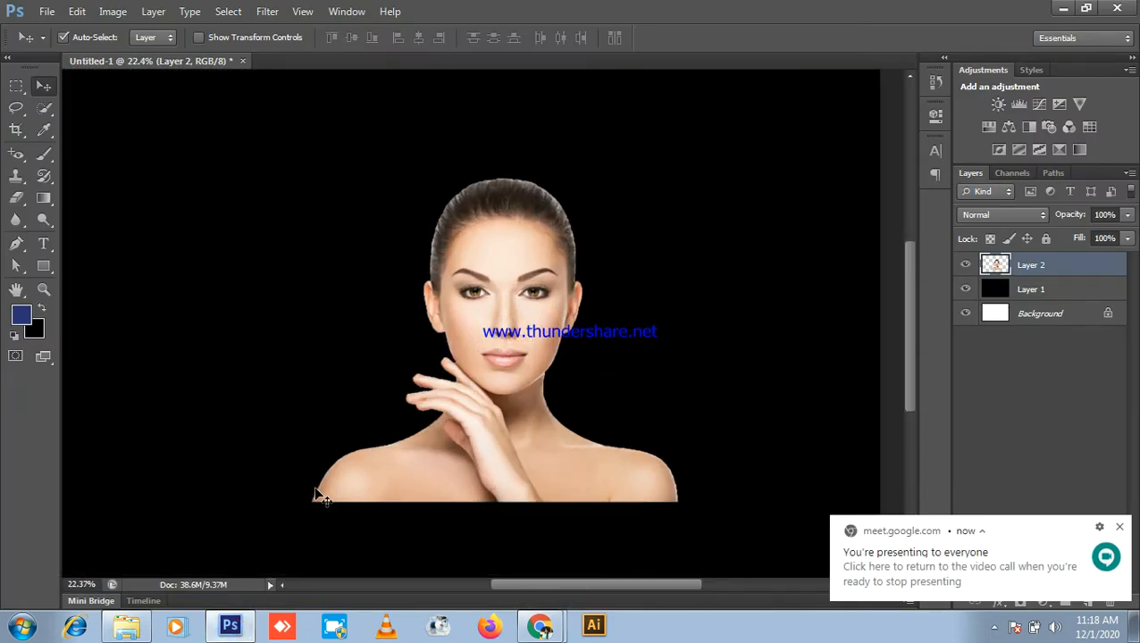
scroll(641, 451, "down", 2)
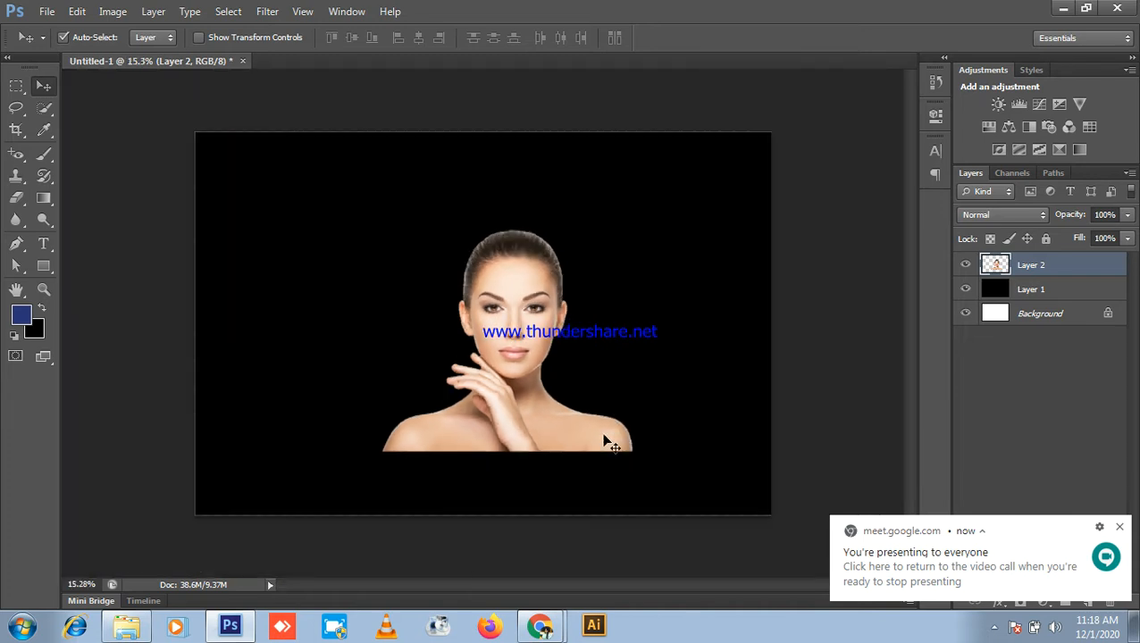
- Select the woman on Layer 2 with the Quick Selection tool at brush size 60
left_click_drag(49, 108, 101, 106)
mouse_move(501, 280)
left_mouse_down()
mouse_move(486, 396)
mouse_move(572, 425)
mouse_move(509, 448)
left_mouse_up()
scroll(529, 376, "up", 4)
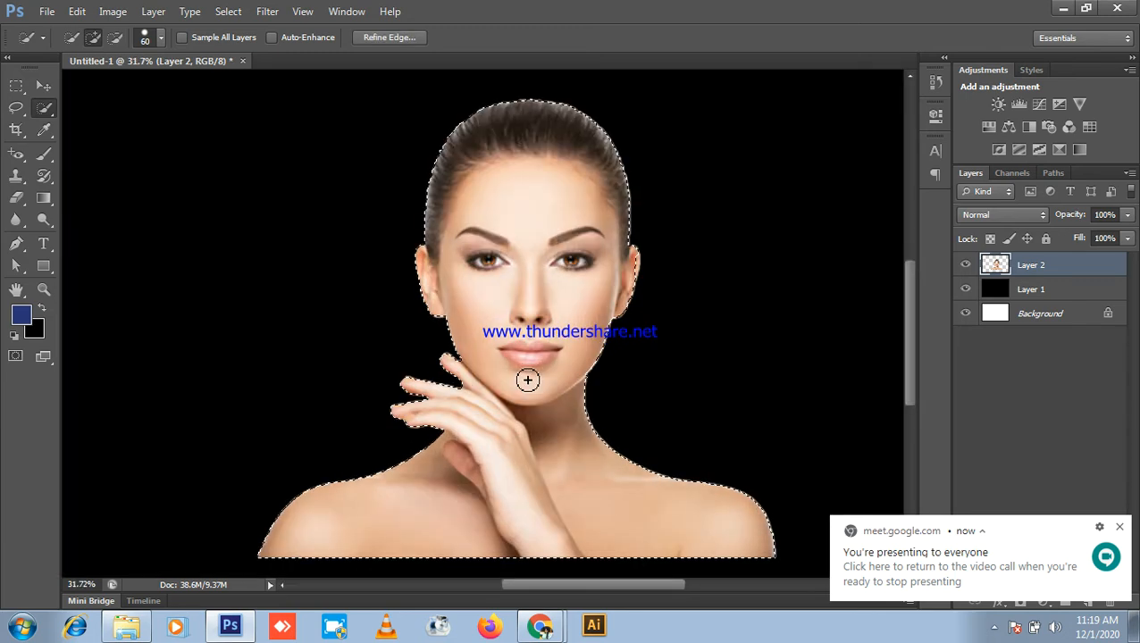
scroll(572, 287, "up", 2)
scroll(573, 287, "up", 5)
left_click(664, 279)
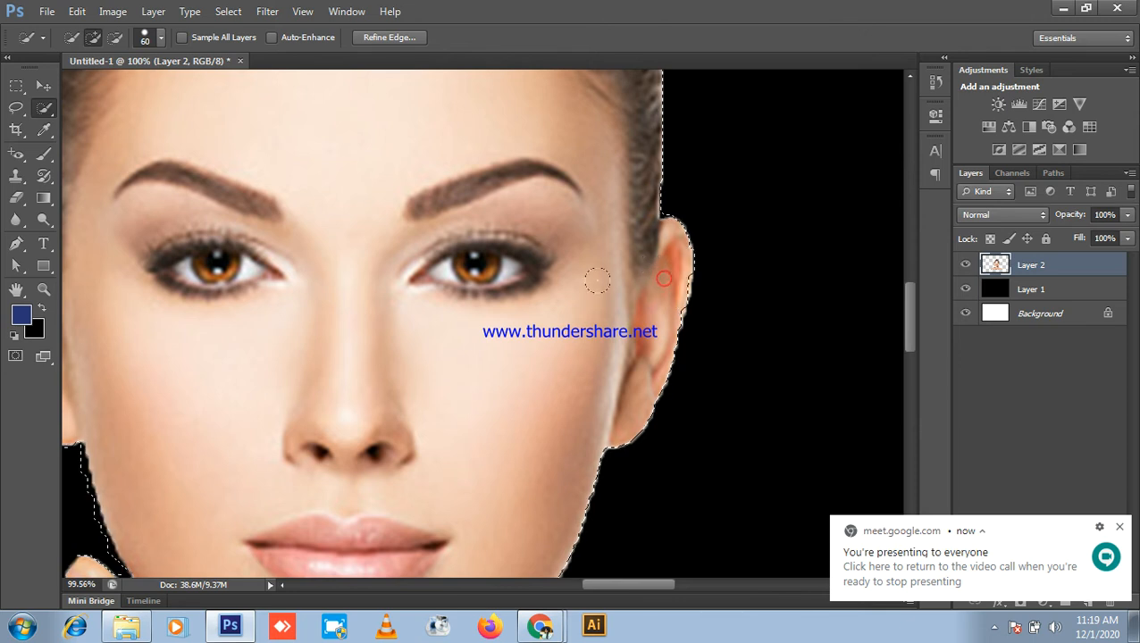
scroll(642, 286, "down", 6)
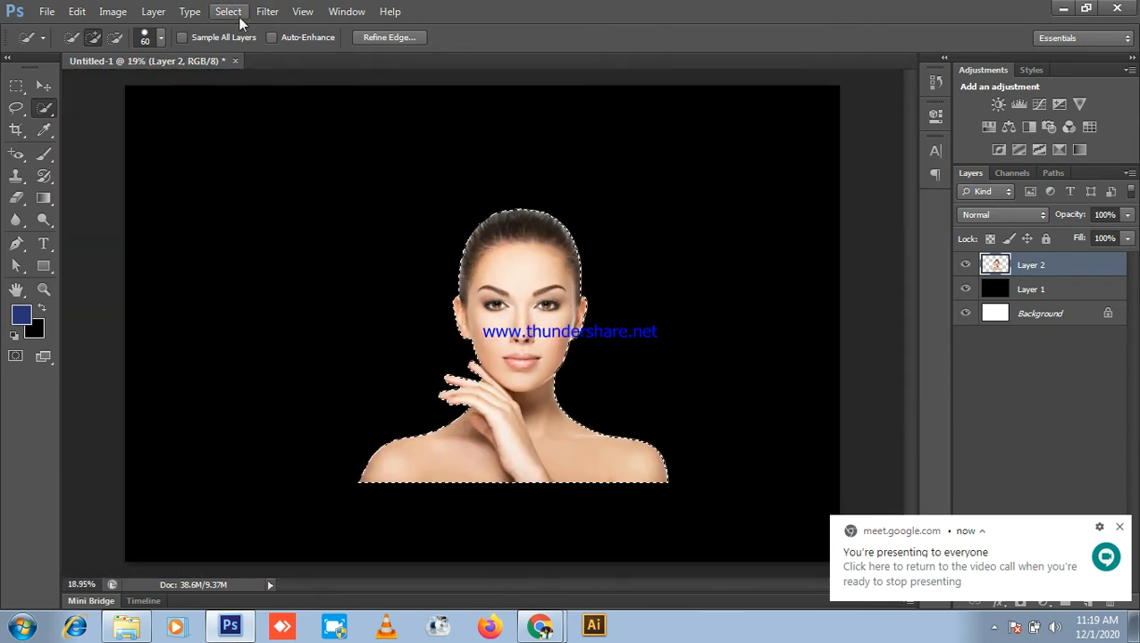
- Deselect the woman's outline
left_click(237, 16)
mouse_move(277, 206)
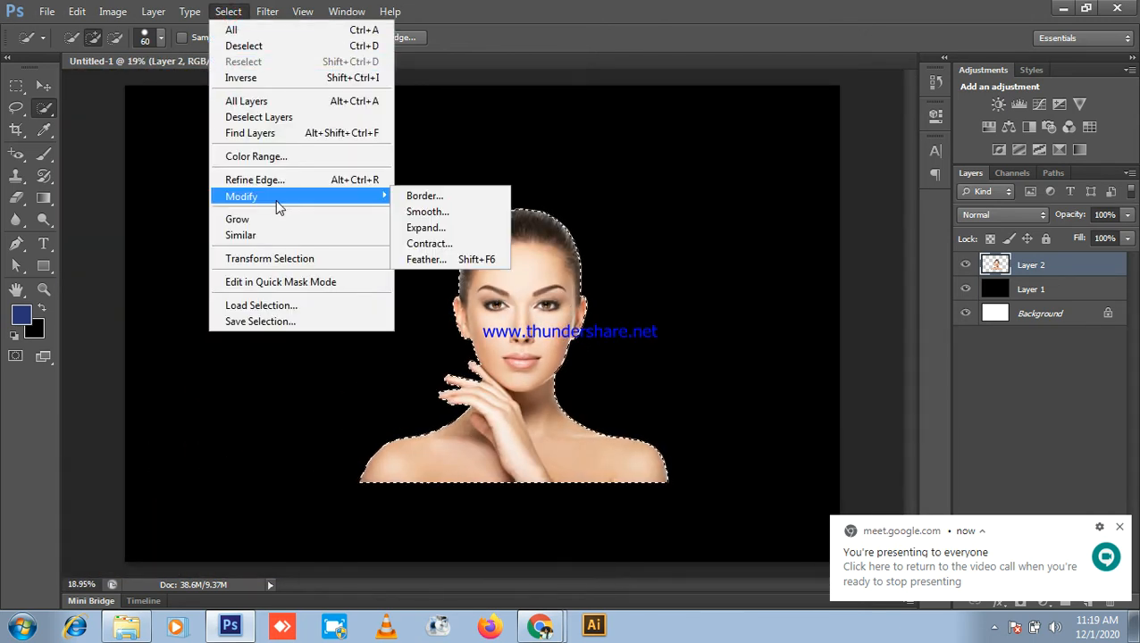
left_click(507, 7)
key("ctrl+d")
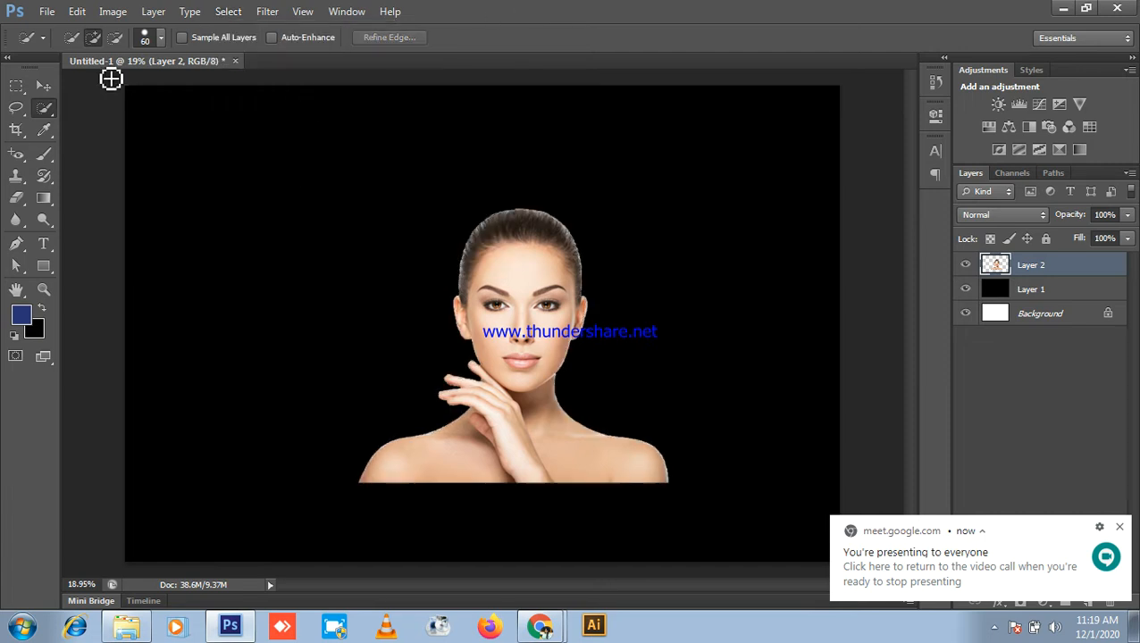
- Enlarge the Quick Selection brush to 150 and select the woman's whole figure on Layer 2
scroll(313, 150, "down", 1)
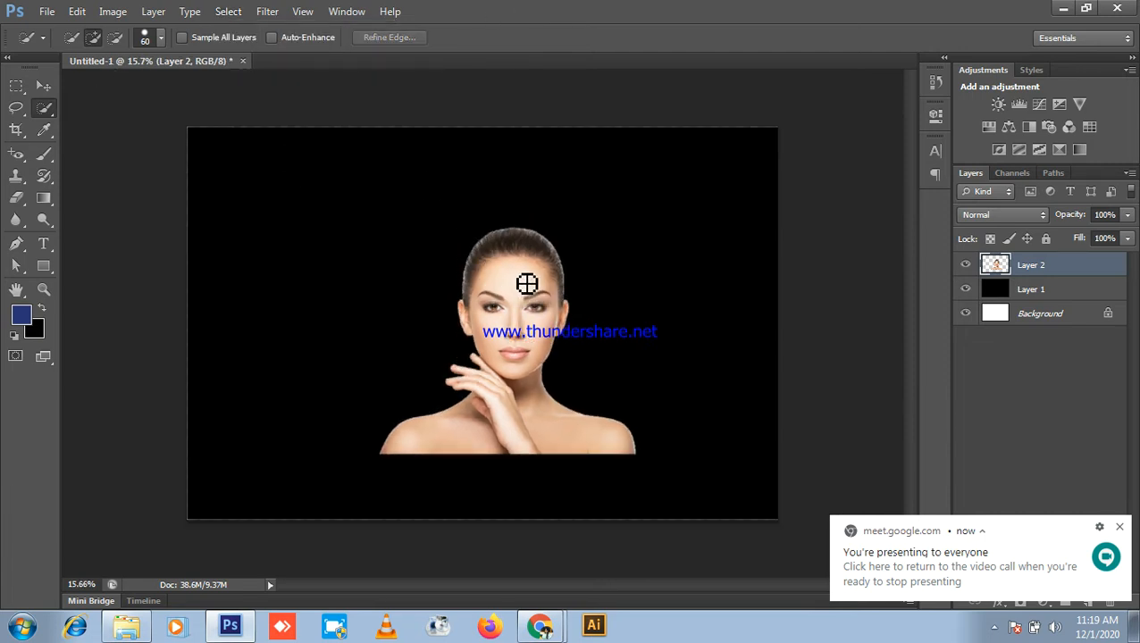
scroll(527, 283, "up", 1)
key("bracketright")
key("bracketright")
key("bracketright")
key("bracketright")
key("bracketright")
scroll(529, 276, "up", 5)
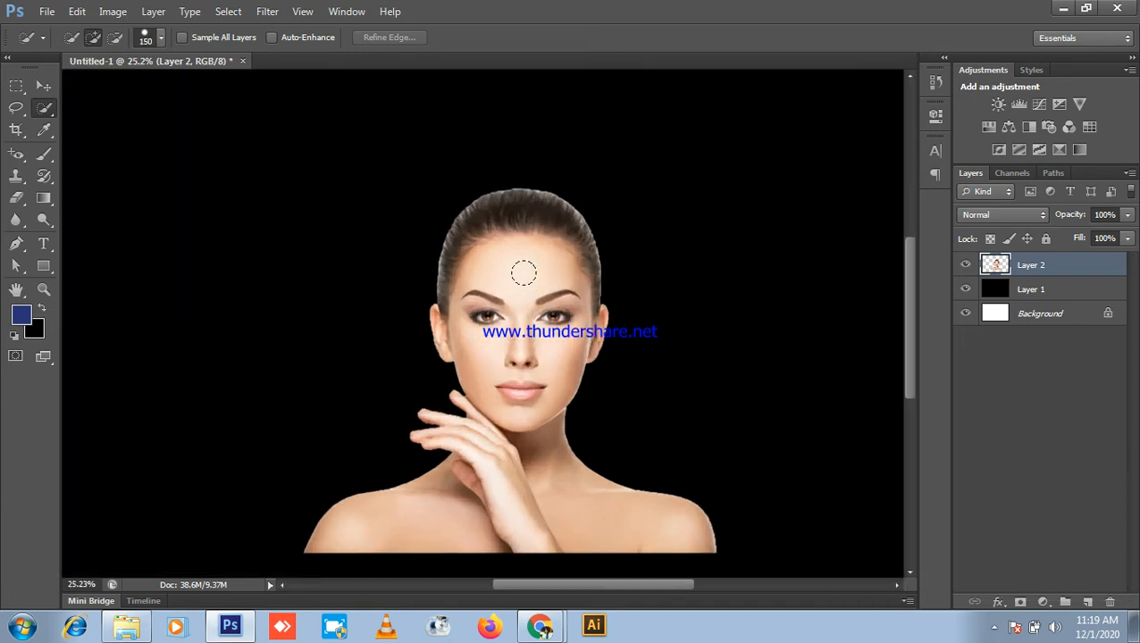
mouse_move(471, 446)
left_mouse_down()
mouse_move(451, 505)
mouse_move(530, 498)
mouse_move(570, 514)
left_mouse_up()
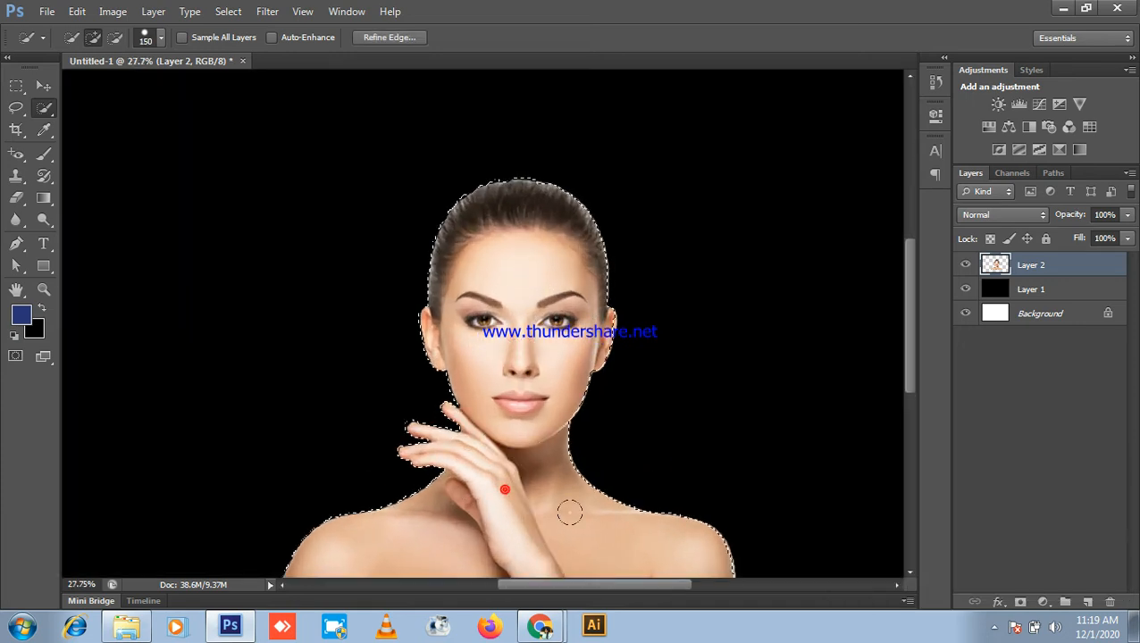
scroll(570, 315, "up", 8)
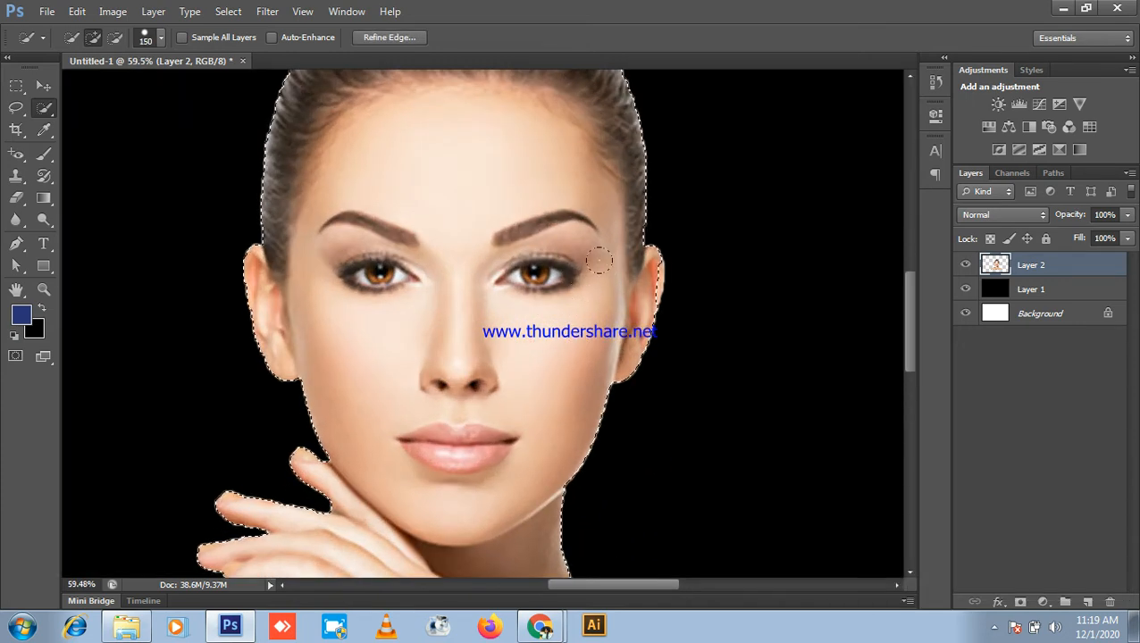
scroll(347, 270, "down", 12)
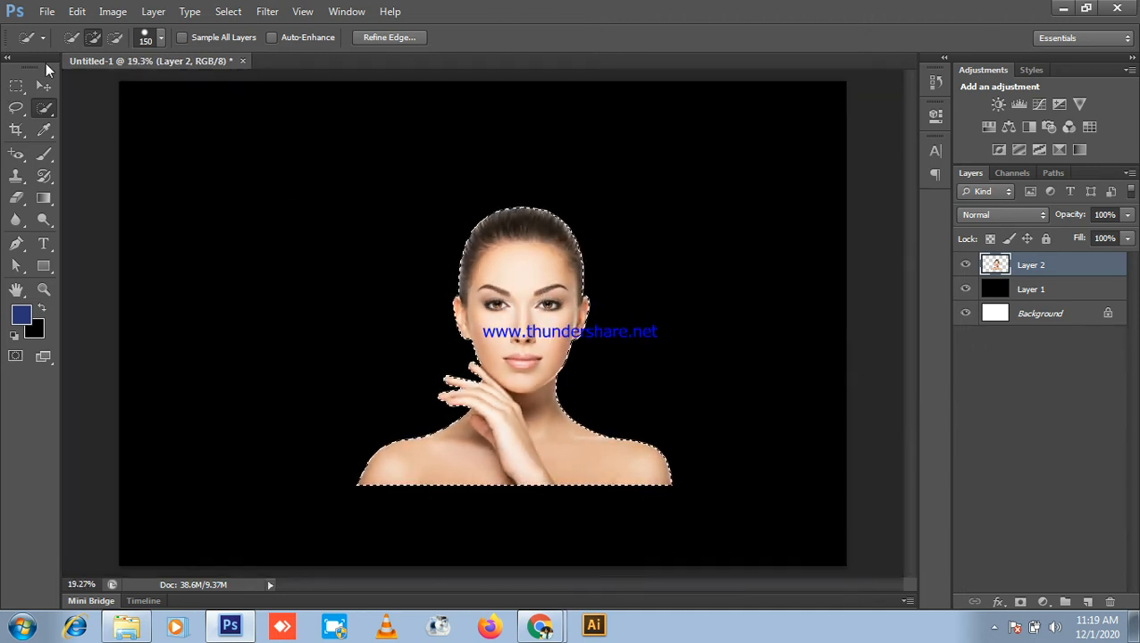
left_click(44, 86)
left_click(229, 13)
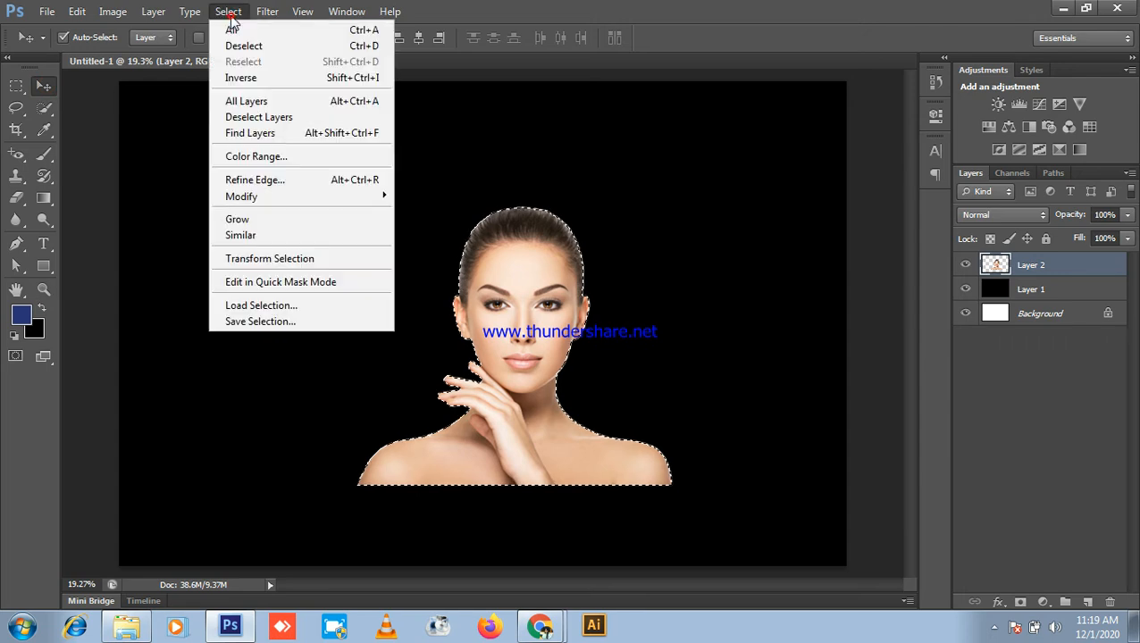
mouse_move(261, 202)
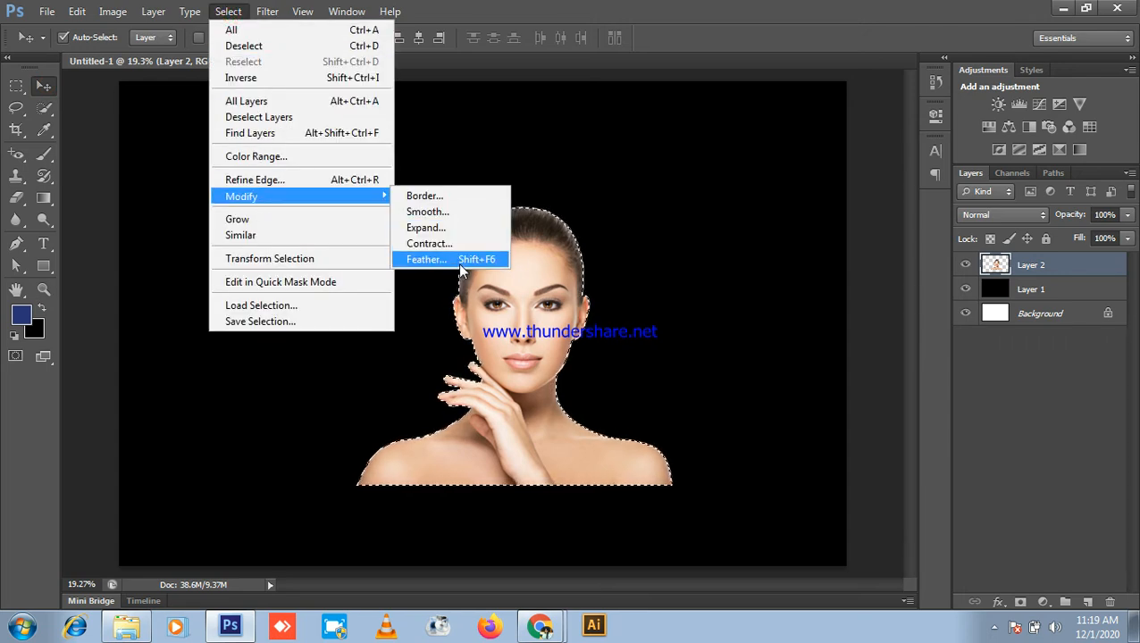
double_click(664, 4)
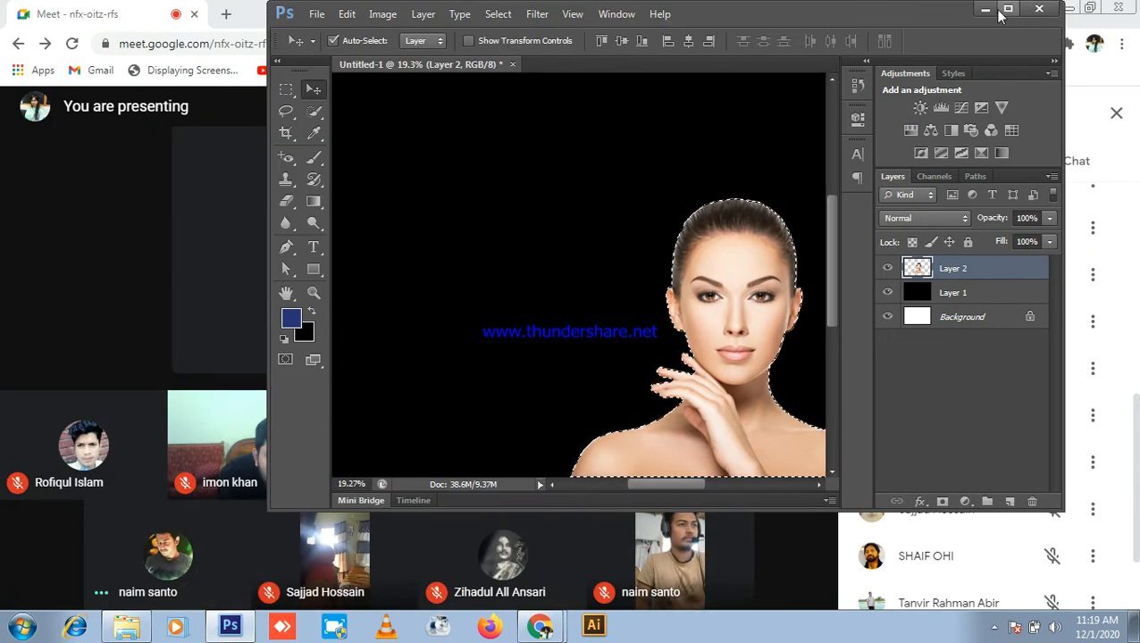
left_click(984, 9)
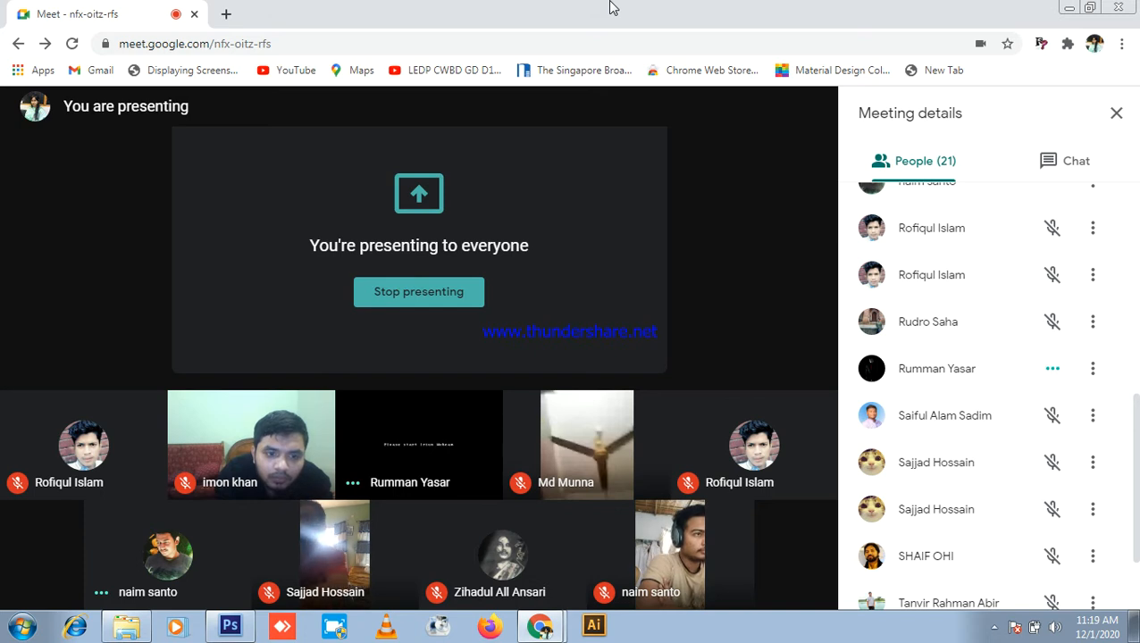
left_click(241, 626)
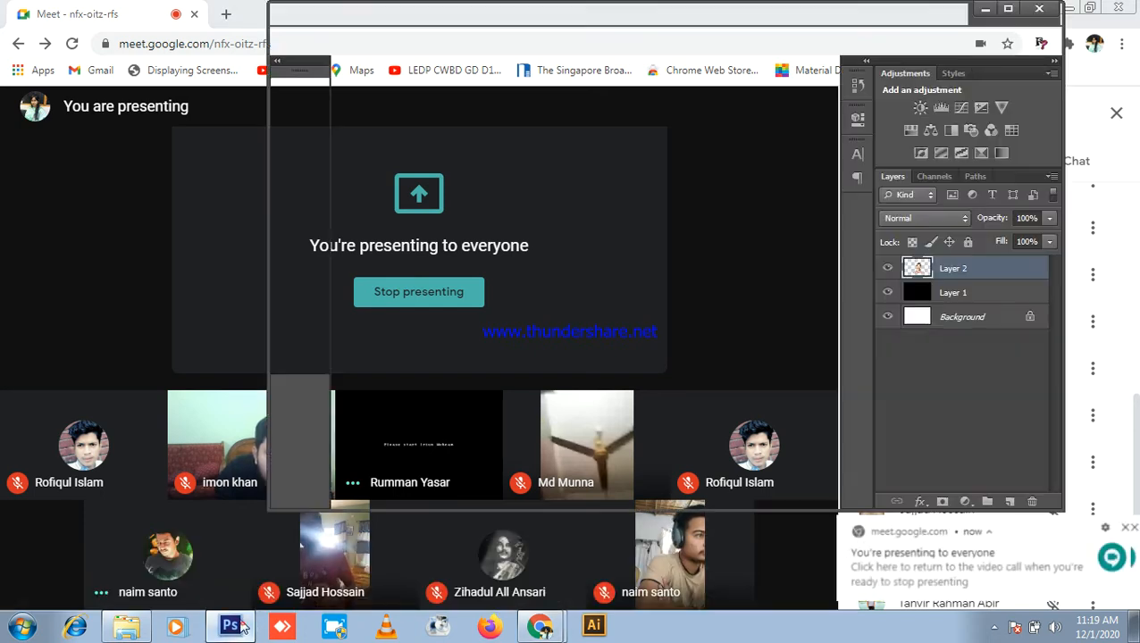
left_click(1013, 12)
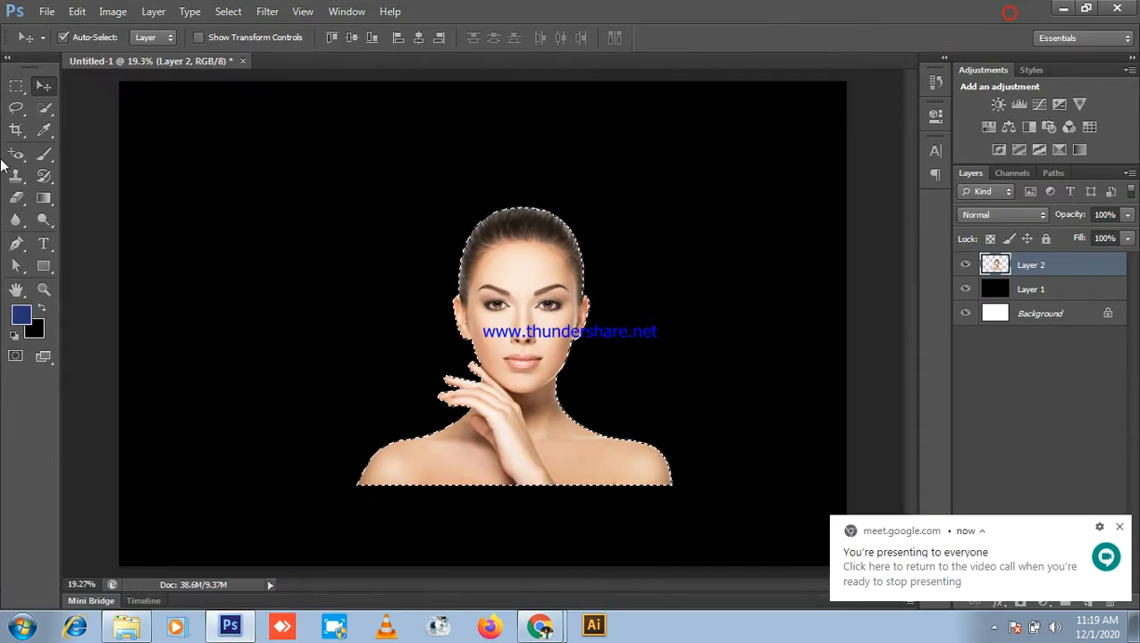
left_click(228, 11)
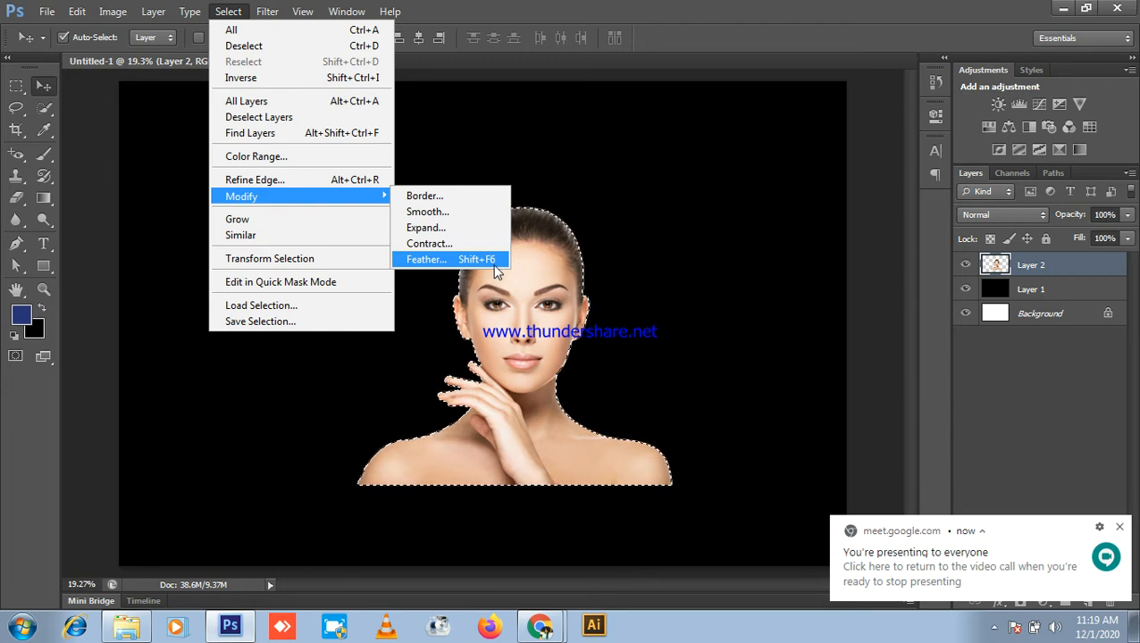
left_click(601, 6)
scroll(558, 240, "down", 3)
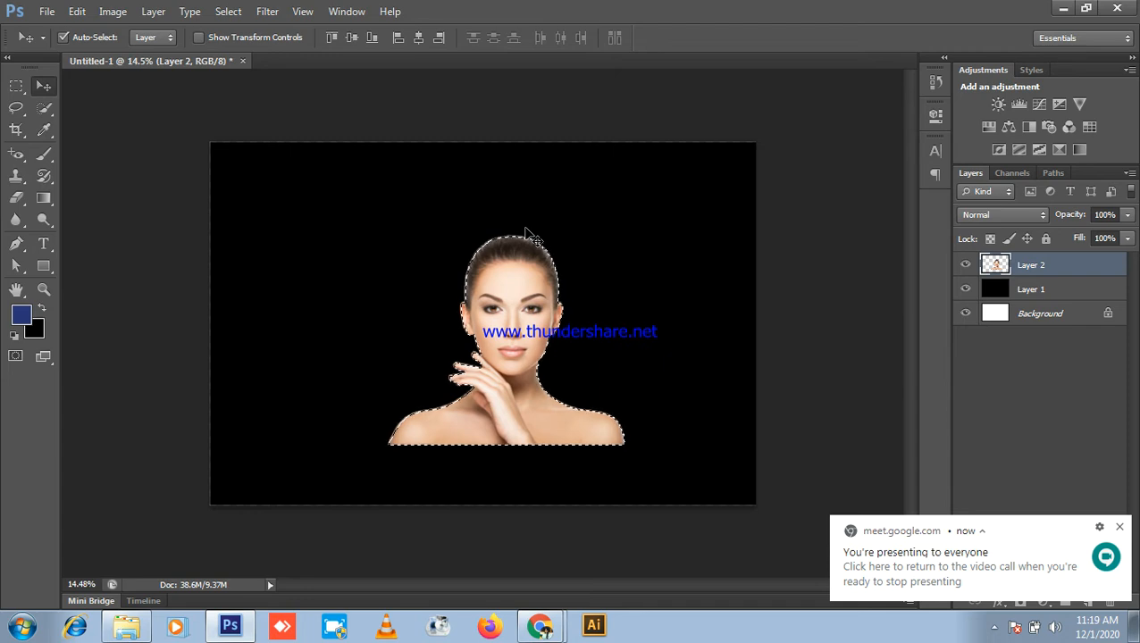
- Feather the selection around the woman with a radius of 6 pixels
key("shift+F6")
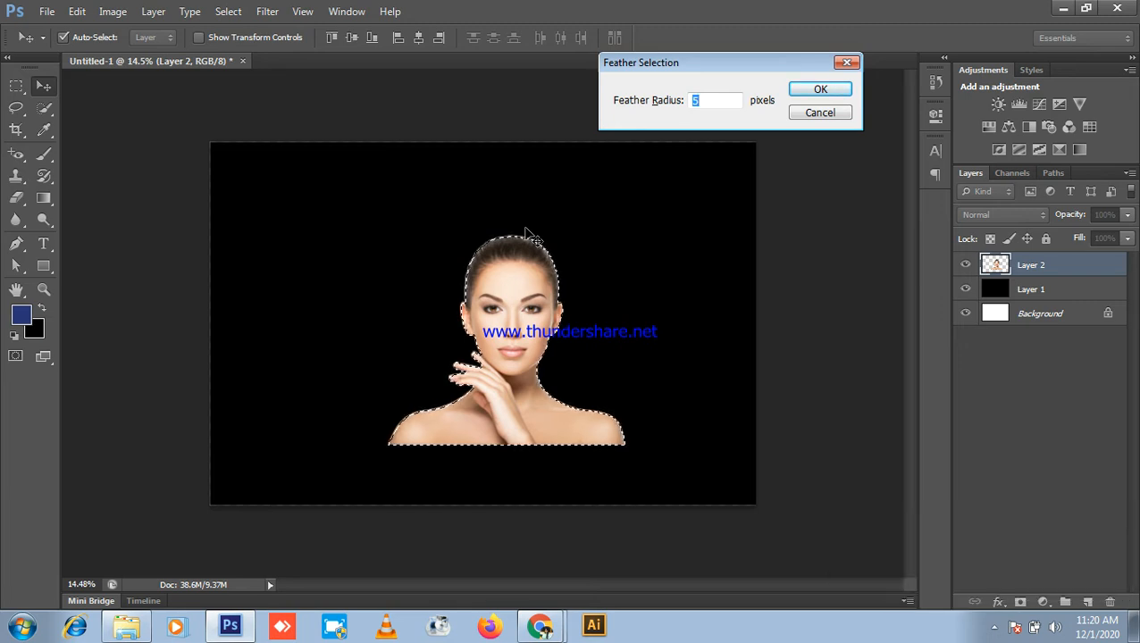
type("6")
left_click(819, 89)
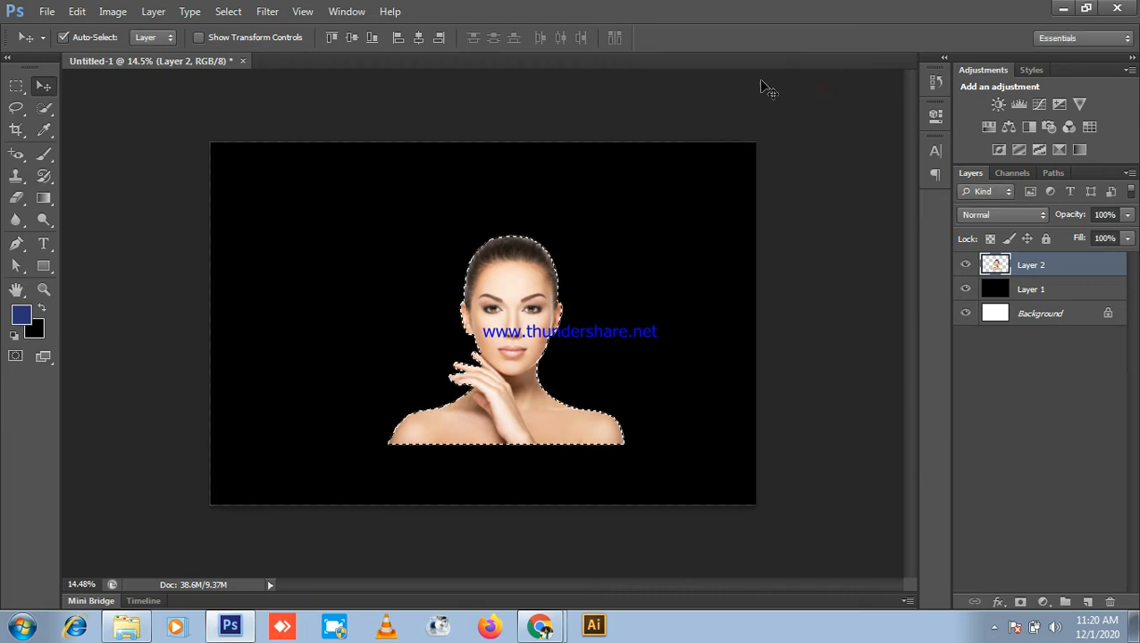
- Try deleting the selected figure from Layer 2 and undo the deletion
key("Delete")
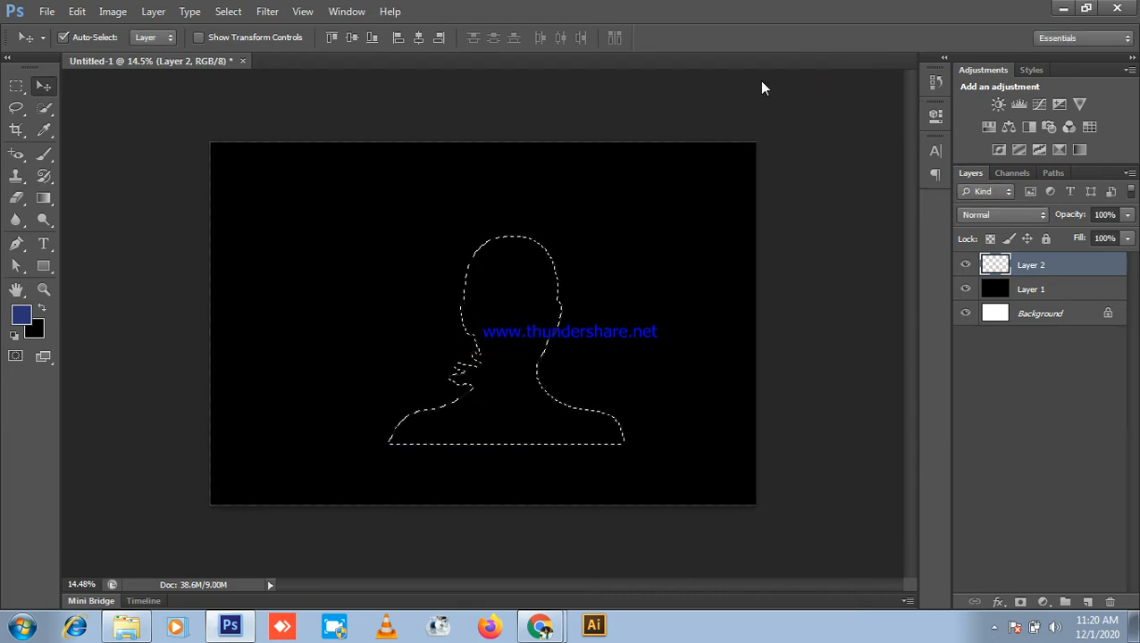
key("ctrl+z")
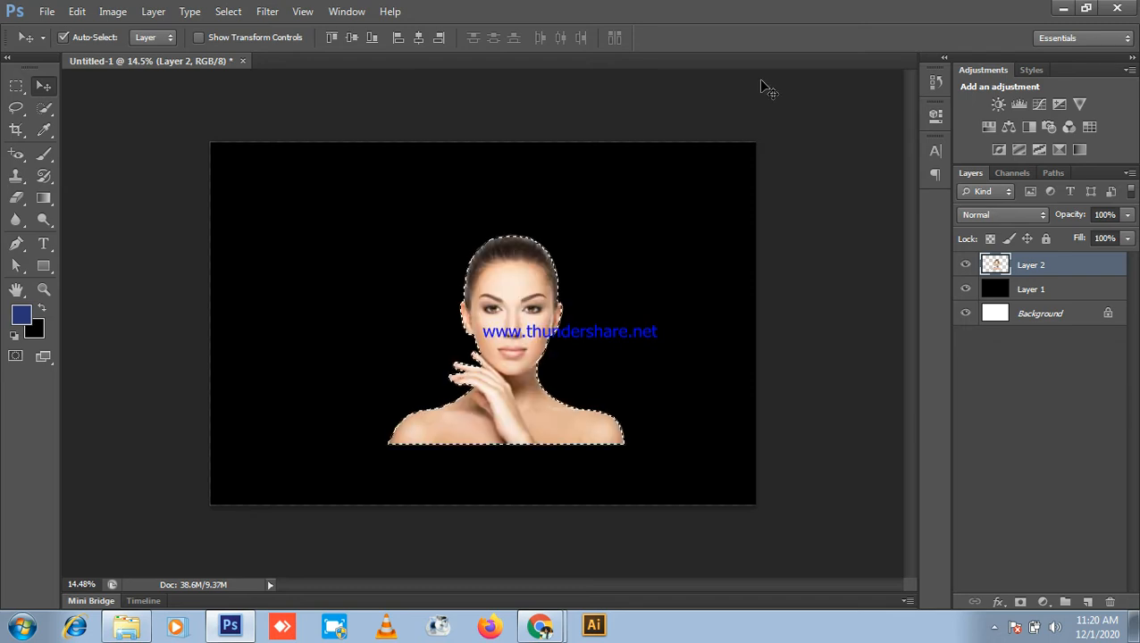
left_click(1063, 9)
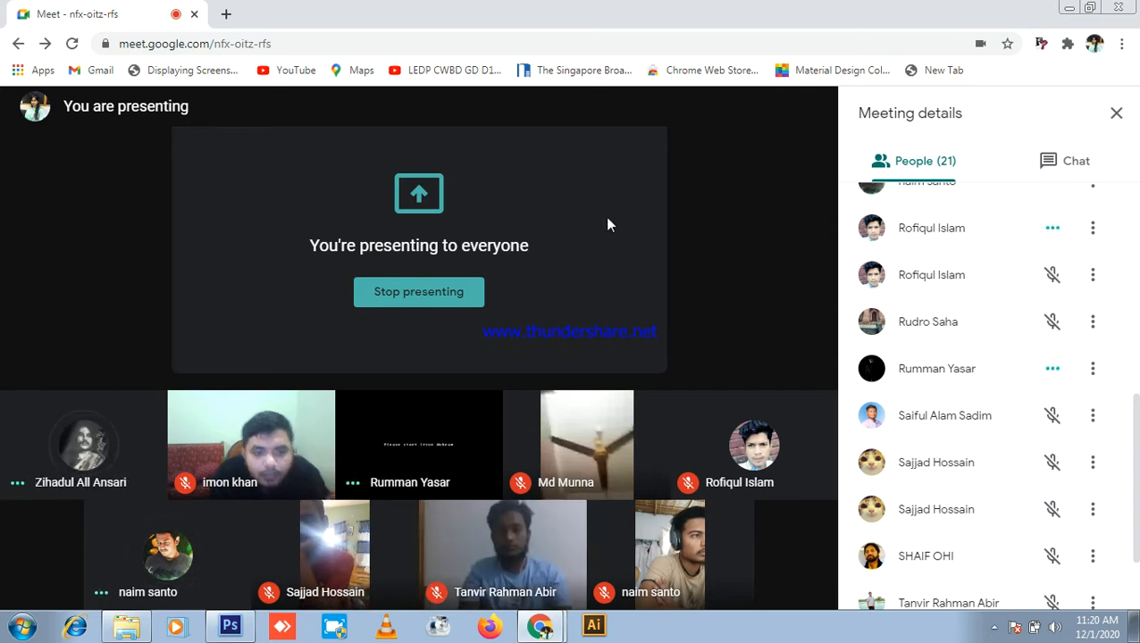
left_click(231, 626)
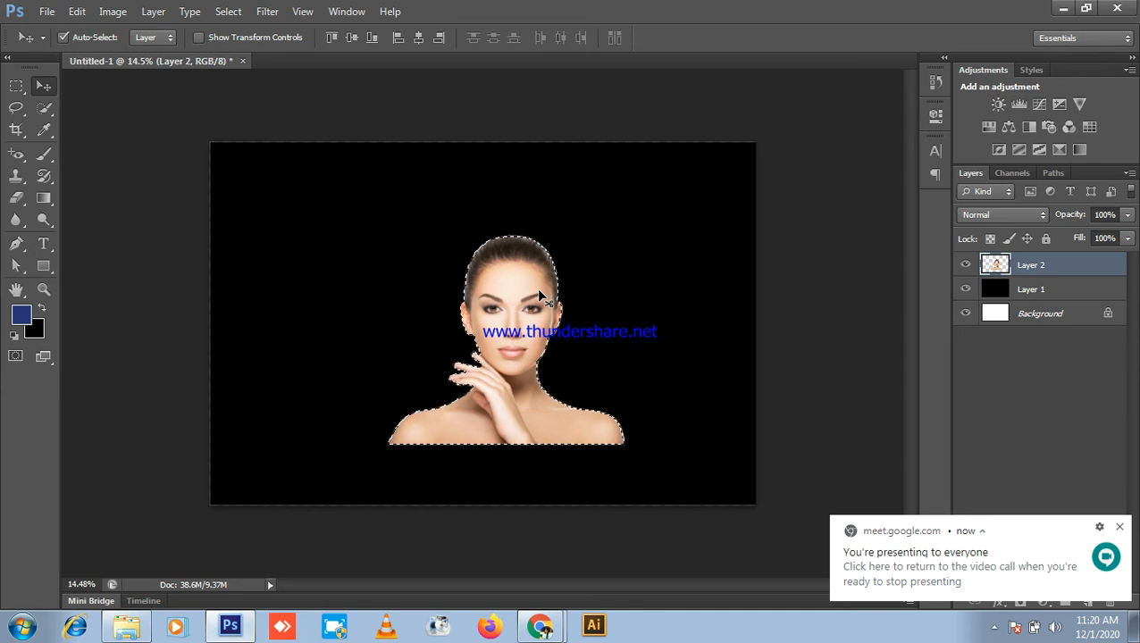
- Invert the selection so that it covers everything outside the woman's figure
scroll(438, 13, "down", 1)
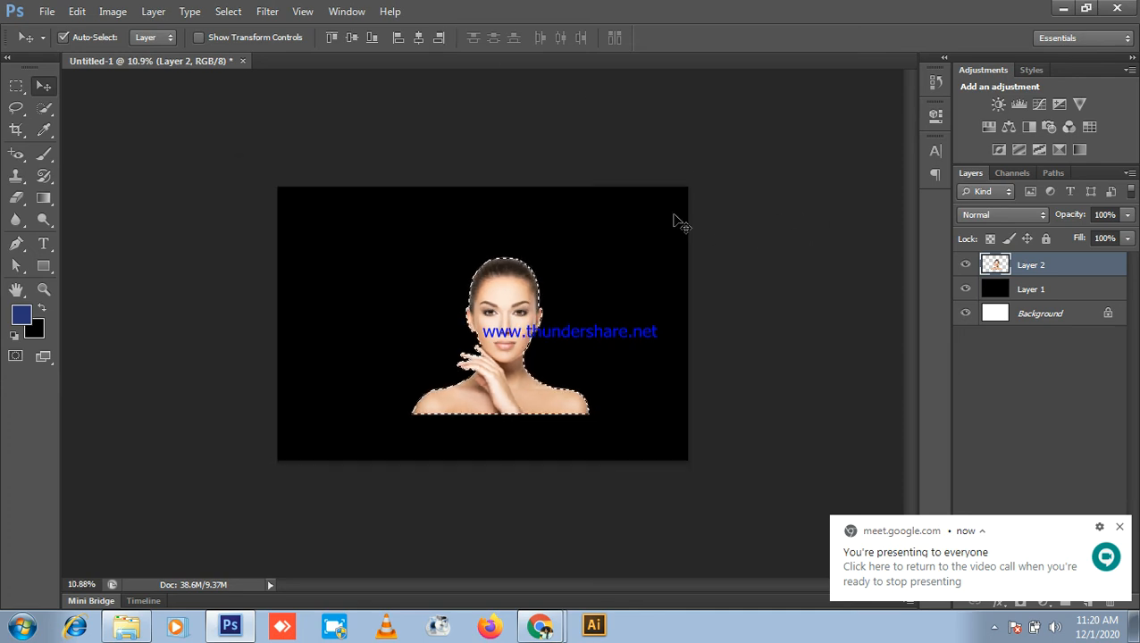
left_click(227, 11)
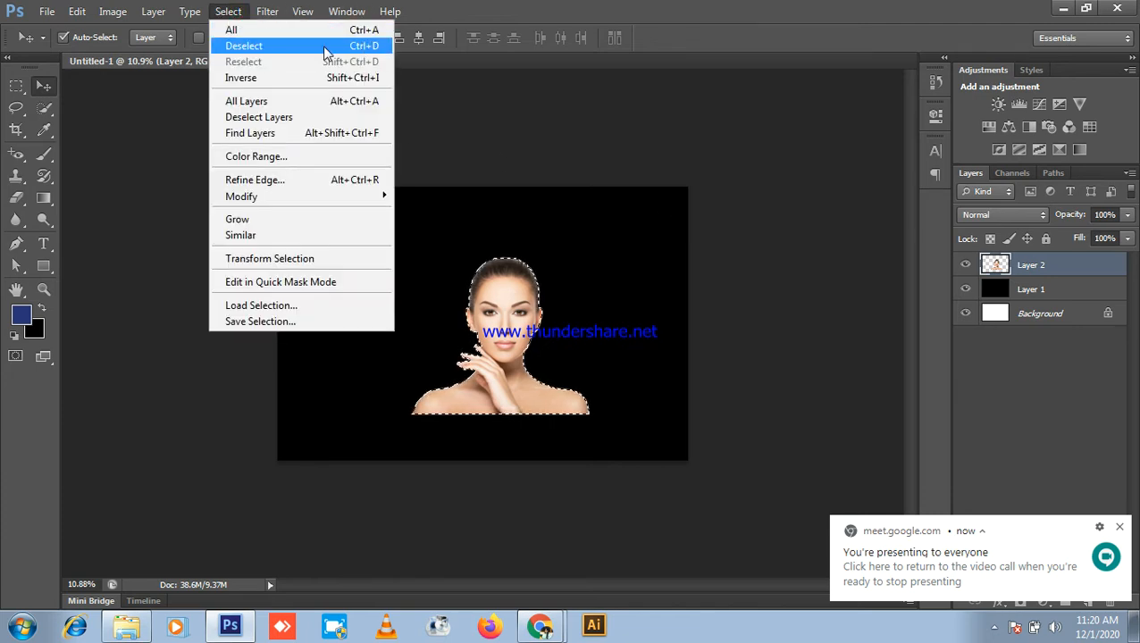
left_click(371, 82)
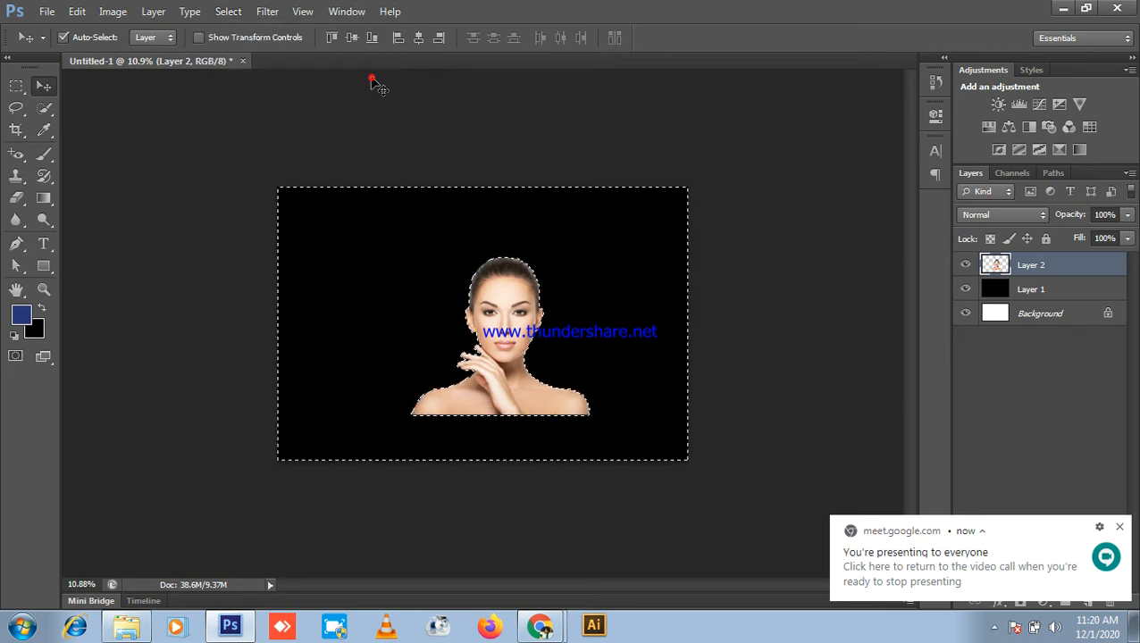
scroll(773, 217, "up", 2)
scroll(773, 217, "up", 1)
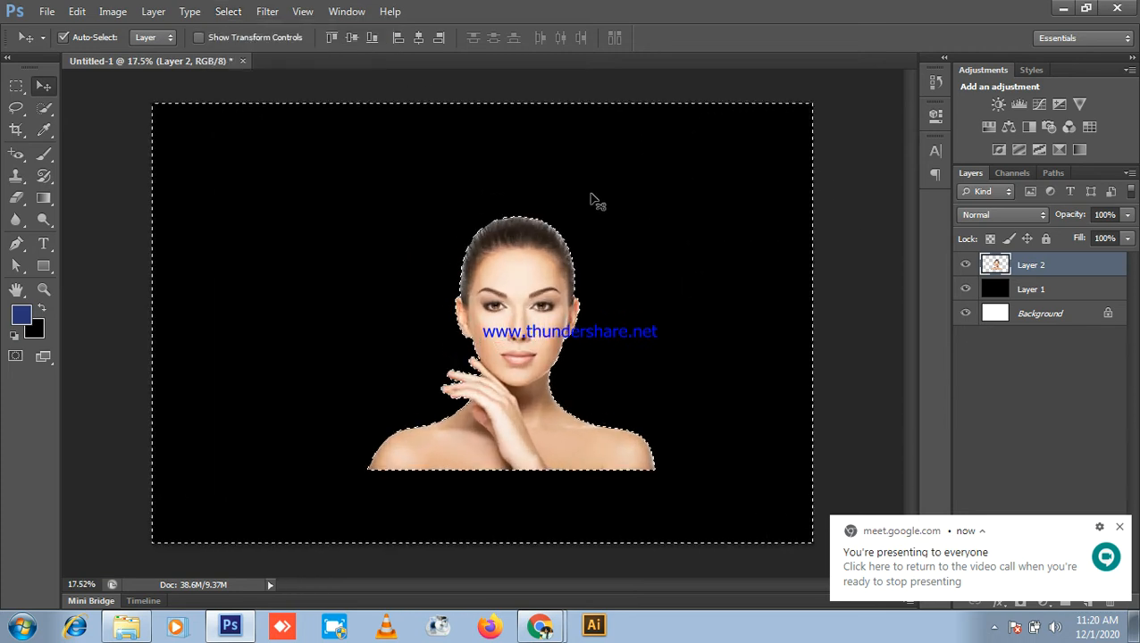
scroll(592, 198, "down", 2)
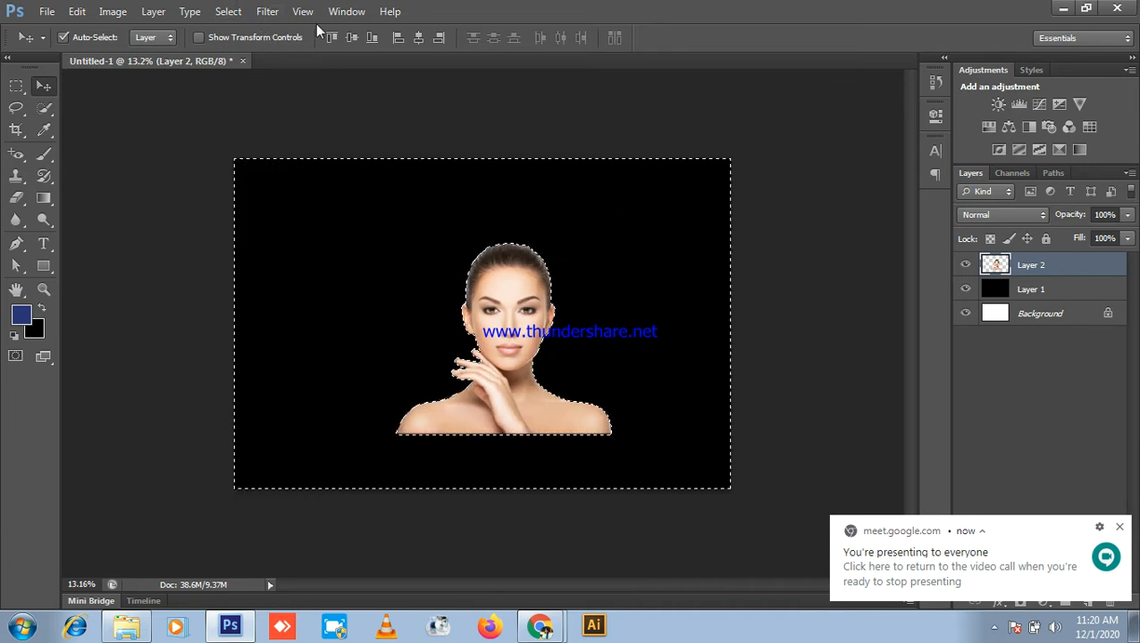
- Try feathering the inverted selection by 2.1 pixels and examine the cutout's edge around the woman's hair and face
key("shift+F6")
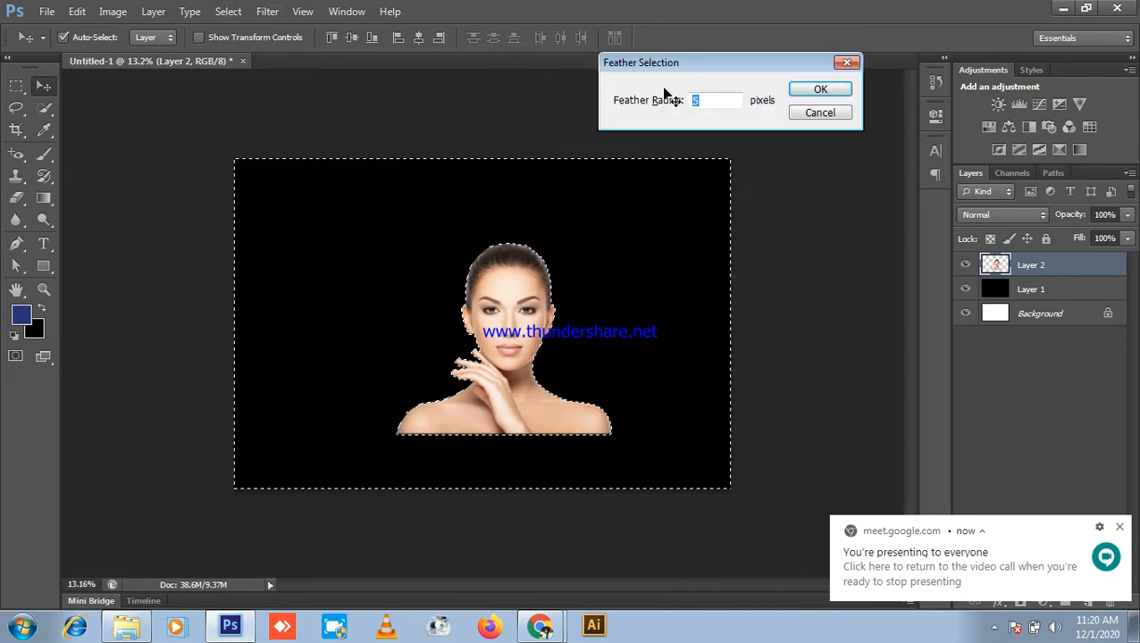
key("BackSpace")
type("2")
key("Return")
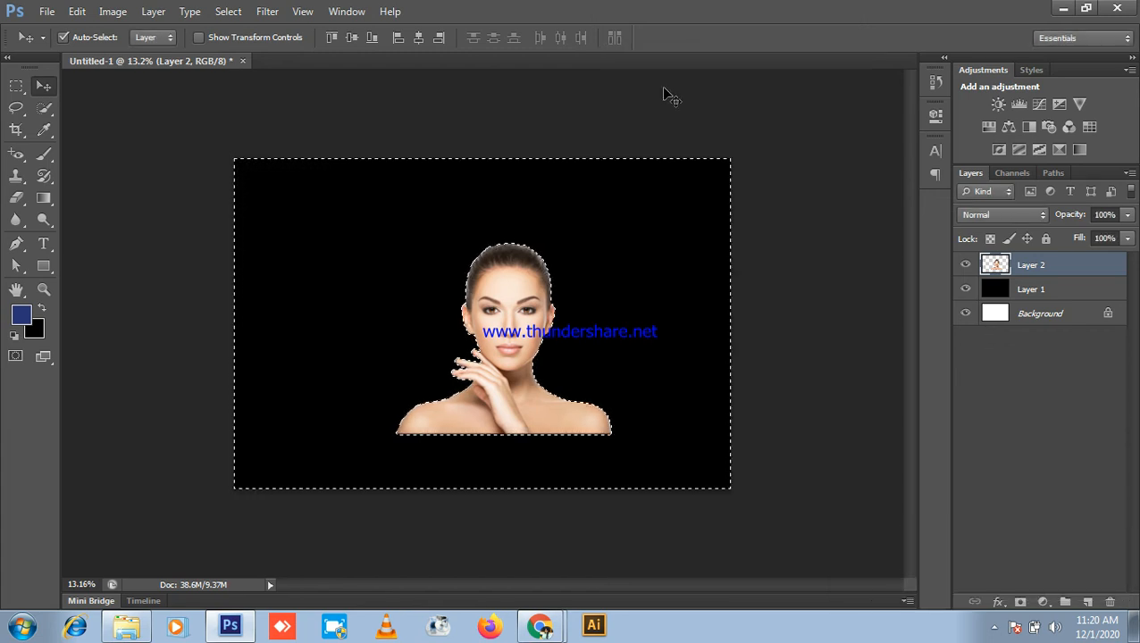
scroll(543, 133, "up", 5)
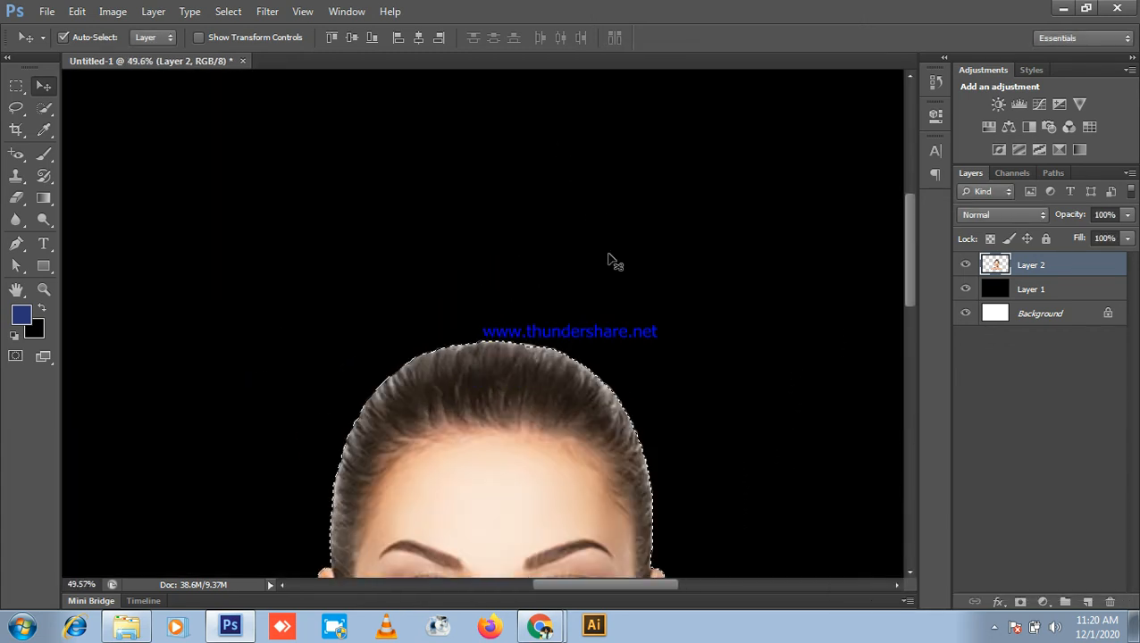
left_click_drag(587, 315, 610, 117)
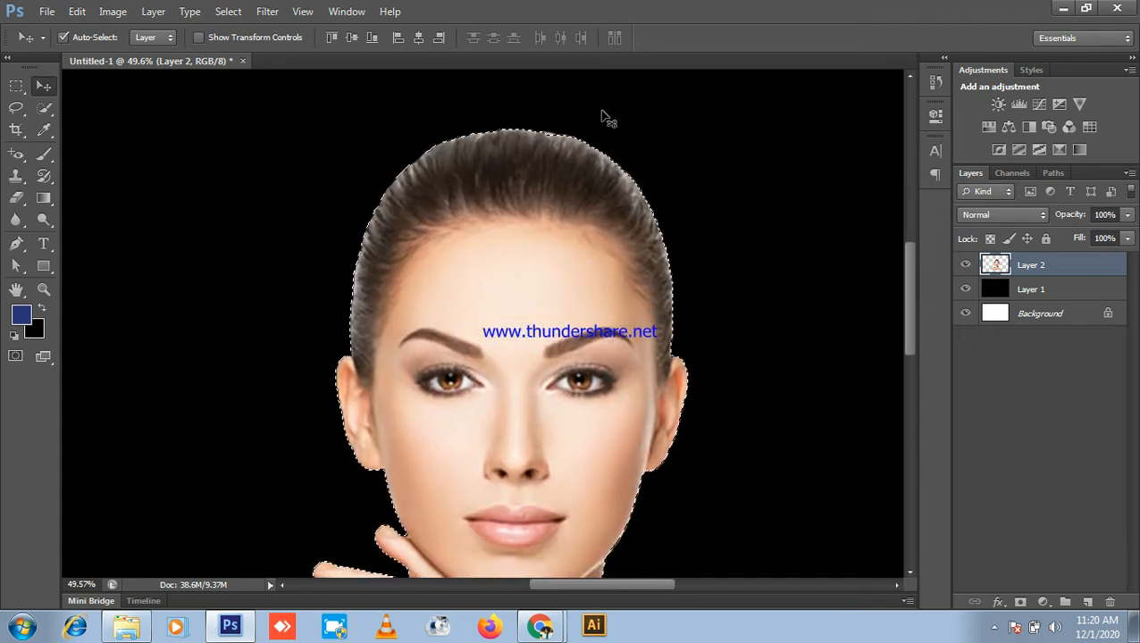
scroll(752, 391, "up", 4)
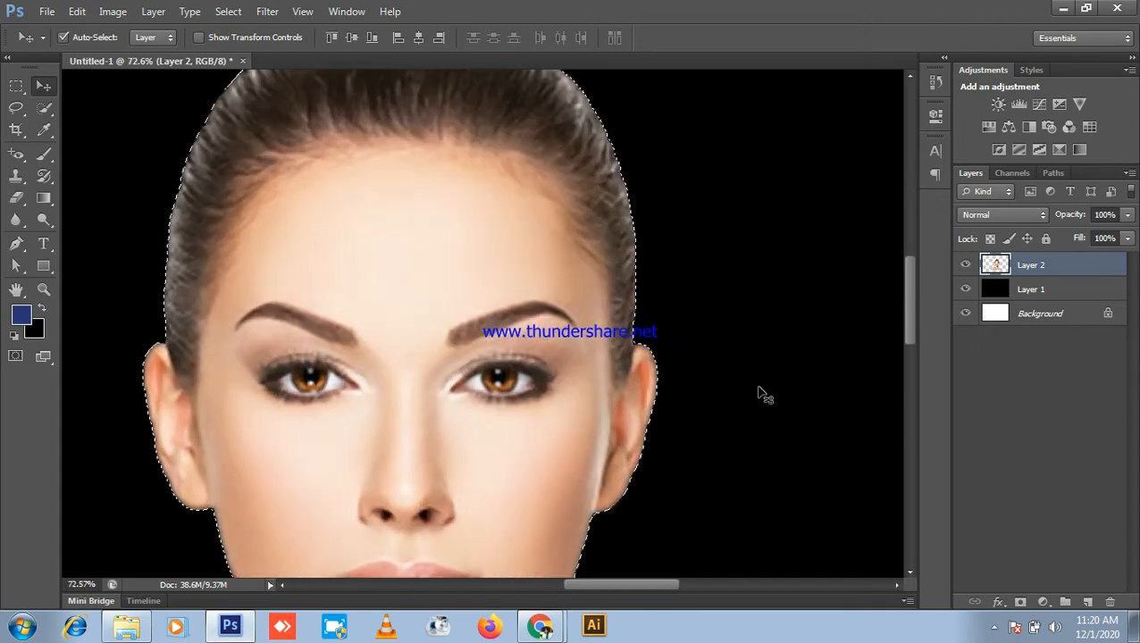
scroll(610, 447, "down", 2)
scroll(712, 399, "down", 3)
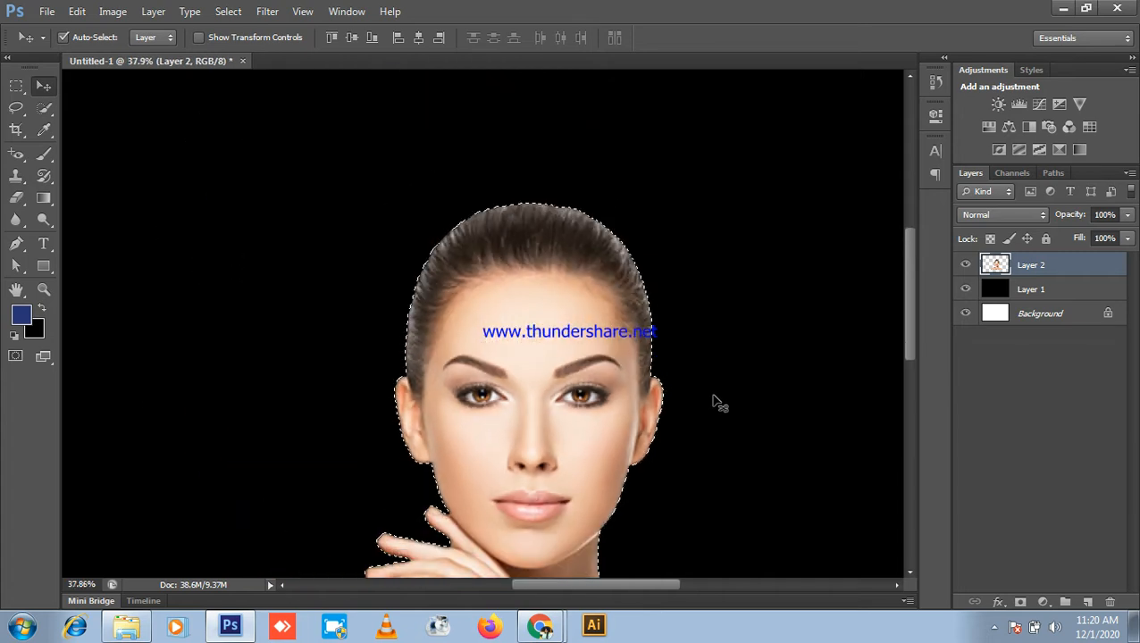
scroll(725, 399, "up", 1)
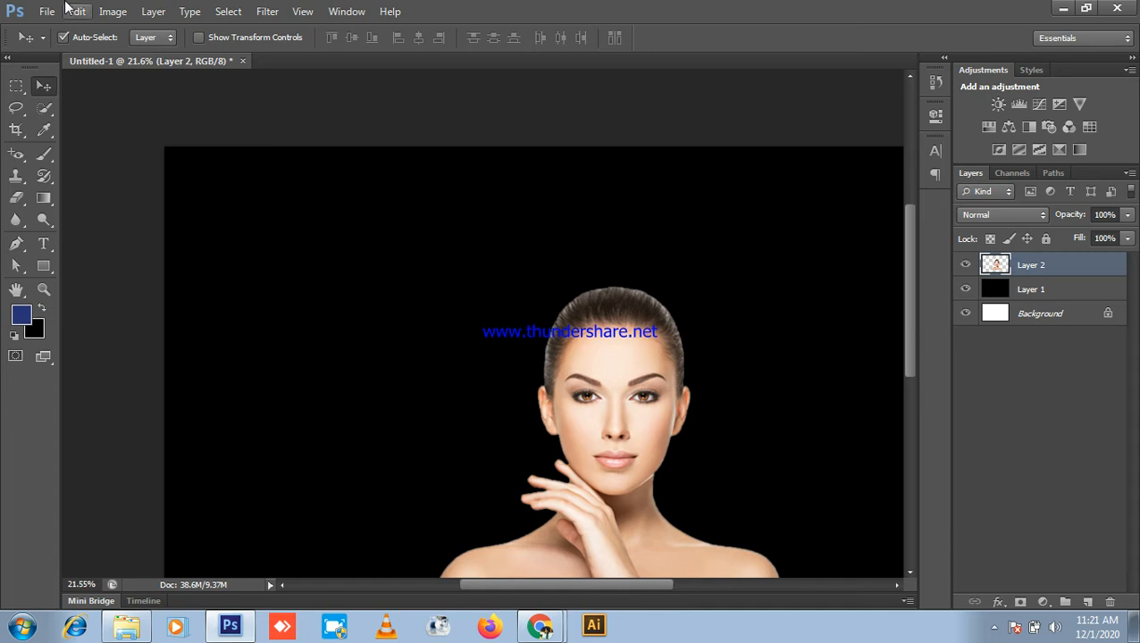
- Look at the Google Meet call, return to Photoshop and undo the recent feathering and selection changes
left_click(1063, 7)
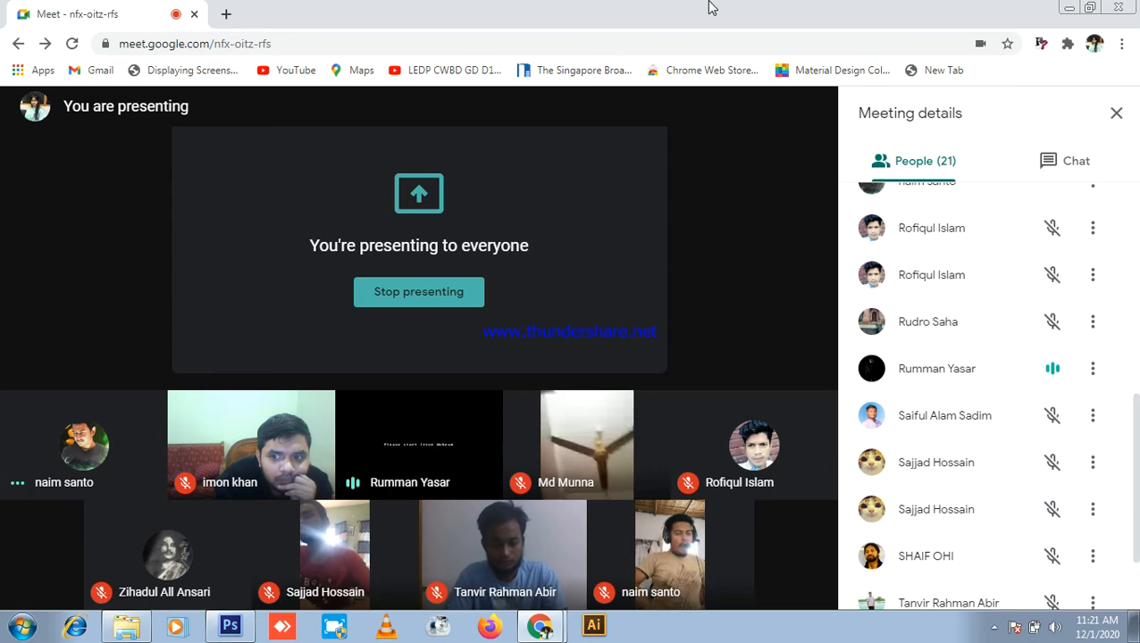
left_click(230, 625)
key("ctrl+alt+z")
key("ctrl+alt+z")
key("ctrl+alt+z")
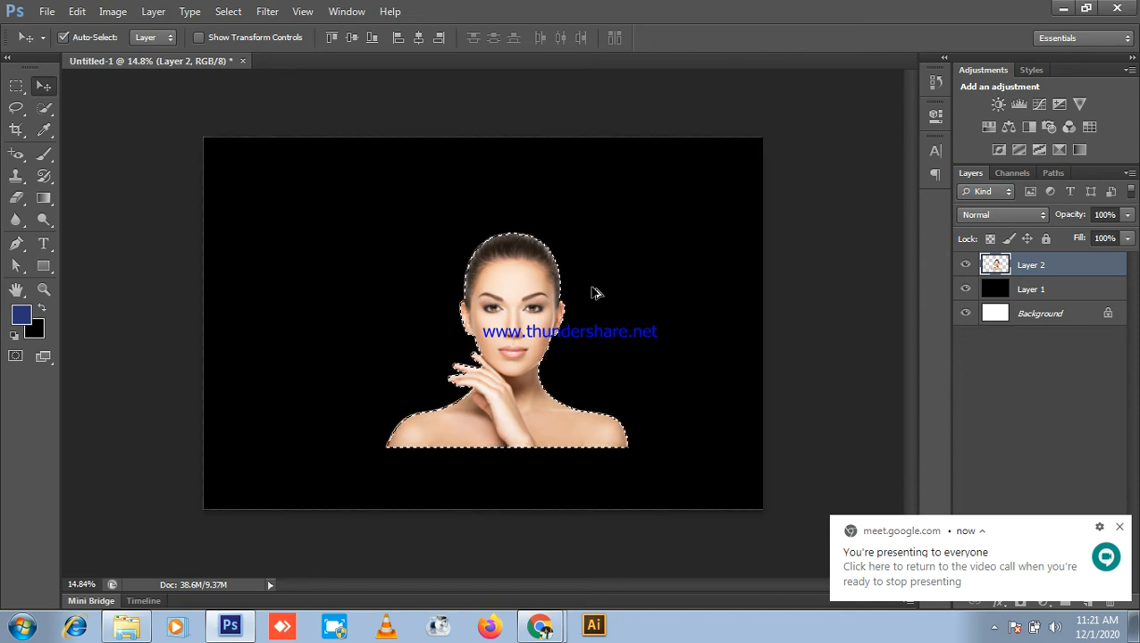
- Load the woman's outline from Layer 2 as a fresh selection and invert it to cover everything outside her figure
key("ctrl+d")
scroll(598, 305, "down", 4)
scroll(598, 305, "up", 7)
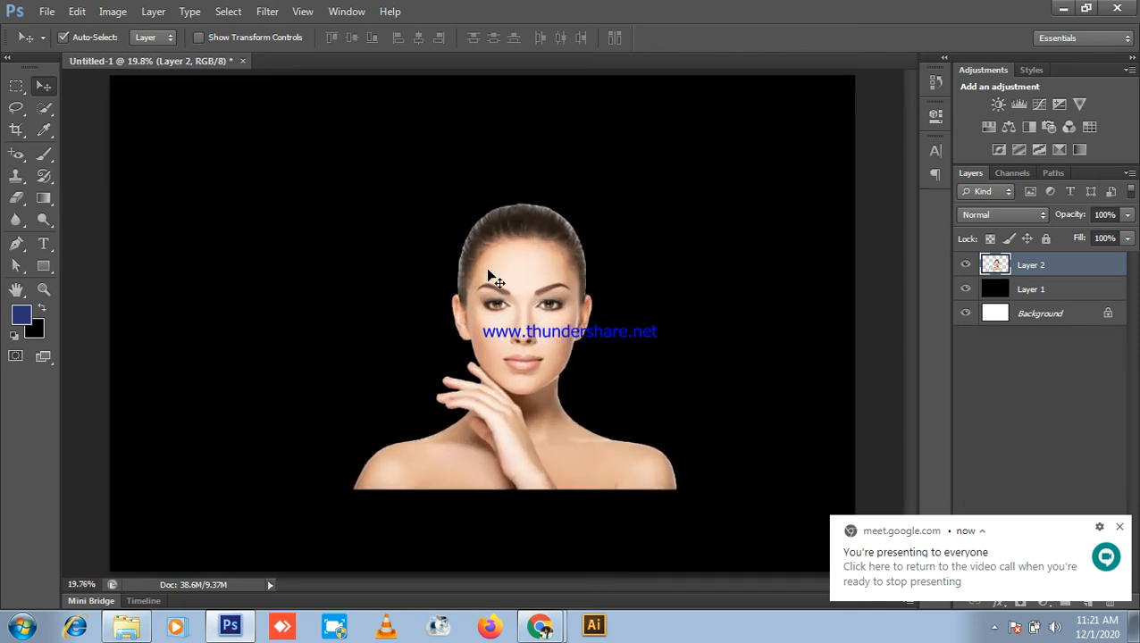
left_click(997, 268, "ctrl")
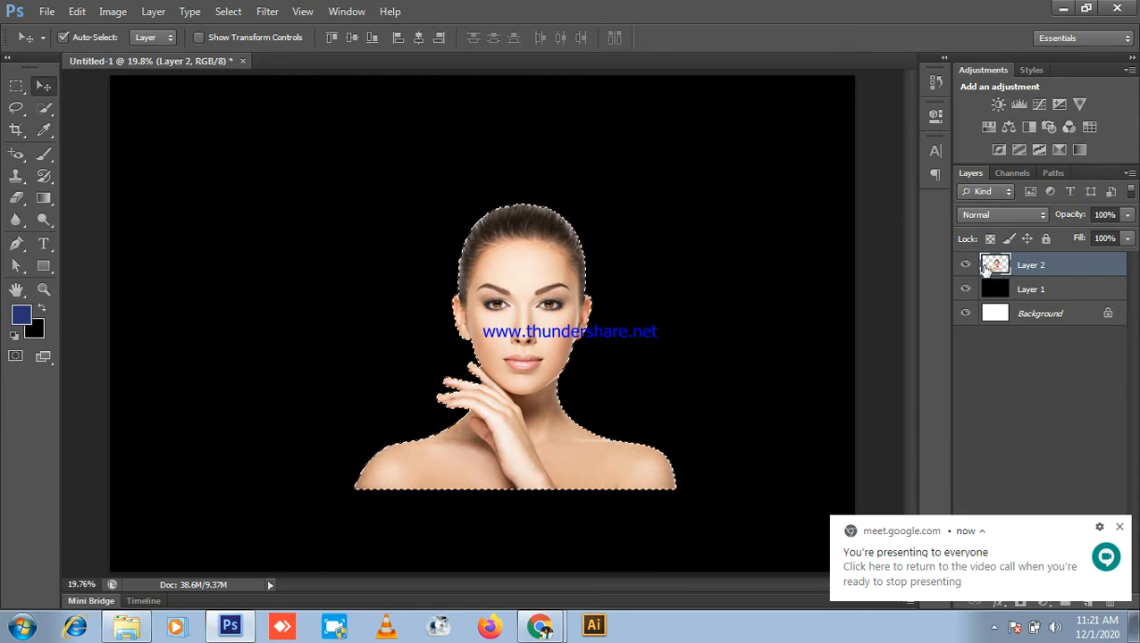
scroll(580, 339, "down", 2)
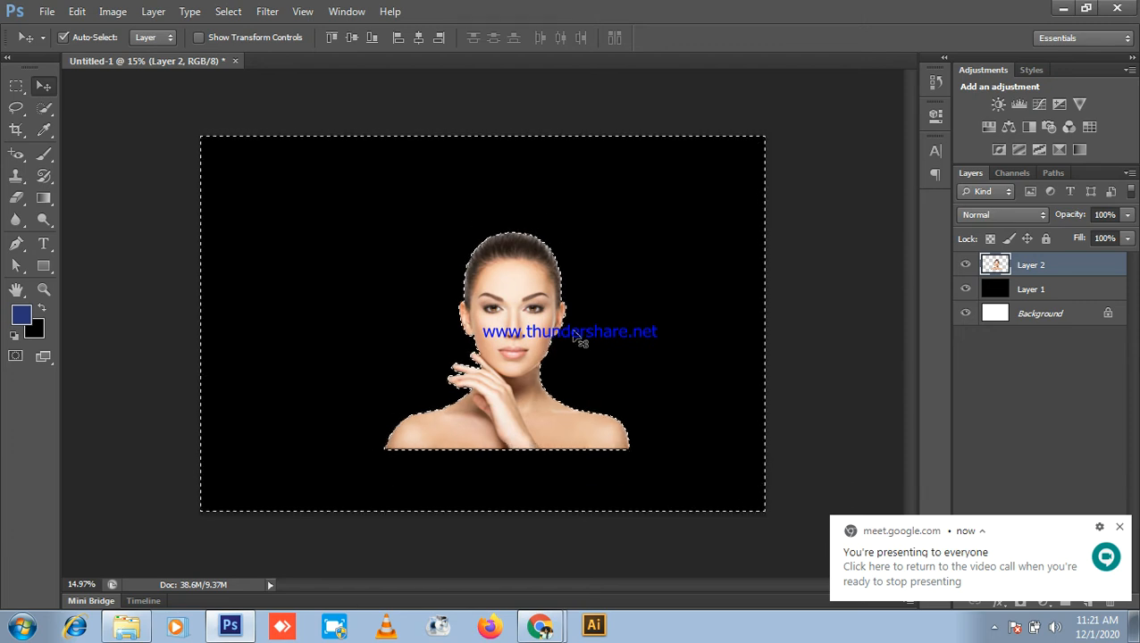
- Feather the inverted selection with a radius of 4 pixels
left_click(228, 11)
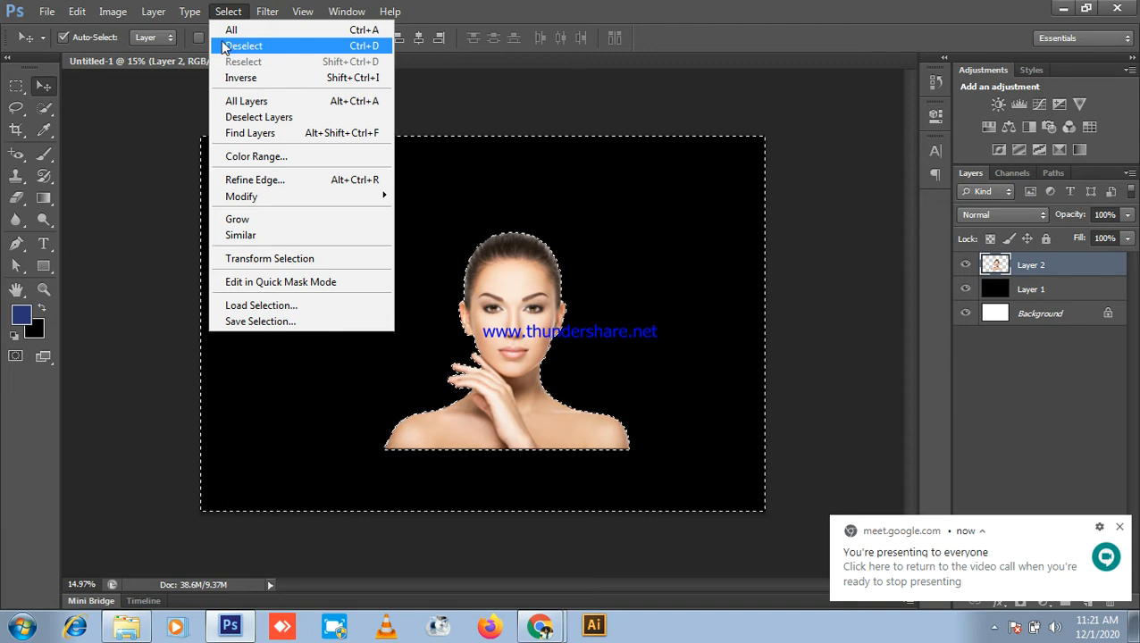
left_click(544, 5)
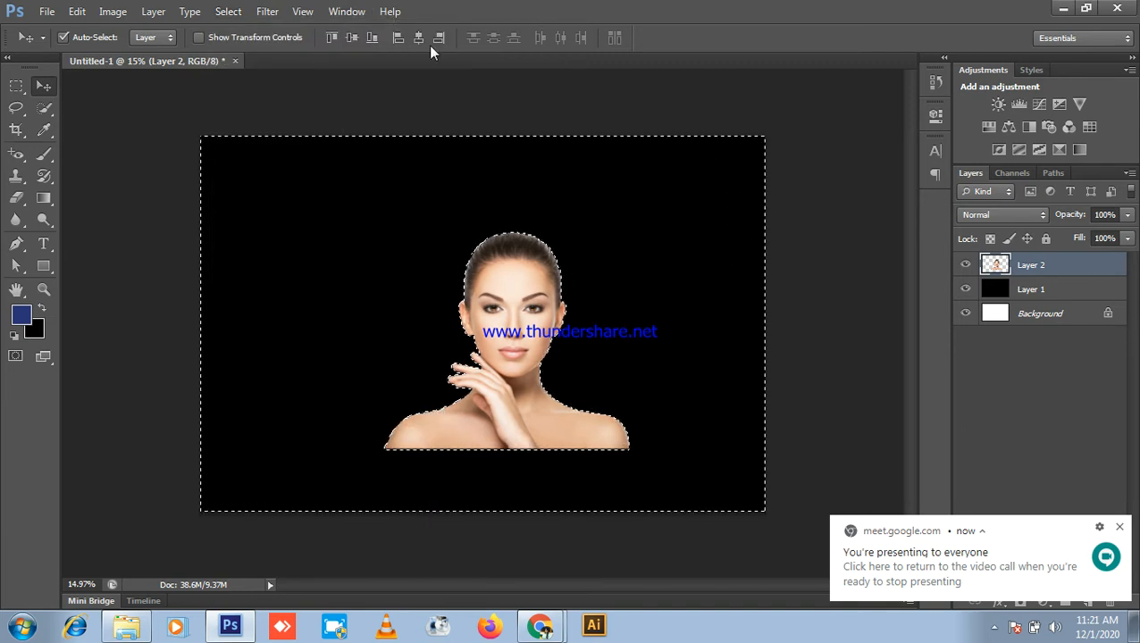
scroll(396, 262, "down", 1)
scroll(410, 235, "up", 1)
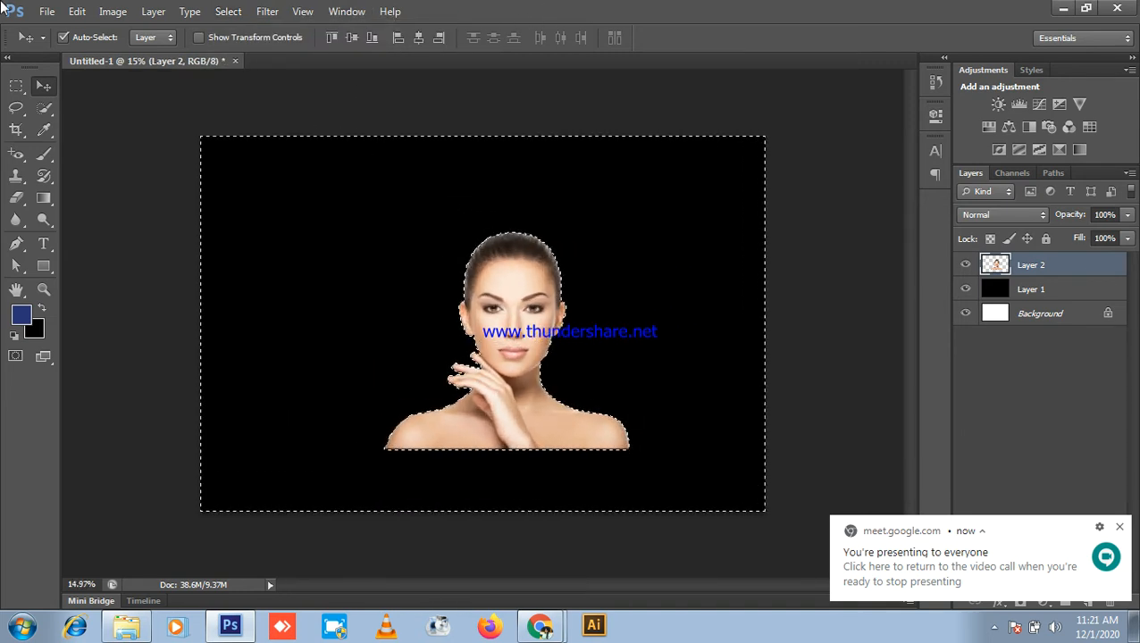
left_click(230, 12)
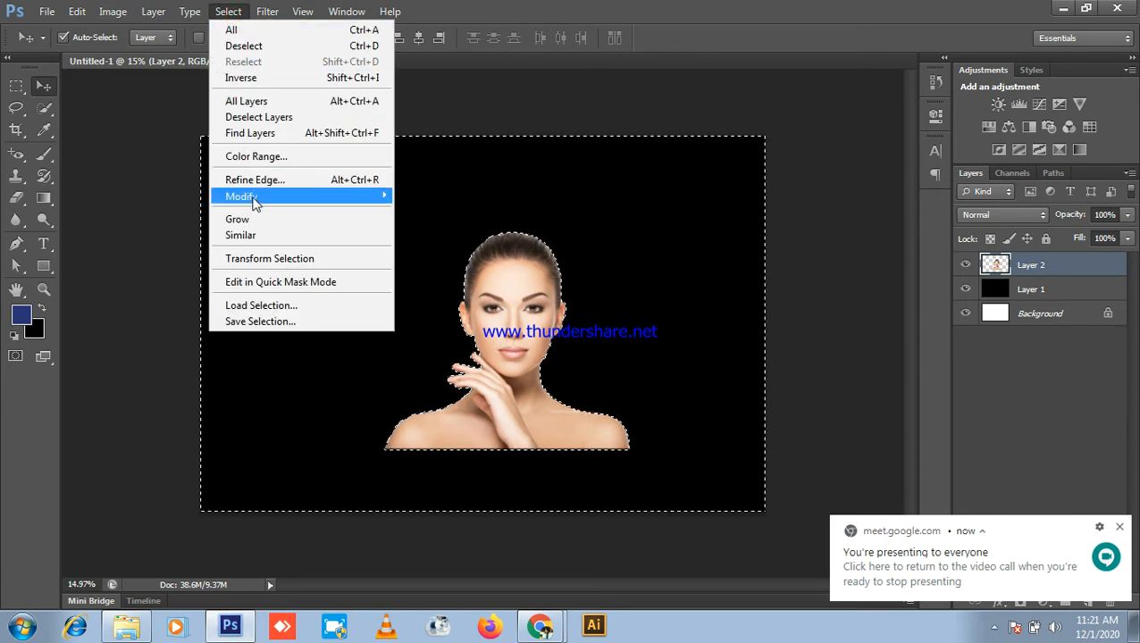
mouse_move(256, 198)
left_click(418, 257)
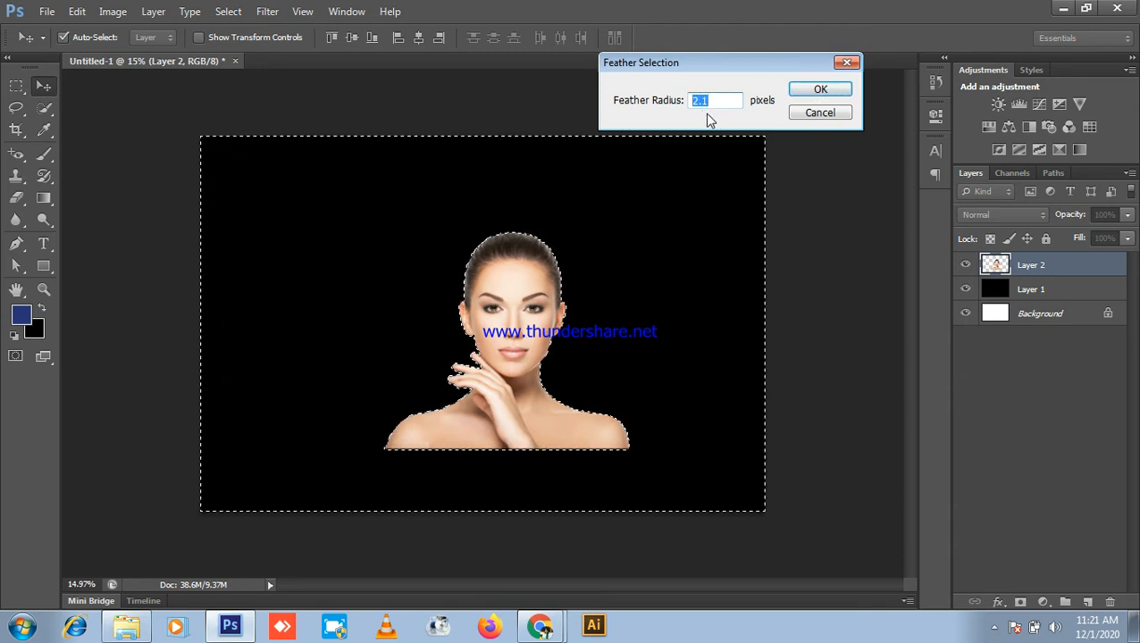
left_click_drag(712, 101, 134, 101)
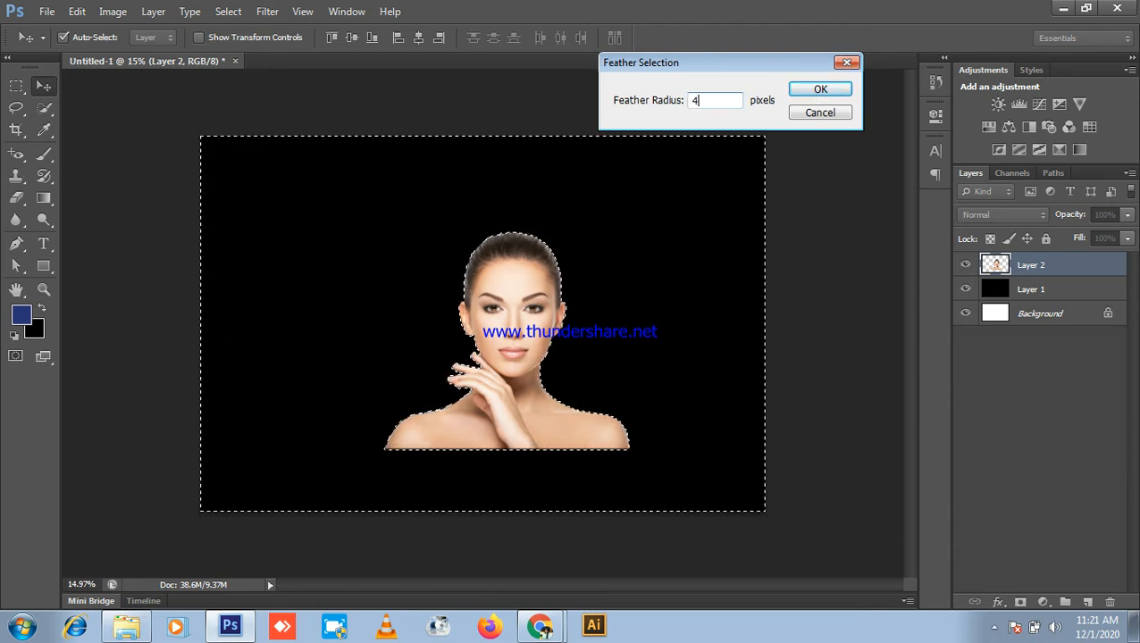
left_click(817, 89)
- Delete the feathered fringe around the woman's figure on Layer 2 and clear the selection
scroll(545, 268, "up", 4)
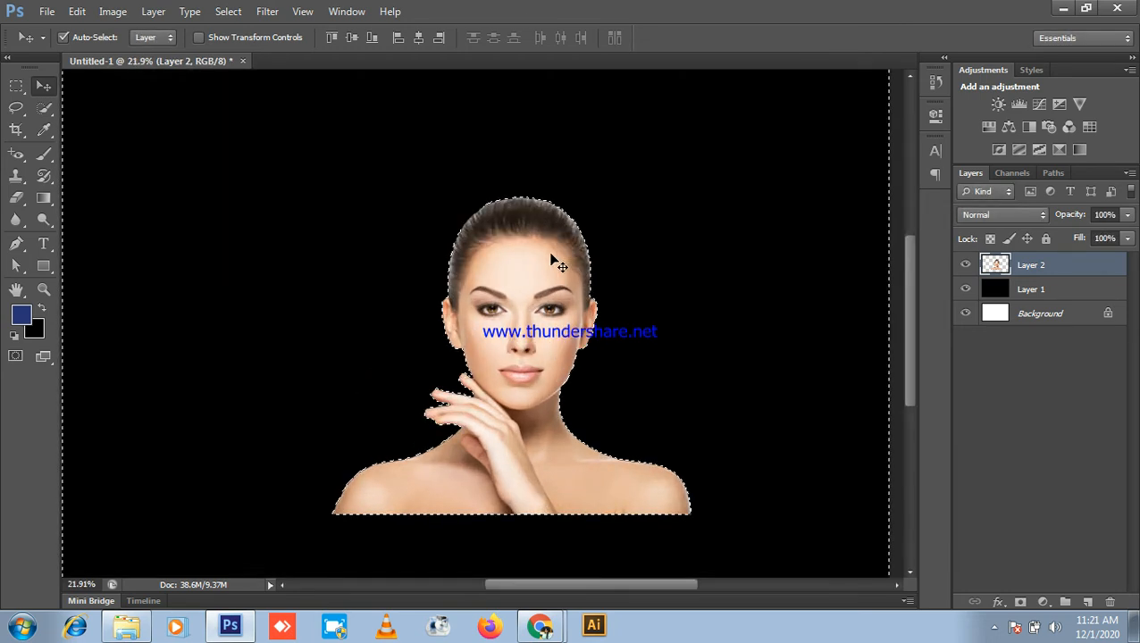
scroll(661, 243, "up", 3)
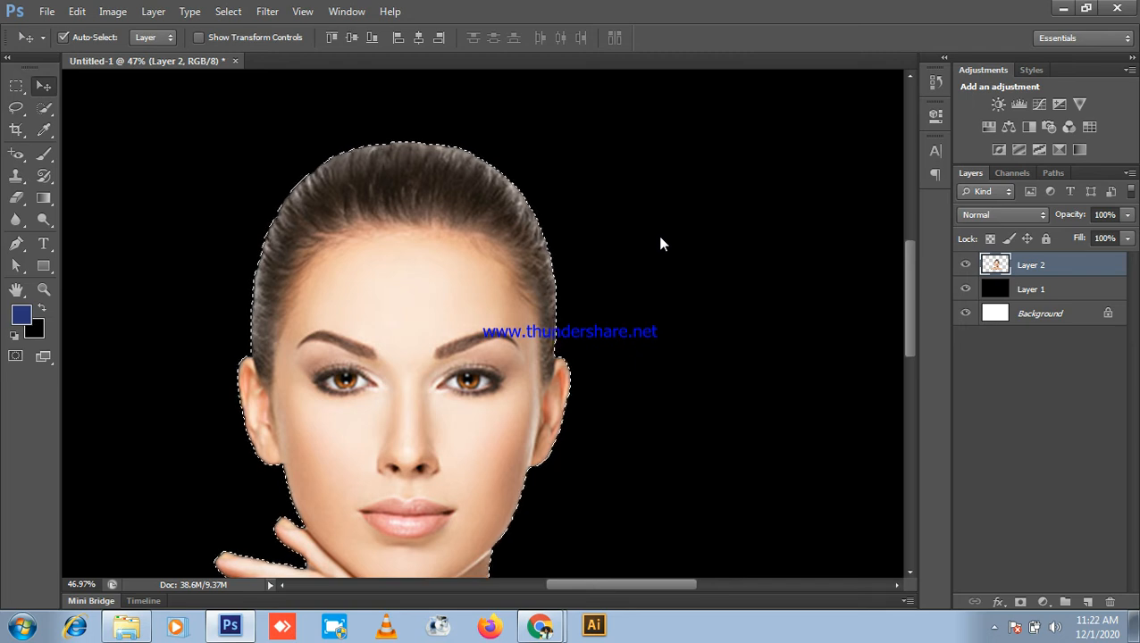
scroll(533, 163, "up", 7)
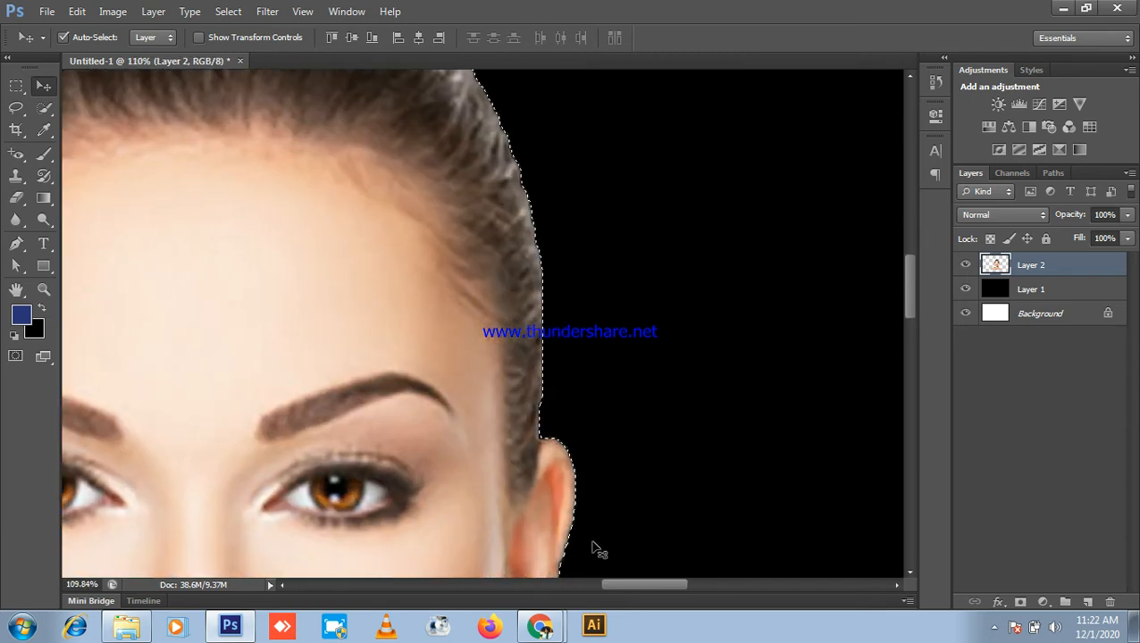
scroll(576, 500, "up", 2)
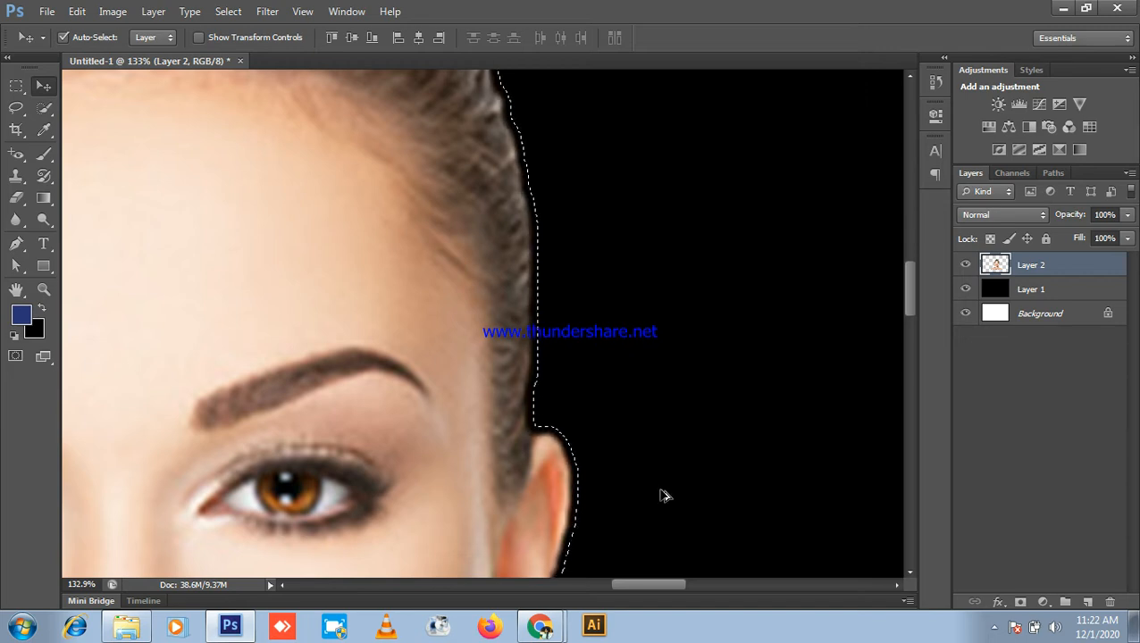
scroll(590, 281, "down", 12)
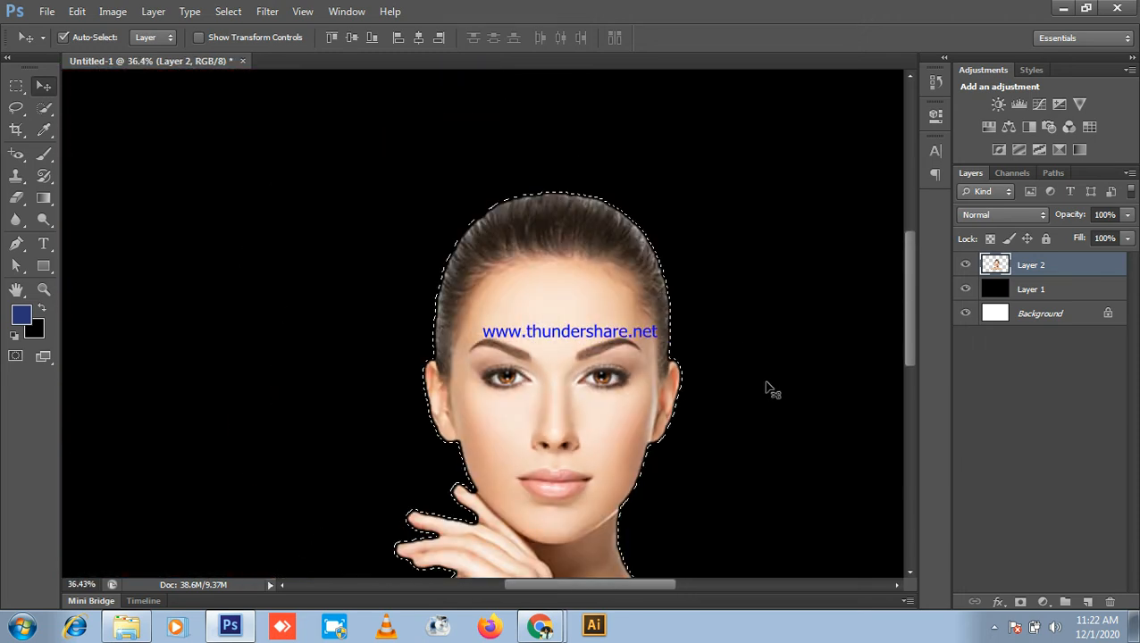
scroll(765, 390, "down", 3)
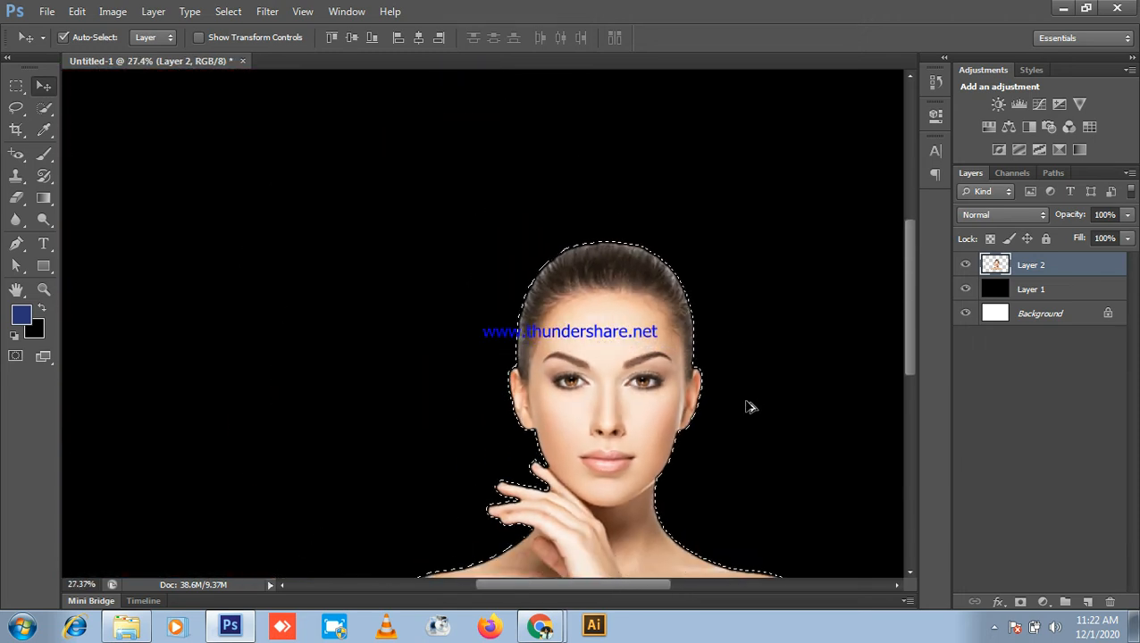
scroll(748, 407, "down", 8)
key("ctrl+d")
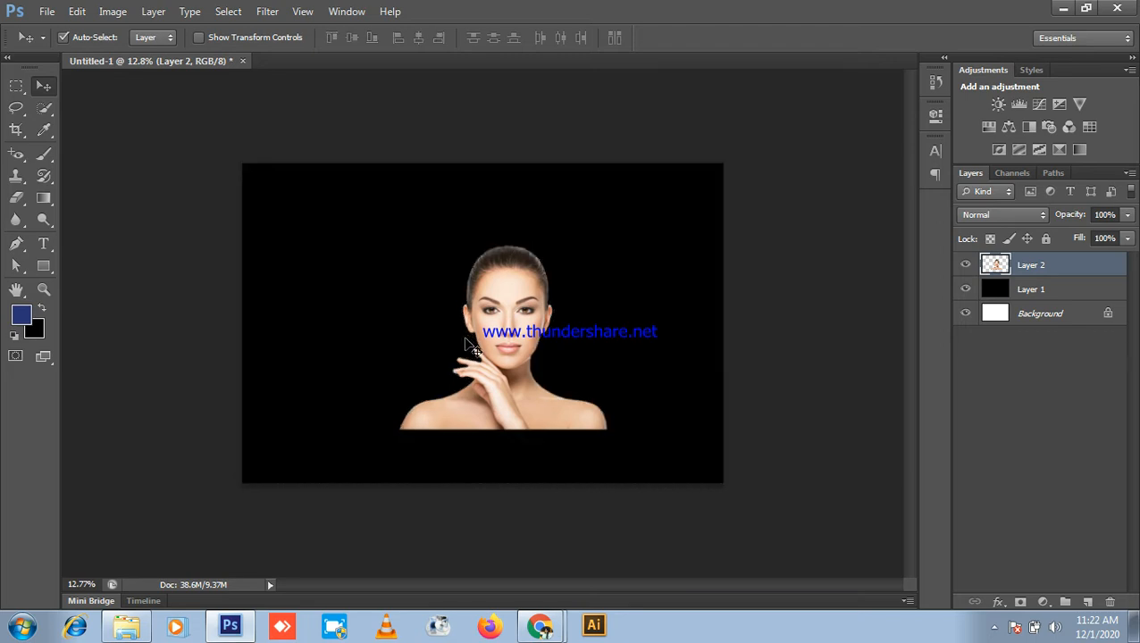
scroll(491, 325, "up", 6)
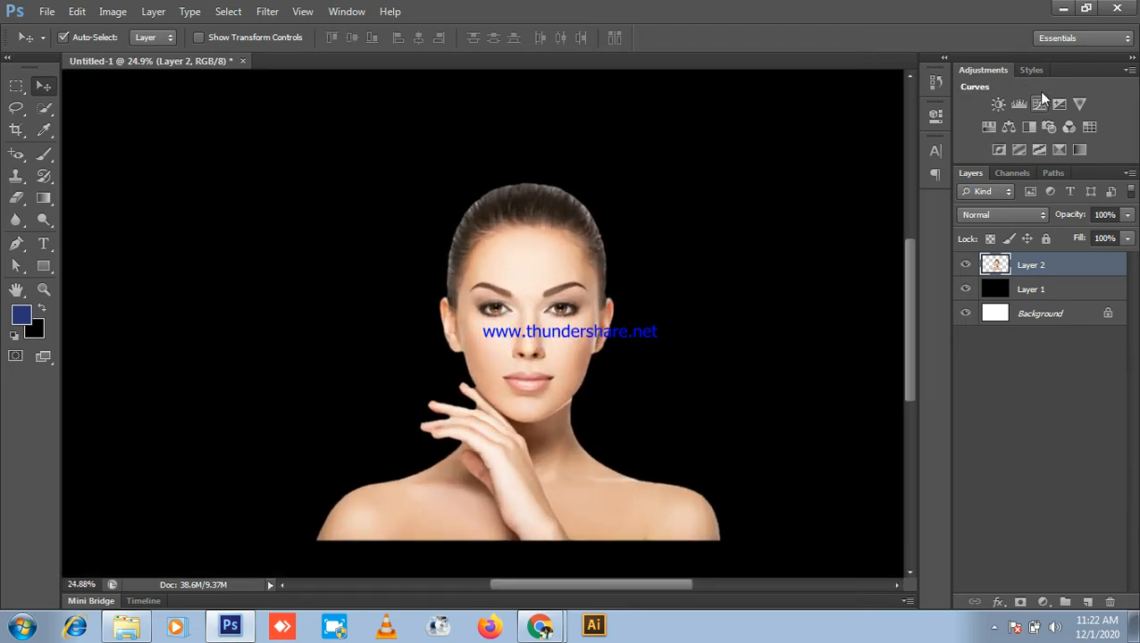
- Undo the last deselection and invert the restored selection so that it covers the woman's figure
left_click(1056, 9)
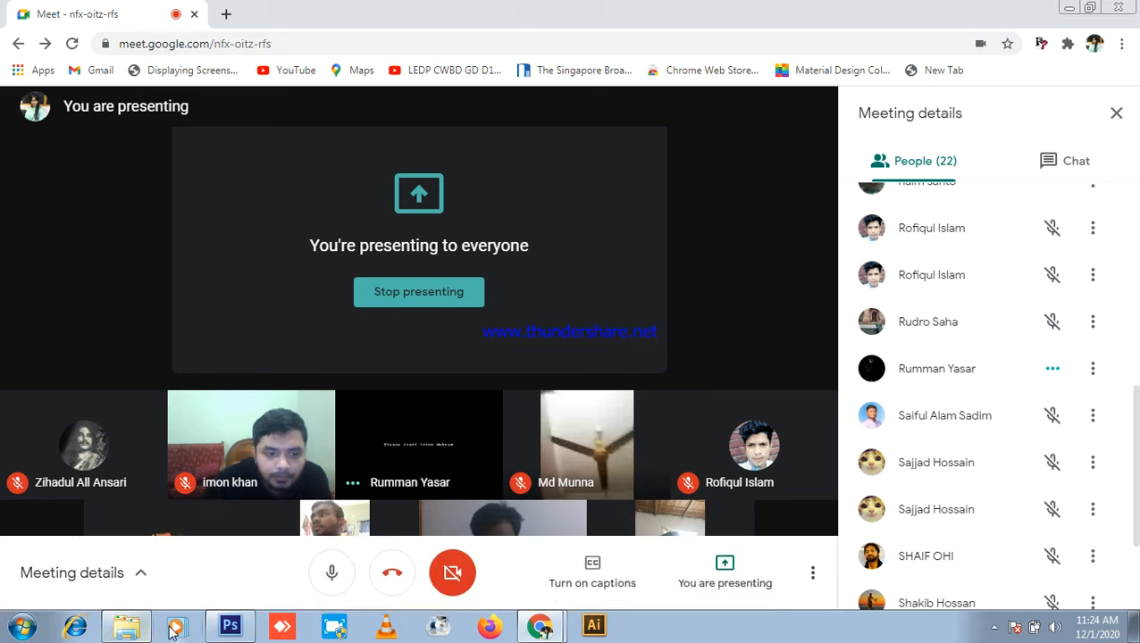
left_click(230, 626)
key("ctrl+minus")
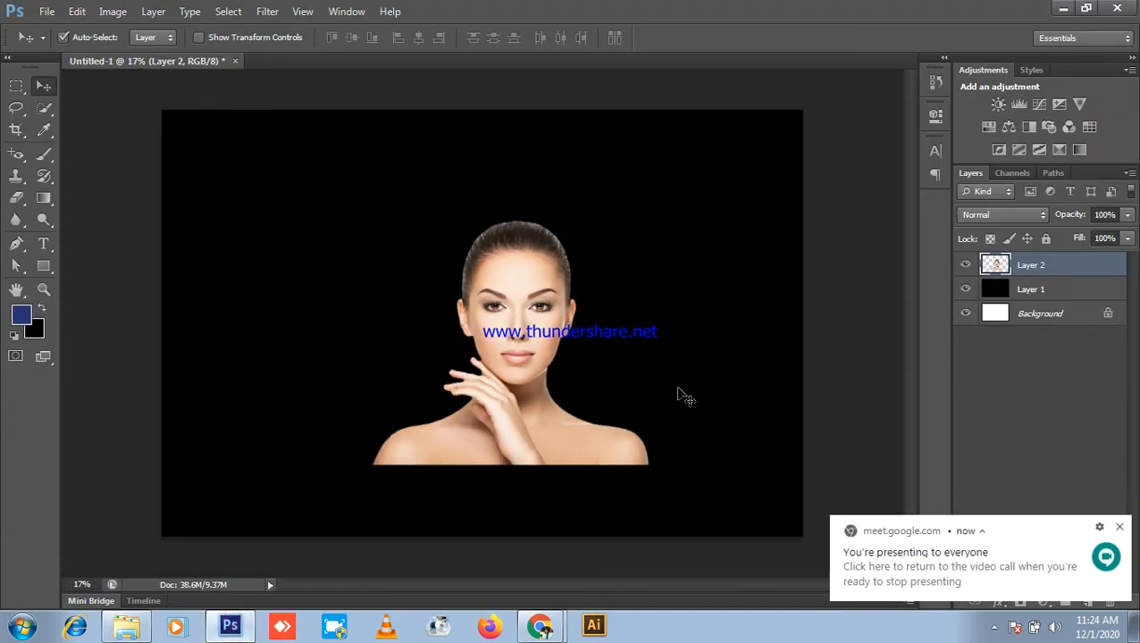
key("ctrl+z")
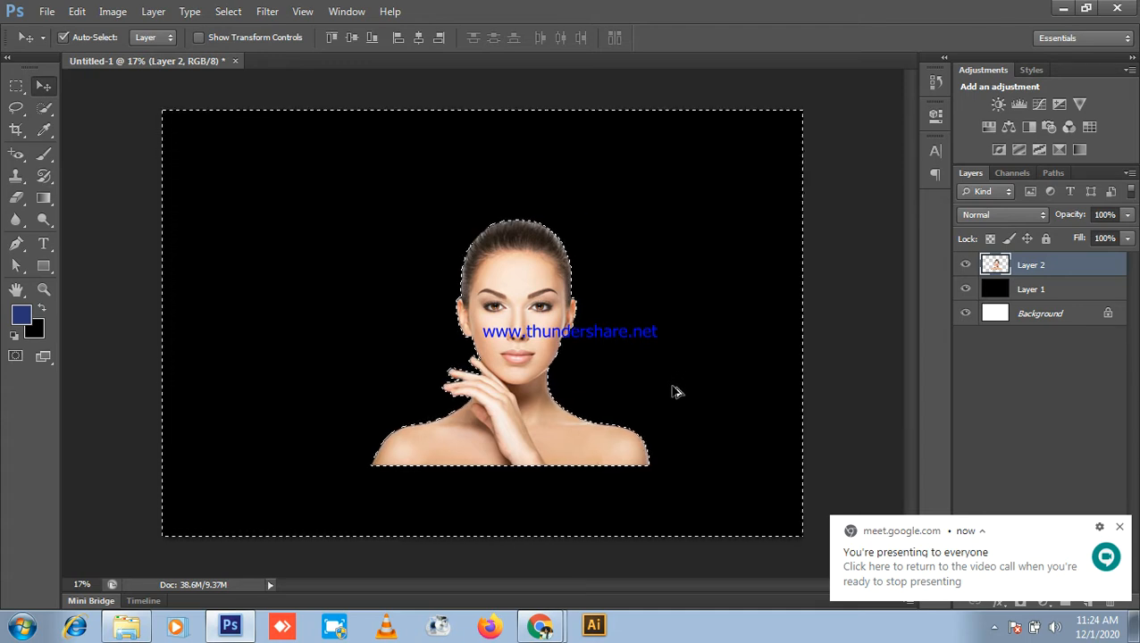
key("ctrl+shift+i")
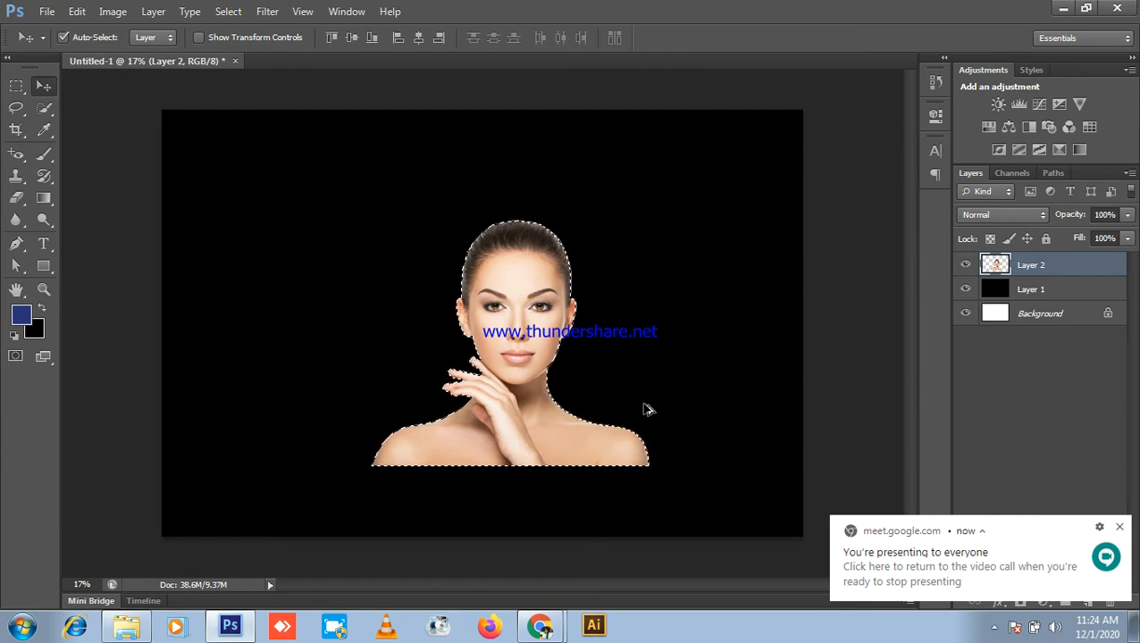
- Delete the woman's figure from Layer 2 and clear the selection
key("ctrl+minus")
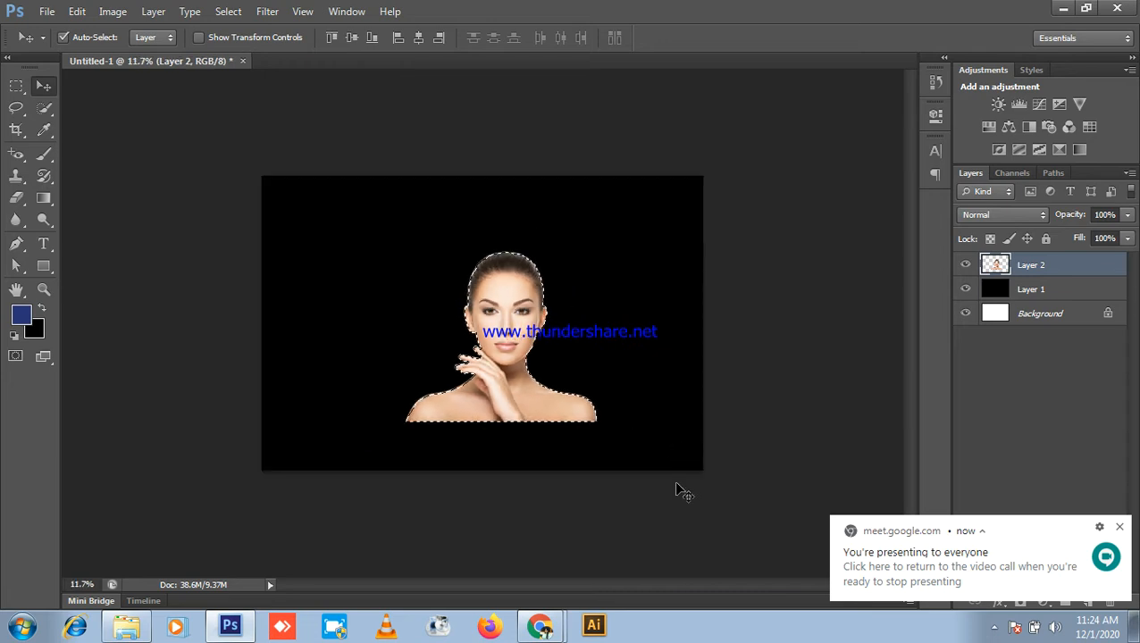
key("Delete")
key("ctrl+d")
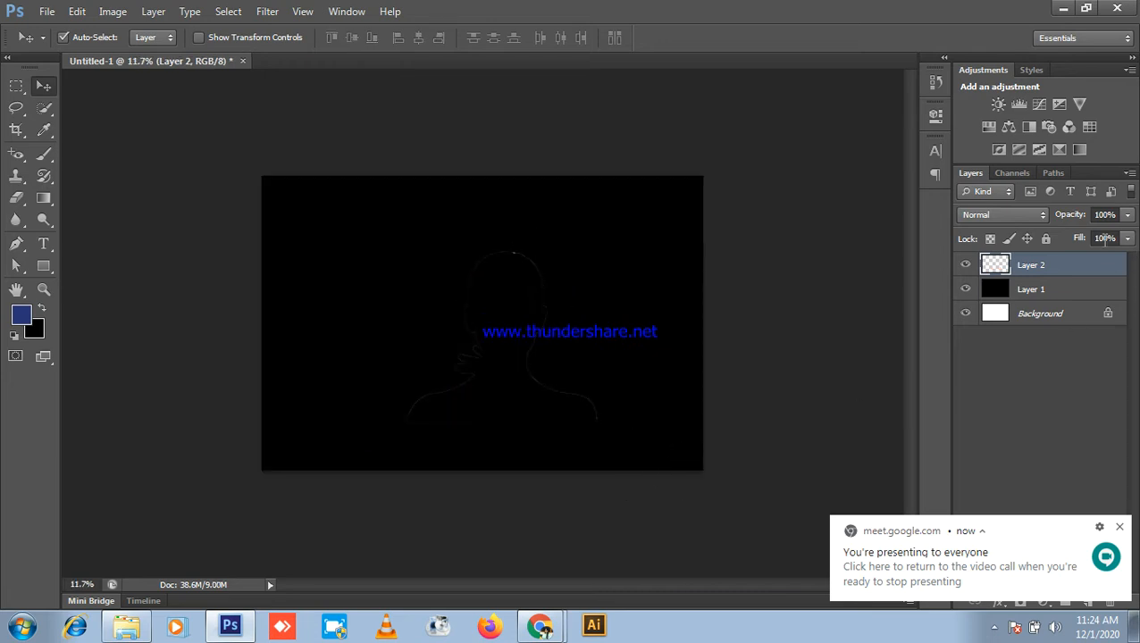
key("Delete")
- Switch to Windows Explorer, go back to the All_class folder and open the Photoshop 2nd Class folder
left_click(129, 628)
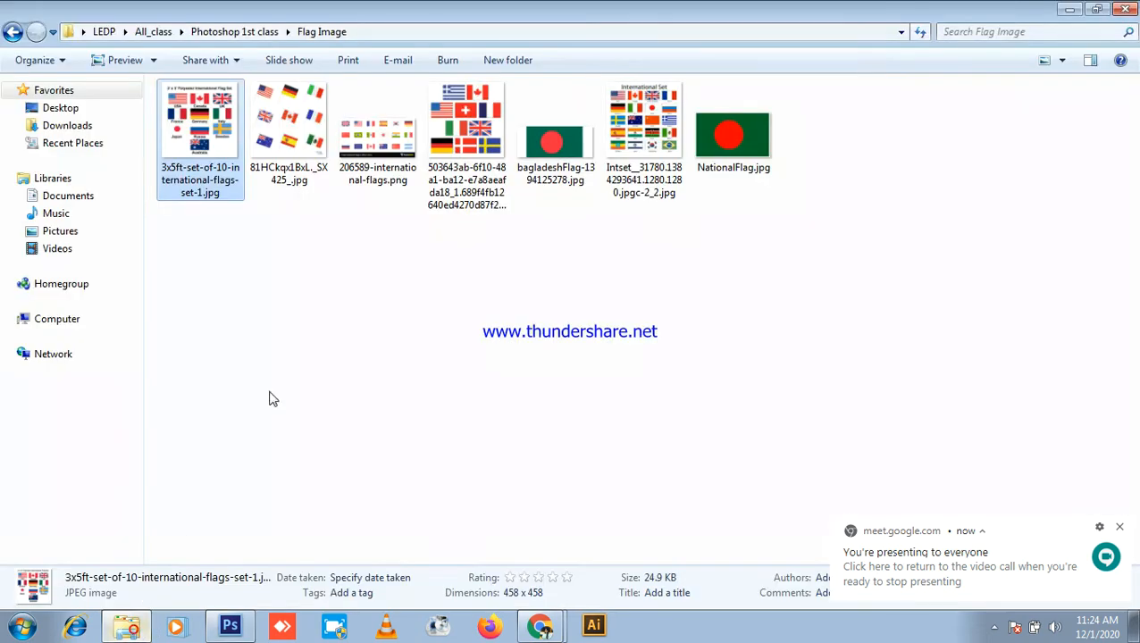
left_click(677, 380)
left_click(13, 31)
left_click(12, 32)
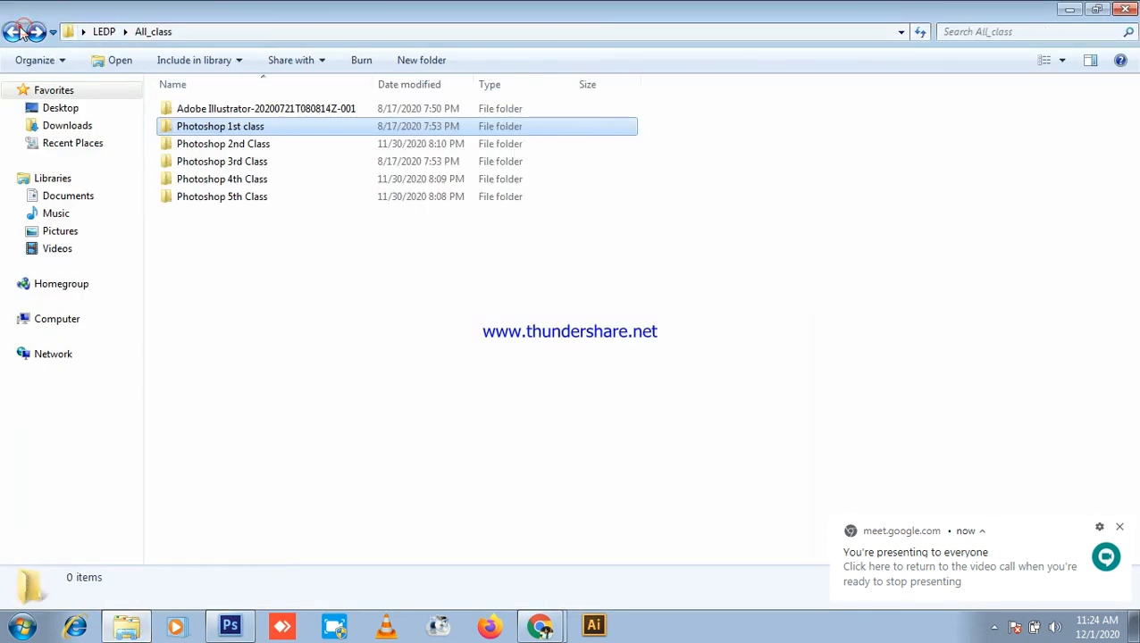
double_click(234, 143)
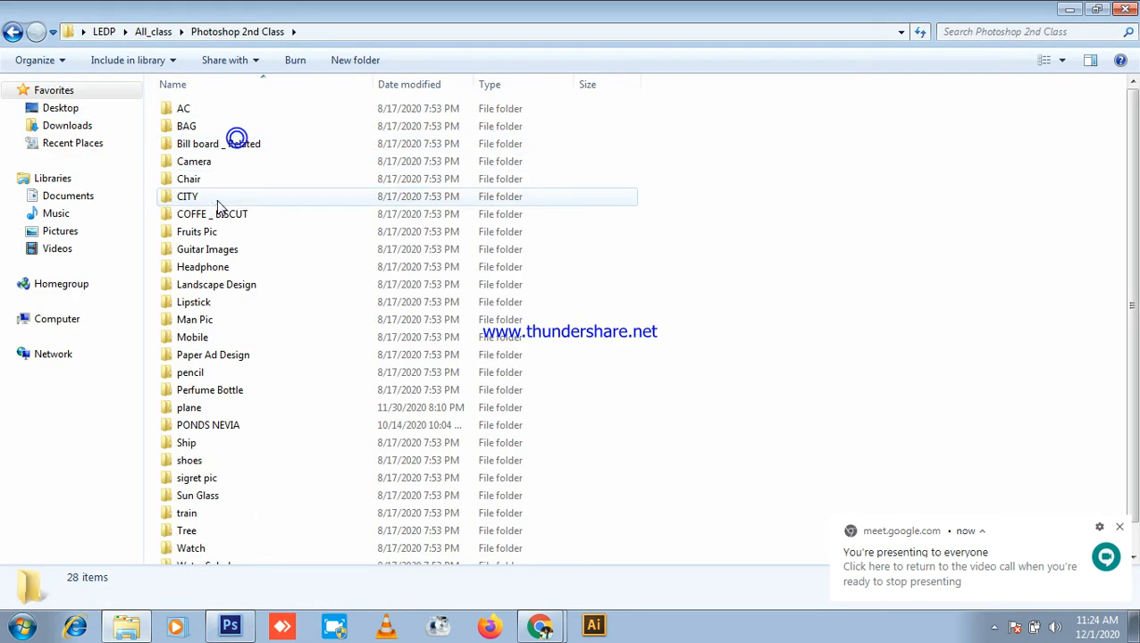
- Look into the Women Pic folder of Photoshop 2nd Class and return to the All_class folder
scroll(302, 310, "down", 1)
double_click(204, 555)
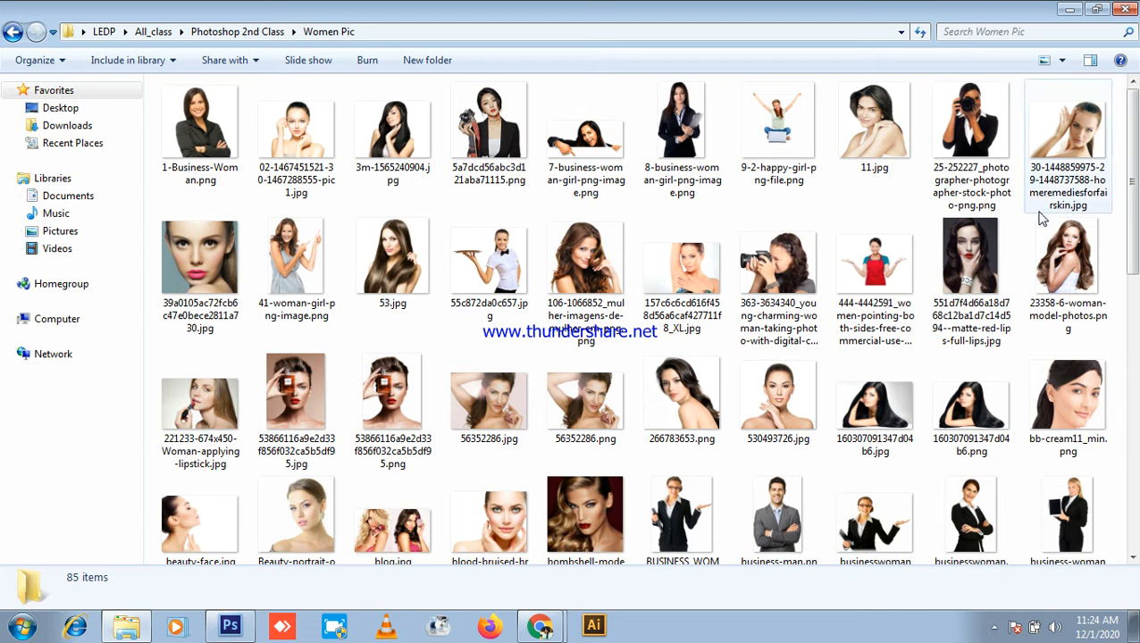
left_click(13, 34)
left_click(13, 34)
- Look through the images in the Women Pic folder of Photoshop 3rd Class and close the Explorer window
double_click(228, 161)
double_click(207, 165)
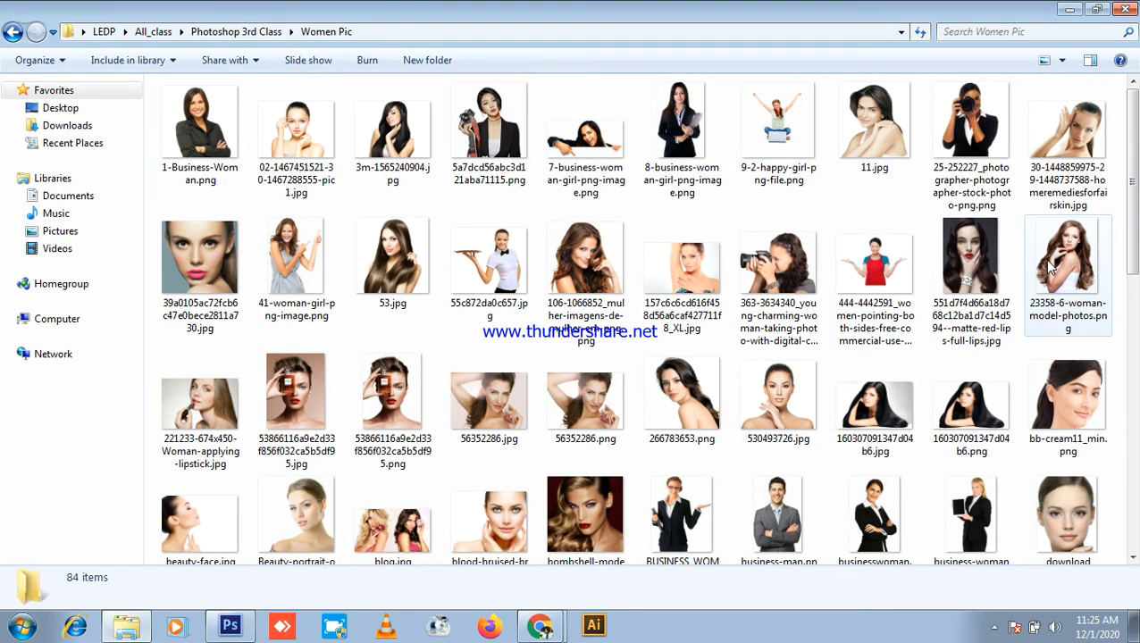
scroll(1045, 275, "down", 10)
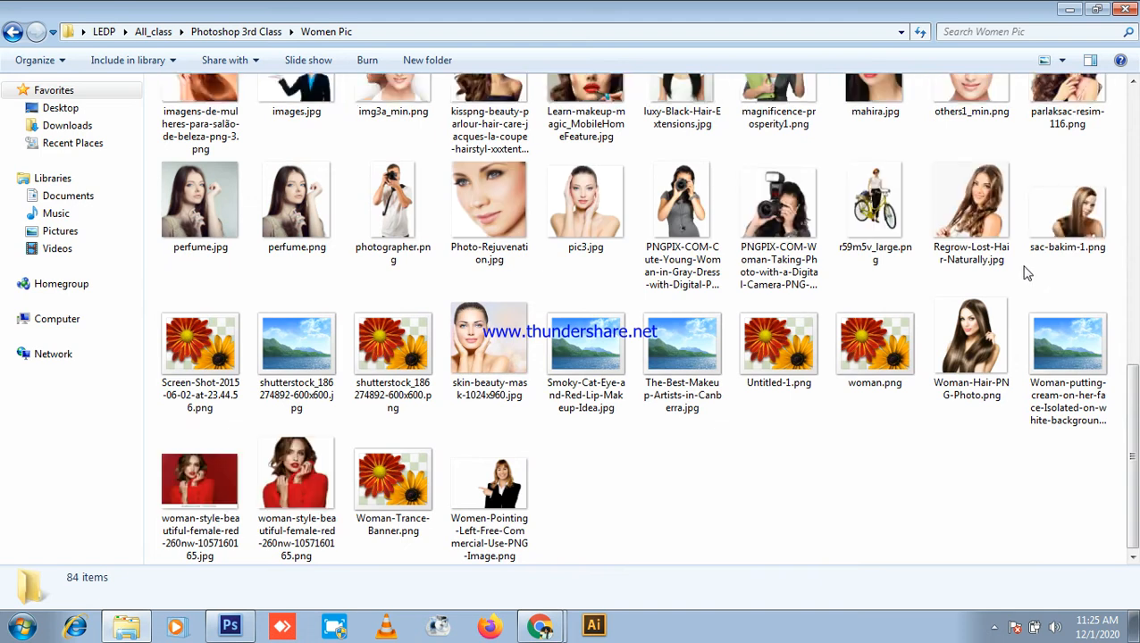
left_click(13, 33)
left_click(11, 32)
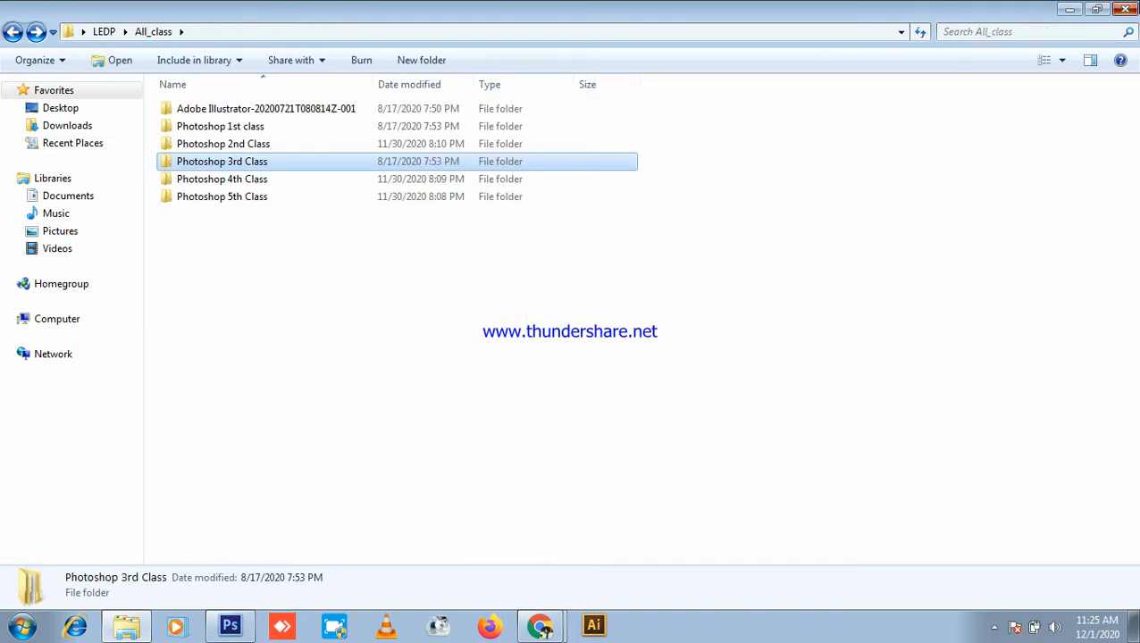
left_click(1125, 9)
- Switch to Chrome and search the web for "woman picture" in the New Tab page
left_click(540, 625)
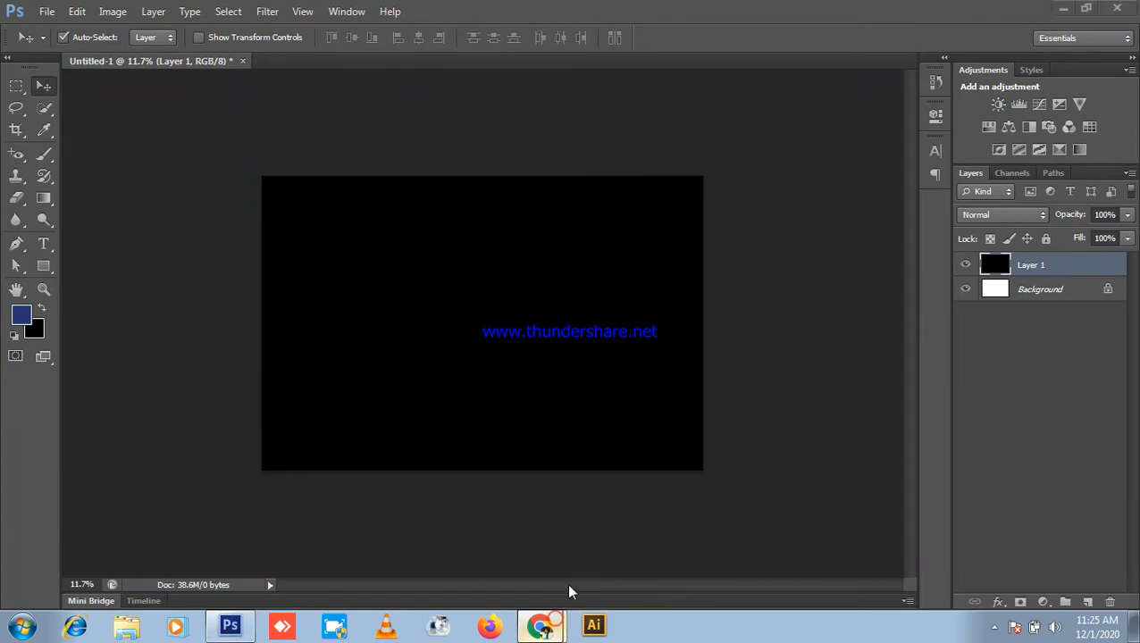
left_click(226, 14)
left_click(229, 37)
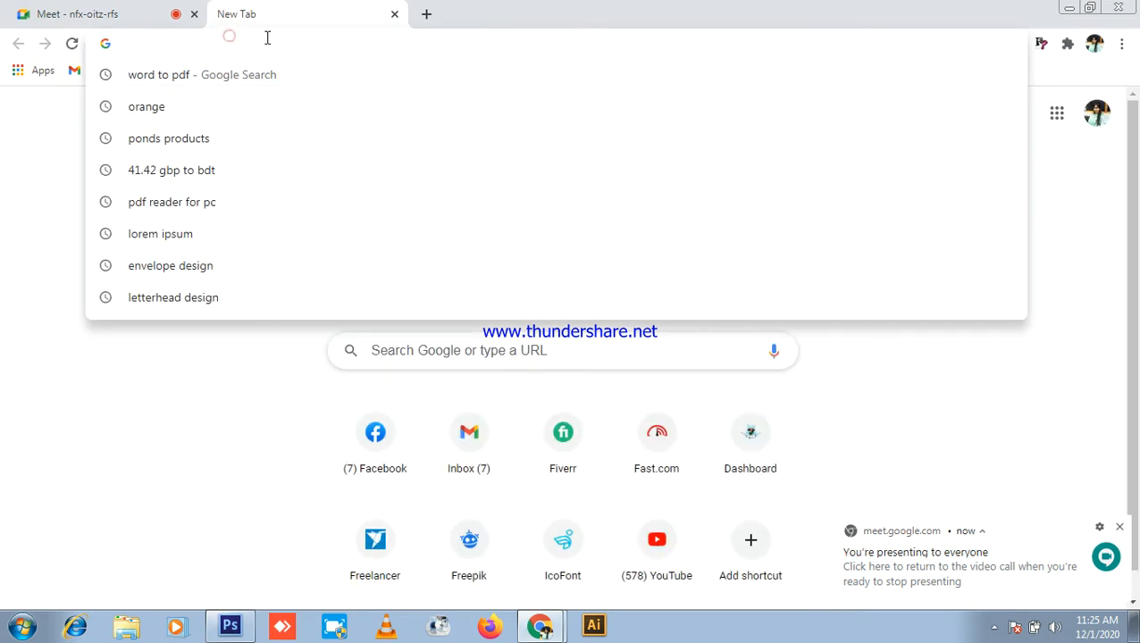
type("wo")
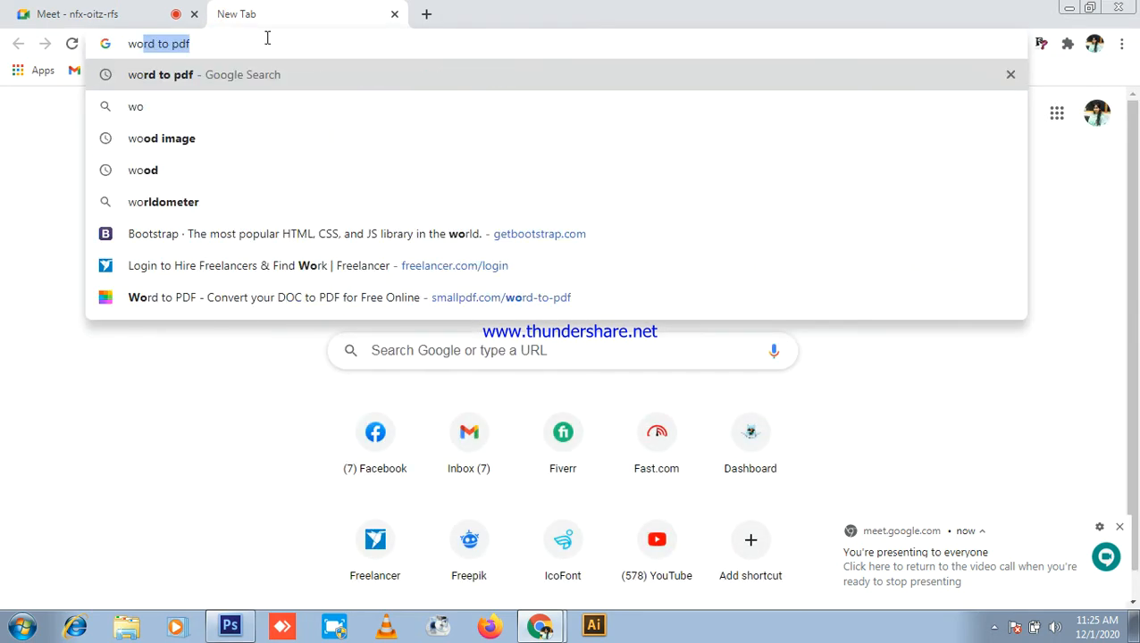
type("man pic")
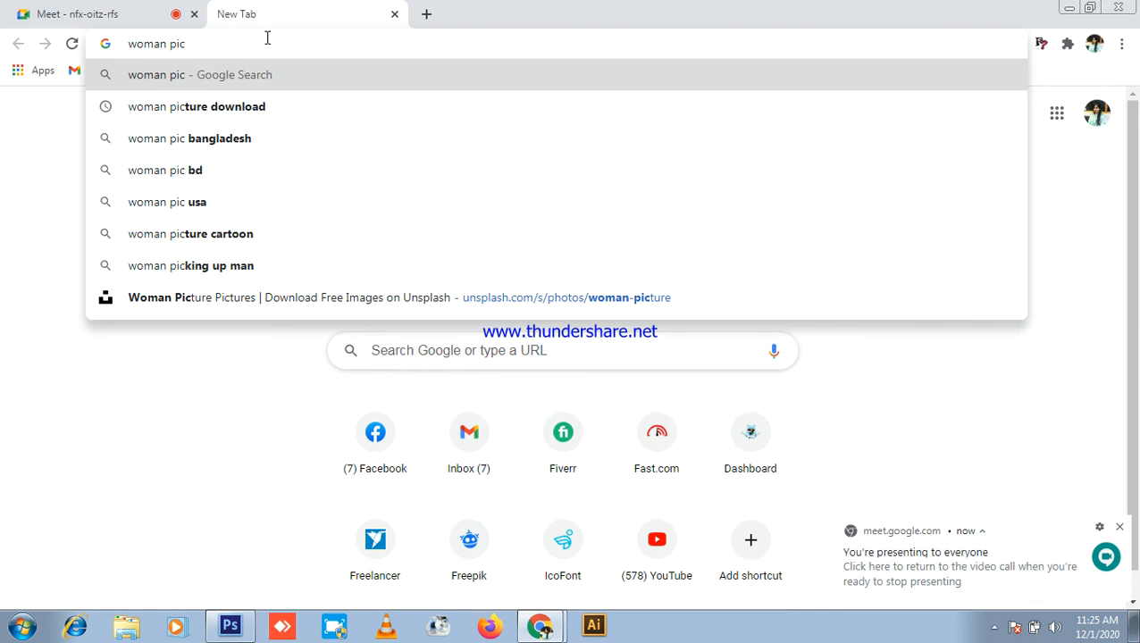
type("ture")
key("Return")
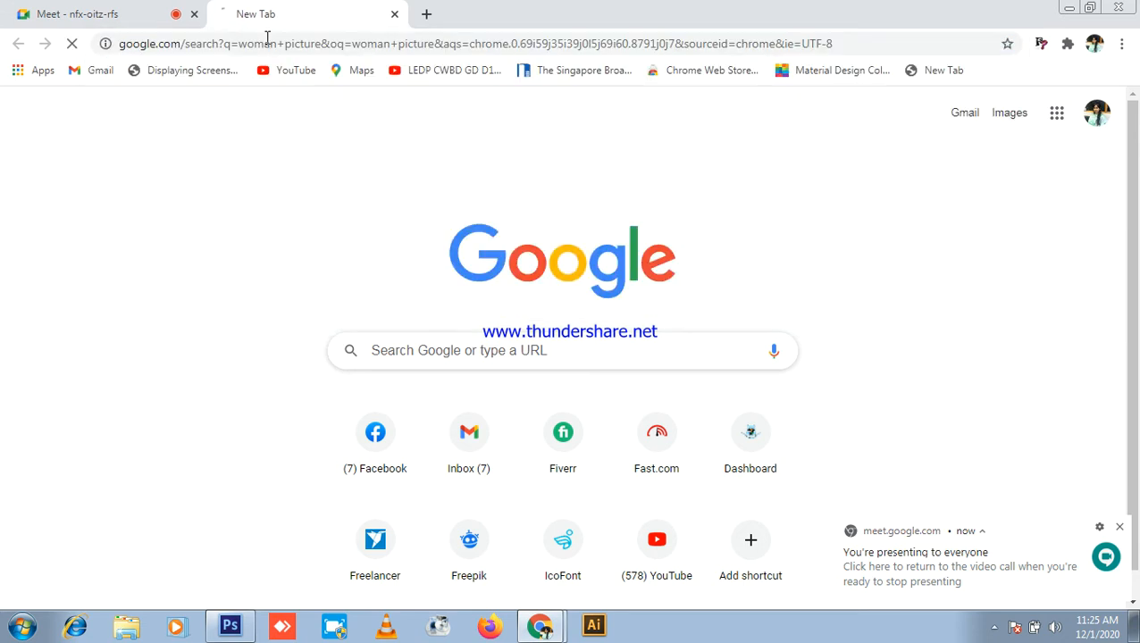
- Examine the image results for "woman picture", load more images and return to the Google Meet page
left_click(94, 13)
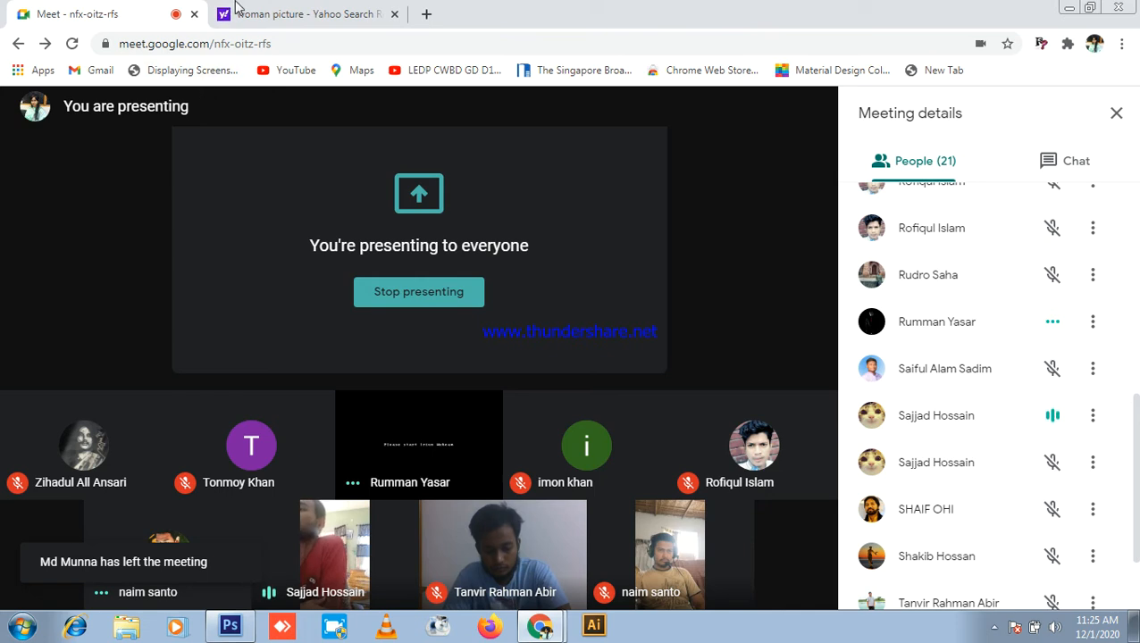
left_click(238, 13)
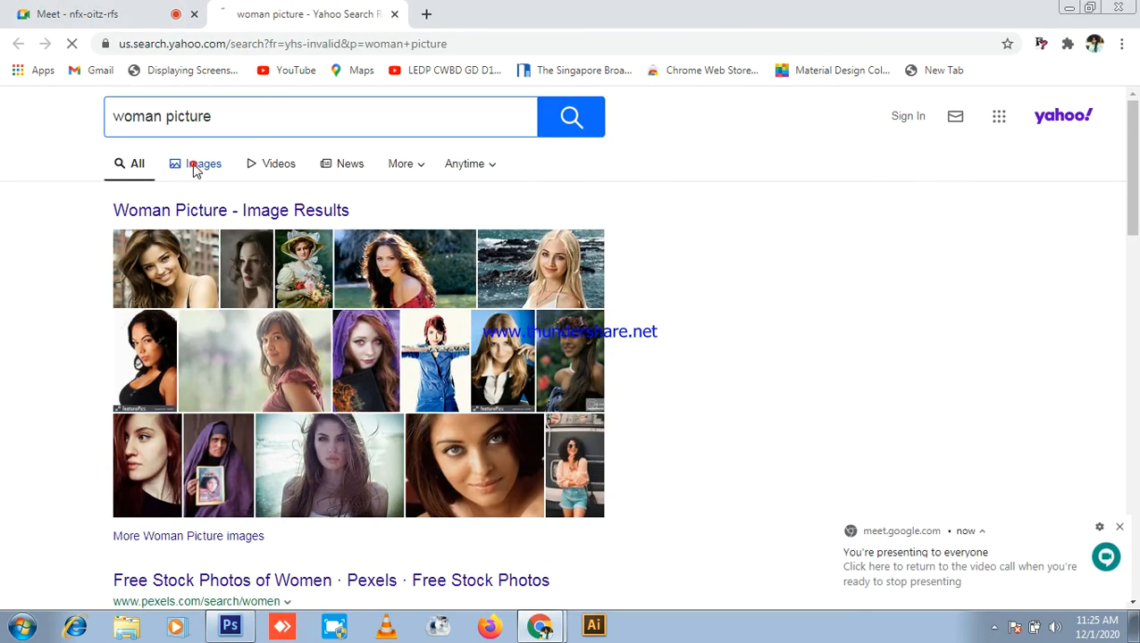
scroll(755, 309, "down", 3)
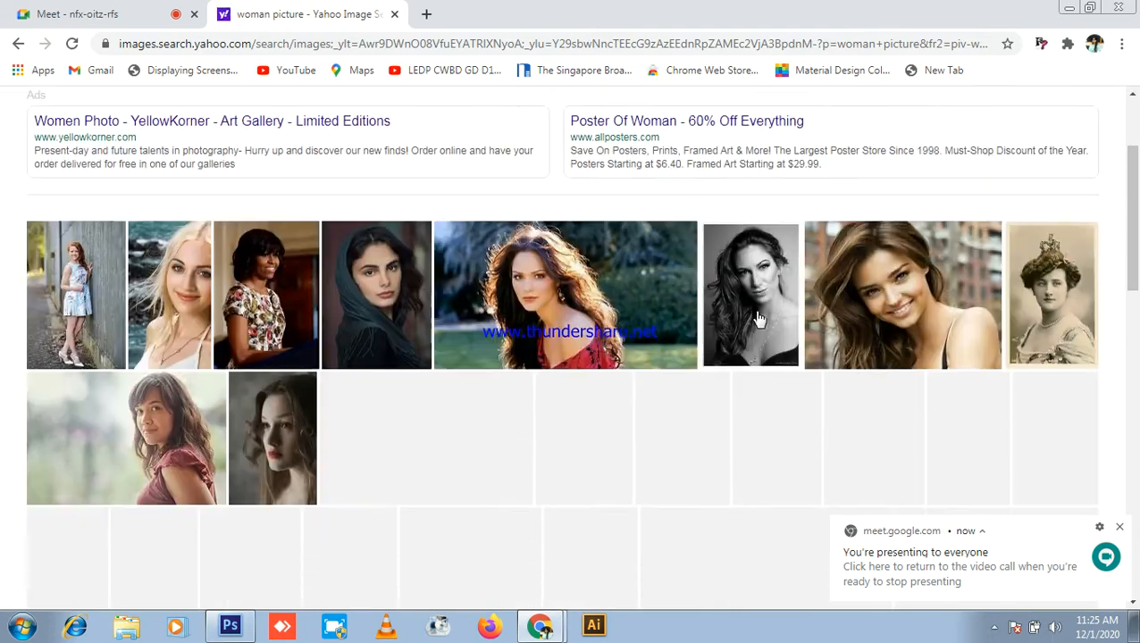
scroll(534, 284, "down", 5)
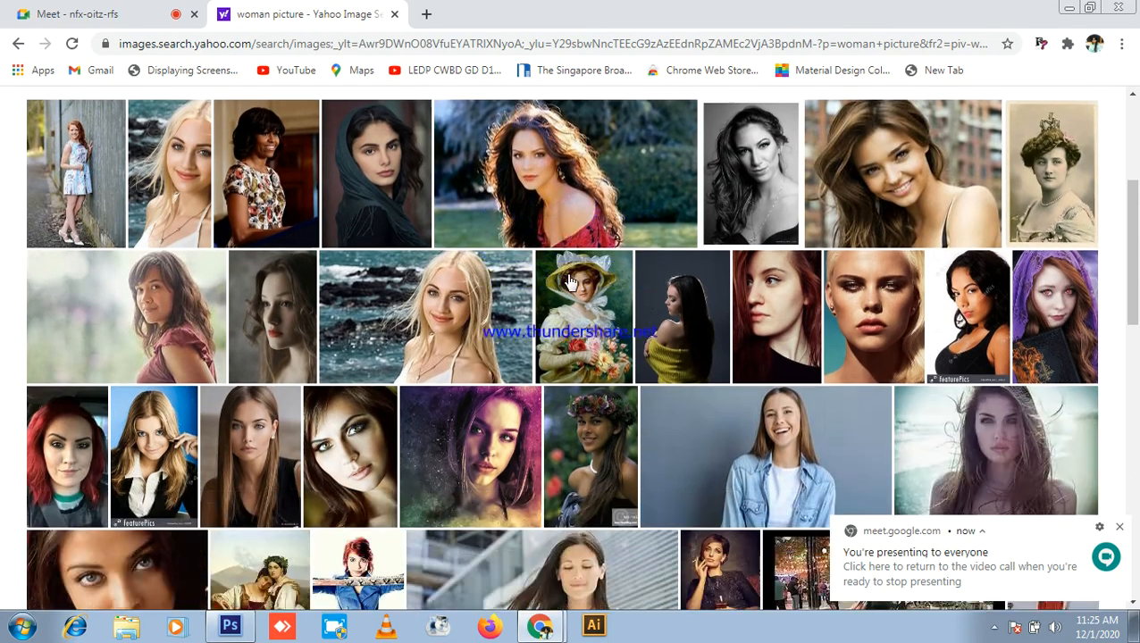
scroll(663, 308, "down", 5)
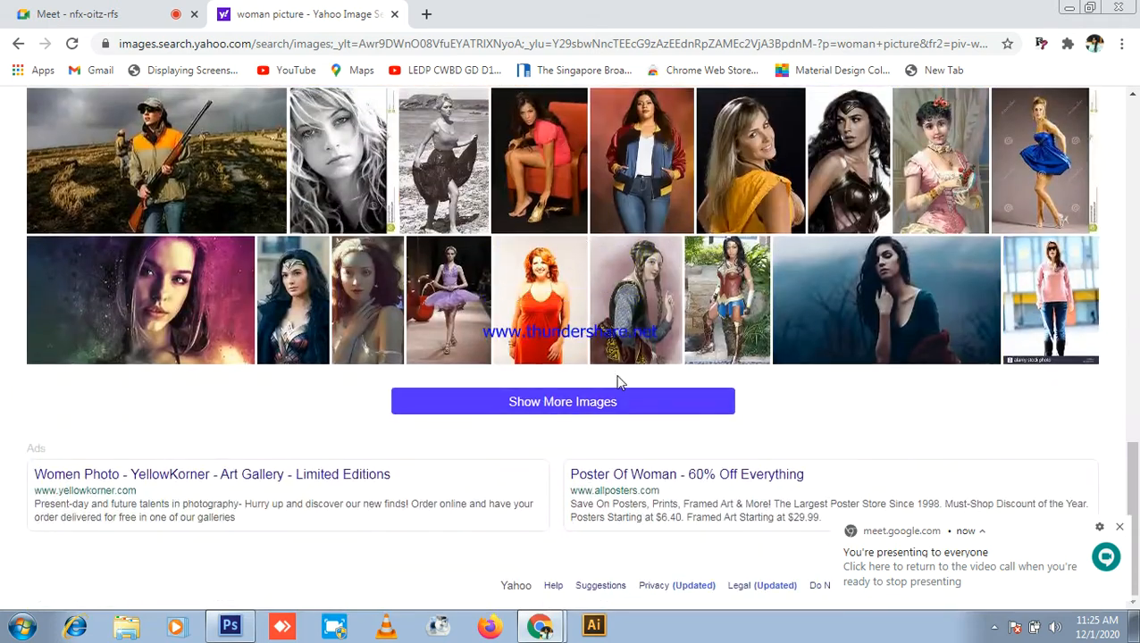
left_click(624, 404)
scroll(715, 357, "down", 4)
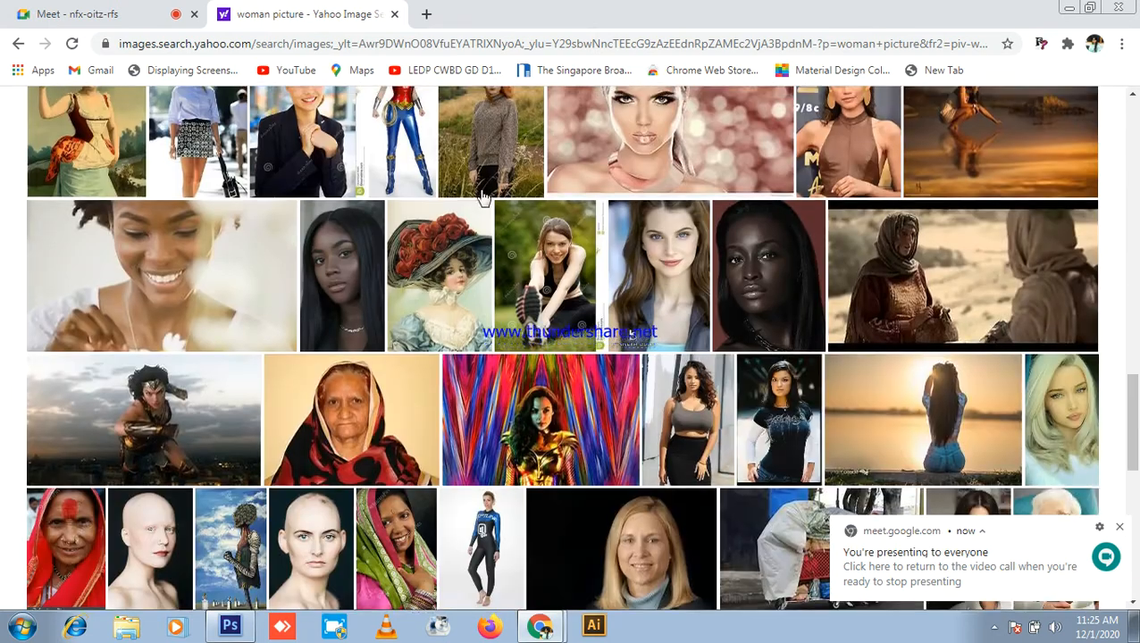
scroll(484, 190, "down", 5)
left_click(93, 13)
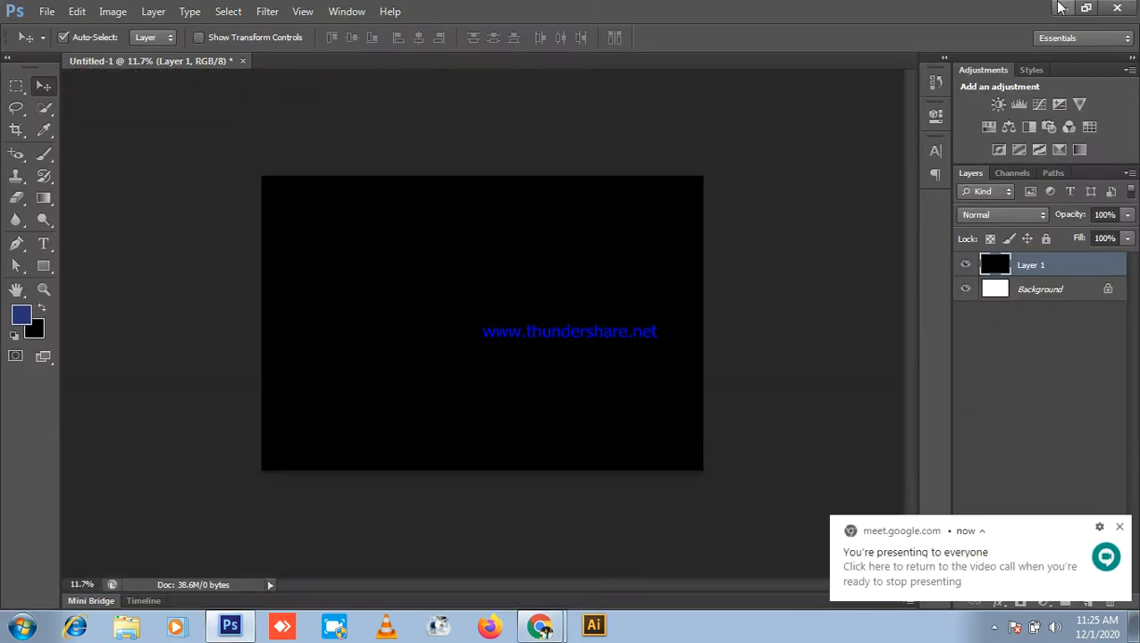
- Open the desktop's LEDP folder and go to All_class, Photoshop 5th Class, Women Pic
left_click(1054, 7)
double_click(348, 109)
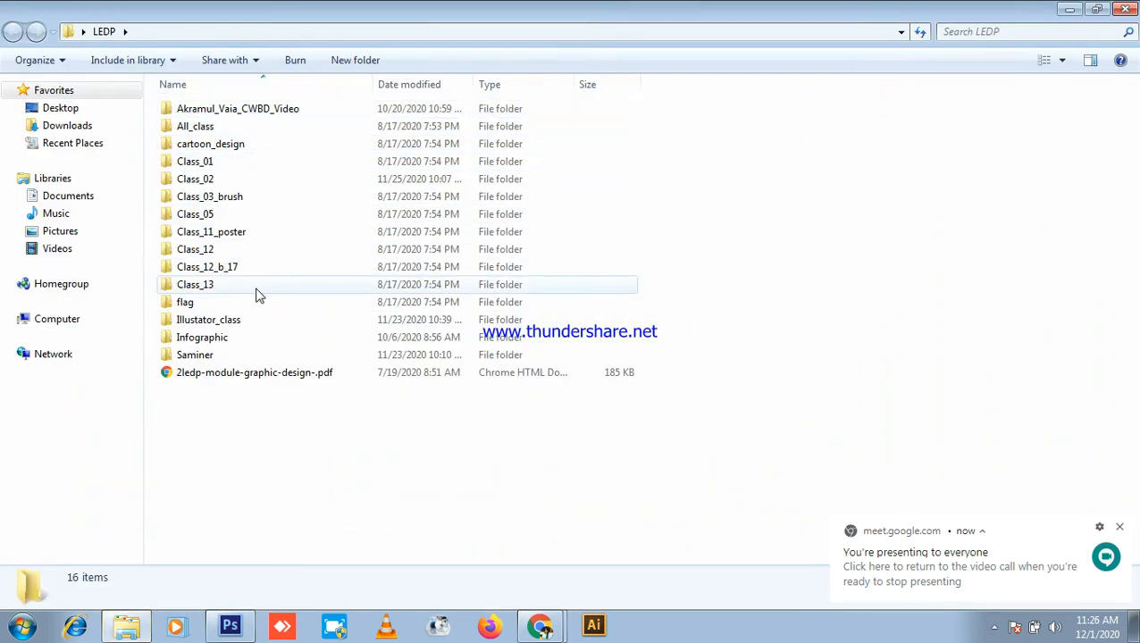
double_click(189, 129)
double_click(255, 196)
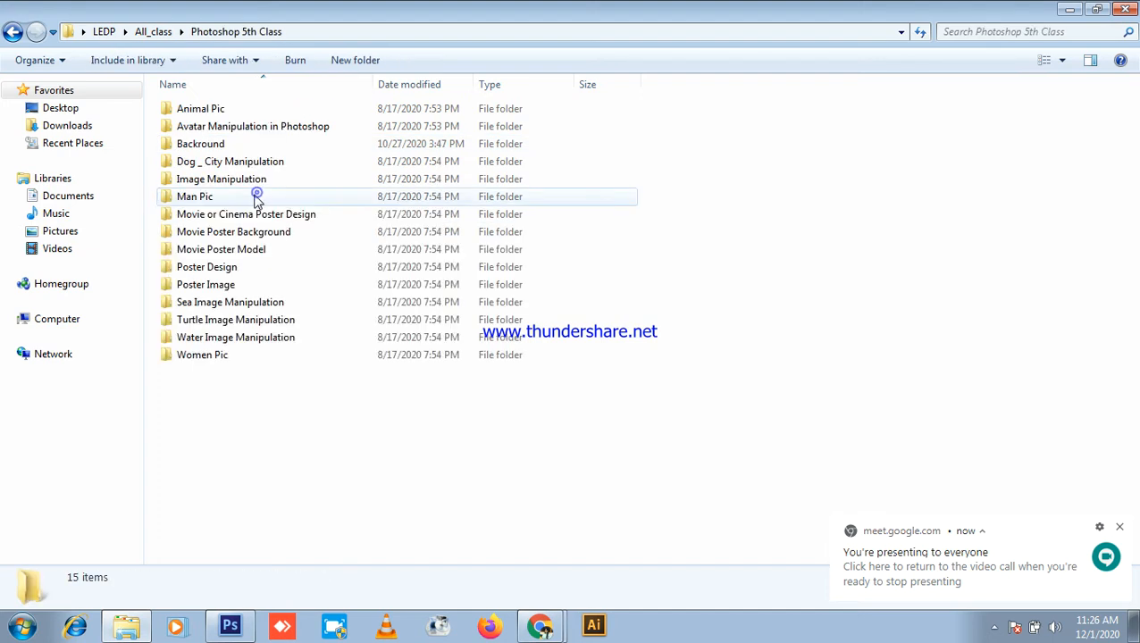
double_click(218, 362)
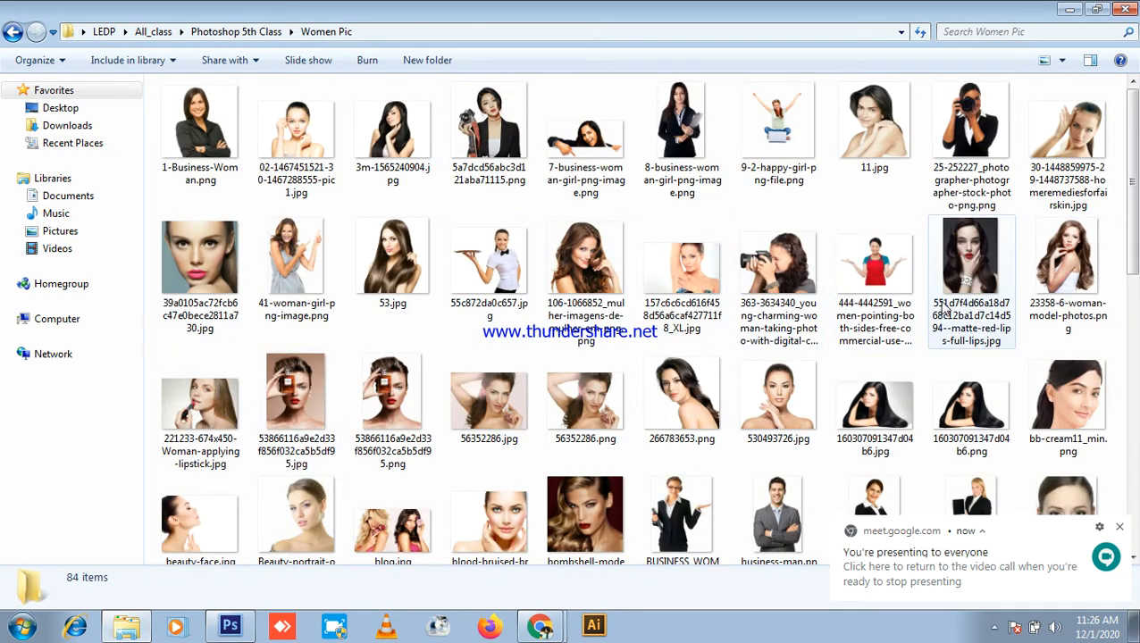
- Place 530493726.png from the Women Pic folder onto the Untitled-1 canvas in Photoshop, slightly enlarged
left_click(767, 427)
left_click_drag(323, 590, 505, 323)
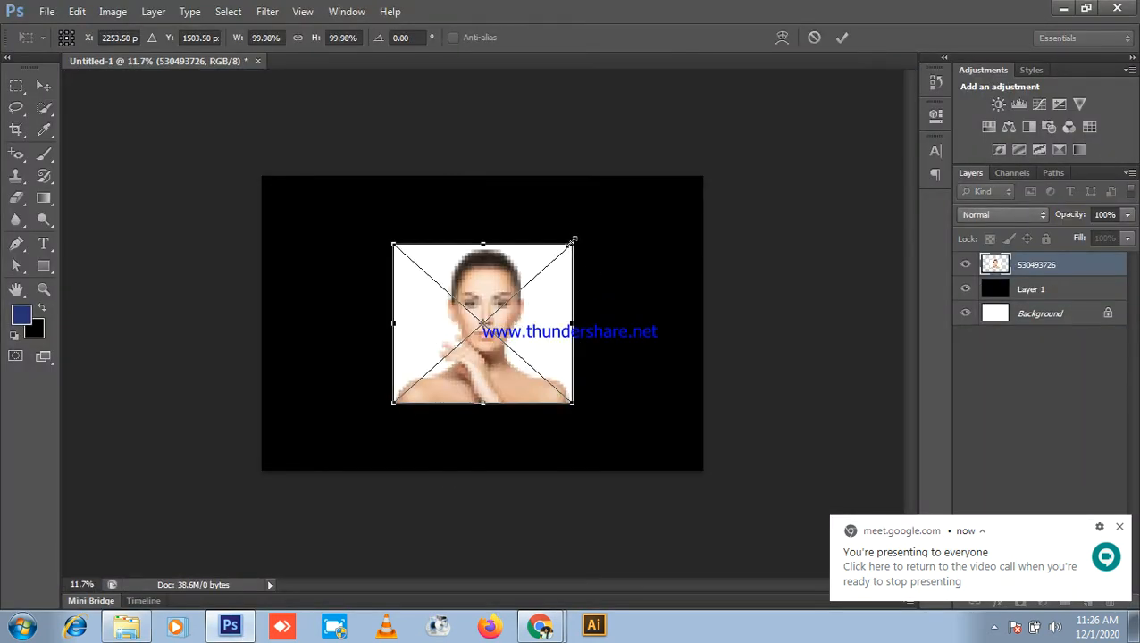
key("Return")
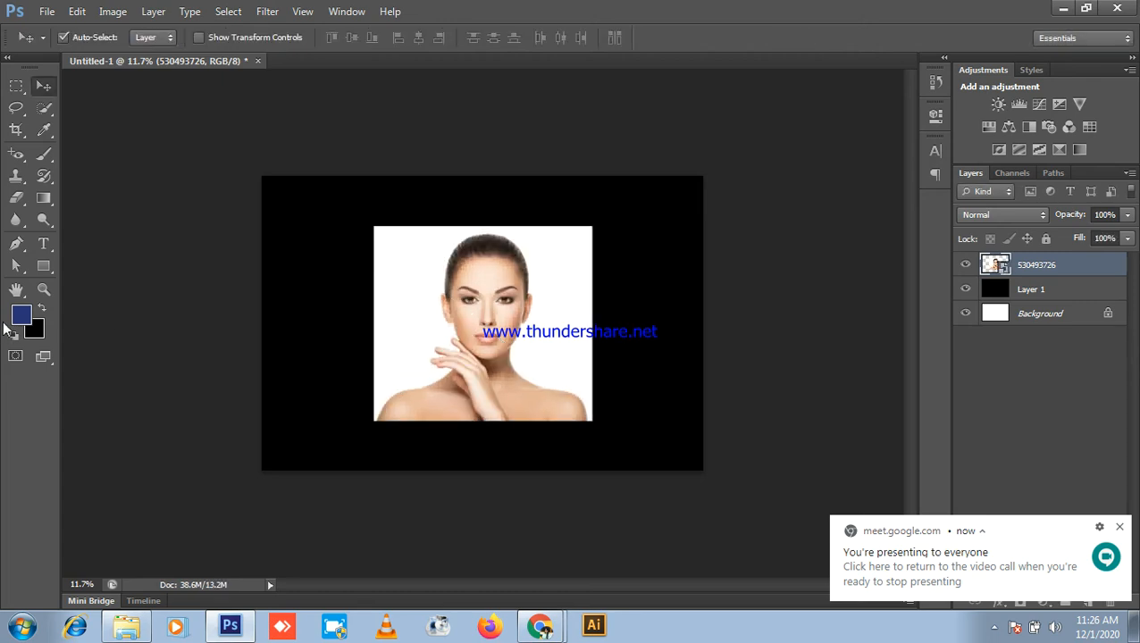
- Rasterize the 530493726 layer and move the portrait slightly left and down on the canvas
scroll(591, 299, "up", 4)
right_click(1043, 263)
left_click(920, 193)
scroll(486, 312, "up", 1)
scroll(487, 313, "down", 1)
left_click_drag(520, 268, 497, 284)
scroll(438, 288, "up", 2)
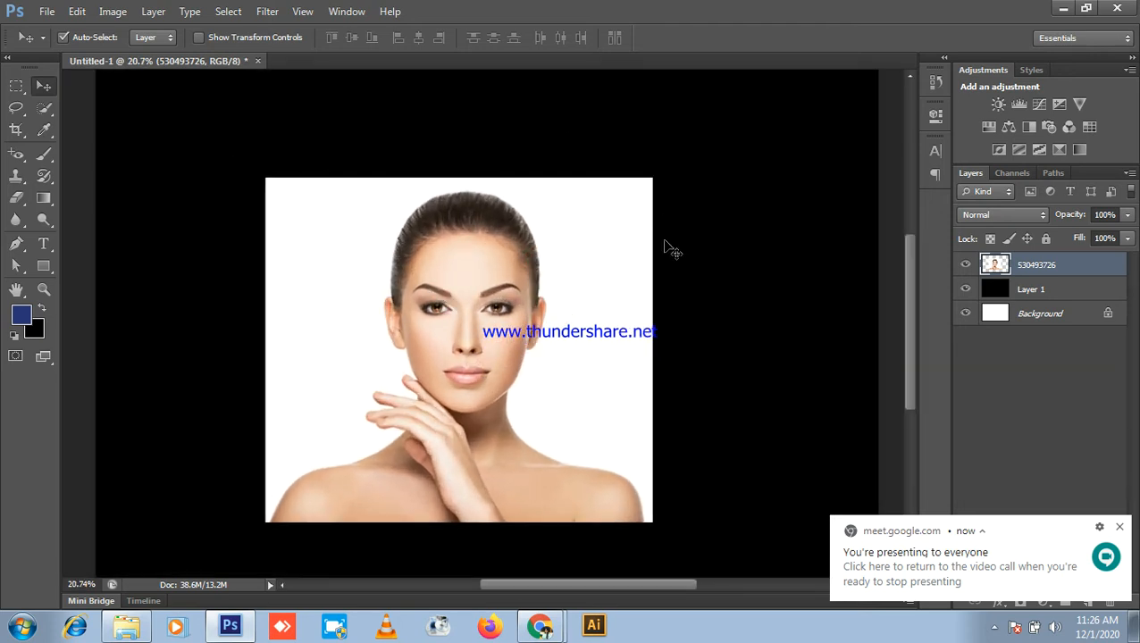
- Hide Layer 1 and the Background layer so that only the portrait layer is displayed
scroll(527, 345, "down", 3)
left_click(704, 252)
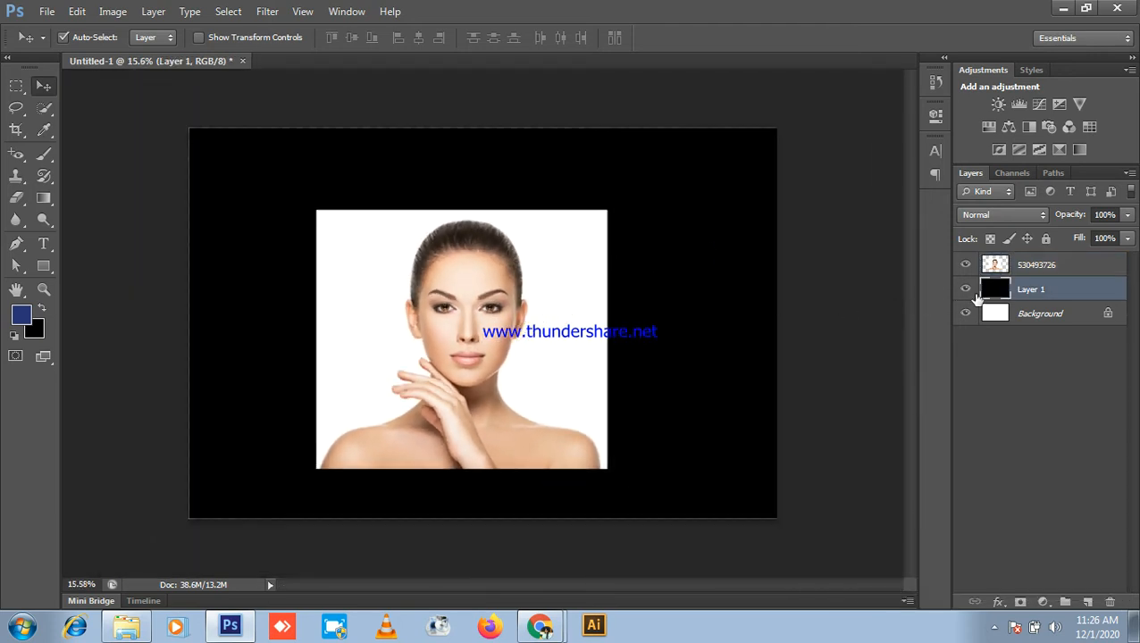
left_click(965, 290)
left_click(965, 312)
scroll(514, 362, "up", 3)
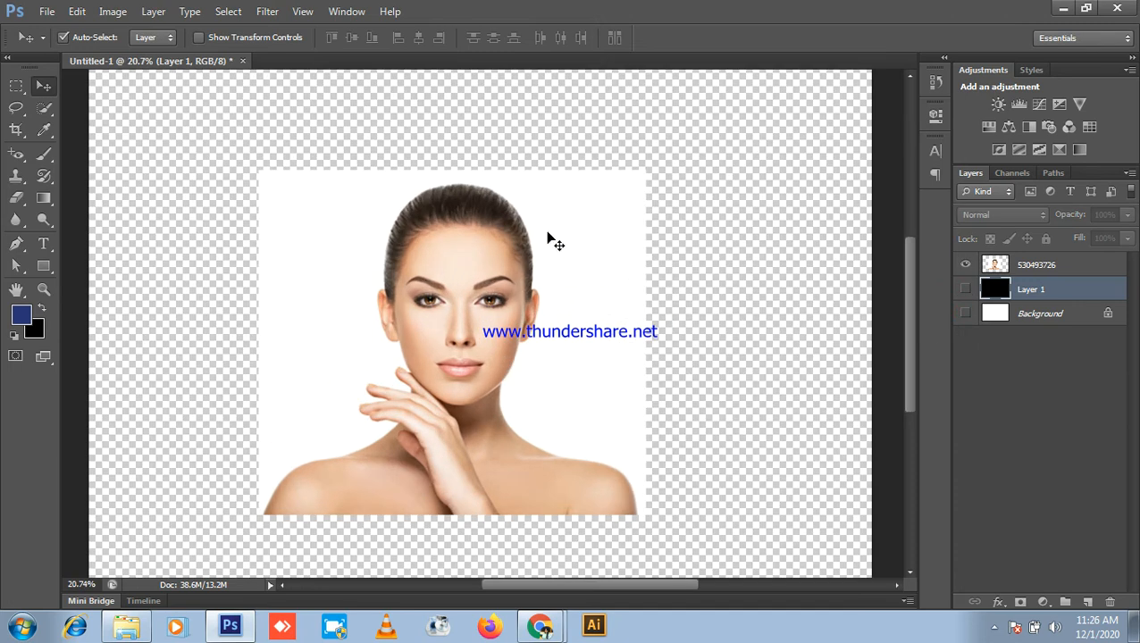
scroll(536, 286, "down", 3)
scroll(544, 208, "up", 2)
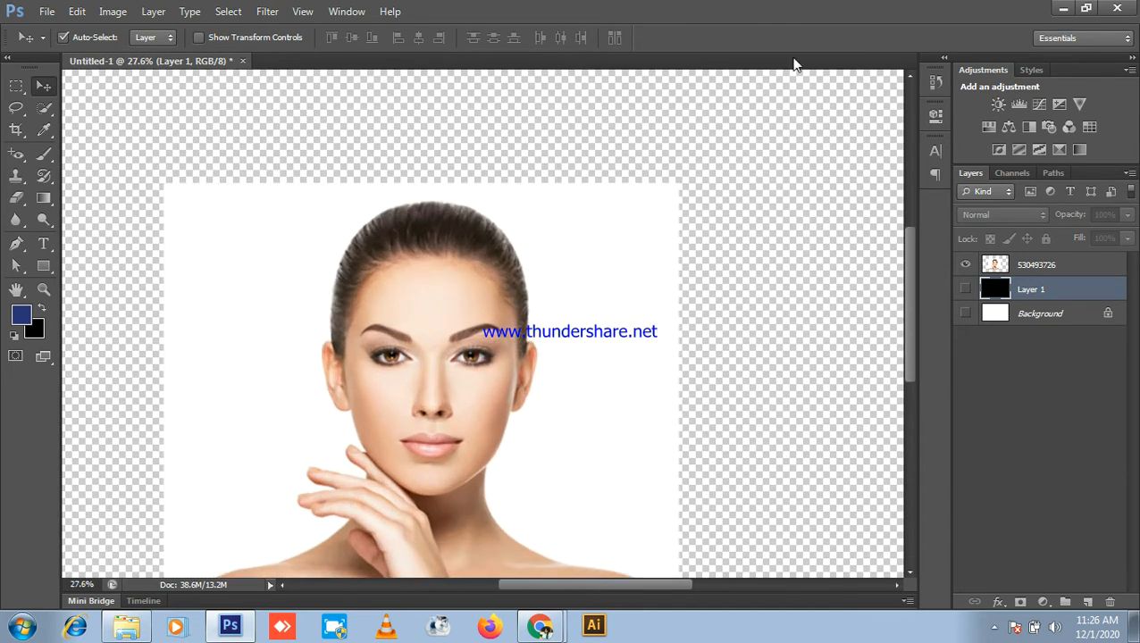
scroll(363, 210, "down", 2)
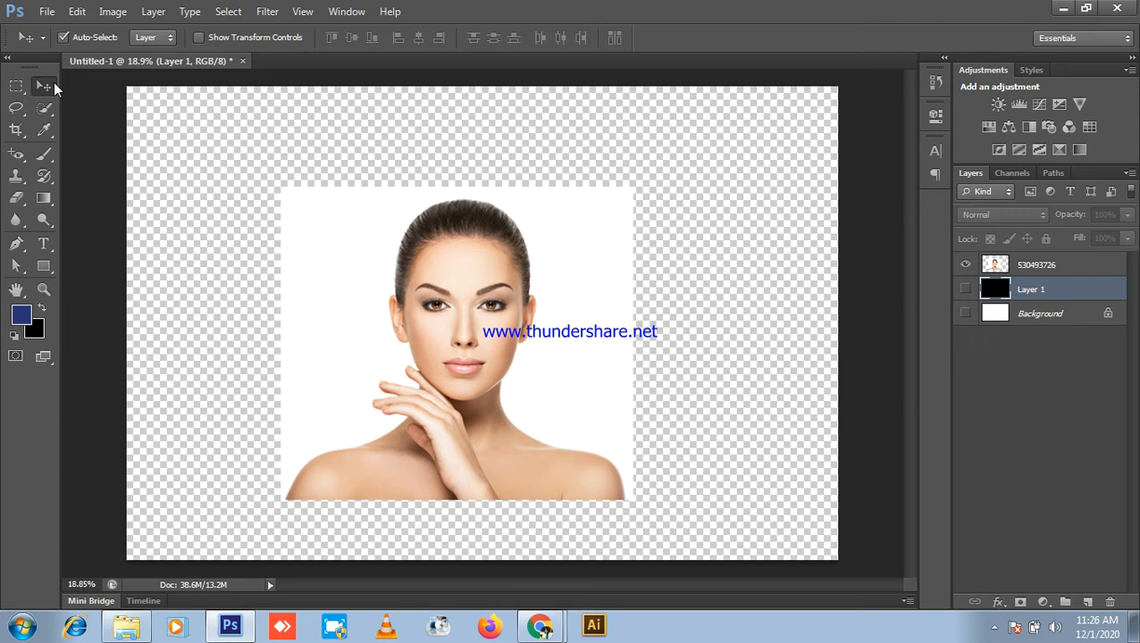
- Activate the Magic Wand tool, and close the Women Pic folder window before returning to Photoshop
left_click(49, 113)
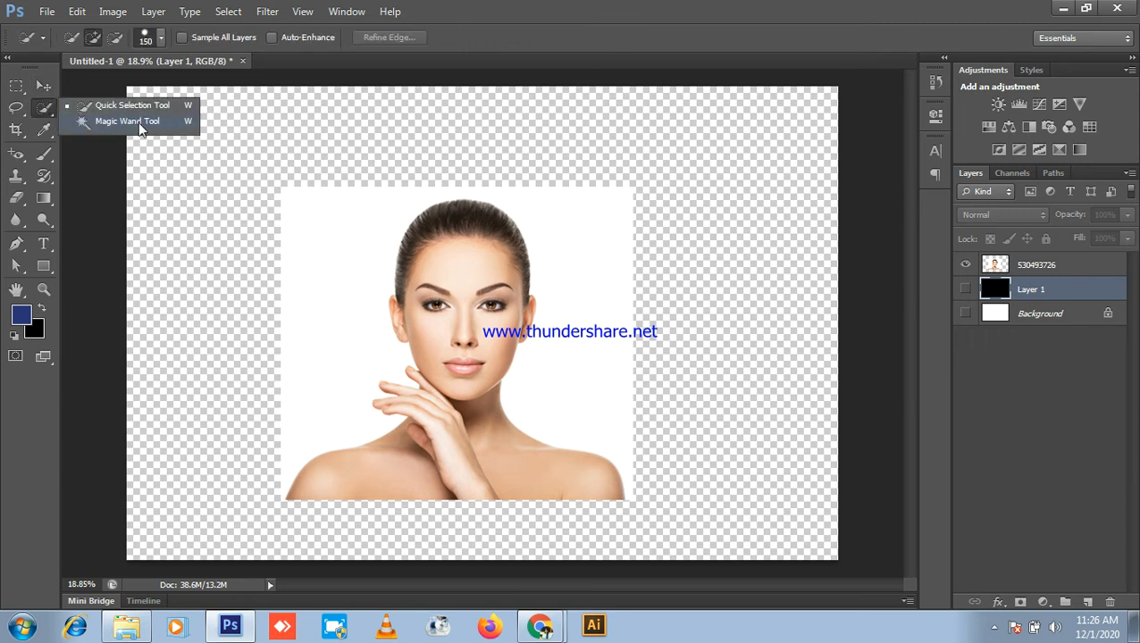
left_click(127, 121)
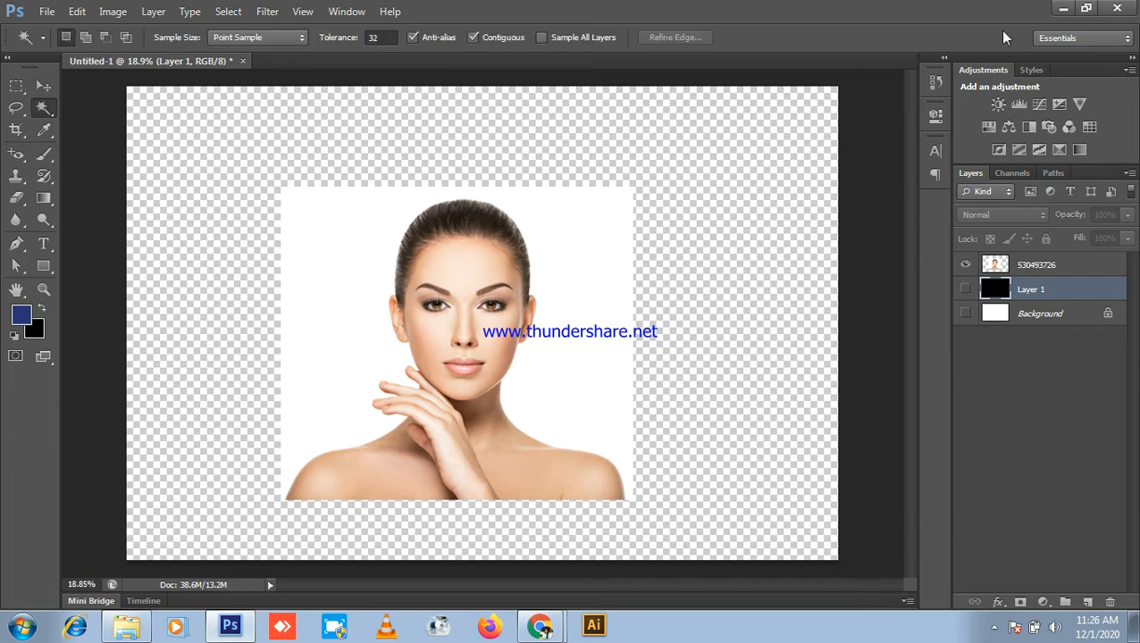
left_click(1070, 9)
left_click(1123, 8)
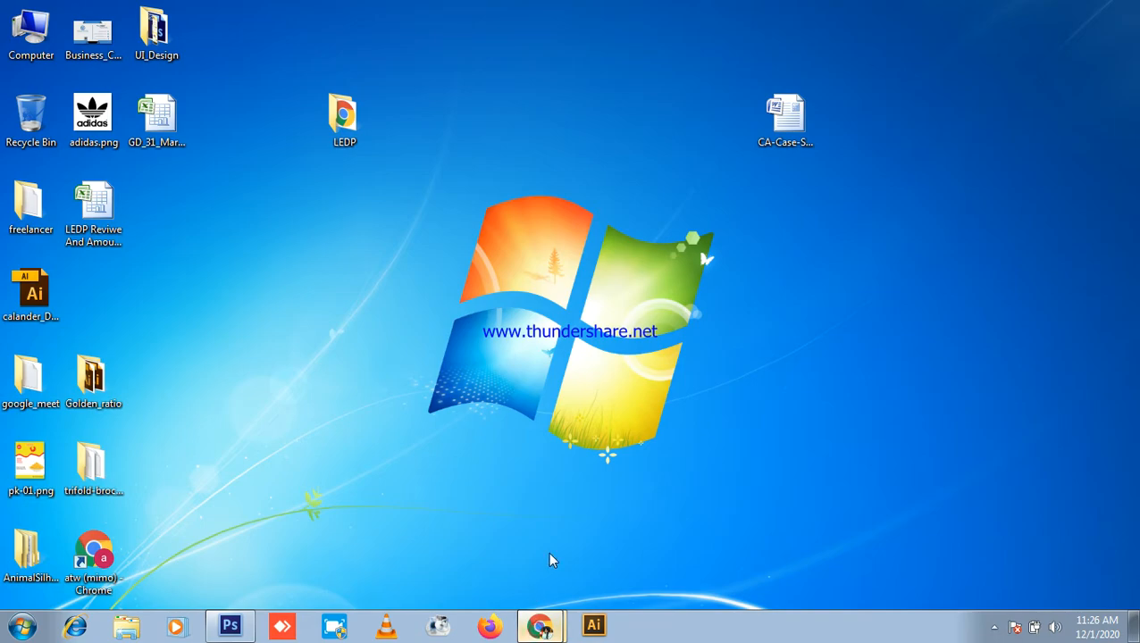
left_click(540, 625)
left_click(231, 626)
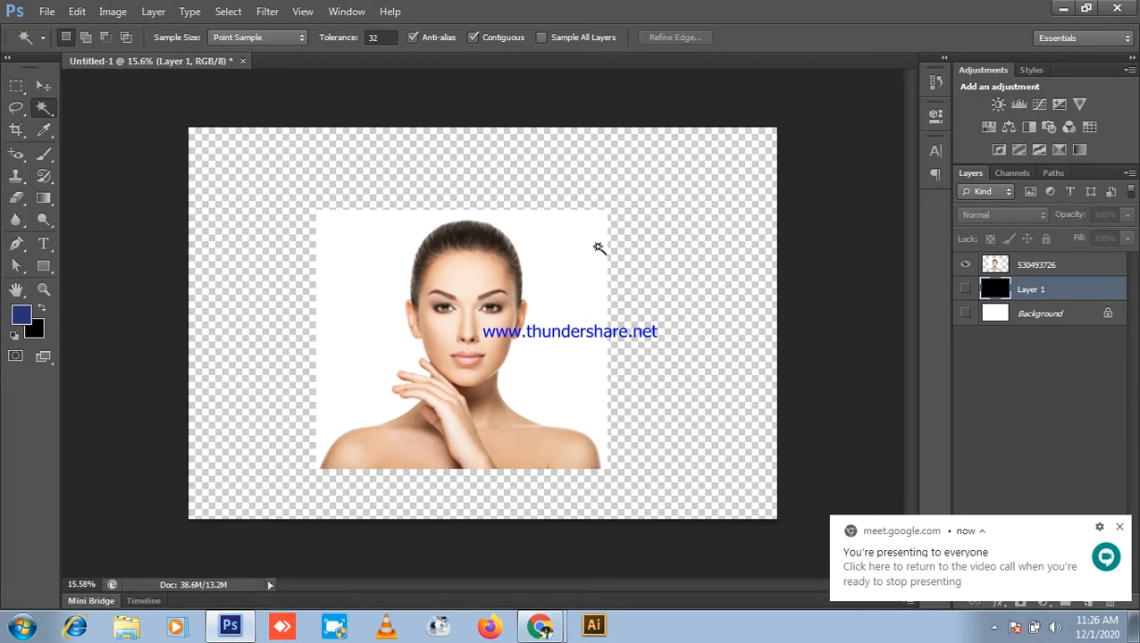
- Try to select the portrait's white background with the Magic Wand on Layer 1 and clear the selection
left_click(595, 243)
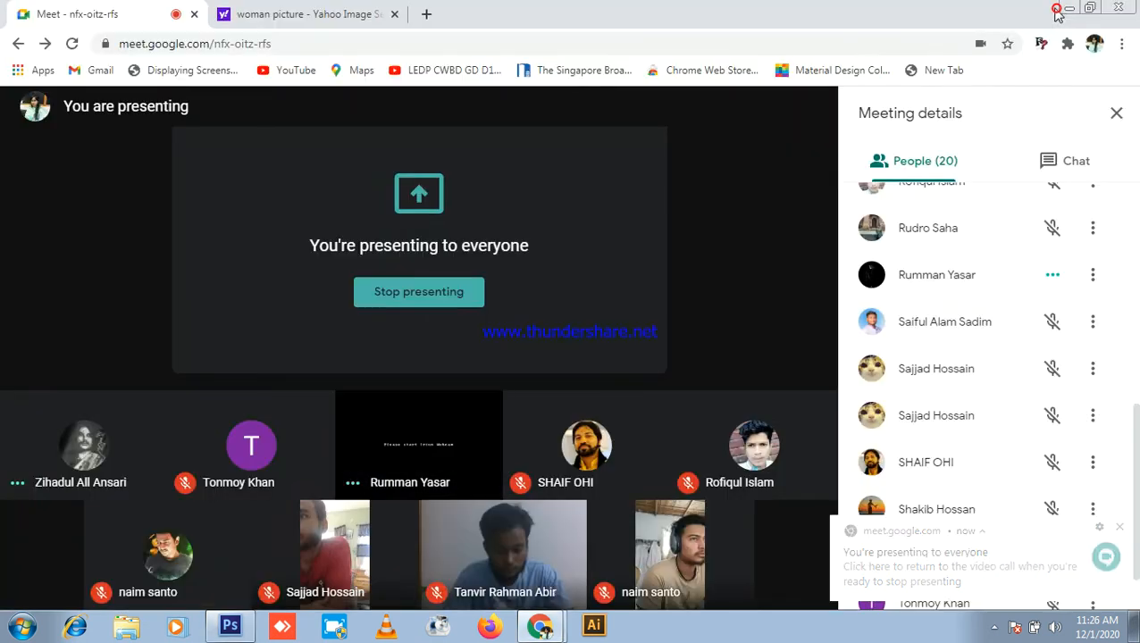
left_click(1062, 8)
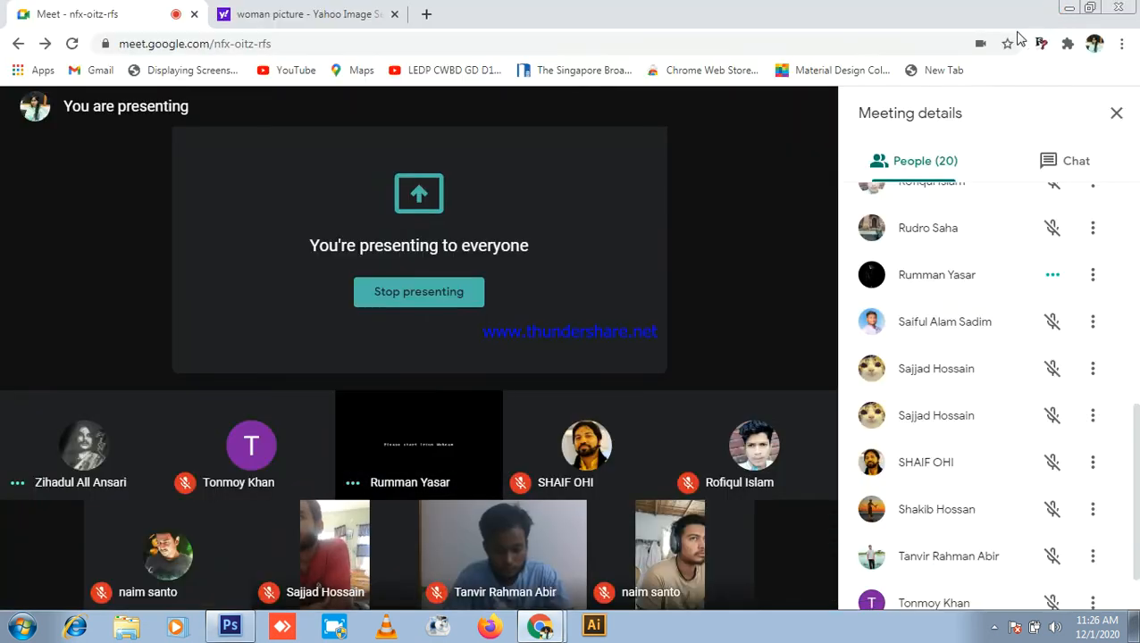
left_click(231, 627)
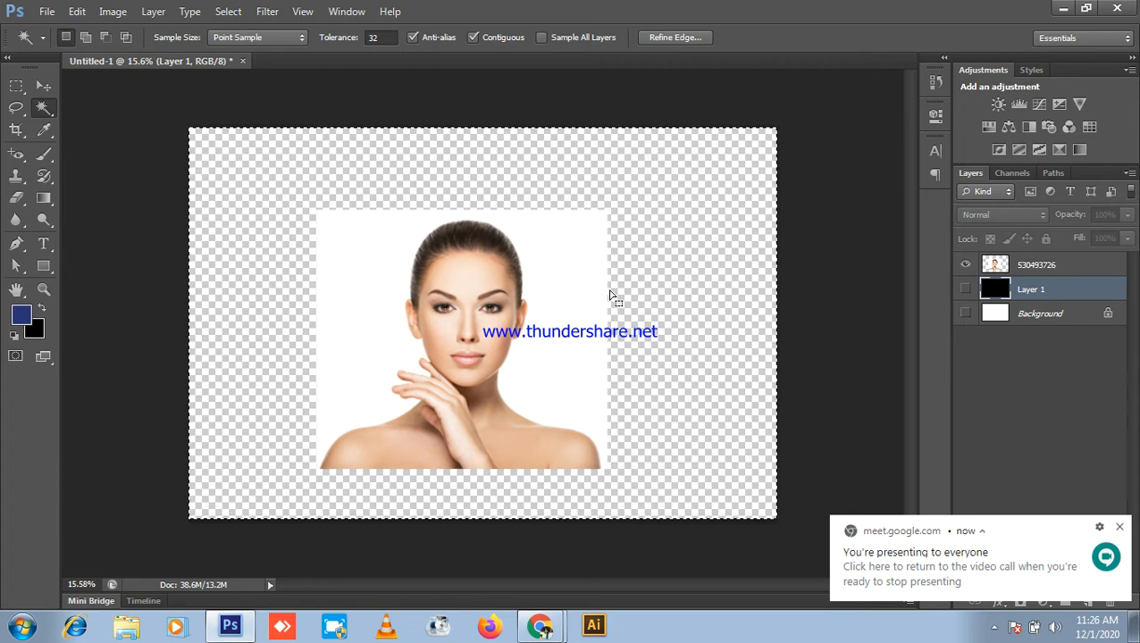
key("ctrl+d")
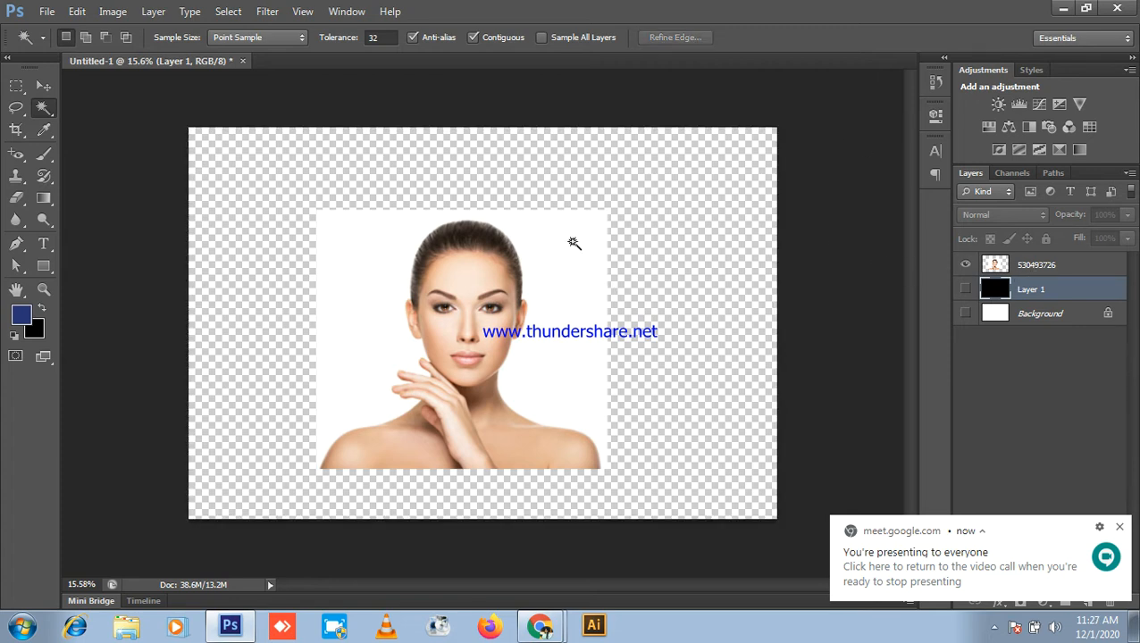
- Make the portrait's 530493726 layer active with the Move tool
left_click(43, 86)
left_click(488, 306)
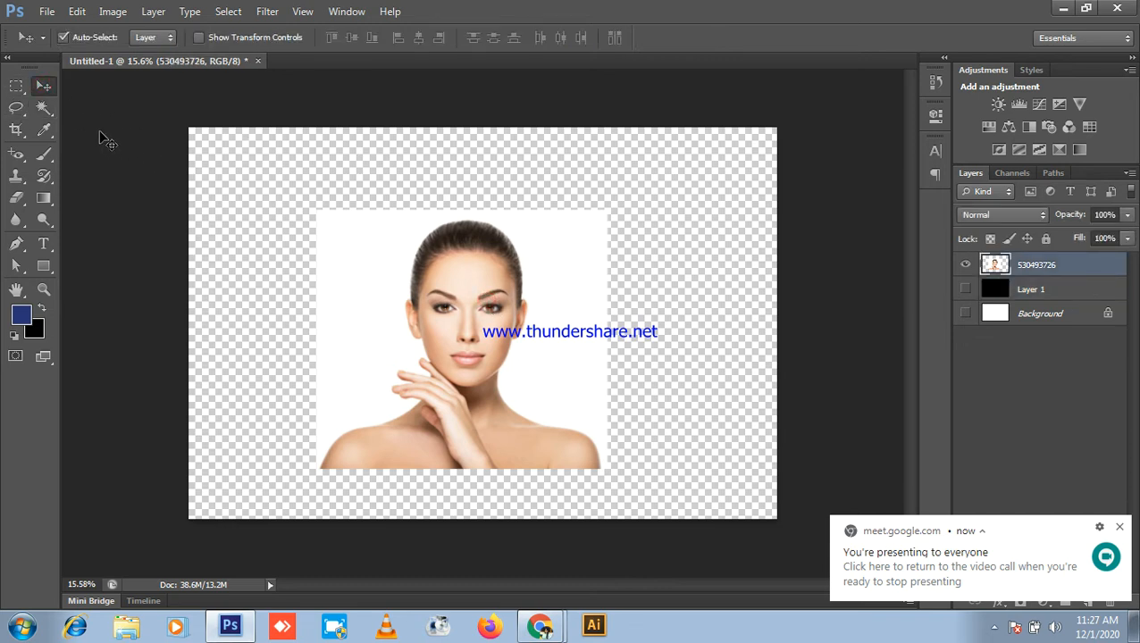
- Select the portrait's white background with the Magic Wand, delete it and clear the selection
left_click(47, 115)
scroll(488, 210, "up", 3)
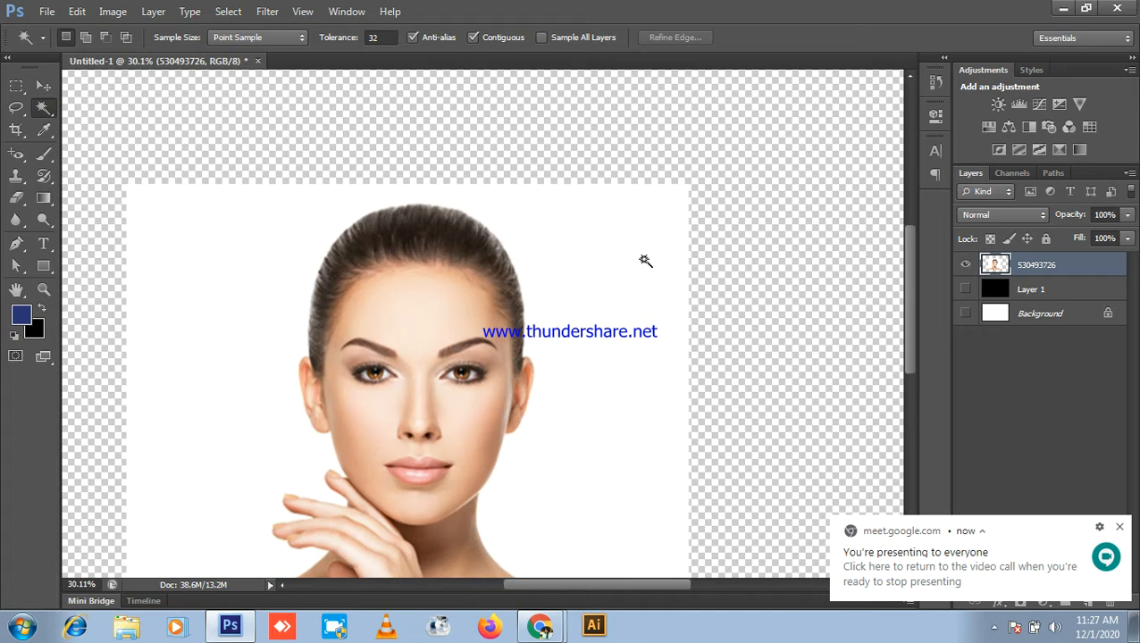
left_click(655, 224)
scroll(657, 230, "down", 3)
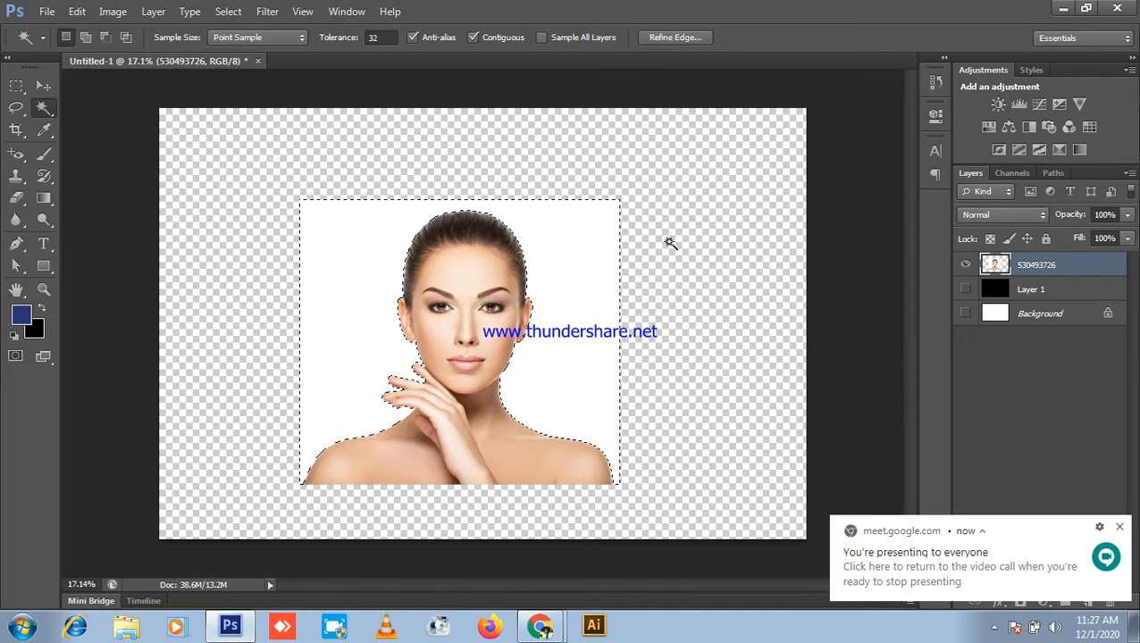
scroll(661, 272, "up", 1)
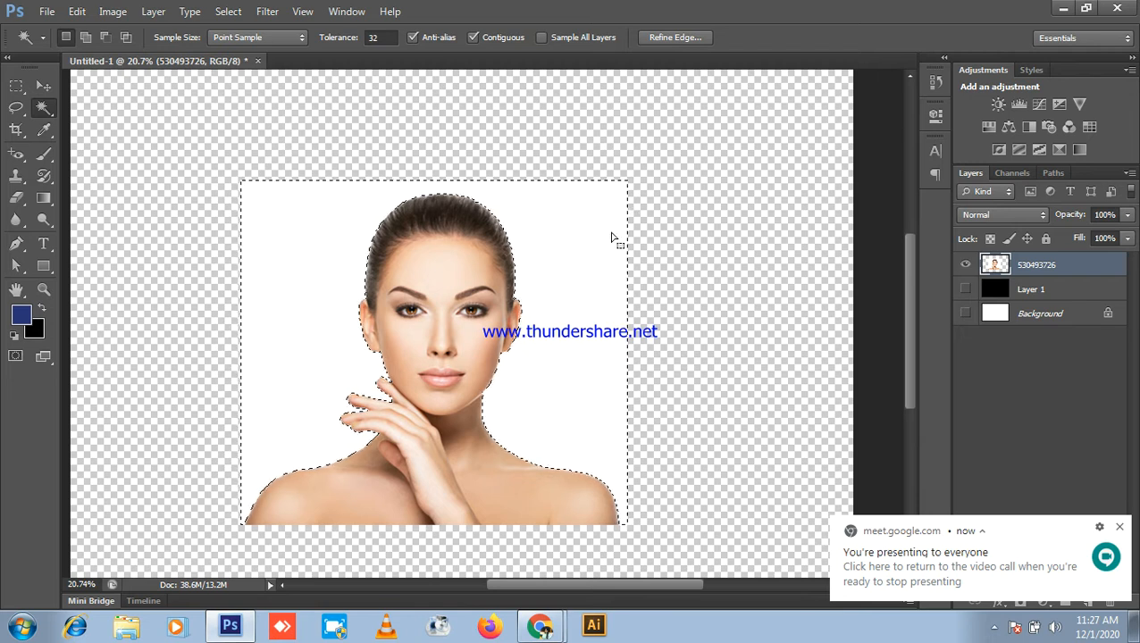
key("Delete")
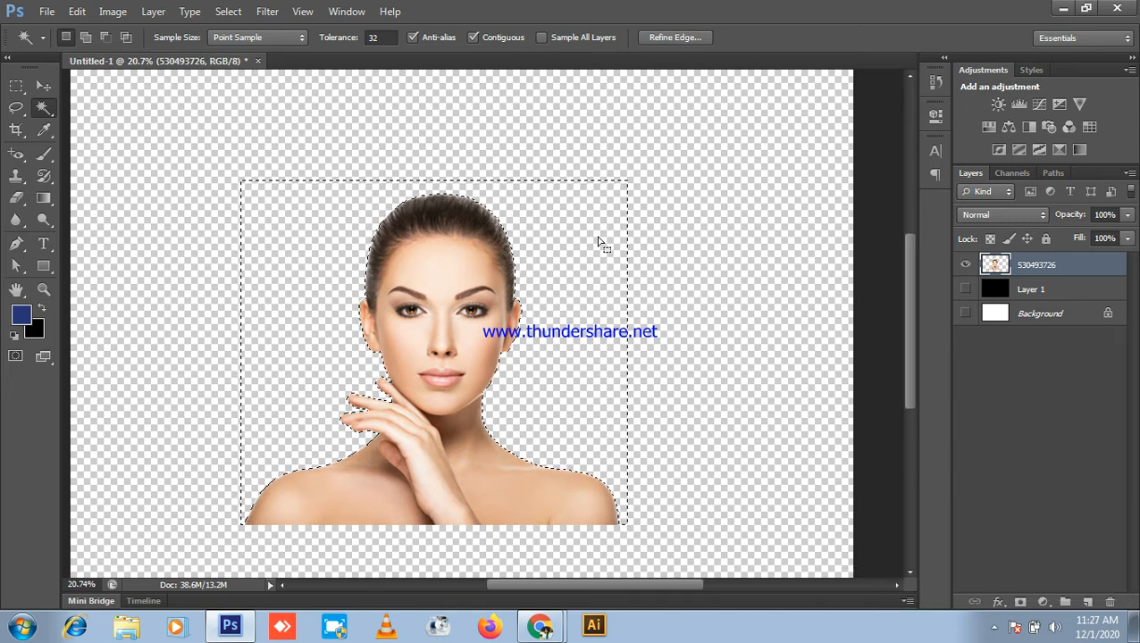
key("ctrl+d")
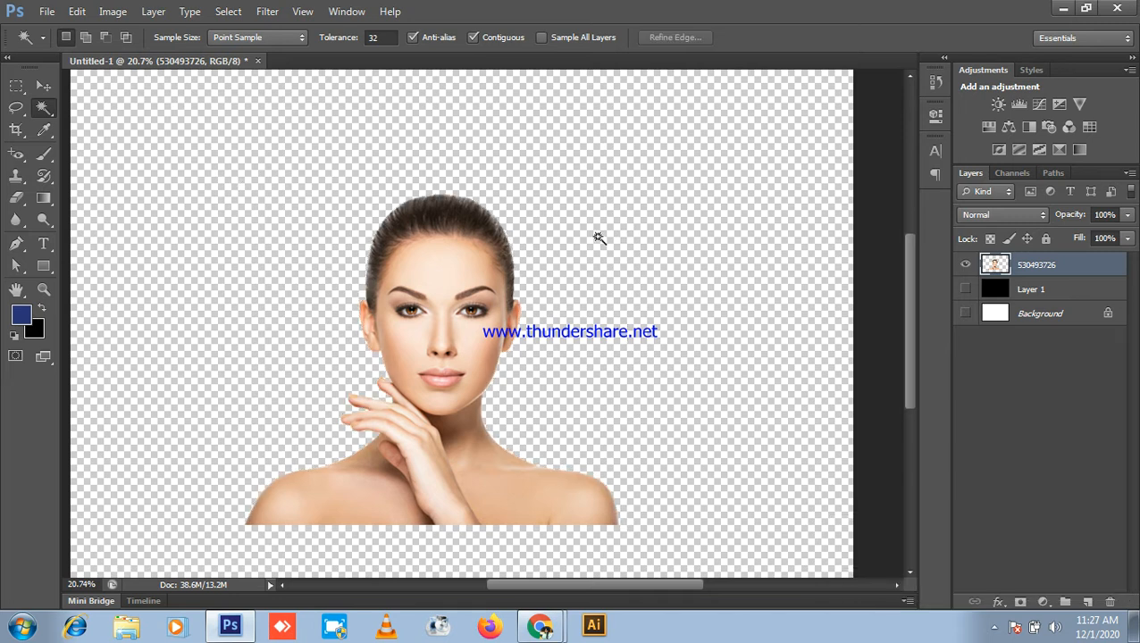
- Activate the Move tool and show the black Layer 1 behind the cut-out portrait to check its edges
left_click(44, 85)
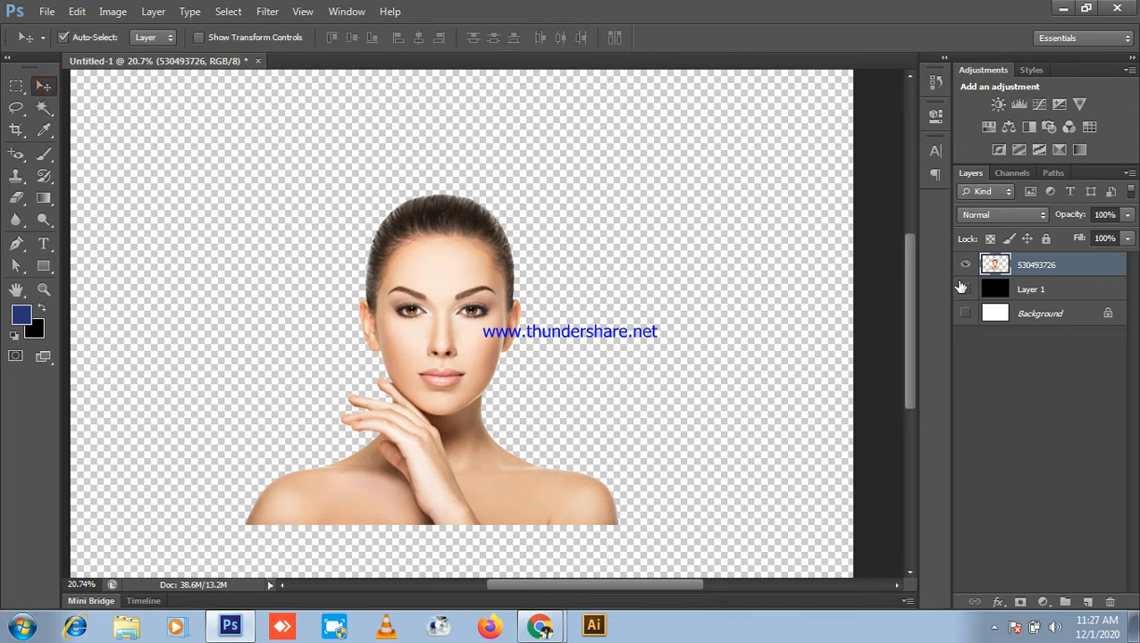
left_click(966, 291)
scroll(560, 274, "down", 5)
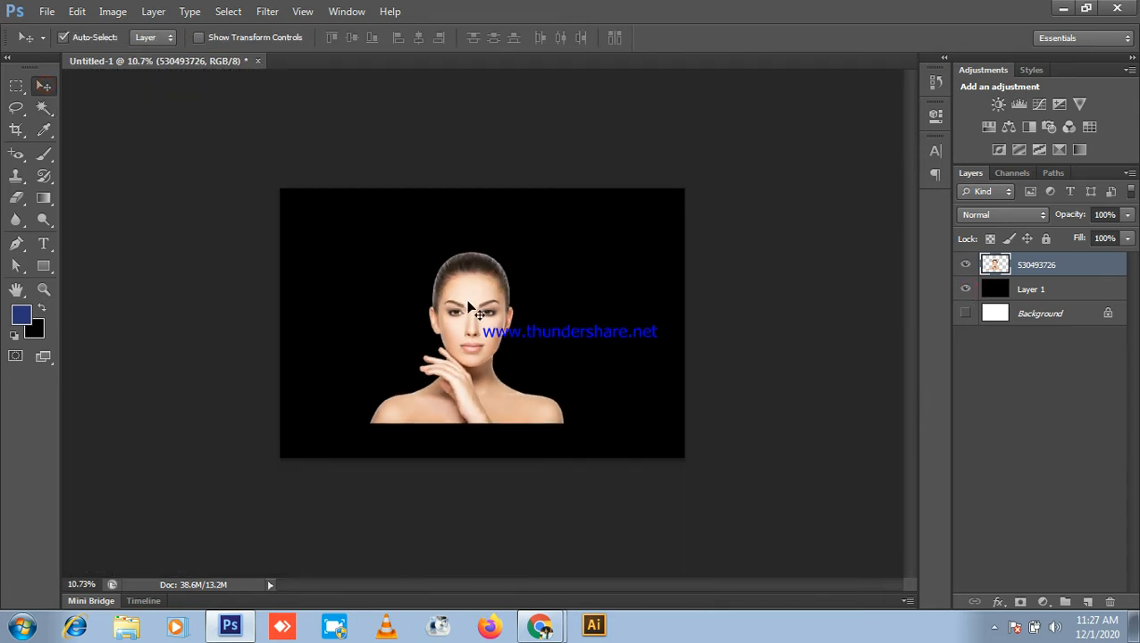
scroll(489, 323, "up", 5)
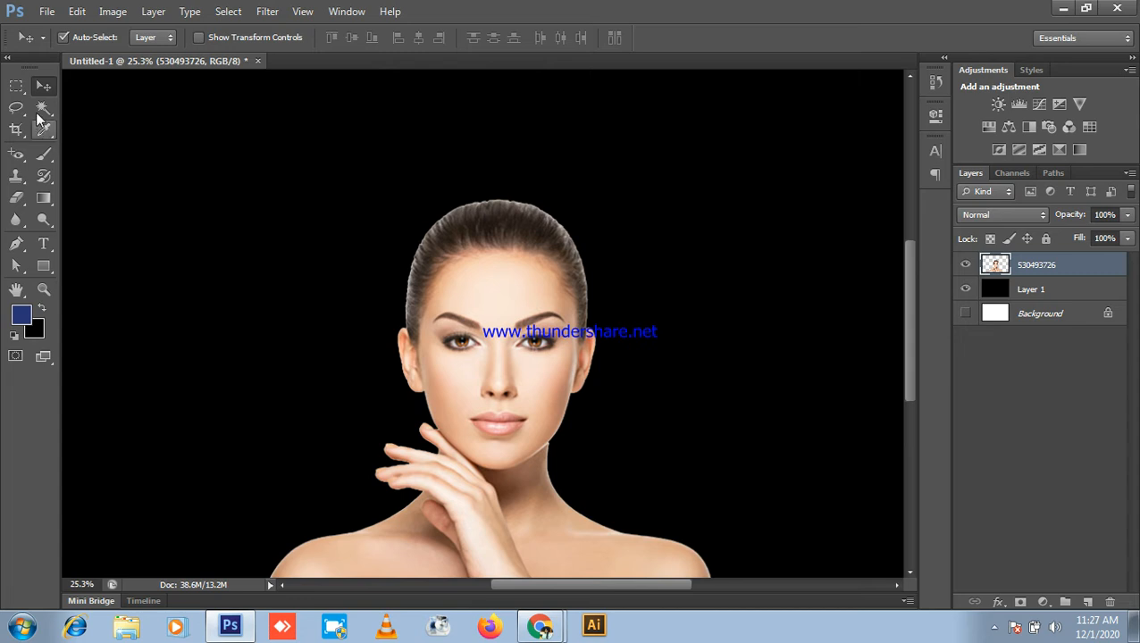
- Select the forehead skin and then the surrounding face skin with the Magic Wand, deleting each area from the portrait
left_click(43, 107)
scroll(536, 241, "up", 4)
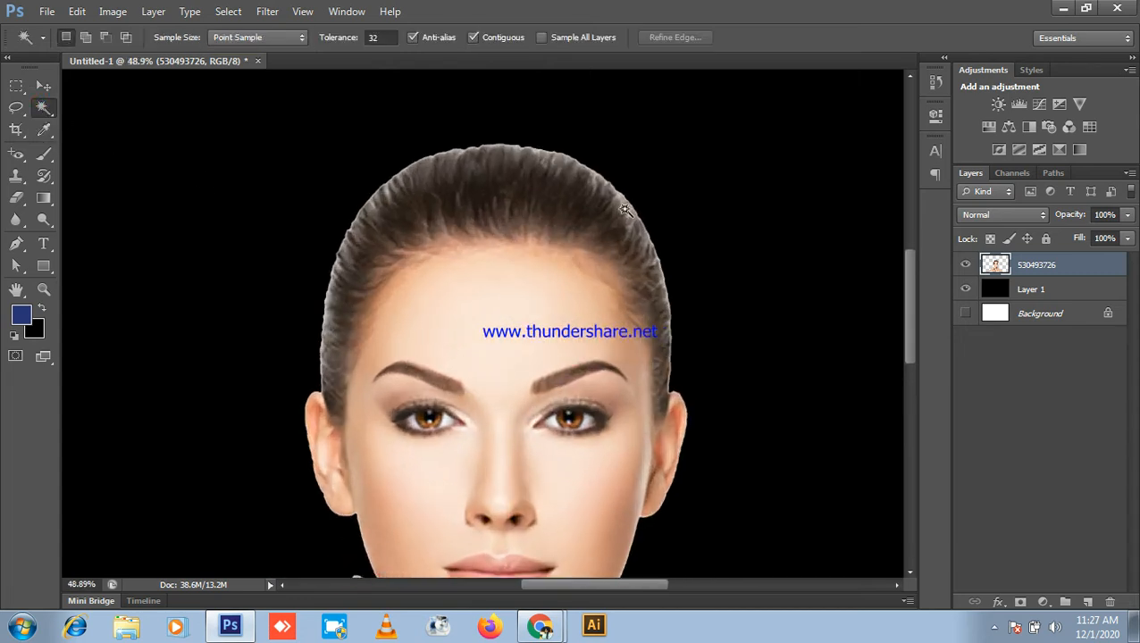
left_click_drag(614, 320, 614, 186)
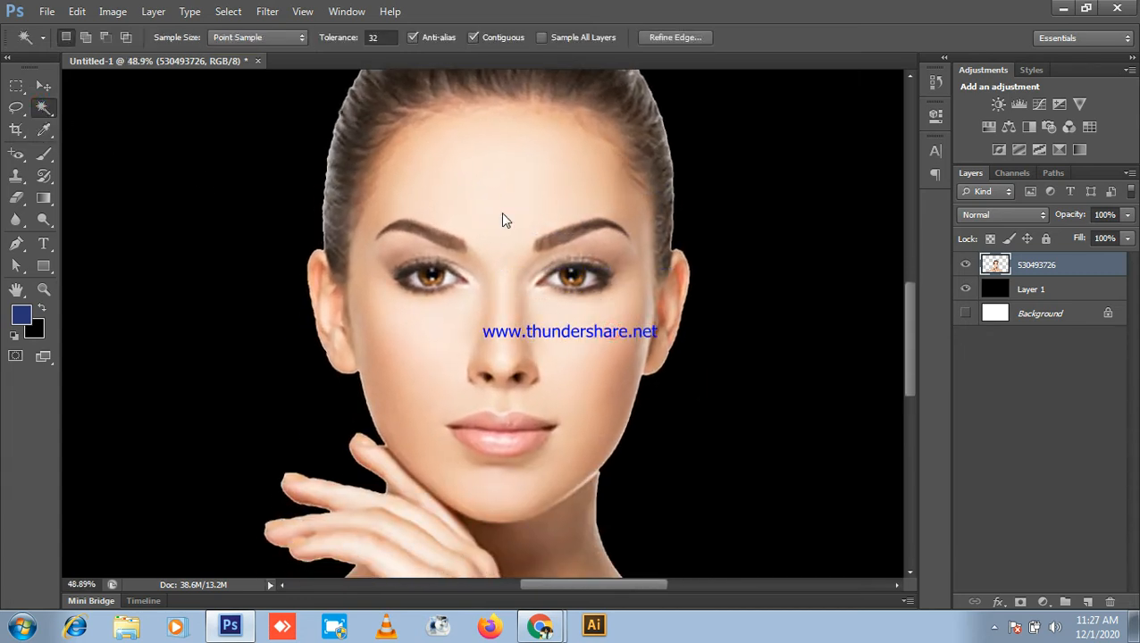
mouse_move(492, 190)
left_mouse_down()
mouse_move(588, 186)
mouse_move(495, 193)
left_mouse_up()
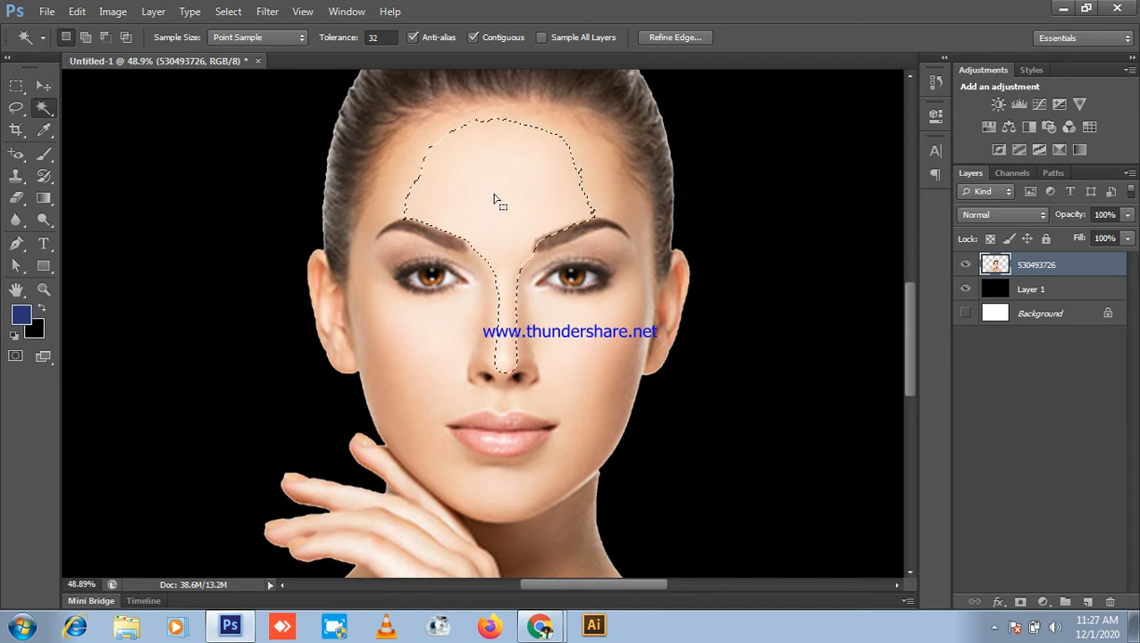
key("Delete")
left_click(593, 434)
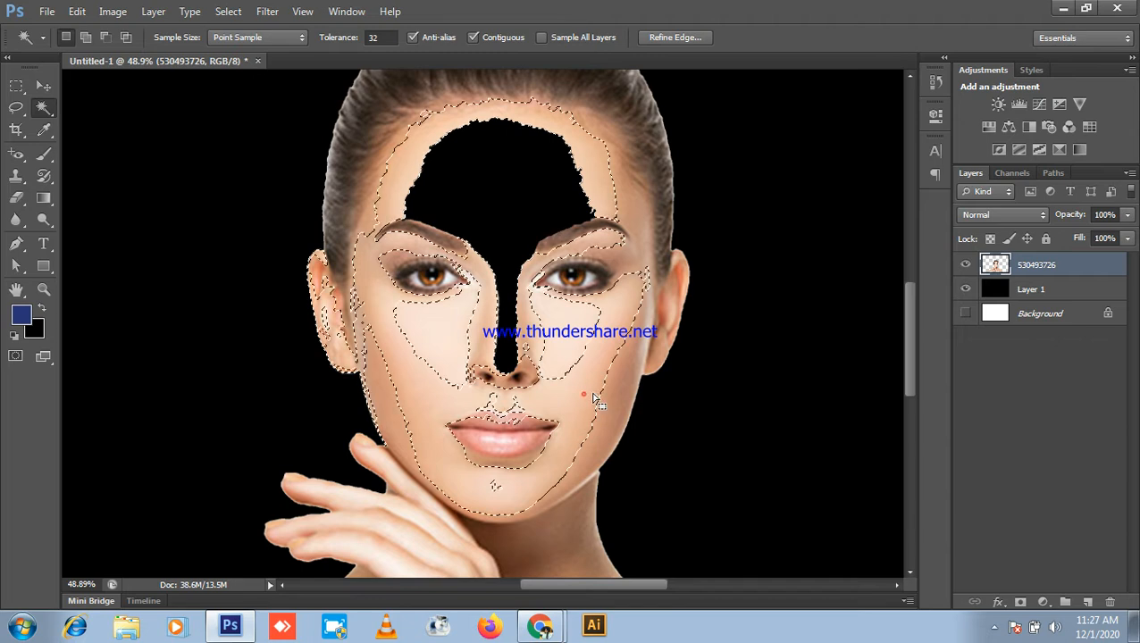
key("Delete")
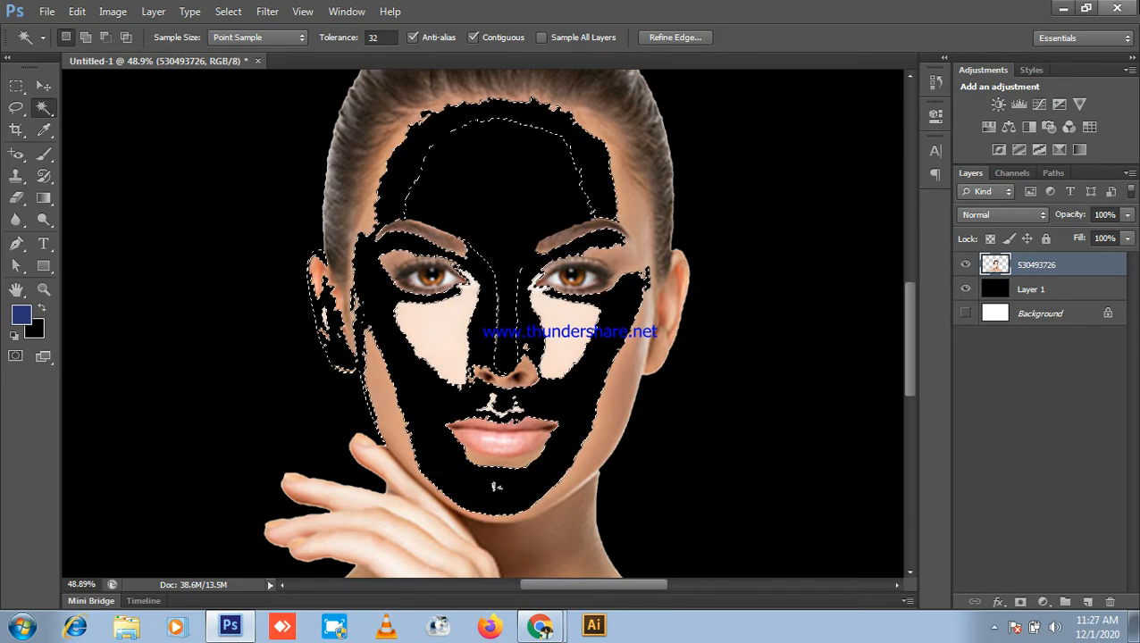
- Check the Google Meet call and return to Photoshop
left_click(1064, 9)
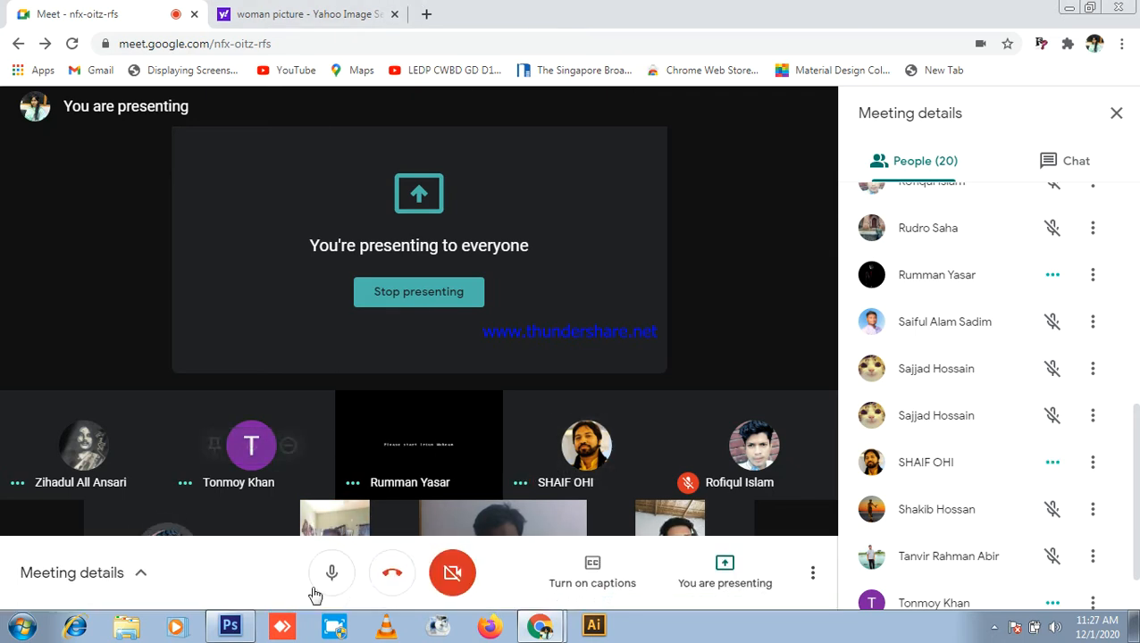
left_click(223, 628)
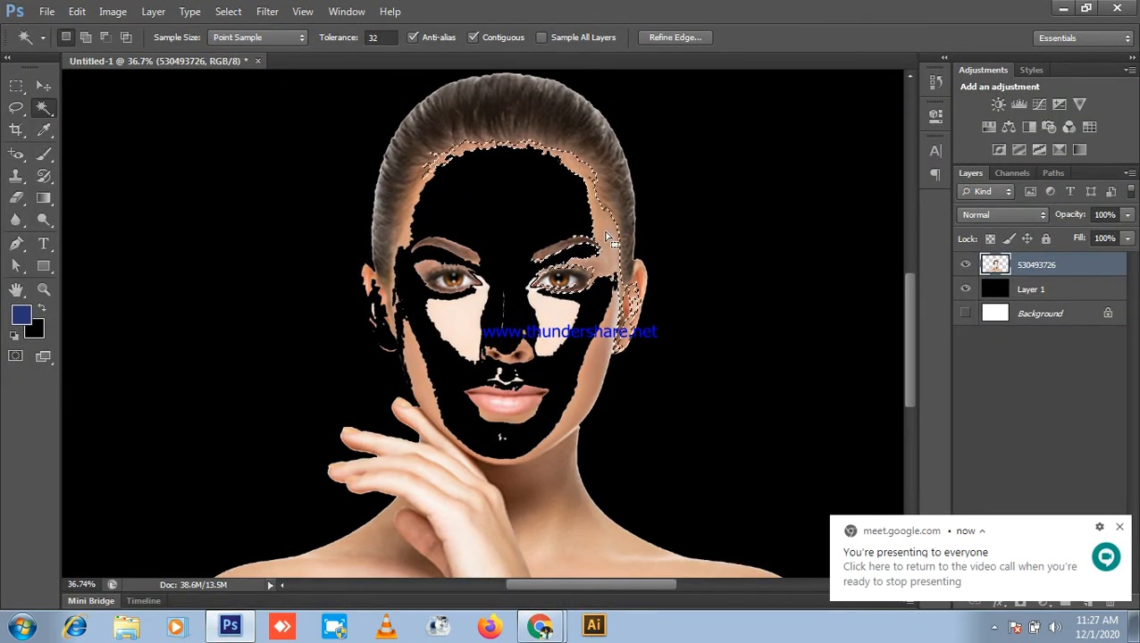
- Delete the selected skin beside the hairline and ear, then remove both bright cheek patches with the Magic Wand
key("Delete")
key("ctrl+d")
left_click(553, 325)
key("Delete")
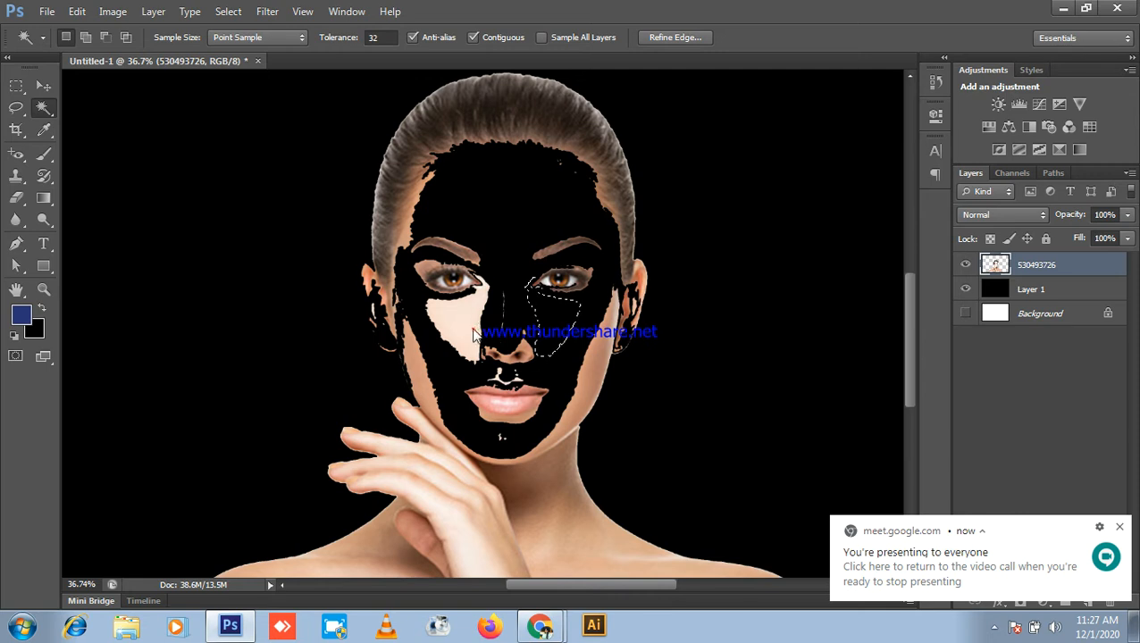
left_click(473, 332)
key("Delete")
- Remove more skin along the jaw, neck, ear edge and lower lip using Magic Wand selections
left_click(595, 367)
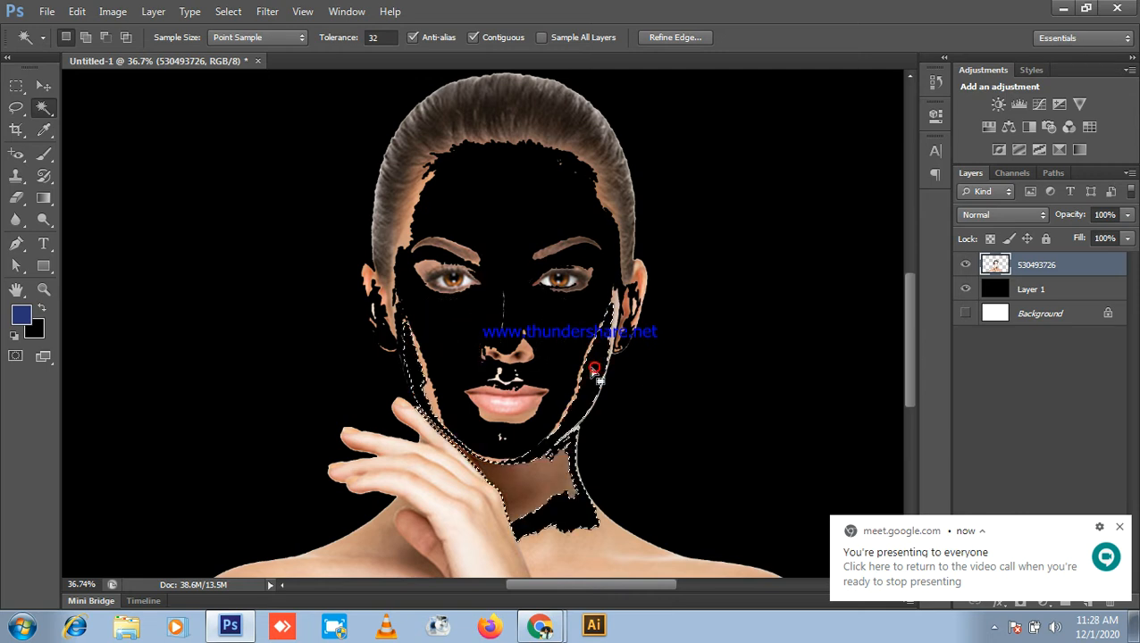
key("Delete")
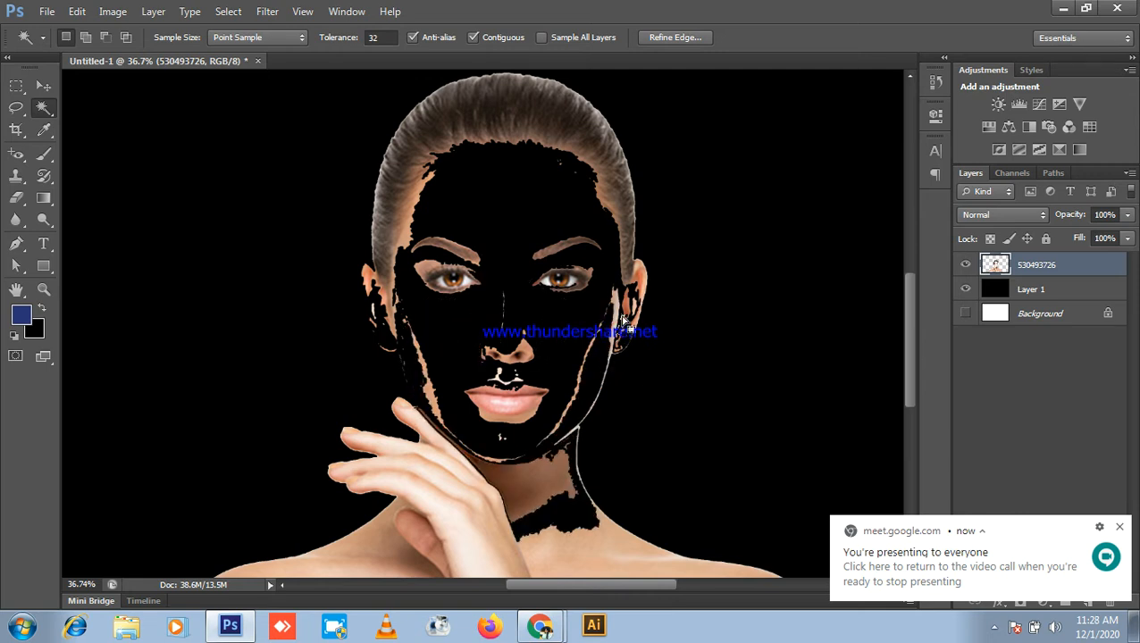
left_click(623, 304)
key("Delete")
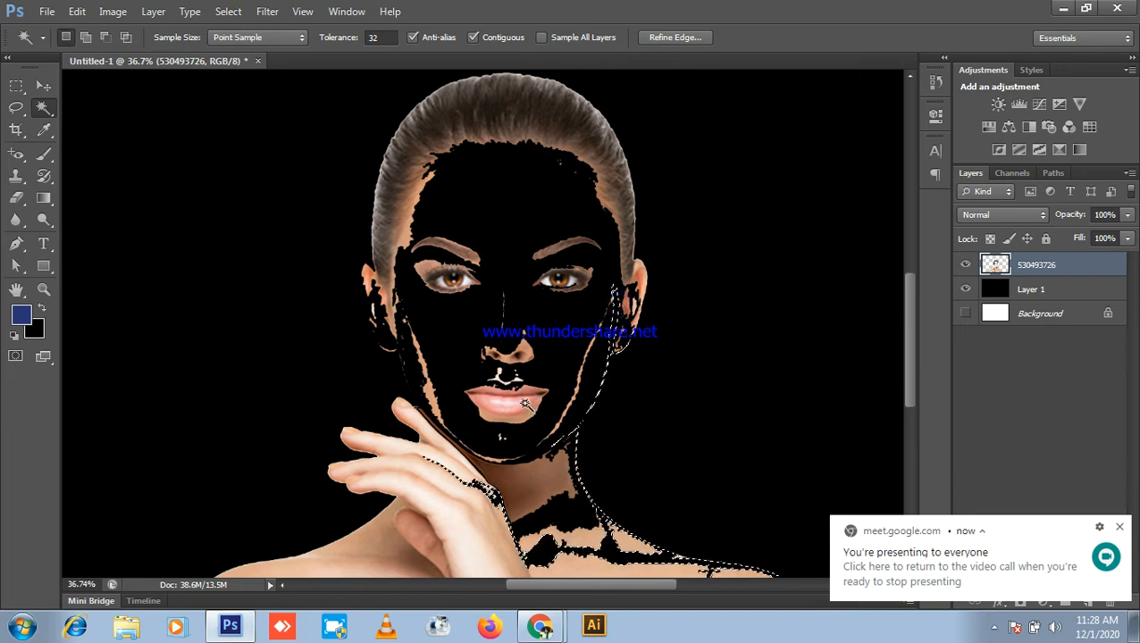
left_click(518, 413)
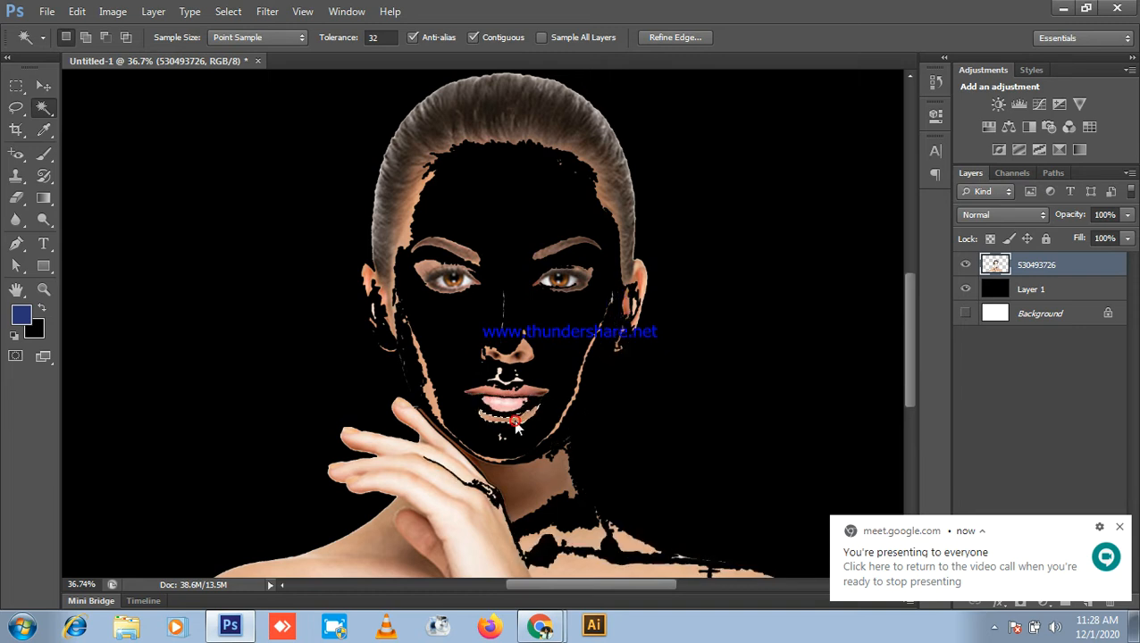
- Remove the skin strip at the temple beside the hairline with the Magic Wand and clear the selection
scroll(570, 259, "up", 2)
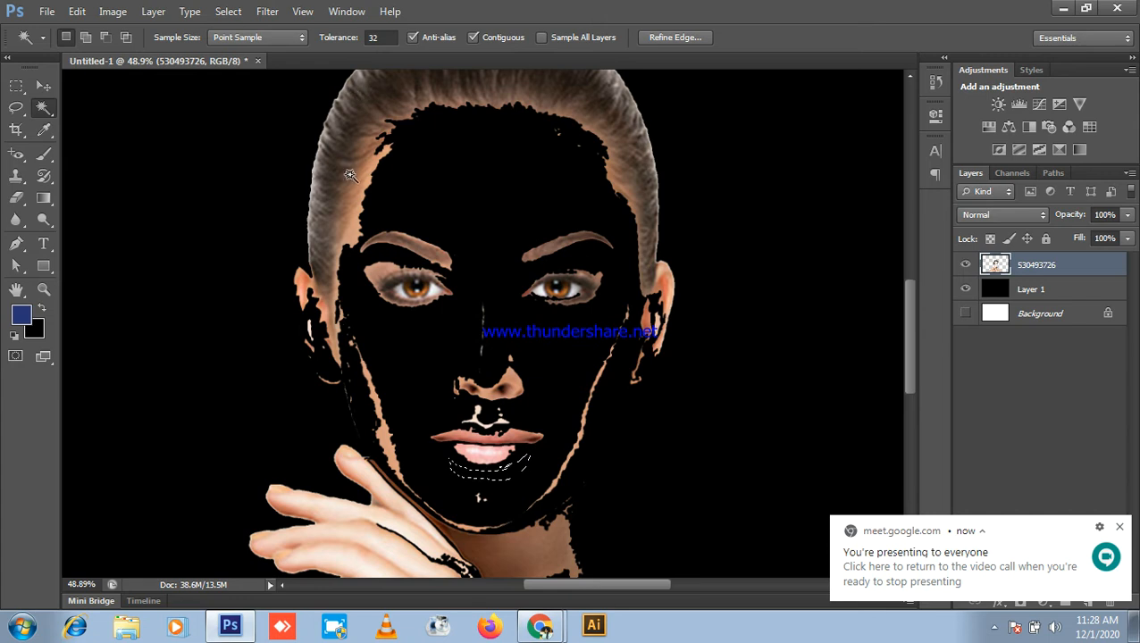
left_click(382, 160)
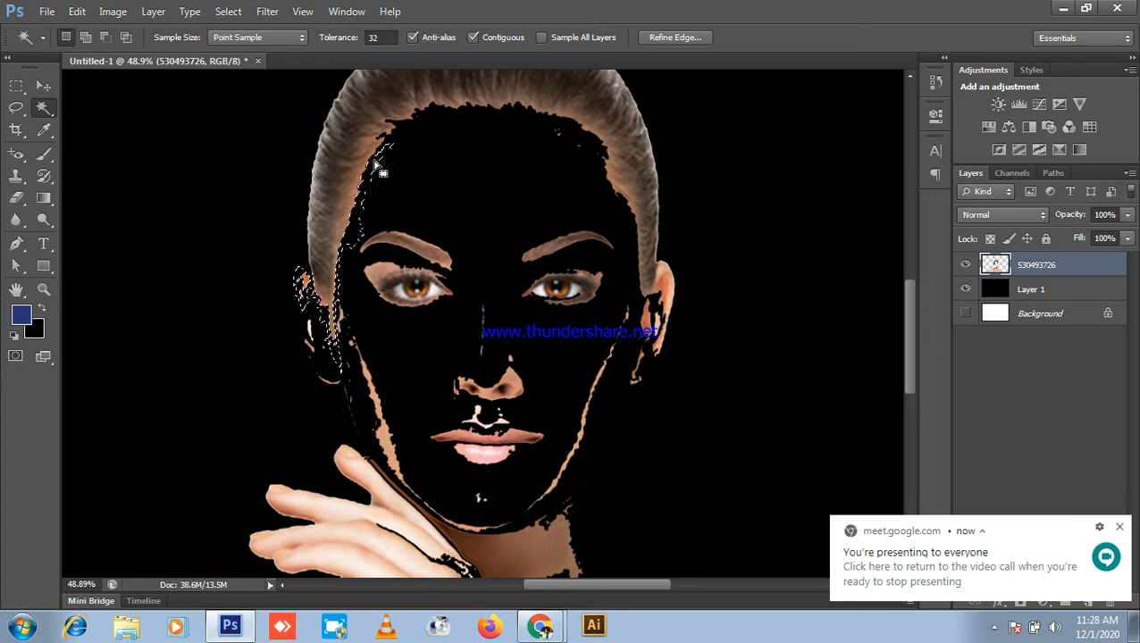
scroll(485, 292, "down", 3)
key("ctrl+d")
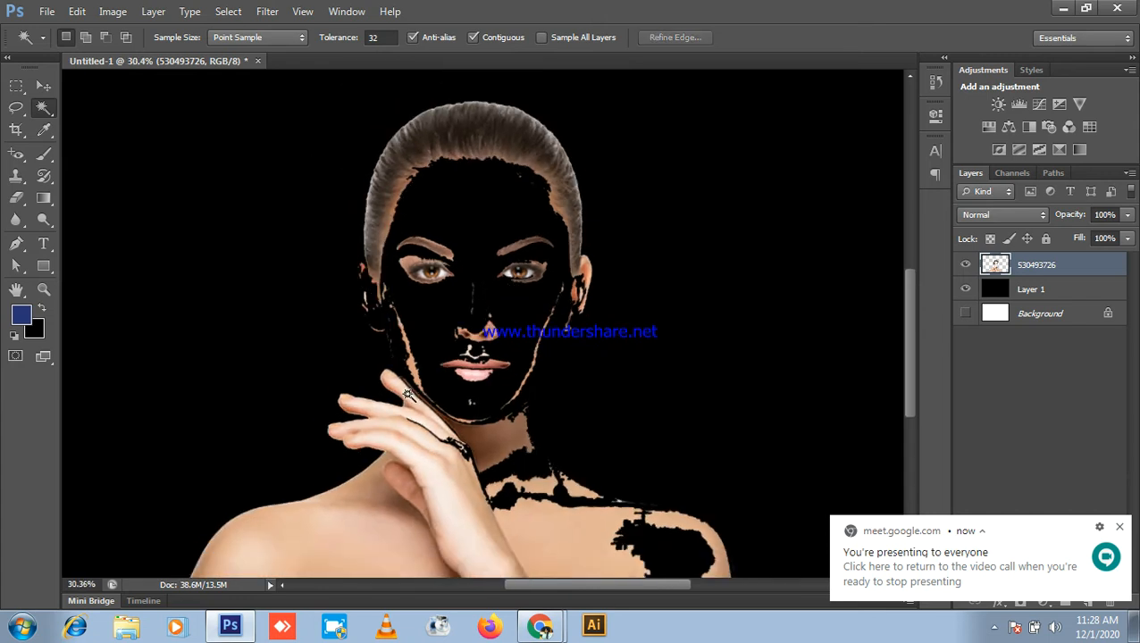
- Delete the portrait layer and the black Layer 1, keeping only the Background layer
scroll(416, 393, "down", 2)
scroll(375, 293, "up", 1)
left_click(42, 85)
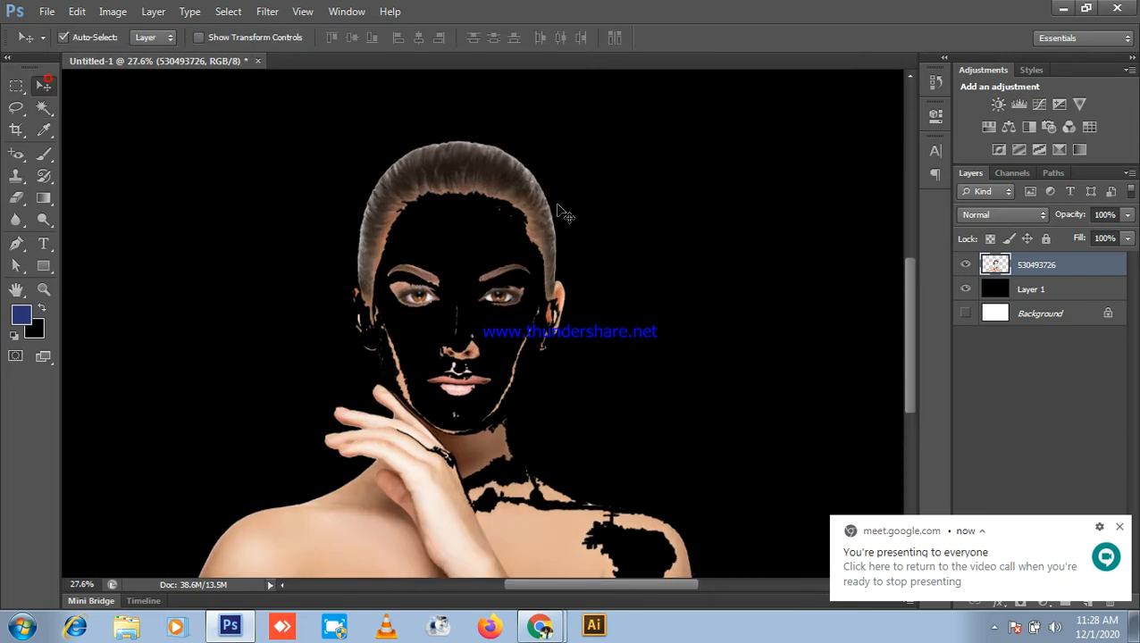
scroll(563, 217, "down", 1)
key("Delete")
scroll(282, 310, "down", 1)
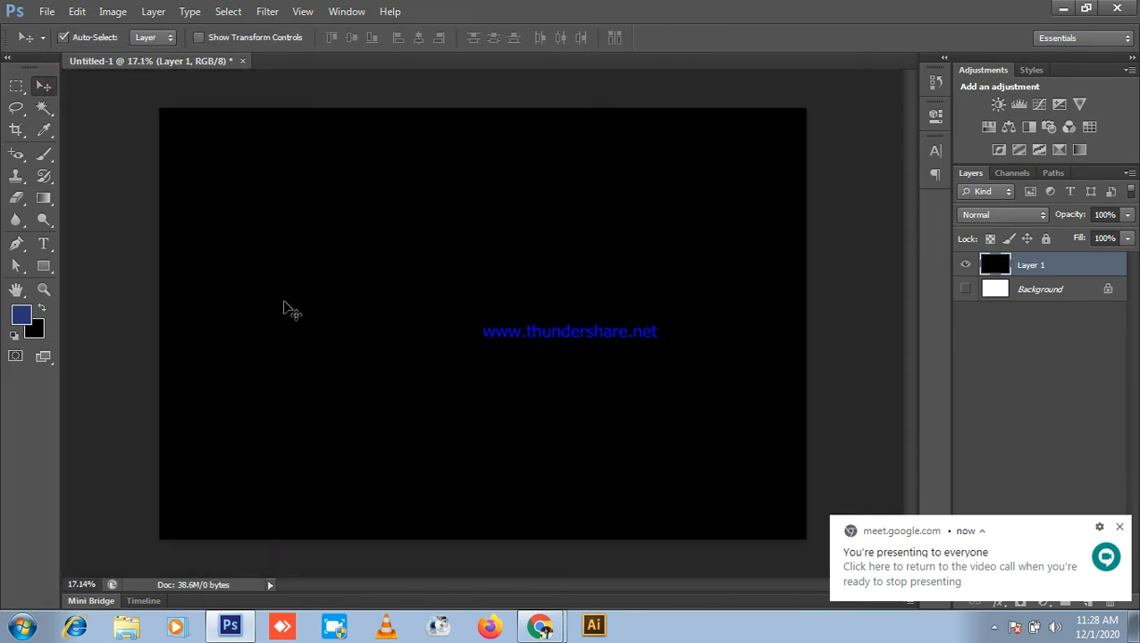
scroll(547, 325, "down", 1)
key("Delete")
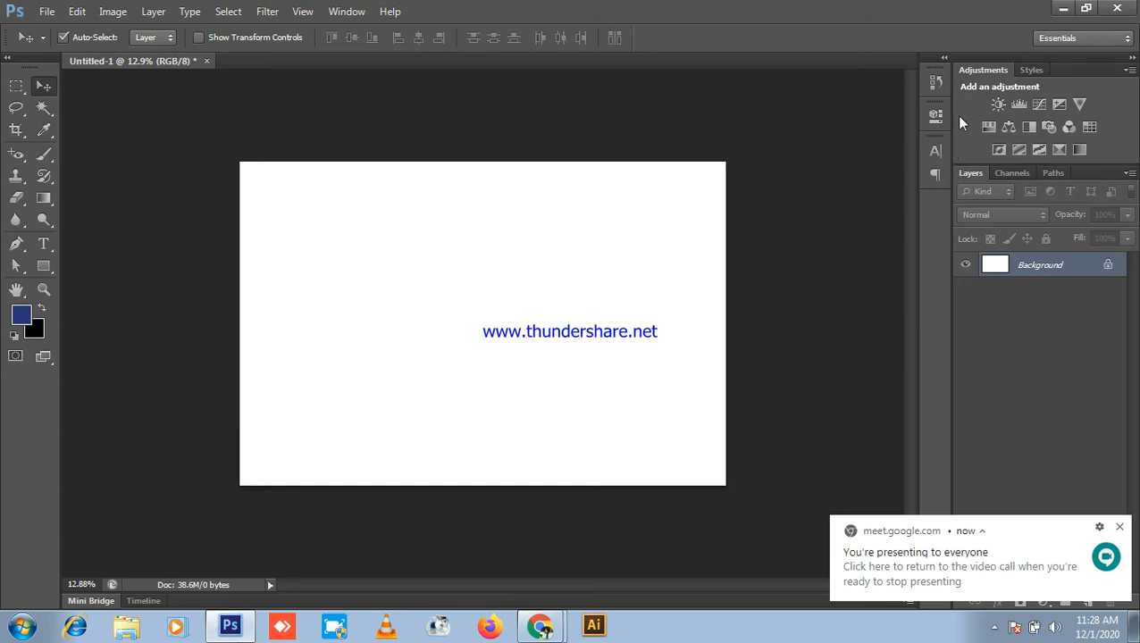
- Look at the Google Meet call again and bring the blank Photoshop document back into view
left_click(1062, 8)
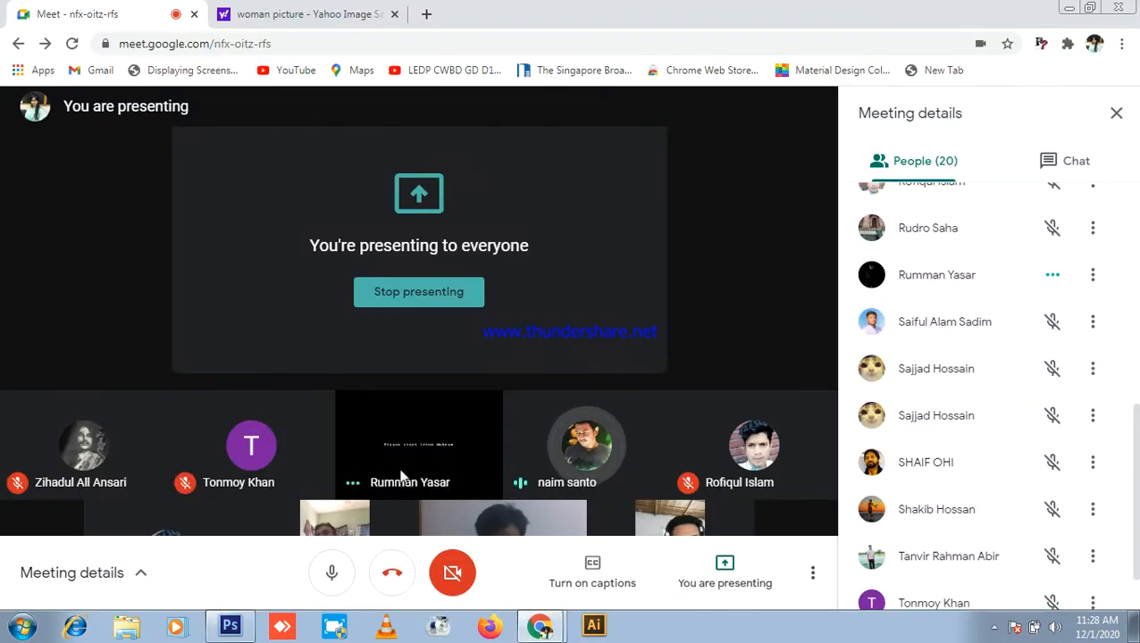
left_click(229, 626)
scroll(277, 401, "down", 1)
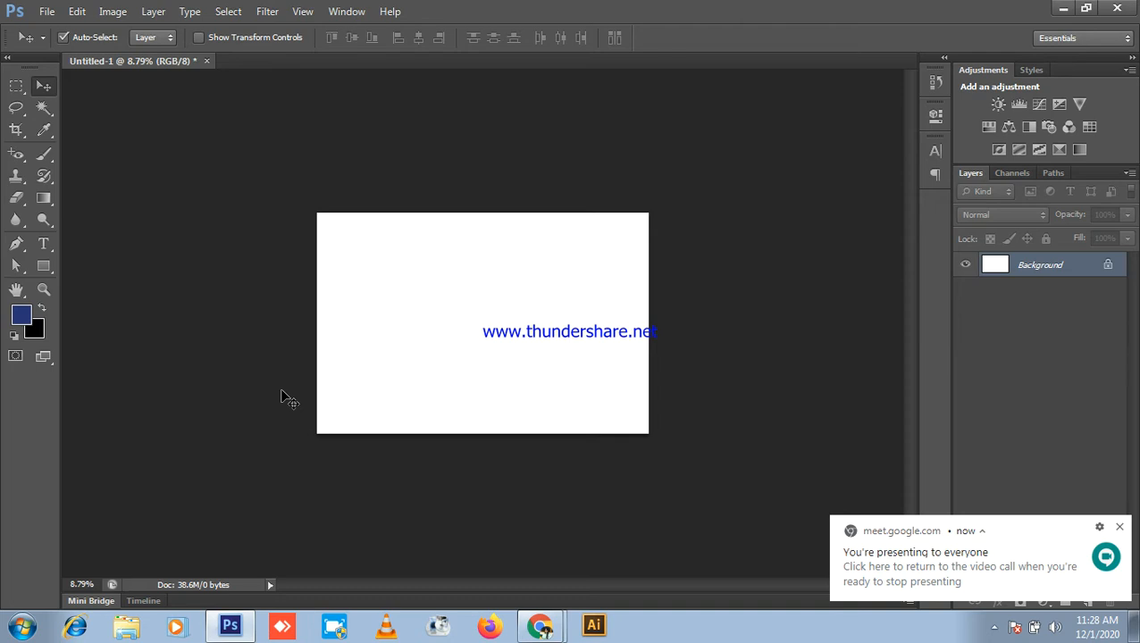
- Switch to Google Meet and check the Free Screen Recorder window's recording status before minimizing it
left_click(1065, 10)
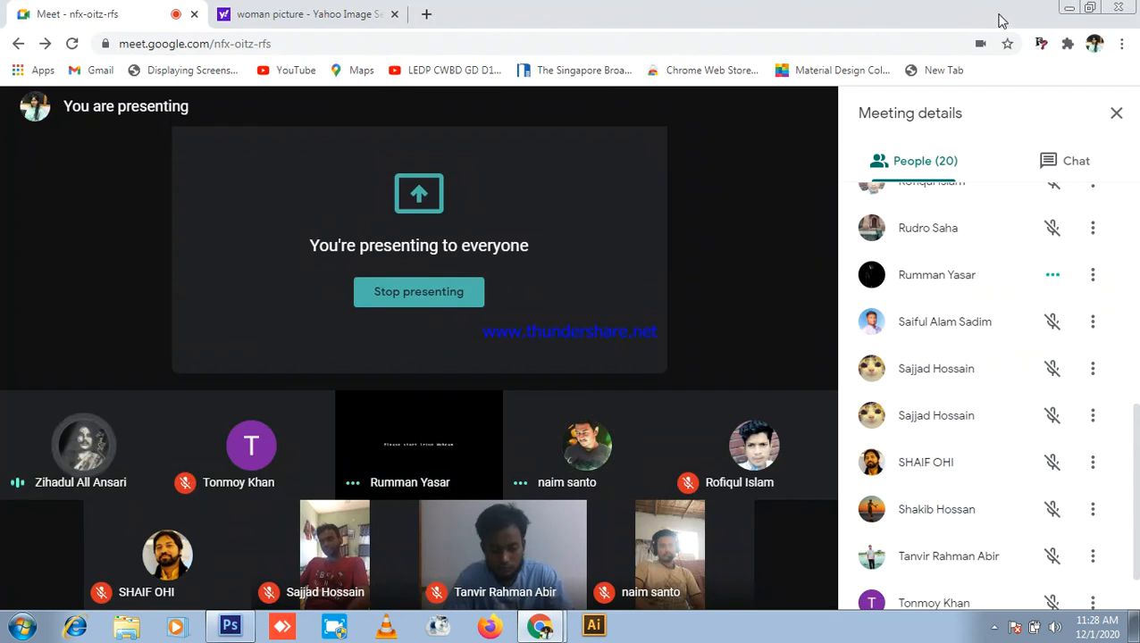
left_click(995, 627)
left_click(1019, 528)
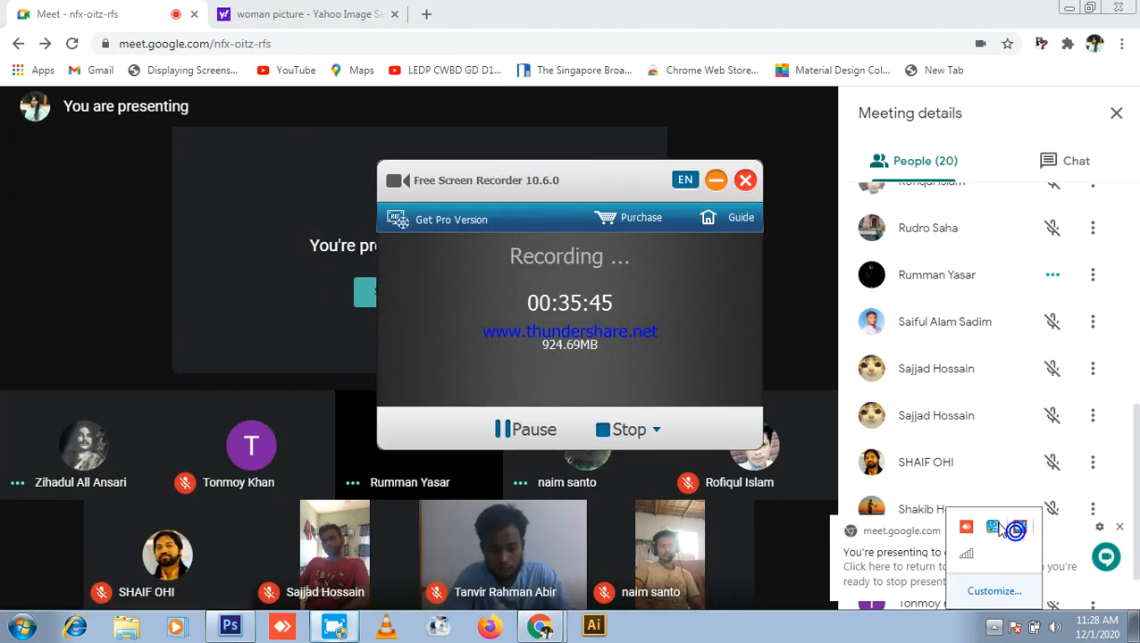
left_click(717, 181)
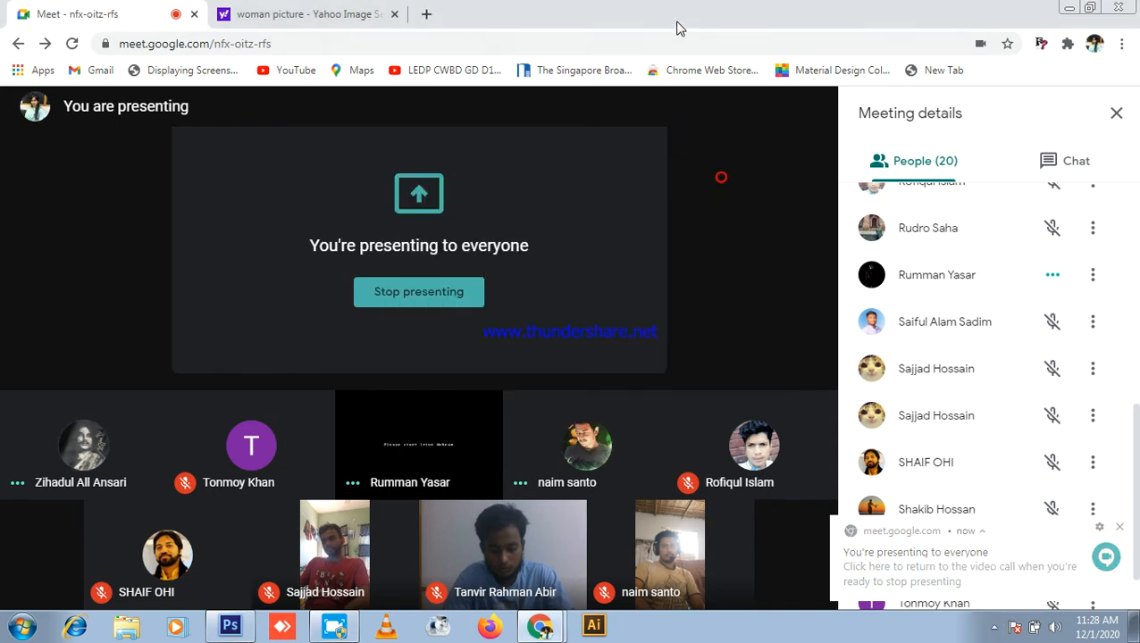
- Stop presenting the screen in the Google Meet call and look through the participant list
scroll(982, 256, "up", 4)
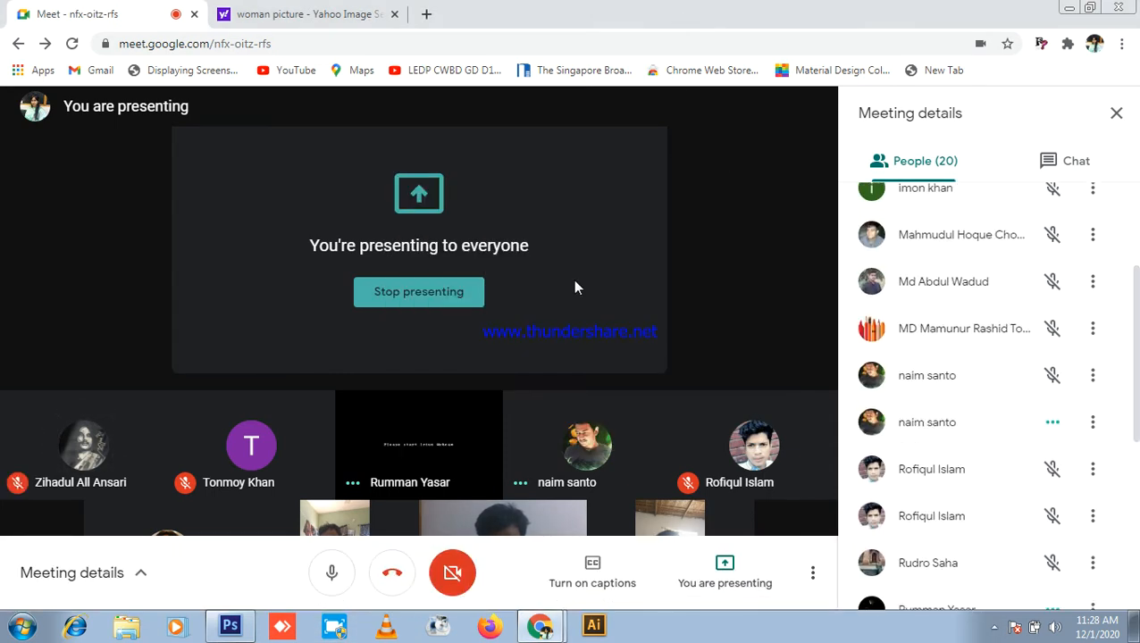
left_click(424, 292)
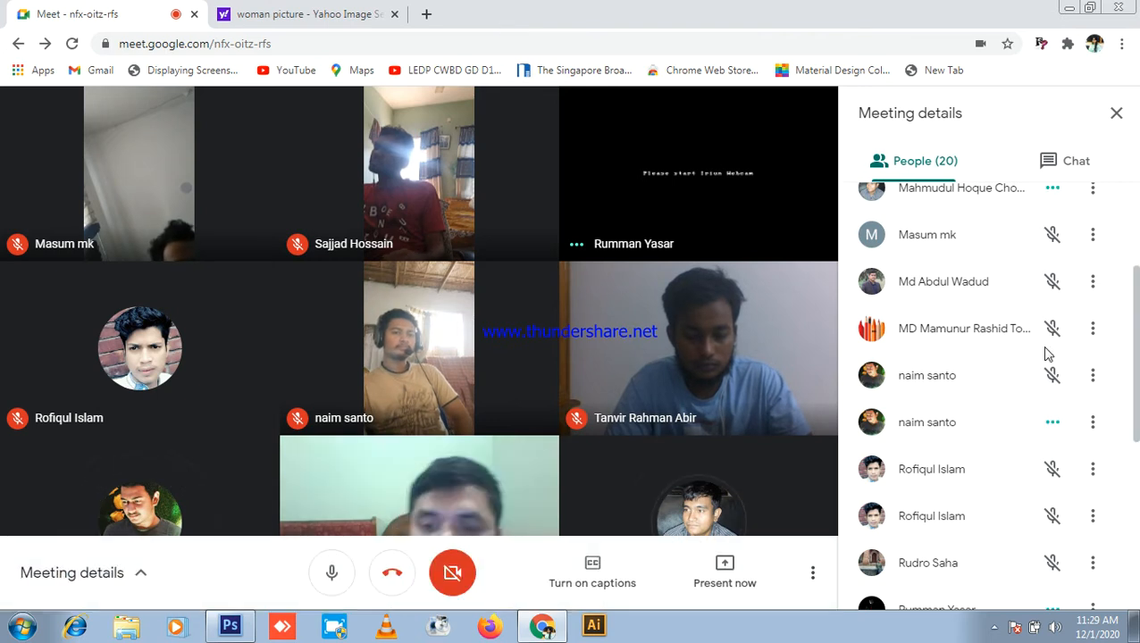
scroll(1012, 390, "down", 4)
scroll(1013, 391, "down", 2)
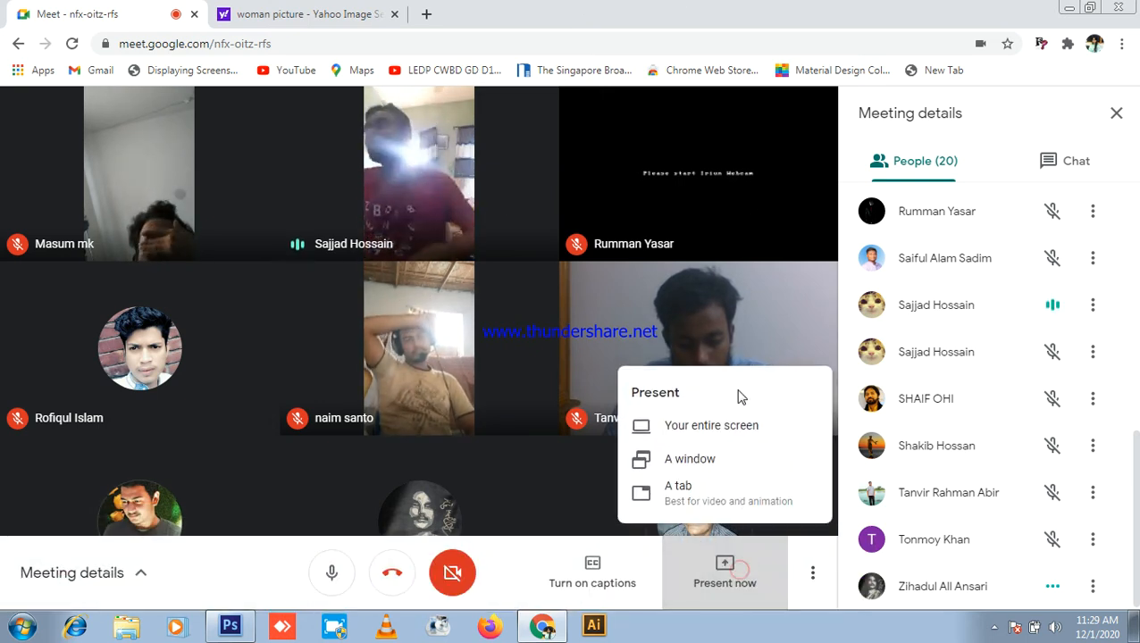
- Present the entire screen to everyone in the Google Meet call
left_click(720, 428)
left_click(471, 271)
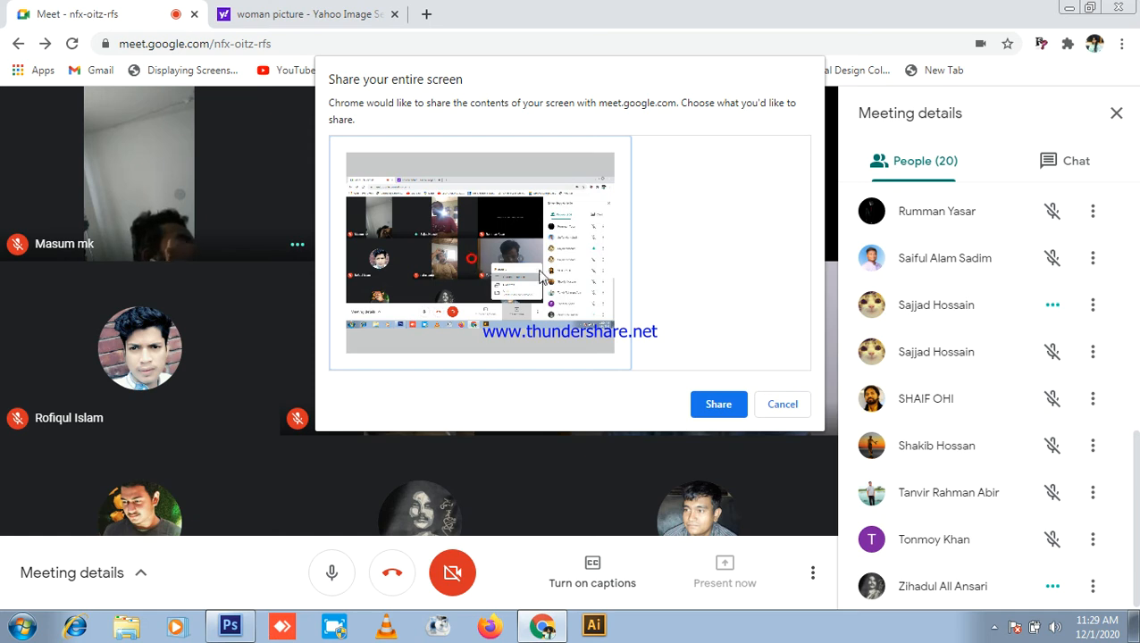
left_click(720, 408)
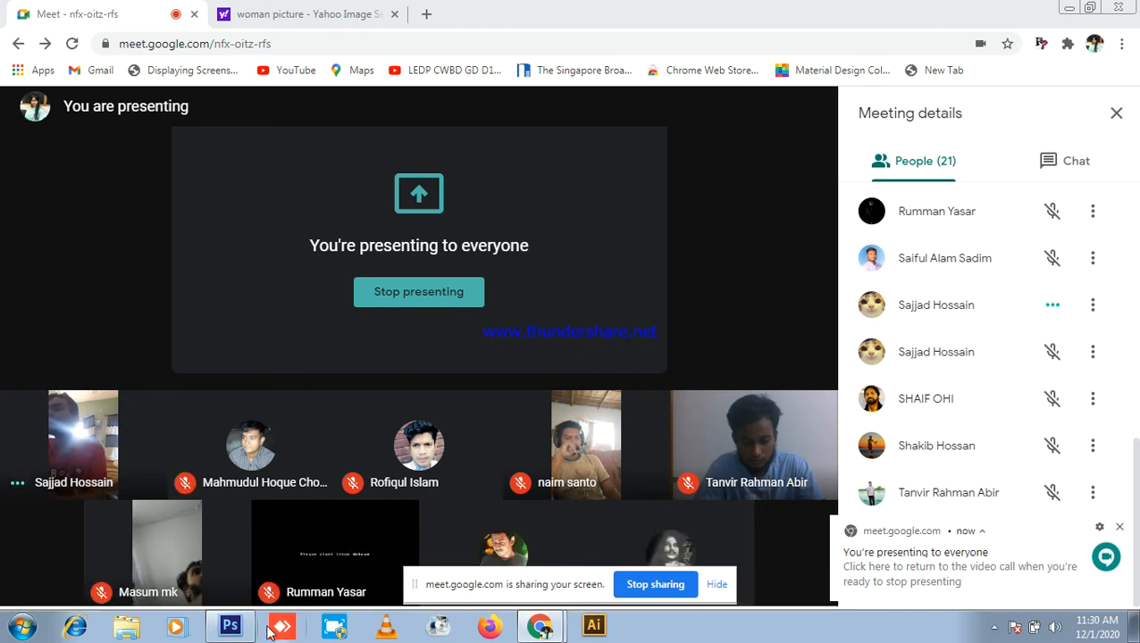
- Switch to Photoshop and examine the Brush tool's preset picker and its list of loadable brush libraries
left_click(230, 627)
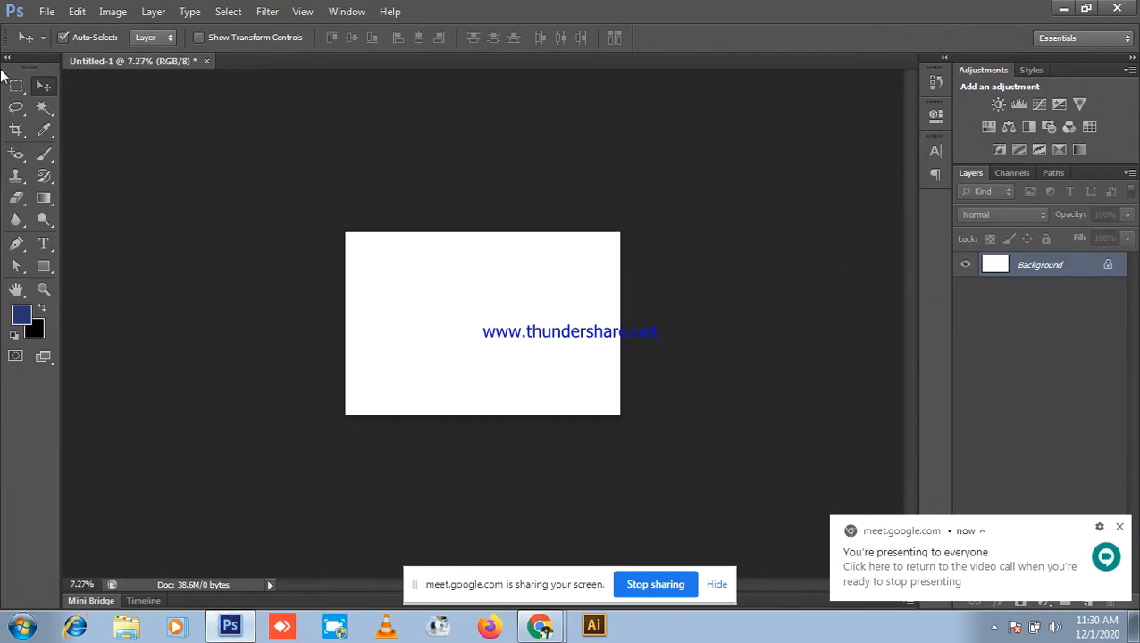
left_click(40, 152)
left_click(77, 37)
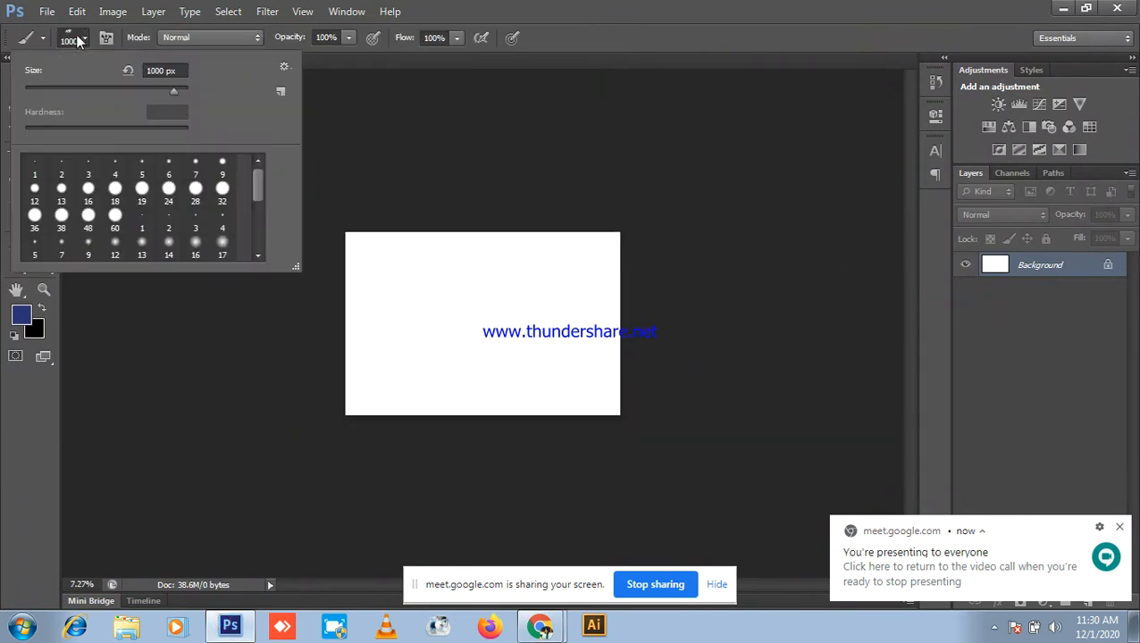
left_click(282, 65)
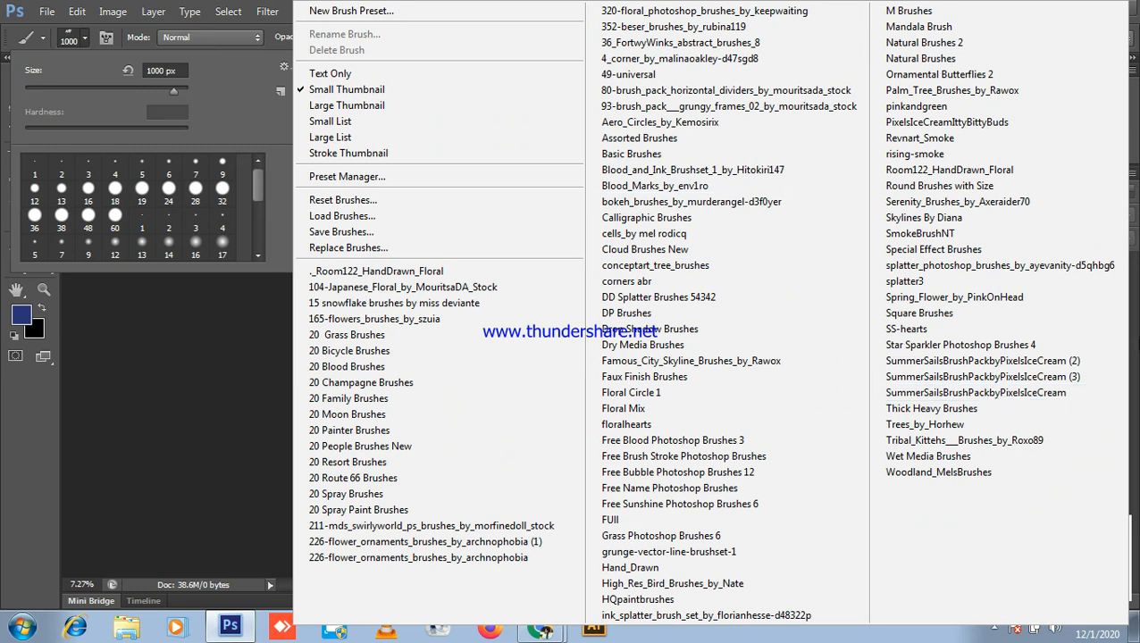
left_click(65, 41)
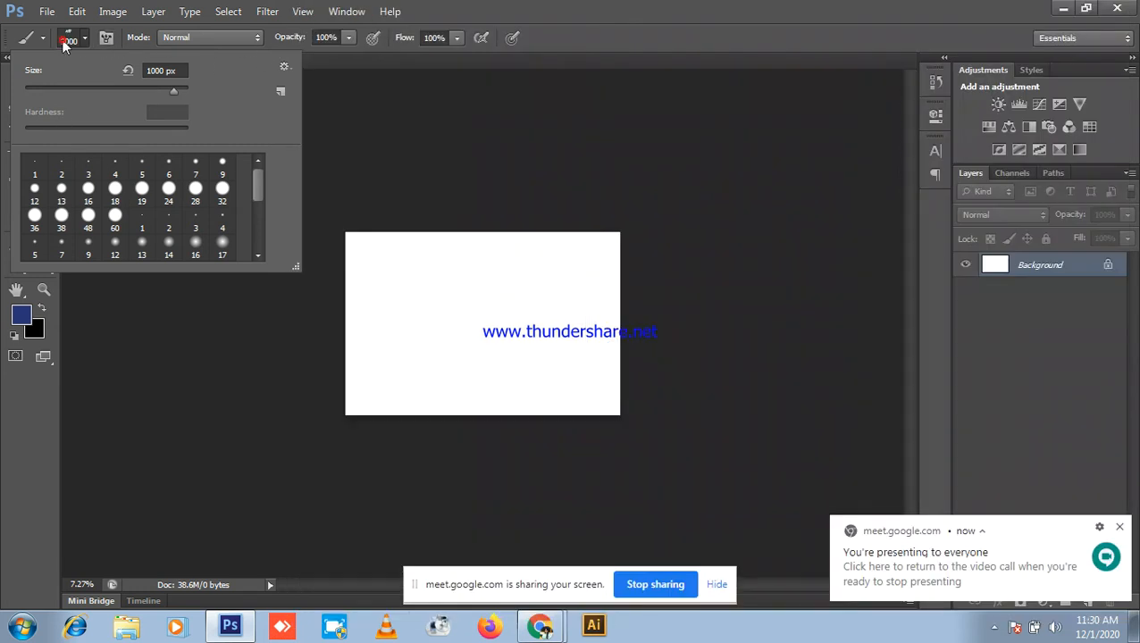
left_click(475, 7)
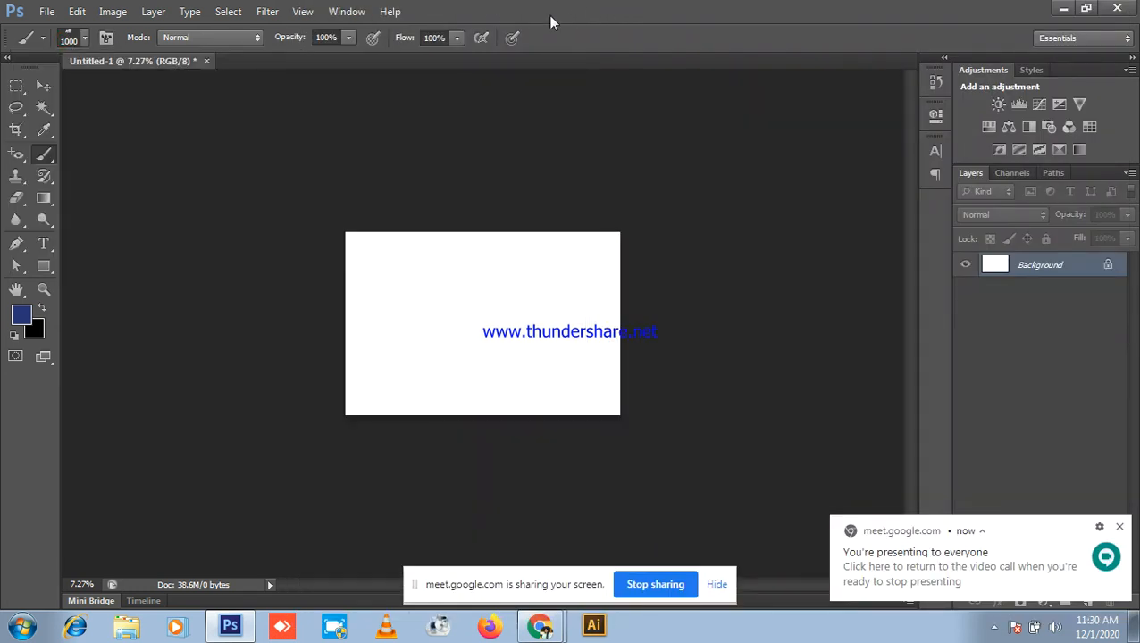
- Reactivate the Move tool, check the Google Meet call and switch briefly between it and Photoshop
left_click(51, 82)
scroll(656, 219, "down", 1)
scroll(735, 254, "up", 2)
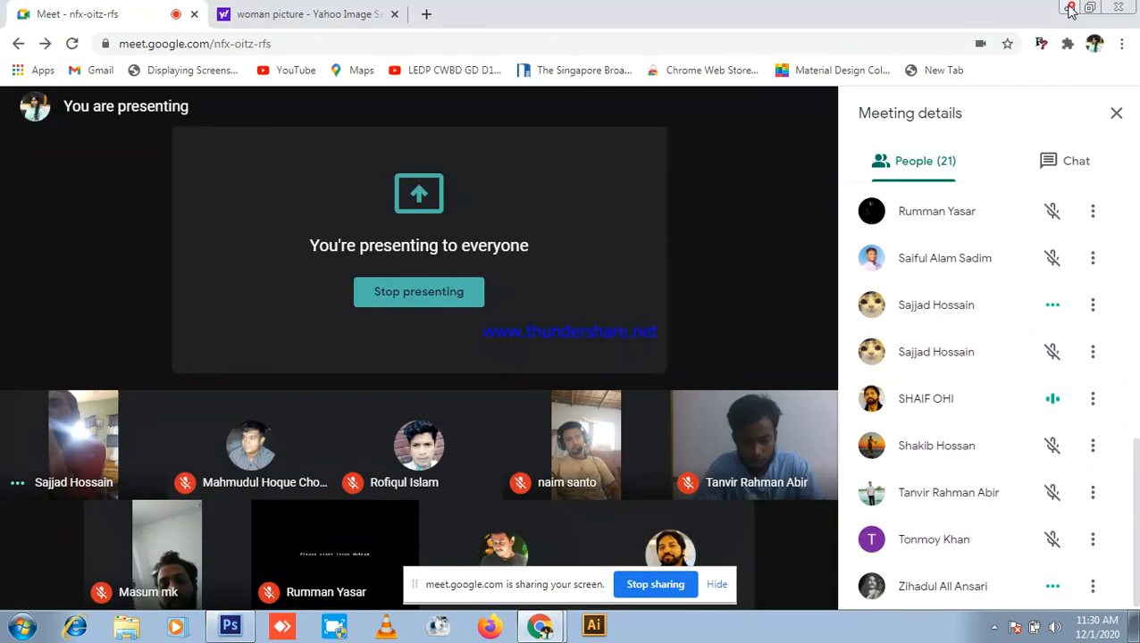
left_click(1065, 8)
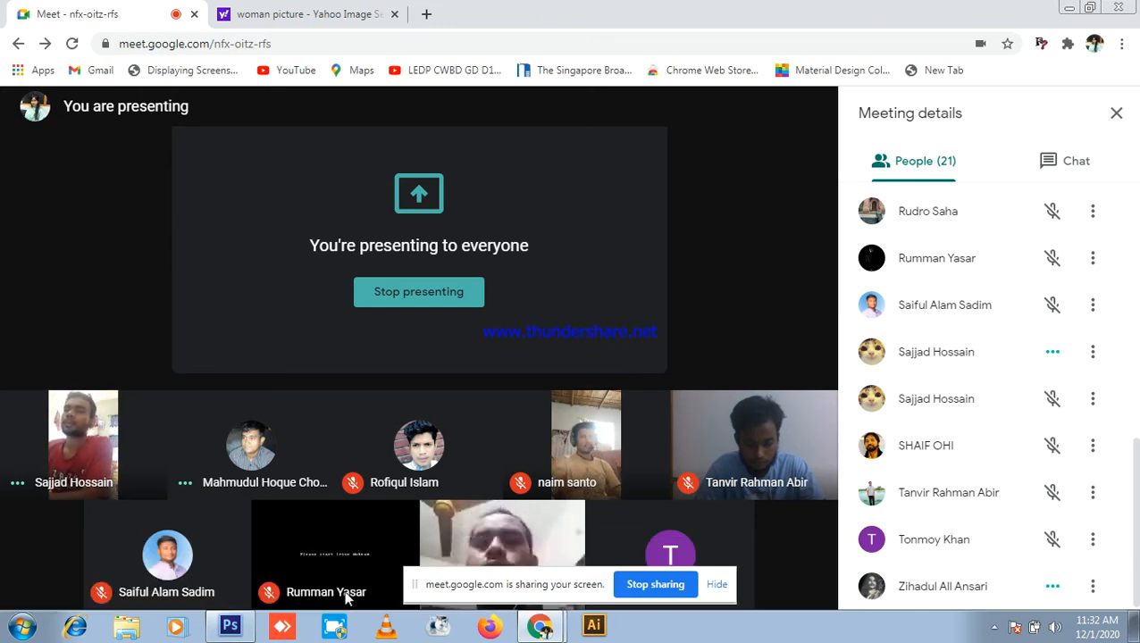
left_click(231, 627)
left_click(231, 628)
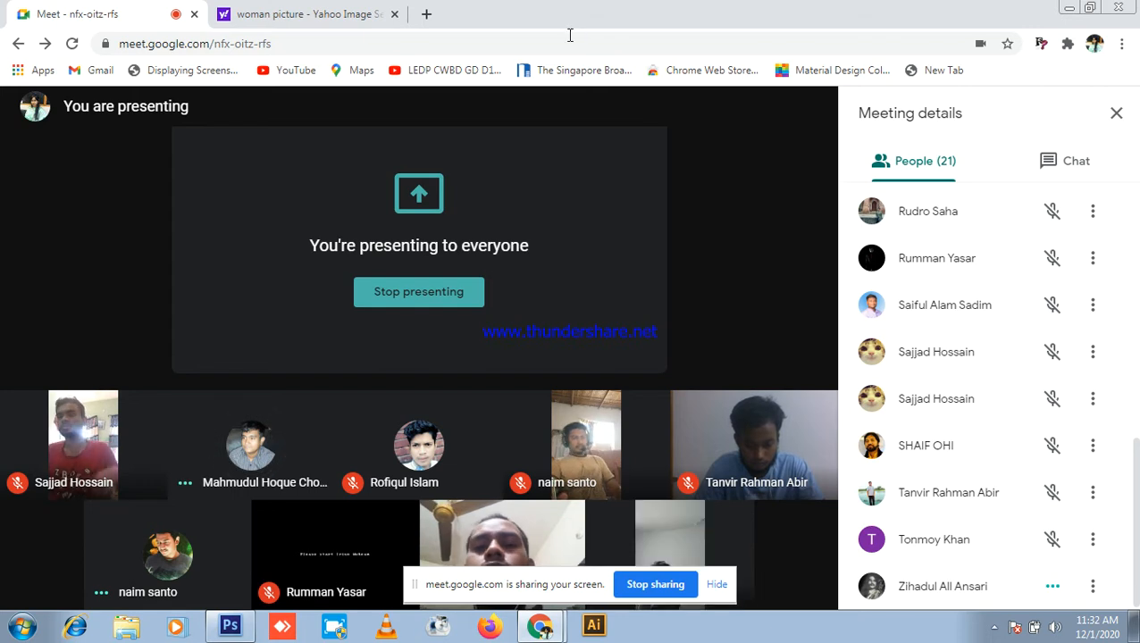
- Hide the screen-sharing bar and glance at the Yahoo image search page before returning to the Meet call
left_click(717, 584)
left_click(264, 11)
left_click(89, 13)
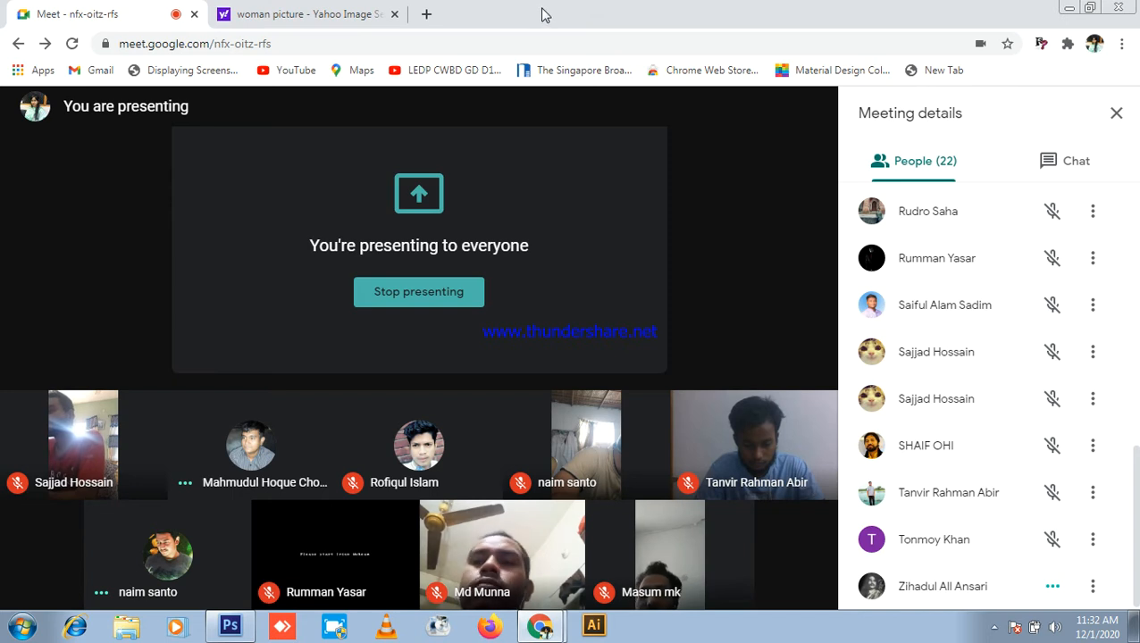
- Switch to Photoshop, dismiss the presenting notification and check the Meet call once more before returning to the blank document
left_click(230, 626)
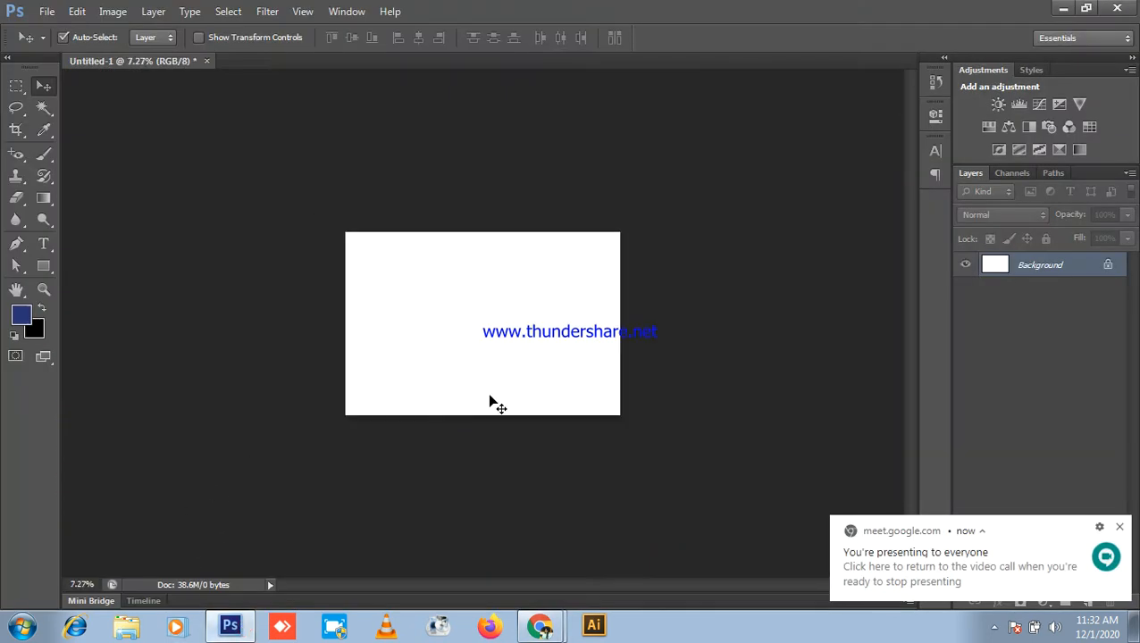
left_click(1118, 528)
scroll(572, 443, "up", 1)
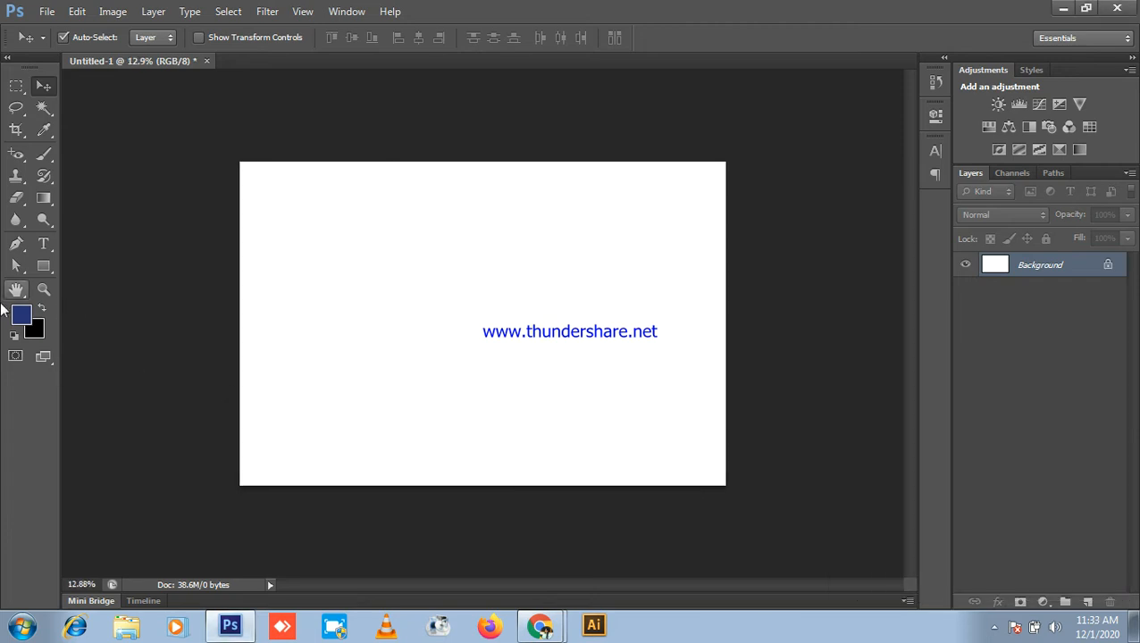
left_click(1063, 8)
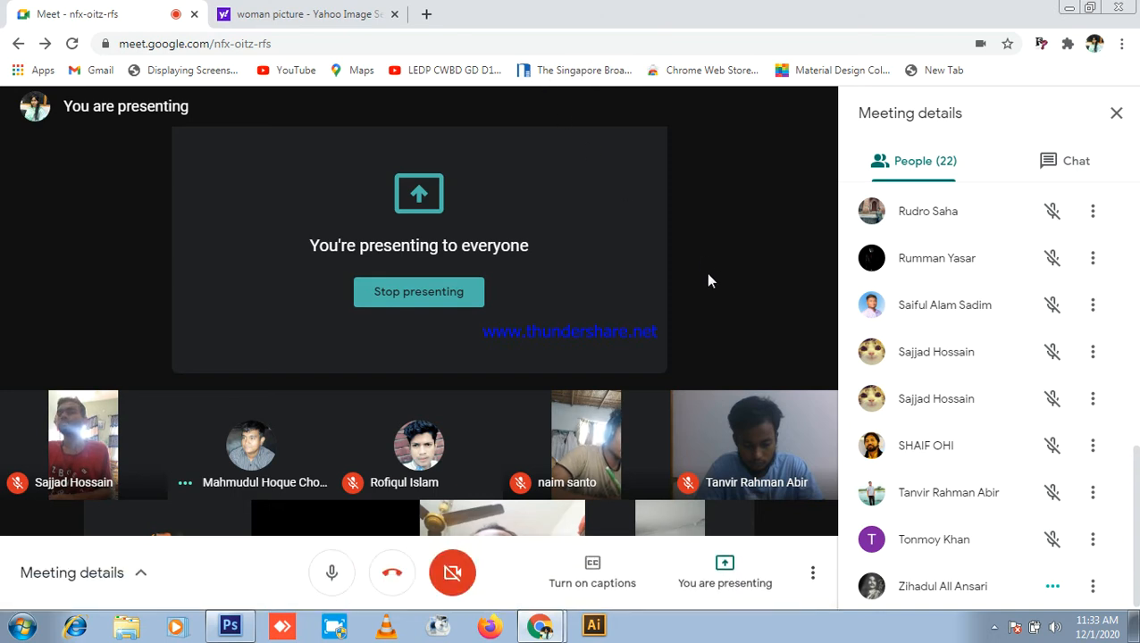
left_click(246, 628)
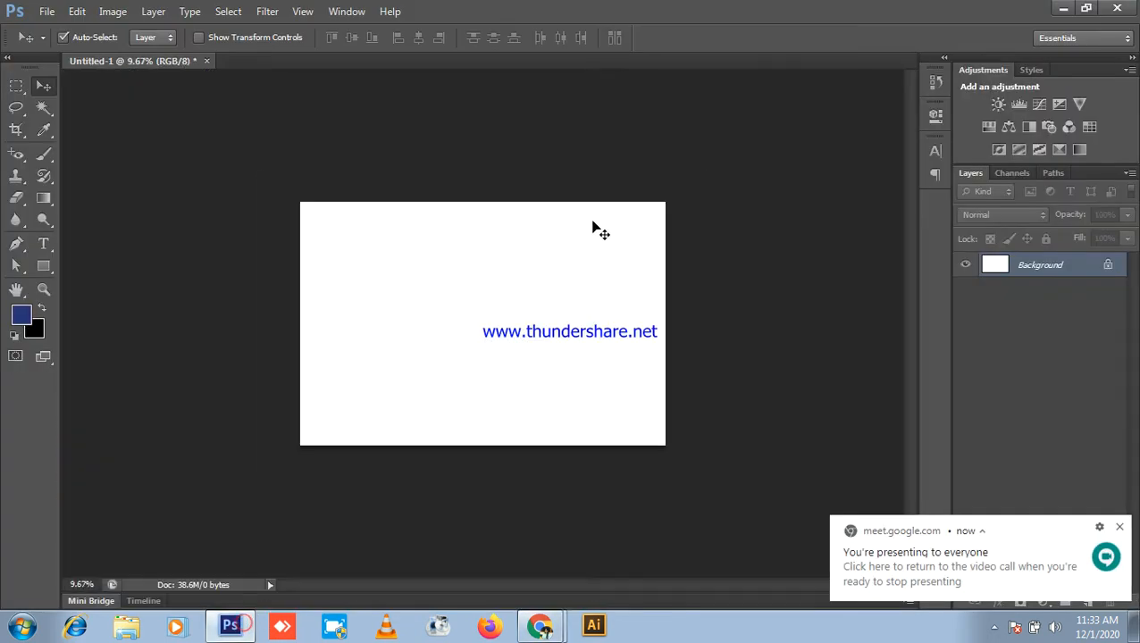
- Dismiss the presenting notification, then add a new layer above the Background and fill it with the black background color
left_click(1122, 527)
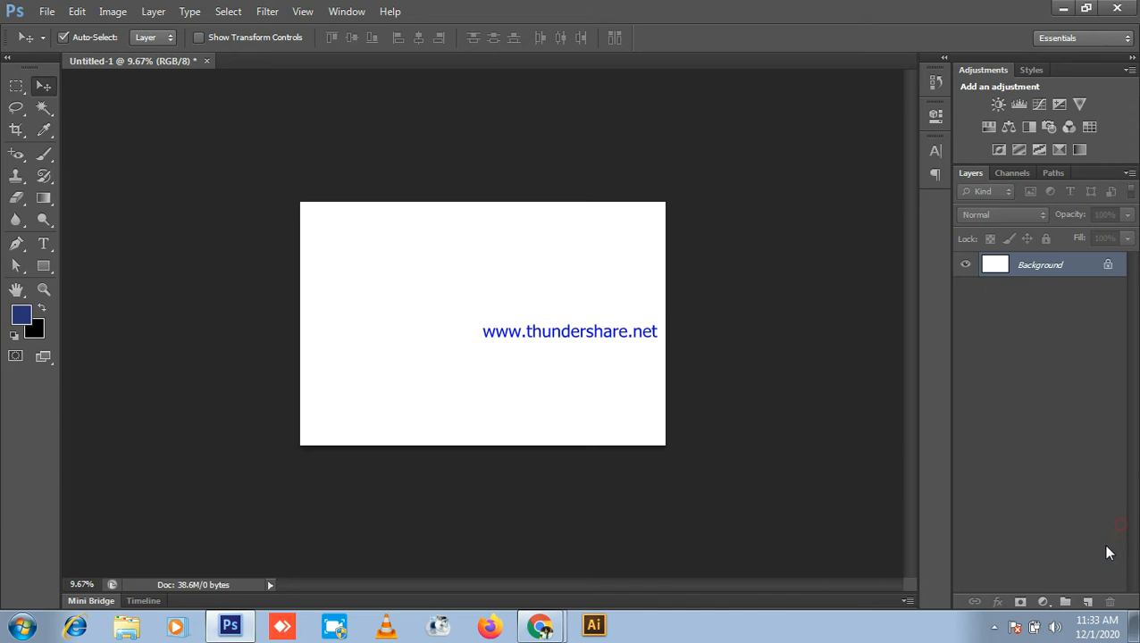
left_click(1089, 602)
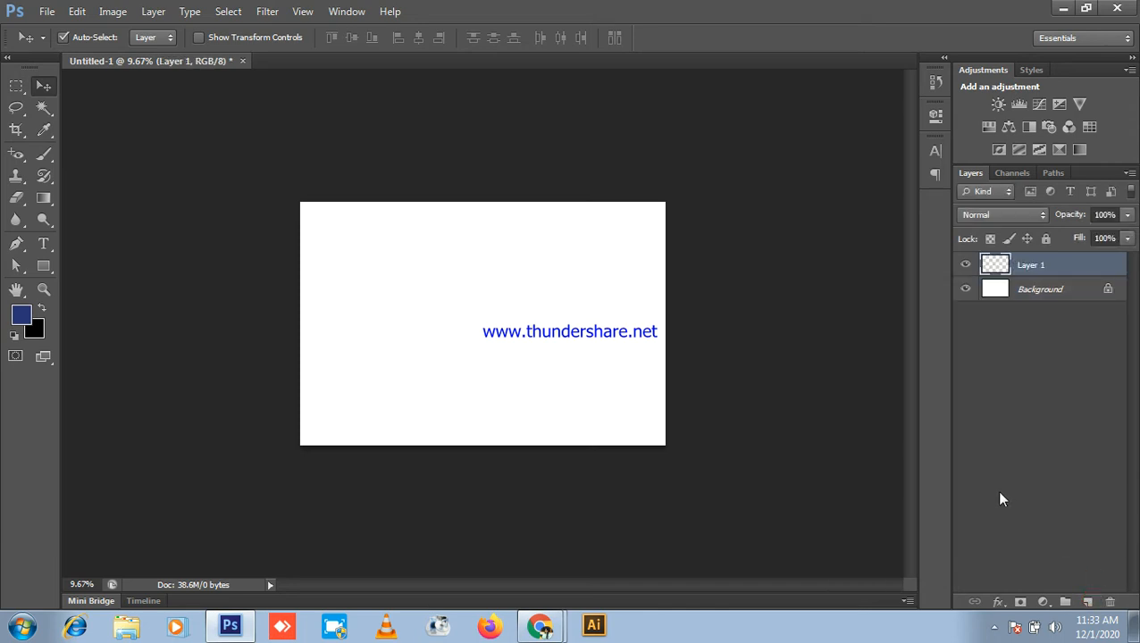
key("ctrl+BackSpace")
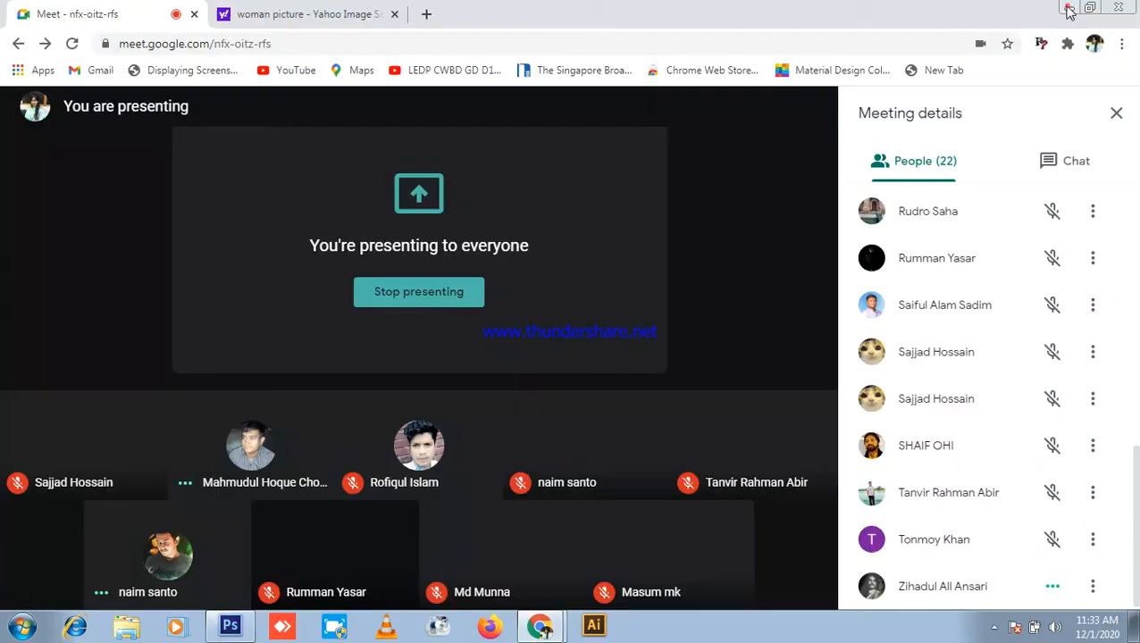
- Check the Meet call, return to Photoshop and view the Magic Wand tool group before reactivating the Move tool
left_click(1064, 9)
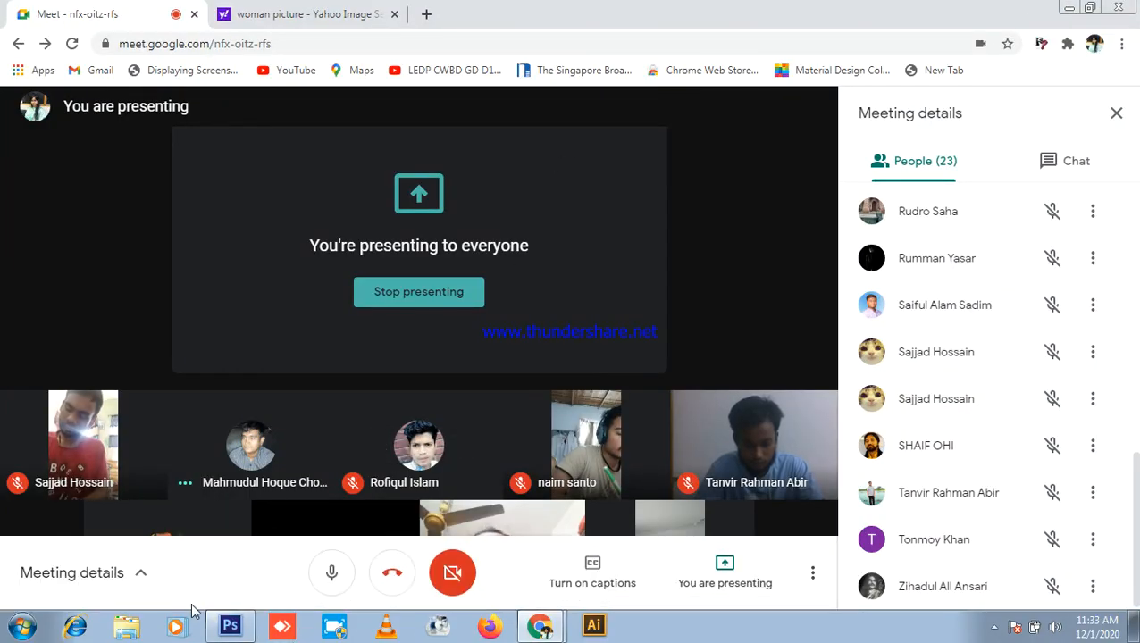
left_click(229, 626)
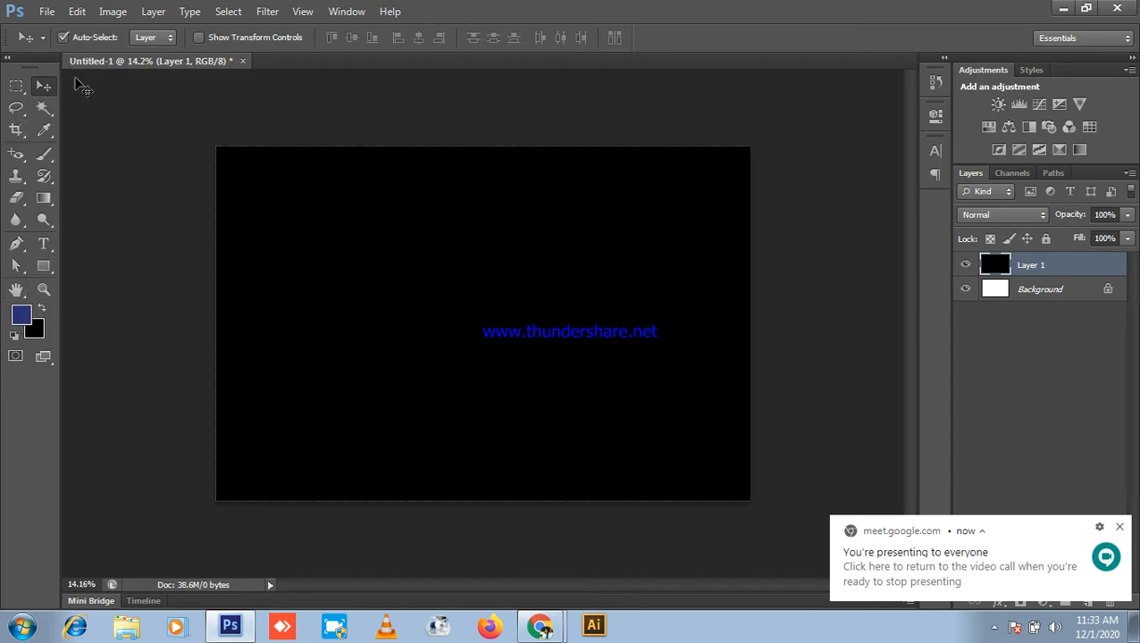
left_click(42, 108)
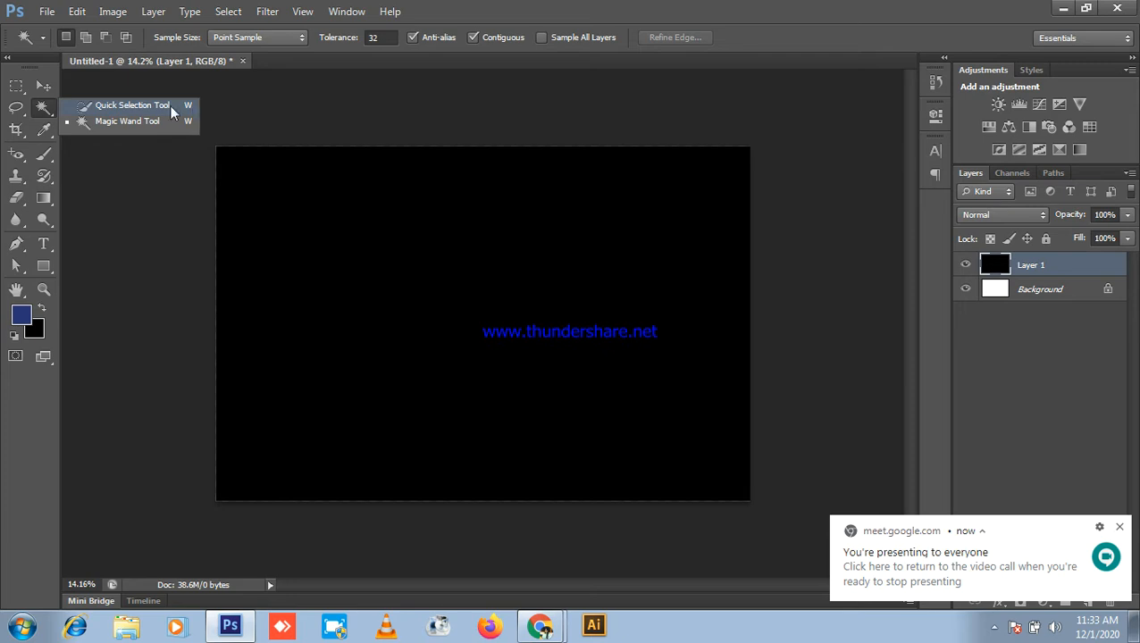
left_click(40, 91)
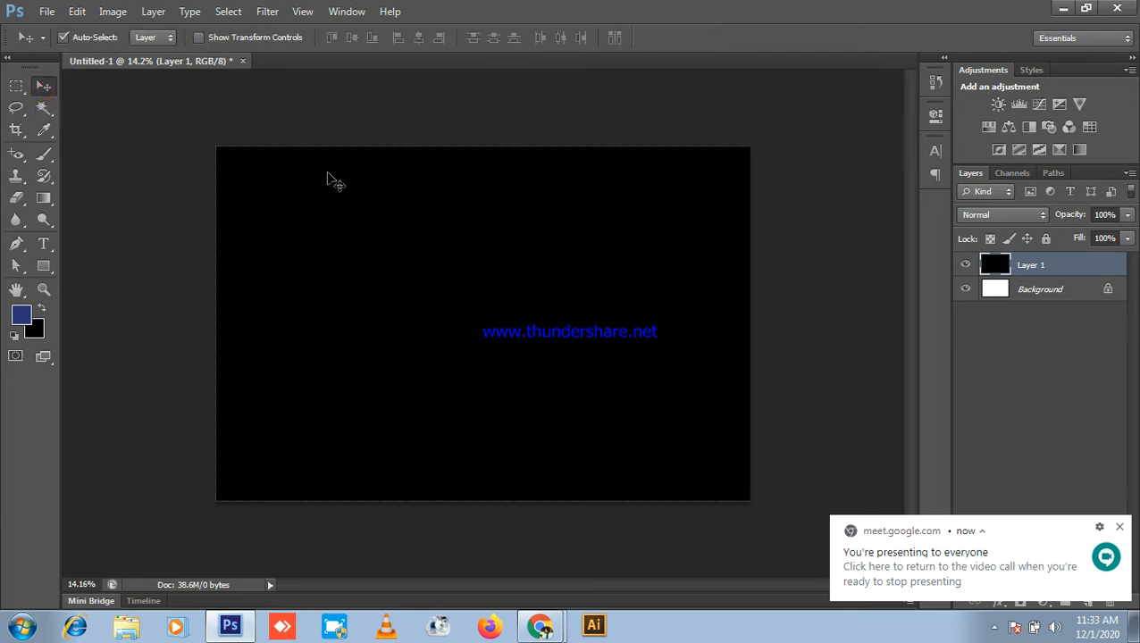
- Alternate between the Brush, Move and Marquee tools to show where they are, ending with the Brush tool active
key("b")
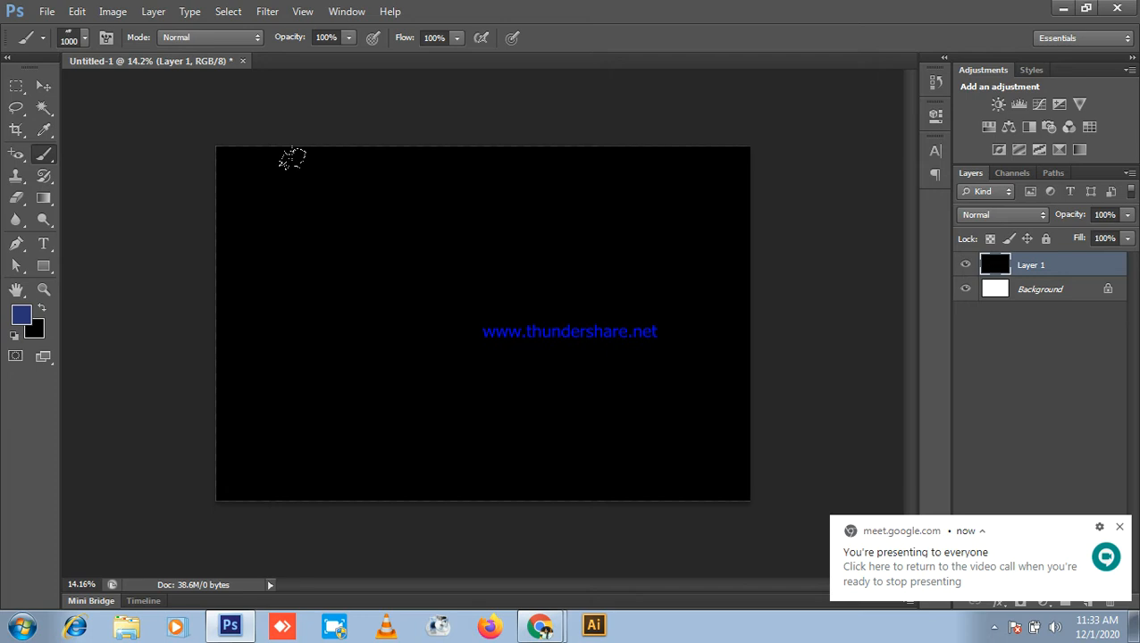
scroll(37, 150, "up", 1)
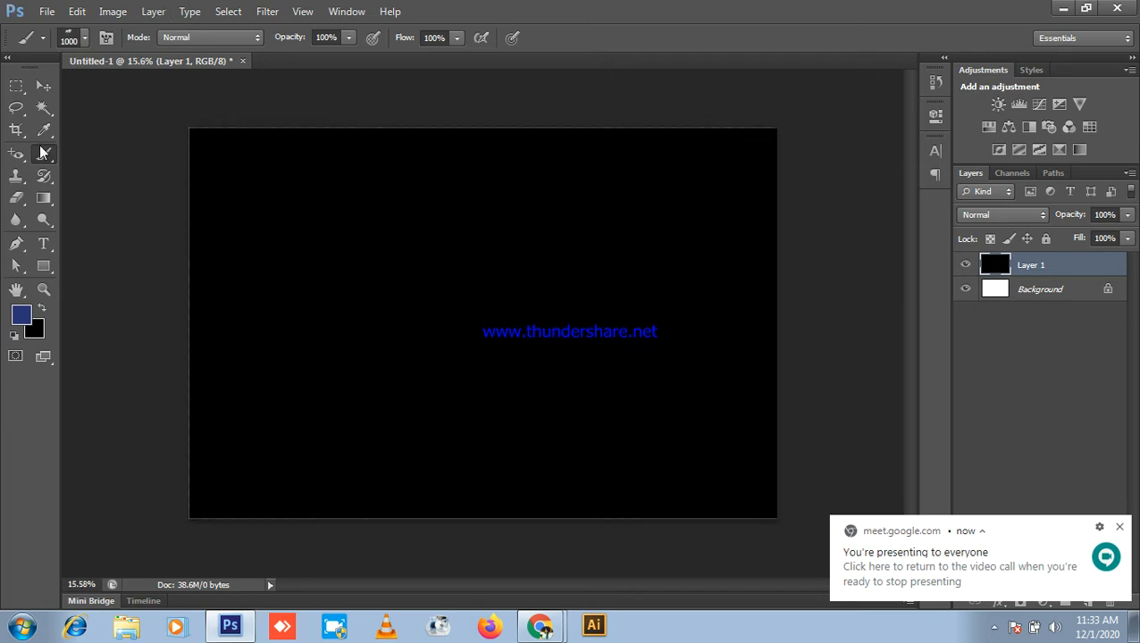
left_click(43, 85)
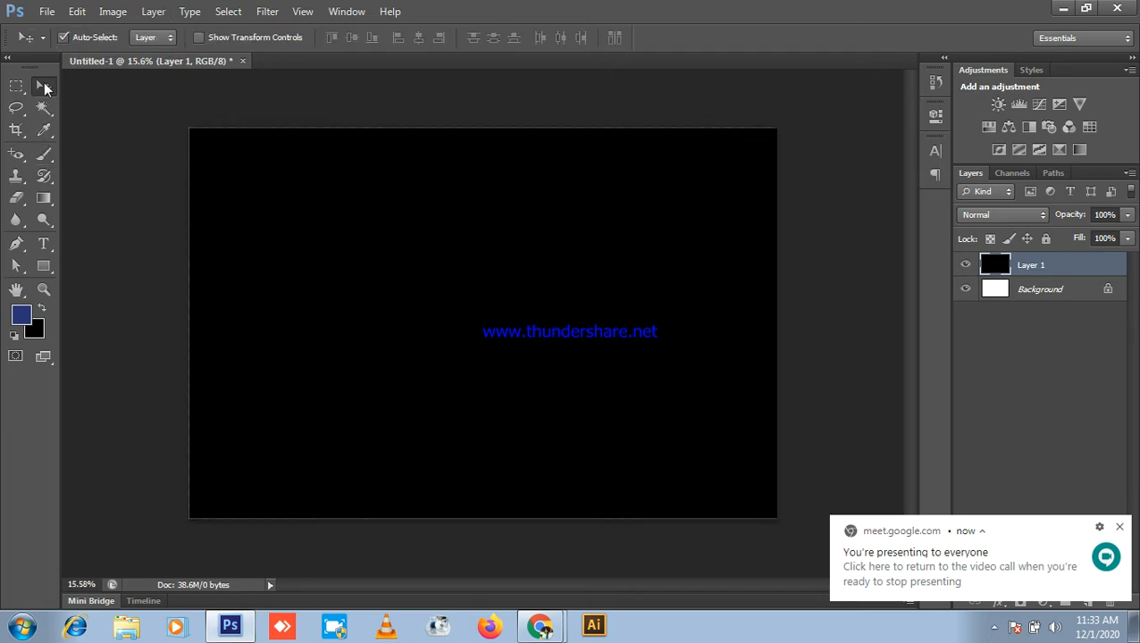
left_click(46, 157)
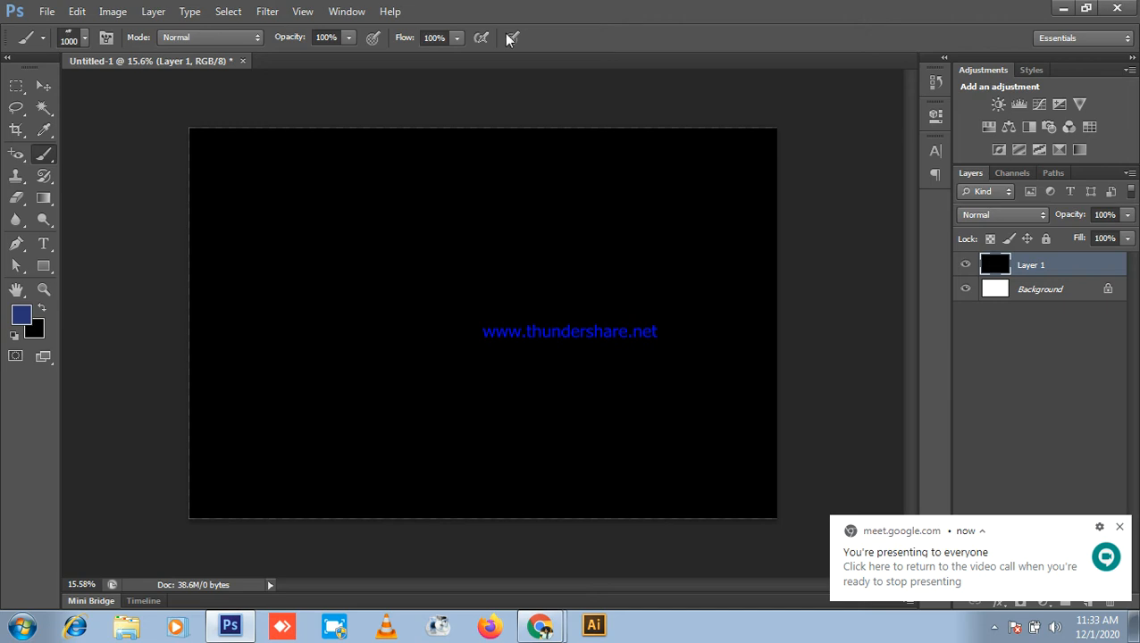
left_click(49, 89)
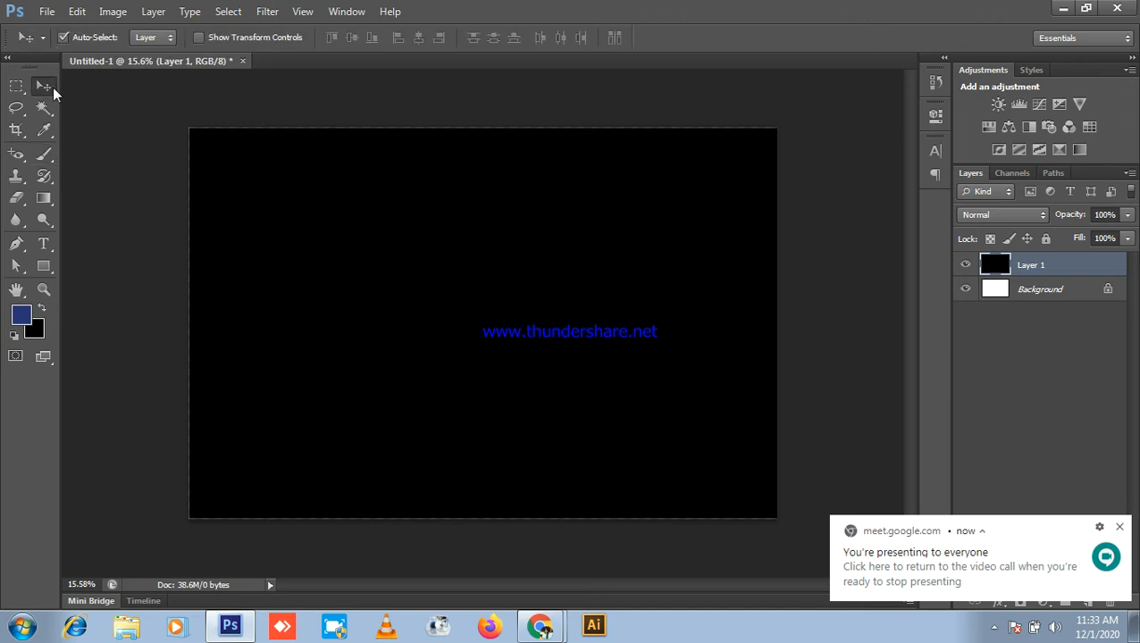
left_click(16, 86)
left_click(44, 86)
left_click(45, 154)
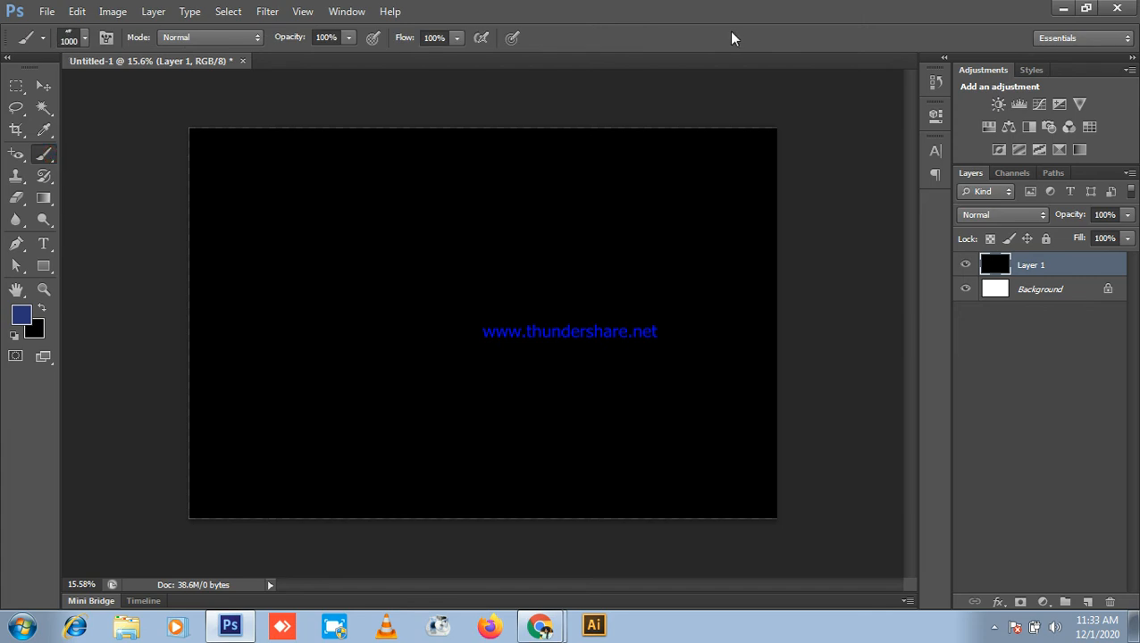
- Examine the Brush tool's opacity and flow settings and look through its preset brushes
left_click(352, 37)
left_click(458, 37)
left_click(457, 56)
left_click(73, 41)
scroll(195, 230, "down", 2)
scroll(195, 230, "up", 2)
scroll(194, 231, "up", 3)
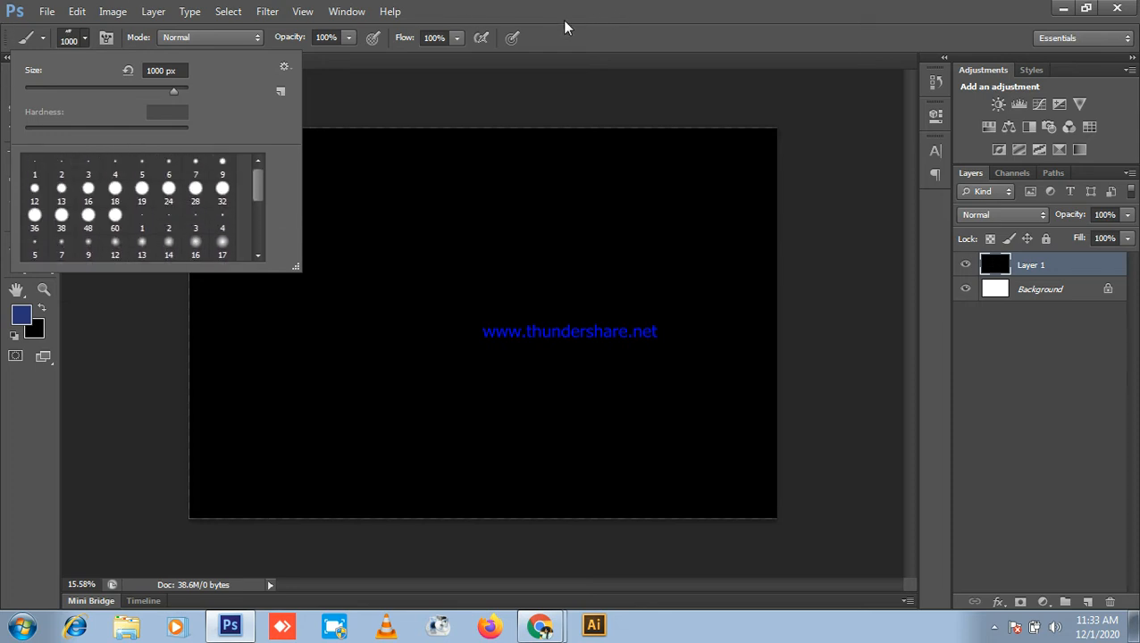
scroll(159, 208, "down", 10)
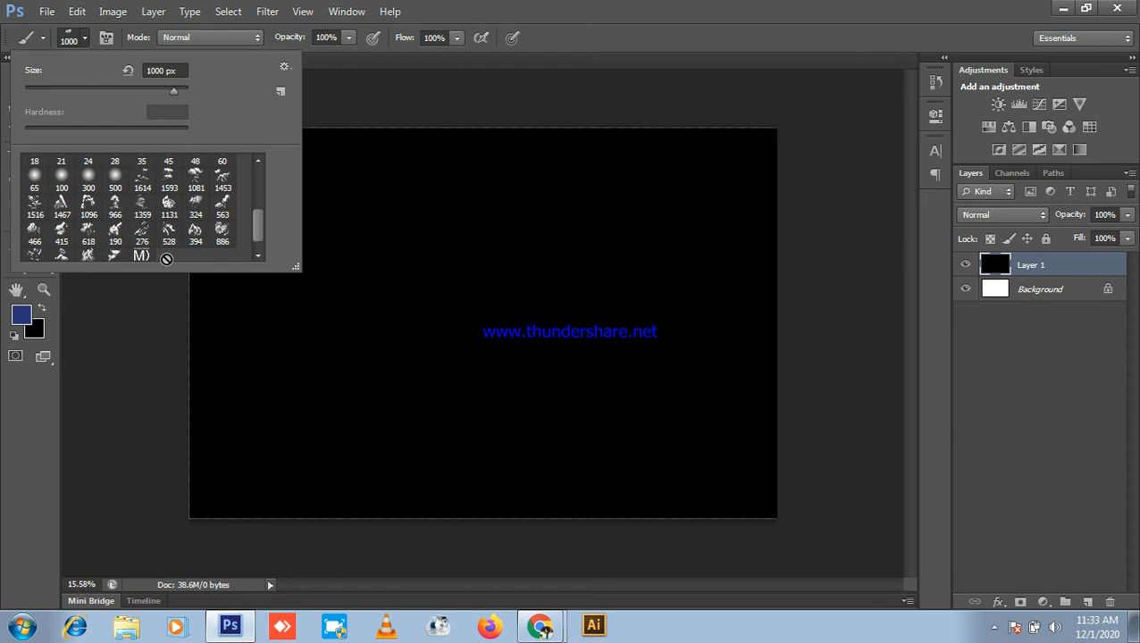
scroll(183, 219, "up", 3)
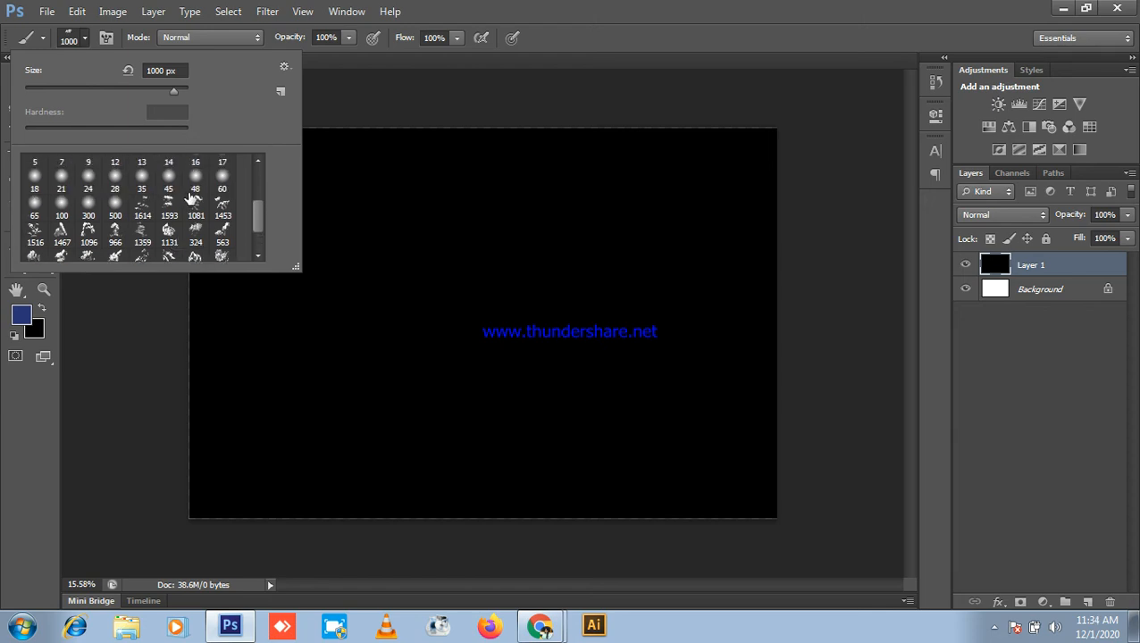
- Replace the current brushes with the Basic Brushes library, review the presets and return to the Meet call
left_click(284, 67)
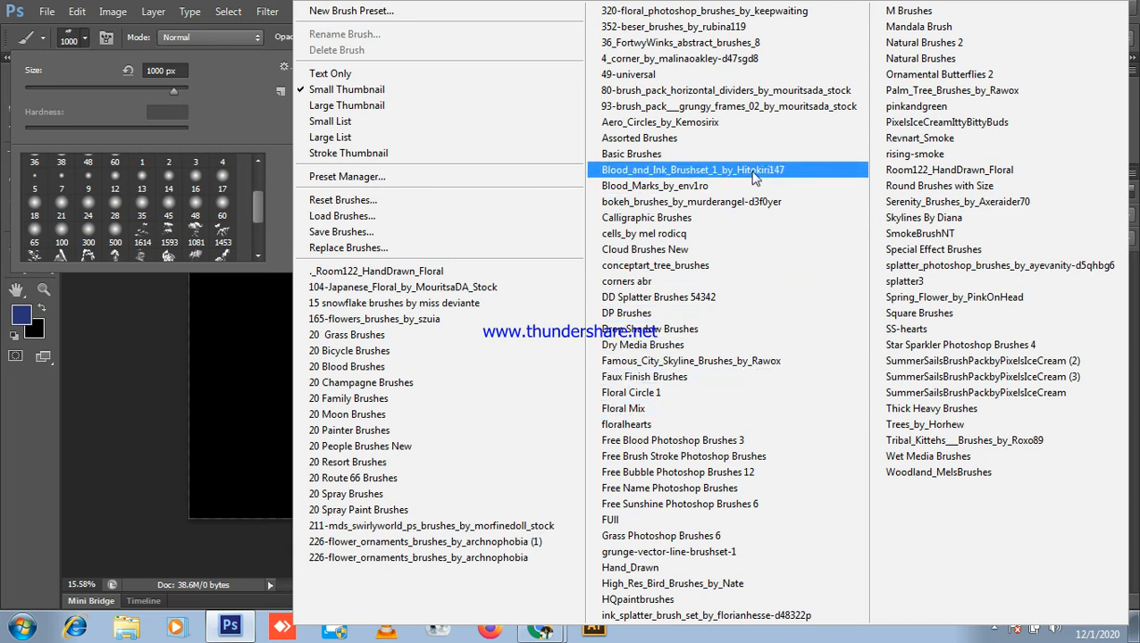
left_click(657, 157)
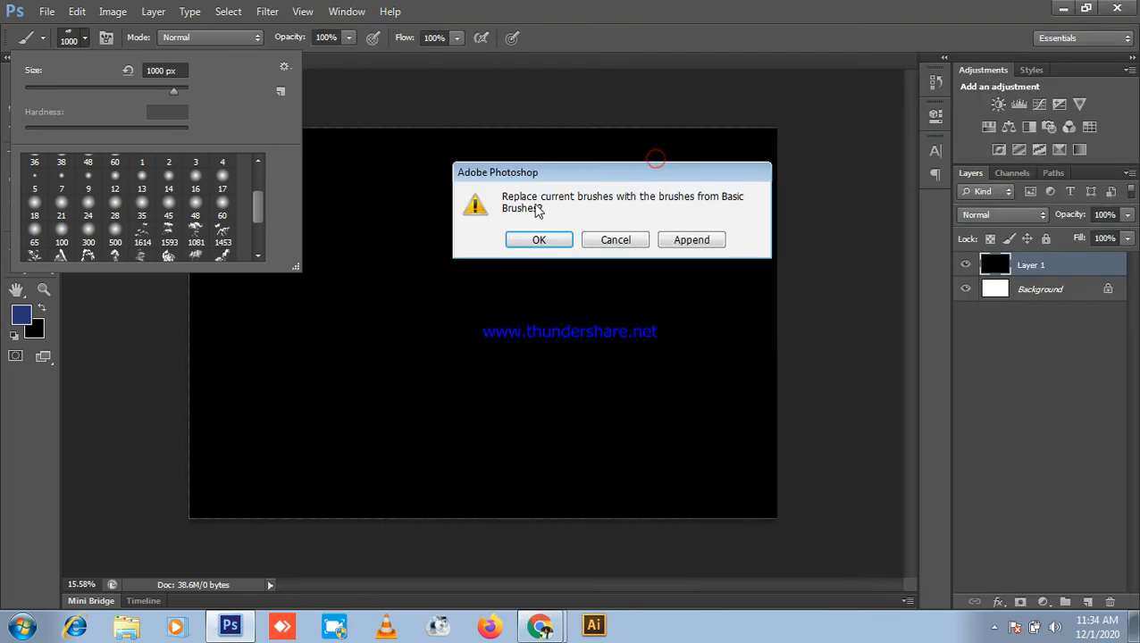
left_click(528, 240)
scroll(158, 216, "up", 3)
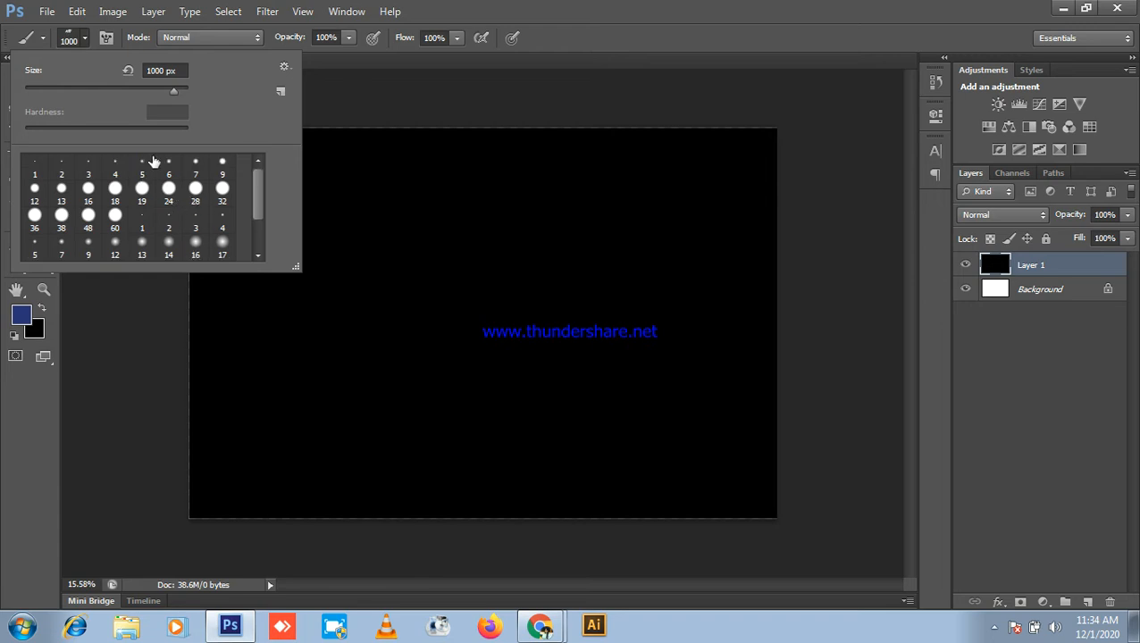
left_click(1062, 10)
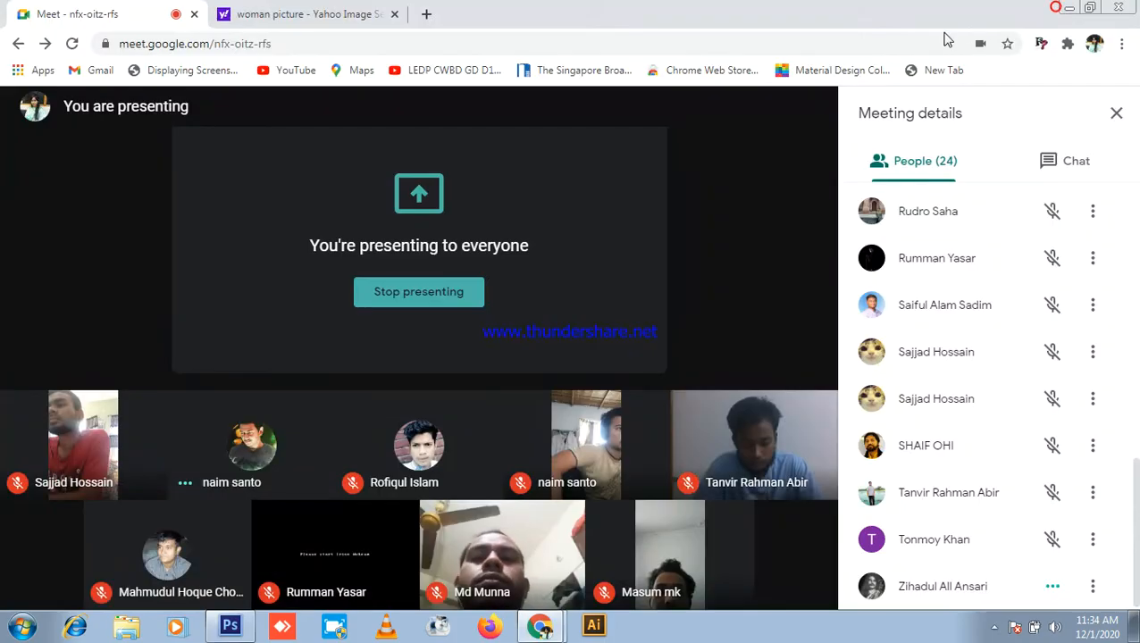
- Return to Photoshop and look through the hard and soft round presets of the Basic Brushes library
left_click(230, 625)
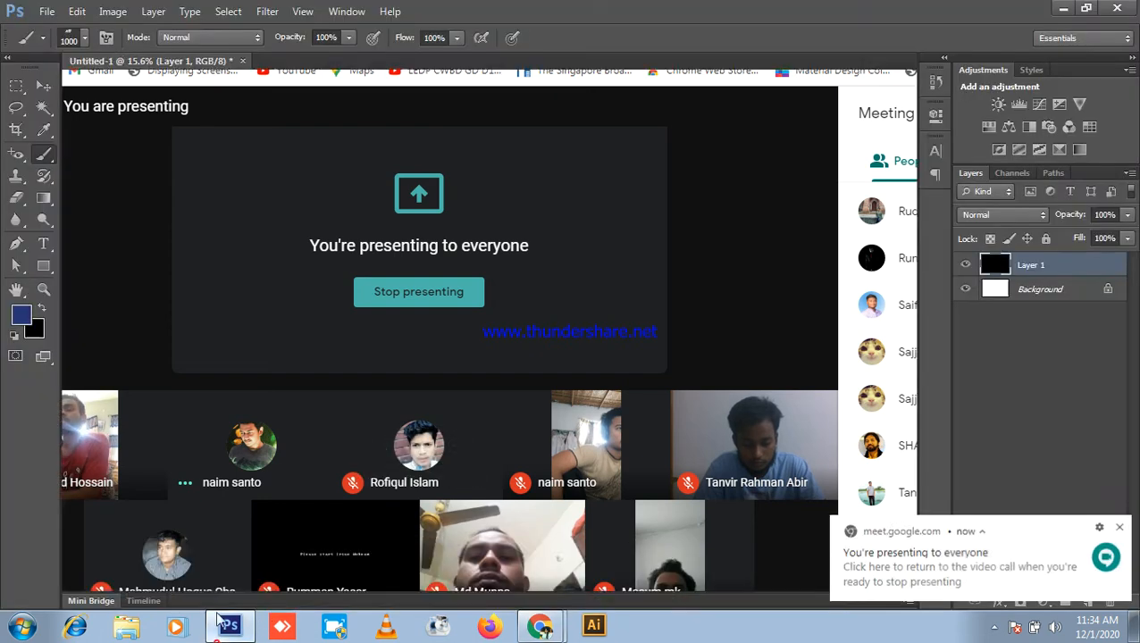
left_click(72, 40)
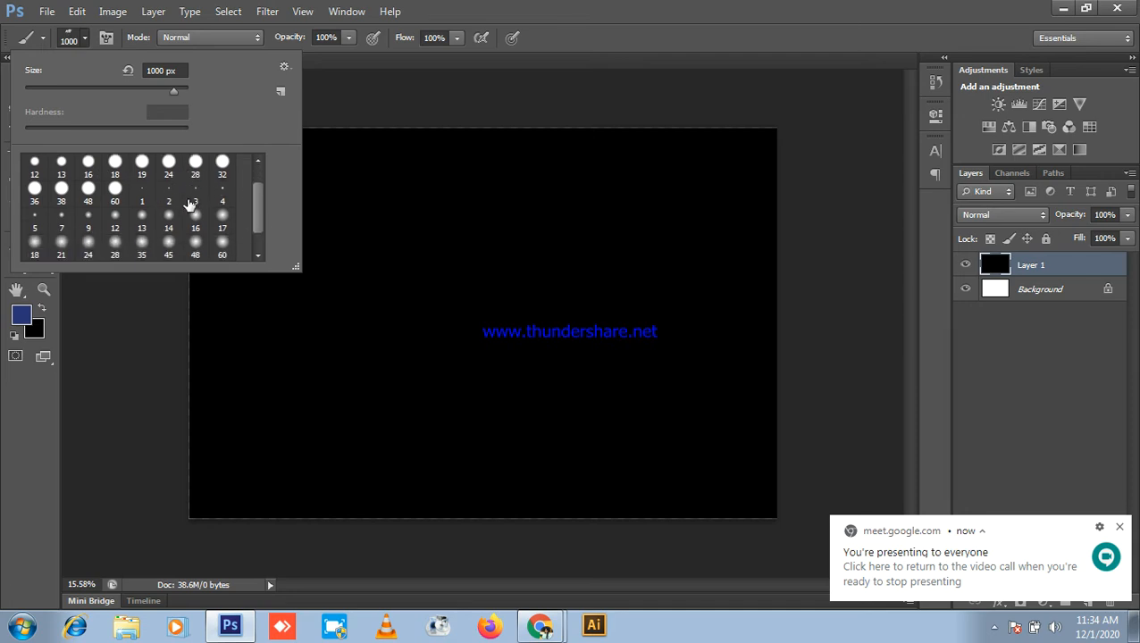
scroll(193, 212, "down", 2)
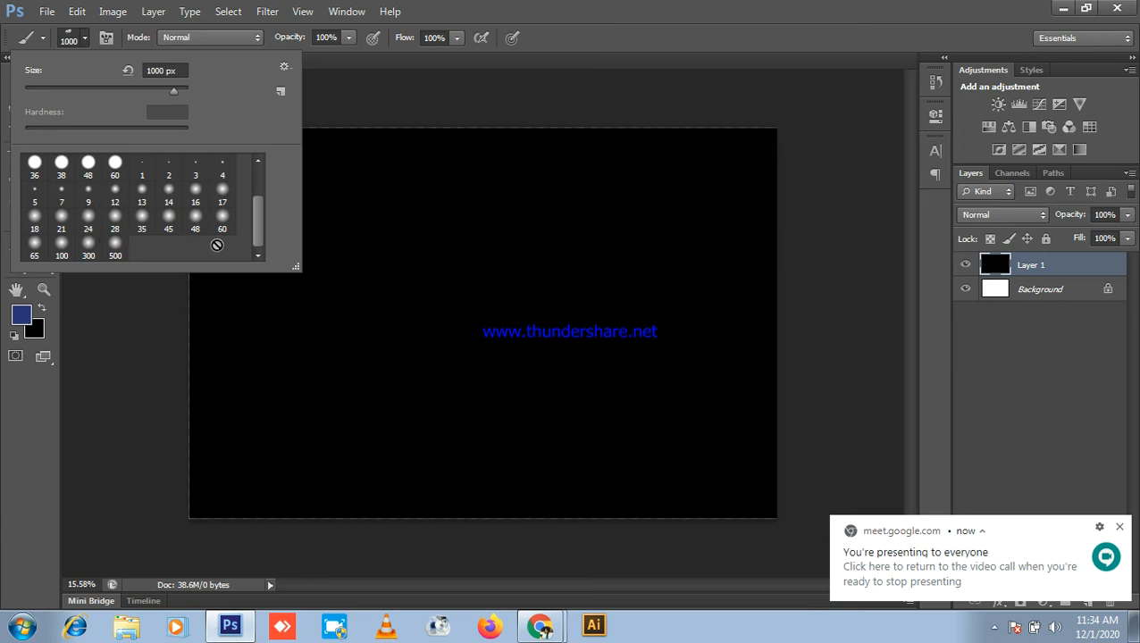
scroll(219, 219, "up", 2)
scroll(225, 209, "up", 1)
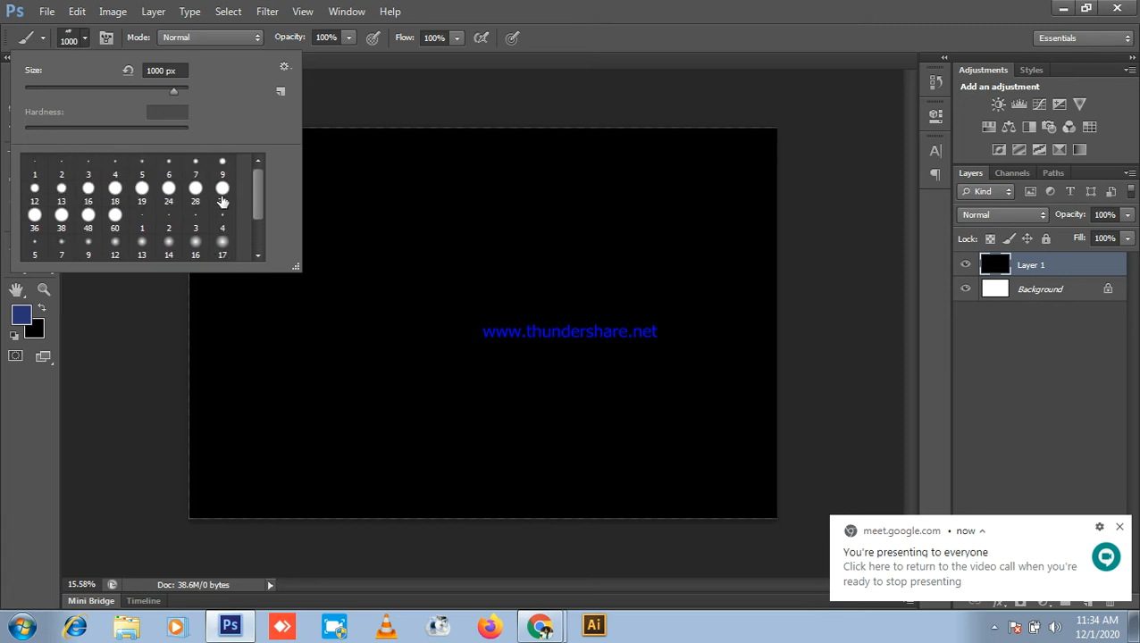
scroll(154, 228, "down", 3)
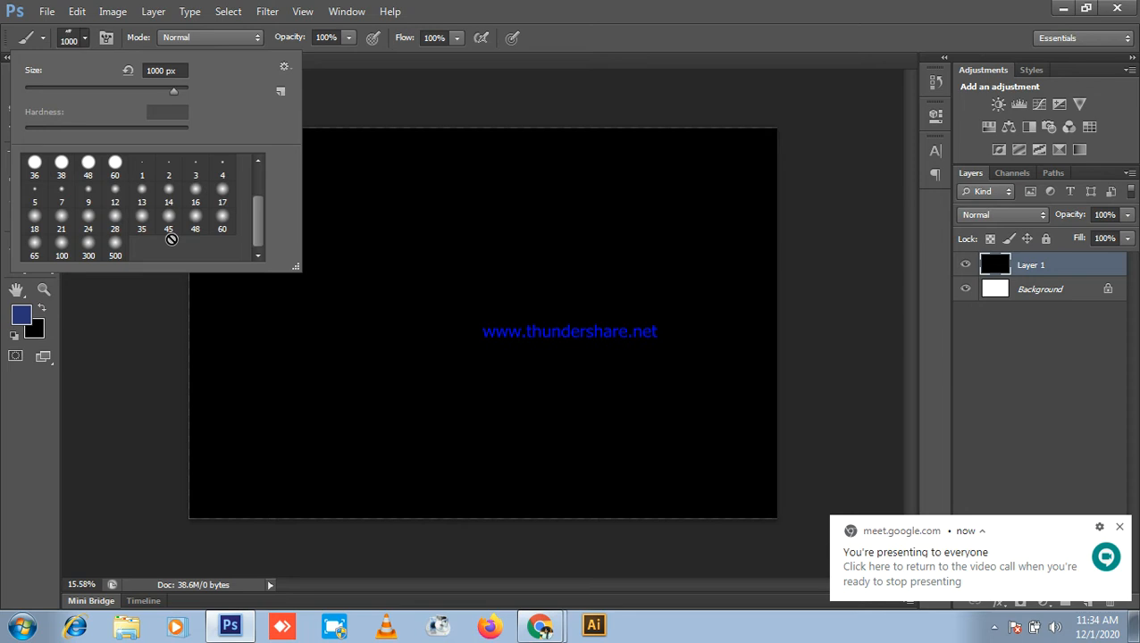
mouse_move(260, 219)
left_mouse_down()
mouse_move(265, 169)
mouse_move(274, 208)
left_mouse_up()
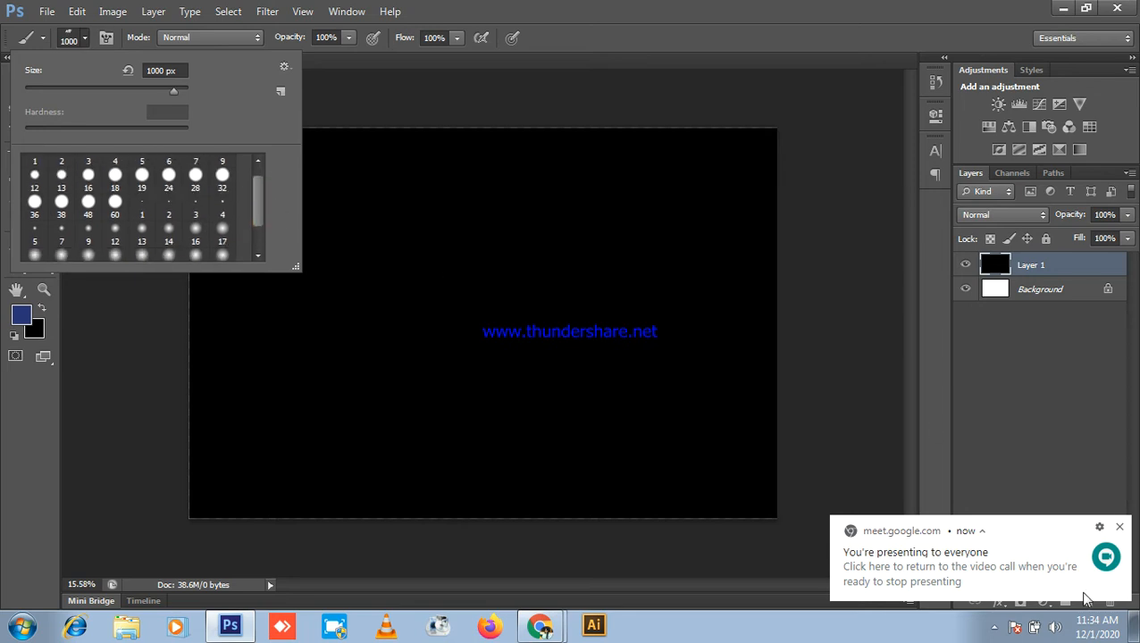
left_click(1052, 628)
left_click(1051, 628)
left_click(72, 38)
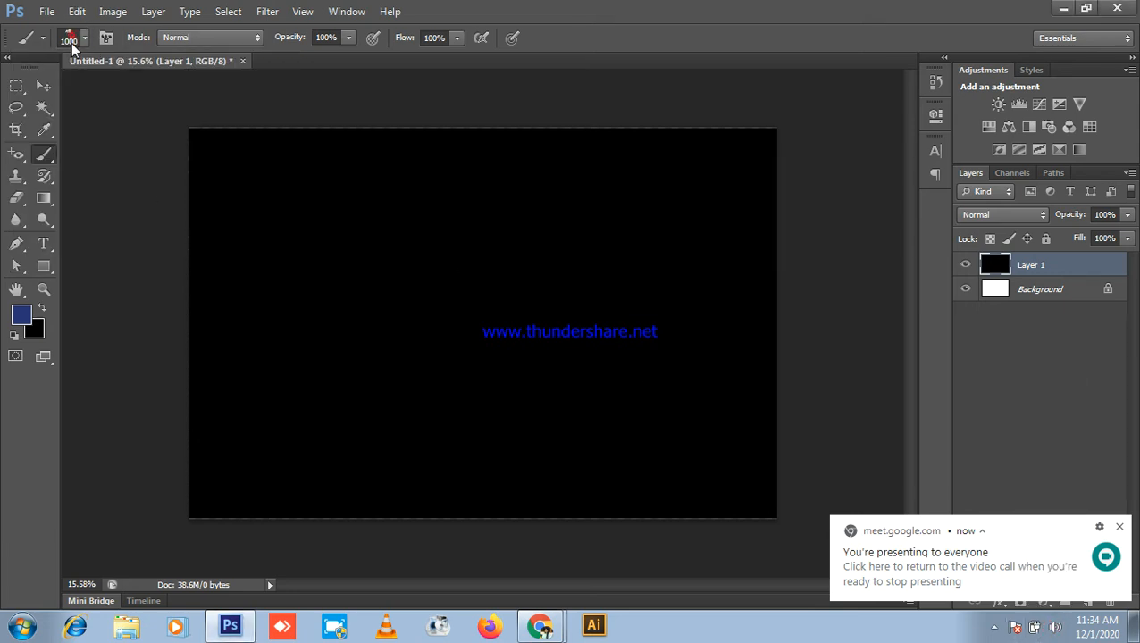
left_click(78, 39)
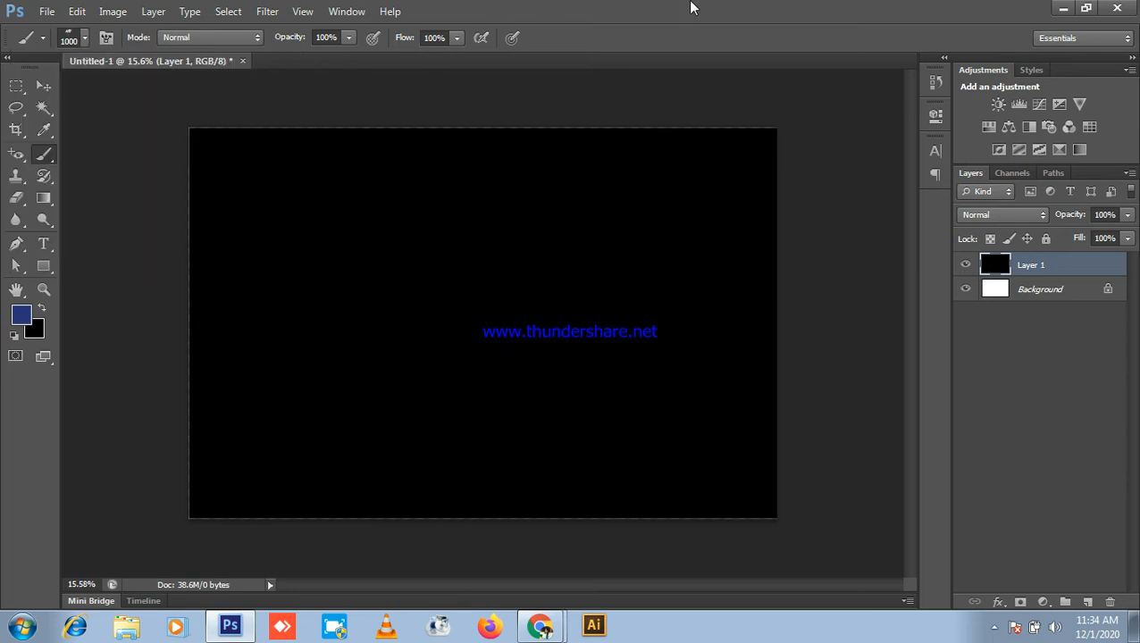
- Check the Meet call and return to the Photoshop document
left_click(1063, 8)
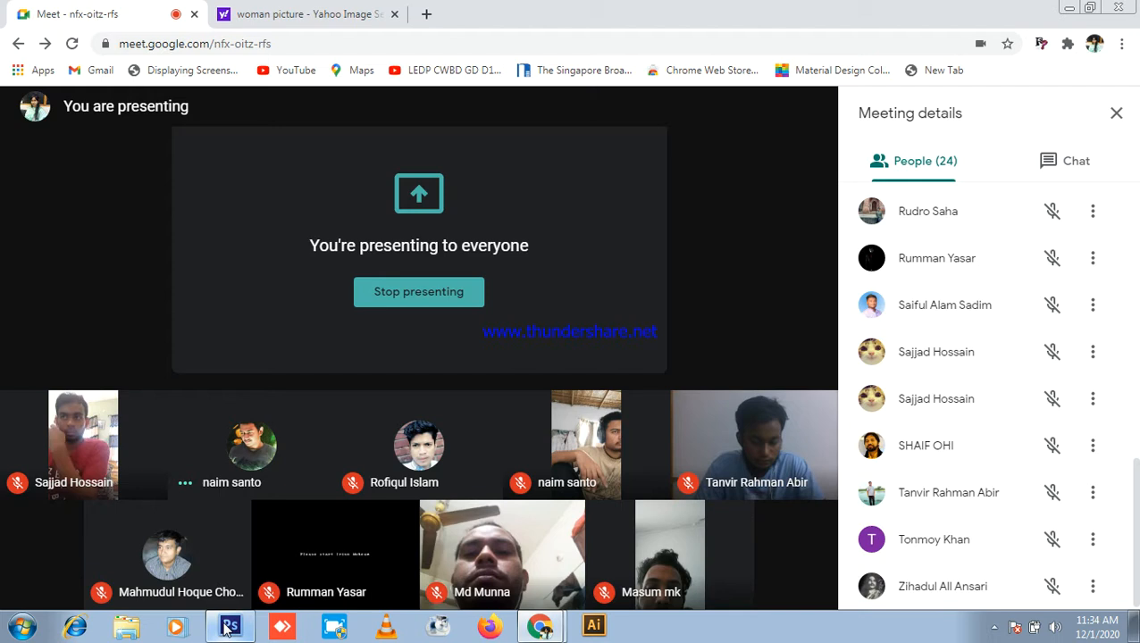
left_click(251, 617)
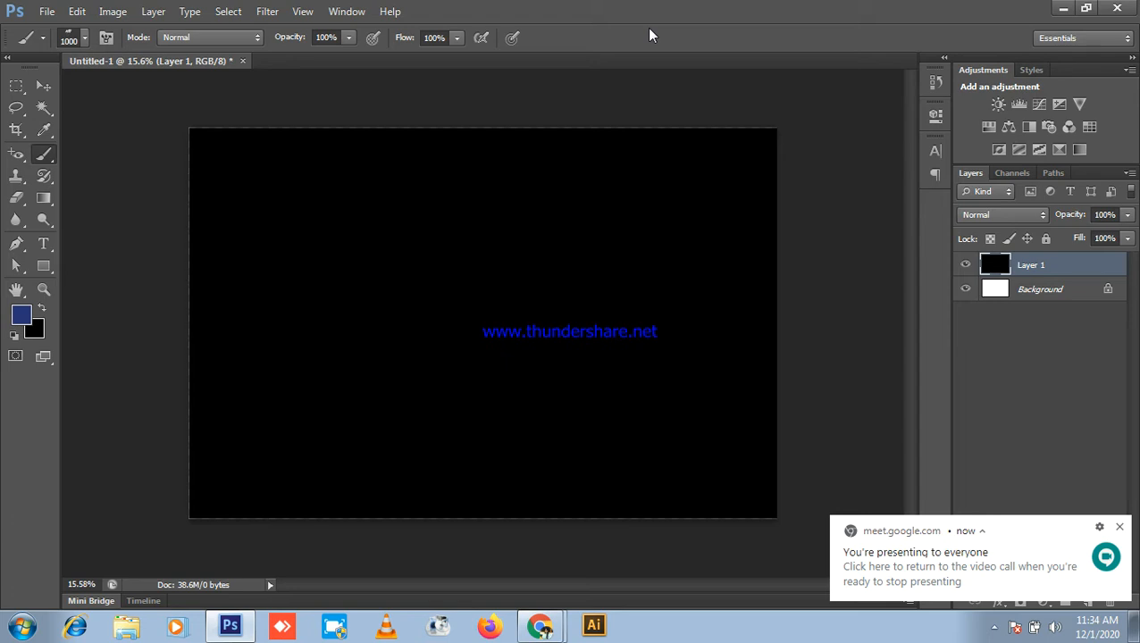
key("ctrl+minus")
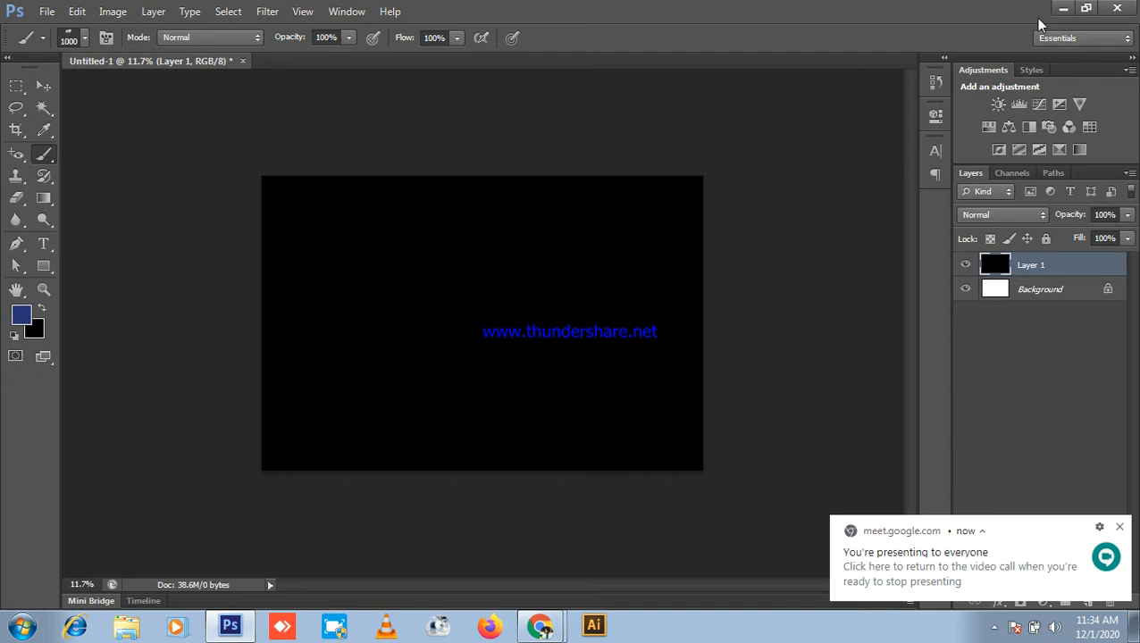
- Activate the Move tool, dismiss the Meet notification and add a new empty layer above Layer 1
left_click(45, 87)
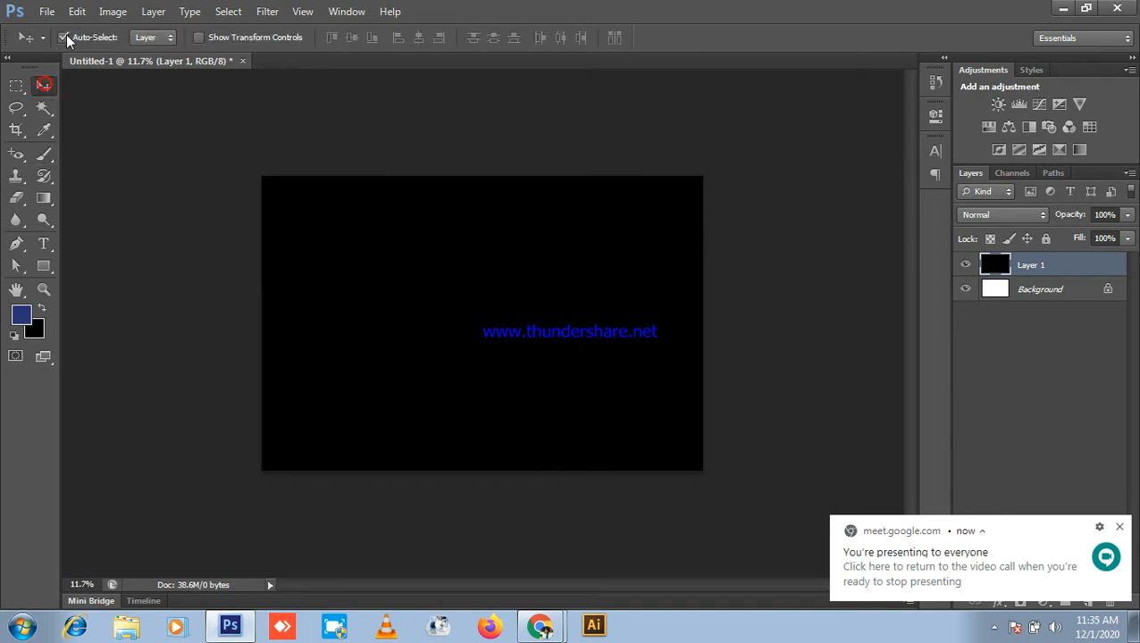
left_click(1121, 528)
left_click(1087, 602)
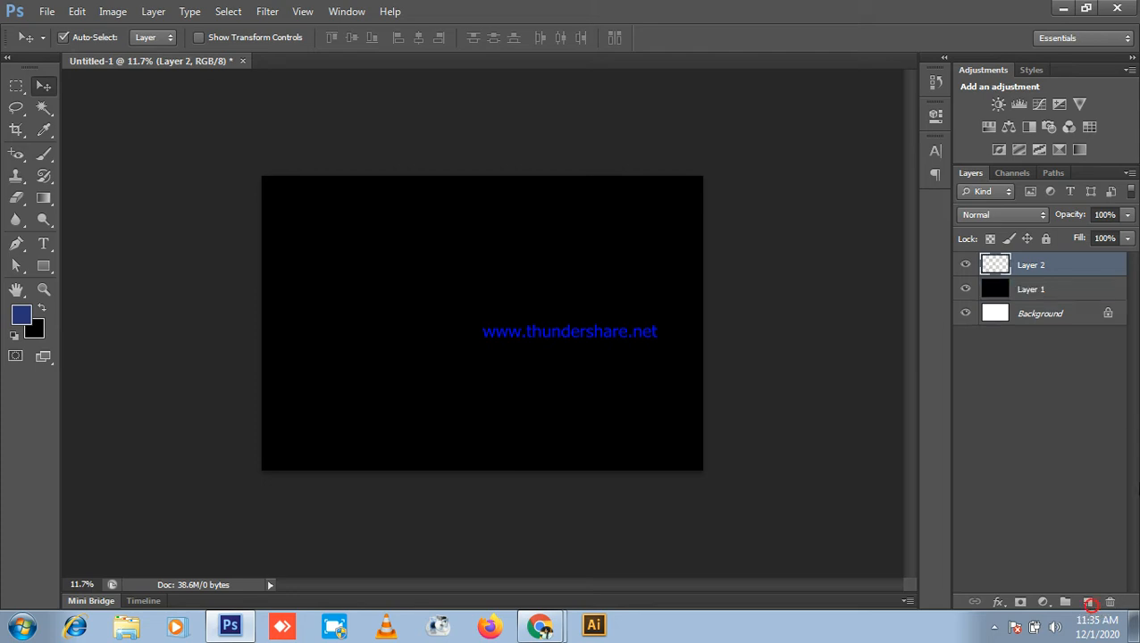
- Choose a hard round preset for the Brush tool and enlarge the brush to 1000 px
left_click(45, 152)
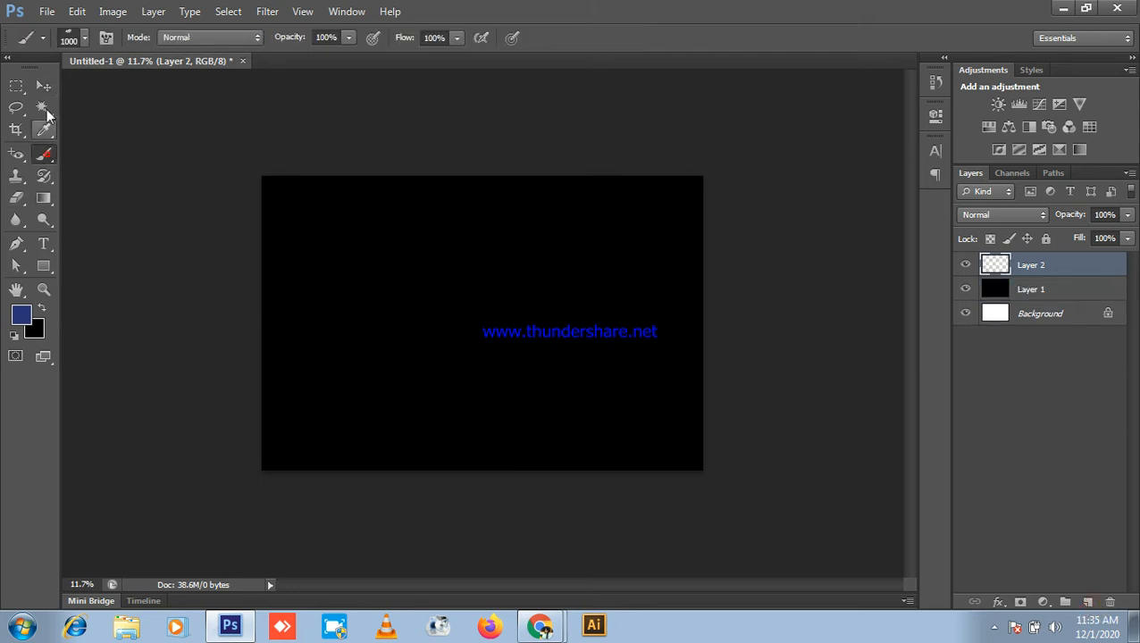
left_click(79, 37)
left_click(141, 176)
left_click(701, 18)
key("bracketright")
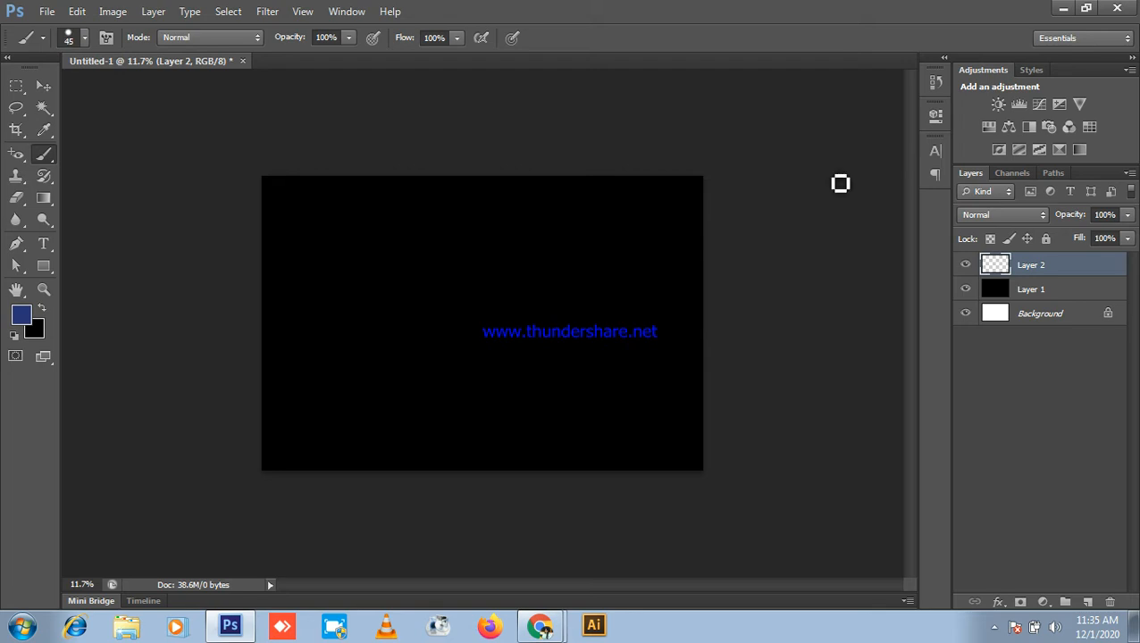
key("bracketright")
key("bracketright")
key("bracketright")
key("bracketright")
key("bracketright")
key("bracketright")
key("bracketright")
key("bracketright")
key("bracketright")
key("bracketright")
key("bracketright")
key("bracketright")
key("bracketright")
key("bracketright")
key("bracketright")
key("bracketright")
key("bracketright")
key("bracketright")
key("bracketright")
key("ctrl+0")
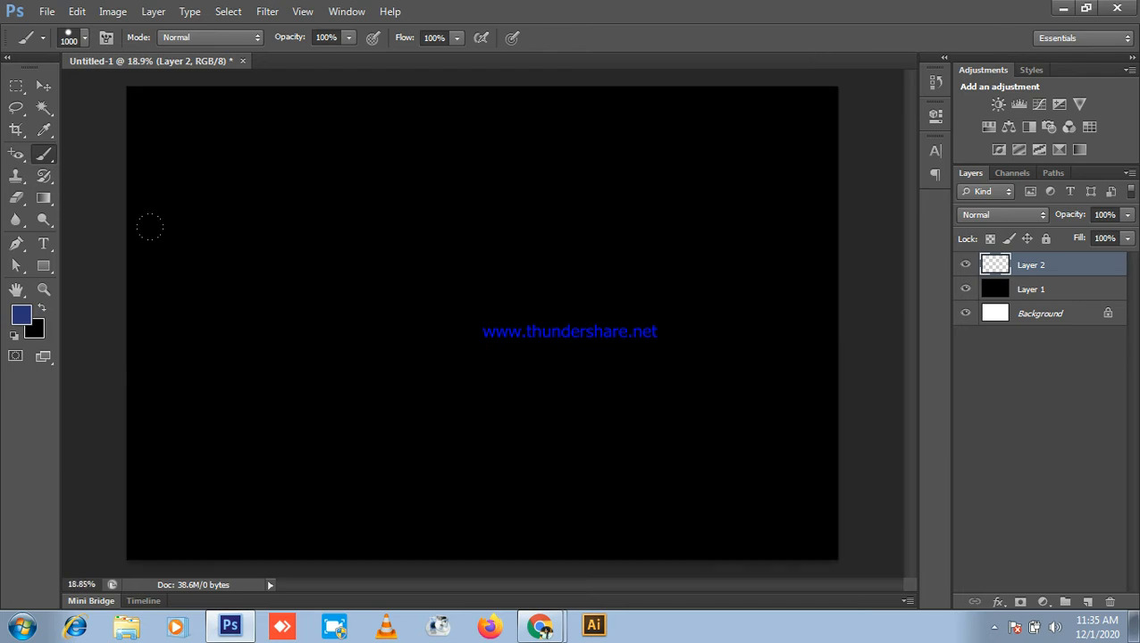
- Set the foreground color to white
left_click(23, 318)
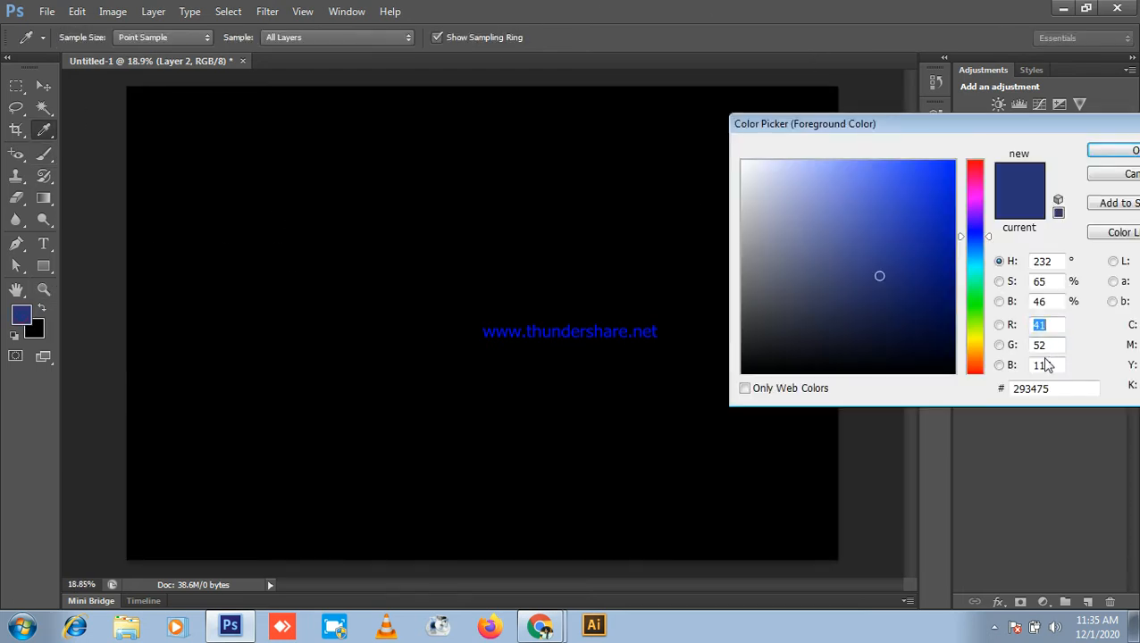
left_click_drag(854, 286, 729, 147)
left_click(1111, 154)
- Stamp one white circle on the new layer and move it slightly up and to the left
scroll(499, 225, "down", 3)
left_click(426, 272)
scroll(759, 286, "down", 2)
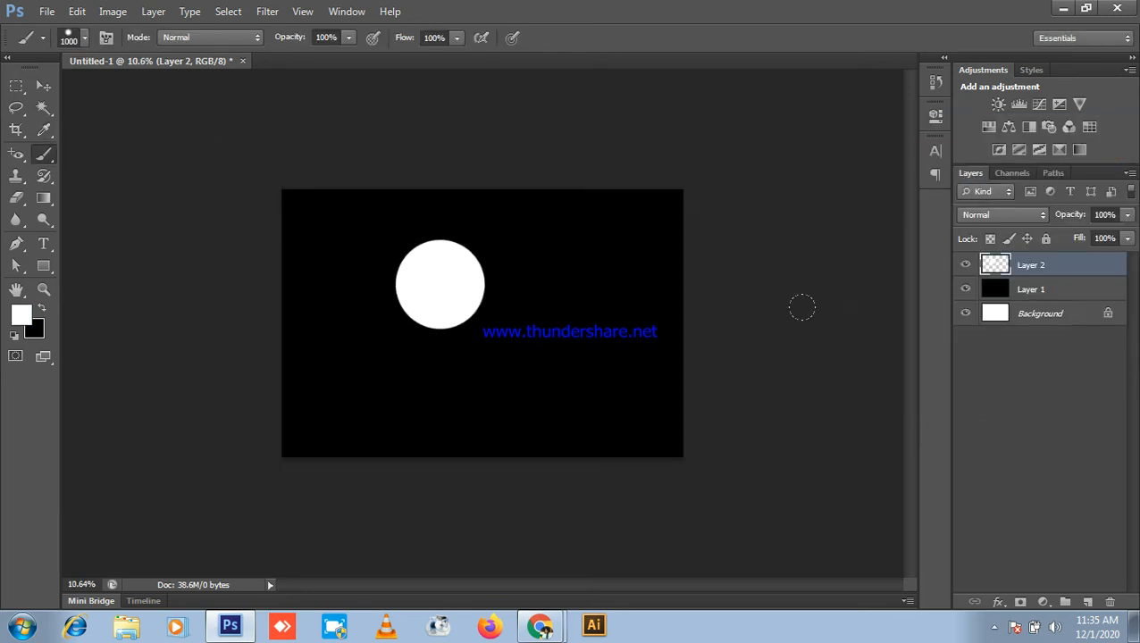
left_click(43, 86)
left_click_drag(445, 284, 403, 252)
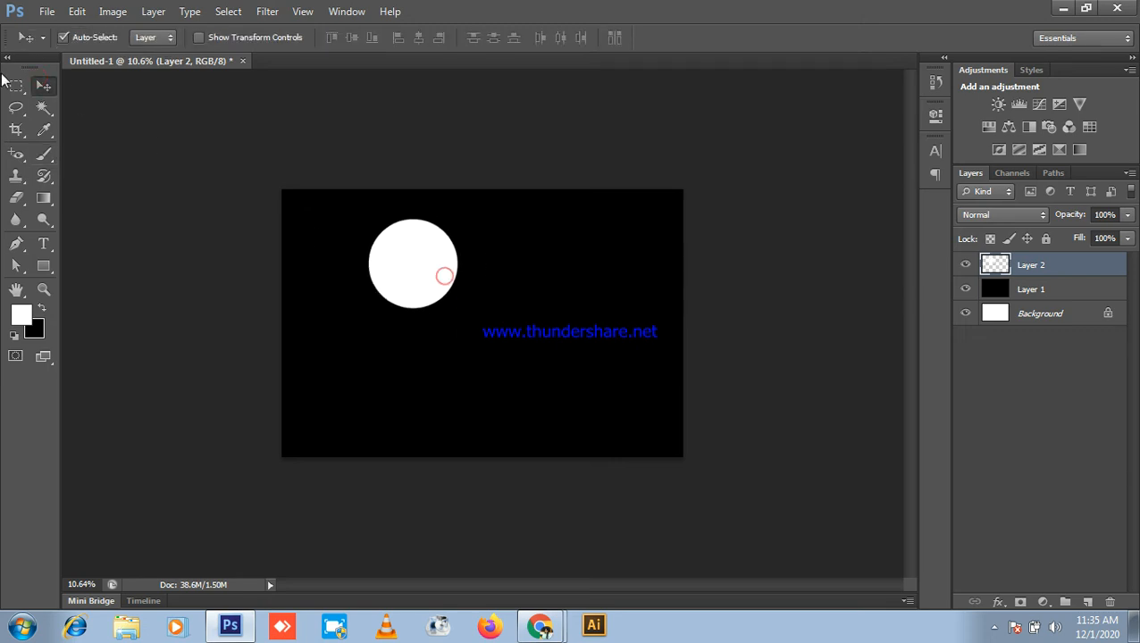
- Draw an elliptical marquee selection overlapping the lower part of the white circle and deselect it
right_click(18, 86)
left_click(100, 101)
left_click_drag(318, 272, 451, 400)
left_click(516, 376)
scroll(471, 283, "up", 1)
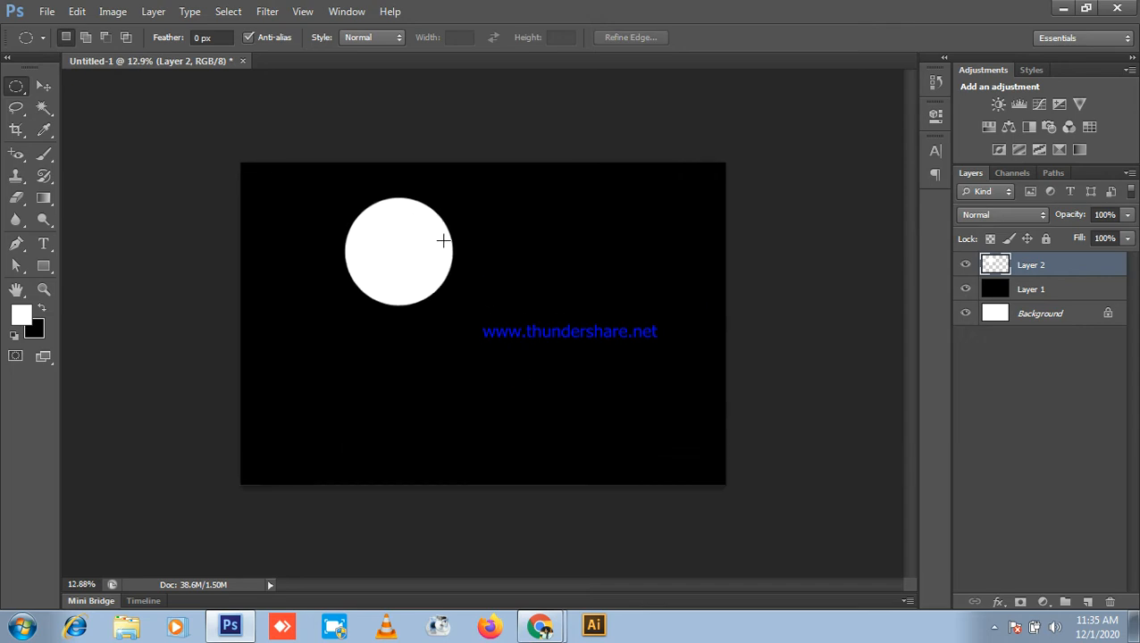
- Move the white circle slightly down with the Move tool
left_click(46, 85)
left_click_drag(393, 240, 405, 271)
scroll(458, 275, "down", 1)
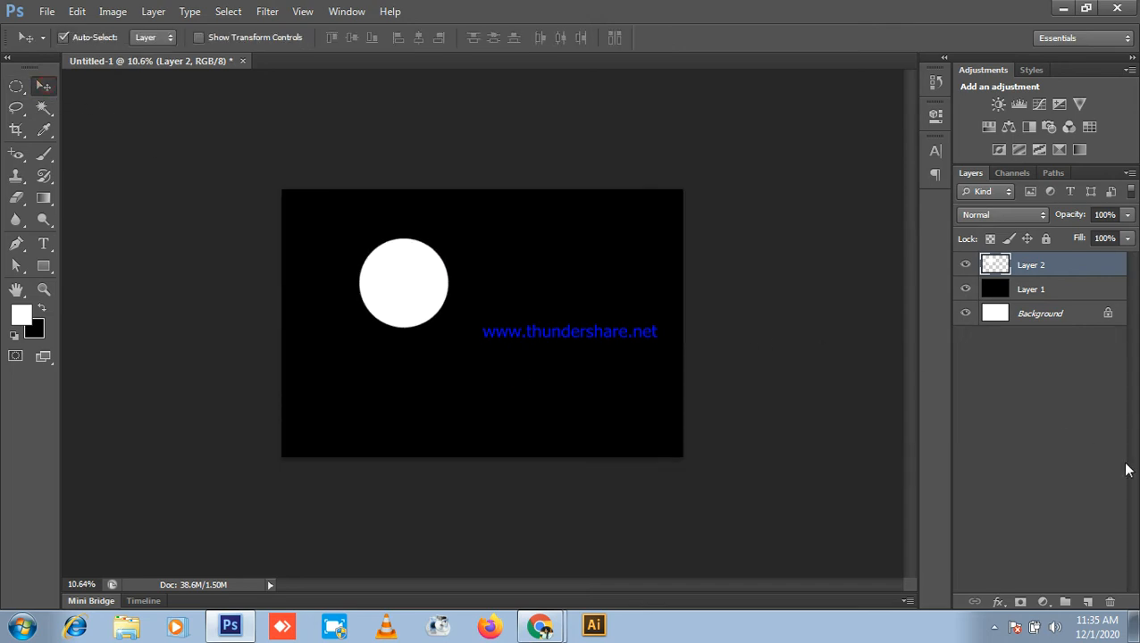
- Add a new layer above the white circle and choose the soft round 500 px preset for the Brush tool
left_click(1087, 601)
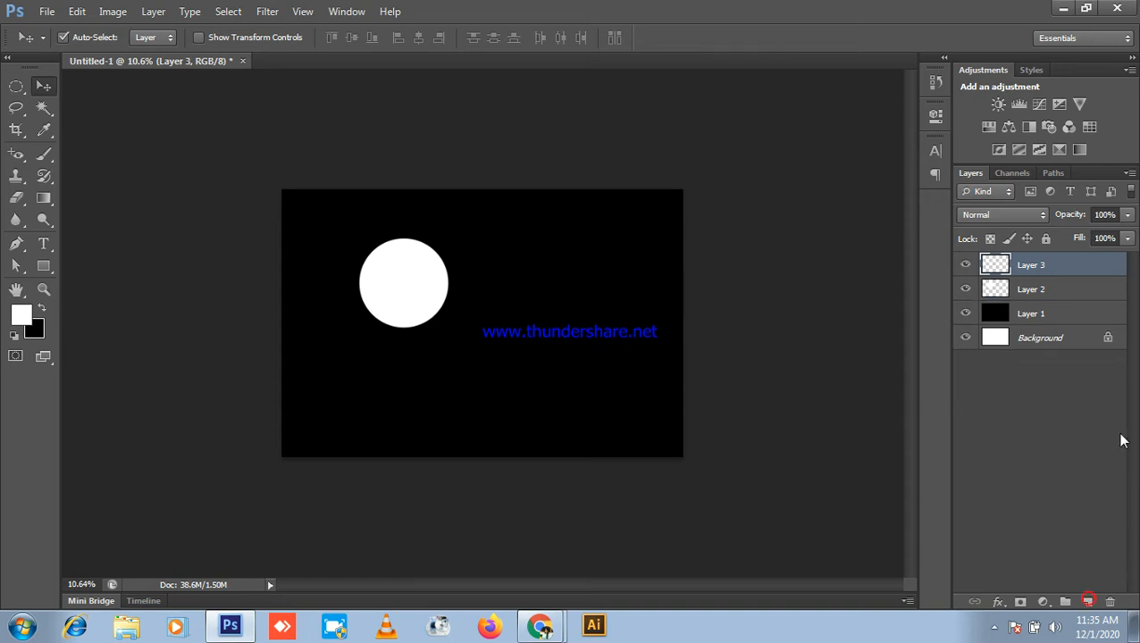
left_click(45, 158)
left_click(76, 38)
scroll(141, 215, "down", 3)
left_click(114, 250)
left_click(683, 90)
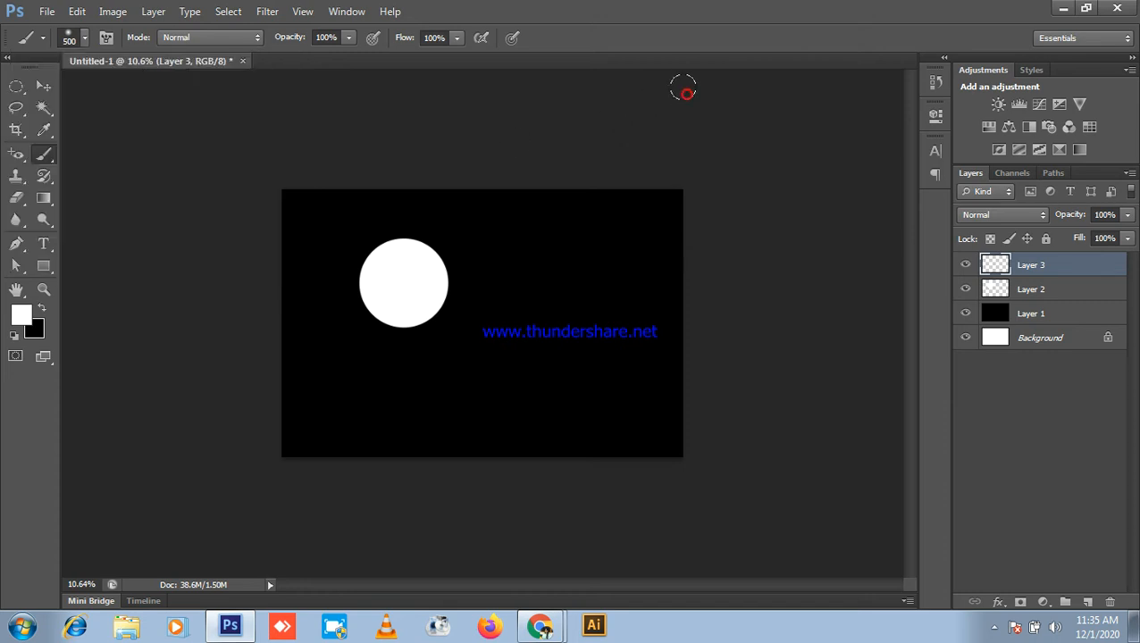
- Enlarge the soft brush to 2700 px and stamp a white glow centered on the circle
key("bracketright")
key("bracketright")
key("bracketright")
key("bracketright")
key("bracketright")
left_click(405, 276)
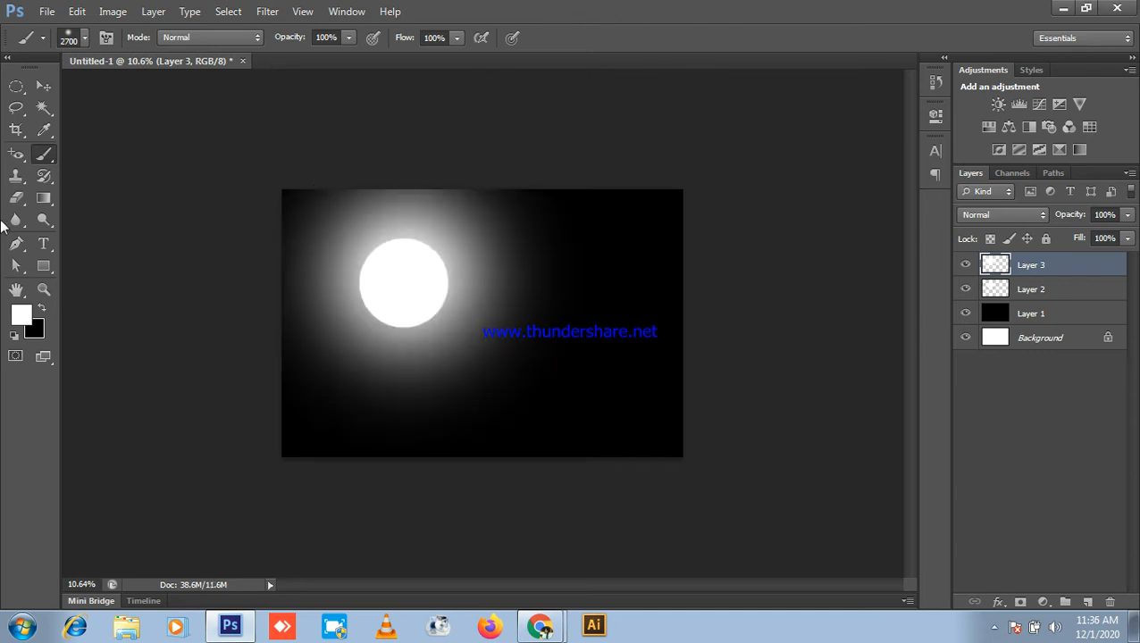
- Activate the Move tool, inspect the glowing circle, check the Meet call and return to Photoshop
left_click(42, 86)
scroll(447, 269, "up", 3)
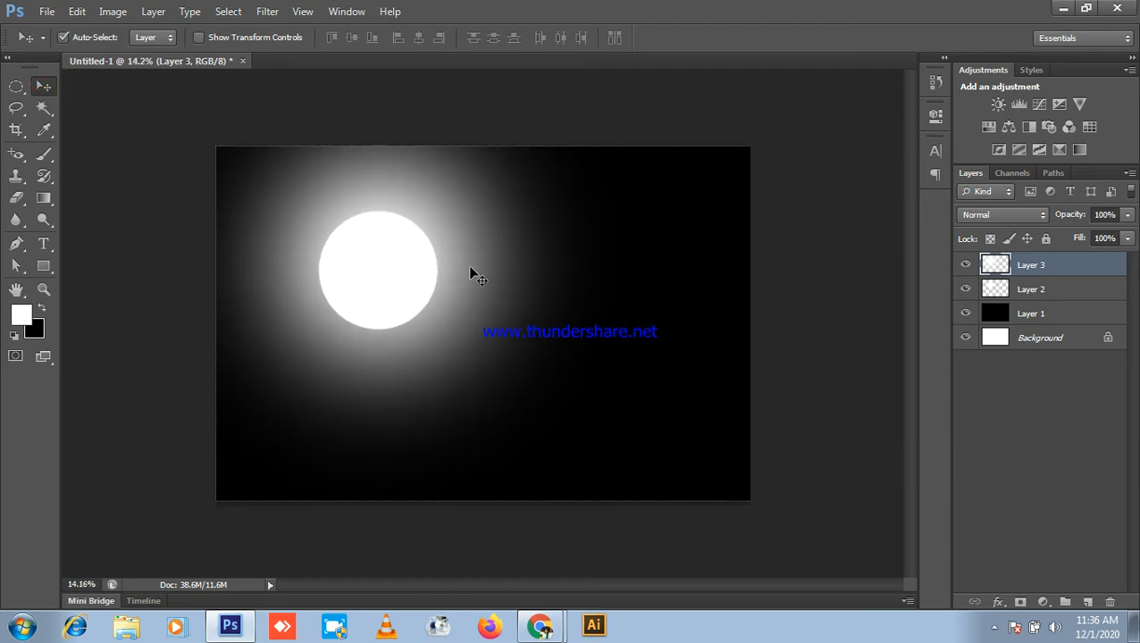
scroll(481, 265, "down", 2)
scroll(547, 261, "down", 3)
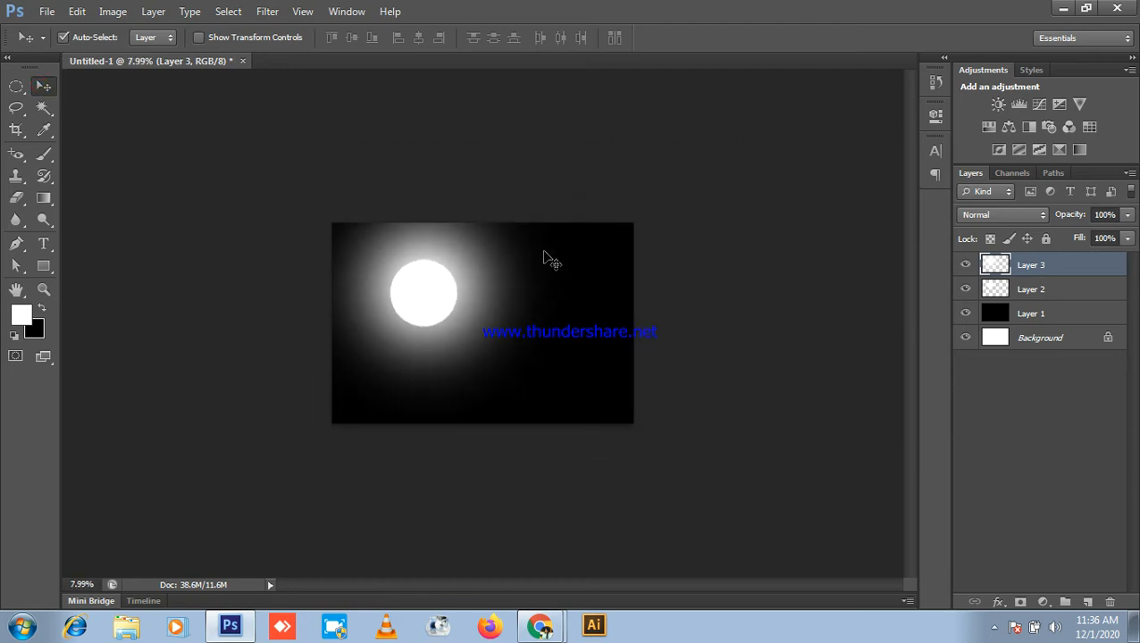
left_click(1062, 9)
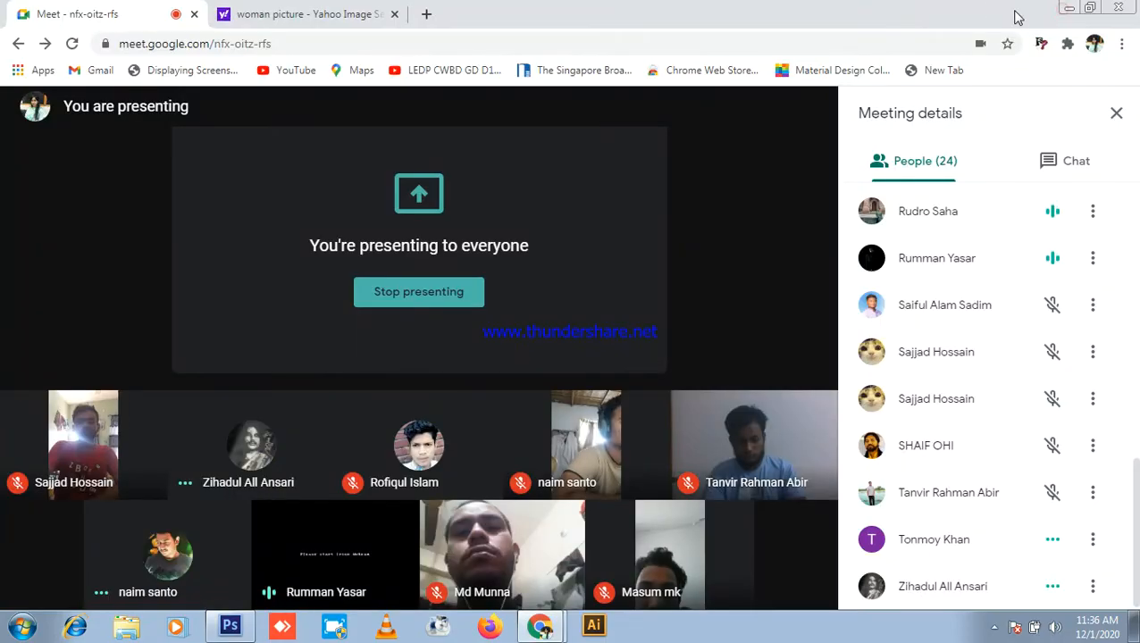
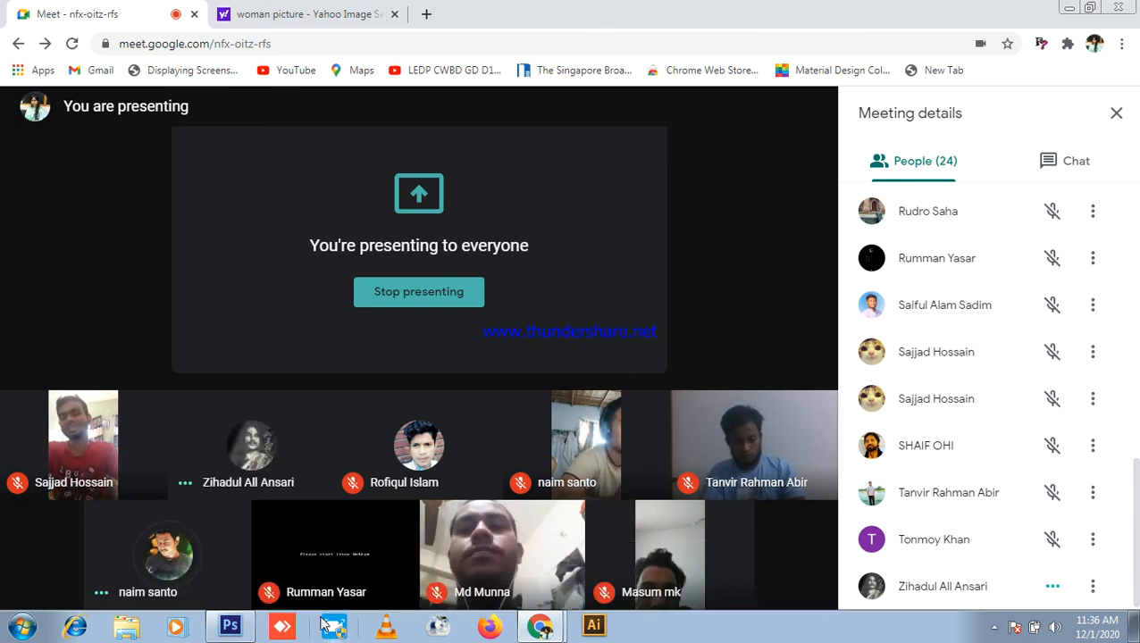
left_click(230, 629)
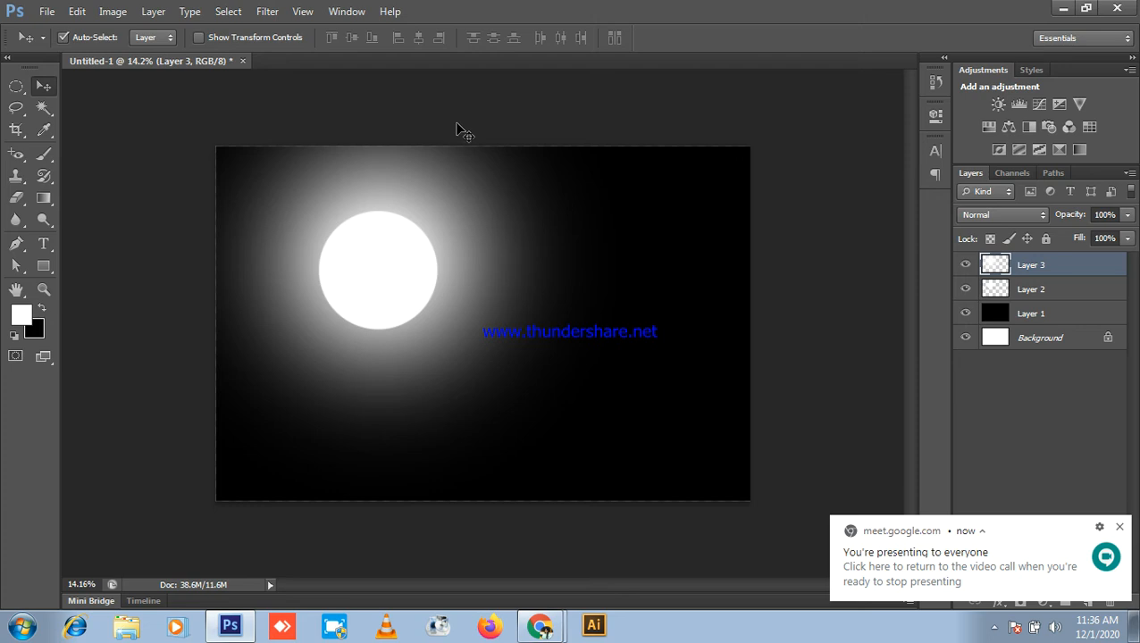
- Shift the soft glow on Layer 3 slightly off the circle's center
scroll(420, 243, "up", 2)
scroll(450, 239, "down", 3)
mouse_move(478, 259)
left_mouse_down()
mouse_move(489, 265)
mouse_move(483, 250)
left_mouse_up()
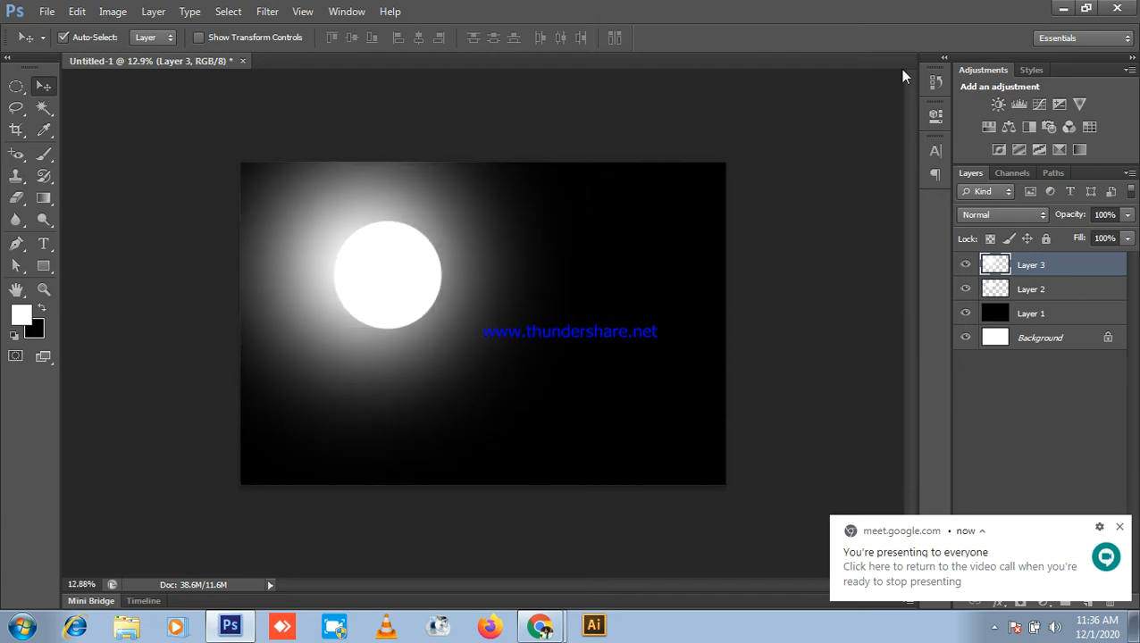
- Switch to the desktop and open the Paper Ad Design folder under LEDP, All_class, Photoshop 2nd Class
left_click(1066, 9)
left_click(1064, 9)
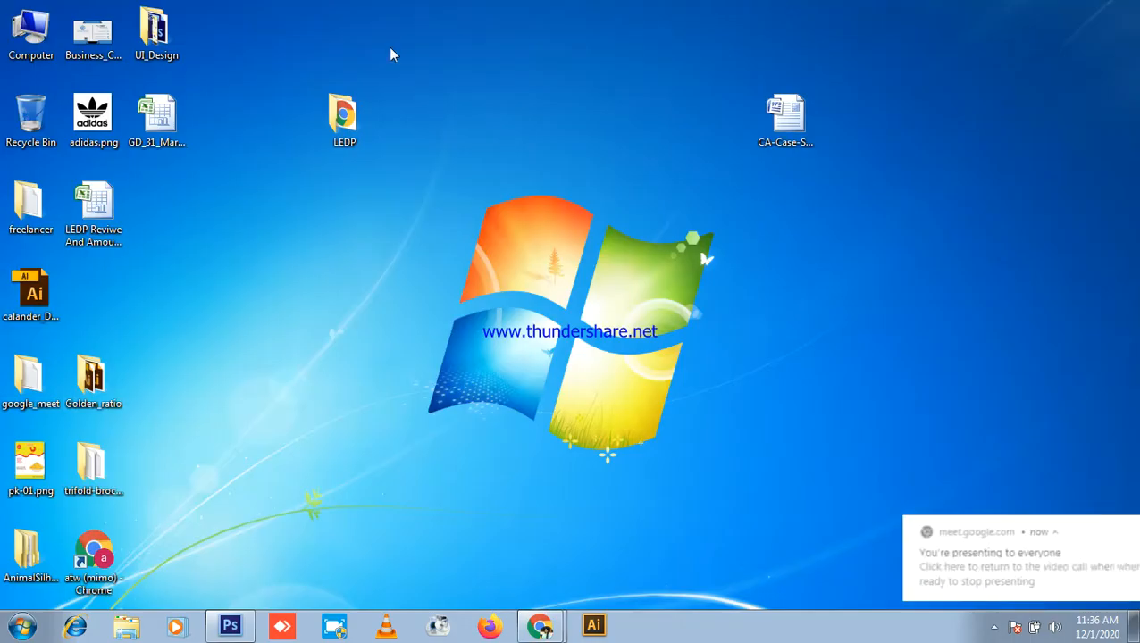
double_click(344, 116)
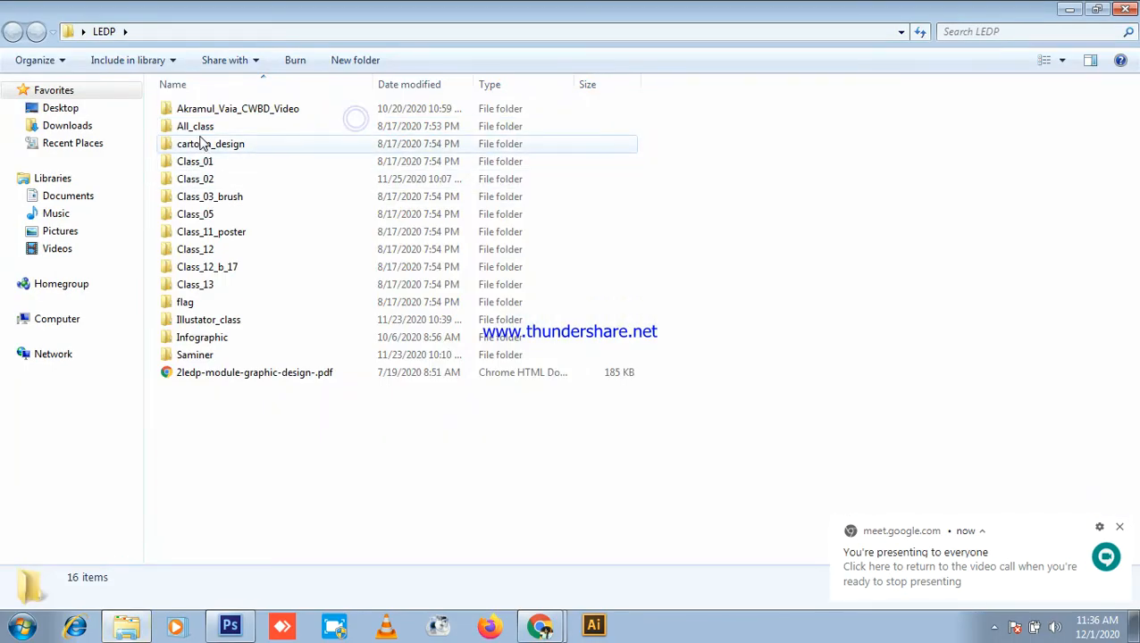
double_click(207, 128)
double_click(247, 143)
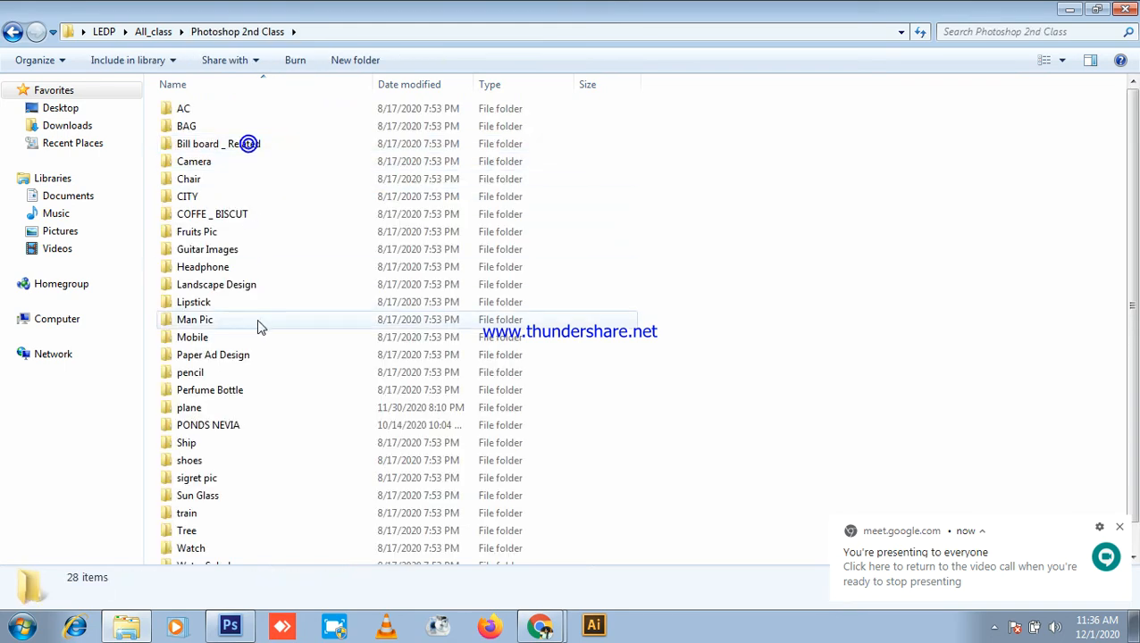
scroll(254, 338, "down", 2)
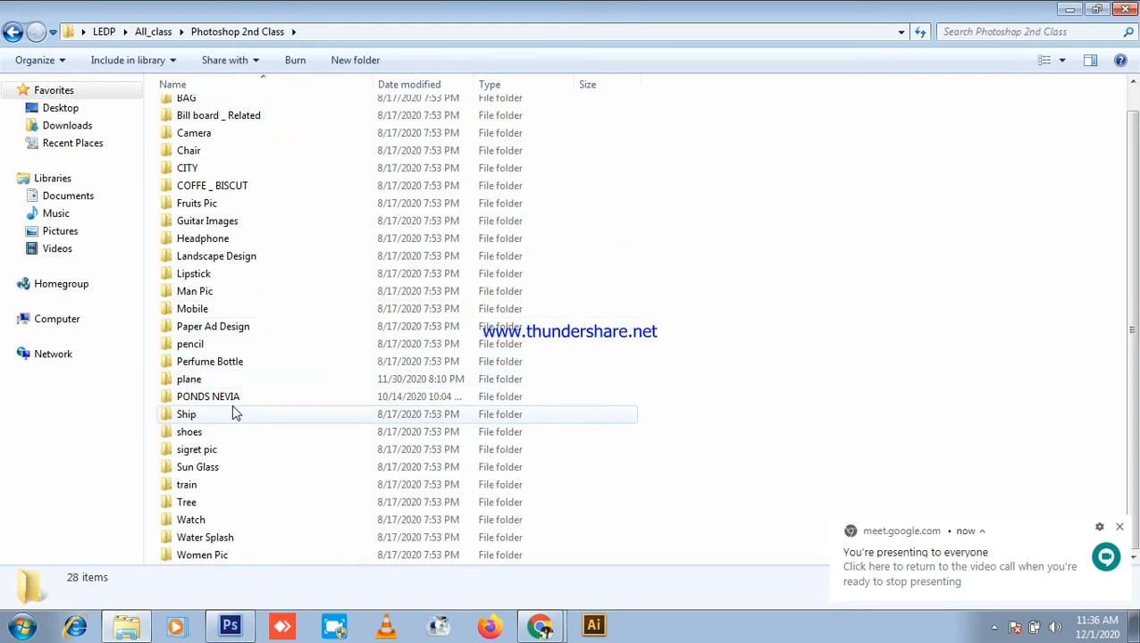
double_click(224, 327)
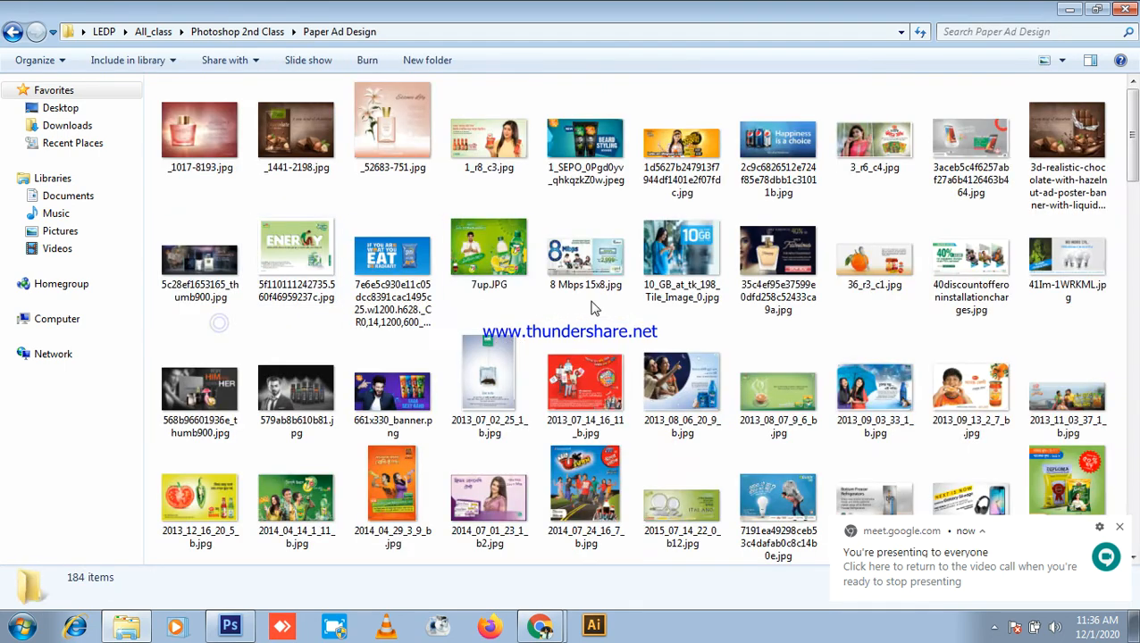
- Open _1017-8193.jpg in the photo viewer and examine the glow and shadow beneath the pink perfume bottle up close
double_click(192, 134)
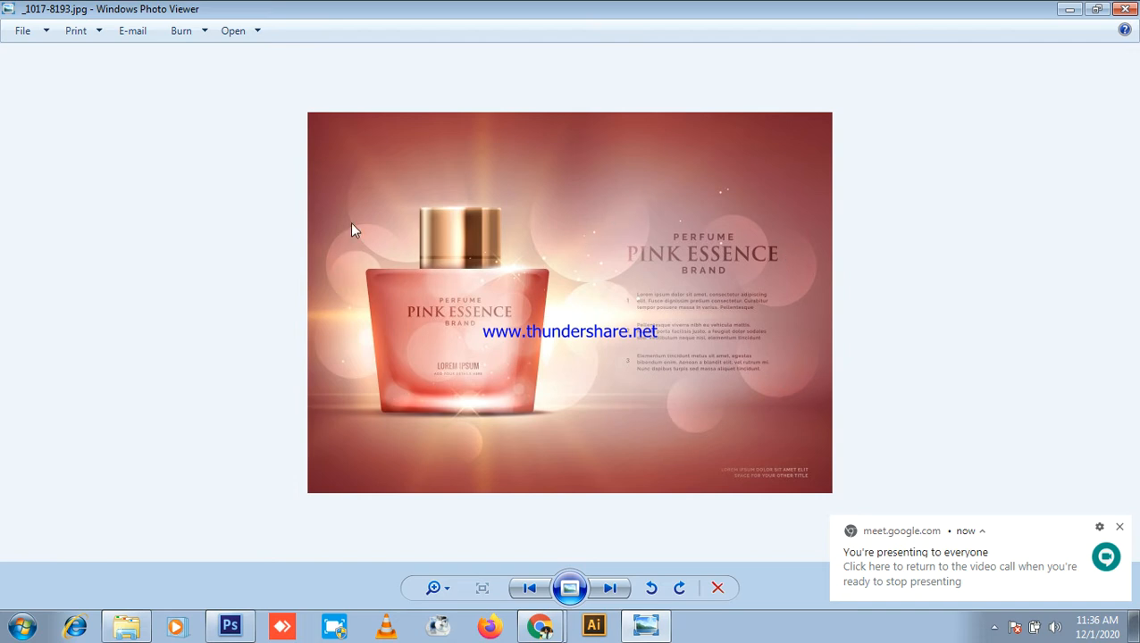
scroll(536, 509, "up", 5)
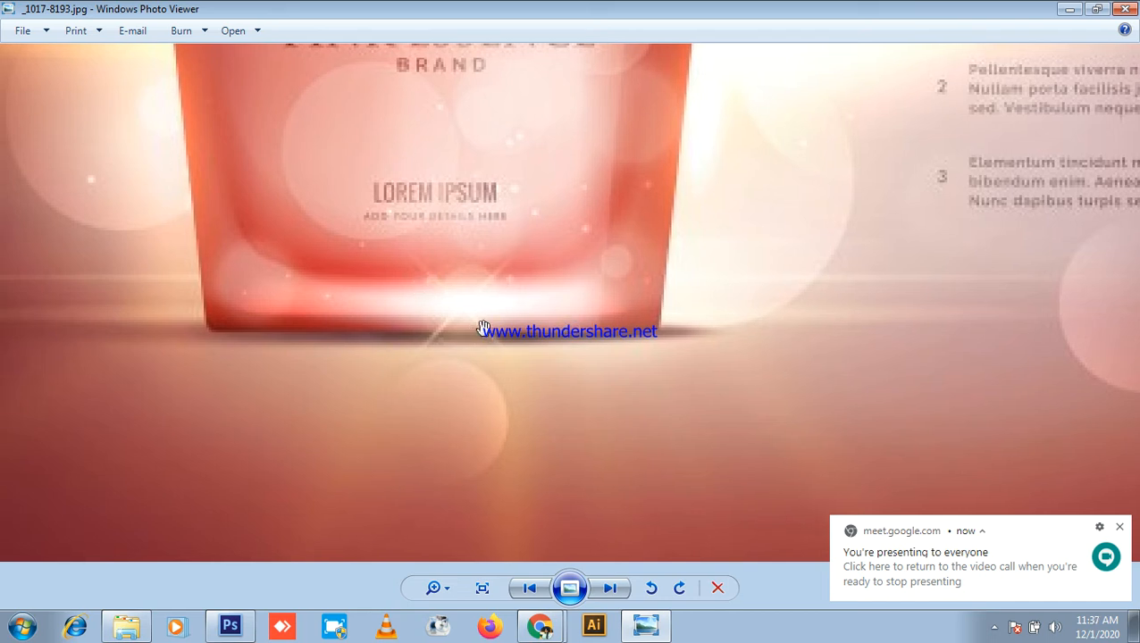
scroll(488, 357, "down", 5)
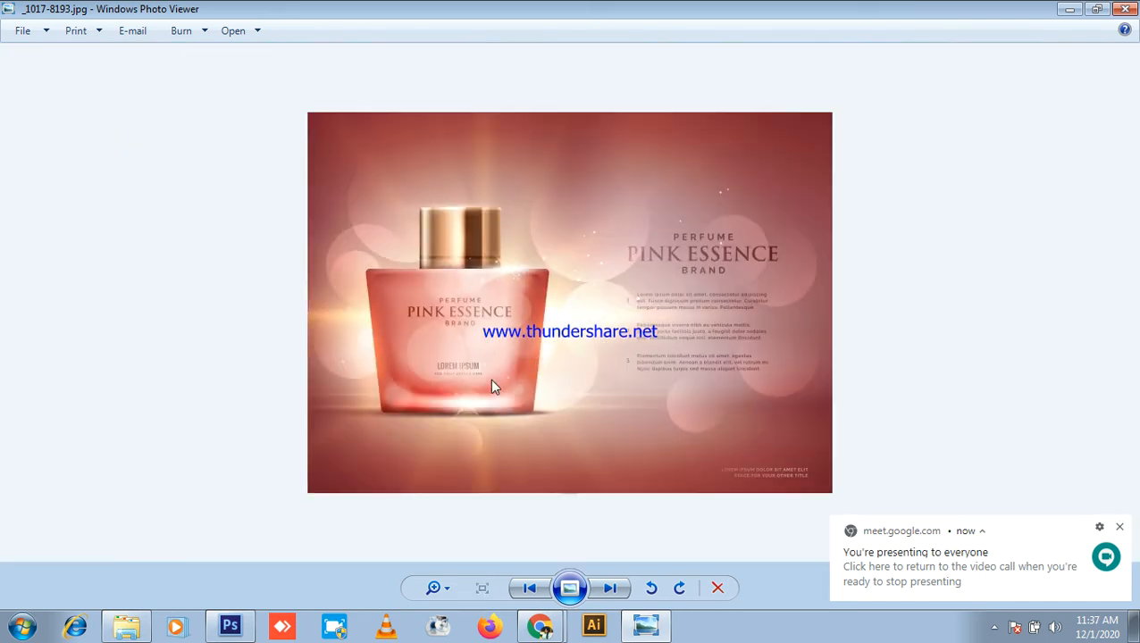
- Browse on past the Essence Lily perfume ad and compare the Set Wet beard styling ad with the yellow telecom ad
key("Right")
key("Left")
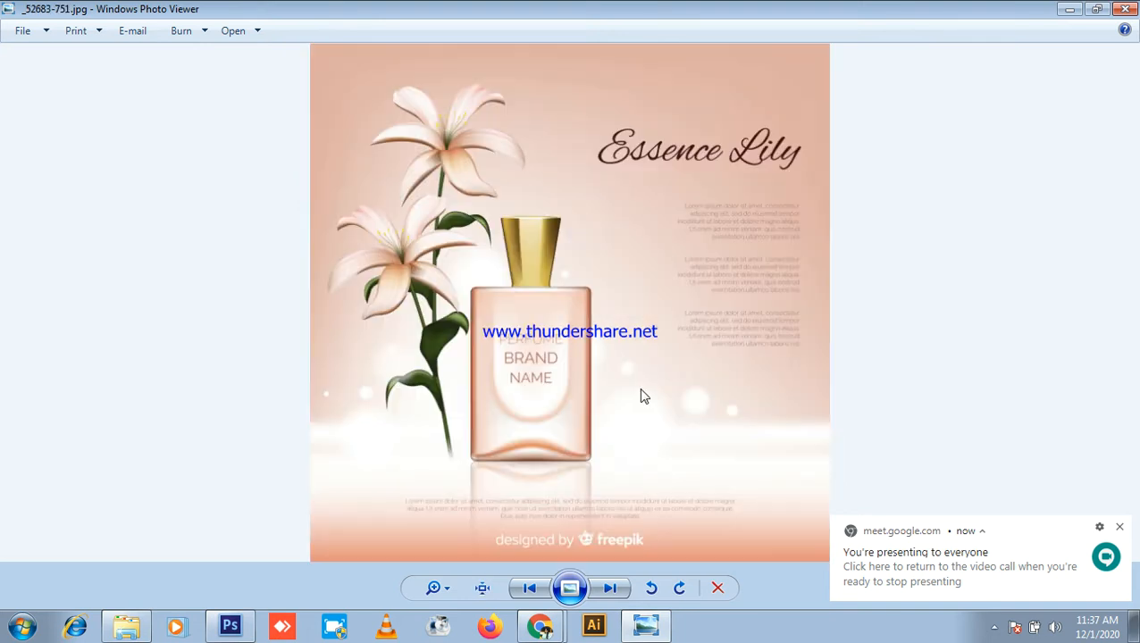
key("Left")
key("Left")
key("Left")
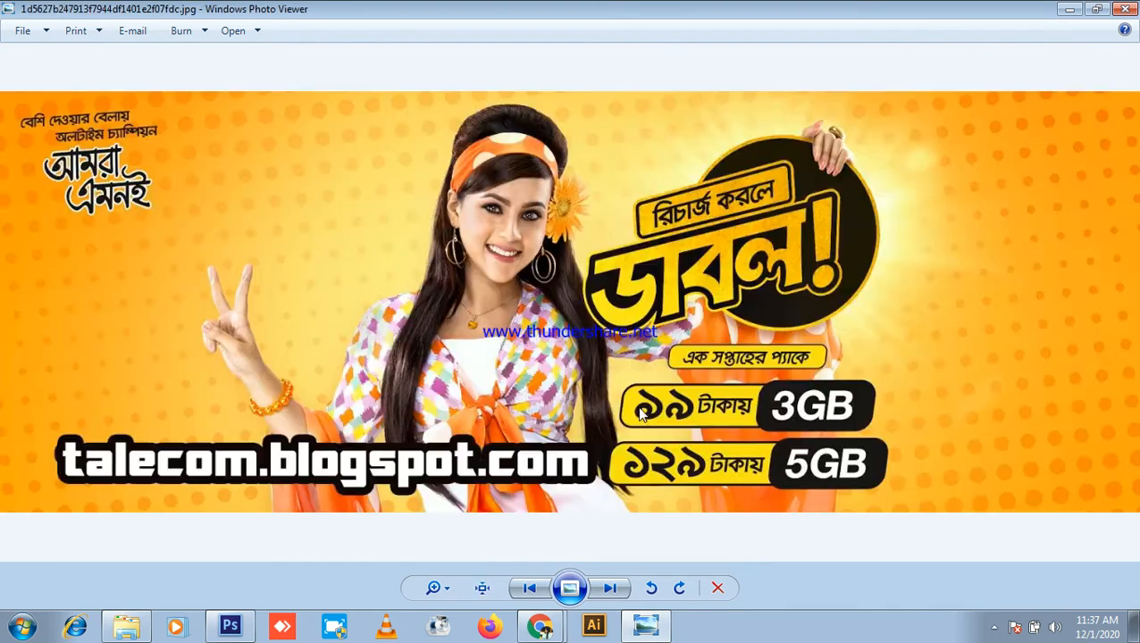
key("Right")
scroll(643, 438, "up", 5)
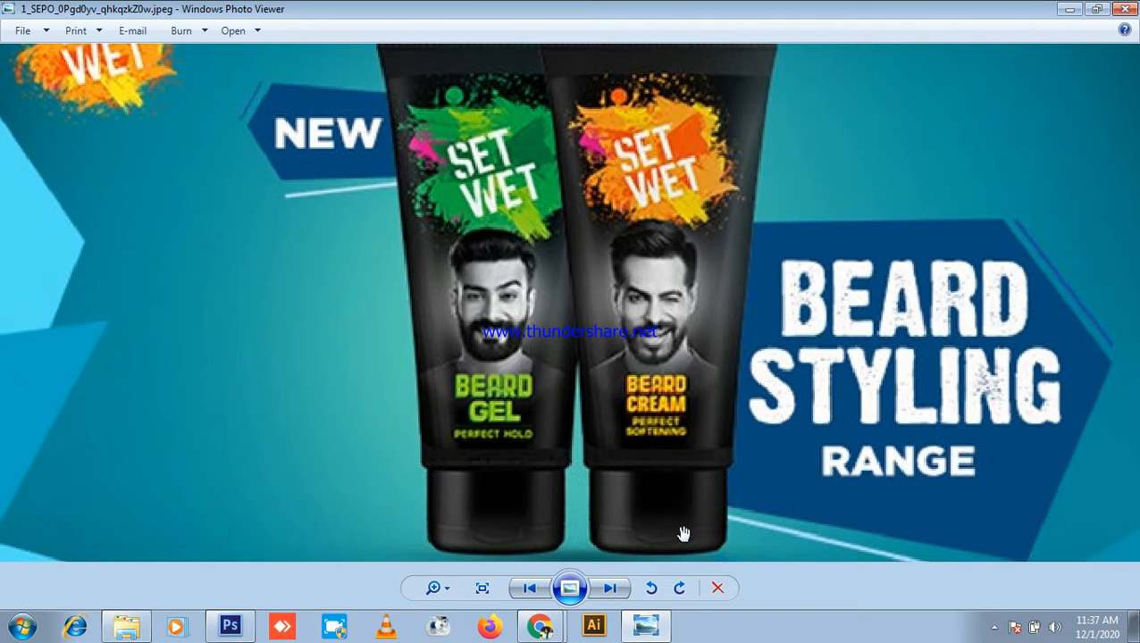
scroll(681, 531, "down", 5)
key("Left")
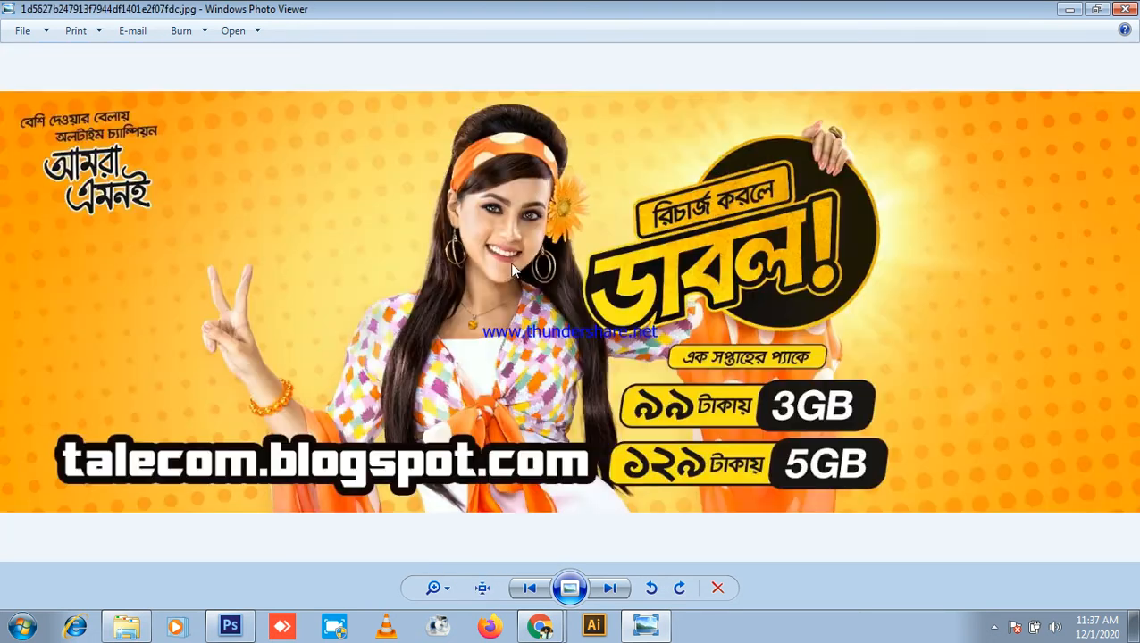
key("Right")
scroll(507, 269, "up", 3)
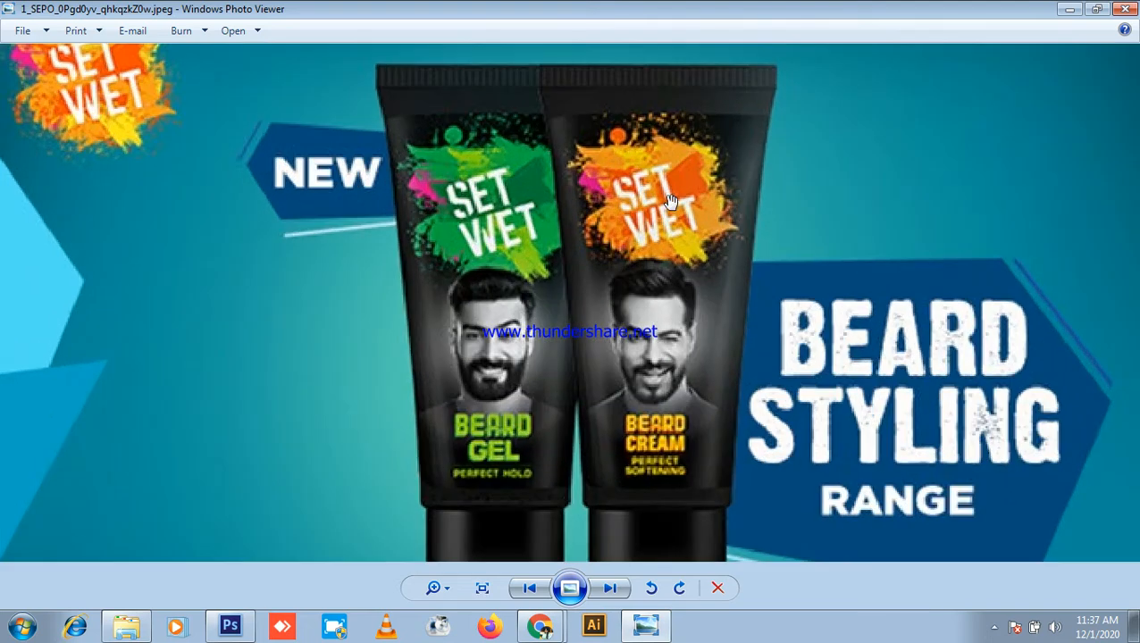
scroll(720, 255, "down", 3)
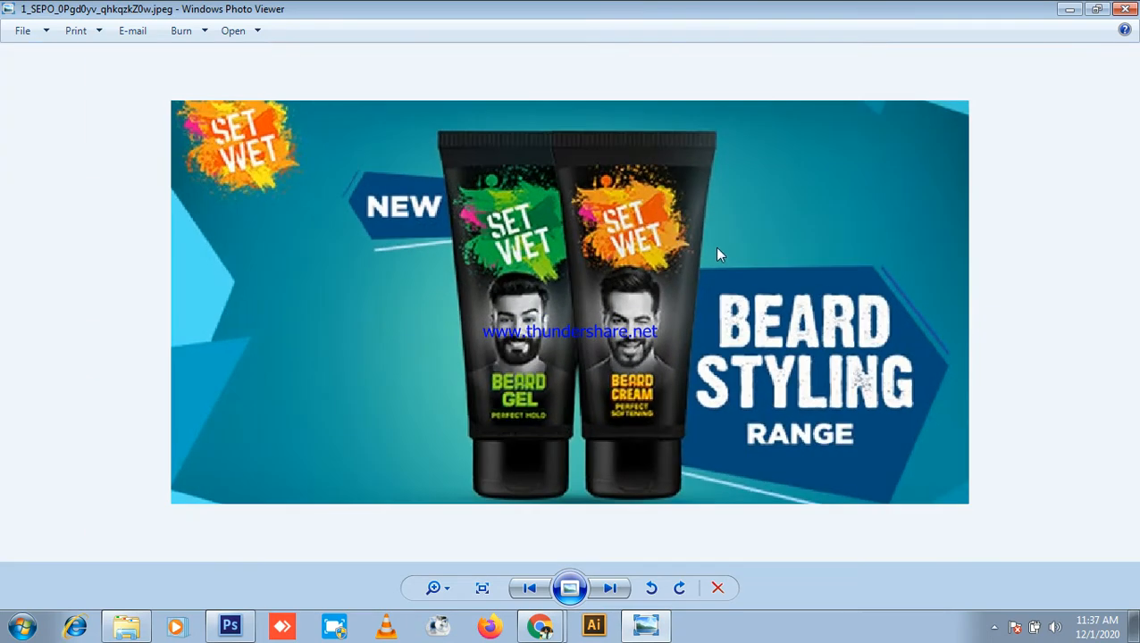
key("Left")
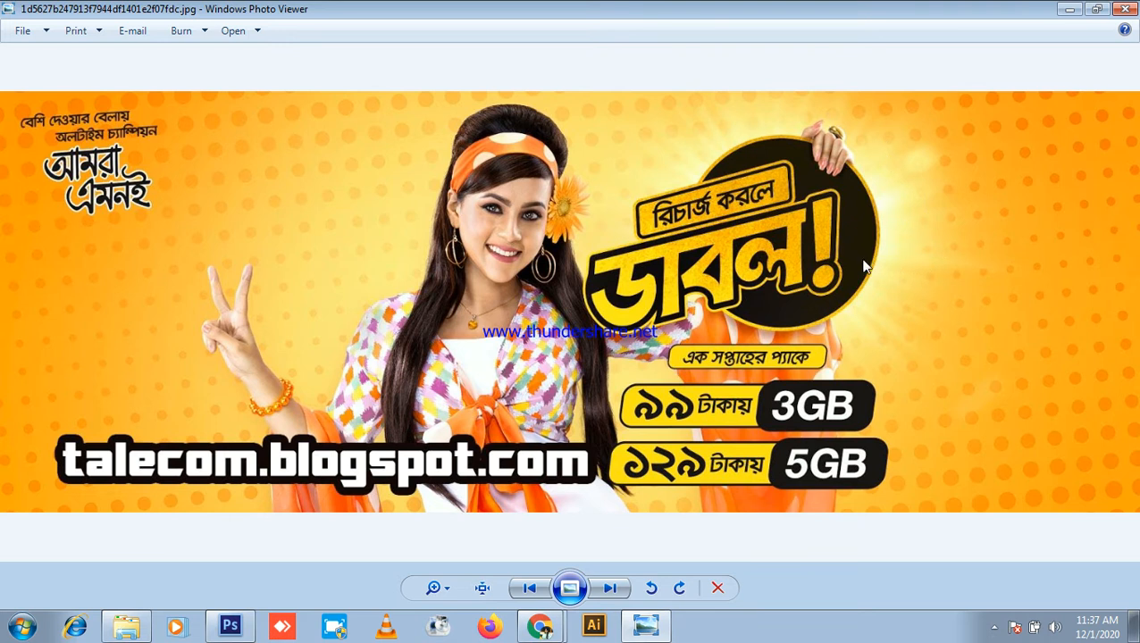
- Browse through the chutney, Symphony phone, Energy milk and 8 Mbps broadband ads to the Fabulous perfume ad
key("Left")
key("Left")
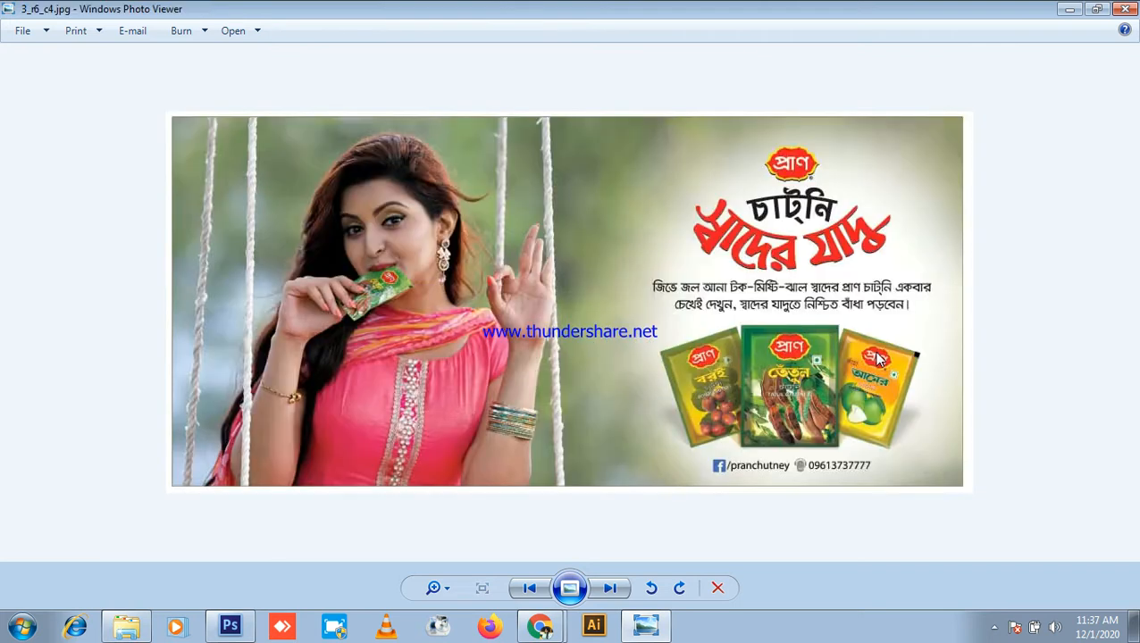
key("Left")
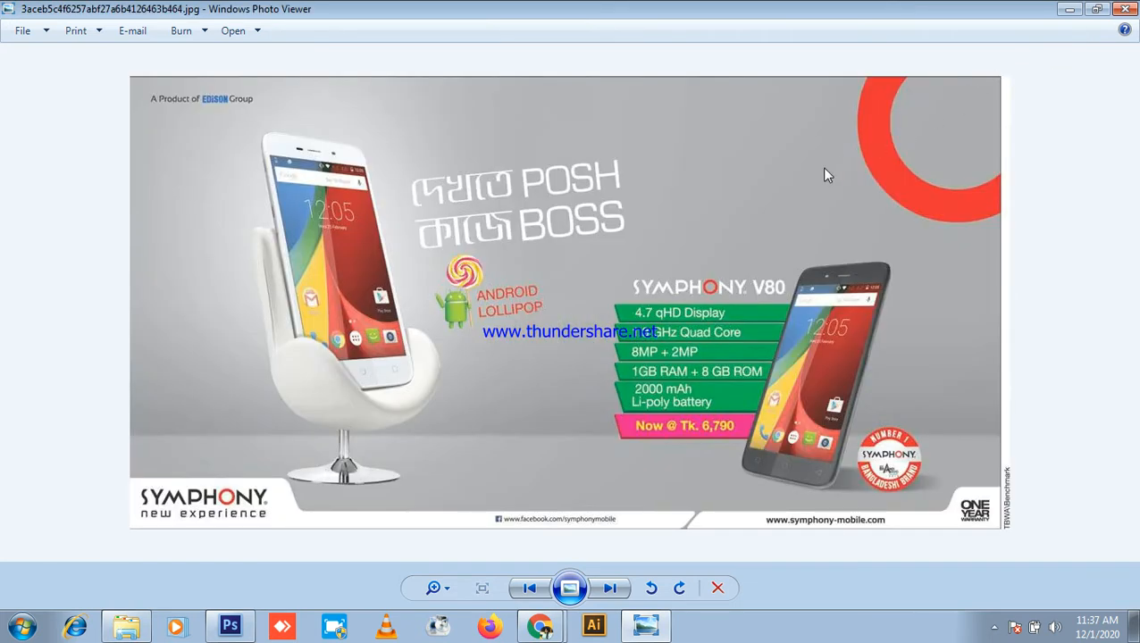
key("Left")
key("Left")
key("Left")
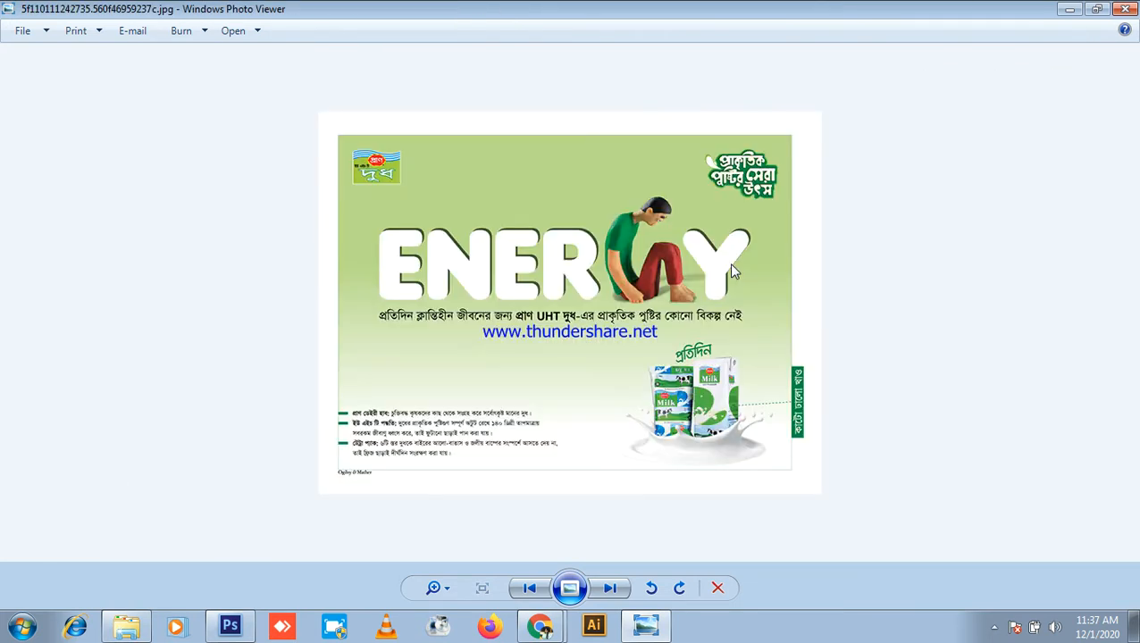
key("Left")
key("Left")
key("Left")
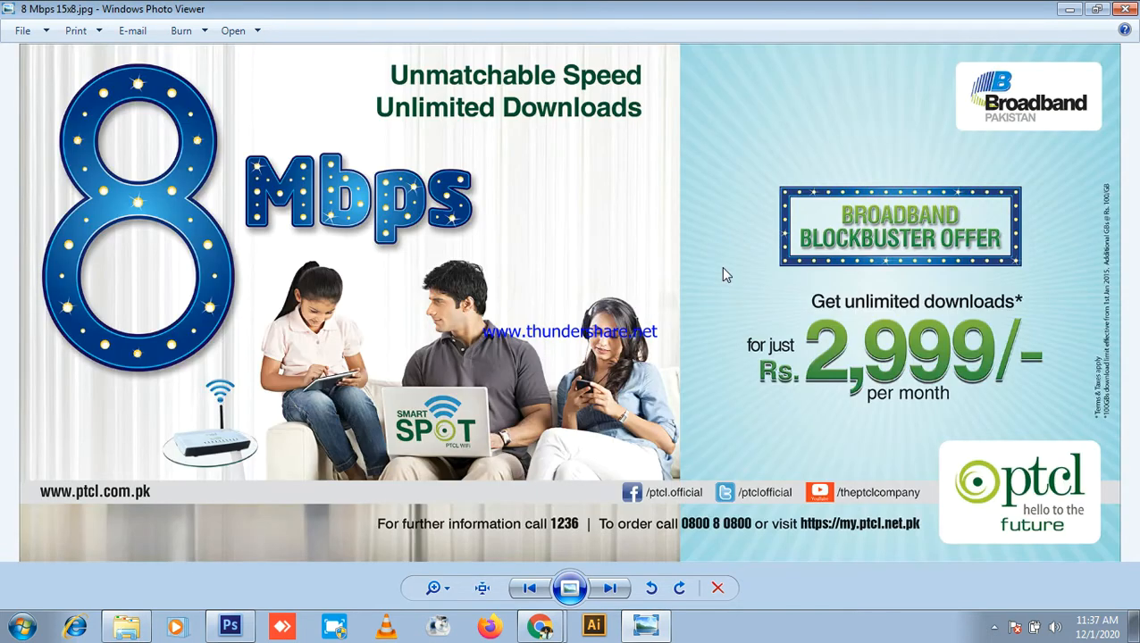
key("Left")
key("Left")
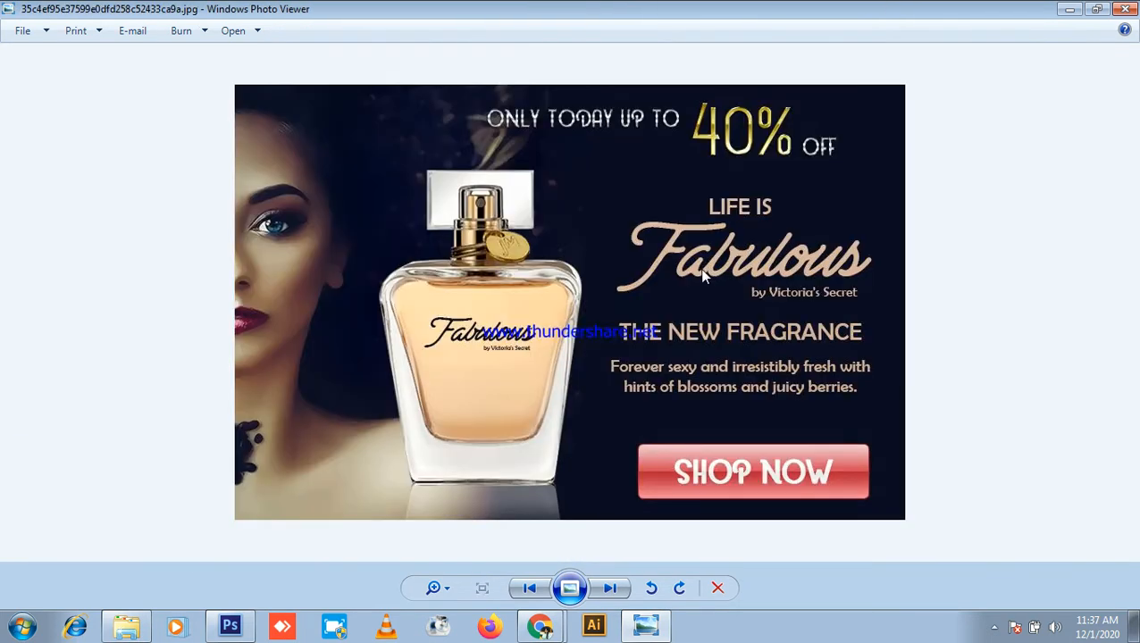
- Examine the shadow under the orange in the jelly ad 36_r3_c1.jpg, checking the Meet call in between
key("Left")
scroll(399, 462, "up", 3)
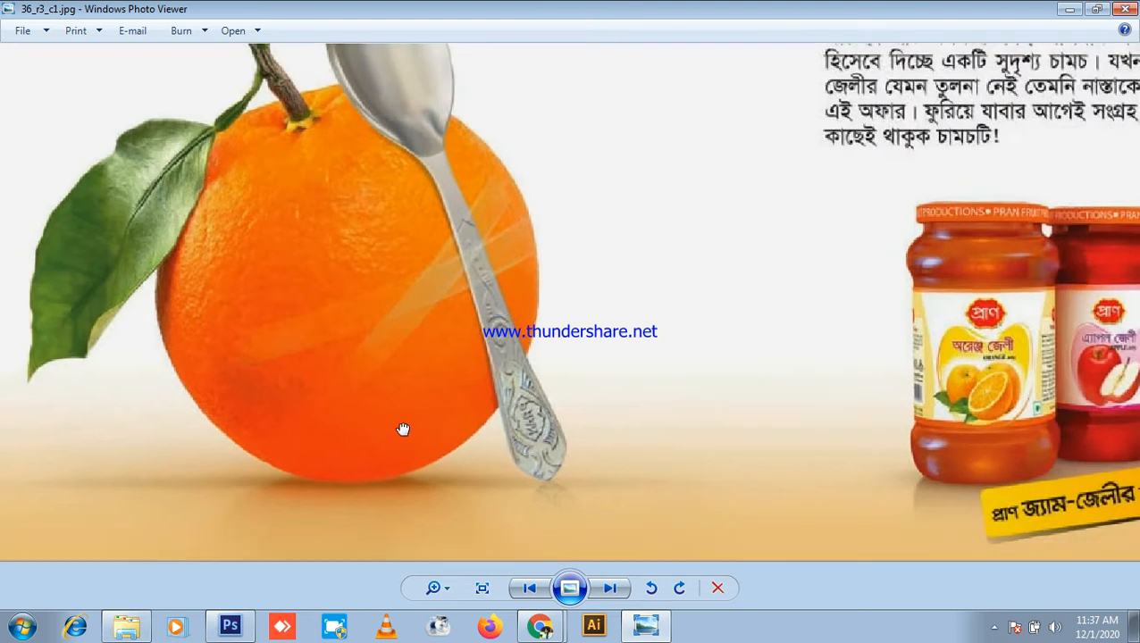
left_click(529, 628)
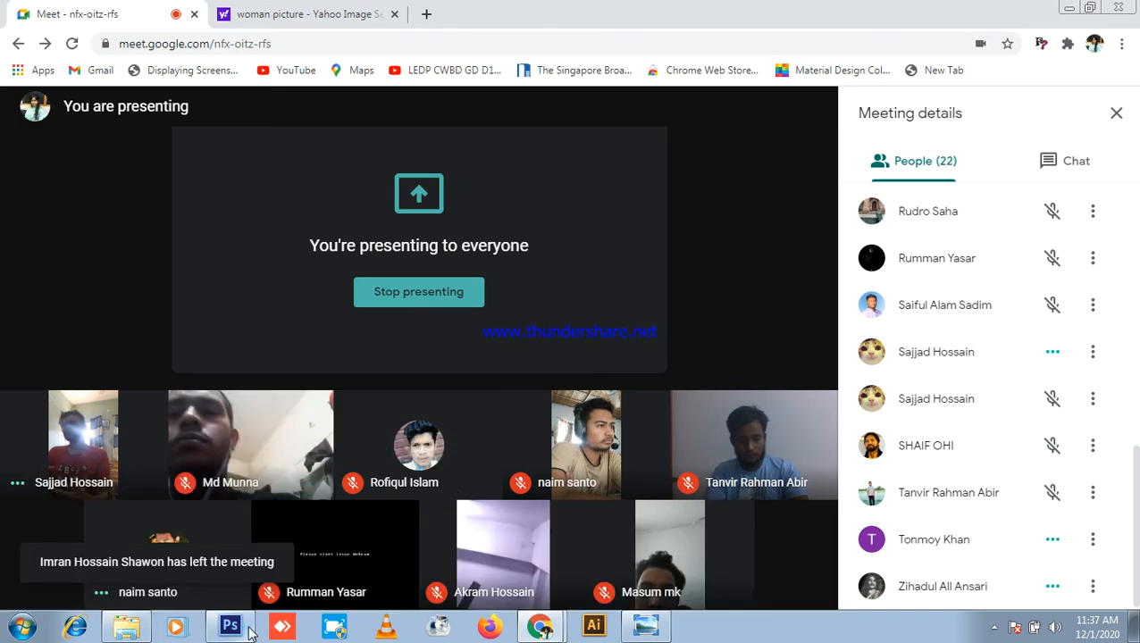
left_click(664, 633)
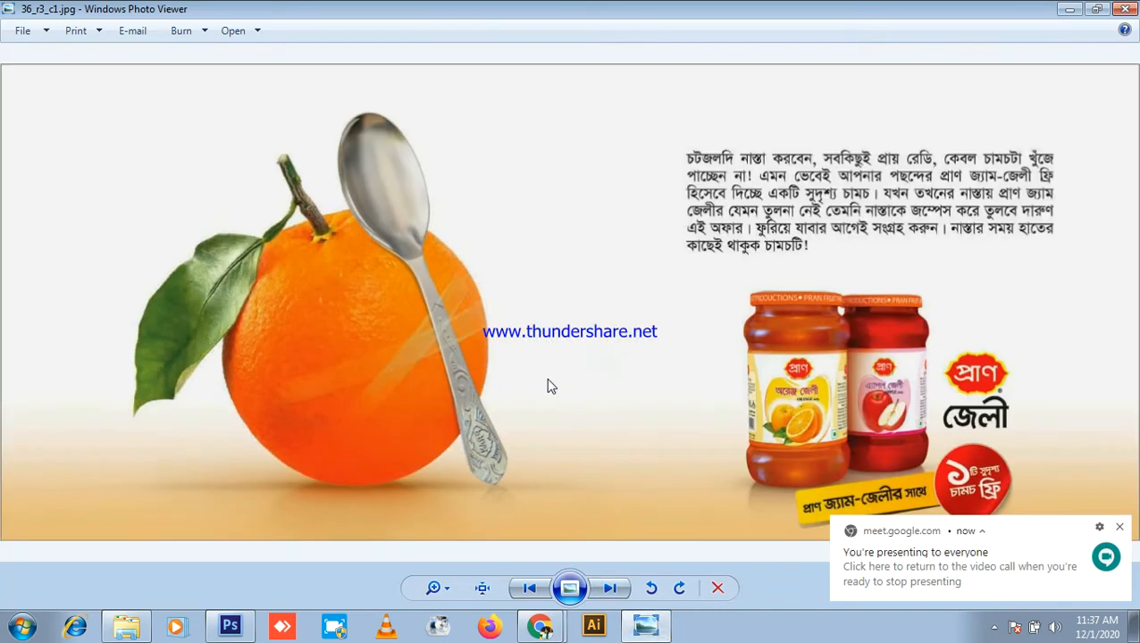
scroll(367, 393, "up", 2)
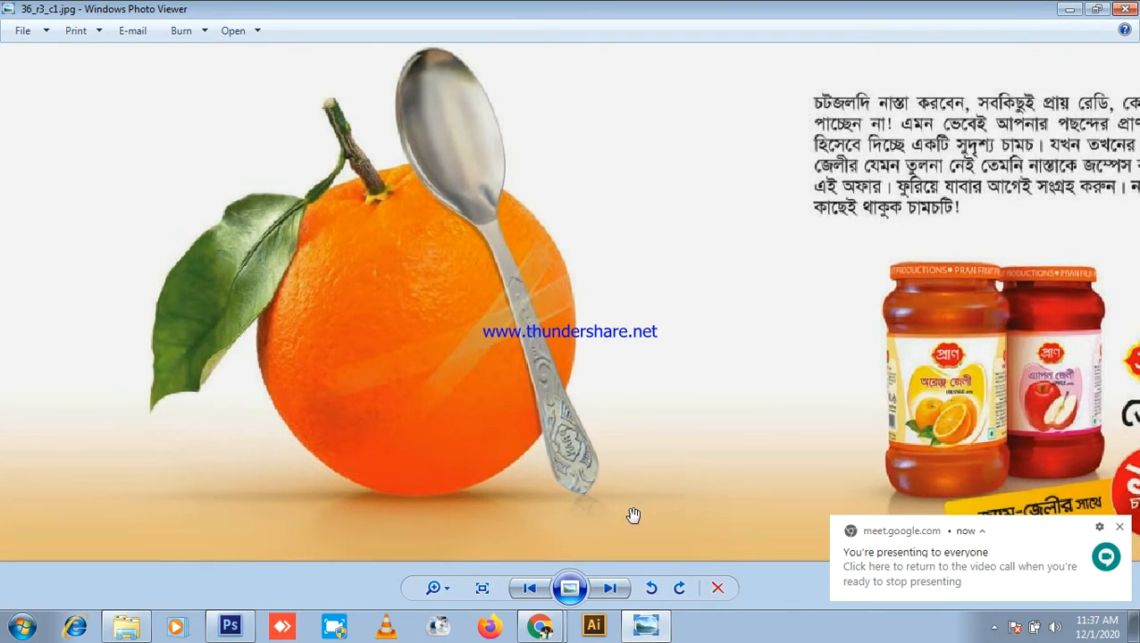
scroll(636, 521, "down", 2)
- Go on to the Syska LED ad 41Im-1WRKML.jpg and inspect the shadows under its bulbs up close
key("Right")
key("Right")
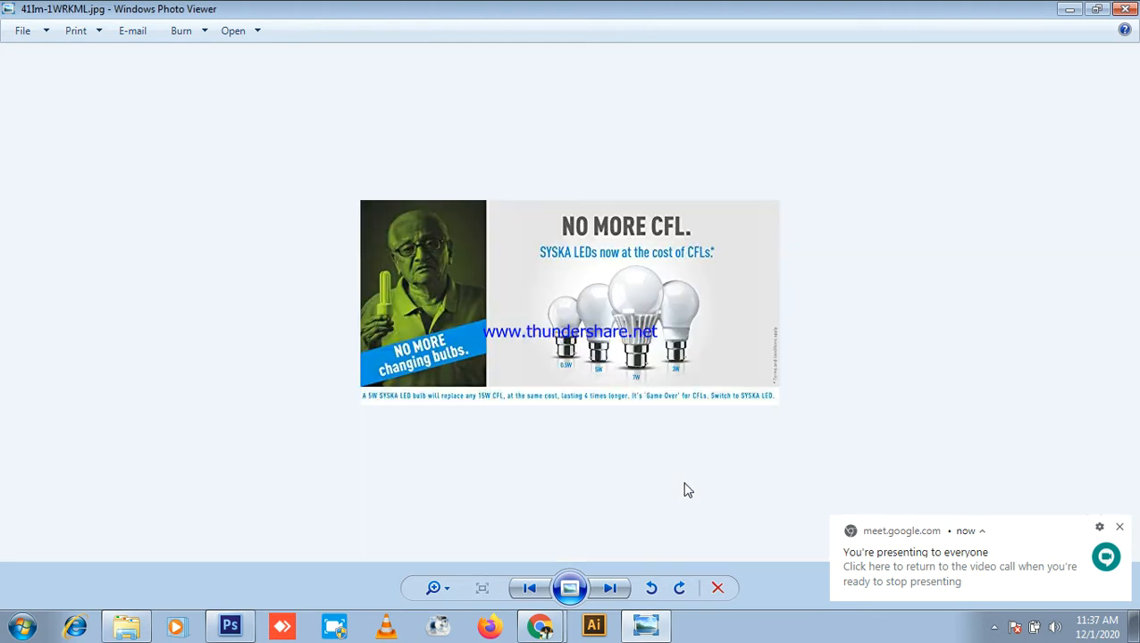
key("Right")
key("Left")
scroll(628, 390, "up", 4)
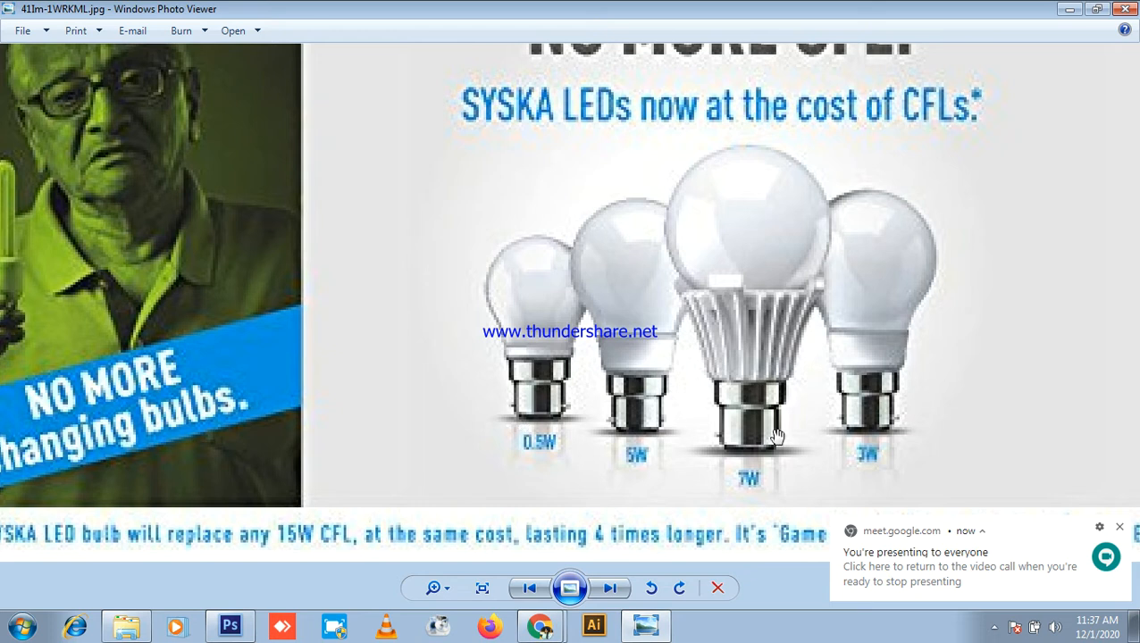
scroll(898, 428, "down", 4)
- View the Bold deodorant, Set Wet gel and Kazi & Kazi tea ads, then inspect the red Mojo ad up close
key("Right")
key("Right")
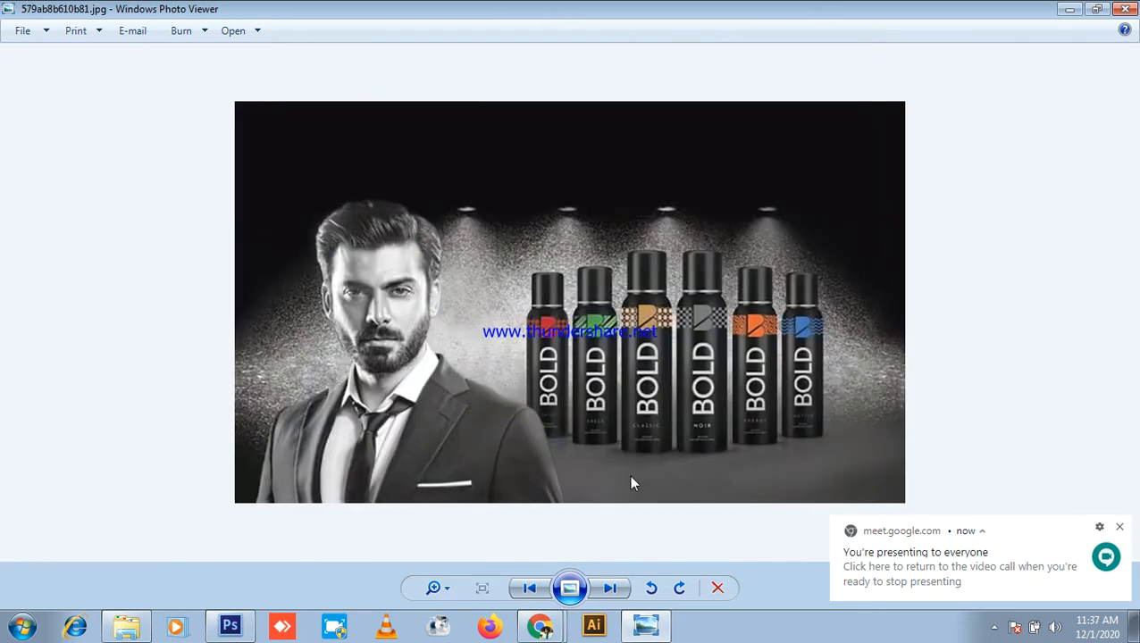
key("Right")
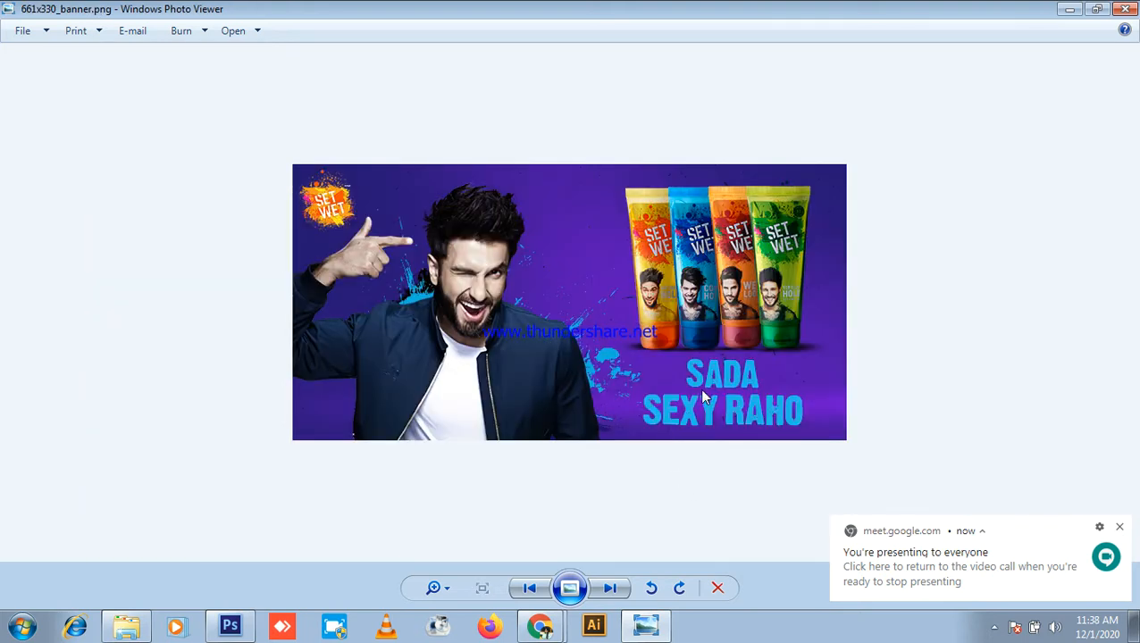
key("Right")
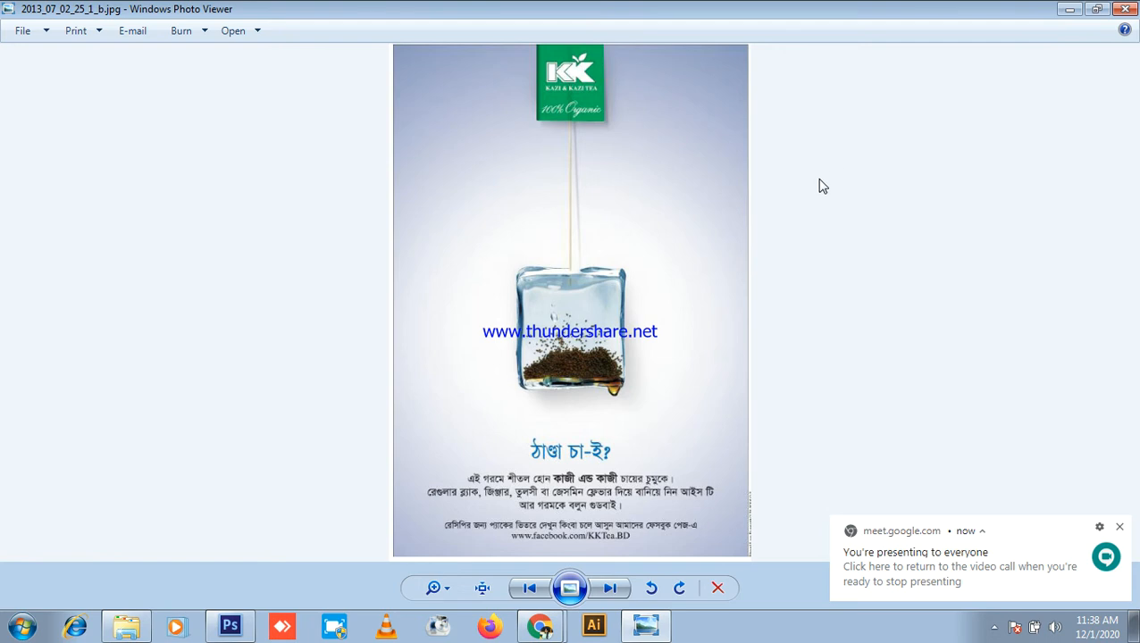
key("Right")
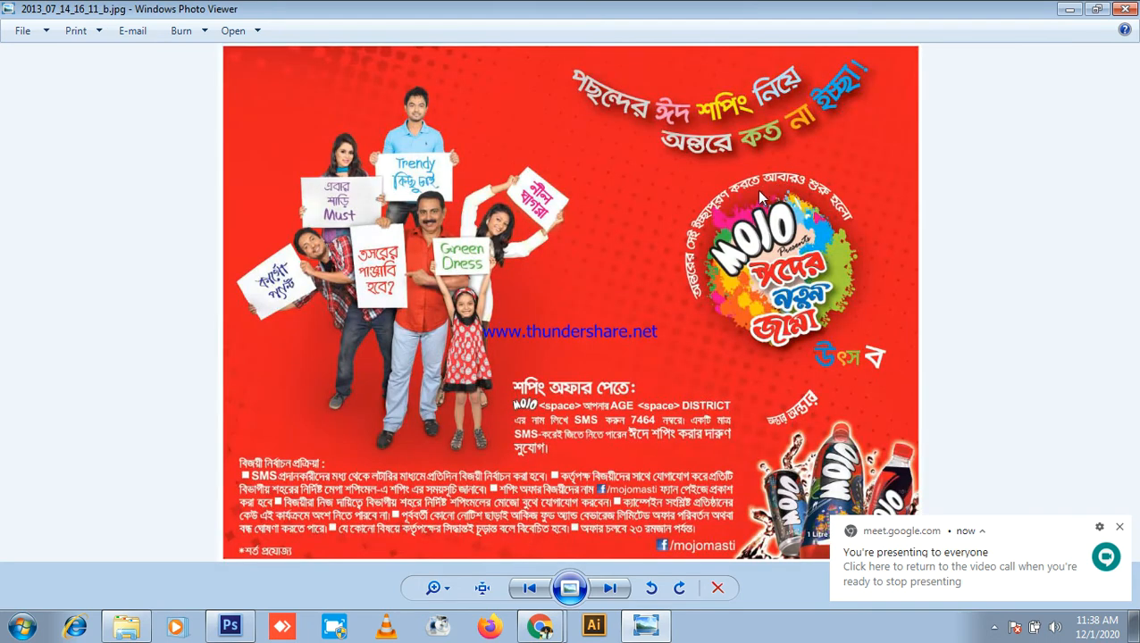
scroll(844, 211, "up", 2)
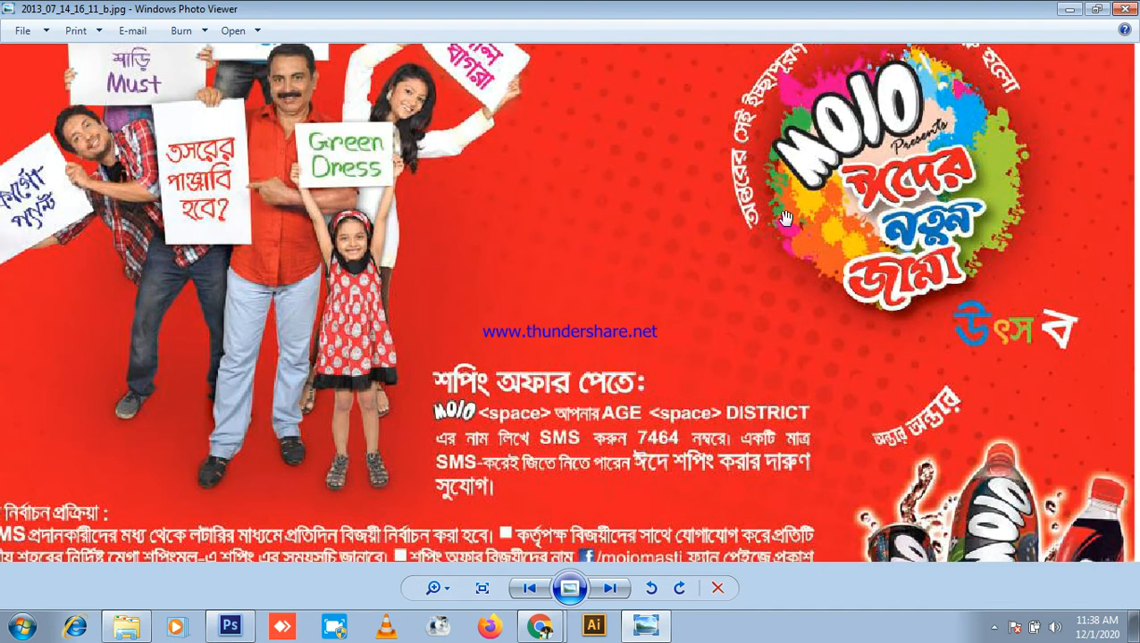
scroll(779, 271, "down", 2)
- Show the coconut oil ad 2013_08_06_20_9_b.jpg and examine its crescent moon and stars up close
key("Right")
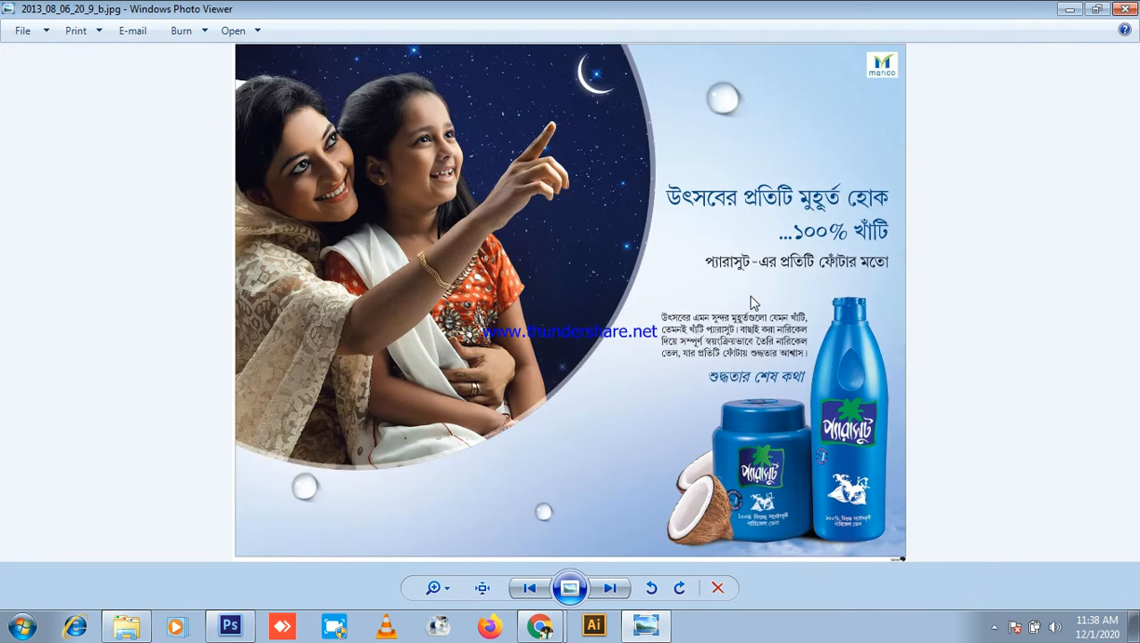
scroll(615, 103, "up", 3)
left_click_drag(615, 104, 616, 266)
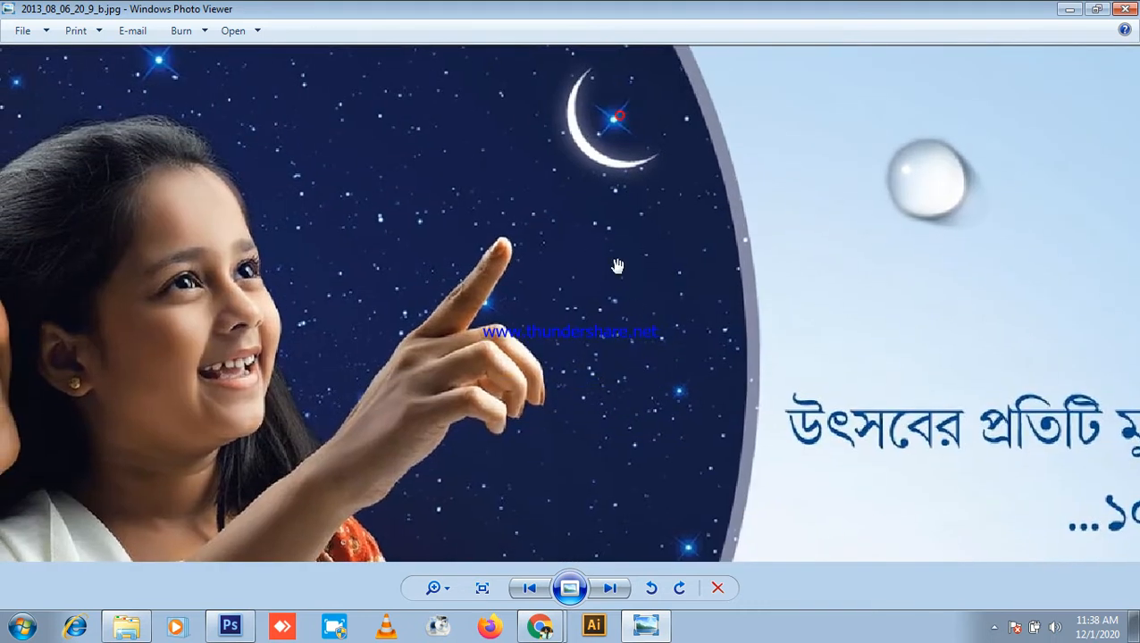
scroll(611, 170, "down", 3)
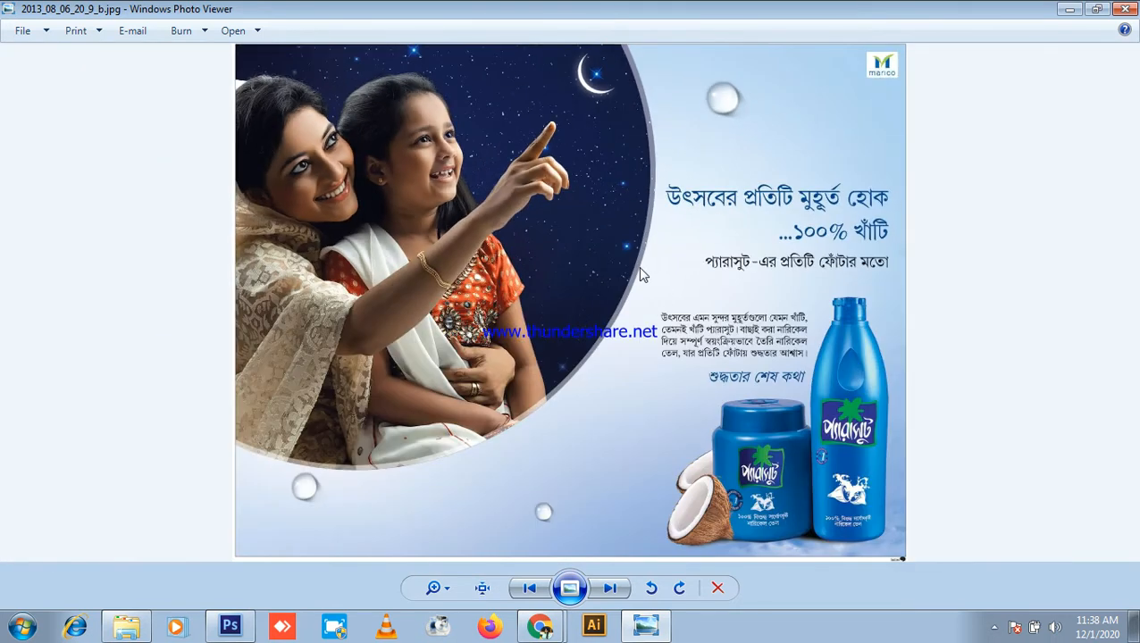
- Browse through the following ads, including the tomato and chilli sauce ad, up to the Italiano melamine ad
key("Right")
key("Right")
key("Right")
key("Right")
key("Right")
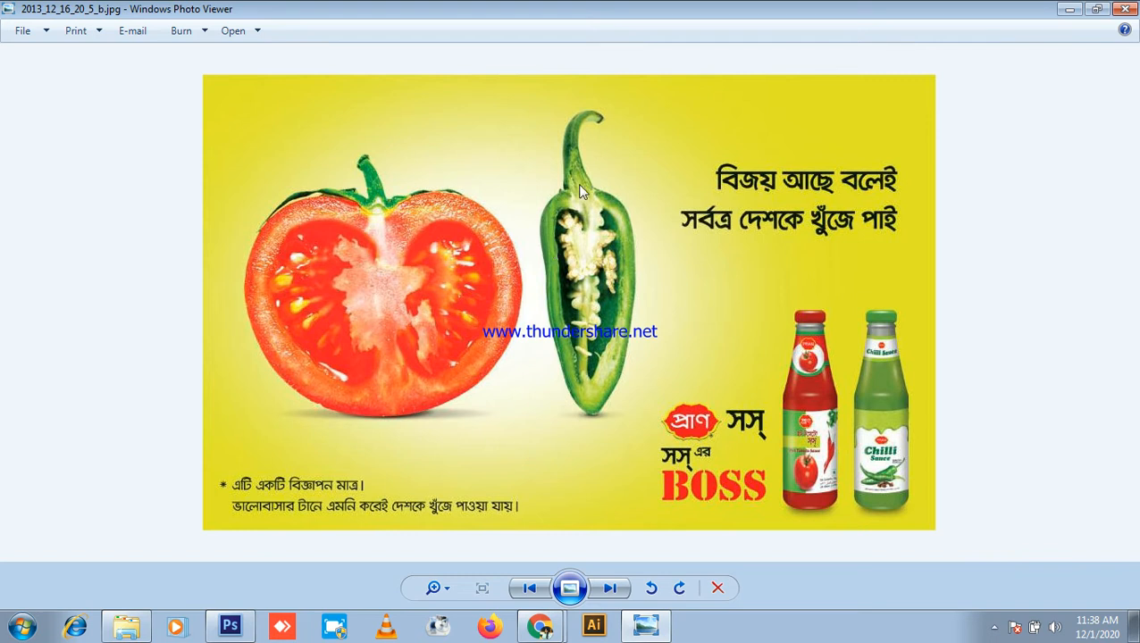
key("Right")
key("Right")
key("Right")
key("Right")
key("Right")
key("Left")
key("Right")
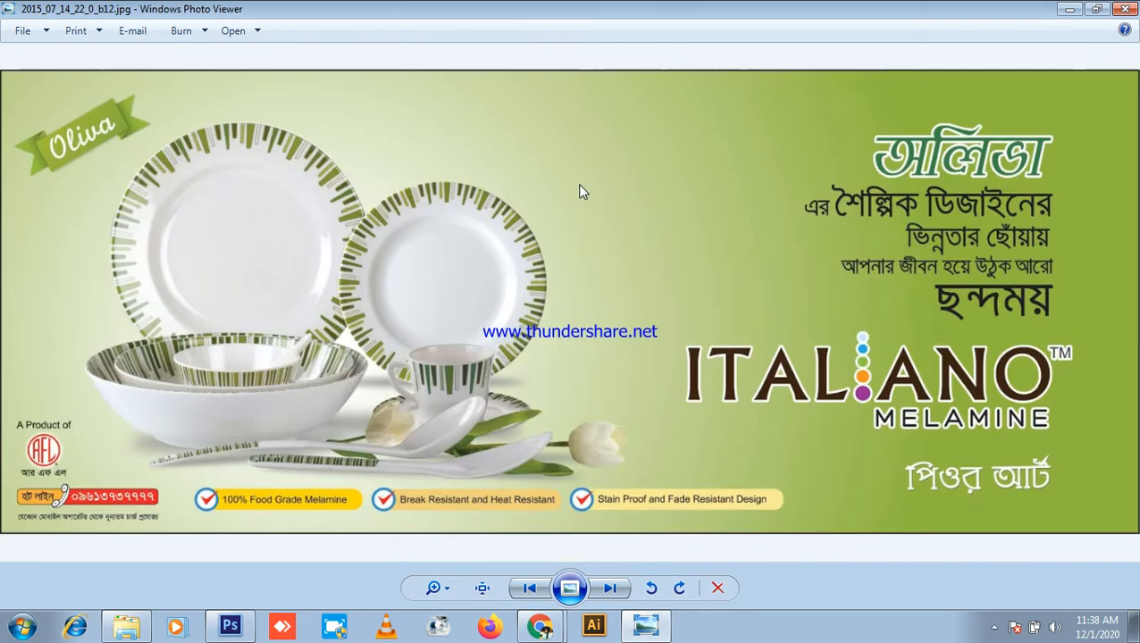
- Show the blue Click LED ad and examine the soft glow around its white bulb up close
key("Left")
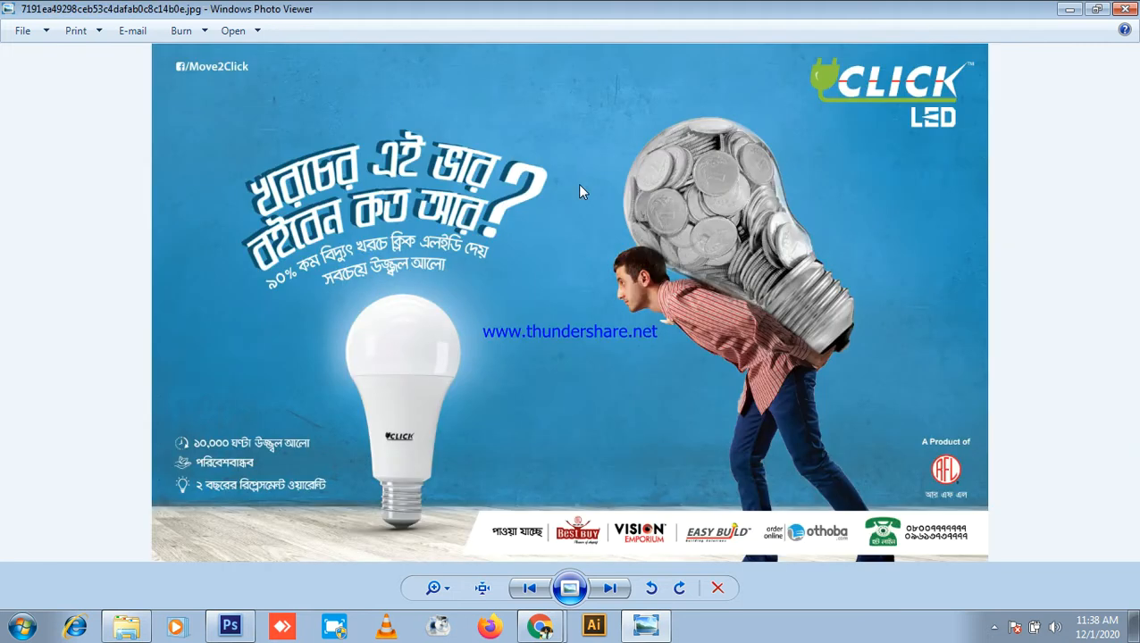
scroll(418, 355, "up", 3)
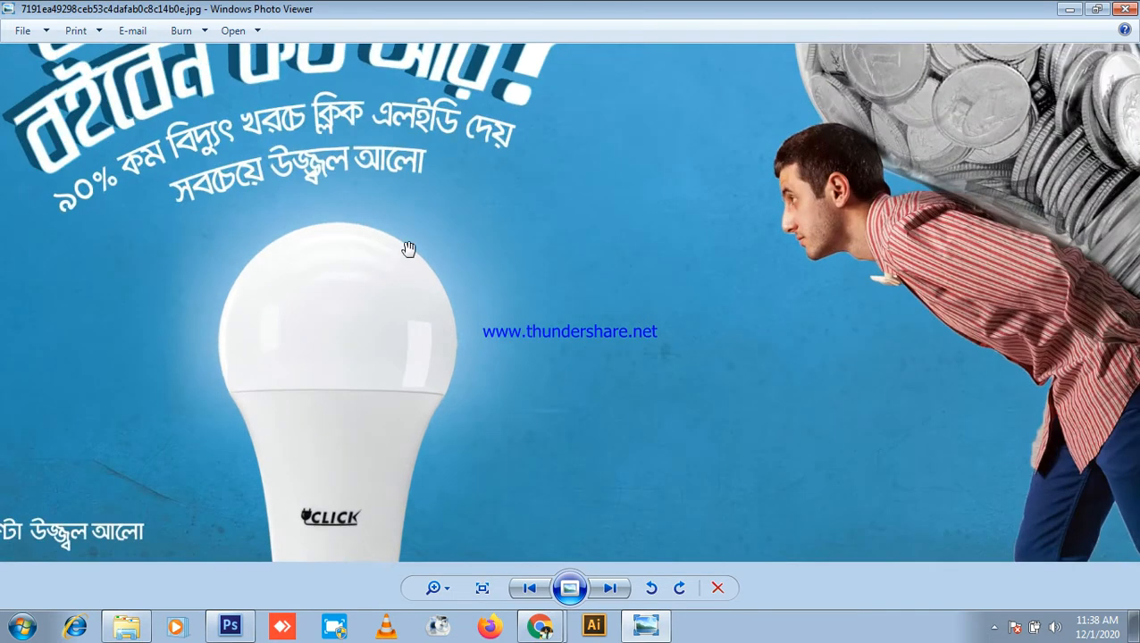
scroll(482, 224, "down", 3)
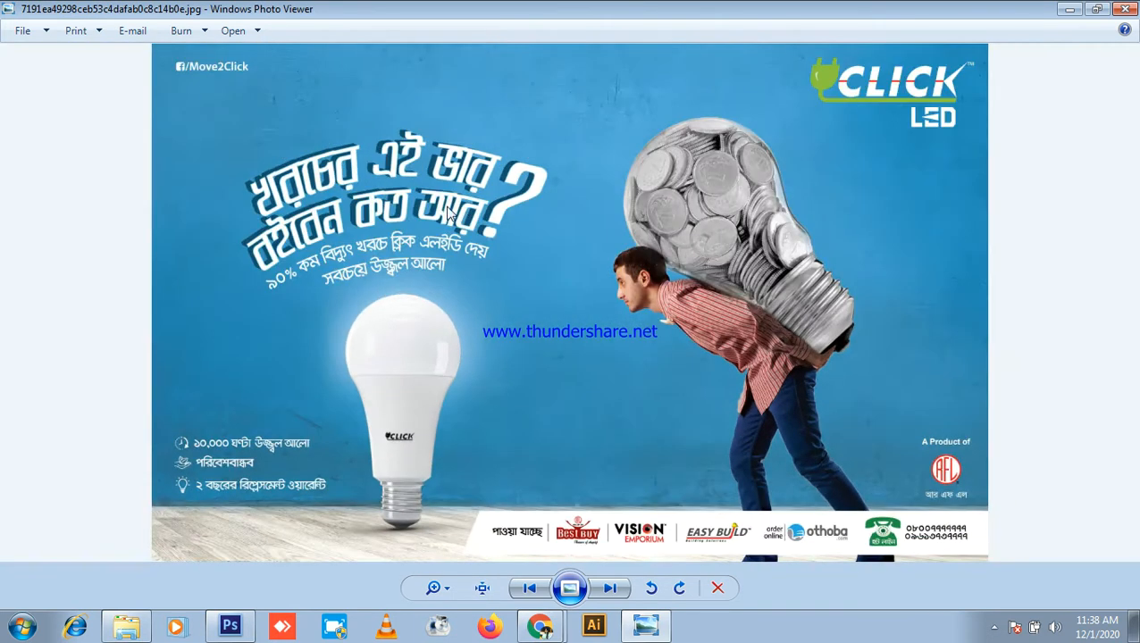
scroll(780, 173, "up", 4)
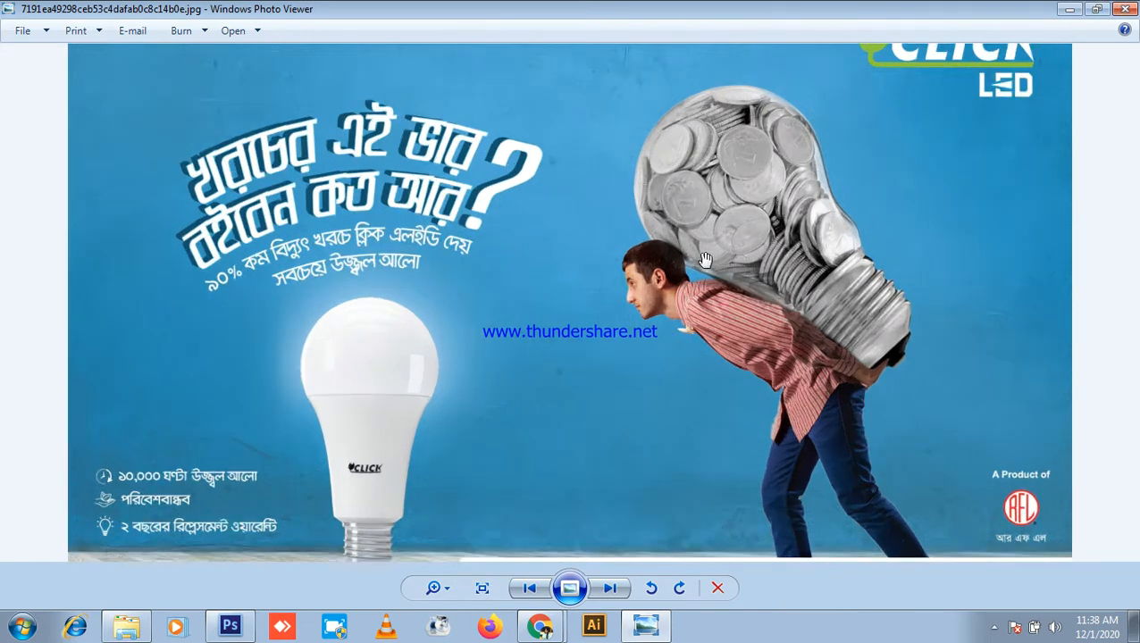
- Examine the coin-filled bulb and the logo in the Click LED ad up close, and close the picture viewer
scroll(780, 173, "down", 2)
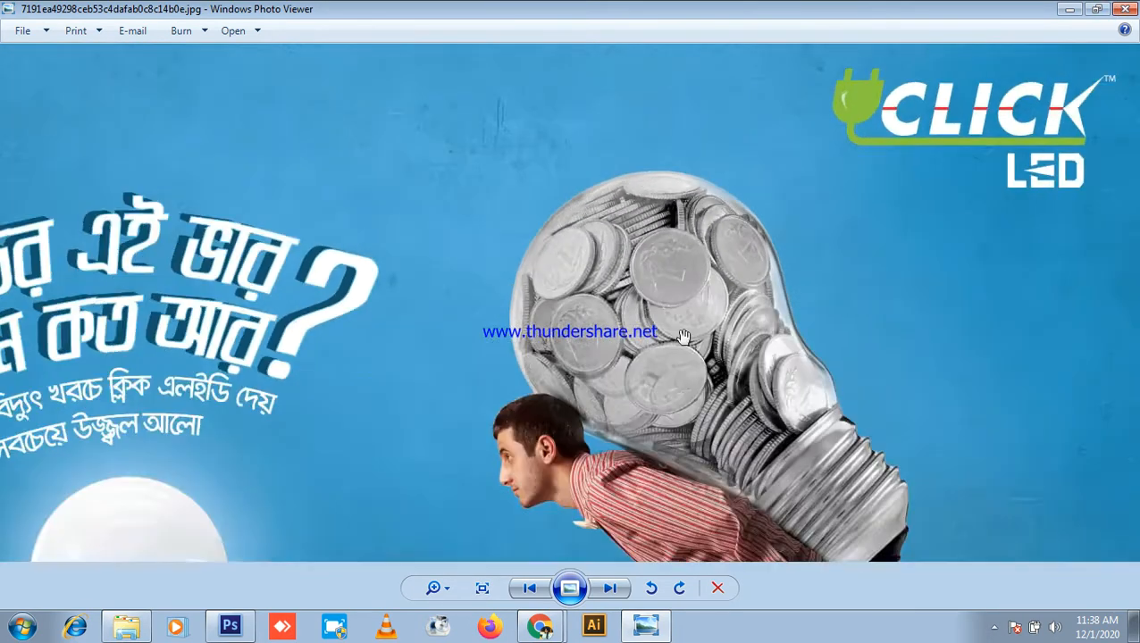
scroll(577, 268, "down", 2)
left_click(1127, 8)
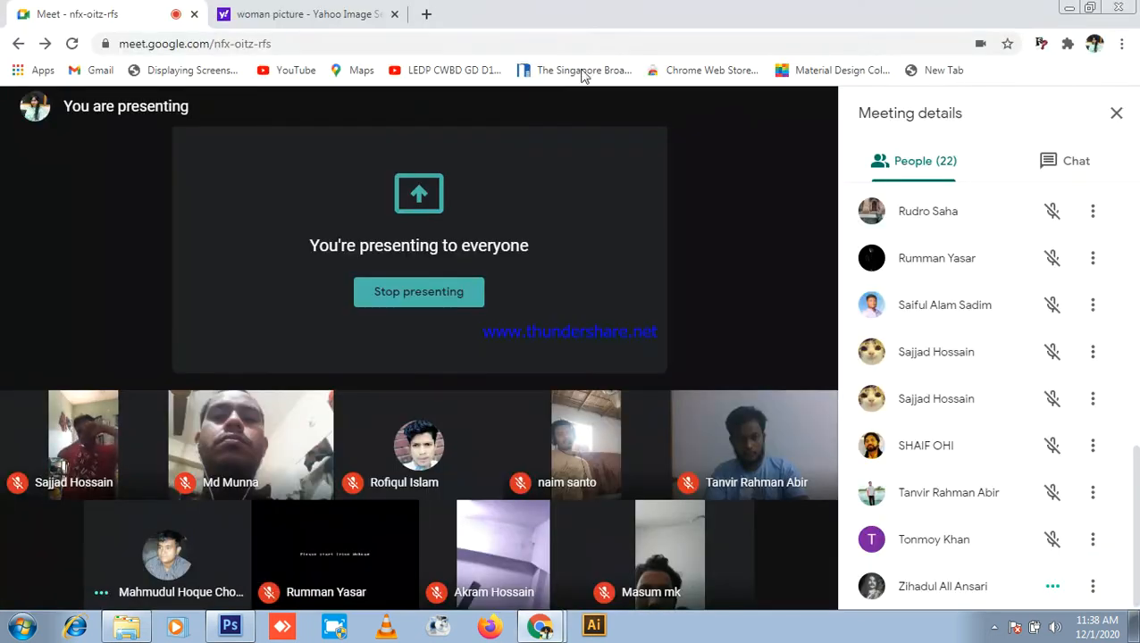
- Switch to Photoshop and create a new 15 x 10 inch document at 300 pixels/inch, RGB Color, with a white background
left_click(231, 627)
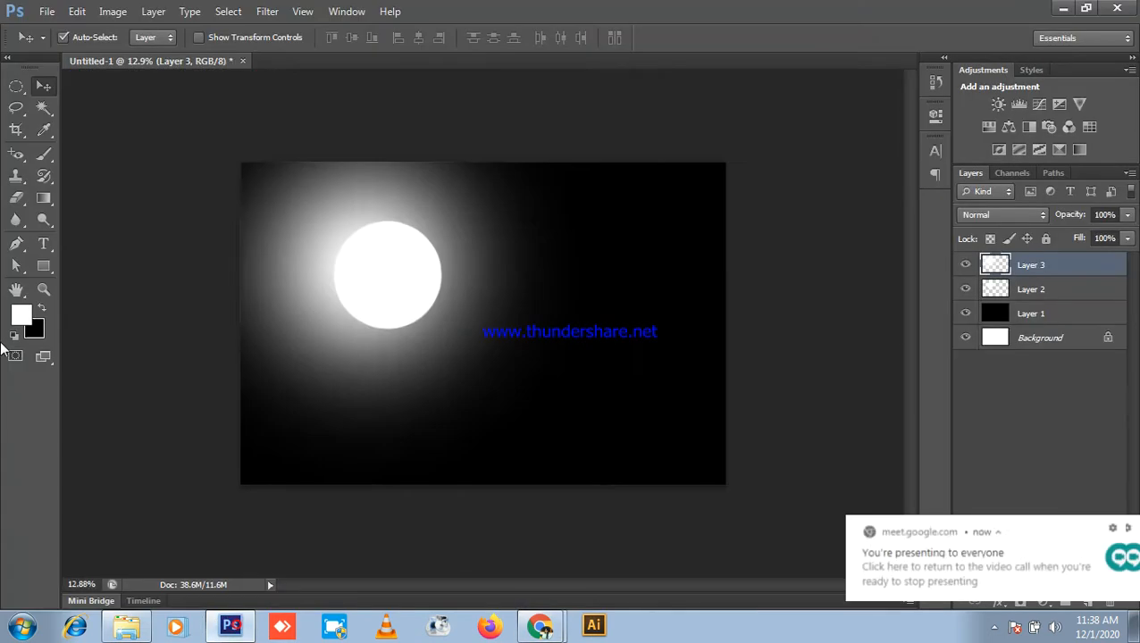
left_click(143, 265)
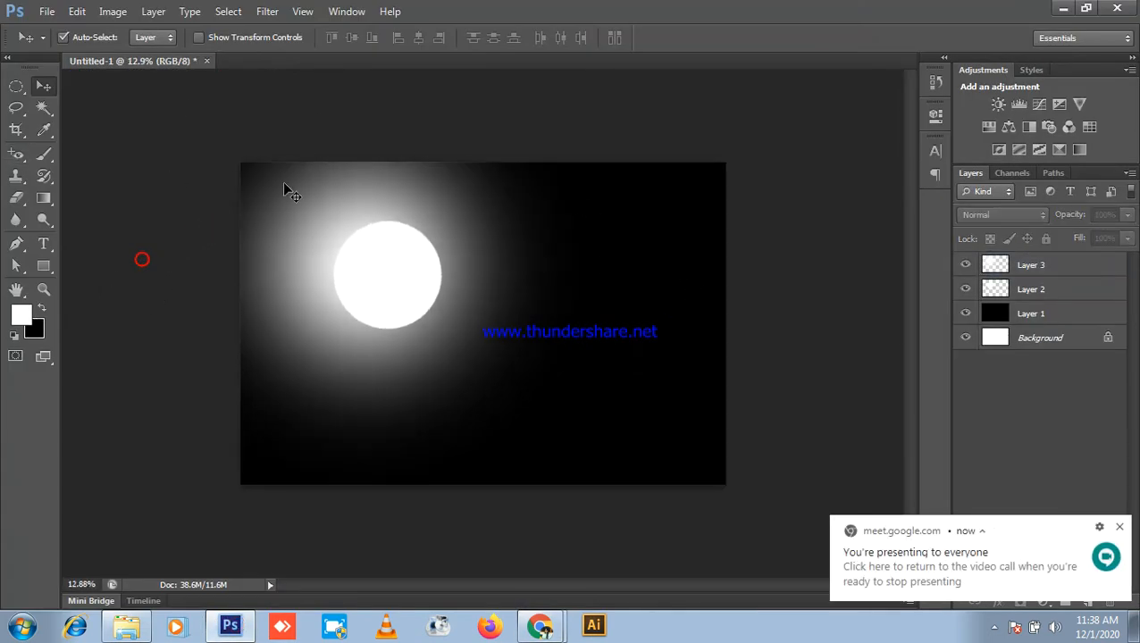
scroll(300, 189, "up", 1)
scroll(304, 161, "down", 1)
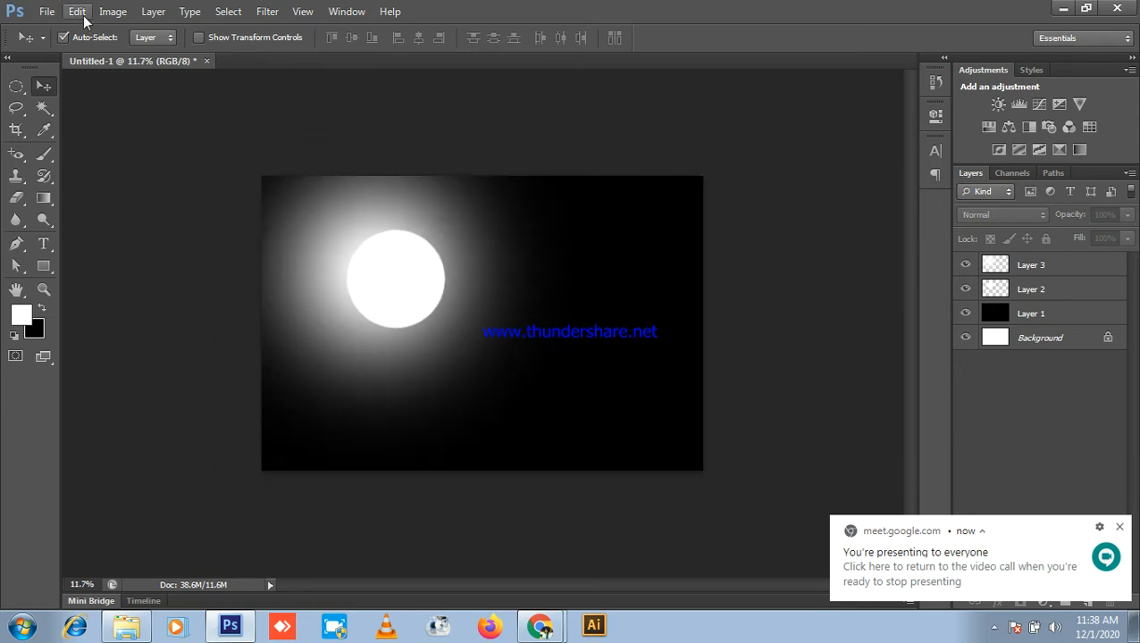
left_click(45, 12)
left_click(60, 31)
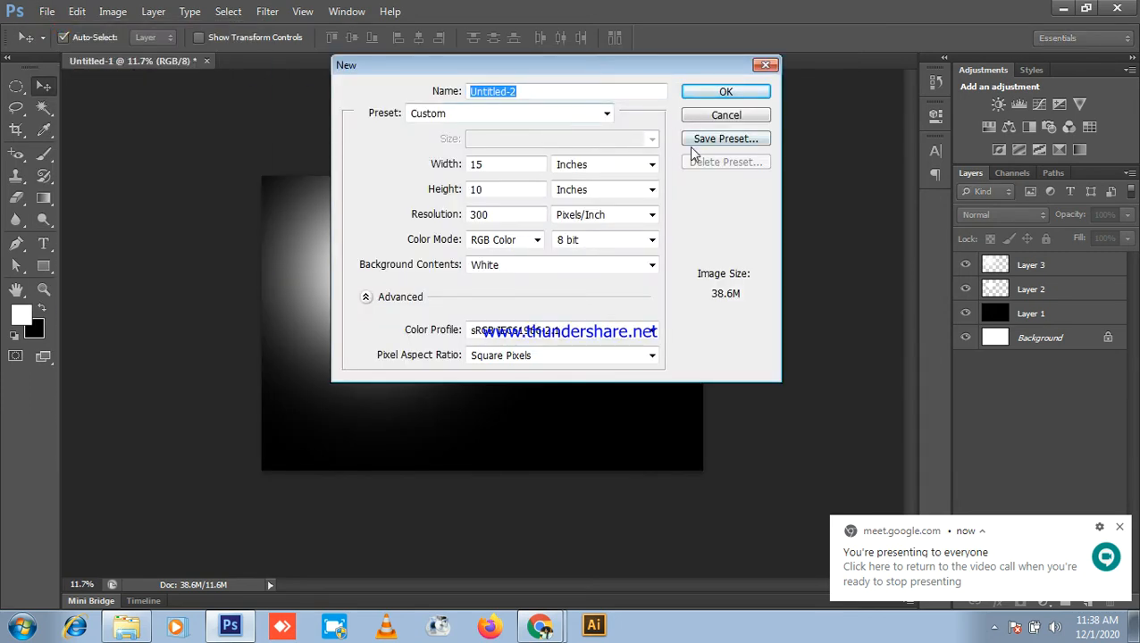
left_click(725, 93)
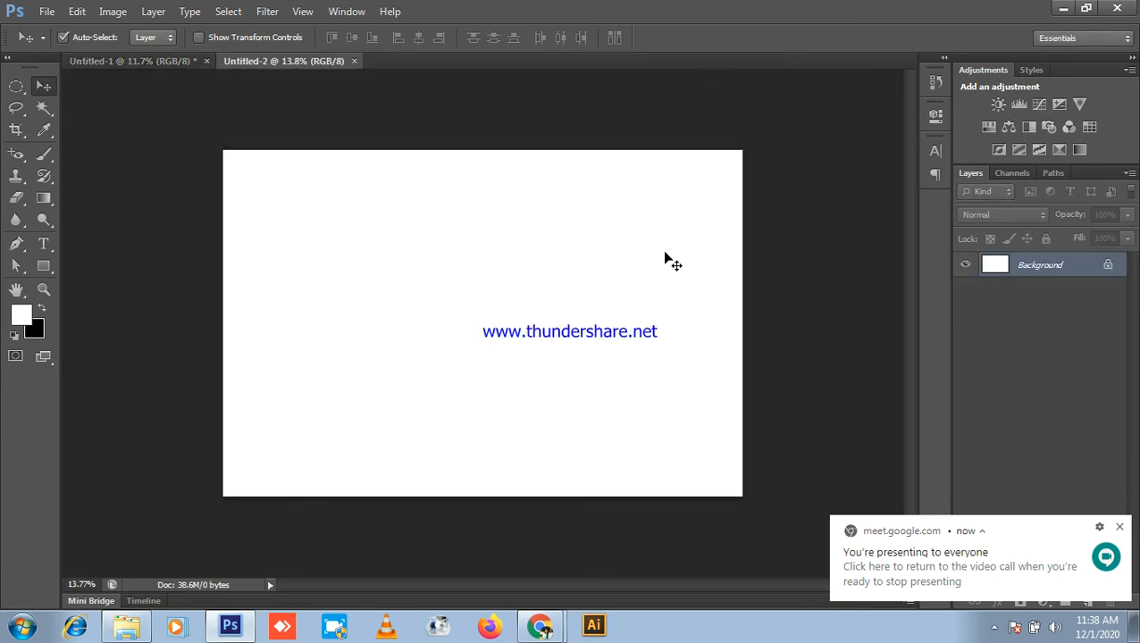
- Open the Perfume Bottle folder inside Photoshop 2nd Class and look through its body spray images
left_click(1063, 8)
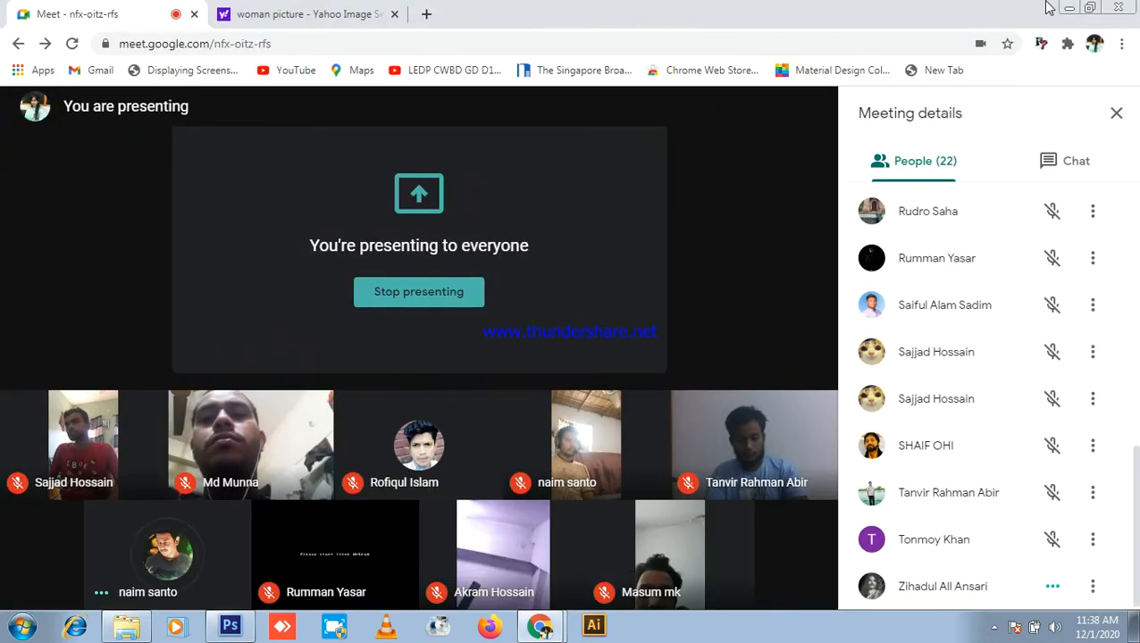
key("alt+Tab")
left_click(11, 32)
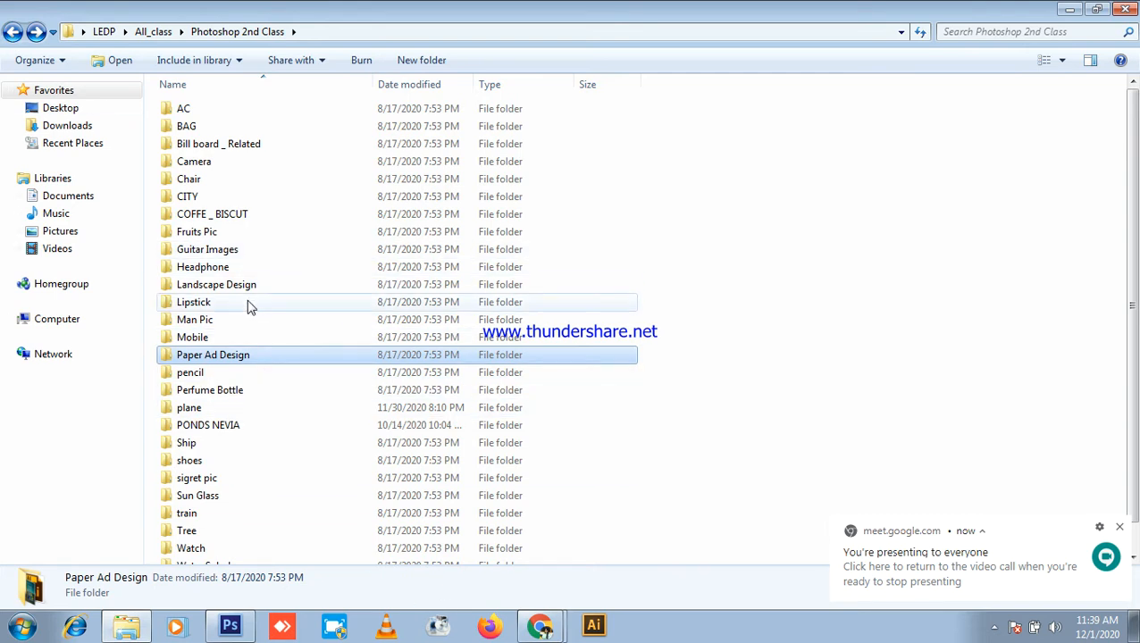
double_click(220, 390)
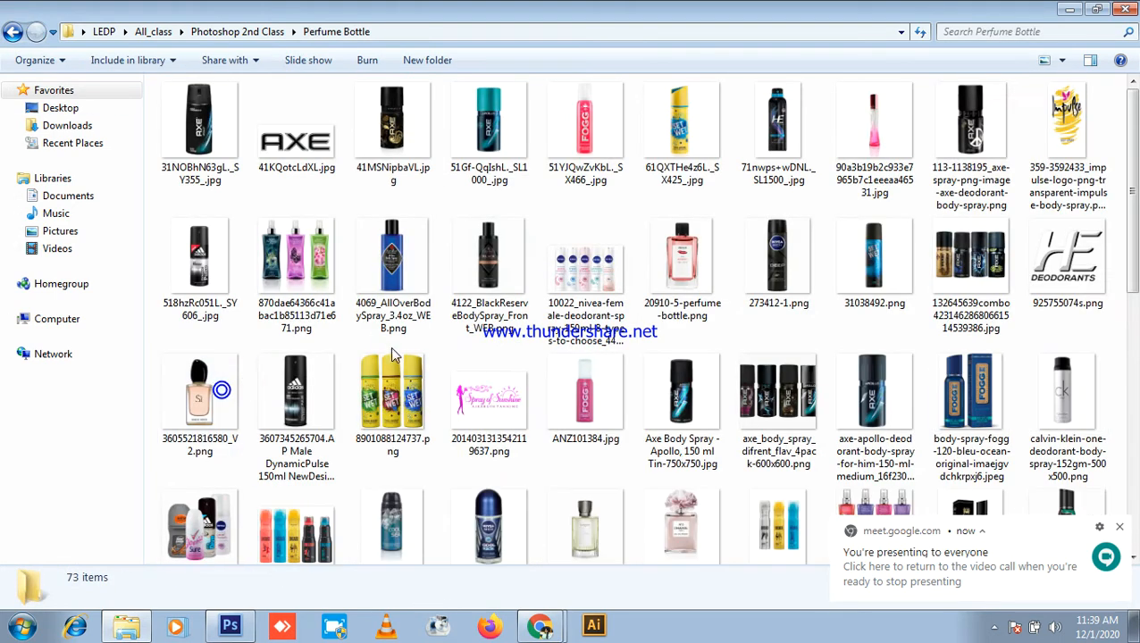
scroll(786, 293, "down", 10)
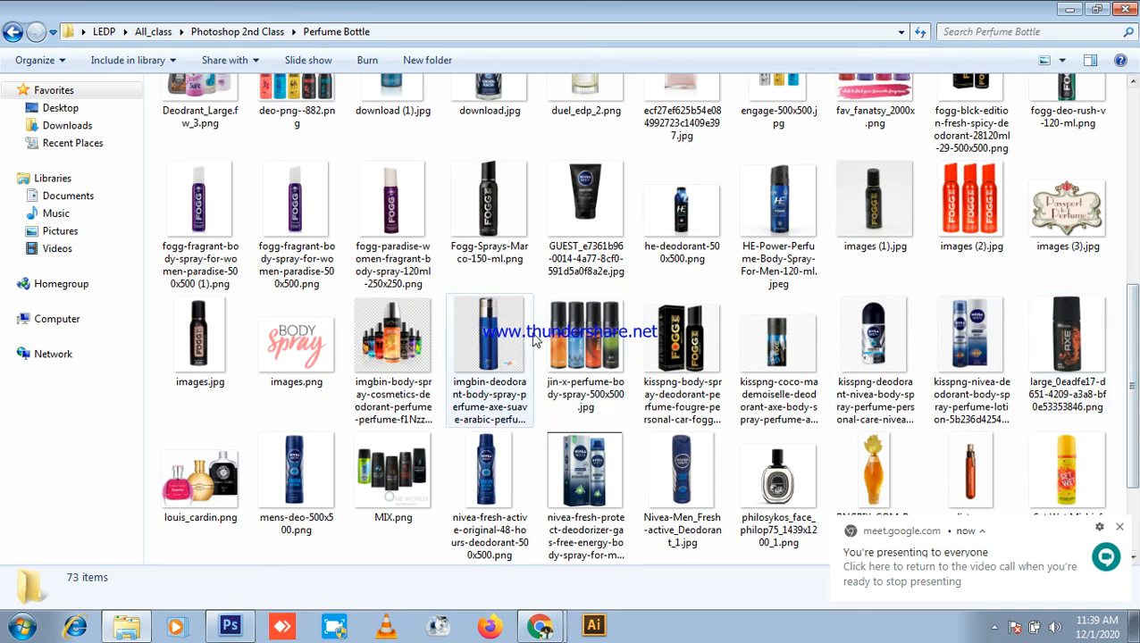
scroll(547, 357, "up", 4)
scroll(520, 377, "down", 1)
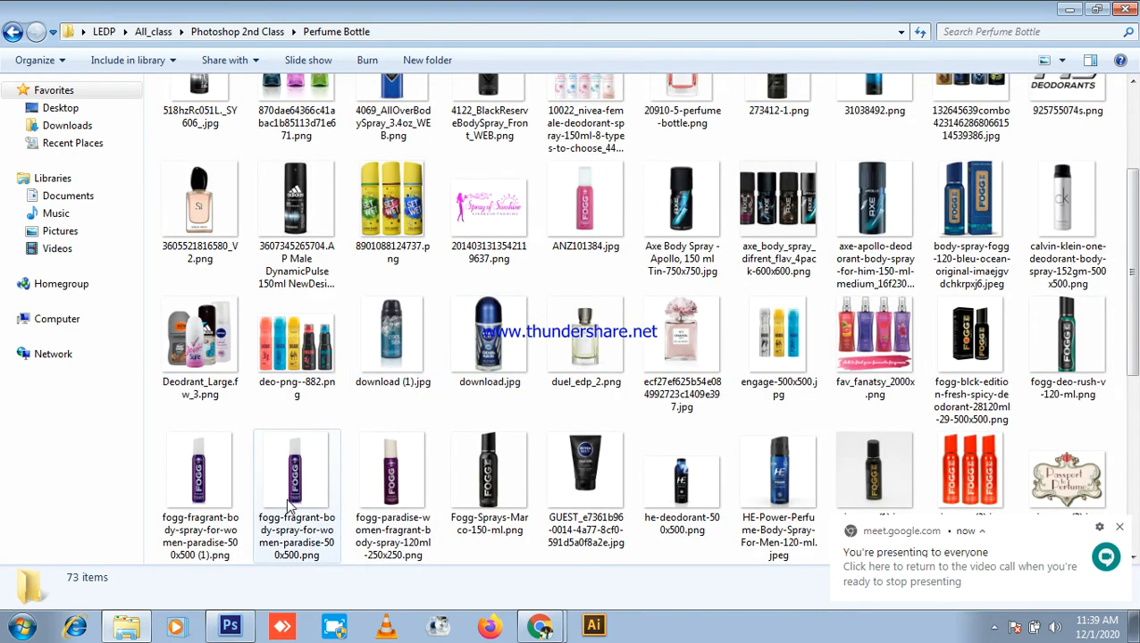
- Place fogg-fragrant-body-spray-for-women-paradise-500x500 (1).png in the middle of the blank document and rasterize its layer
mouse_move(191, 480)
left_mouse_down()
mouse_move(230, 511)
mouse_move(261, 627)
mouse_move(231, 625)
mouse_move(454, 424)
mouse_move(466, 379)
left_mouse_up()
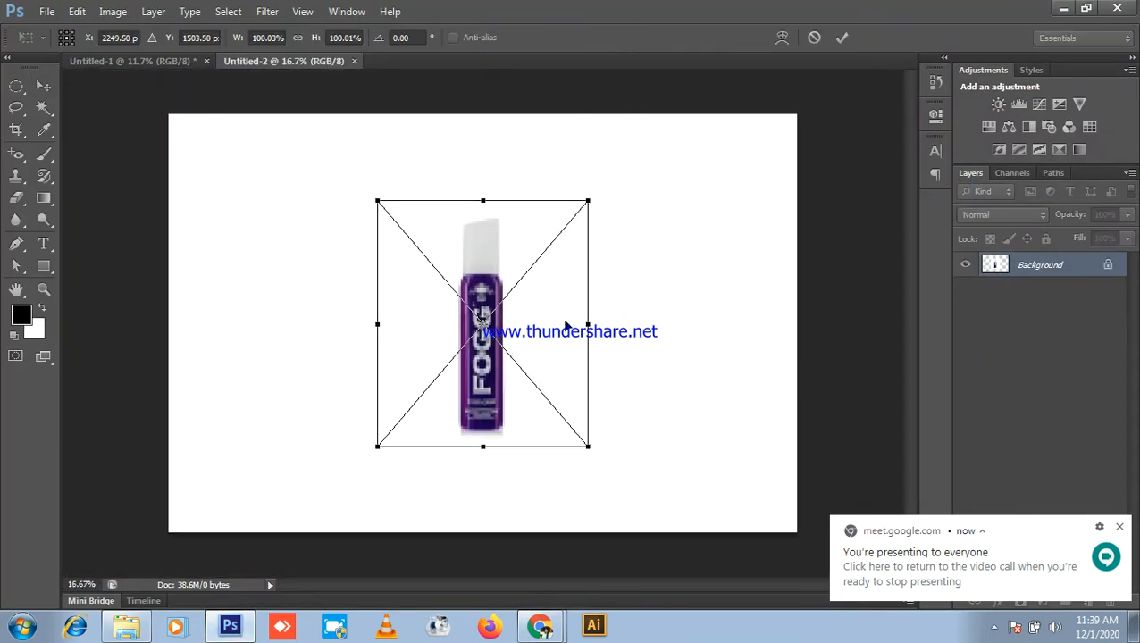
key("Return")
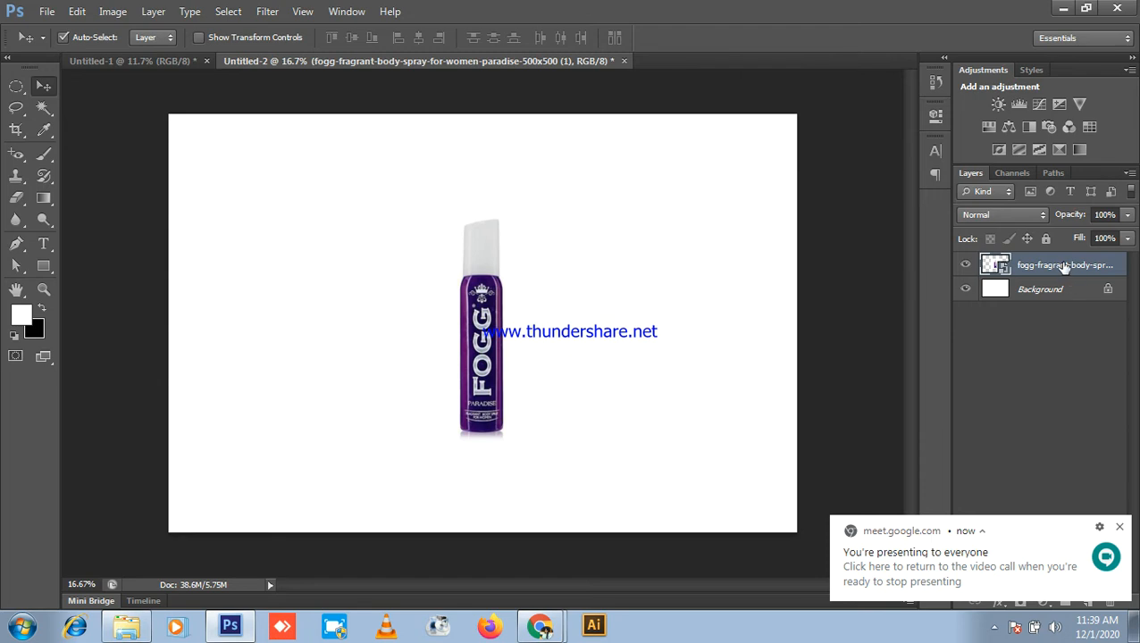
right_click(1064, 268)
left_click(930, 196)
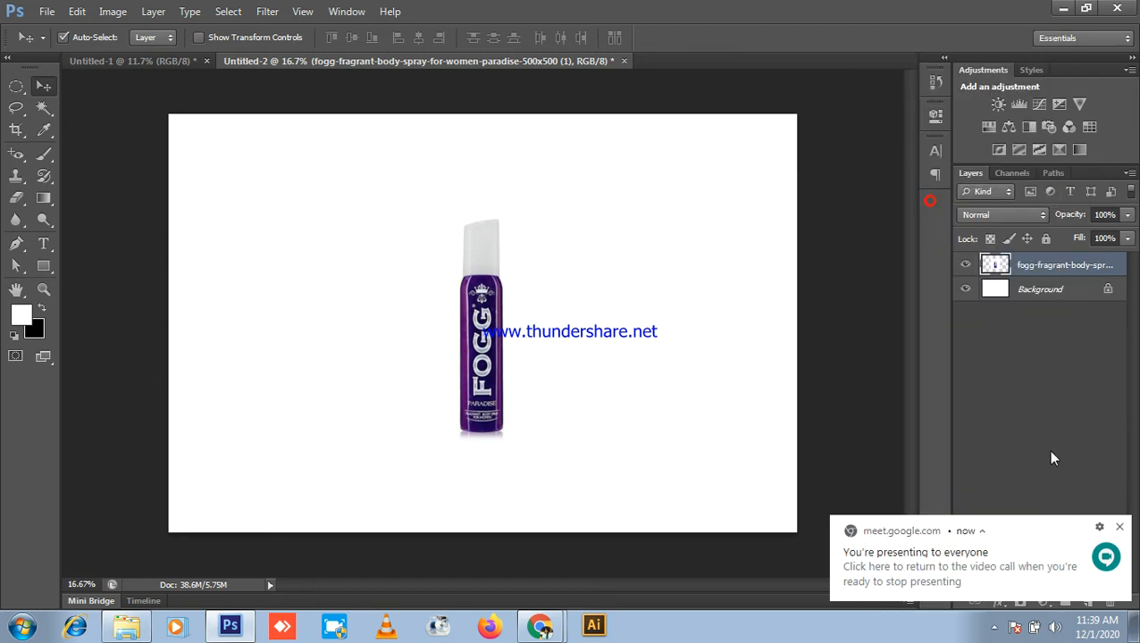
left_click(1117, 534)
scroll(399, 402, "up", 2)
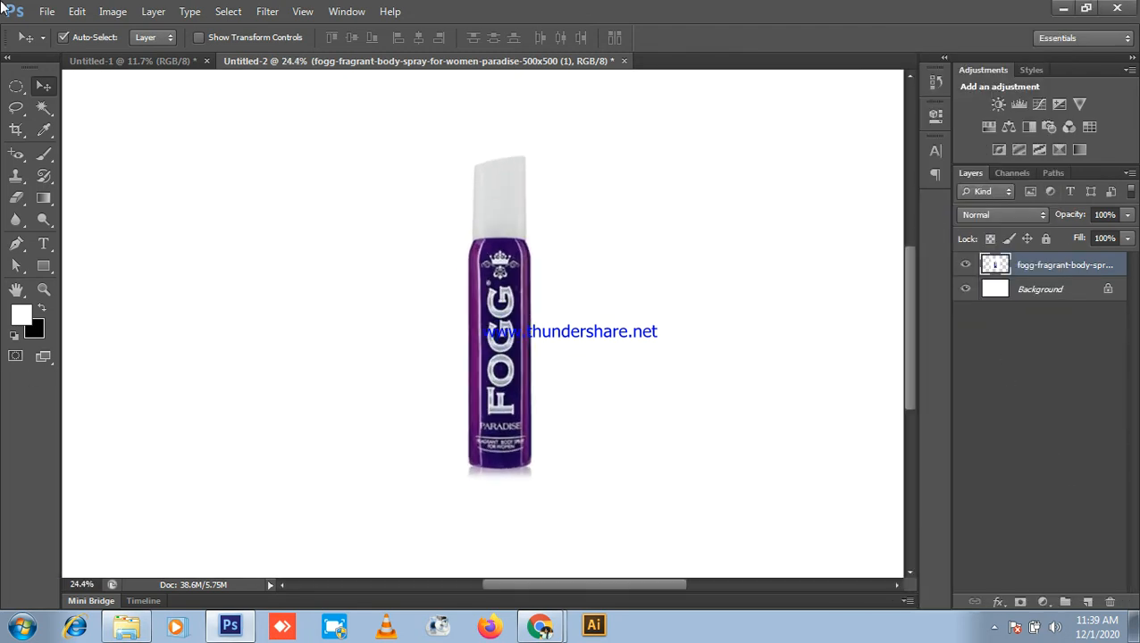
- Check the Google Meet call and return to the body spray document in Photoshop
left_click(1062, 8)
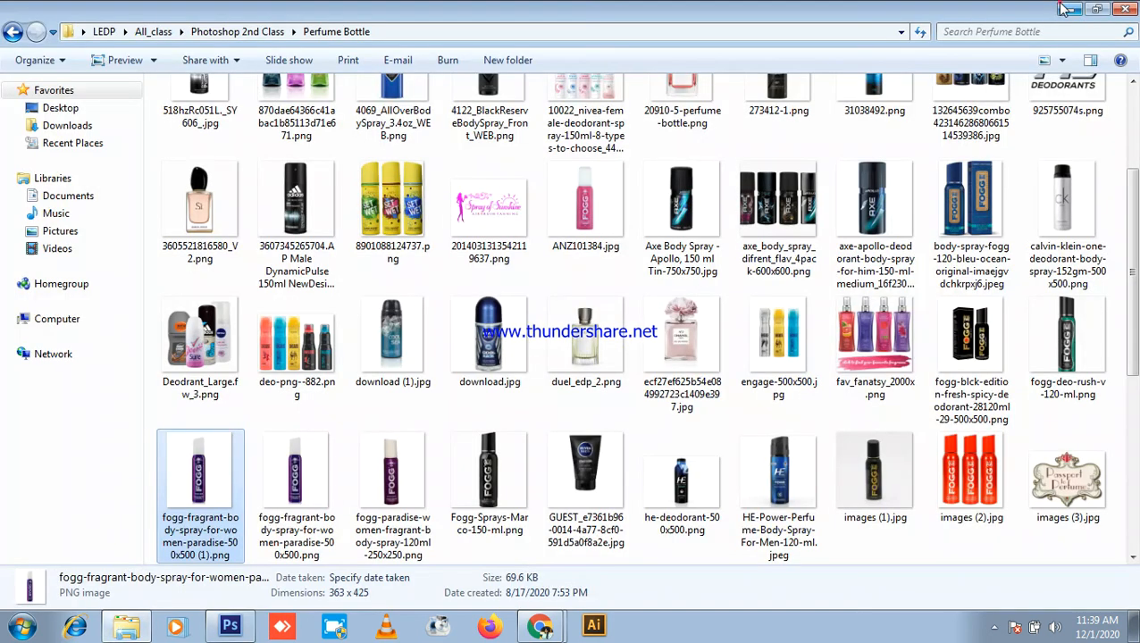
left_click(552, 625)
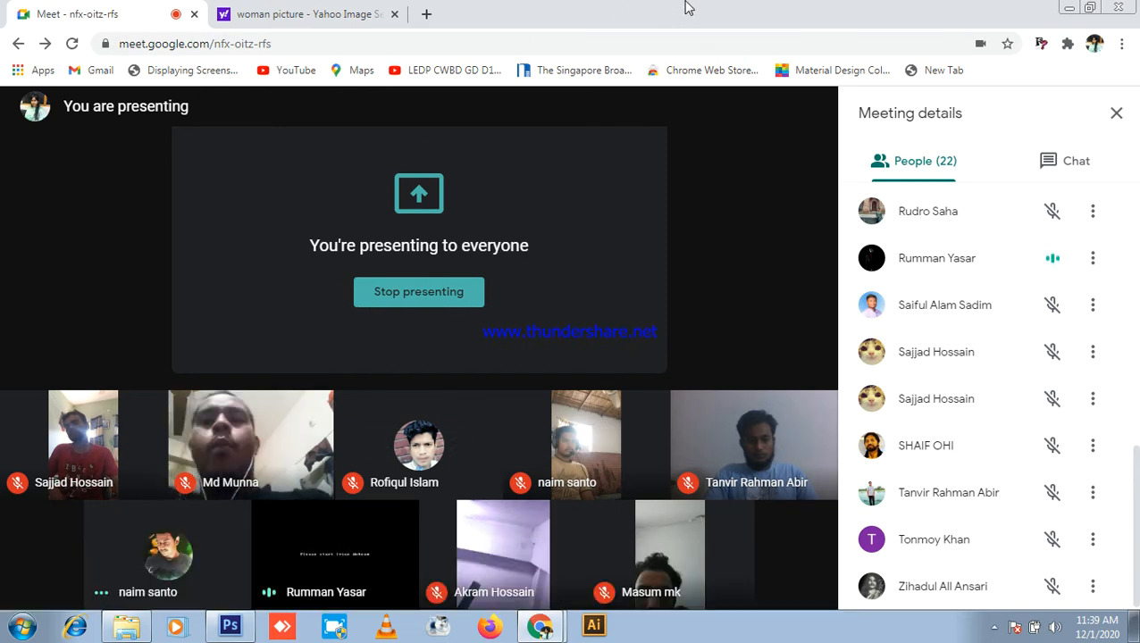
left_click(230, 625)
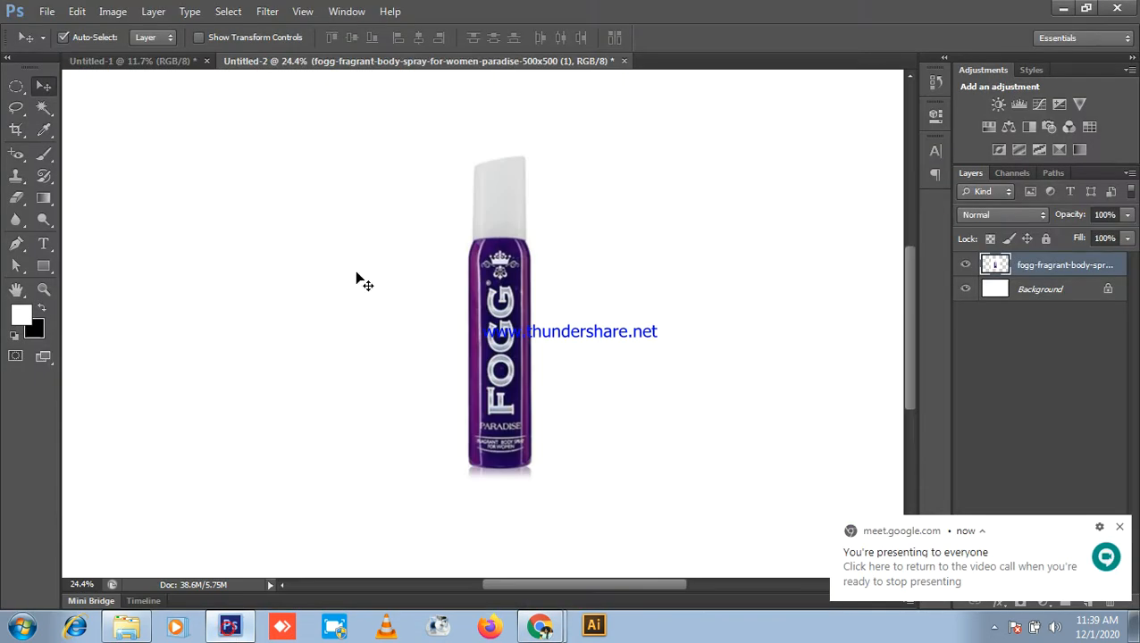
key("ctrl+minus")
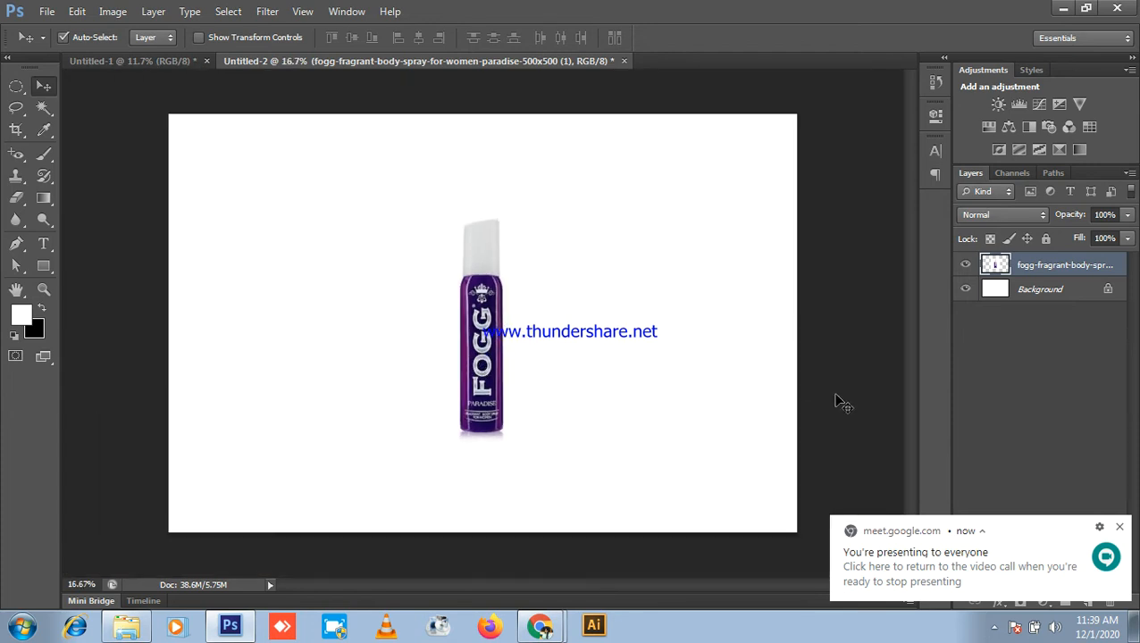
left_click(1117, 527)
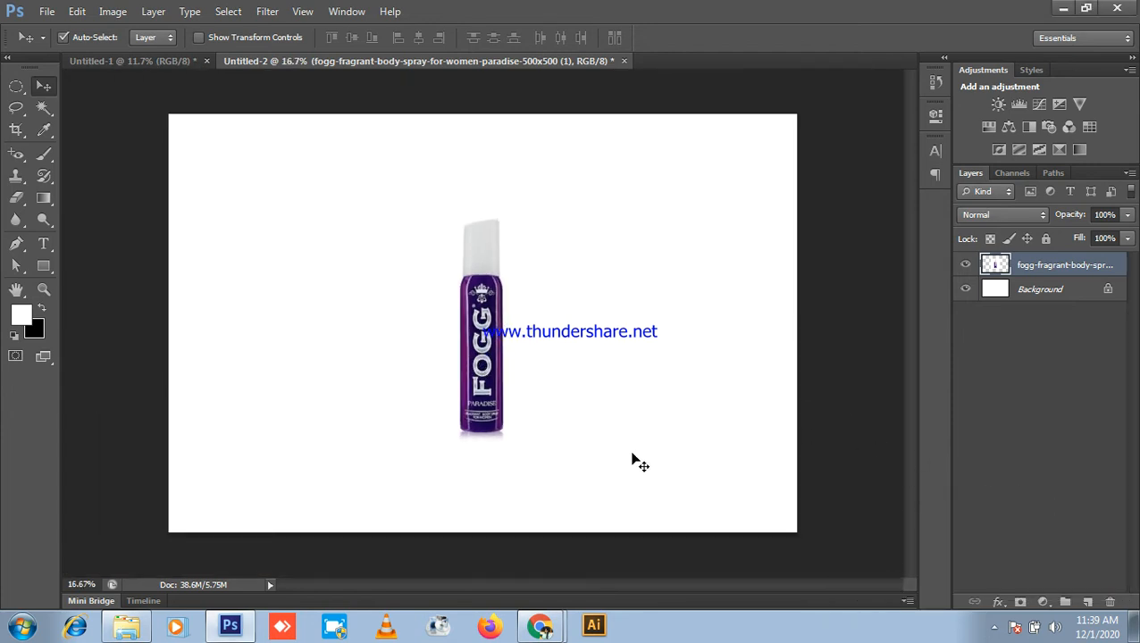
- Add a new empty layer above the body spray layer
scroll(632, 460, "up", 2)
scroll(639, 455, "down", 3)
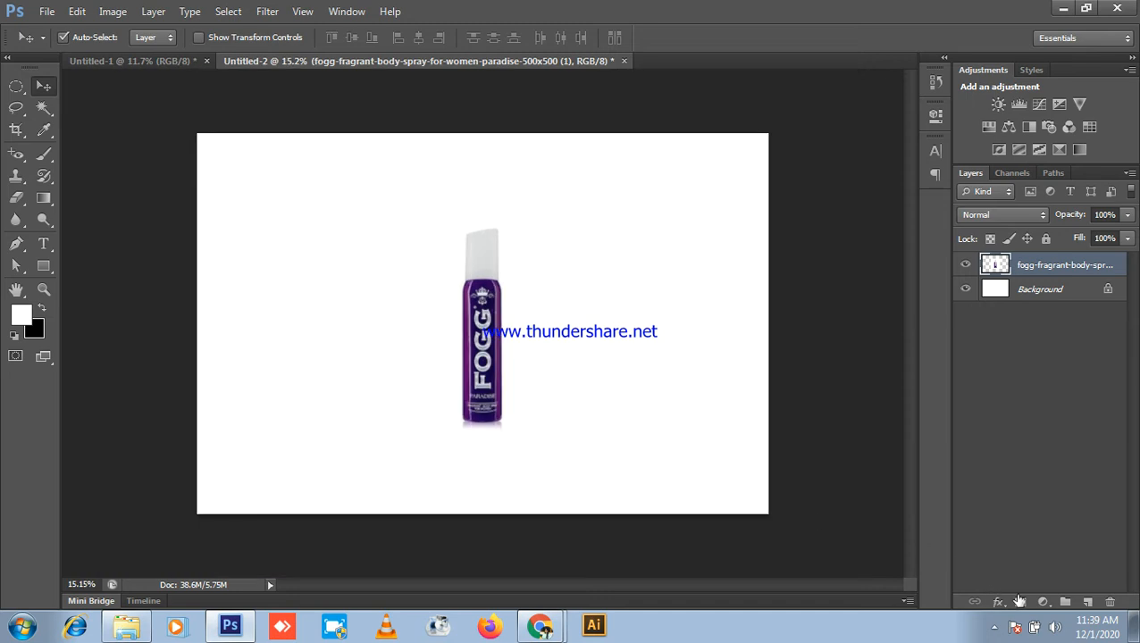
left_click(1088, 602)
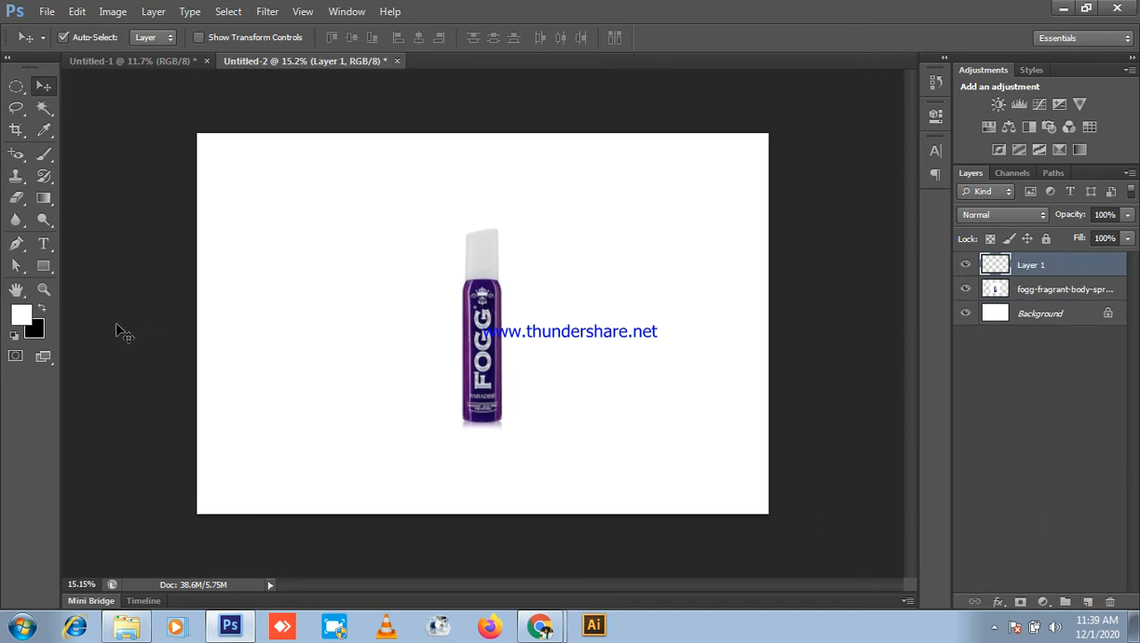
left_click(25, 317)
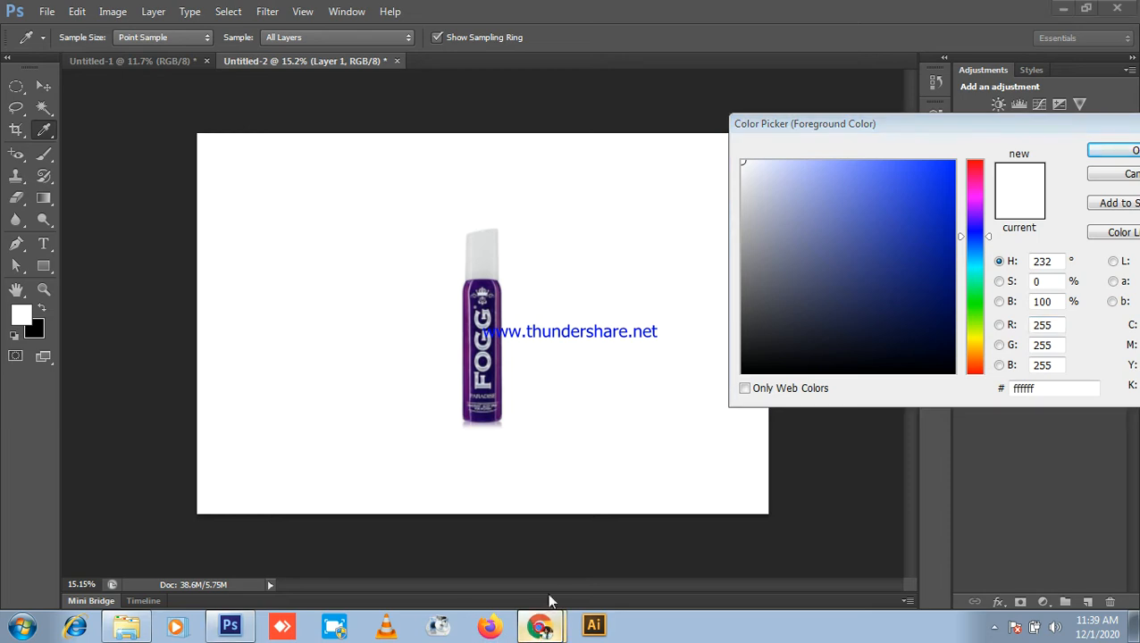
left_click(540, 625)
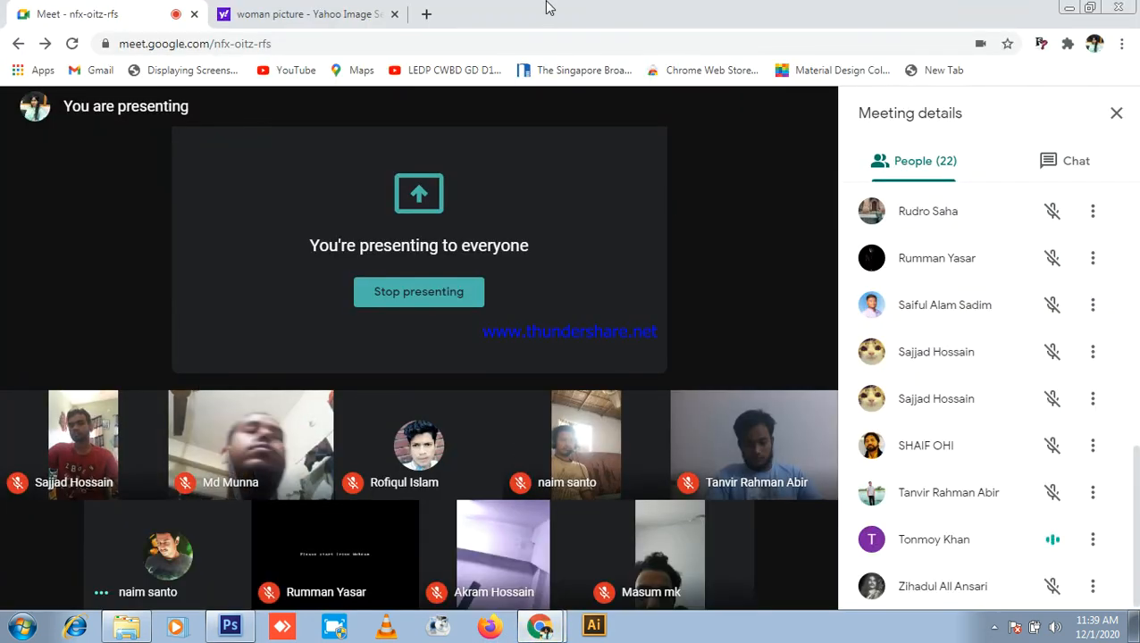
left_click(229, 628)
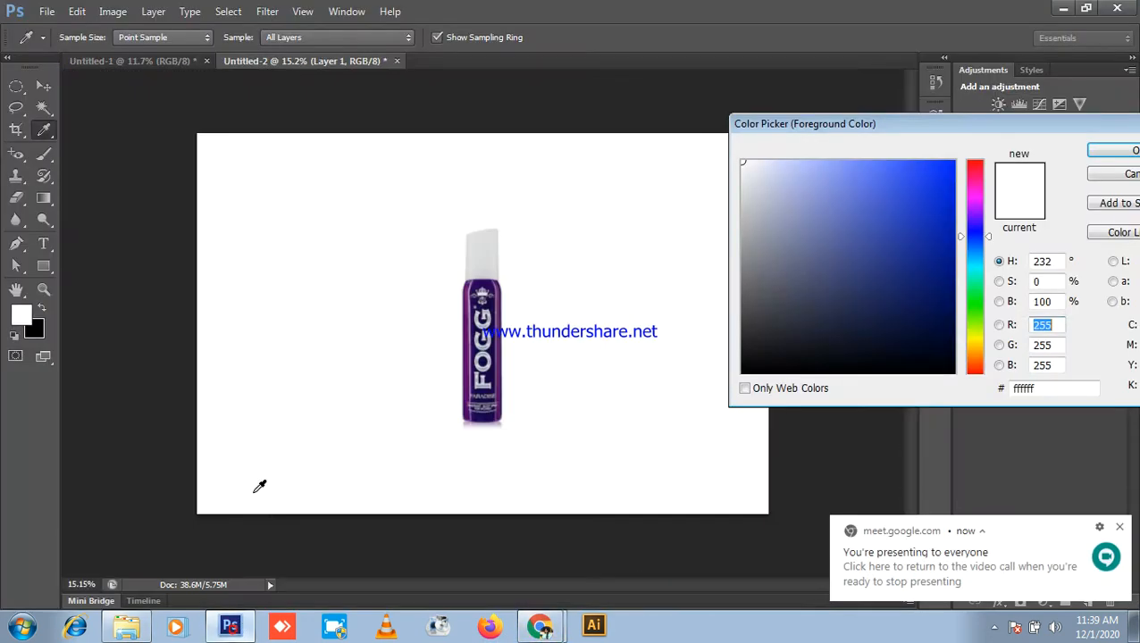
left_click(1111, 174)
left_click(19, 313)
left_click(1111, 175)
key("v")
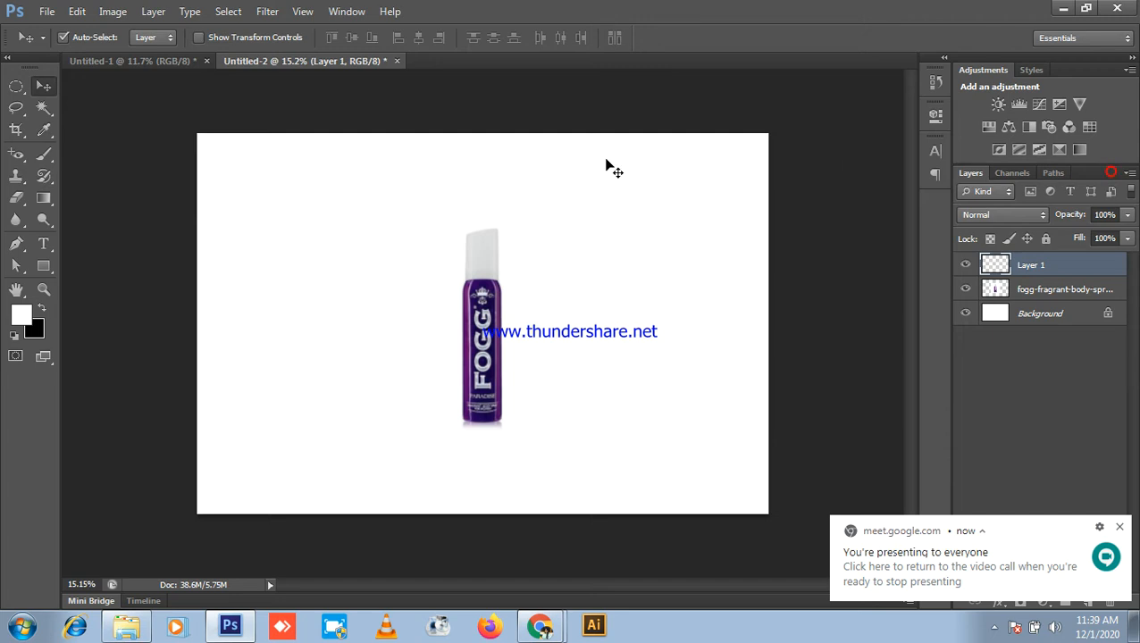
- Use the Eyedropper tool to sample foreground colours from the spray's light grey cap and several spots on its body
left_click(45, 132)
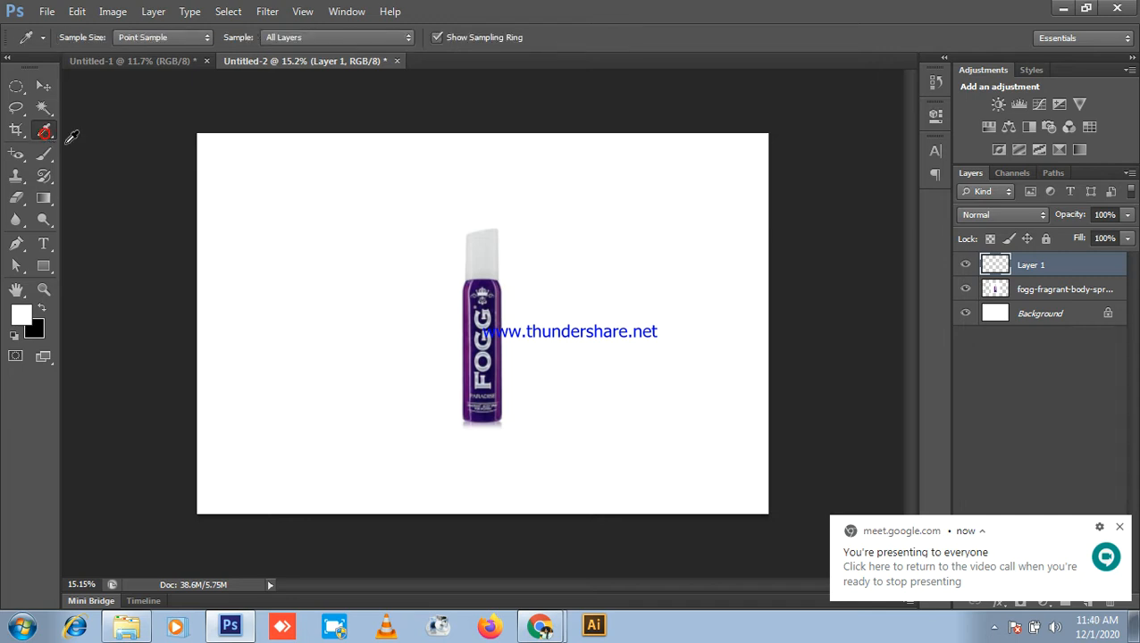
left_click(493, 253)
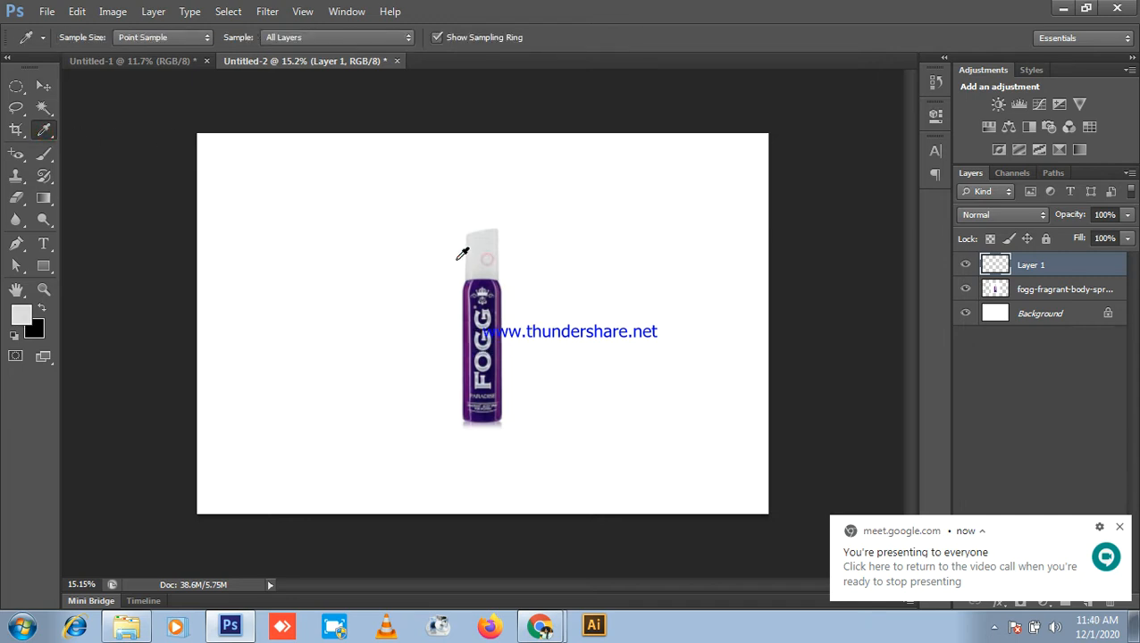
left_click(474, 302)
left_click(483, 321)
left_click(485, 323)
left_click(483, 320)
left_click(489, 370)
left_click(483, 301)
left_click(273, 295)
left_click(93, 320)
- Sample the foreground colour from the bottle's dark violet panel, its purple edge and the silver F of the FOGG lettering
scroll(487, 312, "up", 5)
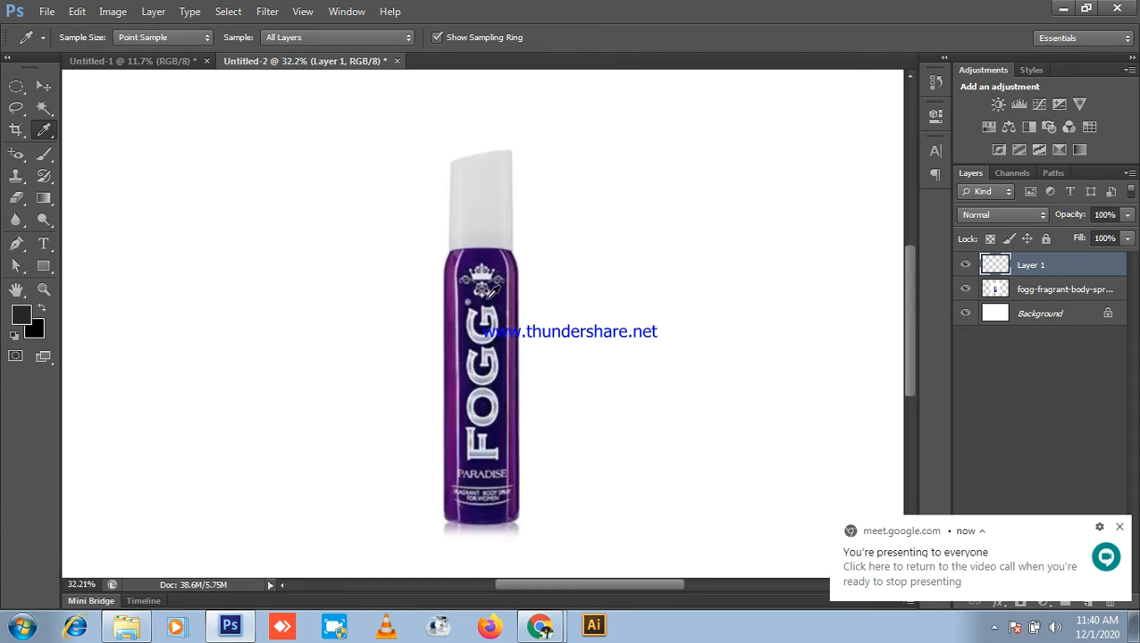
left_click(486, 234)
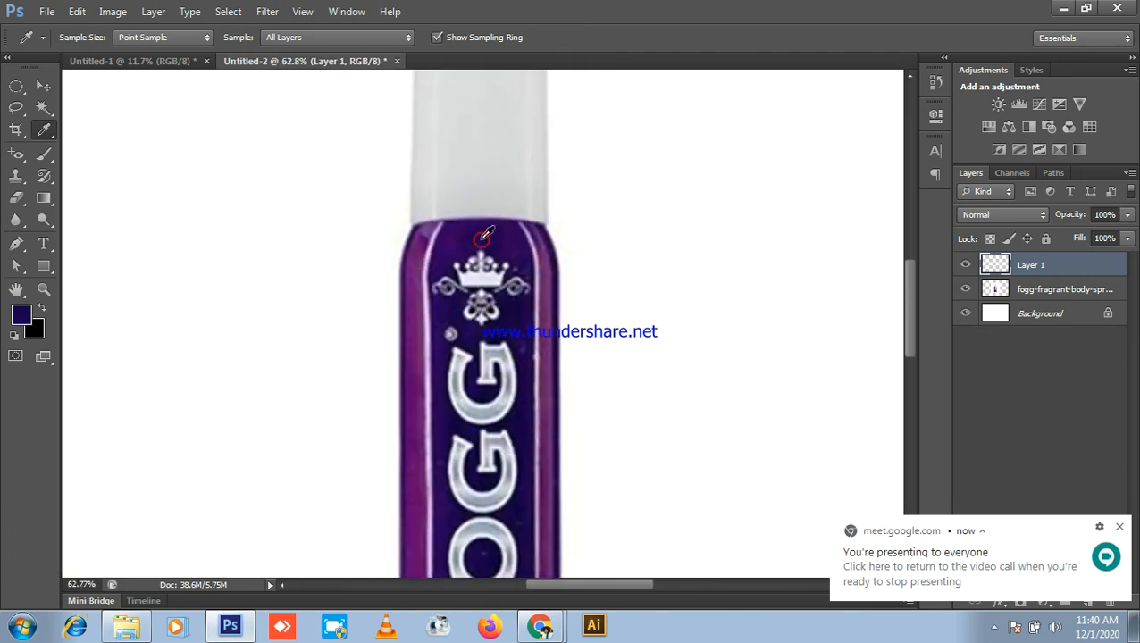
left_click(412, 351)
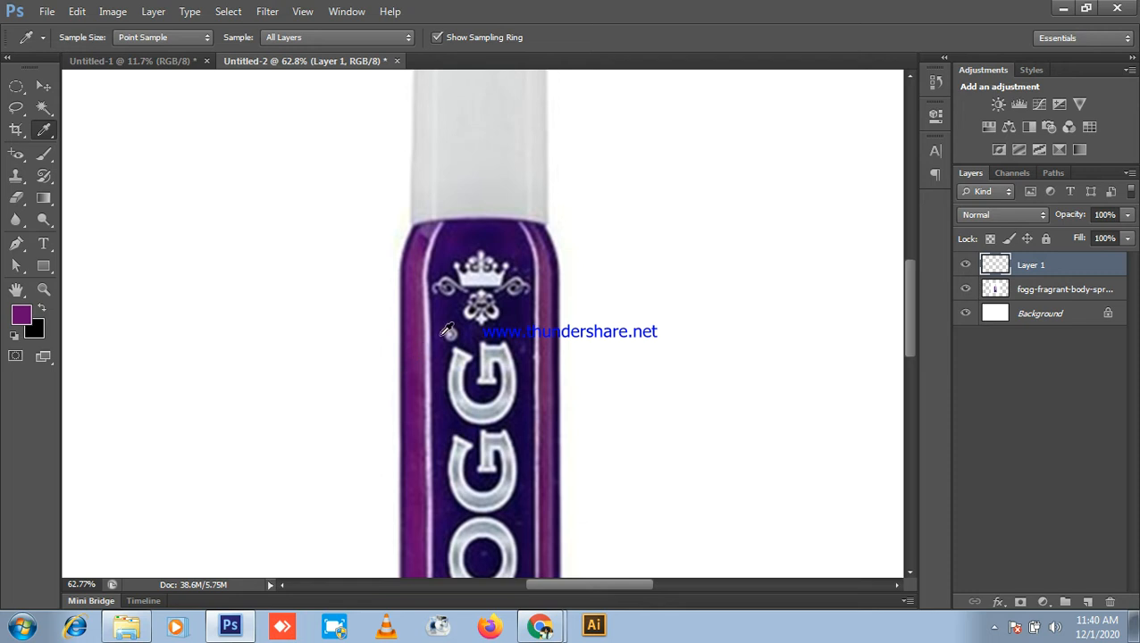
left_click(471, 329)
scroll(530, 322, "down", 2)
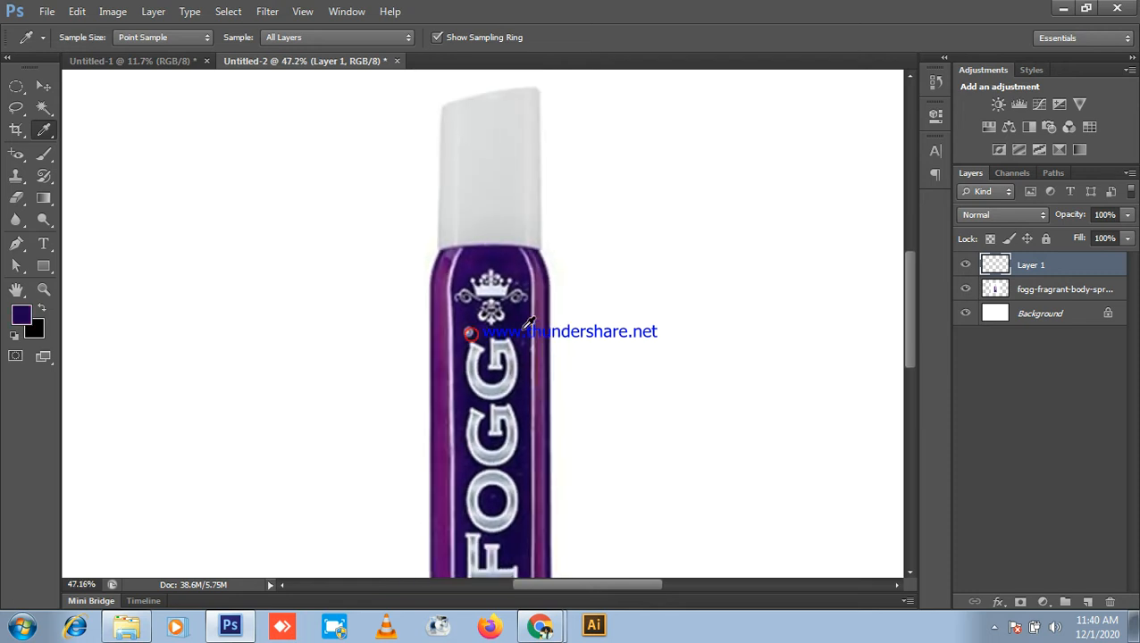
scroll(511, 460, "down", 2)
scroll(506, 525, "up", 4)
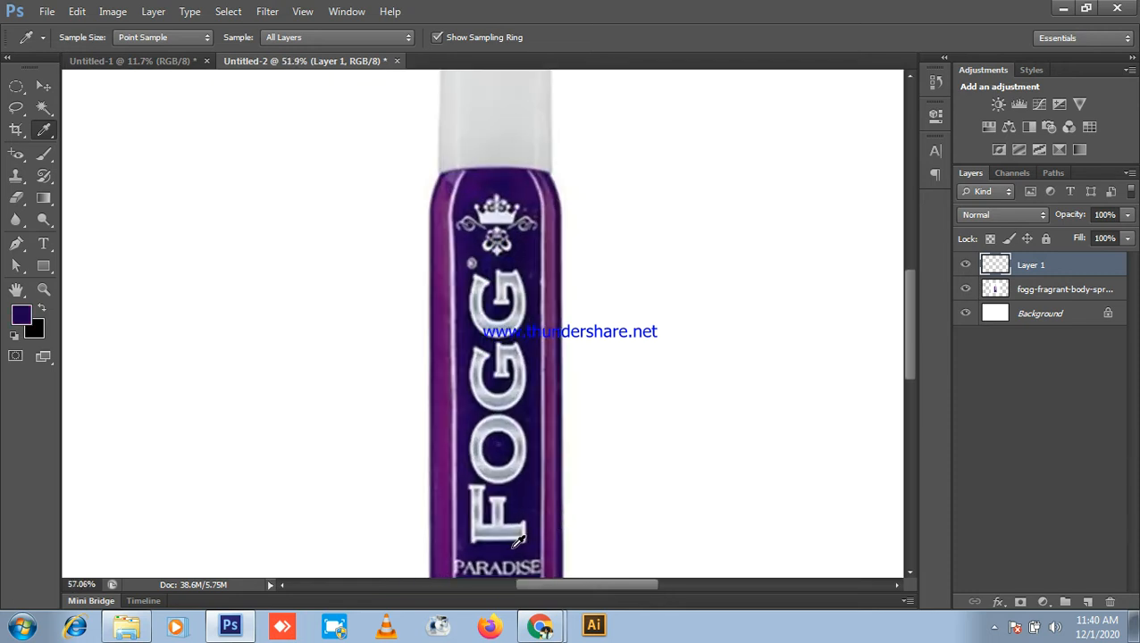
left_click(502, 523)
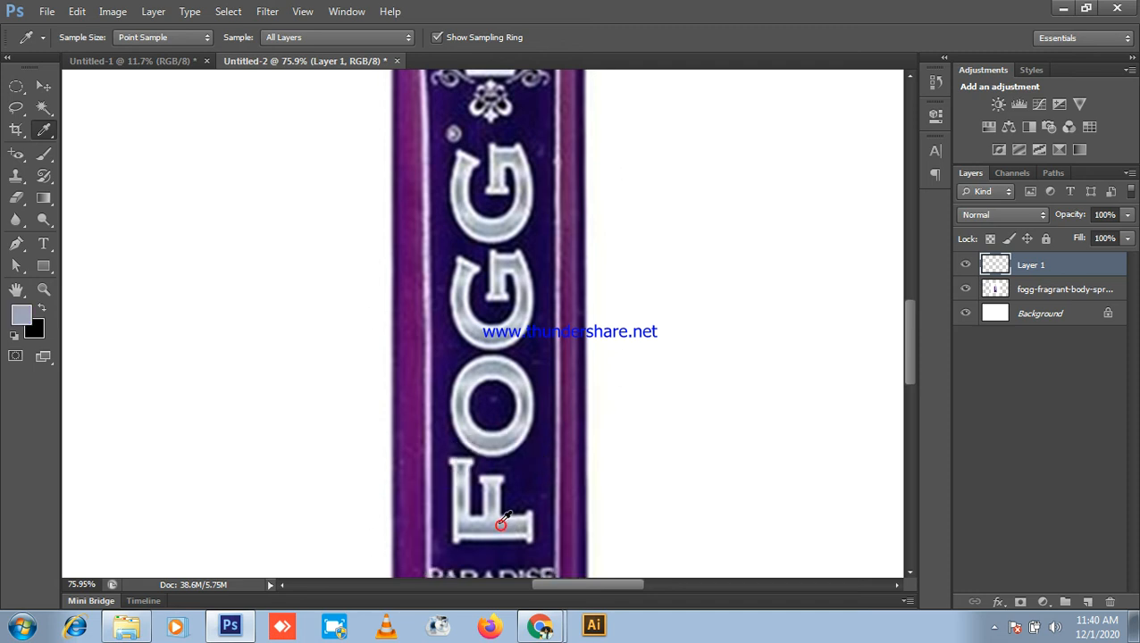
- Sample the foreground colour from the FOGG lettering and the white area beside the bottle, finishing with the Move tool active
left_click(471, 384)
left_click(318, 352)
scroll(304, 380, "down", 2)
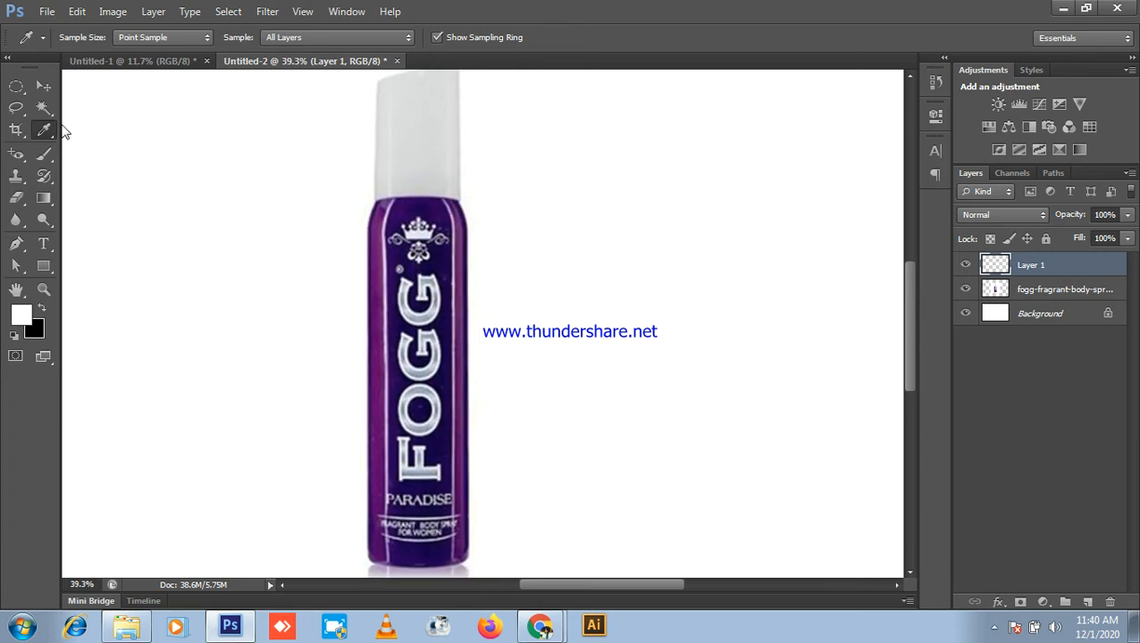
left_click(42, 85)
scroll(578, 286, "down", 1)
- Check the Google Meet call, return to Photoshop and dismiss the presenting notification
left_click(1062, 8)
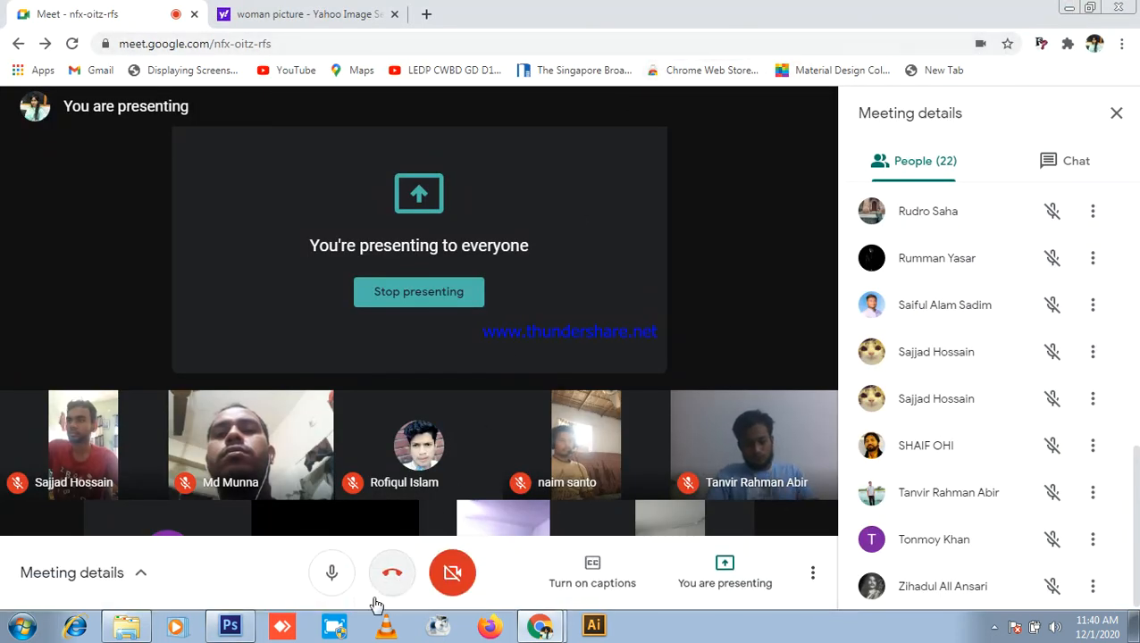
left_click(251, 631)
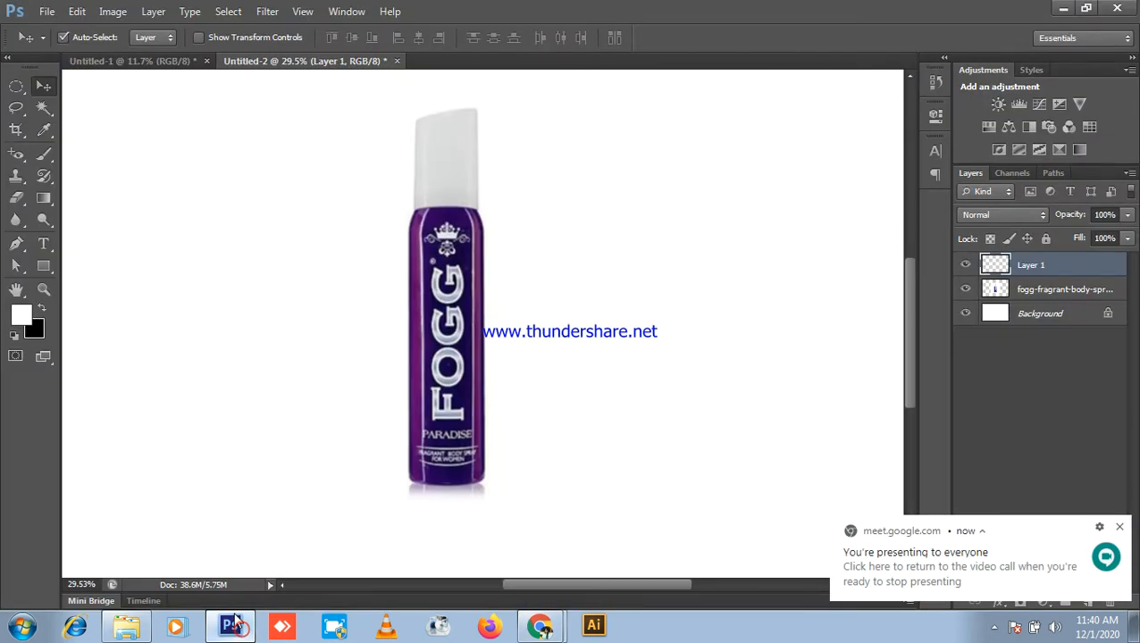
left_click(1117, 526)
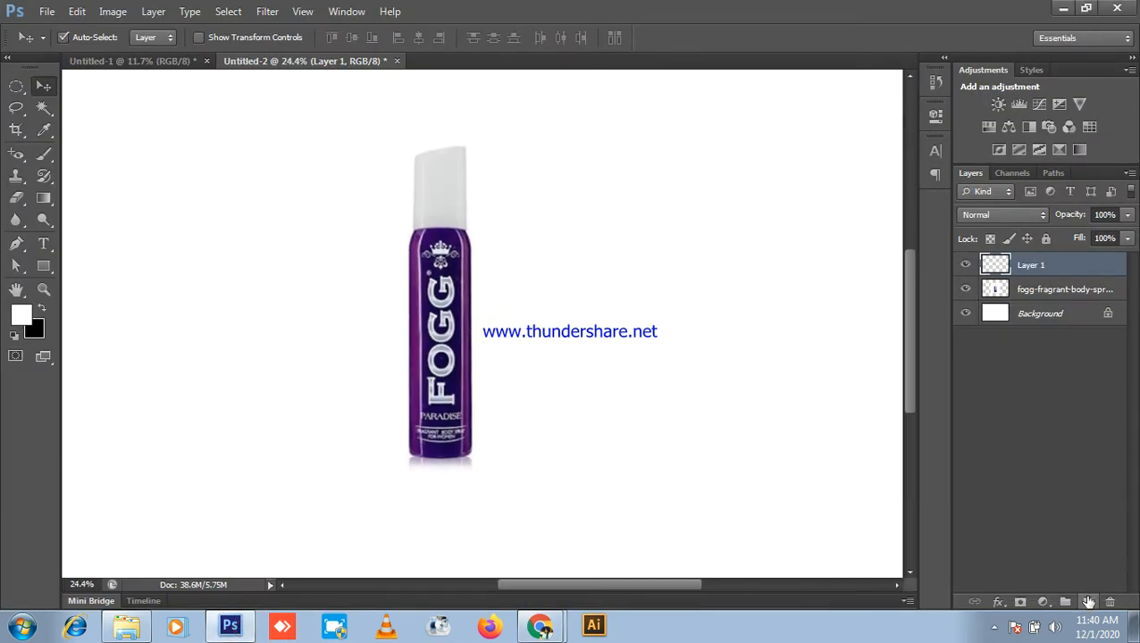
- Pick the bottle's dark violet (2f0562) as the foreground colour and fill the empty Layer 1 with it
left_click(24, 316)
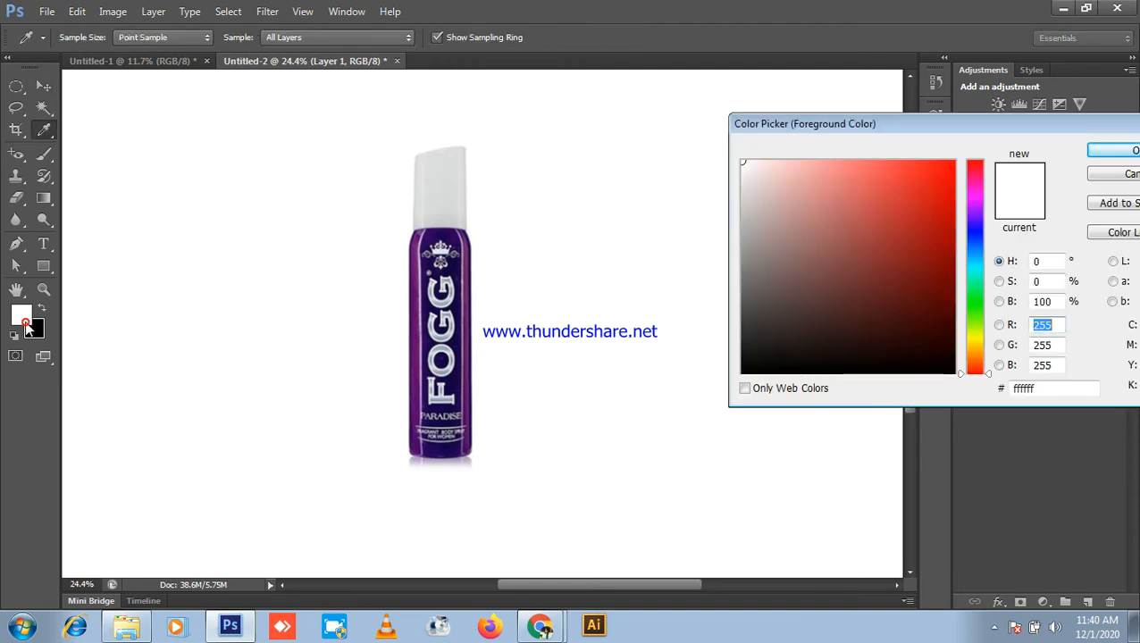
left_click(420, 245)
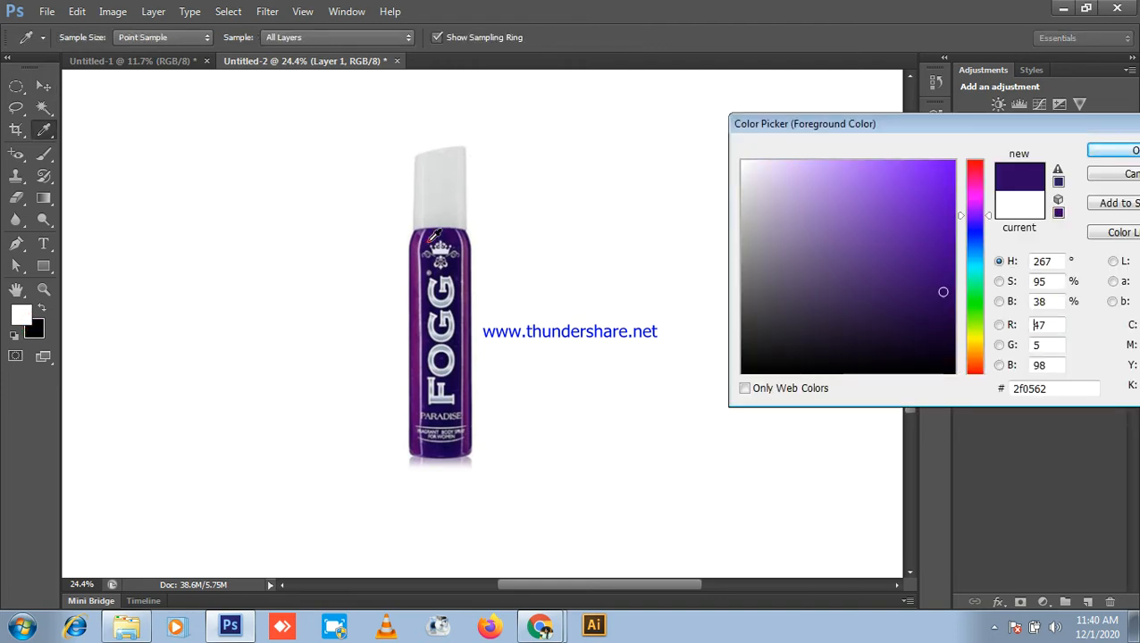
left_click(1097, 154)
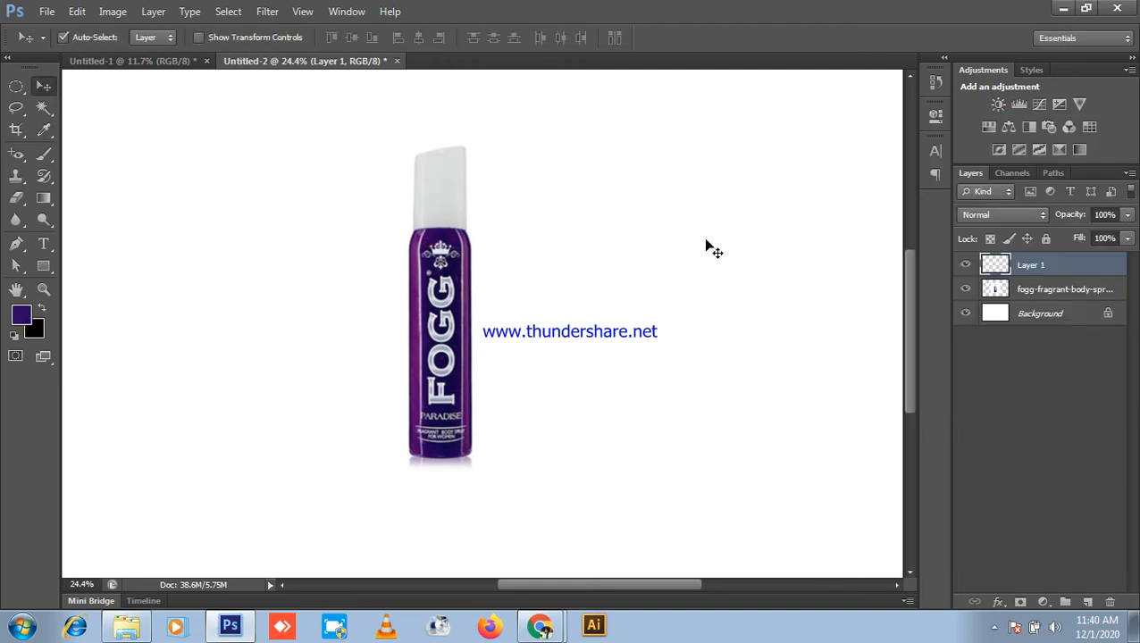
key("alt+BackSpace")
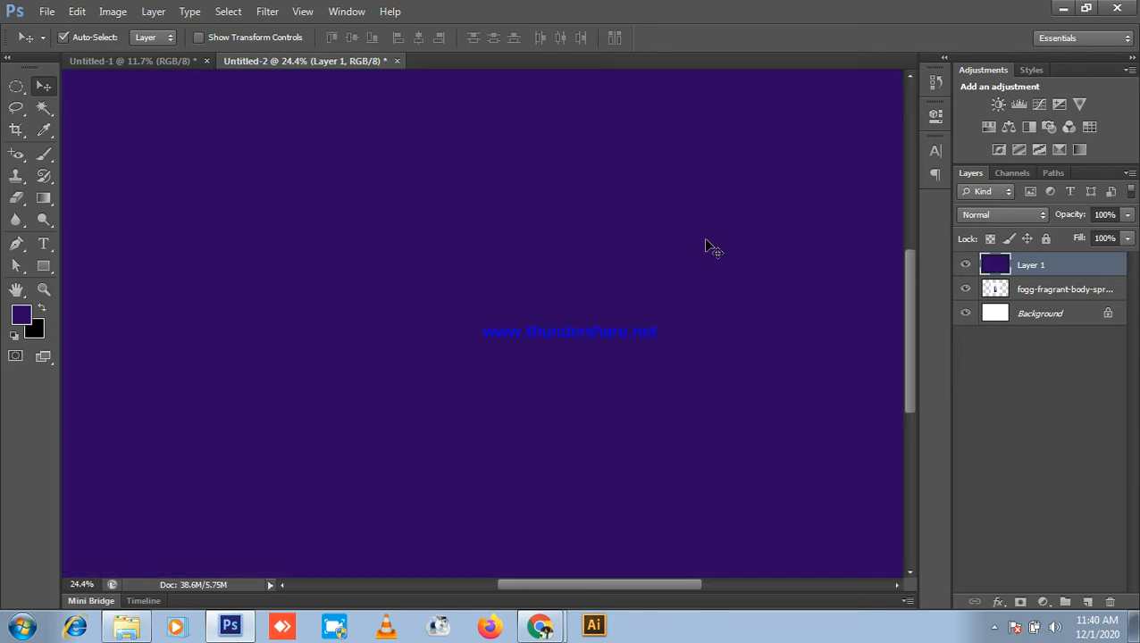
scroll(738, 340, "down", 3)
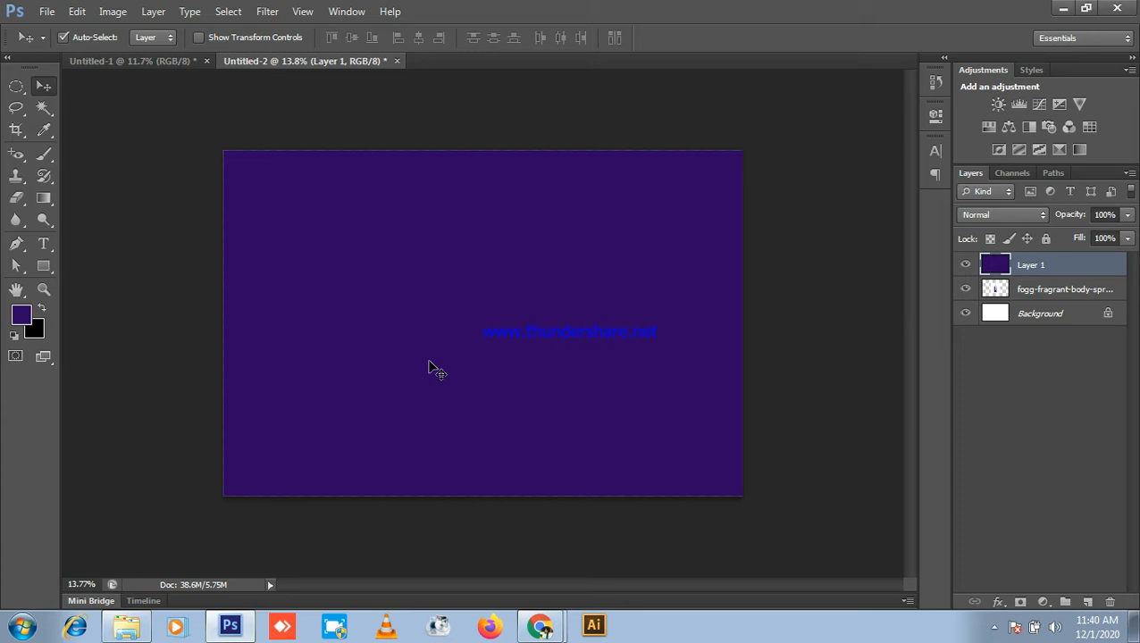
- Move the violet-filled Layer 1 below the body spray layer and make the body spray layer active
left_click_drag(1038, 266, 1029, 304)
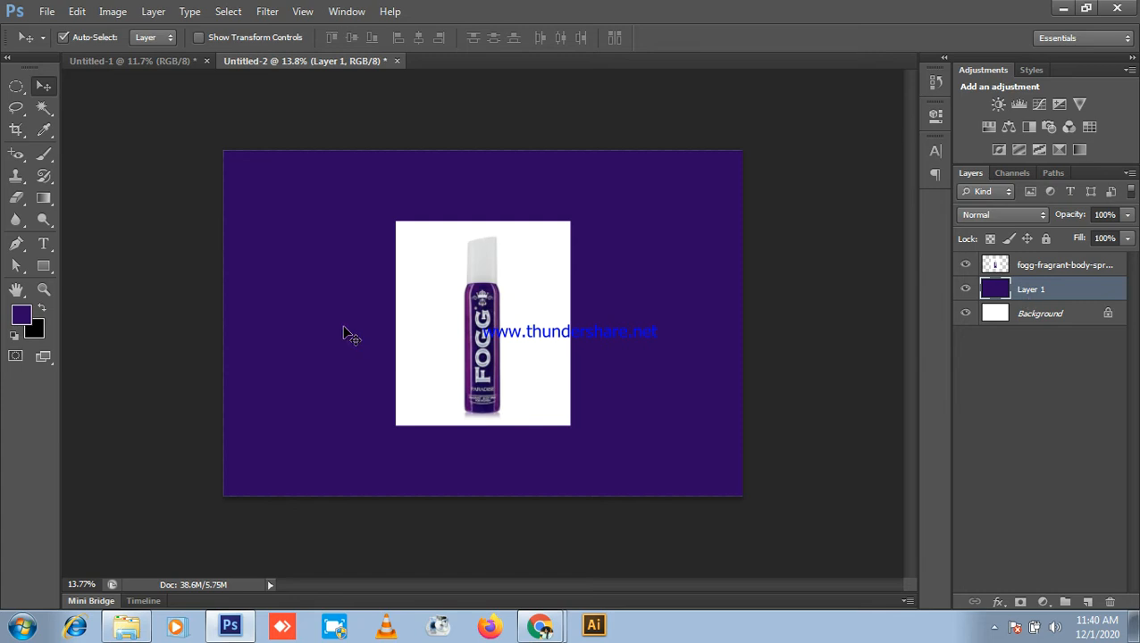
scroll(546, 376, "up", 5)
left_click_drag(515, 345, 480, 347)
scroll(491, 377, "down", 2)
- Try to remove the white background around the spray by selecting it with the Magic Wand at tolerance 32 and deleting it
left_click(42, 108)
left_click(179, 124)
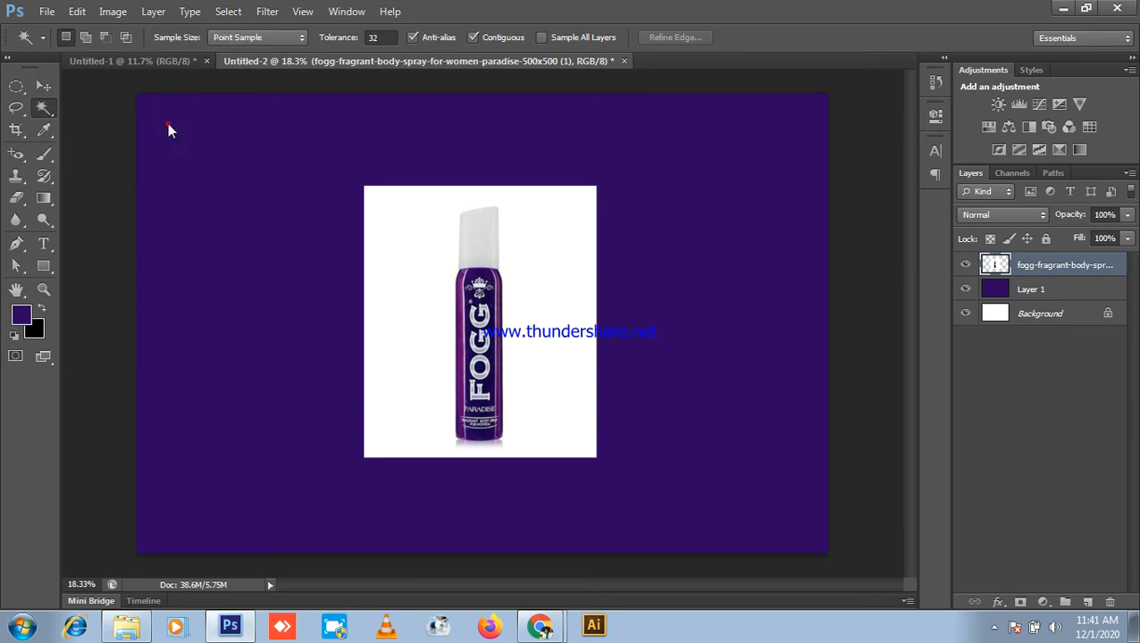
left_click(396, 255)
scroll(456, 326, "up", 5)
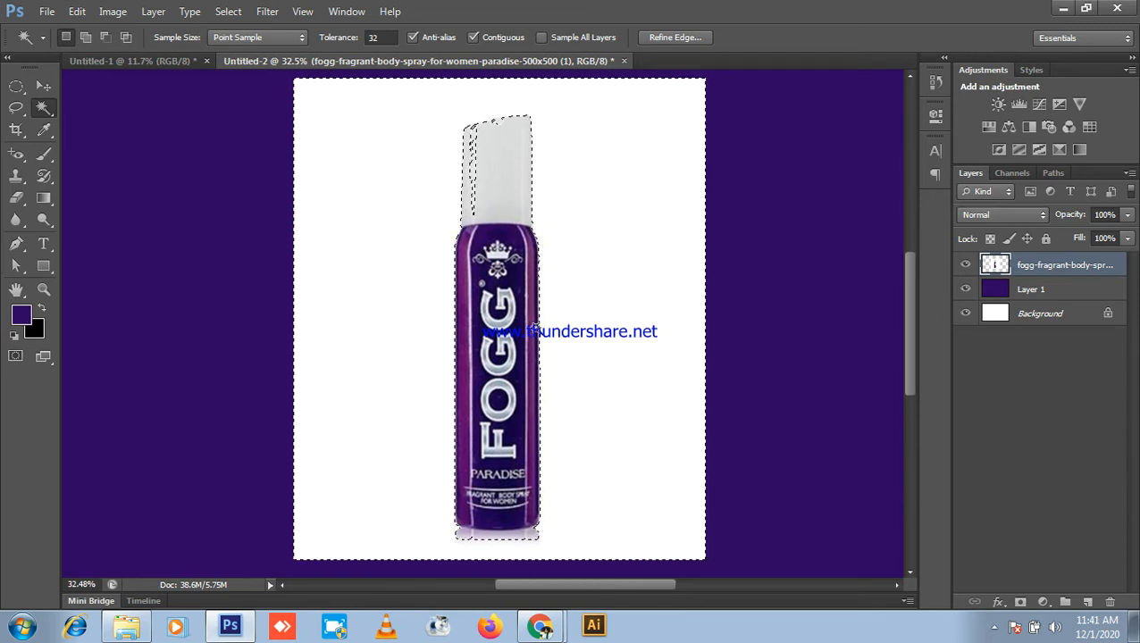
key("Delete")
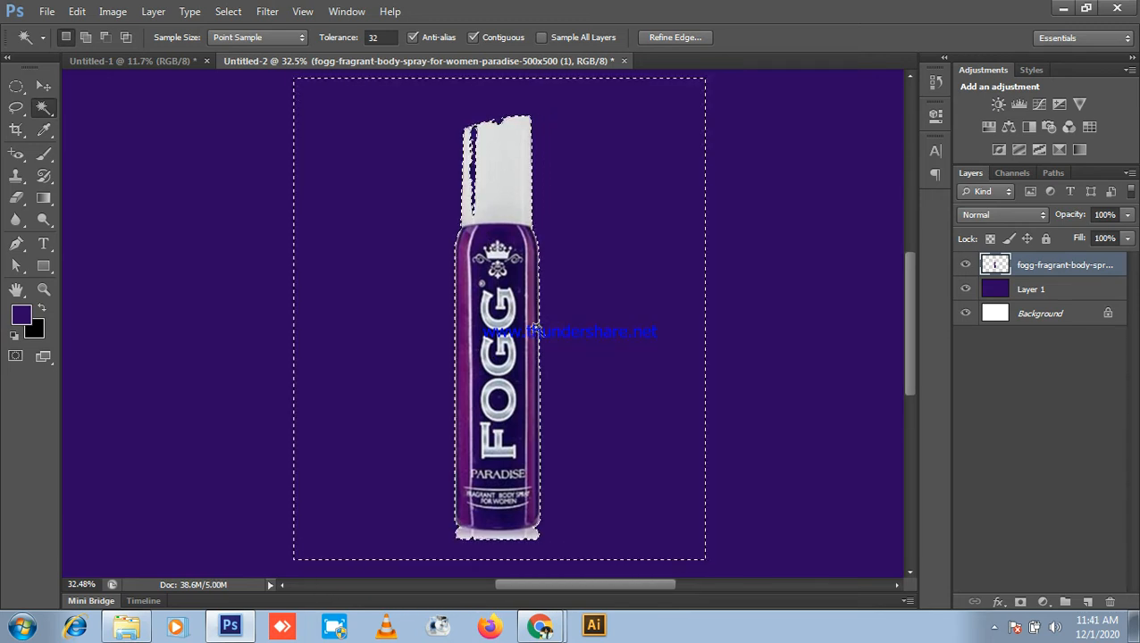
scroll(468, 161, "up", 2)
scroll(468, 162, "up", 1)
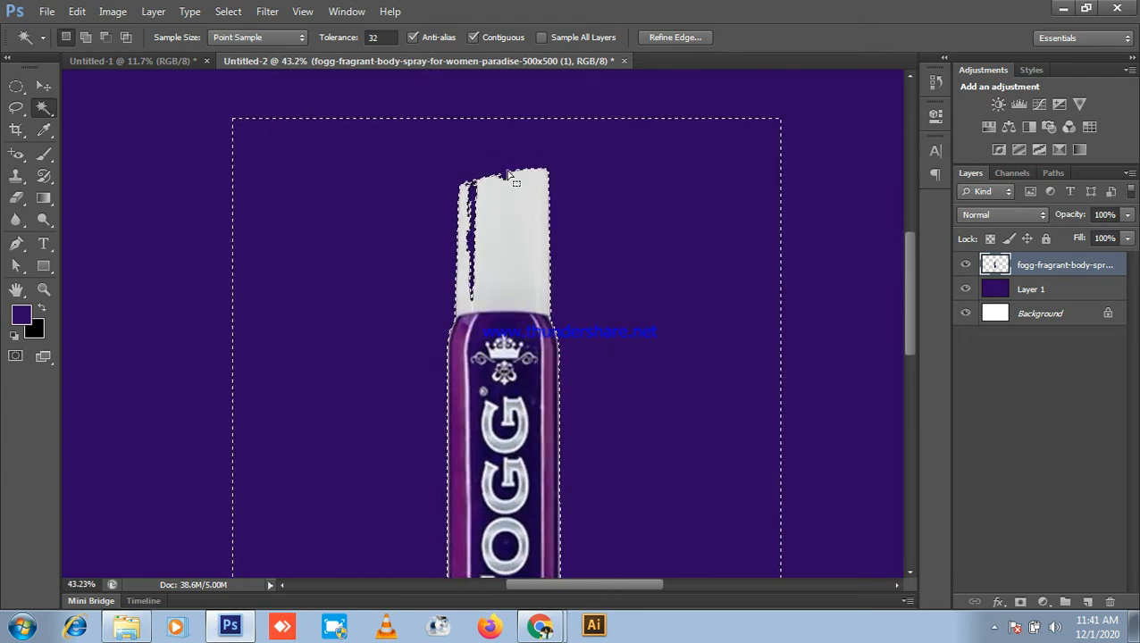
scroll(567, 247, "down", 3)
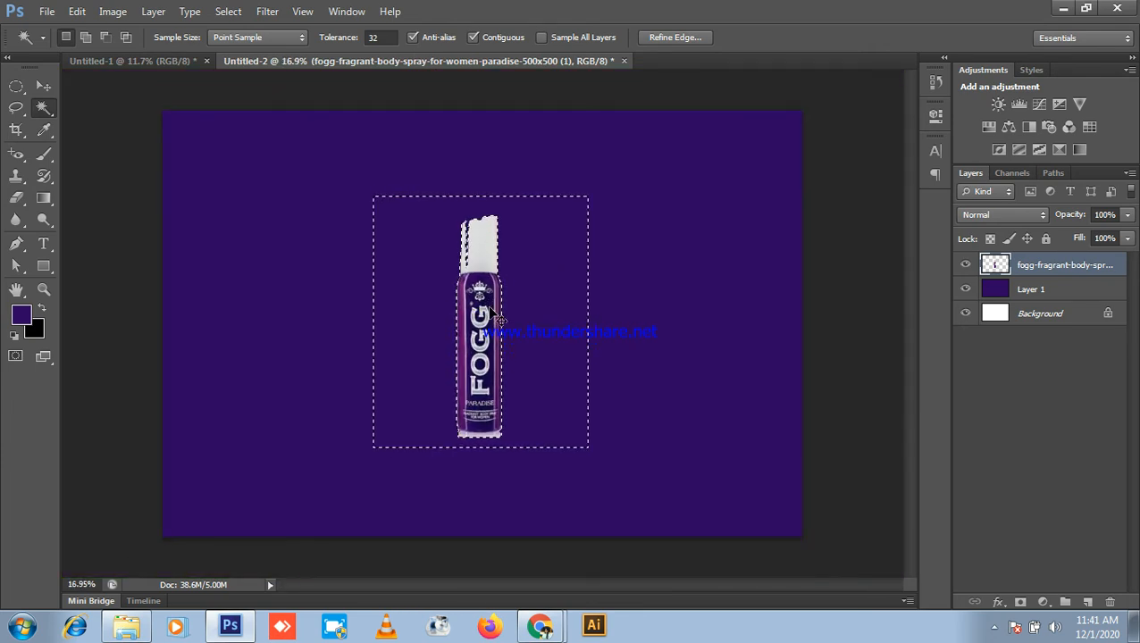
- Undo the deletion of the white background and clear the selection
key("ctrl+z")
key("ctrl+d")
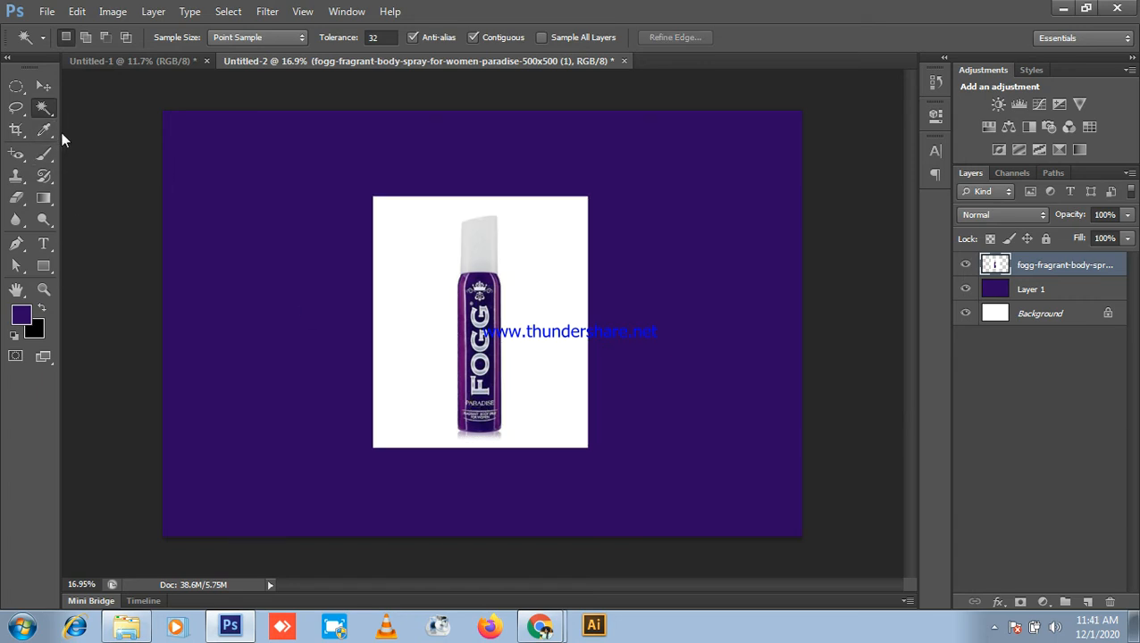
scroll(452, 393, "up", 2)
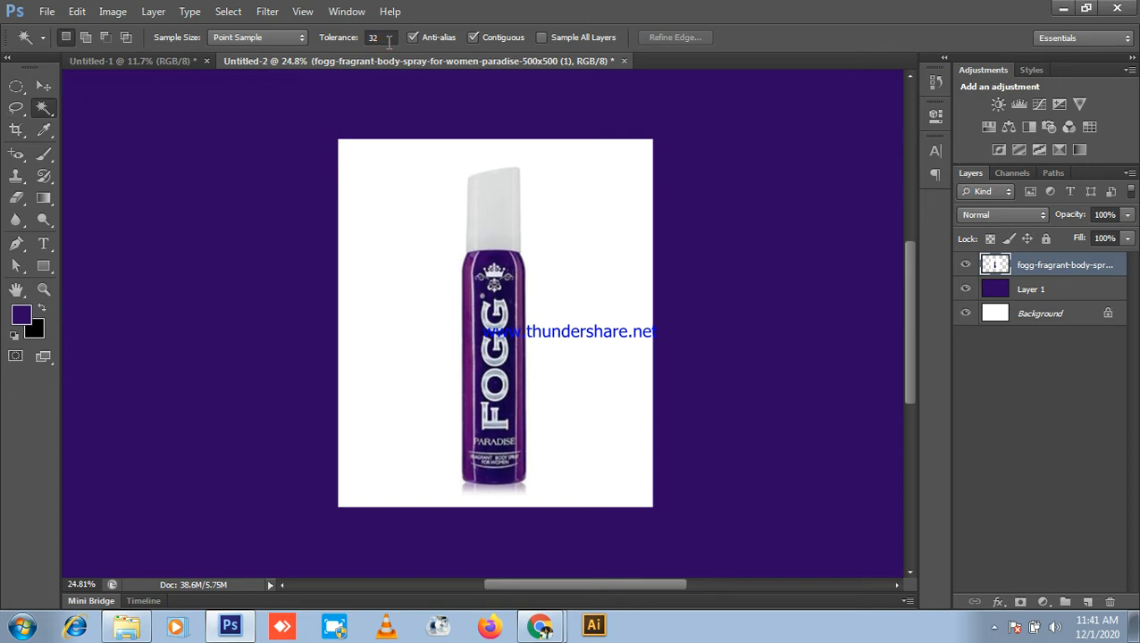
- Check the Google Meet call again, return to the body spray document in Photoshop and activate the Move tool
left_click(1063, 8)
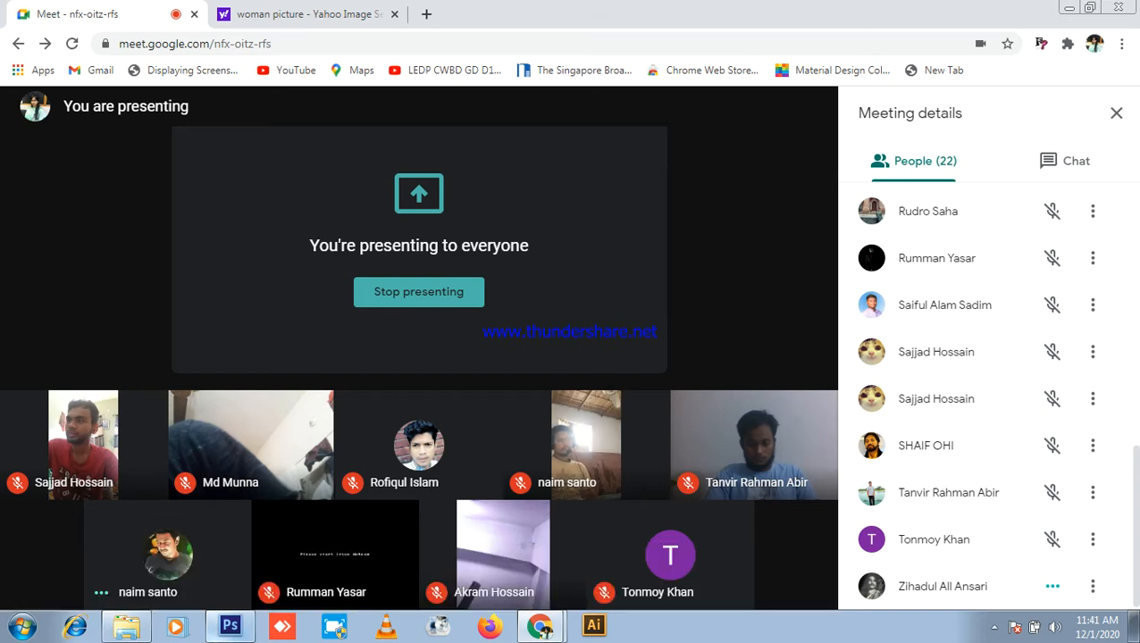
left_click(229, 628)
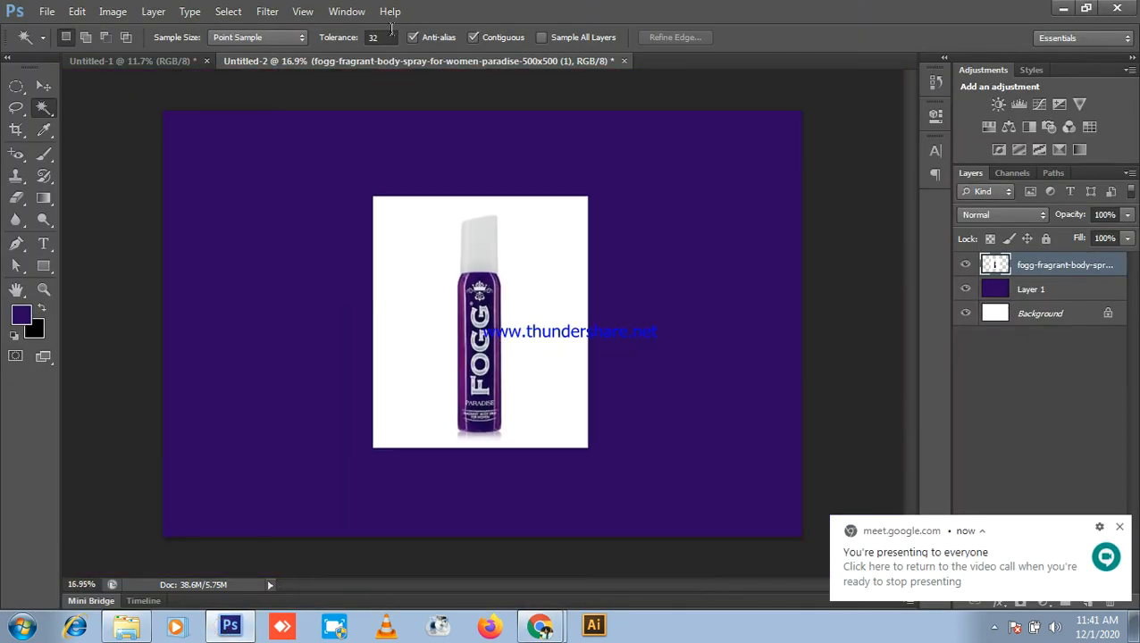
left_click(385, 37)
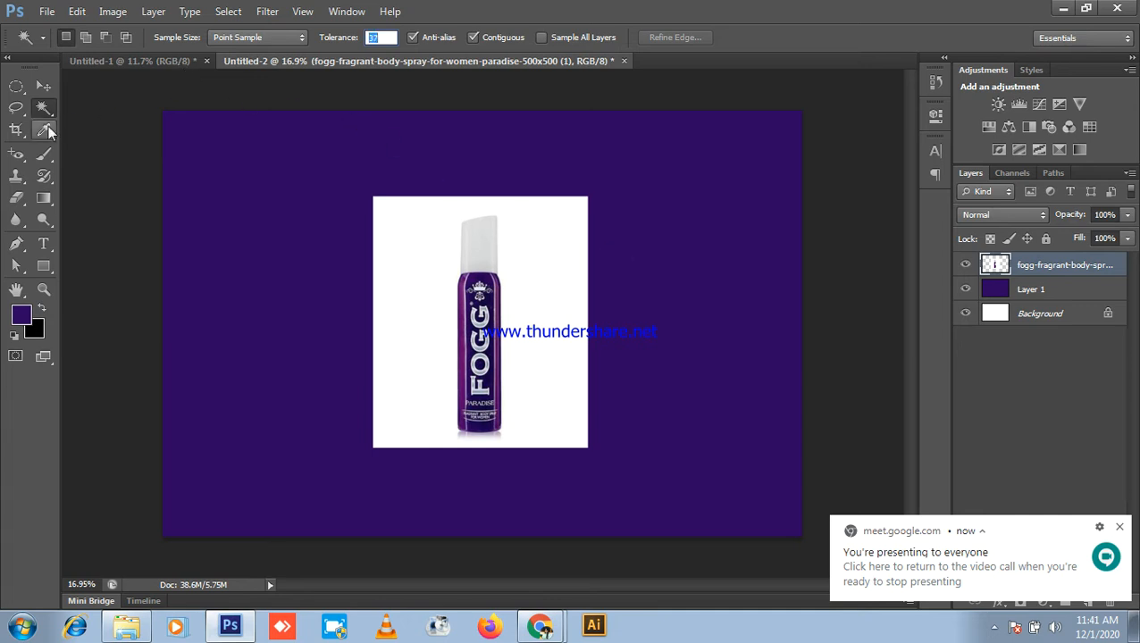
left_click(43, 85)
scroll(536, 304, "up", 2)
scroll(552, 314, "up", 2)
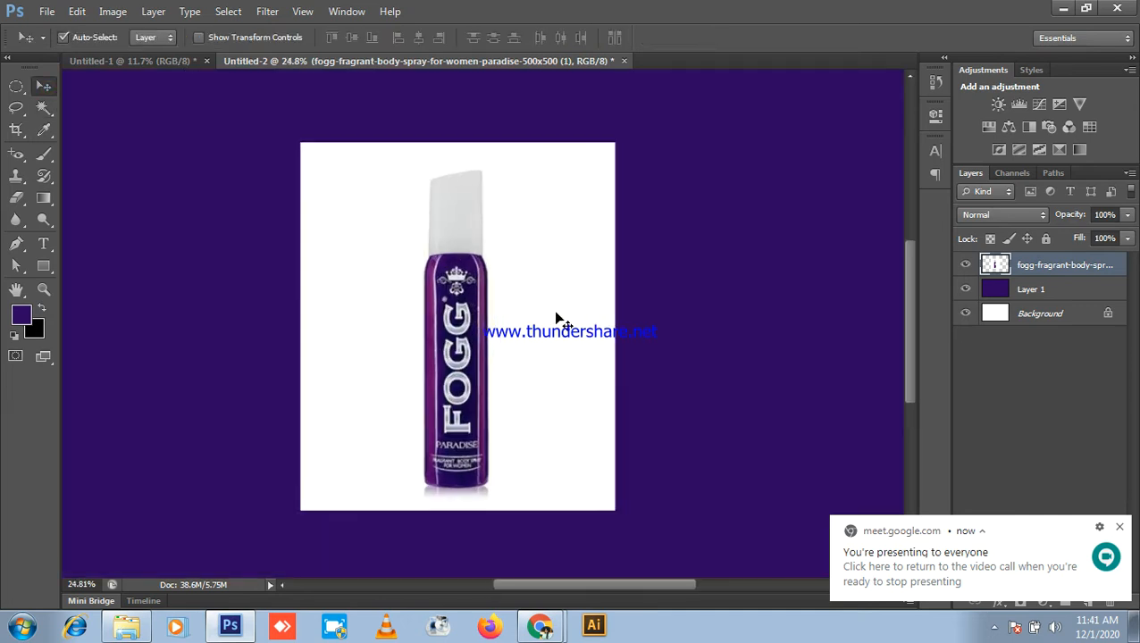
scroll(590, 299, "down", 2)
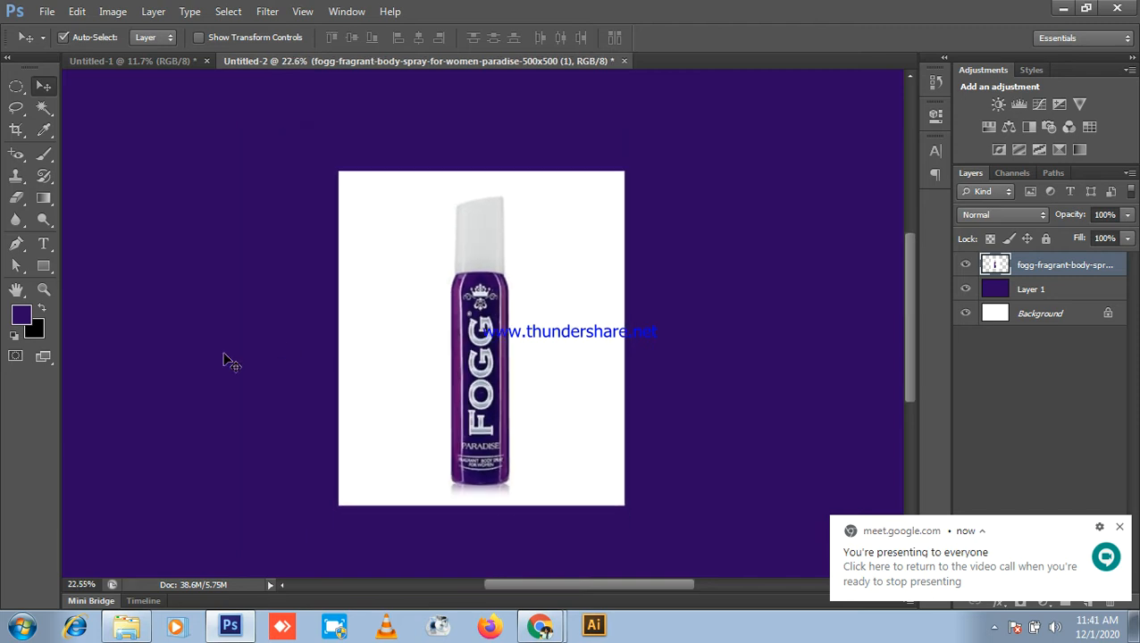
- Try black (000000) and white (ffffff) in the foreground Color Picker and cancel it
left_click(19, 315)
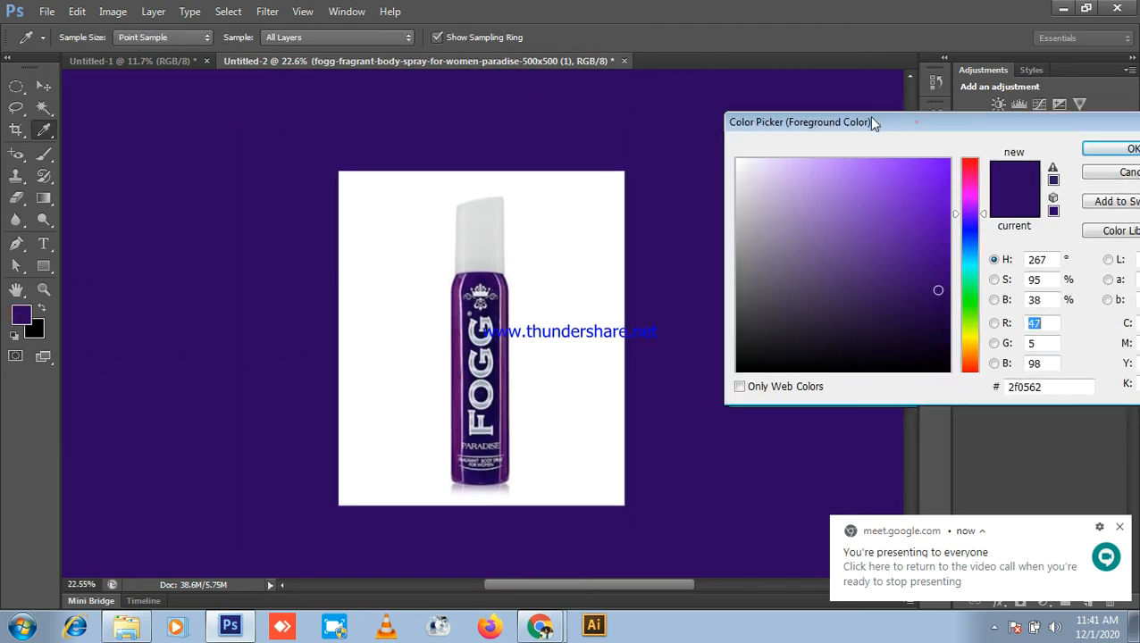
left_click_drag(918, 127, 765, 69)
mouse_move(720, 206)
left_mouse_down()
mouse_move(595, 123)
mouse_move(728, 168)
mouse_move(796, 127)
mouse_move(719, 132)
mouse_move(557, 109)
mouse_move(537, 69)
mouse_move(705, 214)
mouse_move(522, 398)
left_mouse_up()
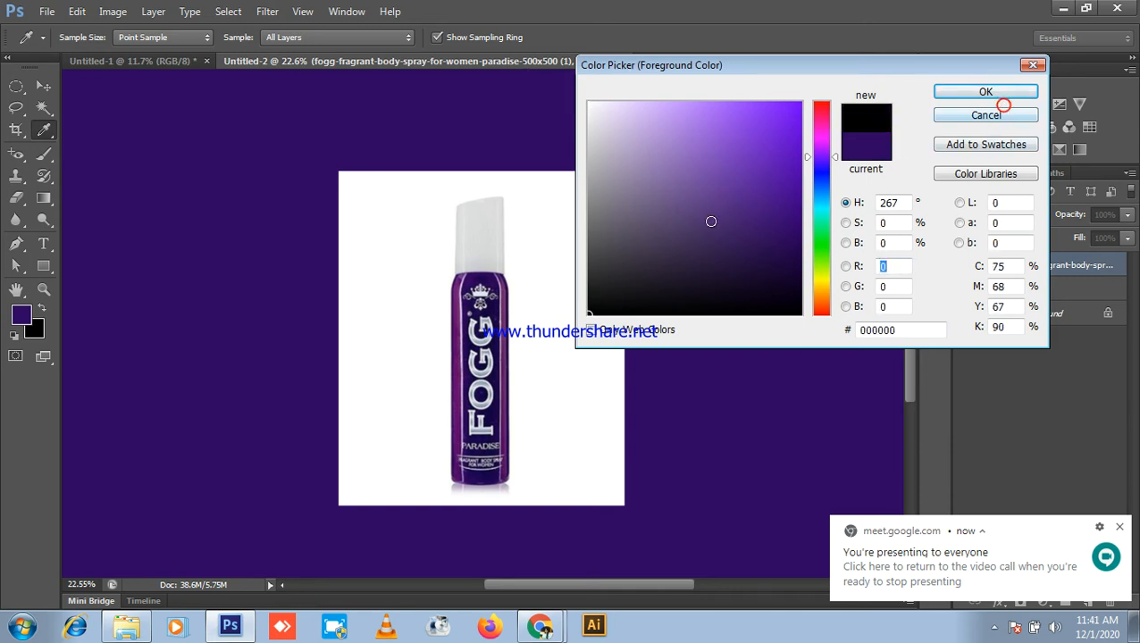
left_click_drag(603, 114, 565, 82)
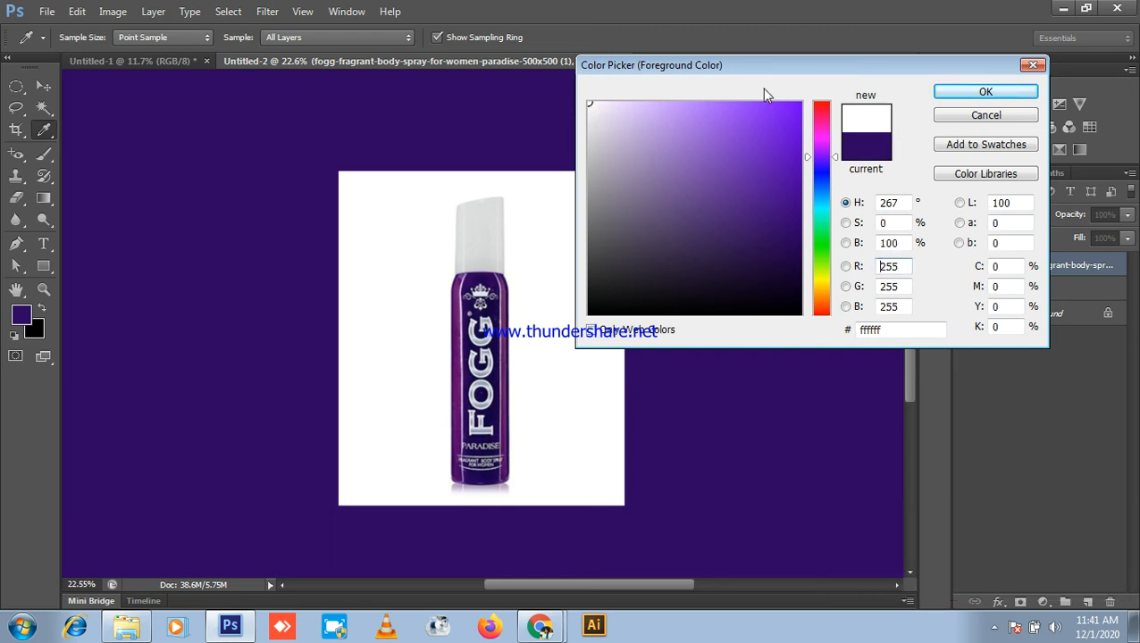
left_click(993, 114)
scroll(344, 320, "up", 1)
scroll(569, 284, "up", 1)
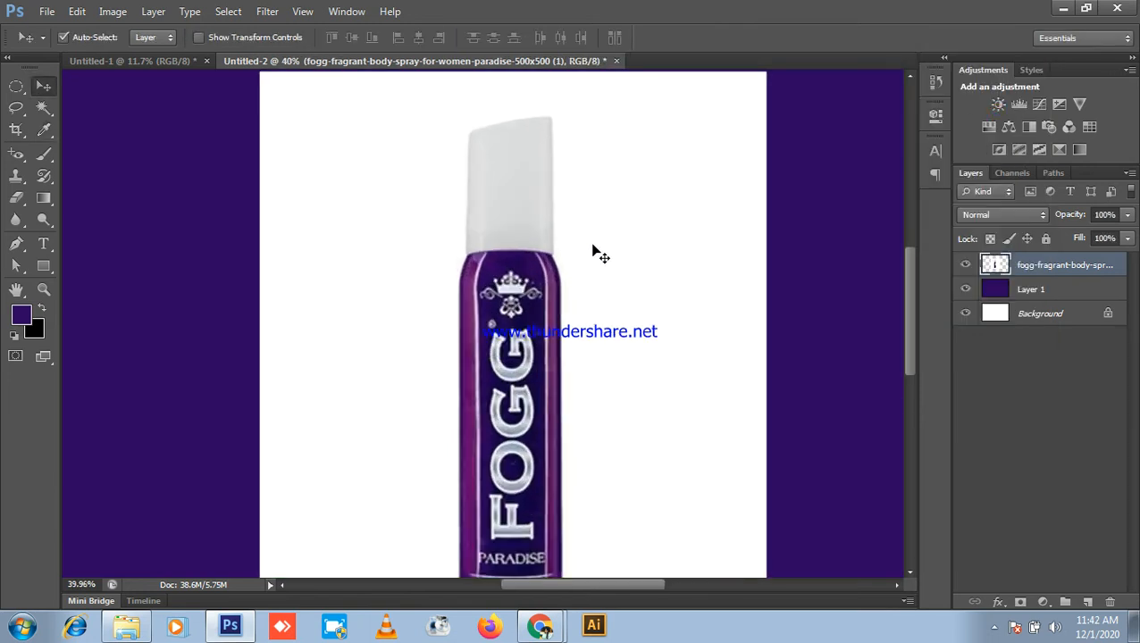
scroll(592, 262, "up", 1)
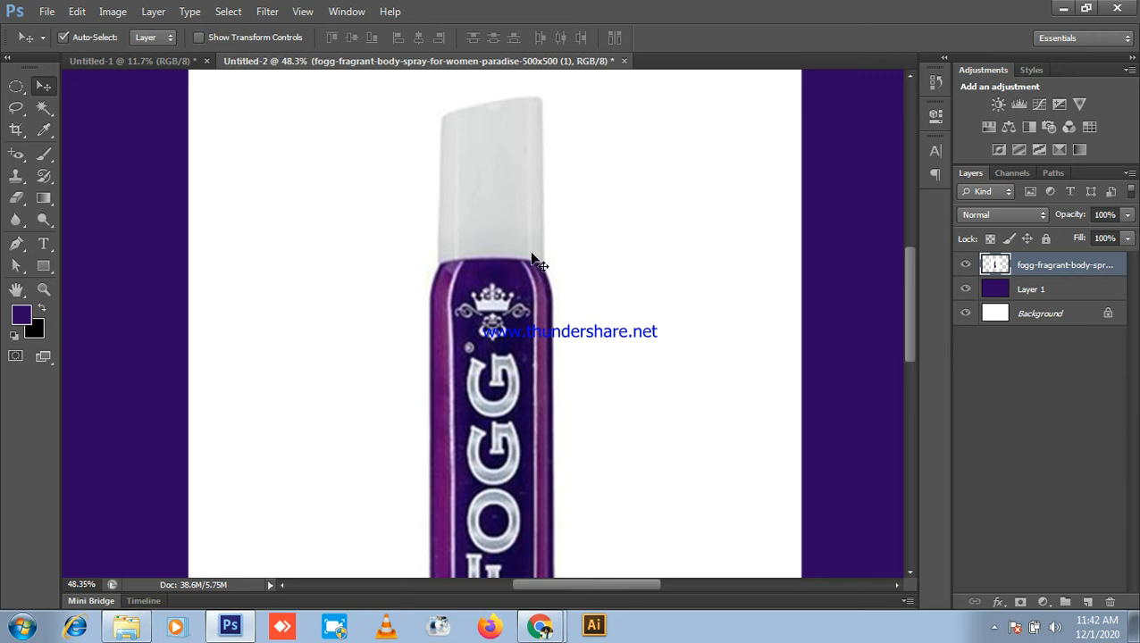
- Select the white background around the body spray bottle using the Magic Wand with a tolerance of 10
scroll(530, 256, "down", 2)
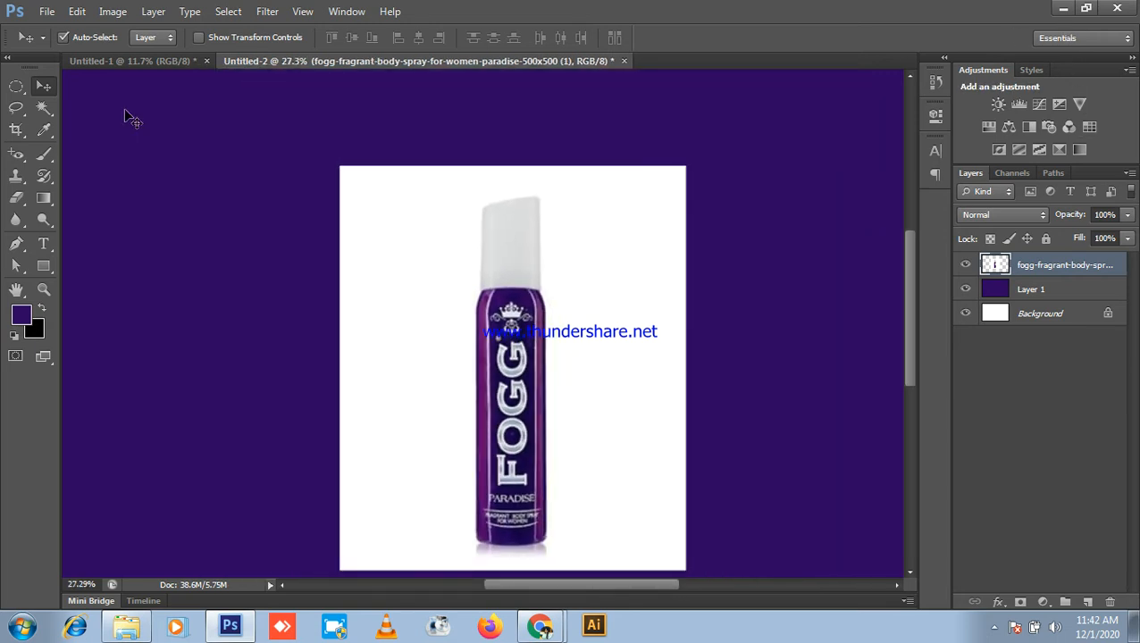
scroll(130, 119, "down", 1)
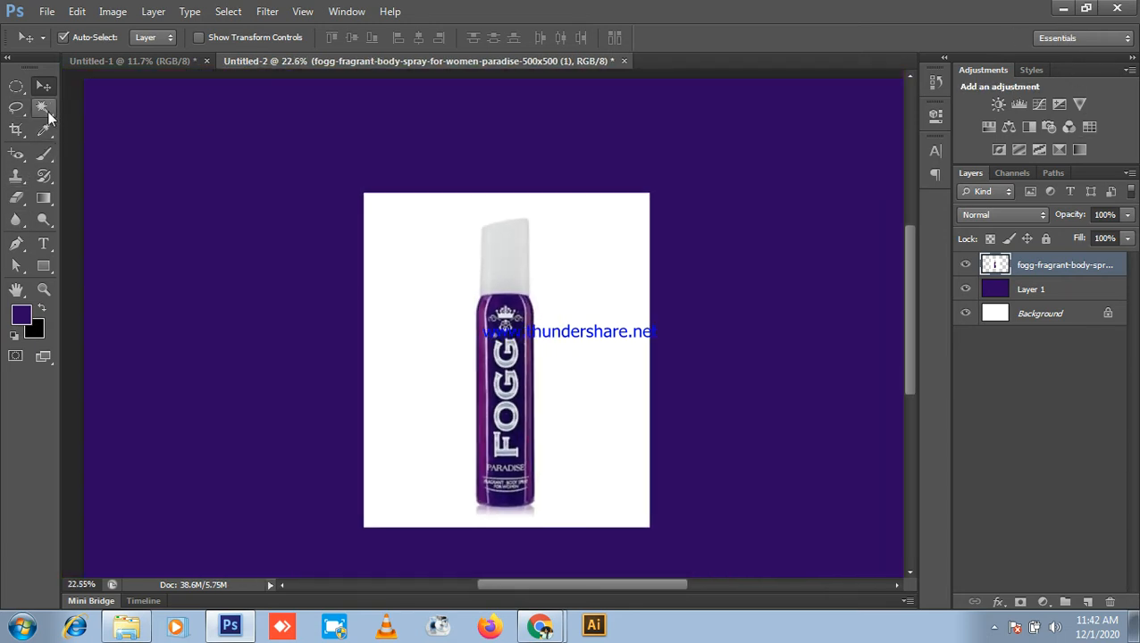
left_click_drag(49, 116, 131, 137)
left_click(147, 128)
left_click(380, 39)
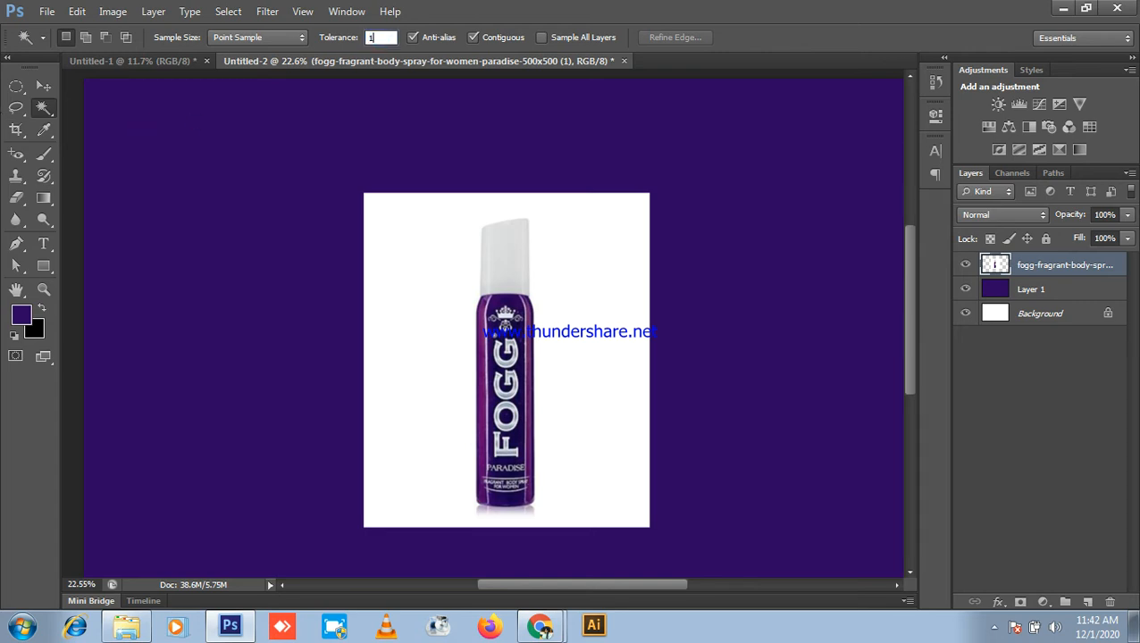
type("10")
key("Return")
left_click(586, 257)
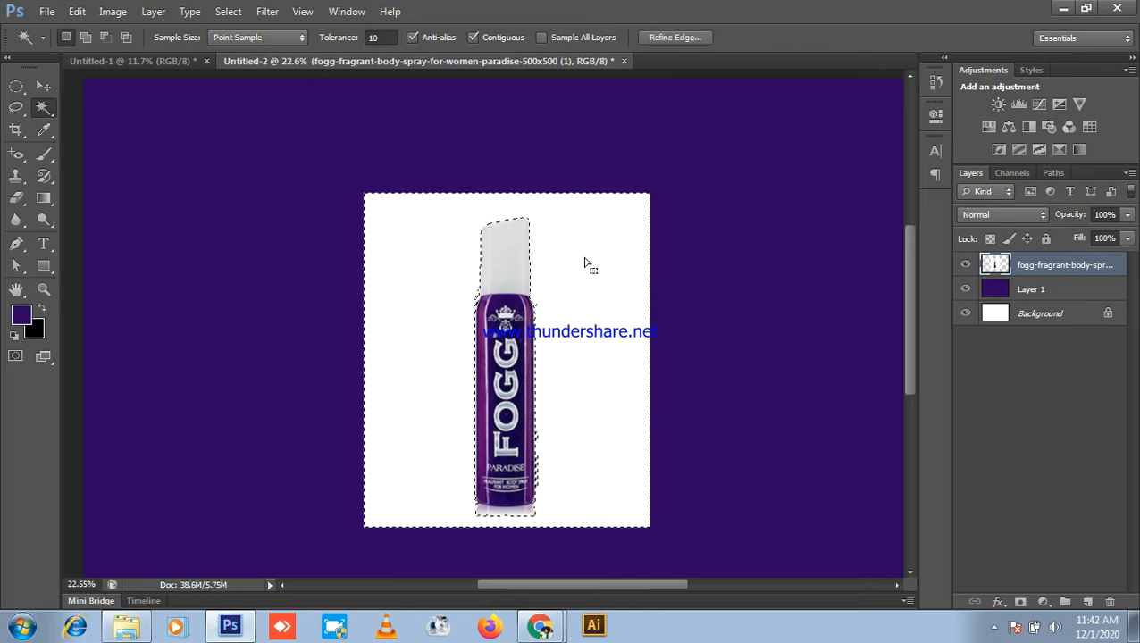
- Delete the selected white background around the bottle and deselect
scroll(600, 260, "up", 2)
scroll(605, 262, "down", 1)
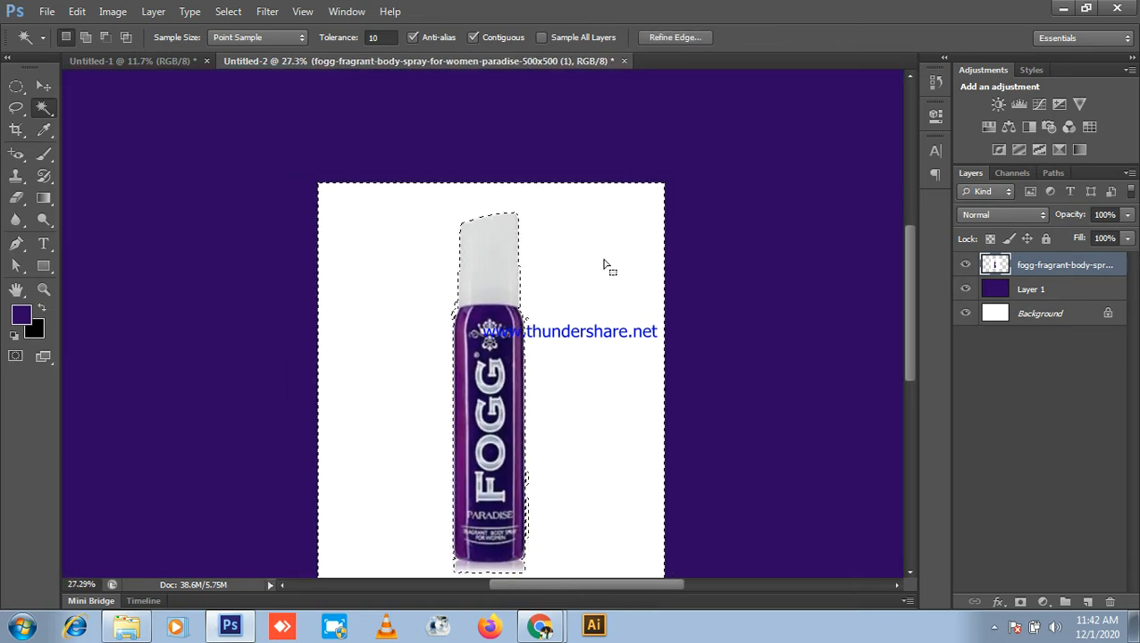
left_click(1062, 8)
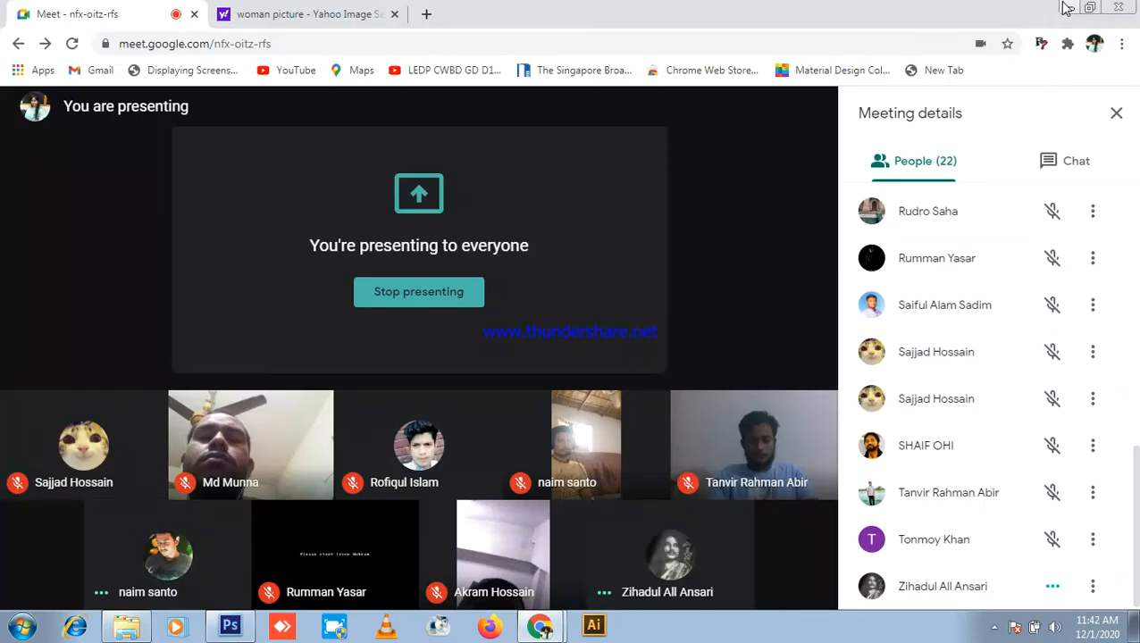
key("alt+Tab")
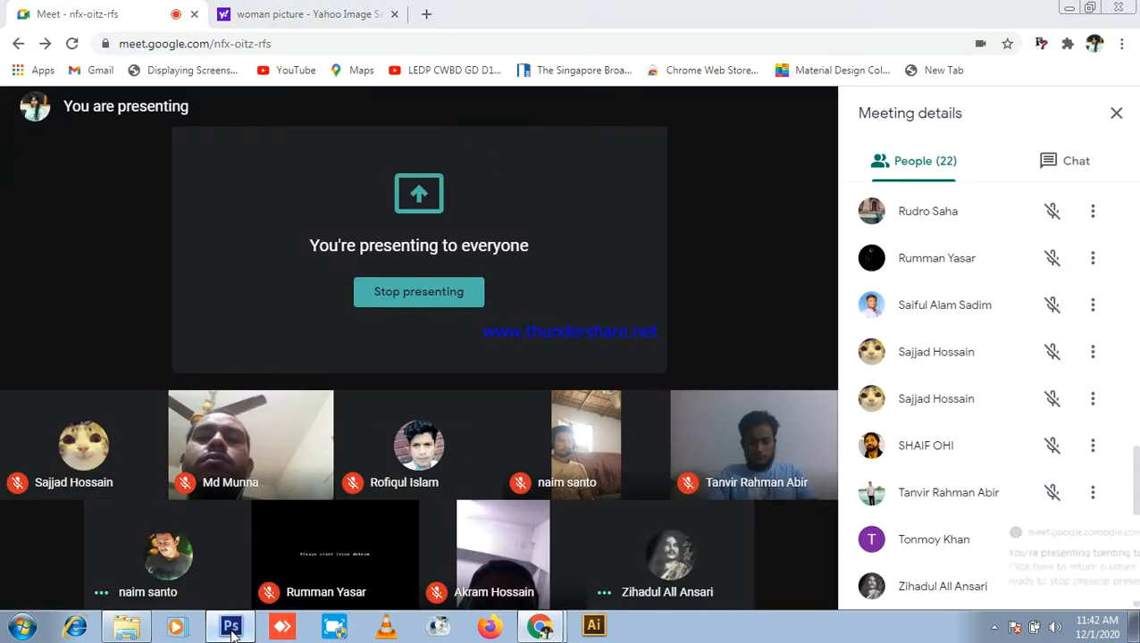
key("Delete")
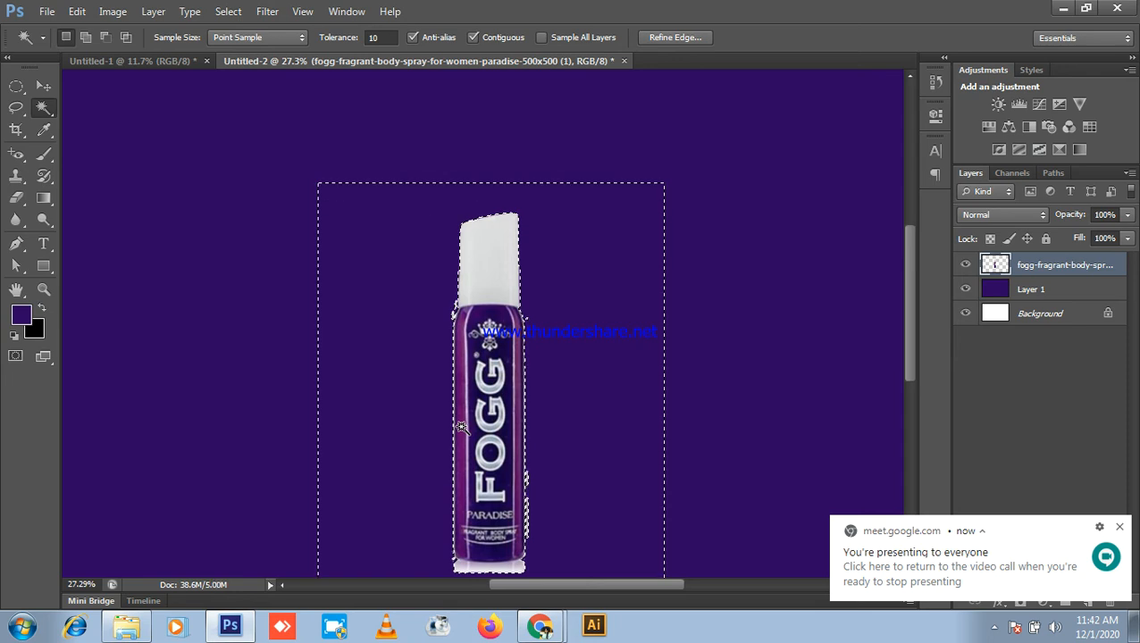
key("ctrl+d")
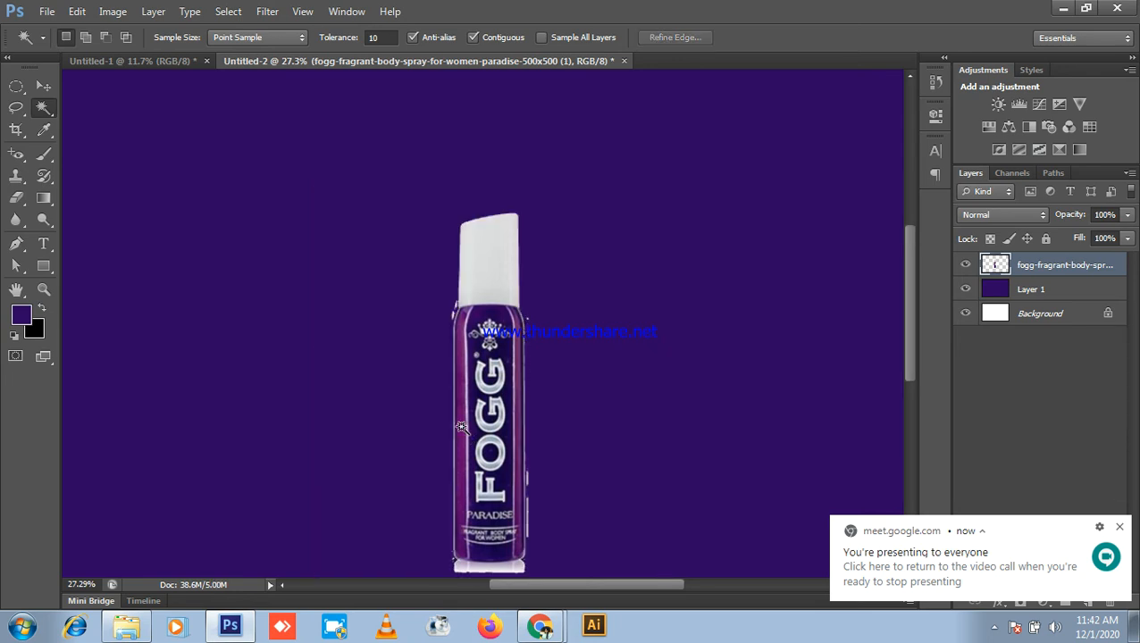
- Erase the leftover white specks beside both shoulders of the bottle with the Eraser tool
scroll(461, 427, "up", 3)
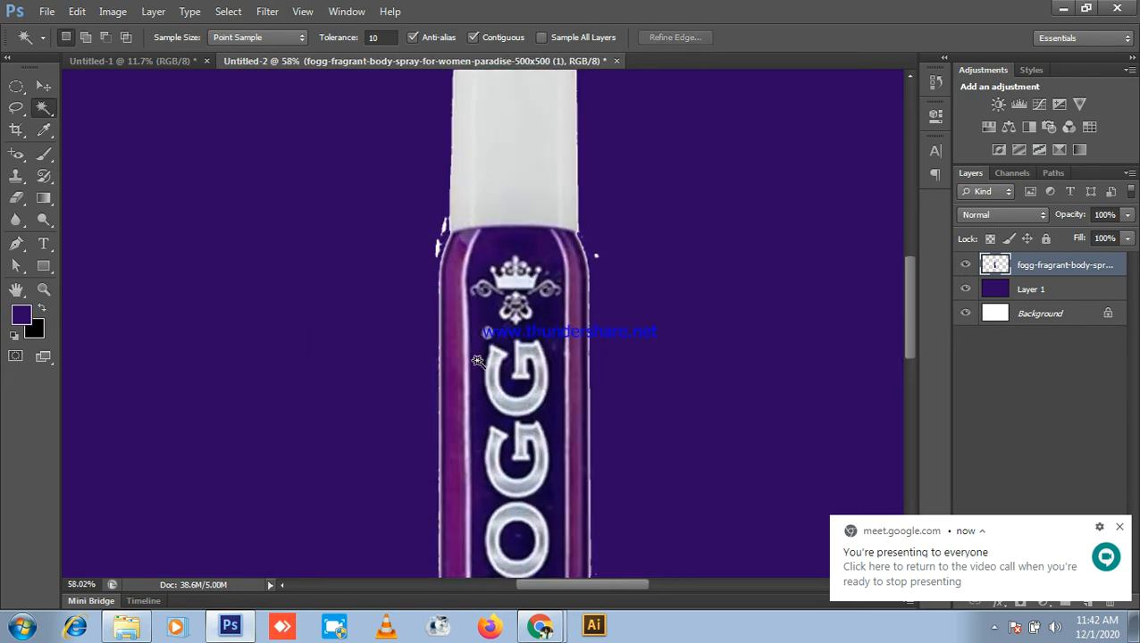
left_click_drag(16, 197, 78, 196)
scroll(263, 219, "up", 1)
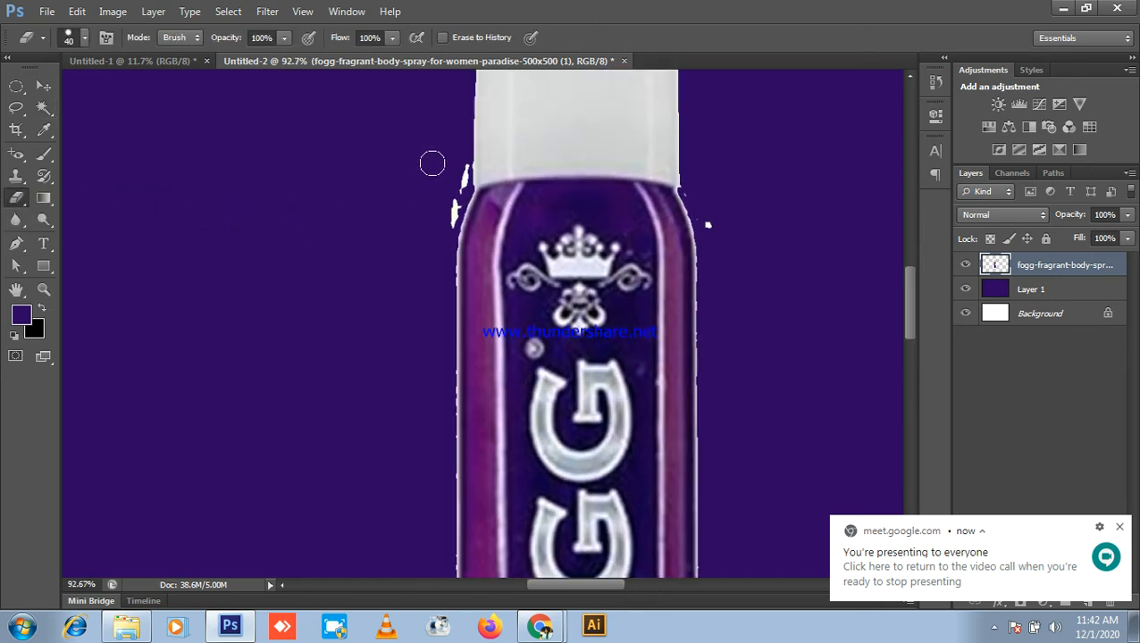
mouse_move(449, 176)
left_mouse_down()
mouse_move(445, 186)
mouse_move(449, 166)
mouse_move(438, 225)
left_mouse_up()
scroll(396, 246, "down", 2)
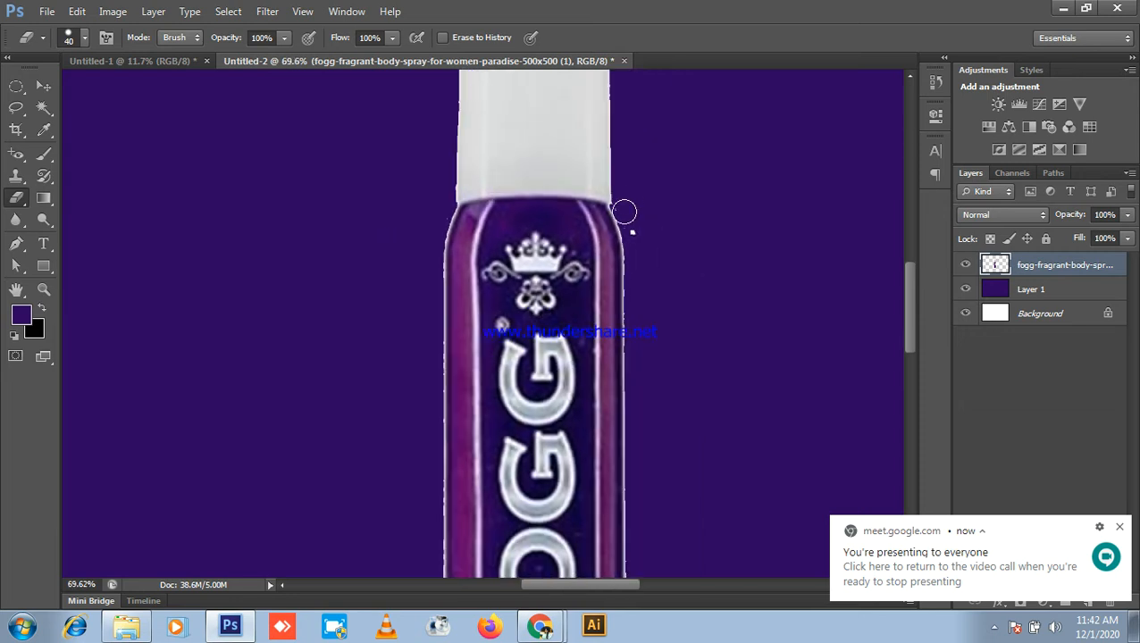
left_click_drag(629, 198, 647, 250)
- Erase the white remnants along the lower part of the bottle's right side
scroll(670, 317, "down", 5)
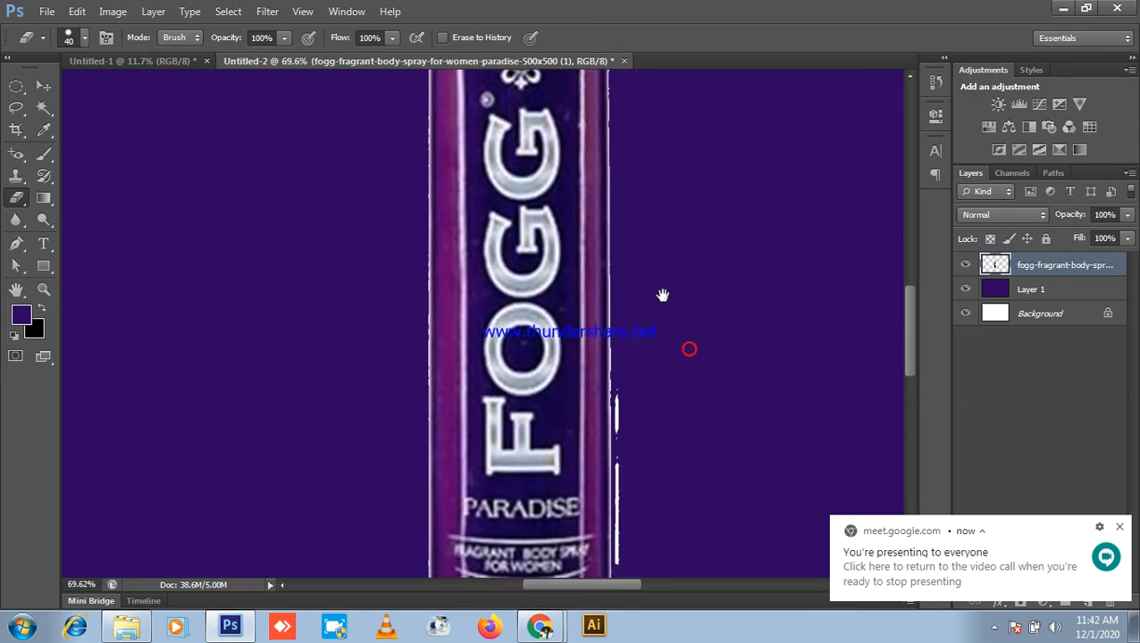
scroll(650, 285, "up", 3)
left_click_drag(627, 273, 627, 356)
mouse_move(627, 409)
left_mouse_down()
mouse_move(628, 457)
mouse_move(608, 250)
mouse_move(613, 368)
mouse_move(641, 328)
mouse_move(656, 229)
left_mouse_up()
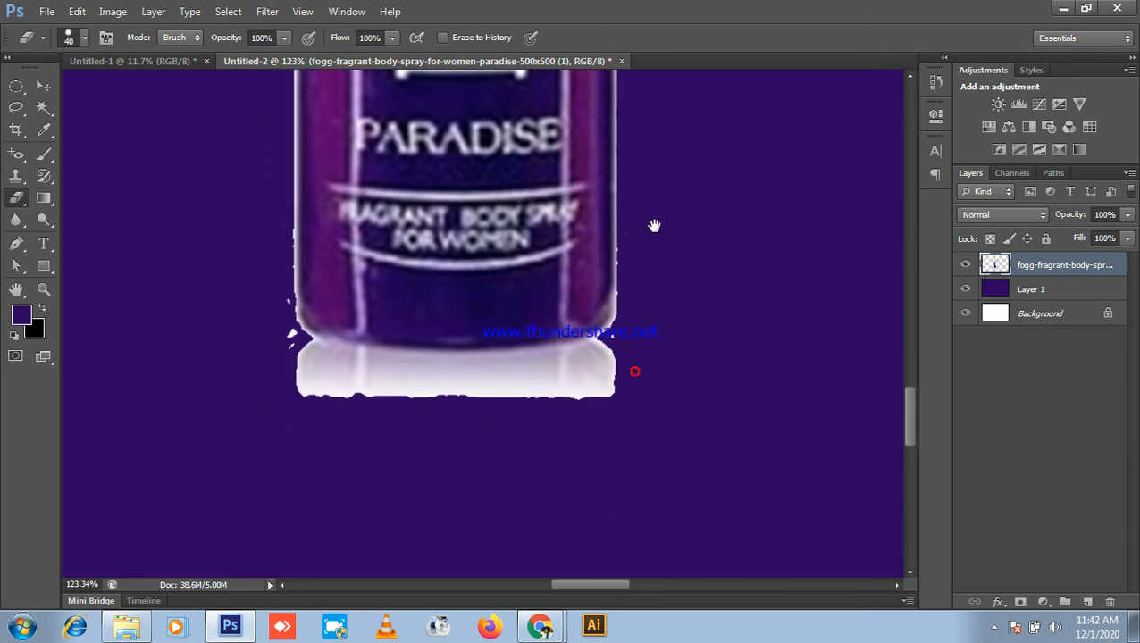
- Erase the pale reflection beneath the bottle's base and the white specks beside its lower-left edge
mouse_move(633, 354)
left_mouse_down()
mouse_move(456, 375)
mouse_move(294, 358)
left_mouse_up()
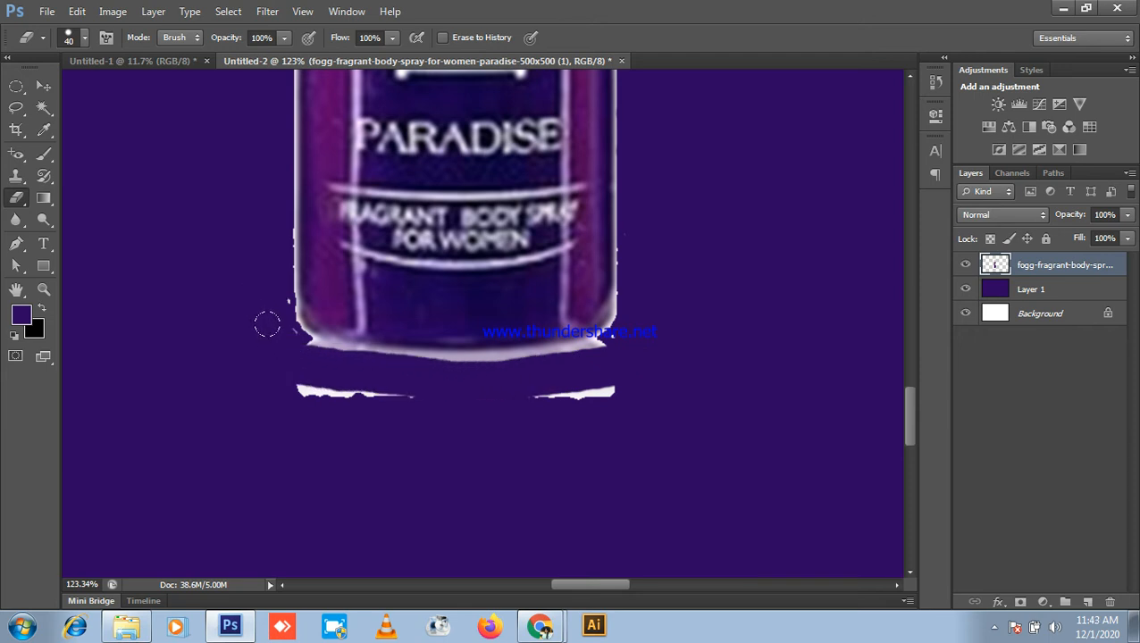
mouse_move(288, 358)
left_mouse_down()
mouse_move(304, 392)
mouse_move(666, 384)
left_mouse_up()
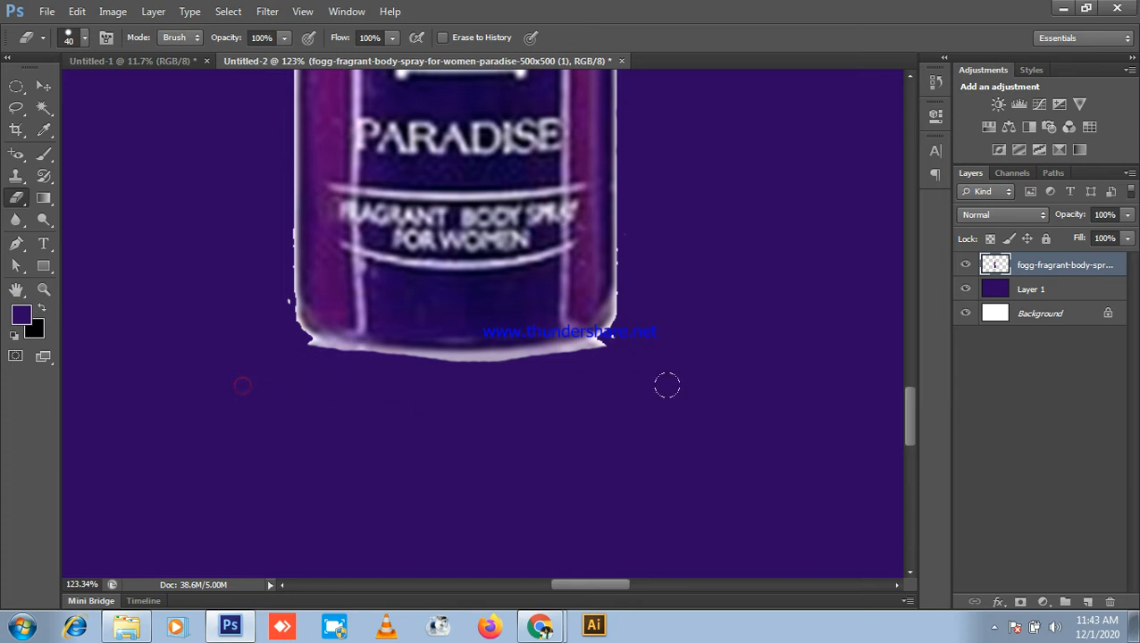
mouse_move(642, 344)
left_mouse_down()
mouse_move(408, 359)
mouse_move(338, 355)
mouse_move(299, 339)
left_mouse_up()
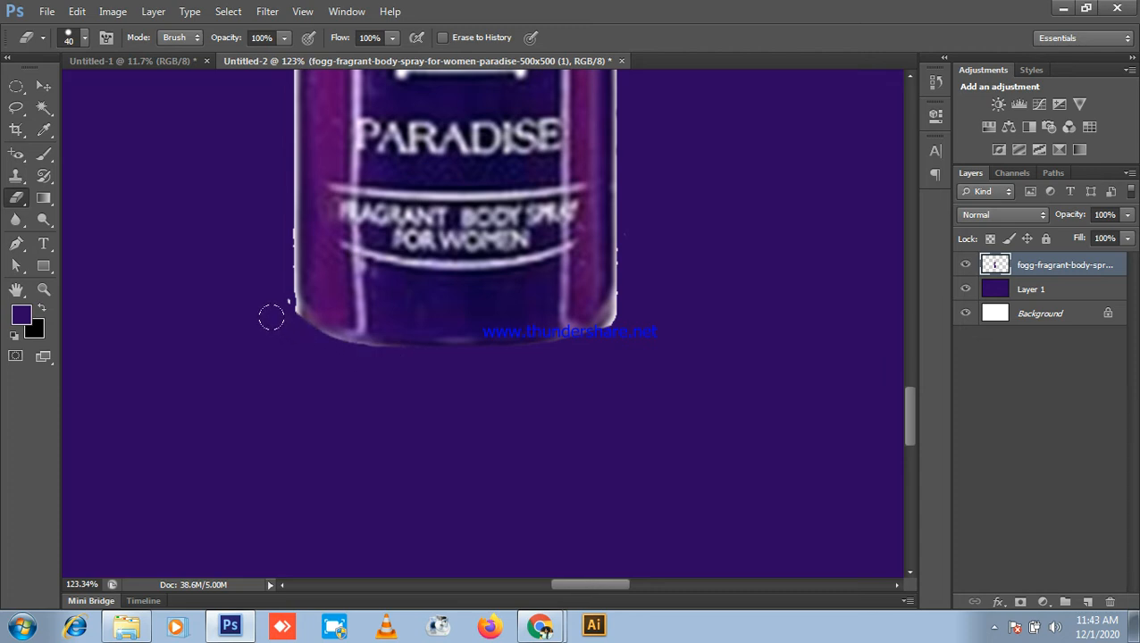
left_click_drag(256, 231, 546, 293)
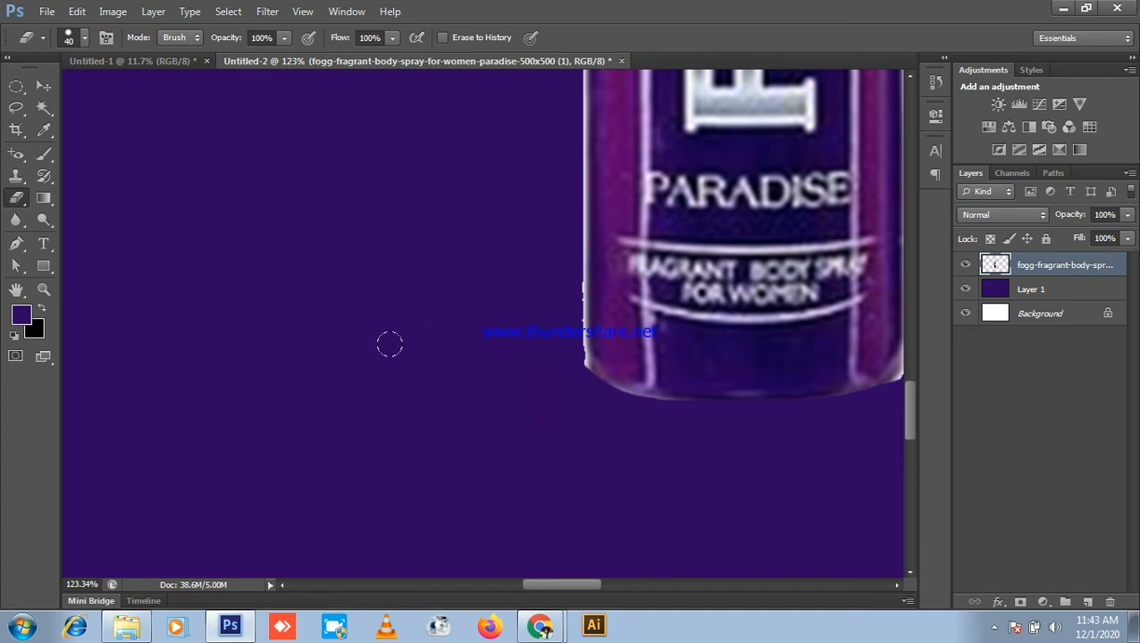
- Clean up the stray white speck beside the bottle's right edge and check that edge up to the cap
scroll(391, 340, "down", 3)
mouse_move(694, 341)
left_mouse_down()
mouse_move(438, 374)
mouse_move(412, 554)
left_mouse_up()
left_click_drag(503, 483, 522, 472)
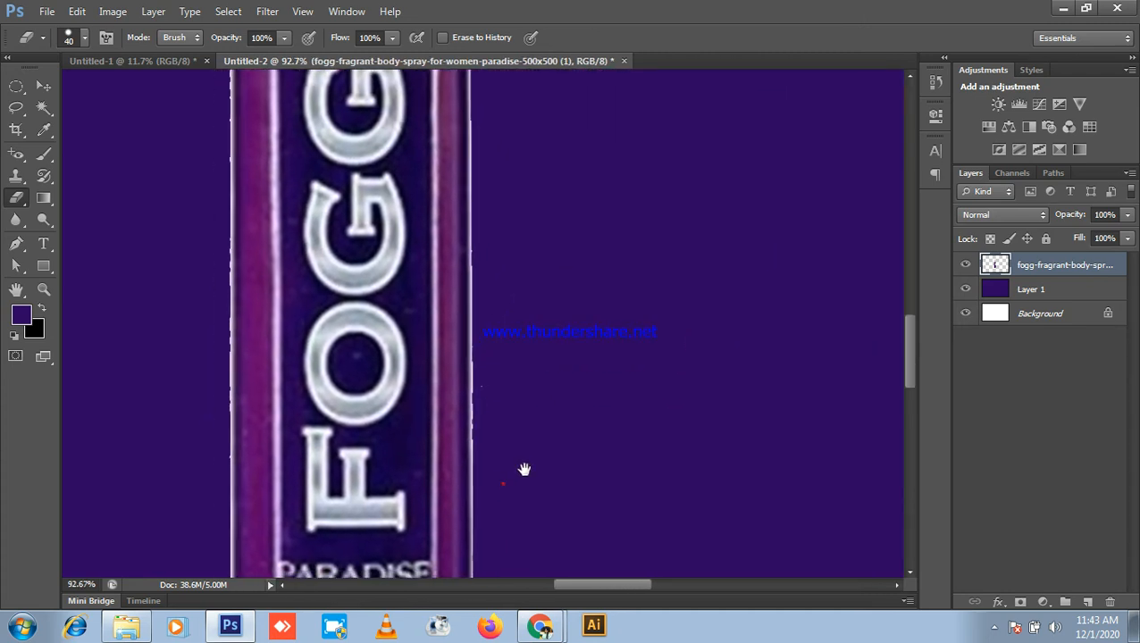
scroll(503, 459, "up", 1)
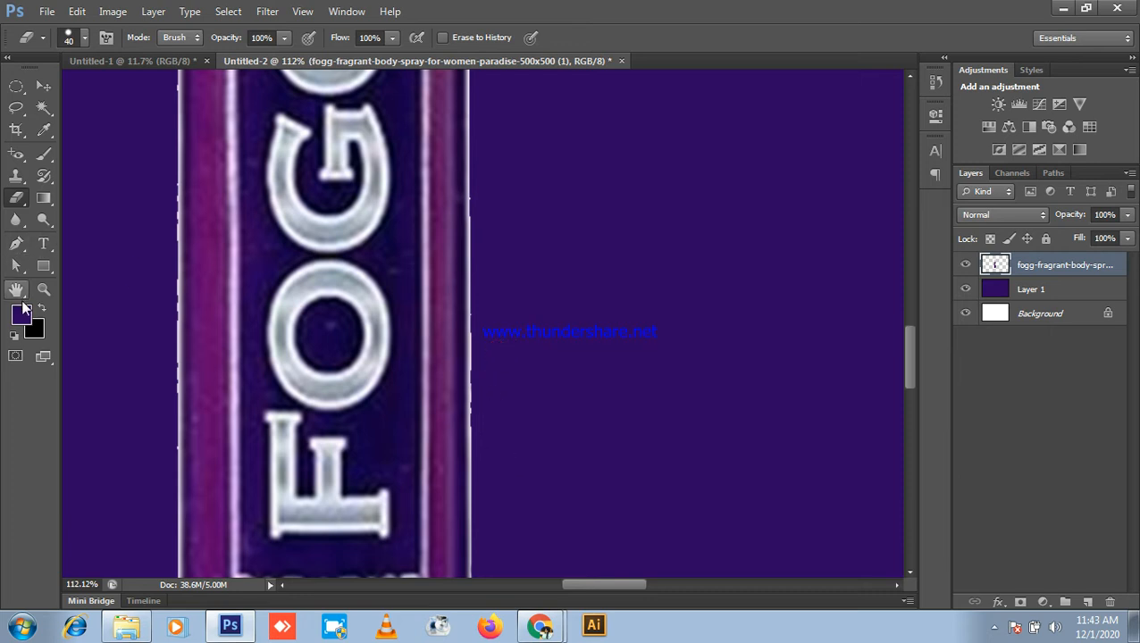
mouse_move(554, 239)
left_mouse_down()
mouse_move(573, 303)
mouse_move(518, 330)
left_mouse_up()
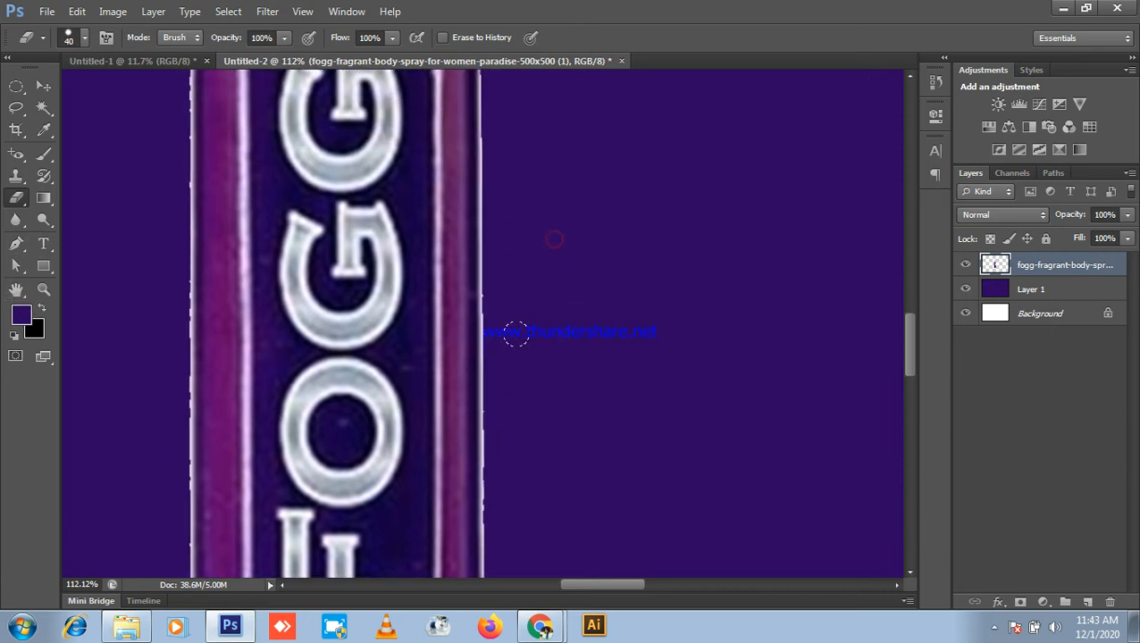
left_click_drag(562, 173, 618, 411)
left_click_drag(617, 295, 623, 379)
scroll(552, 211, "up", 3)
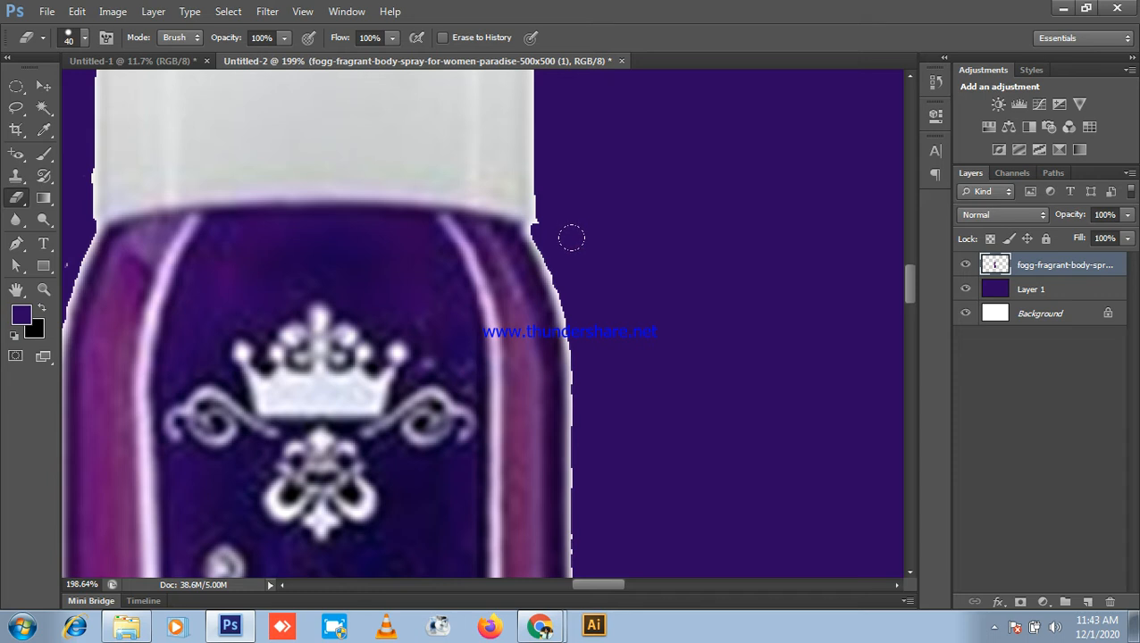
- Activate the Move tool and examine the whole bottle cutout against the purple canvas
key("space")
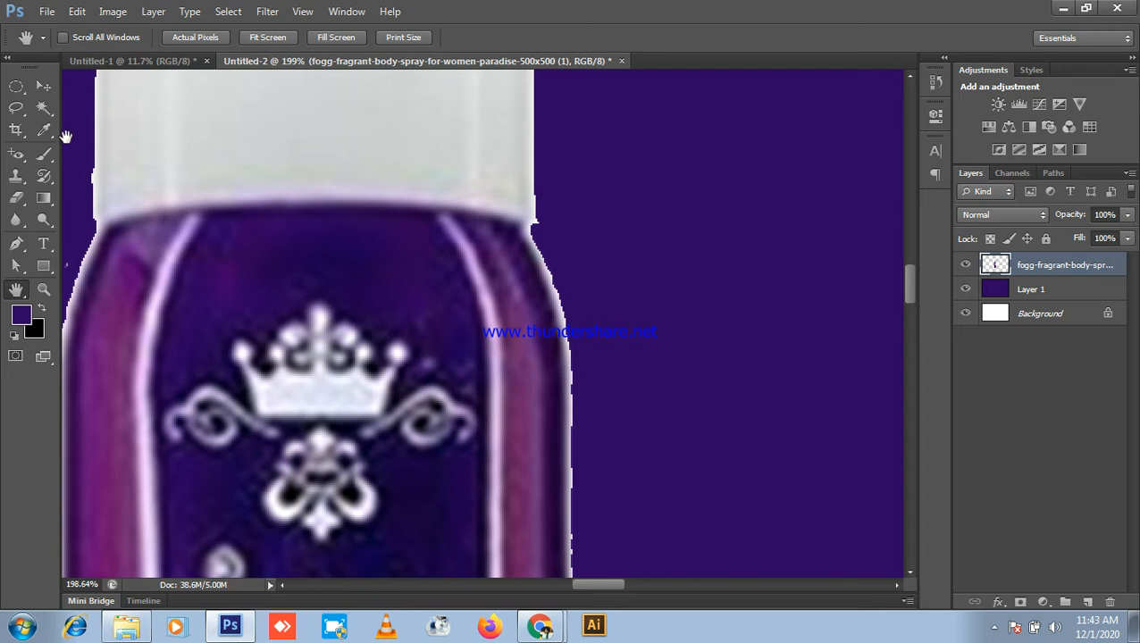
left_click(41, 85)
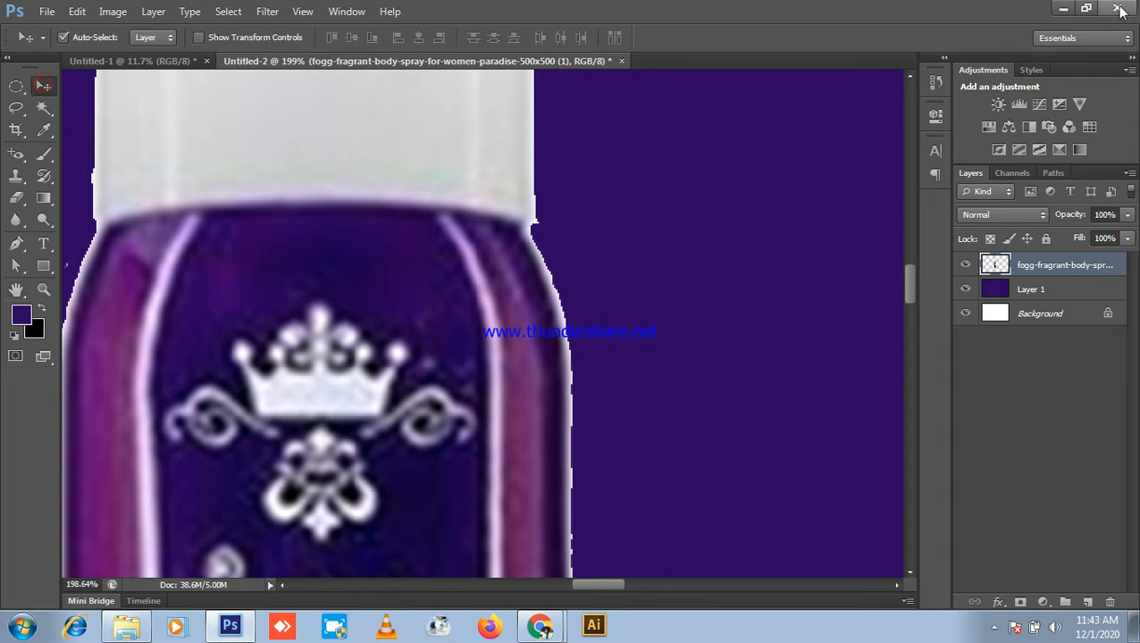
left_click(1062, 9)
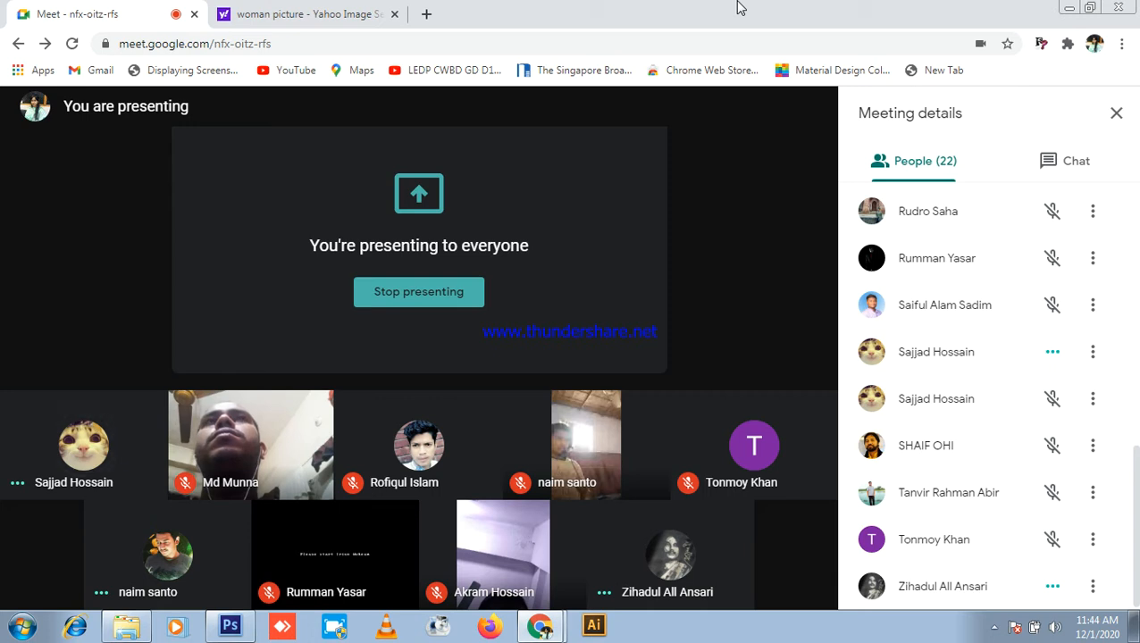
left_click(229, 628)
scroll(753, 339, "down", 6)
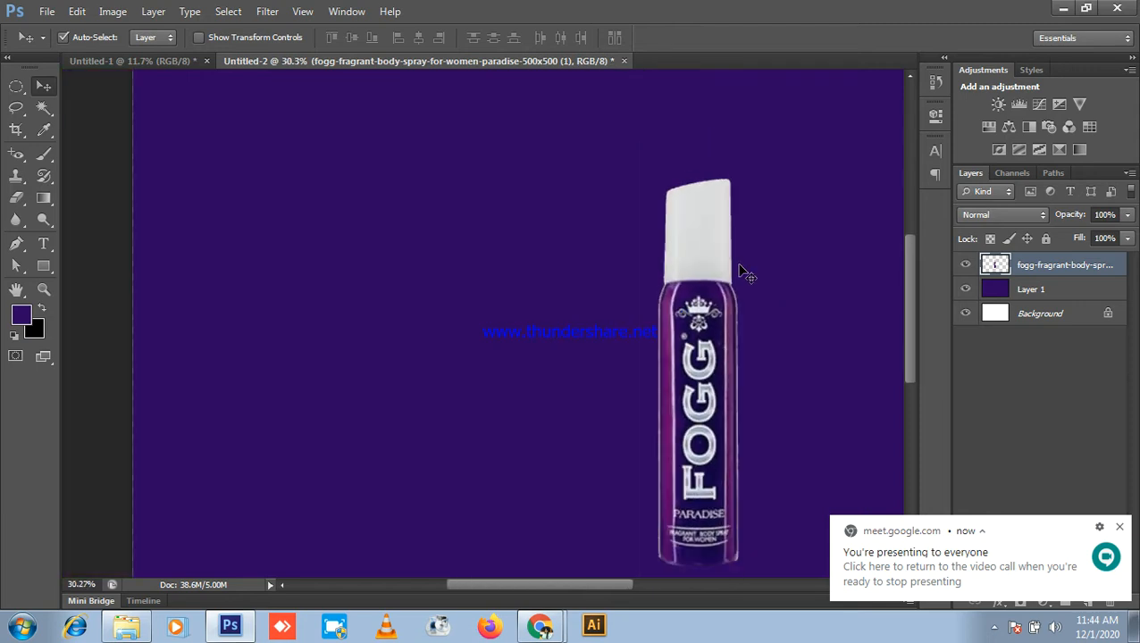
scroll(720, 258, "down", 2)
scroll(528, 418, "up", 2)
scroll(516, 308, "down", 2)
mouse_move(516, 308)
left_mouse_down()
mouse_move(616, 282)
mouse_move(523, 306)
left_mouse_up()
scroll(522, 308, "down", 3)
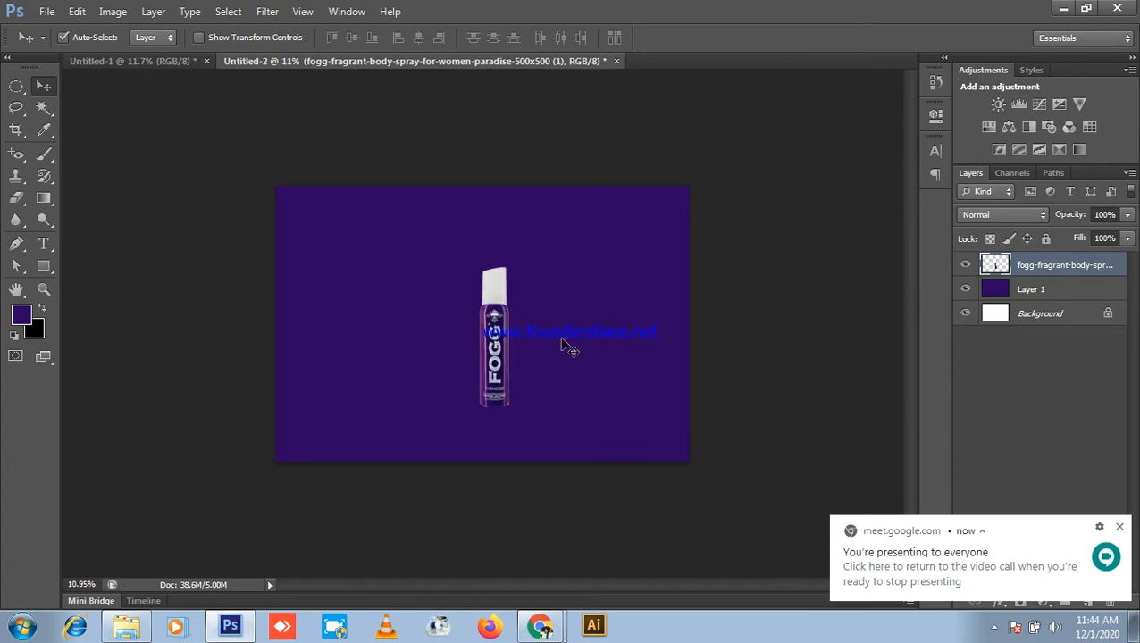
- Try enlarging the bottle to about 126%, then cancel the transform and delete the bottle's layer
key("ctrl+t")
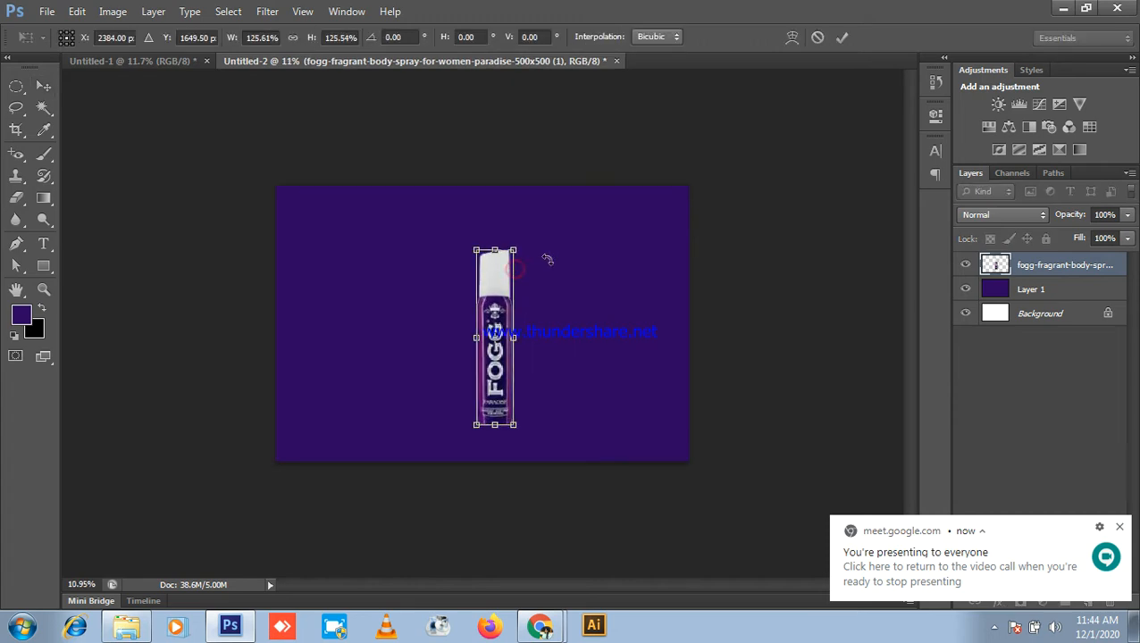
key("Escape")
key("Delete")
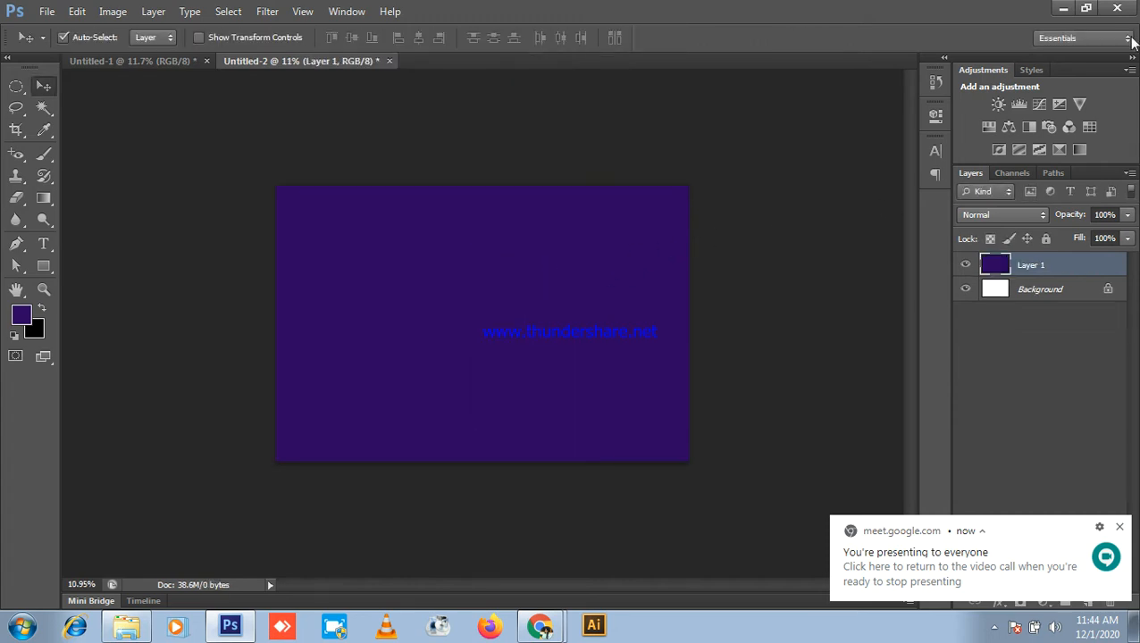
- Switch to Windows Explorer and open the PONDS NEVIA folder inside Photoshop 2nd Class
left_click(1065, 8)
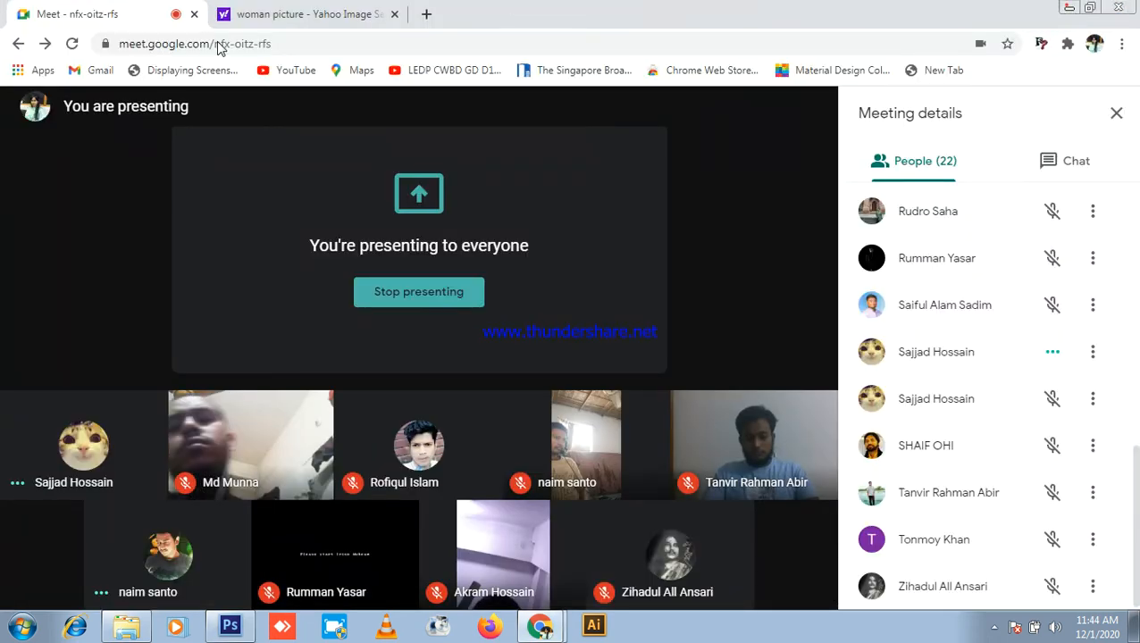
left_click(1068, 9)
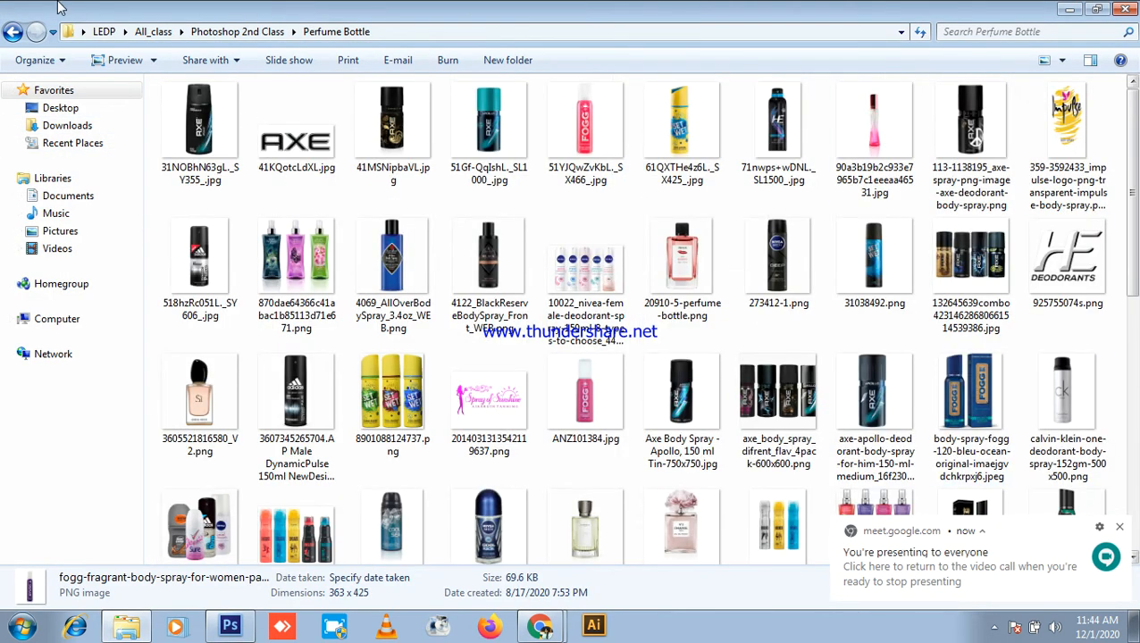
left_click(12, 31)
scroll(295, 338, "down", 1)
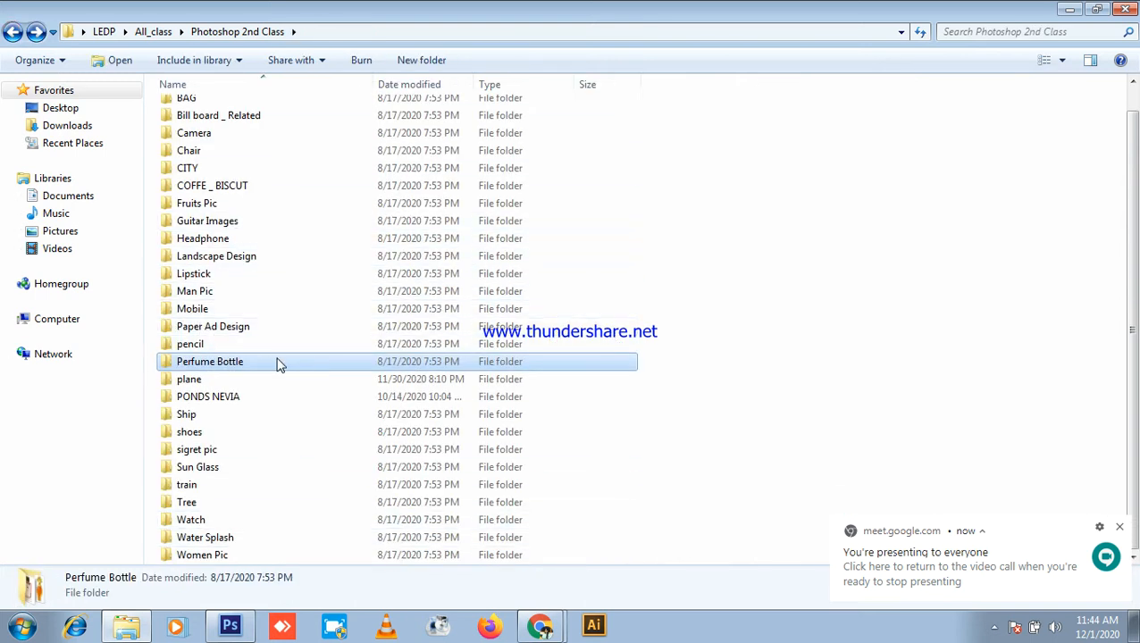
left_click(222, 402)
double_click(222, 402)
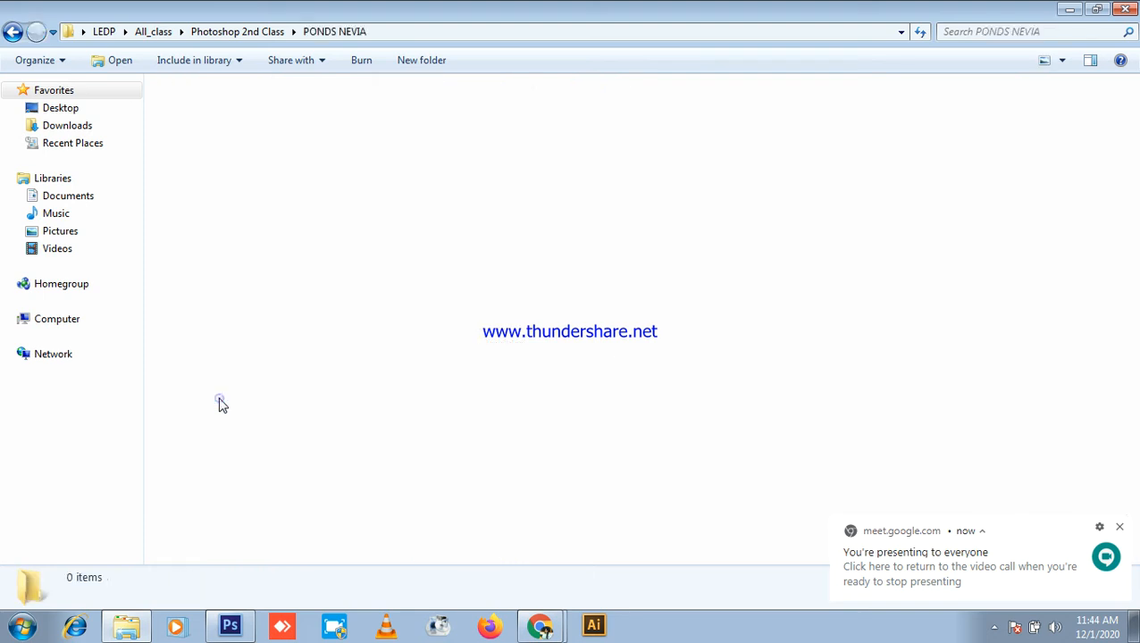
left_click(480, 125)
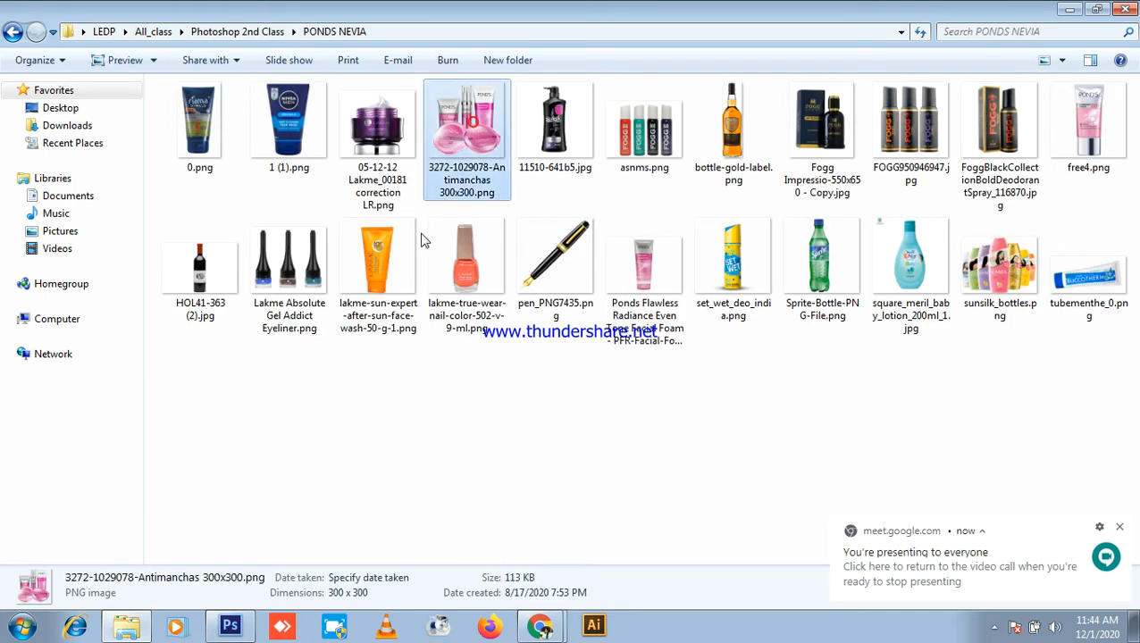
left_click_drag(230, 634, 440, 470)
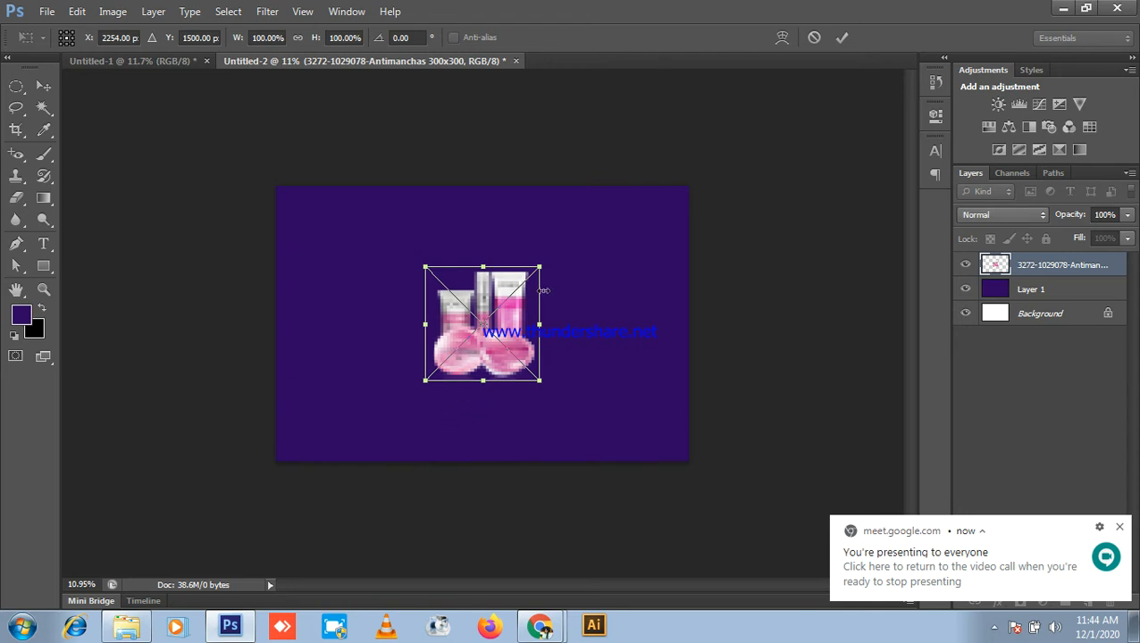
left_click_drag(538, 270, 590, 234)
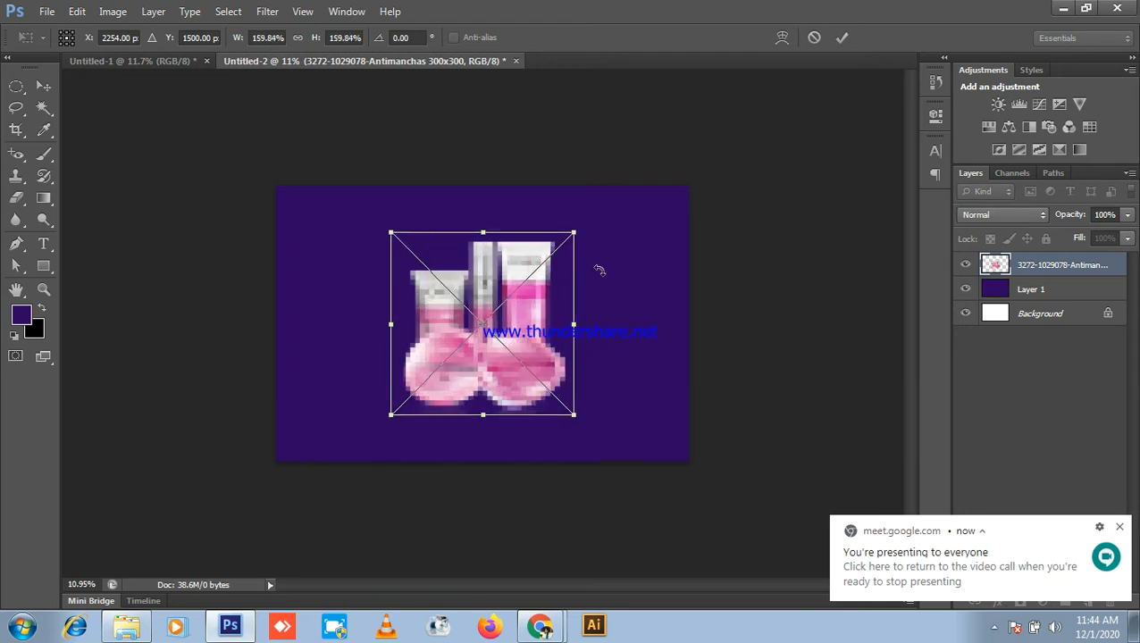
key("Return")
scroll(425, 363, "up", 4)
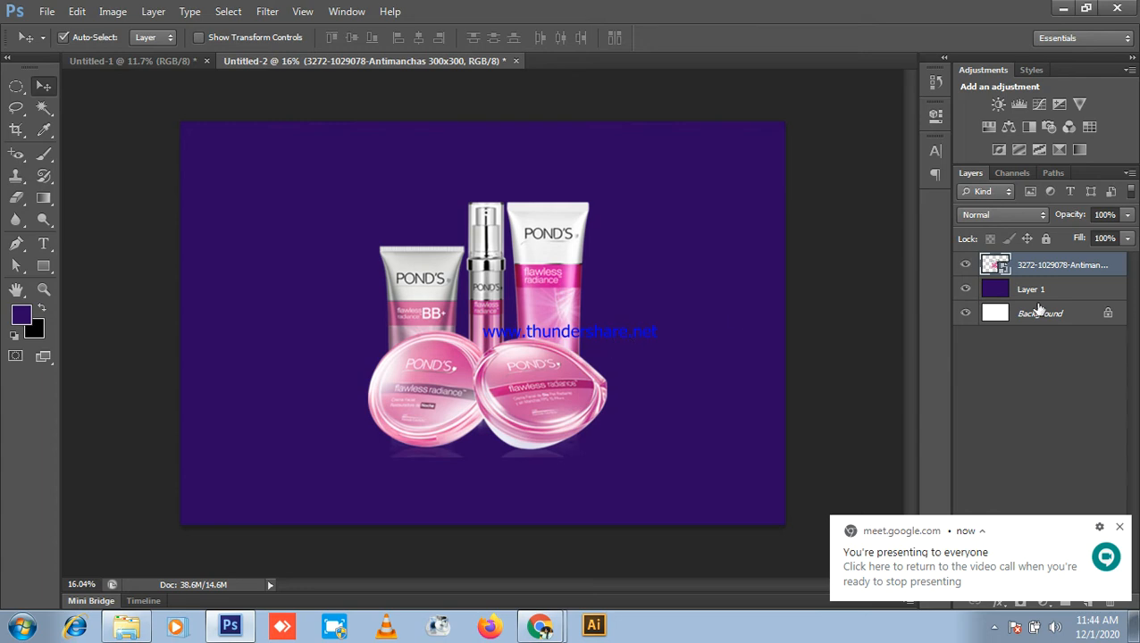
- Fill Layer 1 with a bright pink sampled from the label of the tall product tube
left_click(1064, 291)
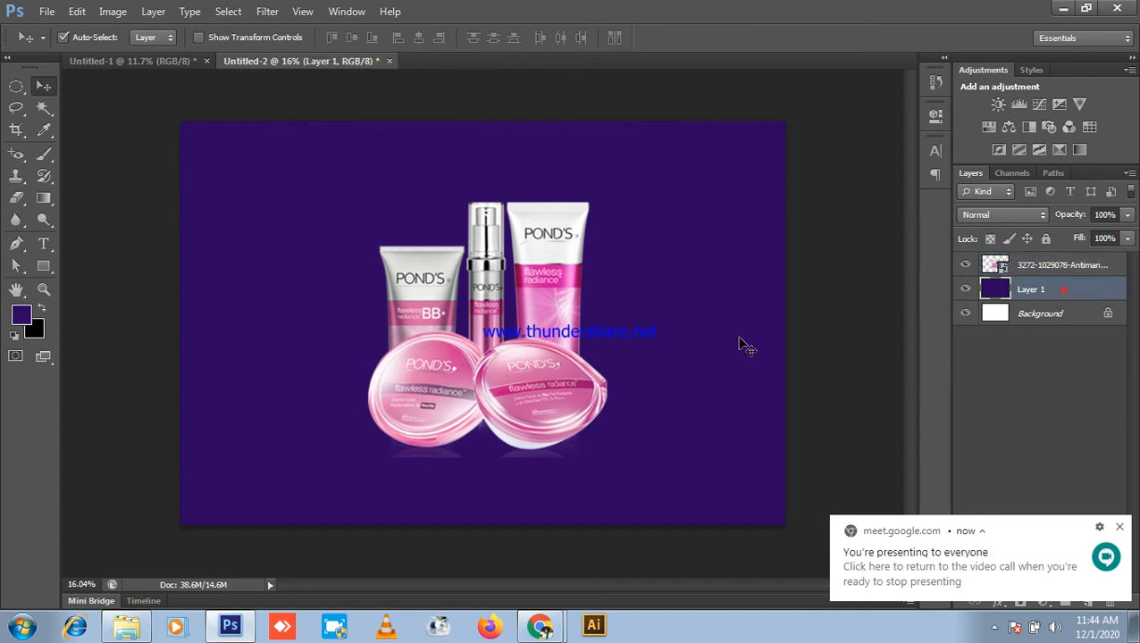
left_click(21, 309)
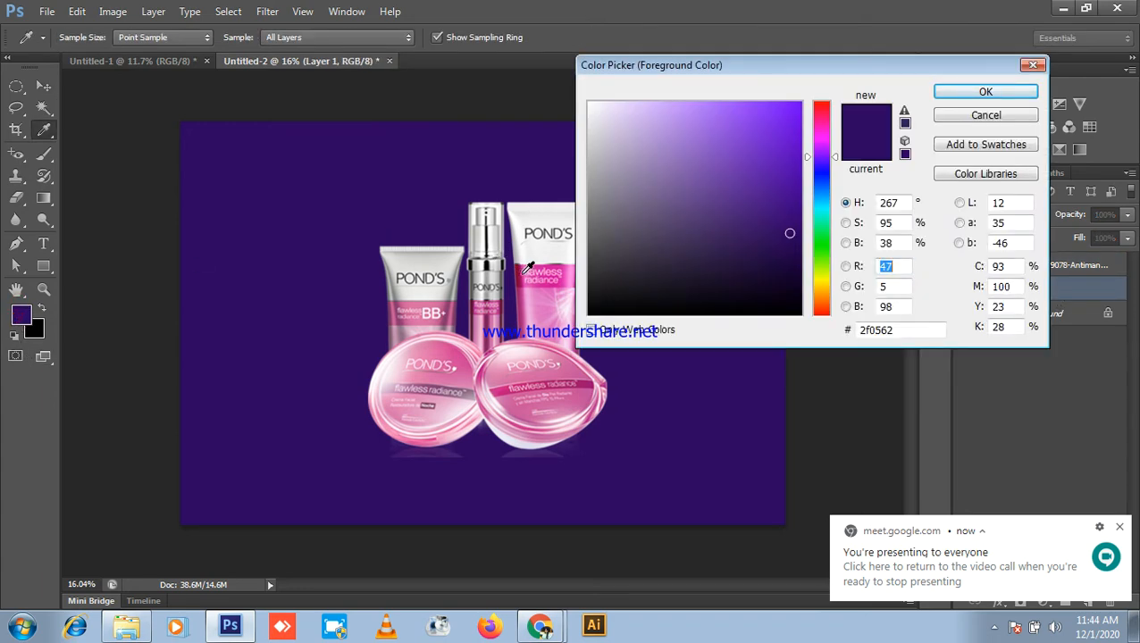
left_click(523, 271)
left_click(985, 92)
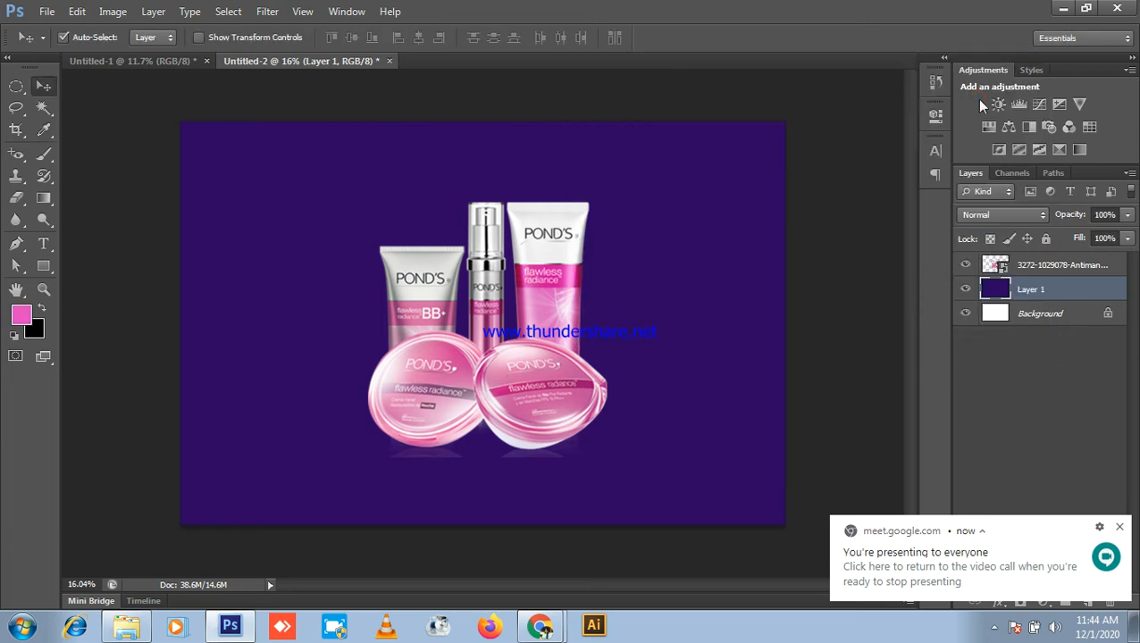
key("alt+BackSpace")
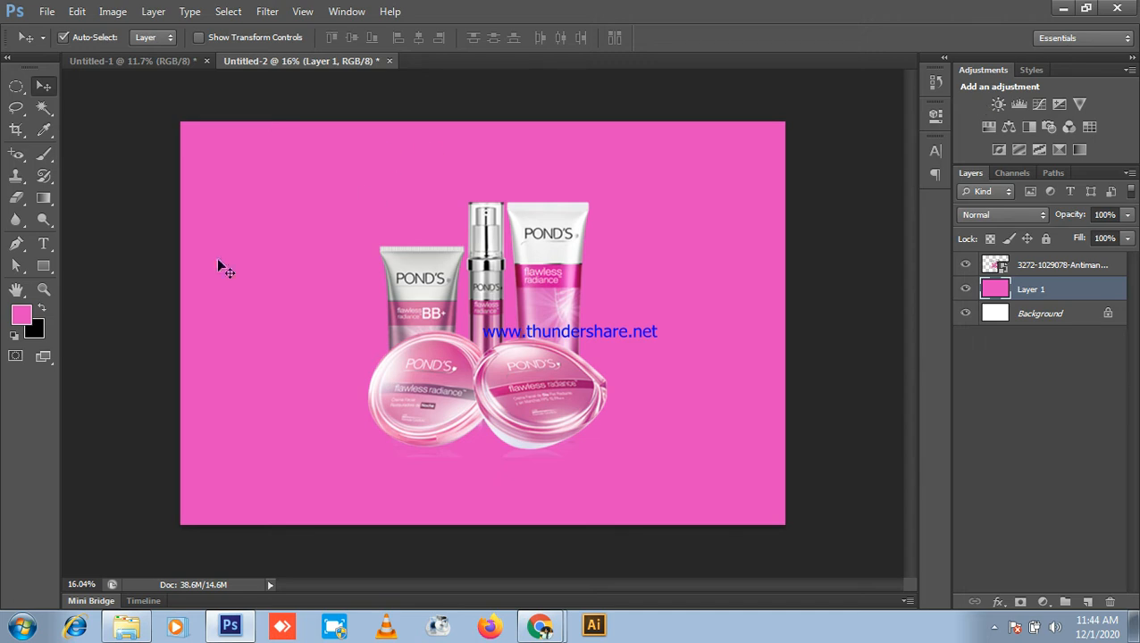
- Sample the muted pink a73e79 from the tall tube's label edge and refill Layer 1 with it
left_click(19, 318)
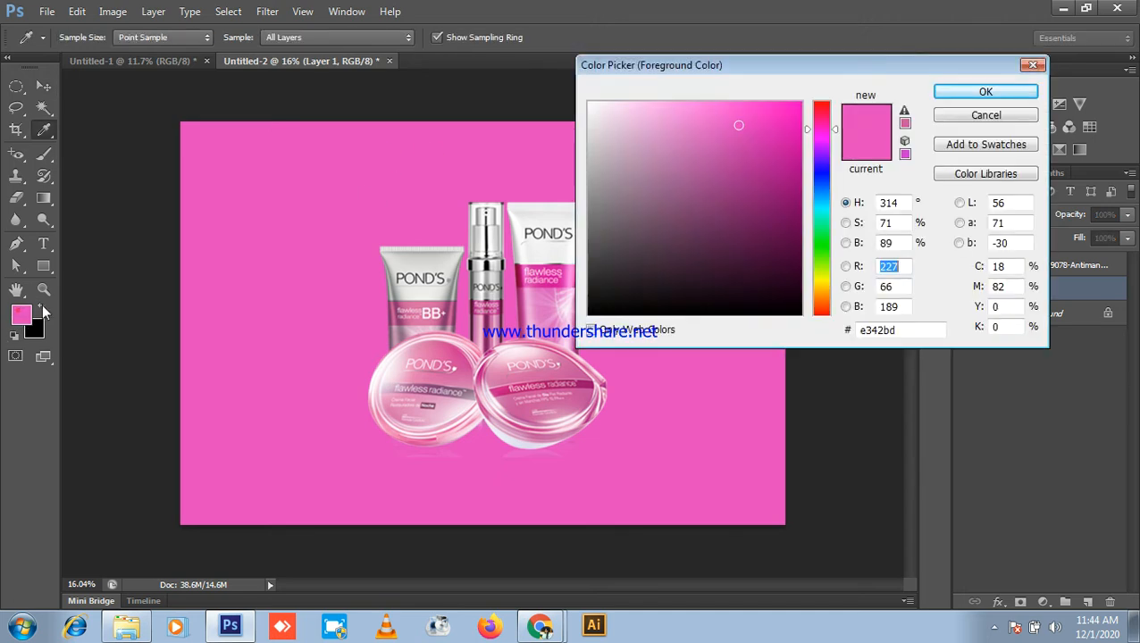
left_click(448, 304)
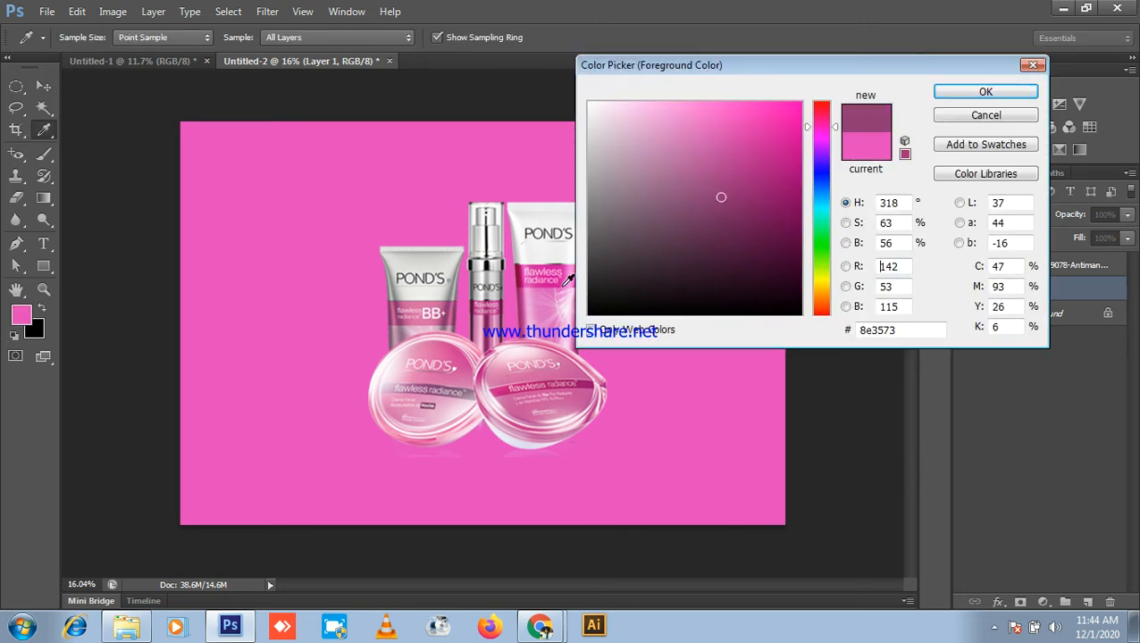
left_click(520, 265)
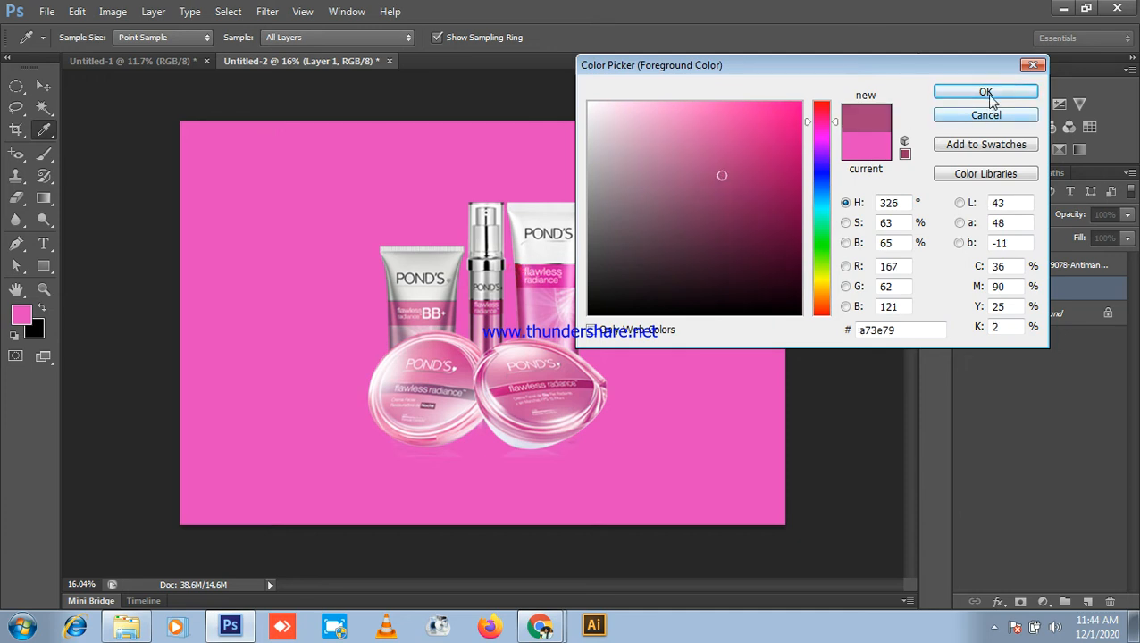
left_click(986, 93)
key("alt+BackSpace")
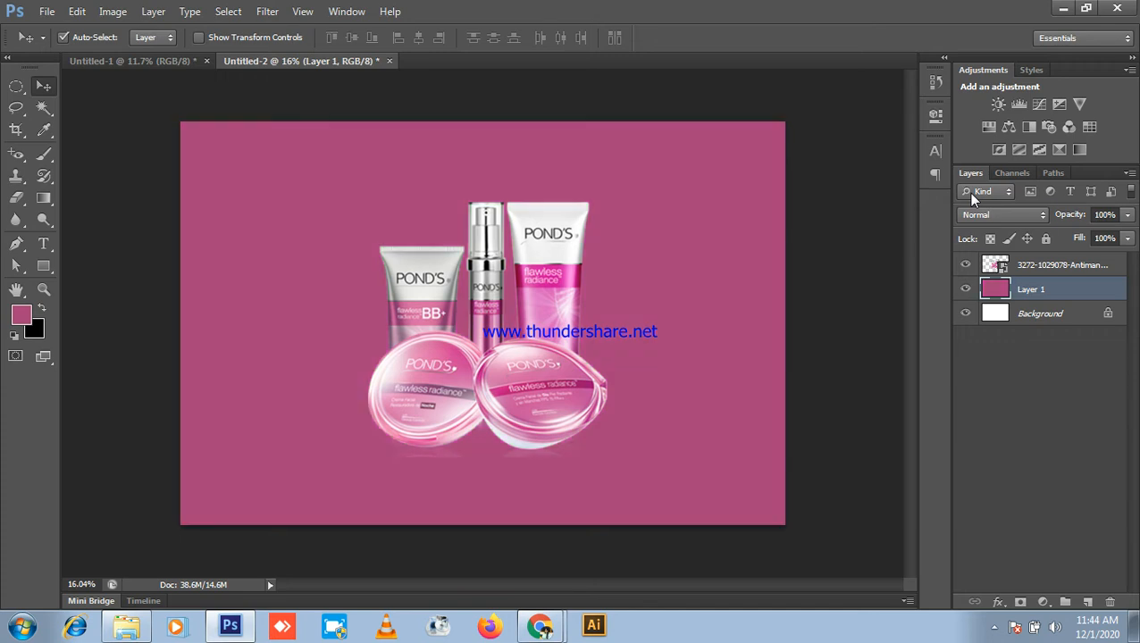
scroll(565, 255, "down", 1)
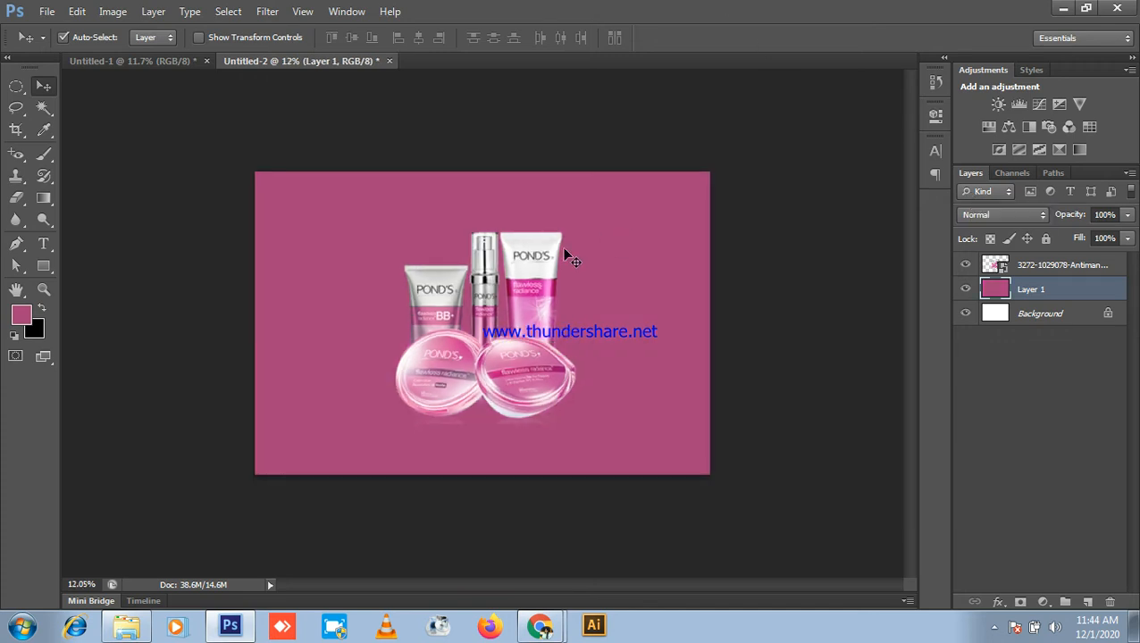
- Add a new empty layer above the product image and rasterize the product image layer
left_click(1088, 601)
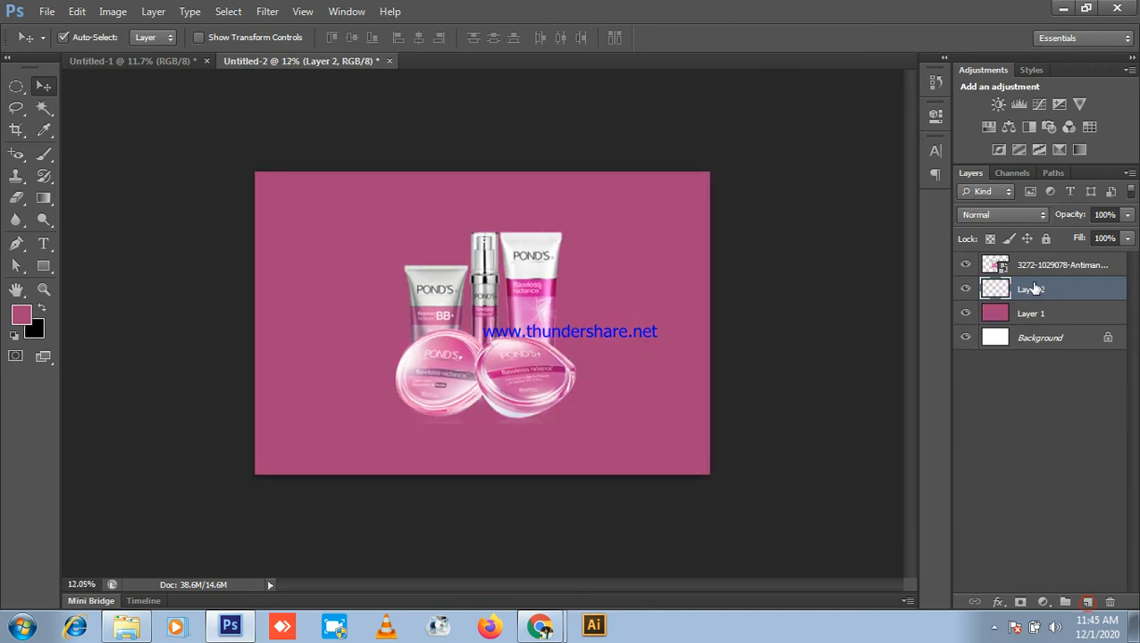
left_click_drag(1036, 290, 1051, 266)
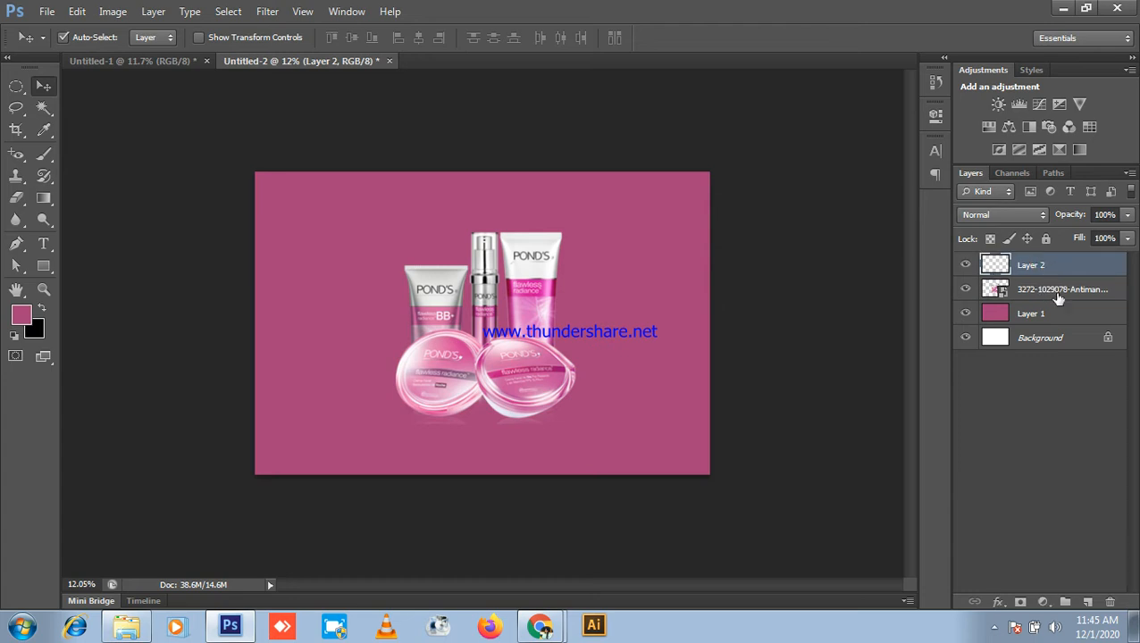
right_click(1058, 299)
left_click(942, 196)
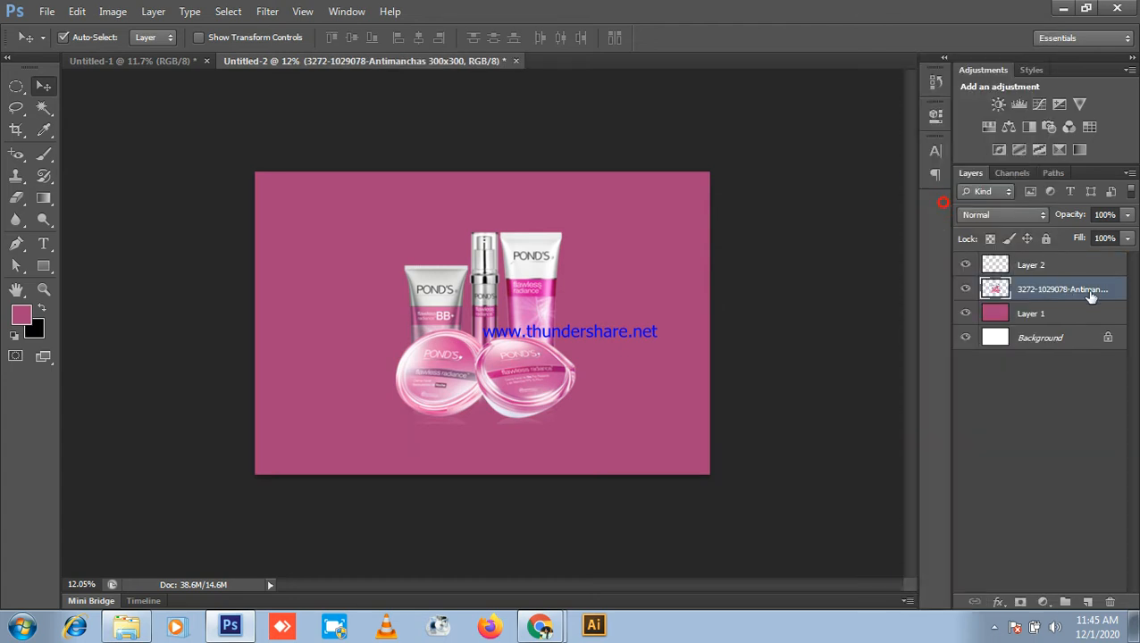
left_click(1053, 265)
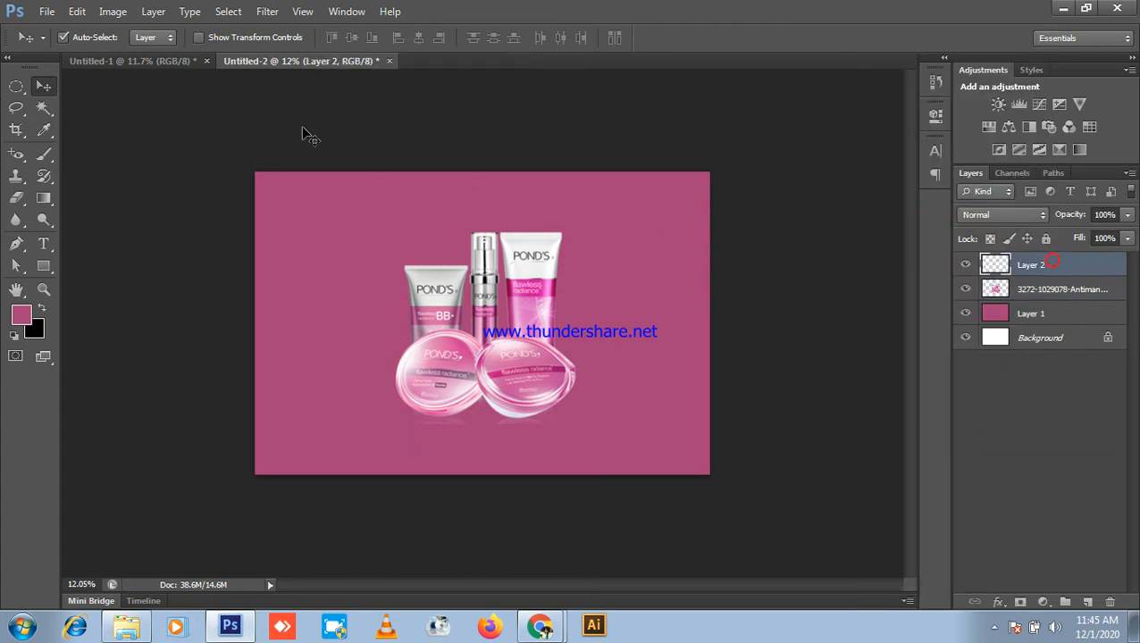
- Paint a soft 2700 px brush dab in muted pink over the products on Layer 2
left_click(43, 153)
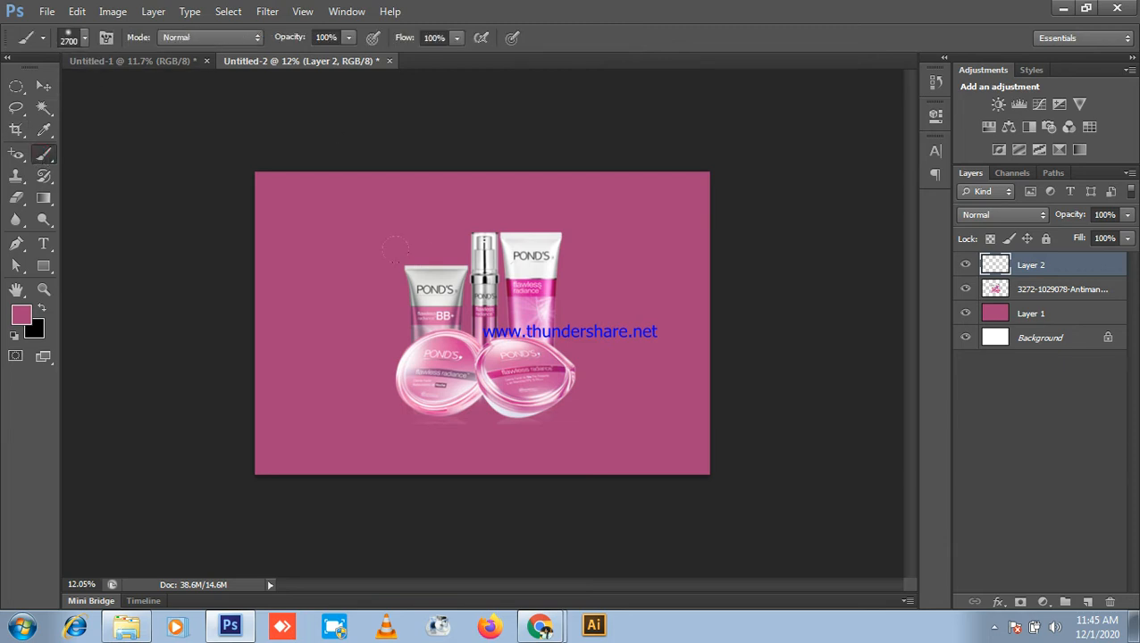
left_click(82, 37)
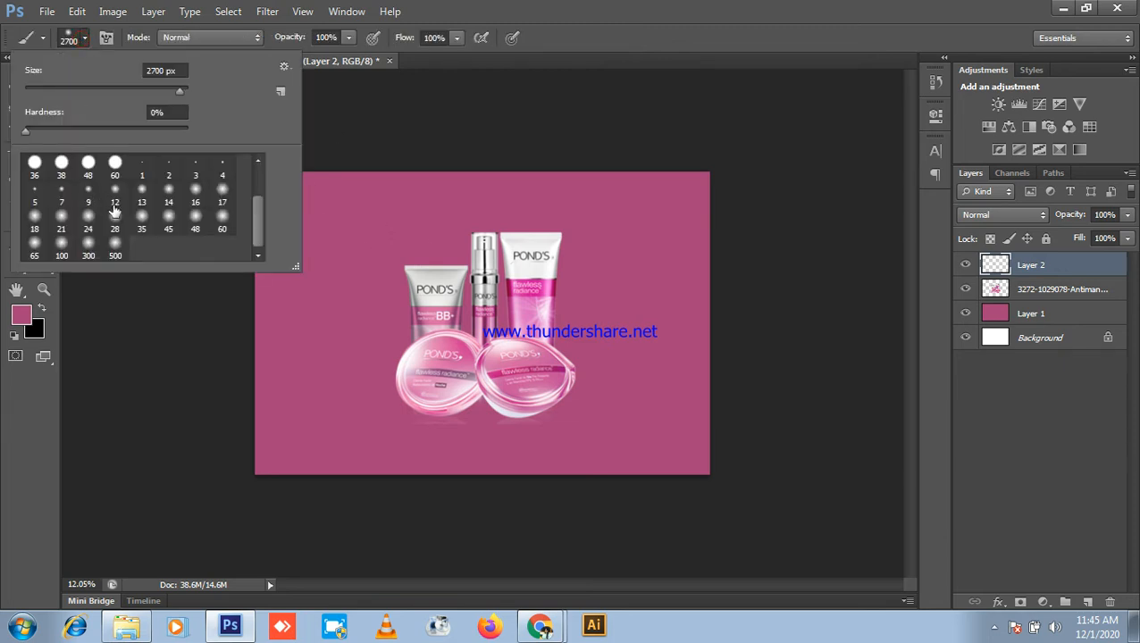
left_click(722, 7)
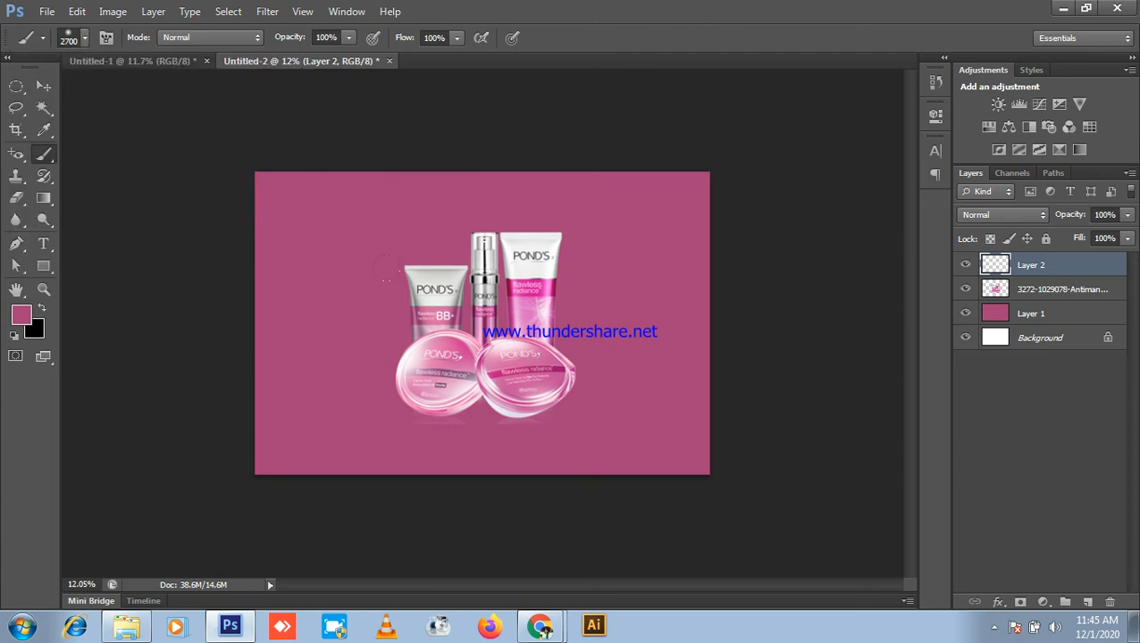
left_click_drag(395, 239, 398, 242)
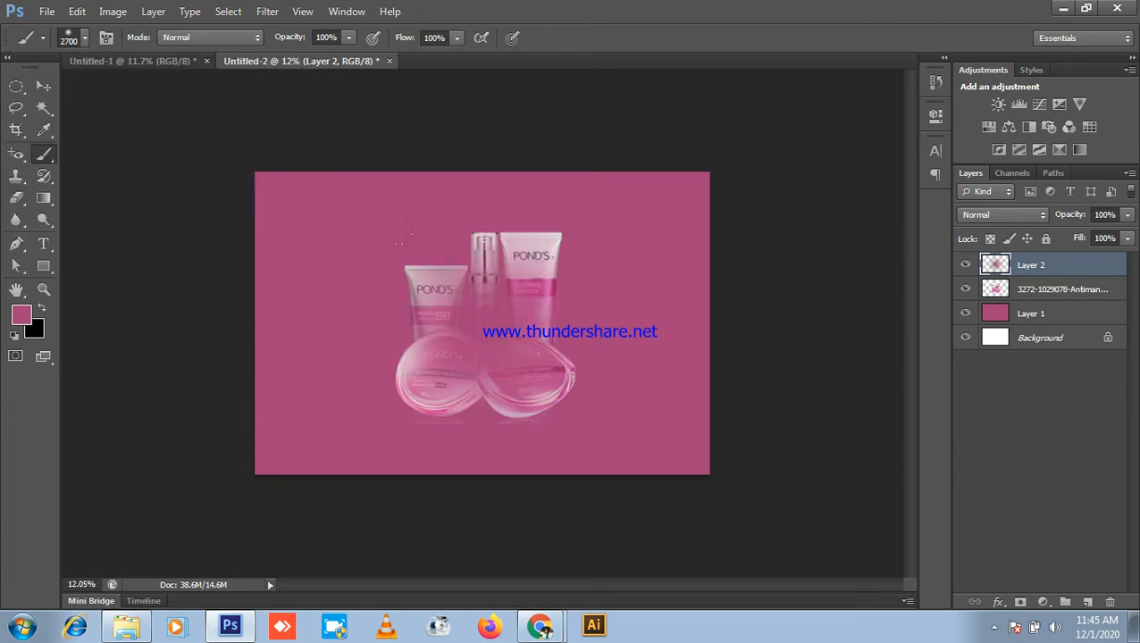
scroll(401, 229, "up", 3)
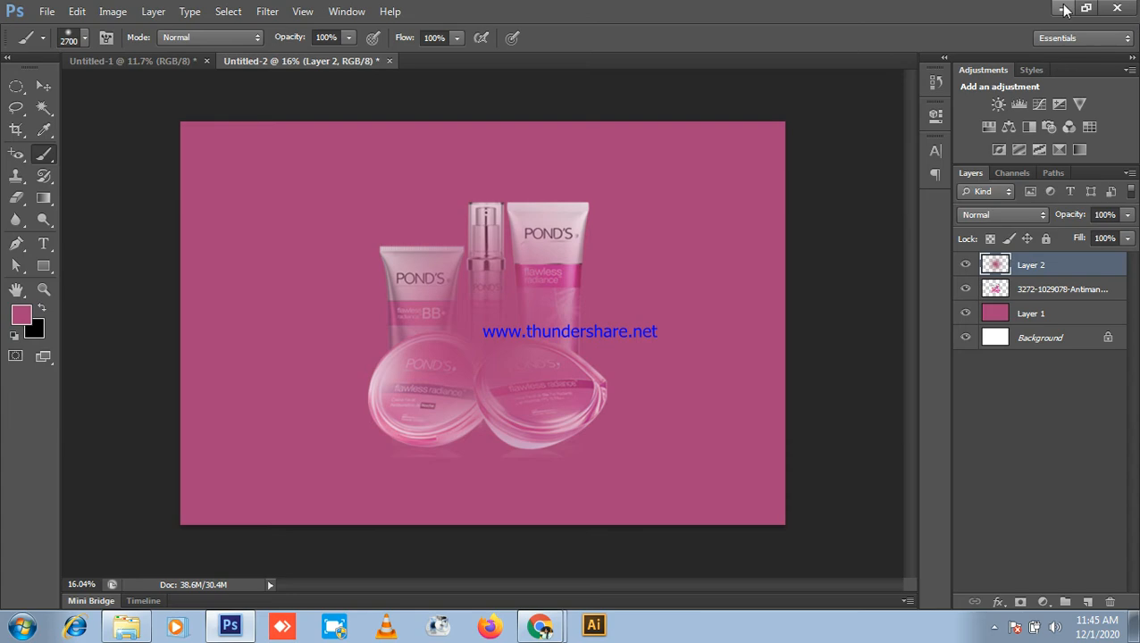
left_click(1065, 8)
left_click(1069, 8)
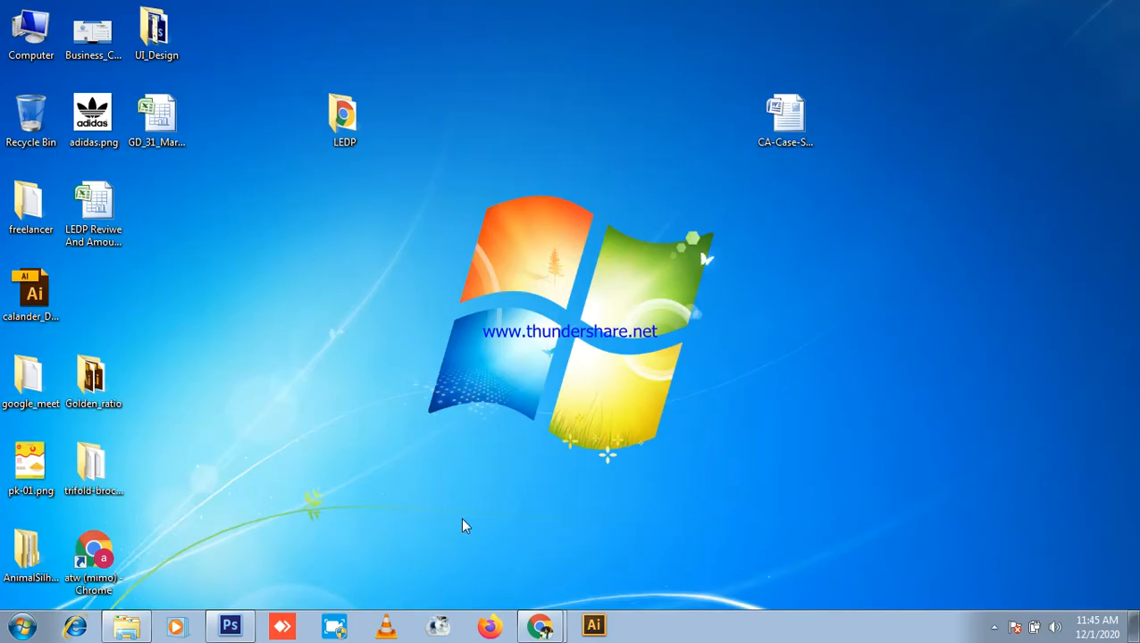
left_click(550, 566)
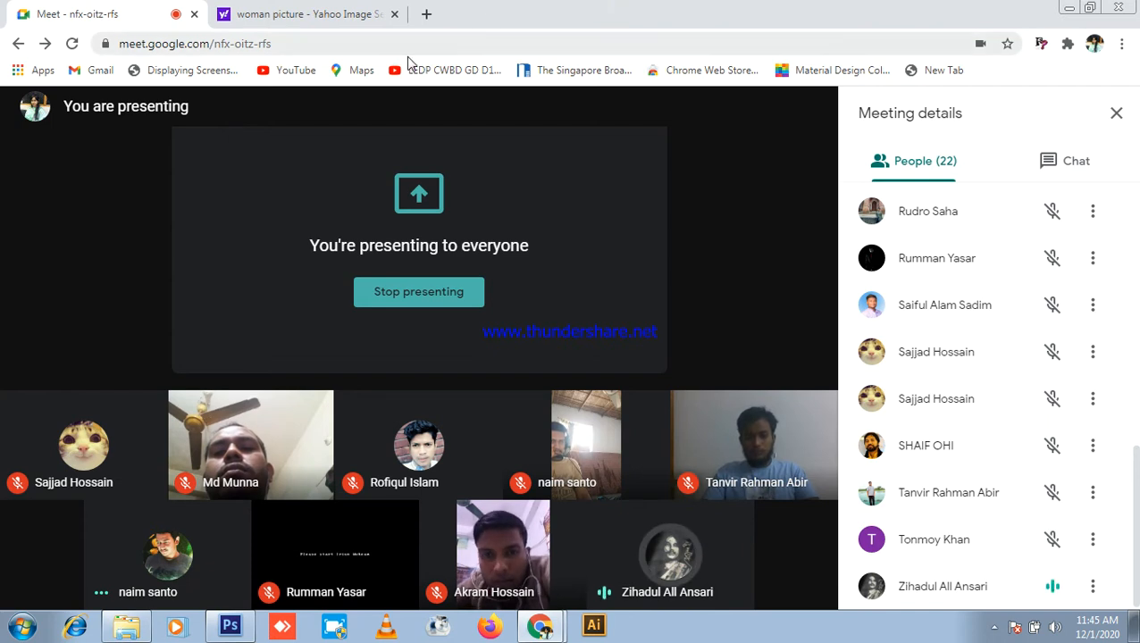
left_click(231, 625)
- Try Layer 2 beneath the product image and back above it, then undo back to before the pink brush dab
left_click_drag(1047, 279, 1054, 294)
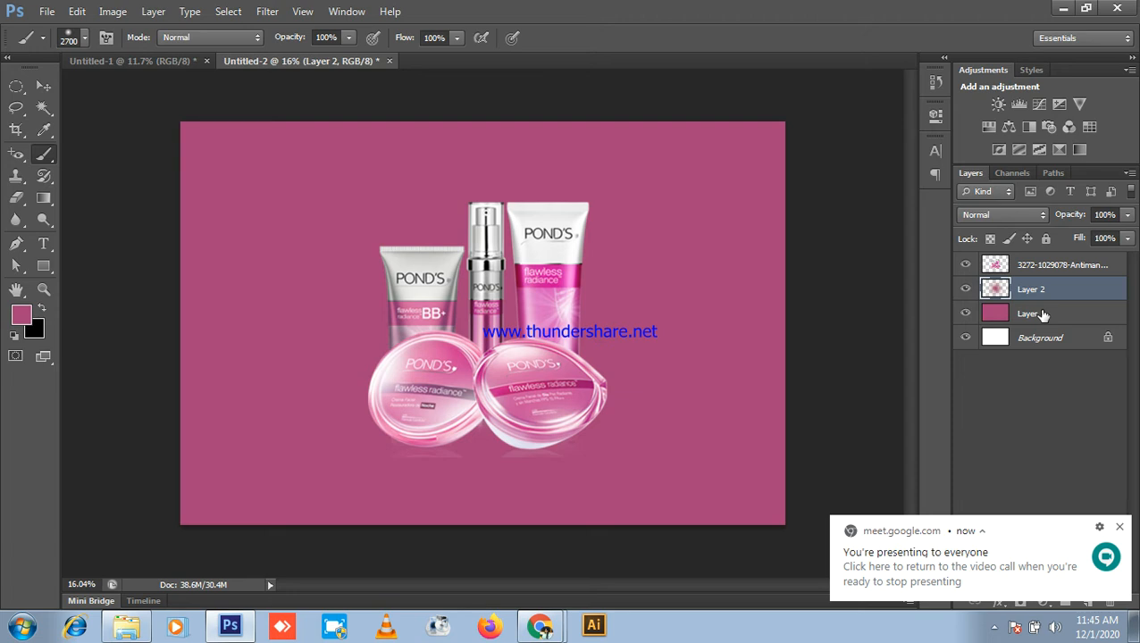
key("ctrl+bracketright")
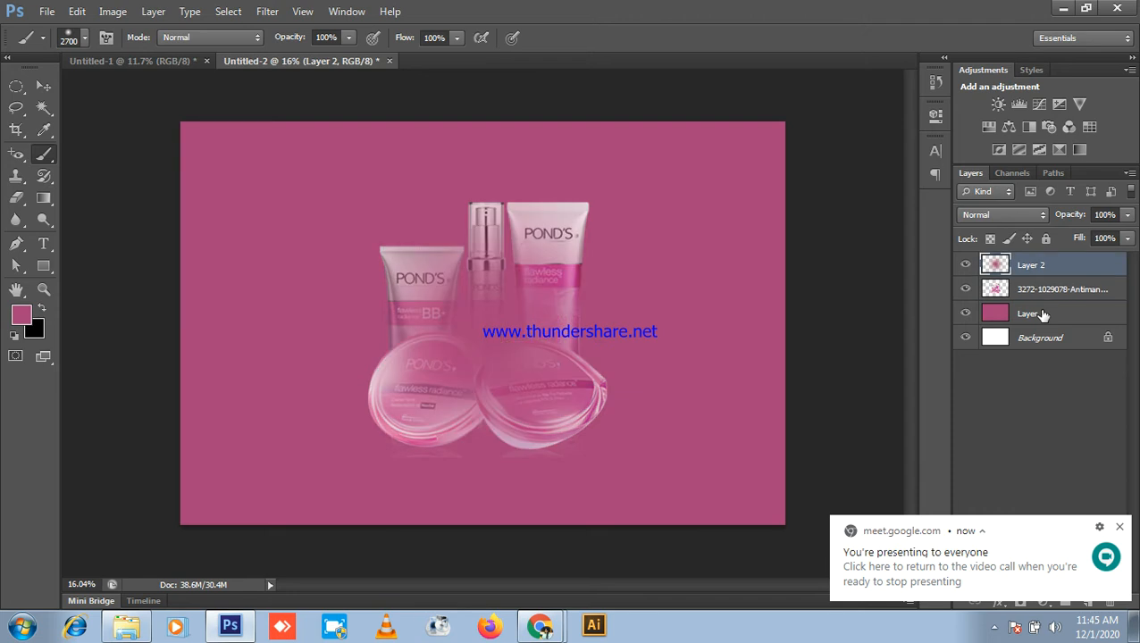
key("ctrl+alt+z")
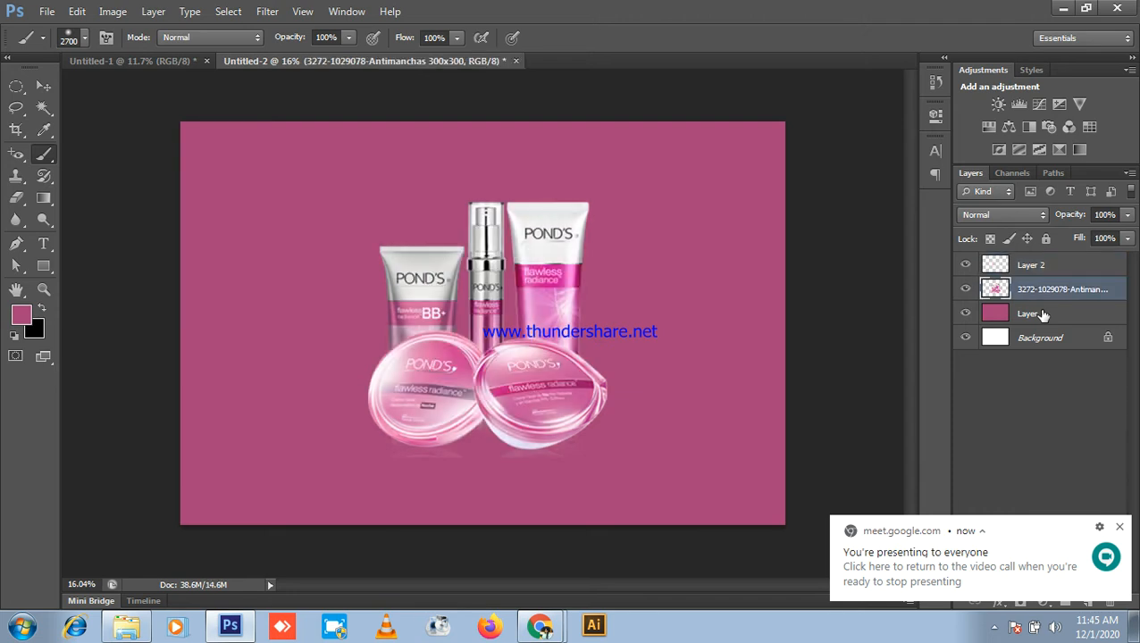
left_click(1063, 8)
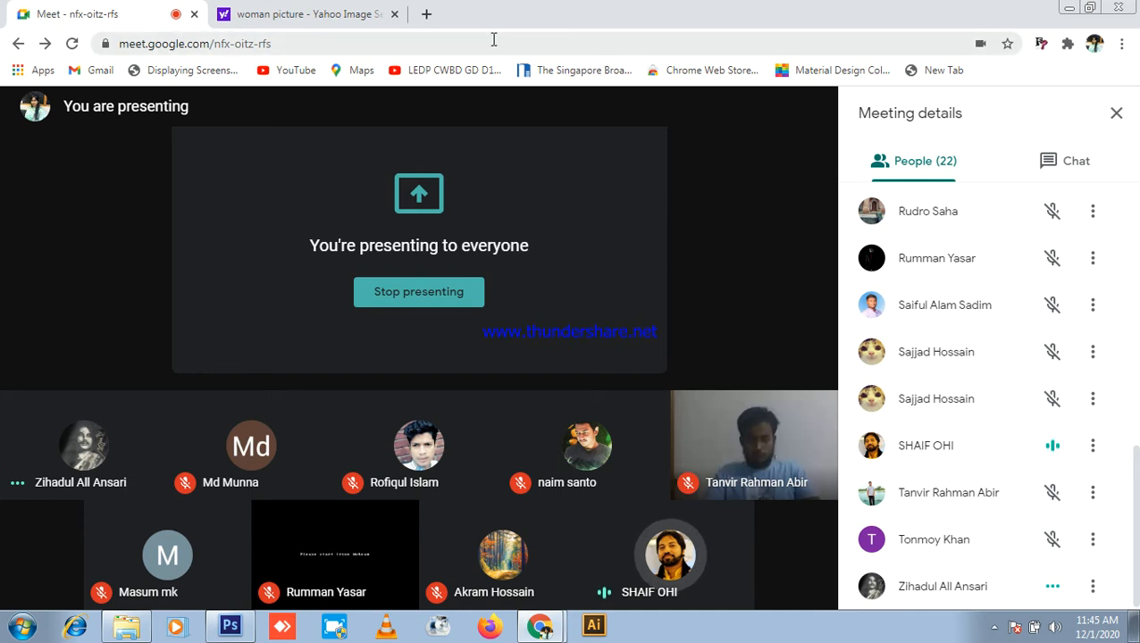
left_click(230, 628)
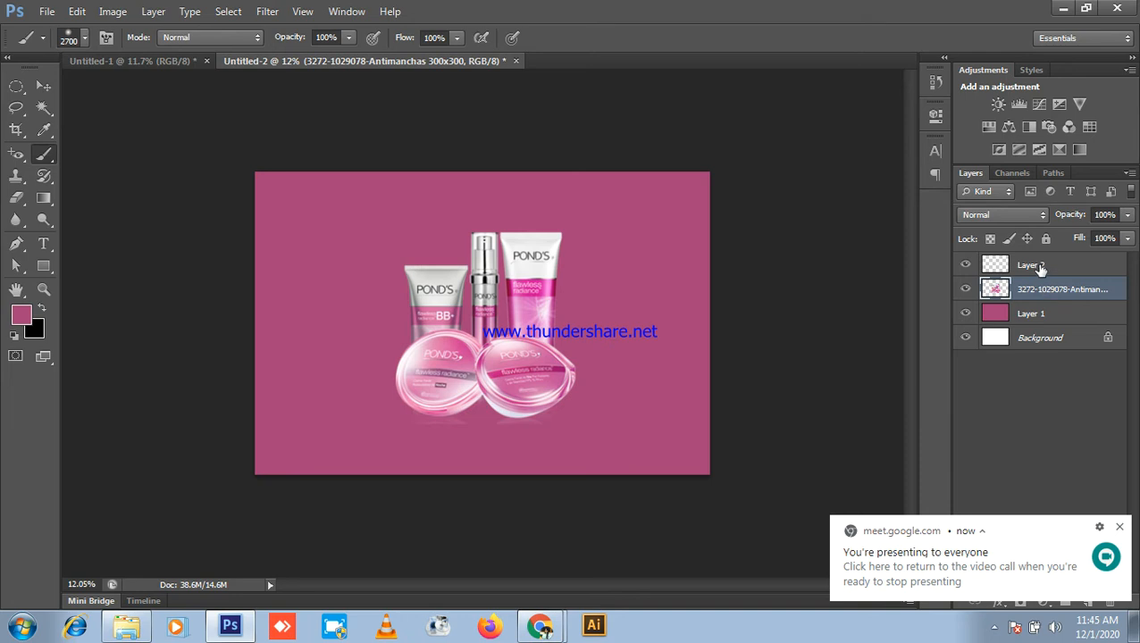
- Set the foreground color to white, paint a soft 2700 px glow over the products' center on Layer 2, and activate the Move tool
left_click(1039, 267)
left_click(1062, 8)
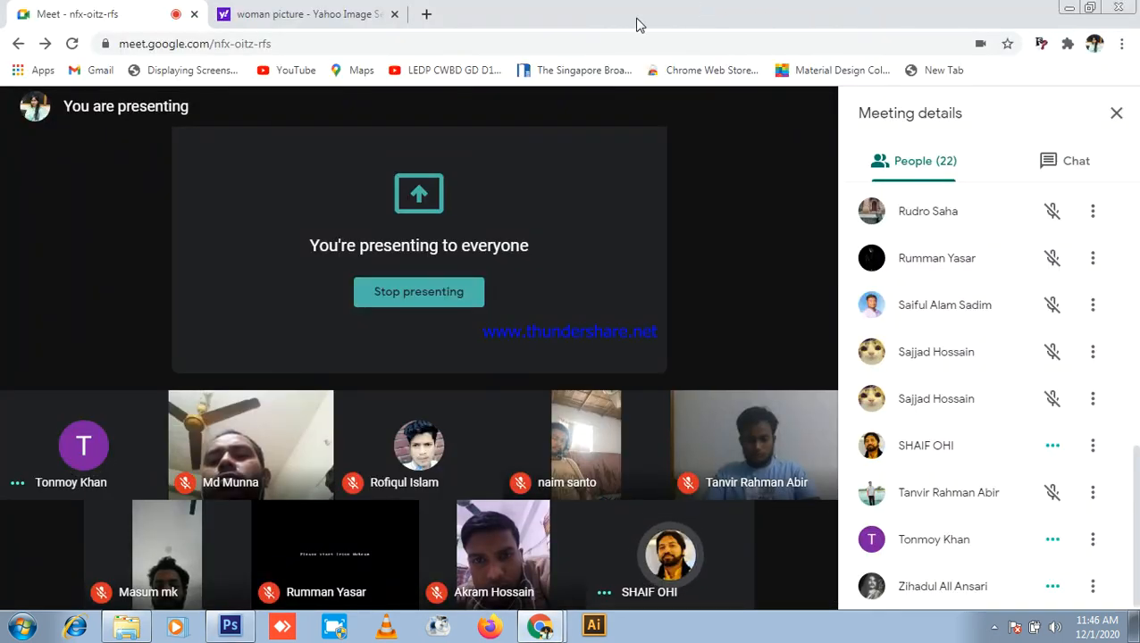
left_click(231, 628)
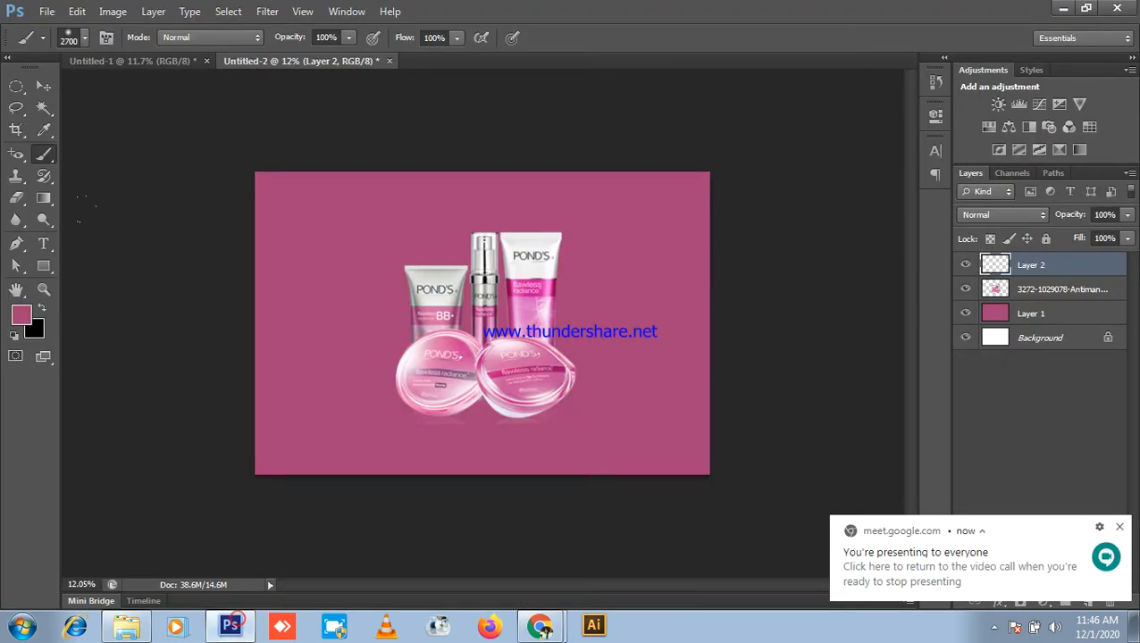
left_click(20, 317)
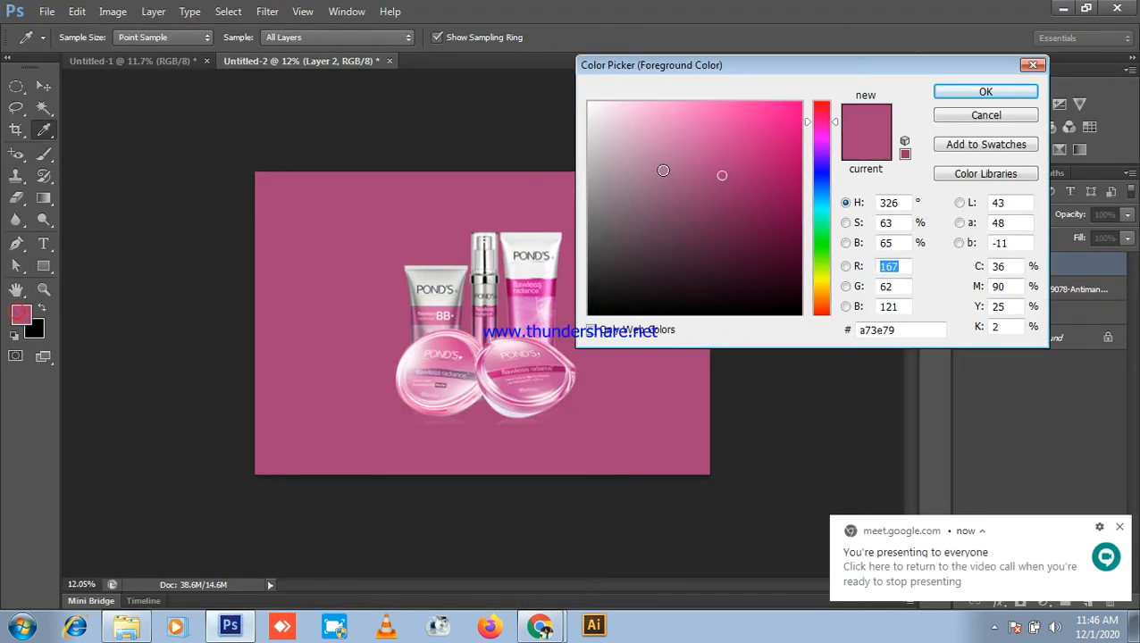
left_click_drag(646, 170, 537, 36)
left_click(996, 92)
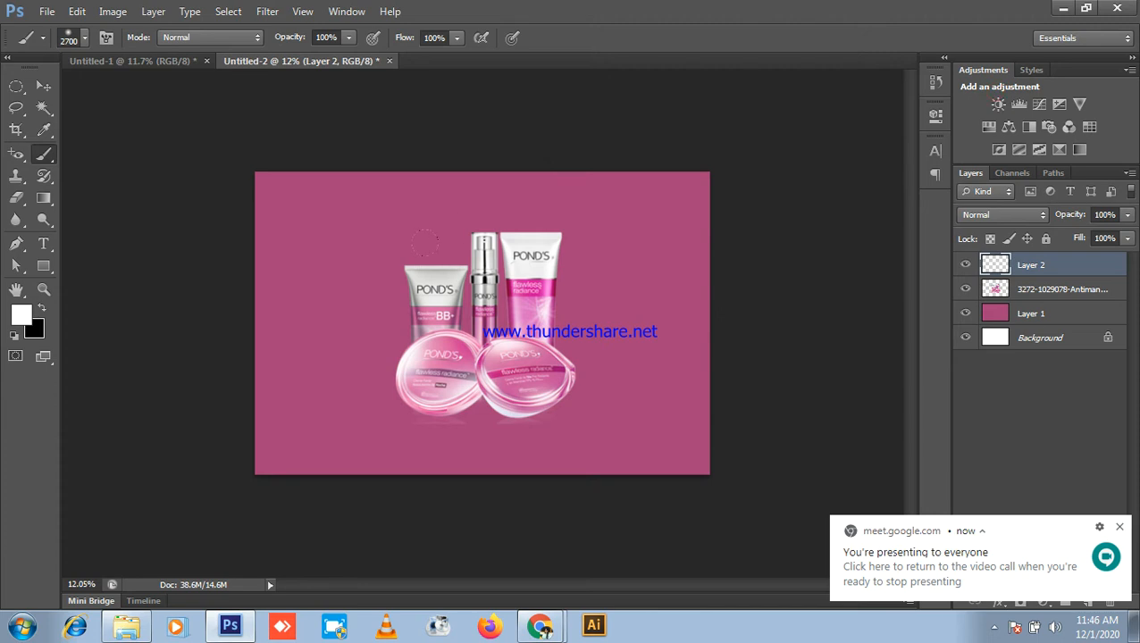
left_click(483, 335)
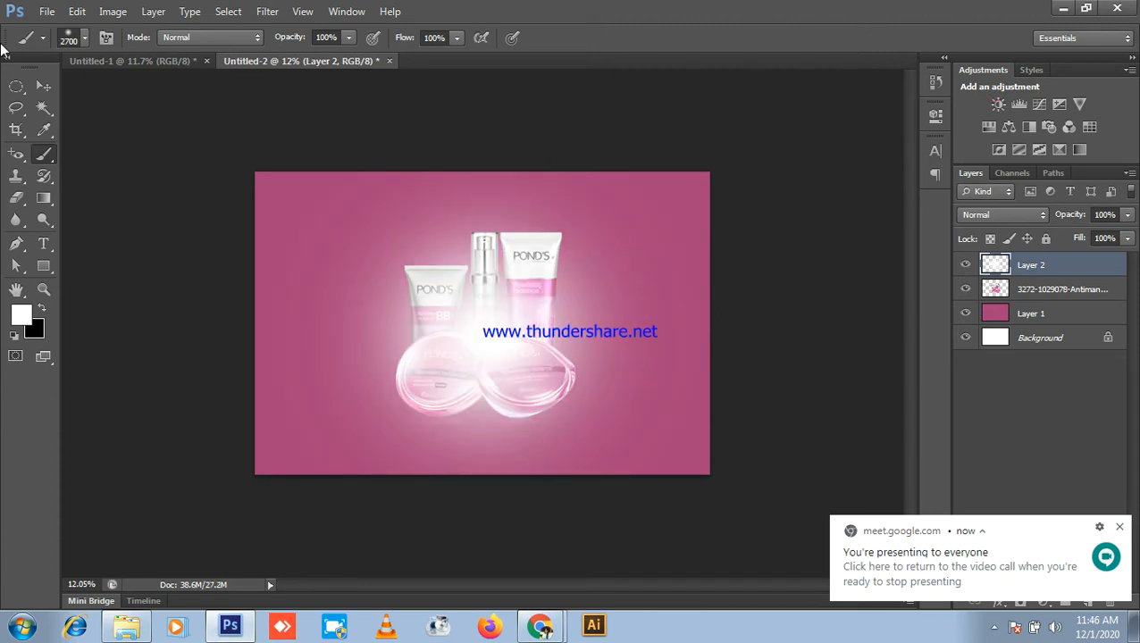
left_click(44, 86)
scroll(598, 339, "up", 3)
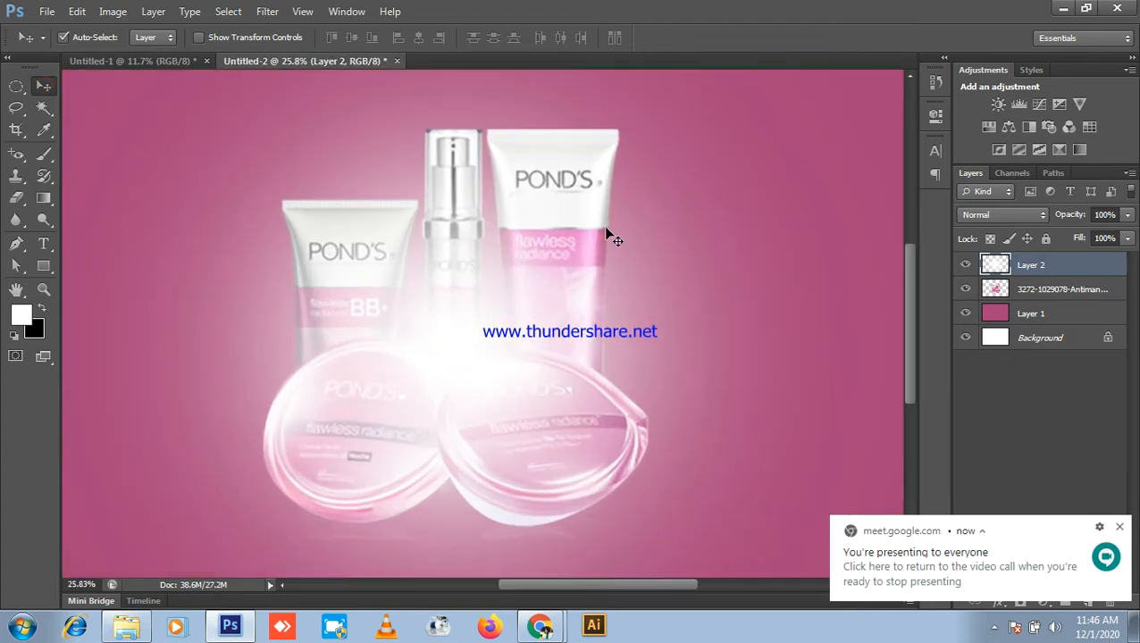
- Move Layer 2 with the white glow beneath the product image layer
left_click(1063, 9)
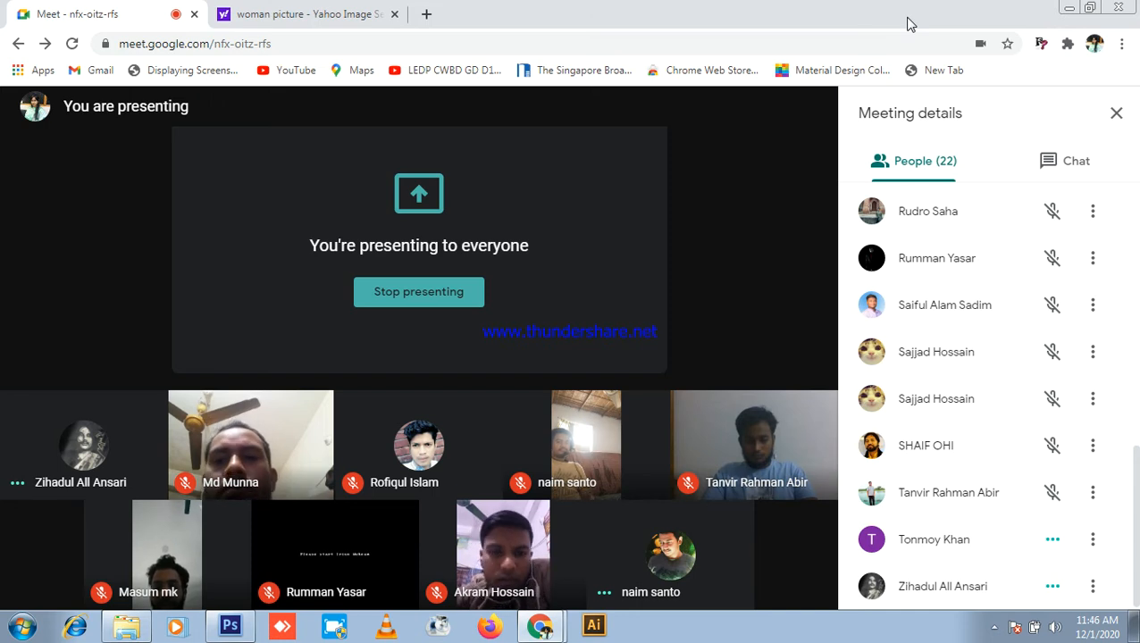
left_click(230, 625)
left_click_drag(1053, 270, 1058, 296)
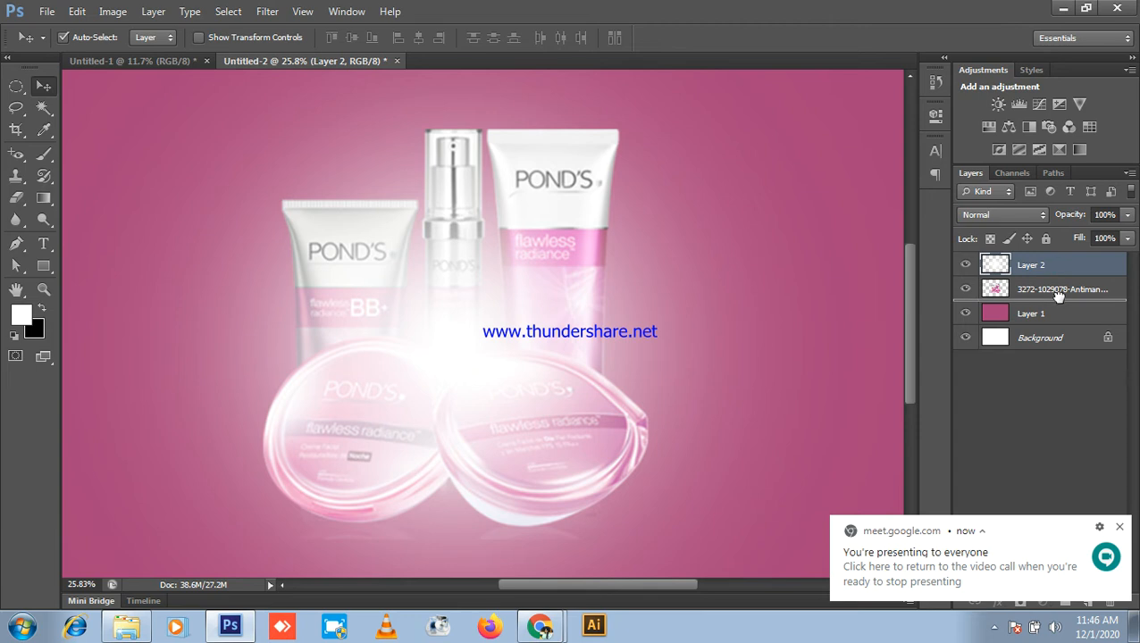
left_click_drag(1059, 297, 1058, 300)
scroll(643, 223, "down", 3)
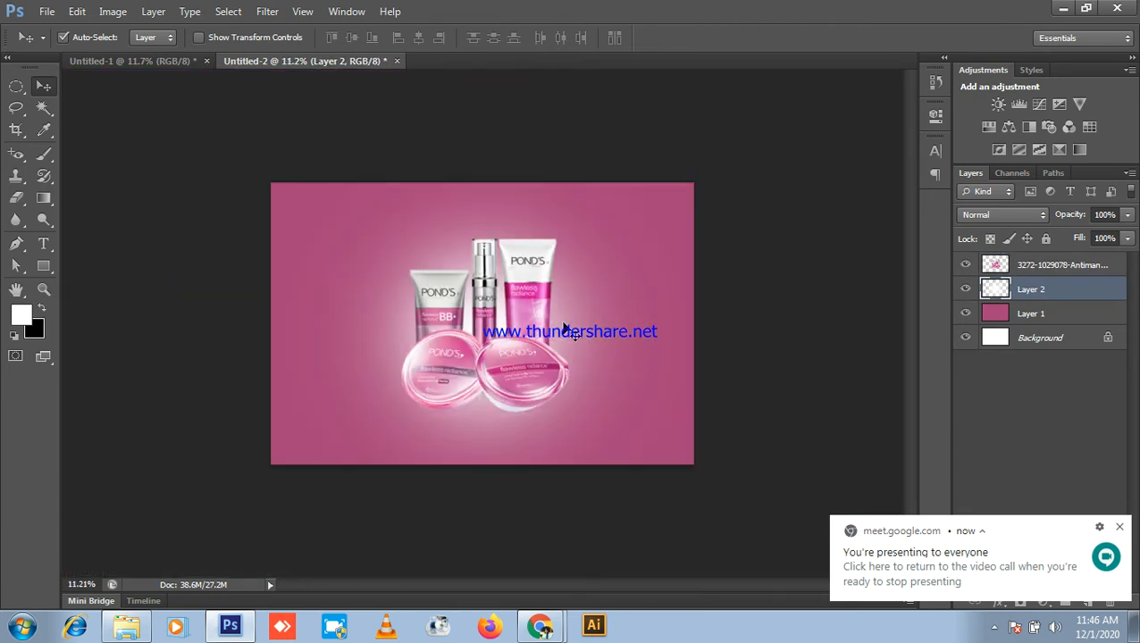
- Enlarge the white glow on Layer 2 proportionally from its center to about 124%
key("ctrl+t")
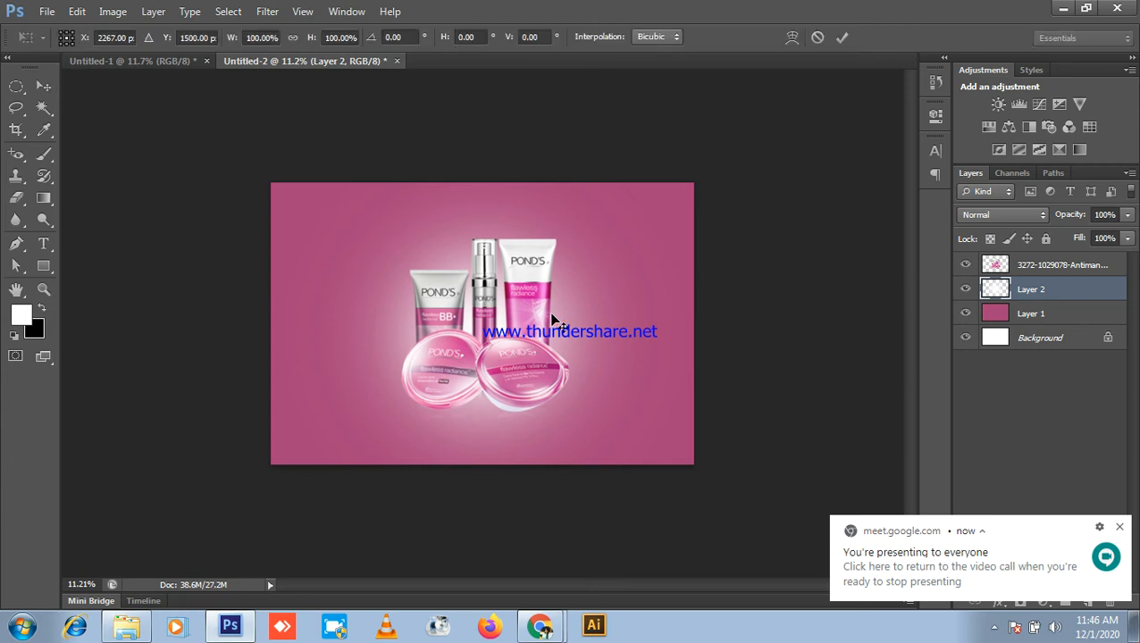
left_click_drag(693, 181, 793, 215)
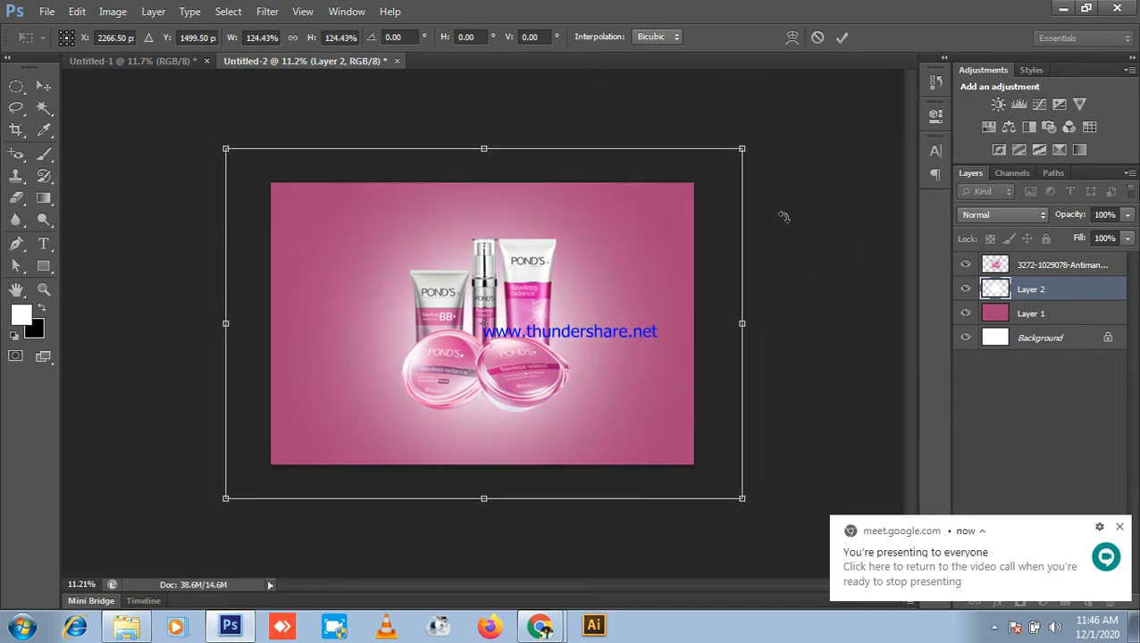
scroll(774, 220, "down", 2)
key("Return")
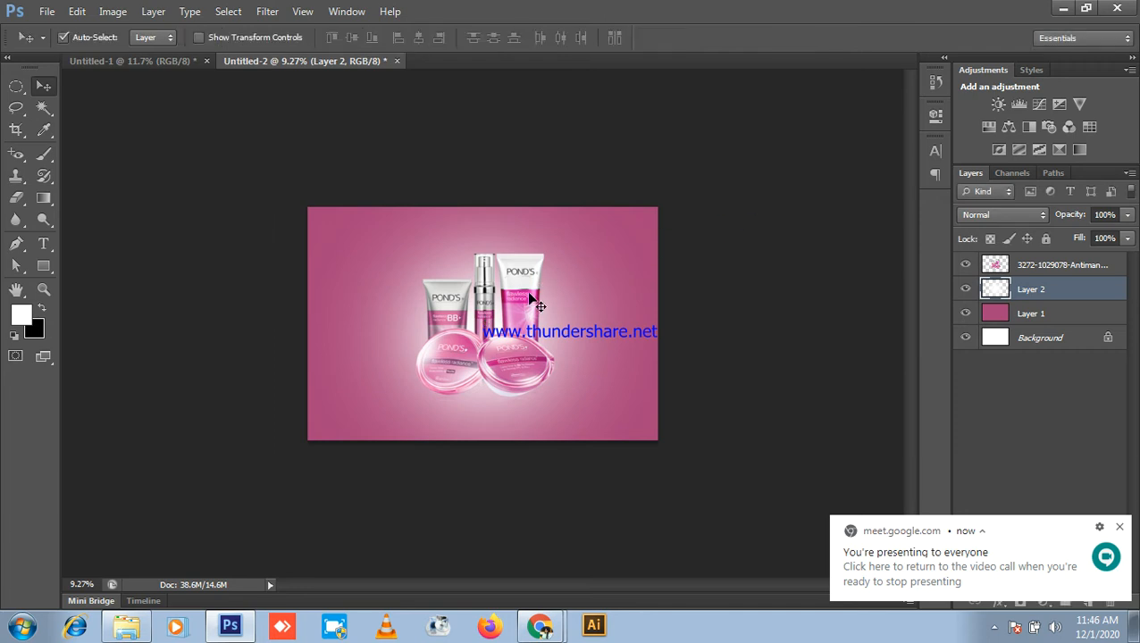
- Check the Google Meet call and its participant list, returning to the cosmetics composition in Photoshop
left_click(1060, 9)
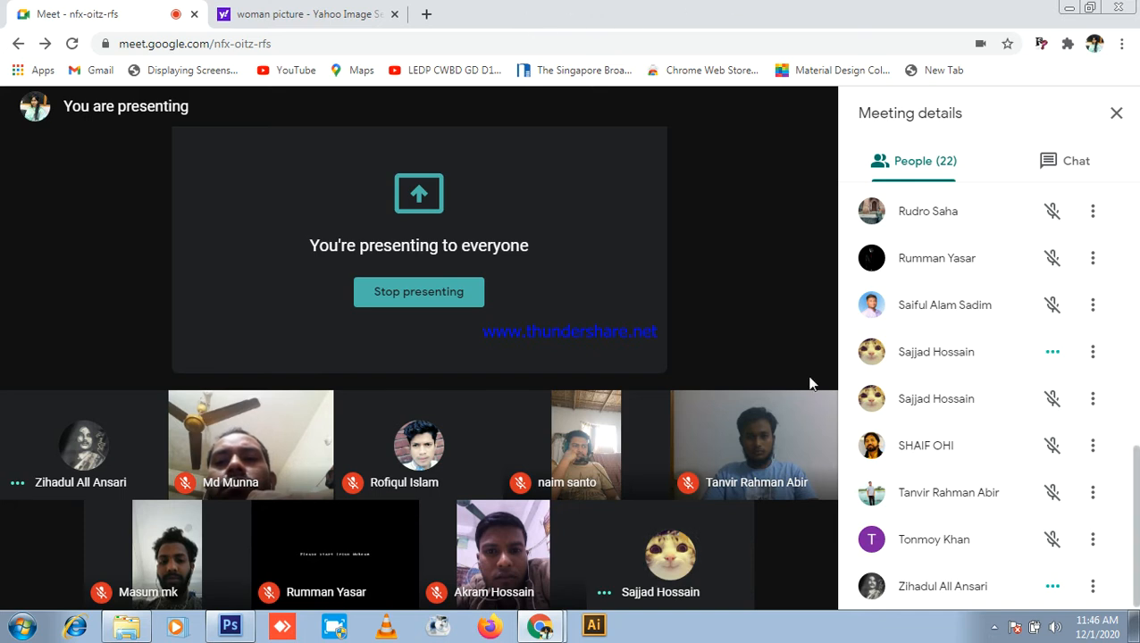
scroll(979, 428, "up", 10)
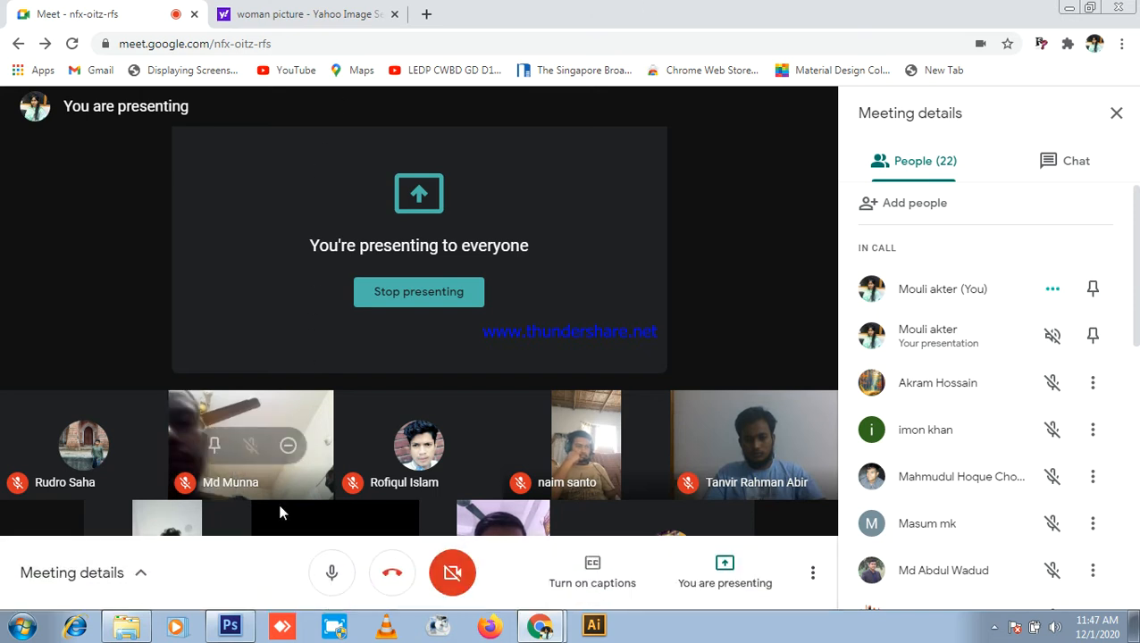
left_click(229, 625)
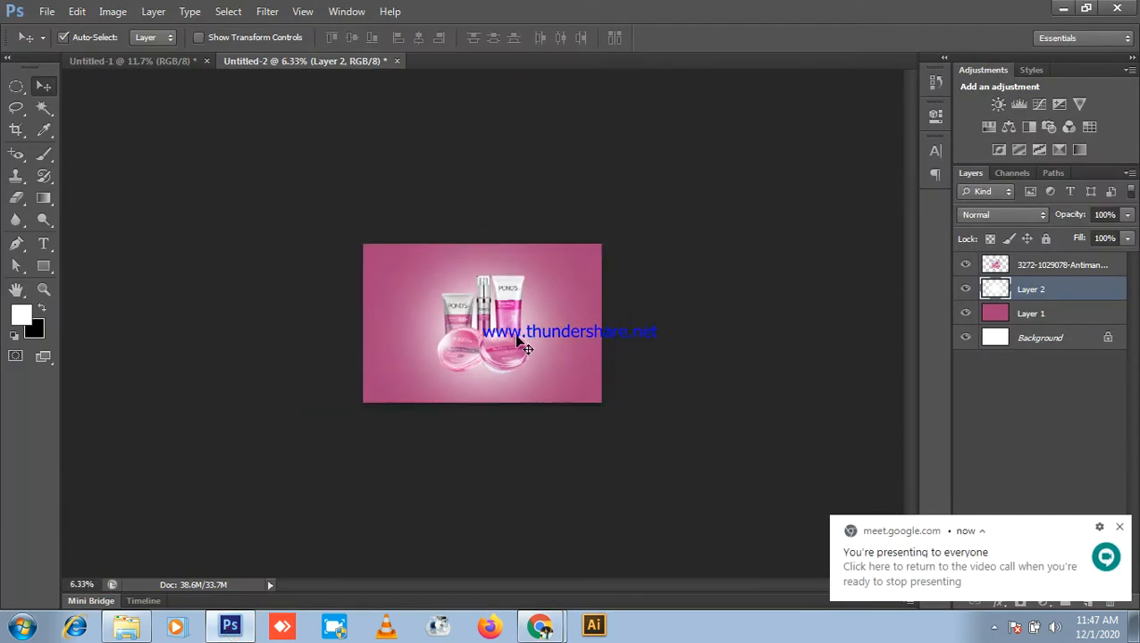
scroll(622, 350, "up", 1)
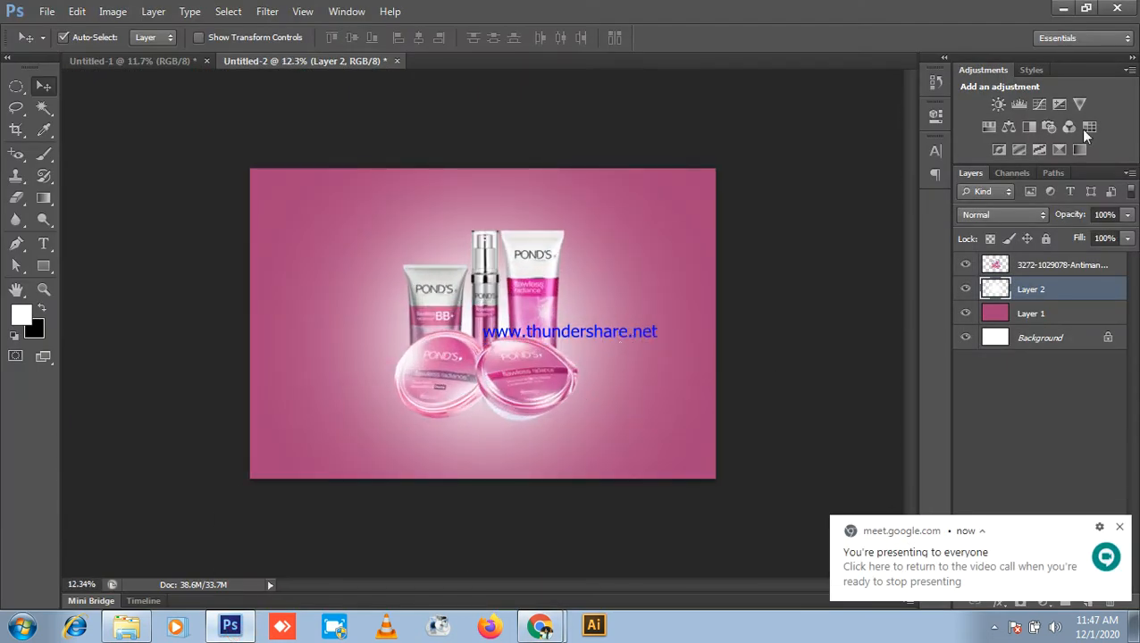
left_click(1064, 8)
left_click(230, 626)
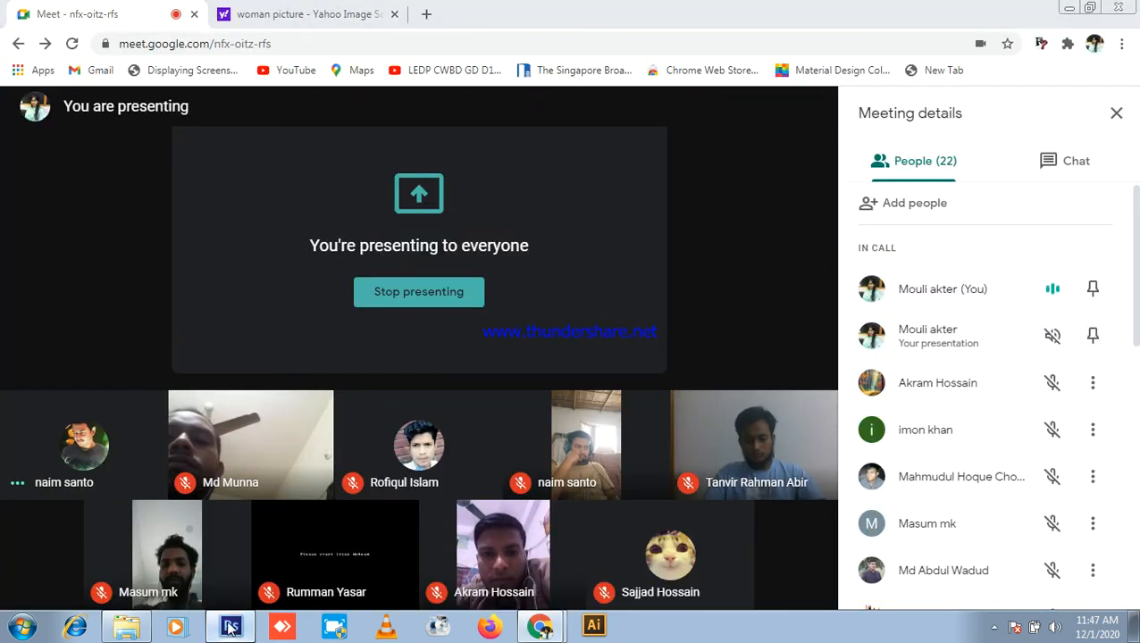
scroll(646, 197, "down", 1)
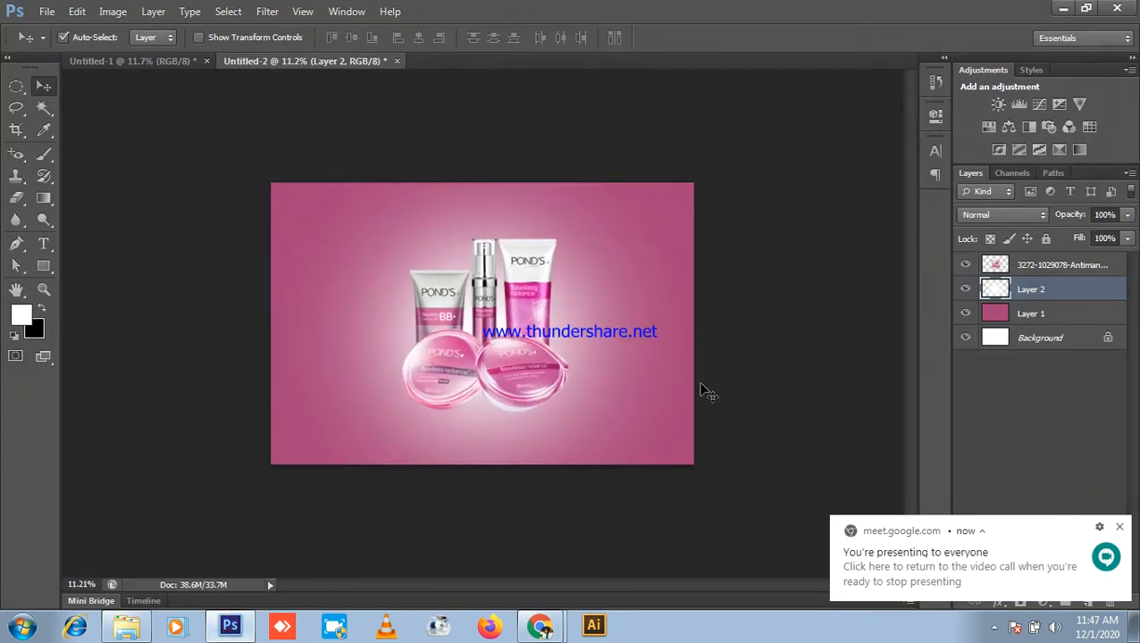
left_click(1064, 8)
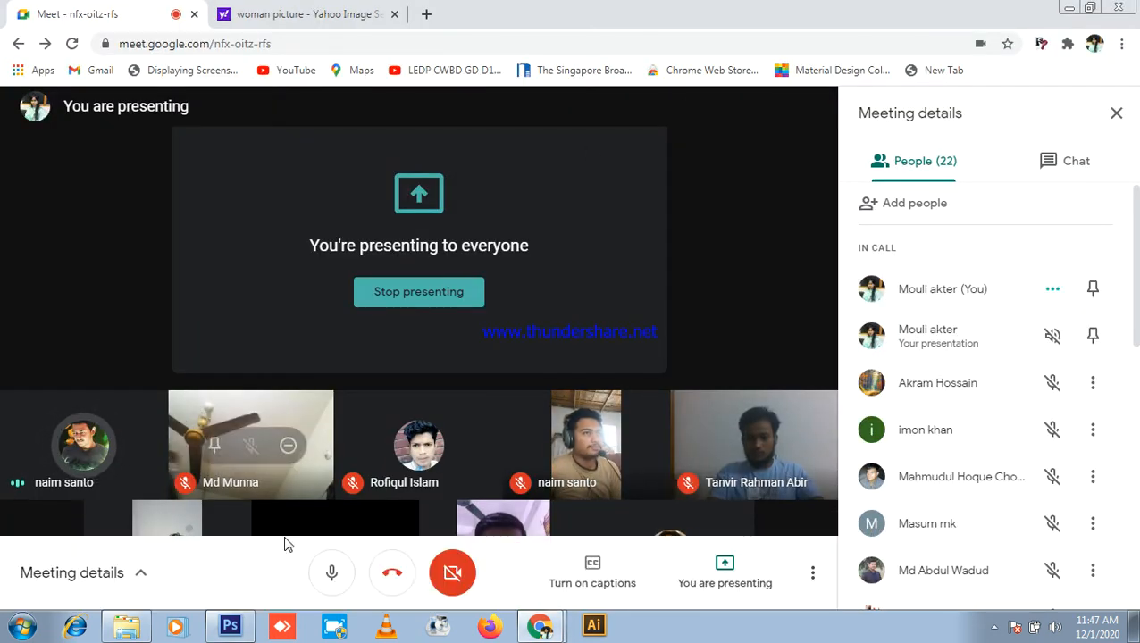
left_click(234, 626)
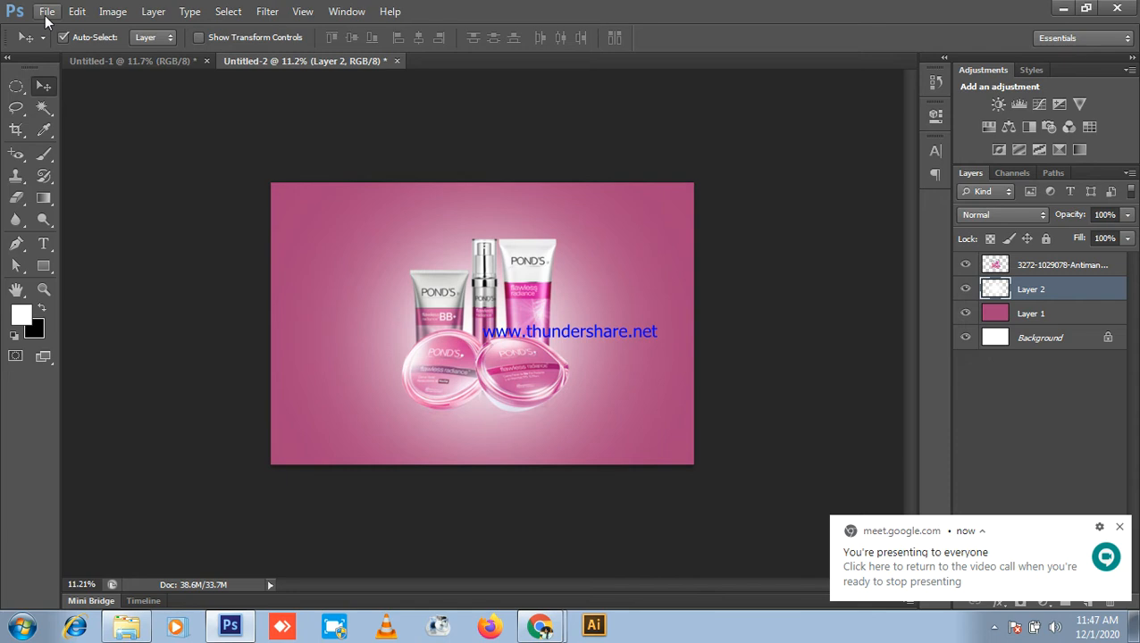
- Create a new 15 × 10 inch RGB document at 300 pixels/inch with a white background
left_click(47, 11)
left_click(148, 56)
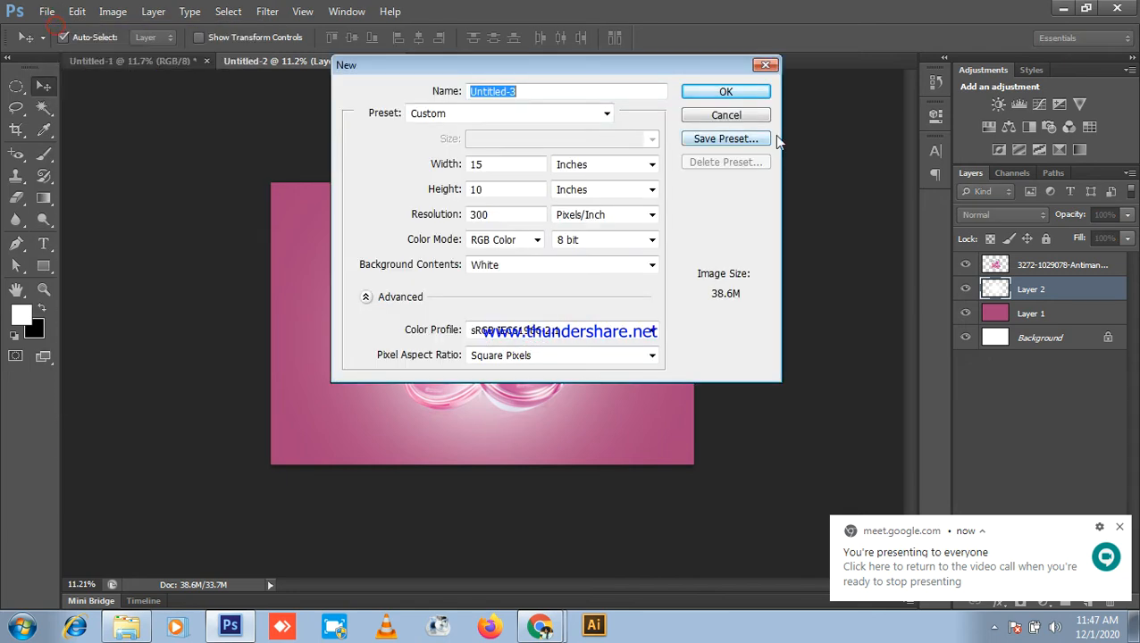
left_click(726, 89)
- Switch to the desktop and open the folder LEDP > All_class > Photoshop 2nd Class > PONDS NEVIA
left_click(1067, 8)
left_click(1071, 9)
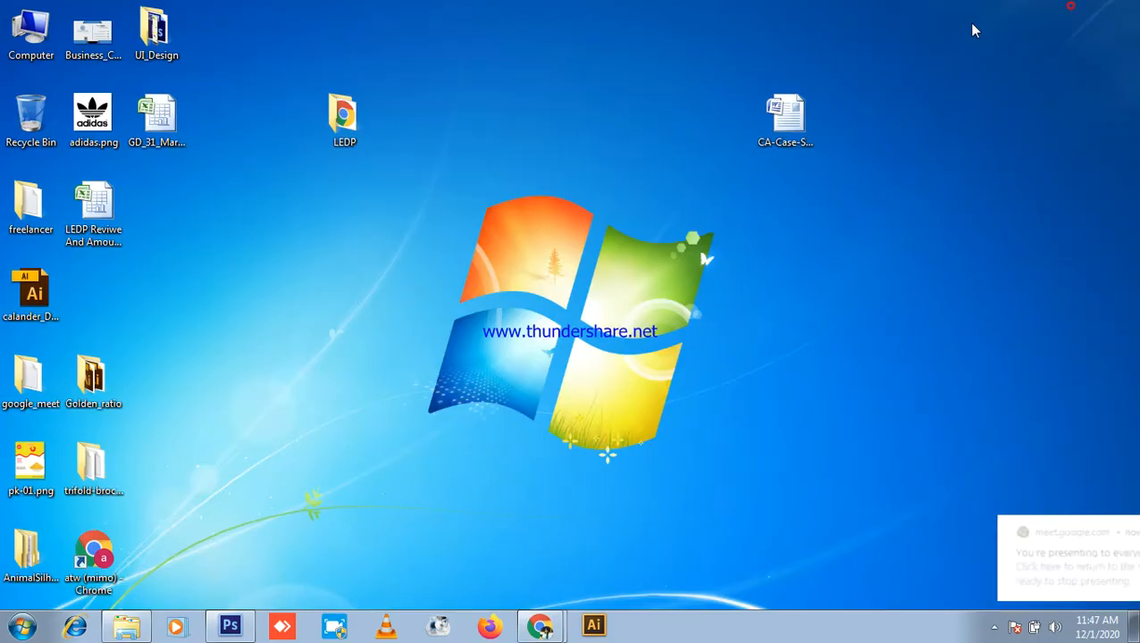
double_click(347, 116)
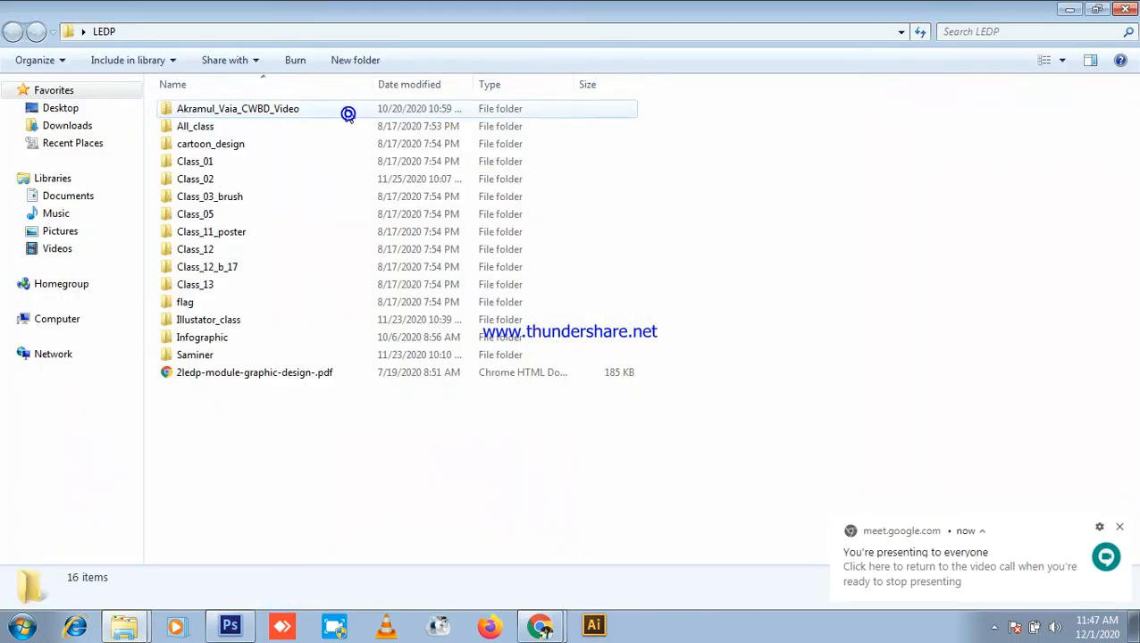
double_click(204, 130)
left_click(241, 149)
double_click(241, 149)
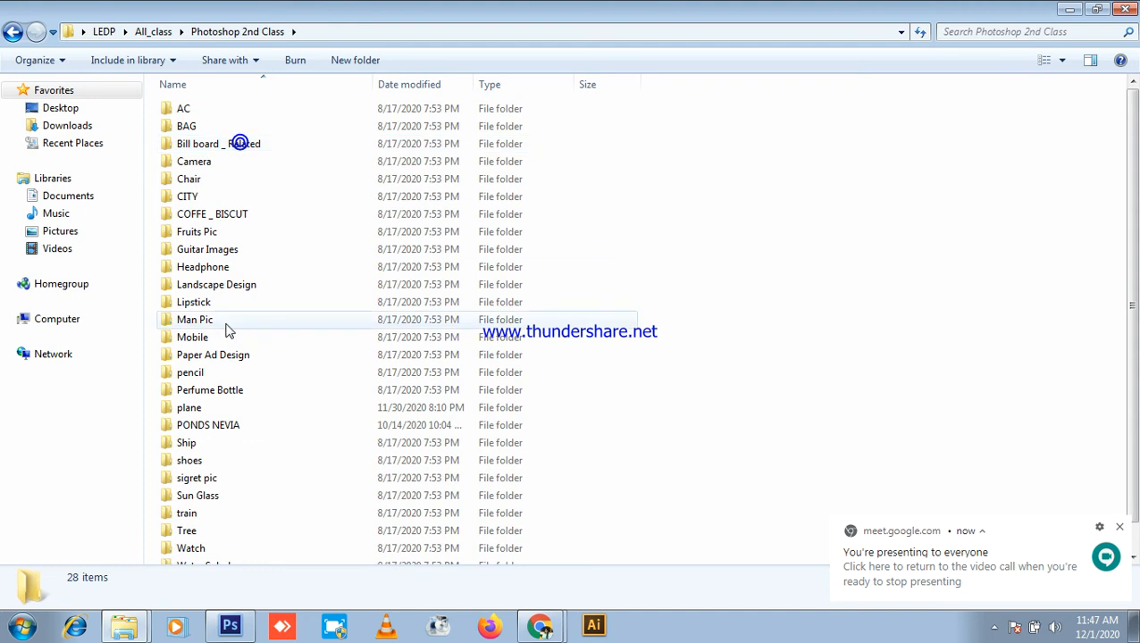
double_click(235, 430)
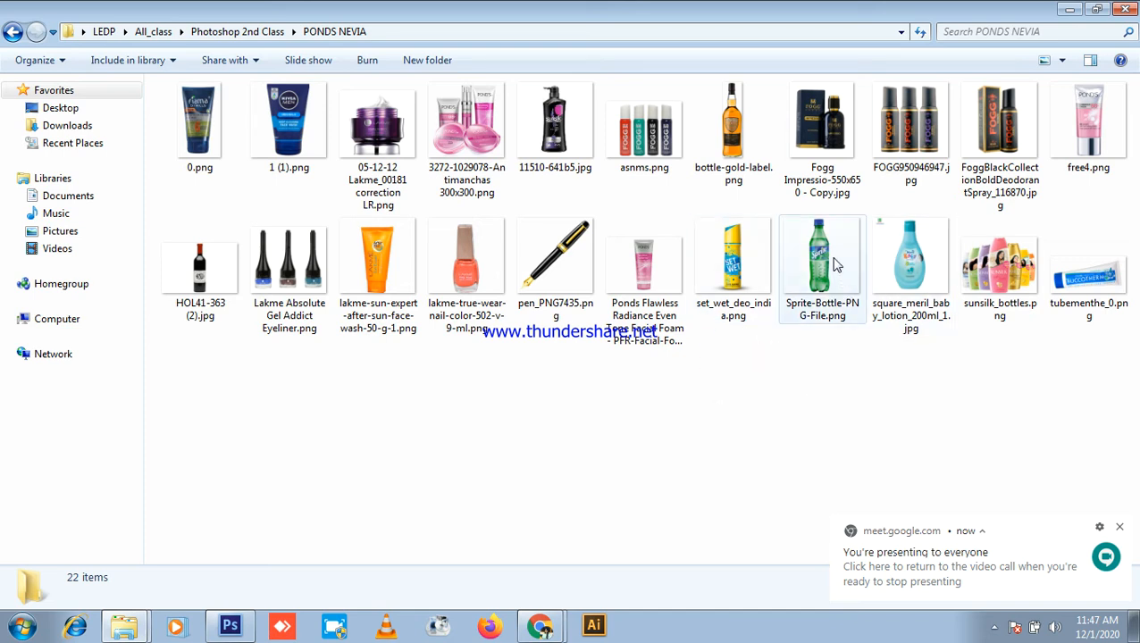
- Place Sprite-Bottle-PNG-File.png into the new document and scale it proportionally to about 133%
left_click(831, 261)
left_click_drag(242, 631, 376, 362)
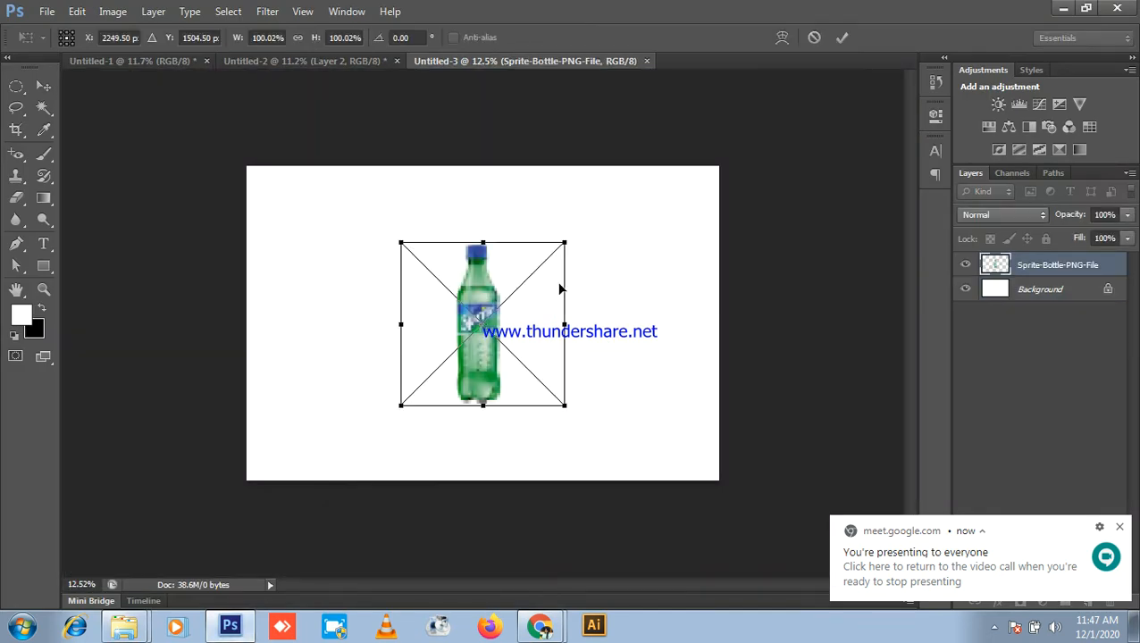
left_click_drag(571, 238, 616, 230)
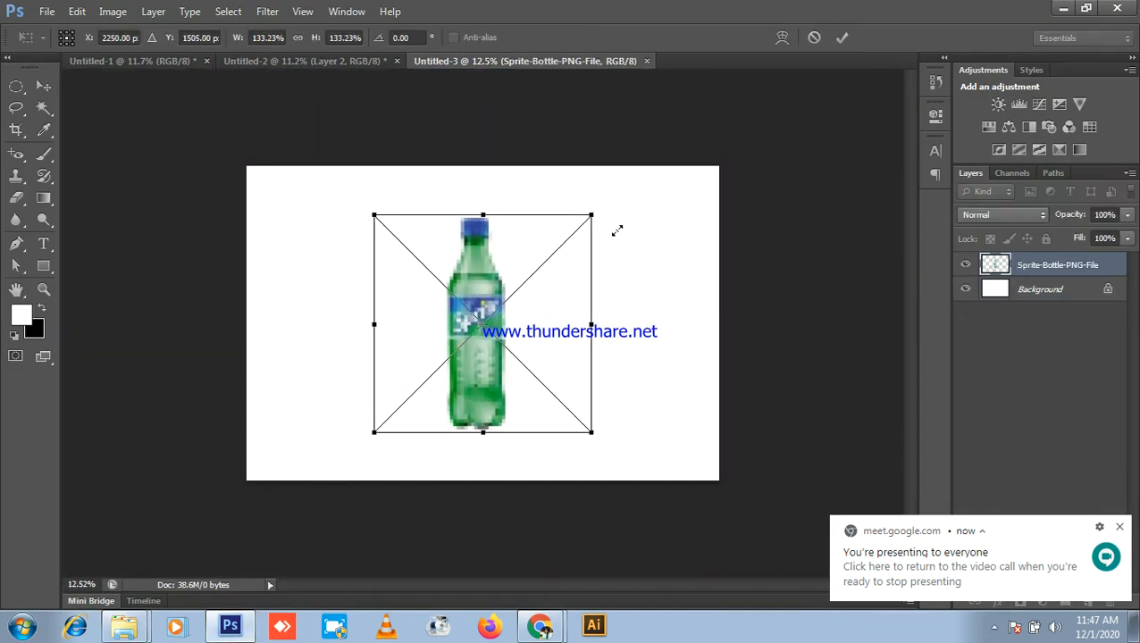
key("Return")
key("ctrl+plus")
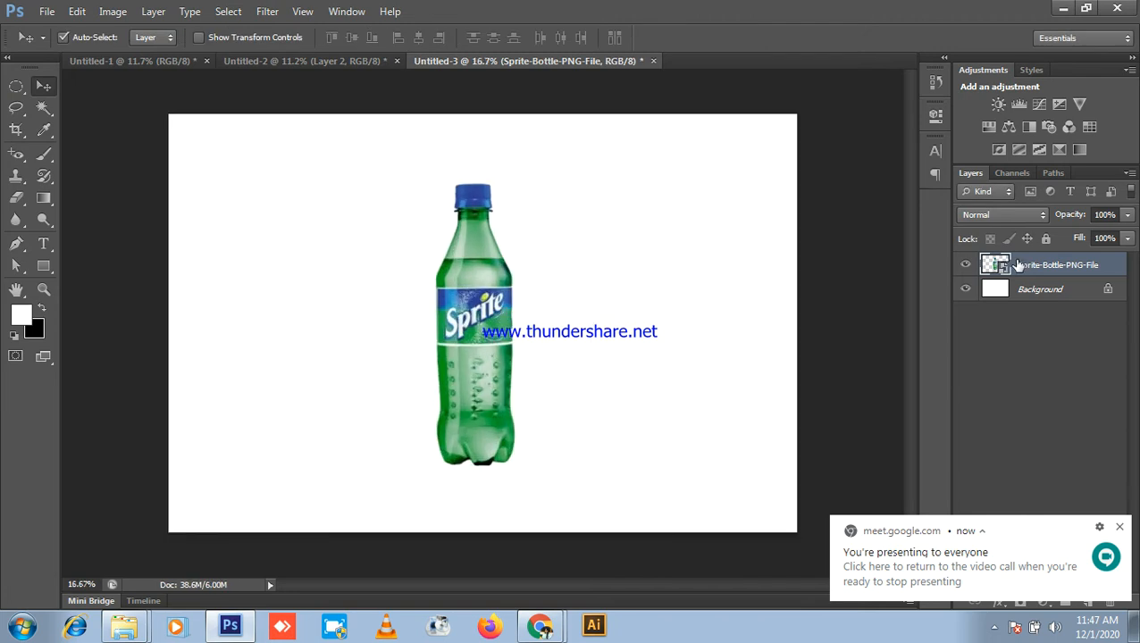
- Rasterize the Sprite bottle layer, dismiss the meeting notification, and add an empty layer above the bottle
right_click(1047, 259)
left_click(936, 195)
left_click(1122, 529)
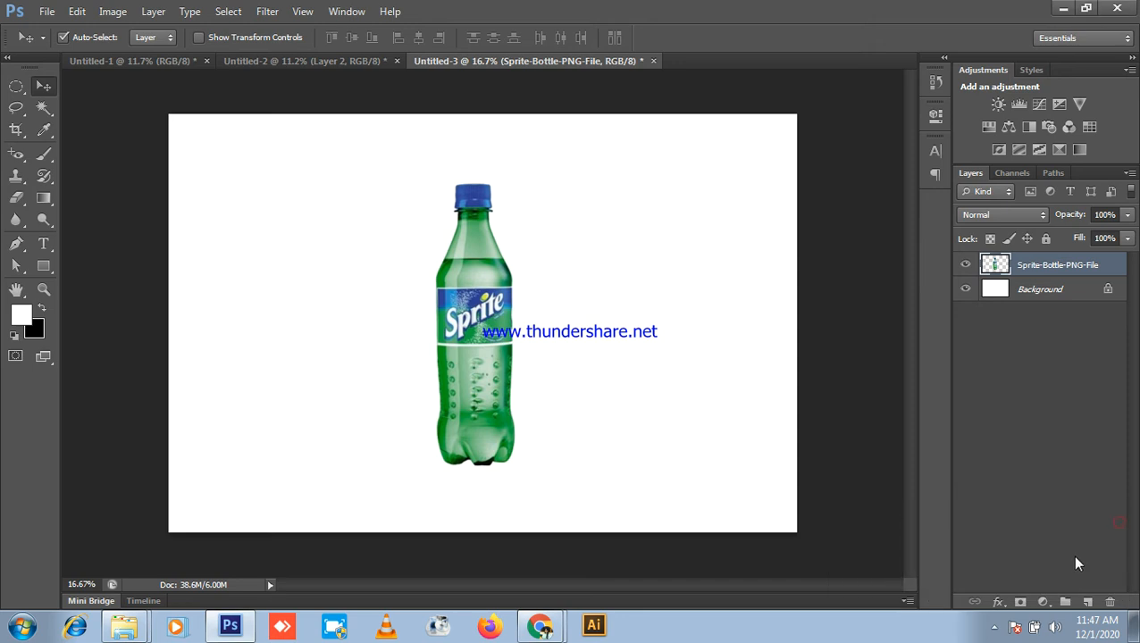
left_click(1087, 602)
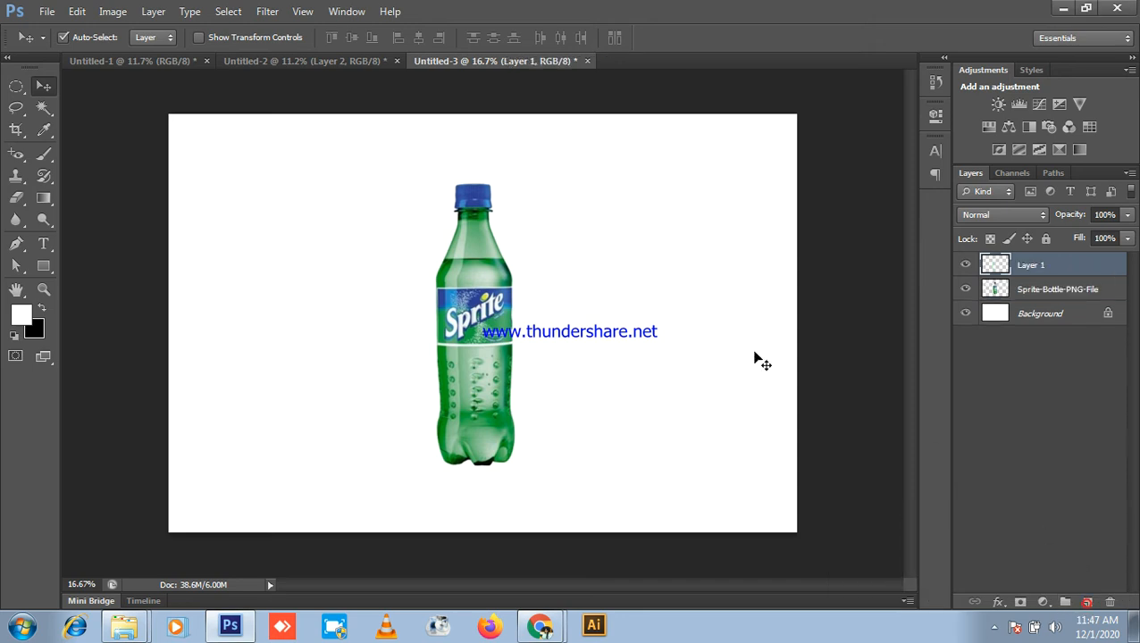
- Sample a dark green from the bottle as the foreground color and fill Layer 1 with it
left_click(21, 314)
left_click(453, 259)
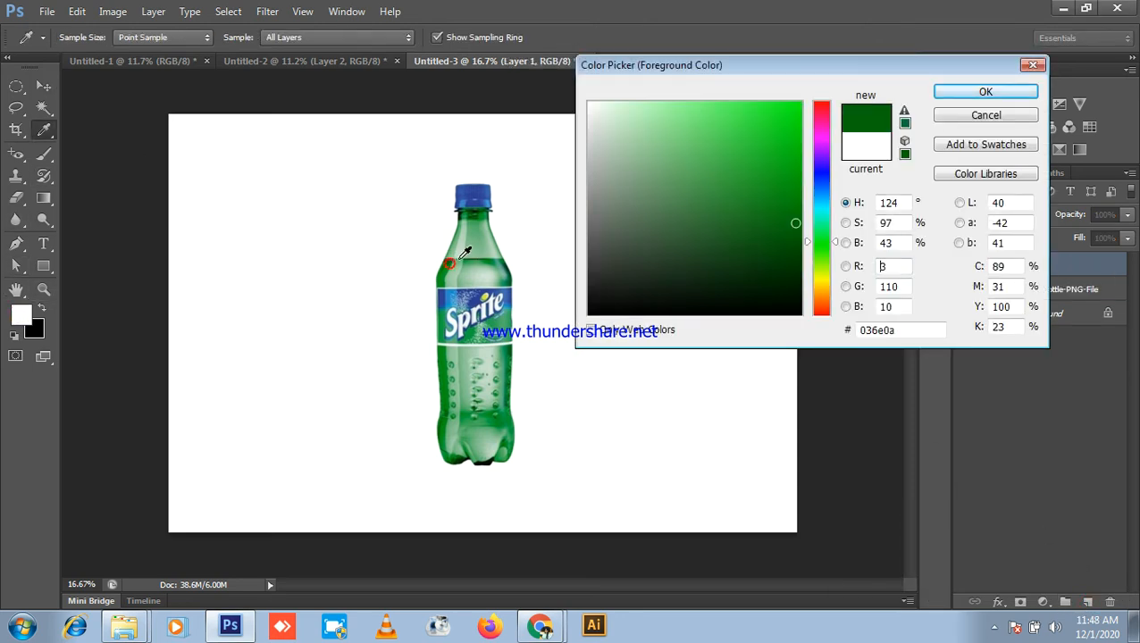
left_click(461, 256)
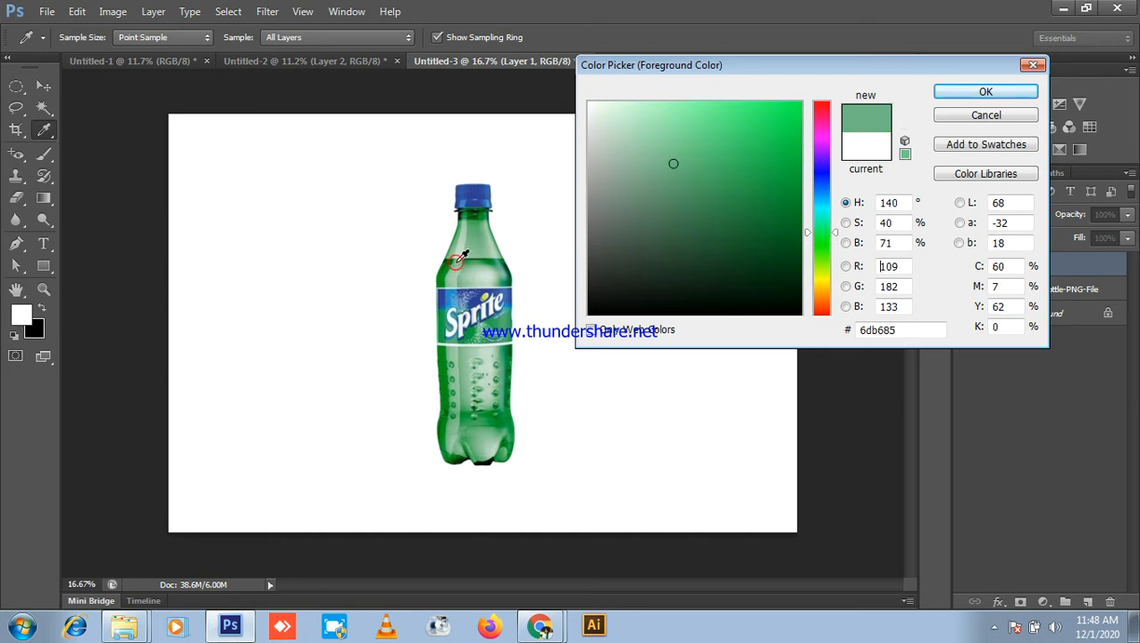
left_click(451, 257)
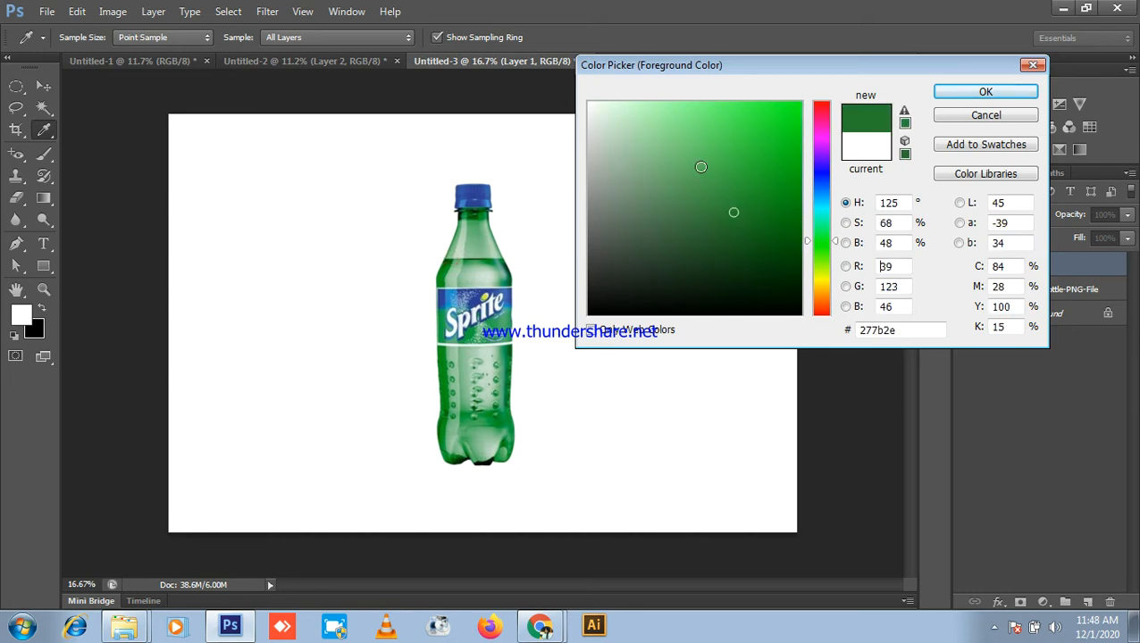
left_click(480, 212)
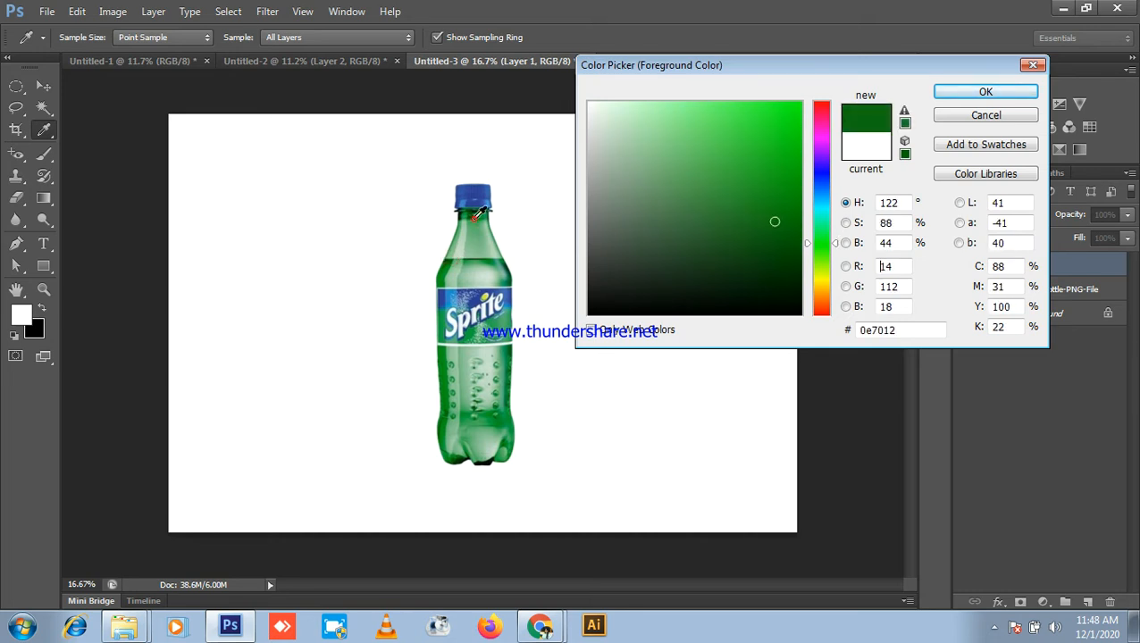
left_click(952, 93)
key("alt+BackSpace")
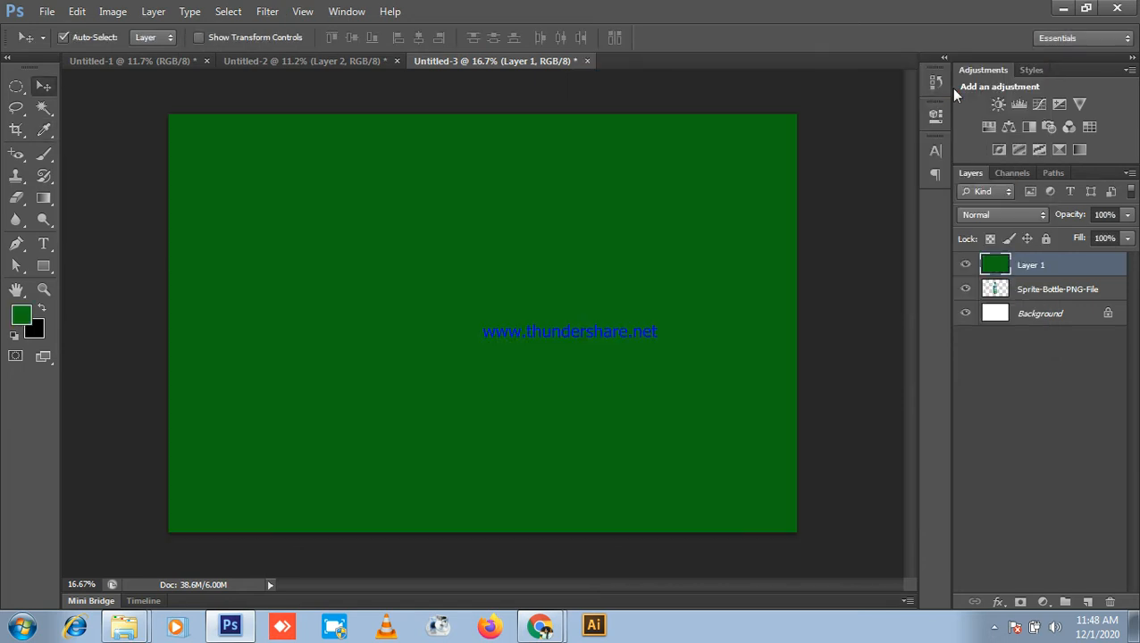
- Move the green Layer 1 beneath the Sprite bottle layer
left_click_drag(1087, 280, 1088, 295)
scroll(473, 322, "up", 2)
scroll(473, 322, "down", 3)
- Add an empty layer above the Sprite bottle and set the foreground color to white
left_click(468, 295)
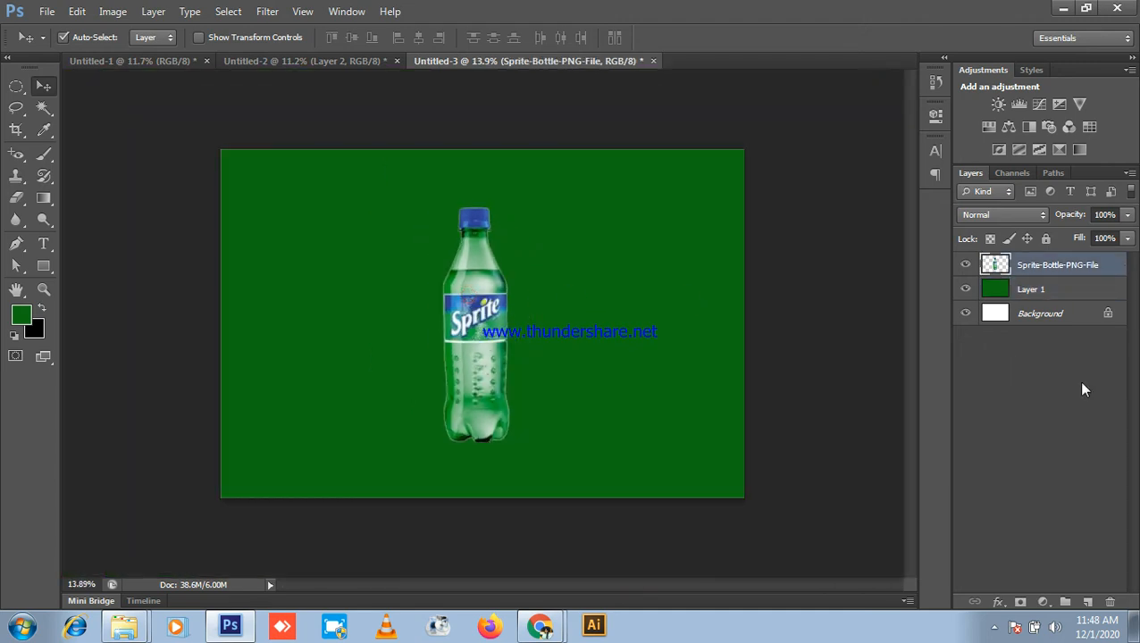
left_click(1087, 602)
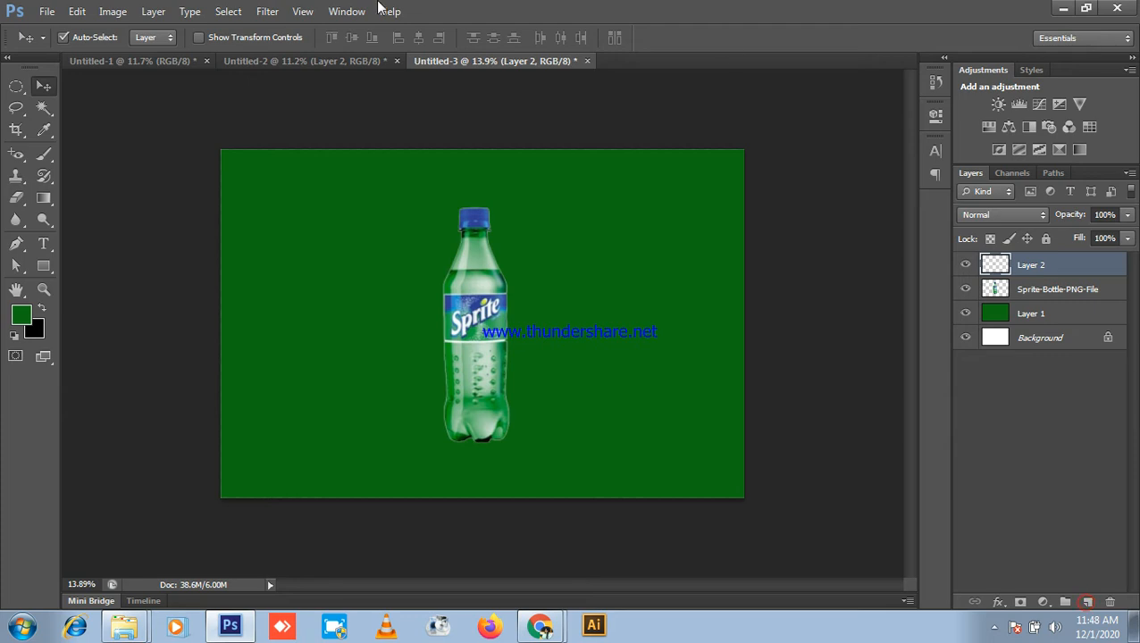
left_click(21, 316)
left_click_drag(629, 163, 511, 61)
left_click(985, 91)
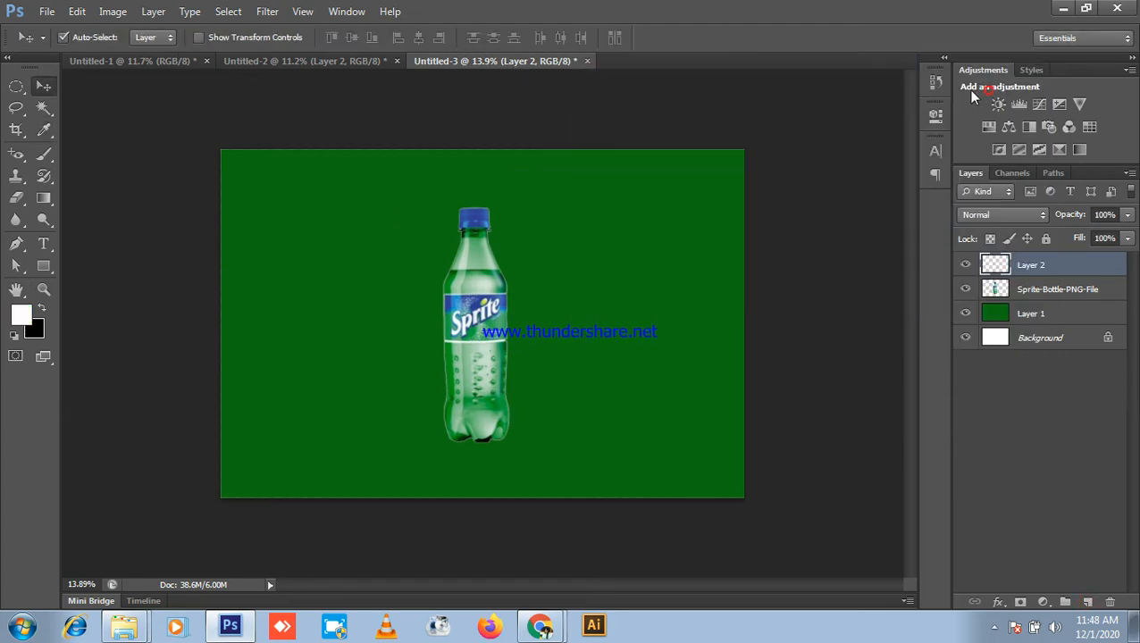
- Paint a soft 2400 px white glow over the bottle's center on Layer 2 and activate the Move tool
left_click(44, 156)
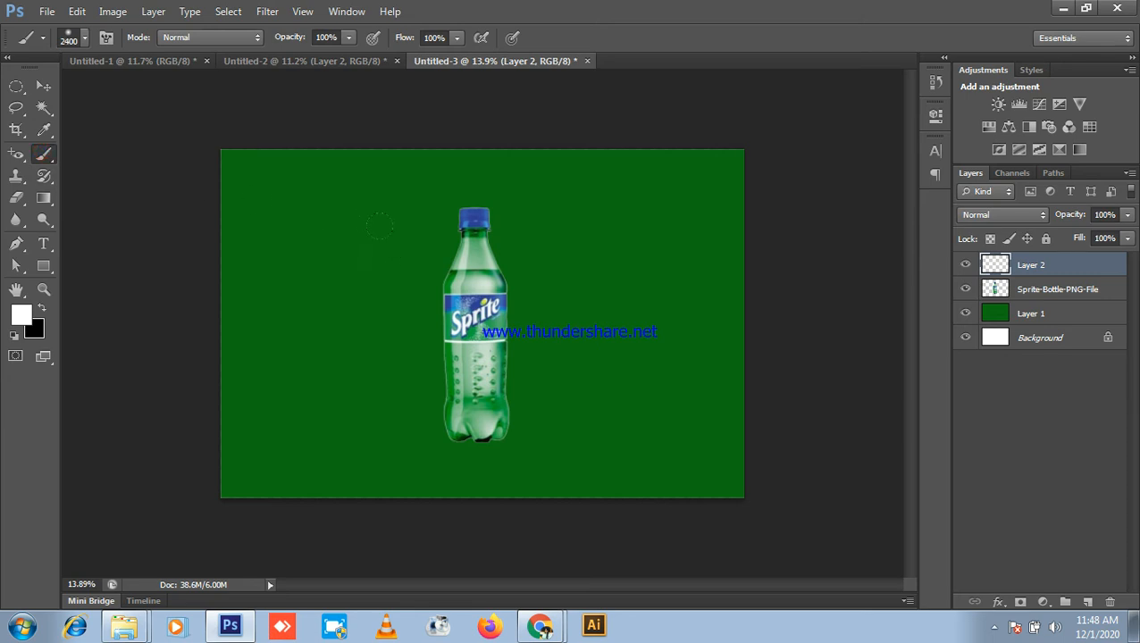
scroll(385, 233, "up", 1)
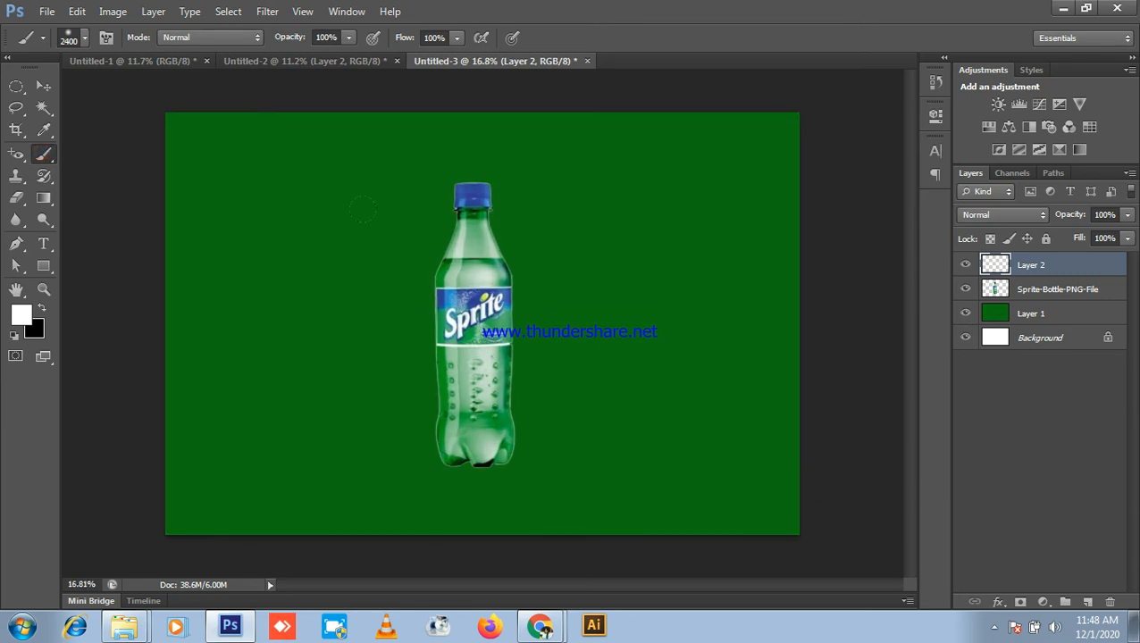
left_click(482, 326)
left_click(43, 85)
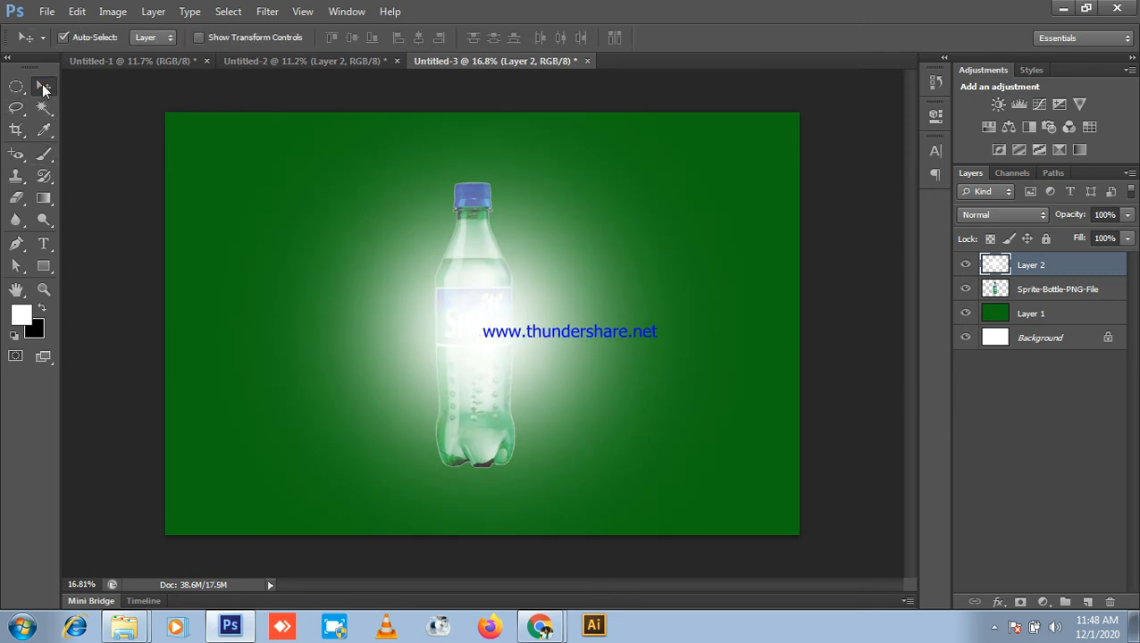
- Shift the Sprite bottle and its glow together to the canvas's right half, and place the Layer 2 glow beneath the bottle layer
scroll(500, 298, "down", 1)
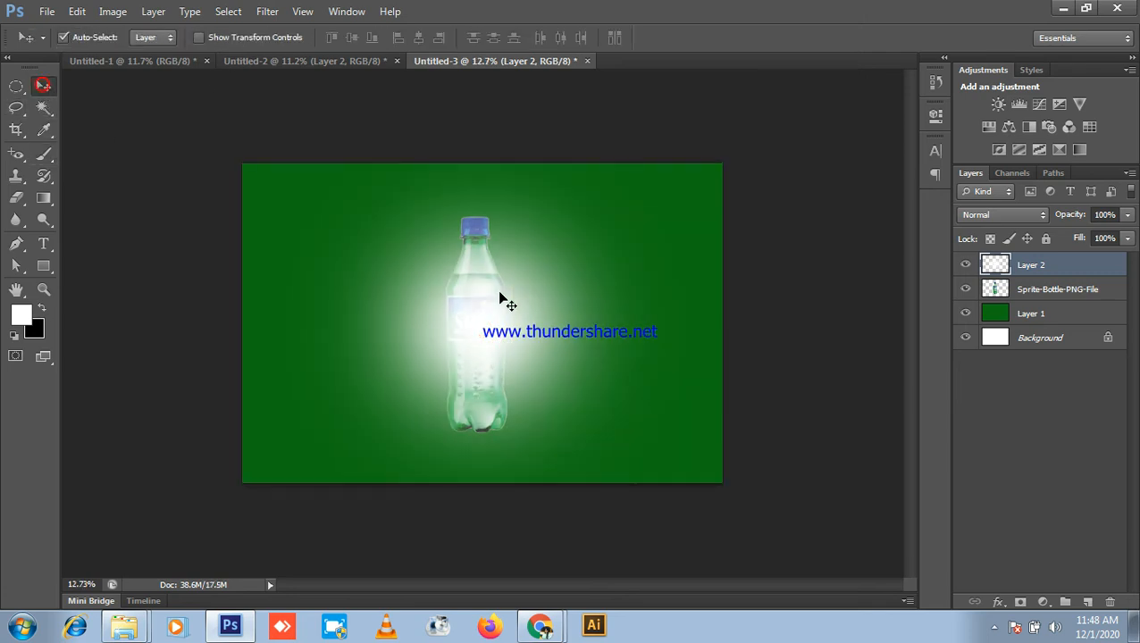
left_click(1051, 293, "ctrl")
left_click_drag(528, 322, 564, 332)
left_click(825, 298)
left_click(621, 305)
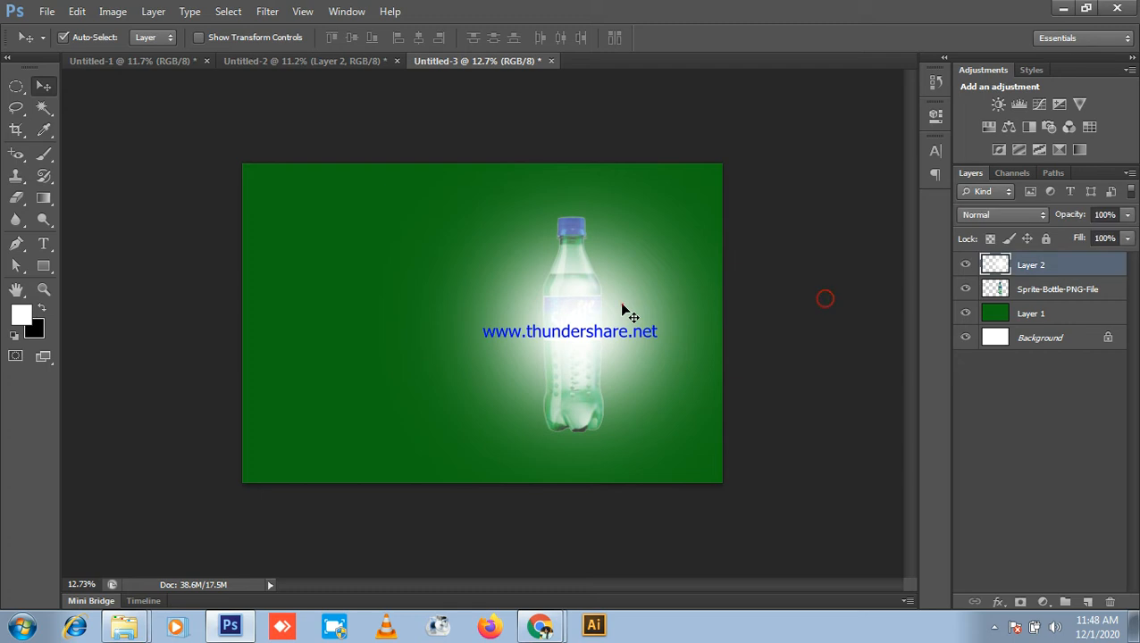
left_click_drag(1059, 264, 1069, 295)
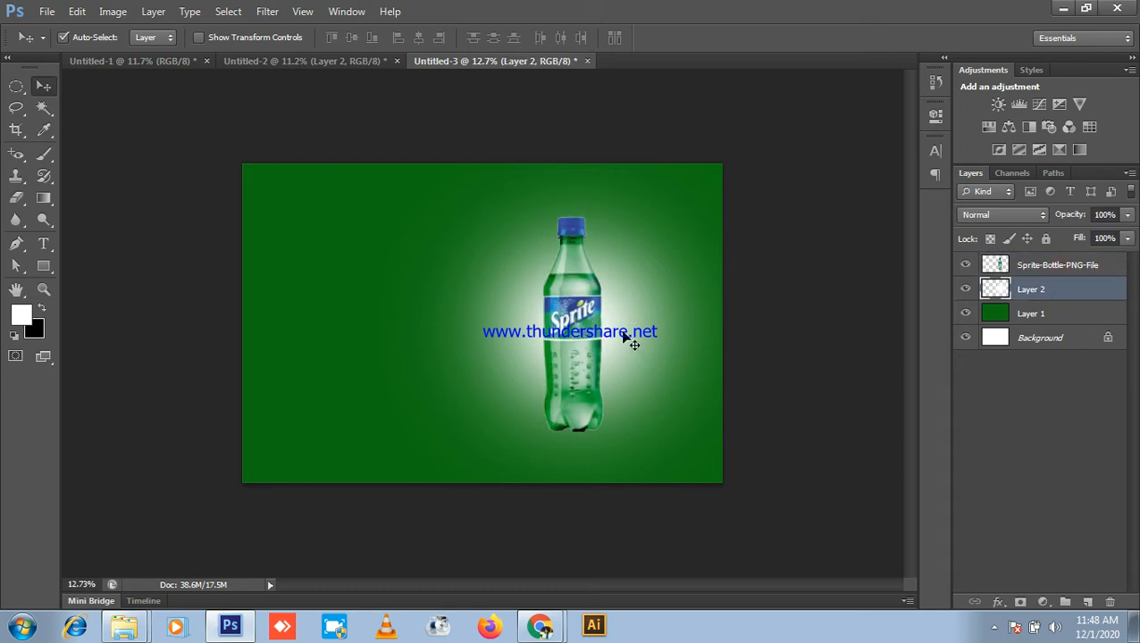
- Enlarge the white glow on Layer 2 to about 120% and keep it centered behind the bottle
scroll(625, 334, "up", 1)
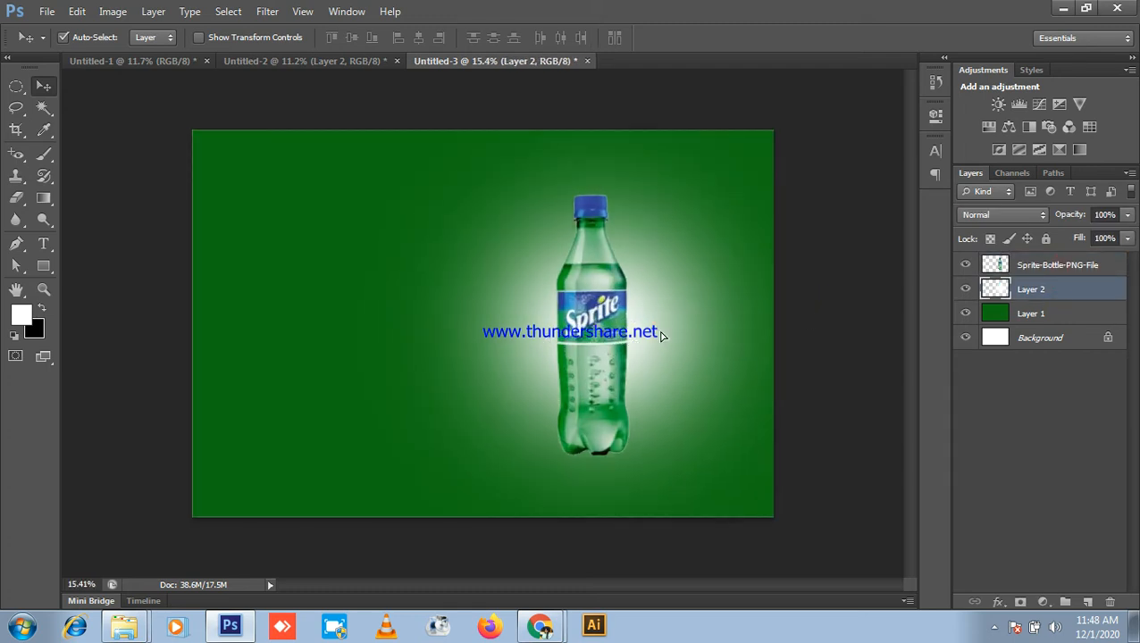
key("ctrl+t")
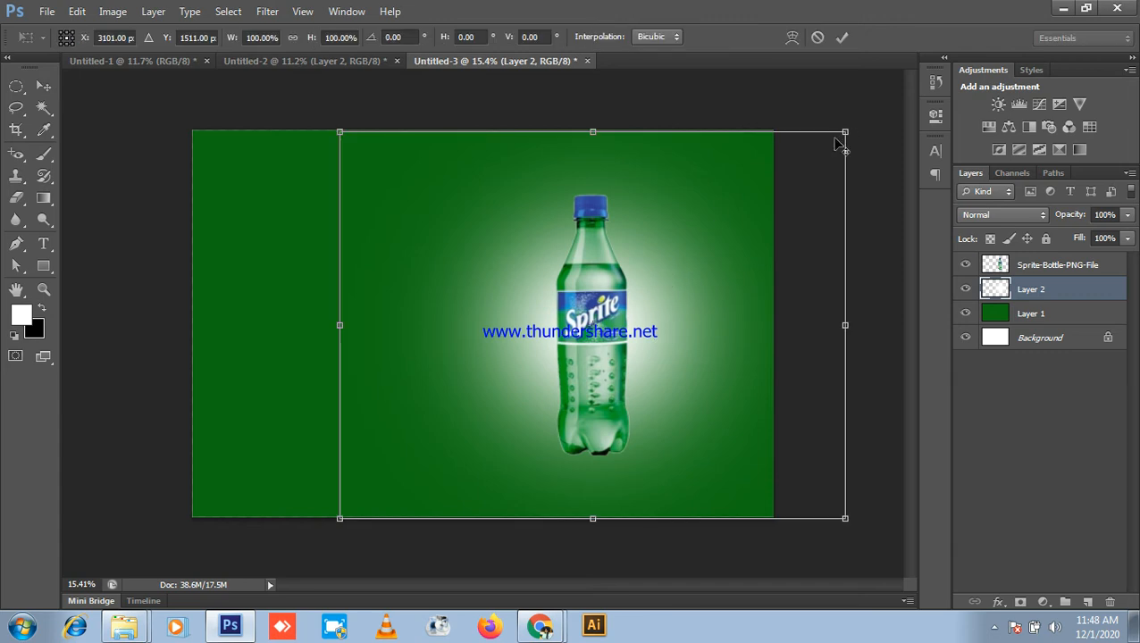
left_click_drag(846, 134, 907, 107)
left_click_drag(687, 338, 695, 351)
key("Return")
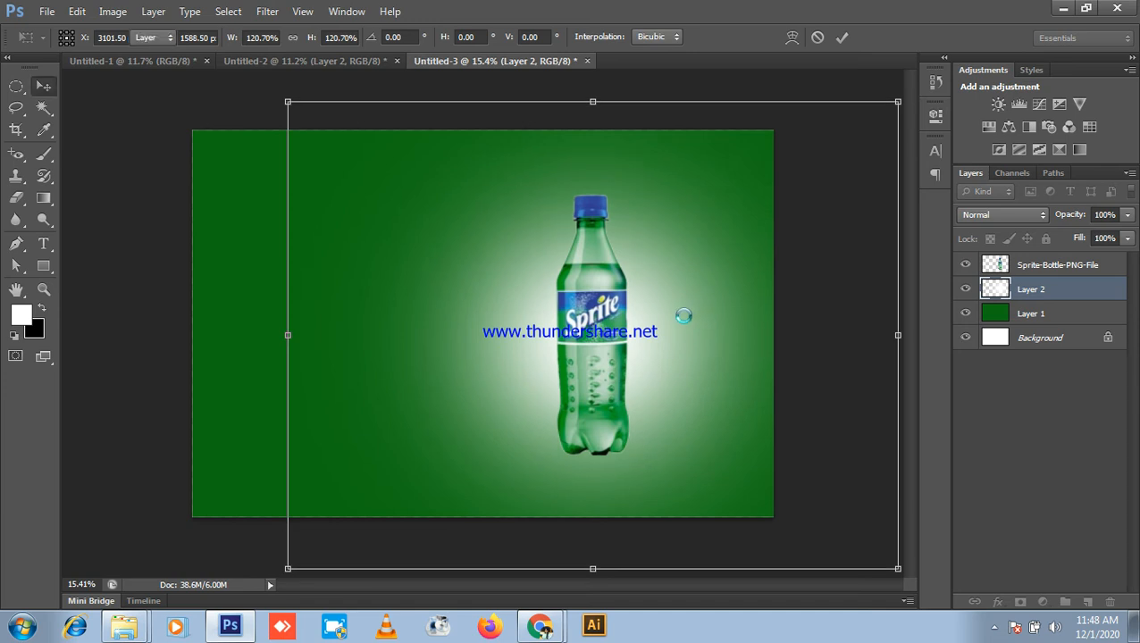
scroll(676, 328, "down", 2)
scroll(648, 415, "up", 3)
left_click(1063, 8)
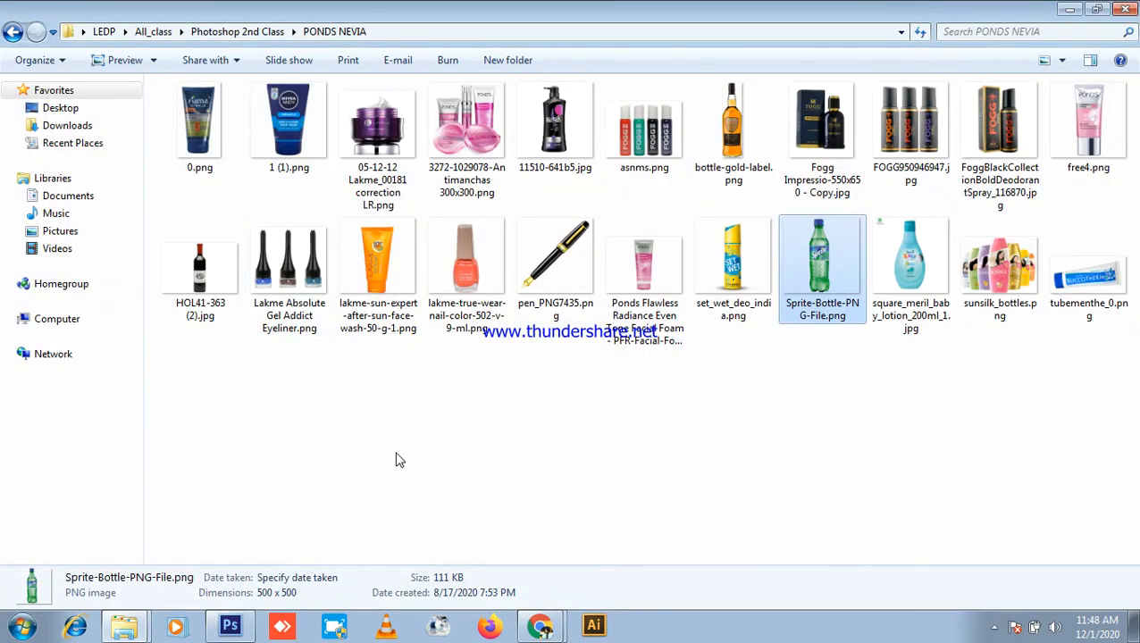
left_click(224, 621)
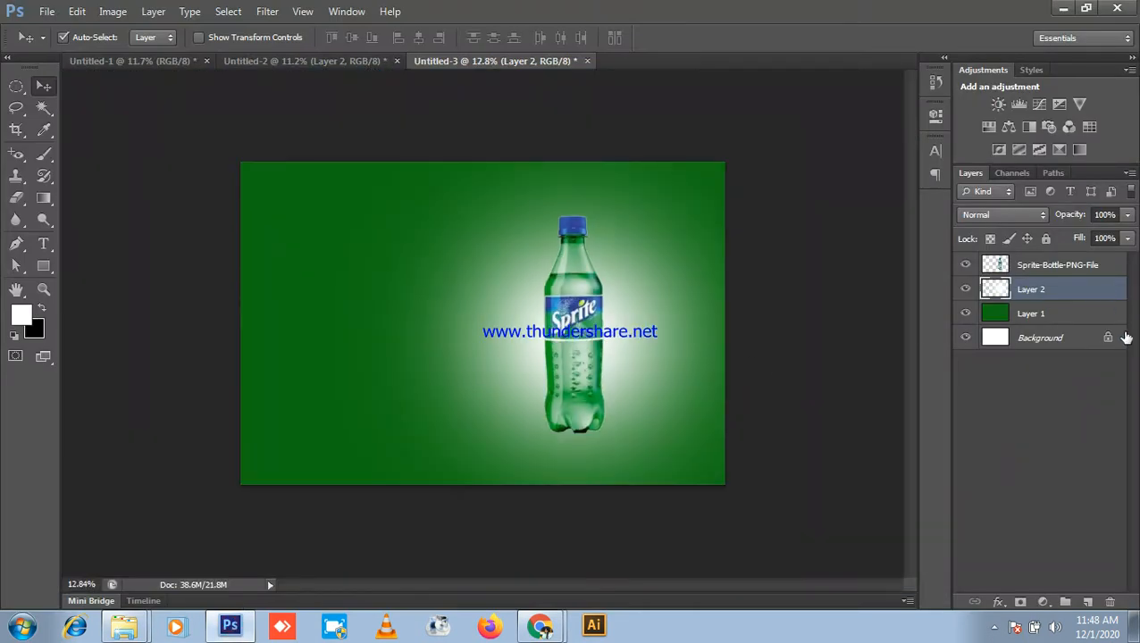
- Add a layer above the glow and paint one soft 1300 px black spot on it, beside the bottle
left_click(1086, 602)
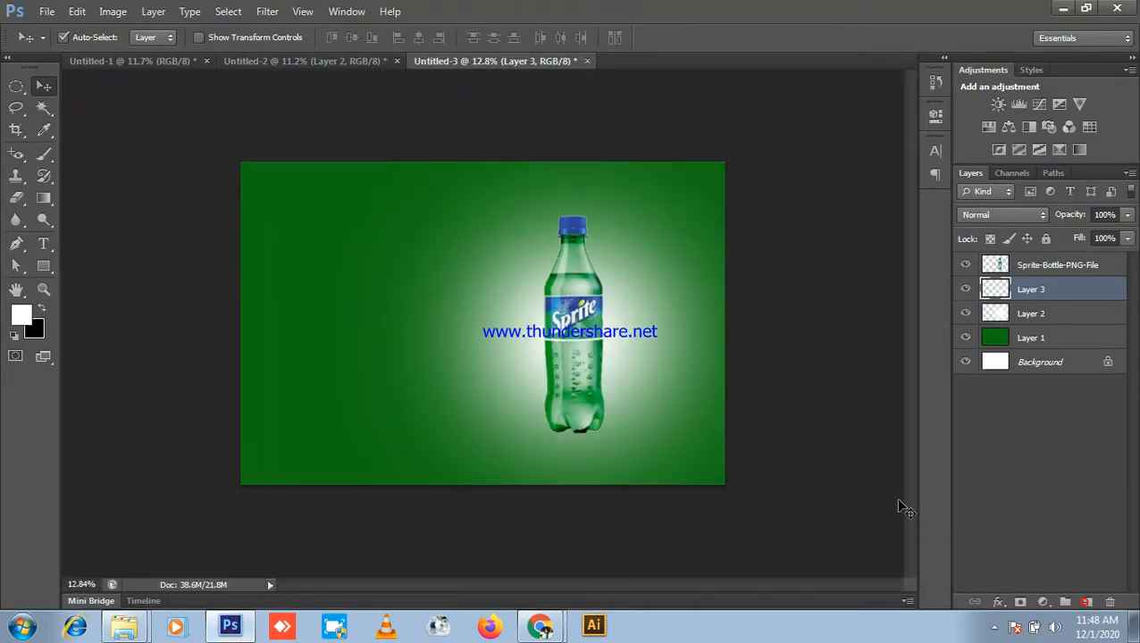
left_click(43, 306)
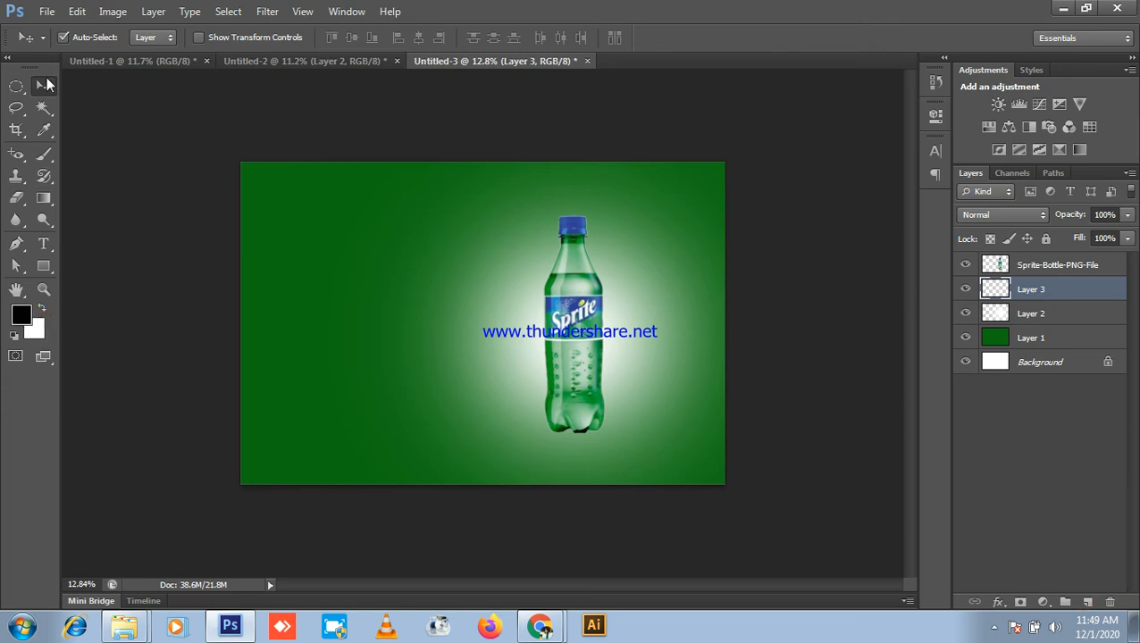
left_click(43, 154)
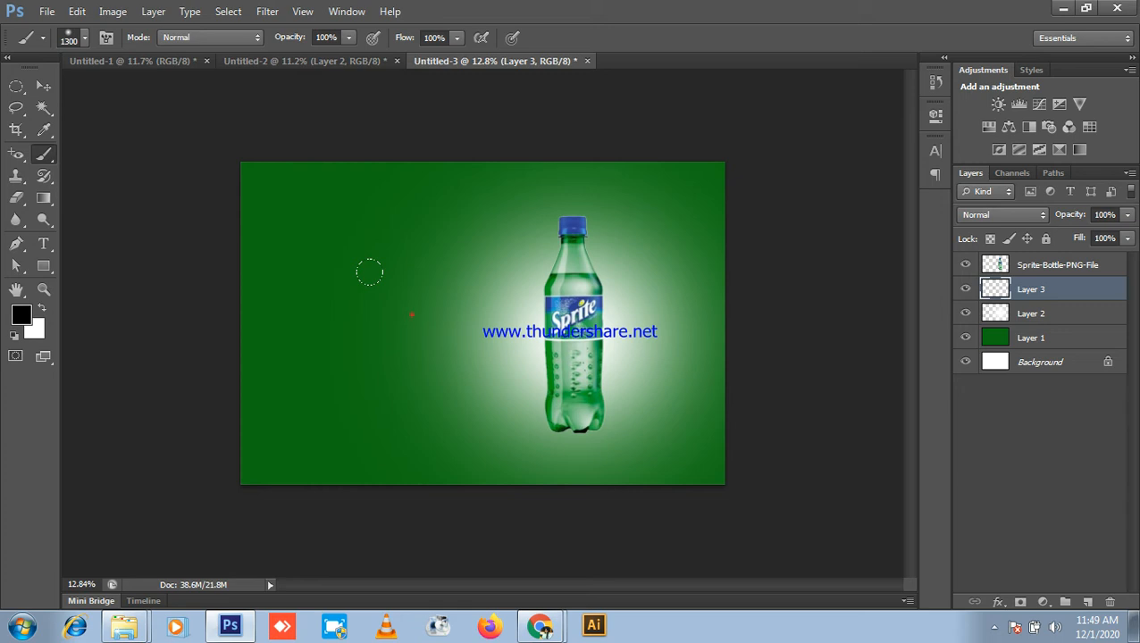
left_click(411, 314)
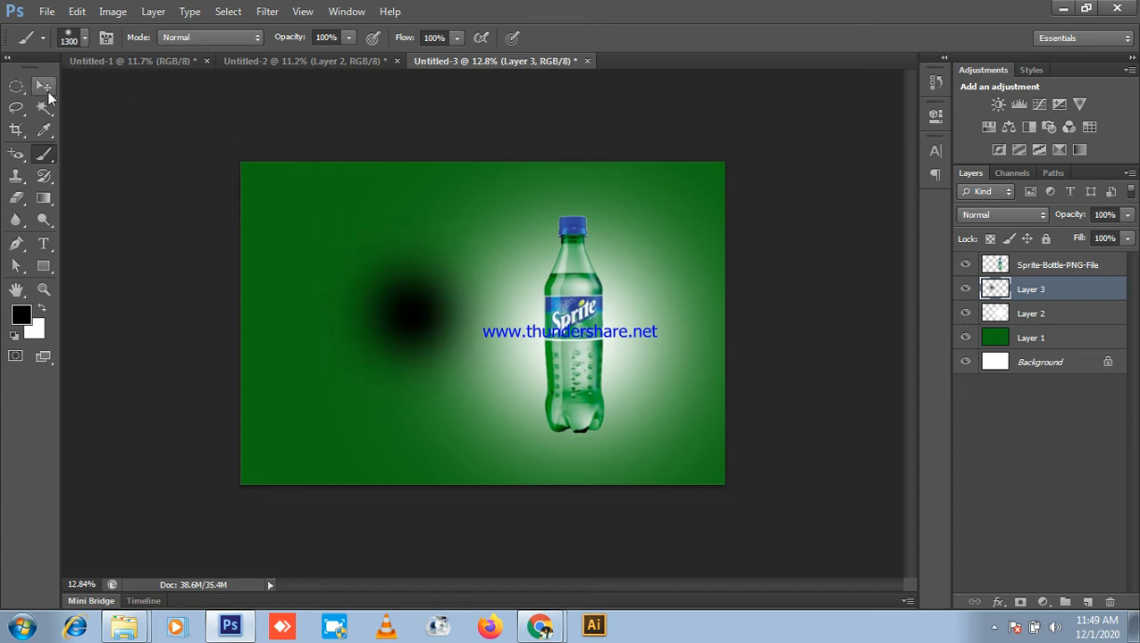
- Flatten the black spot on Layer 3 into a thin horizontal shadow and center it under the bottle's base
left_click(45, 87)
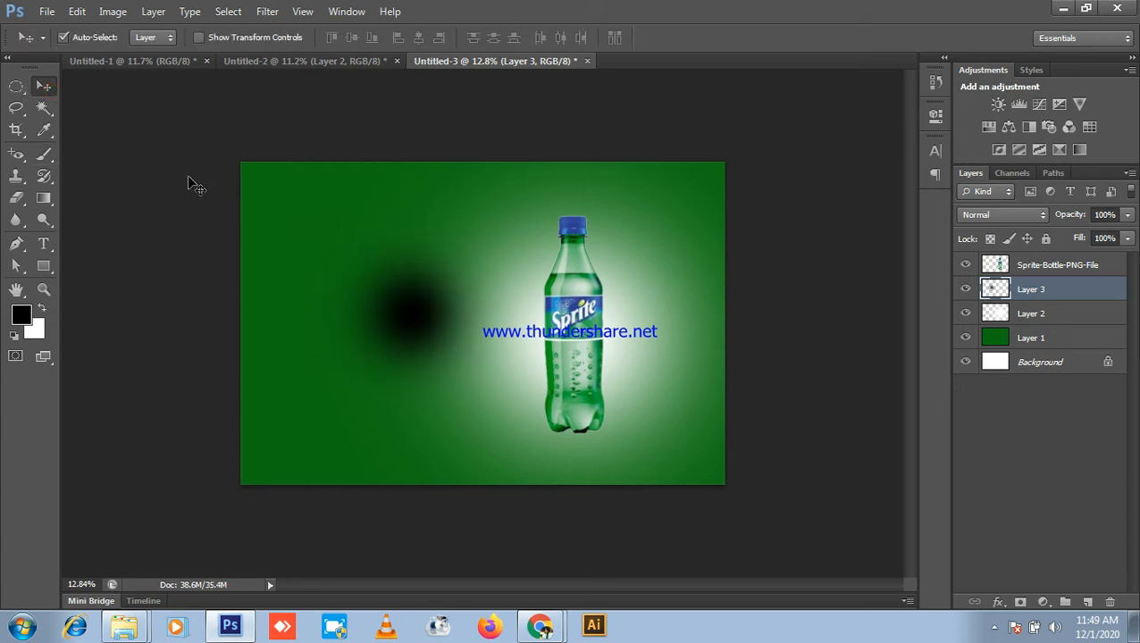
key("ctrl+t")
mouse_move(412, 203)
left_mouse_down()
mouse_move(413, 422)
mouse_move(599, 438)
left_mouse_up()
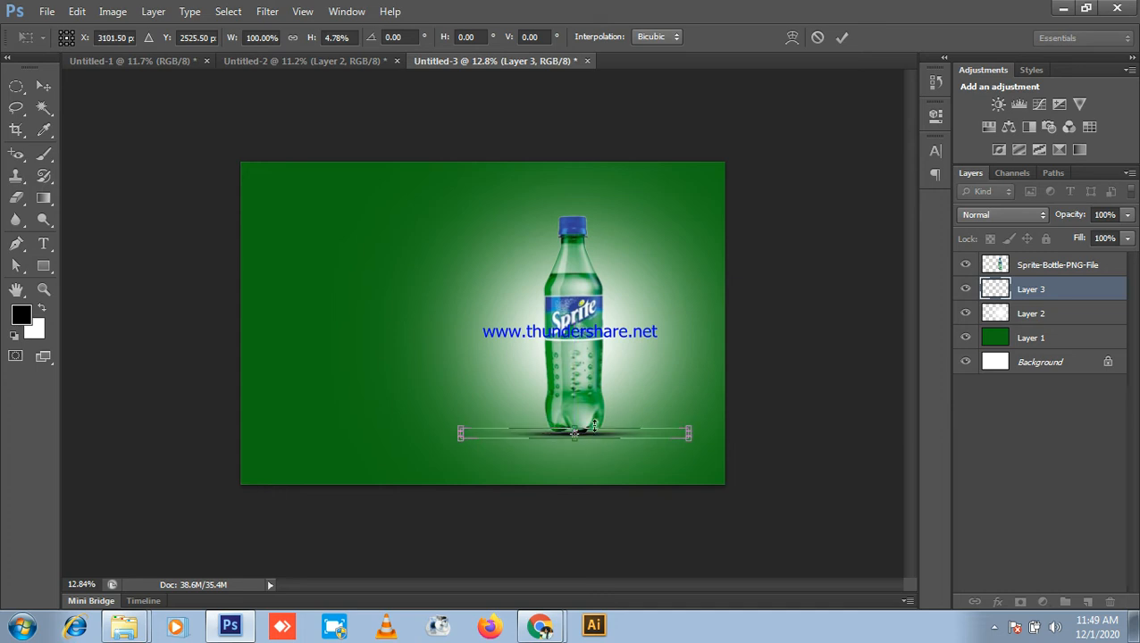
scroll(594, 427, "up", 3)
mouse_move(628, 476)
left_mouse_down()
mouse_move(627, 486)
mouse_move(648, 478)
left_mouse_up()
key("Return")
scroll(789, 427, "down", 3)
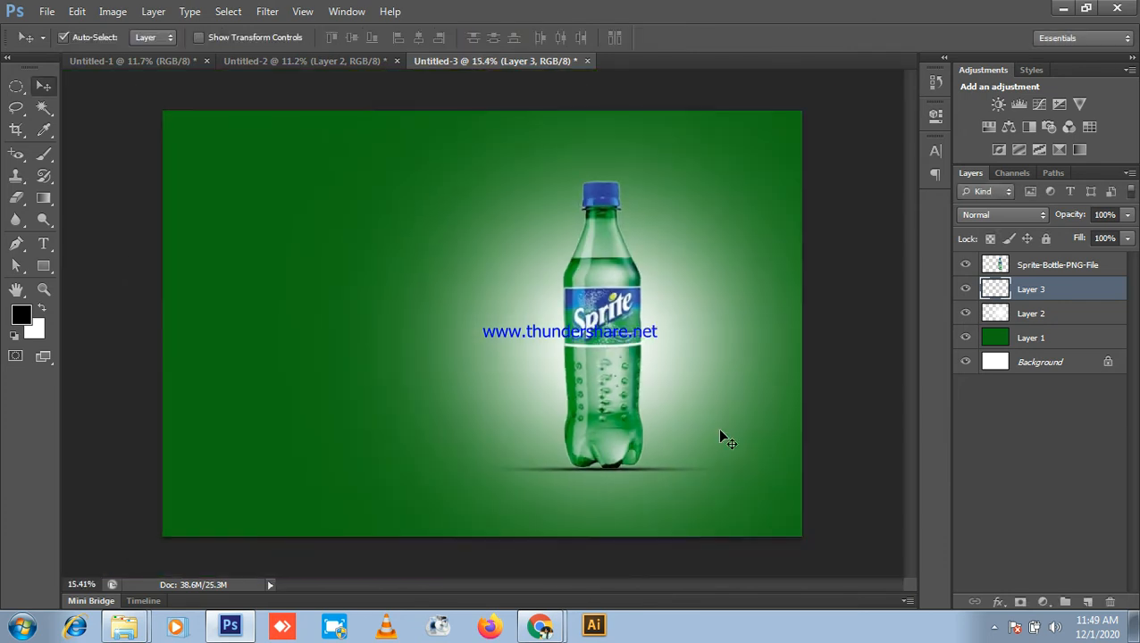
- Lower the opacity of the shadow on Layer 3 to 47%
scroll(590, 500, "up", 3)
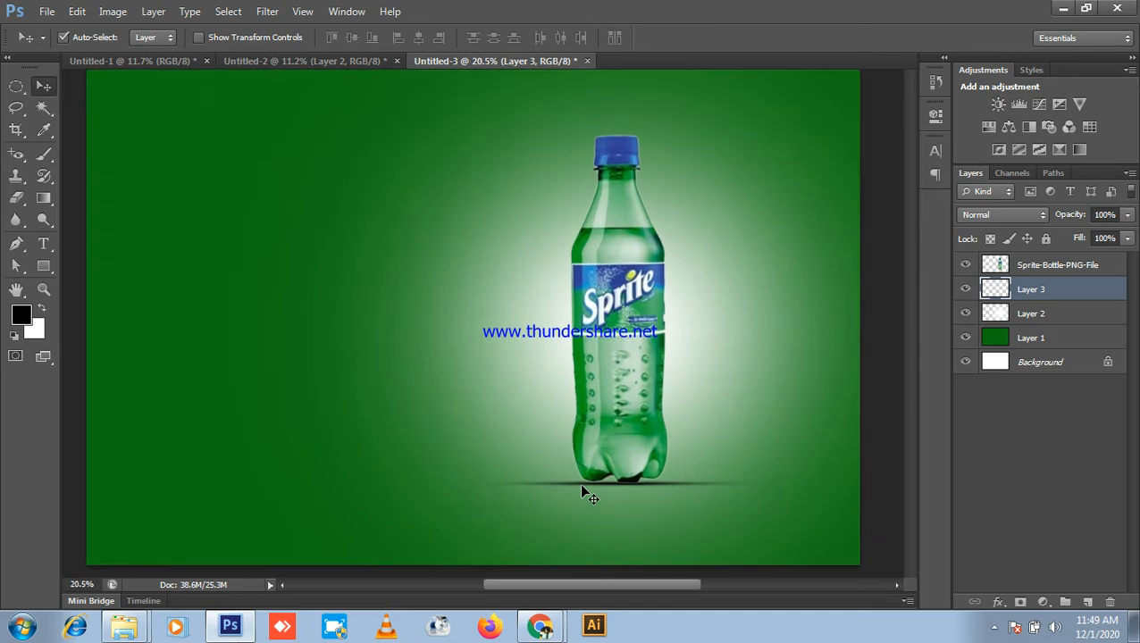
left_click(1127, 217)
left_click_drag(1126, 241, 1082, 241)
scroll(724, 358, "down", 3)
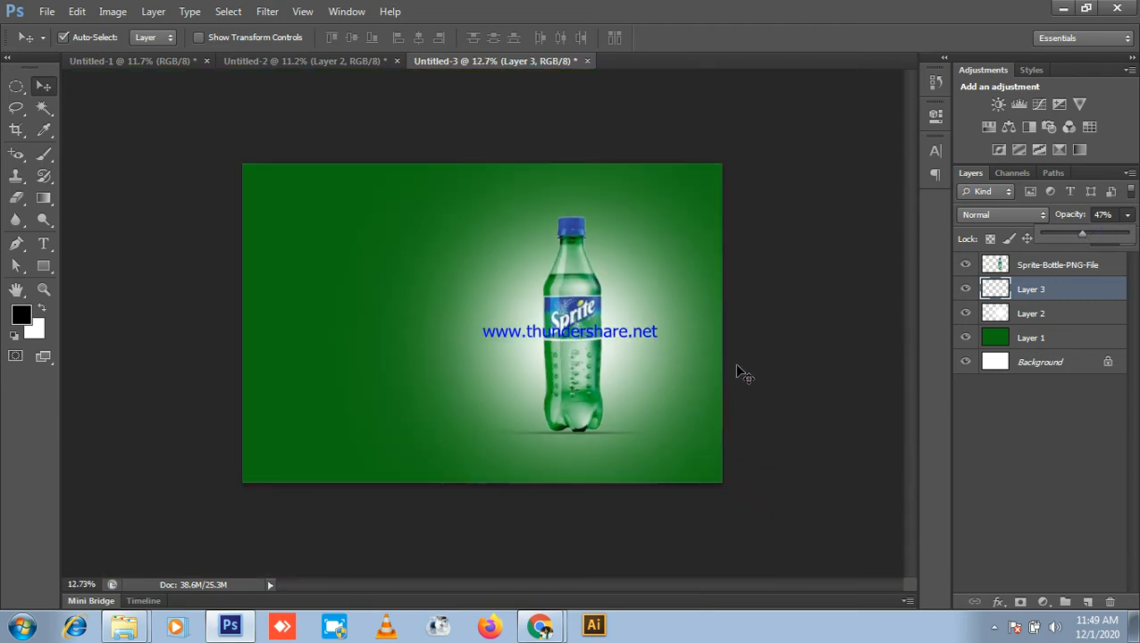
- Narrow the shadow under the bottle to about 75% of its width, keeping it centered
key("ctrl+t")
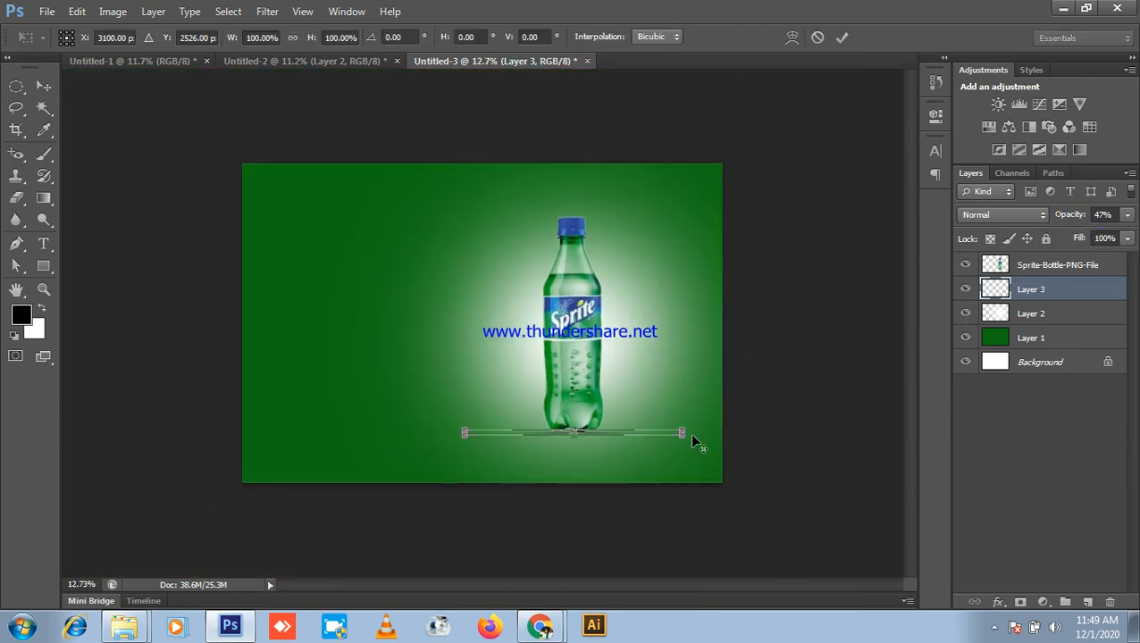
left_click_drag(680, 432, 653, 433)
scroll(639, 393, "up", 2)
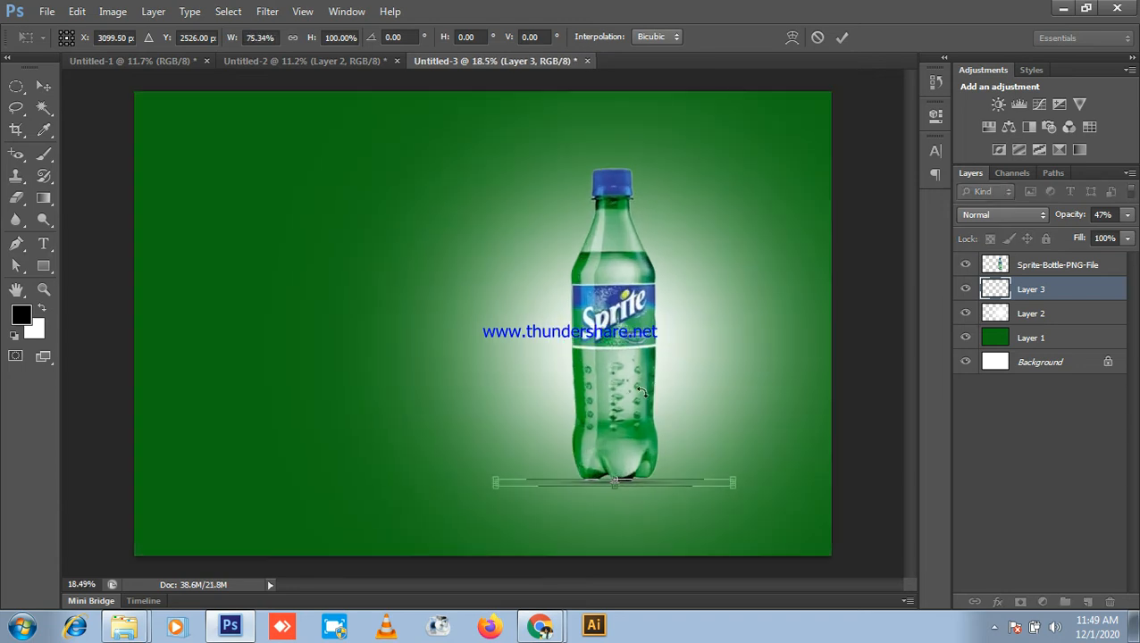
key("Return")
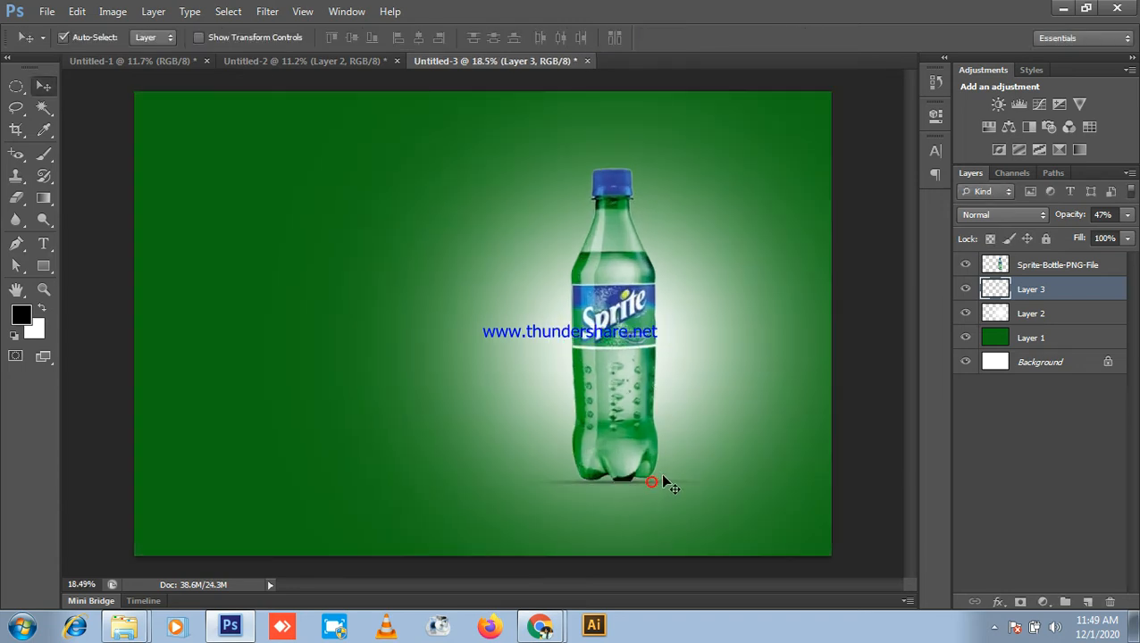
- Raise the opacity of the shadow on Layer 3 to make it darker and clear the layer selection
left_click(1128, 217)
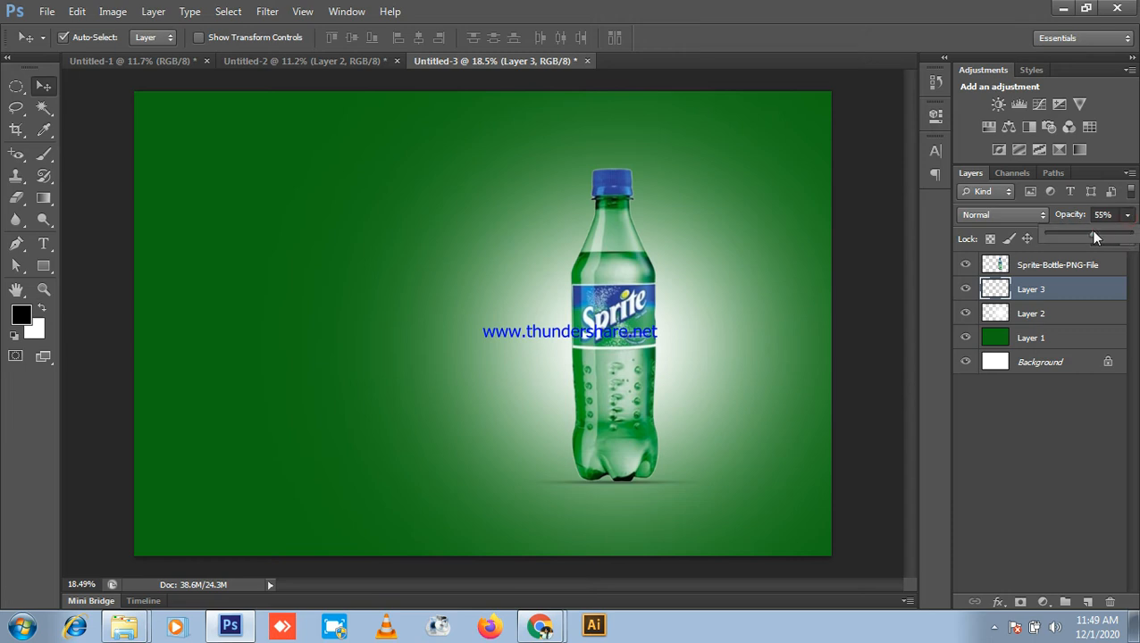
left_click_drag(1112, 234, 1116, 238)
left_click(862, 335)
scroll(643, 391, "down", 3)
scroll(642, 393, "down", 1)
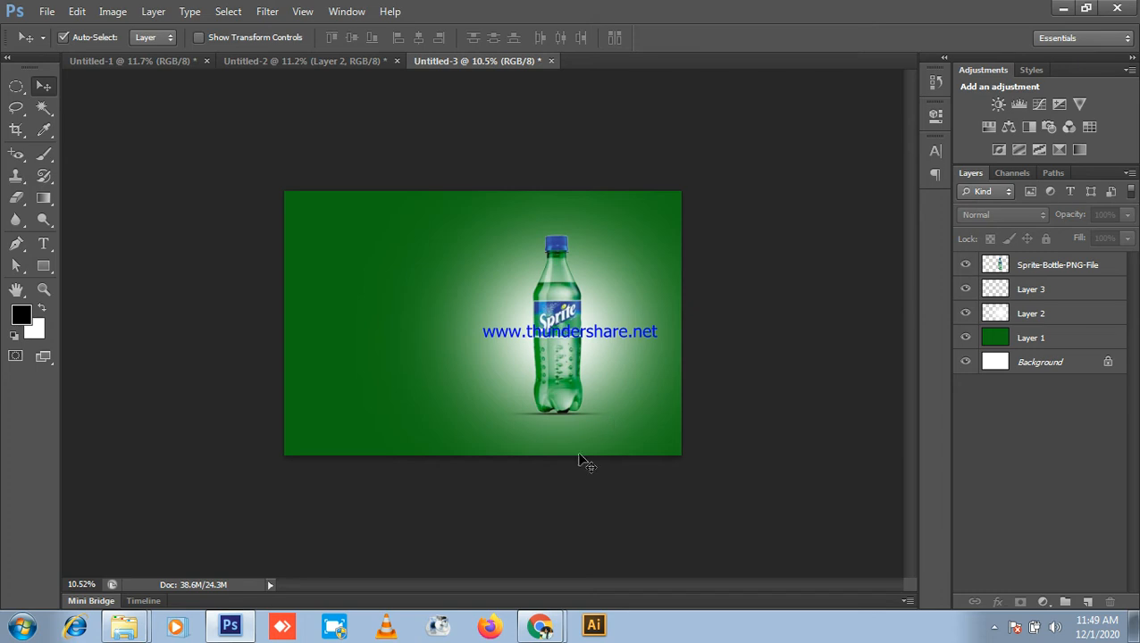
- Try a lower opacity on the Sprite bottle layer, return it to full opacity and clear the layer selection
left_click(563, 280)
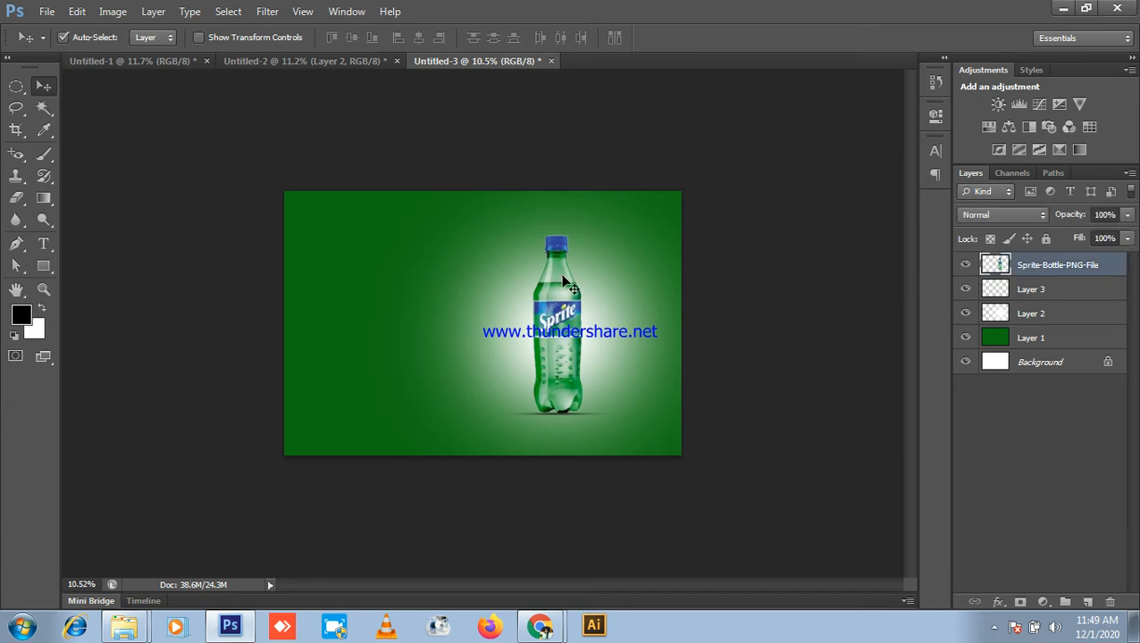
left_click(1124, 216)
left_click_drag(1099, 237, 1128, 232)
left_click(789, 275)
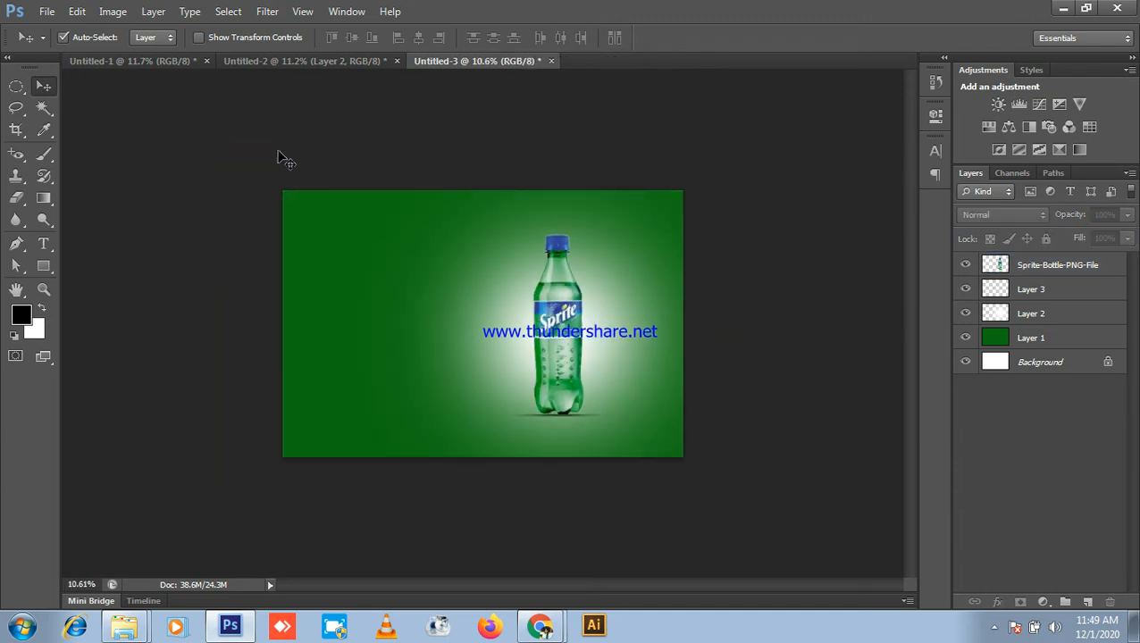
- Go back to the Photoshop 2nd Class folder in File Explorer and switch to the Google Meet call in Chrome
left_click(1062, 8)
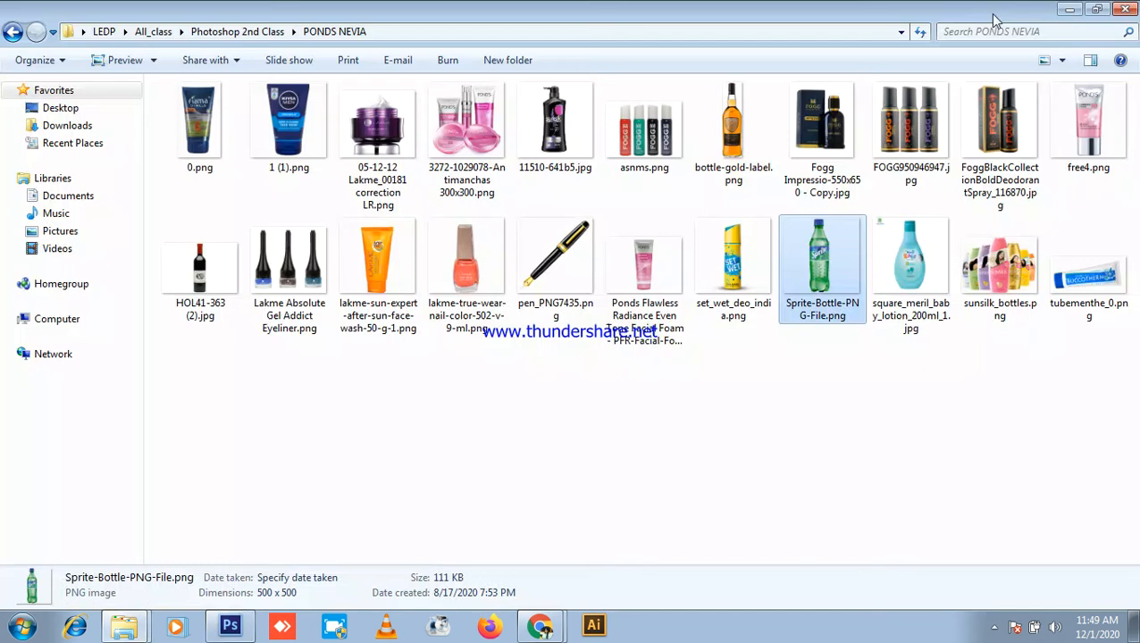
left_click(13, 31)
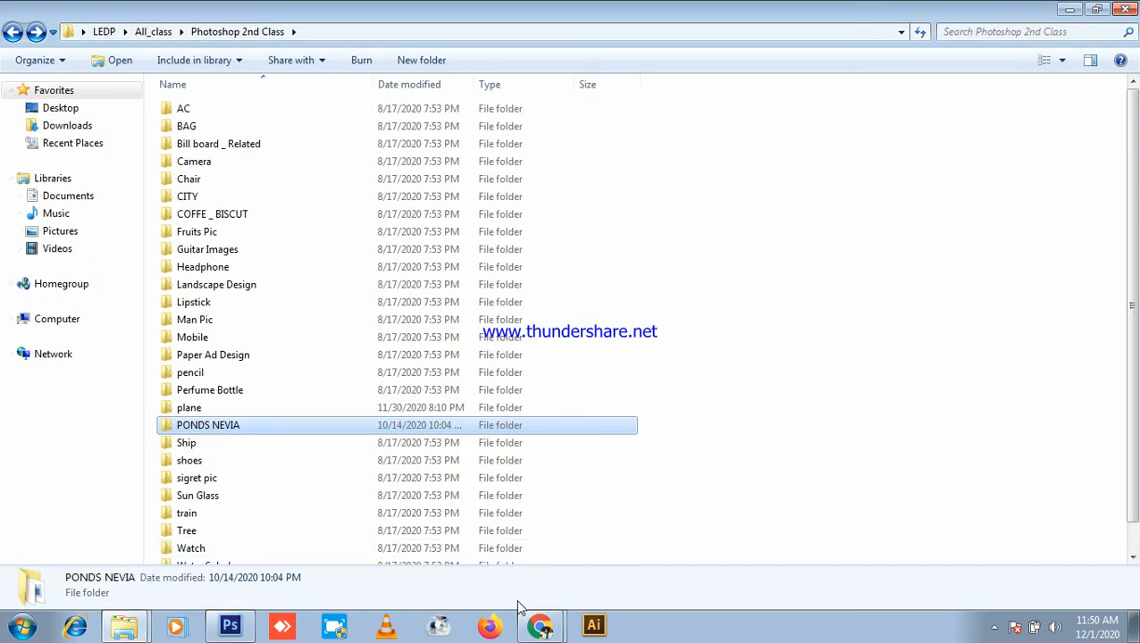
left_click(532, 625)
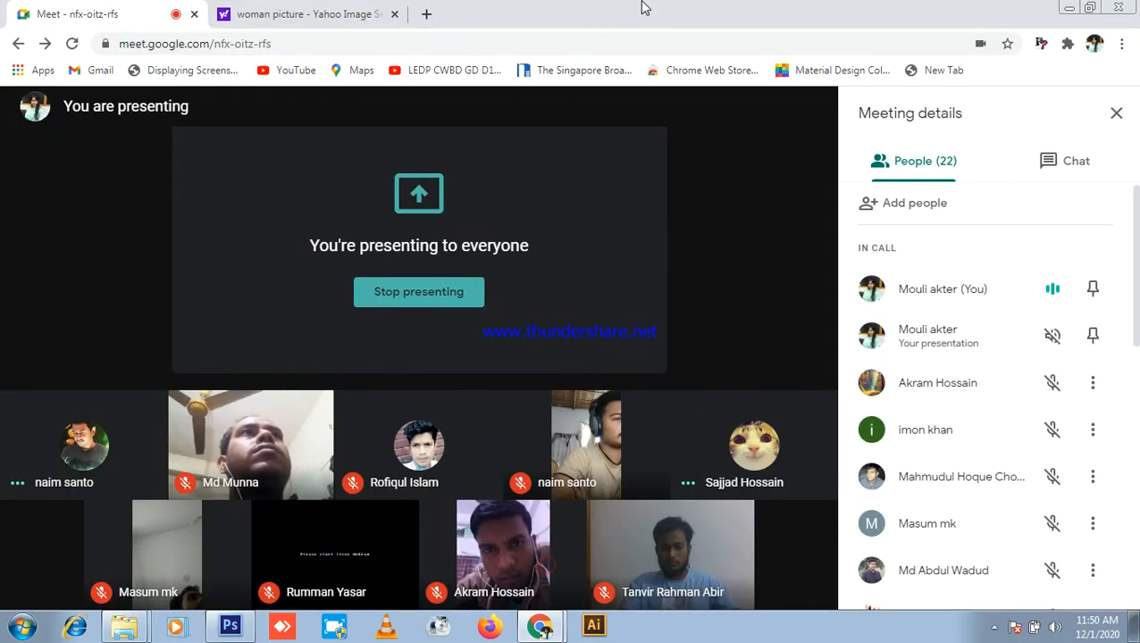
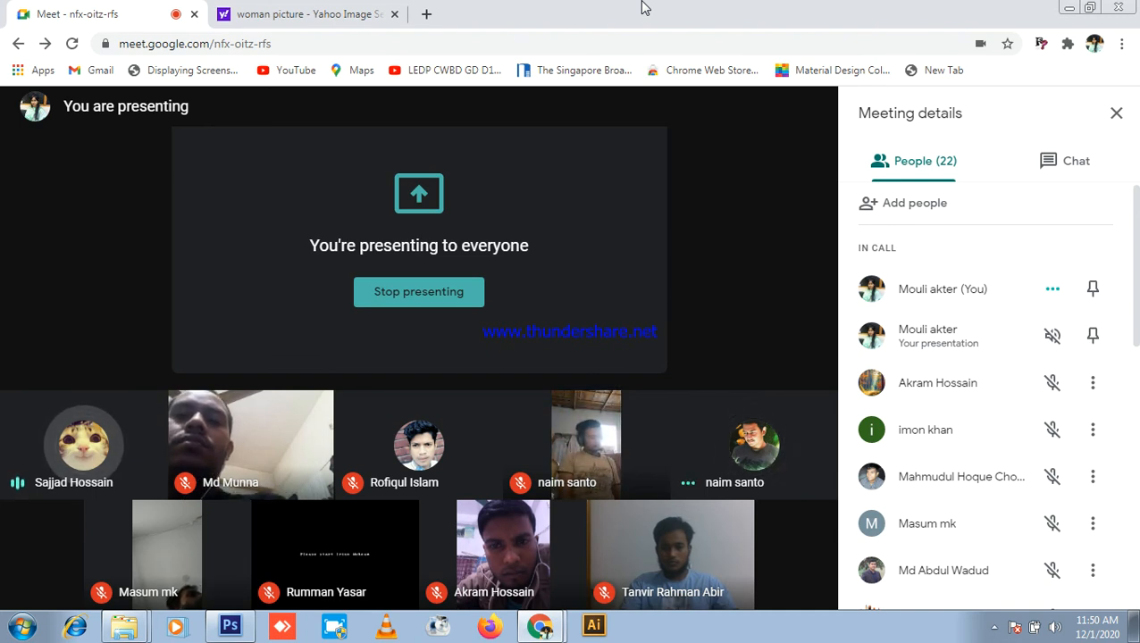
- Go back from the Yahoo image results to the general results page and clear the "woman picture" query
left_click(295, 14)
scroll(433, 295, "up", 10)
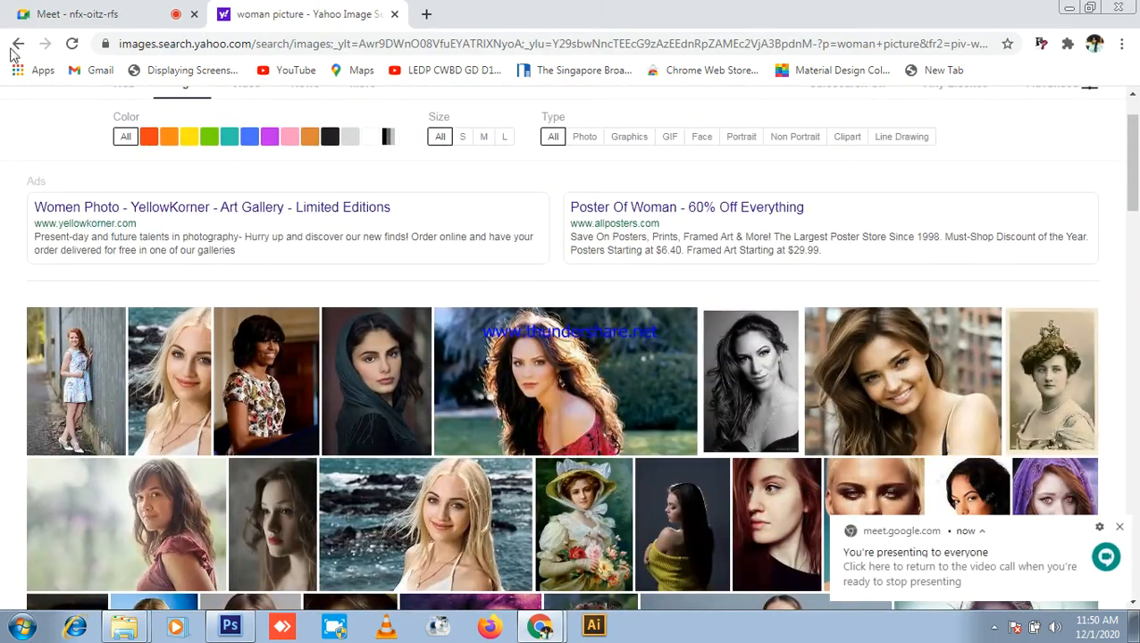
left_click(18, 43)
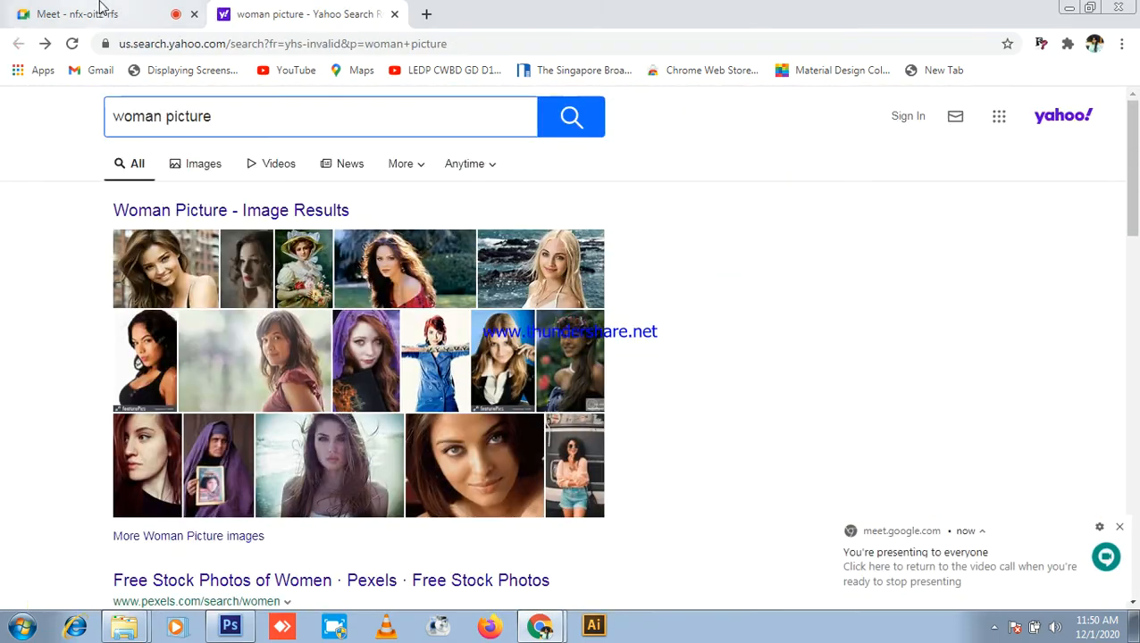
left_click(78, 13)
left_click(315, 11)
left_click(274, 110)
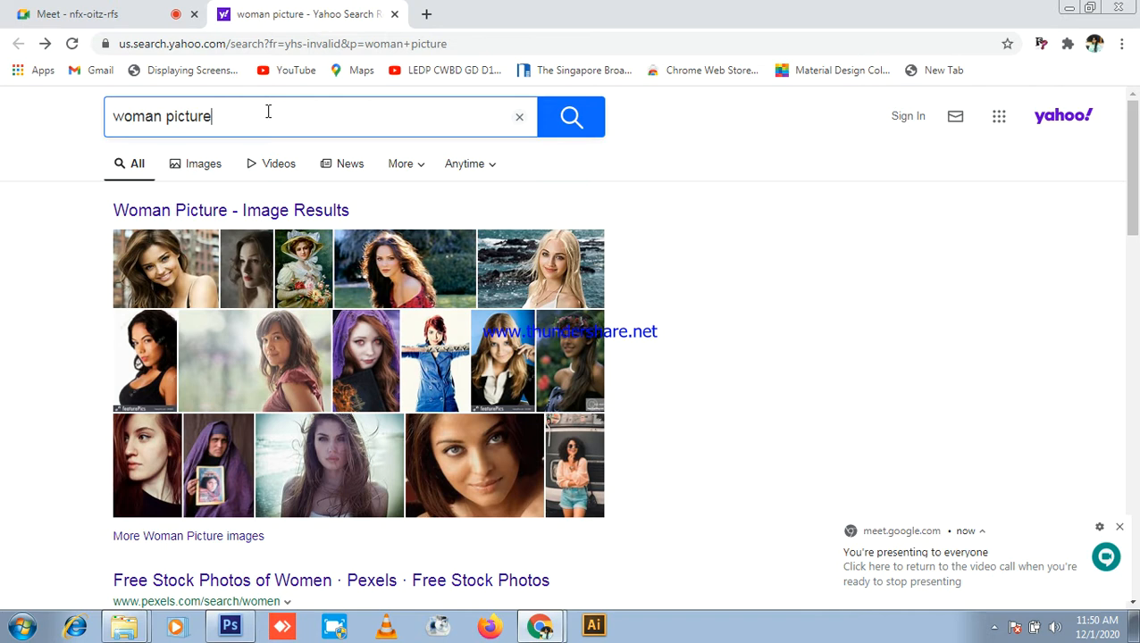
key("ctrl+a")
key("BackSpace")
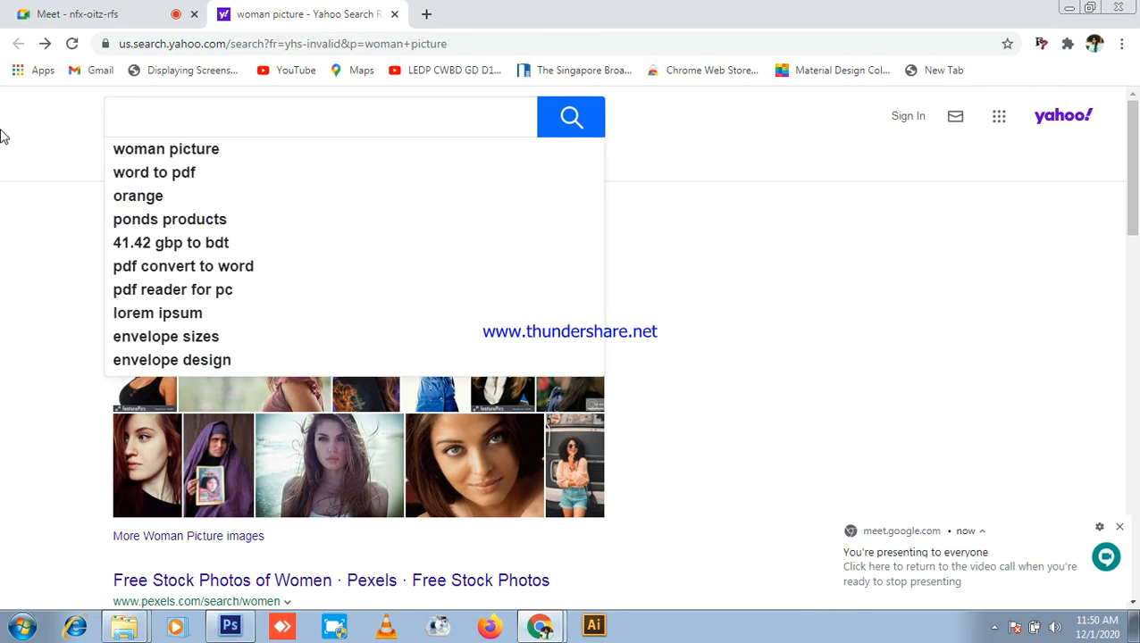
left_click(41, 16)
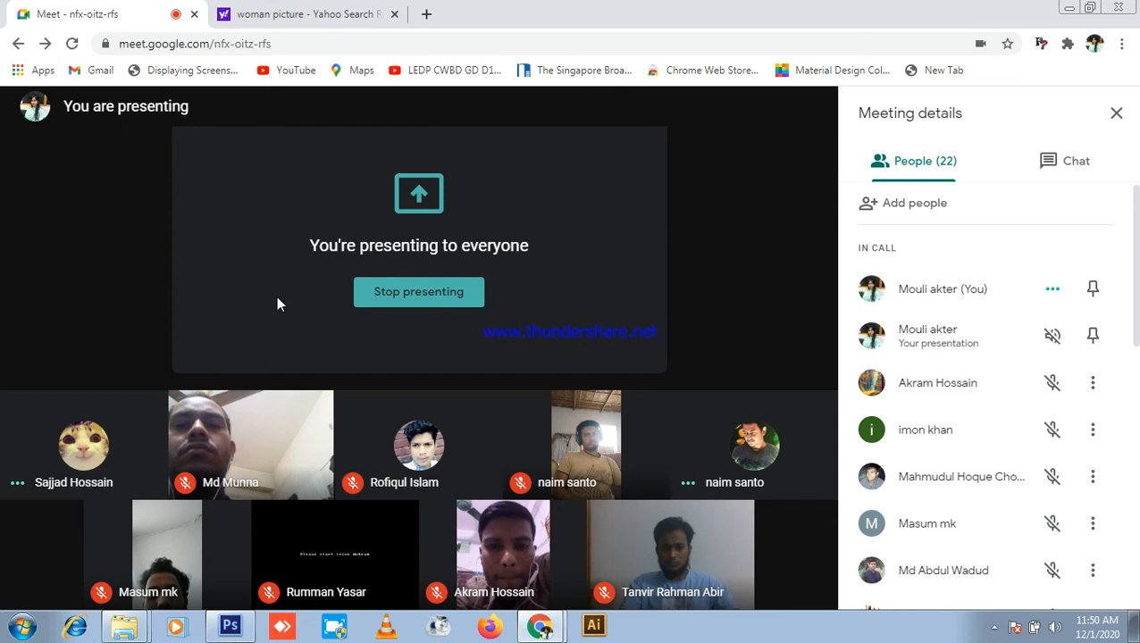
left_click(230, 625)
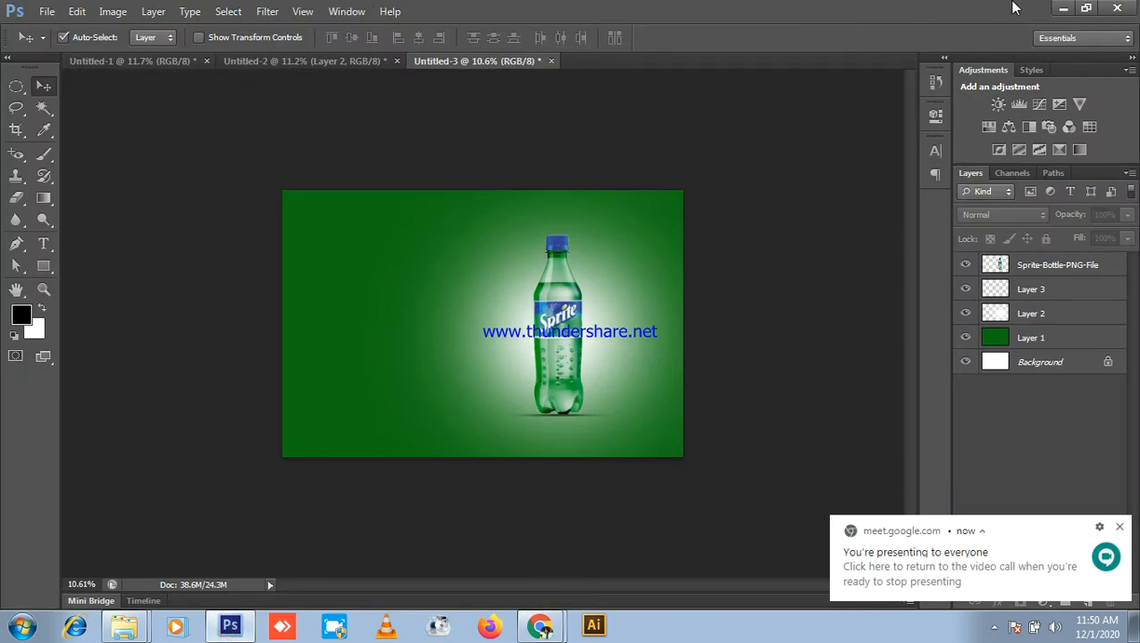
left_click(1063, 8)
left_click(294, 13)
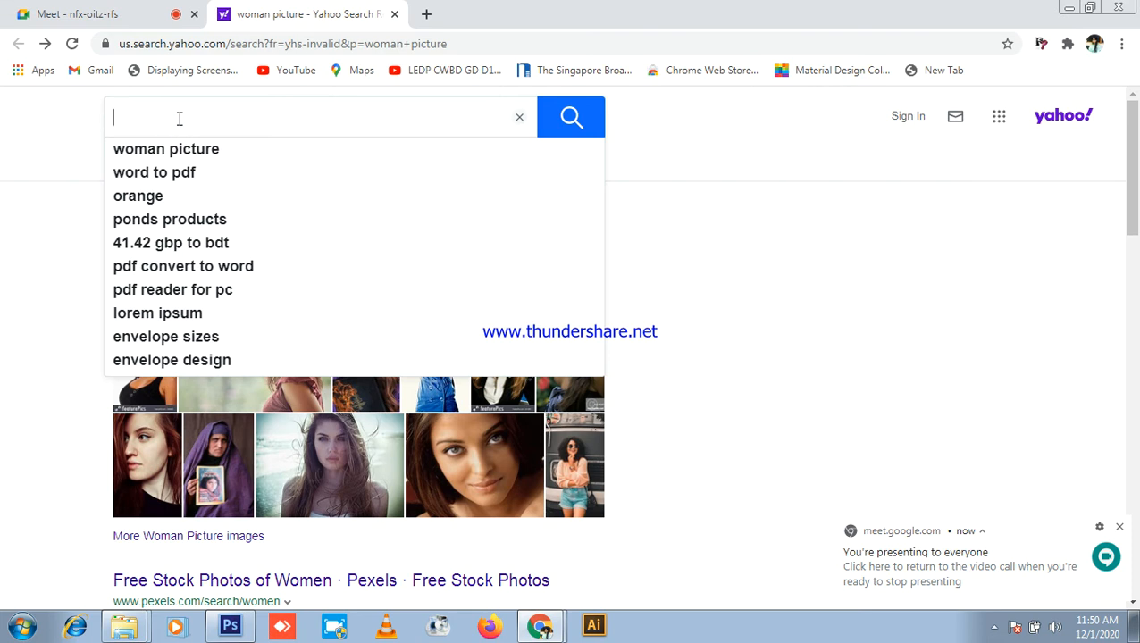
- Search Yahoo for "sprite picture"
type("po")
key("BackSpace")
type("sprite")
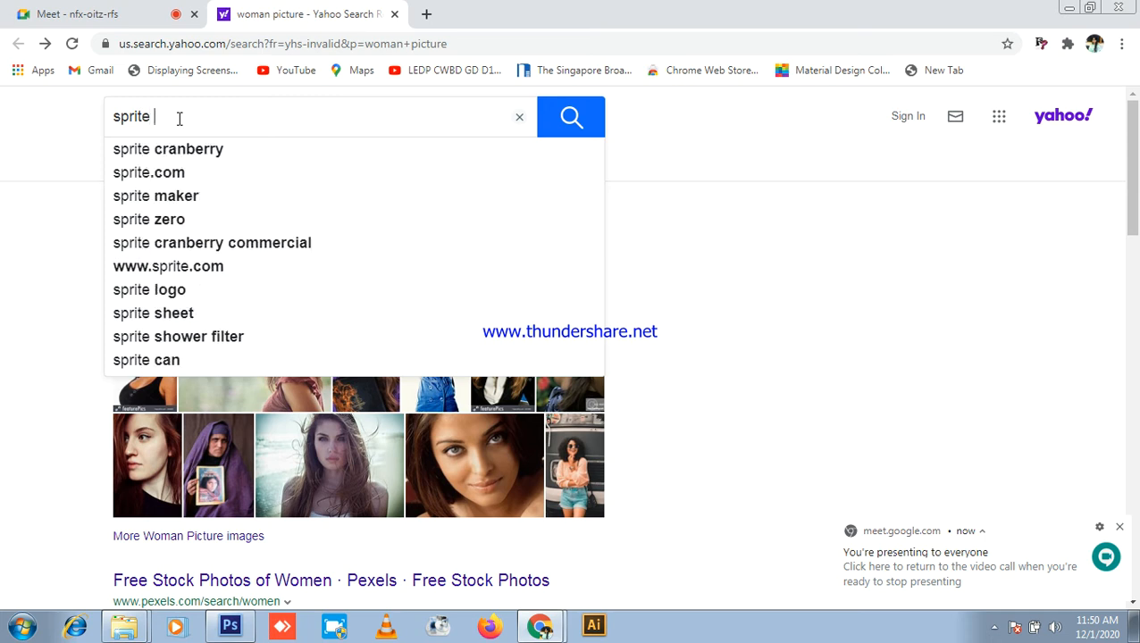
type(" picture")
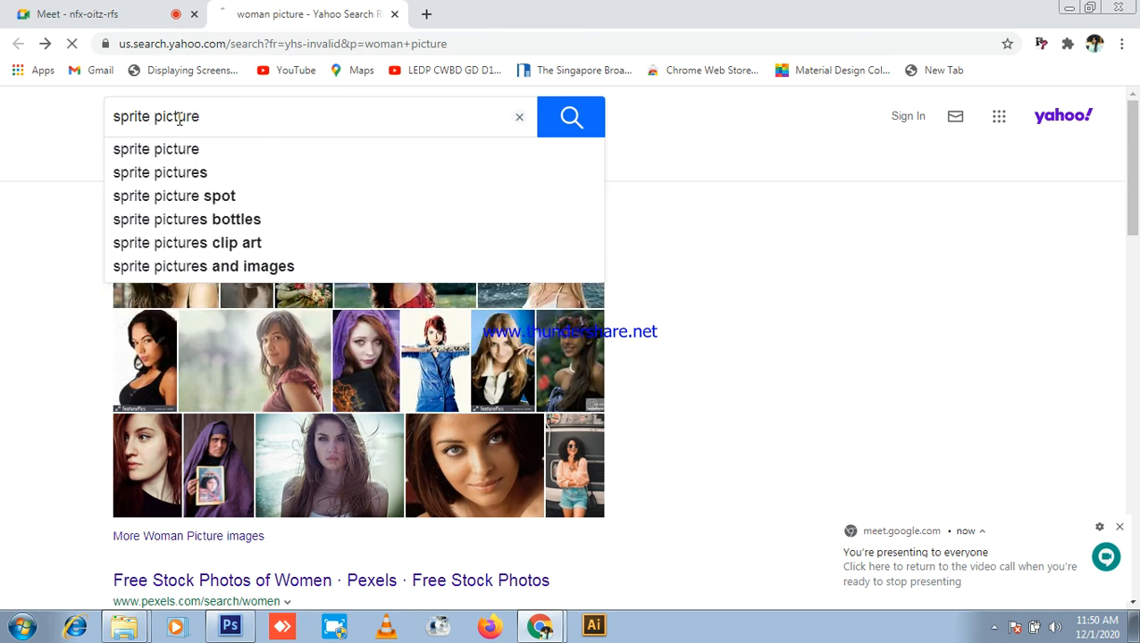
key("Return")
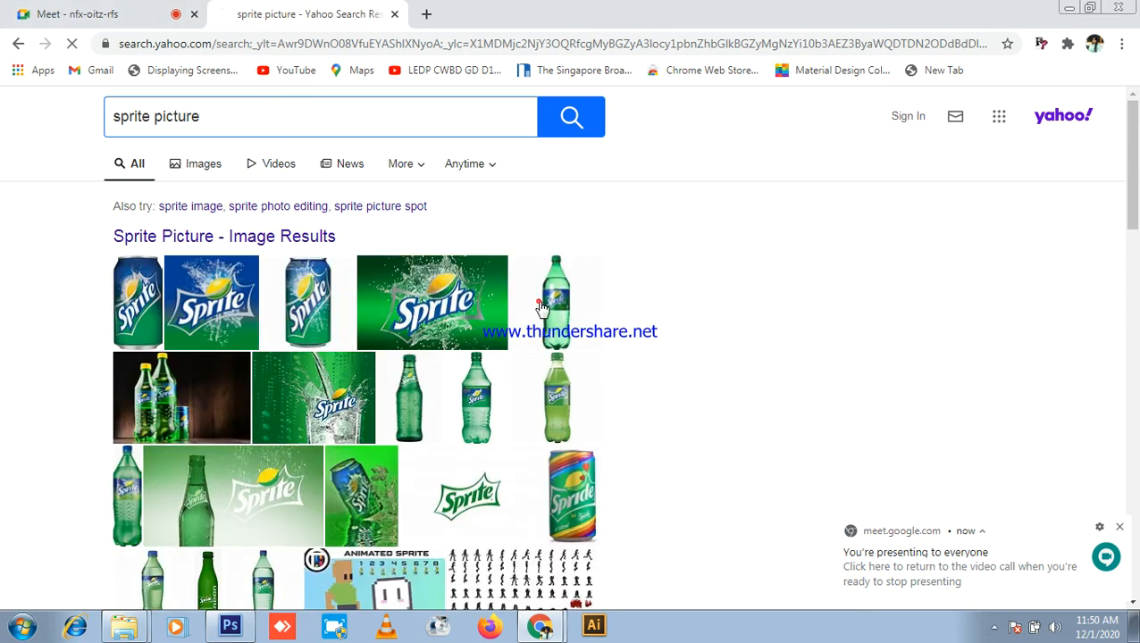
- Preview a Sprite bottle in the image results, open the 900x900 Sprite can picture and copy that image
left_click(540, 303)
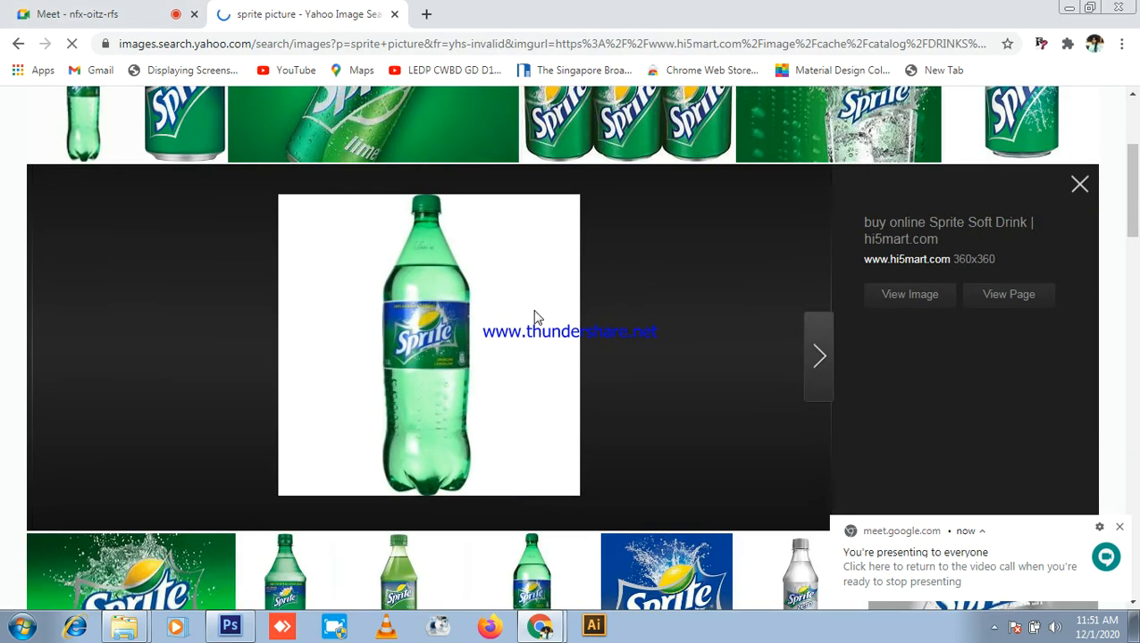
scroll(679, 357, "up", 3)
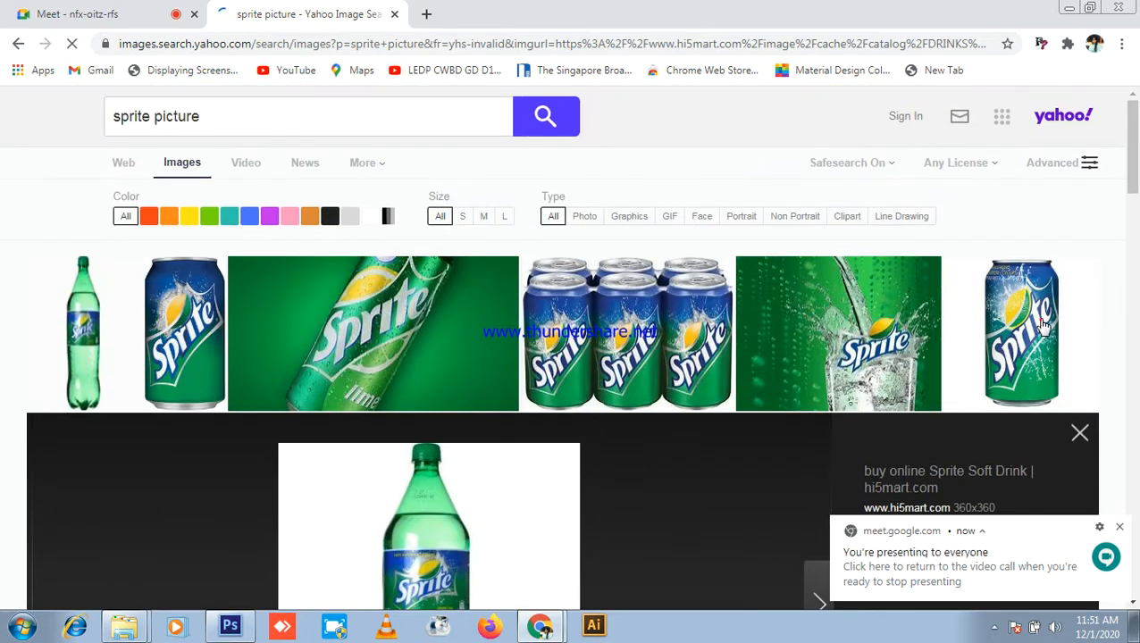
left_click(1043, 326)
right_click(472, 333)
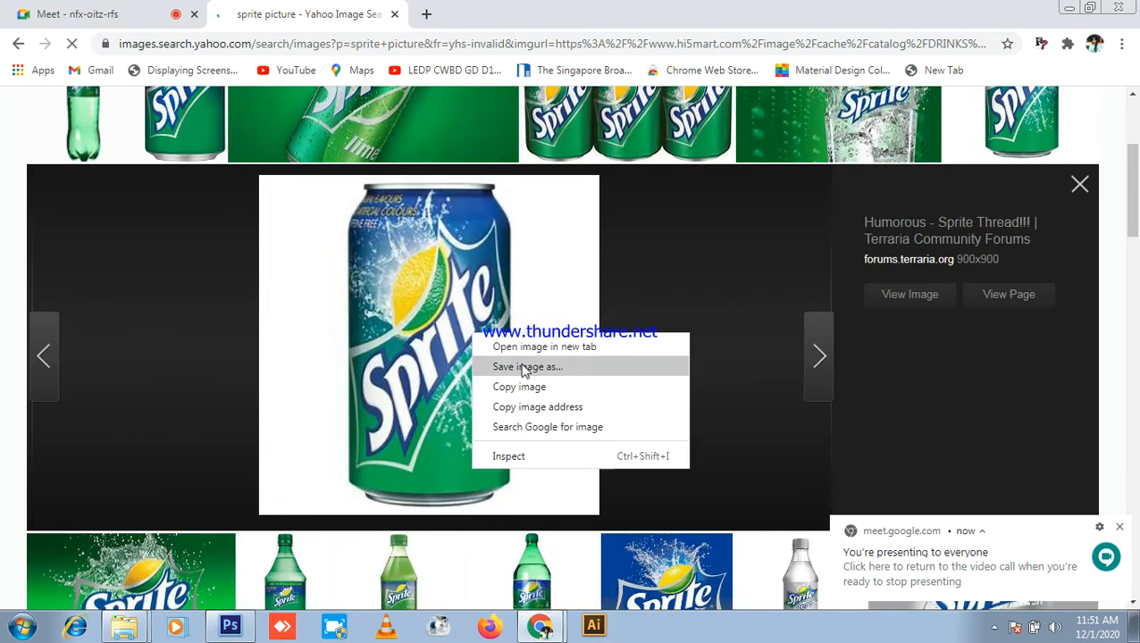
left_click(519, 386)
- Switch to Photoshop, create a new 300 × 300 pixel document with a white background and paste the copied can image
left_click(230, 626)
scroll(544, 314, "up", 1)
key("ctrl+n")
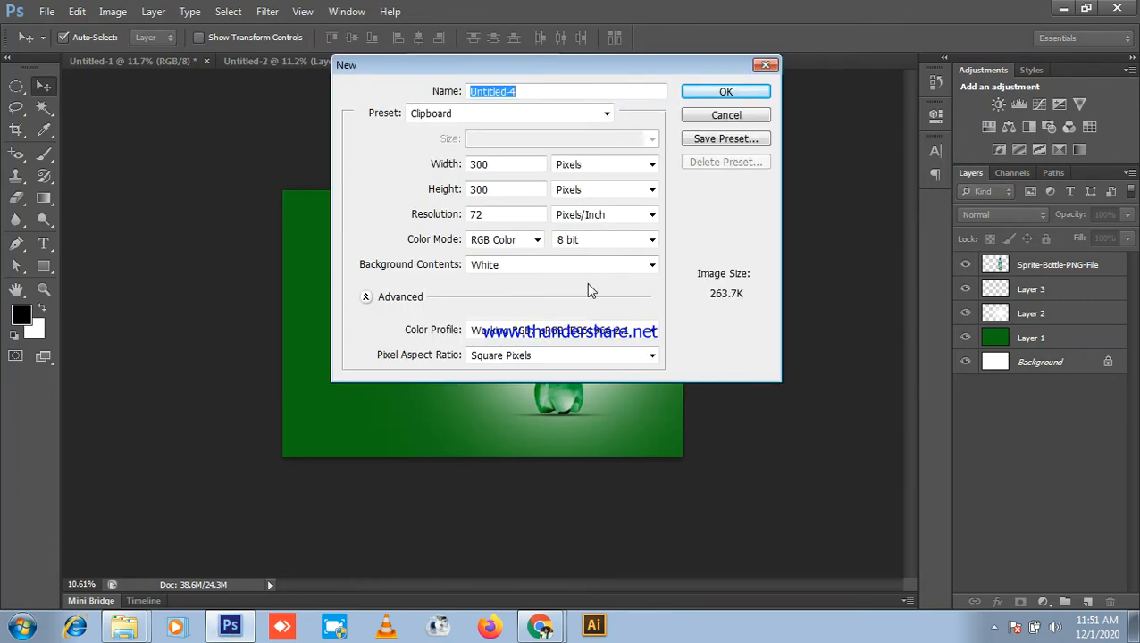
key("Return")
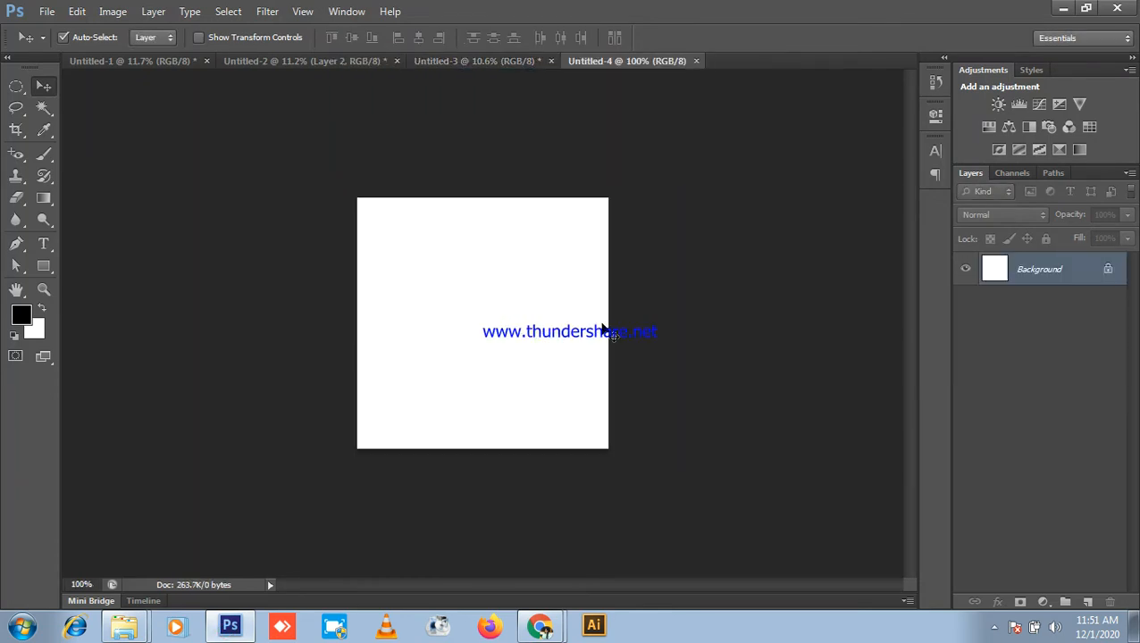
key("ctrl+v")
- Scale the pasted can image on Layer 1 down to about 60% around its center
key("ctrl+t")
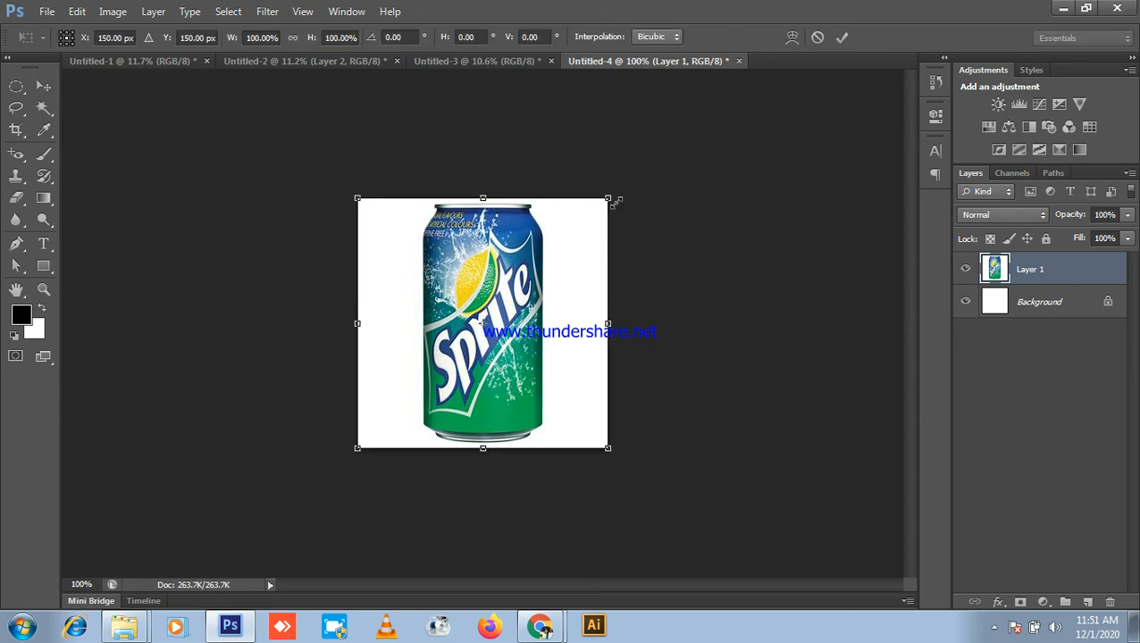
left_click_drag(610, 197, 580, 264)
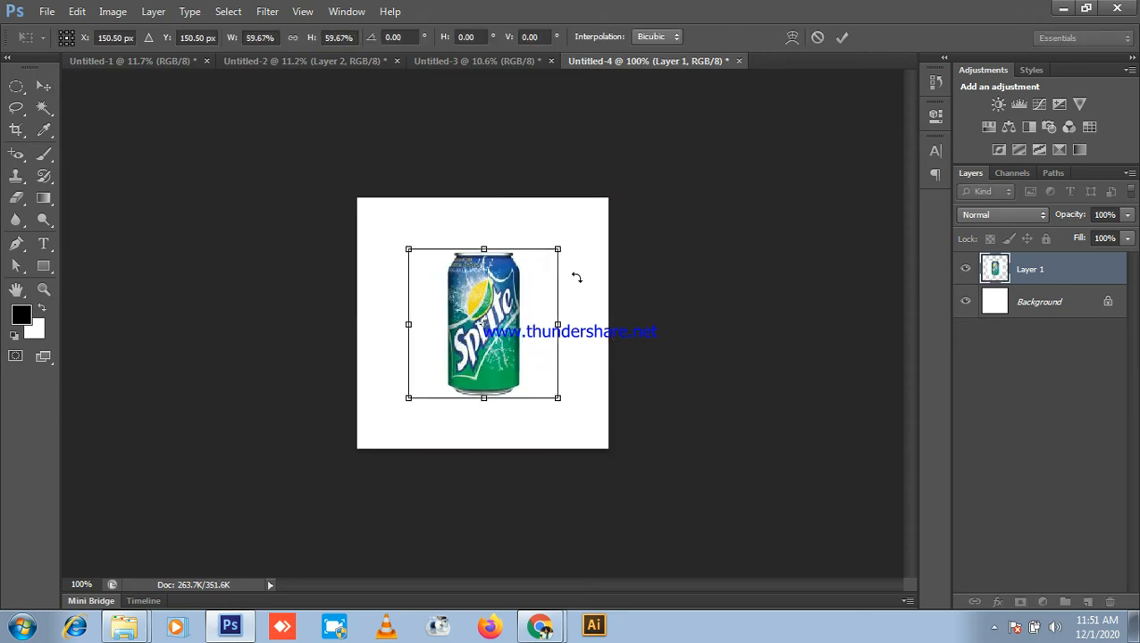
key("Return")
- Add a layer filled with the green sampled from the can's lower part and place it beneath the can layer
scroll(509, 360, "up", 6)
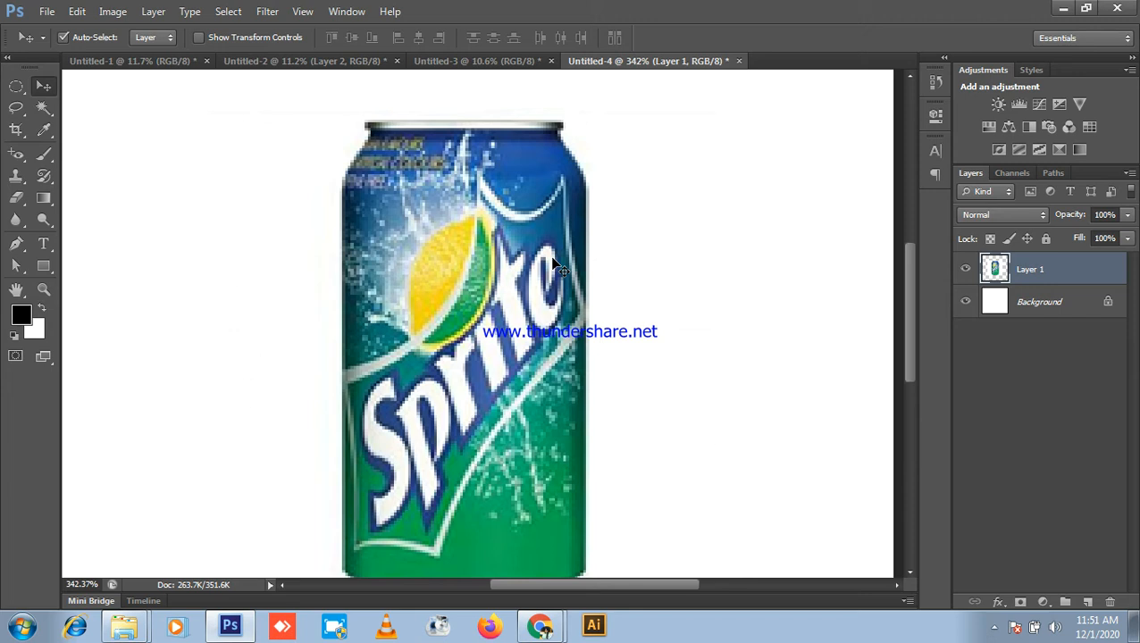
left_click(1087, 602)
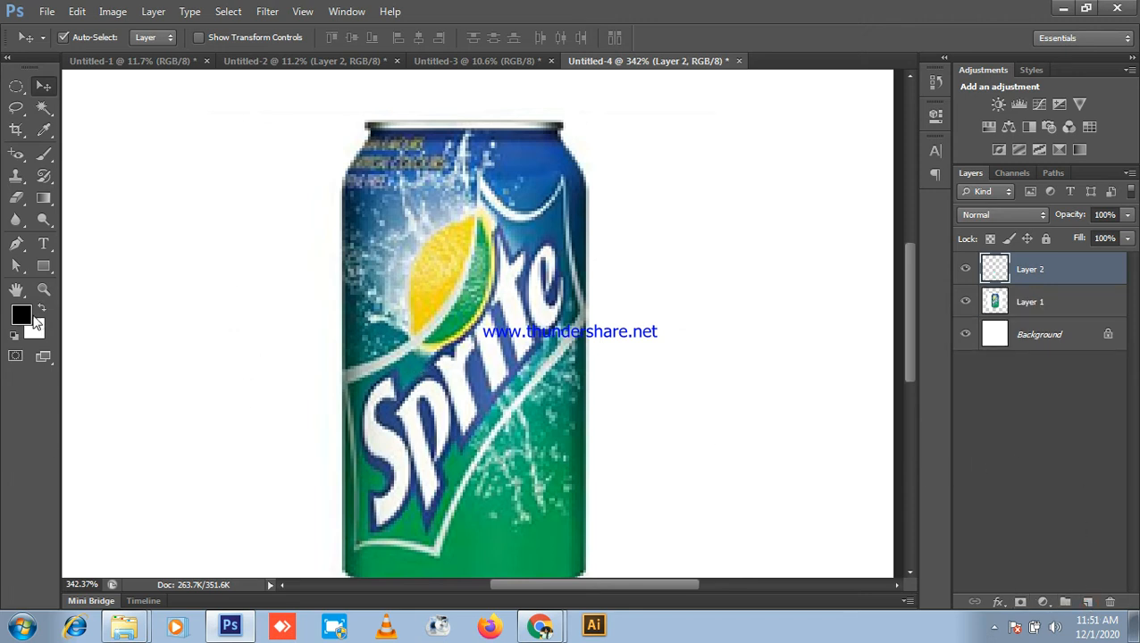
left_click(25, 316)
left_click(489, 534)
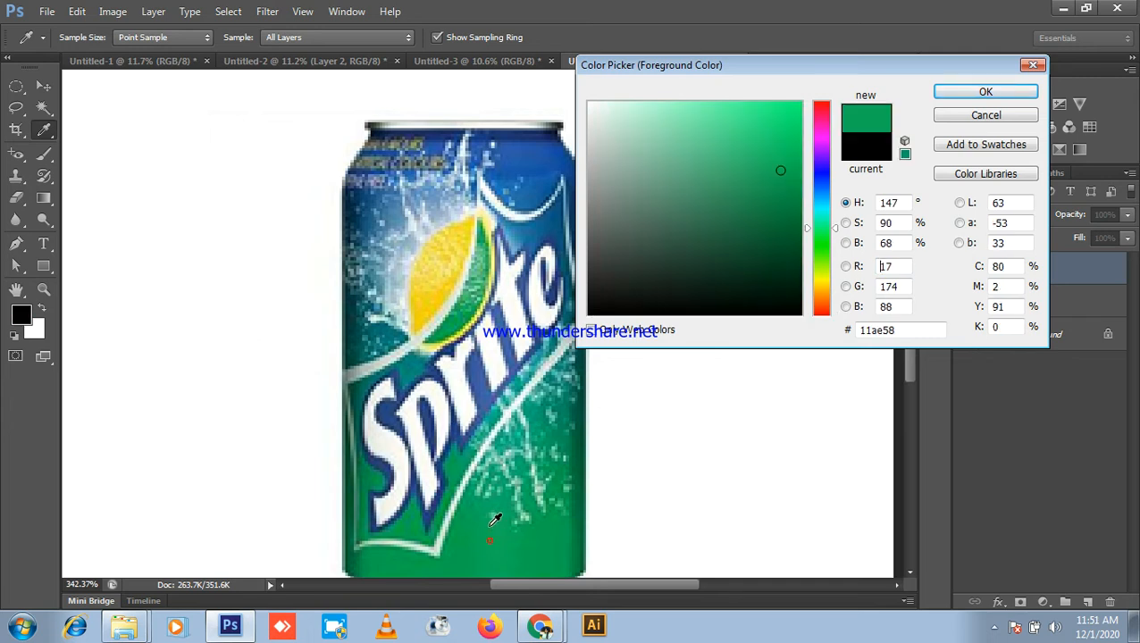
left_click(986, 92)
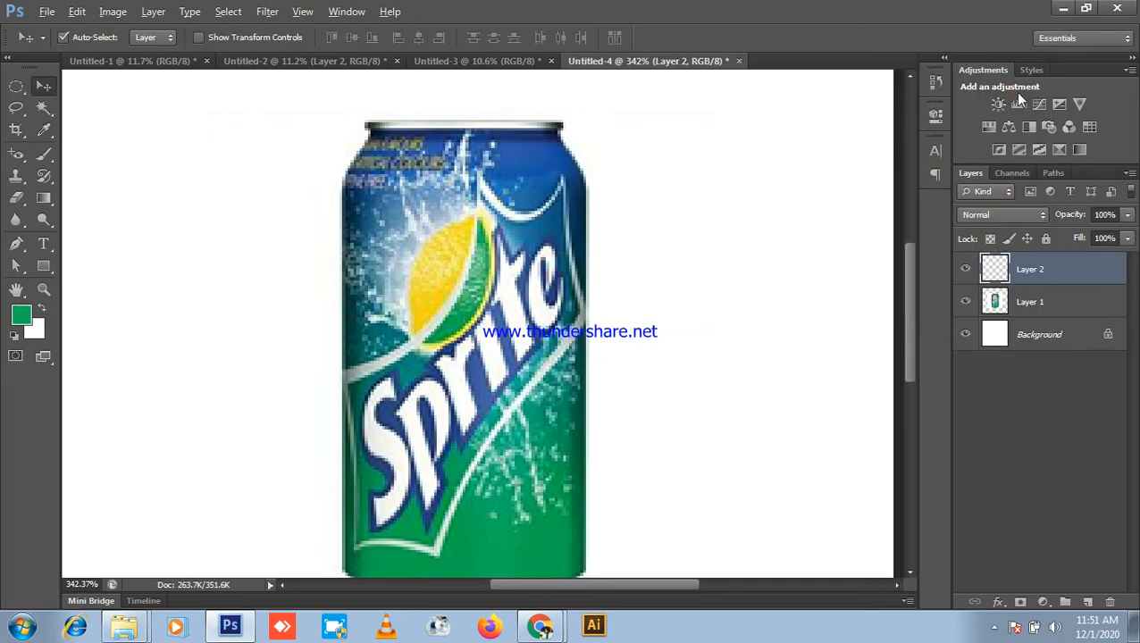
key("alt+BackSpace")
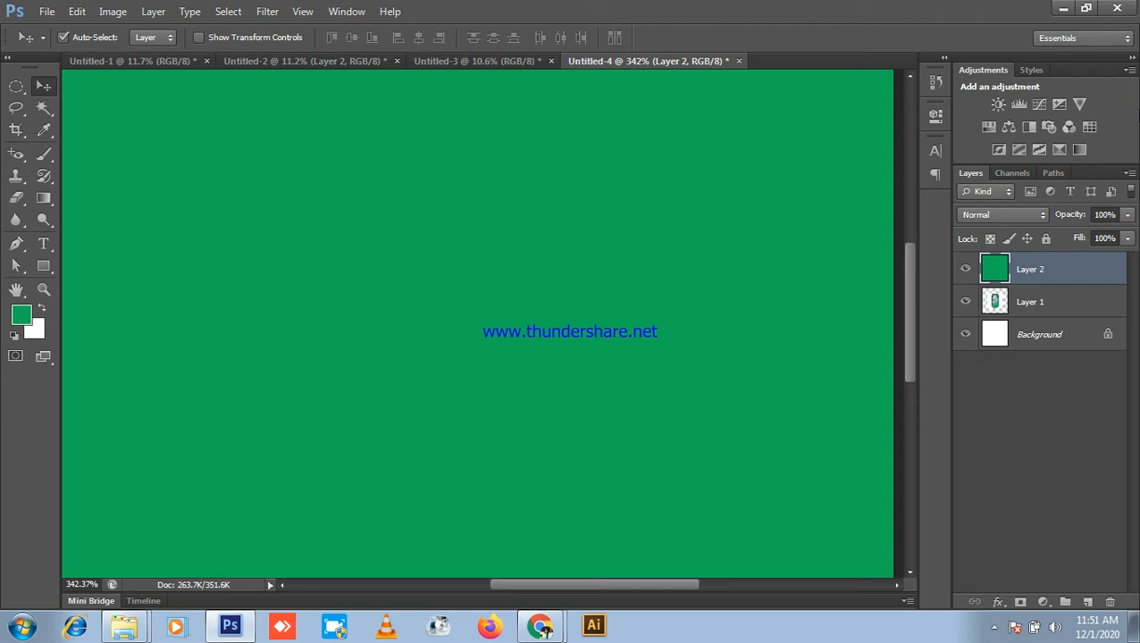
key("ctrl+0")
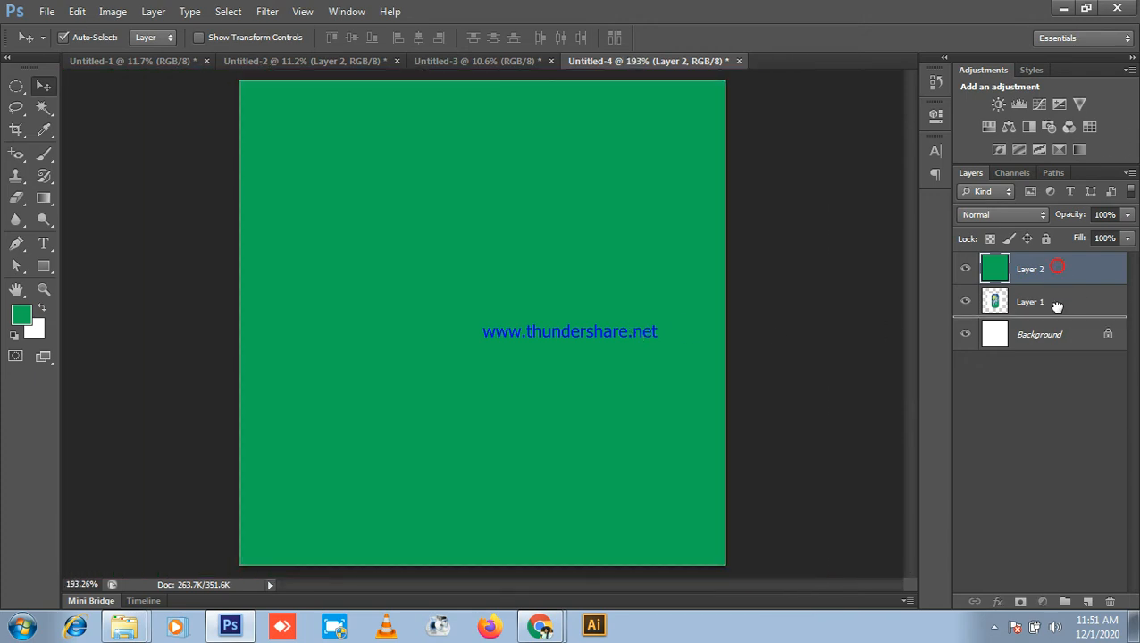
left_click_drag(1054, 264, 1056, 315)
- Delete the white background around the can on Layer 1 using the Magic Wand, and clear the selection
left_click(619, 310)
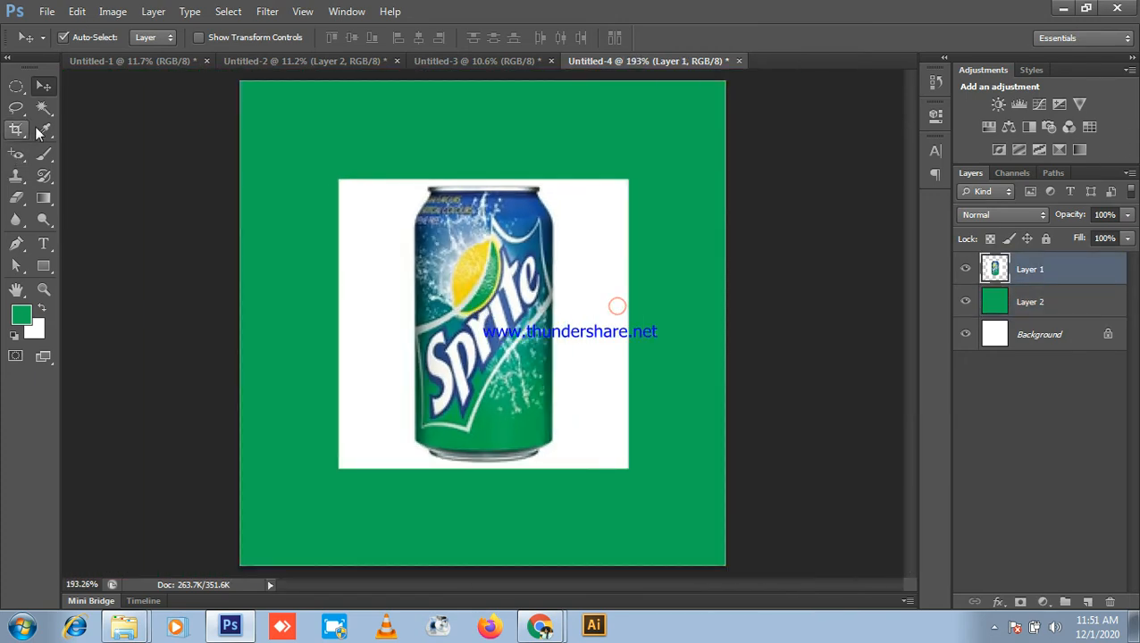
left_click(42, 107)
left_click(385, 238)
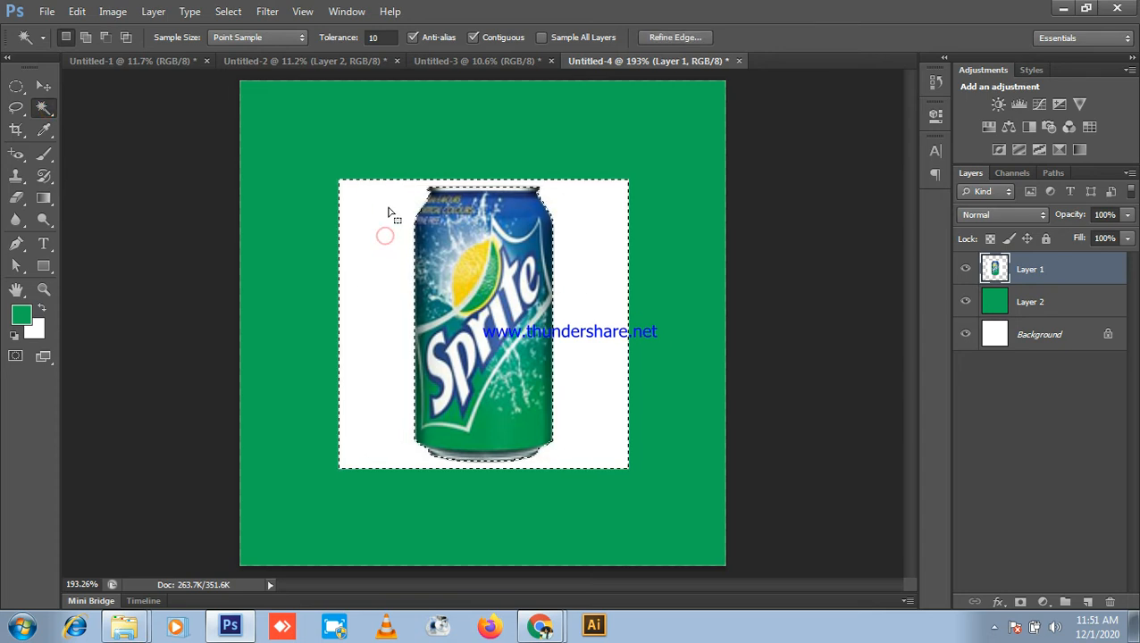
key("Delete")
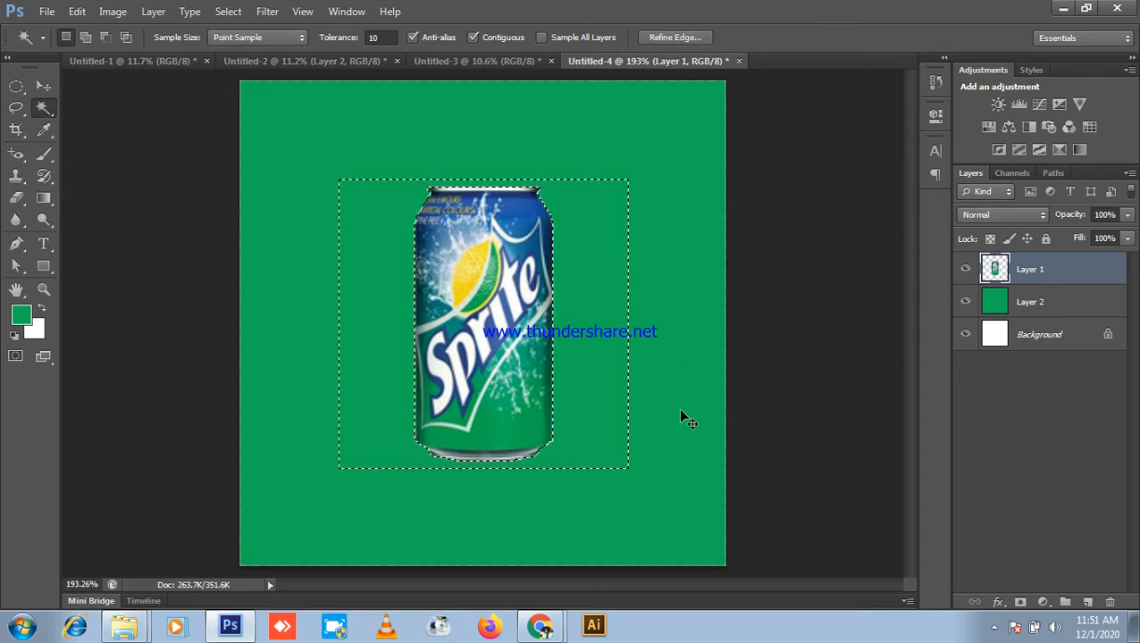
key("ctrl+d")
scroll(433, 313, "down", 2)
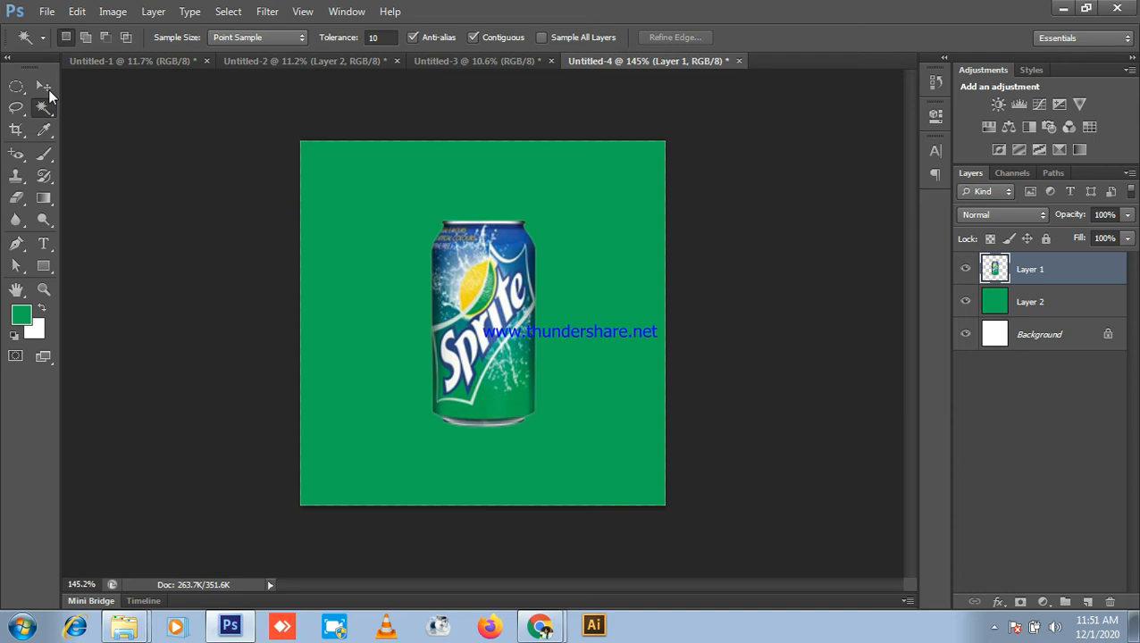
left_click(45, 87)
- Try a brightness of 44 and a contrast of -16 on the can layer, and discard the adjustment
scroll(458, 308, "up", 3)
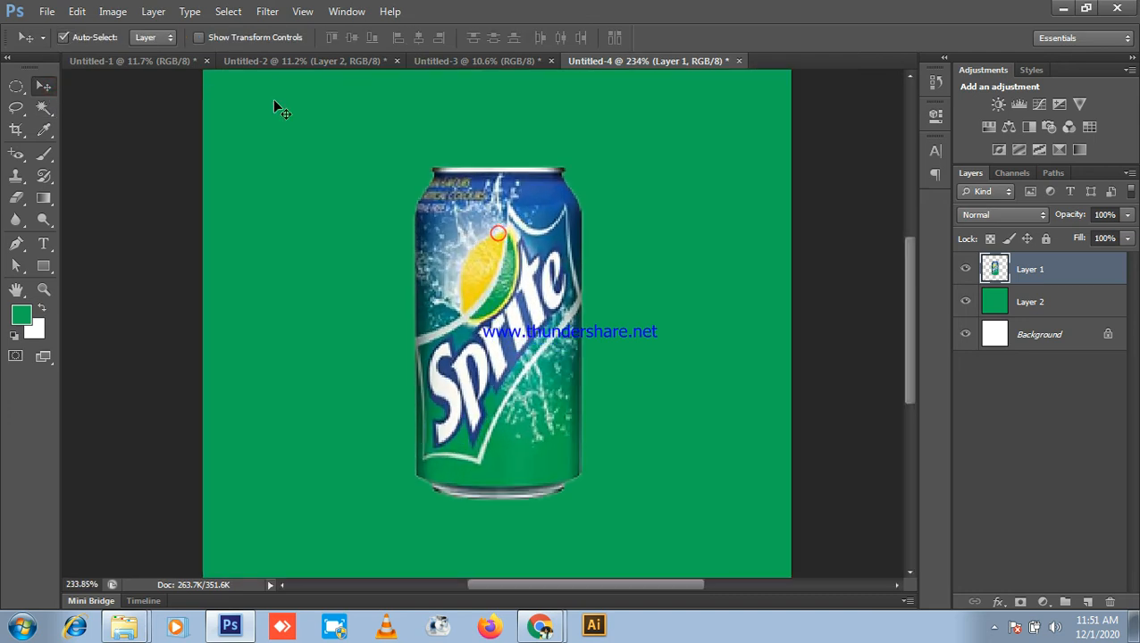
left_click(113, 10)
mouse_move(134, 53)
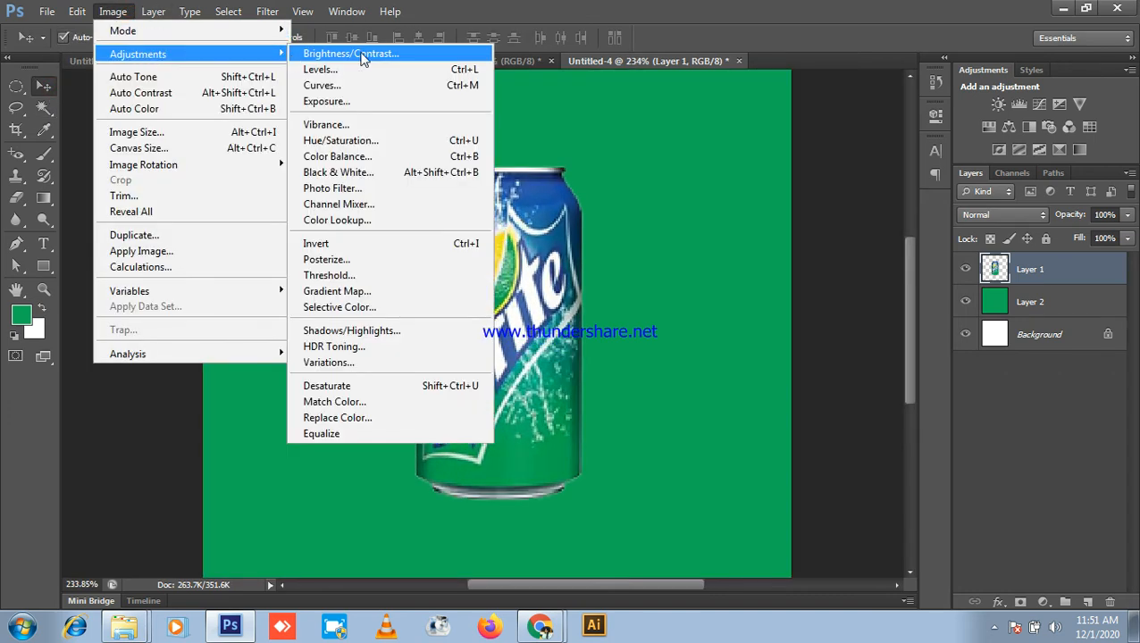
left_click(337, 55)
left_click_drag(774, 56, 798, 64)
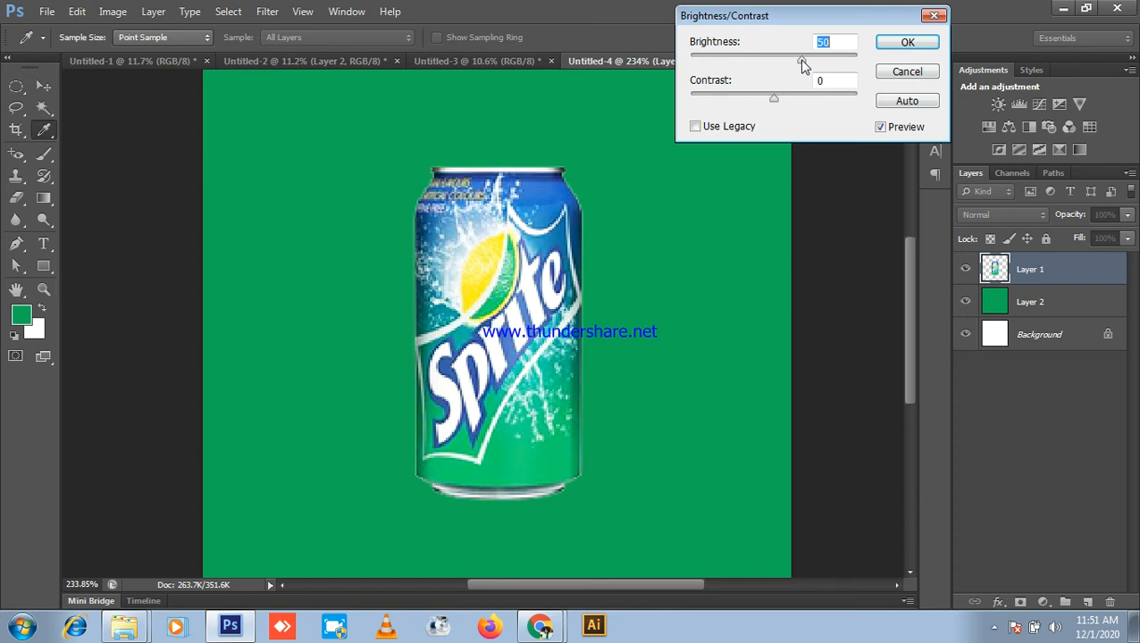
left_click_drag(801, 61, 798, 63)
left_click_drag(772, 94, 807, 90)
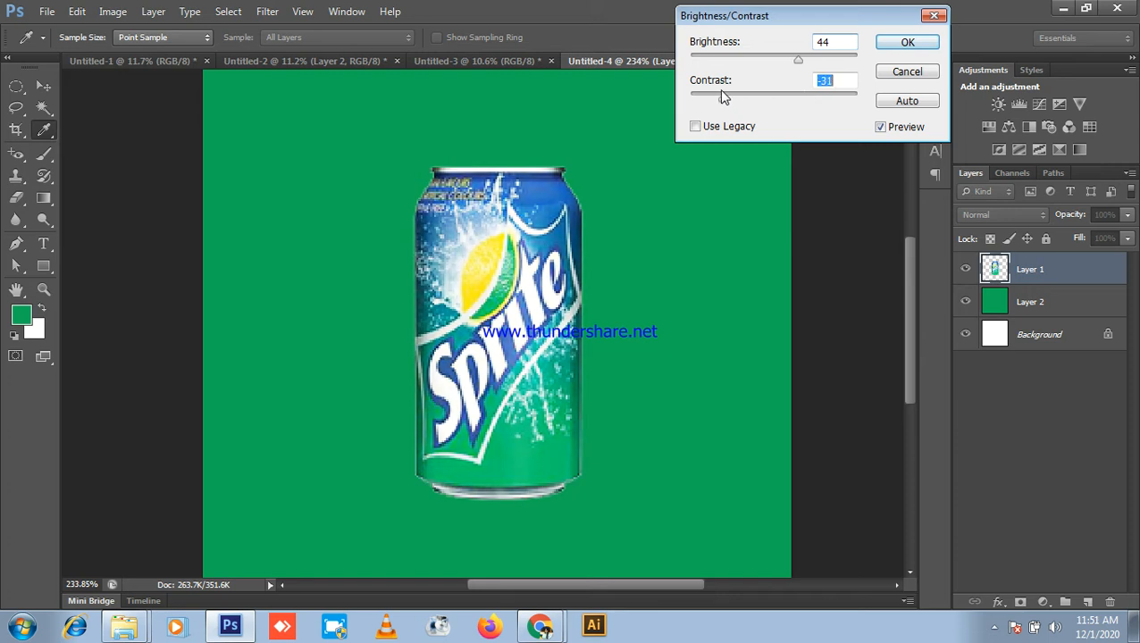
left_click(912, 72)
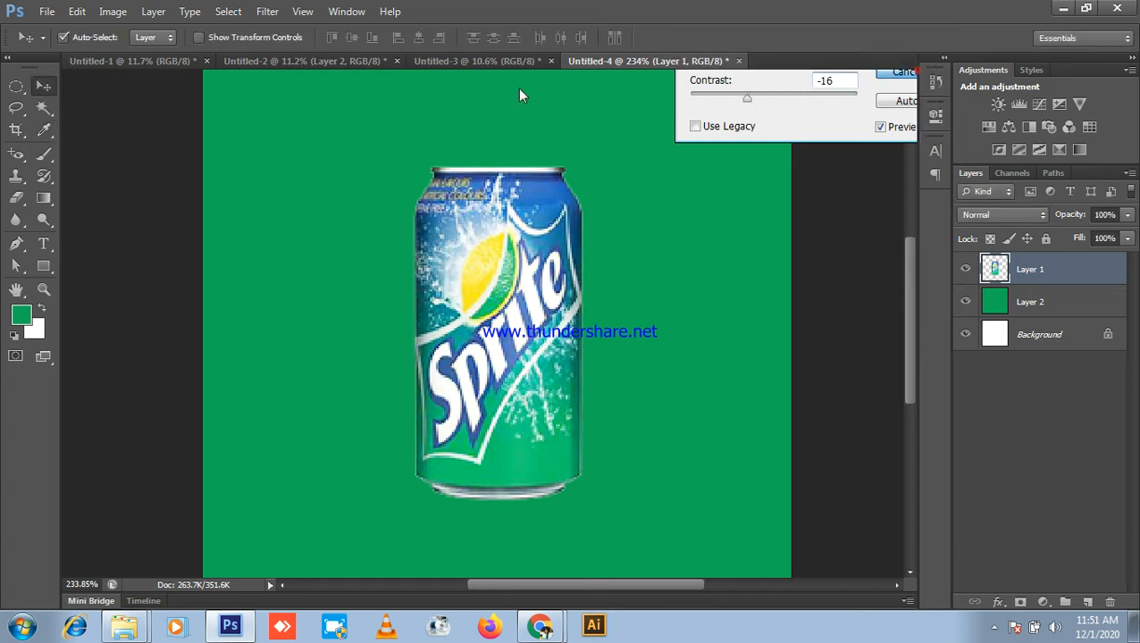
left_click(113, 13)
left_click(905, 5)
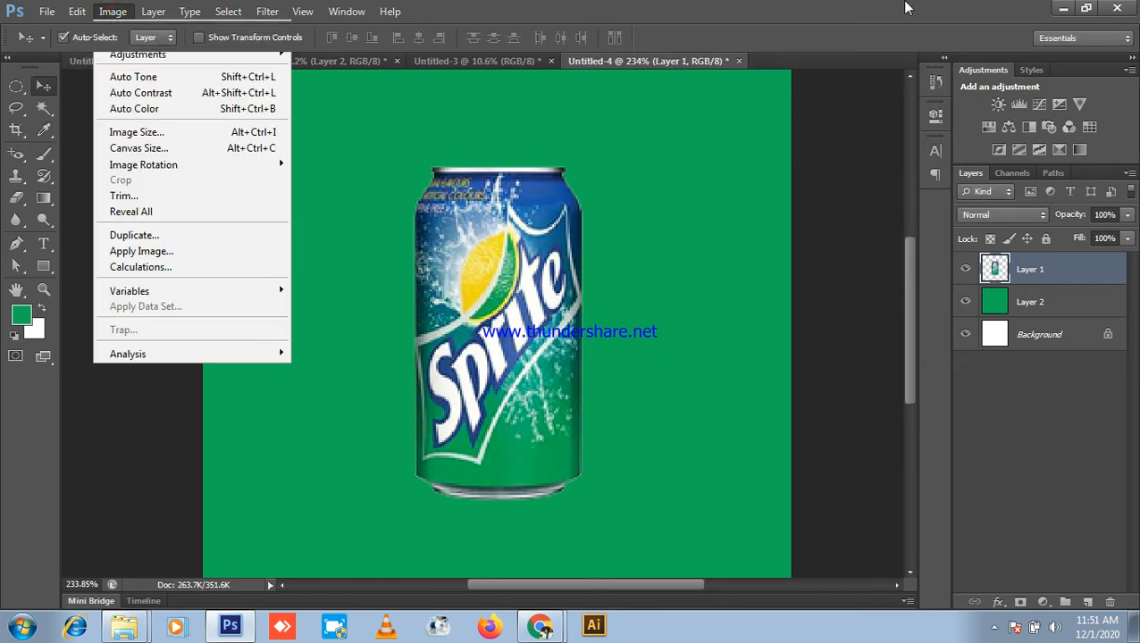
- Close the Yahoo image results in Chrome, keeping the Google Meet call open, and return to the can document in Photoshop
left_click(1062, 12)
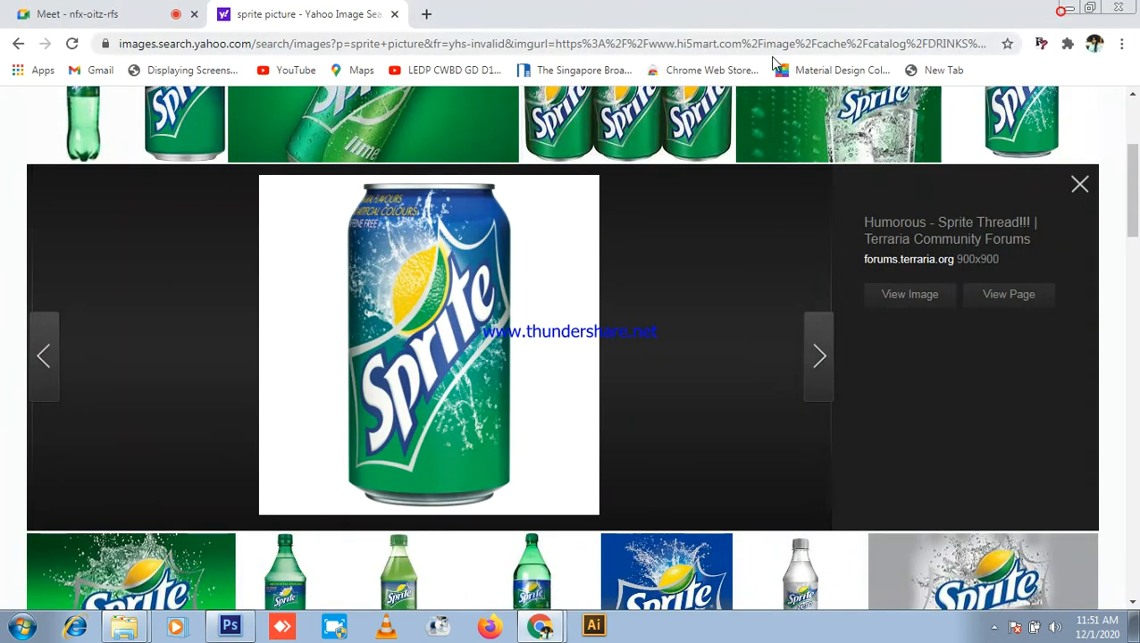
left_click(118, 16)
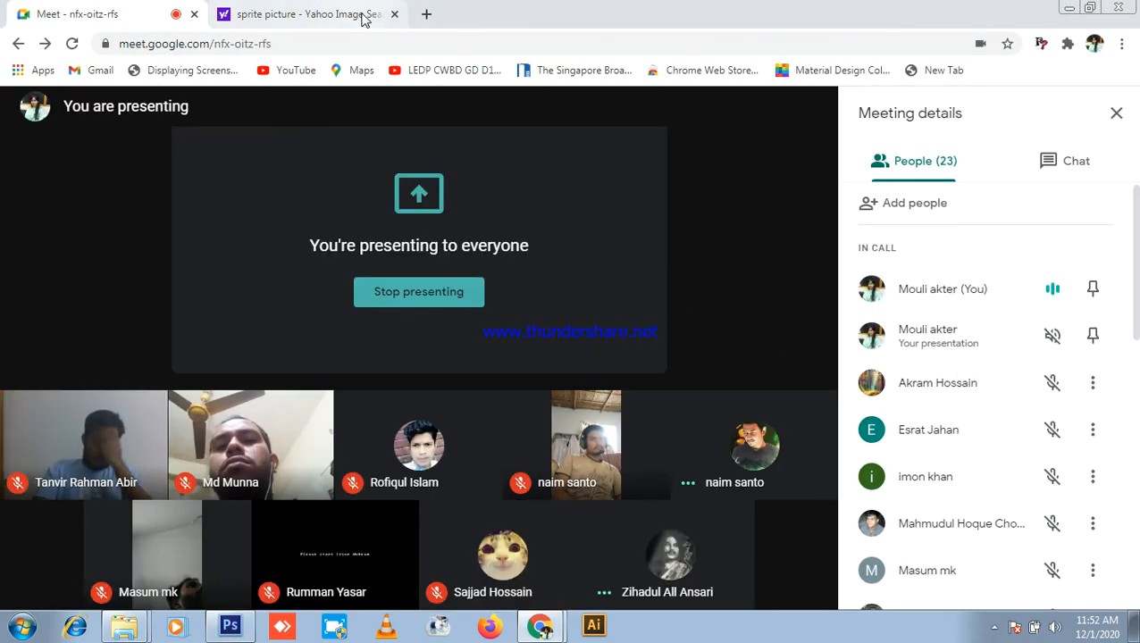
left_click(394, 14)
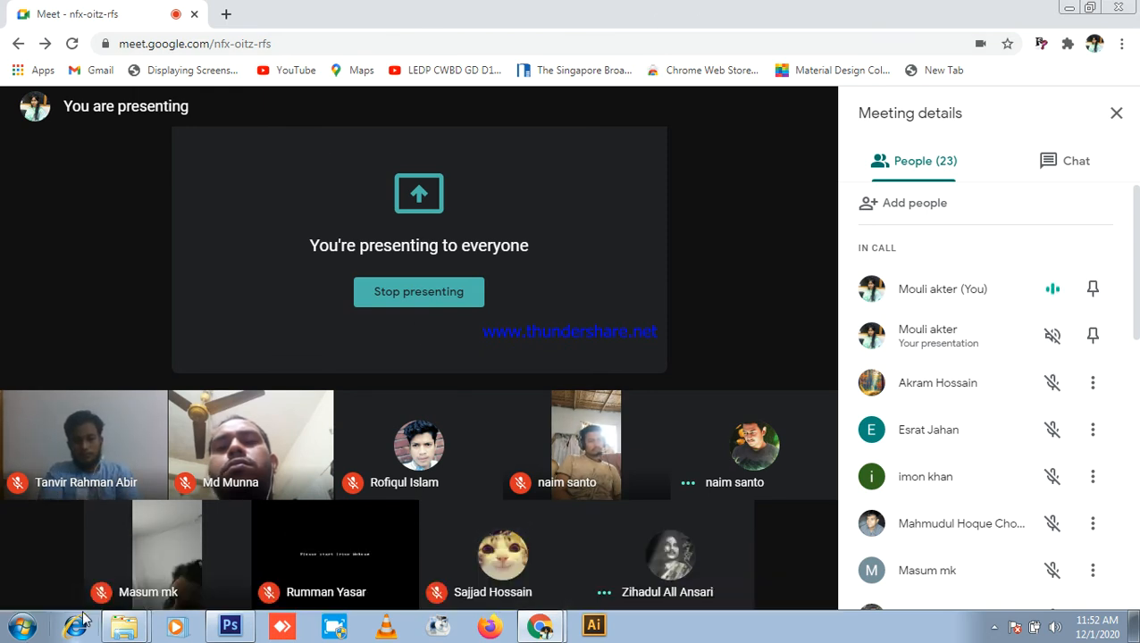
left_click(229, 625)
scroll(206, 290, "down", 4)
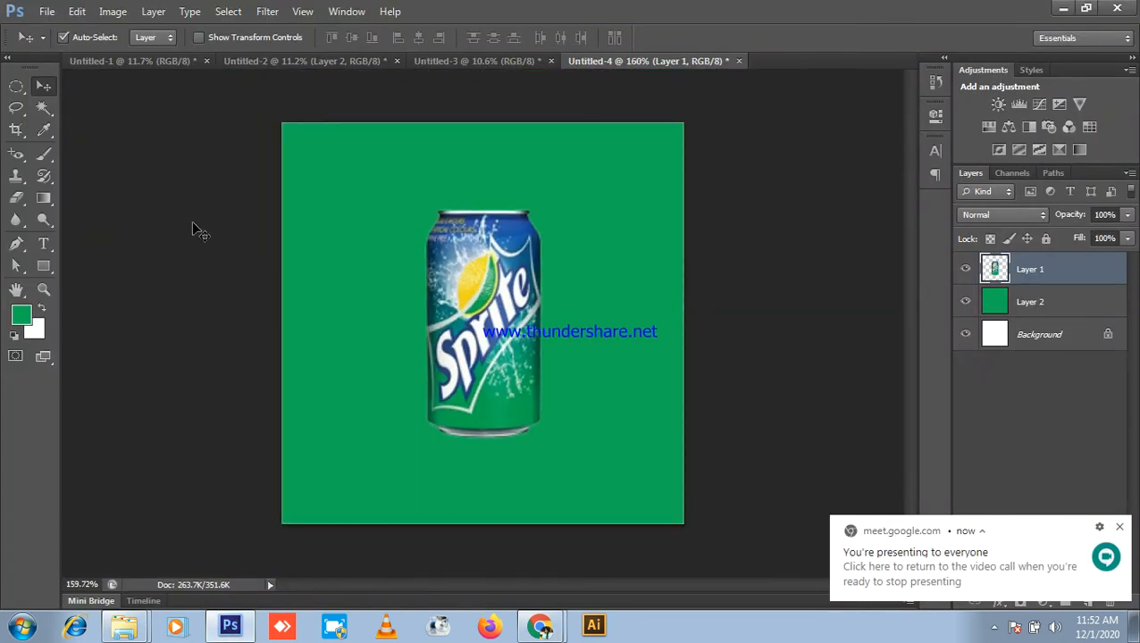
- Create a blank 300 × 300 pixel document at 300 pixels/inch and close it again
left_click(46, 11)
left_click(65, 32)
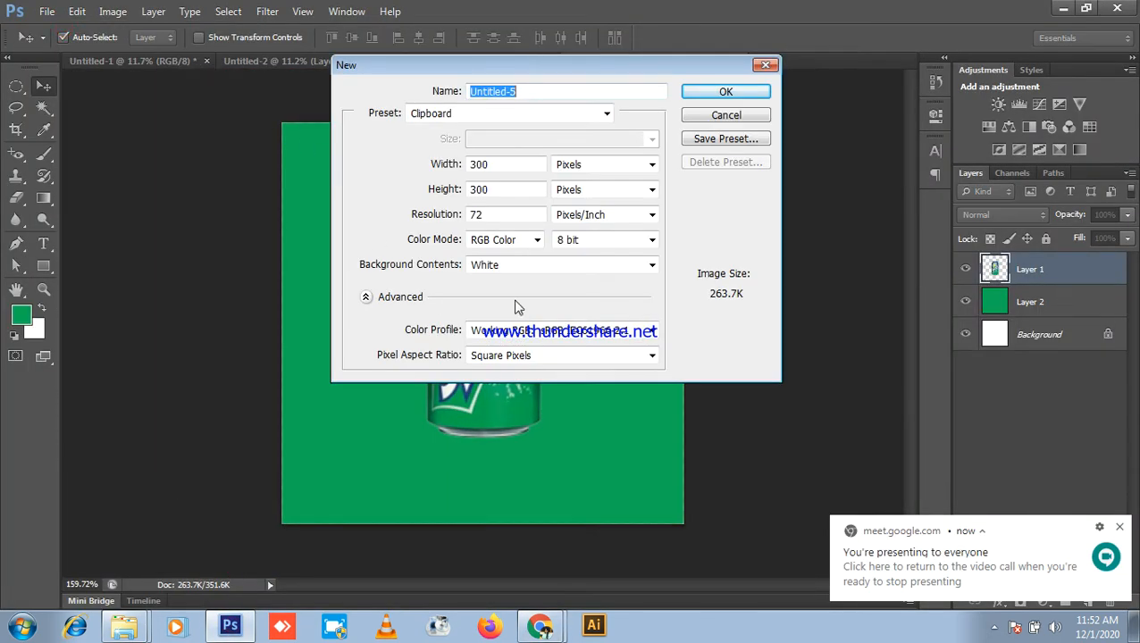
double_click(521, 214)
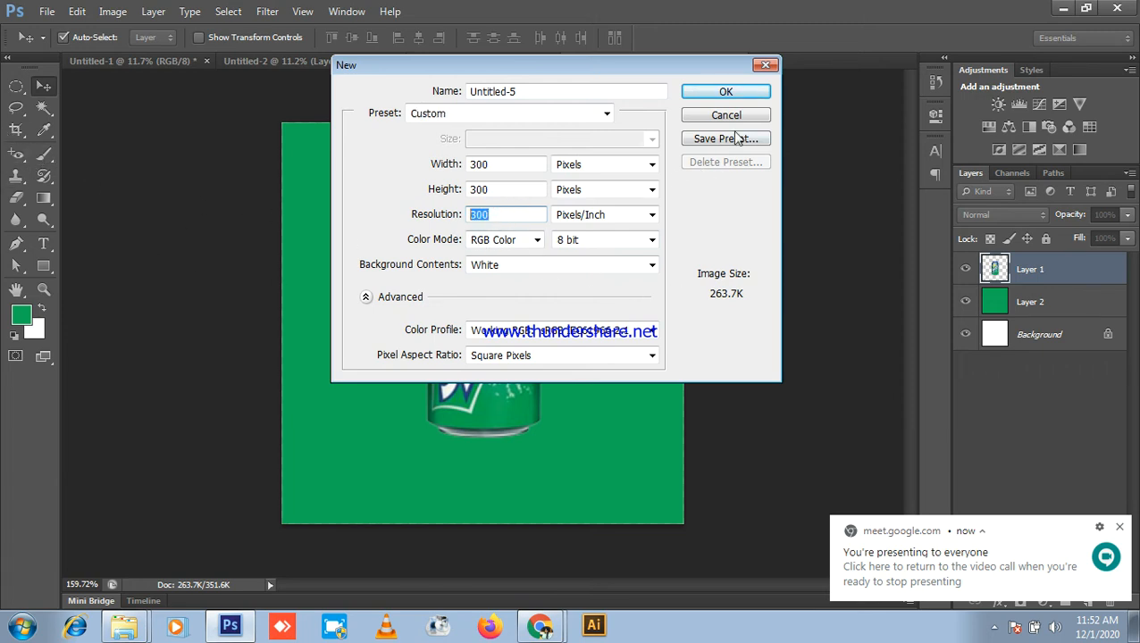
left_click(749, 92)
scroll(670, 284, "up", 2)
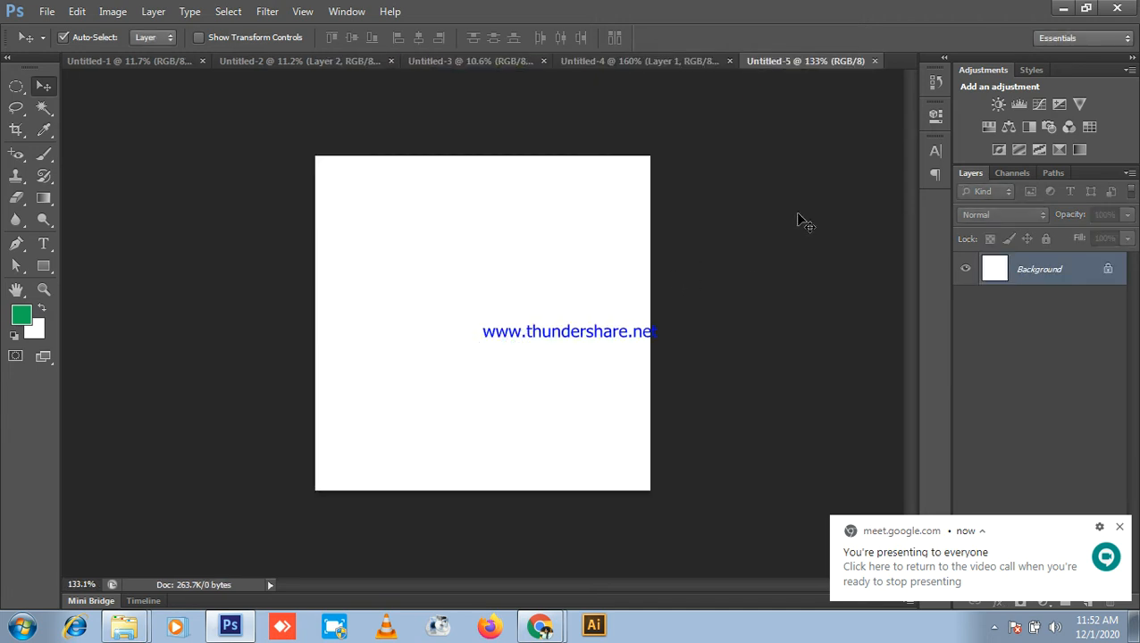
left_click(875, 61)
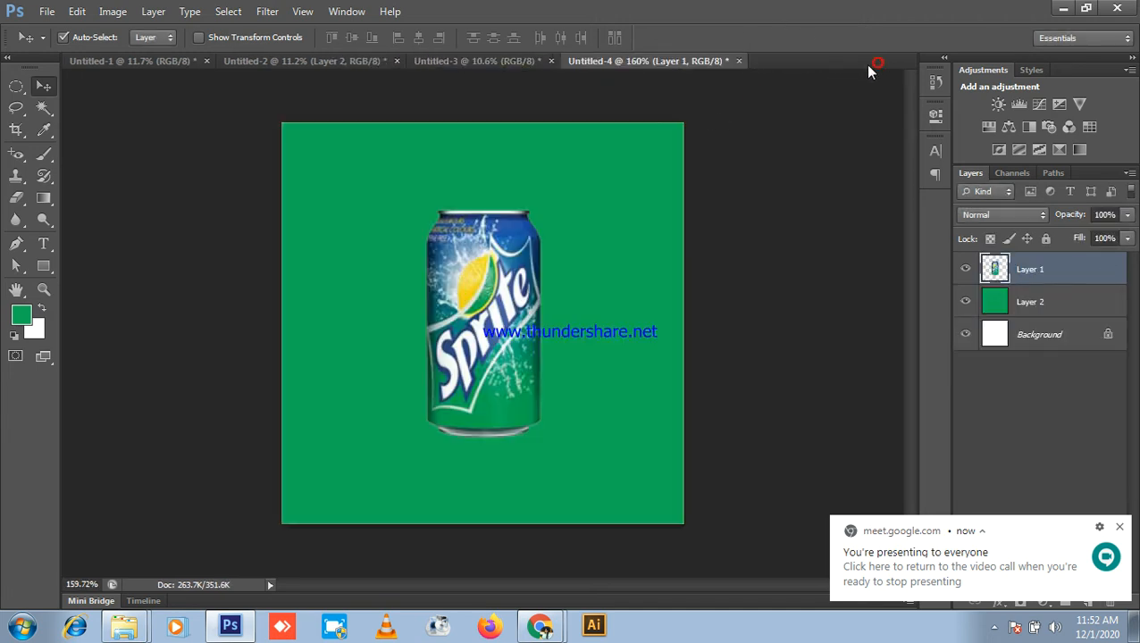
scroll(732, 245, "up", 2)
scroll(741, 255, "down", 3)
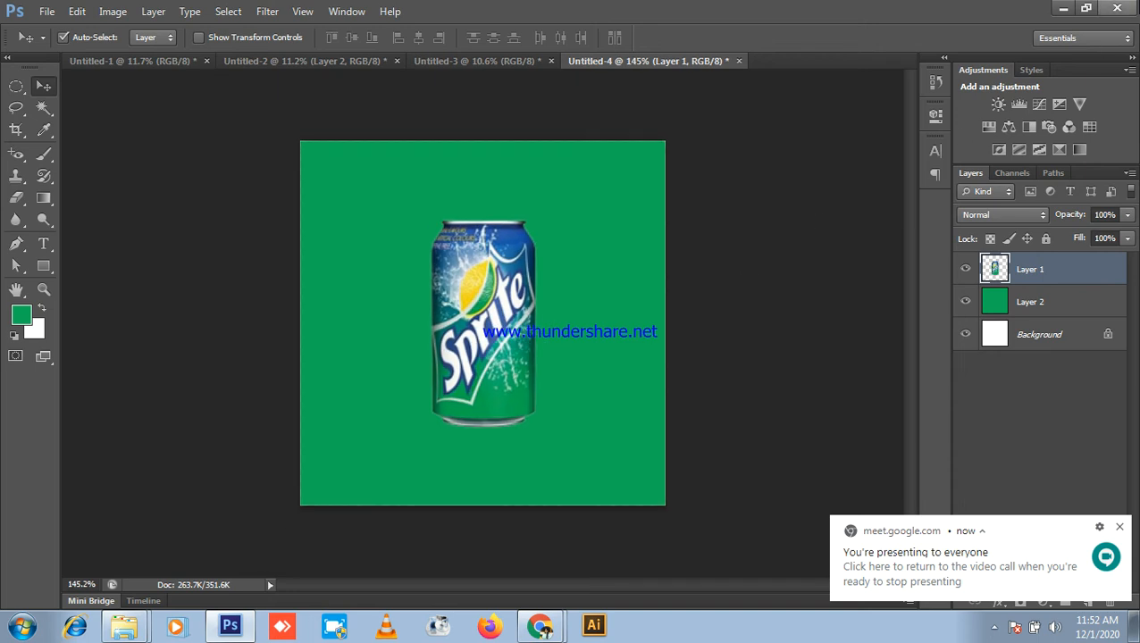
left_click(1063, 8)
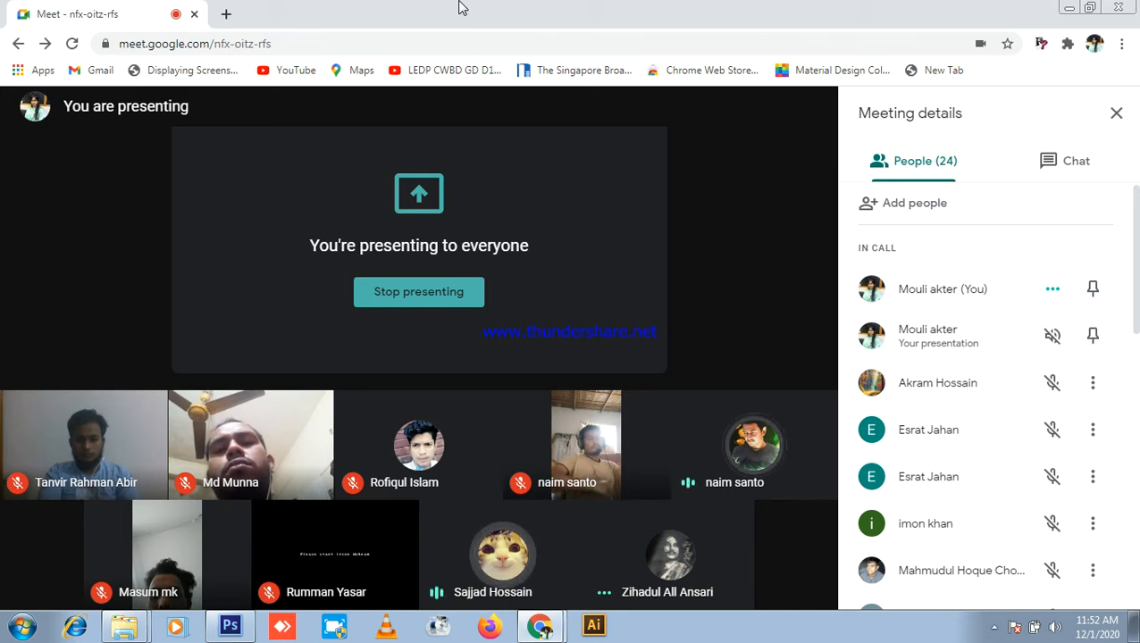
left_click(230, 626)
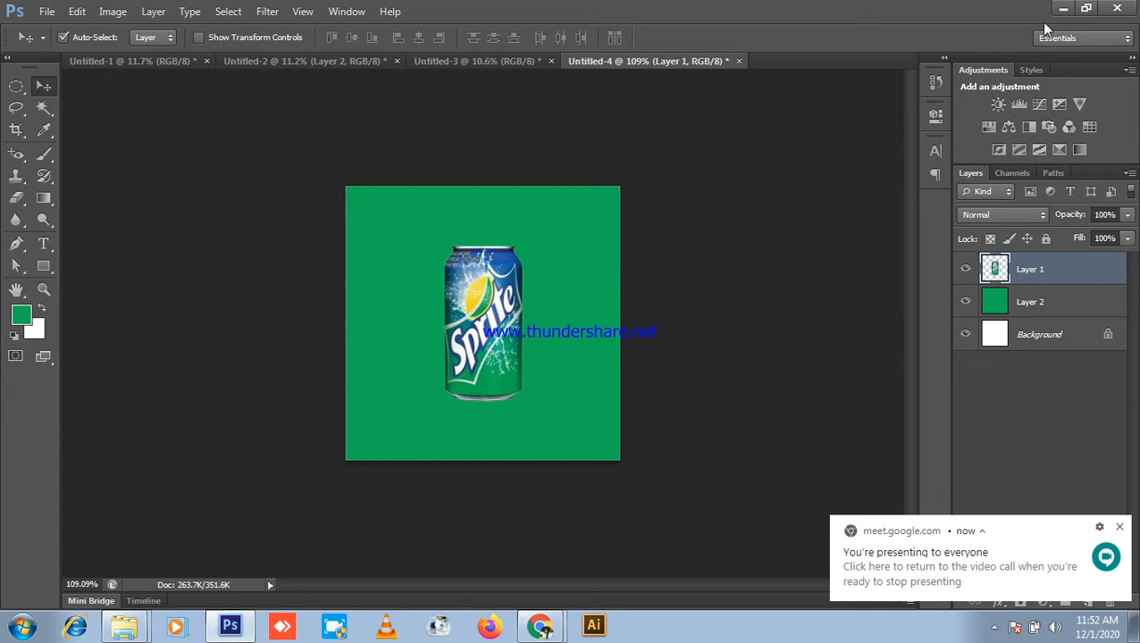
left_click(1064, 7)
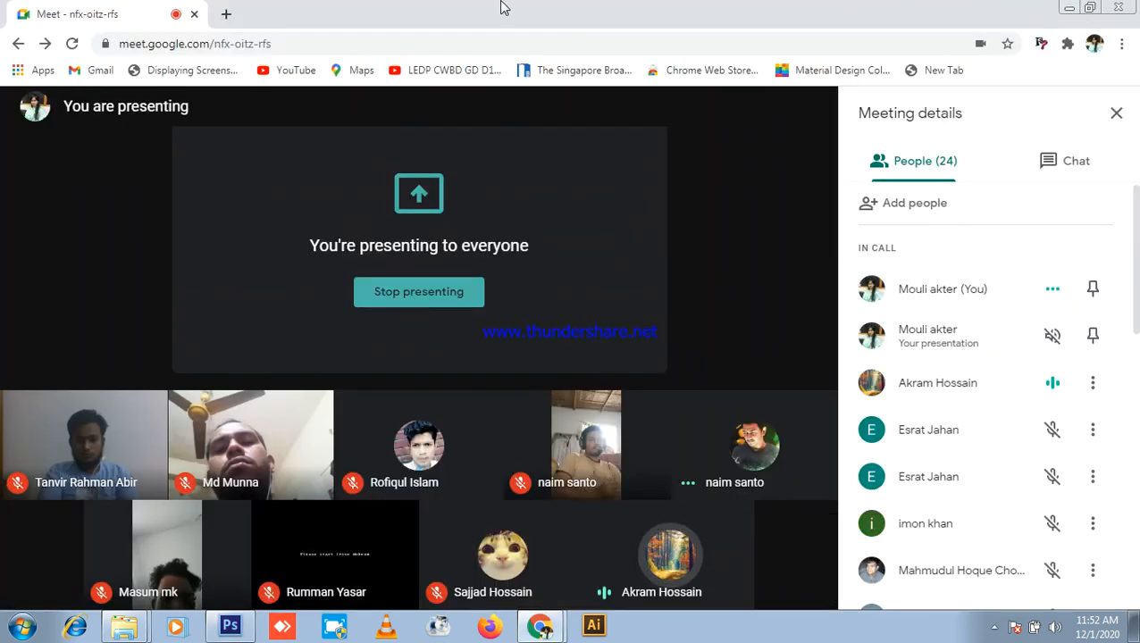
left_click(229, 625)
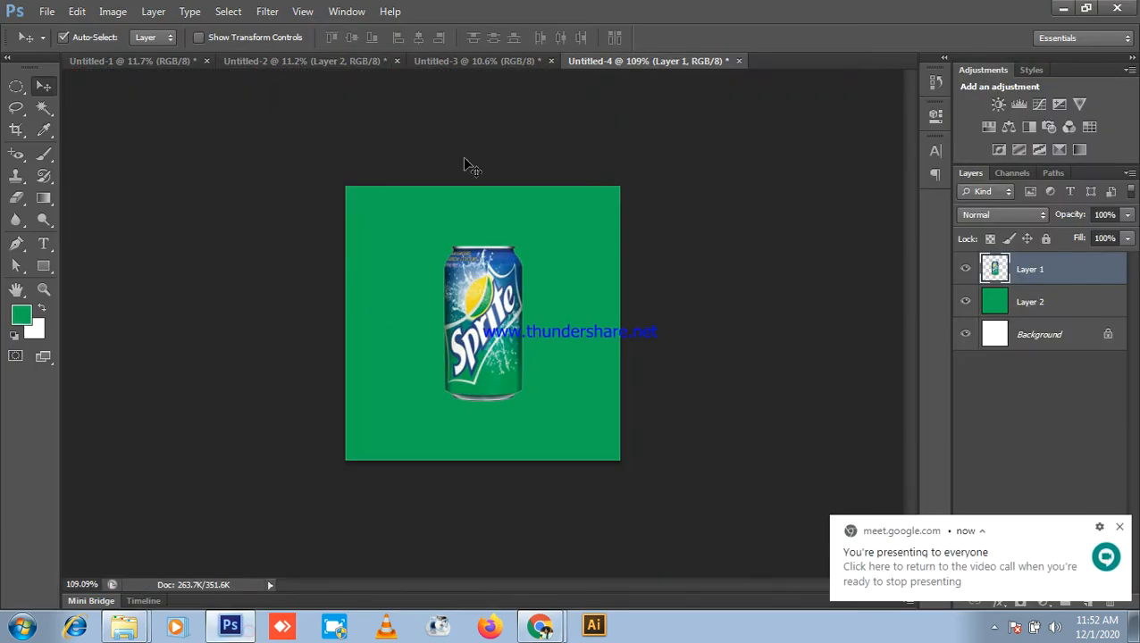
- Look at the Sprite bottle design in Untitled-3 and return to the can document Untitled-4
left_click(491, 59)
scroll(571, 455, "up", 2)
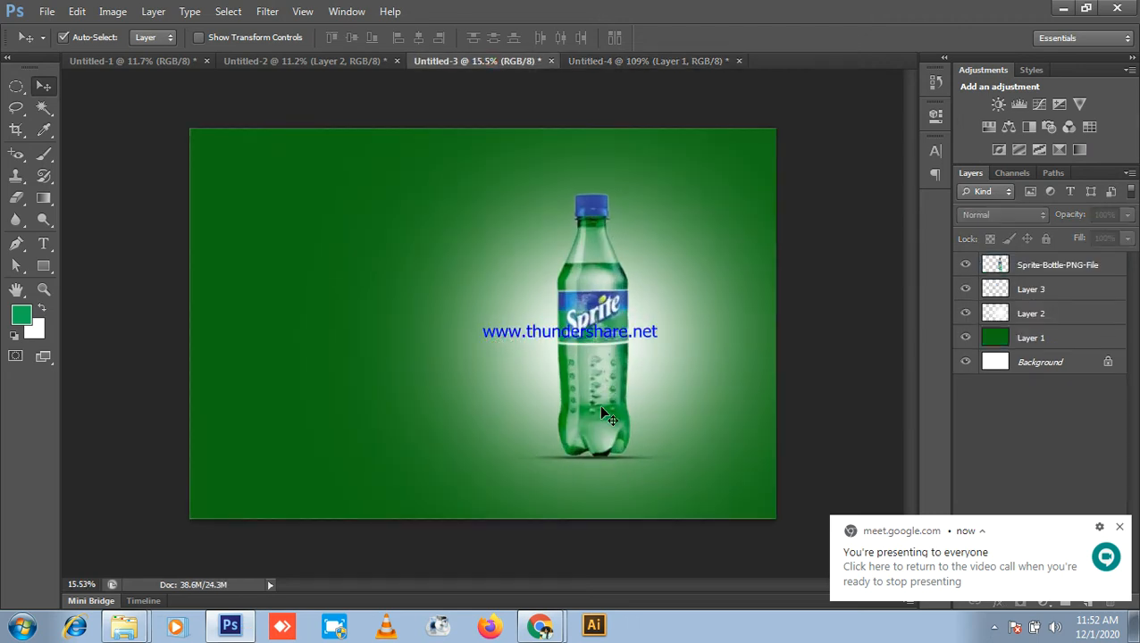
left_click(652, 59)
scroll(682, 372, "down", 1)
scroll(490, 344, "up", 1)
- Nudge the can slightly to the right on its green background and select Layer 1 and Layer 2 together
left_click_drag(487, 339, 495, 336)
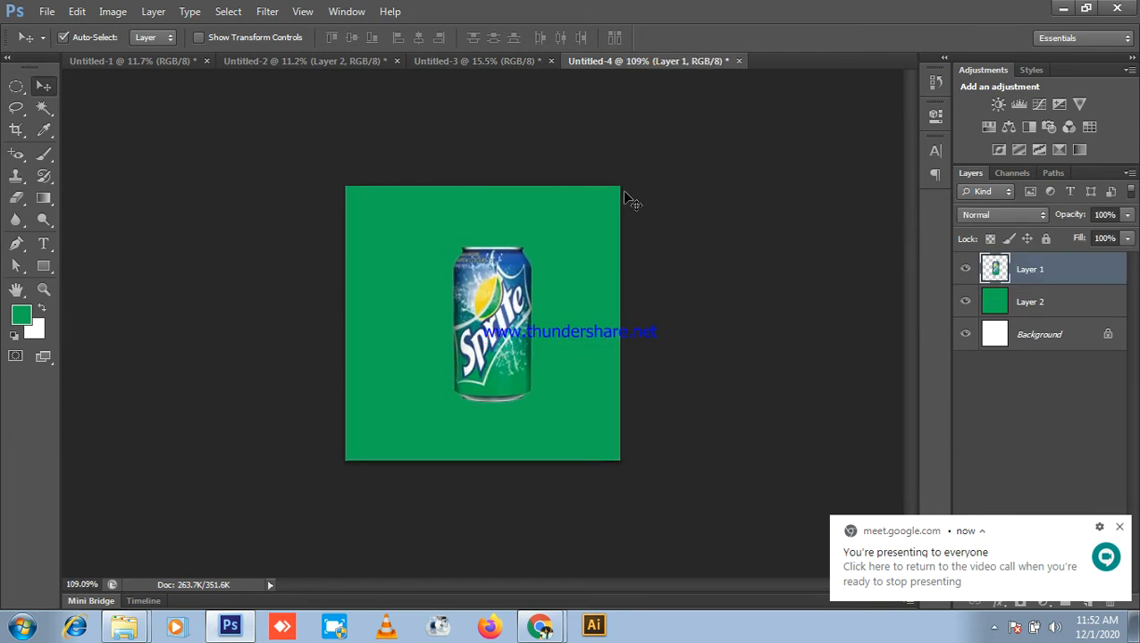
scroll(507, 286, "down", 2)
left_click_drag(341, 178, 682, 548)
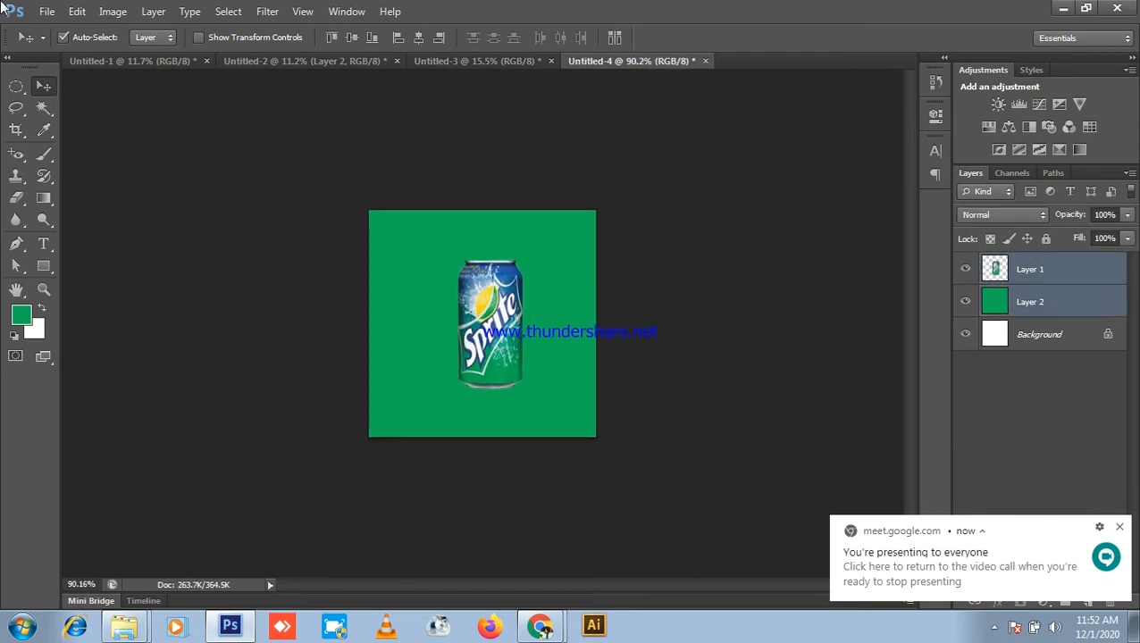
- Create a blank 200 × 200 mm RGB document at 300 pixels/inch with a white background
left_click(46, 11)
left_click(54, 23)
left_click(516, 113)
scroll(518, 114, "up", 3)
left_click(488, 185)
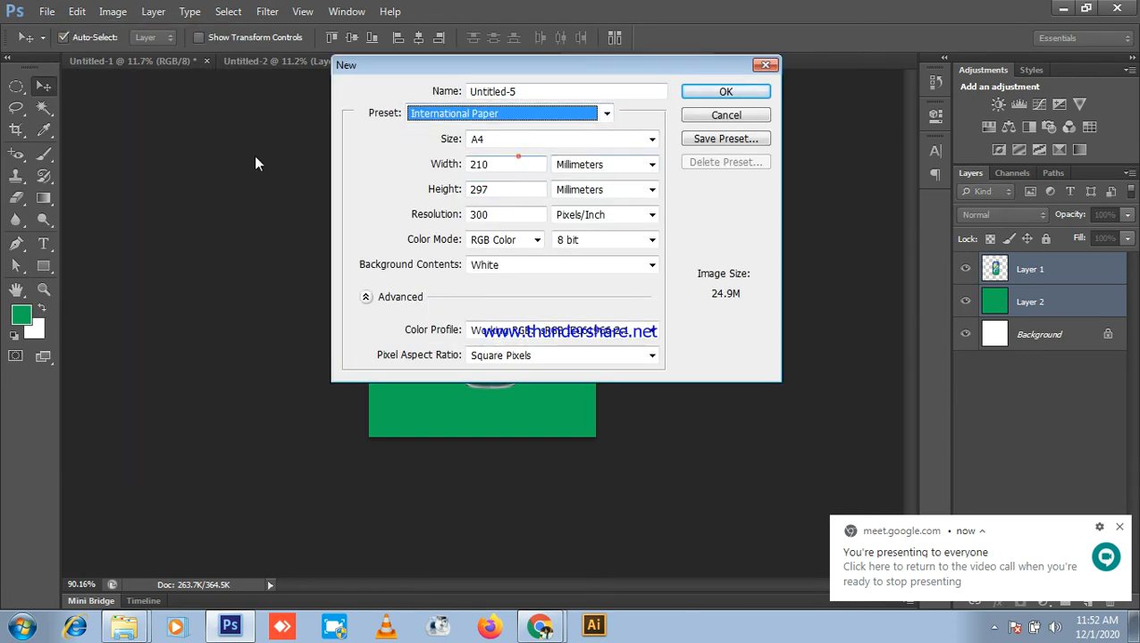
double_click(492, 164)
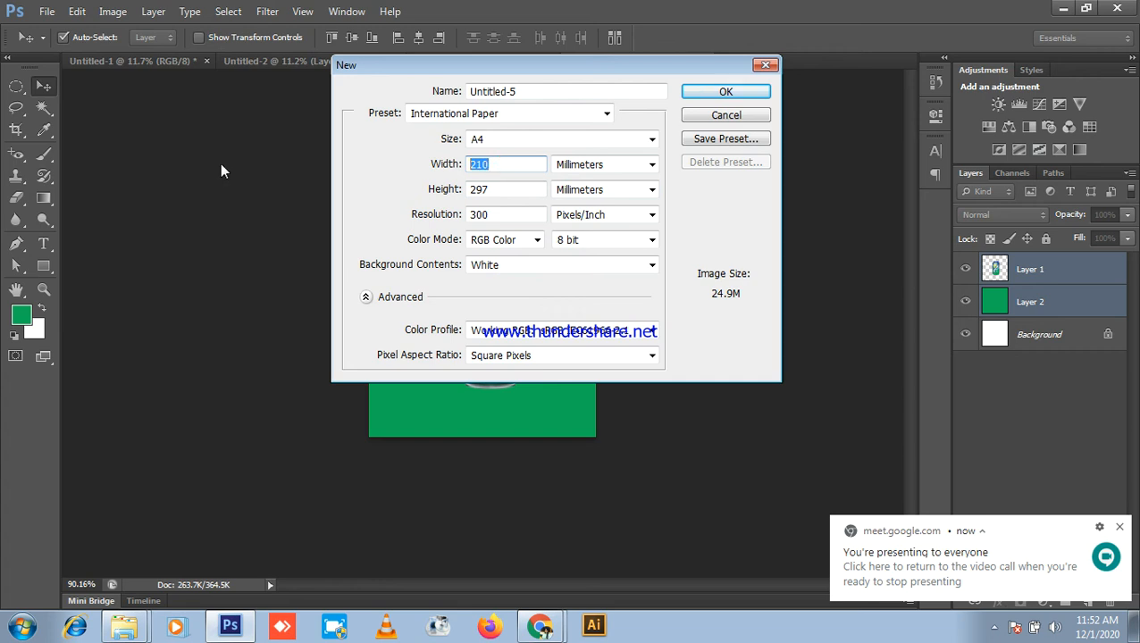
type("2")
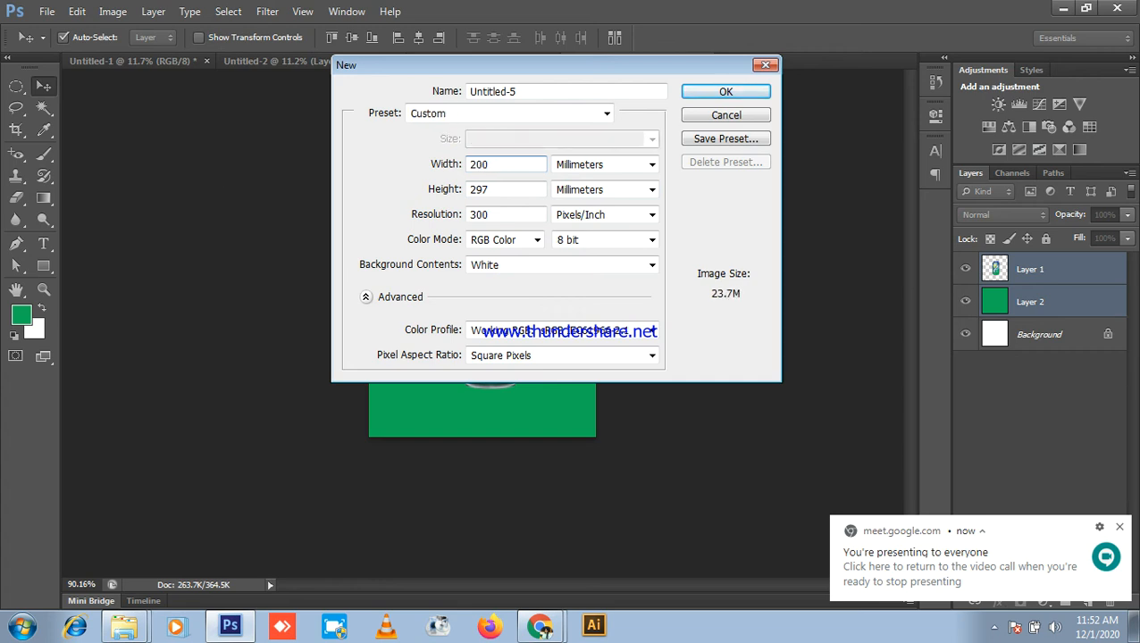
double_click(516, 189)
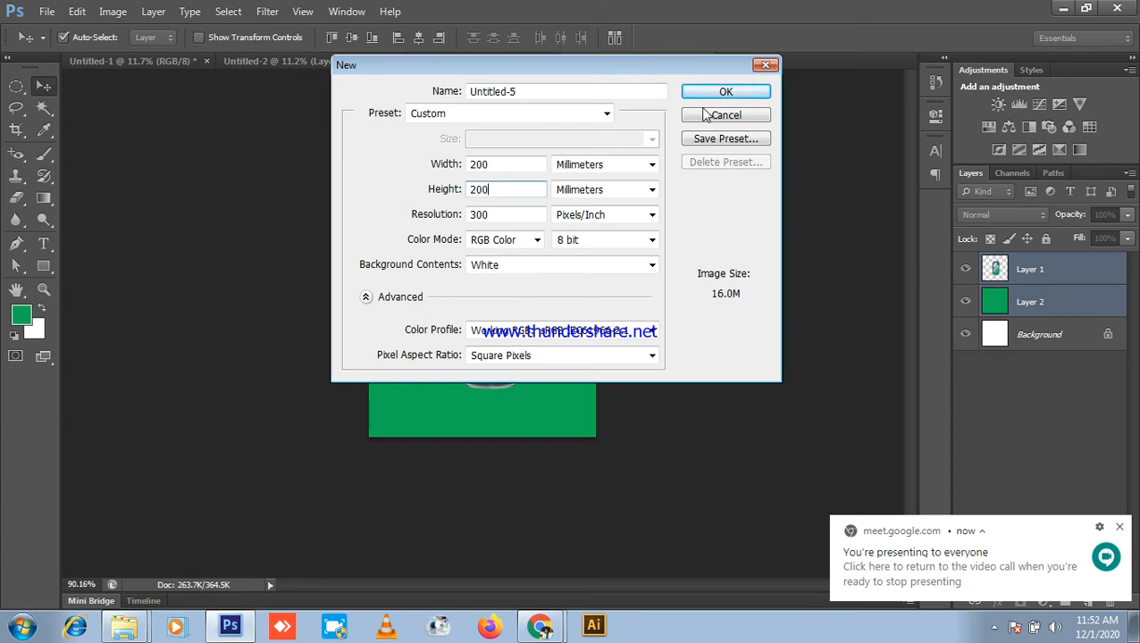
left_click(757, 88)
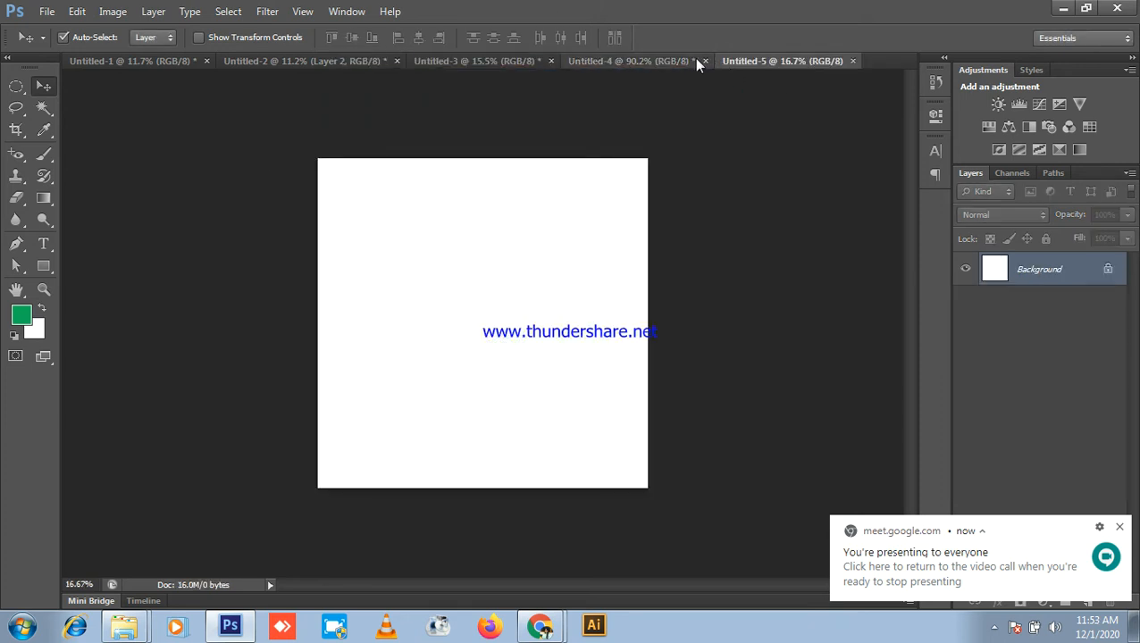
- Return Untitled-4 to the full-size can picture with its white background on Layer 1 and scale it to 56%
left_click(665, 61)
left_click_drag(504, 372, 593, 69)
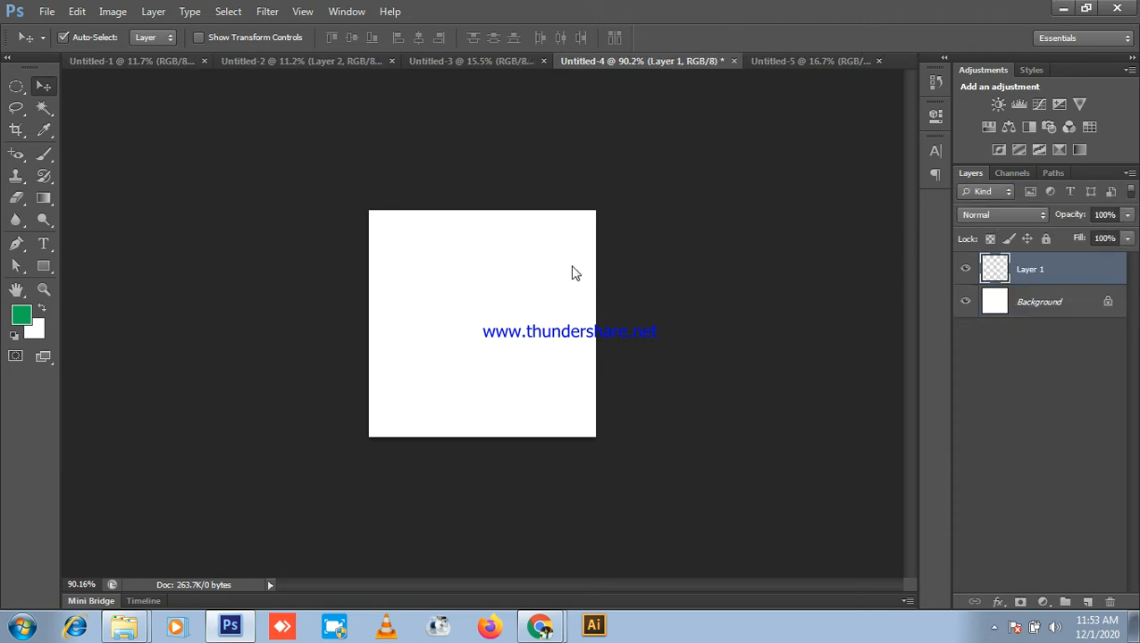
key("ctrl+t")
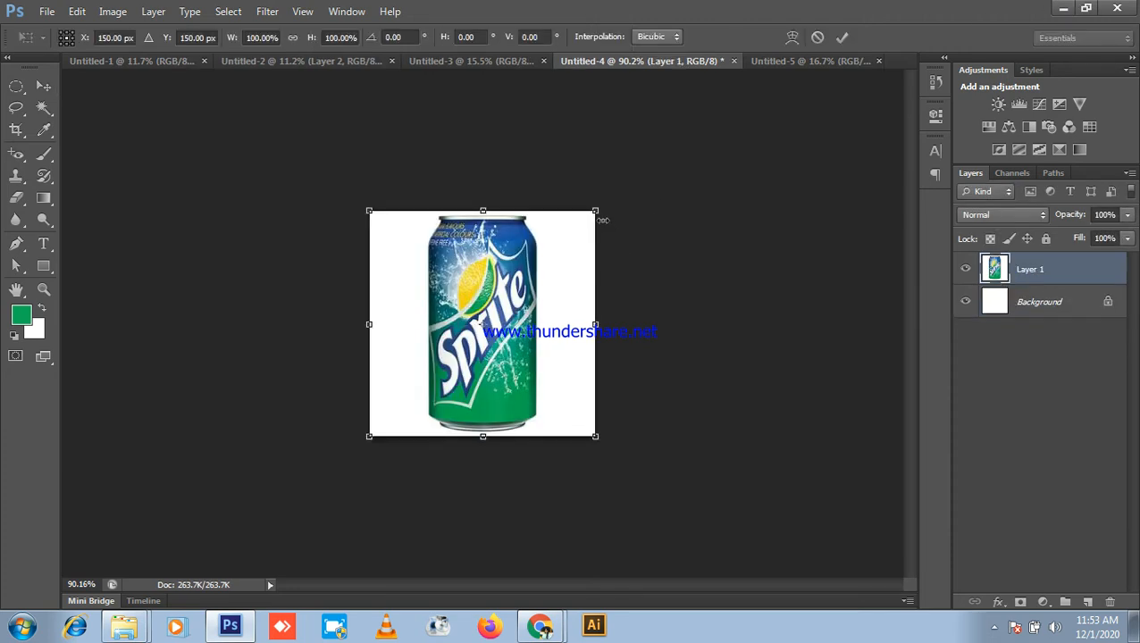
left_click_drag(596, 211, 548, 261)
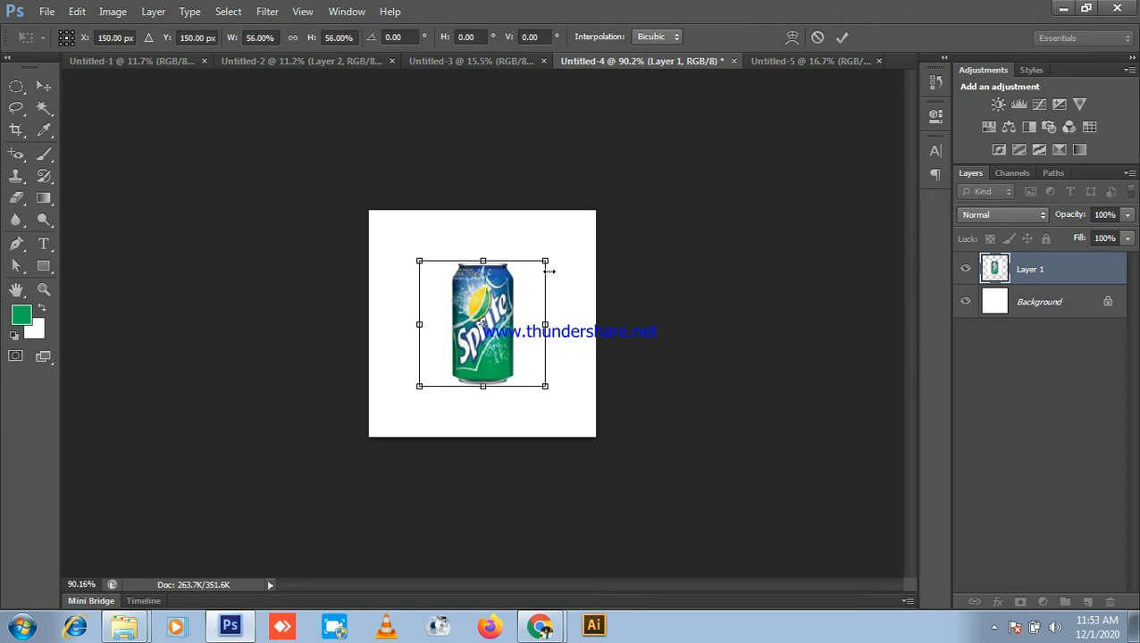
key("Return")
- Add a new layer, fill it with the green foreground color, and place it beneath the can layer
left_click(1088, 603)
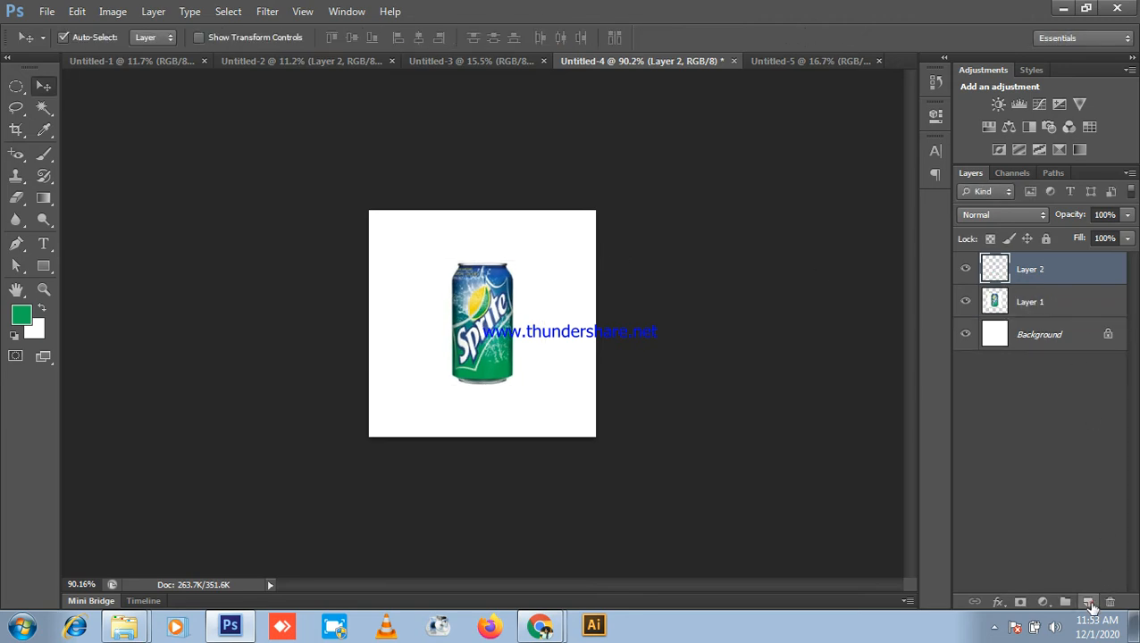
scroll(474, 228, "up", 3)
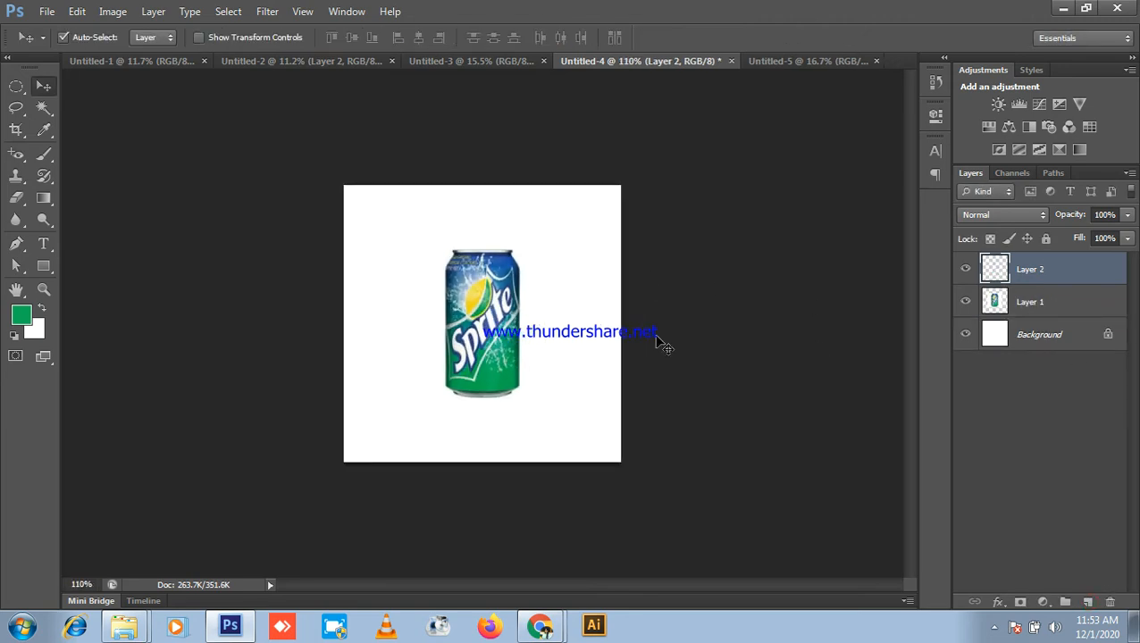
key("alt+BackSpace")
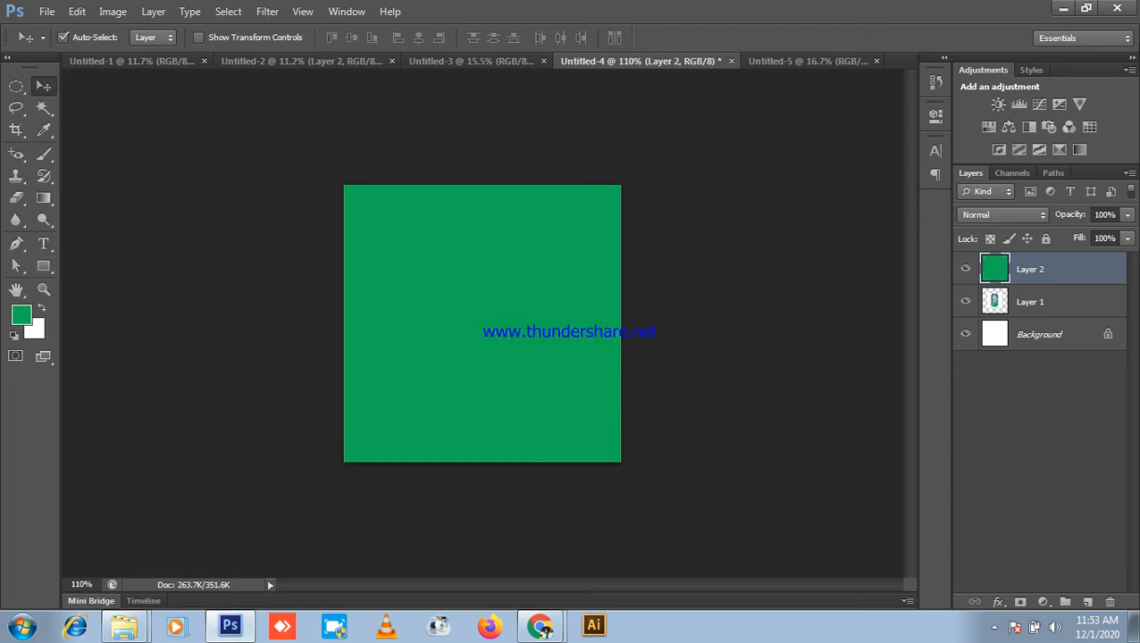
left_click_drag(1036, 268, 1052, 311)
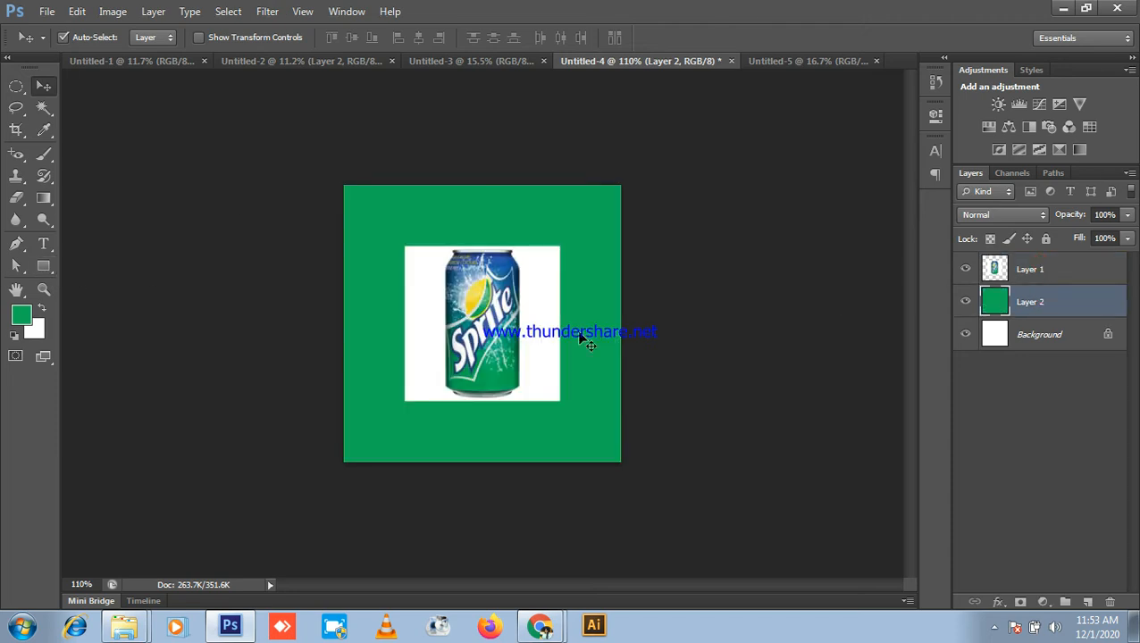
- Remove the white area around the can on Layer 1 using the Magic Wand Tool, and deselect
scroll(580, 337, "up", 3)
left_click(42, 108)
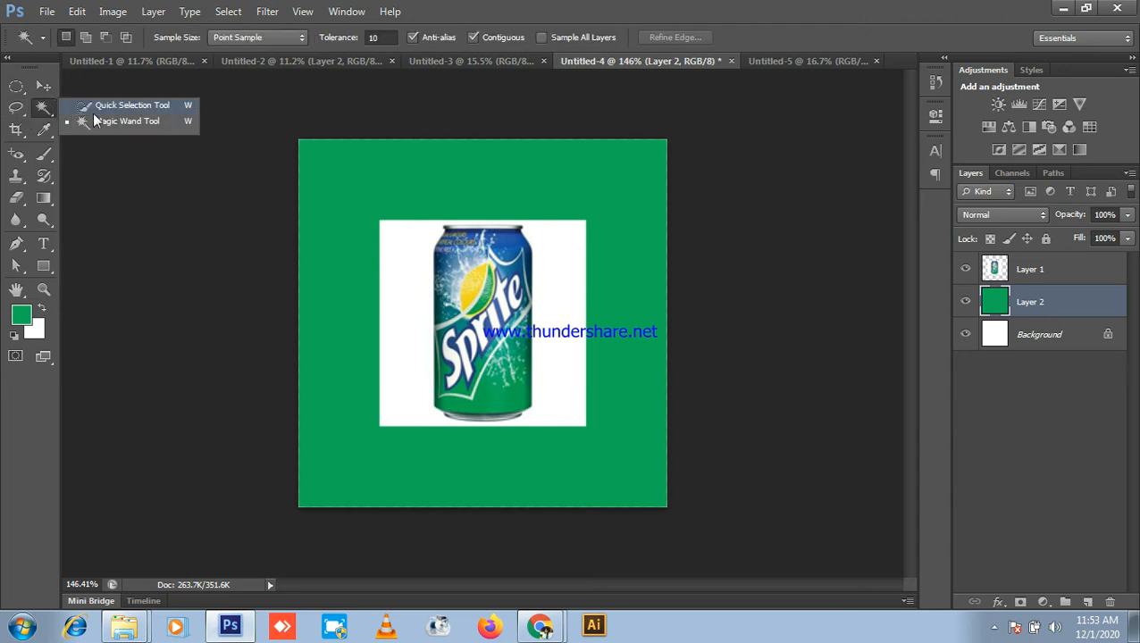
left_click(101, 126)
left_click(402, 266)
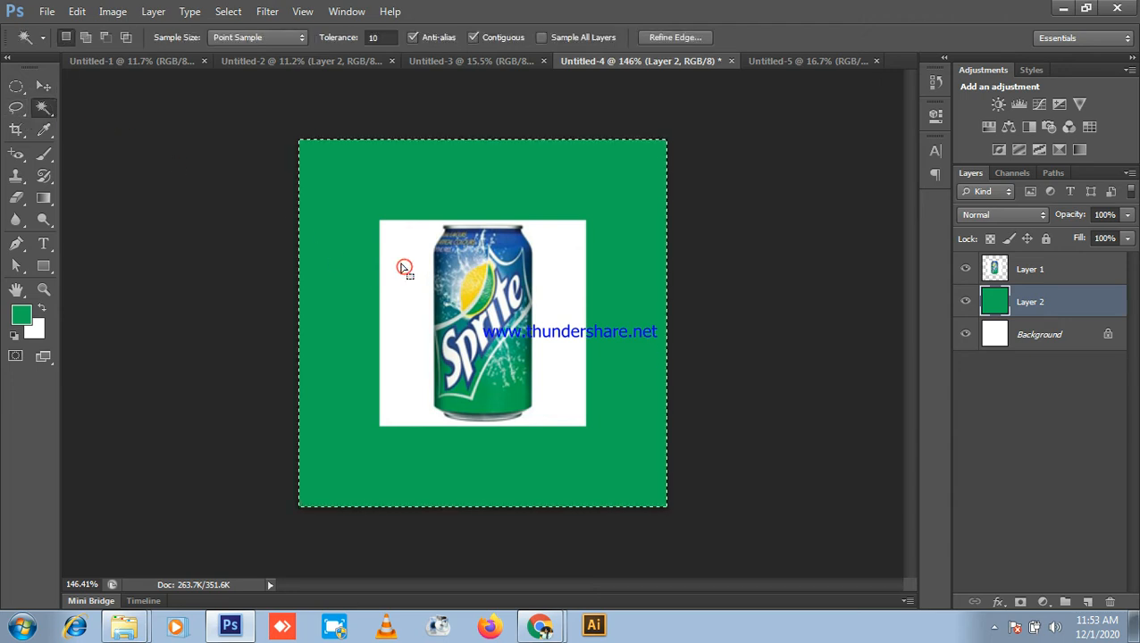
key("ctrl+d")
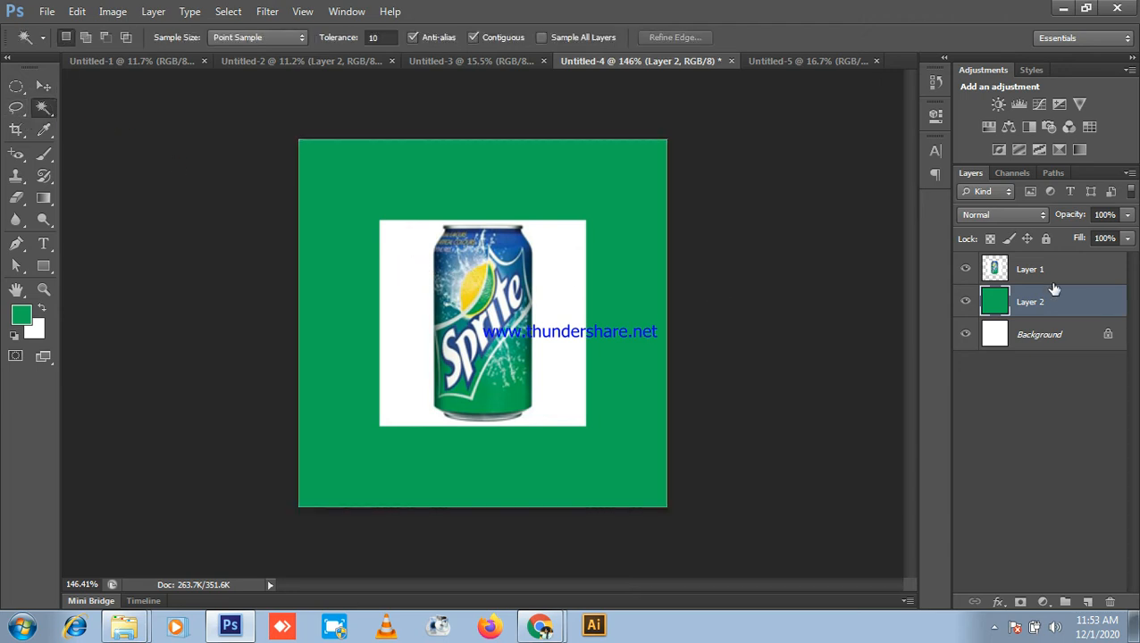
left_click(1043, 272)
left_click(565, 266)
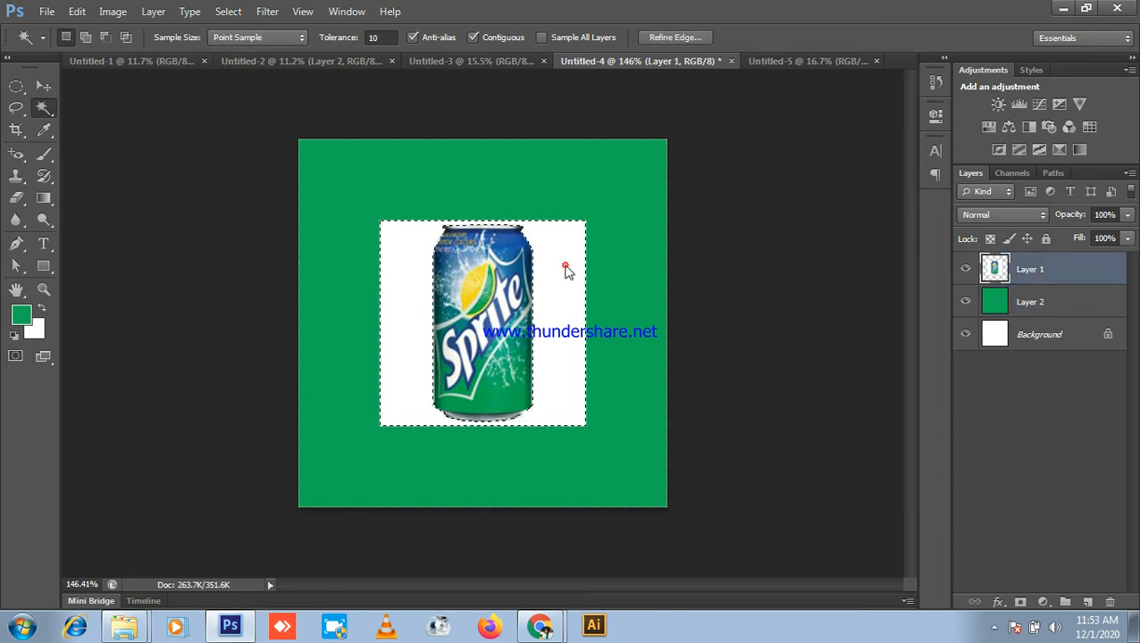
key("Delete")
key("ctrl+d")
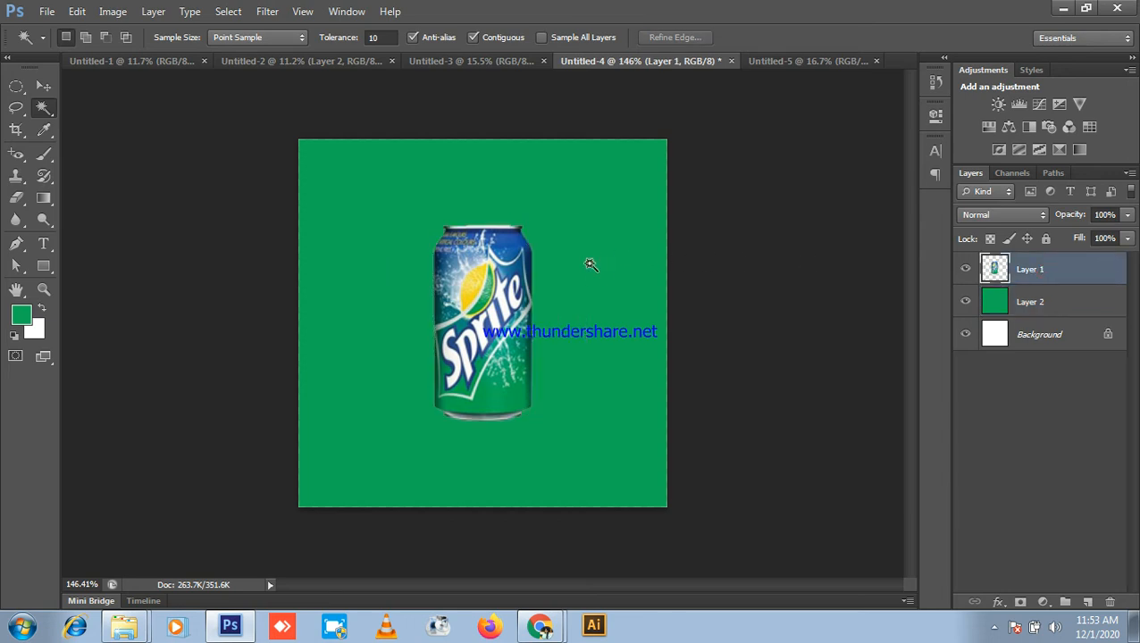
- Switch to Chrome, open unsplash.com in a new tab, and dismiss the presenting notification
left_click(1063, 8)
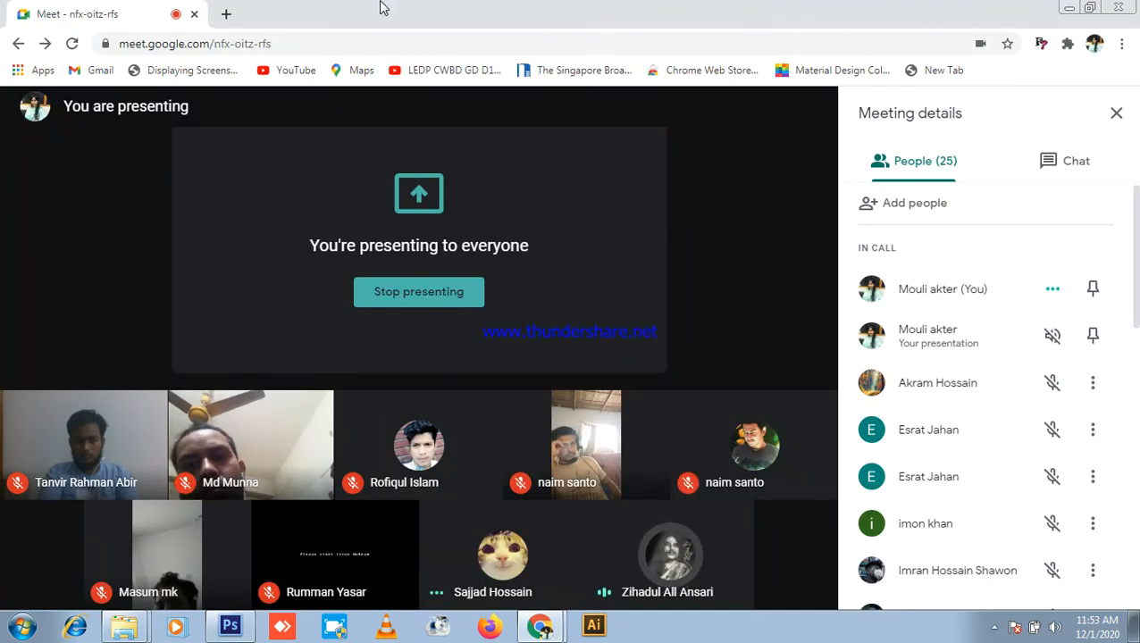
left_click(225, 15)
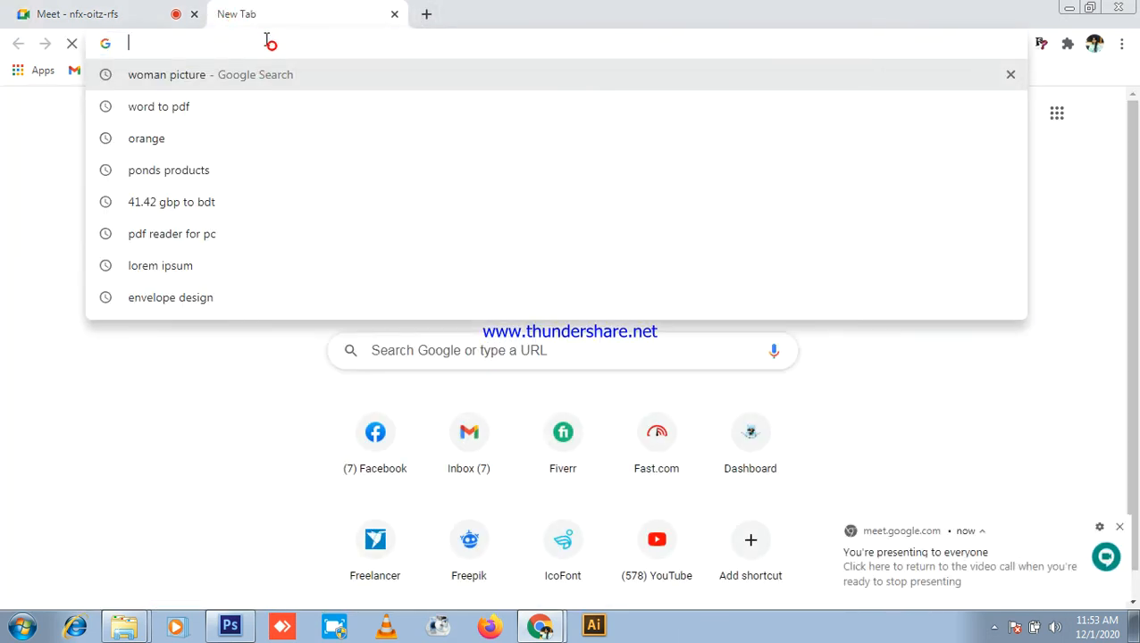
type("un")
key("Return")
left_click(162, 12)
left_click(300, 11)
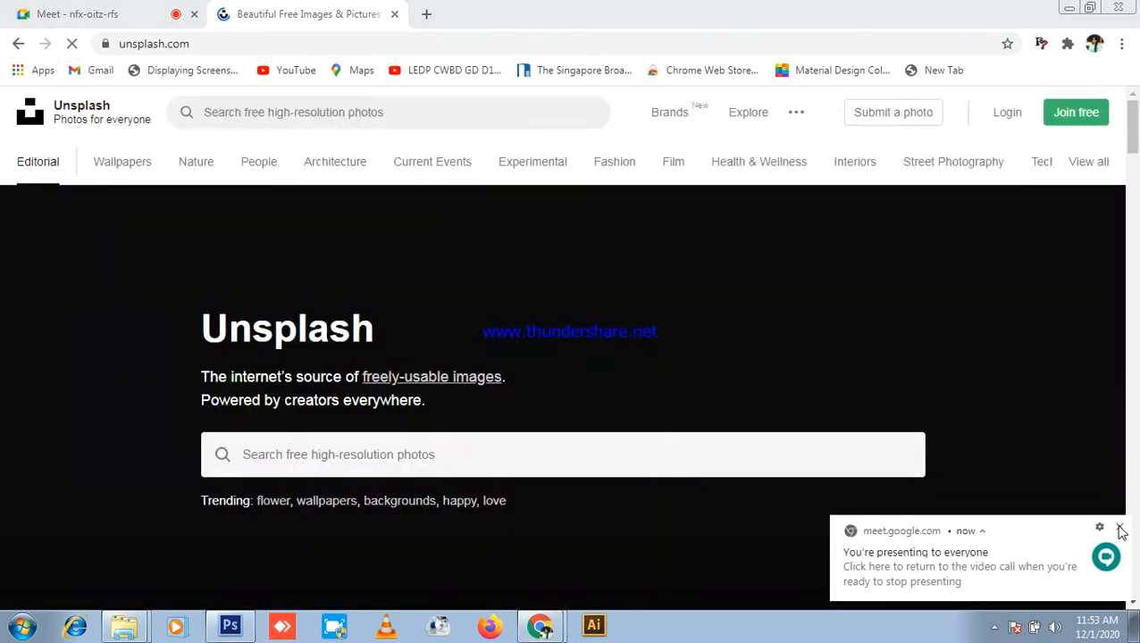
left_click(1121, 532)
left_click(132, 11)
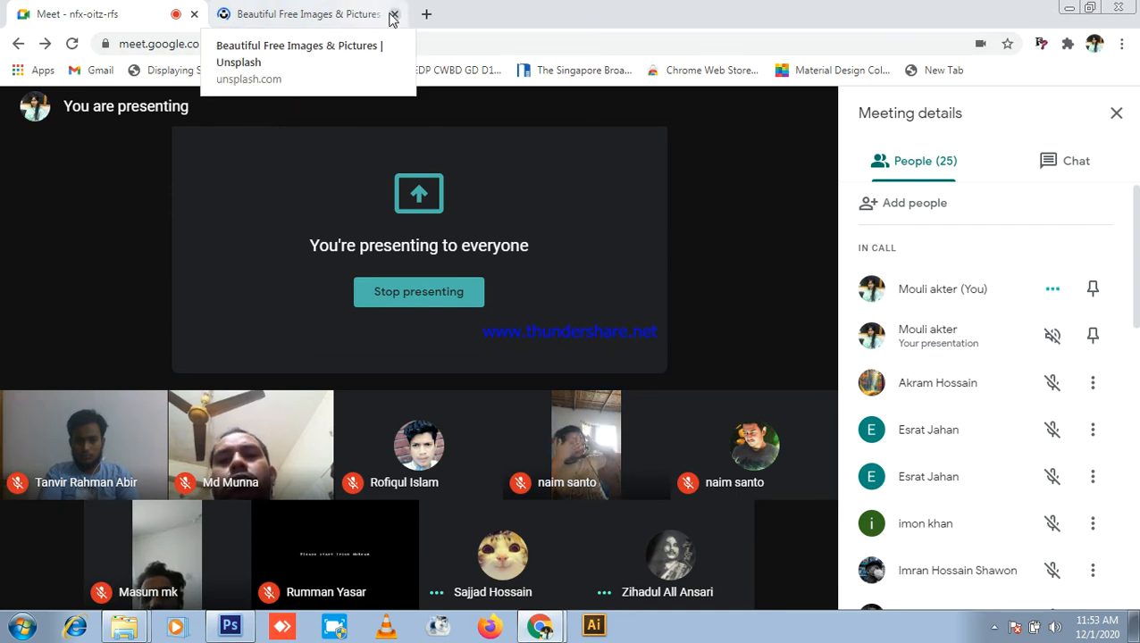
left_click(307, 14)
scroll(420, 300, "down", 2)
left_click(341, 272)
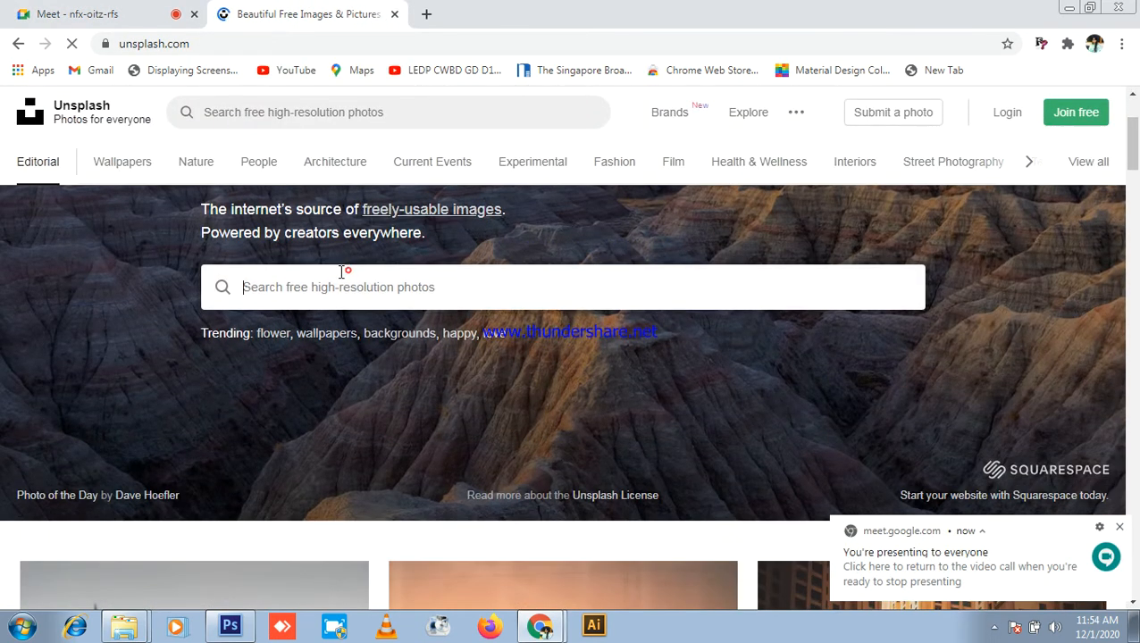
scroll(332, 223, "up", 2)
left_click_drag(740, 49, 89, 48)
right_click(178, 46)
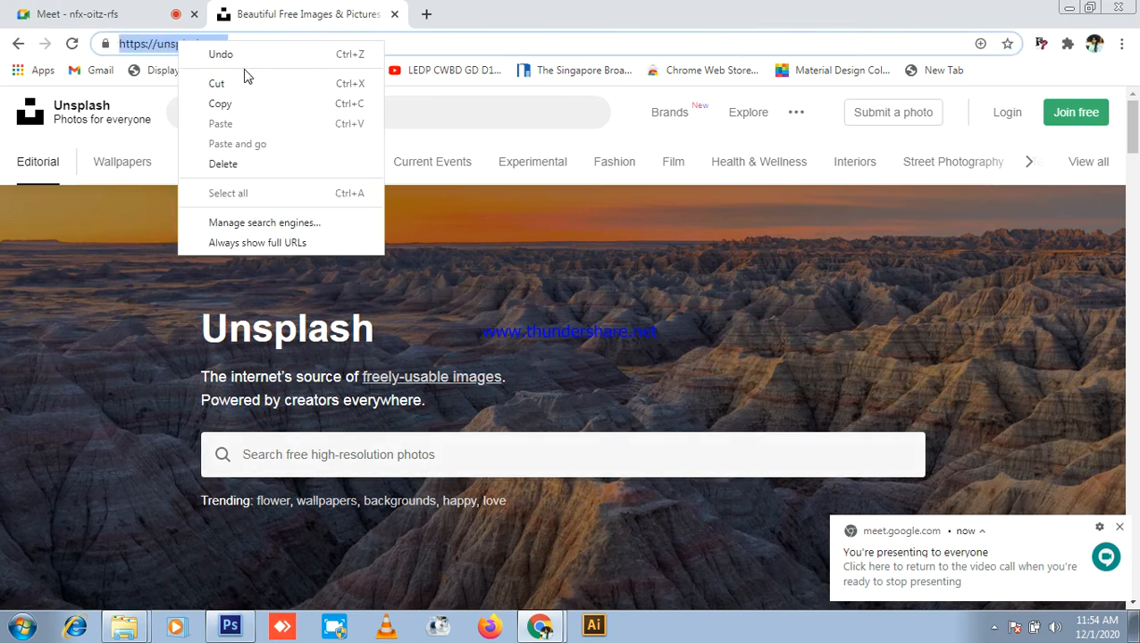
left_click(223, 106)
left_click(107, 13)
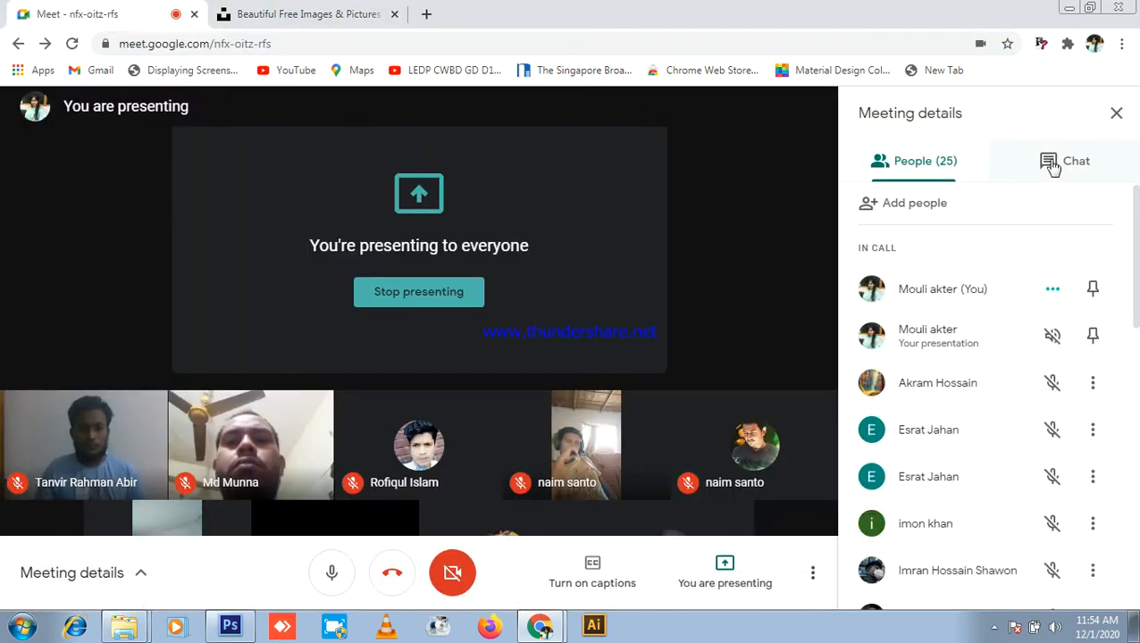
left_click(1018, 160)
key("ctrl+v")
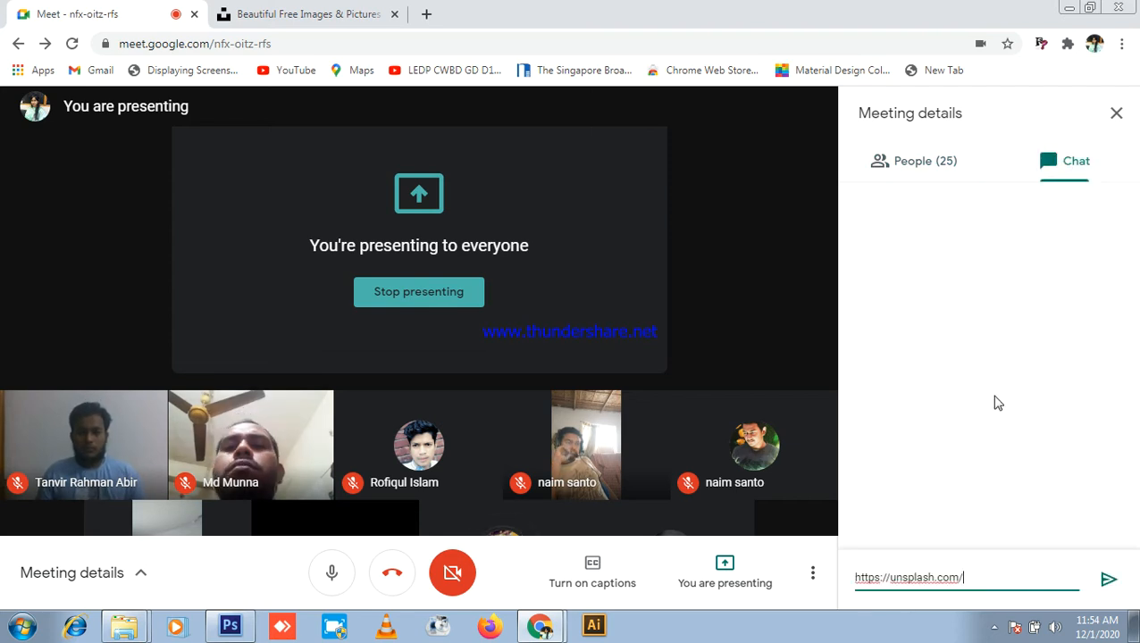
key("Return")
- Search Unsplash for headphones and look over the photo results
left_click(355, 10)
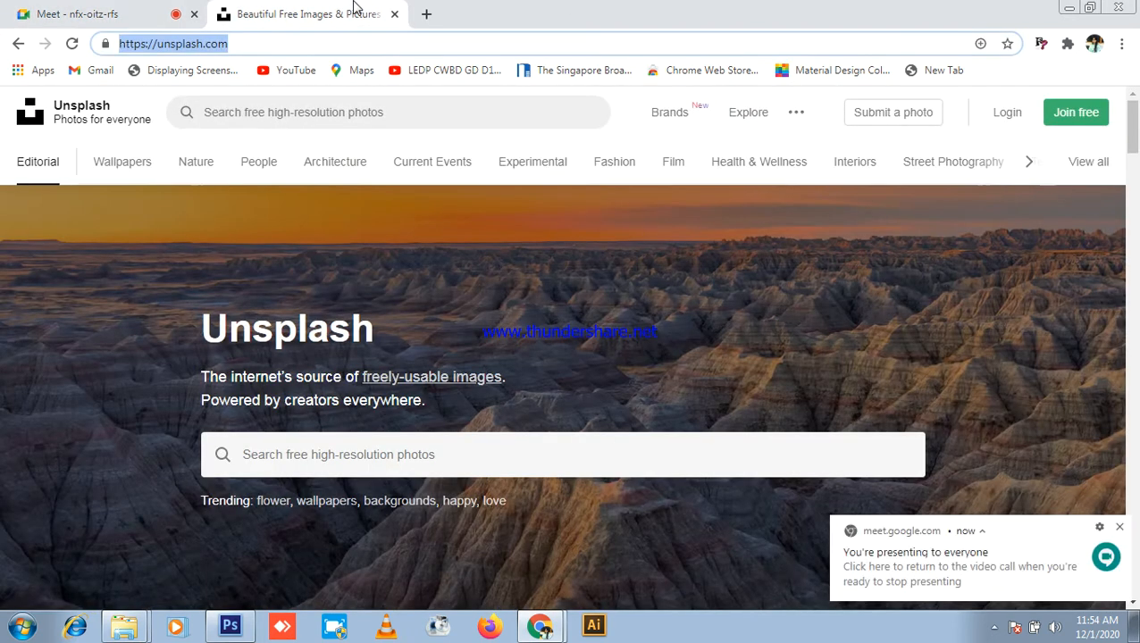
left_click(321, 456)
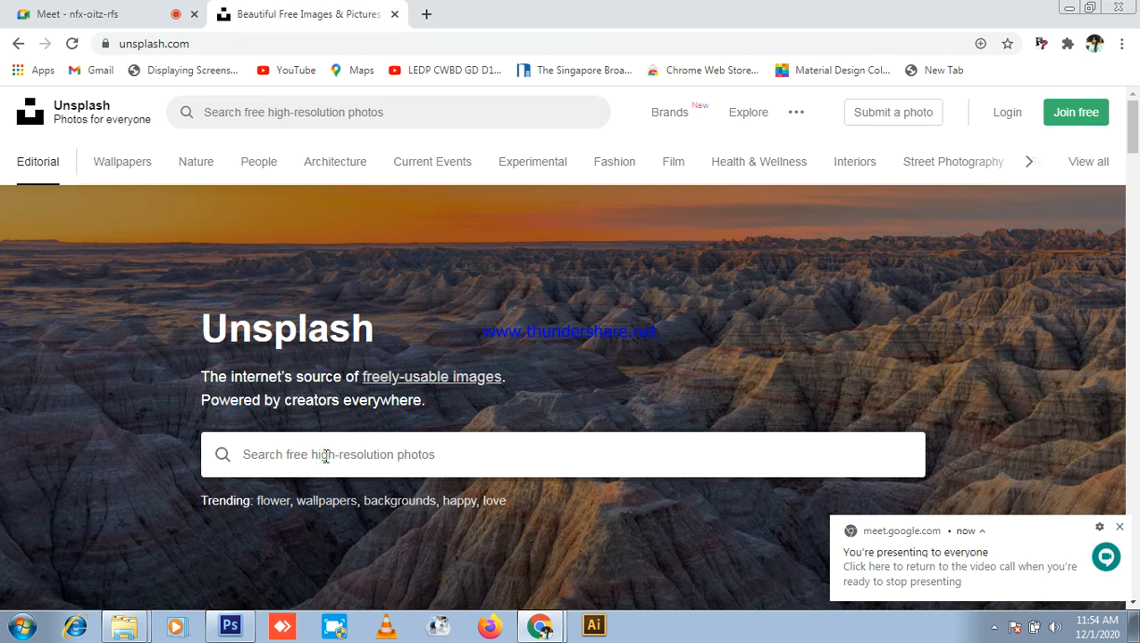
type("he")
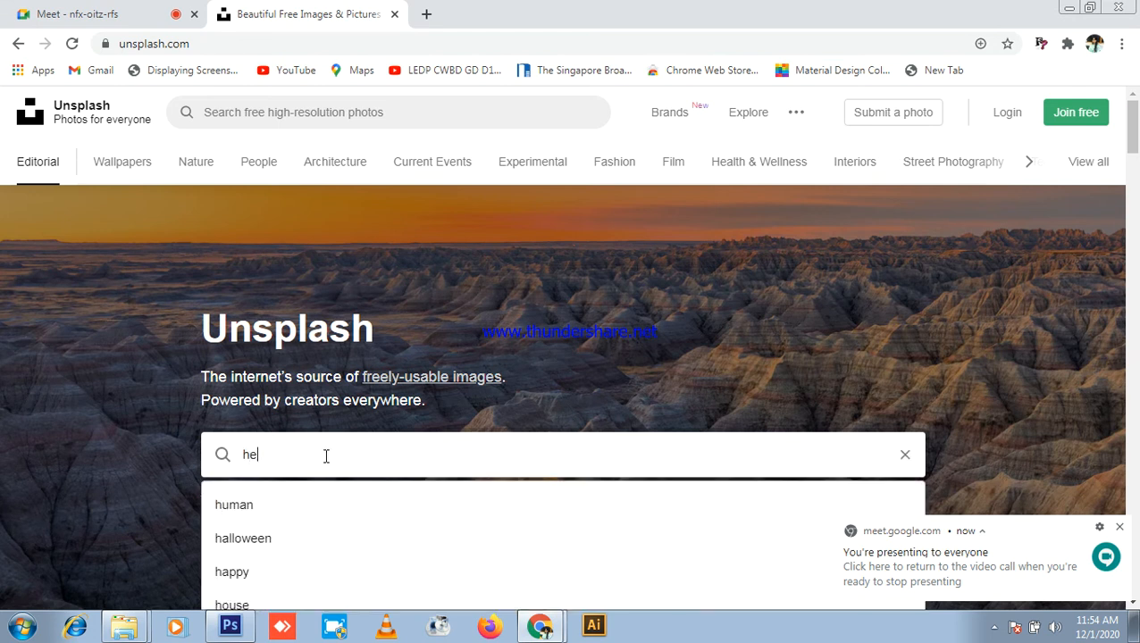
type("ad")
key("Down")
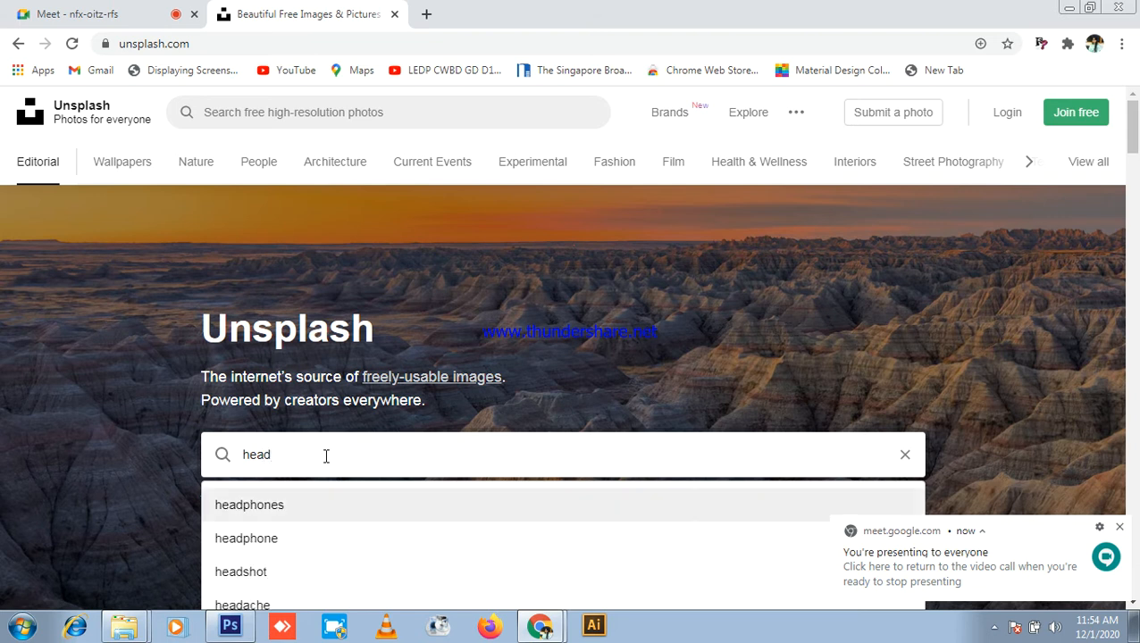
key("Return")
scroll(725, 371, "down", 5)
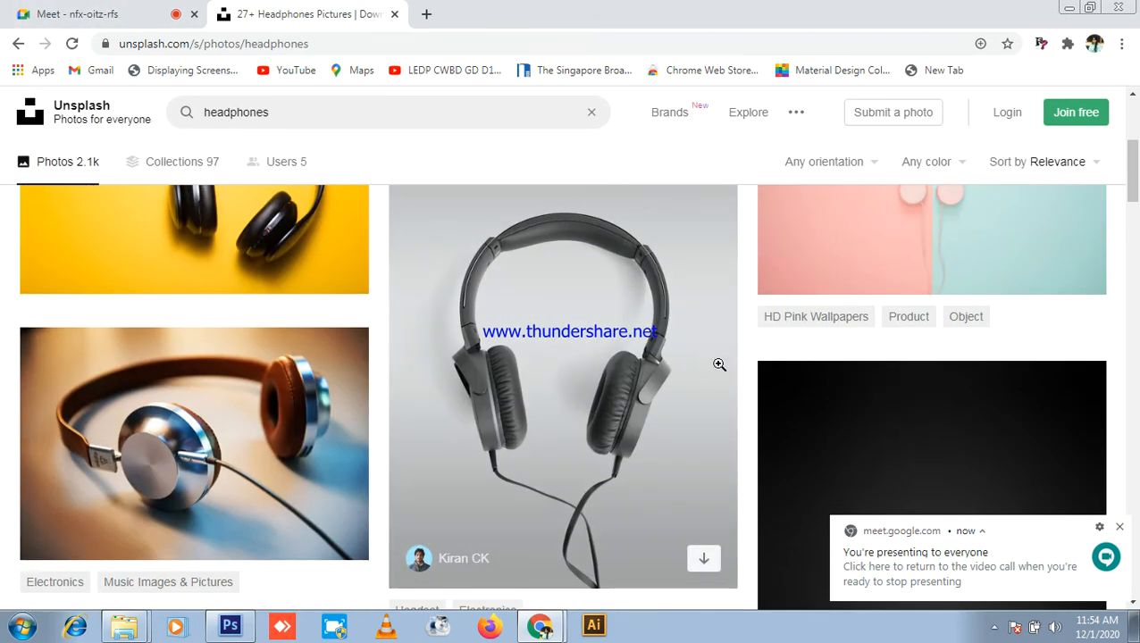
- Open the photo of the headphones on a grey background, page through the following headphone photos, and close the photo view
left_click(520, 357)
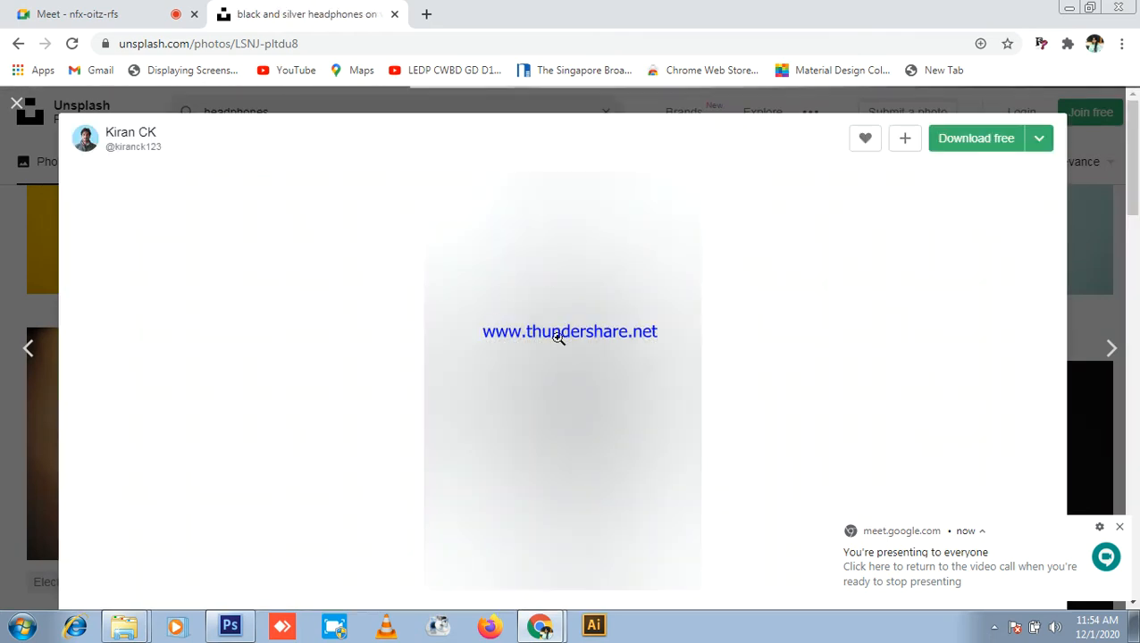
left_click(1118, 354)
left_click(1116, 356)
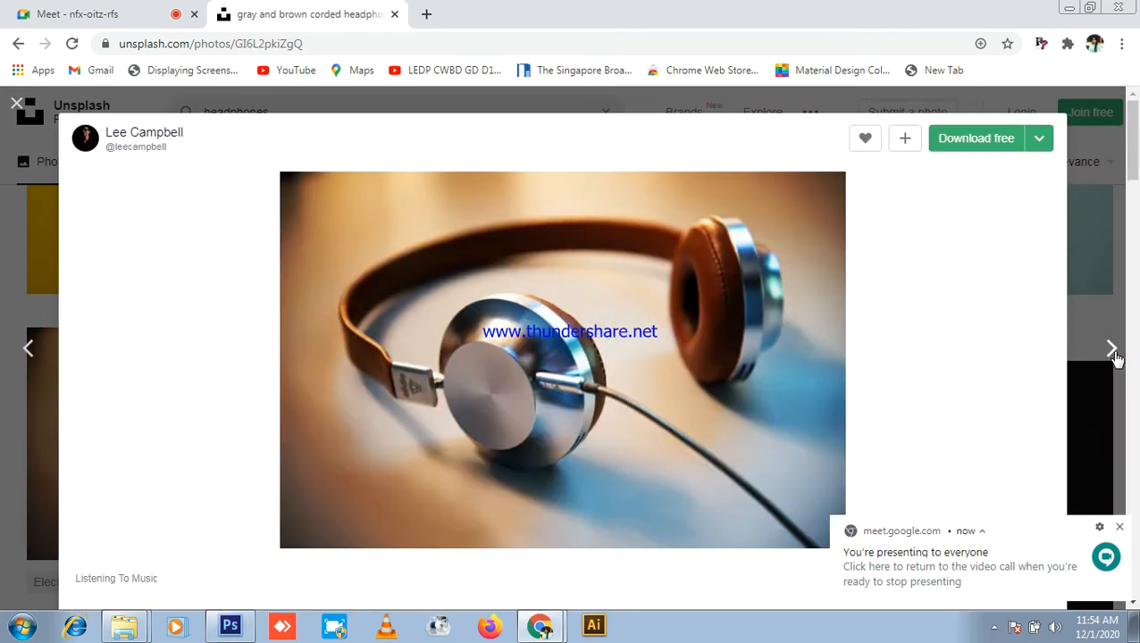
left_click(1114, 355)
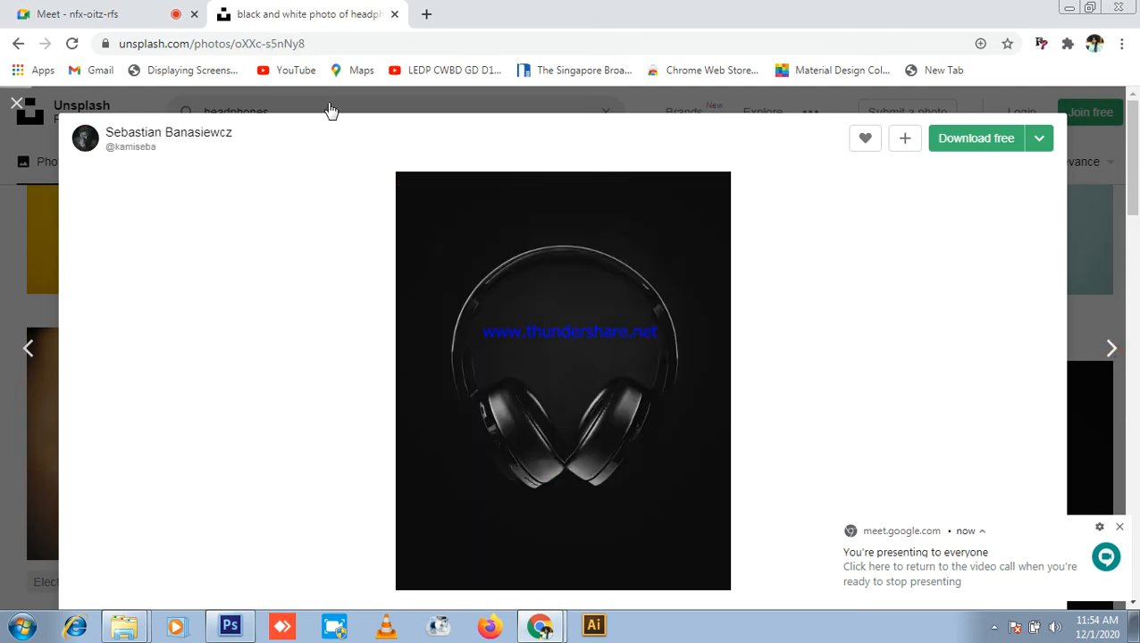
left_click(22, 114)
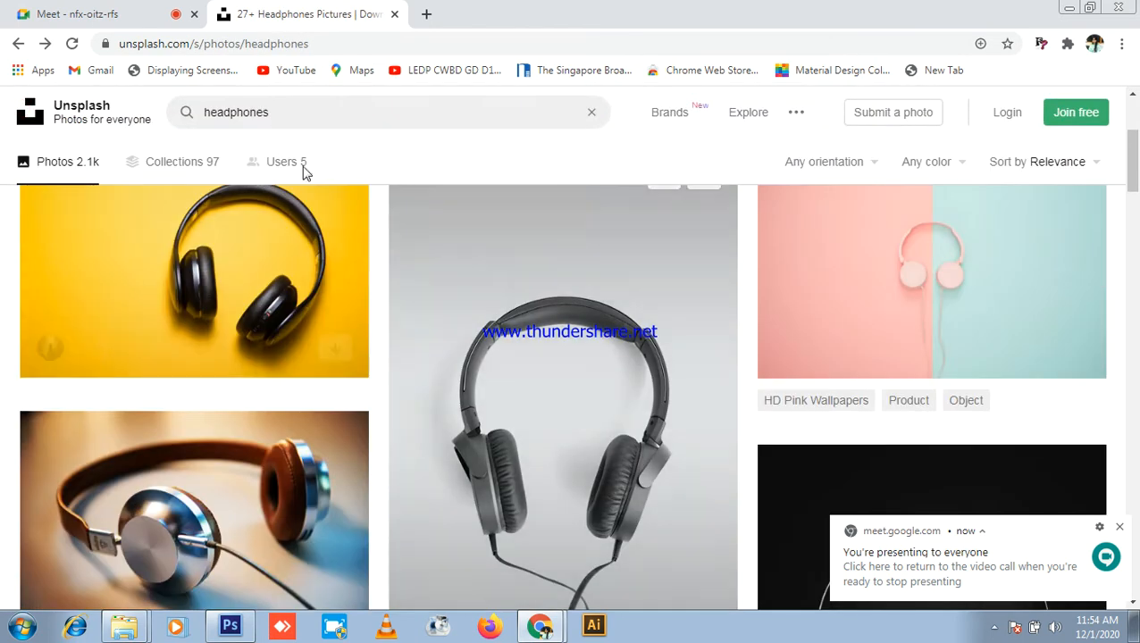
- Replace the Unsplash search term with "woman picture" and run the search
left_click(287, 111)
key("BackSpace")
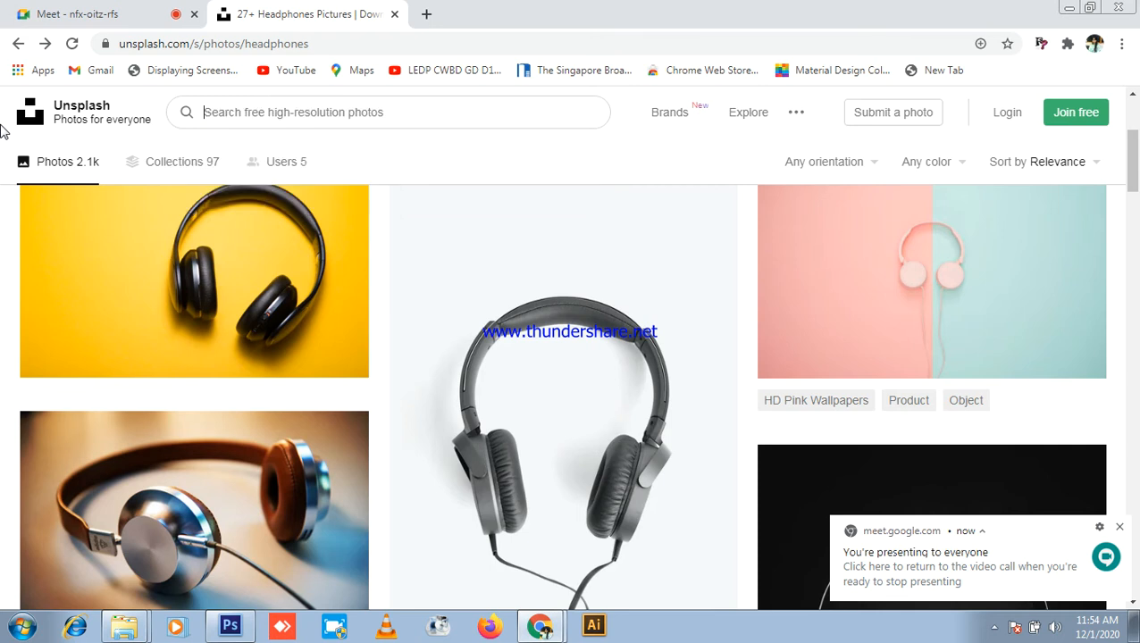
type("wom")
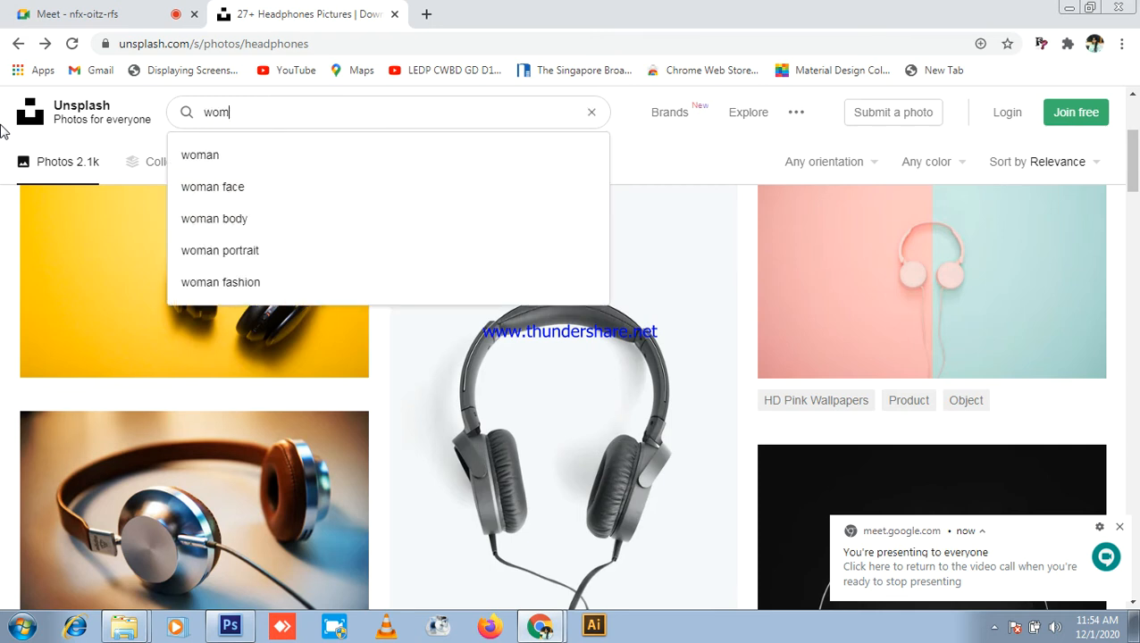
type("an p")
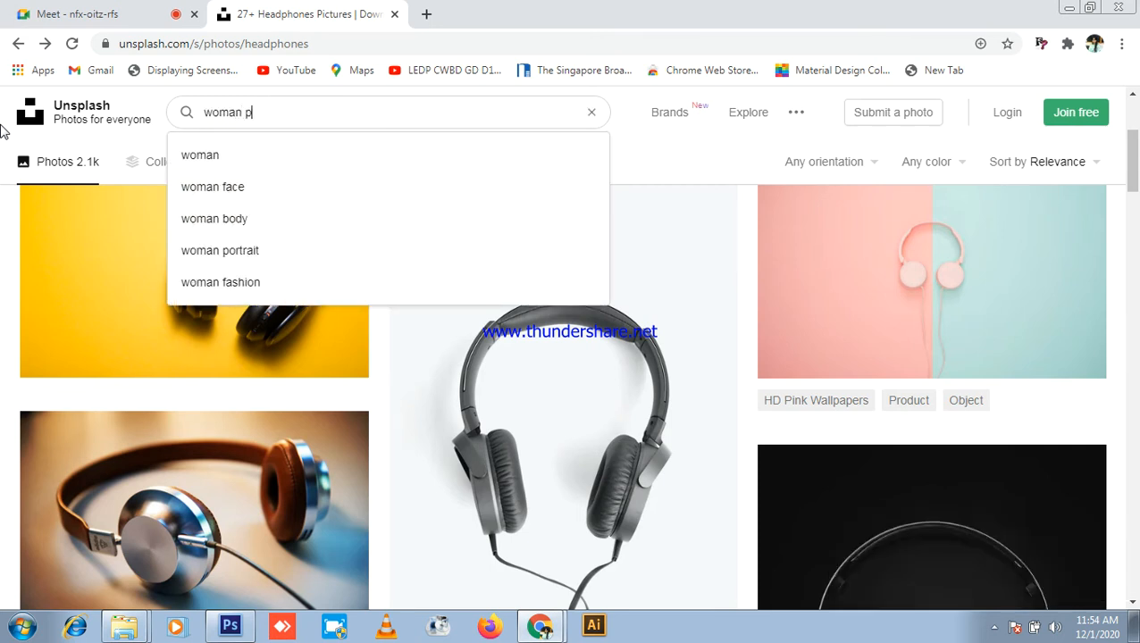
type("ictures")
key("BackSpace")
key("Return")
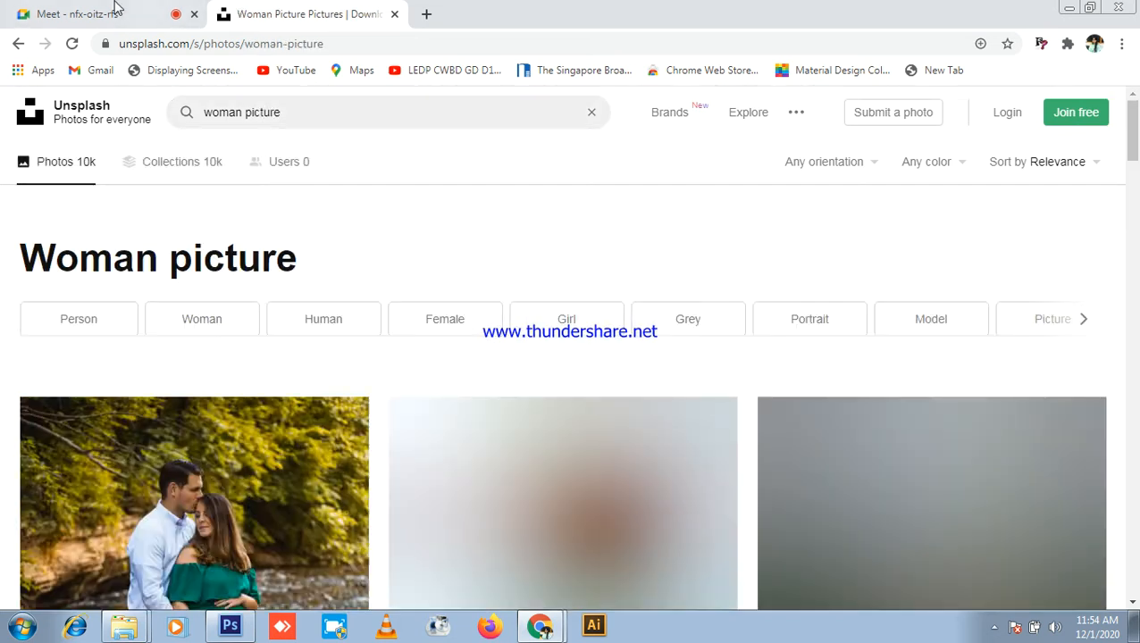
left_click(109, 11)
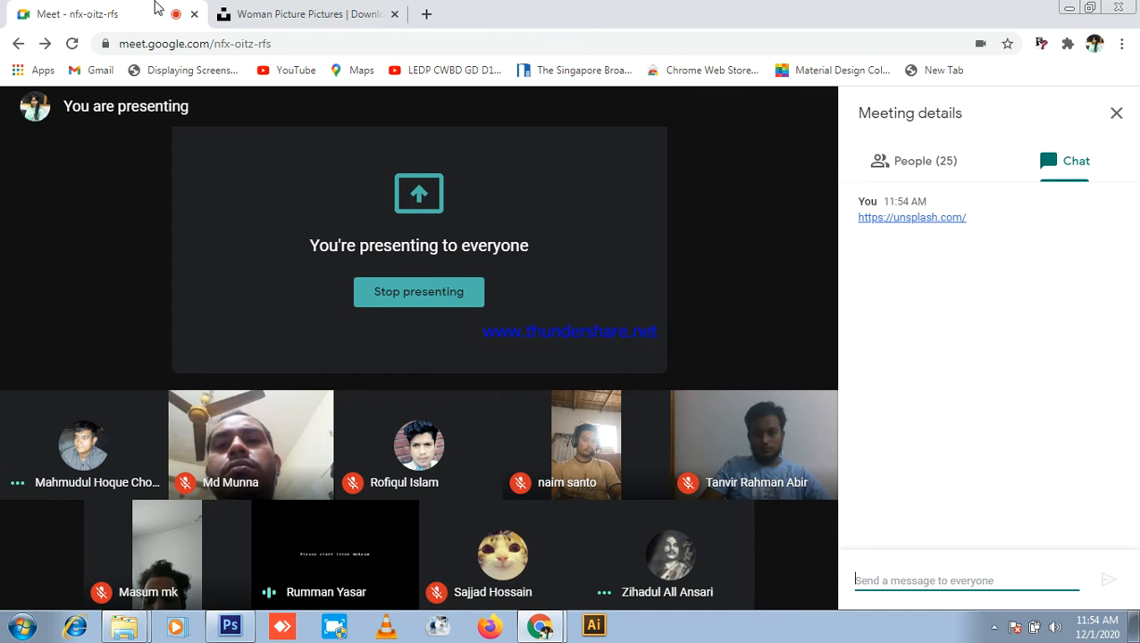
left_click(301, 12)
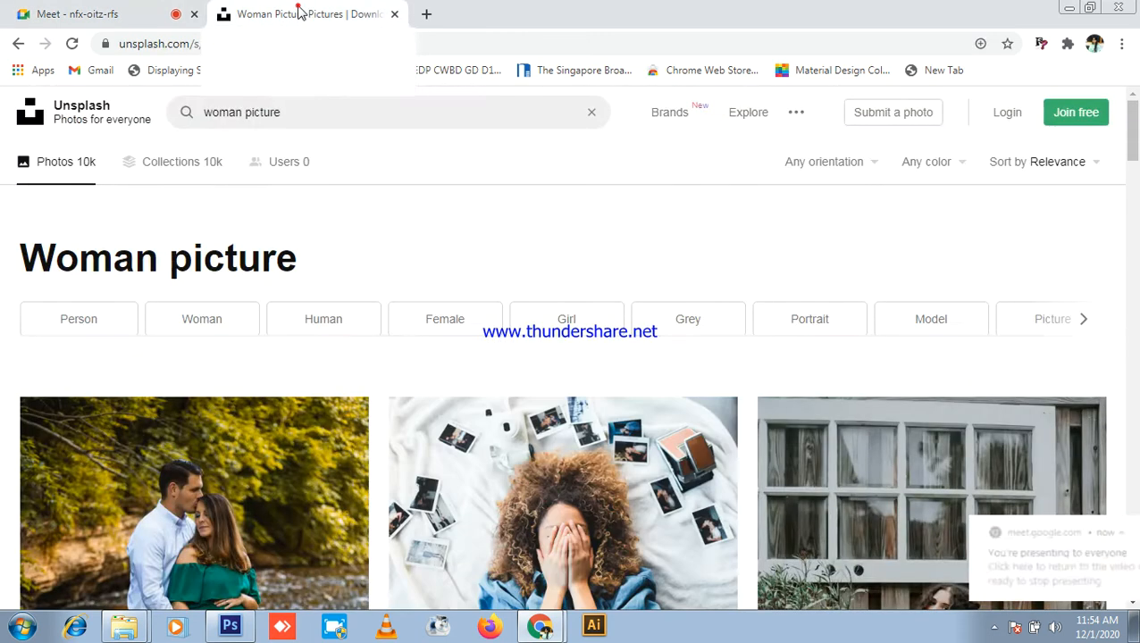
left_click(106, 11)
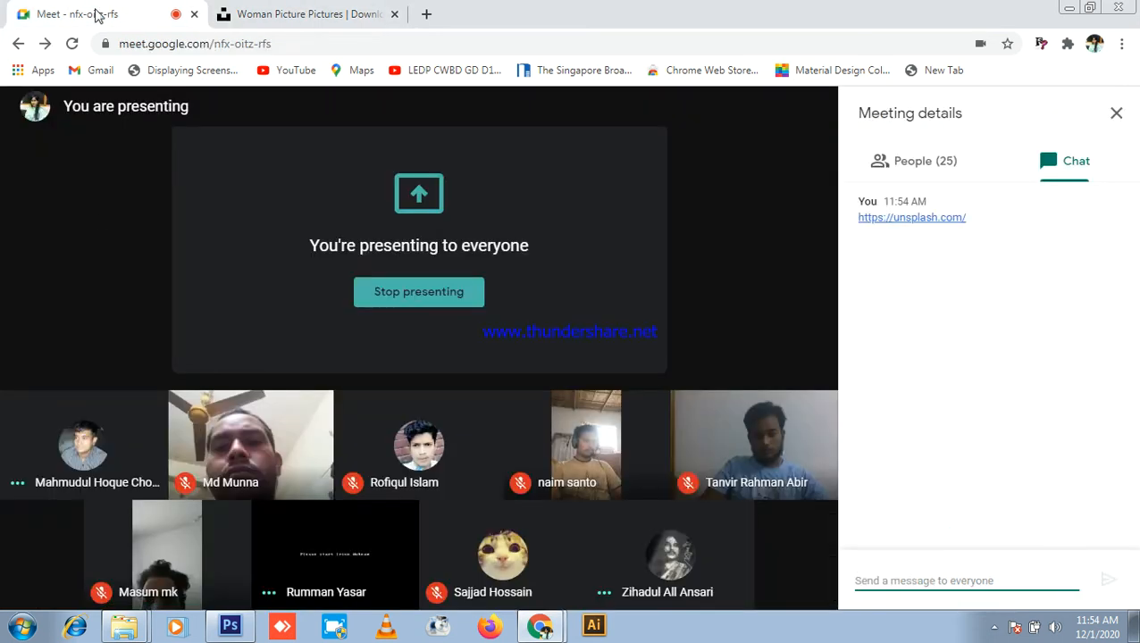
- Switch to Photoshop and activate the Move Tool in the Sprite can document Untitled-4
left_click(230, 626)
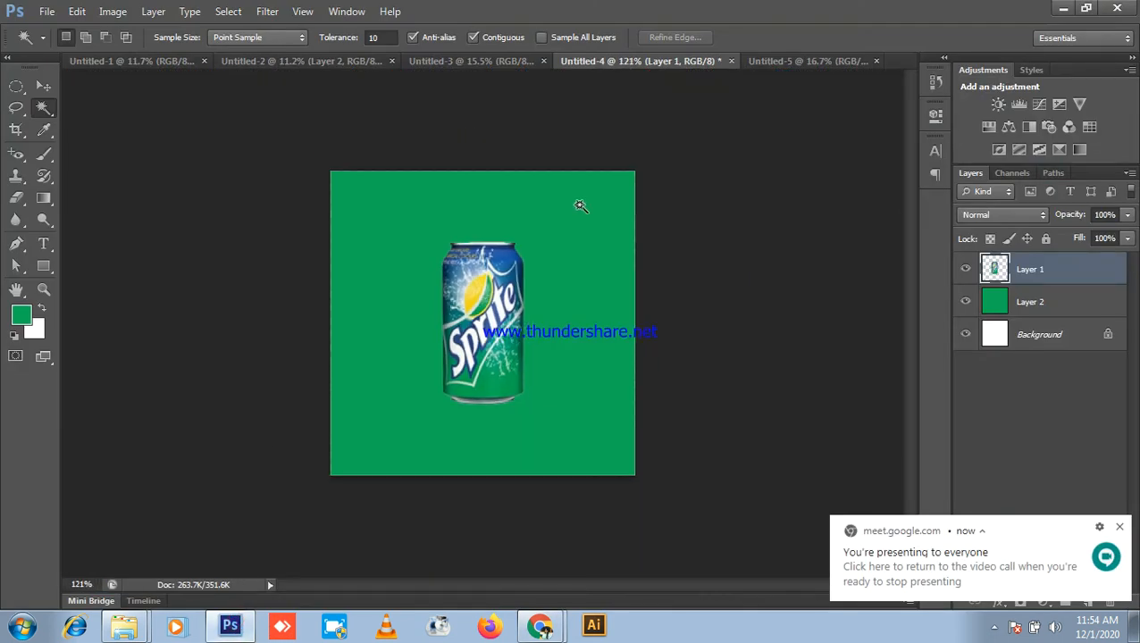
left_click(43, 85)
scroll(427, 171, "up", 1)
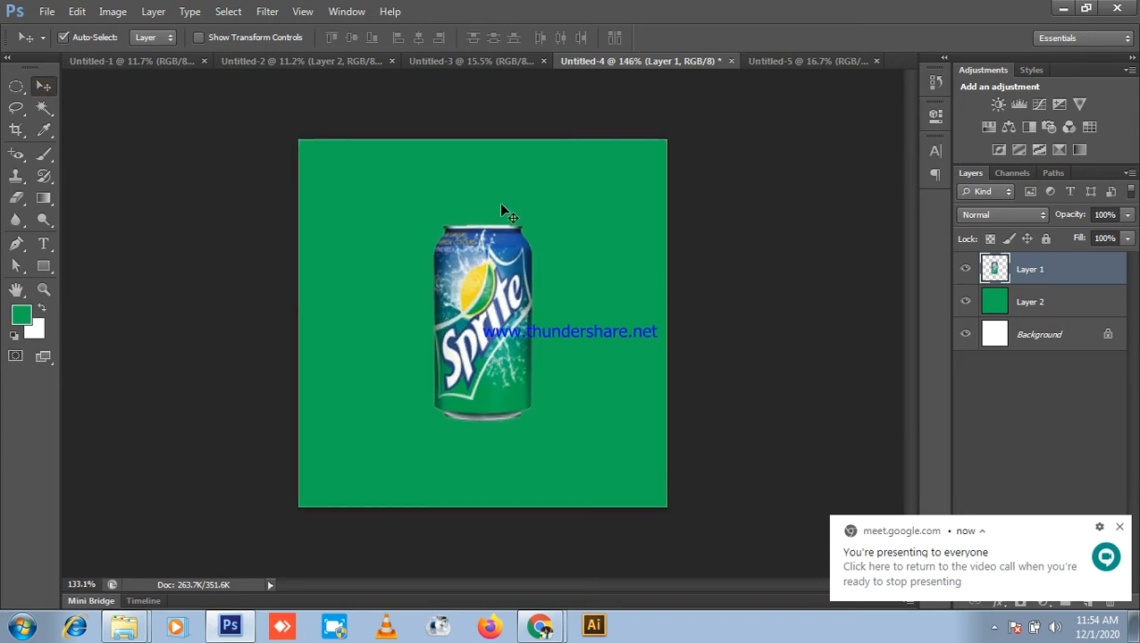
- Return to Unsplash in Chrome, browse the woman picture results, and open the photo of the curly-haired woman covering her face
left_click(1063, 8)
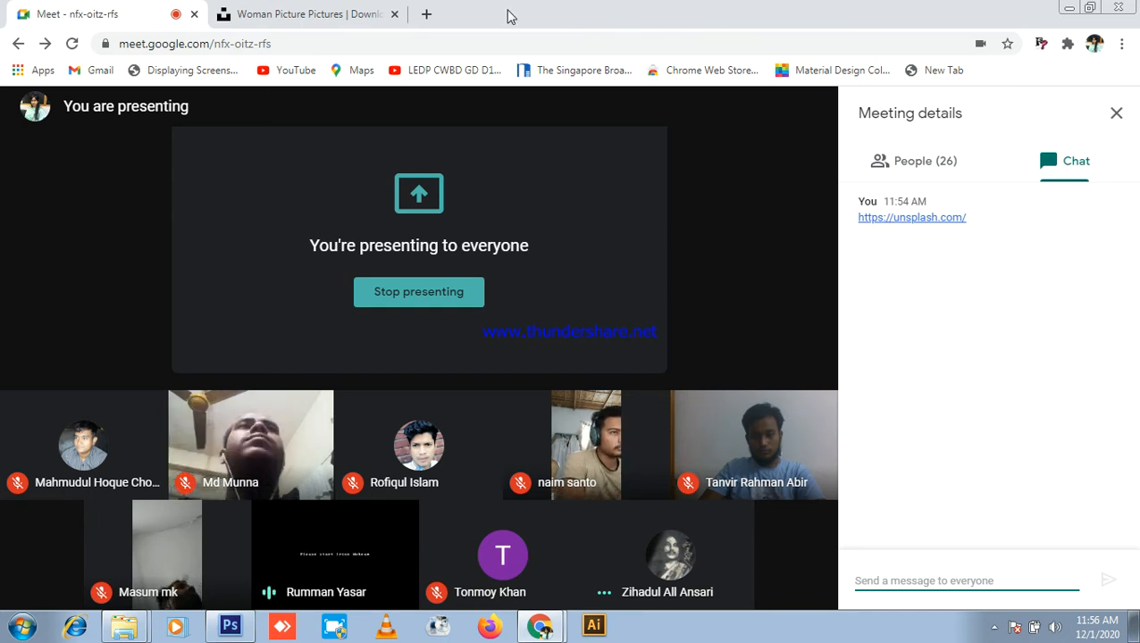
left_click(262, 13)
scroll(640, 438, "down", 4)
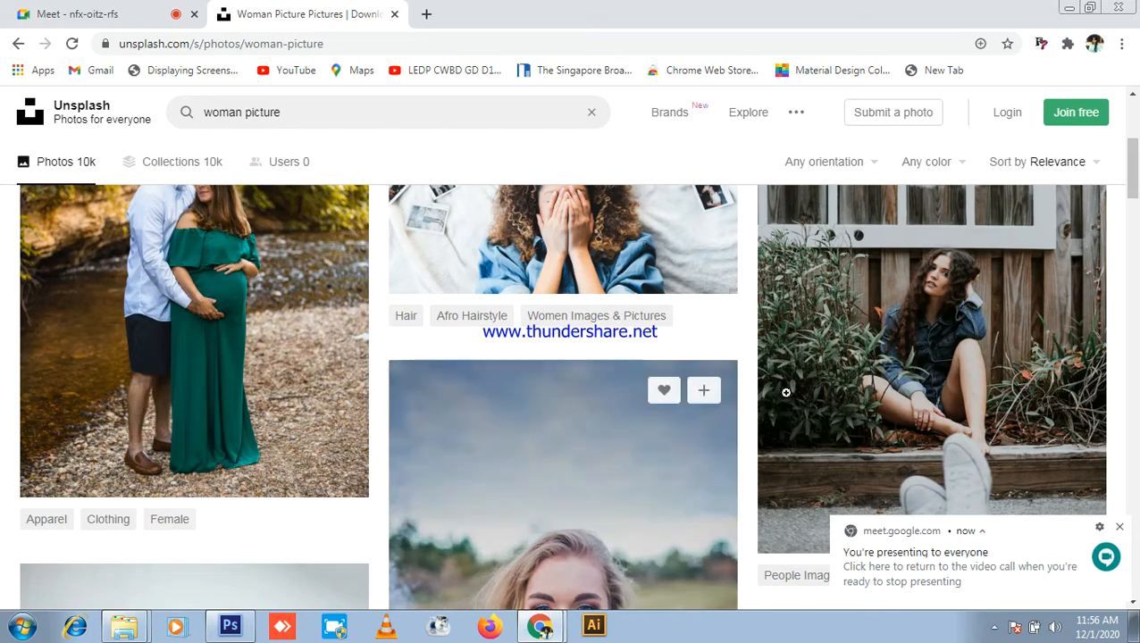
scroll(687, 315, "down", 3)
scroll(1066, 318, "down", 5)
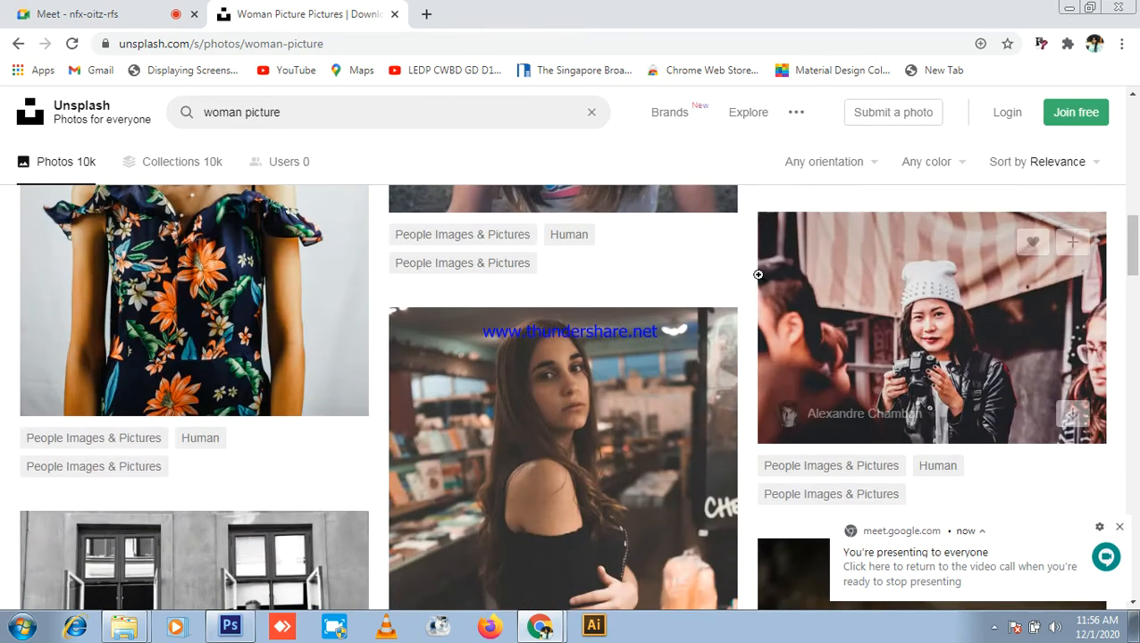
scroll(786, 333, "up", 12)
left_click(536, 501)
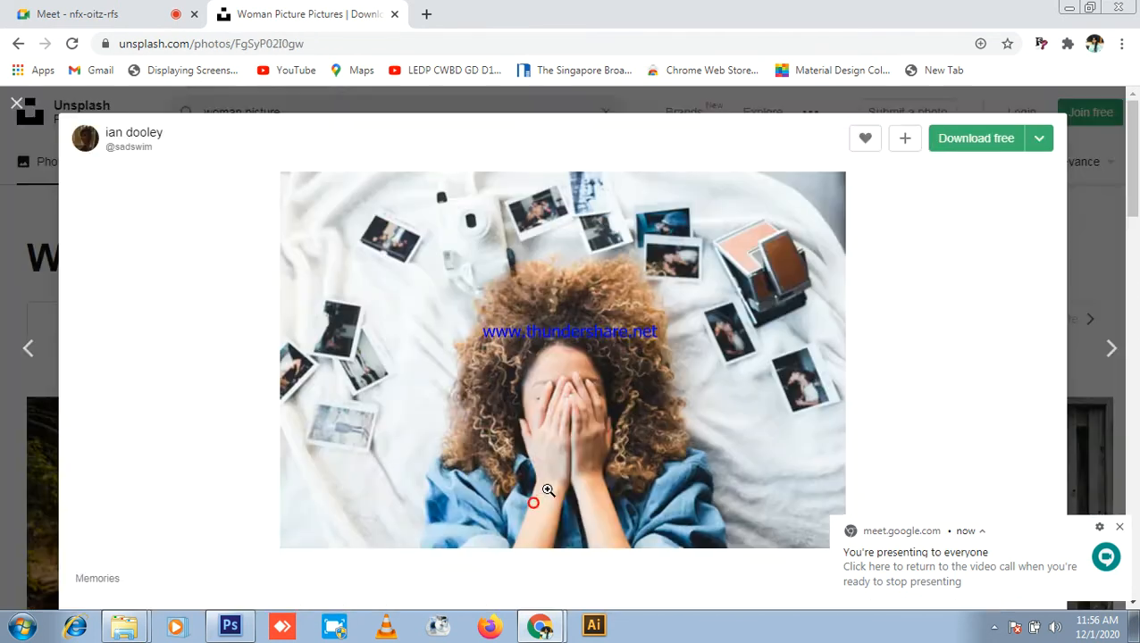
- Go to the Google Meet call and look through its participant list
left_click(77, 10)
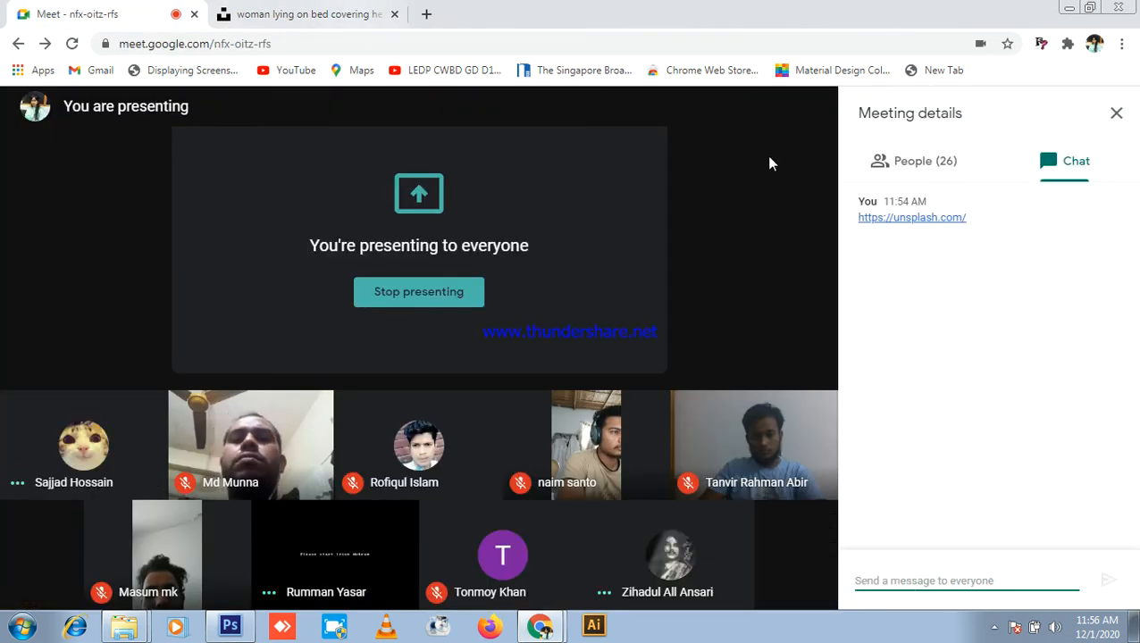
left_click(939, 170)
scroll(852, 161, "down", 3)
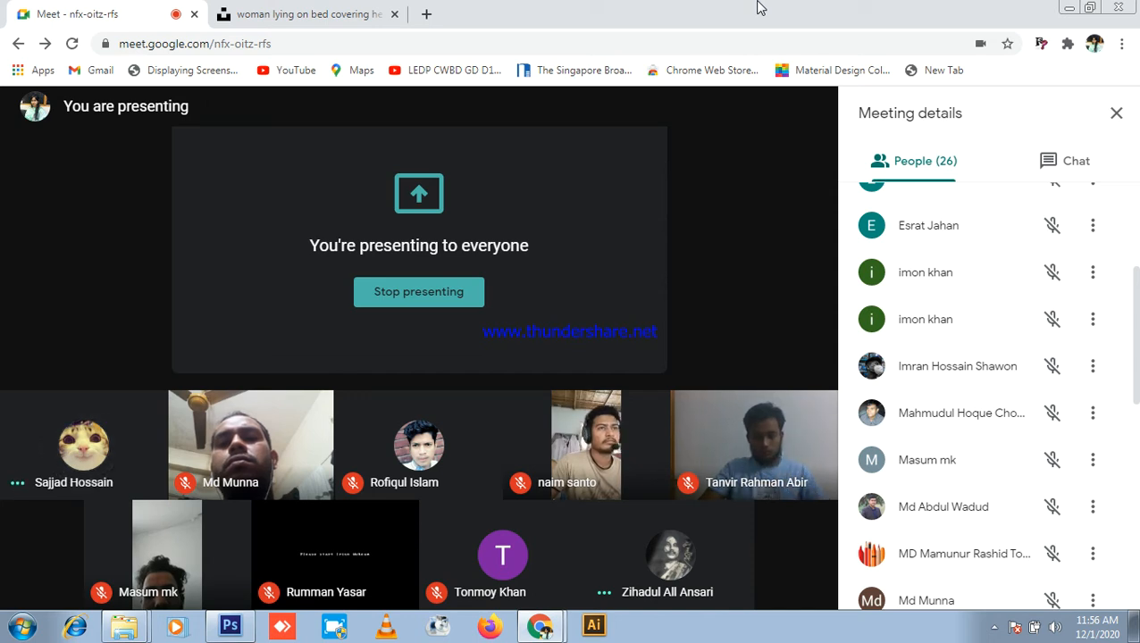
- Dismiss the presenting notification on the Unsplash page and return to the Meet call
left_click(349, 11)
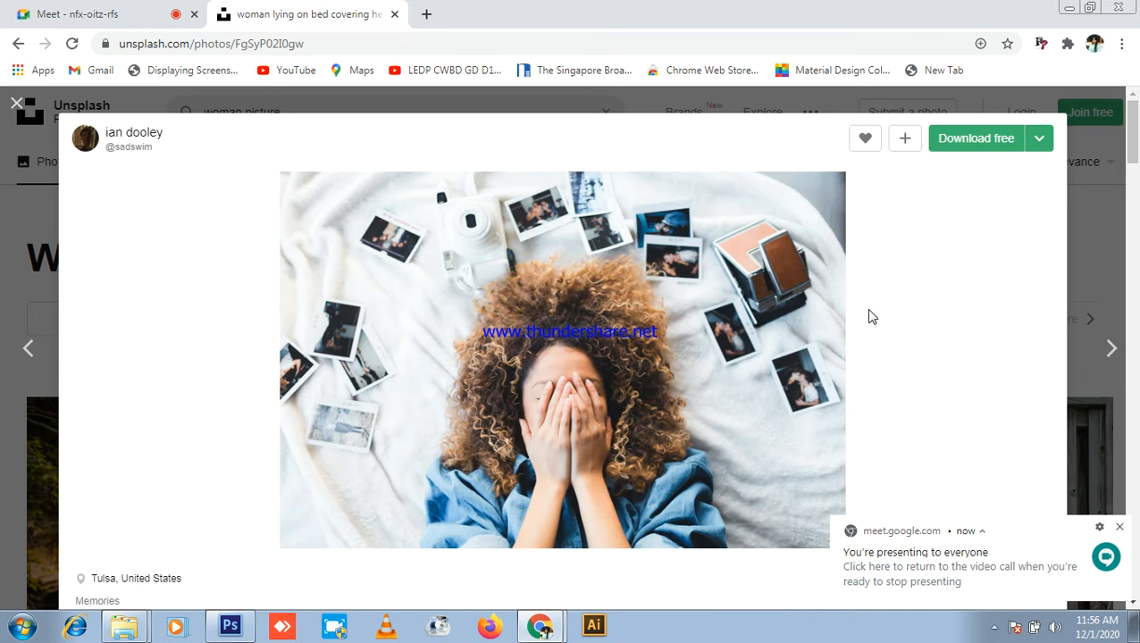
left_click(1120, 528)
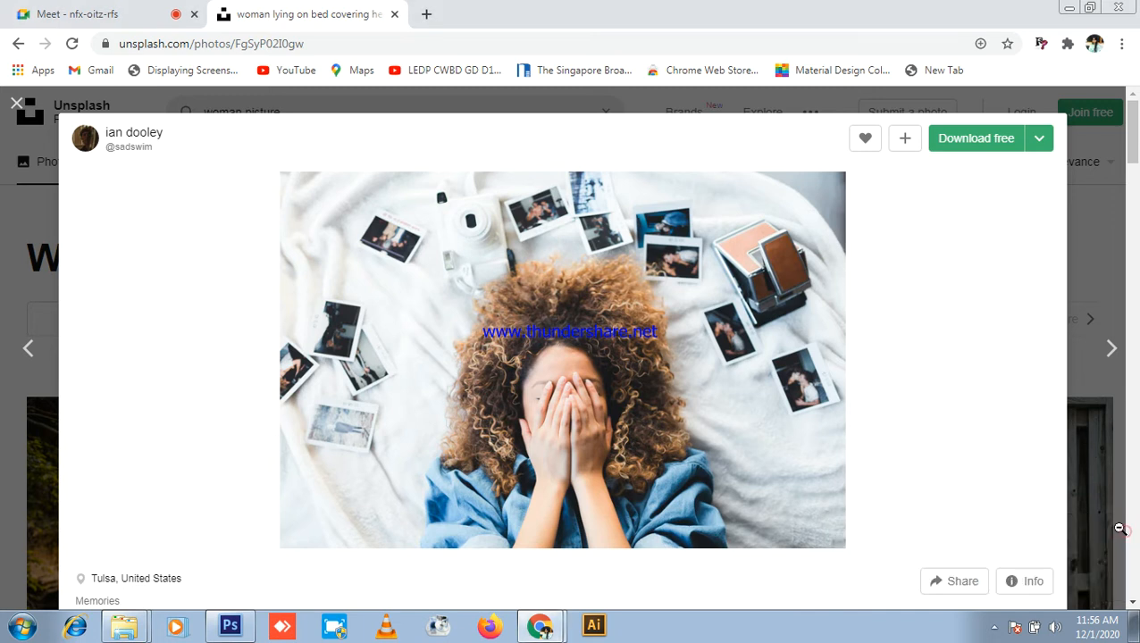
left_click(86, 11)
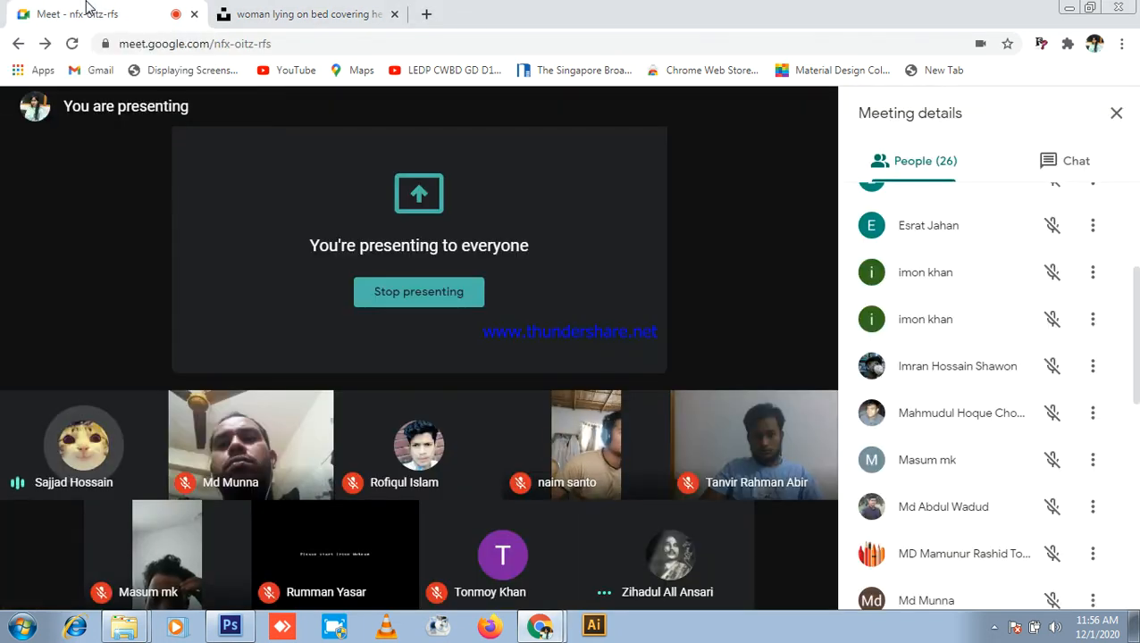
left_click(304, 9)
left_click(87, 10)
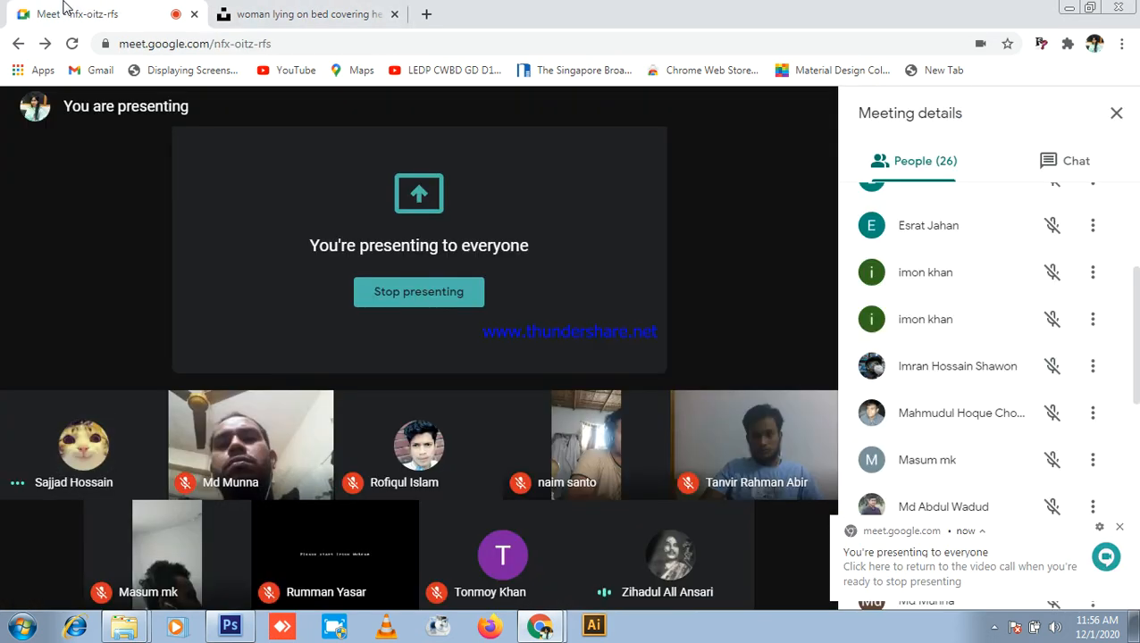
left_click(286, 11)
left_click(102, 10)
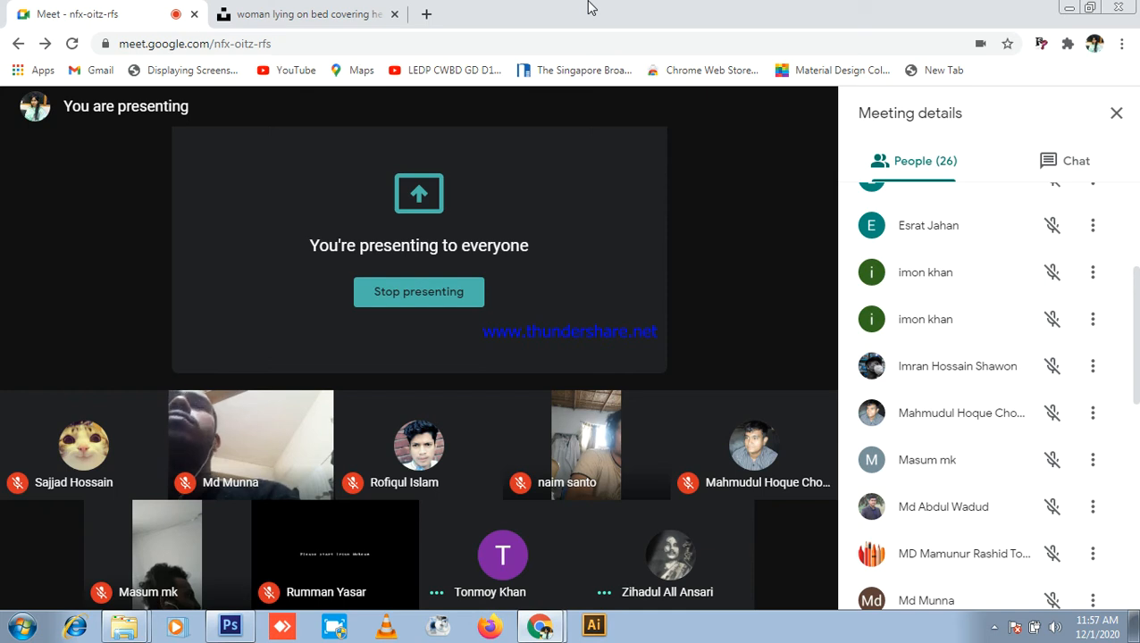
- Close the enlarged Unsplash photo and browse the woman picture results, ending back at the Meet call
left_click(343, 13)
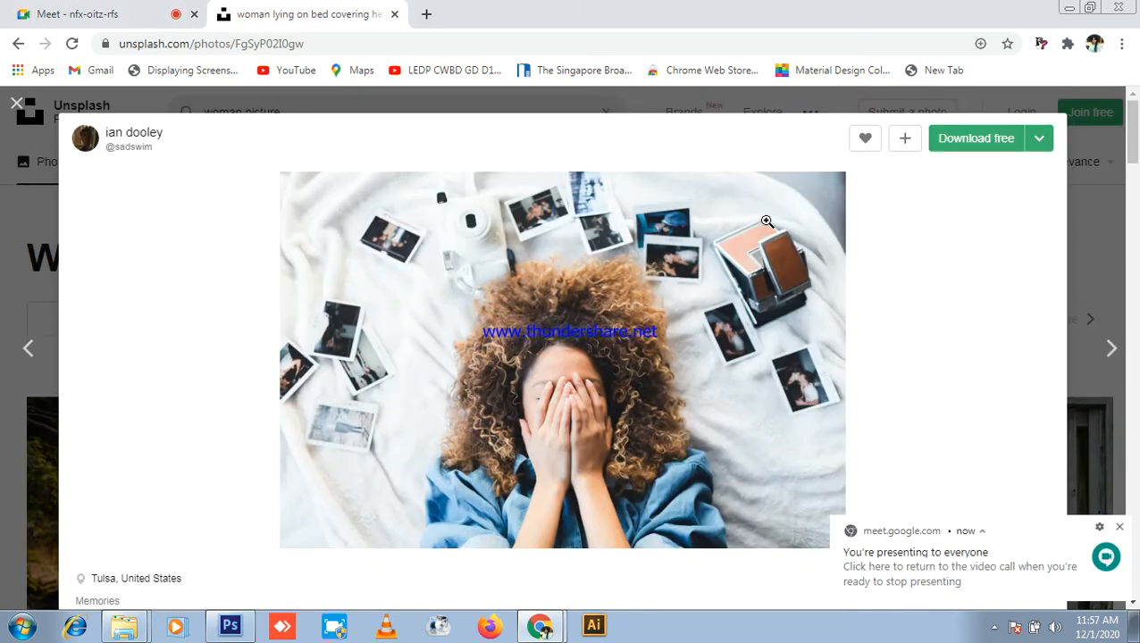
left_click(14, 104)
left_click(97, 11)
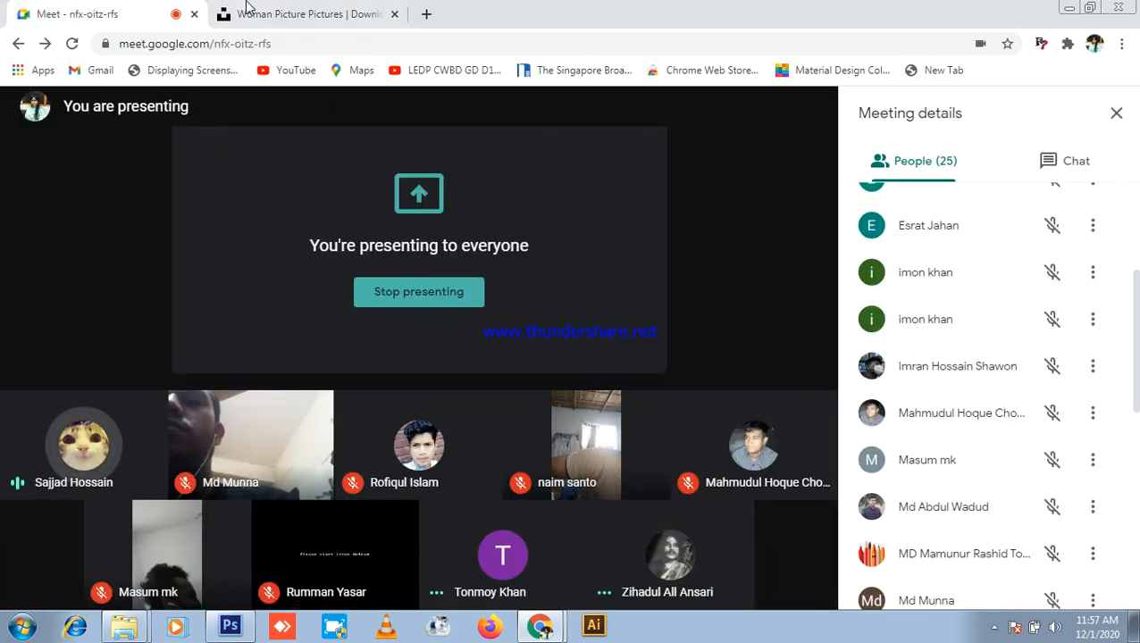
left_click(384, 9)
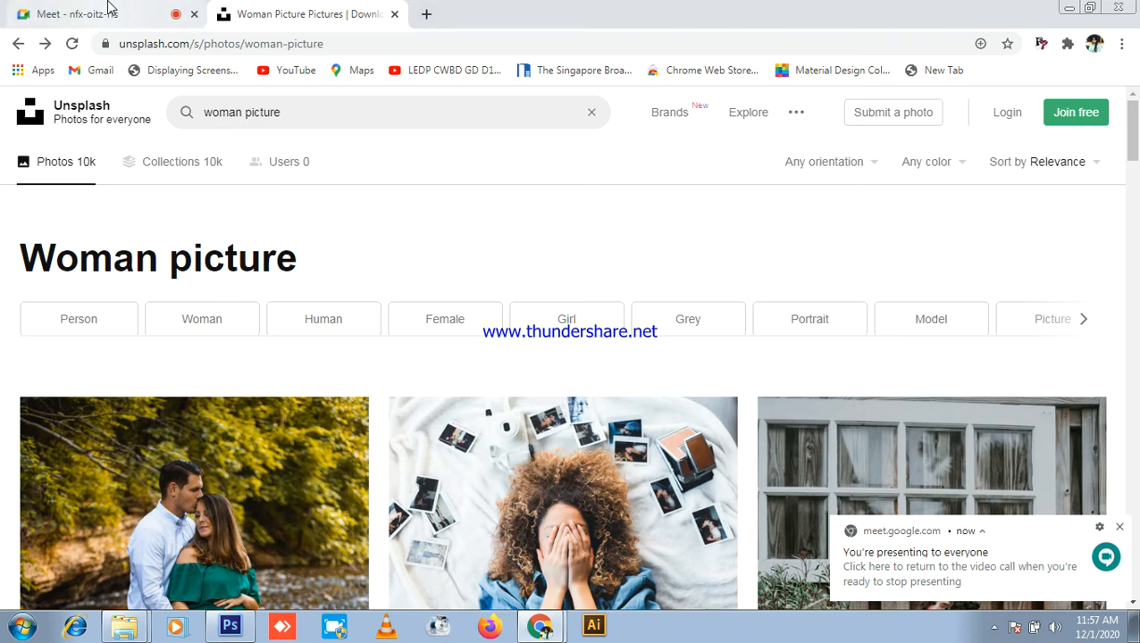
scroll(649, 534, "down", 10)
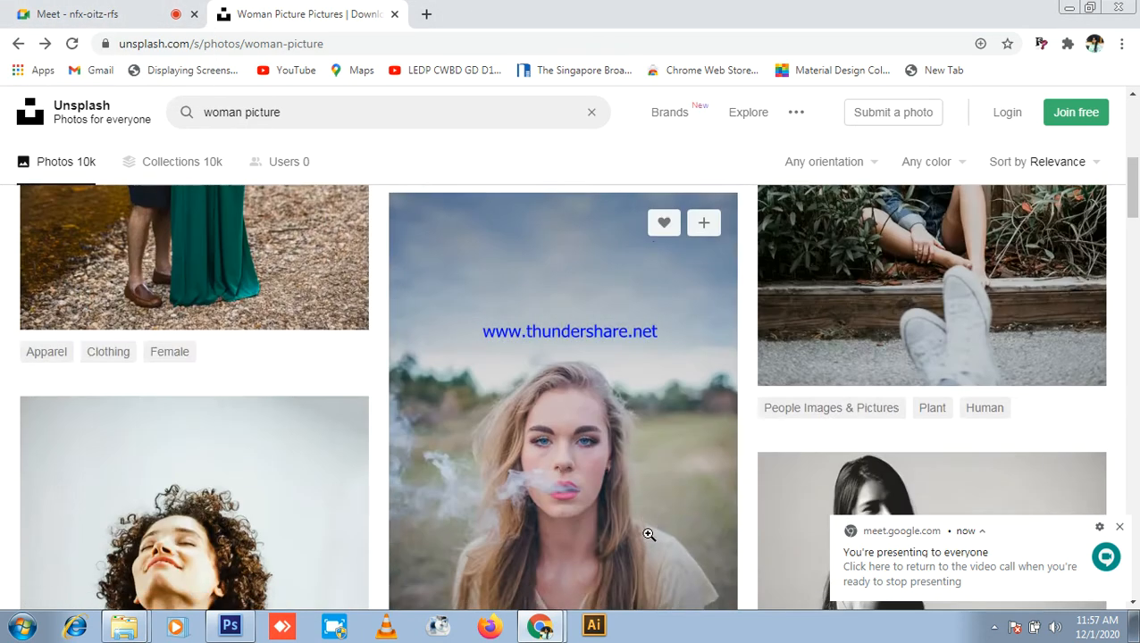
scroll(681, 338, "down", 10)
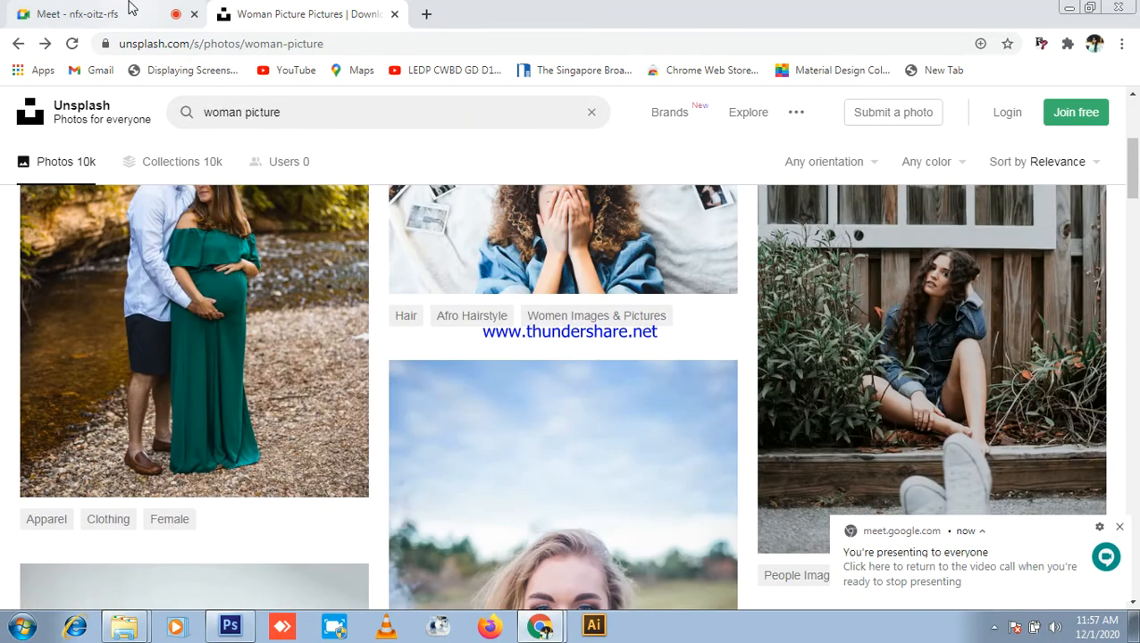
left_click(131, 8)
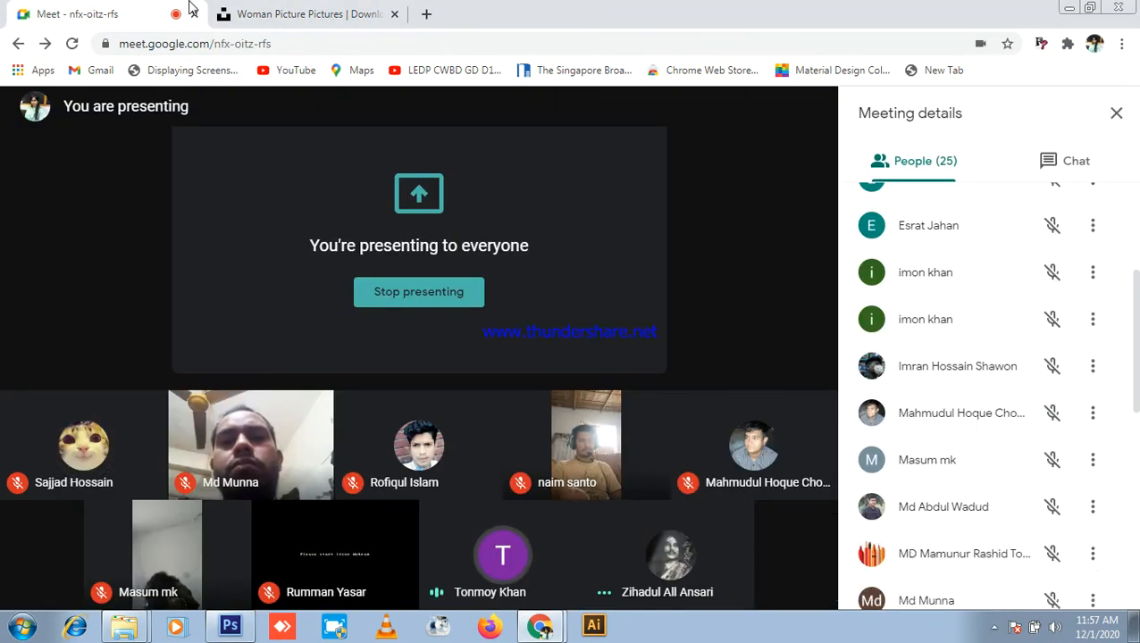
- Switch between the Meet call and the Unsplash woman picture results, and briefly enlarge the photo of the curly-haired woman covering her face
left_click(270, 14)
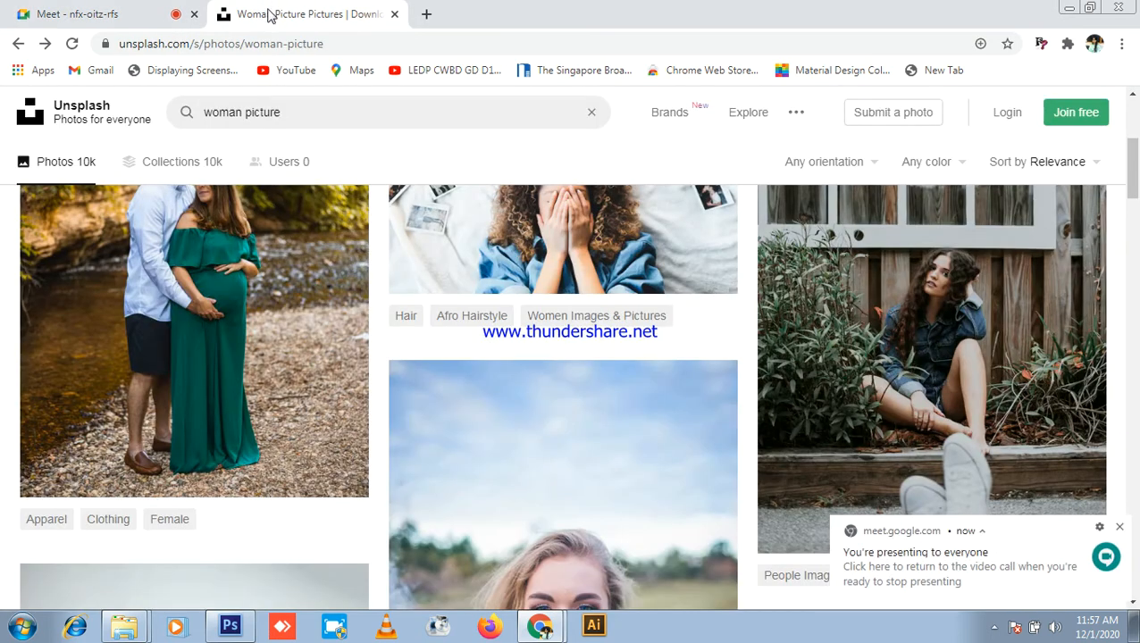
left_click(64, 11)
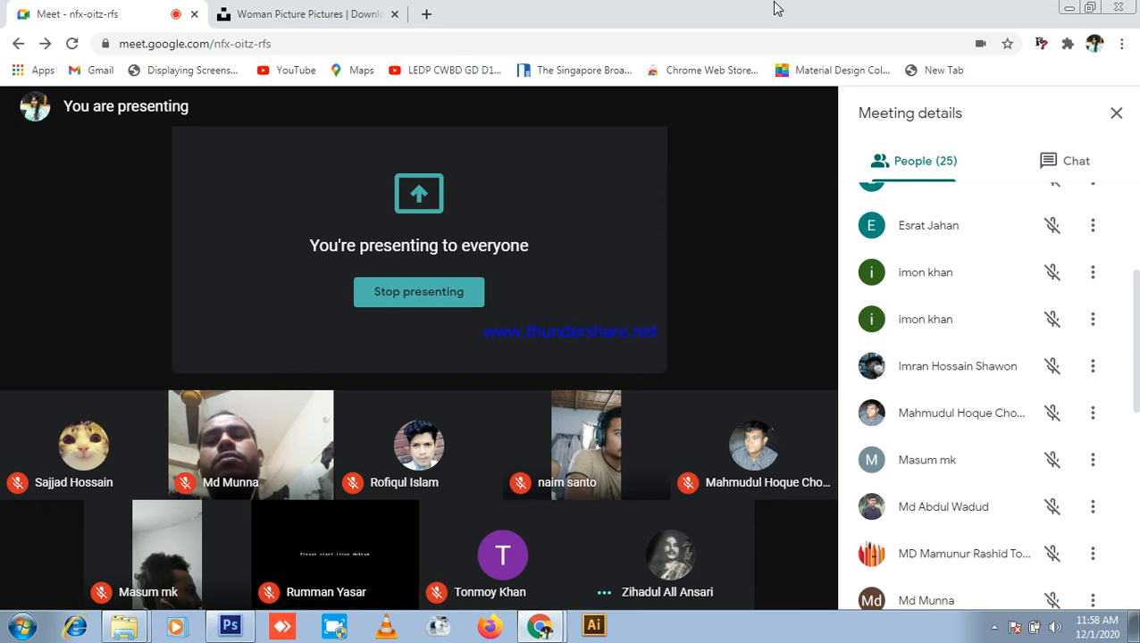
left_click(286, 14)
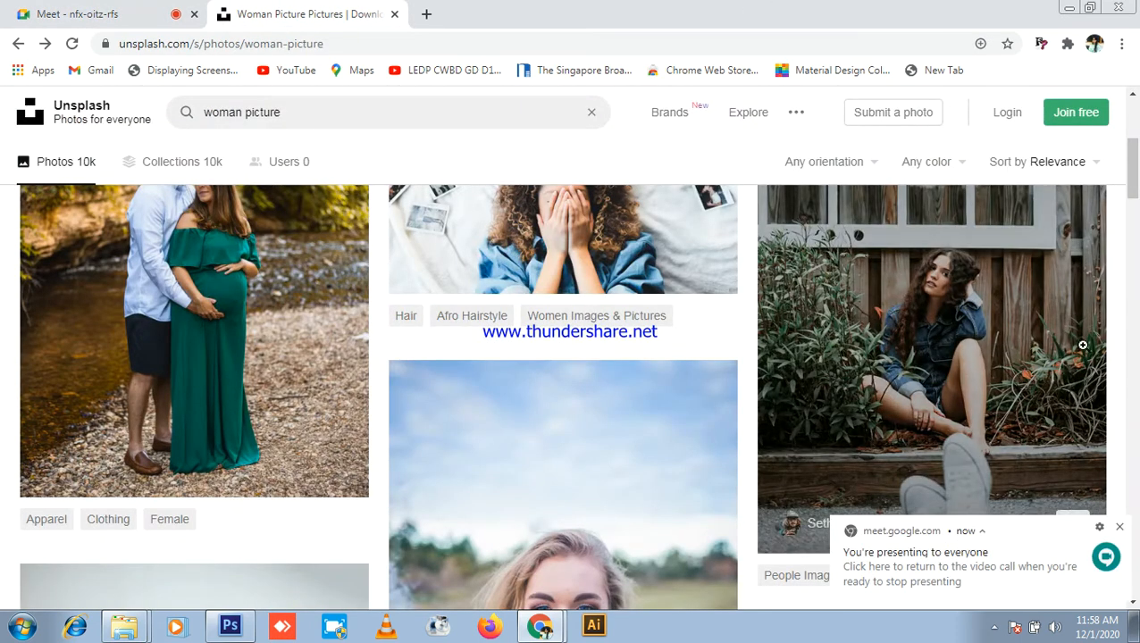
scroll(489, 347, "up", 5)
left_click(617, 458)
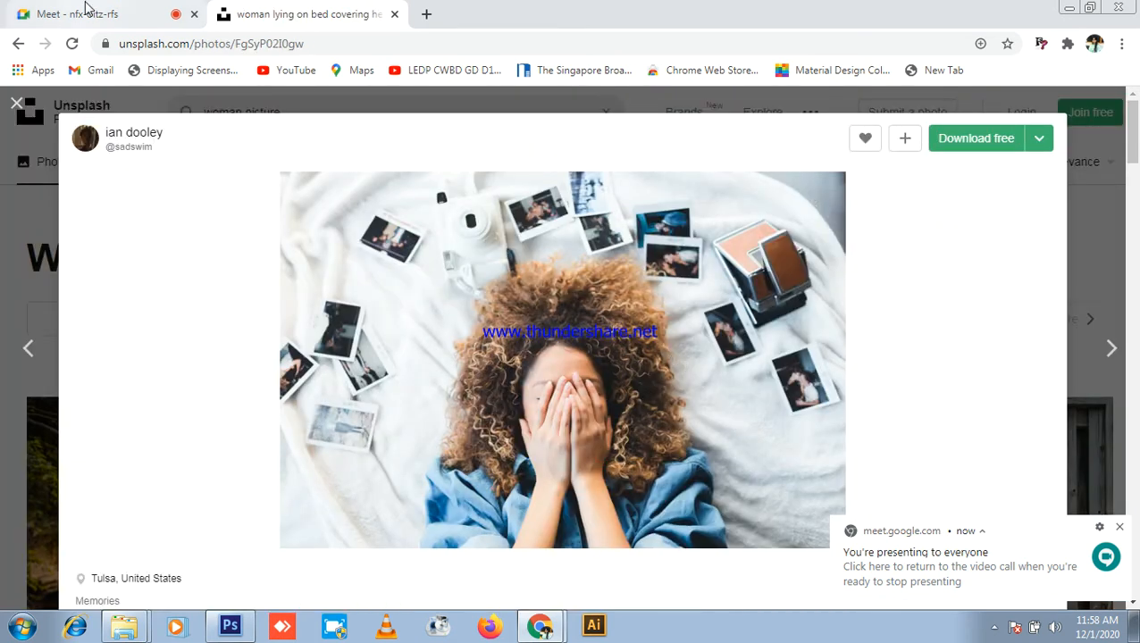
left_click(18, 109)
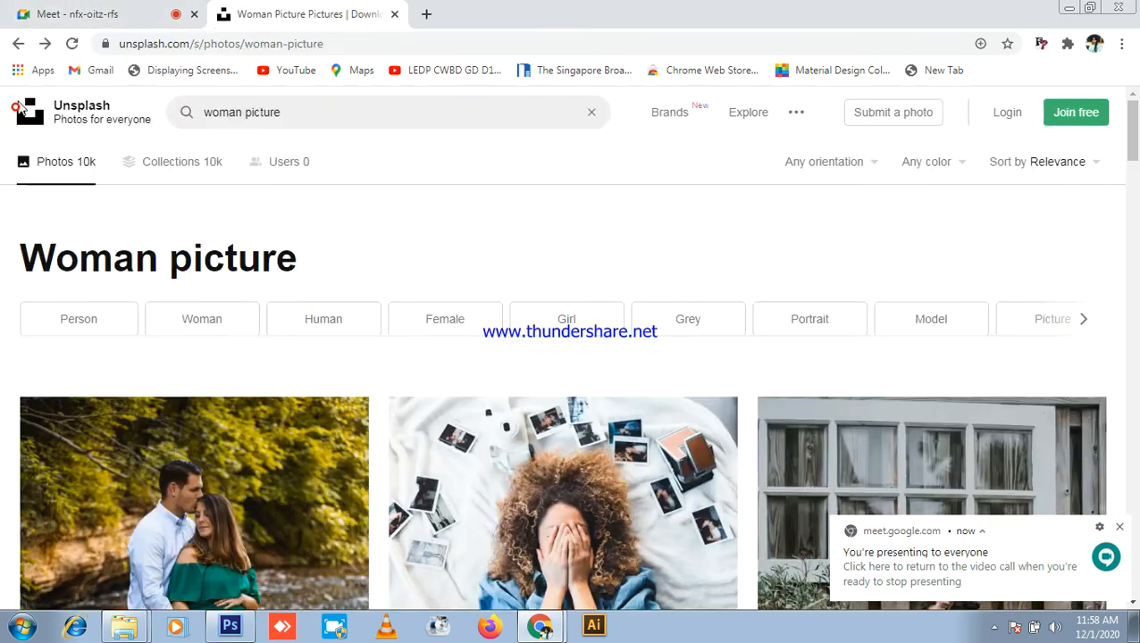
- Search the web for "woman picture" in a new browser tab and show the image results
left_click(426, 14)
left_click(353, 46)
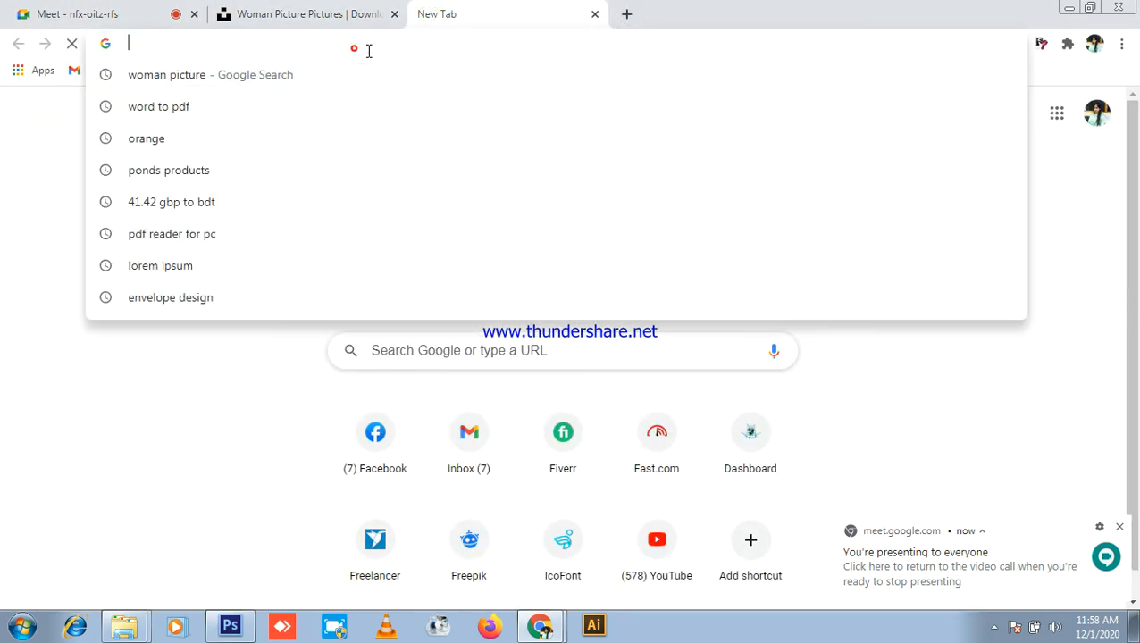
type("wo")
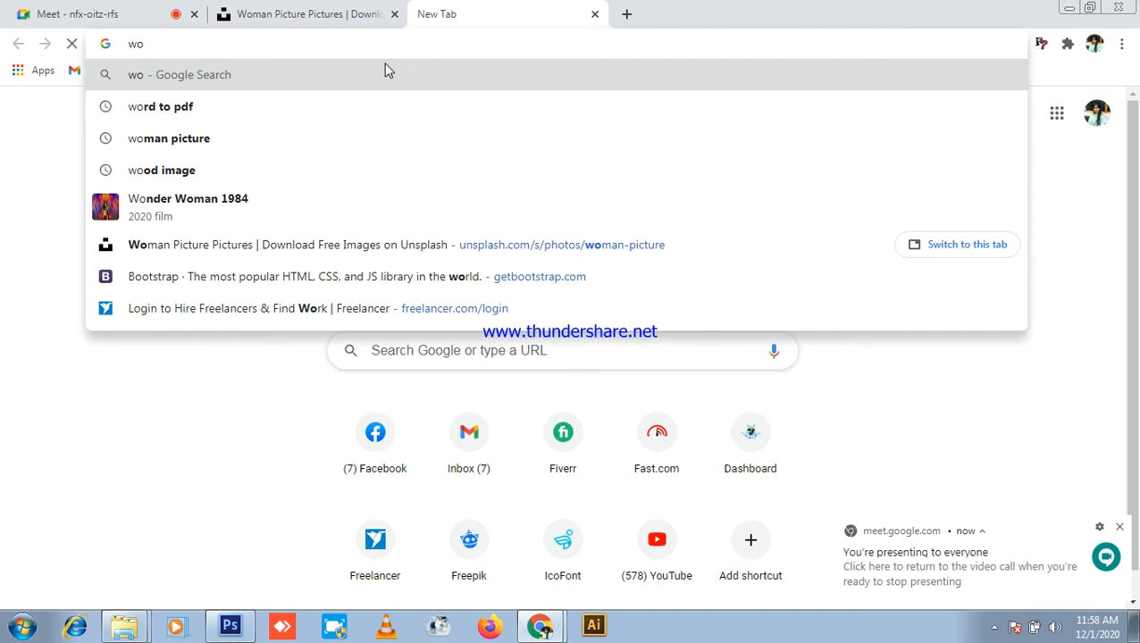
key("Down")
key("Down")
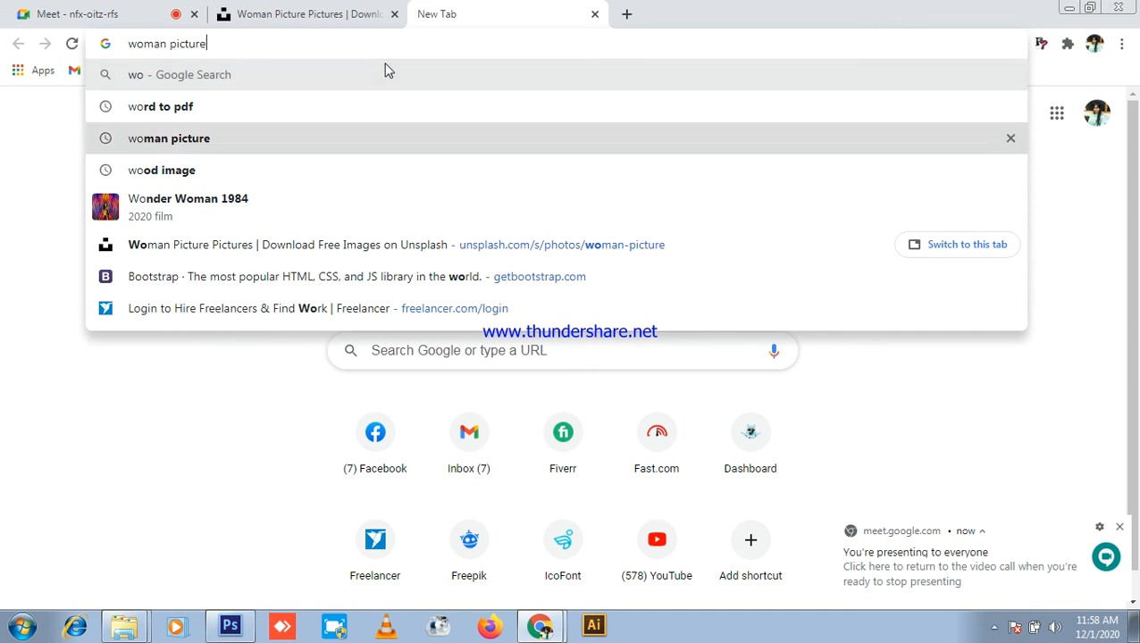
key("Return")
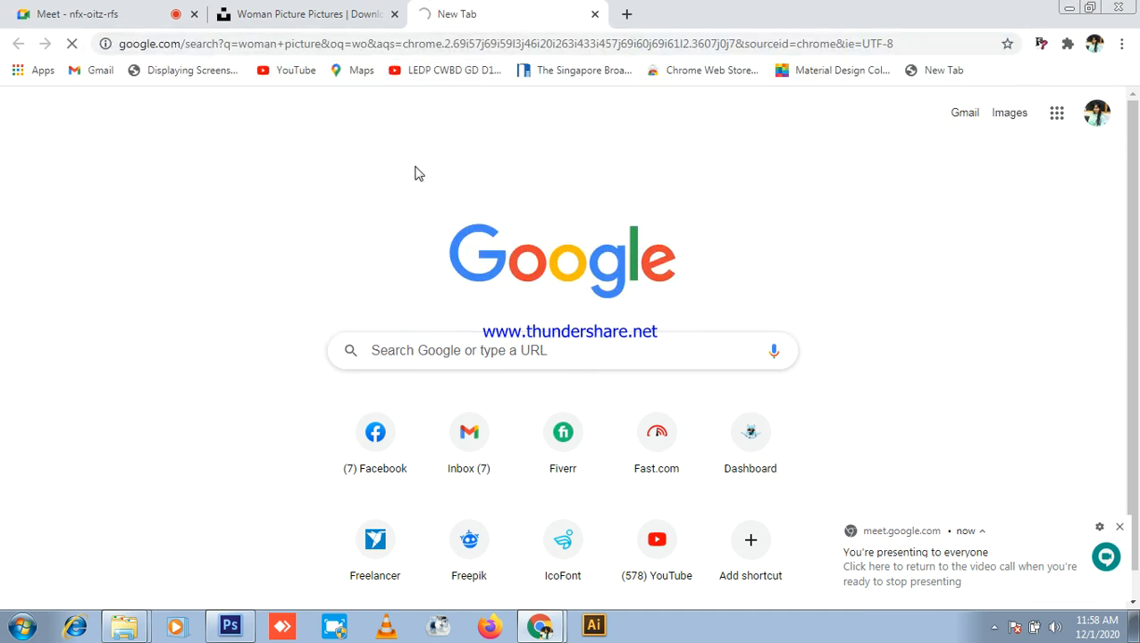
left_click(308, 13)
left_click(446, 9)
left_click(335, 13)
left_click(445, 11)
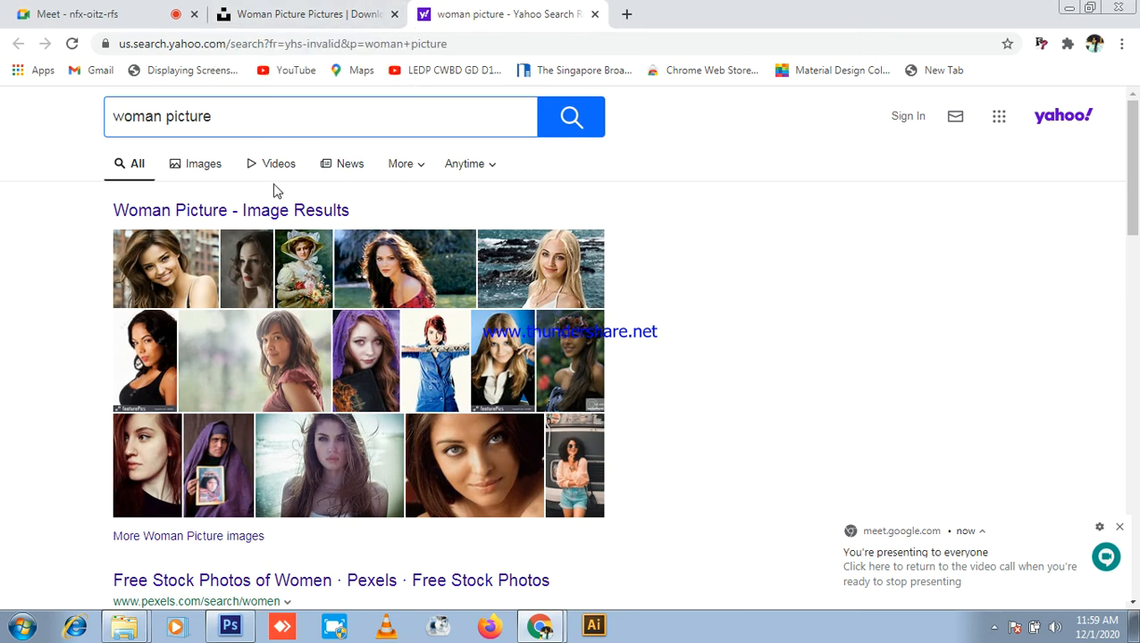
left_click(203, 164)
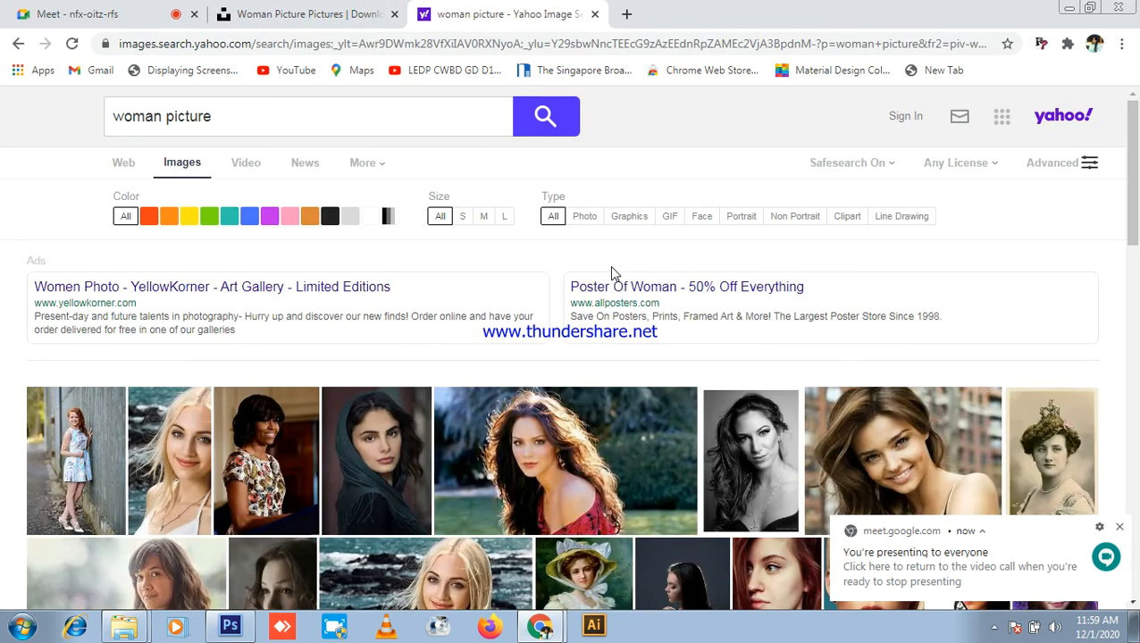
- Check the Meet call, and compare the Yahoo image results with the Unsplash woman picture page
left_click(80, 12)
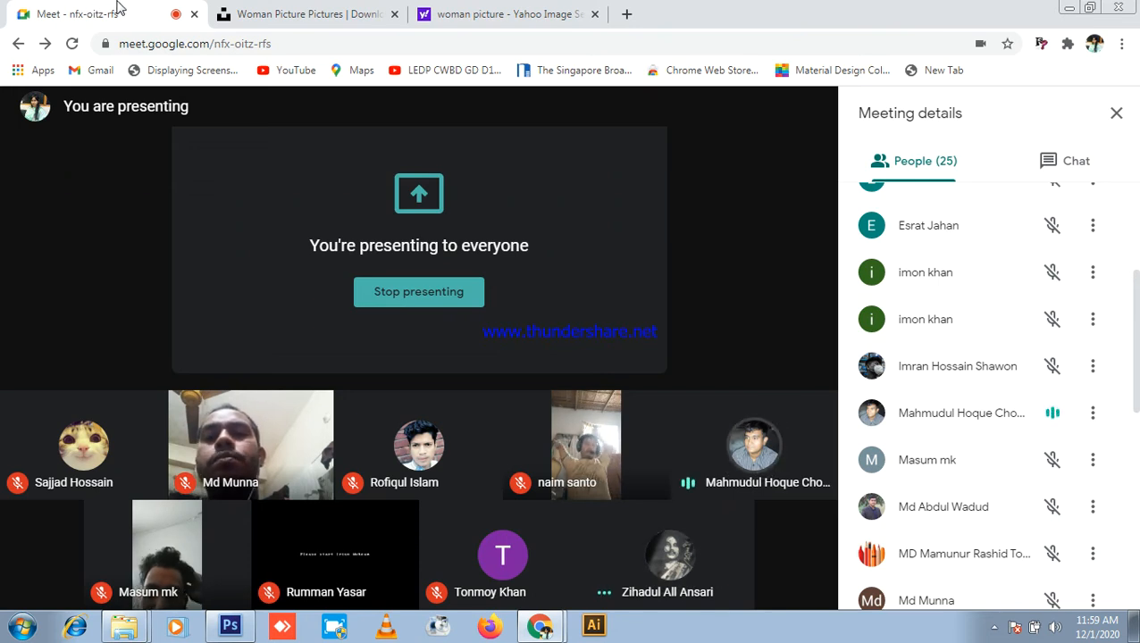
left_click(503, 10)
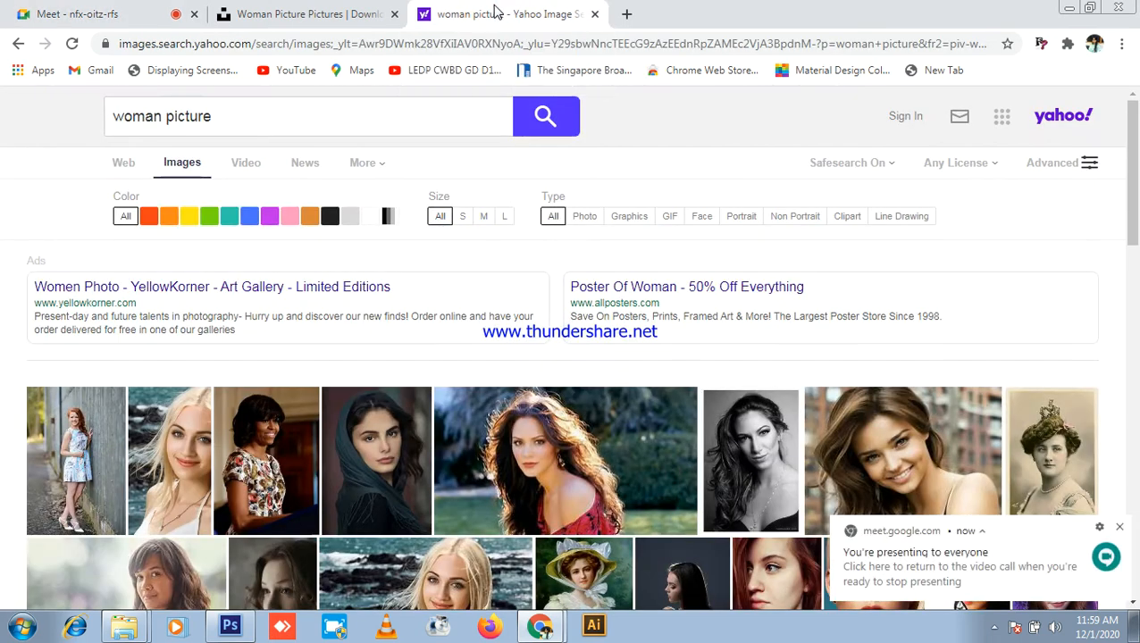
left_click(315, 14)
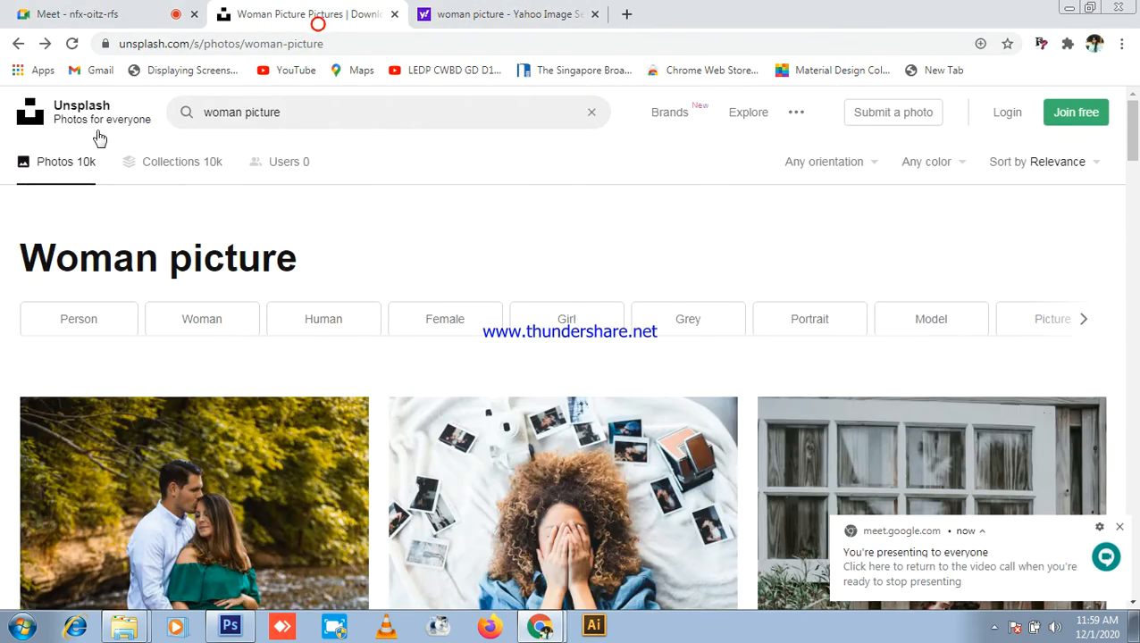
left_click(485, 10)
- Preview the portrait of the red-haired woman in black from the Yahoo image results and browse the surrounding pictures
scroll(790, 373, "down", 2)
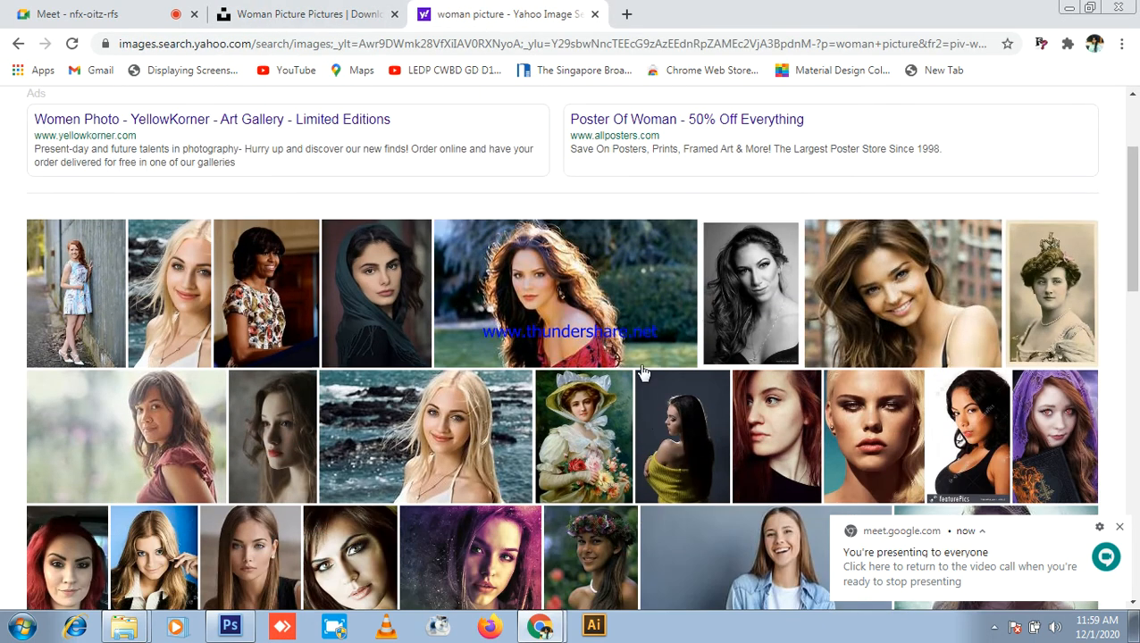
left_click(792, 420)
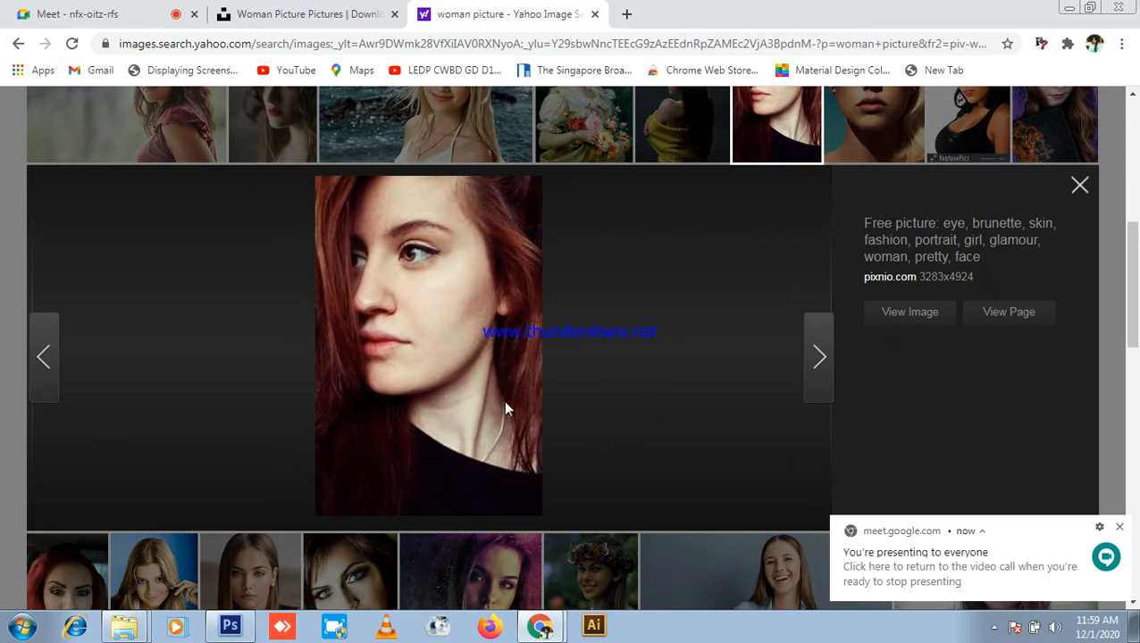
scroll(642, 447, "down", 3)
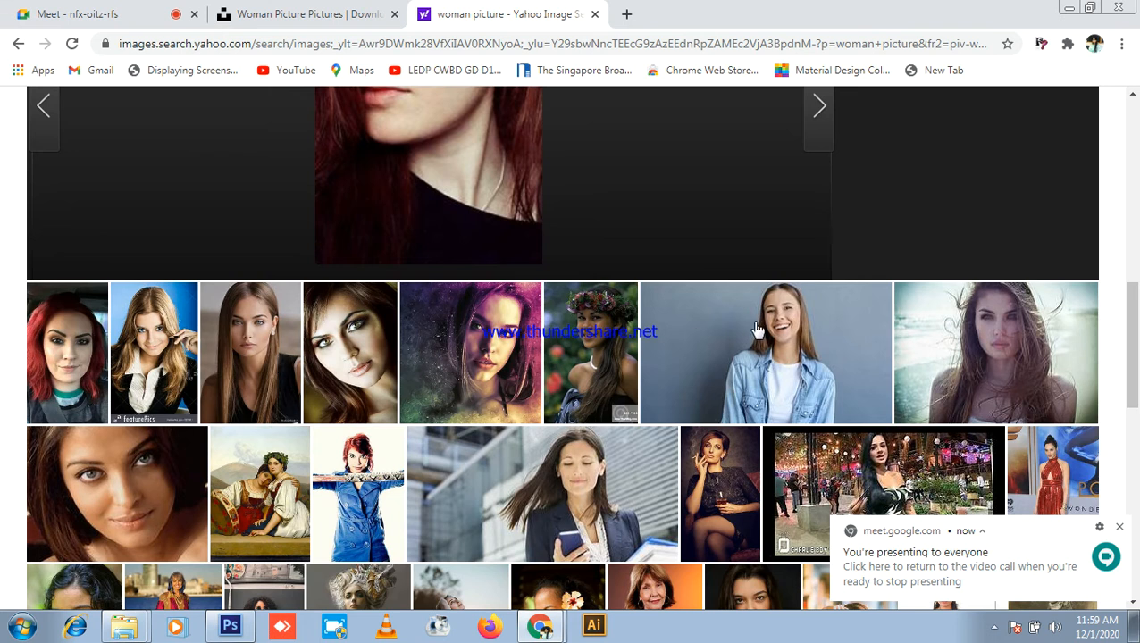
scroll(753, 333, "down", 1)
scroll(341, 119, "up", 3)
- Return to the Meet call and close the Yahoo image search and Unsplash pages
left_click(98, 14)
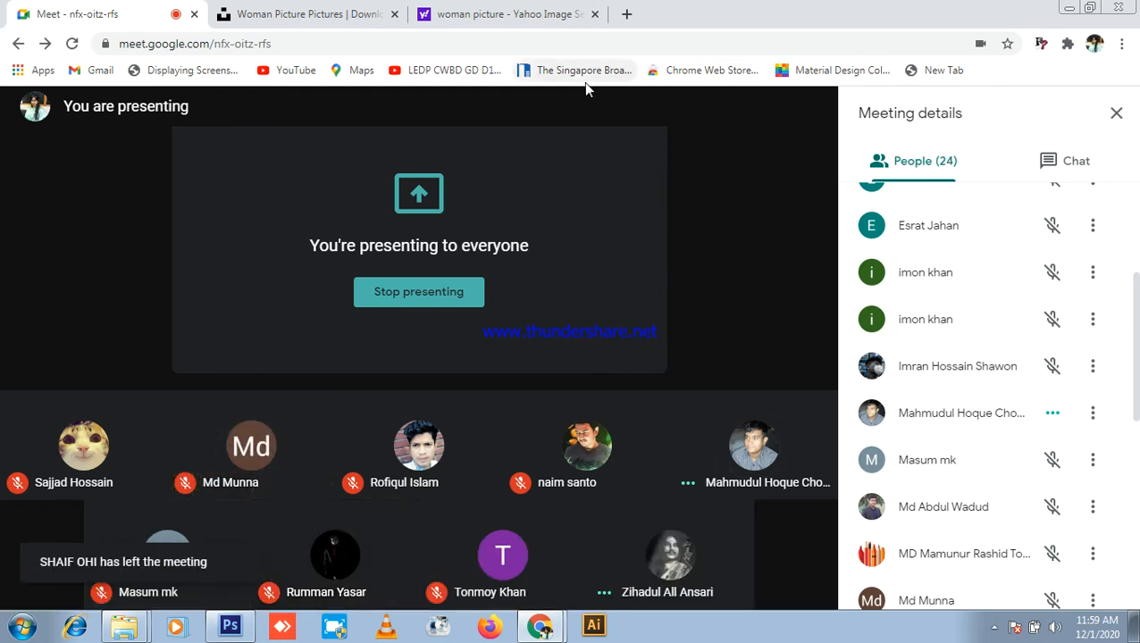
left_click(594, 15)
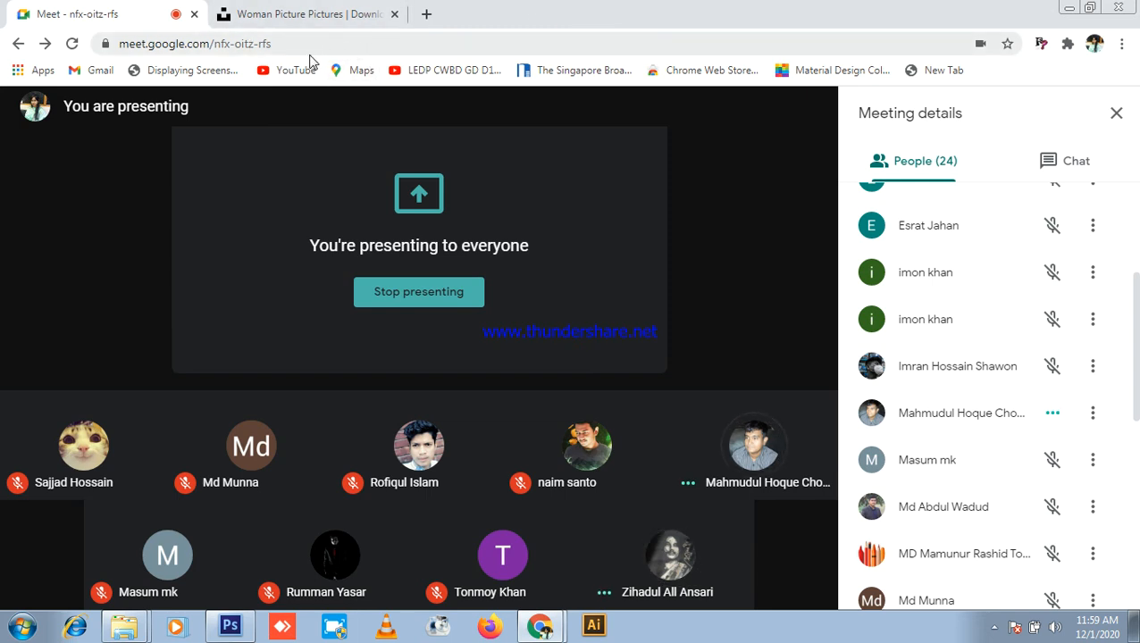
left_click(394, 15)
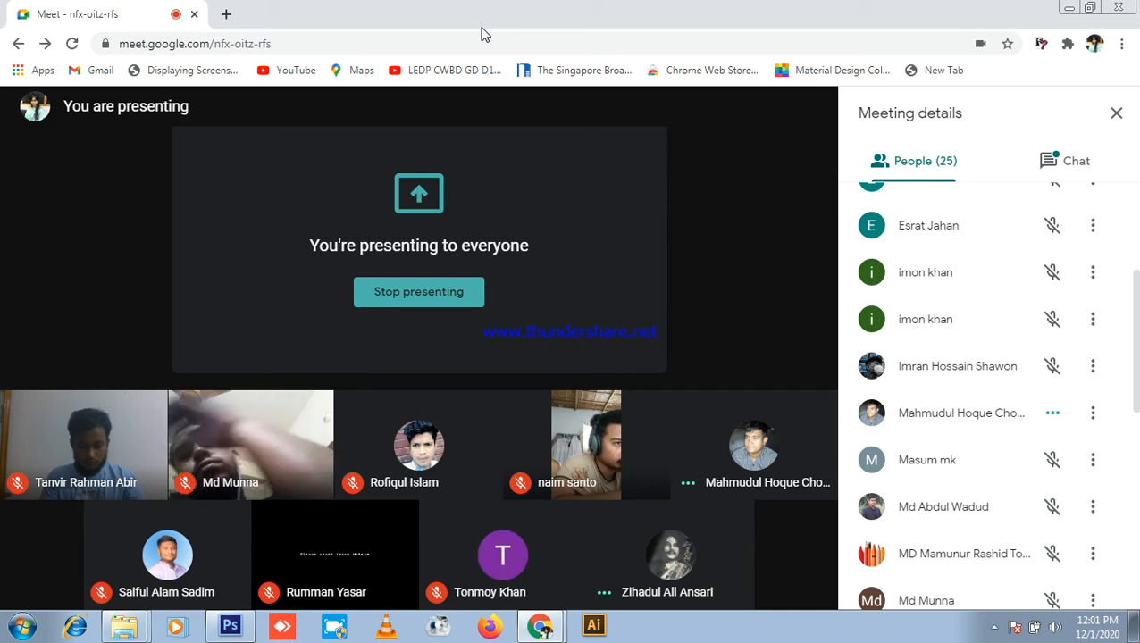
- Open the Meet chat and read the participant's latest message about page size
left_click(1077, 160)
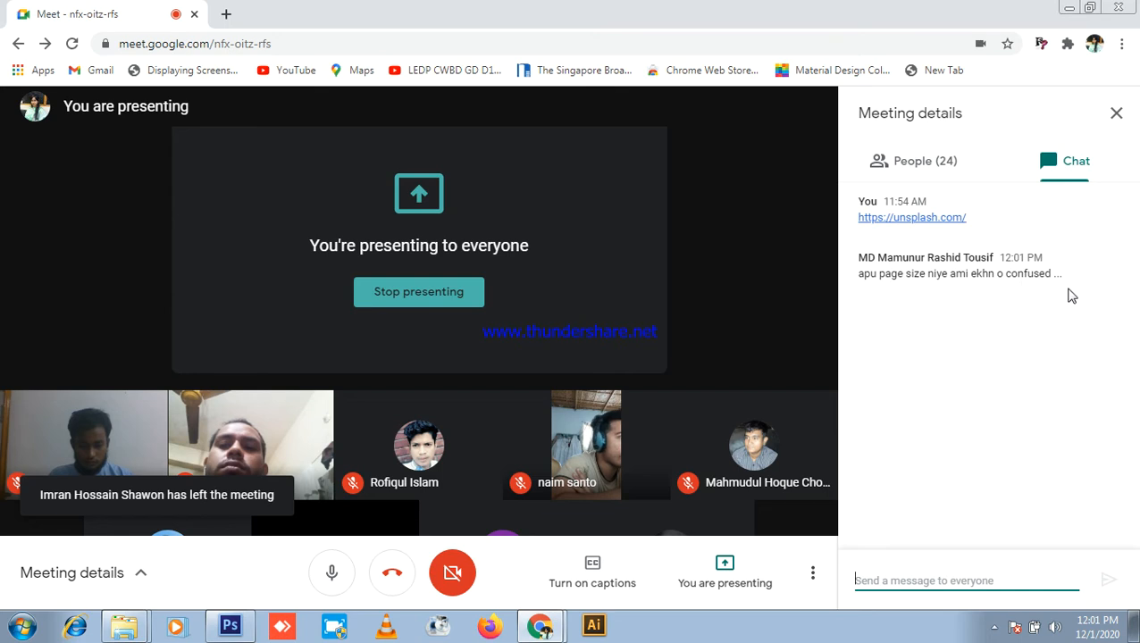
left_click_drag(856, 288, 829, 266)
left_click(998, 291)
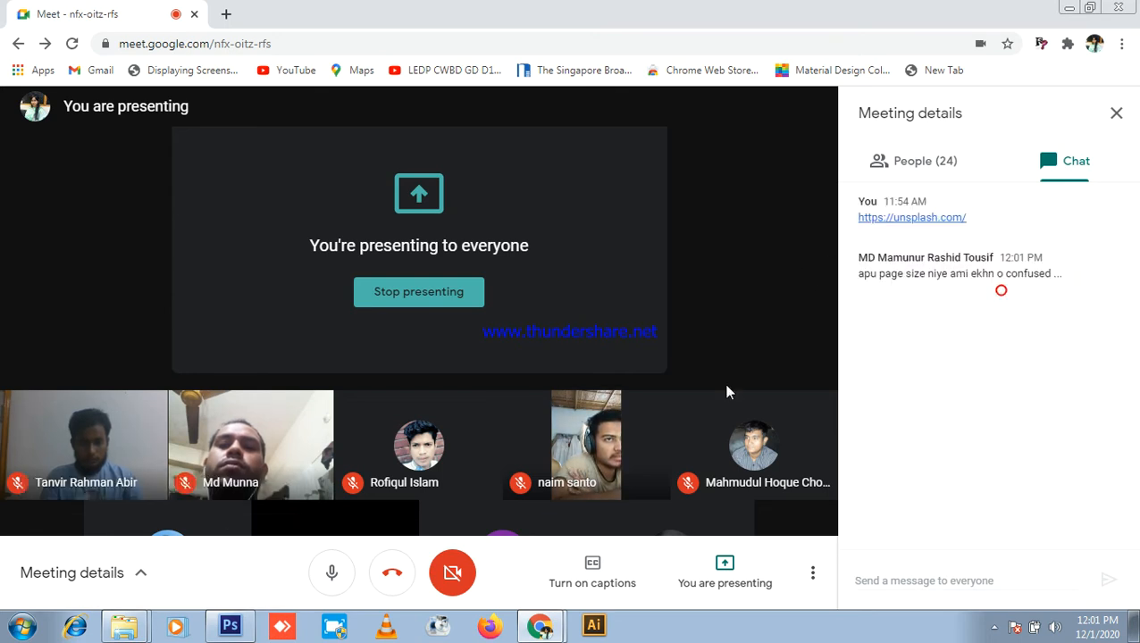
- Switch to Photoshop and start a new document based on the International Paper preset
left_click(219, 628)
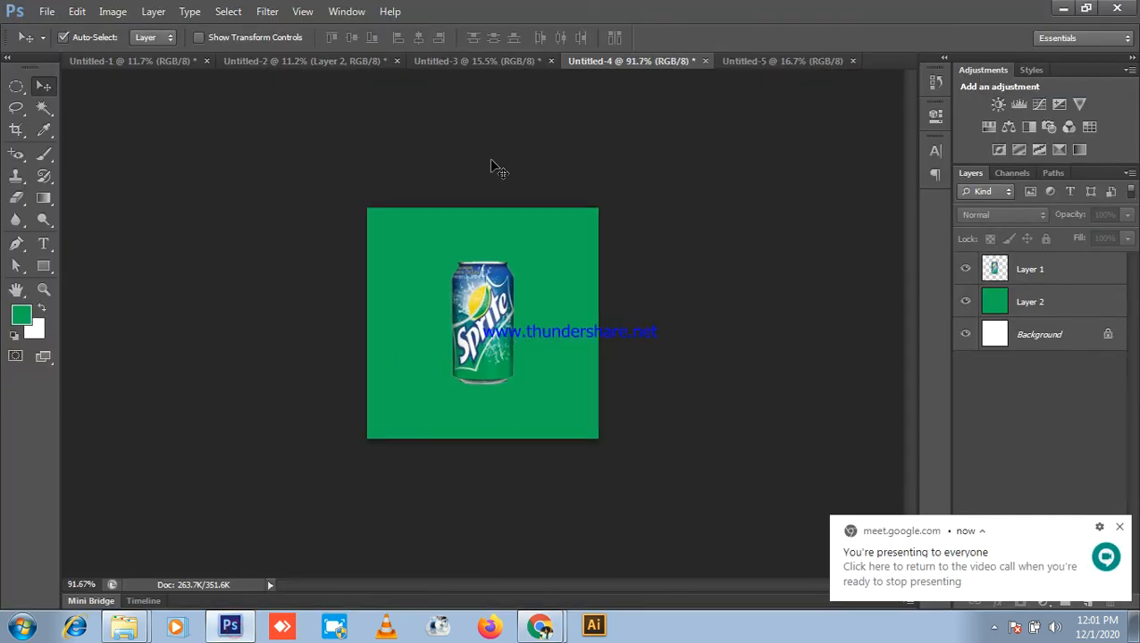
left_click(46, 12)
left_click(46, 12)
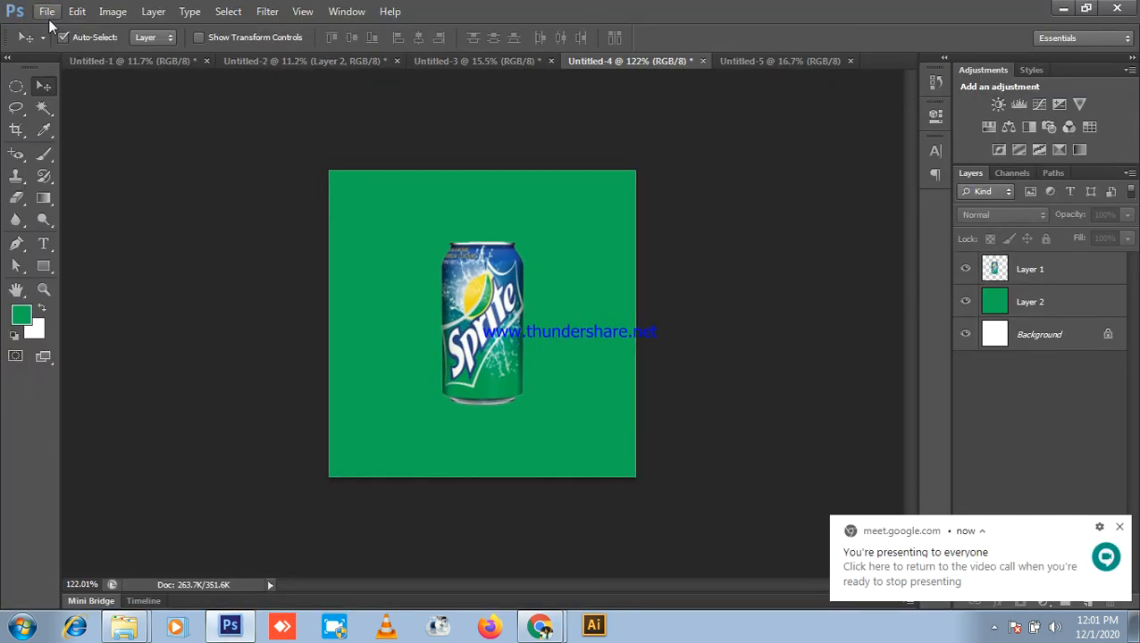
left_click(47, 12)
left_click(66, 32)
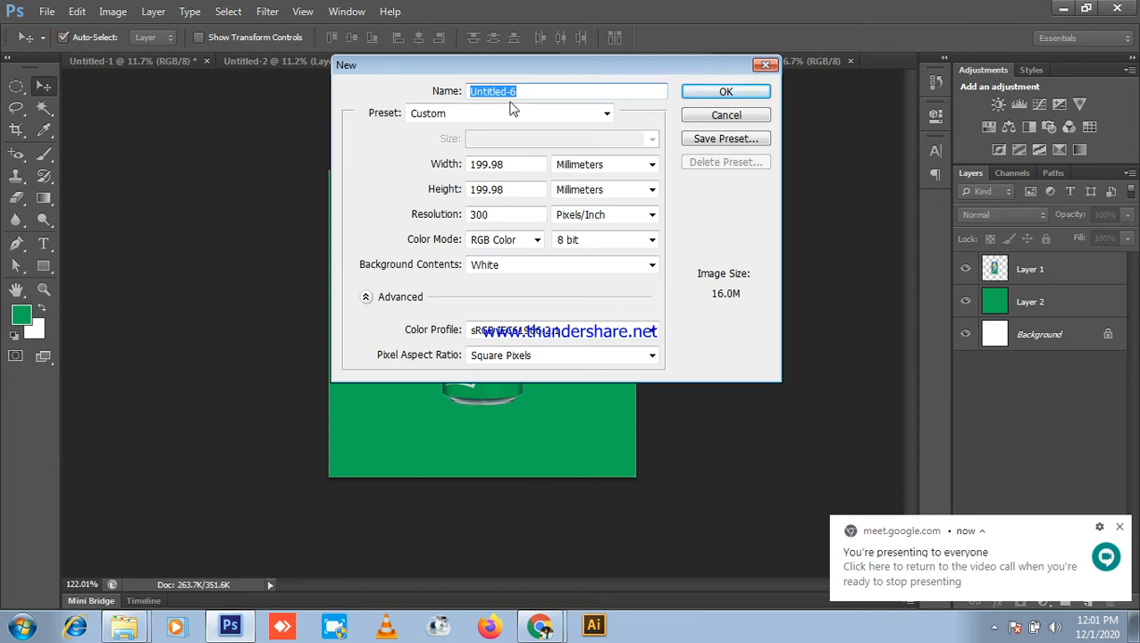
left_click(502, 112)
left_click(477, 184)
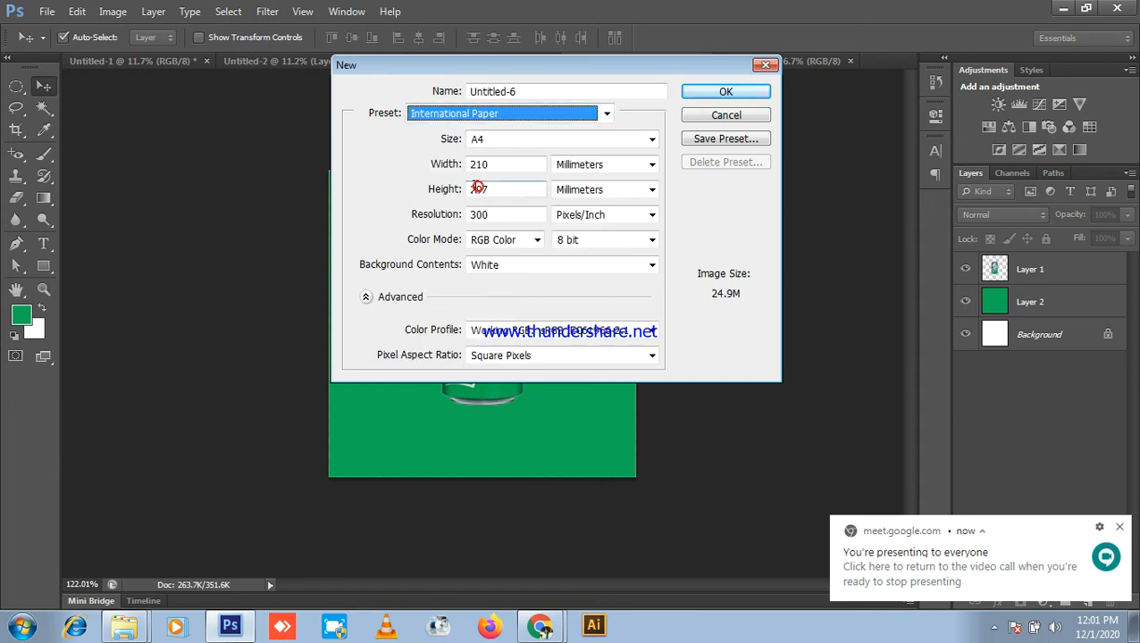
- Set the new document's units to inches, width to 15 and height to 10, and create it
left_click(625, 164)
left_click(585, 195)
double_click(518, 165)
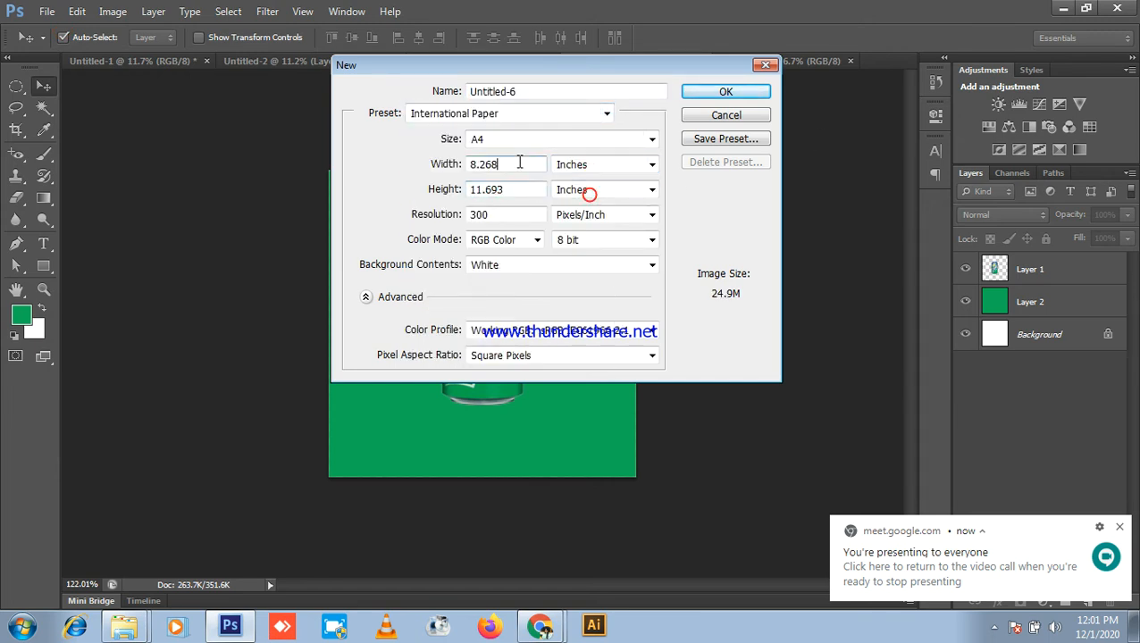
type("15")
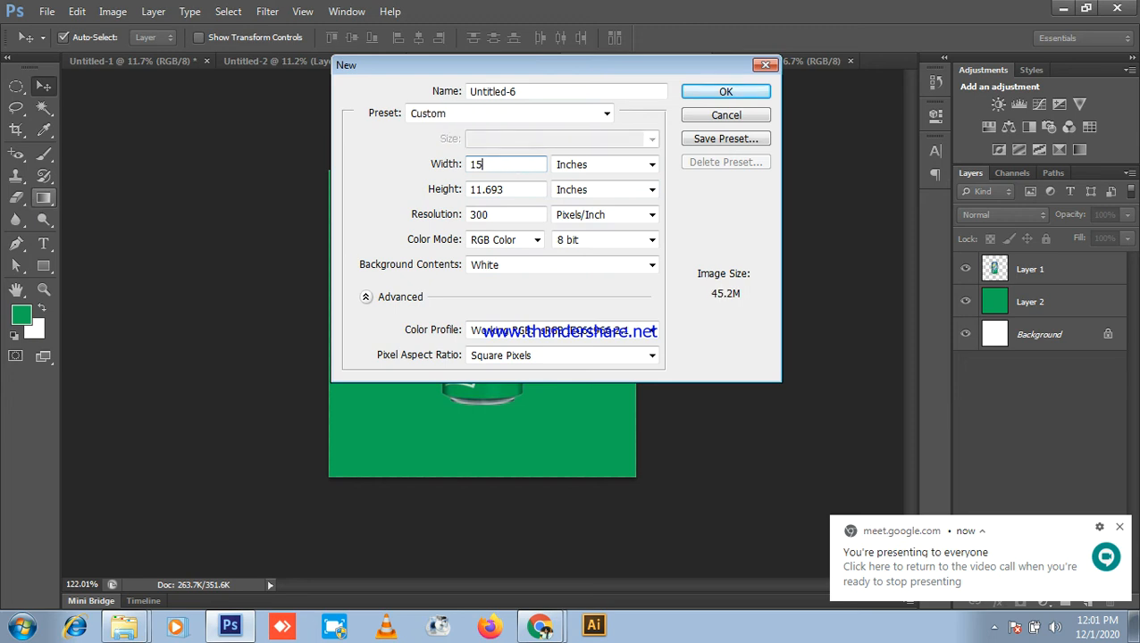
left_click_drag(505, 190, 480, 192)
type("10")
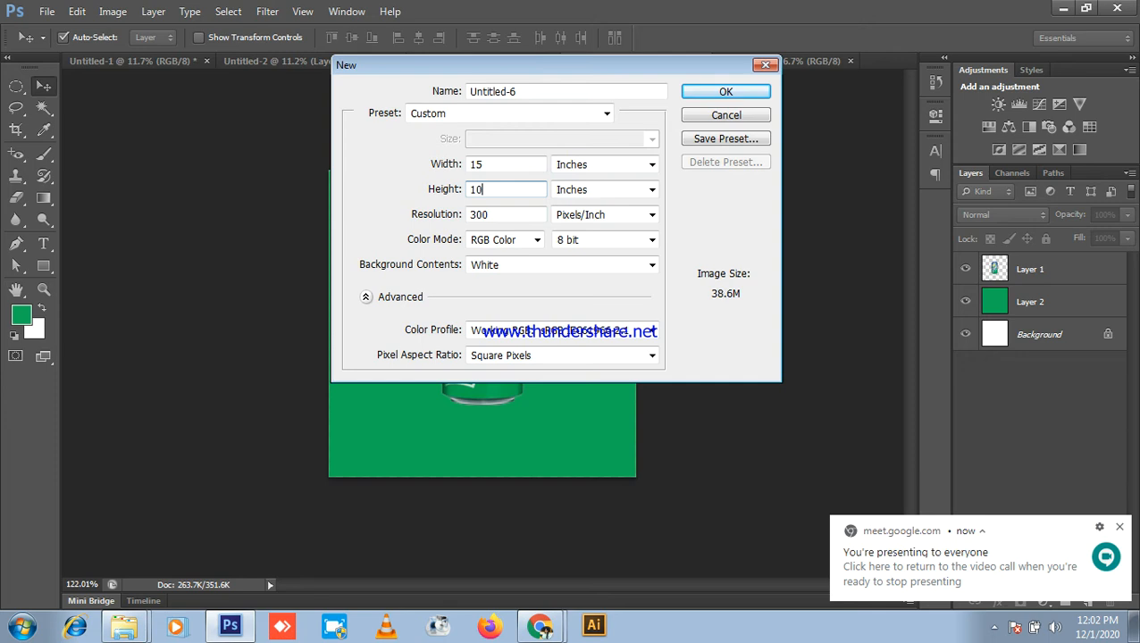
left_click(746, 91)
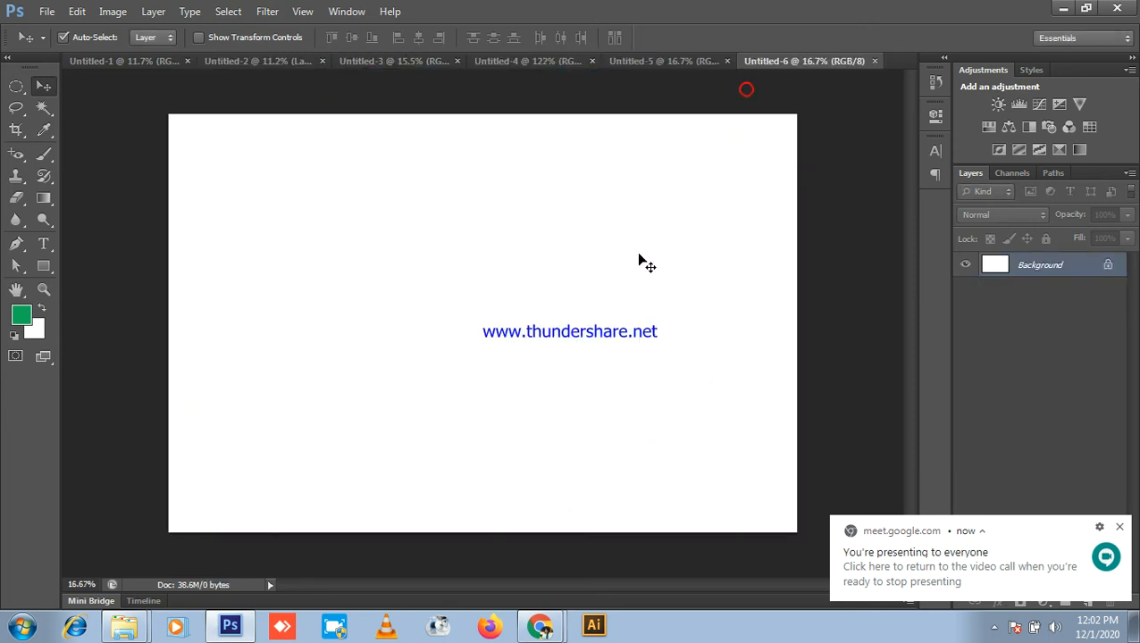
- Go back to the Meet call in Chrome and display its participant list
left_click(1059, 8)
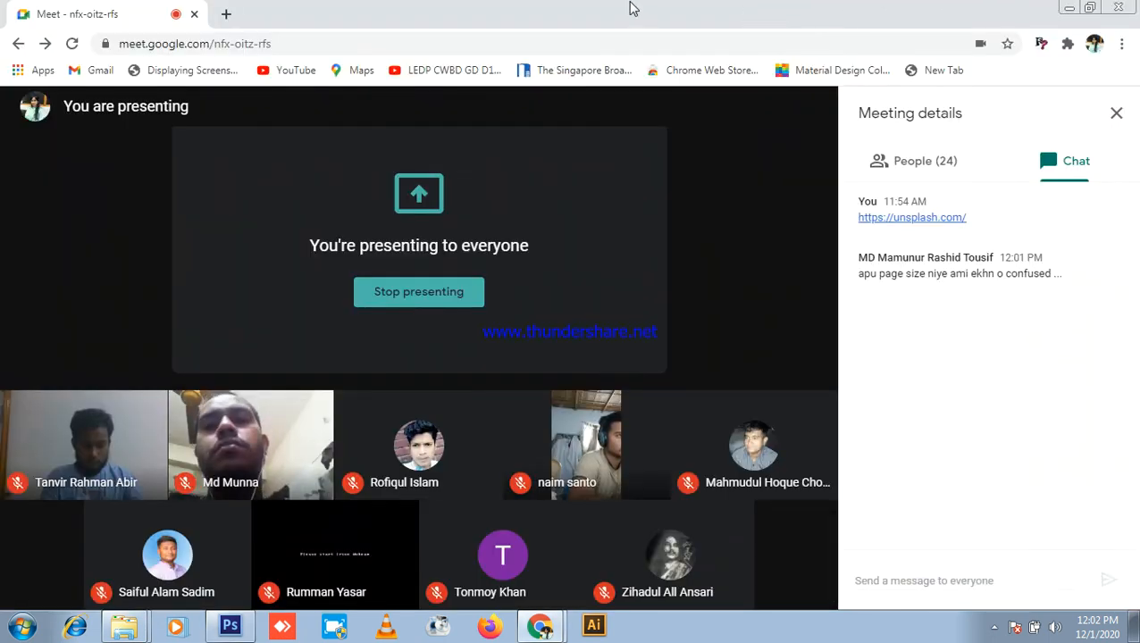
left_click(920, 150)
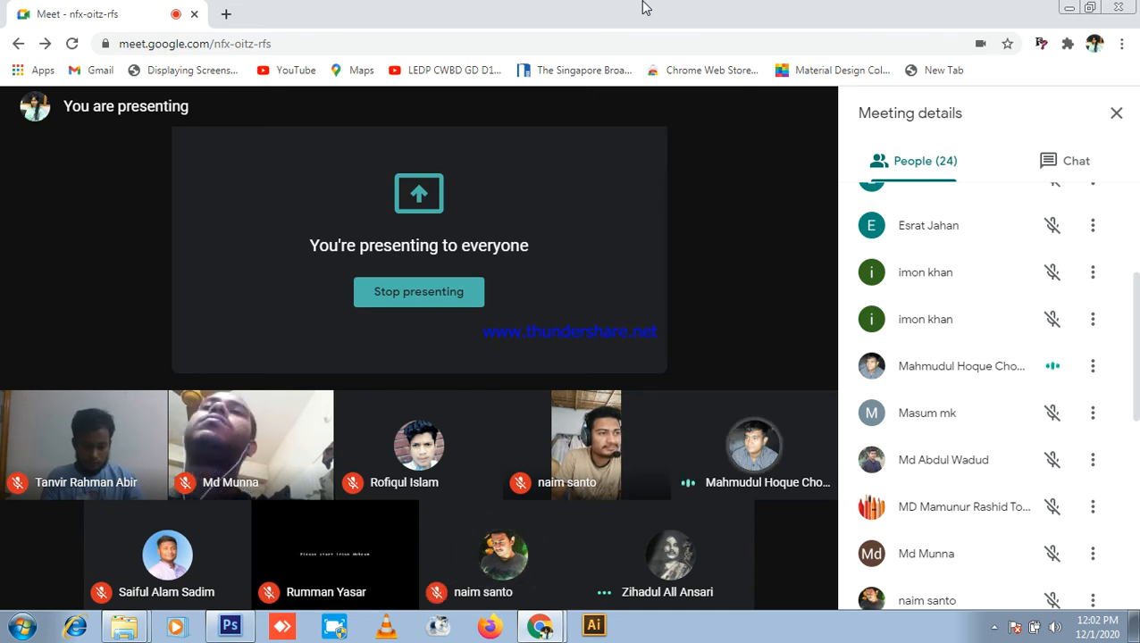
- Open a new browser tab, glance at the Meet call, and launch the Freelancer site from the shortcuts
left_click(226, 14)
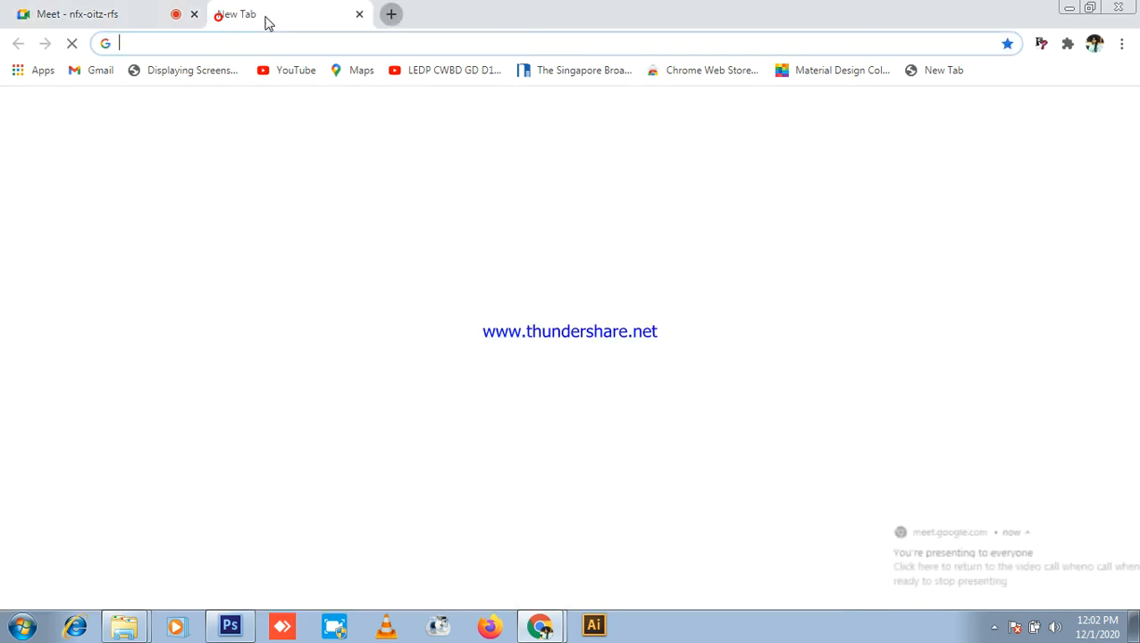
left_click(127, 9)
left_click(351, 9)
scroll(759, 482, "down", 1)
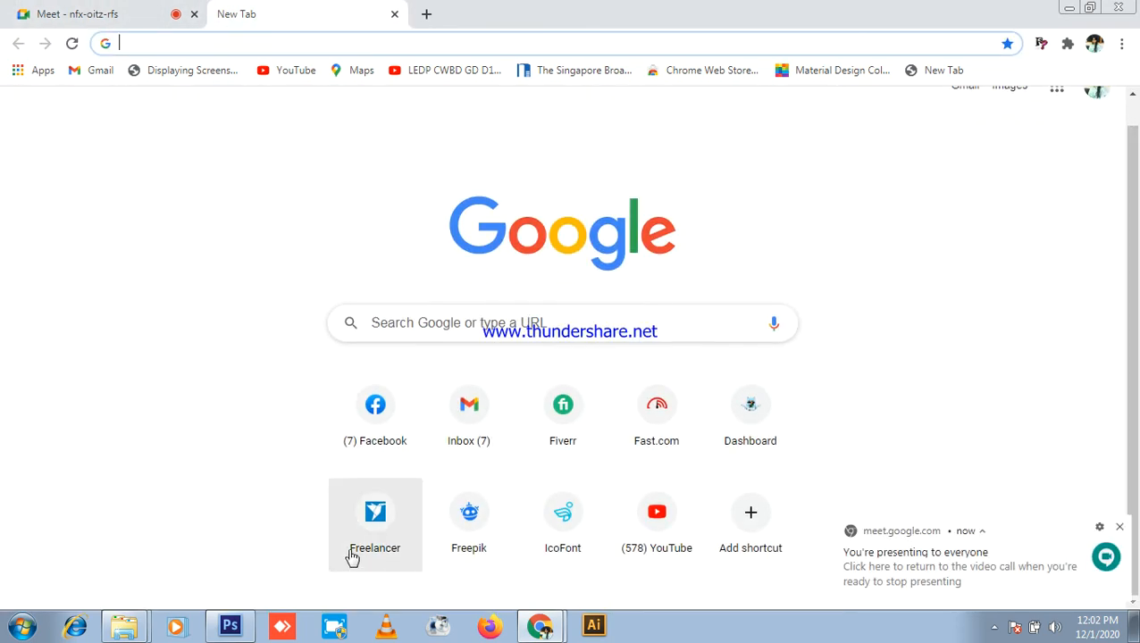
left_click(376, 516)
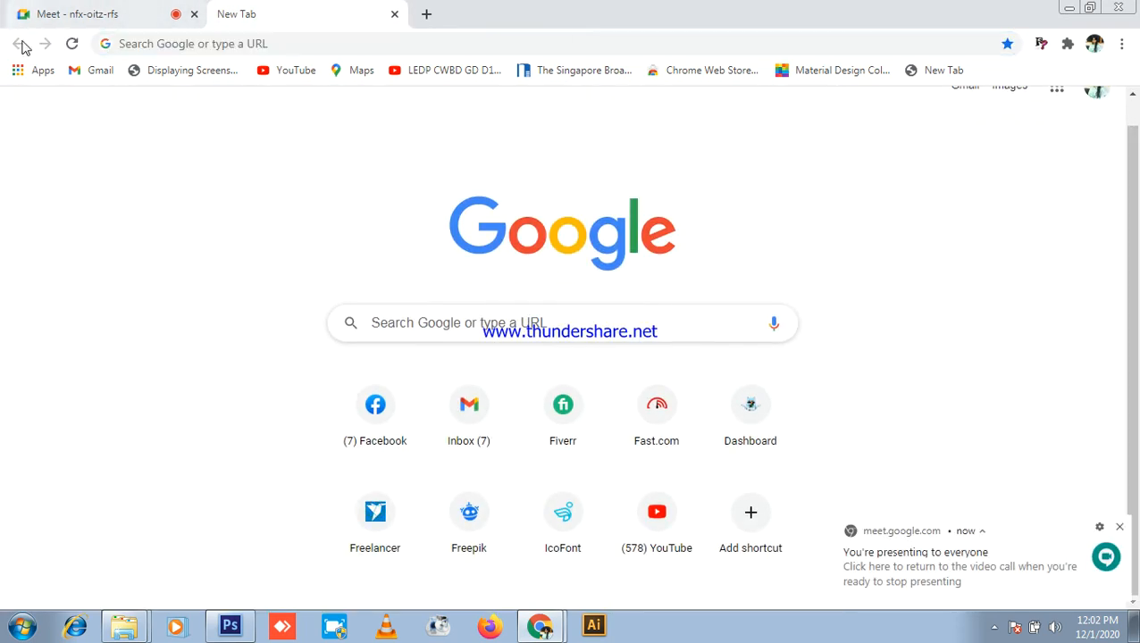
- Open the Freelancer site and log in with the saved account credentials, checking the Meet call while it loads
left_click(377, 523)
left_click(206, 9)
left_click(255, 10)
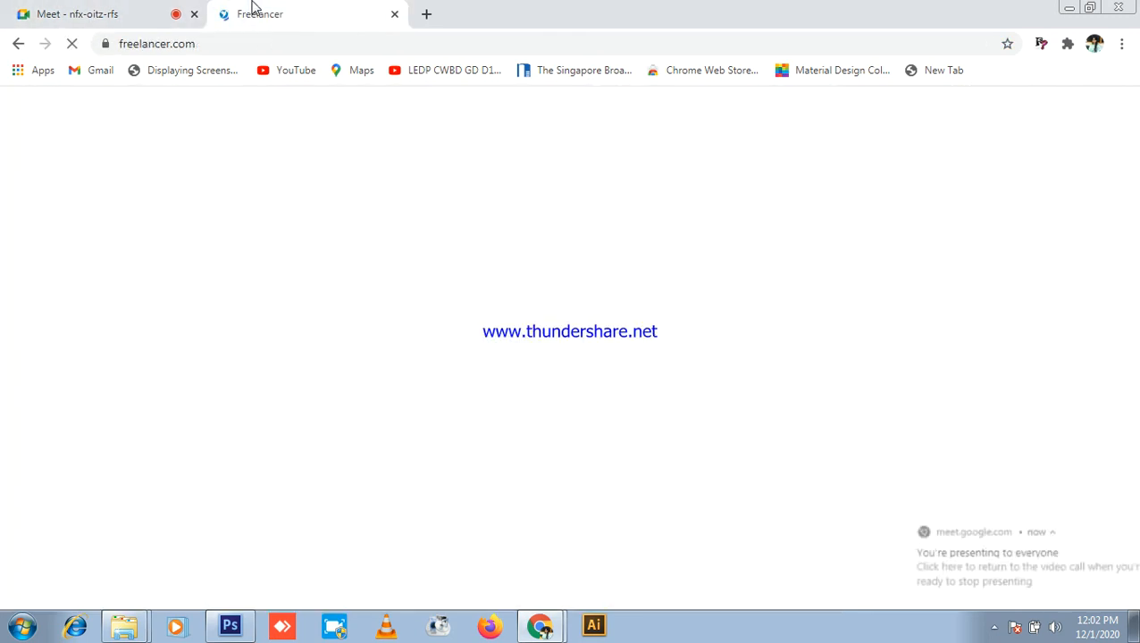
left_click(1120, 528)
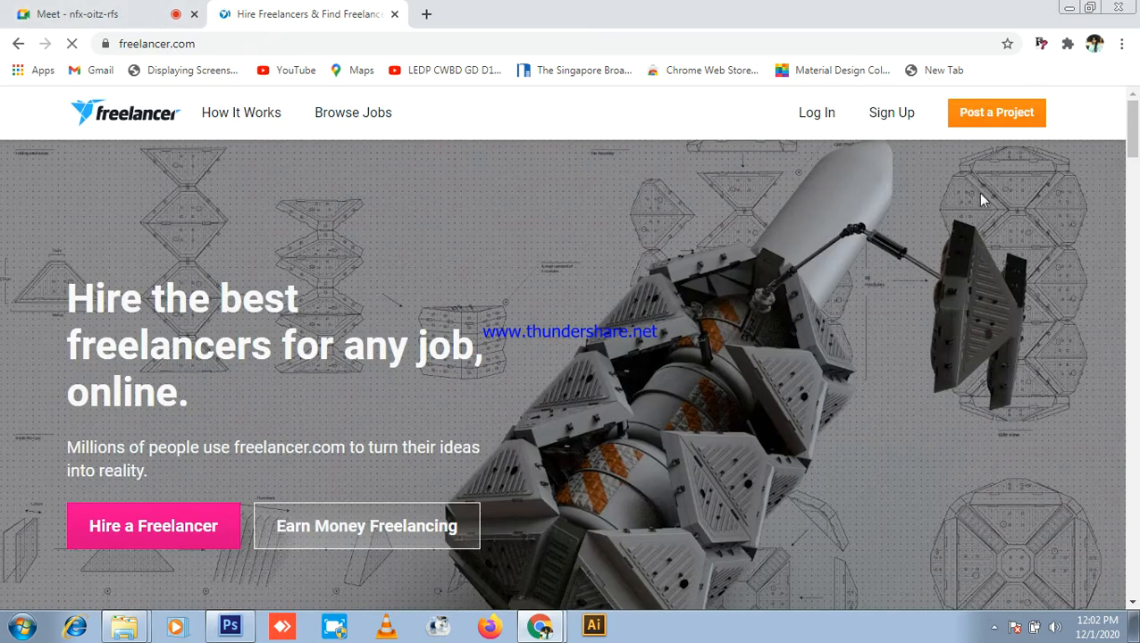
left_click(811, 114)
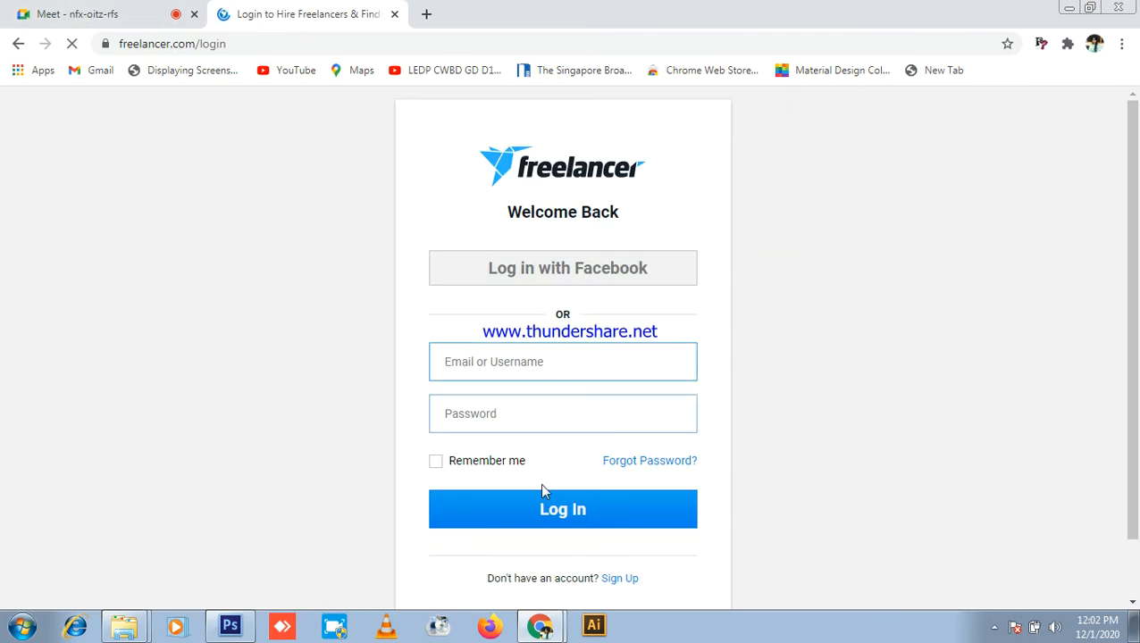
left_click(582, 512)
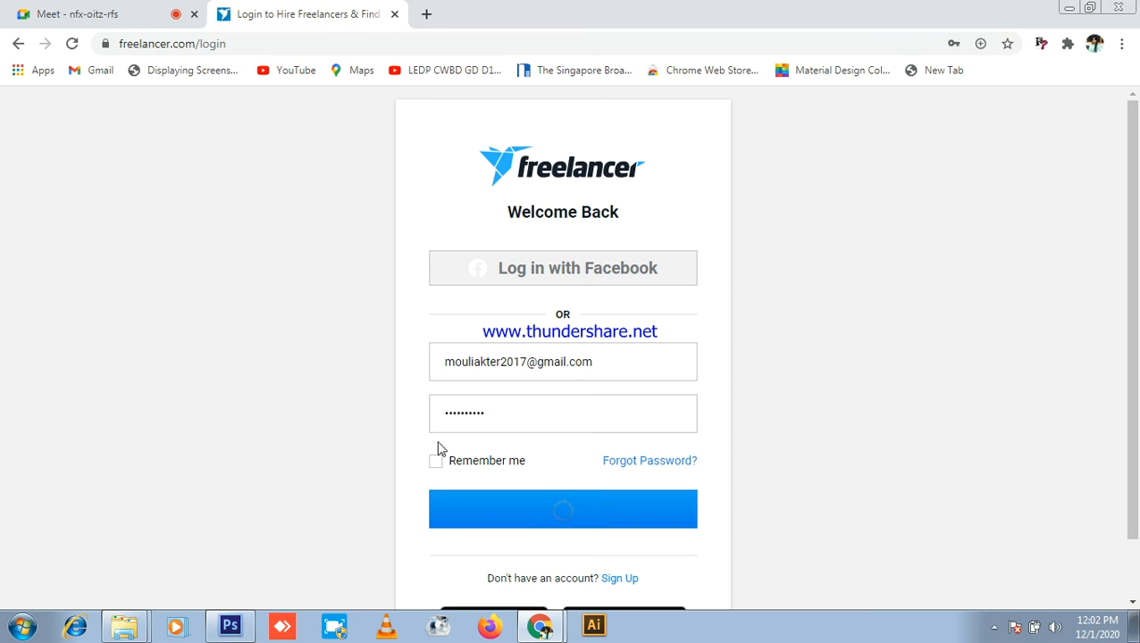
left_click(102, 12)
left_click(273, 14)
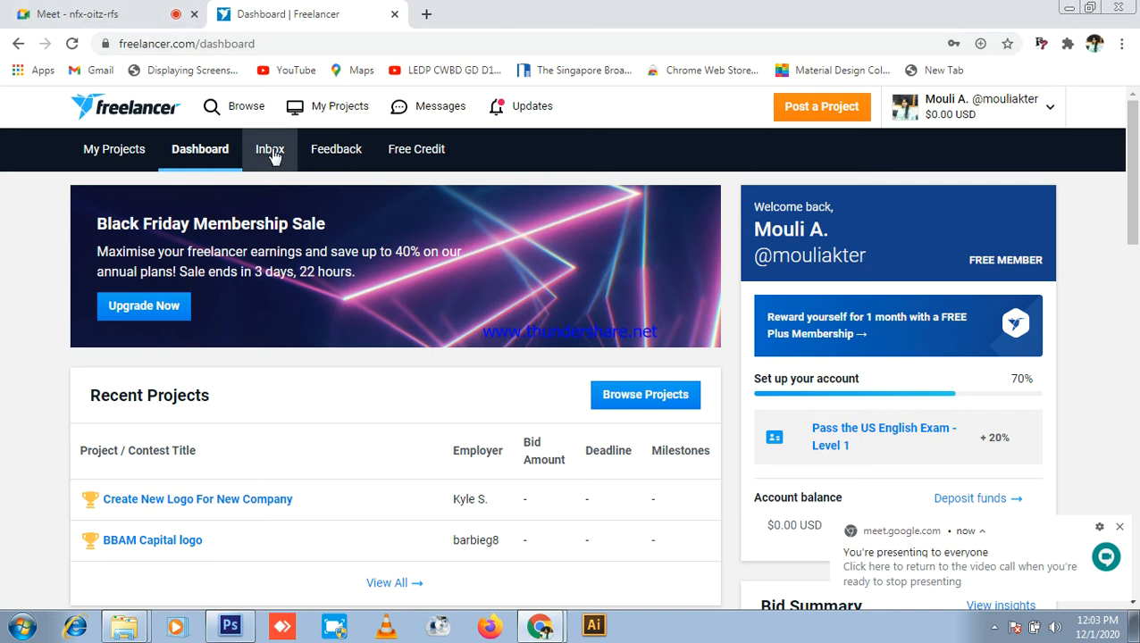
- Browse the contests available to enter on Freelancer
left_click(246, 106)
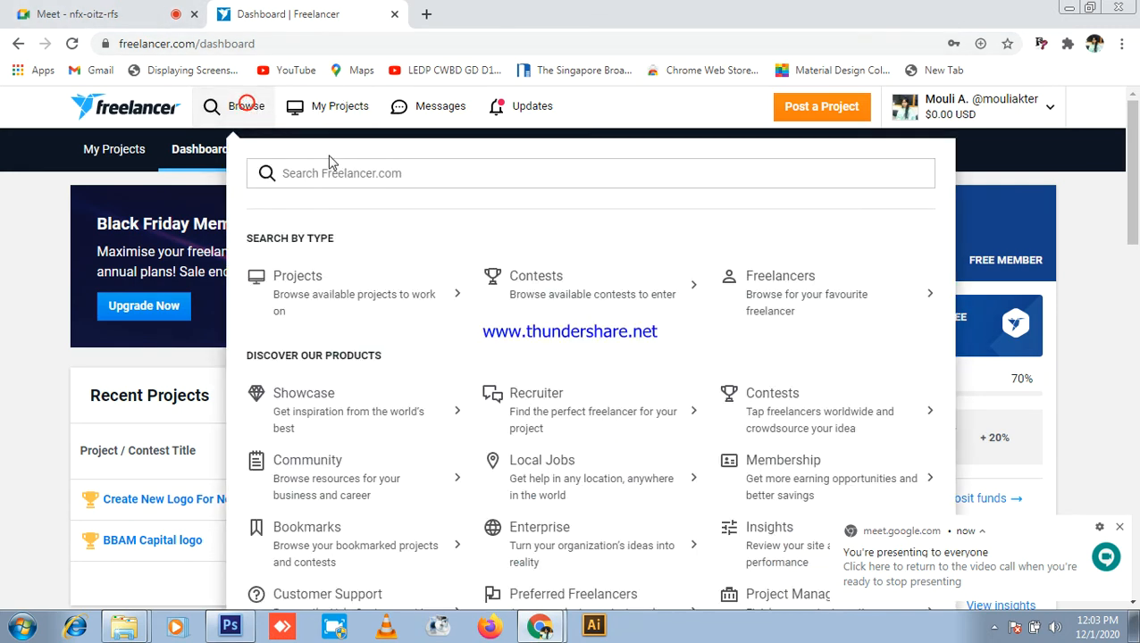
left_click(563, 284)
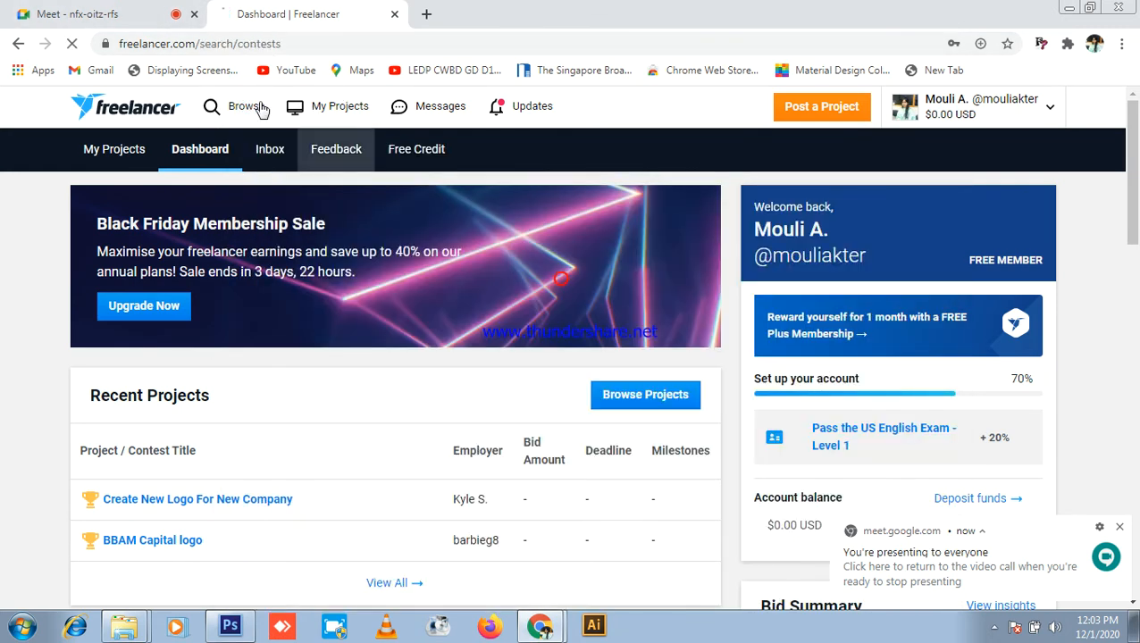
left_click(152, 14)
left_click(234, 13)
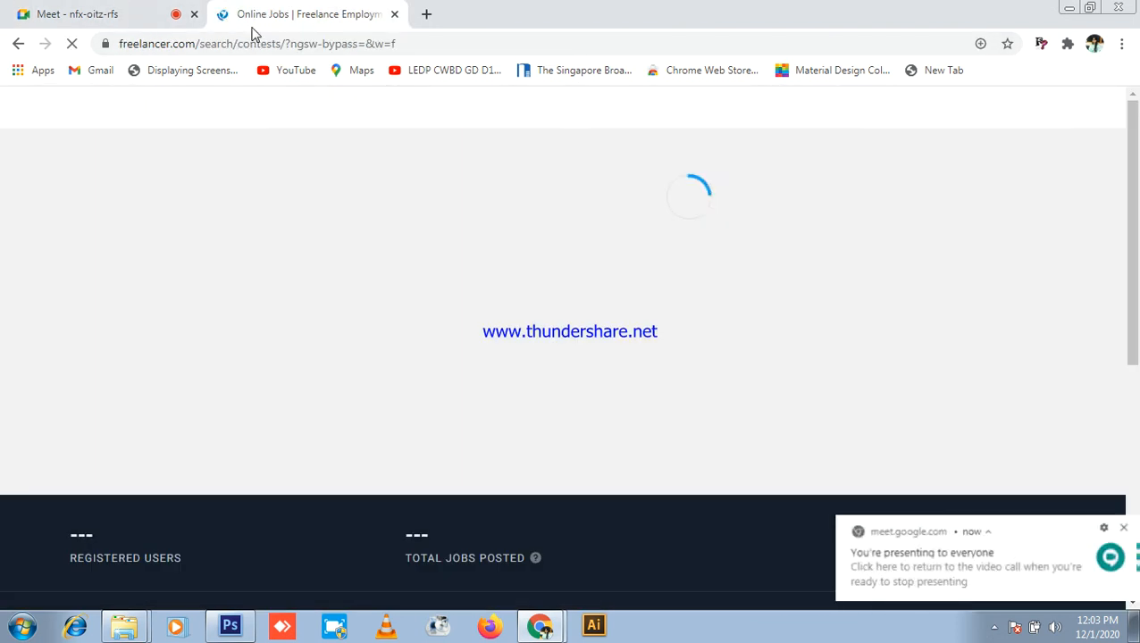
- Check on the Meet call while the Freelancer contests page loads, and return to the contest list
left_click(121, 10)
left_click(259, 13)
left_click(112, 9)
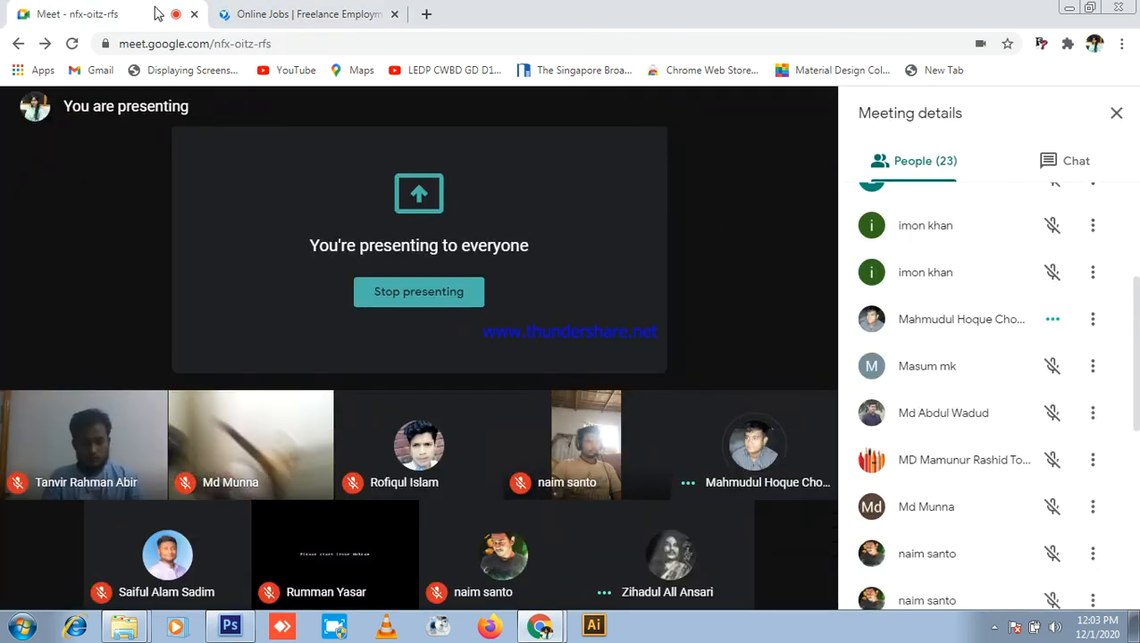
left_click(282, 11)
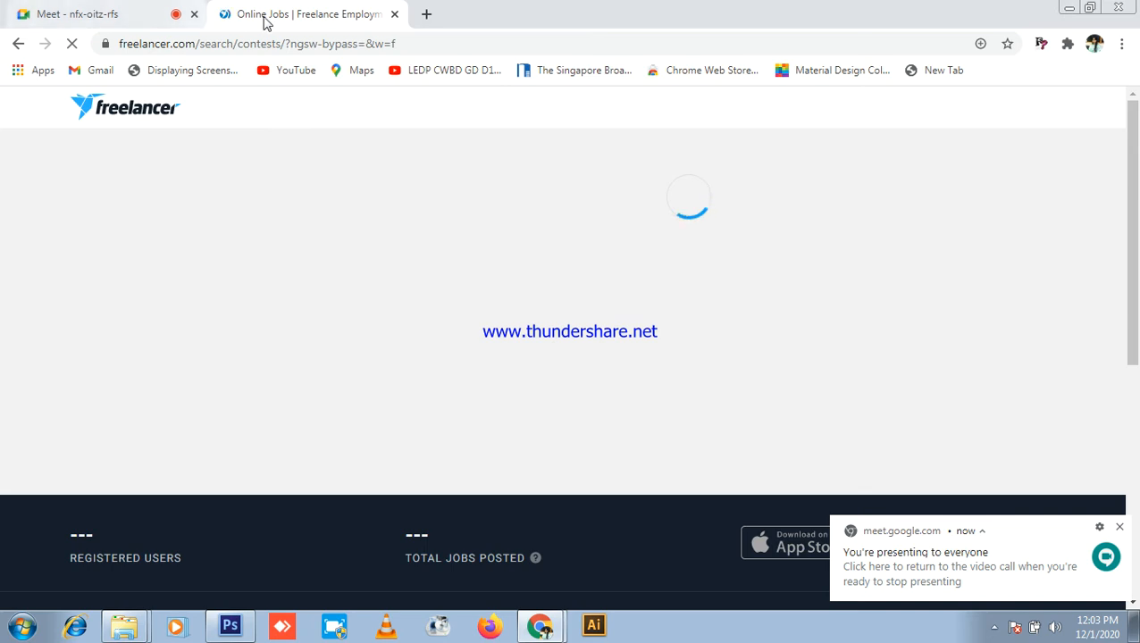
left_click(98, 10)
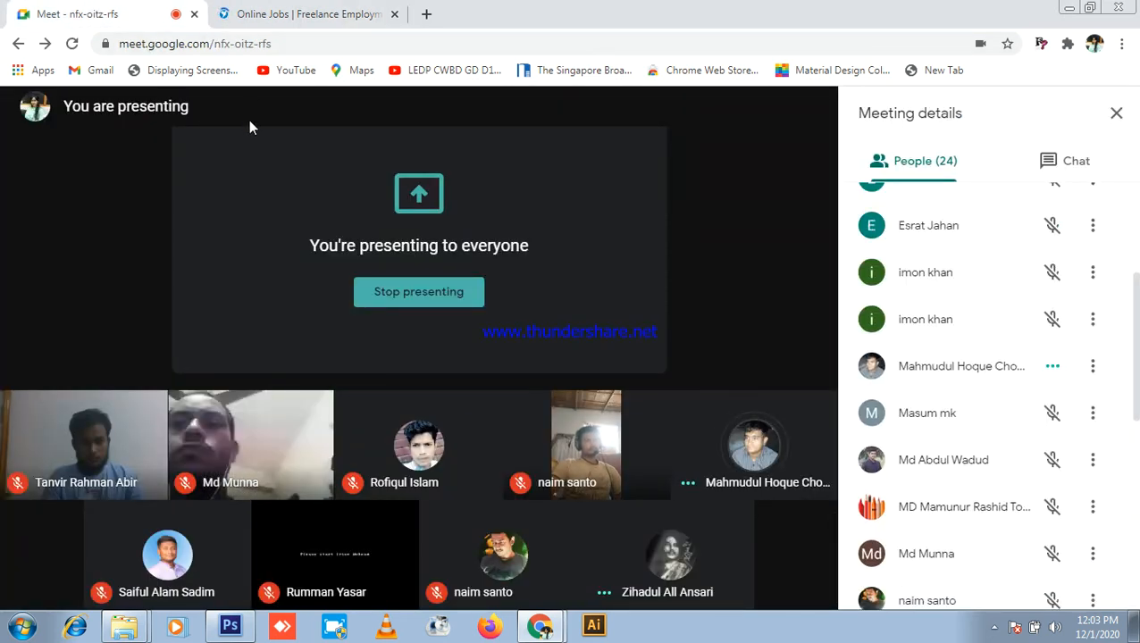
left_click(299, 10)
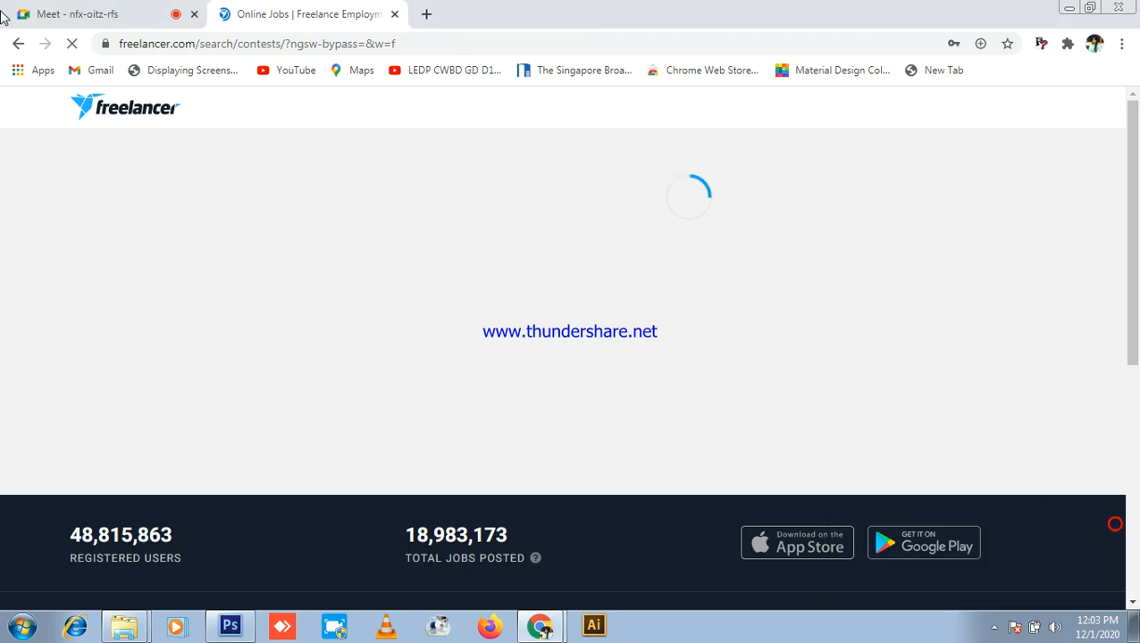
left_click(98, 13)
left_click(295, 11)
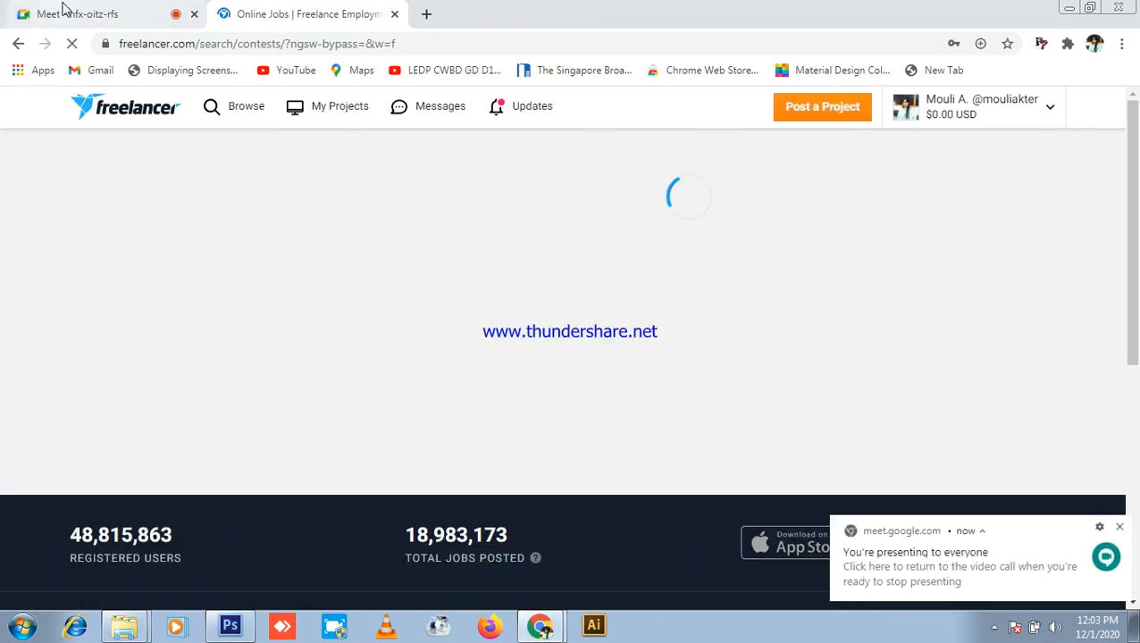
left_click(132, 11)
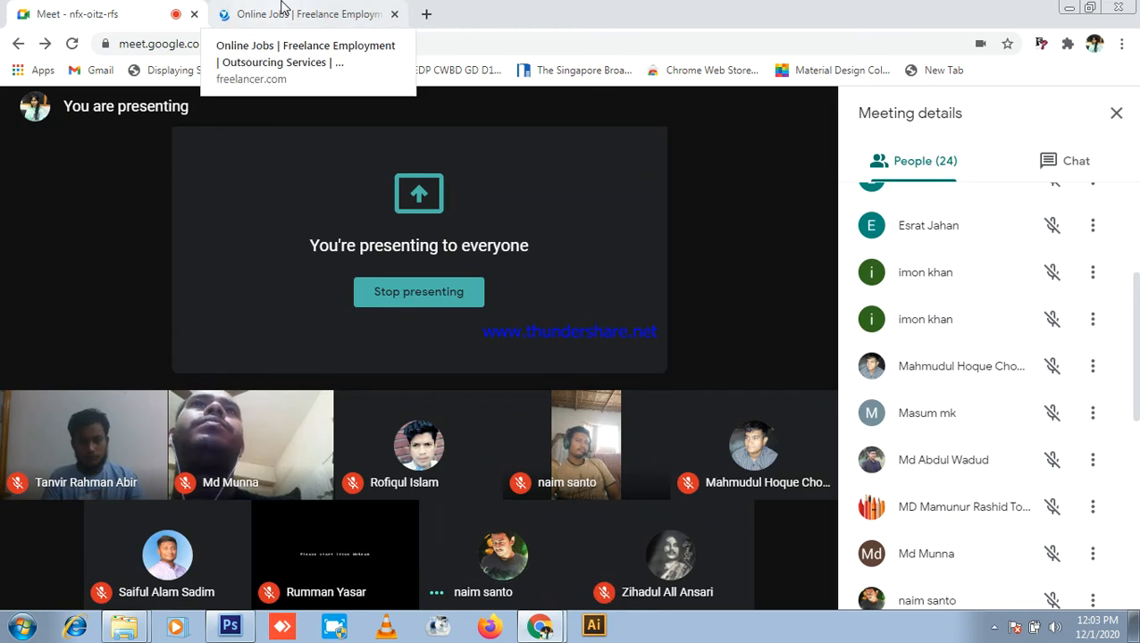
left_click(282, 7)
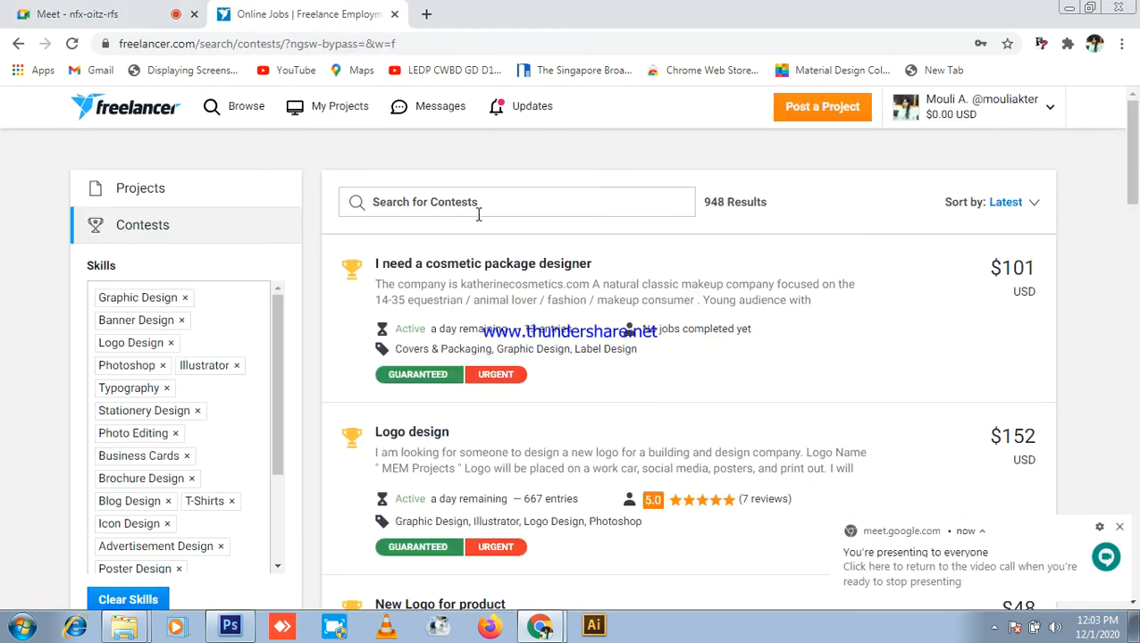
- Search the contests for "business card design"
left_click(471, 204)
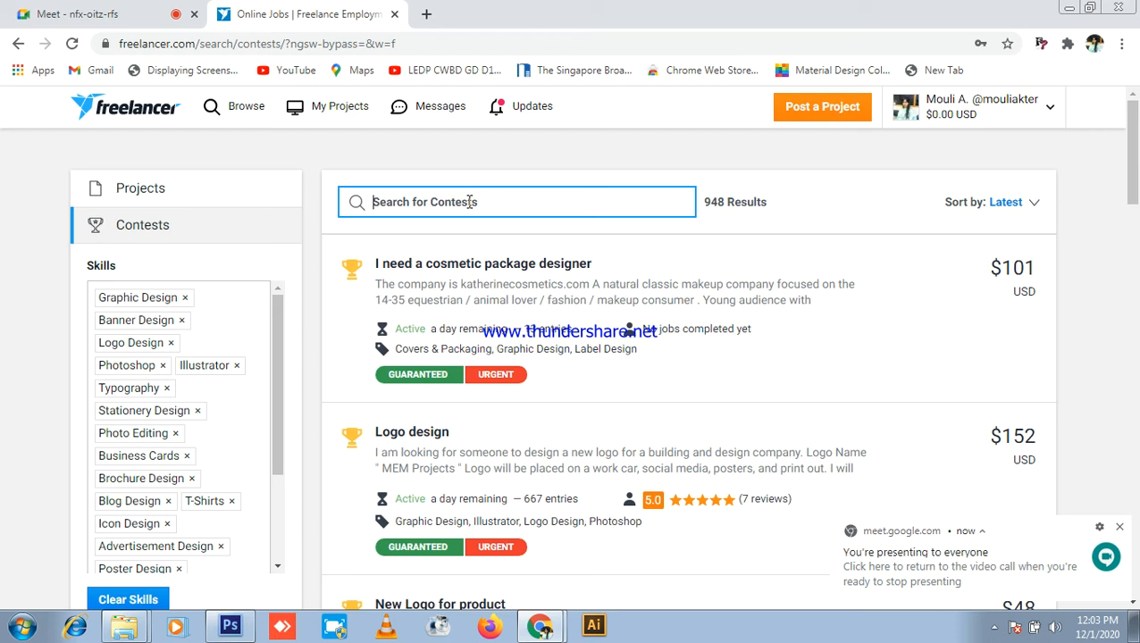
type("busines")
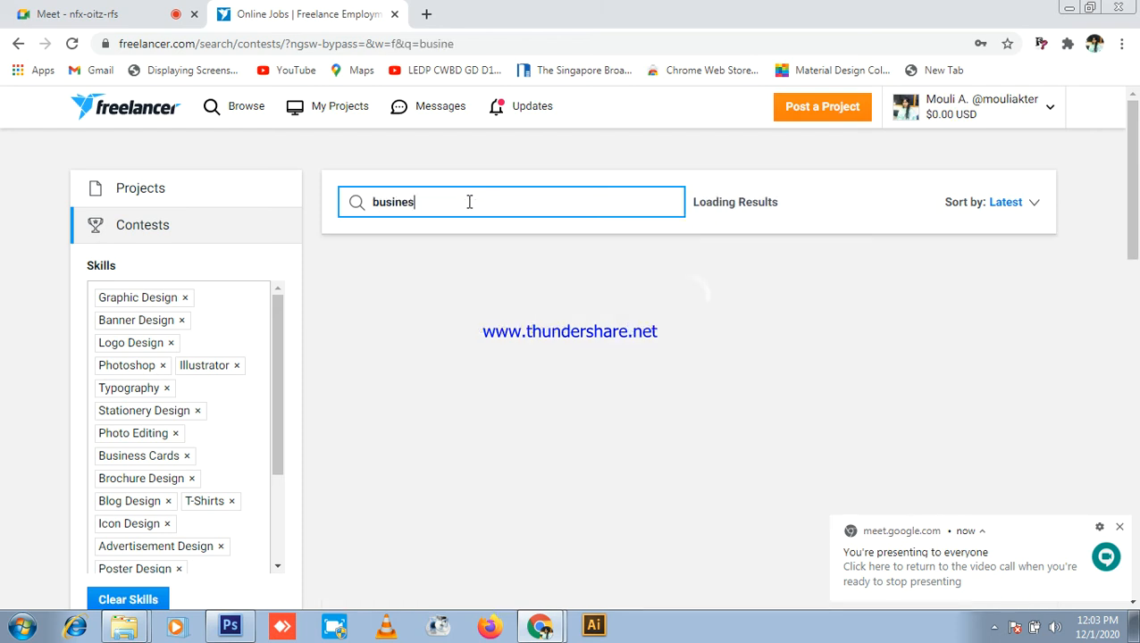
type("s card ")
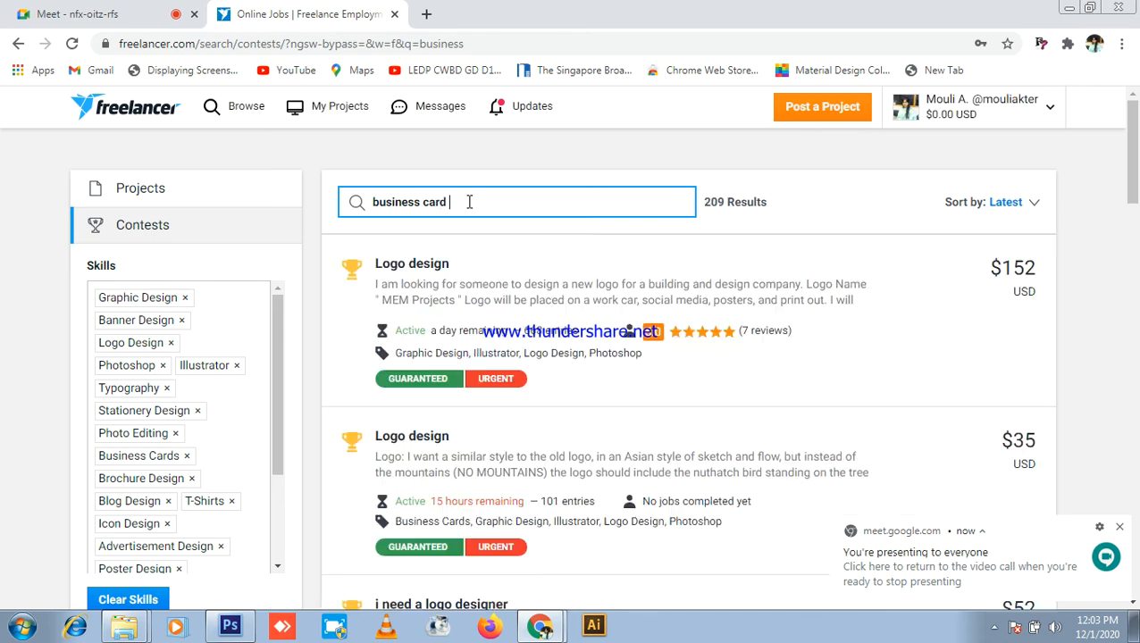
type("design")
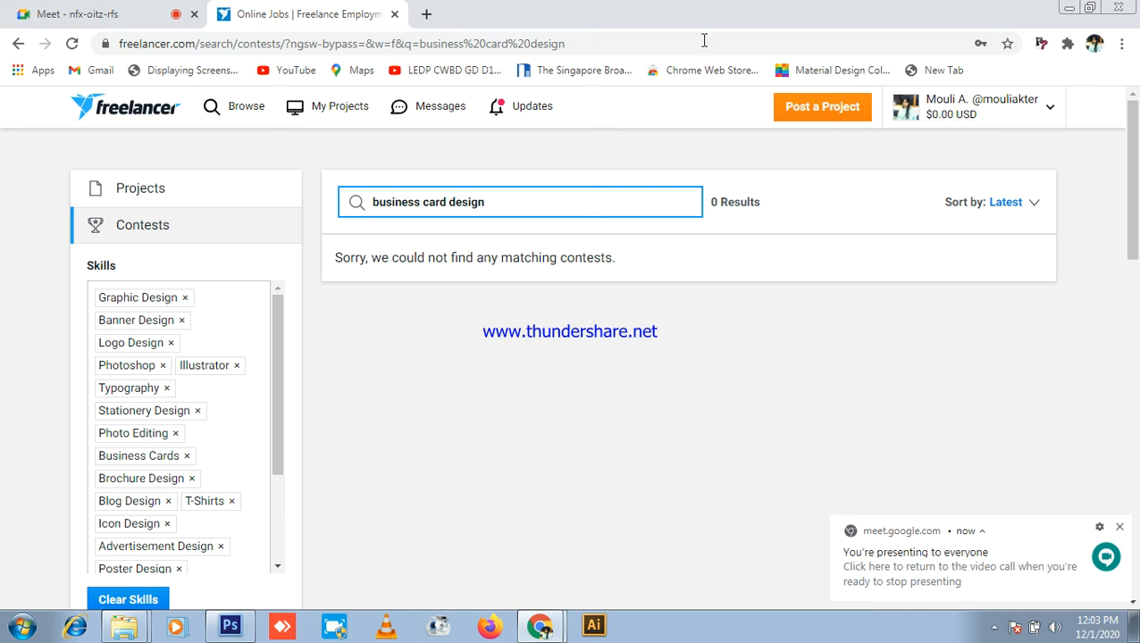
- Look through the first page of contest results and open the $10 Business Cards contest in a new browser tab
scroll(544, 277, "down", 2)
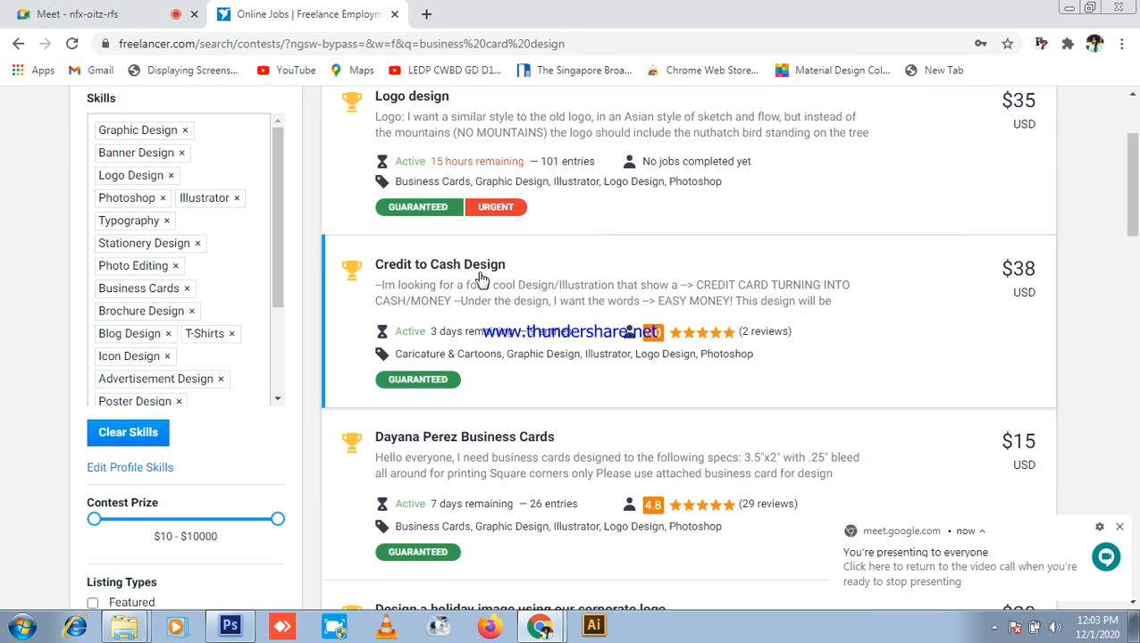
scroll(423, 340, "down", 3)
scroll(625, 231, "down", 2)
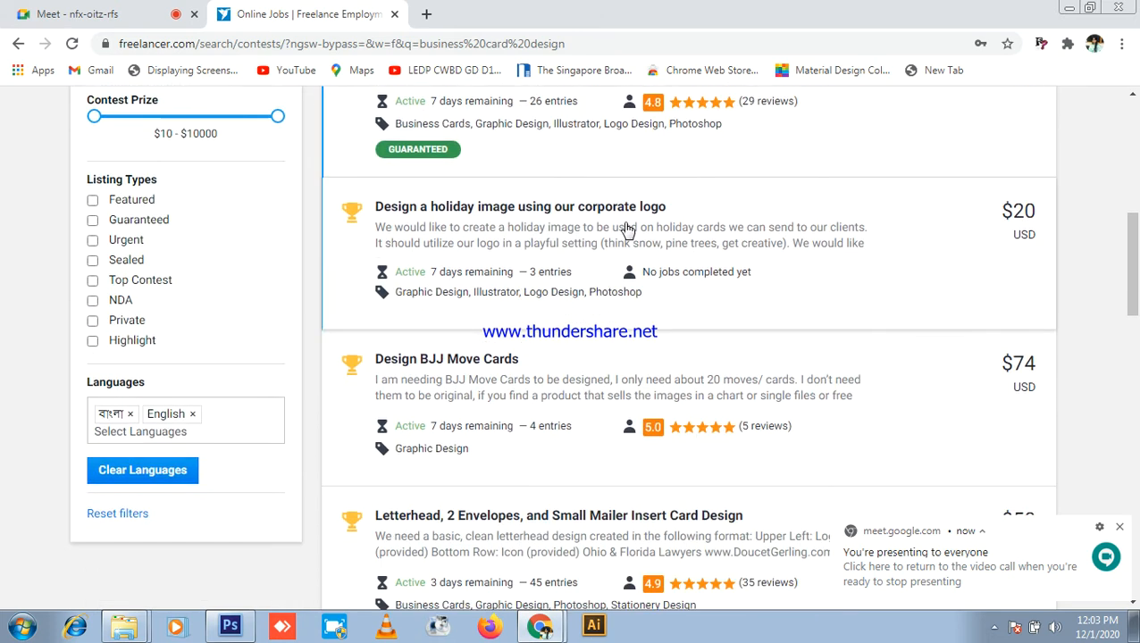
scroll(493, 384, "down", 4)
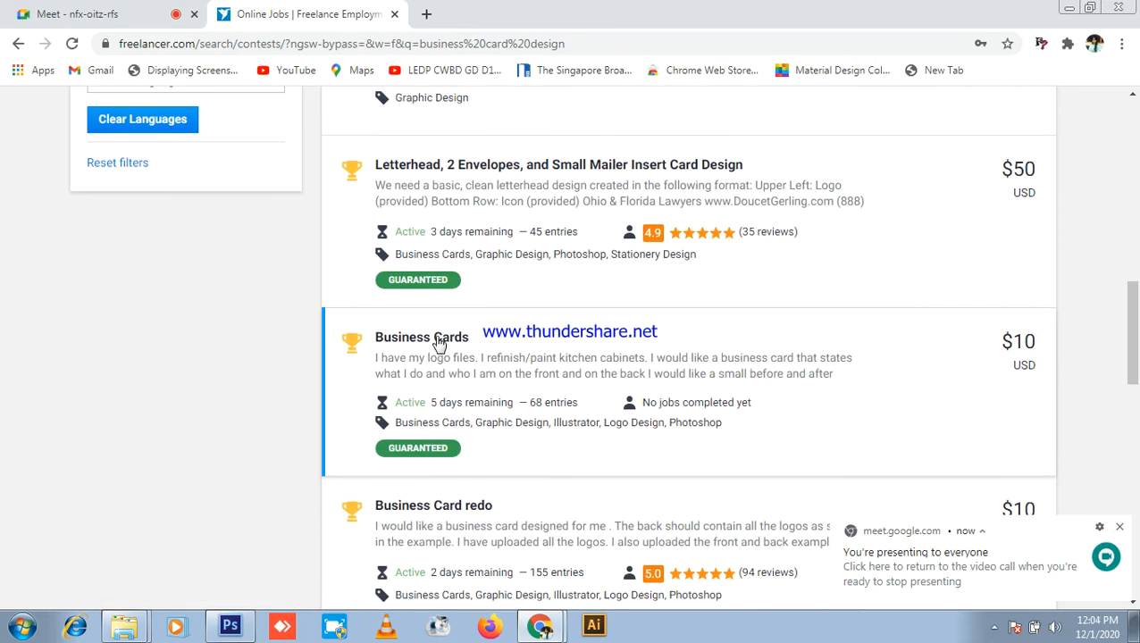
scroll(598, 358, "down", 2)
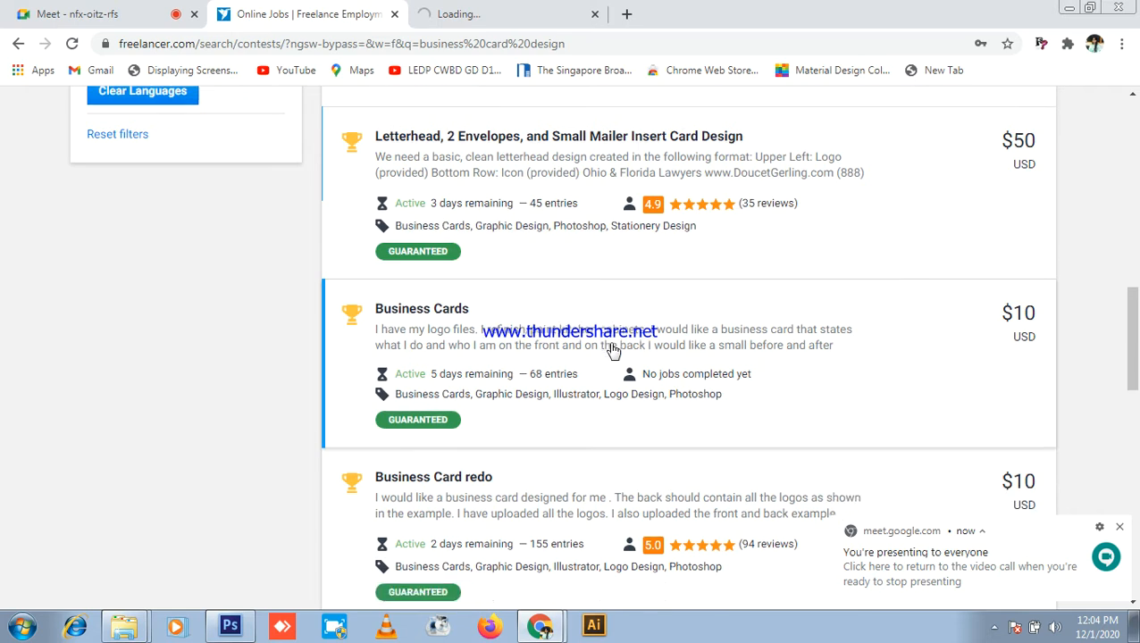
scroll(478, 344, "down", 3)
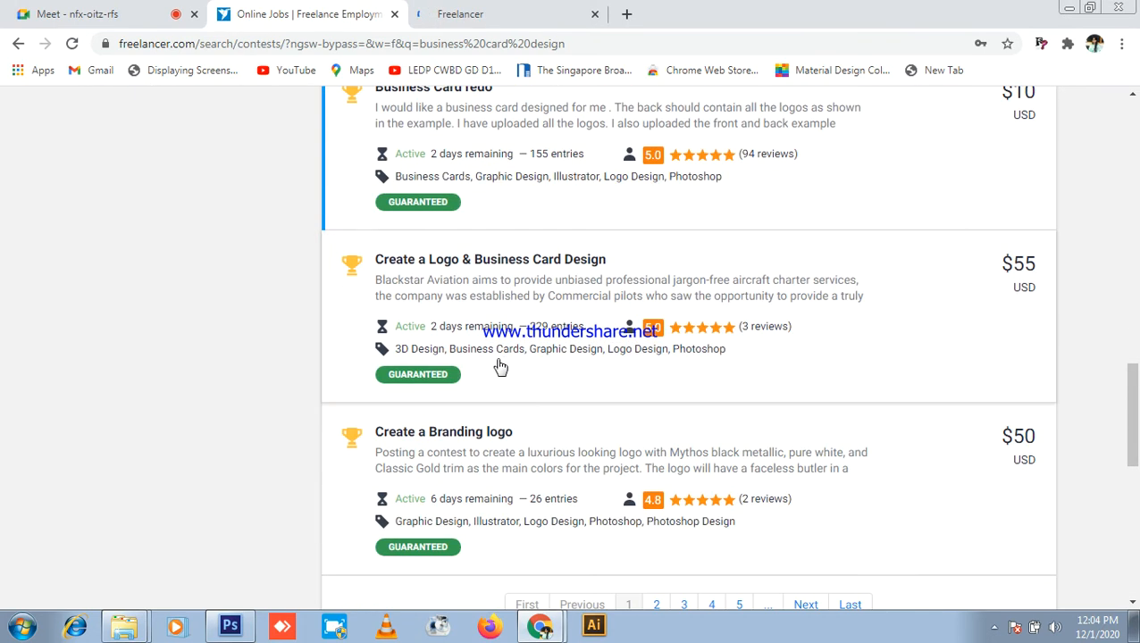
scroll(544, 376, "down", 4)
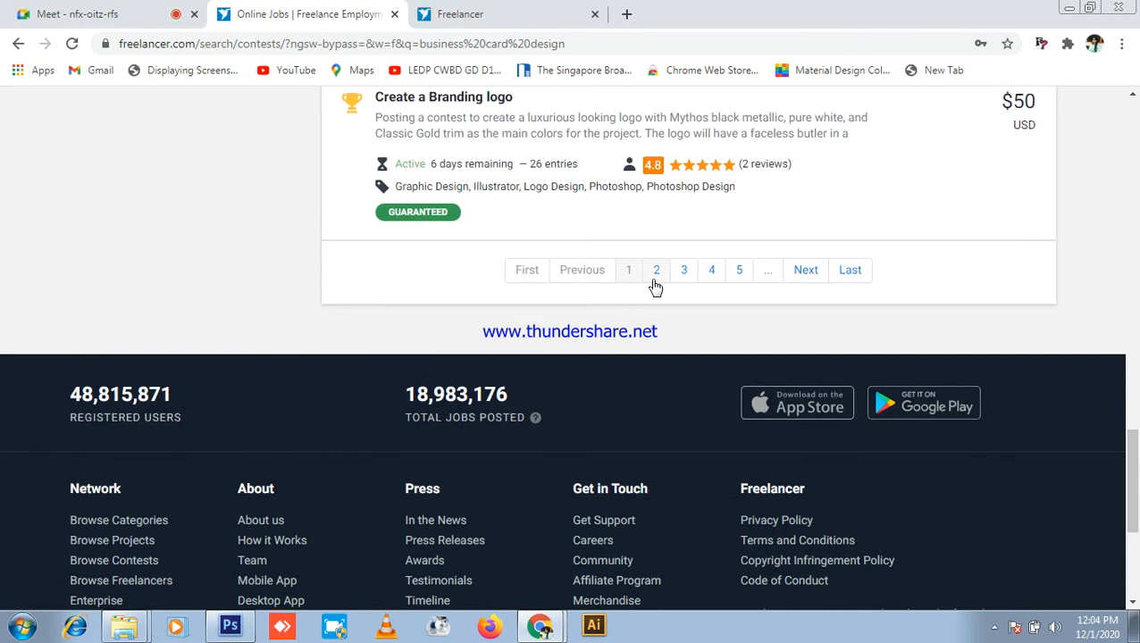
- Go to page 2 of the contest results and examine the listings, glancing at the Meet call in between
left_click(655, 272)
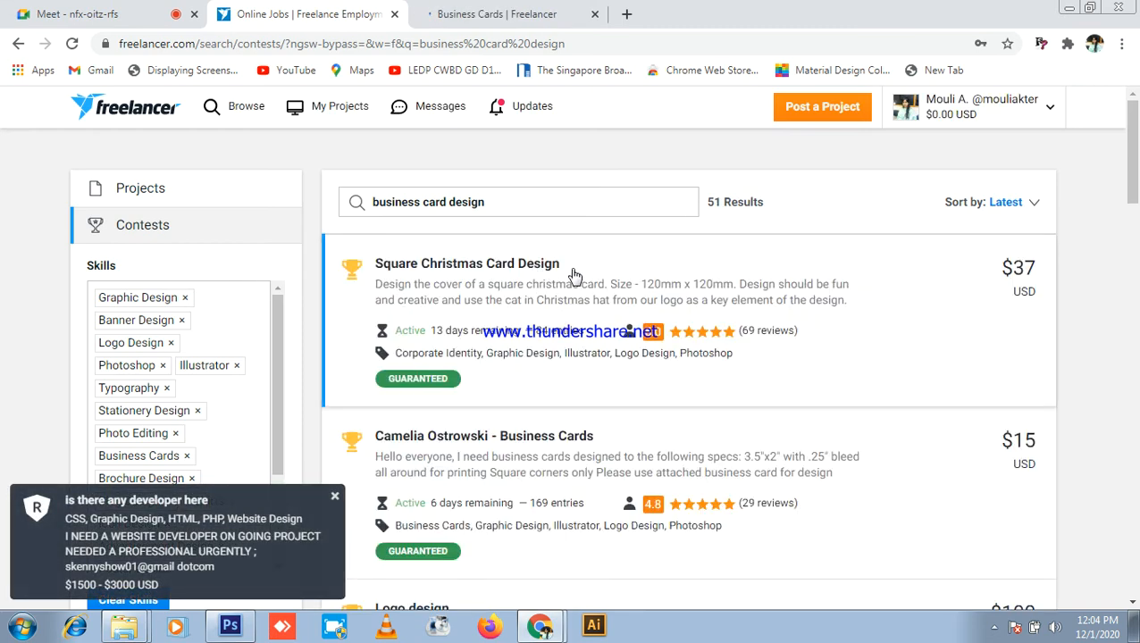
scroll(574, 274, "down", 3)
scroll(576, 312, "down", 2)
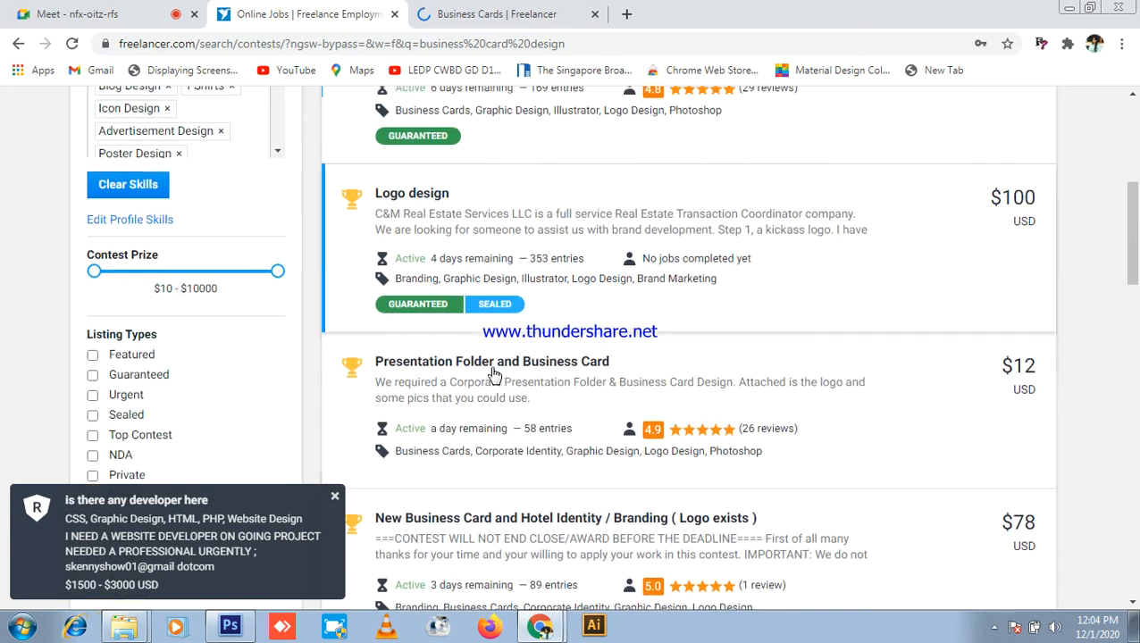
left_click(30, 11)
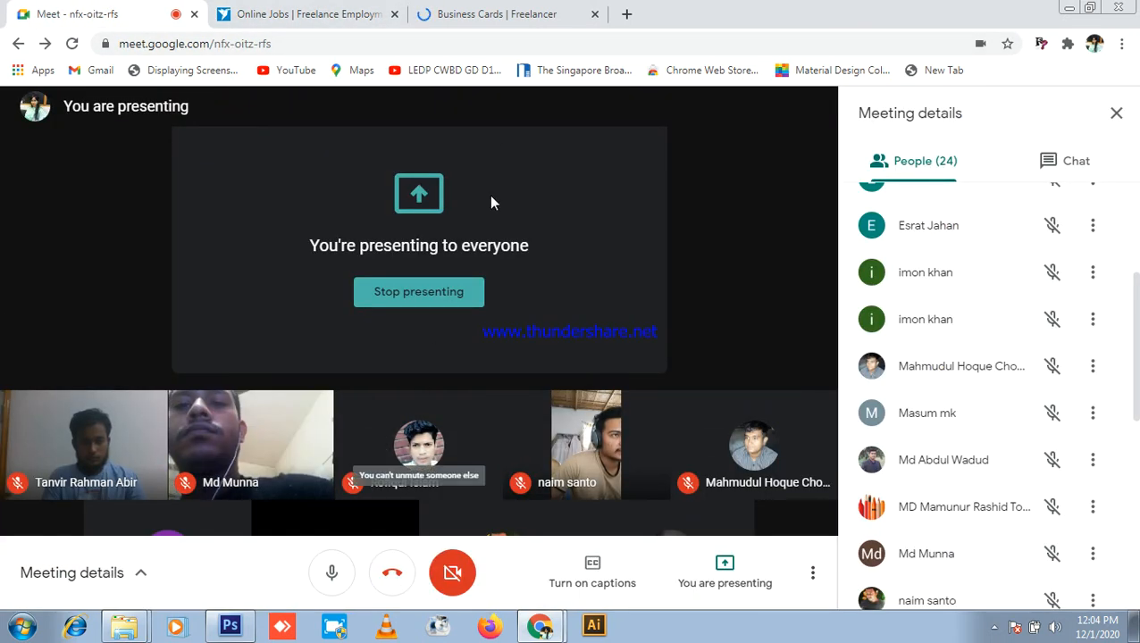
left_click(299, 13)
scroll(715, 455, "down", 3)
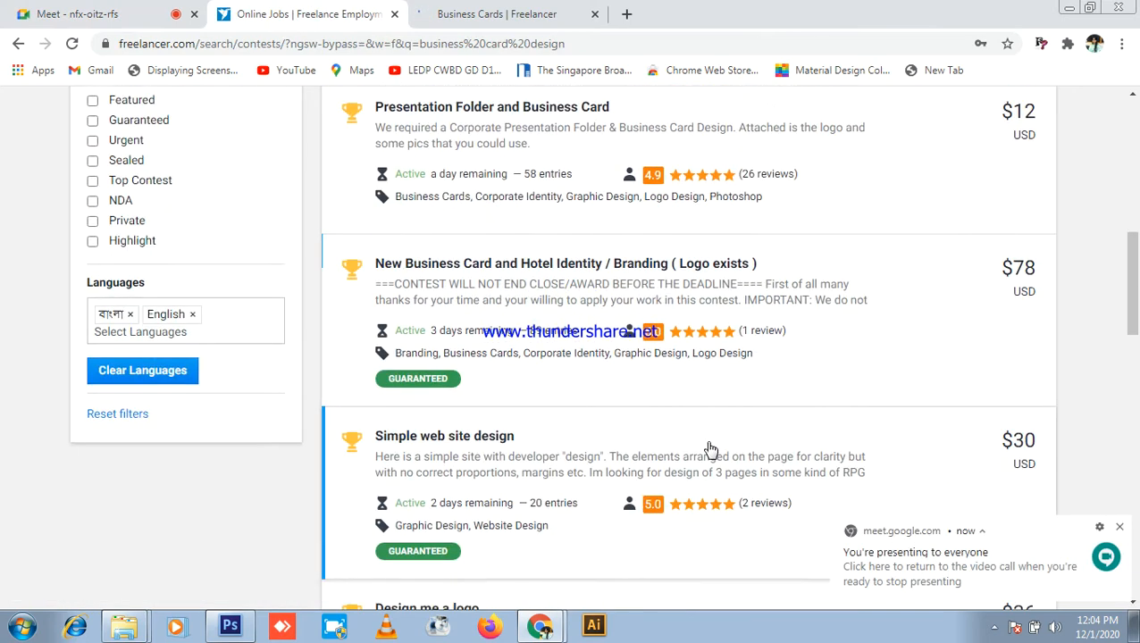
scroll(699, 403, "down", 3)
scroll(573, 444, "down", 3)
scroll(578, 458, "down", 4)
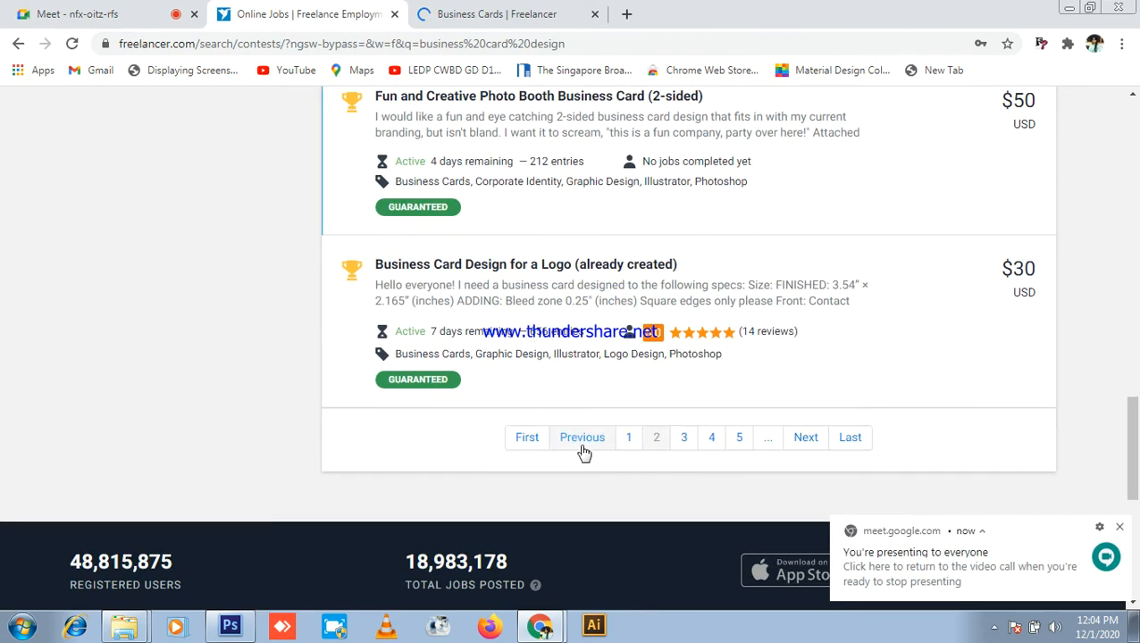
- Go to page 3 of the contest results and look through its listings
left_click(685, 437)
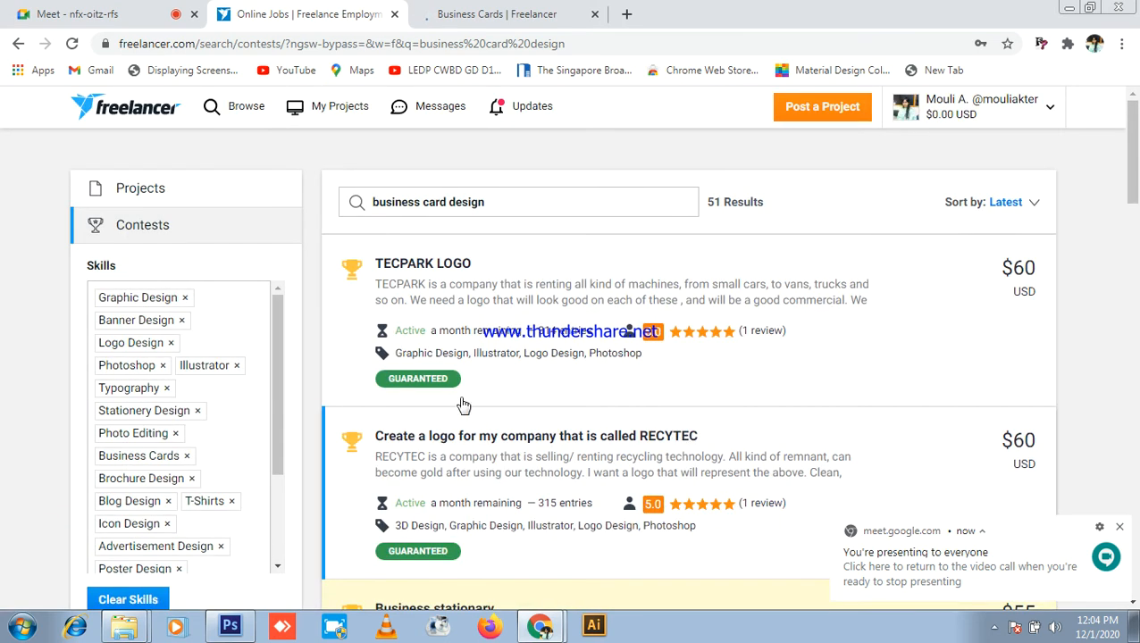
scroll(590, 374, "down", 3)
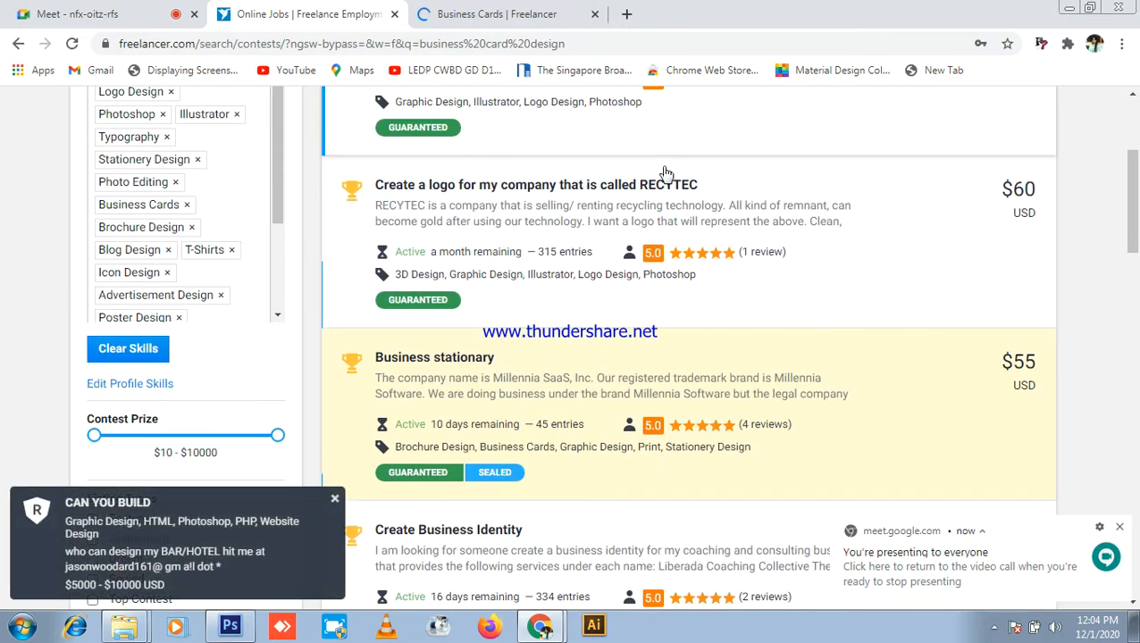
- Open the $7 "business card" contest and the $29 "BUSINESS CARD DESIGN" contest from the search results in separate background tabs
scroll(609, 411, "down", 2)
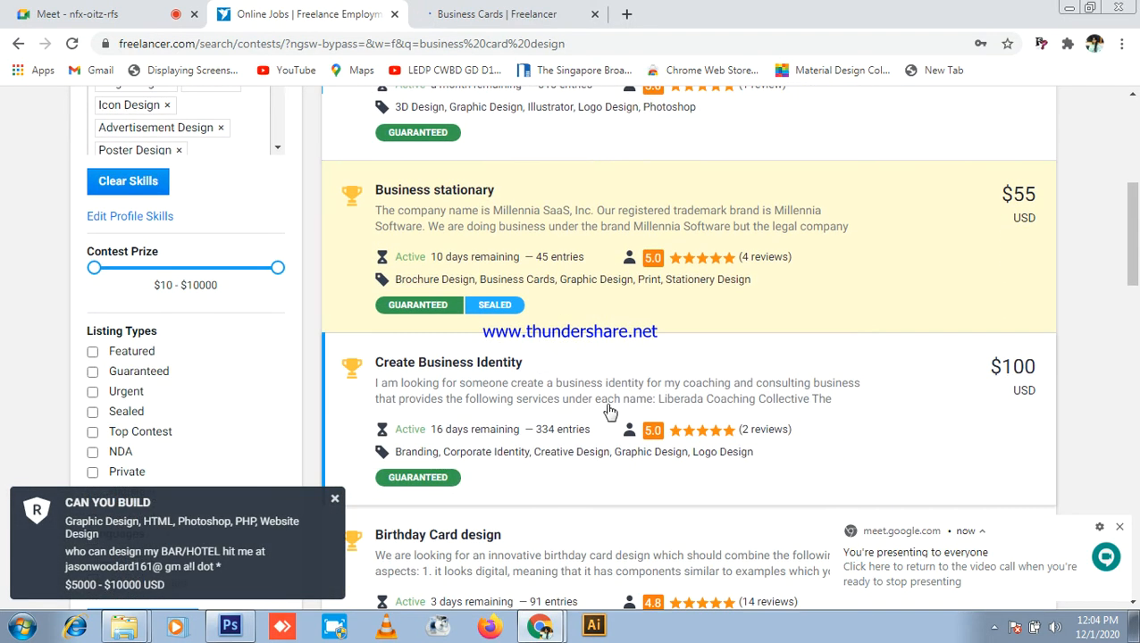
scroll(609, 410, "down", 2)
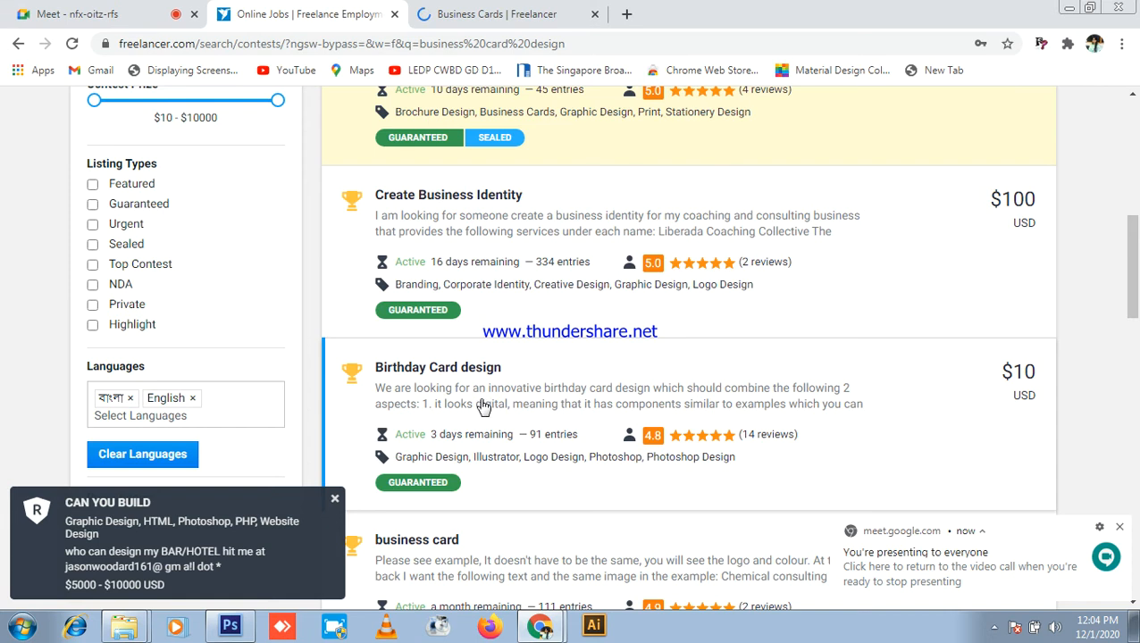
scroll(483, 407, "down", 2)
middle_click(447, 380)
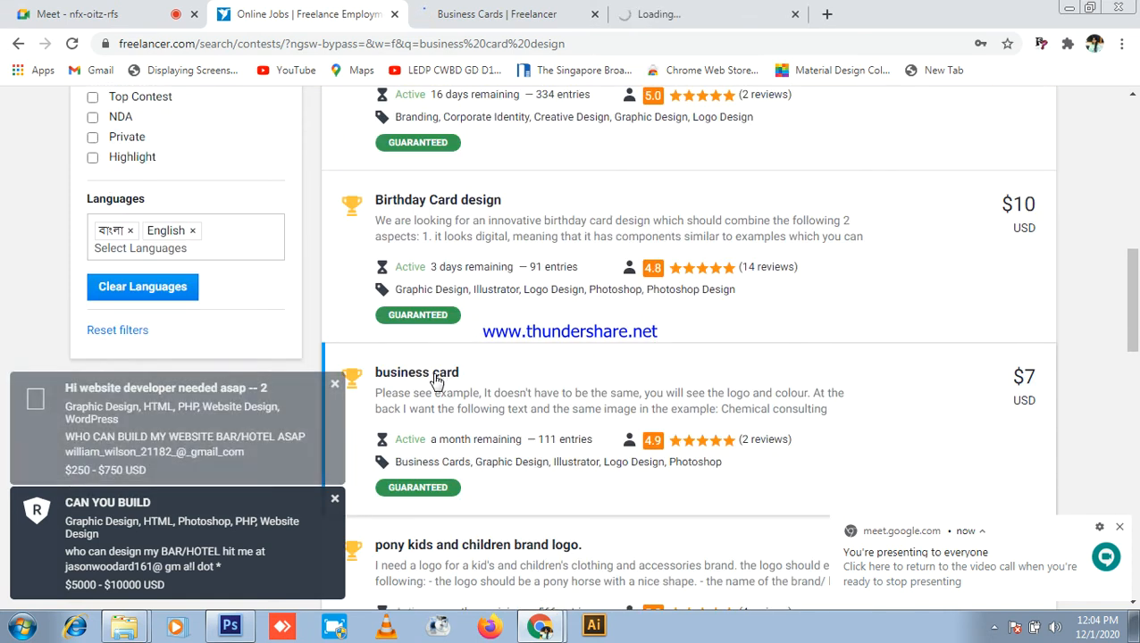
scroll(761, 351, "down", 4)
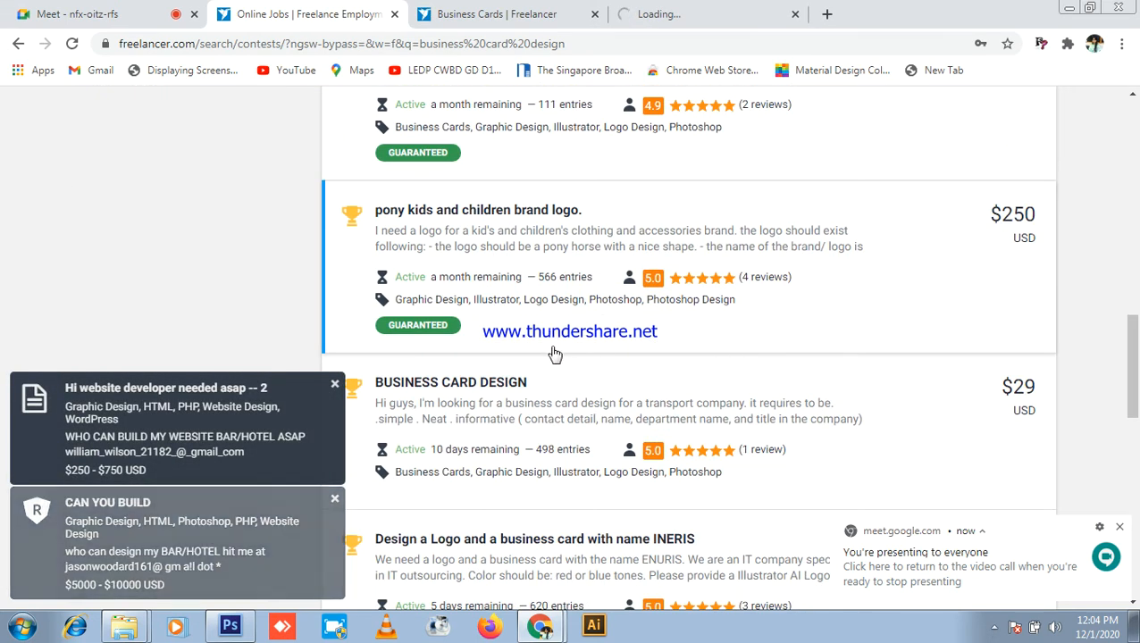
middle_click(509, 387)
- Browse page 4 of the business card design contest results and go on to page 5
scroll(539, 382, "down", 6)
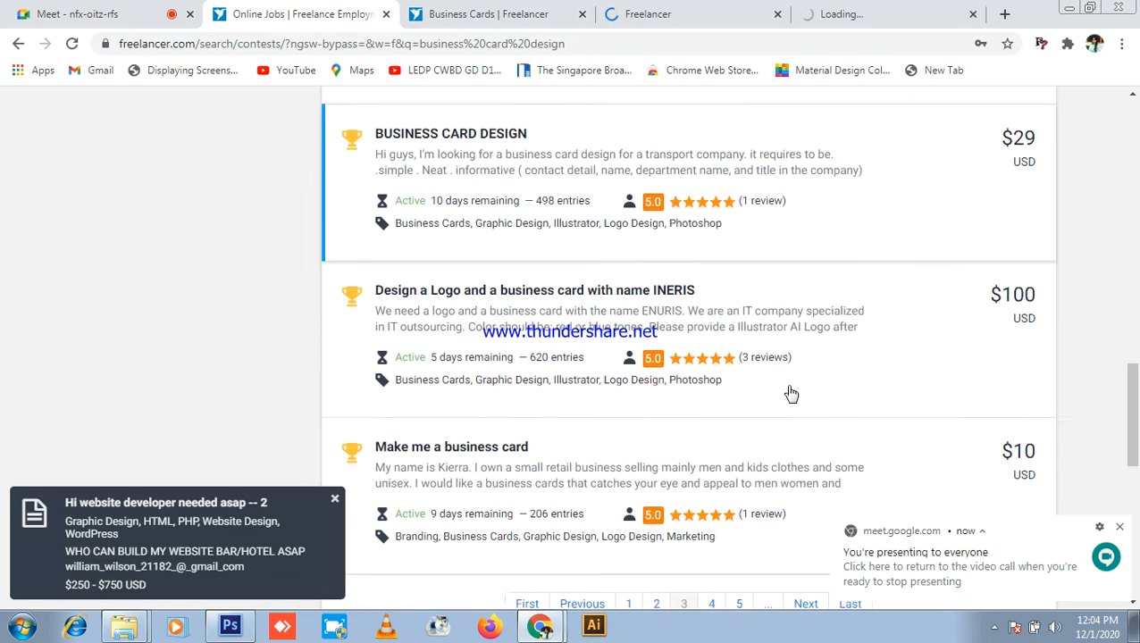
left_click(712, 351)
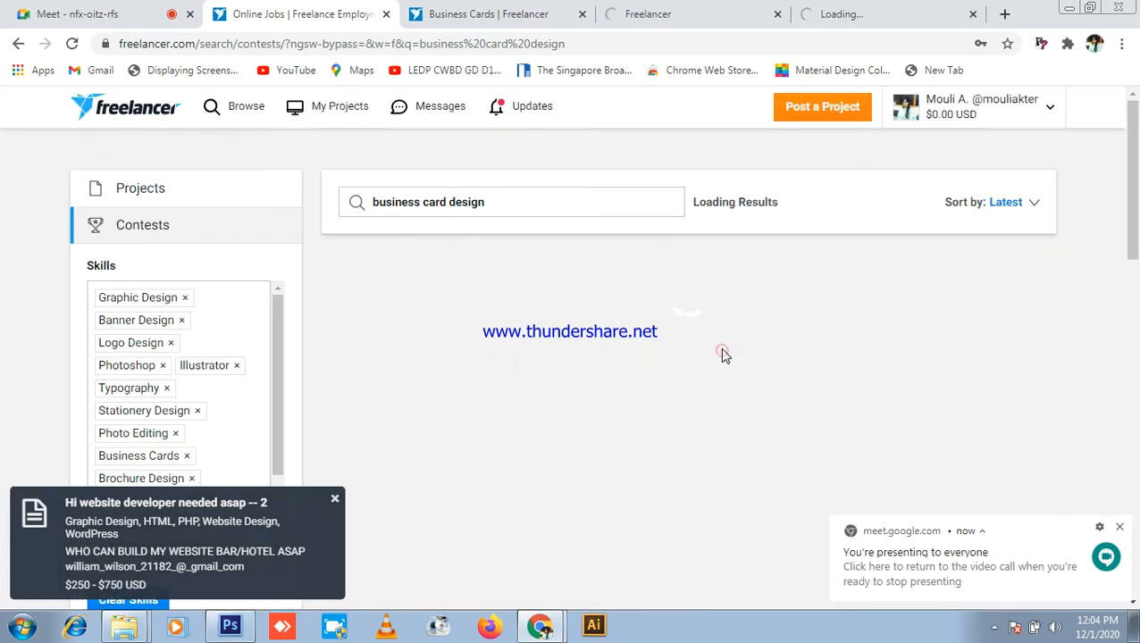
scroll(536, 362, "down", 4)
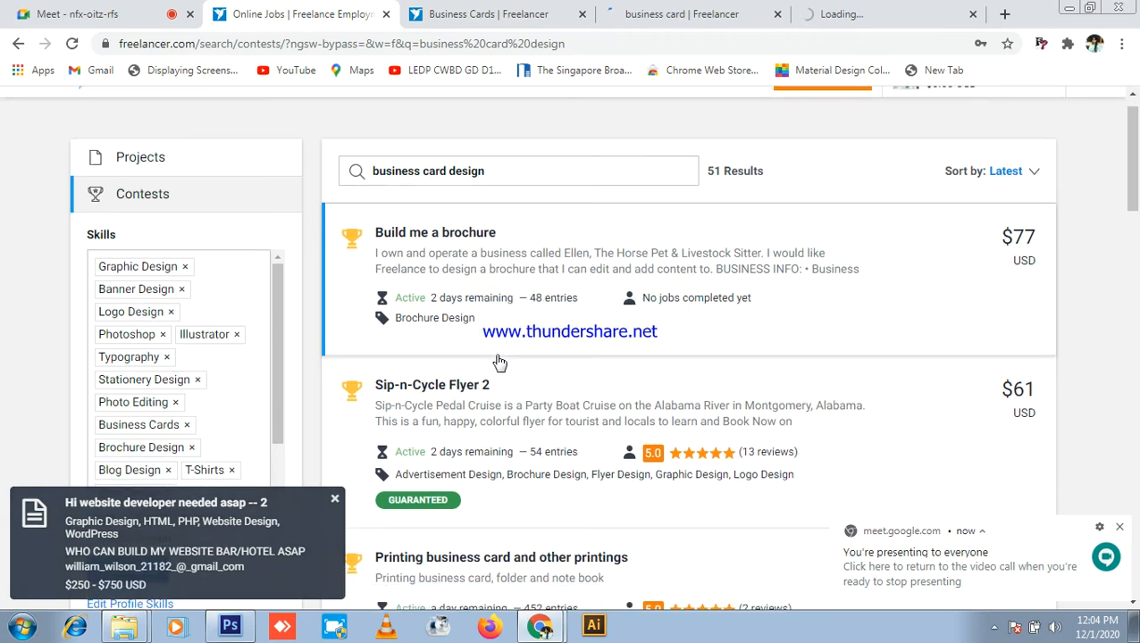
scroll(582, 365, "down", 10)
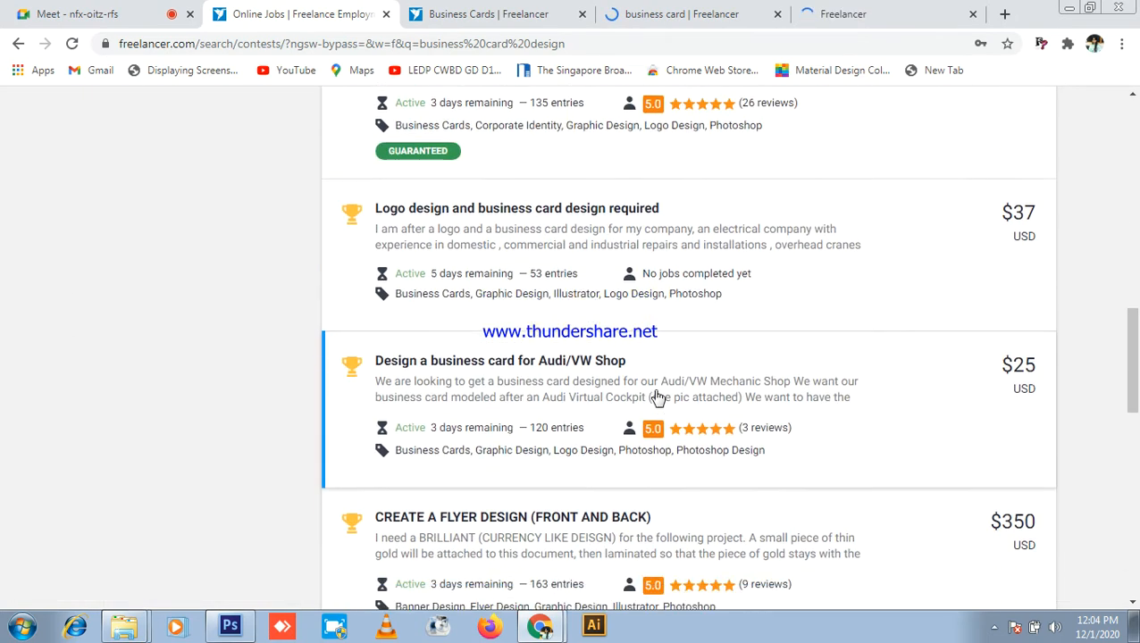
scroll(663, 396, "down", 7)
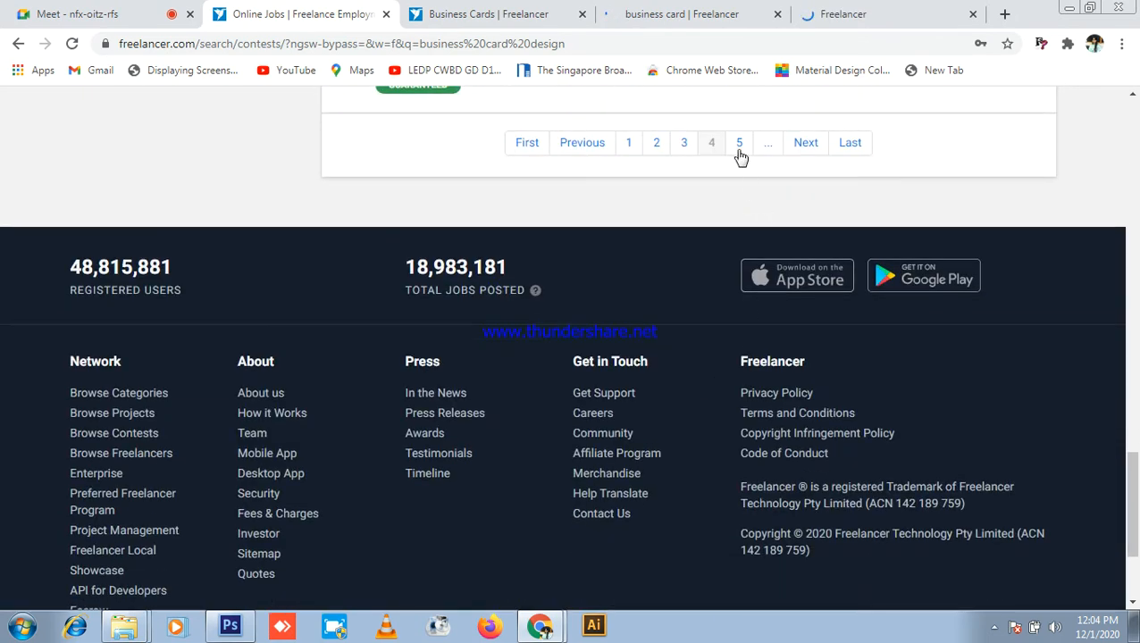
left_click(737, 143)
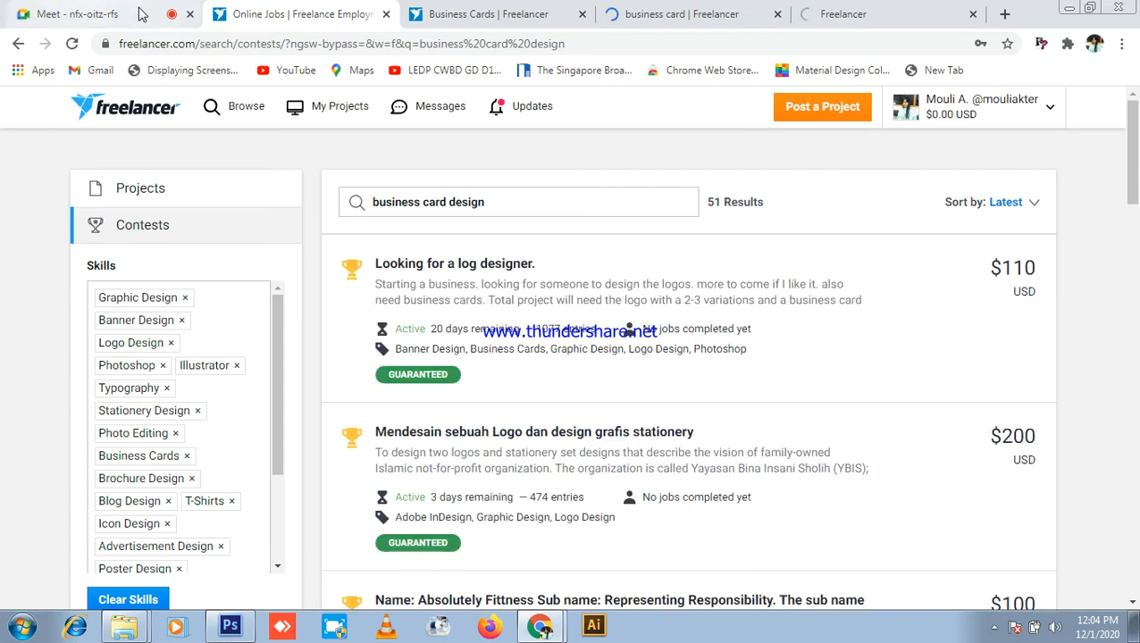
- Review the description of the "Business Cards" contest for kitchen cabinet refinishing and look over its submitted entries
left_click(78, 7)
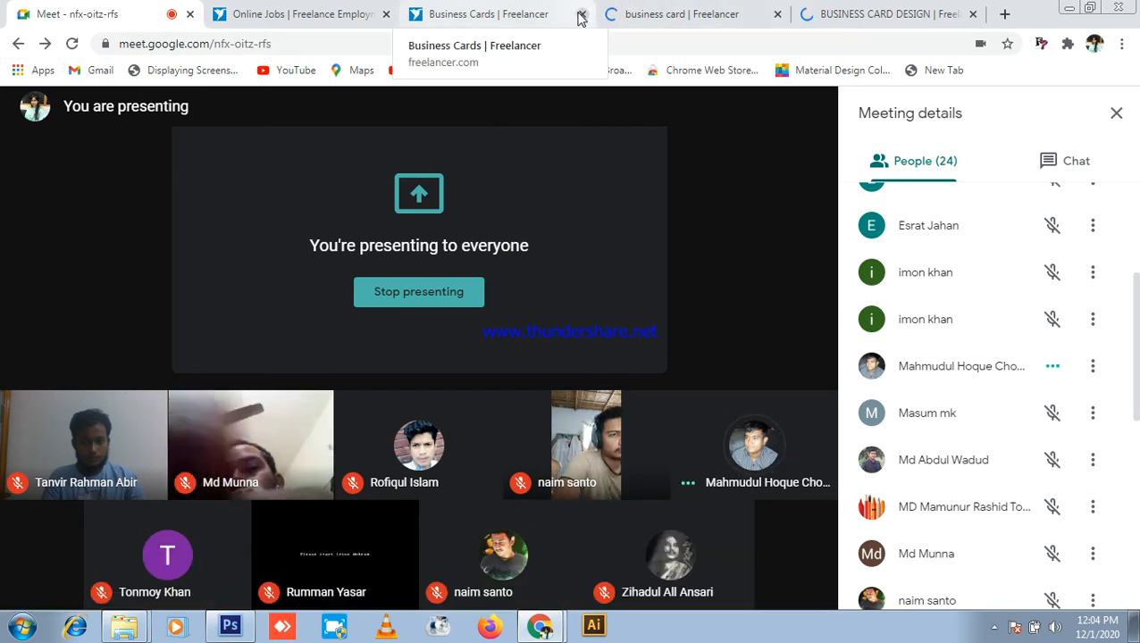
left_click(536, 14)
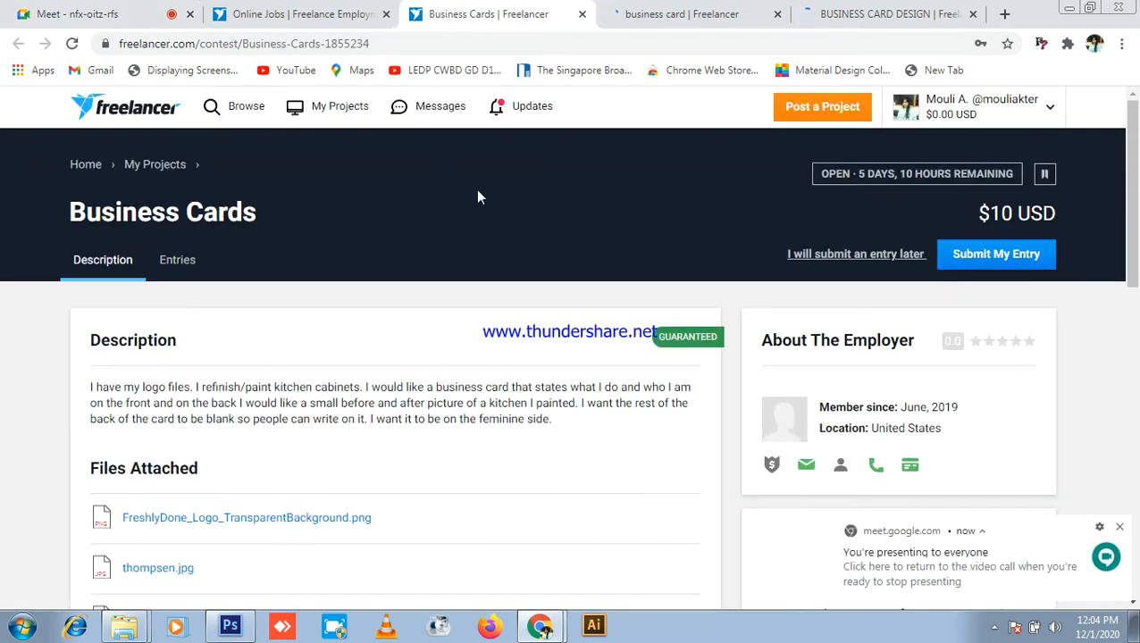
scroll(487, 207, "down", 1)
left_click(630, 27)
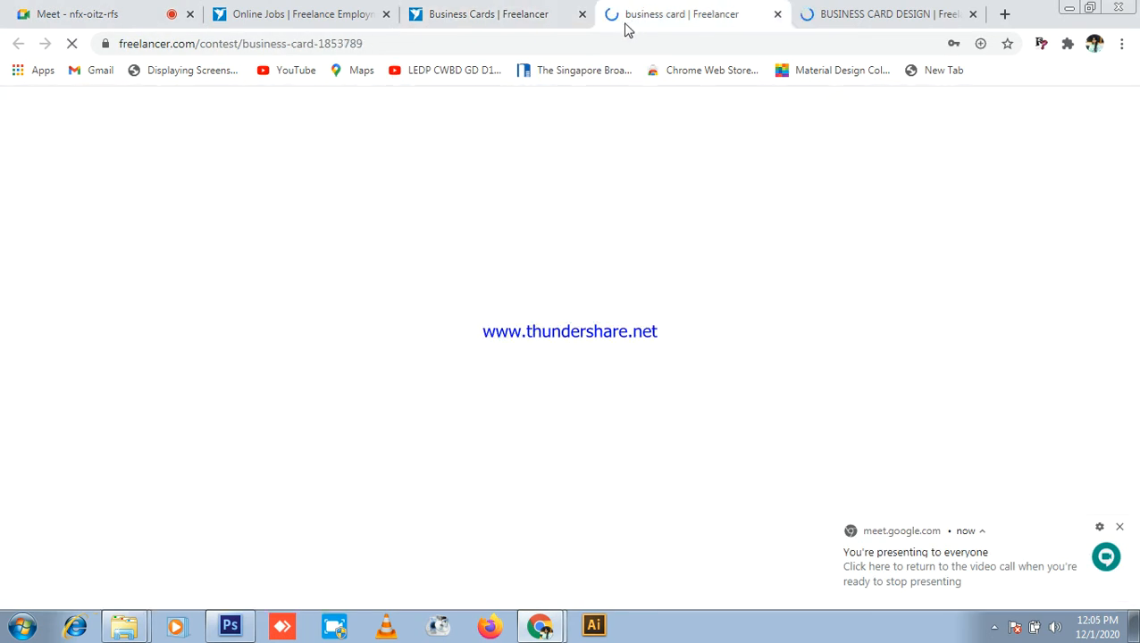
left_click(504, 11)
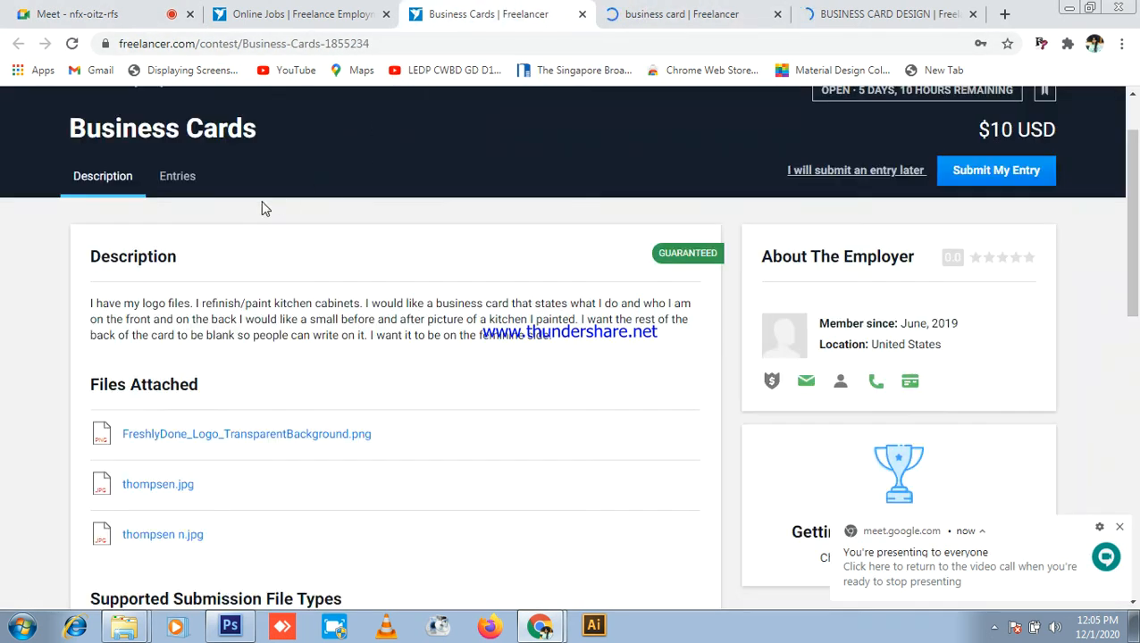
left_click(160, 177)
left_click(177, 176)
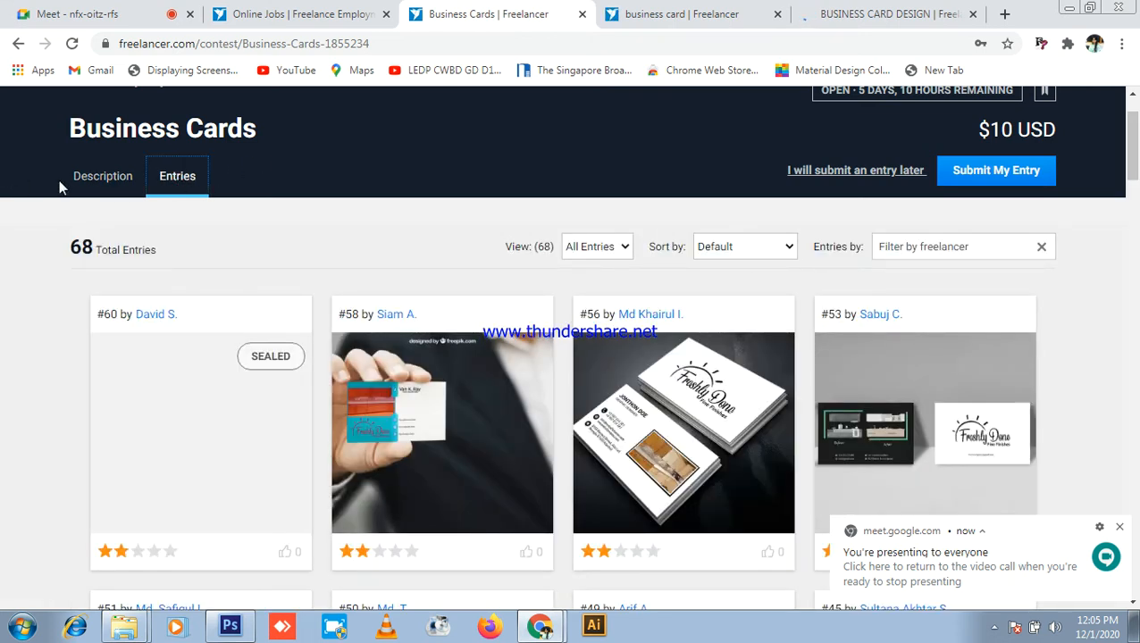
left_click(102, 176)
- Check the Google Meet call and read the description of the "business card" contest for chemical consulting services
left_click(134, 13)
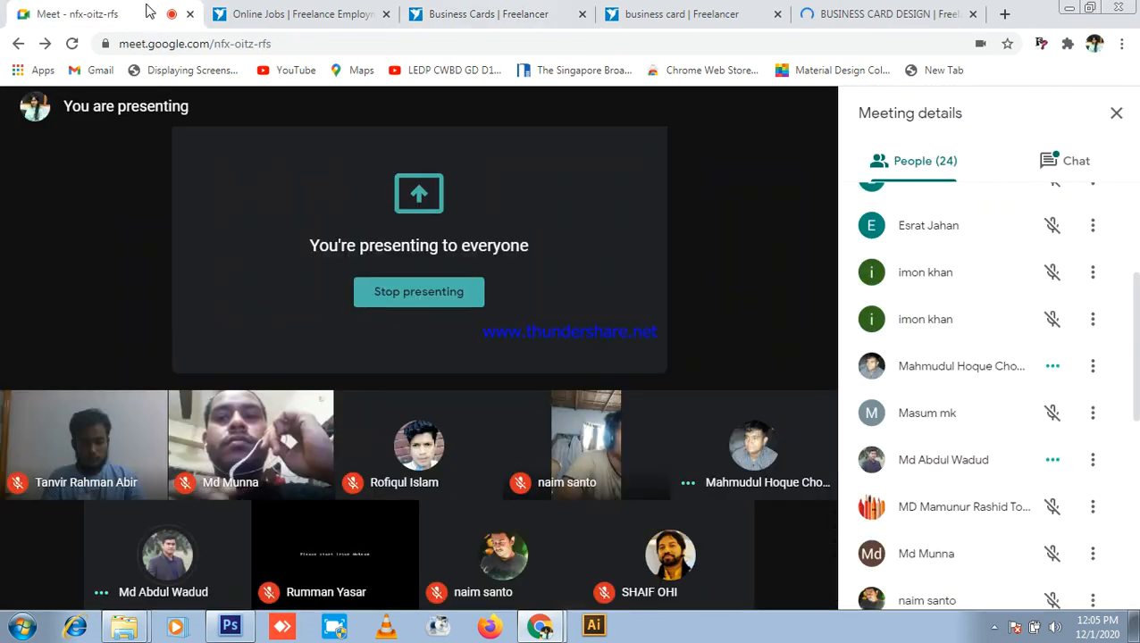
left_click(683, 14)
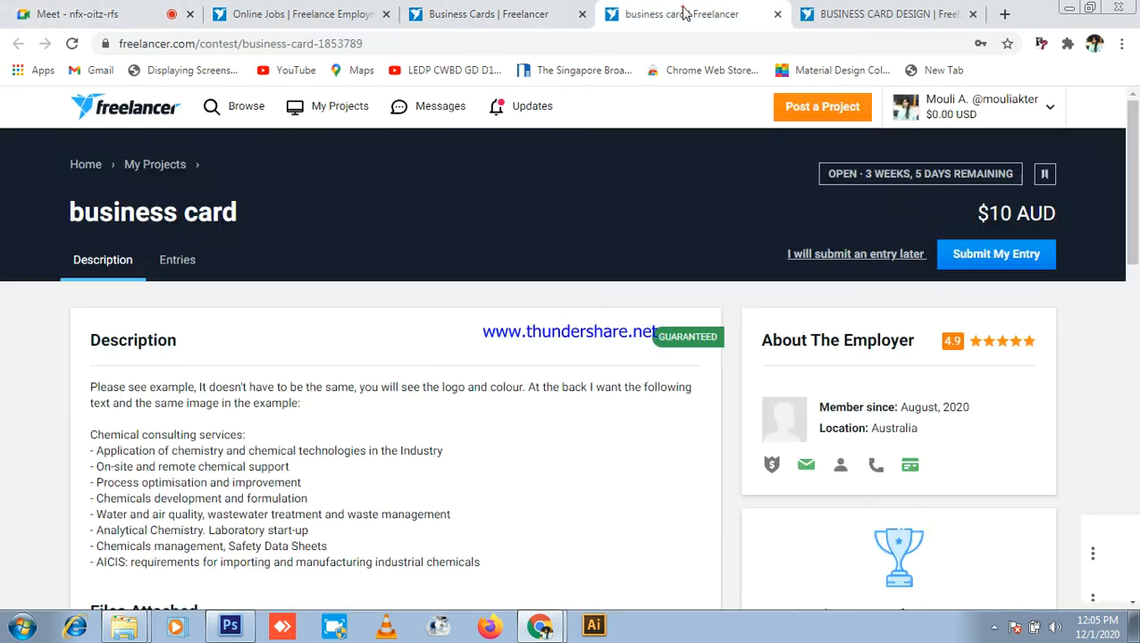
scroll(343, 273, "down", 3)
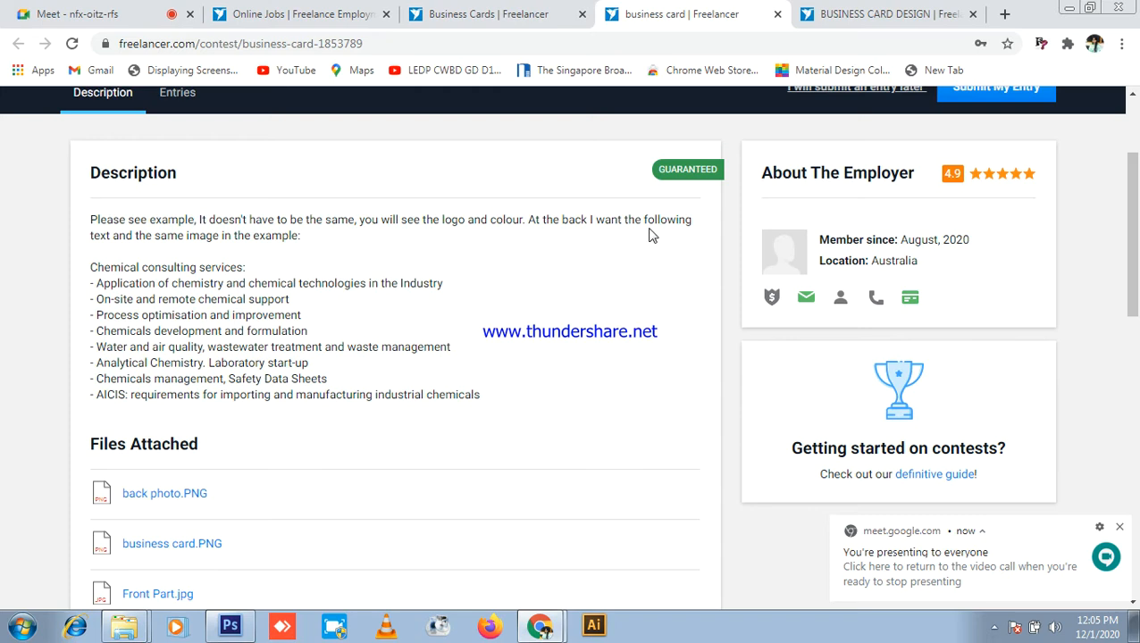
scroll(343, 272, "up", 3)
- View the entries of the "BUSINESS CARD DESIGN" contest and return to its description
left_click(885, 14)
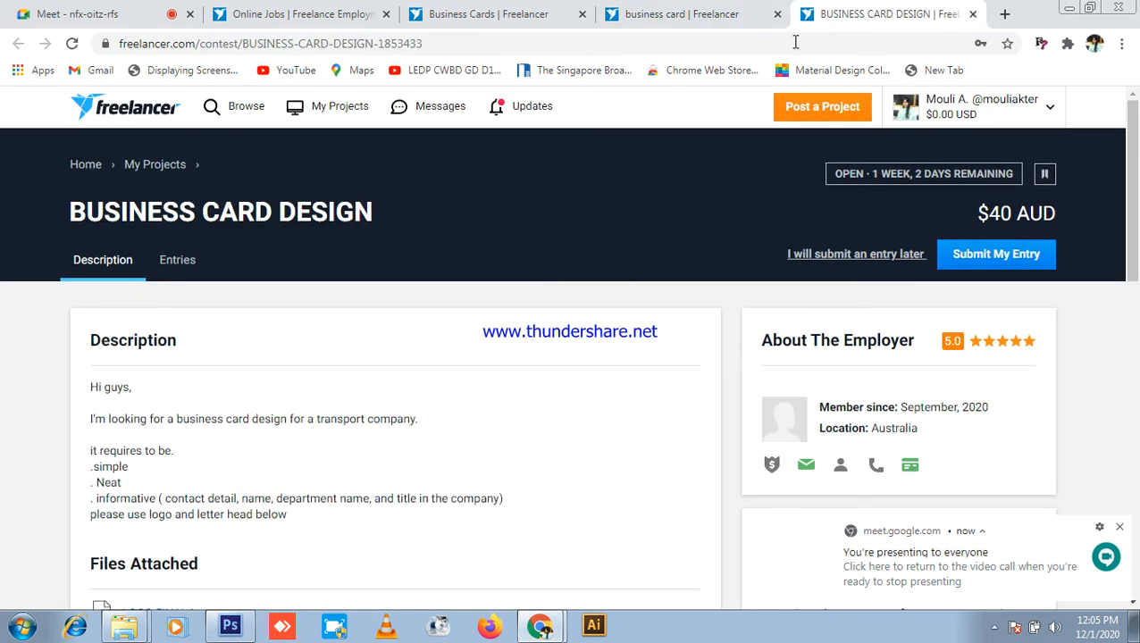
left_click(177, 261)
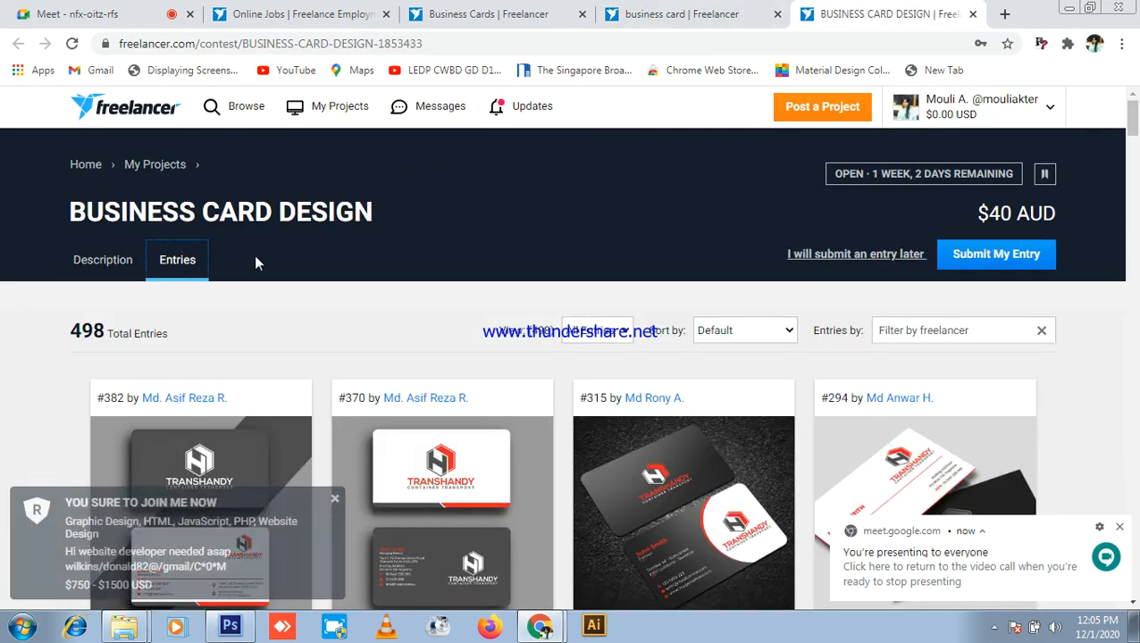
left_click(117, 258)
left_click_drag(378, 213, 483, 244)
left_click(15, 218)
left_click(483, 244)
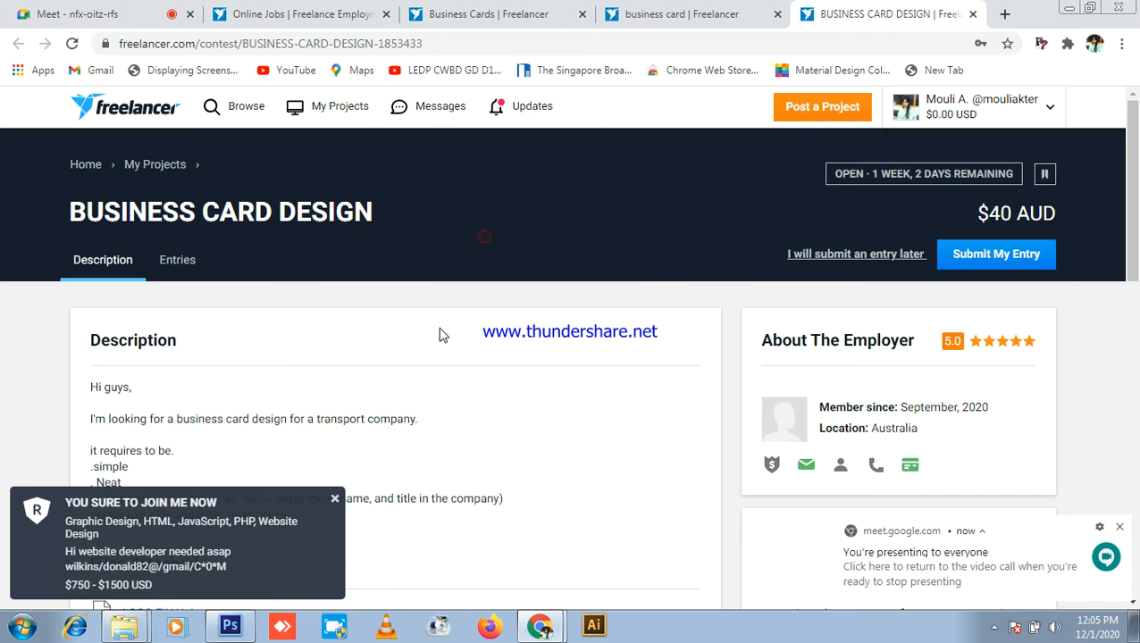
- Read the transport company's brief and preview its attachments LOGO FINAL.jpg and TRANSHANDY_LETTERHEAD_20202020.jpg
scroll(440, 331, "down", 1)
scroll(338, 360, "down", 2)
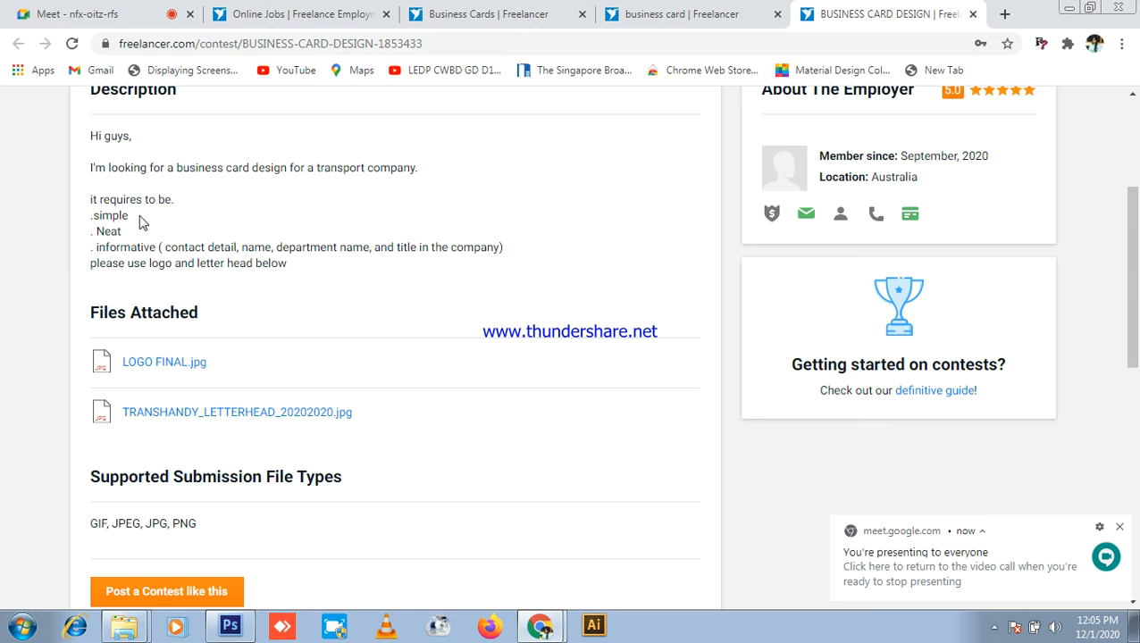
scroll(220, 250, "down", 1)
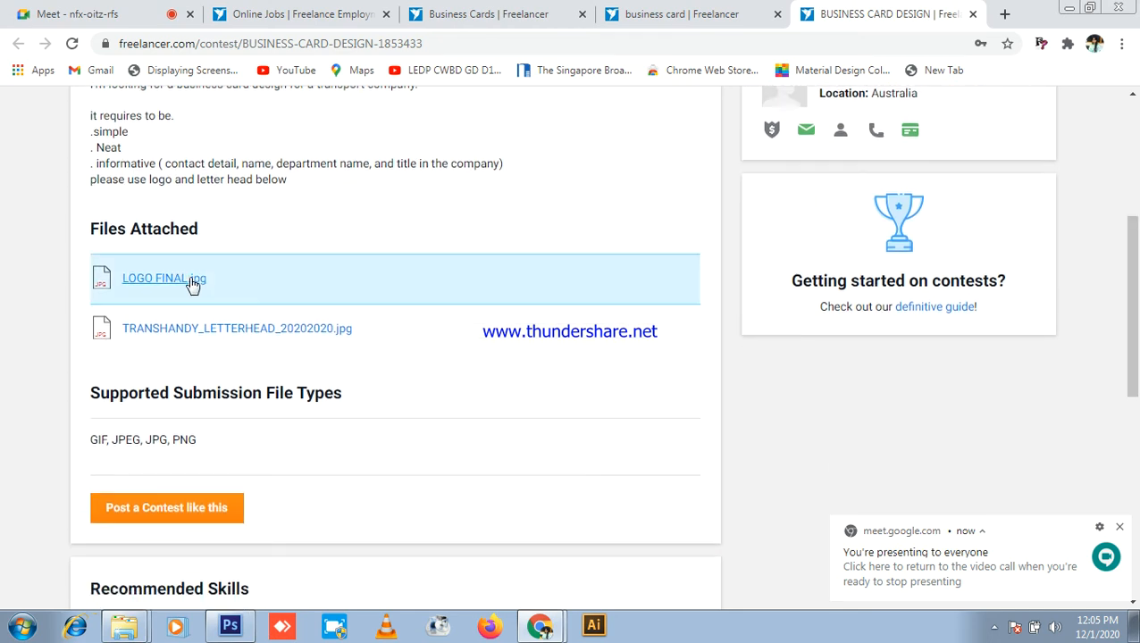
left_click(192, 279)
left_click(93, 13)
left_click(853, 14)
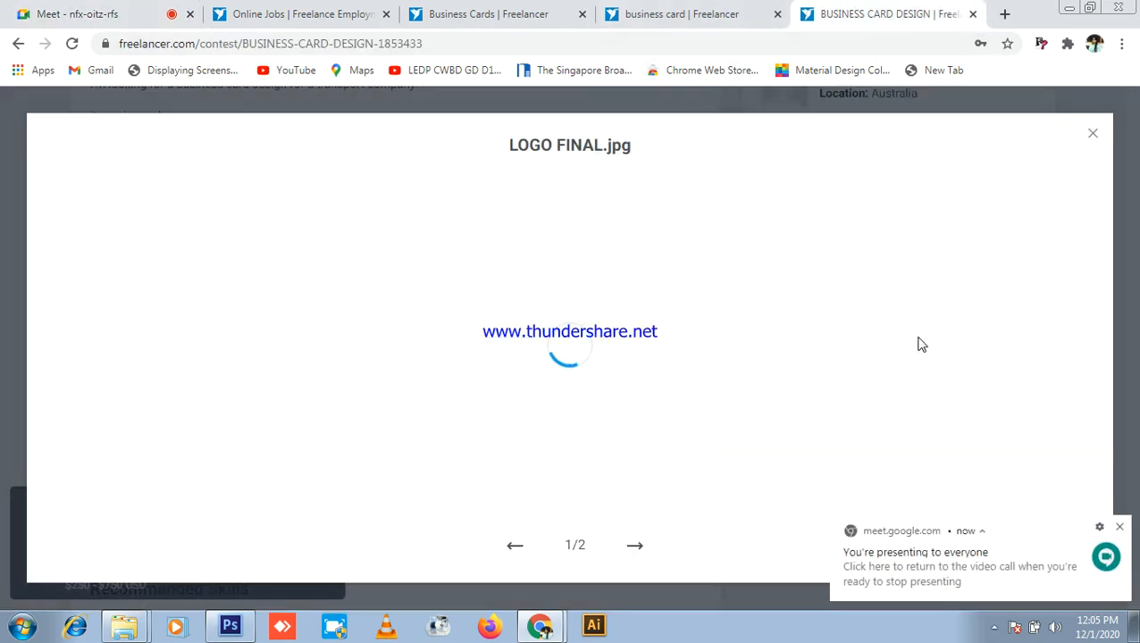
left_click(1122, 528)
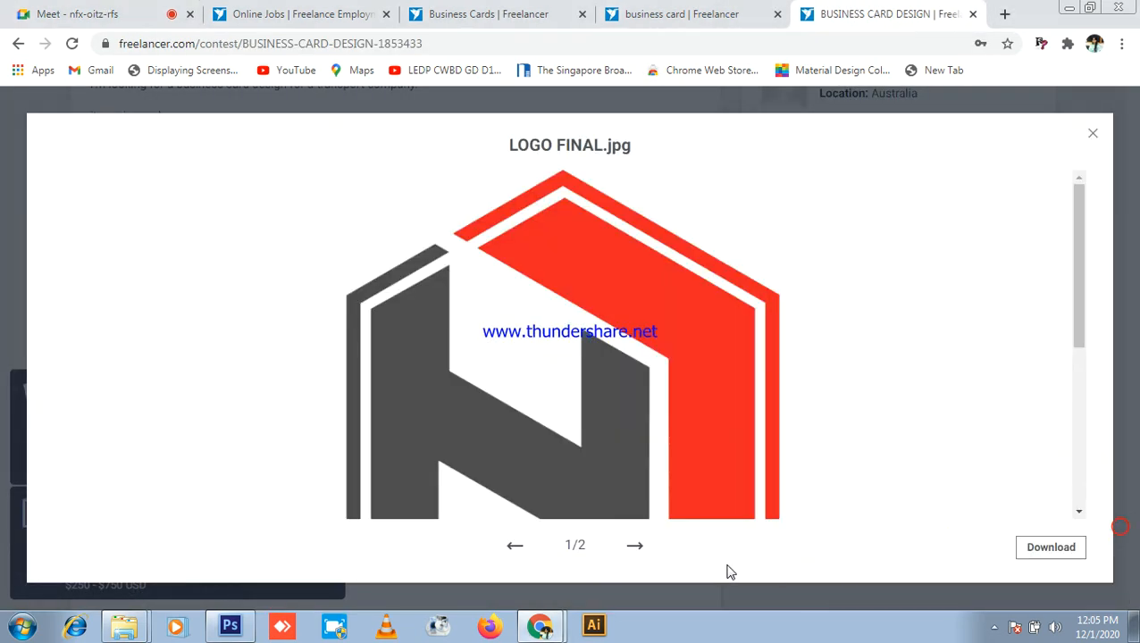
left_click(638, 550)
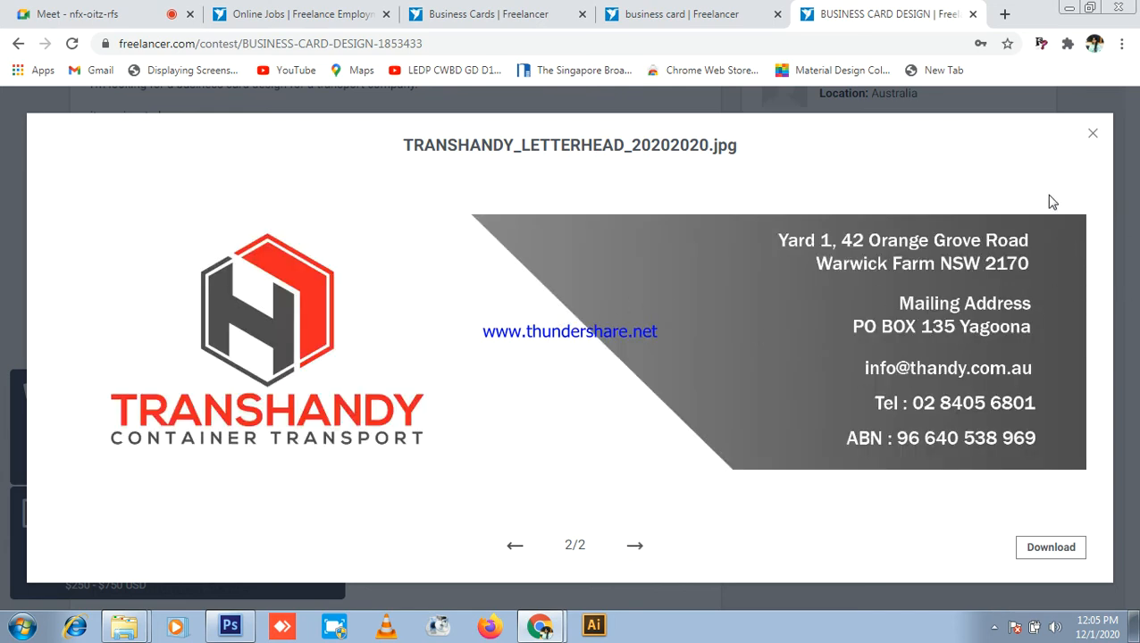
left_click(1092, 136)
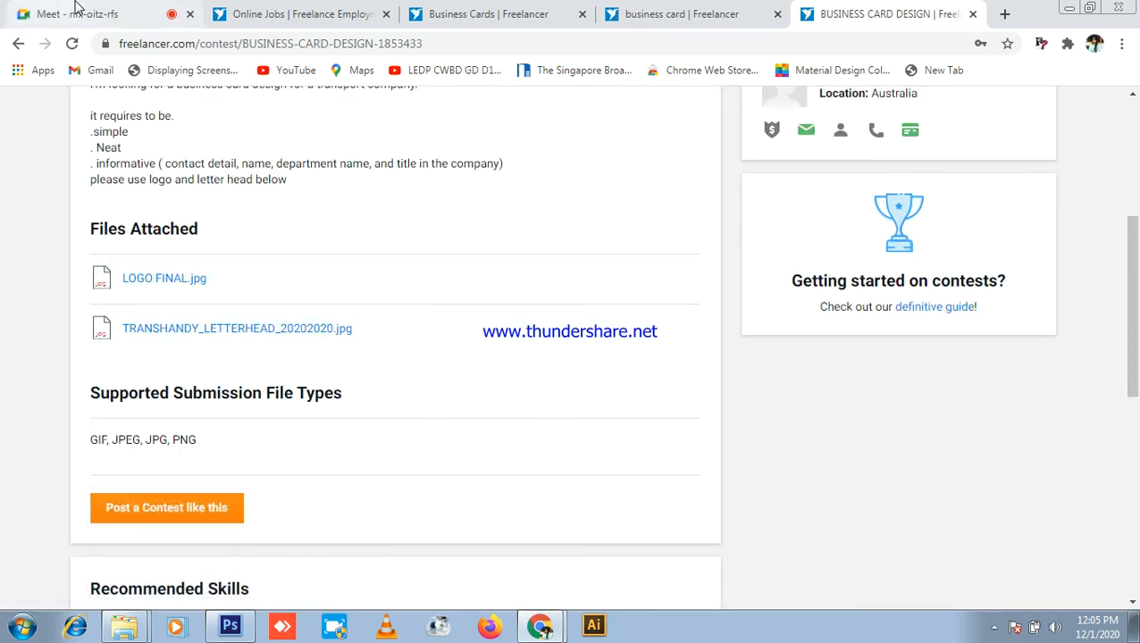
left_click(67, 8)
left_click(819, 20)
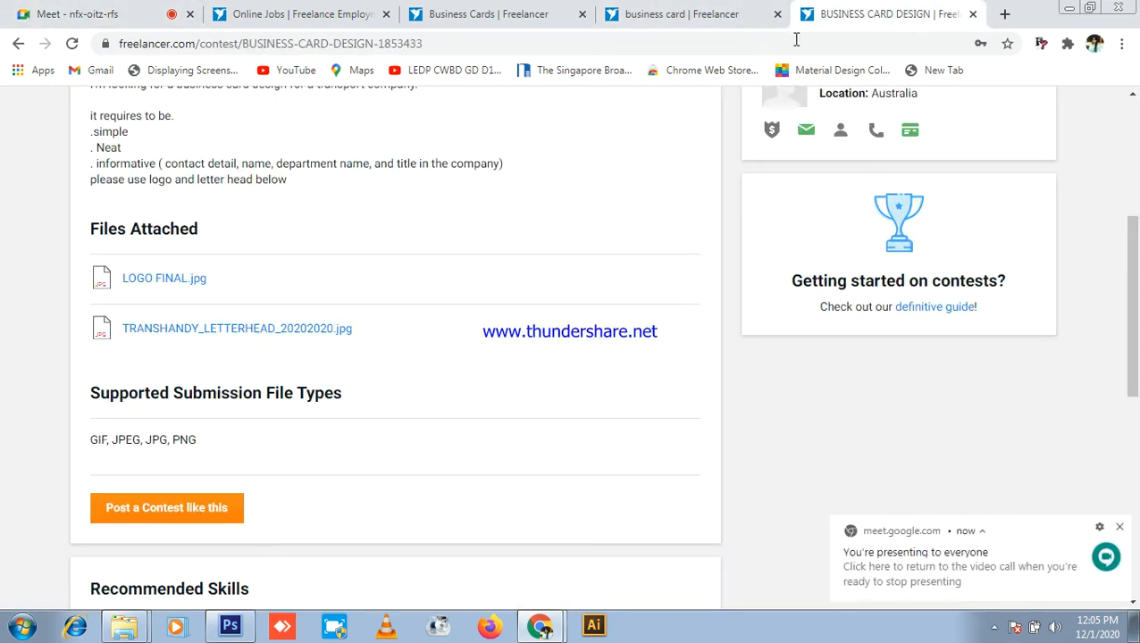
left_click(634, 27)
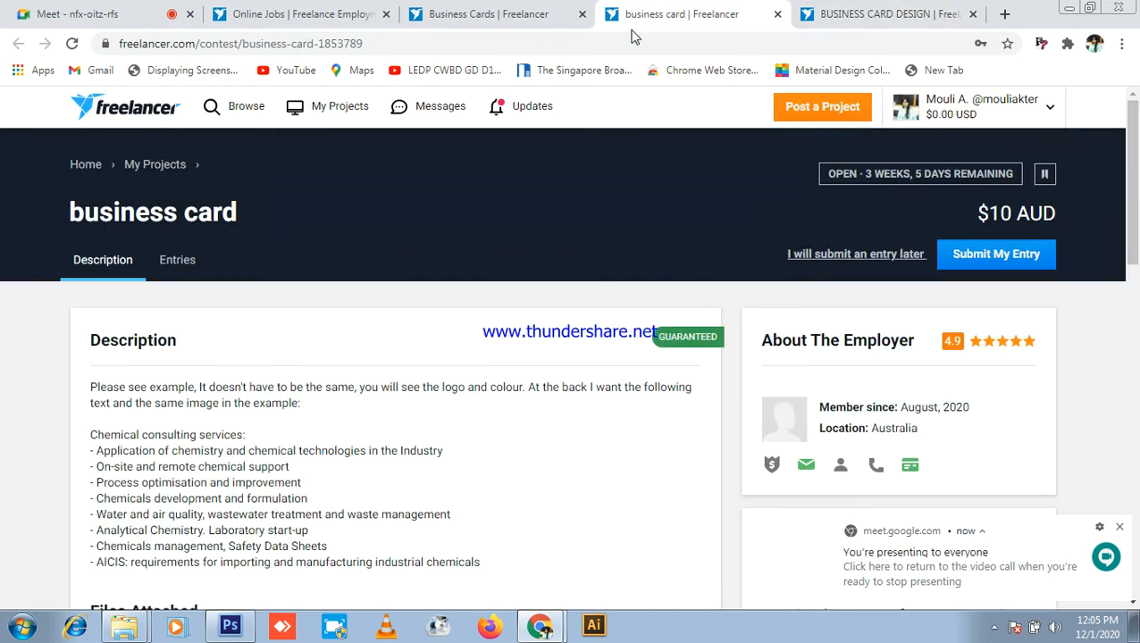
left_click(522, 16)
left_click(858, 13)
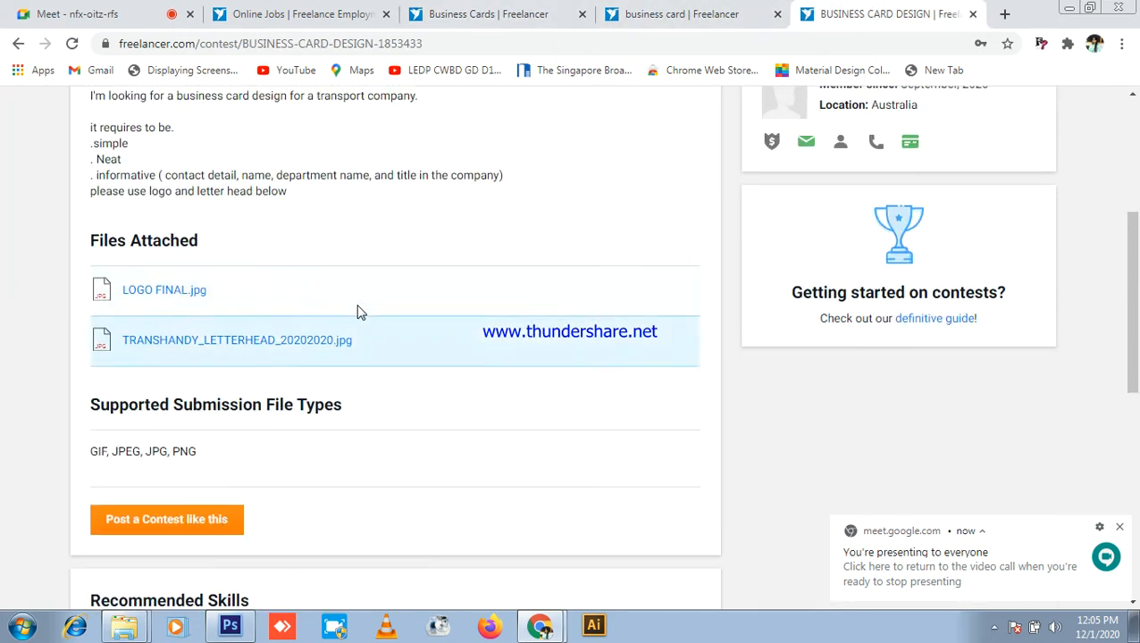
- Examine the entries submitted to the "BUSINESS CARD DESIGN" contest, comparing the star-rated Transhandy card designs with the unrated ones
scroll(357, 312, "up", 4)
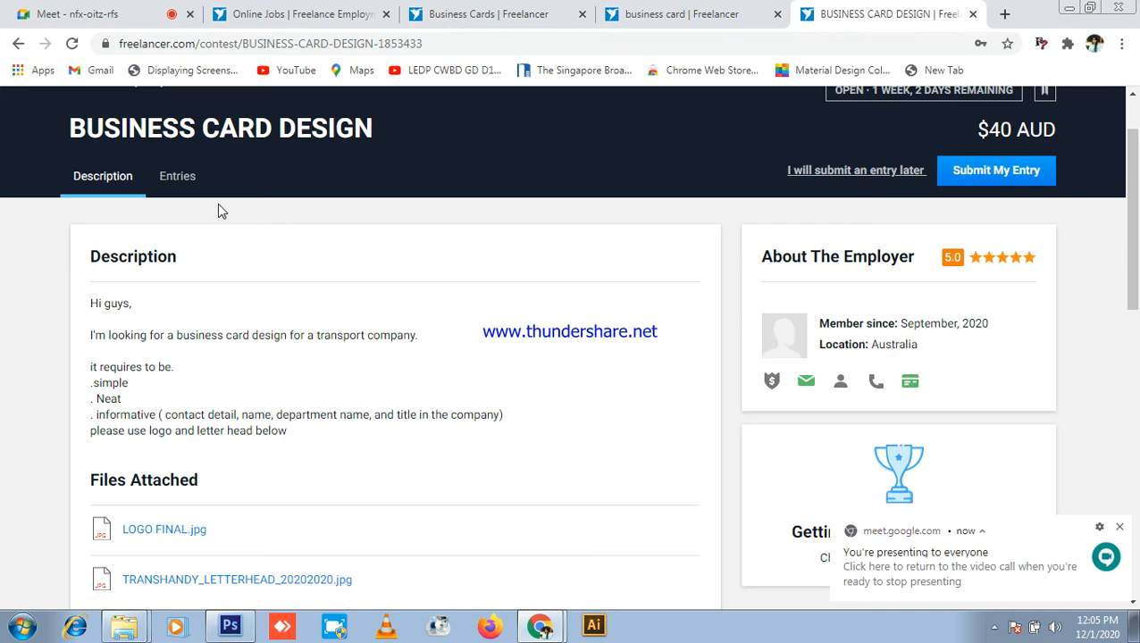
left_click(177, 177)
scroll(728, 319, "down", 3)
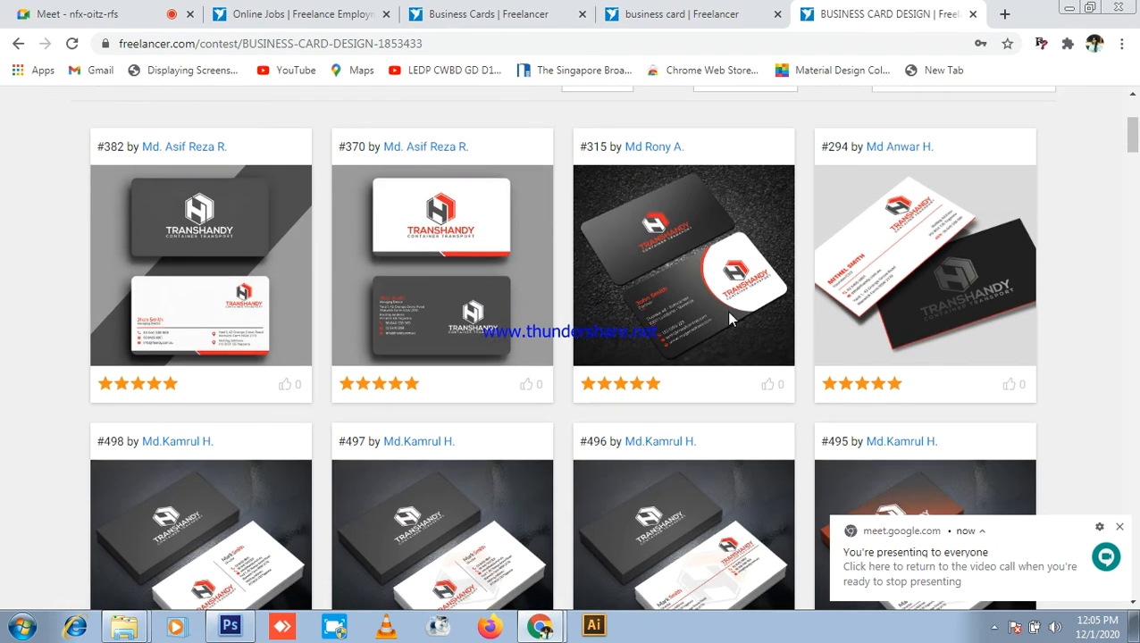
scroll(1018, 348, "down", 3)
scroll(572, 310, "up", 4)
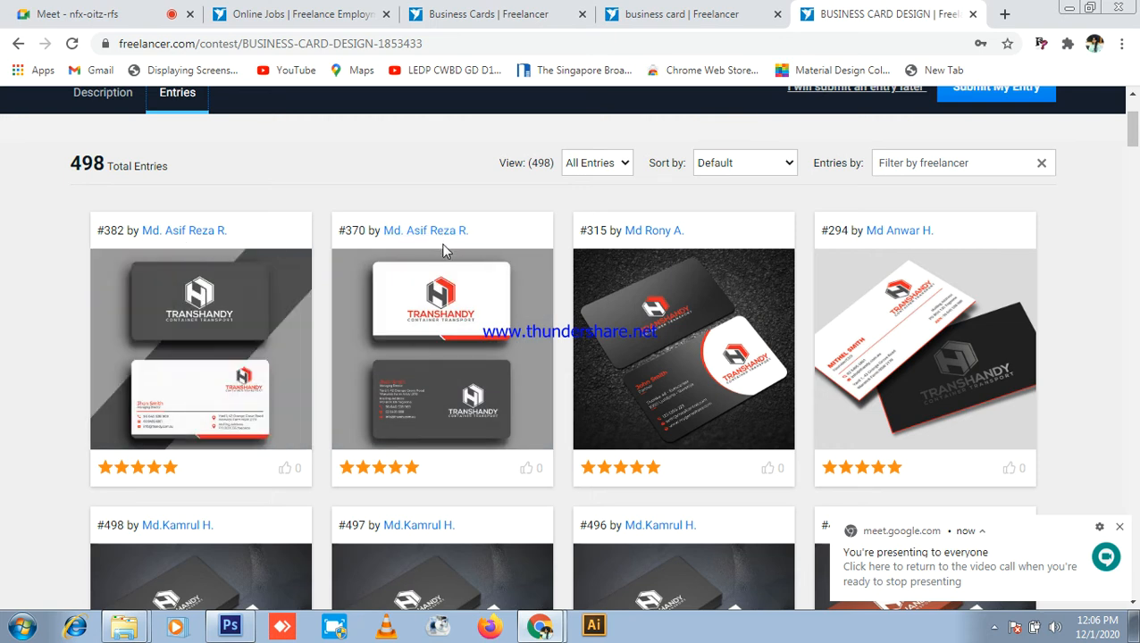
scroll(906, 330, "down", 3)
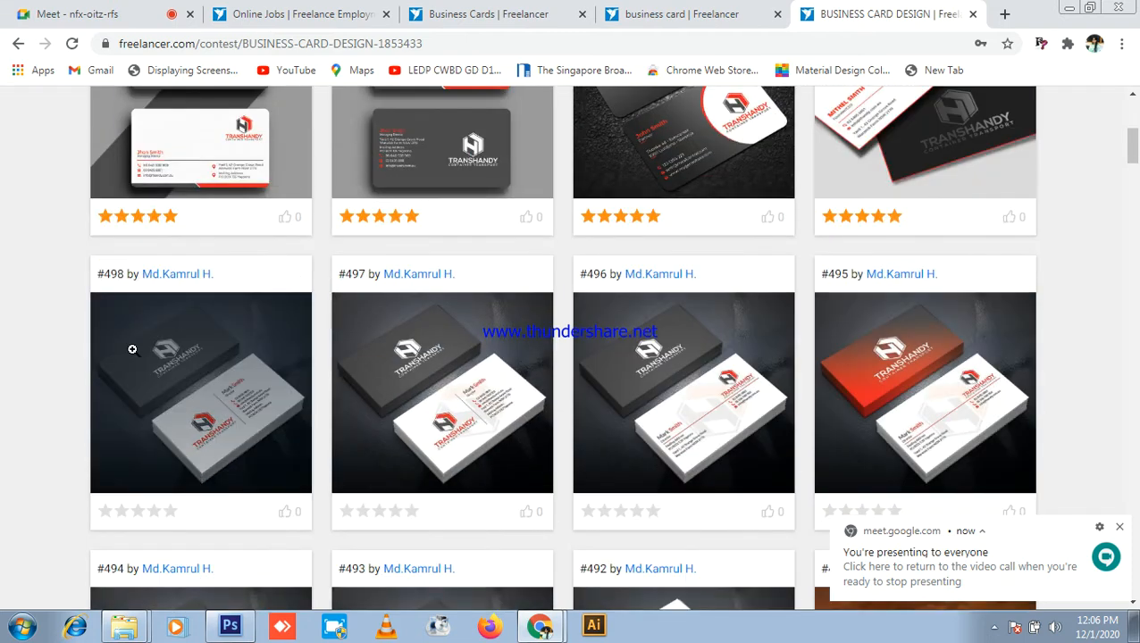
scroll(872, 398, "down", 7)
scroll(749, 371, "up", 4)
scroll(750, 370, "up", 6)
scroll(695, 372, "down", 6)
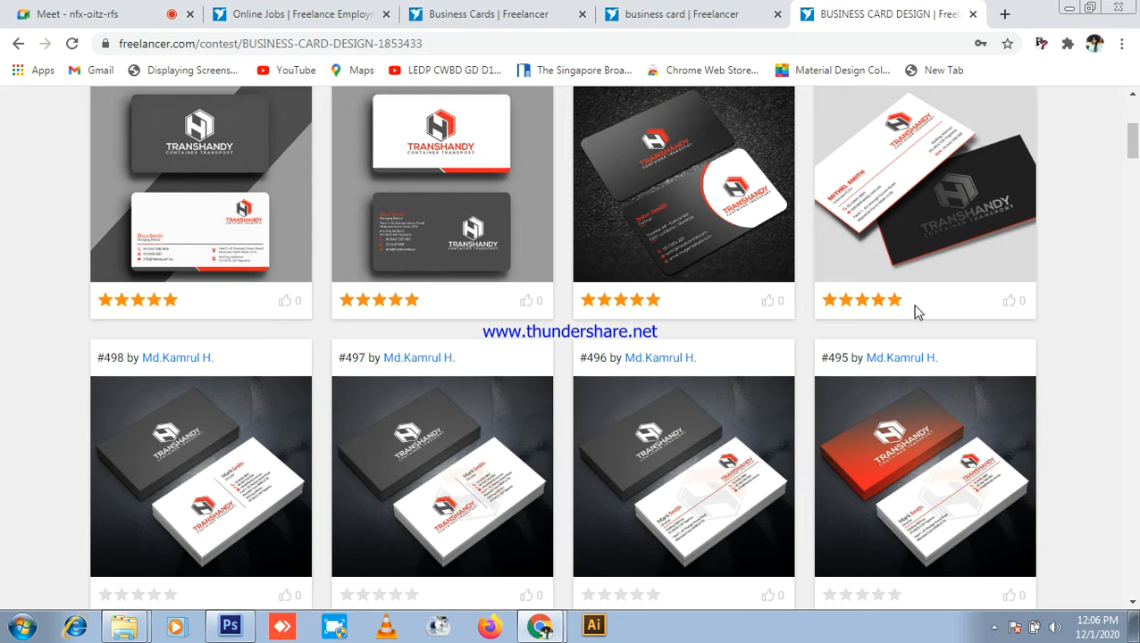
- Look through the remaining first-page entries of the "BUSINESS CARD DESIGN" contest and check the Google Meet call
scroll(681, 332, "down", 12)
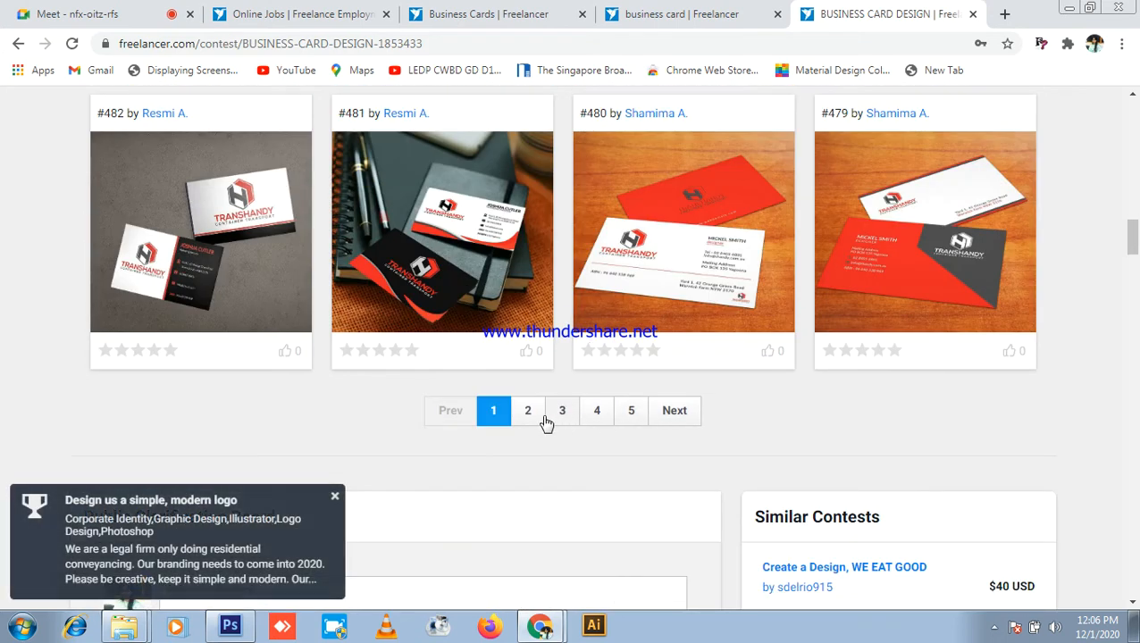
scroll(367, 263, "up", 4)
scroll(367, 262, "up", 14)
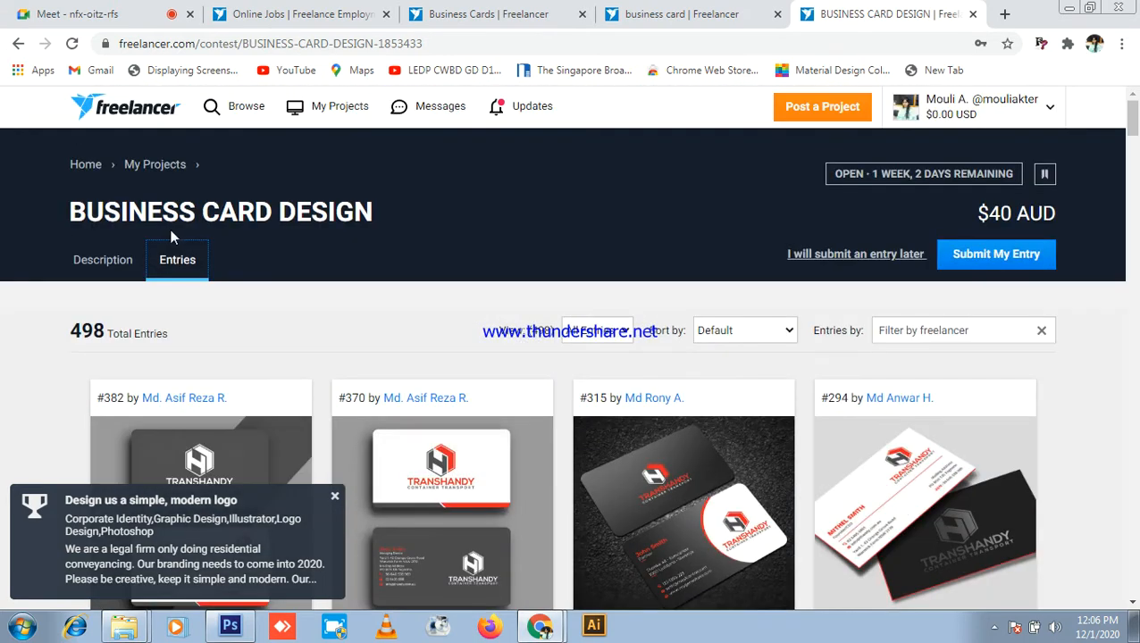
left_click(94, 14)
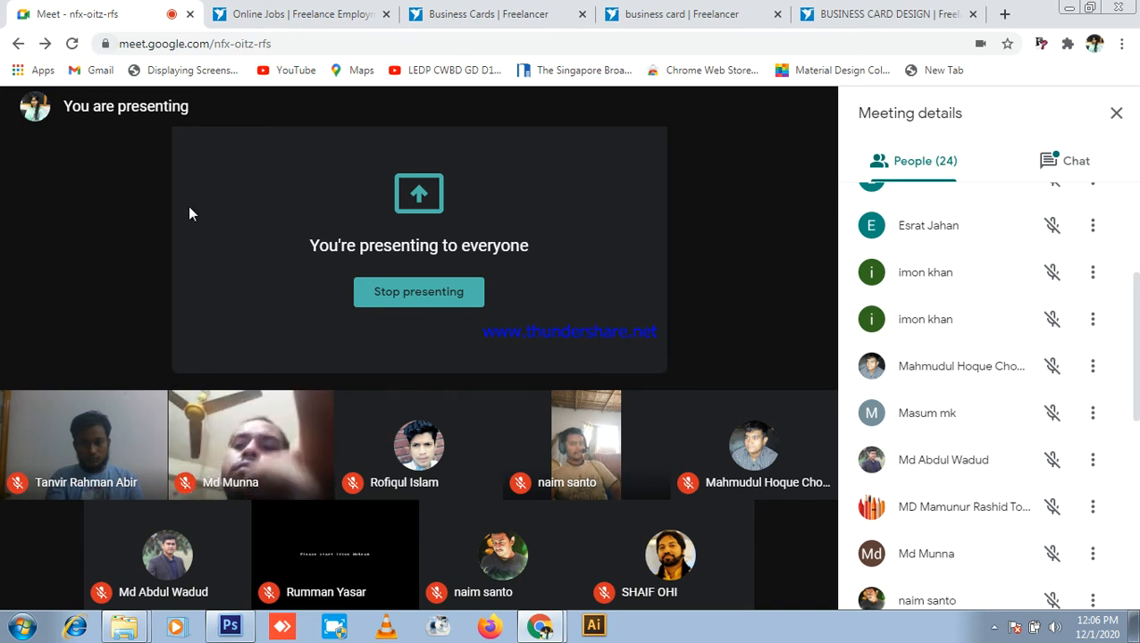
- Reread the chemical consulting "business card" contest's description and review its list of attached files
left_click(847, 12)
left_click(662, 13)
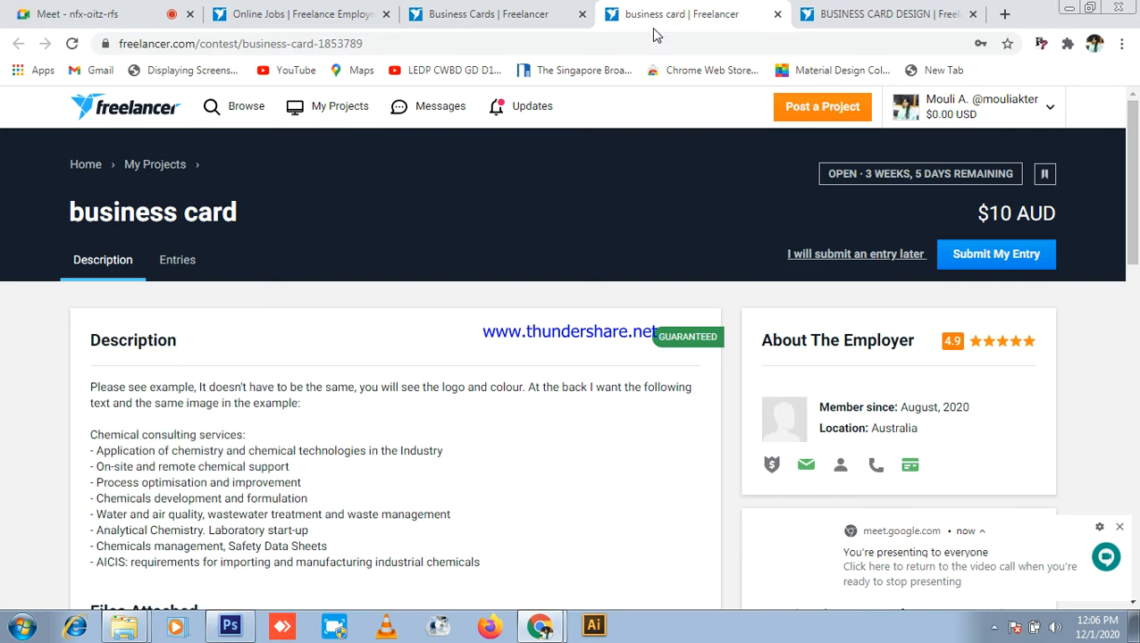
scroll(130, 340, "down", 2)
left_click_drag(400, 386, 49, 254)
left_click(534, 335)
scroll(522, 353, "down", 2)
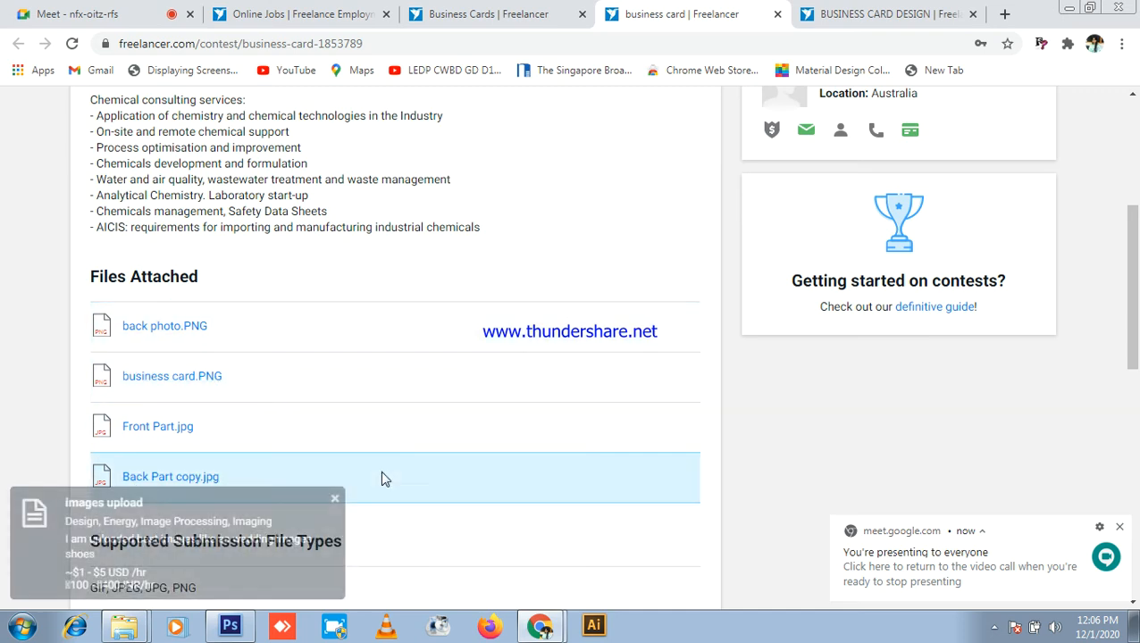
scroll(333, 222, "up", 1)
scroll(334, 222, "up", 3)
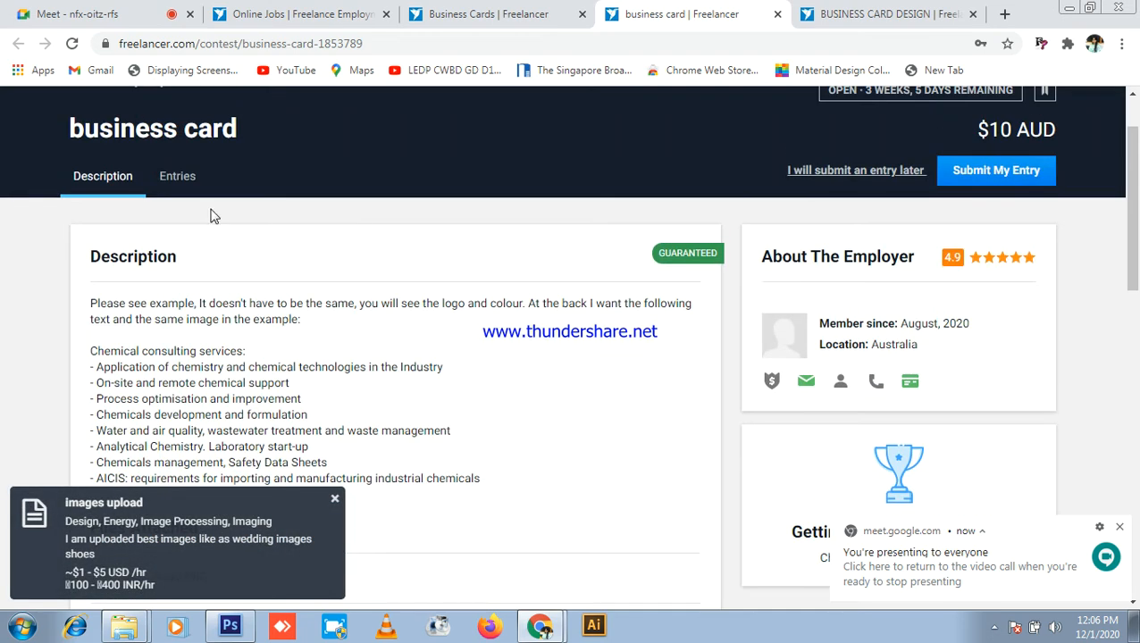
- Examine the entries submitted to the chemical consulting "business card" contest
left_click(174, 176)
scroll(552, 282, "down", 2)
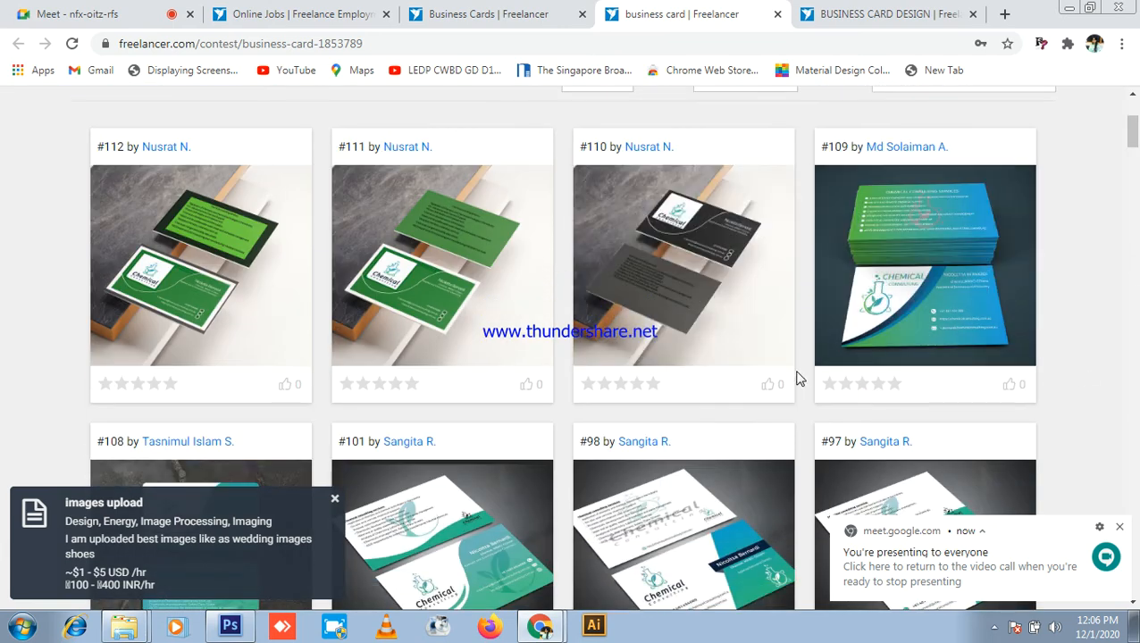
scroll(800, 380, "down", 4)
scroll(972, 390, "down", 10)
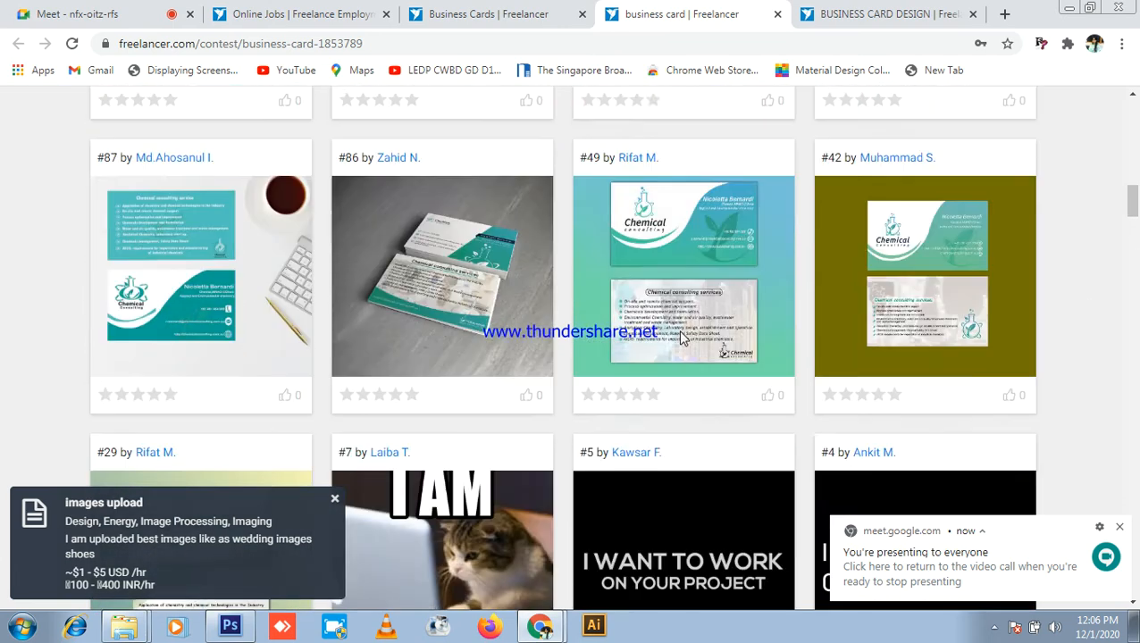
scroll(746, 297, "up", 7)
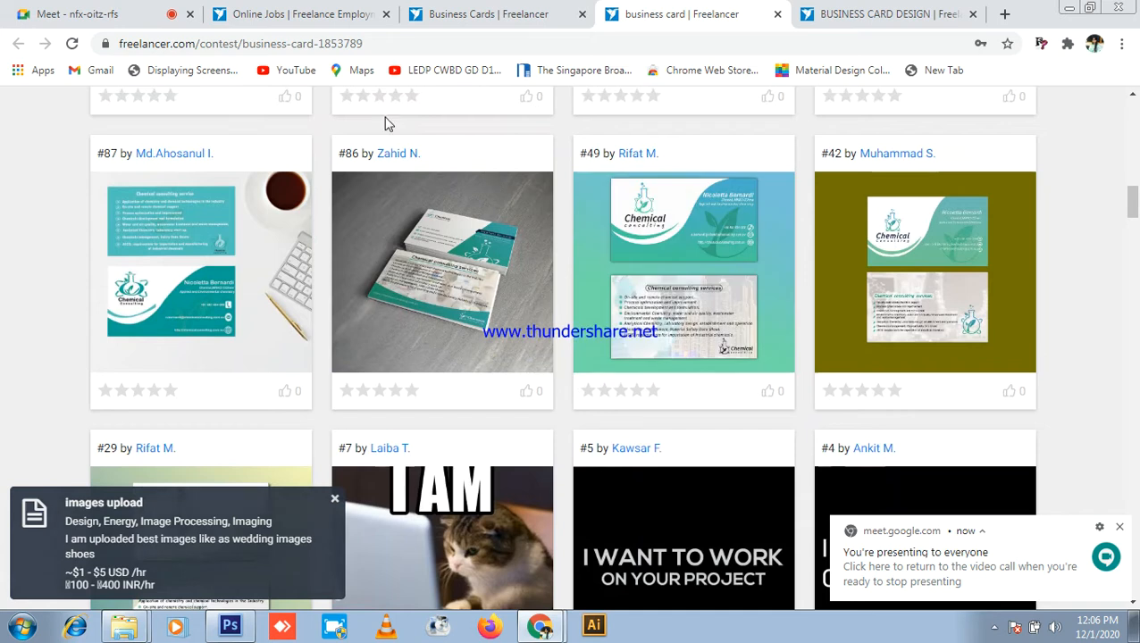
- Read the description and attached file list of the "Business Cards" contest for the kitchen cabinet refinisher
left_click(304, 13)
left_click(488, 13)
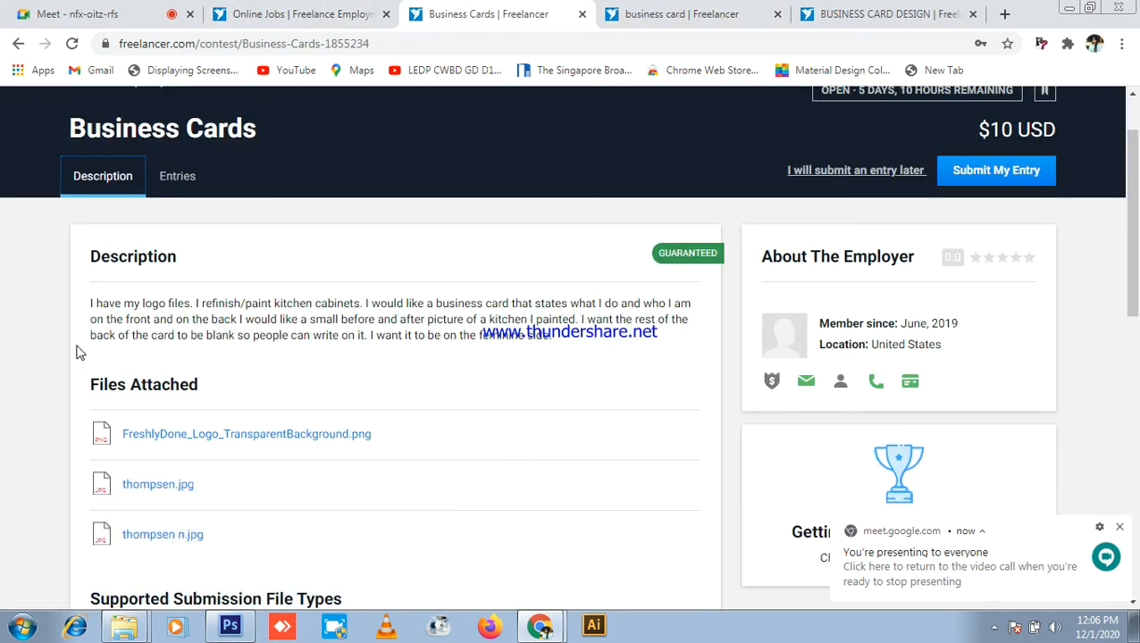
left_click_drag(382, 349, 686, 382)
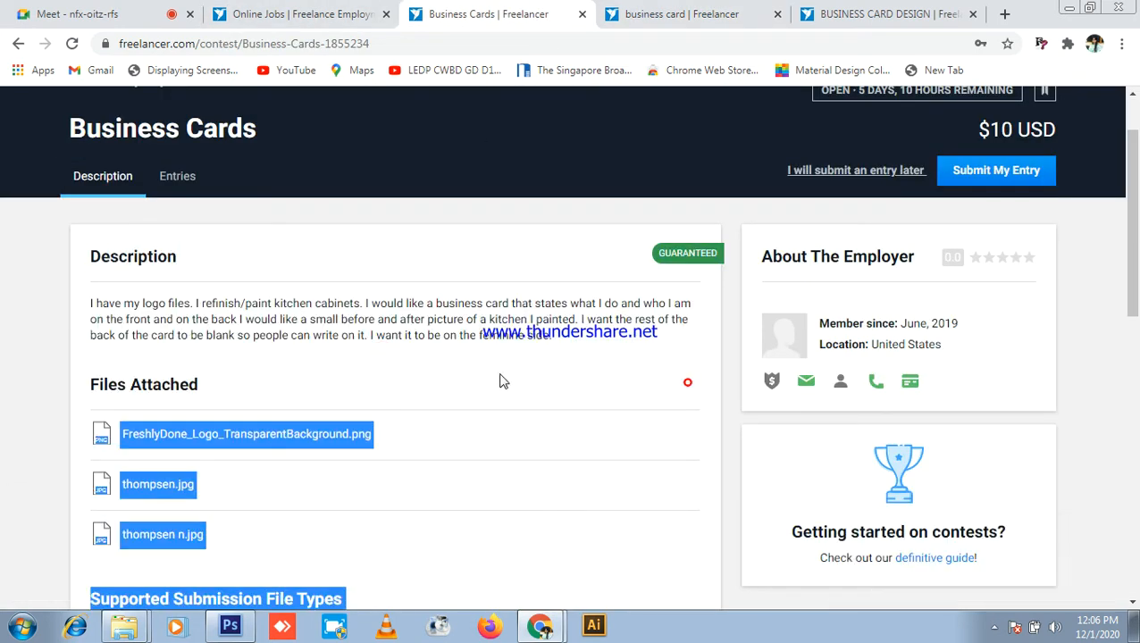
scroll(309, 344, "down", 2)
left_click(458, 205)
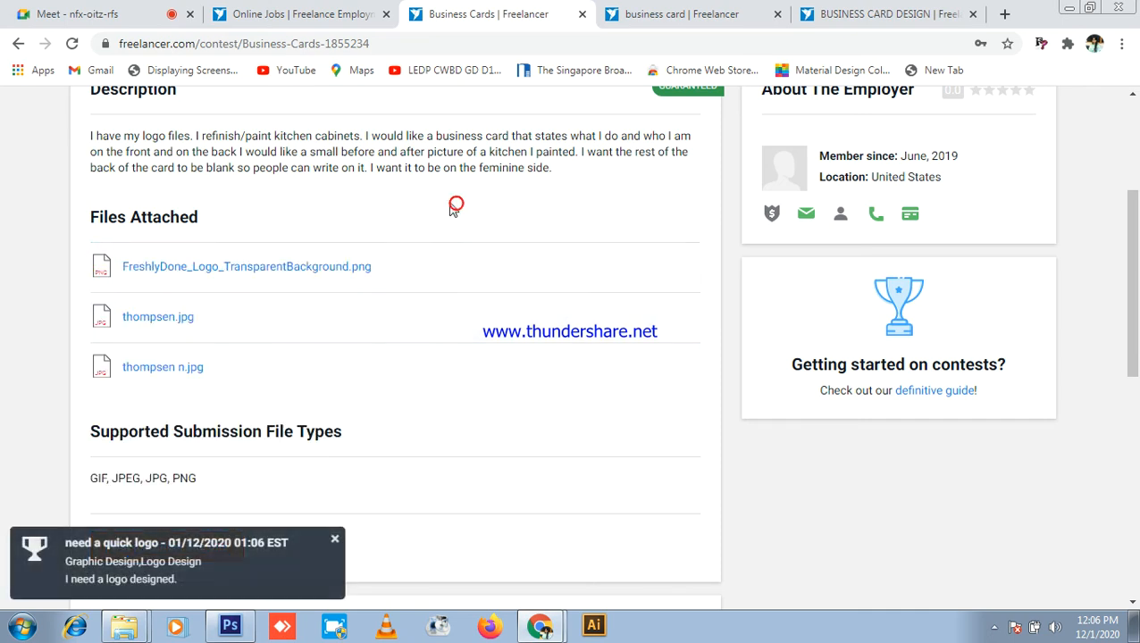
- Examine the Freshly Done card designs among the "Business Cards" contest entries
scroll(277, 160, "up", 2)
scroll(276, 167, "up", 1)
left_click(178, 257)
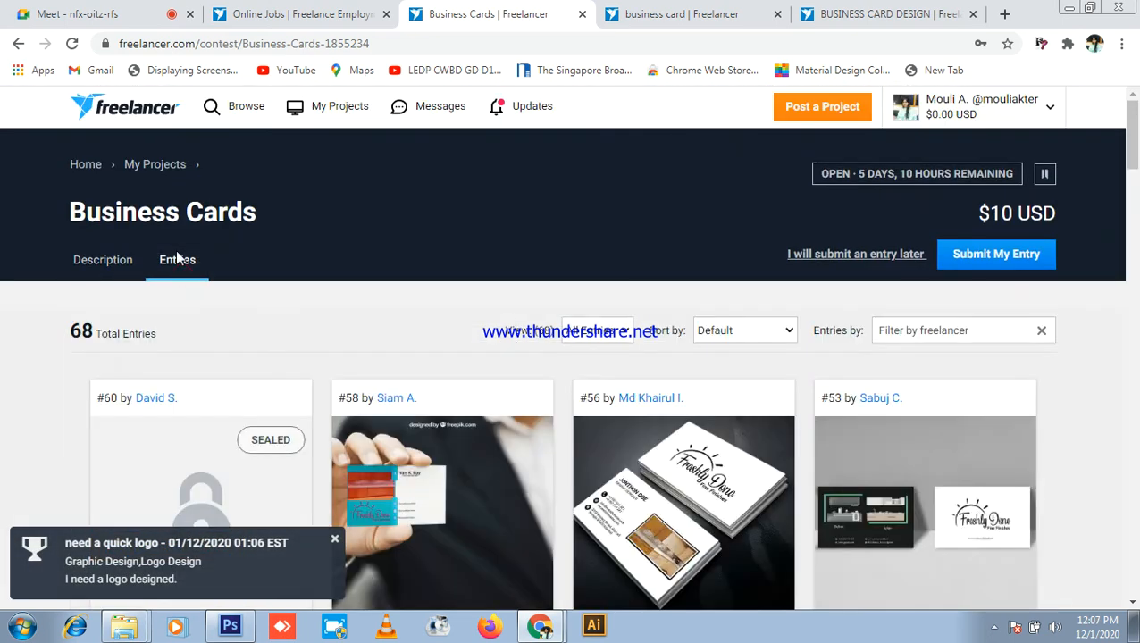
scroll(589, 248, "down", 9)
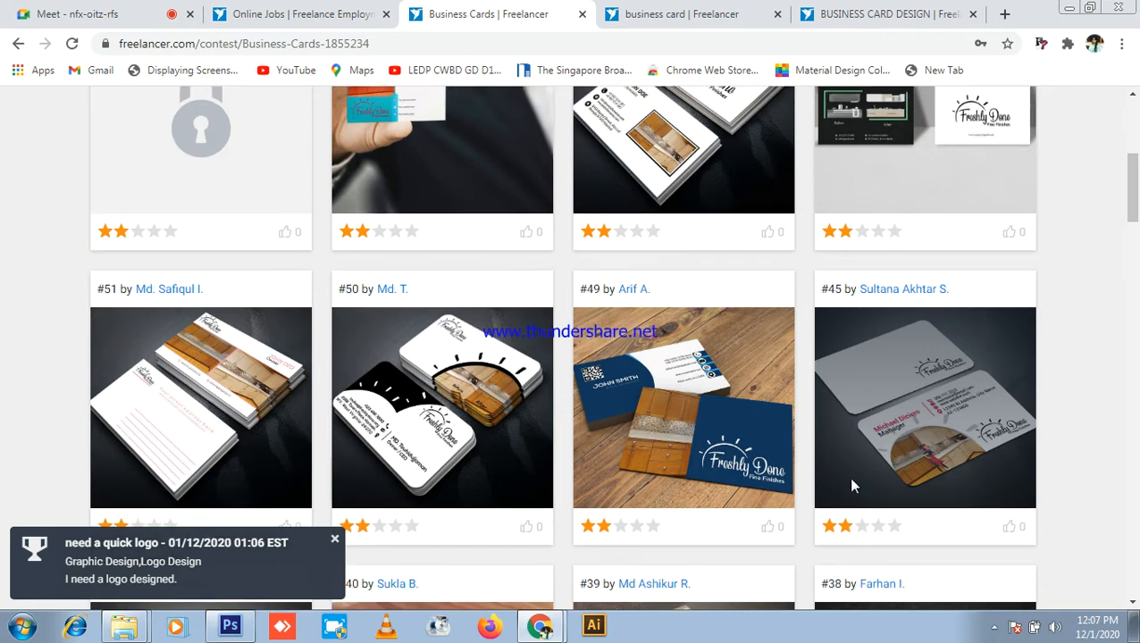
scroll(584, 383, "down", 9)
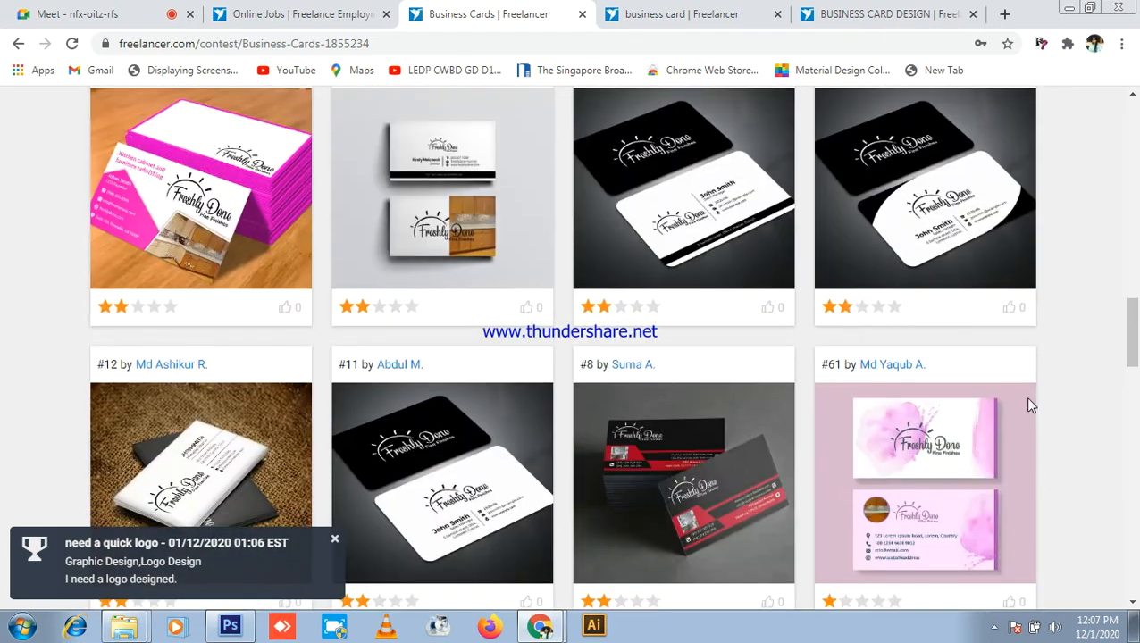
- Search the Freelancer contests for "flyer design"
left_click(339, 15)
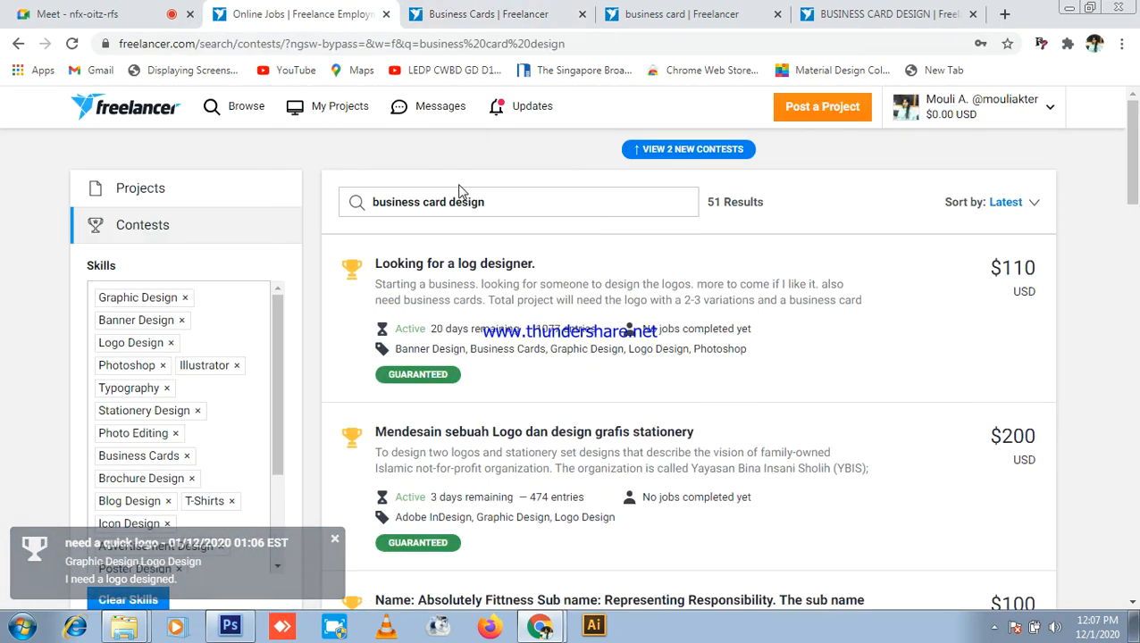
left_click(543, 207)
type("flyer design")
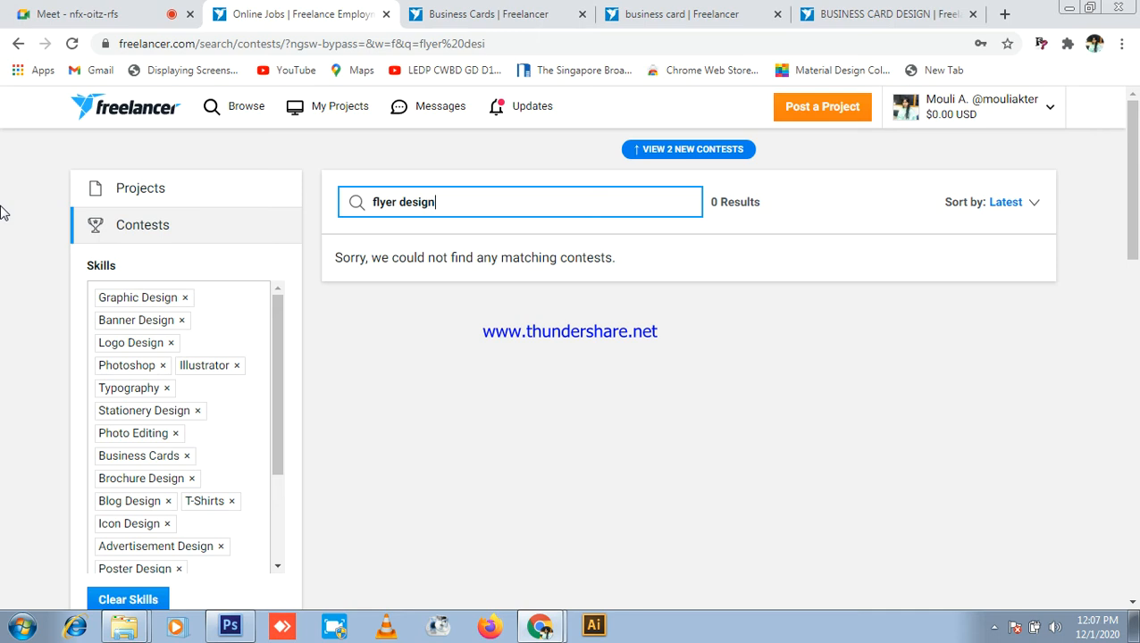
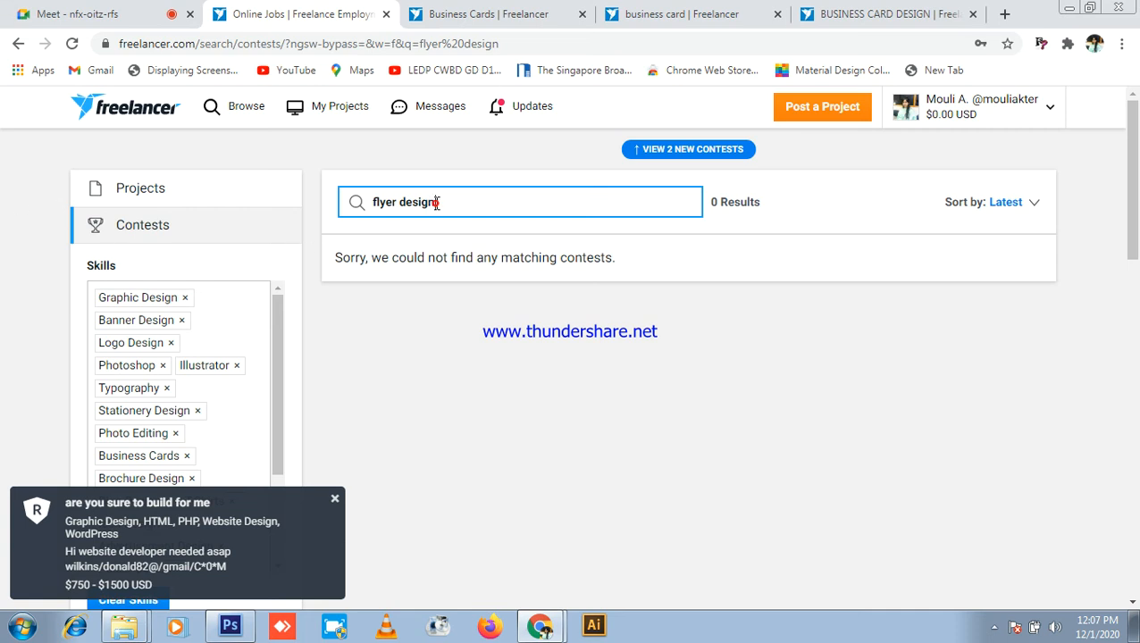
key("BackSpace")
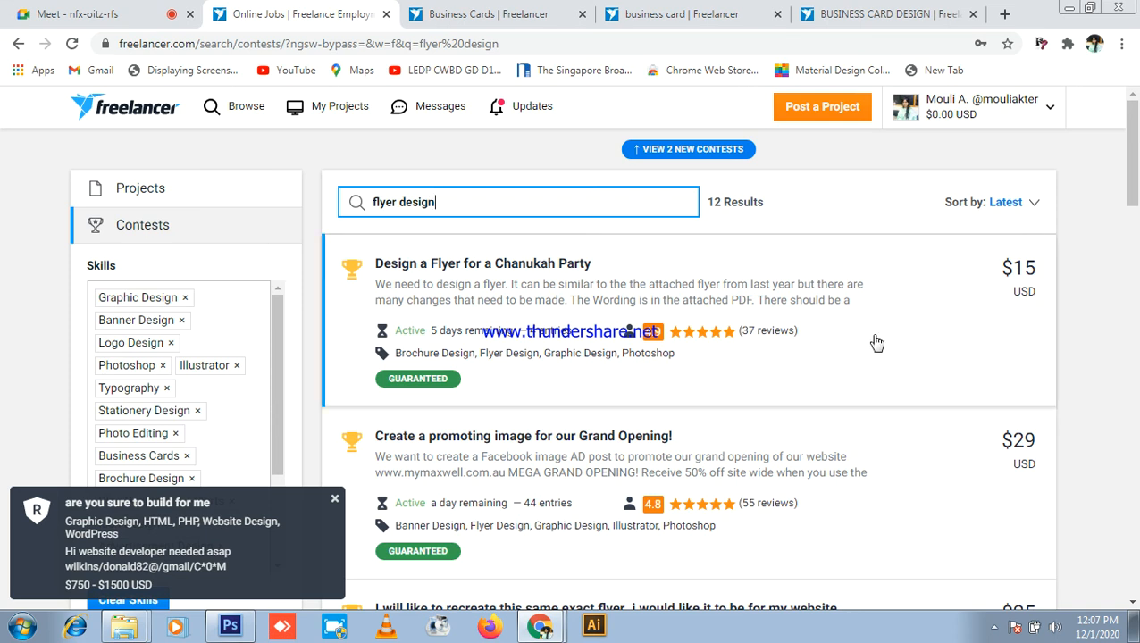
- Browse both pages of flyer contest results and open the "Design a flyer" contest in a new tab
scroll(873, 341, "down", 4)
scroll(411, 280, "down", 2)
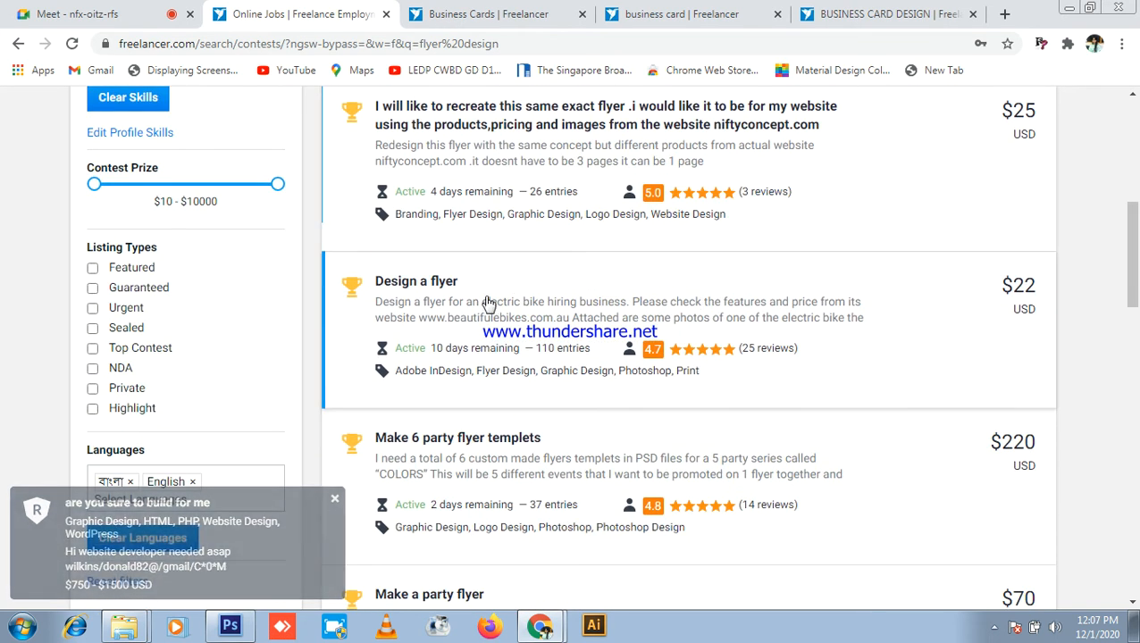
middle_click(447, 282)
scroll(741, 336, "down", 7)
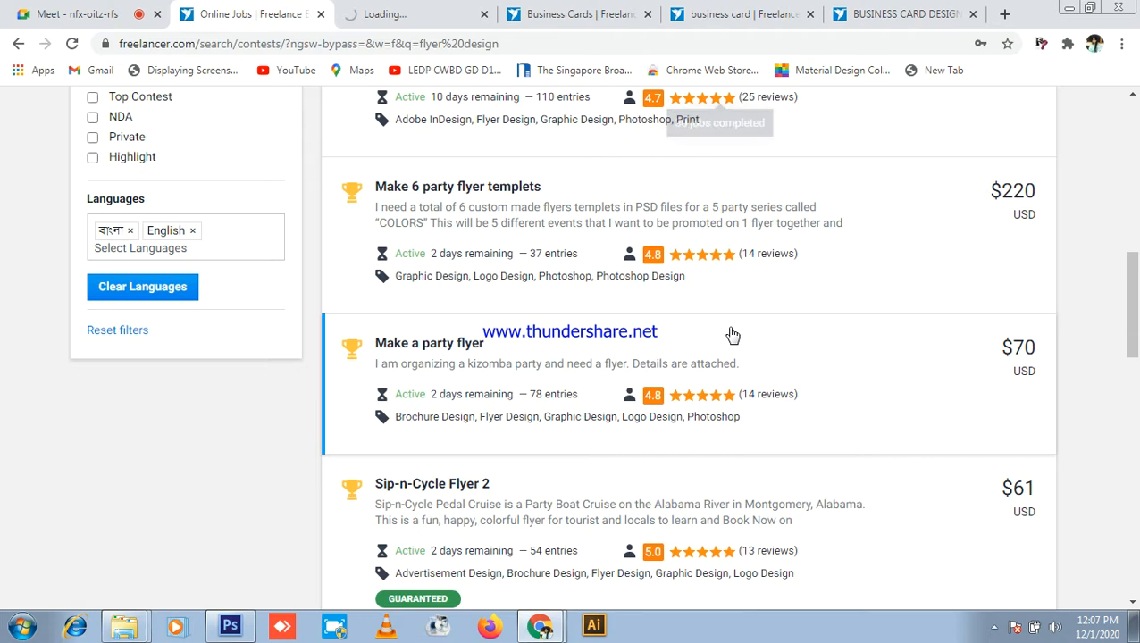
scroll(633, 444, "down", 3)
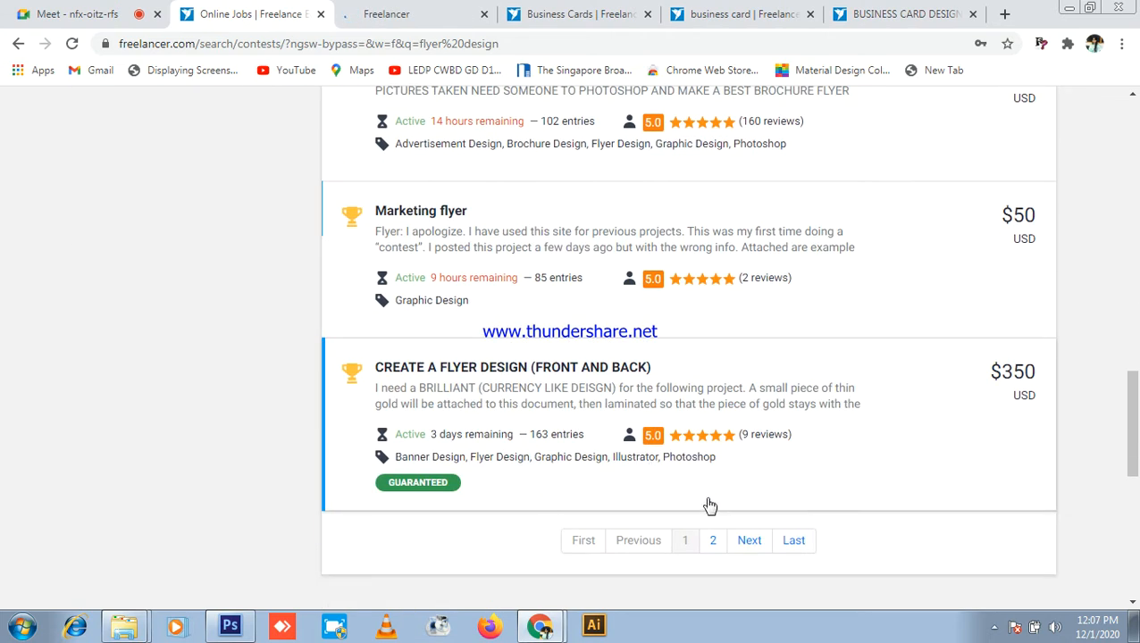
left_click(716, 545)
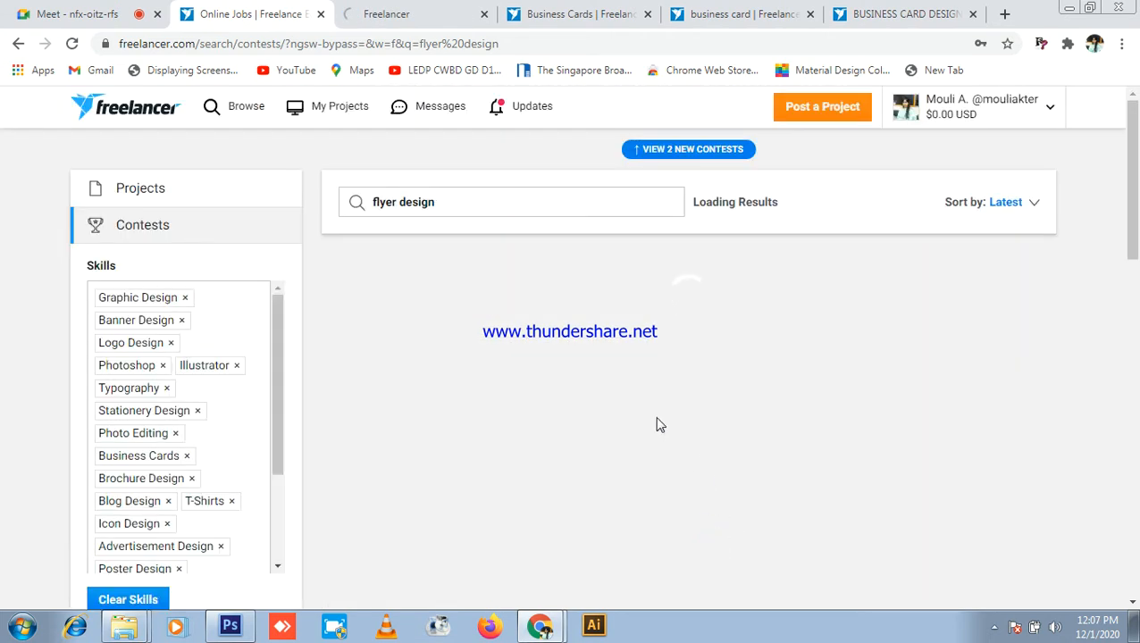
scroll(650, 316, "down", 3)
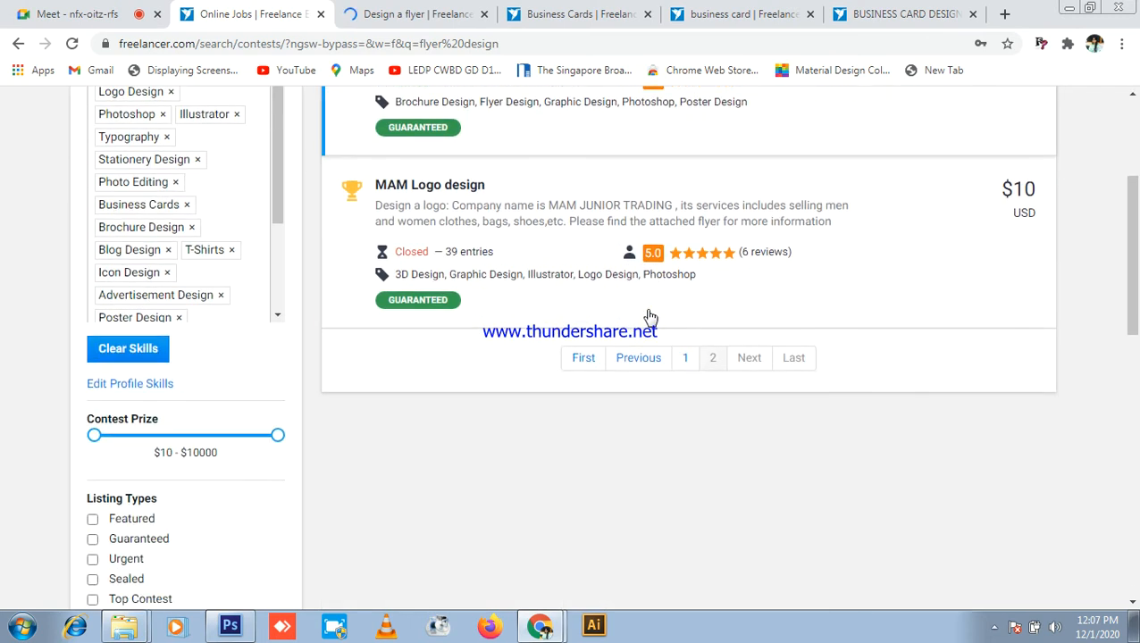
scroll(633, 327, "up", 3)
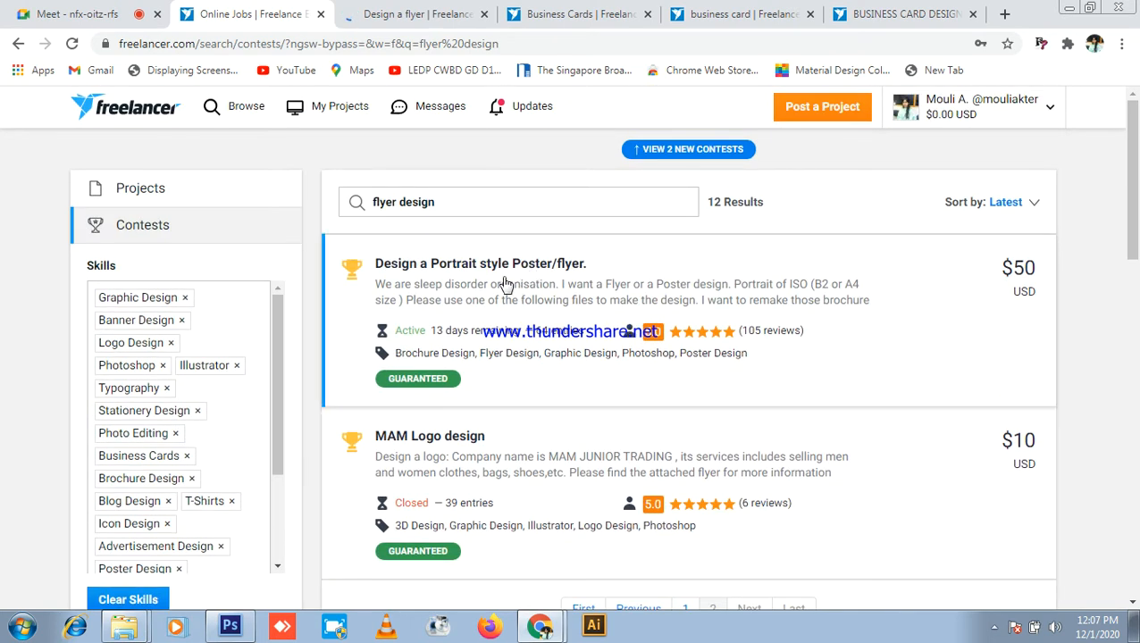
- Read the "Design a flyer" brief for the electric bike hire business, including its print requirements and attached photos
left_click(389, 15)
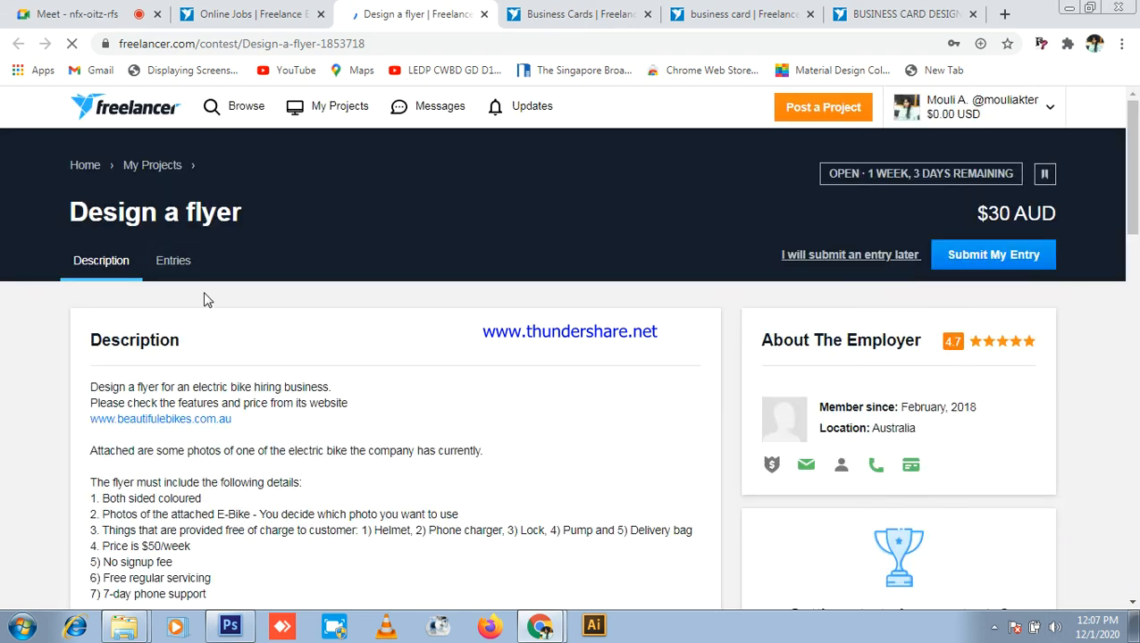
scroll(179, 295, "down", 3)
scroll(134, 223, "down", 1)
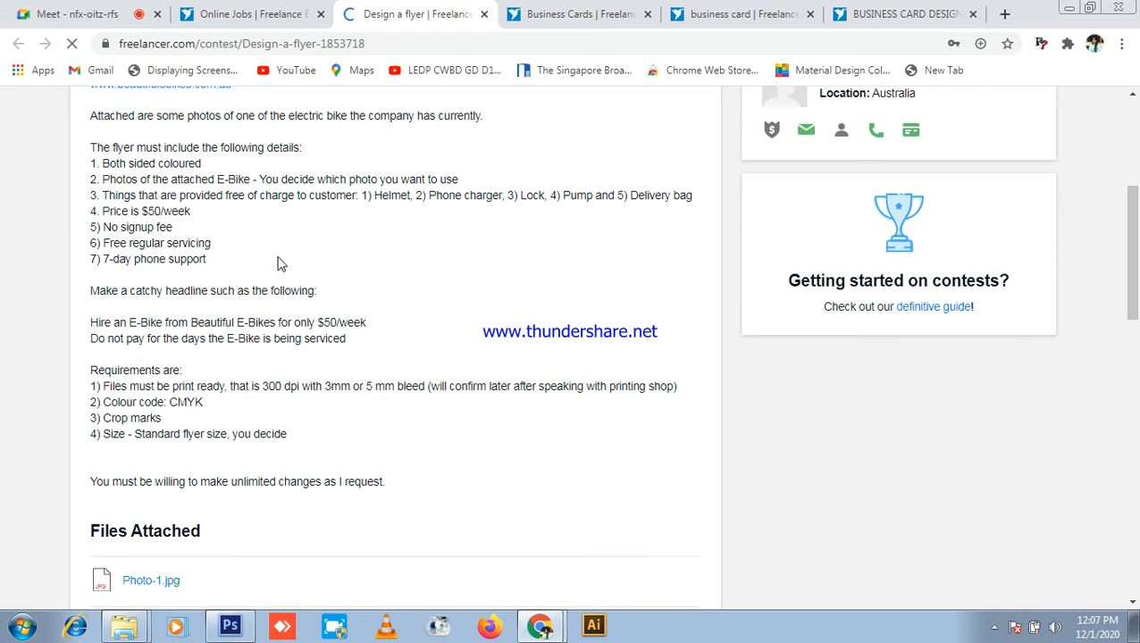
scroll(287, 255, "down", 2)
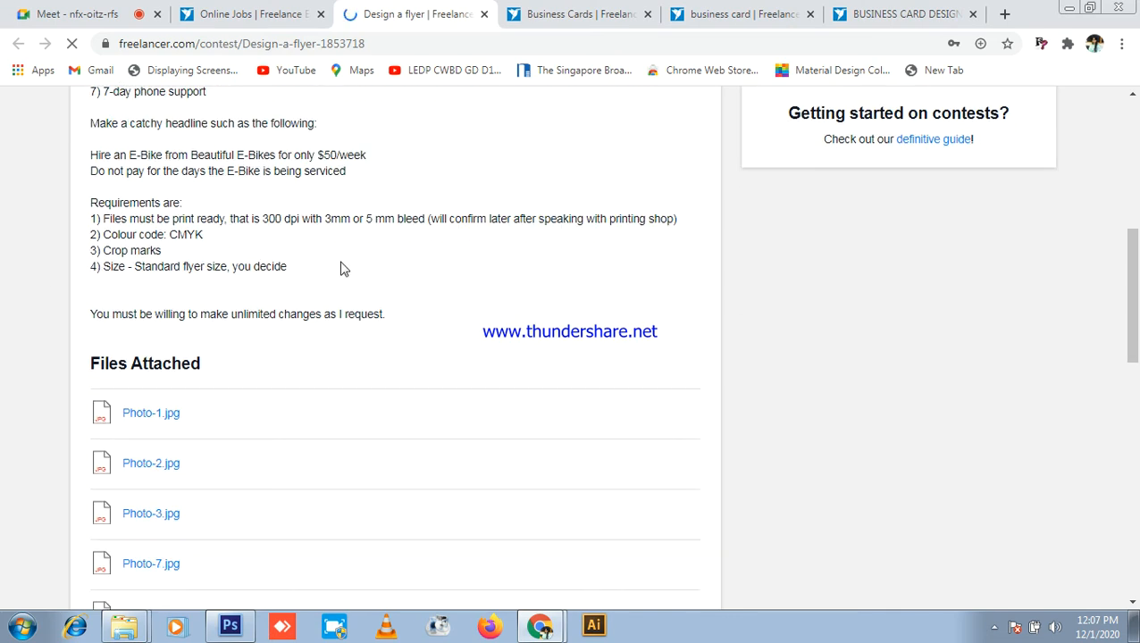
scroll(153, 313, "up", 7)
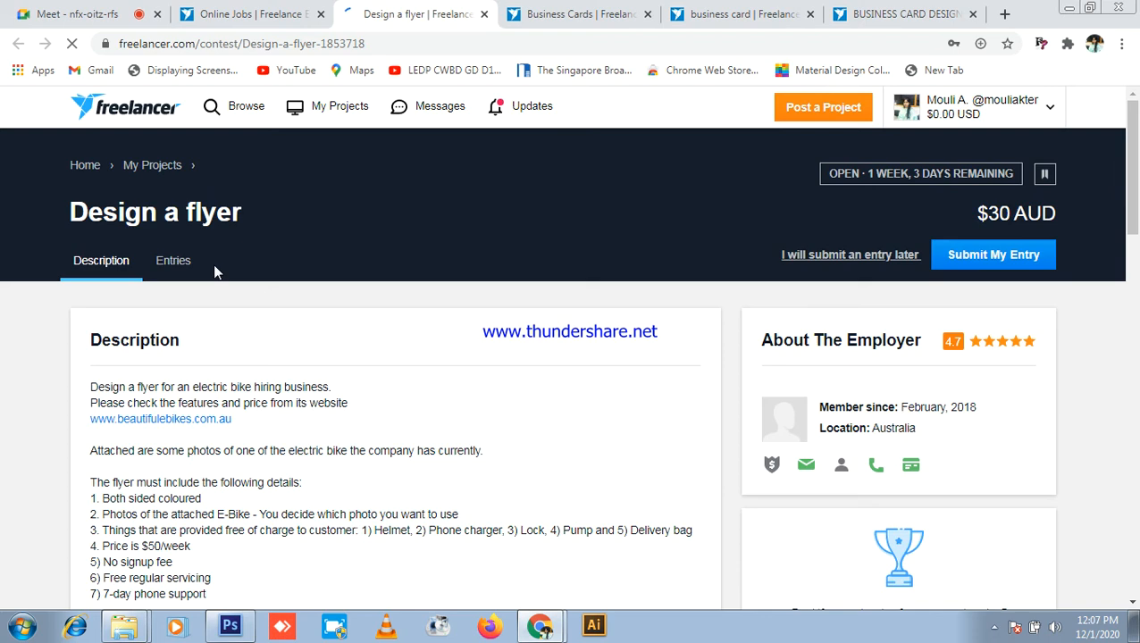
- Examine the e-bike flyer entries submitted to the "Design a flyer" contest
left_click(193, 265)
scroll(925, 407, "down", 2)
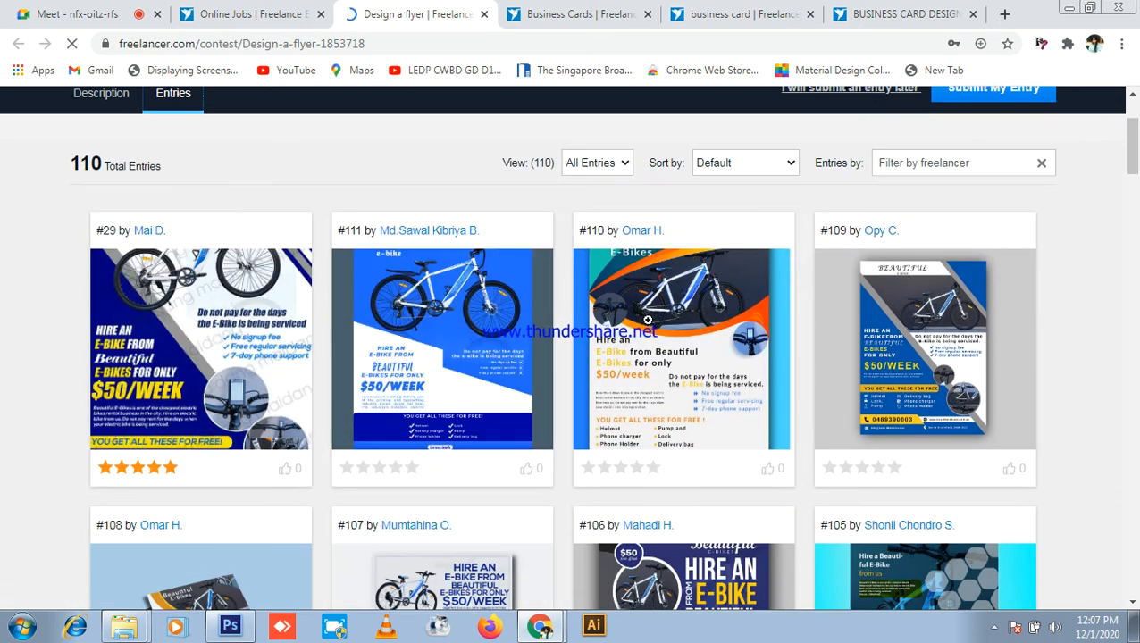
scroll(925, 408, "down", 2)
scroll(925, 408, "down", 7)
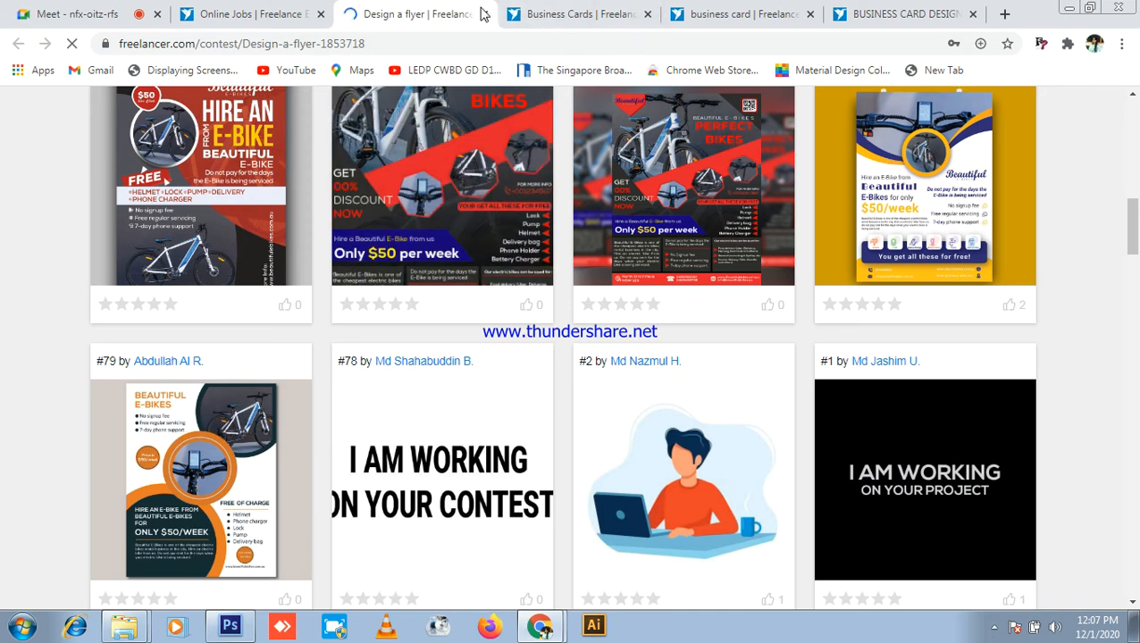
- Close the four open contest tabs, keeping the Google Meet call and the contest search open
left_click(486, 14)
left_click(486, 15)
left_click(486, 14)
left_click(485, 14)
- Check the Google Meet chat messages and participant list, and switch to Photoshop
left_click(105, 13)
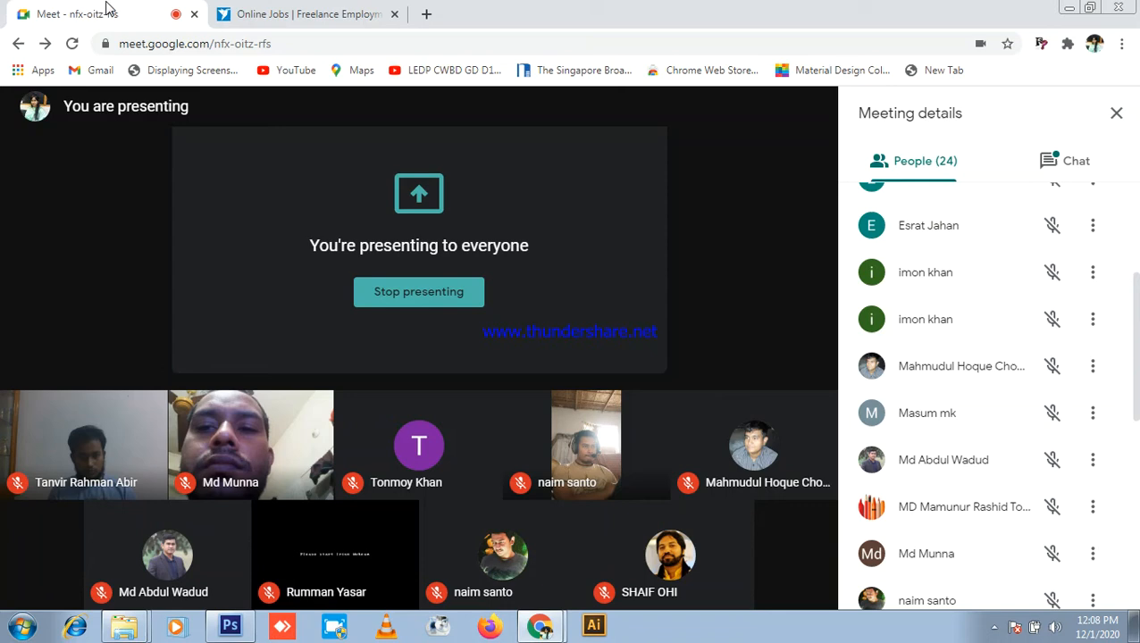
left_click(1078, 160)
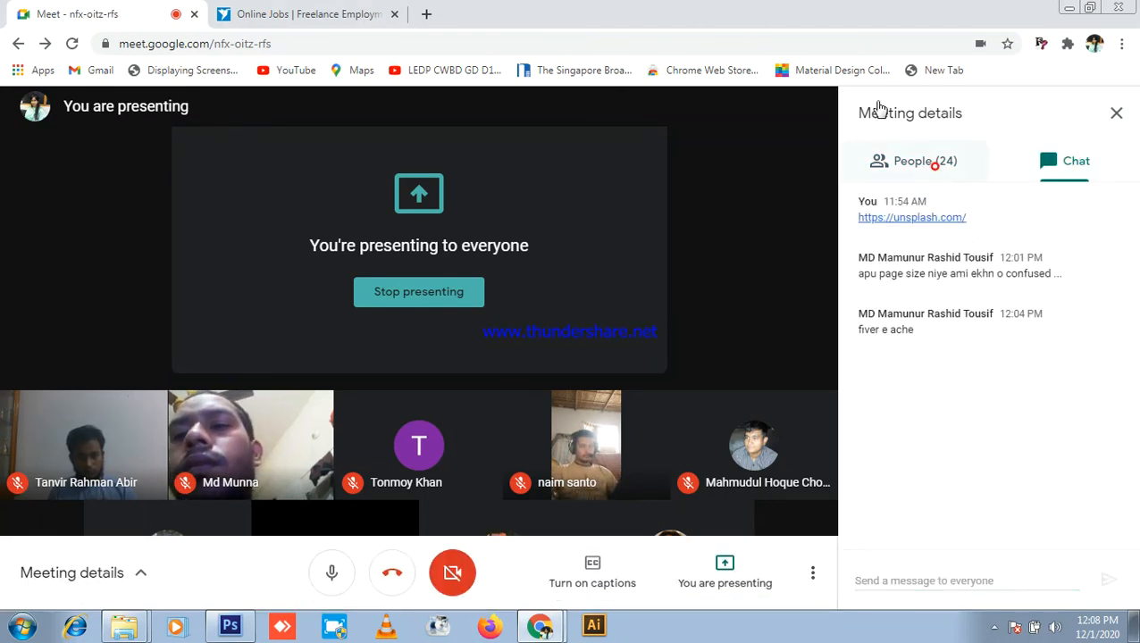
left_click(934, 162)
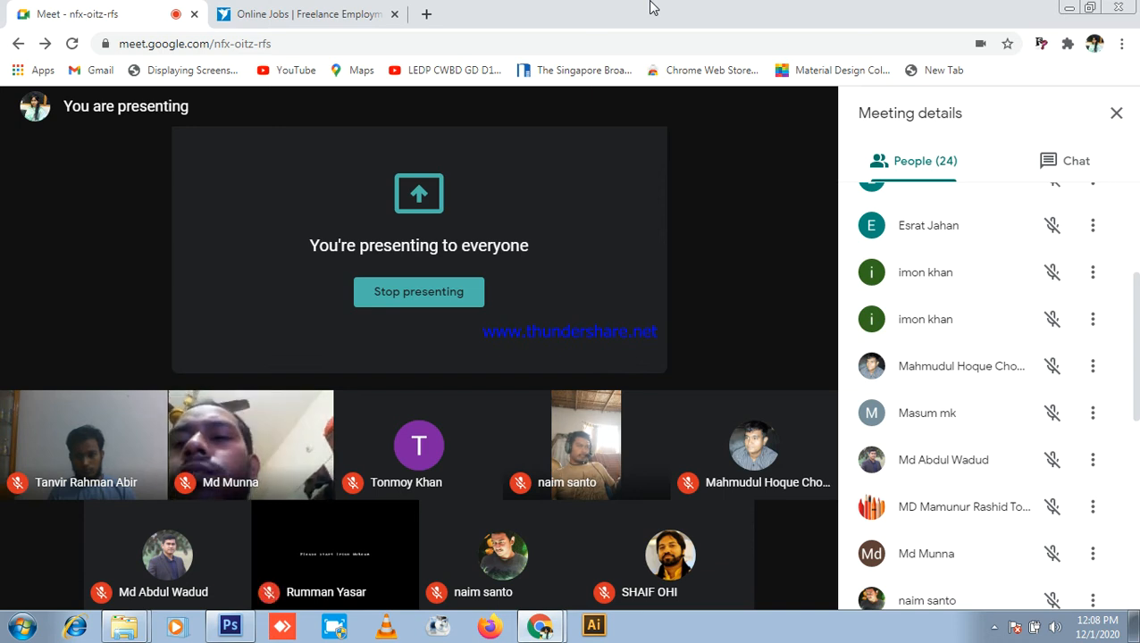
left_click(229, 625)
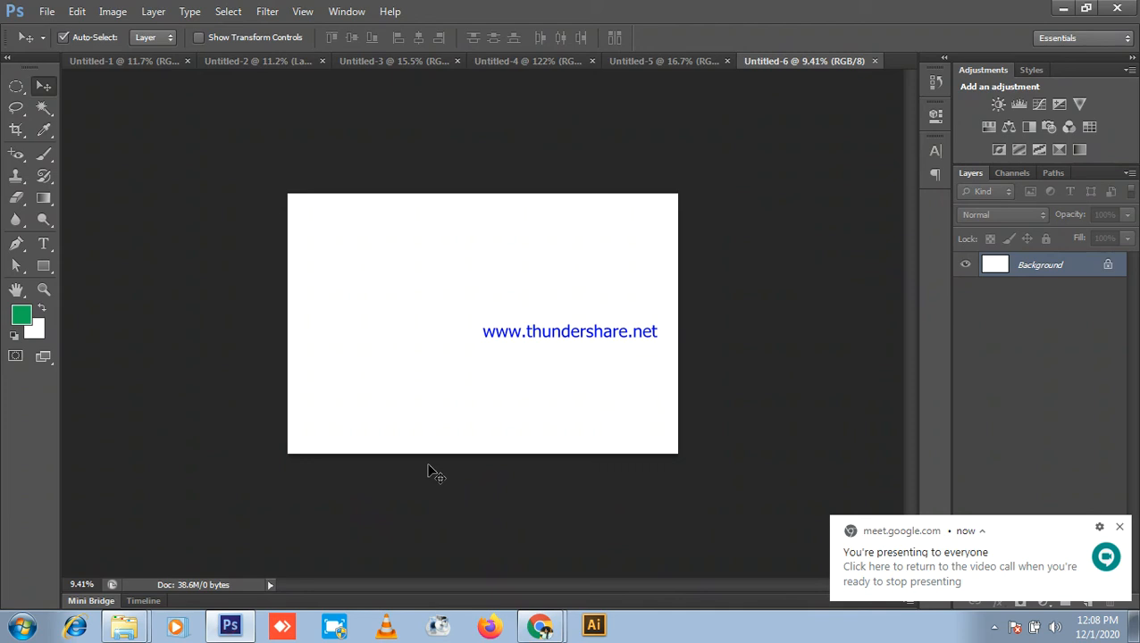
- Close the two blank documents Untitled-5 and Untitled-6, leaving the Sprite can design in Untitled-4 open
left_click(679, 58)
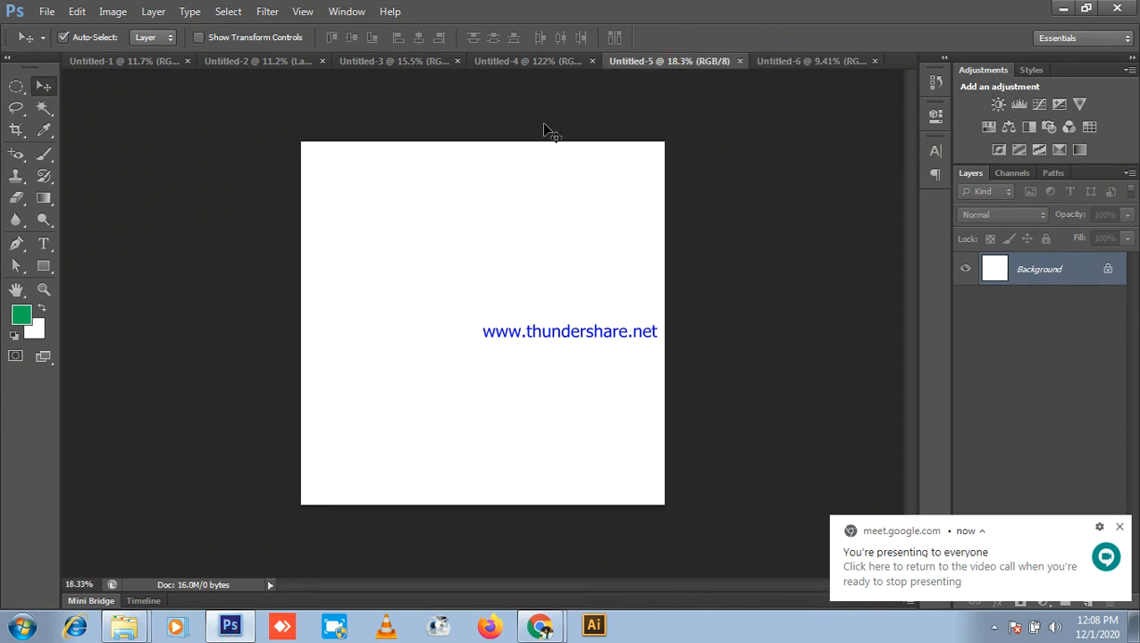
left_click(555, 61)
left_click(740, 62)
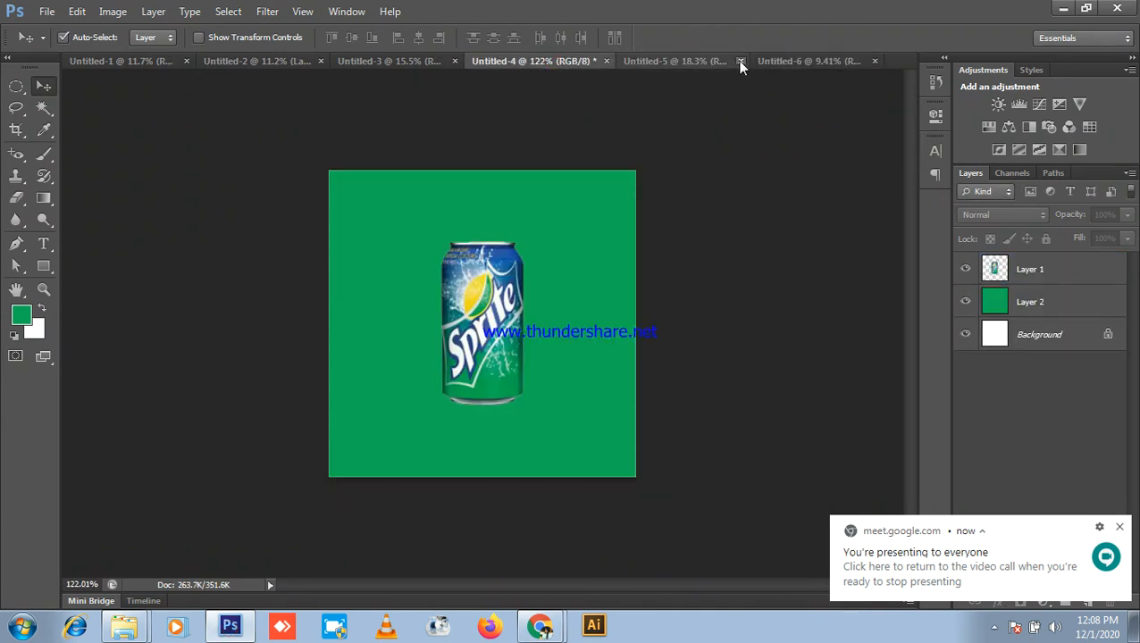
left_click(850, 60)
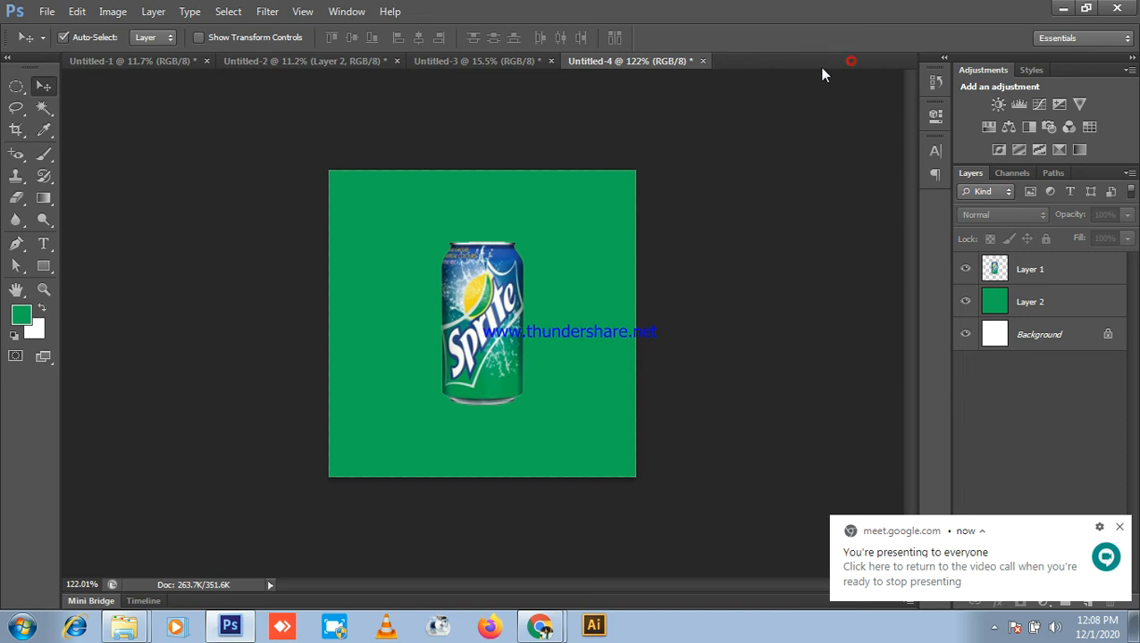
- Look at the Sprite bottle design in Untitled-3, and in Untitled-4 move the can slightly right
left_click(502, 61)
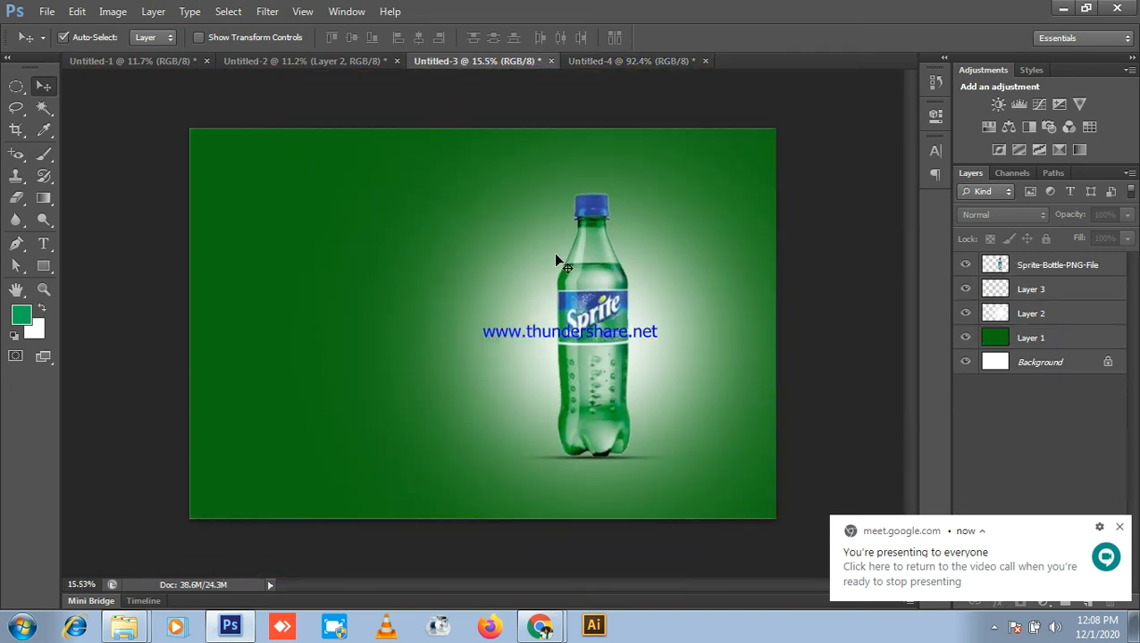
key("ctrl+minus")
left_click(623, 62)
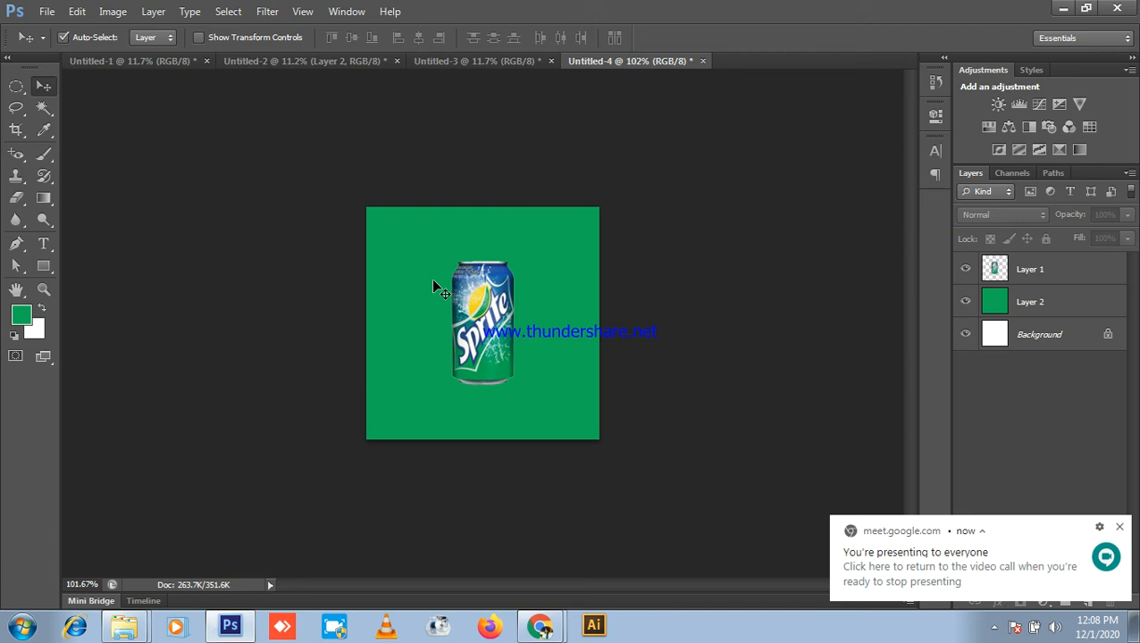
scroll(434, 280, "up", 2)
left_click_drag(495, 303, 506, 298)
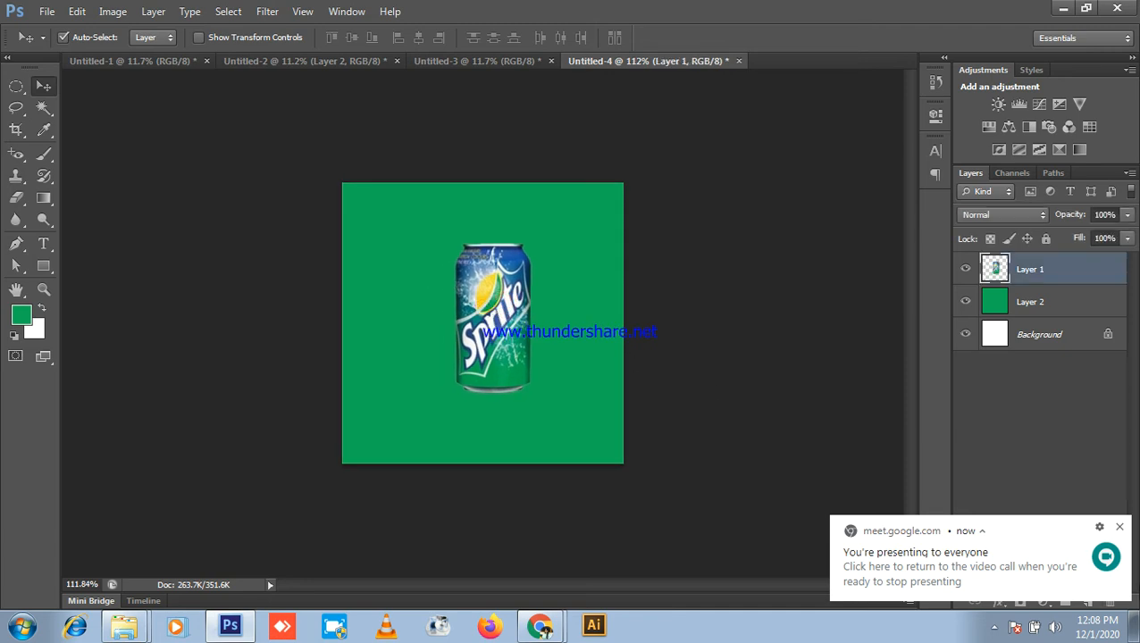
- Add a new layer above the can and ready the Brush with white as foreground colour and a size of 250
left_click(1120, 529)
left_click(1085, 602)
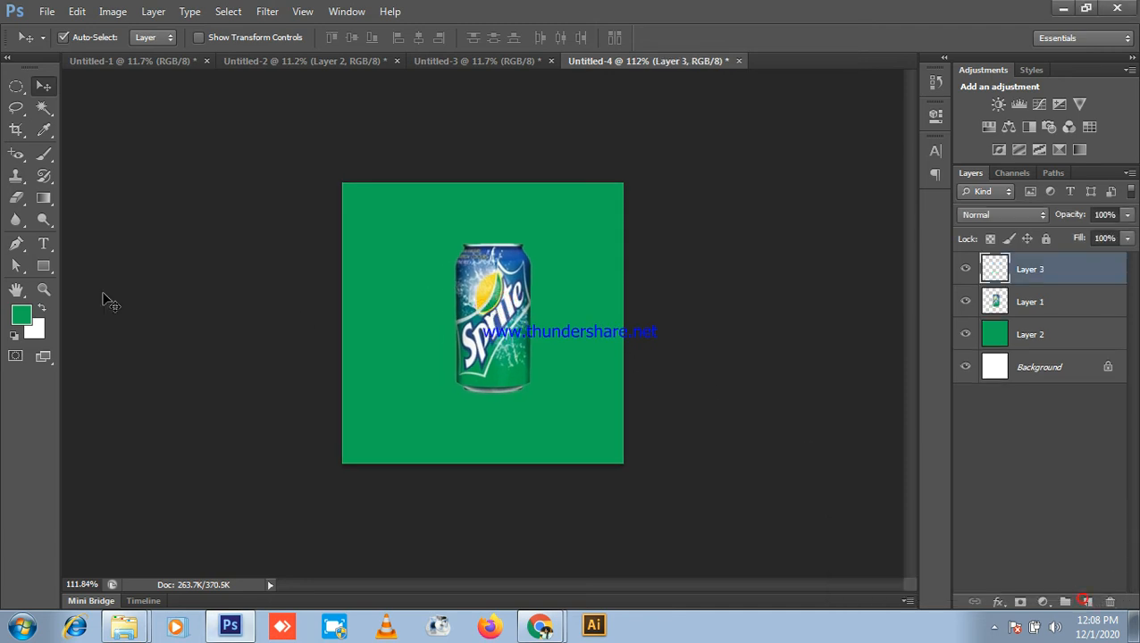
left_click(42, 298)
left_click(40, 309)
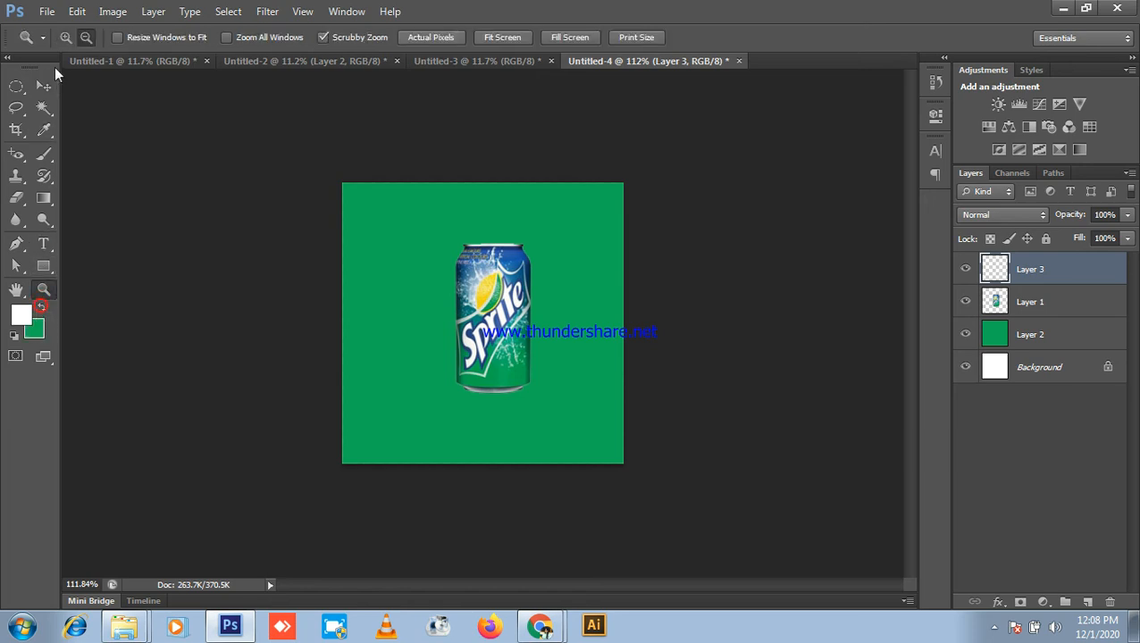
left_click(44, 154)
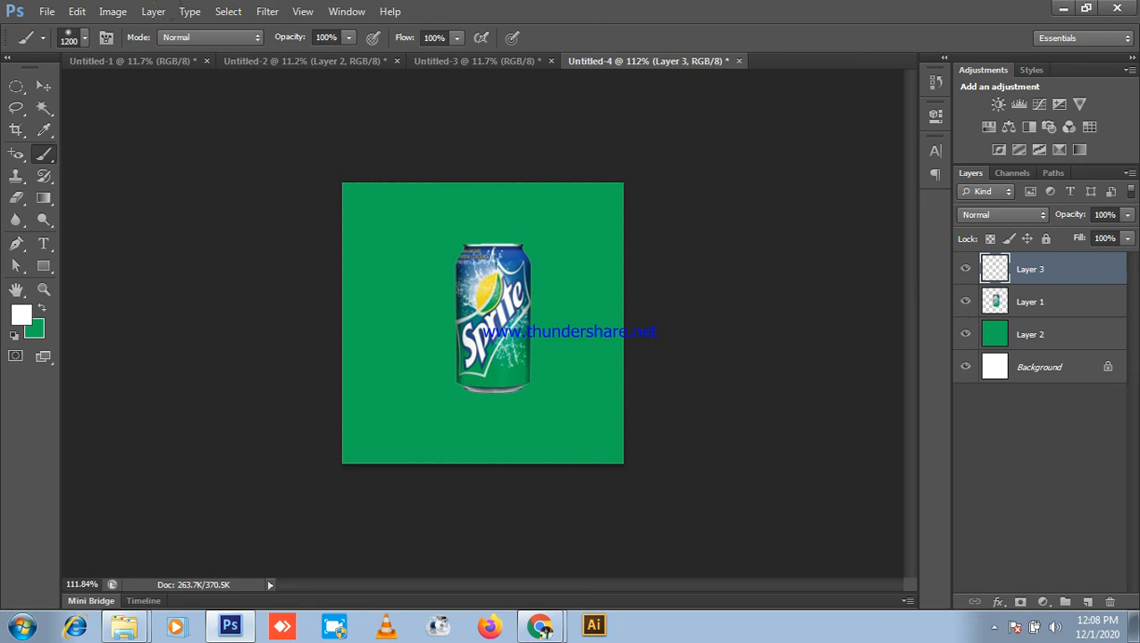
key("bracketright")
scroll(451, 290, "up", 5)
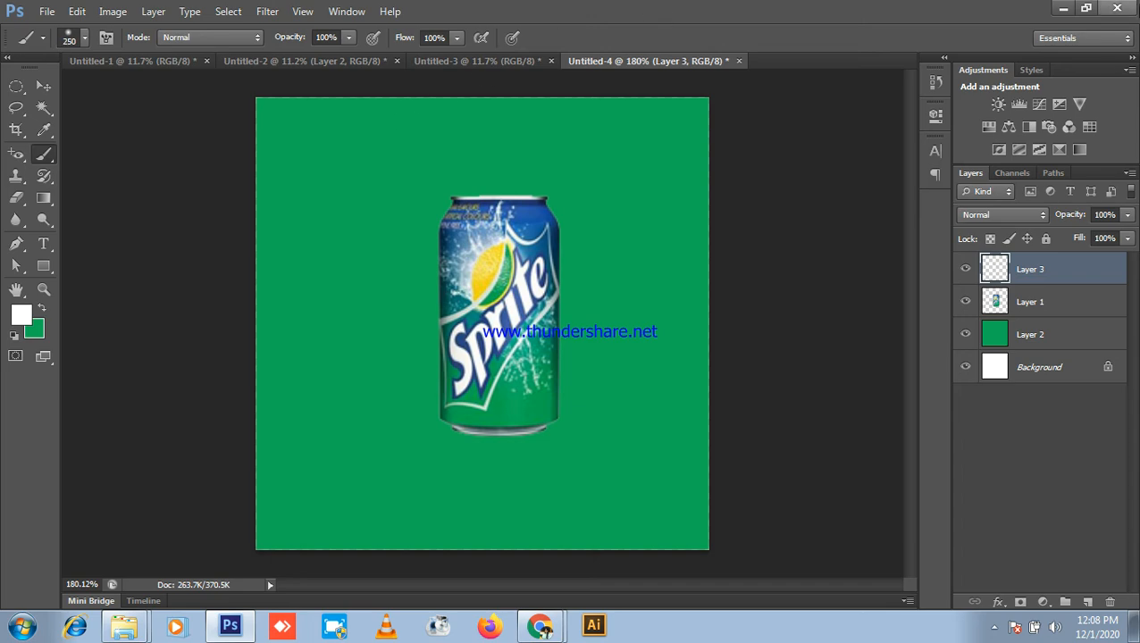
- Check the Google Meet call window and return to Photoshop
left_click(1062, 8)
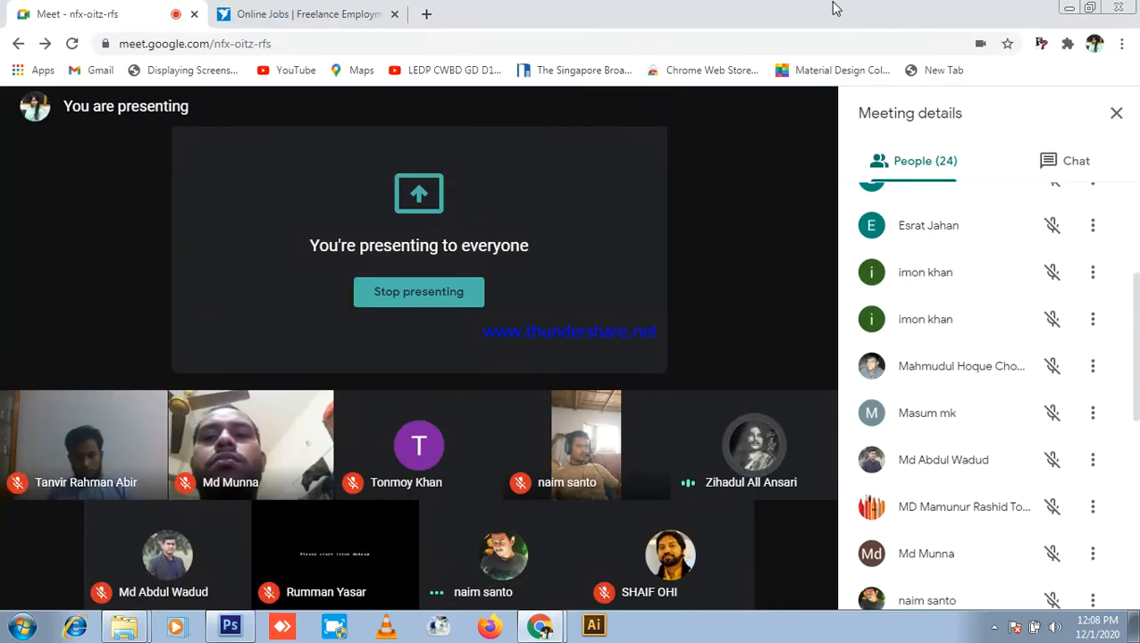
left_click(231, 627)
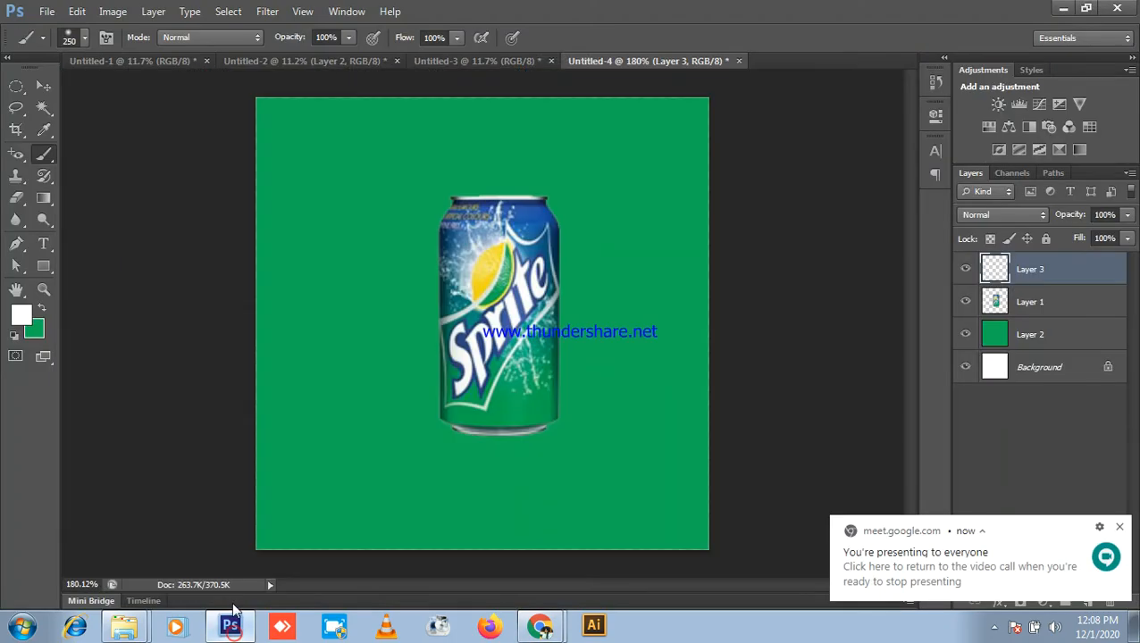
- Draw a small circular selection at the can's upper left, fill it with white on a new layer, and deselect
left_click(11, 88)
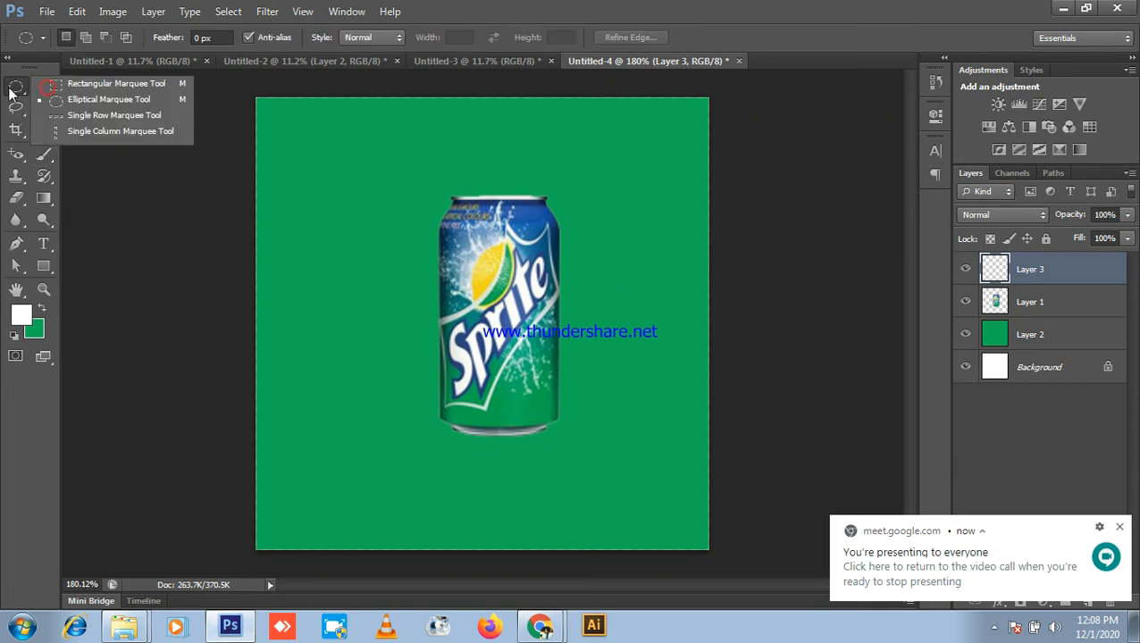
left_click(90, 99)
left_click_drag(382, 190, 393, 203)
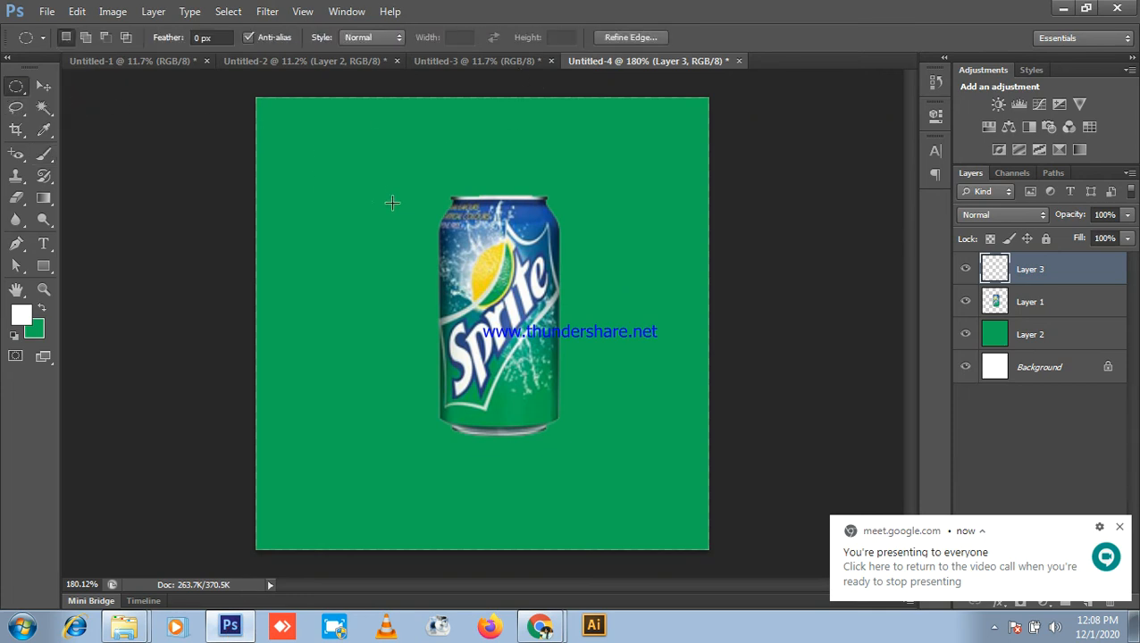
left_click(1120, 526)
left_click(1092, 591)
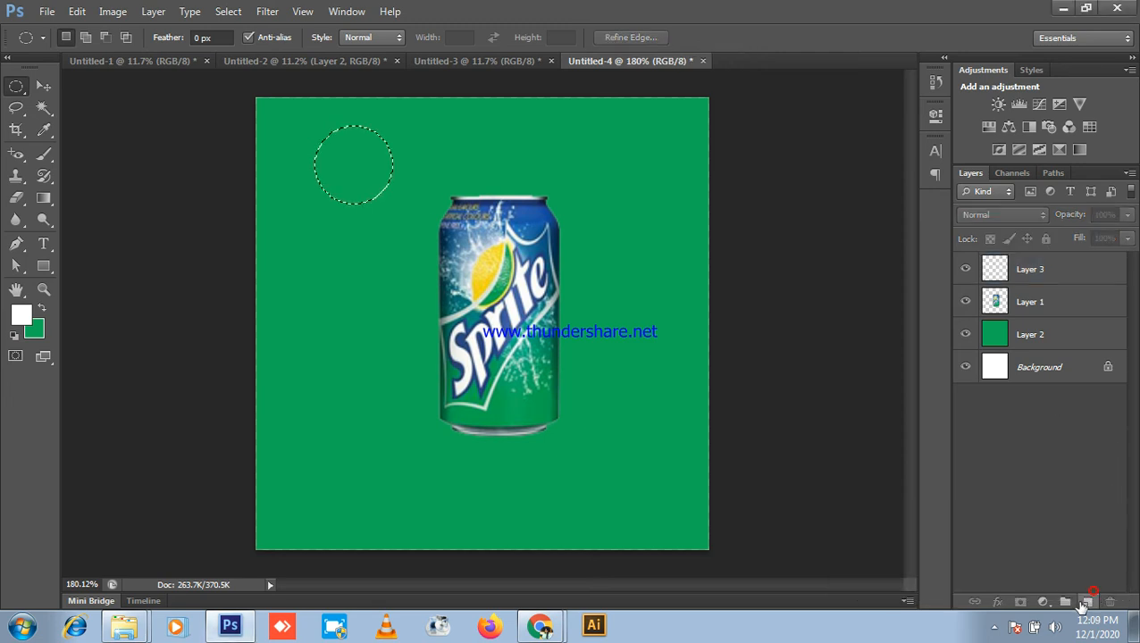
left_click(1087, 602)
key("alt+BackSpace")
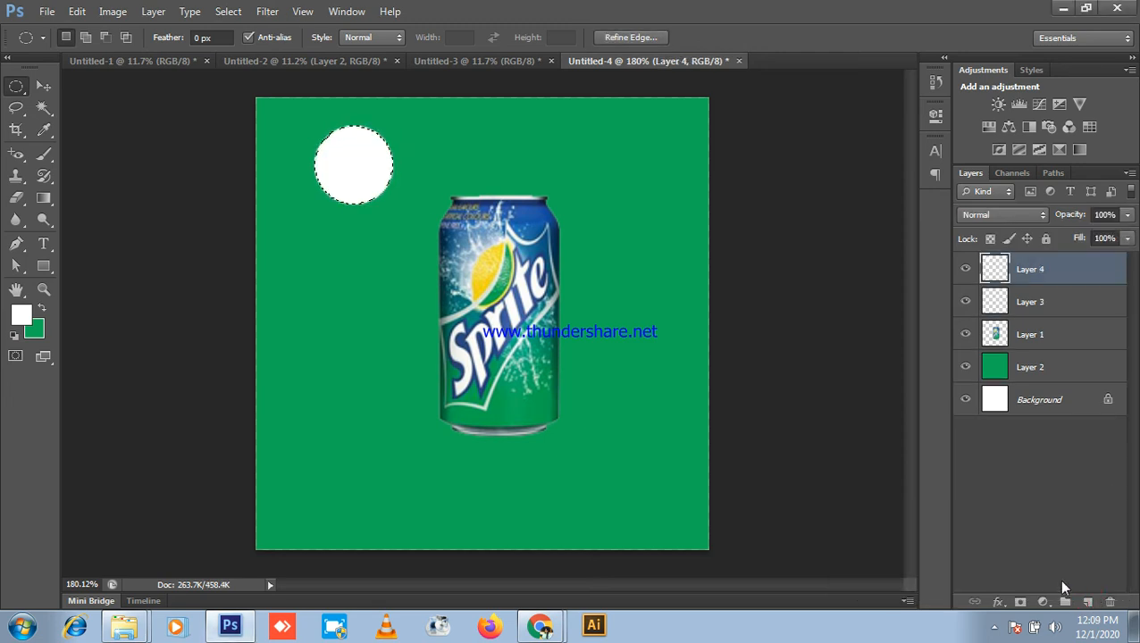
key("ctrl+d")
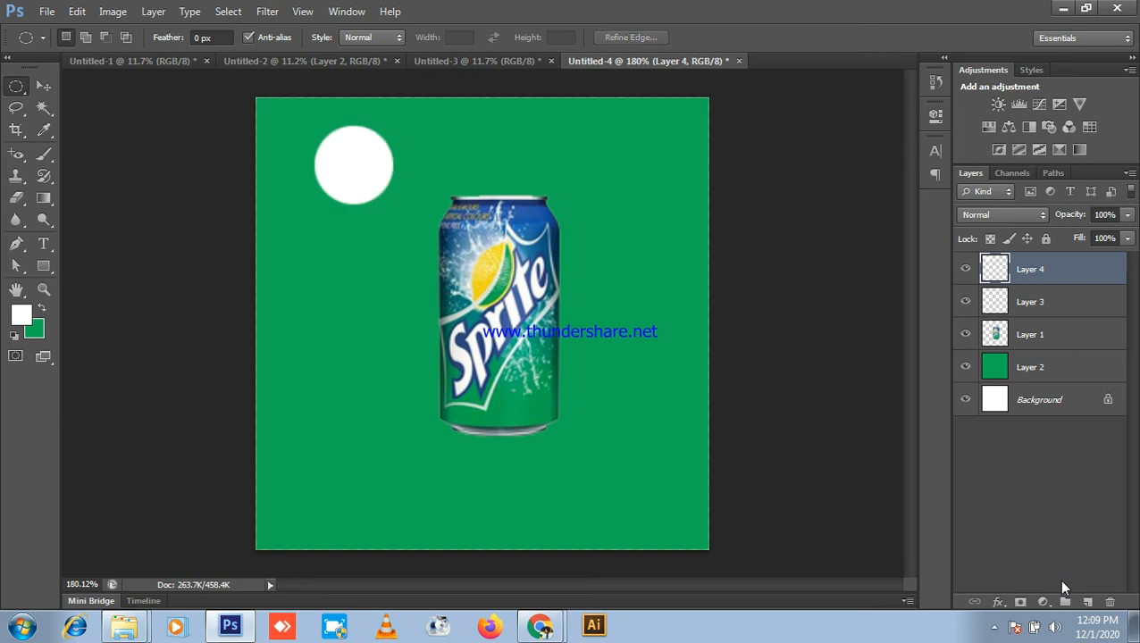
- Paint a soft white glow over the can with a size 200 brush and place Layer 4 beneath the can layer
left_click(43, 153)
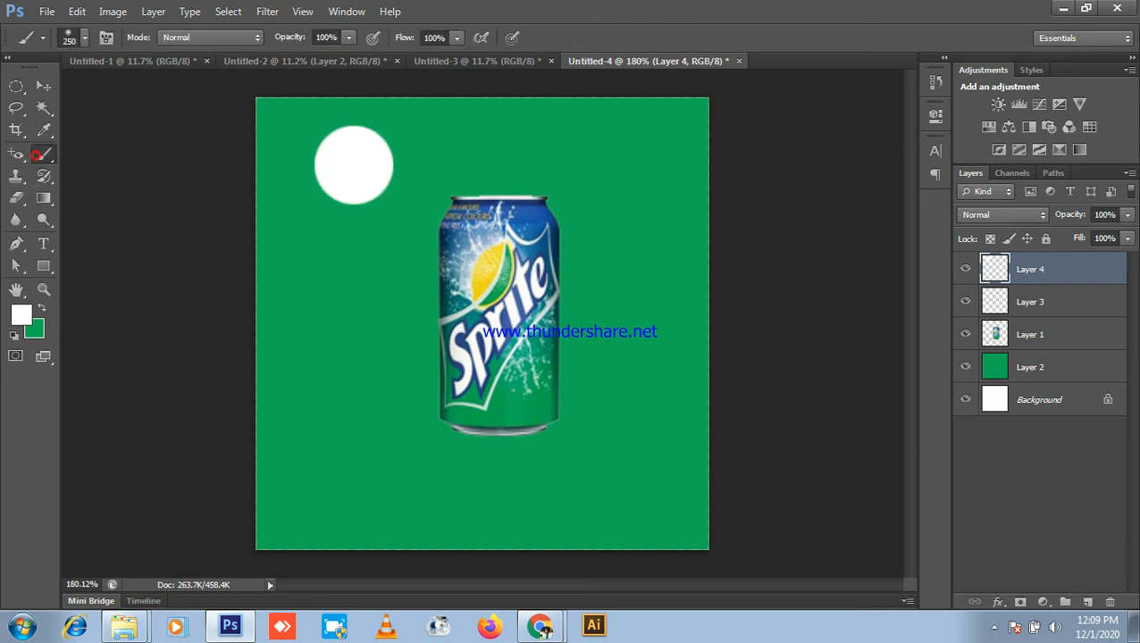
left_click(74, 36)
left_click(75, 36)
left_click(503, 309)
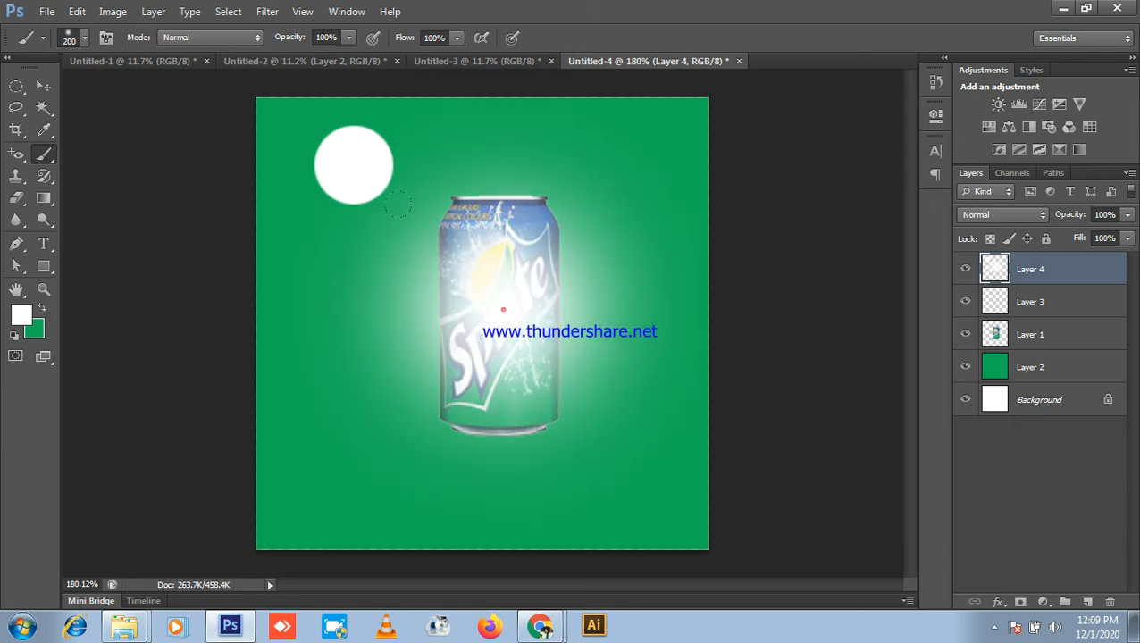
left_click(42, 86)
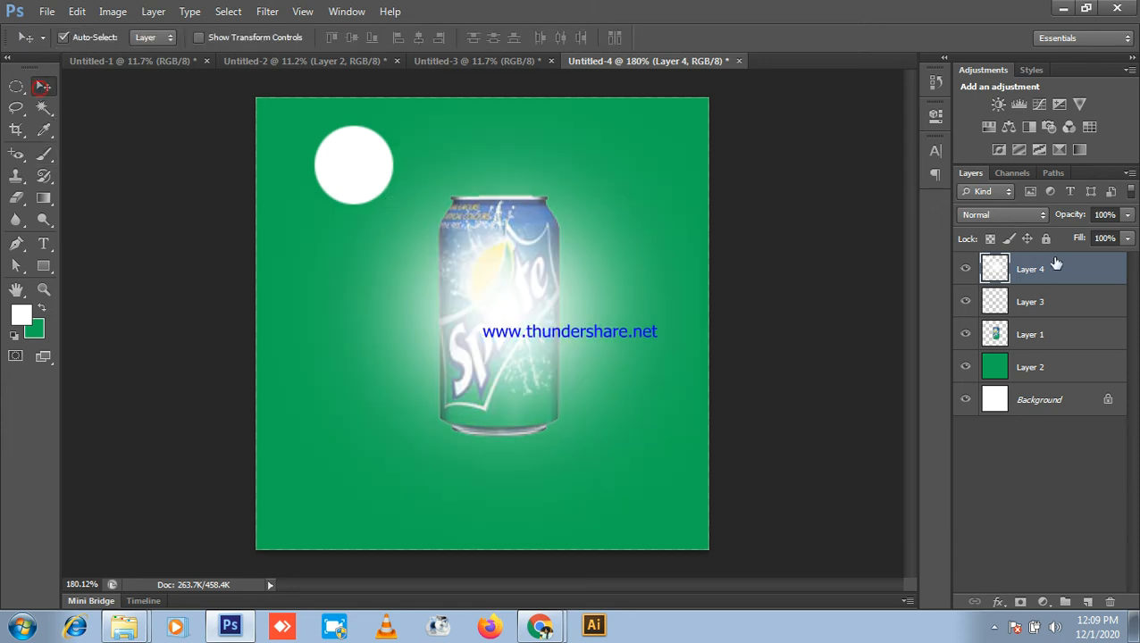
left_click_drag(1042, 284, 1058, 334)
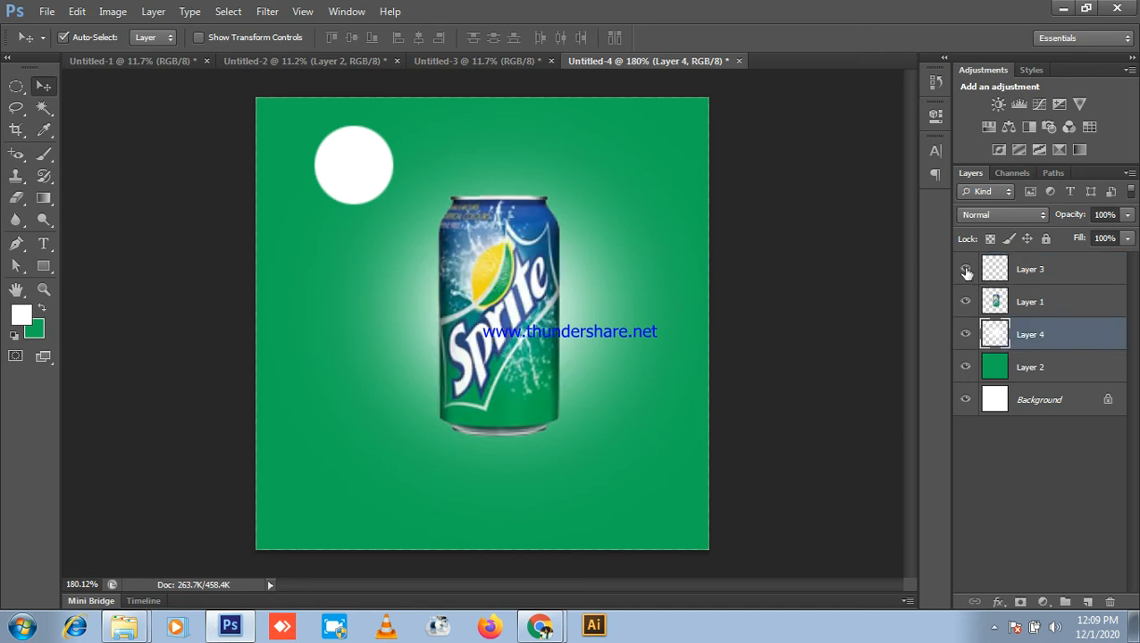
- Toggle the visibility of Layer 4 with the circle and glow, and delete that layer
left_click(965, 334)
left_click(965, 335)
key("Delete")
- Paint a soft white glow at the can's centre on Layer 3 with a size 200 brush and place the layer behind the can
left_click(986, 271)
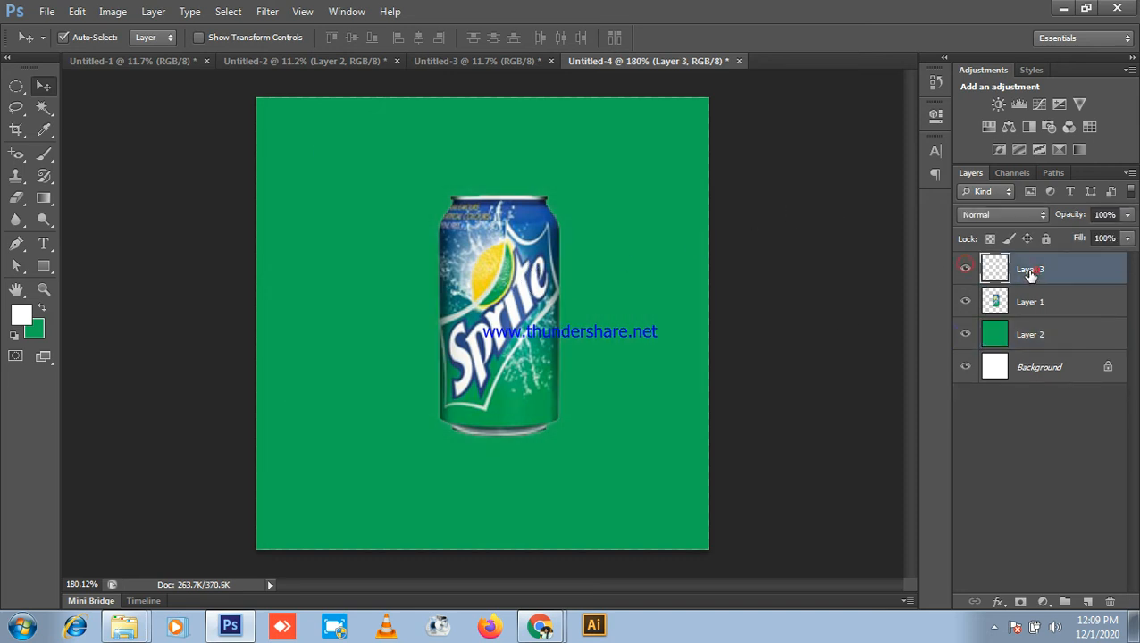
left_click(44, 154)
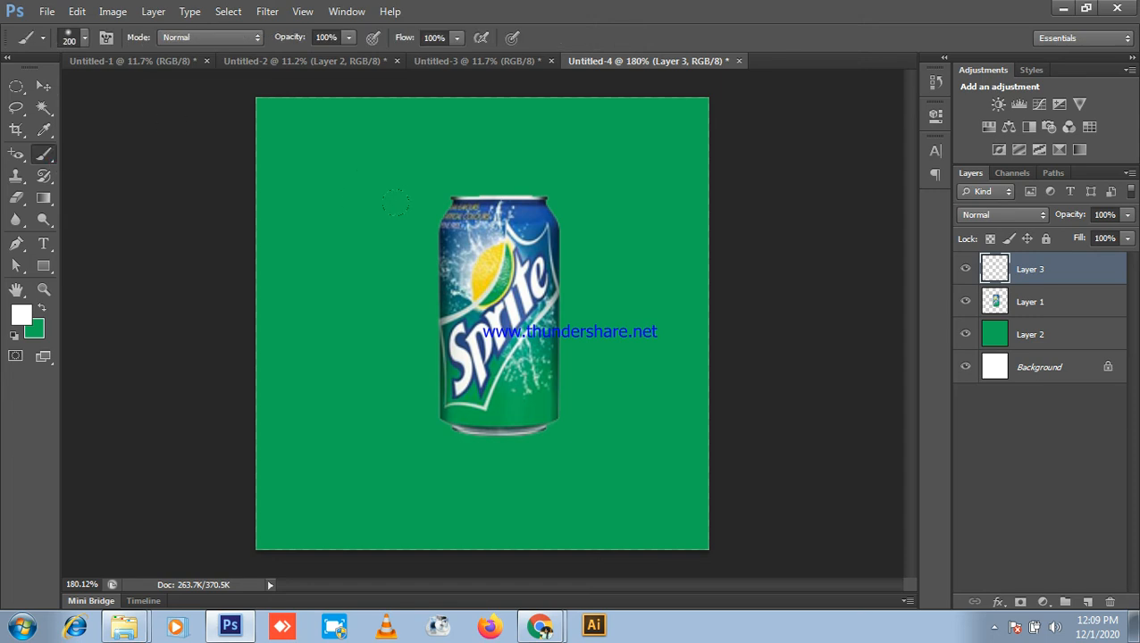
left_click(500, 308)
left_click(44, 86)
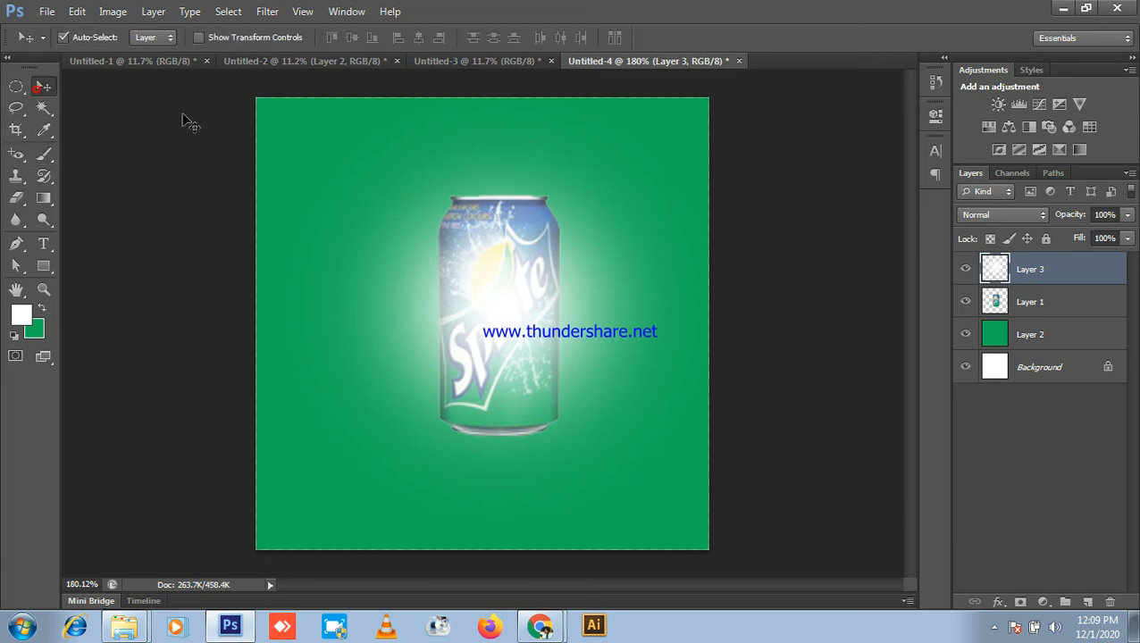
left_click_drag(1034, 293, 1025, 318)
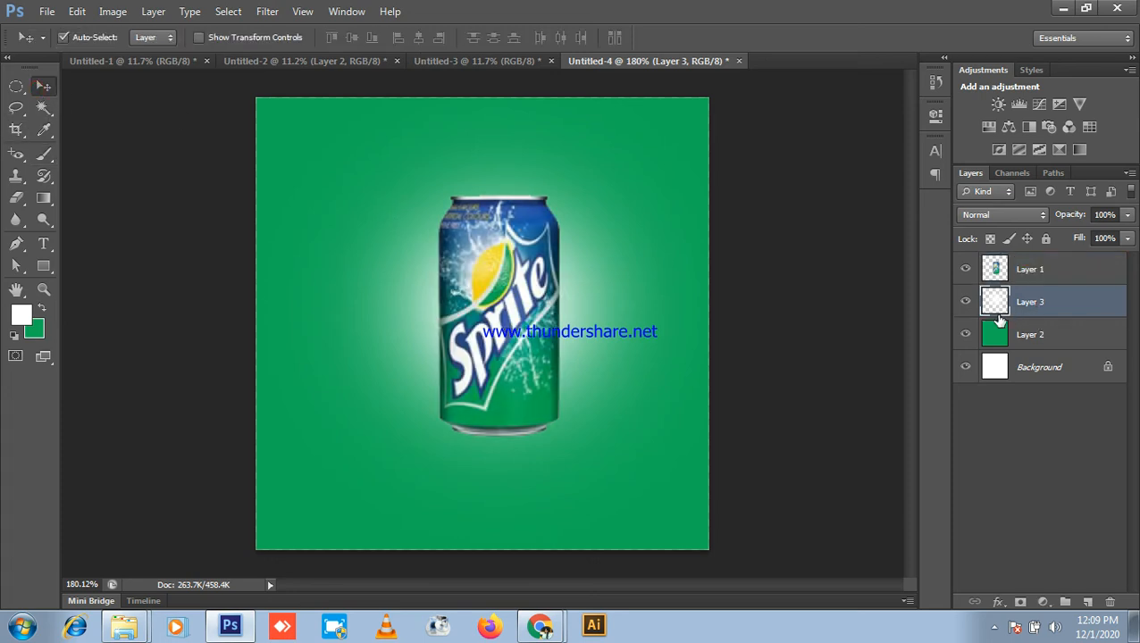
left_click_drag(581, 303, 588, 324)
scroll(585, 499, "up", 1)
scroll(761, 439, "down", 2)
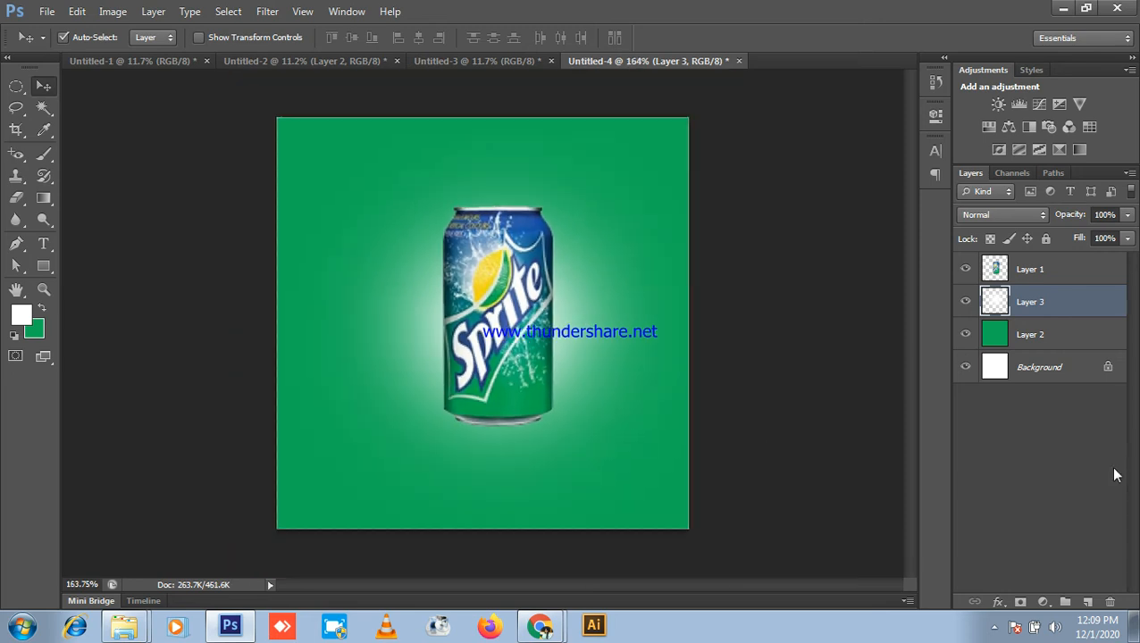
- Add a layer behind the can and paint a soft black spot at the can's base with a size 100 brush
left_click(1087, 603)
left_click(20, 314)
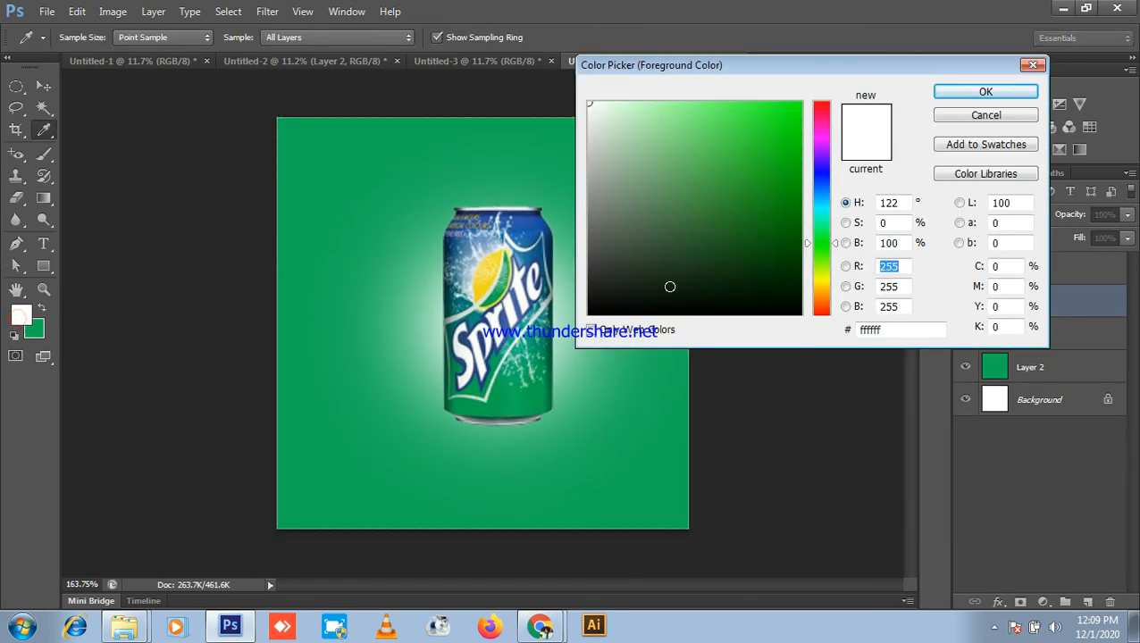
left_click_drag(673, 286, 557, 347)
left_click(980, 92)
left_click(42, 153)
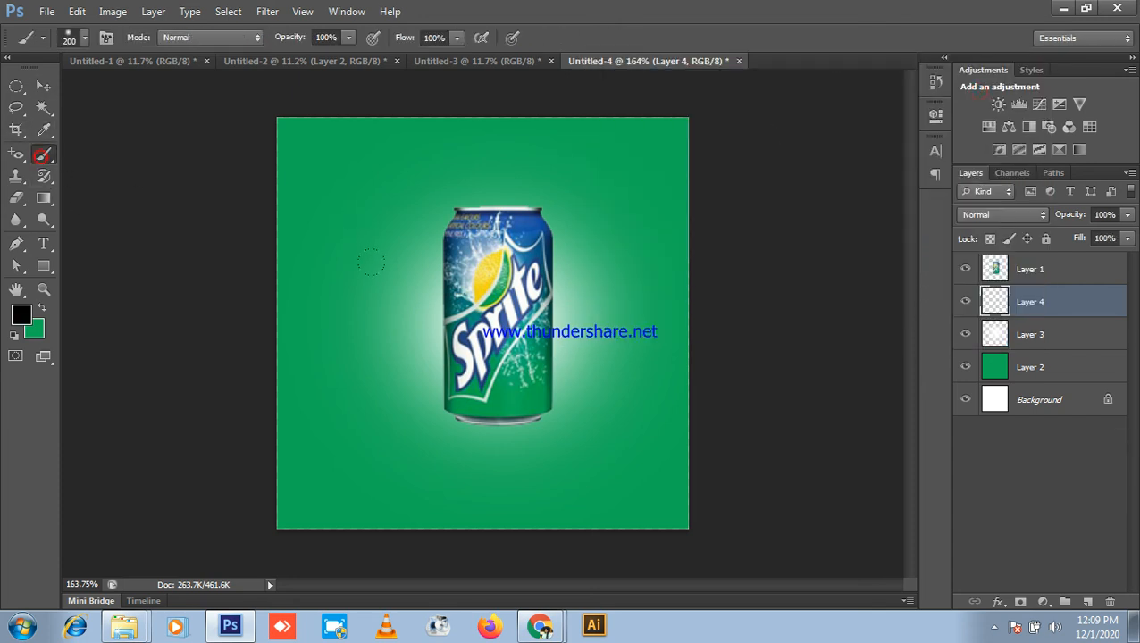
key("bracketleft")
key("bracketleft")
left_click(494, 417)
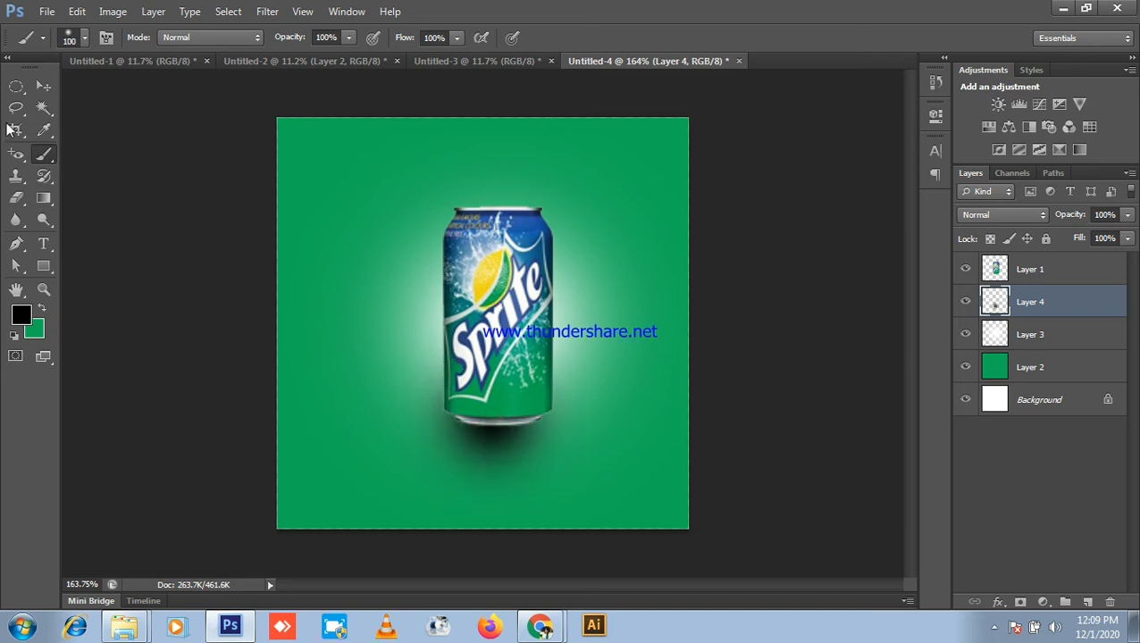
- Flatten the black spot to 5% height with Free Transform and position it under the can as a thin shadow
left_click(44, 86)
key("ctrl+t")
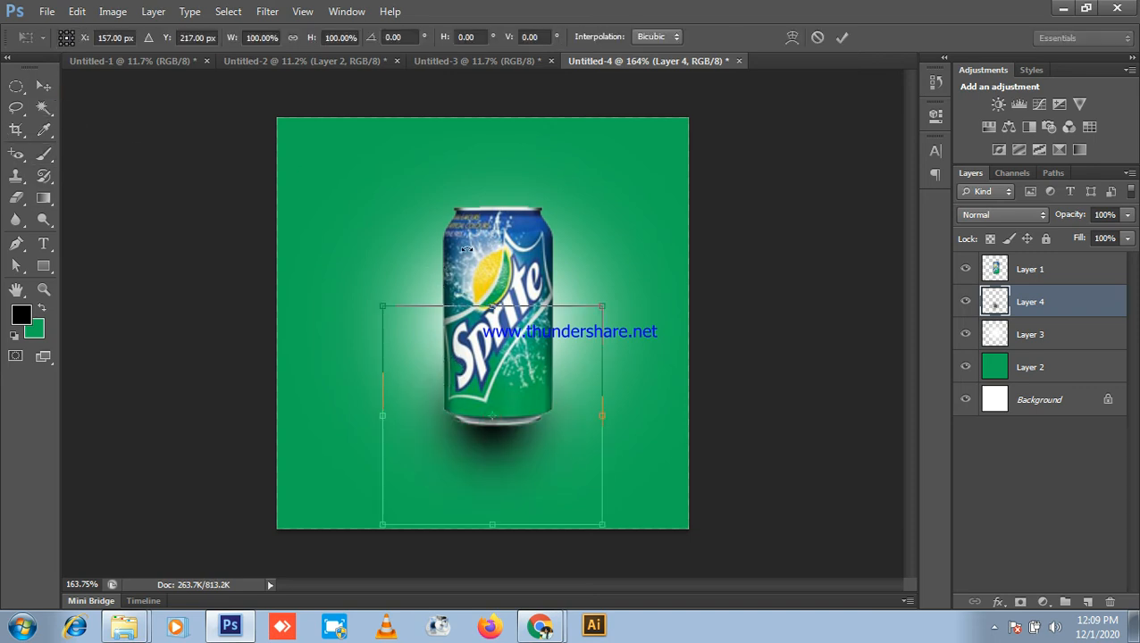
left_click_drag(492, 307, 493, 386)
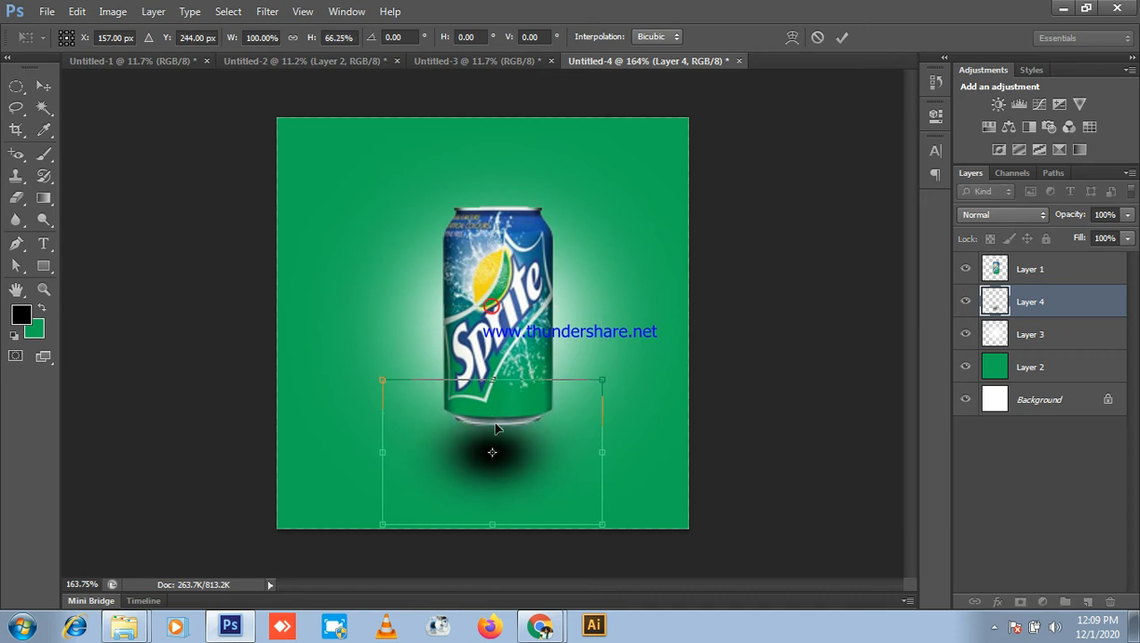
left_click_drag(493, 523, 524, 433)
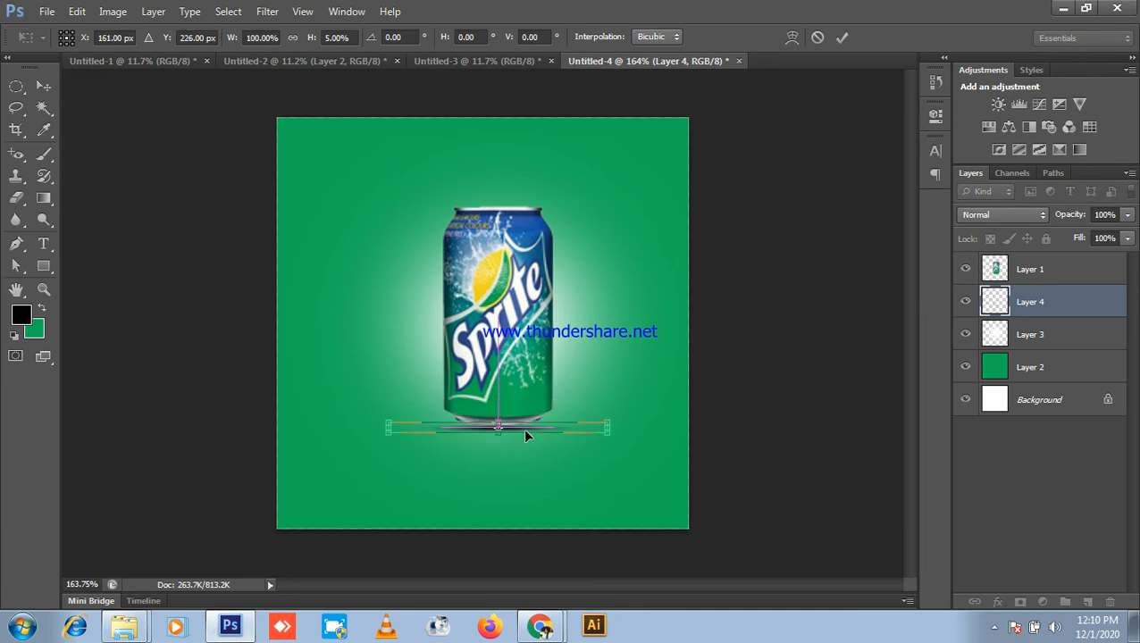
key("Return")
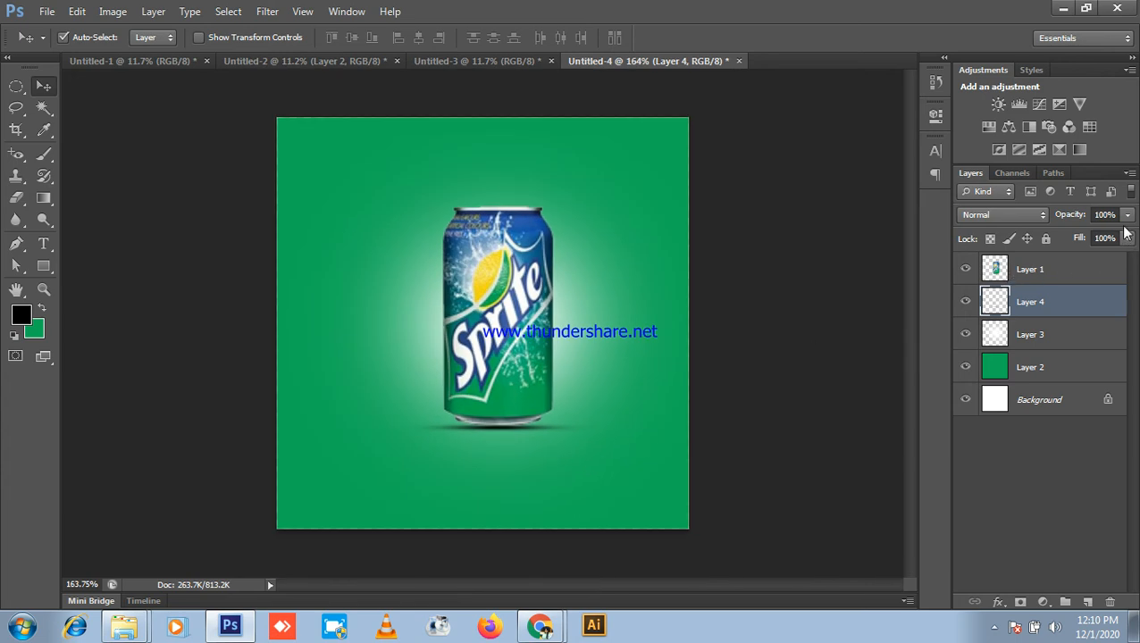
- Lower the shadow layer's opacity to about 81% and deselect the layer
left_click(1127, 215)
left_click_drag(1127, 234, 1111, 237)
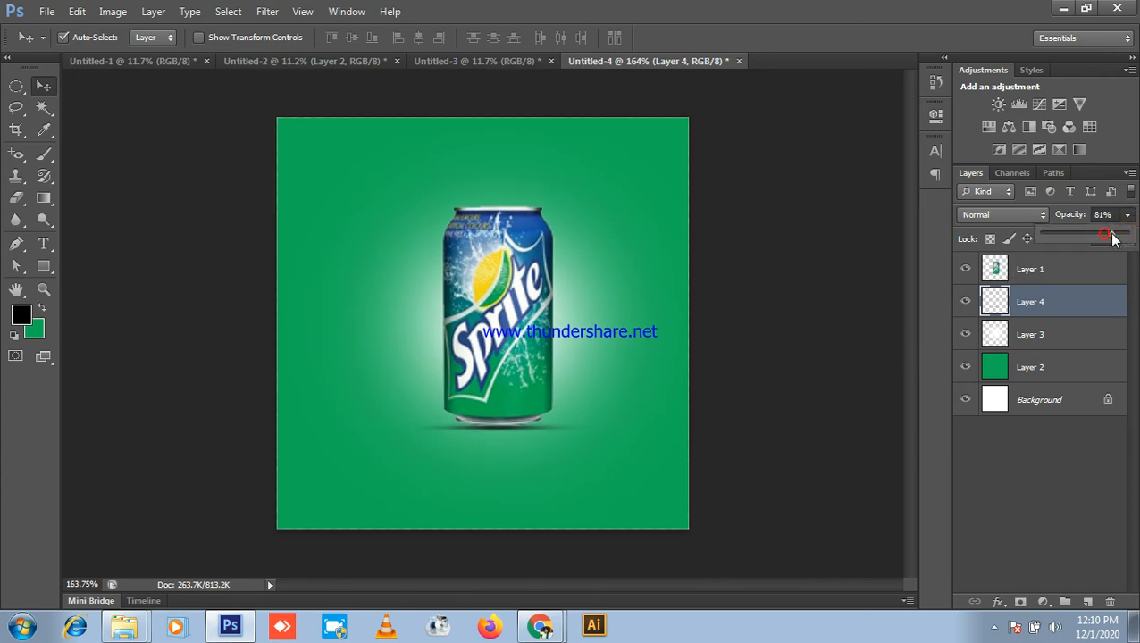
left_click(779, 296)
scroll(706, 322, "down", 3)
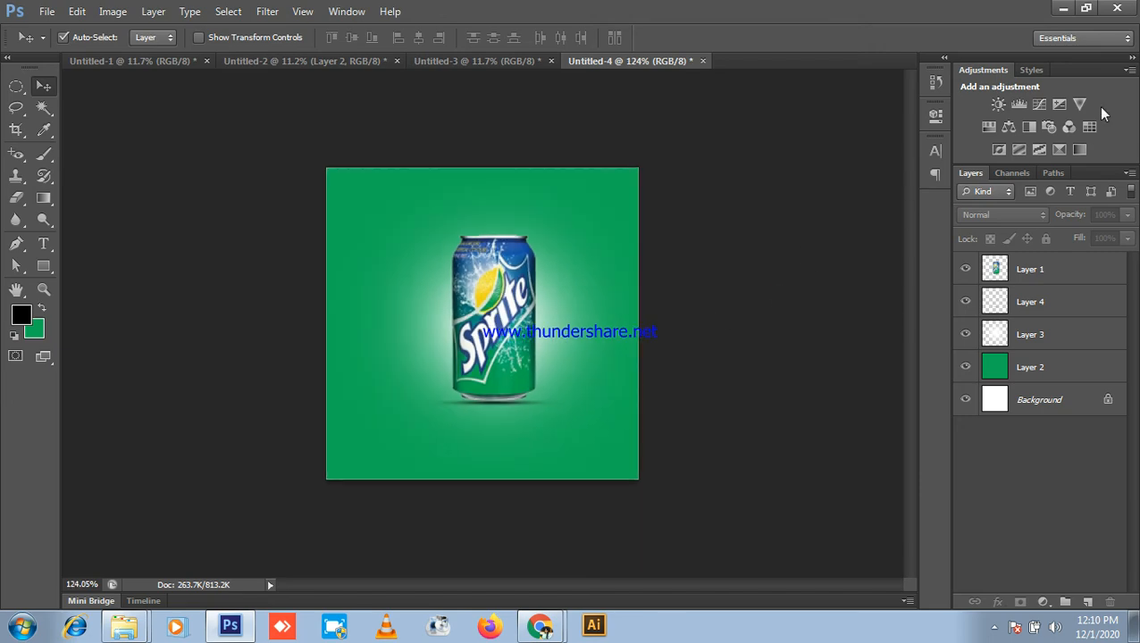
left_click(1063, 8)
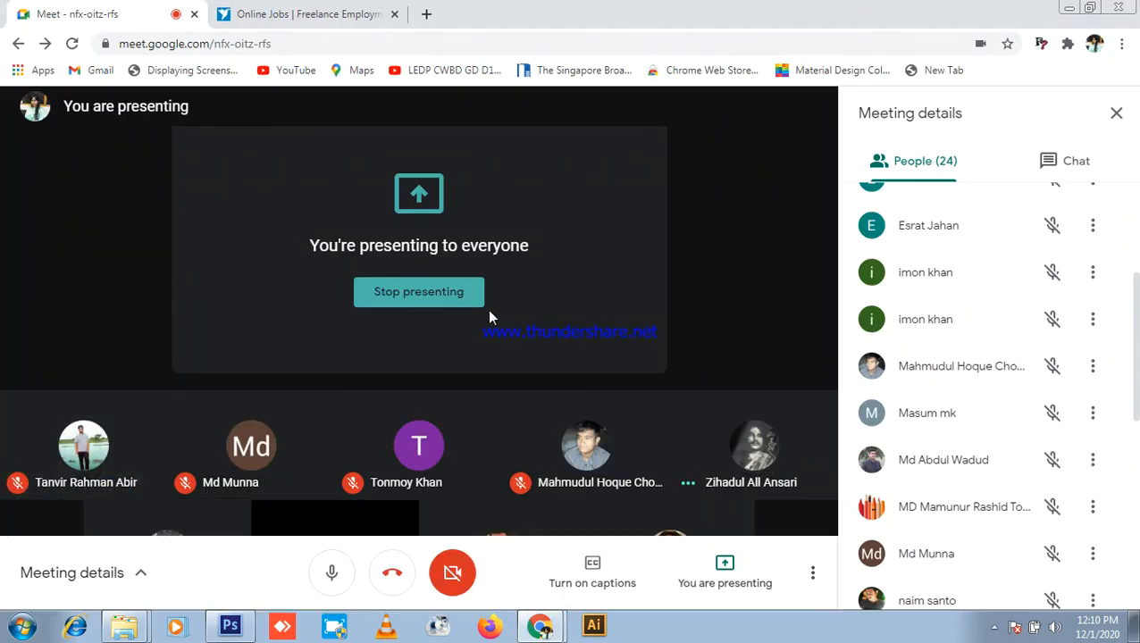
left_click(230, 628)
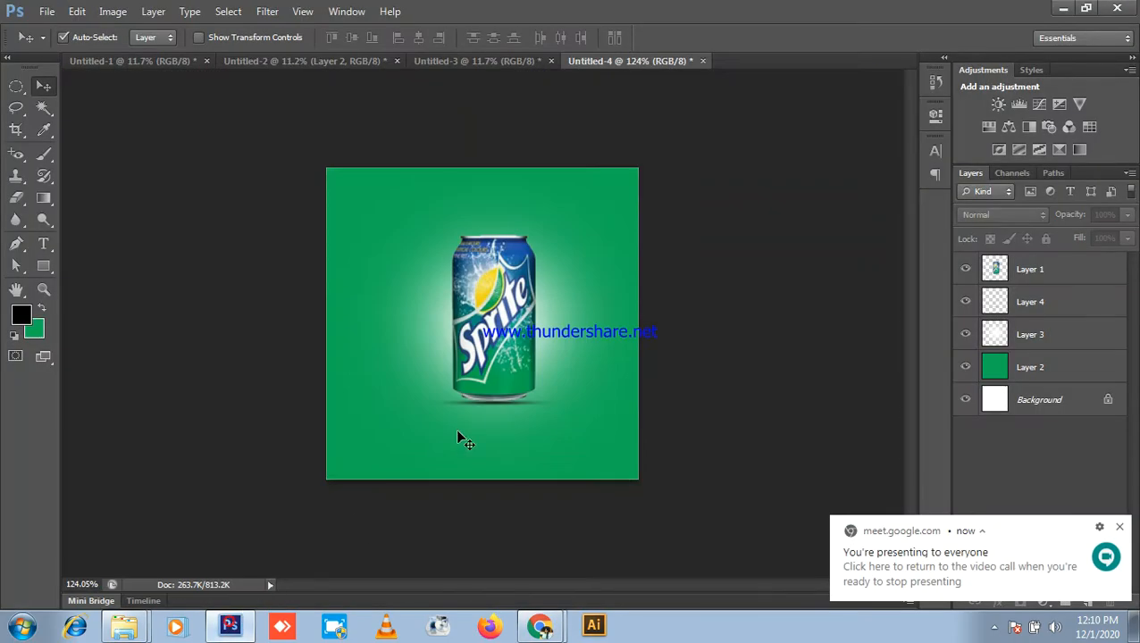
- Add the text "Practice Time" in Lato Bold at 46 pt below the can, starting from the canvas's lower-left area
scroll(455, 428, "up", 1)
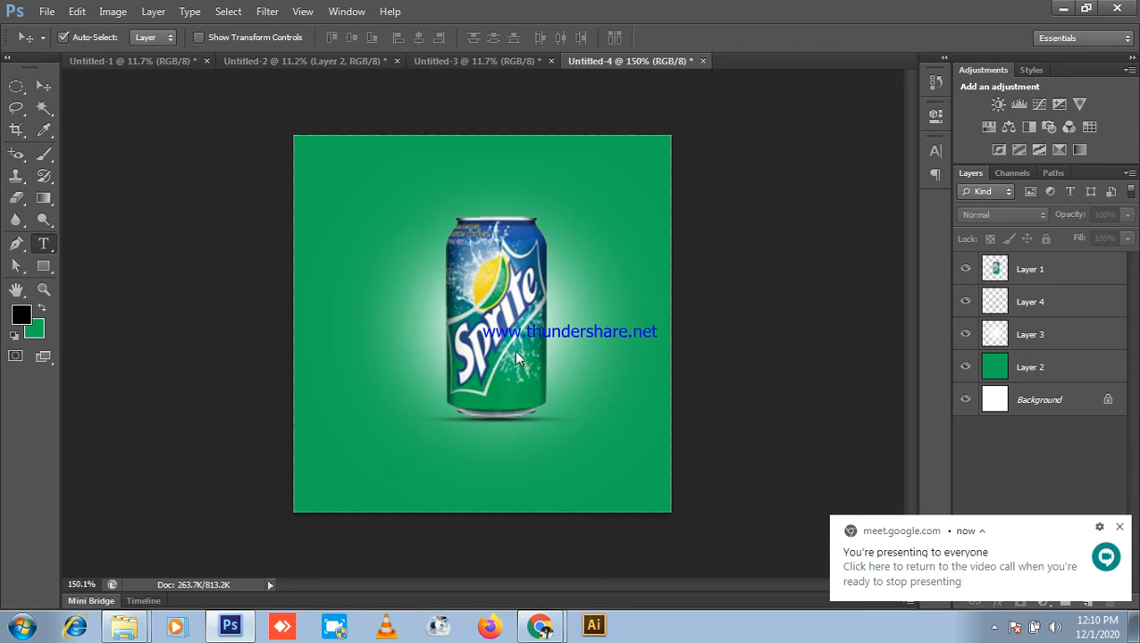
key("ctrl+d")
scroll(1063, 8, "down", 3)
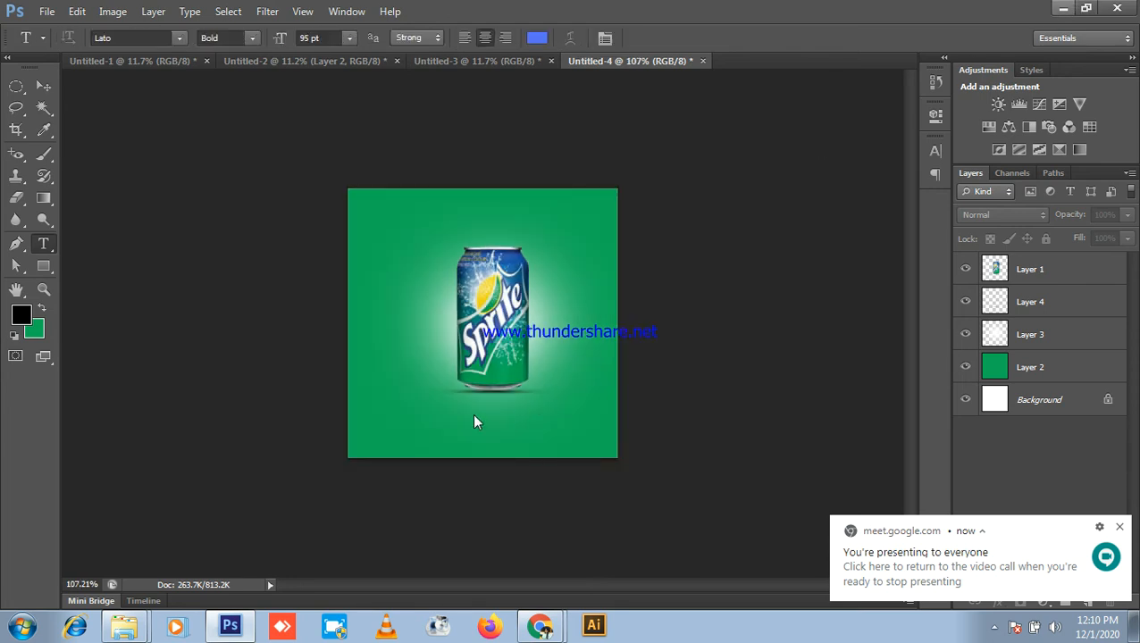
scroll(397, 448, "up", 3)
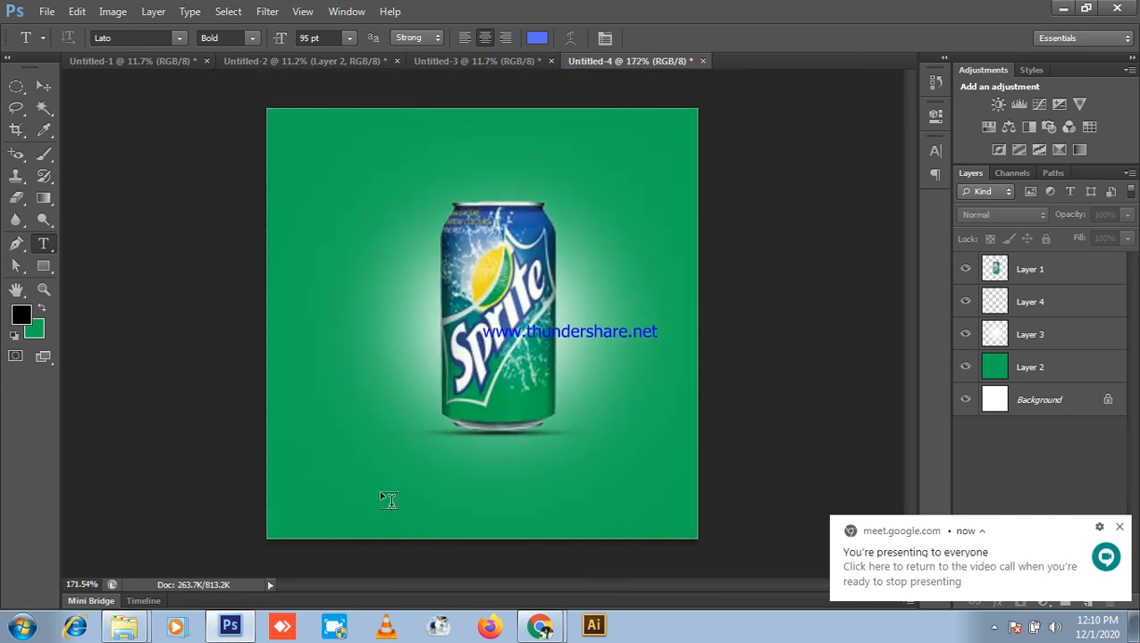
left_click(348, 490)
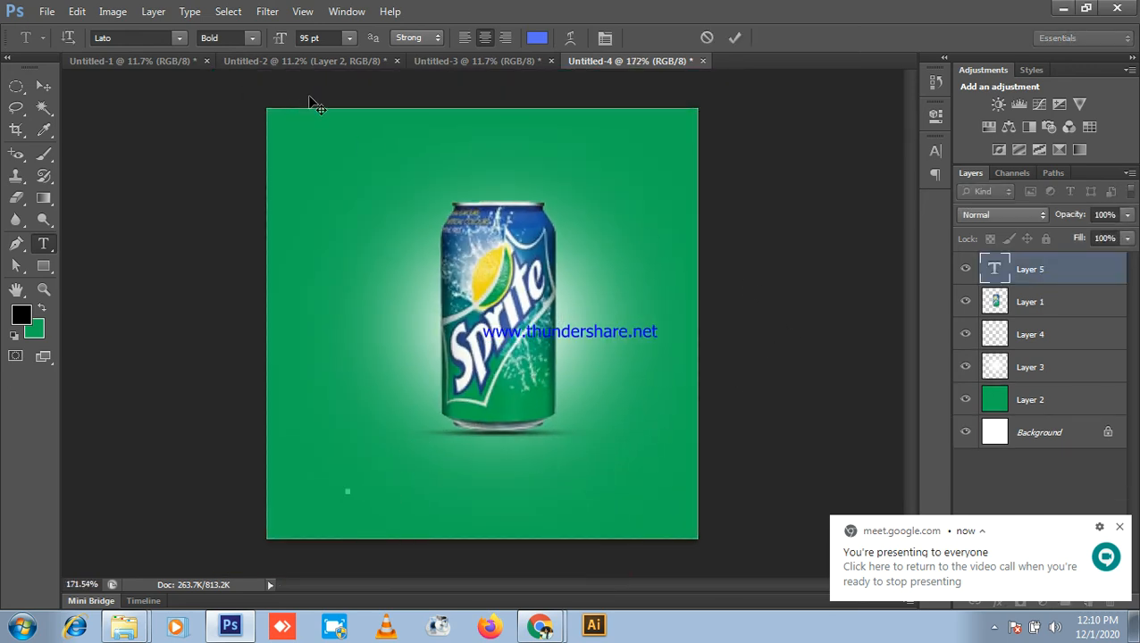
left_click_drag(280, 39, 270, 41)
left_click_drag(280, 41, 251, 58)
type("Pra")
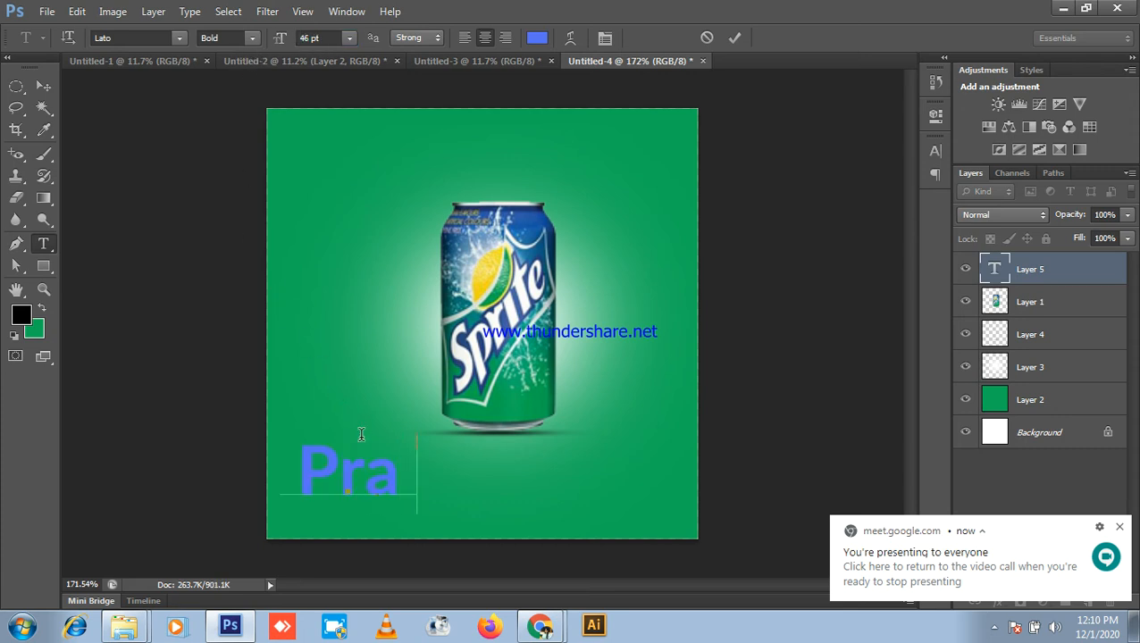
type("ctice")
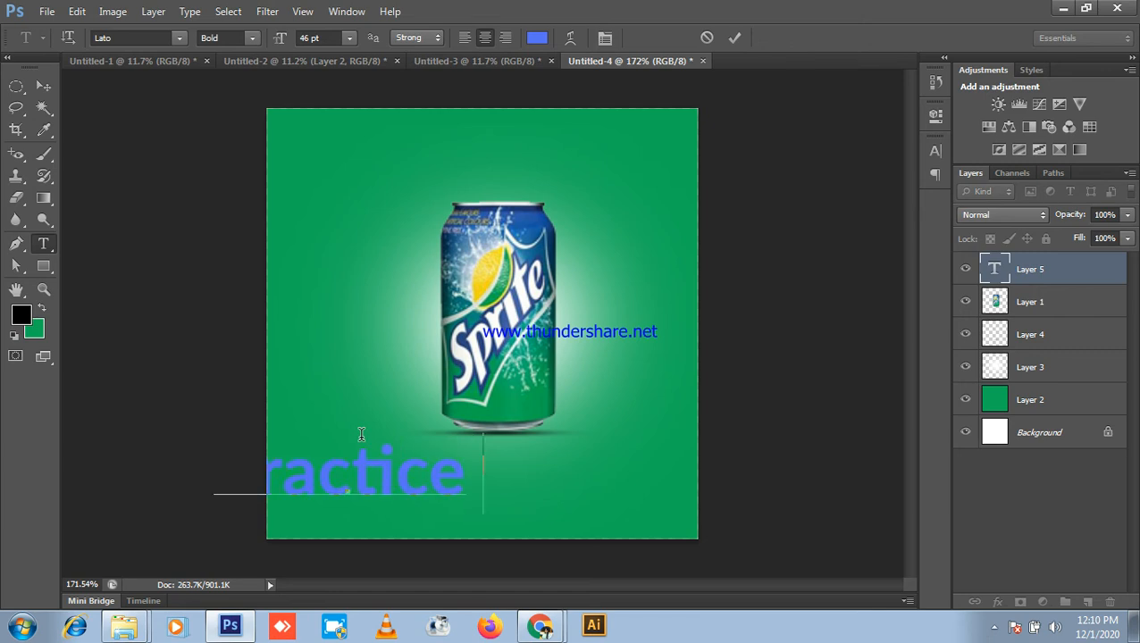
type(" Time")
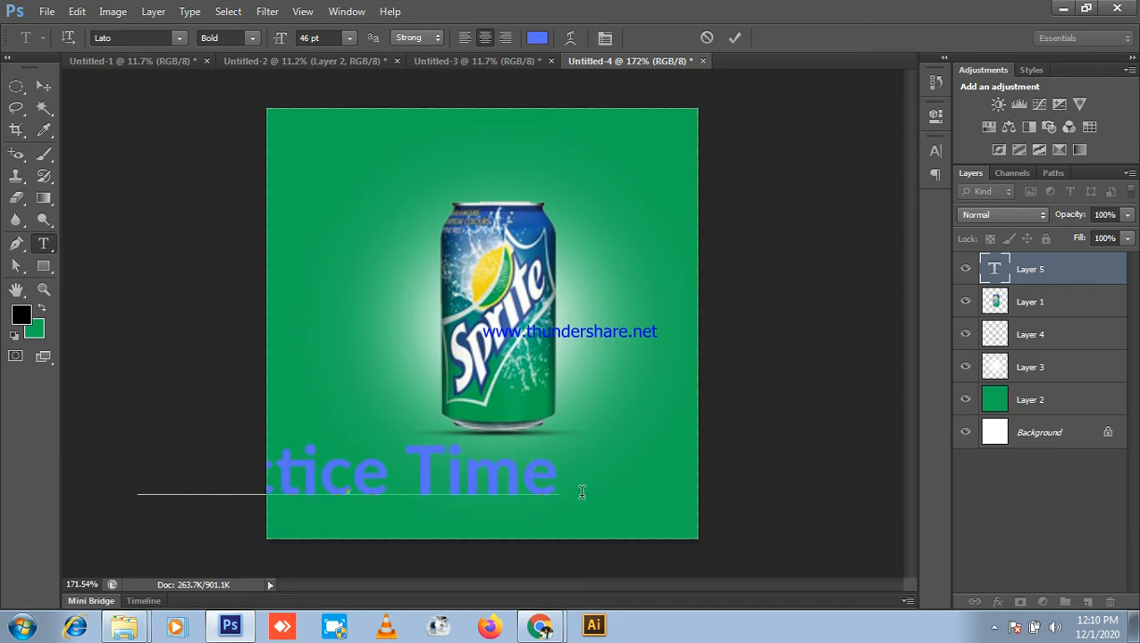
- Shift the "Practice Time" text to the right beneath the can and set its colour to white (ffffff)
left_click_drag(616, 508, 720, 515)
key("ctrl+a")
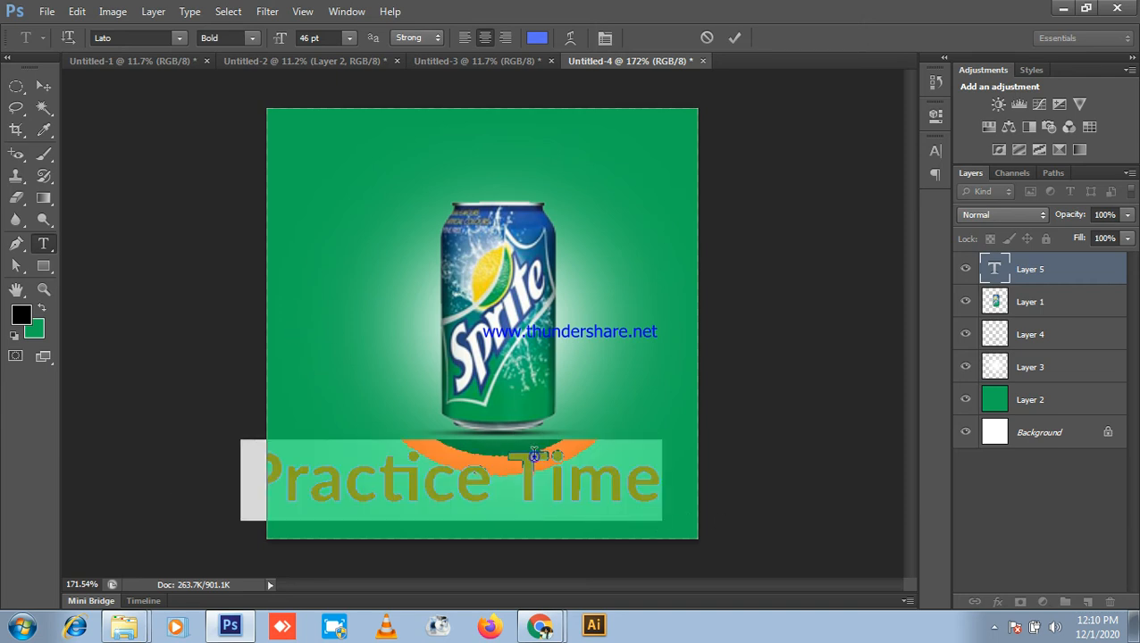
left_click(536, 38)
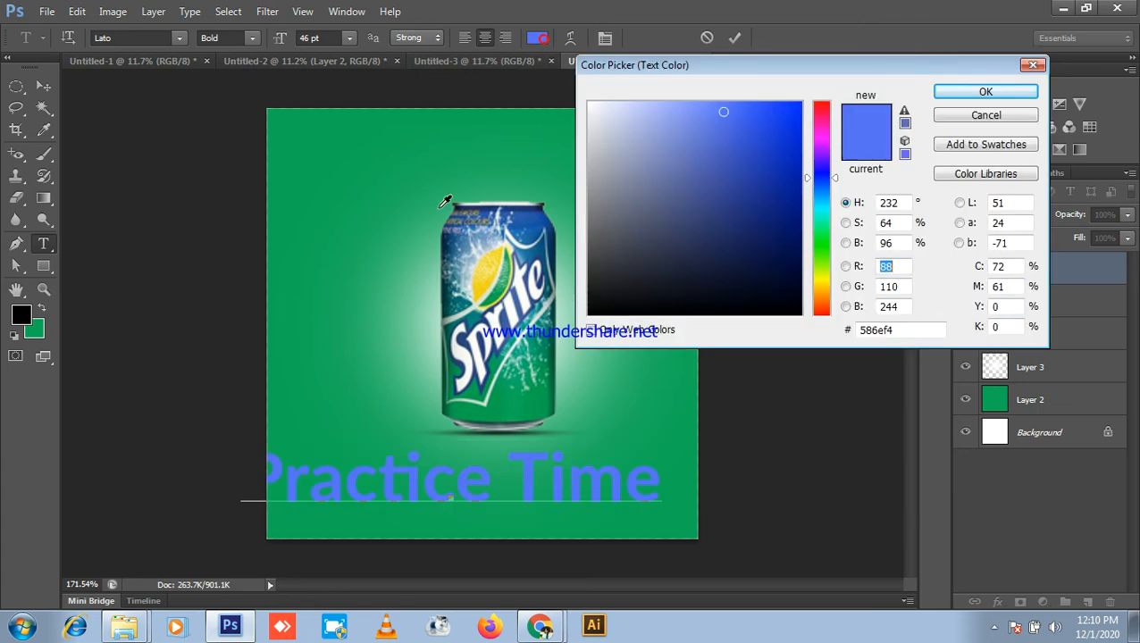
left_click(435, 314)
left_click_drag(750, 241, 502, 60)
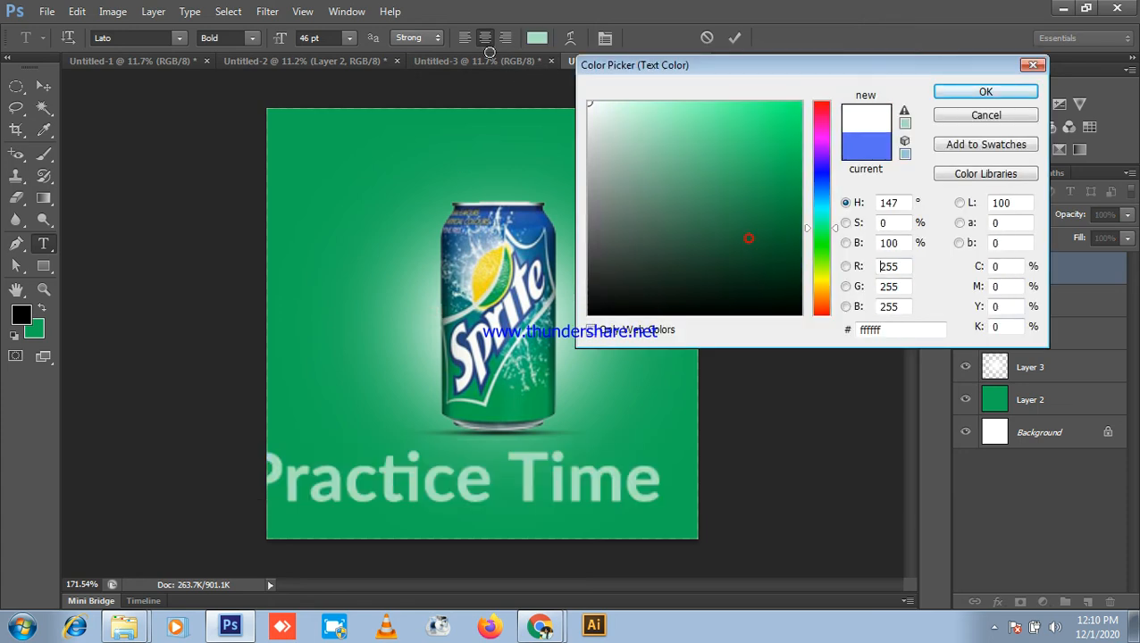
left_click(951, 93)
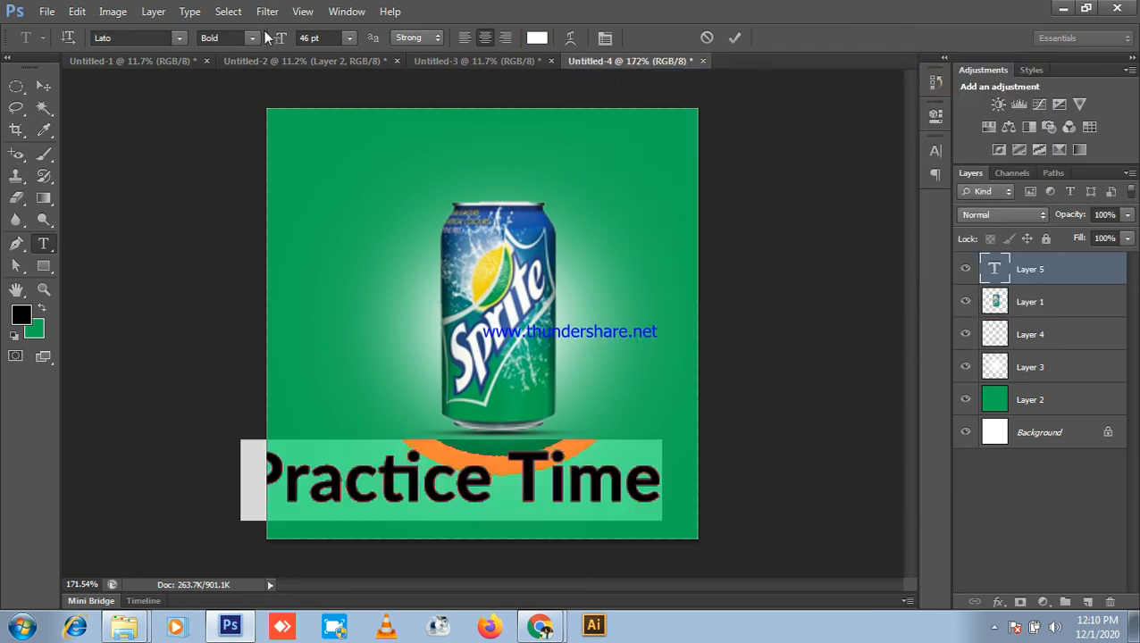
- Reduce the "Practice Time" font size to fit the canvas width and place the text roughly centred below the can
left_click_drag(279, 40, 222, 51)
left_click(49, 89)
scroll(573, 544, "down", 1)
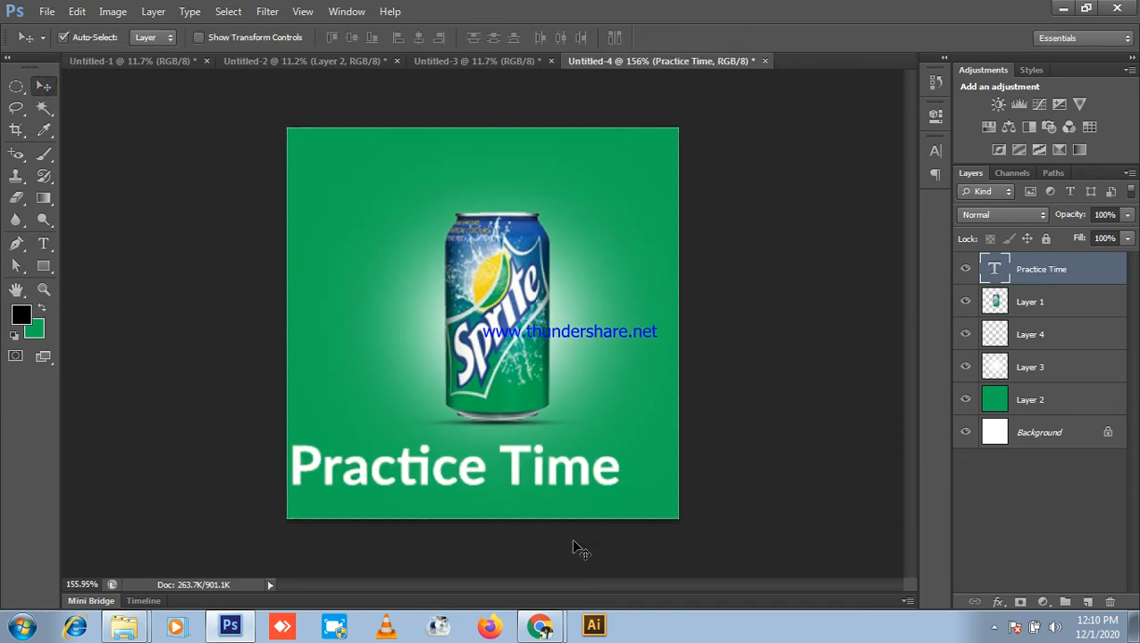
left_click_drag(562, 478, 592, 489)
scroll(619, 447, "down", 2)
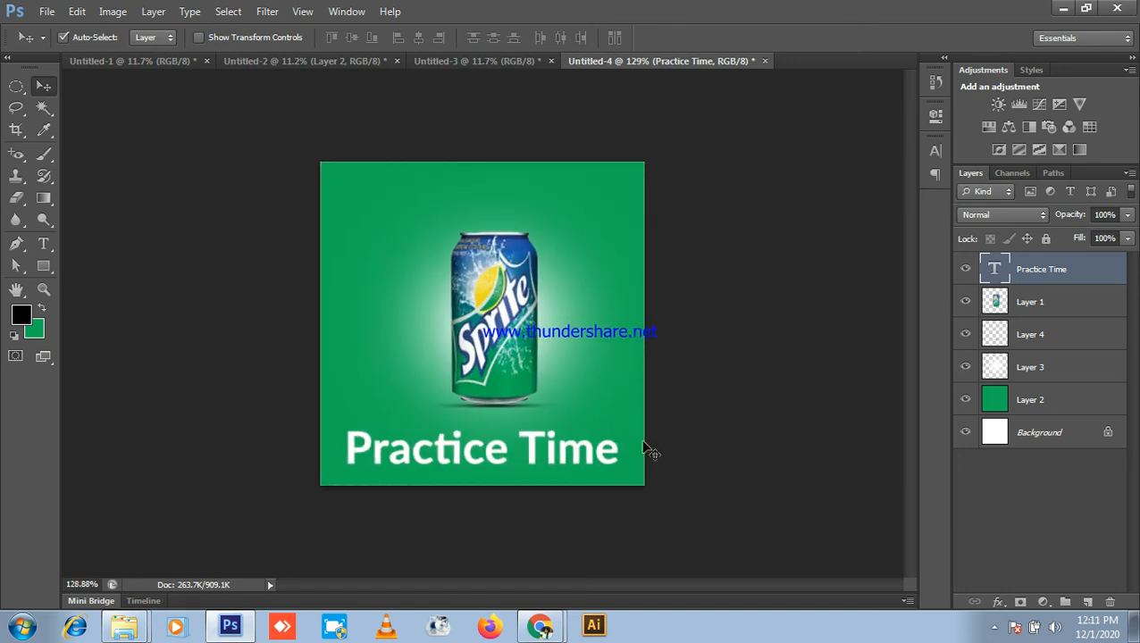
left_click(1063, 8)
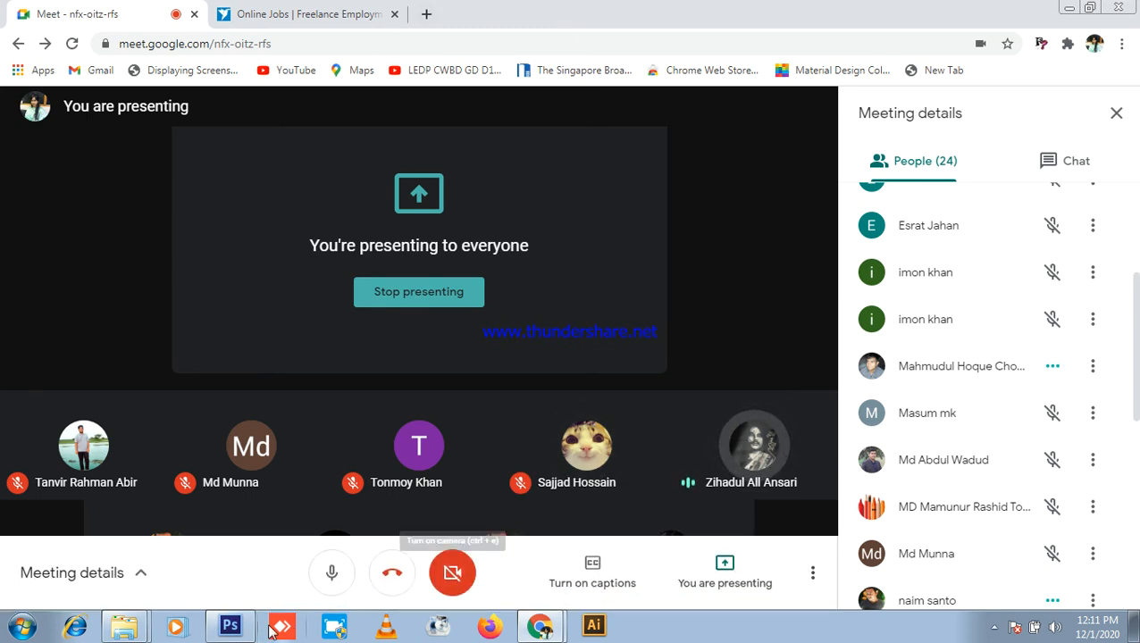
left_click(229, 625)
scroll(365, 286, "down", 1)
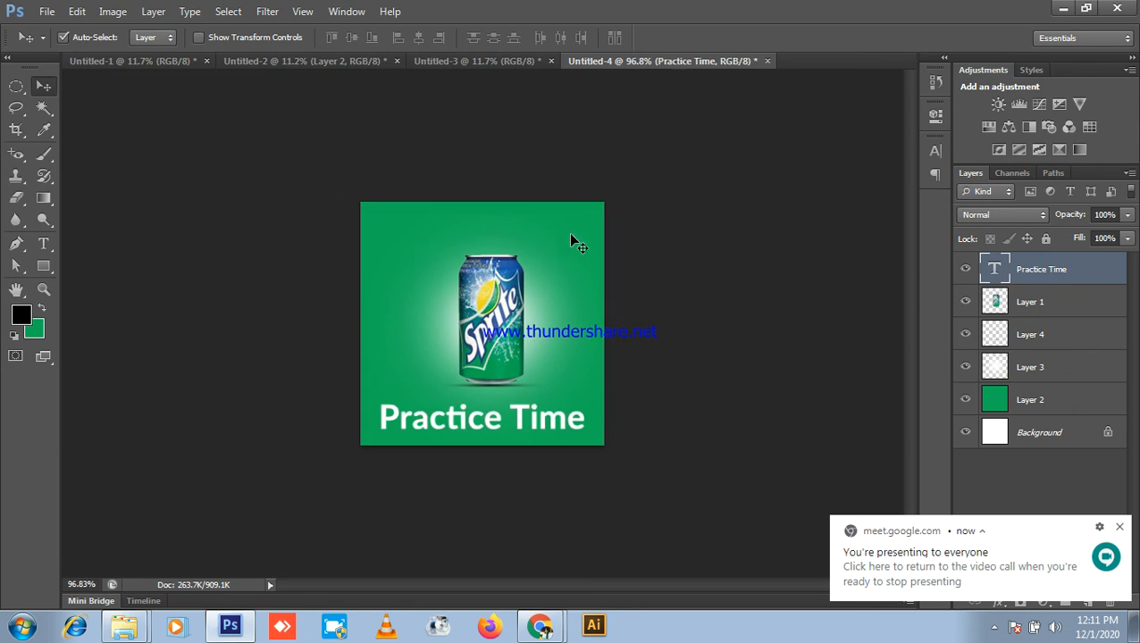
left_click(728, 227)
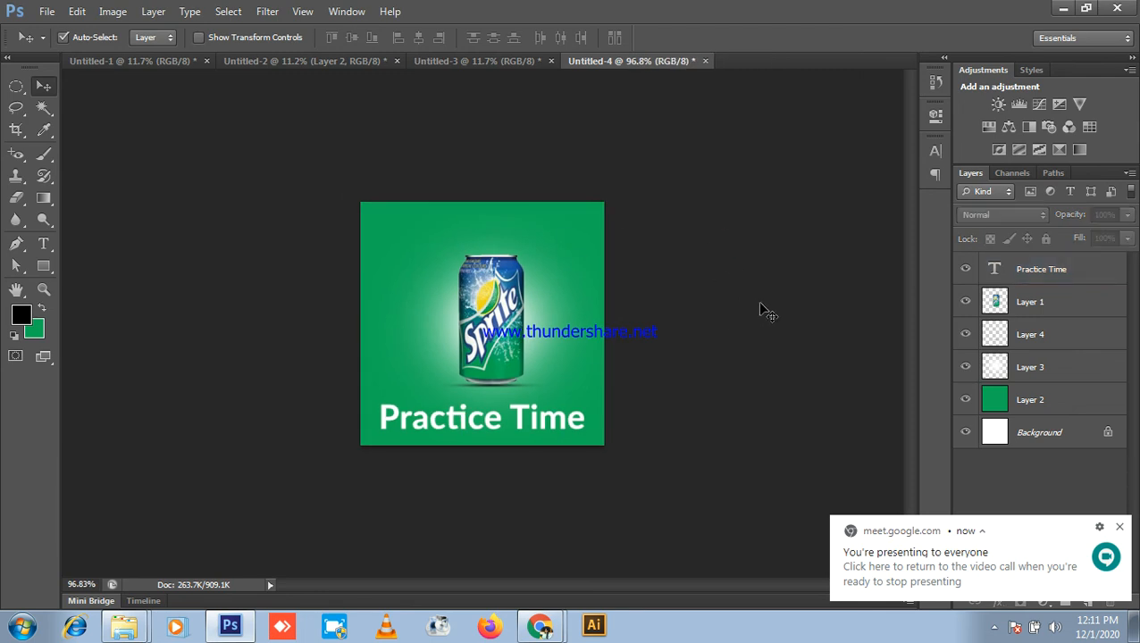
left_click(1063, 8)
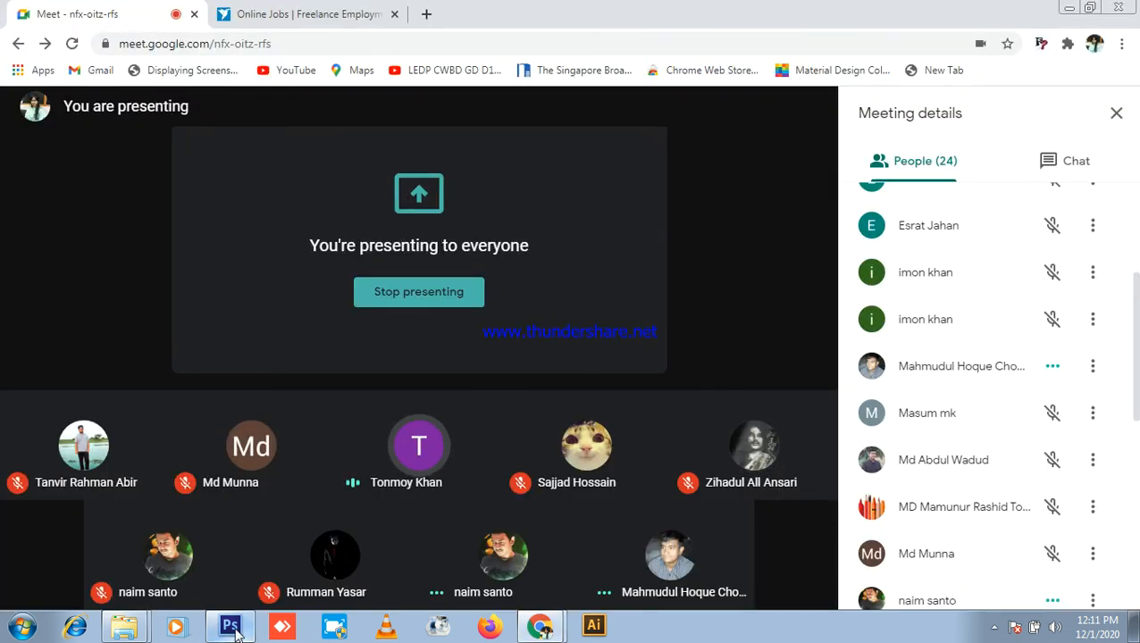
- Return to Photoshop and move the "Practice Time" text slightly to the right beneath the can
left_click(229, 625)
left_click(744, 367)
scroll(544, 440, "up", 1)
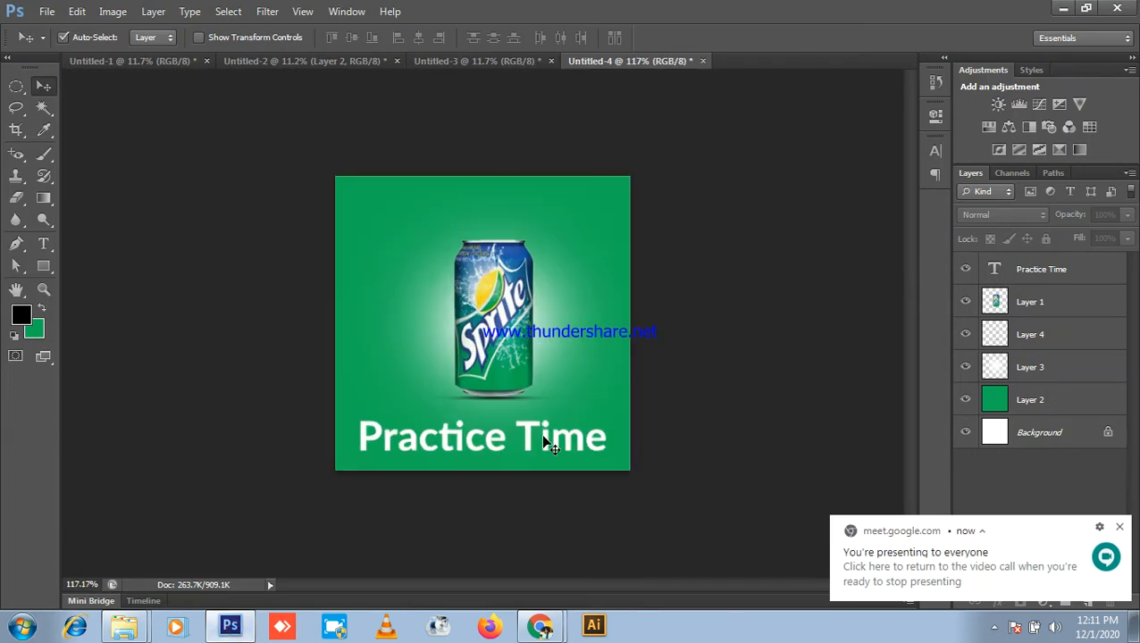
left_click(563, 438)
left_click_drag(563, 437, 574, 438)
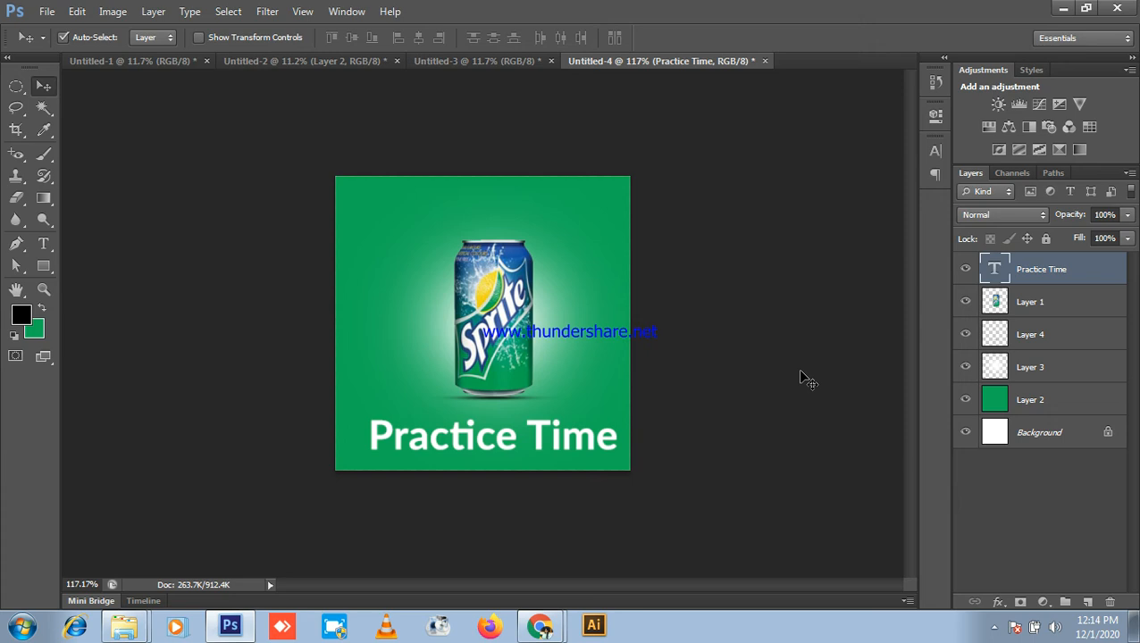
left_click(1059, 8)
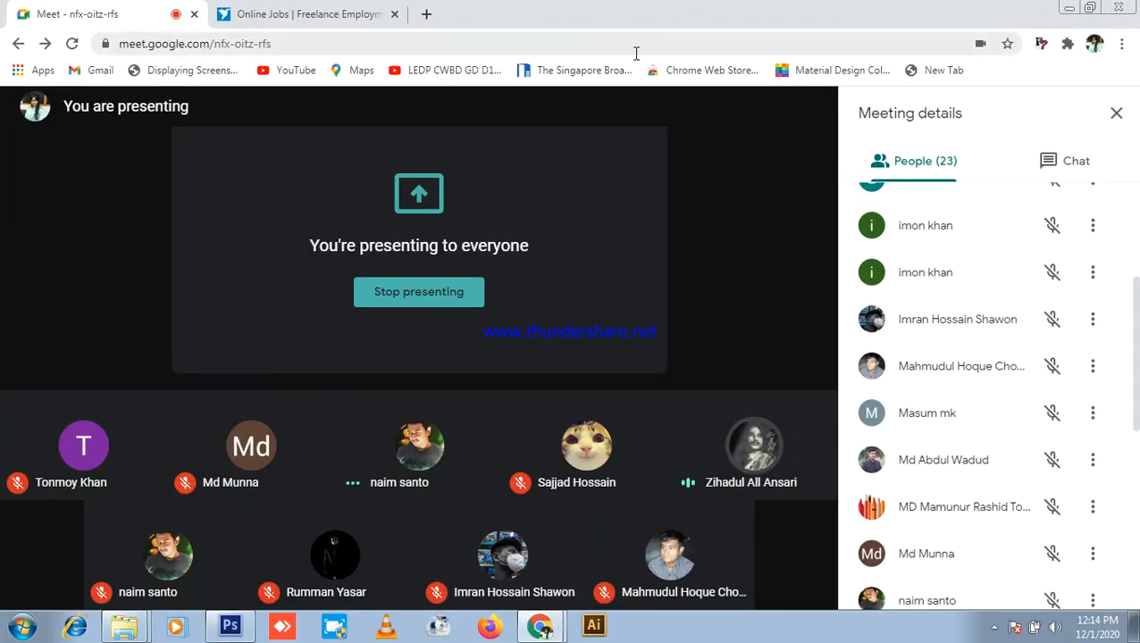
left_click(230, 625)
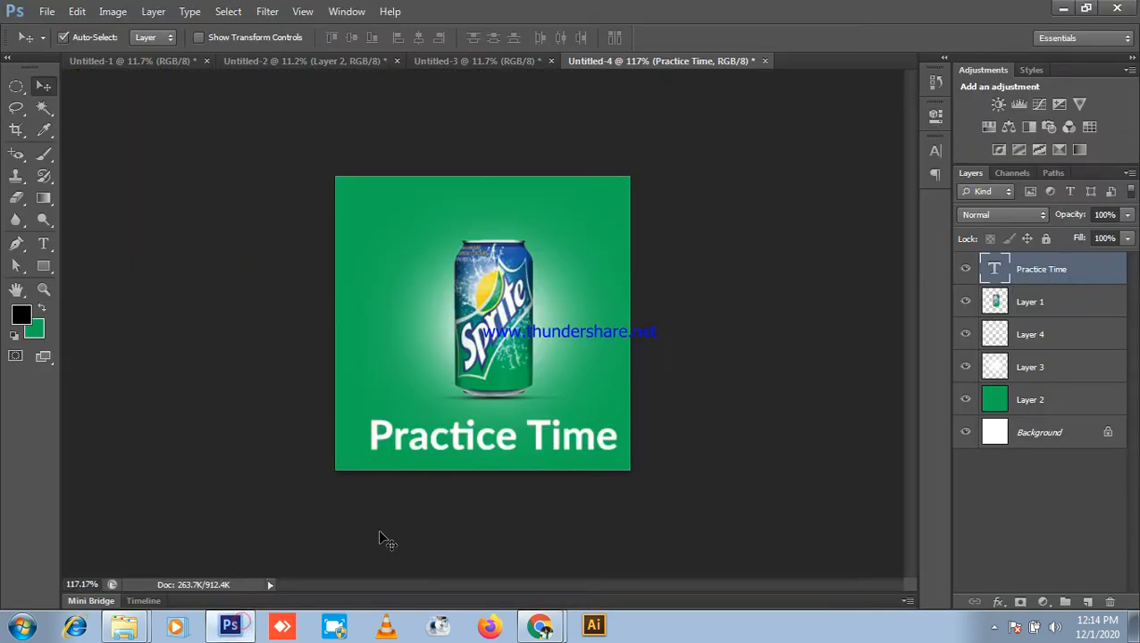
left_click(730, 331)
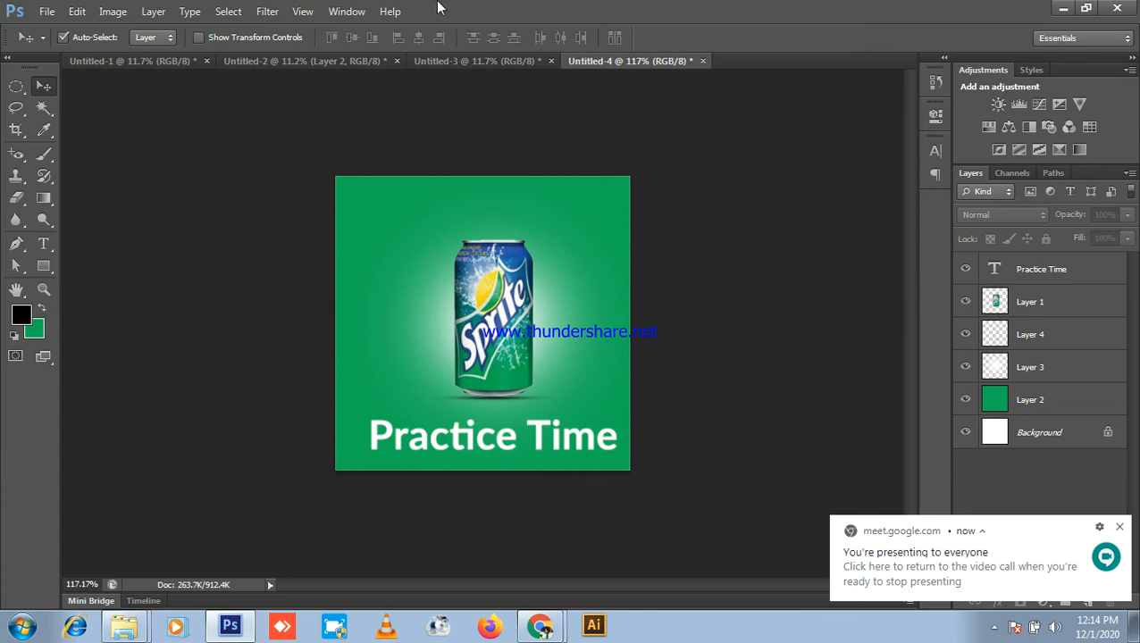
left_click(1063, 8)
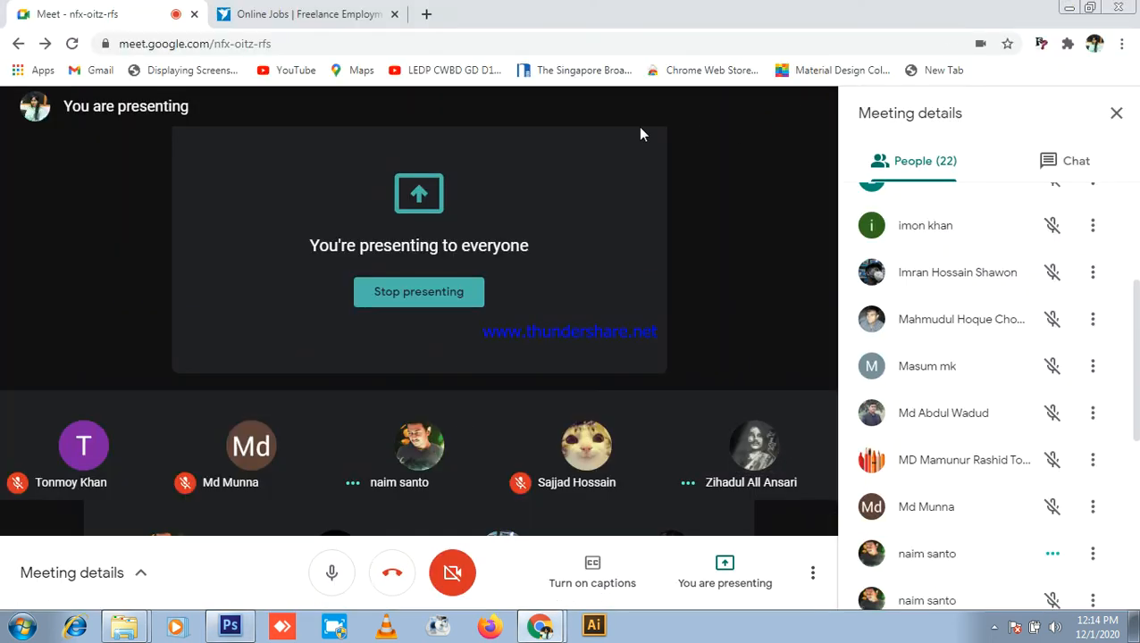
left_click(231, 627)
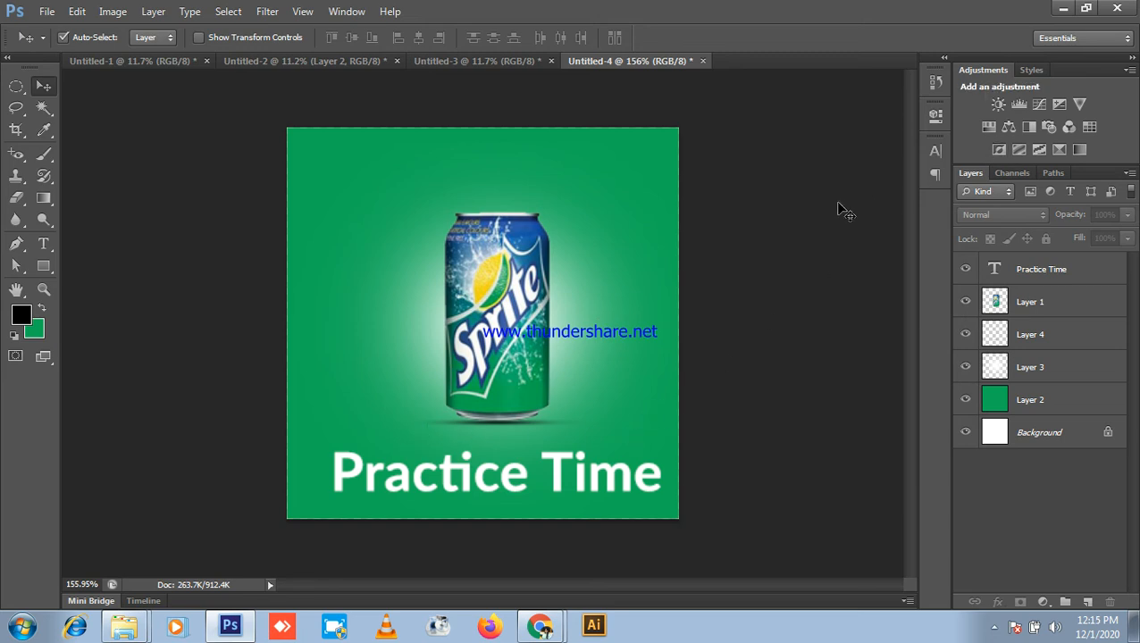
scroll(838, 207, "down", 1)
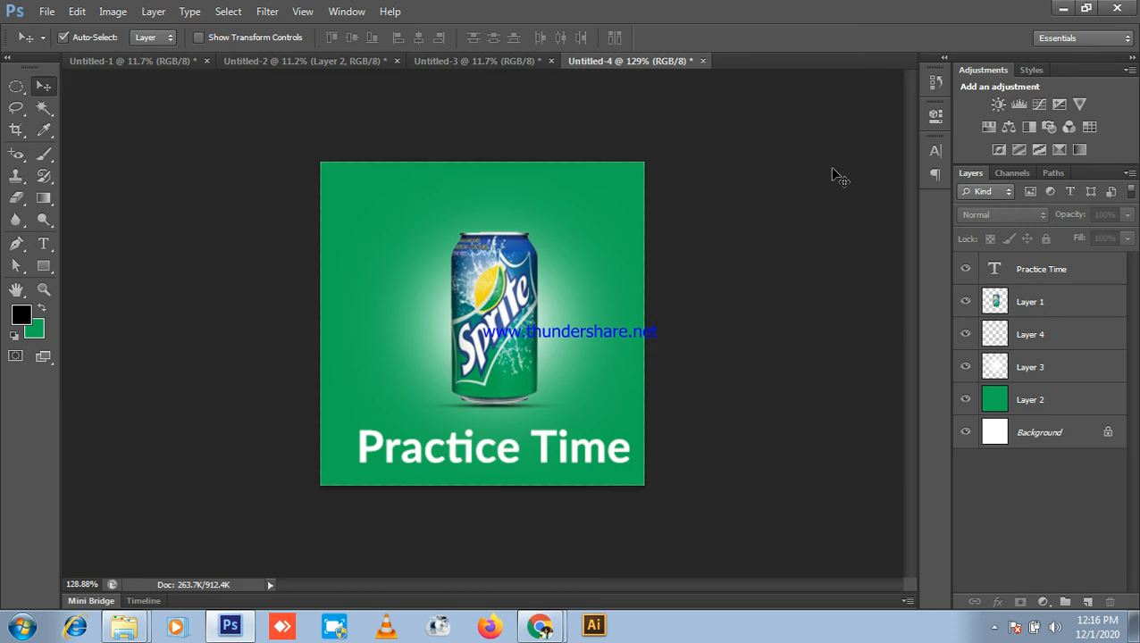
- Mute the microphone in the Google Meet call, return to the Photoshop design, and unmute the microphone in the call
left_click(1063, 8)
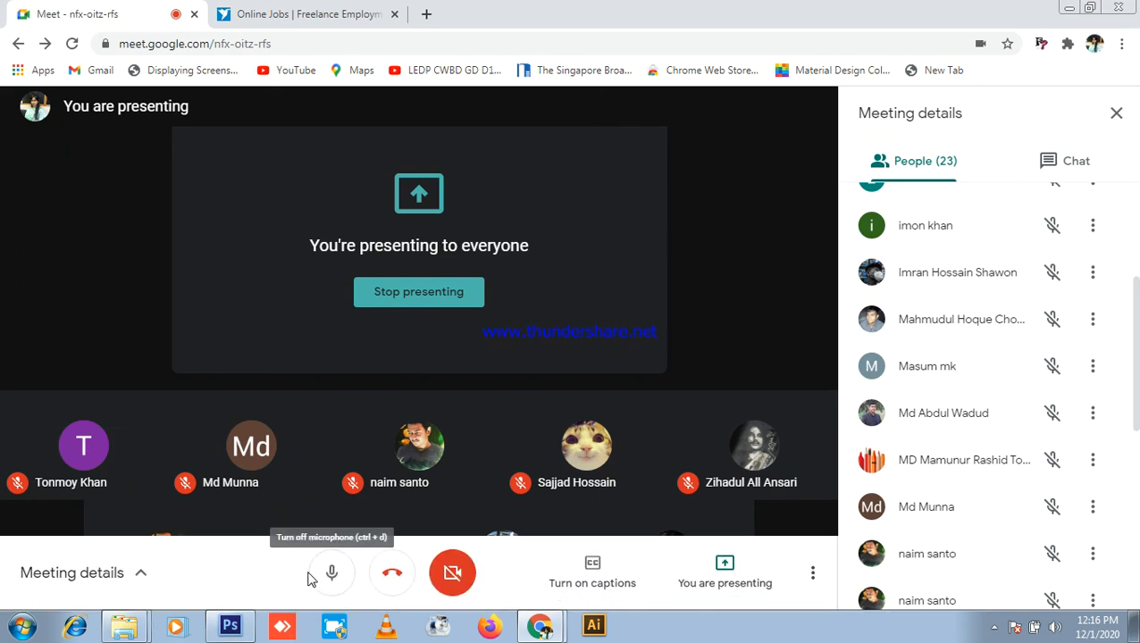
left_click(331, 572)
left_click(230, 625)
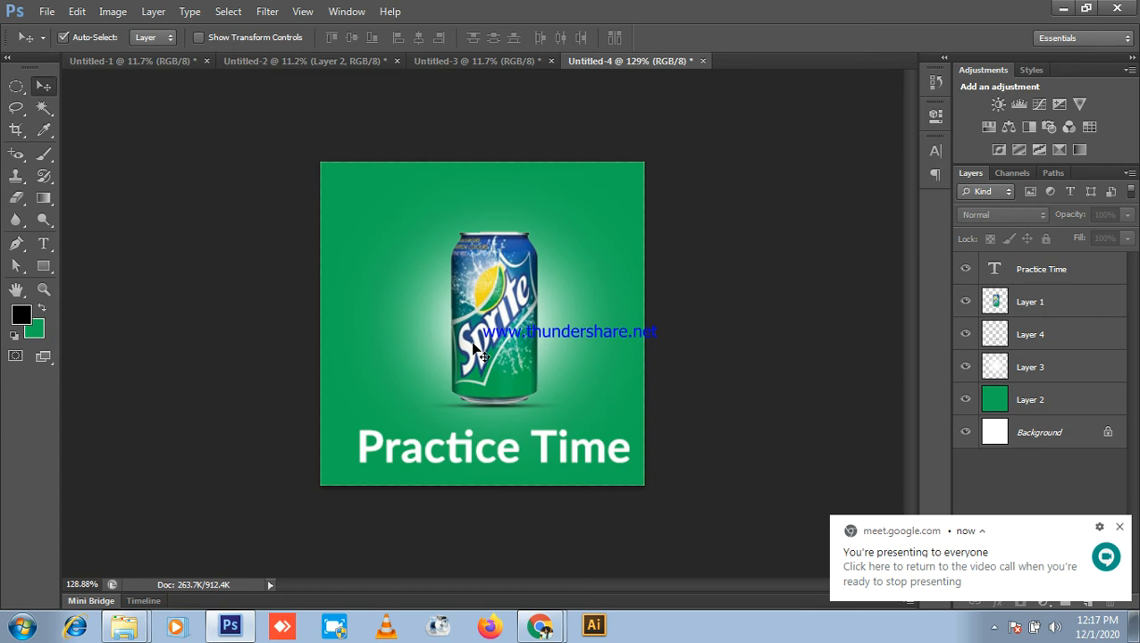
left_click(1063, 8)
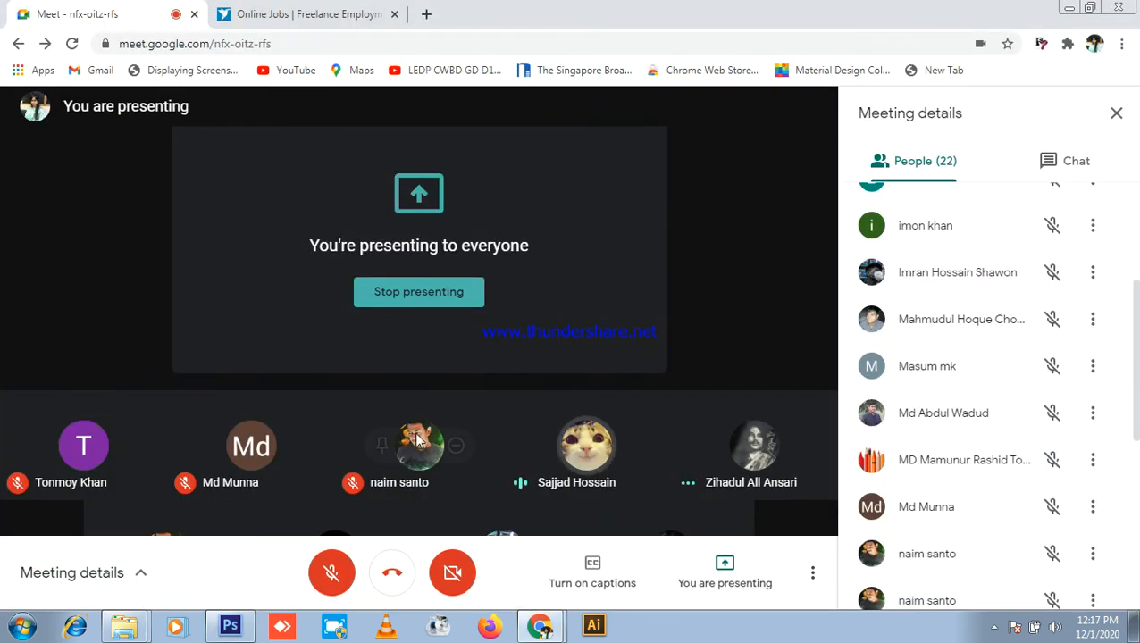
left_click(333, 572)
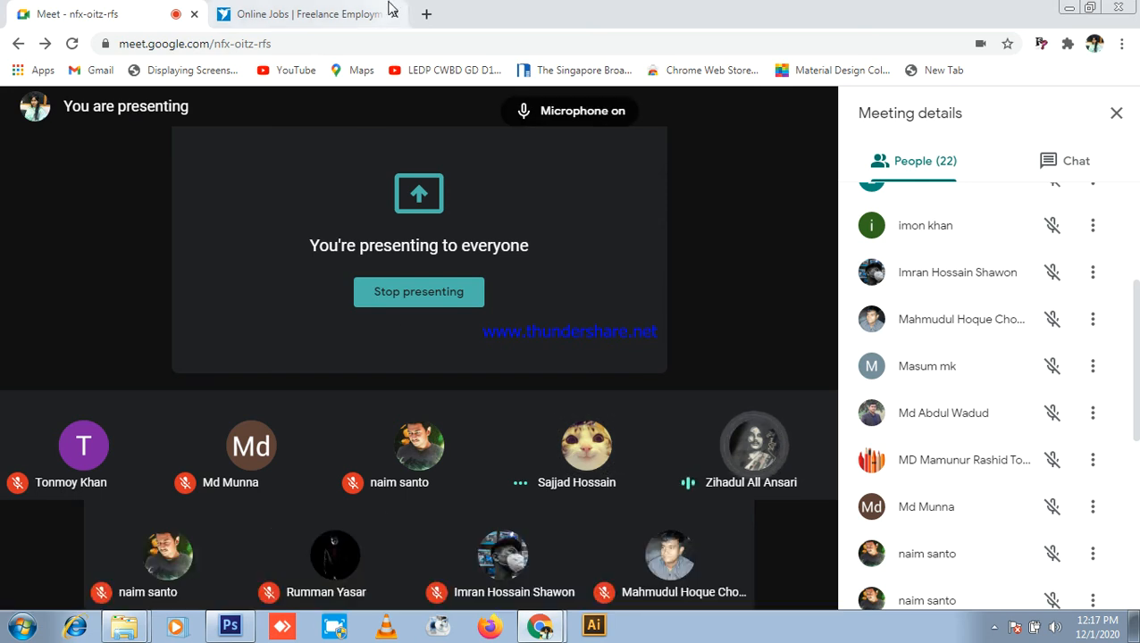
- Close the Freelancer page and search the web for "spring picture" in a new tab
left_click(390, 11)
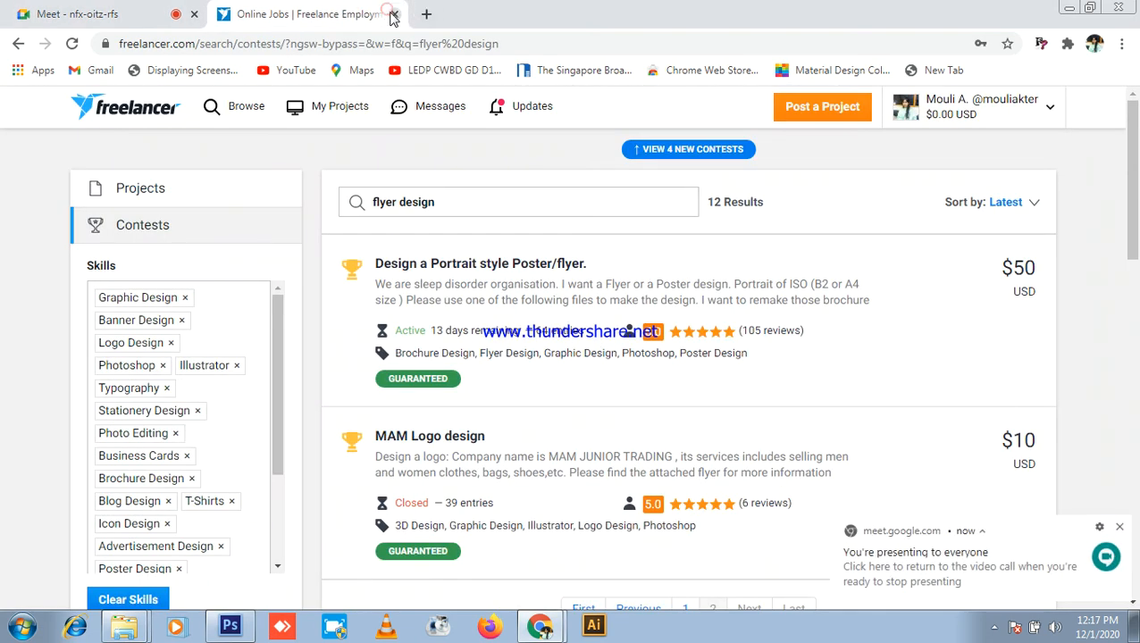
left_click(391, 14)
left_click(229, 15)
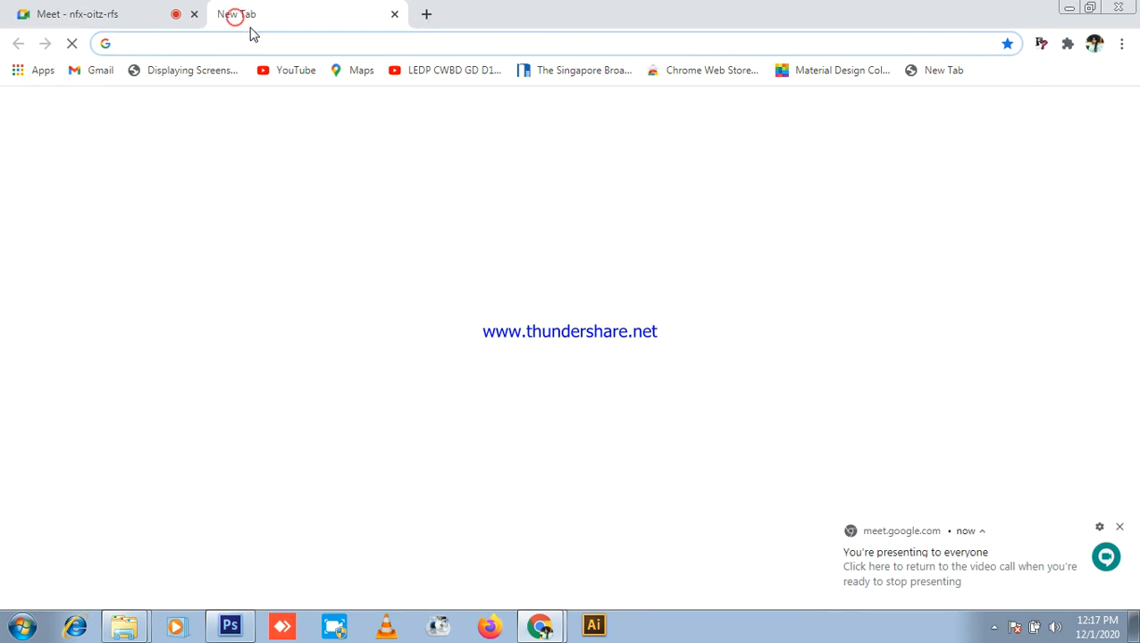
left_click(242, 35)
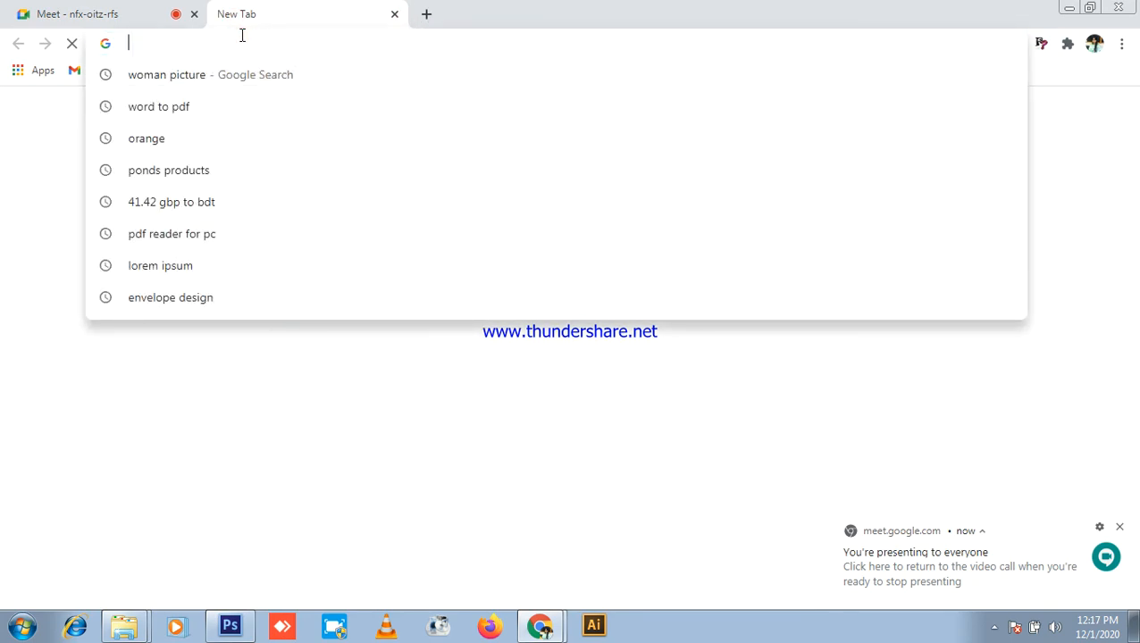
type("sp")
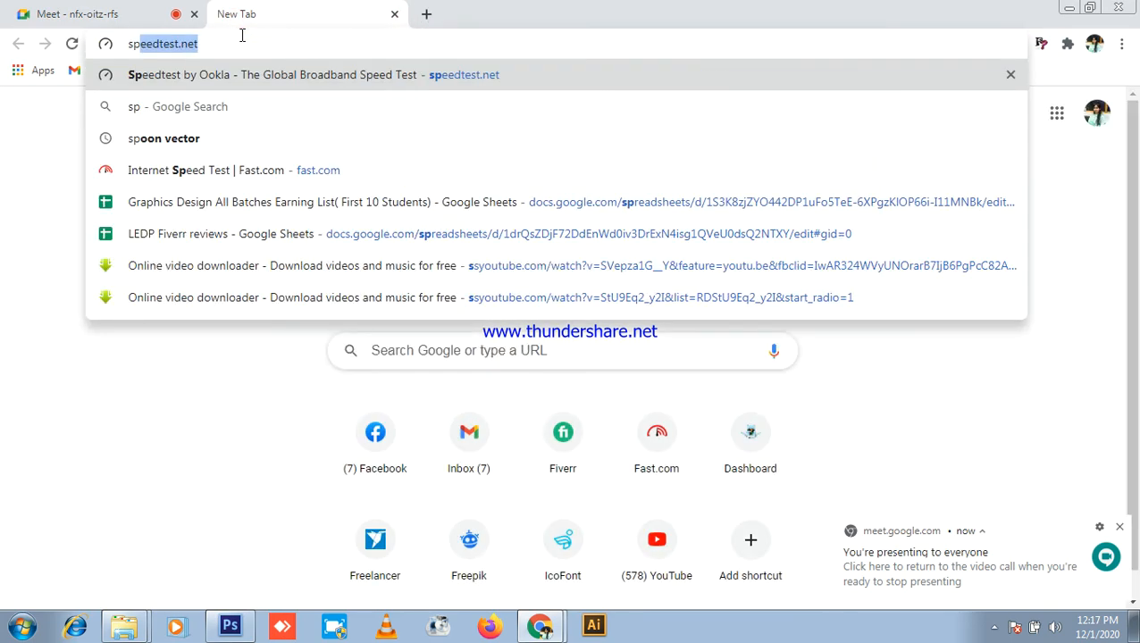
type("r")
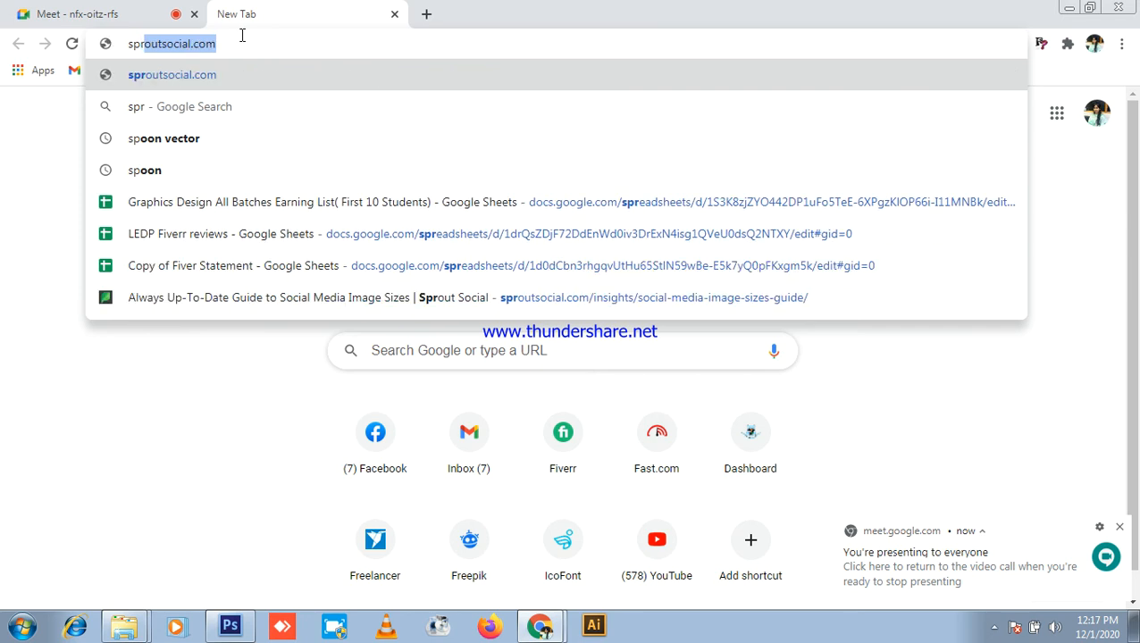
type("i")
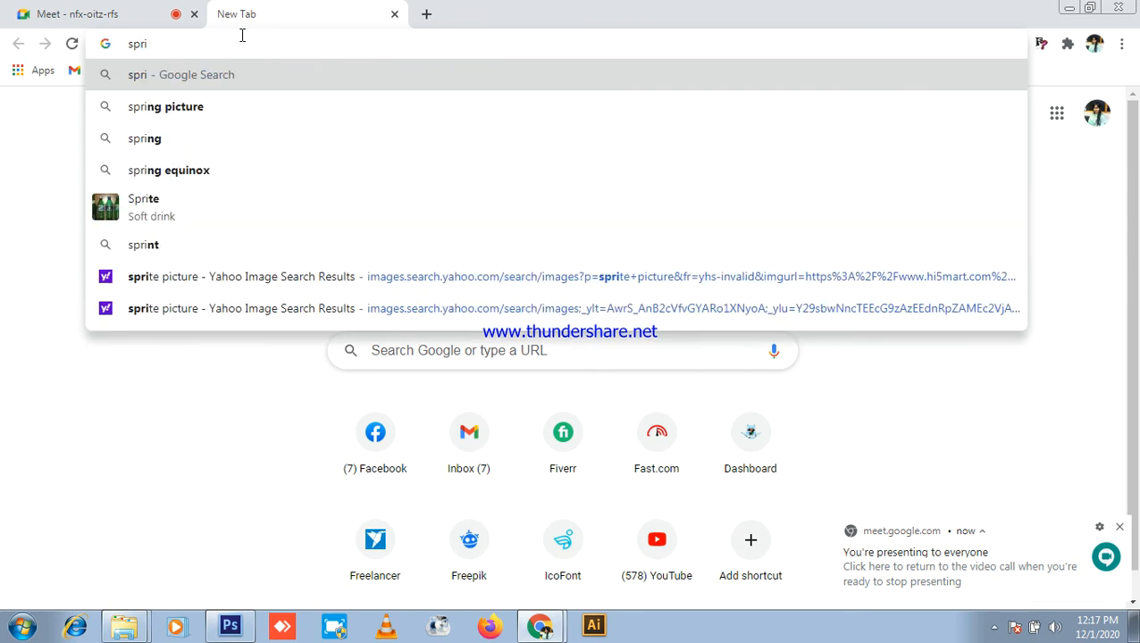
key("Down")
key("Return")
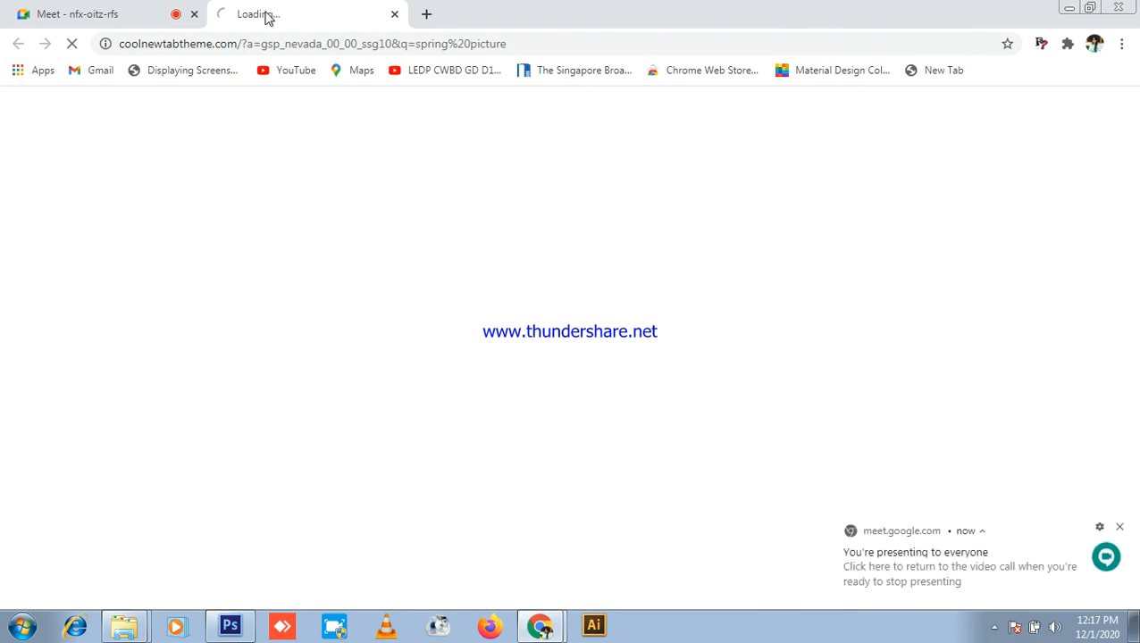
left_click(154, 8)
left_click(267, 13)
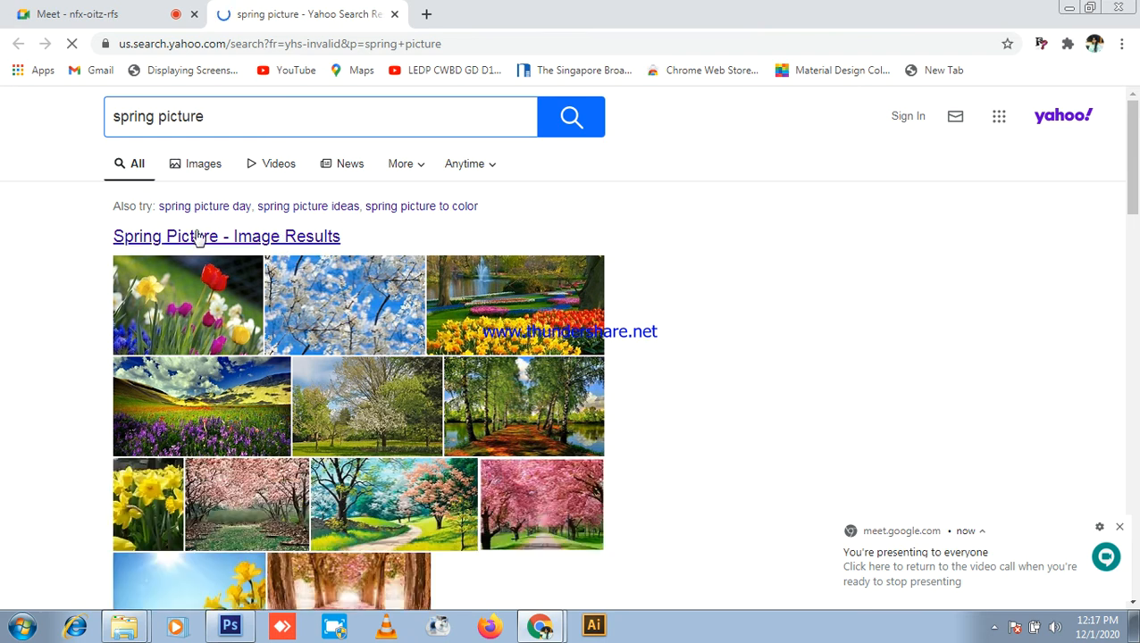
- Try to open the white blossom image from the results, return to the Meet call and close the image search tab
left_click(332, 314)
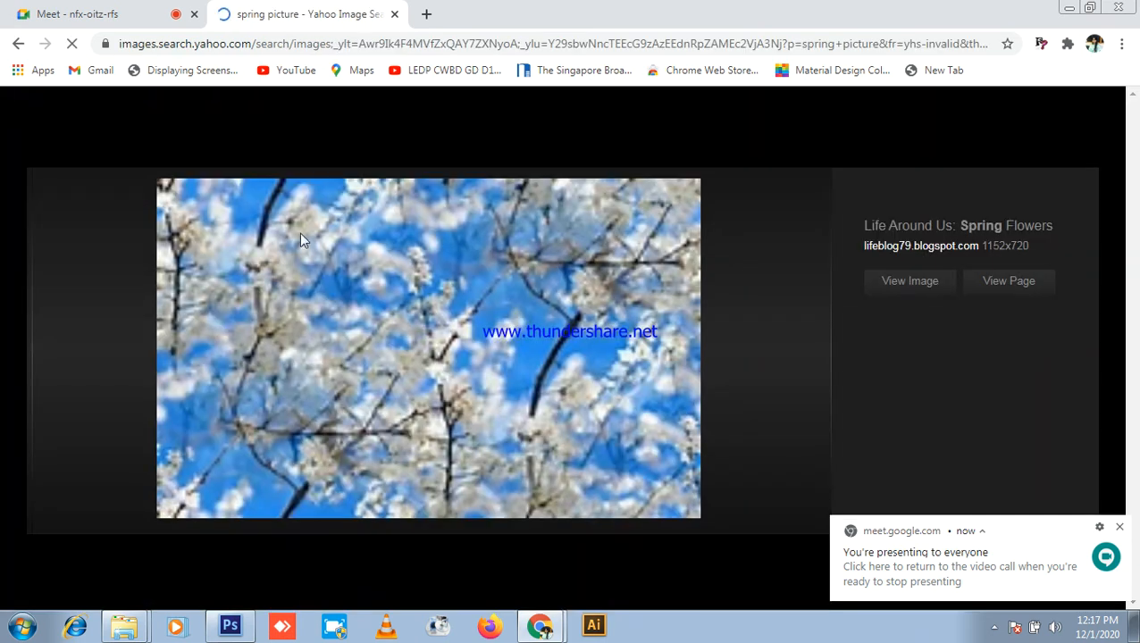
right_click(407, 296)
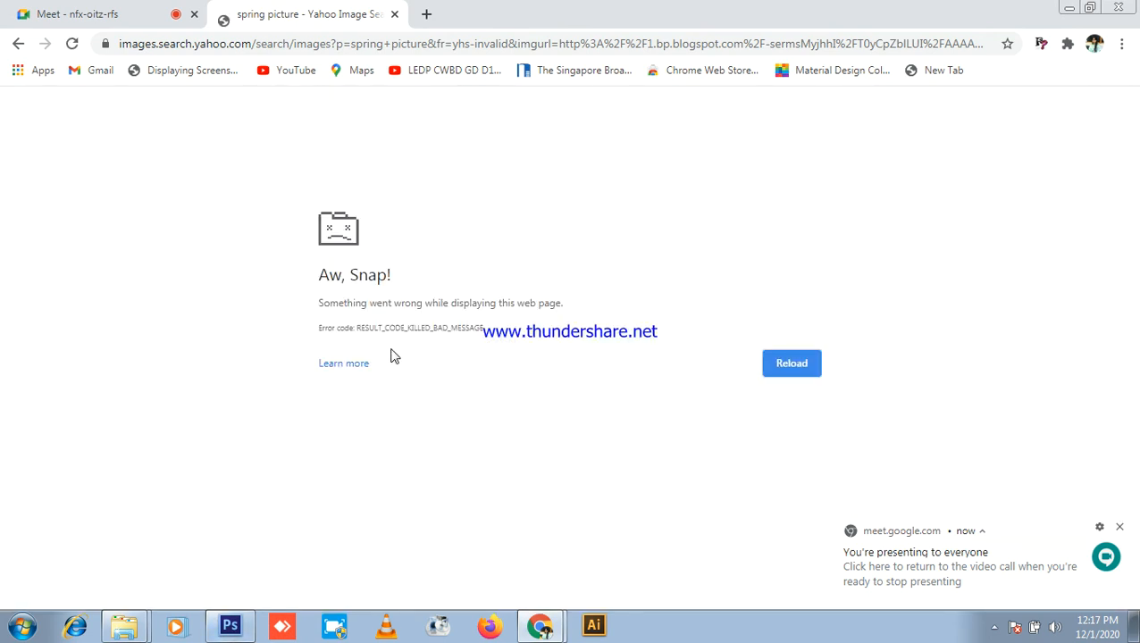
left_click(134, 7)
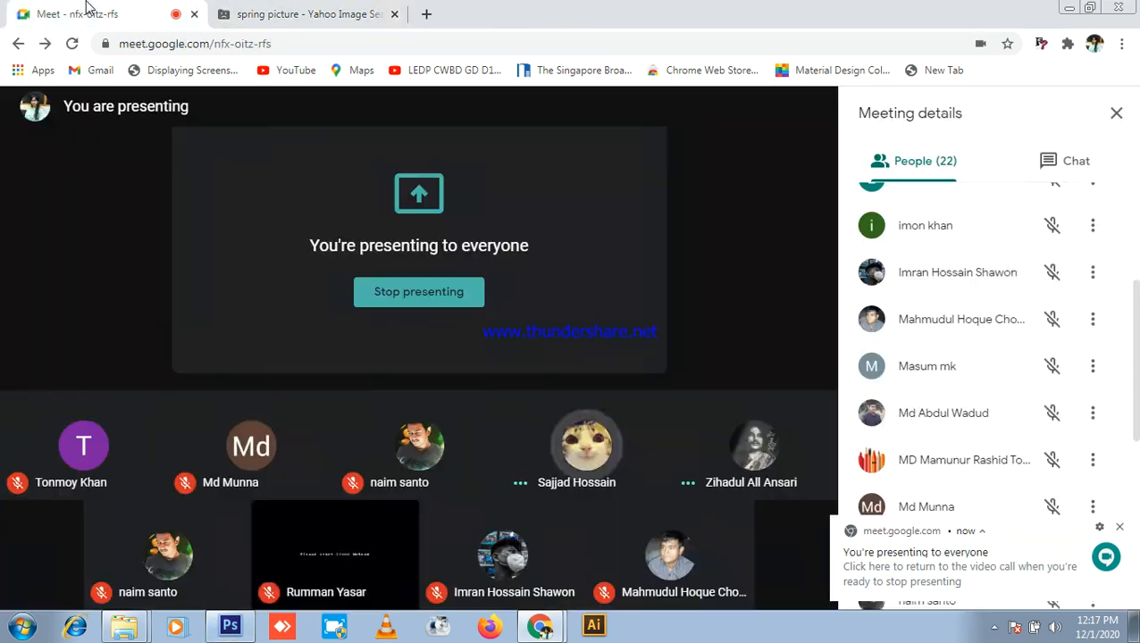
left_click(396, 14)
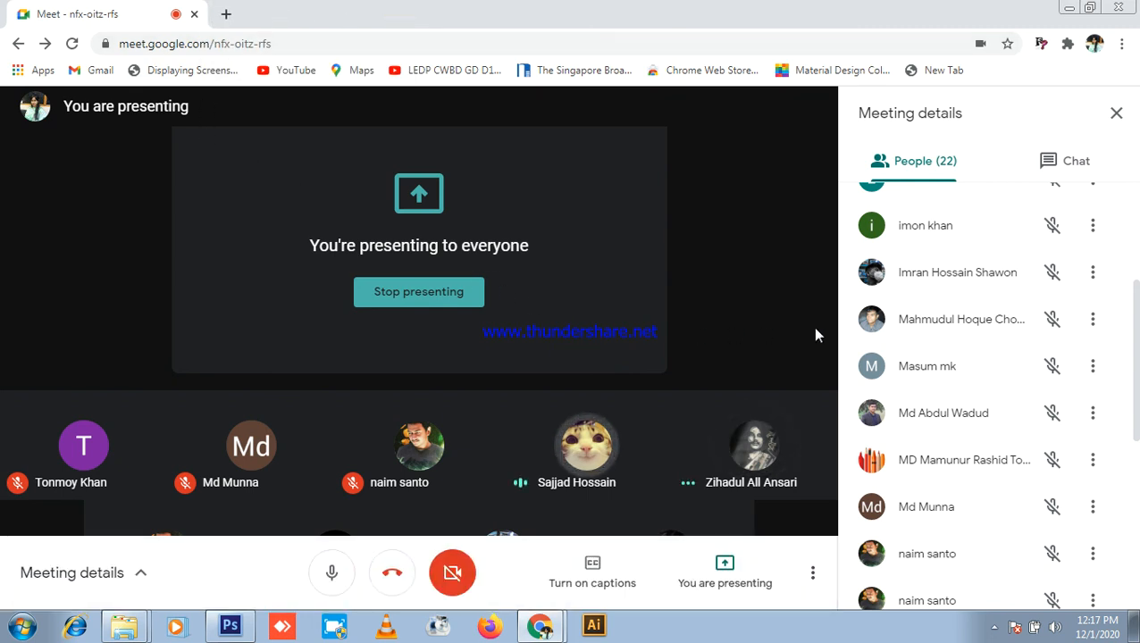
scroll(1054, 211, "down", 3)
scroll(1054, 214, "up", 5)
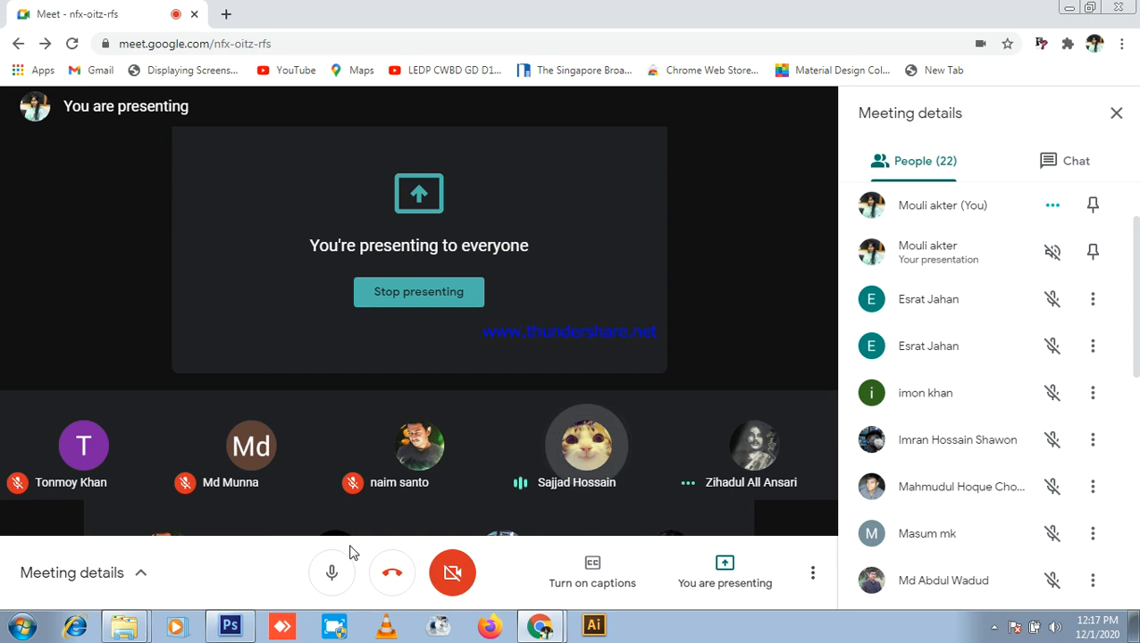
left_click(230, 626)
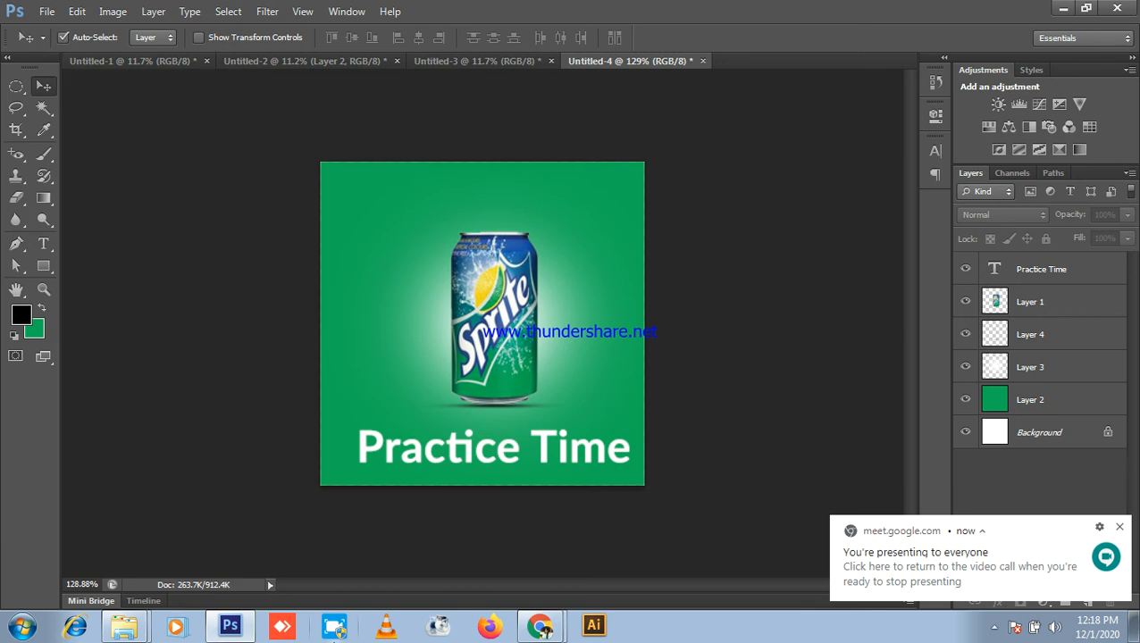
- Switch to Chrome, search for "ponds products" in a new tab and show the image results
left_click(531, 619)
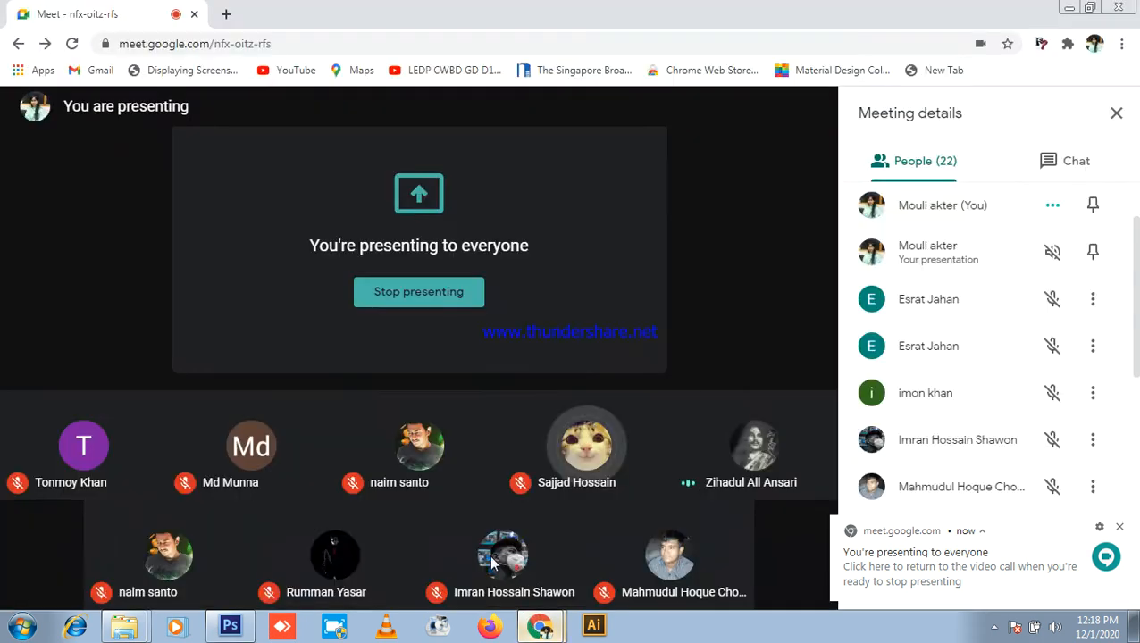
left_click(225, 14)
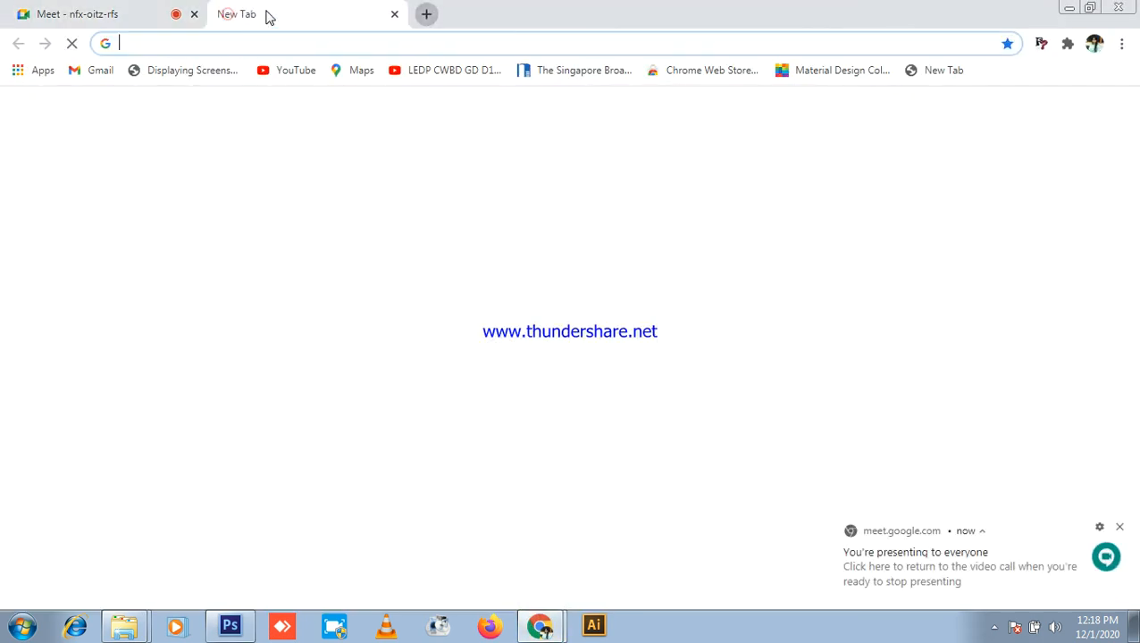
left_click(304, 38)
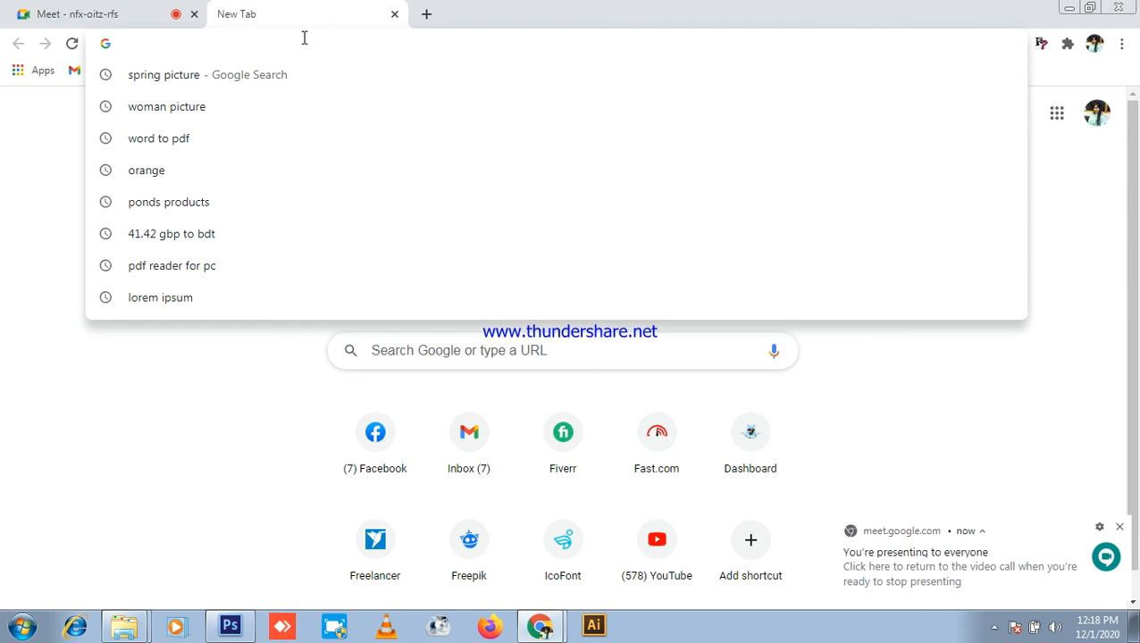
type("ponds")
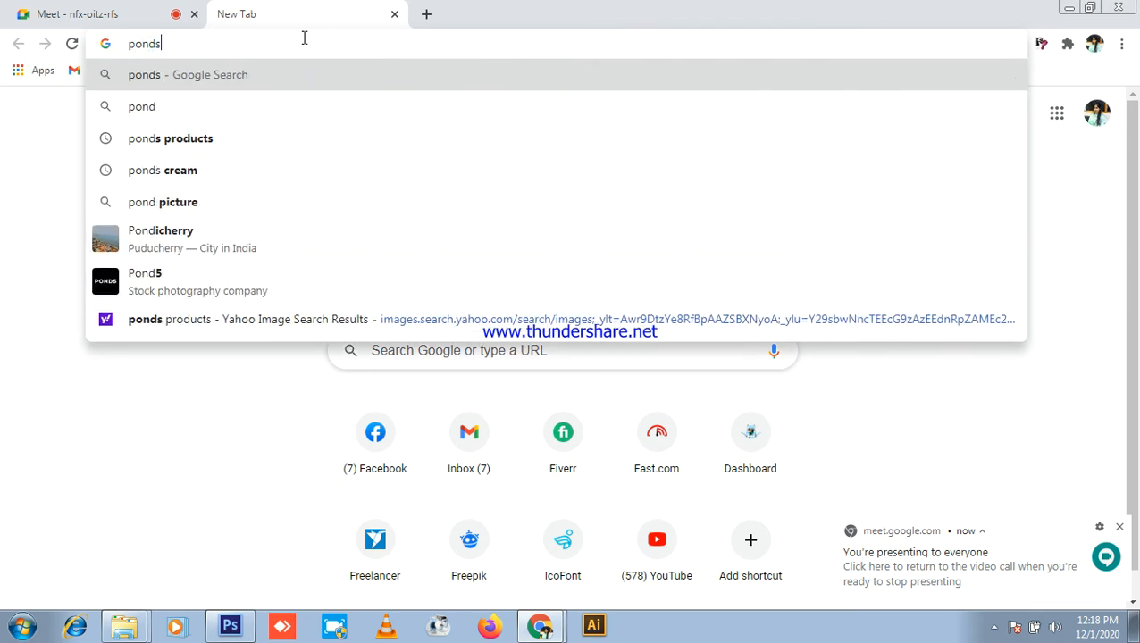
key("Down")
key("Return")
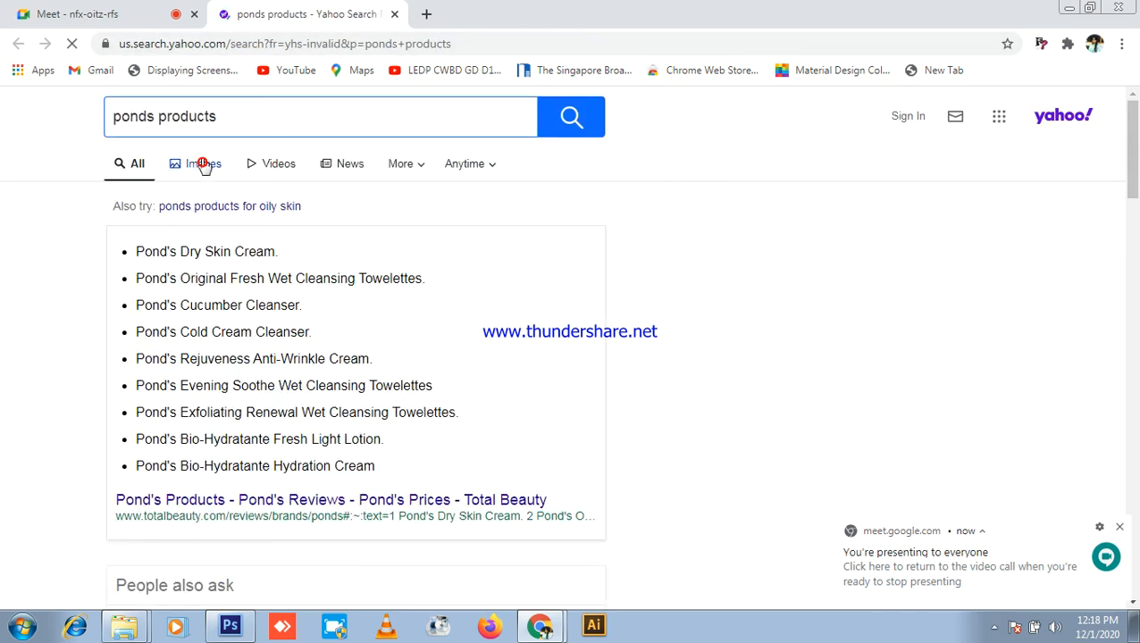
left_click(198, 166)
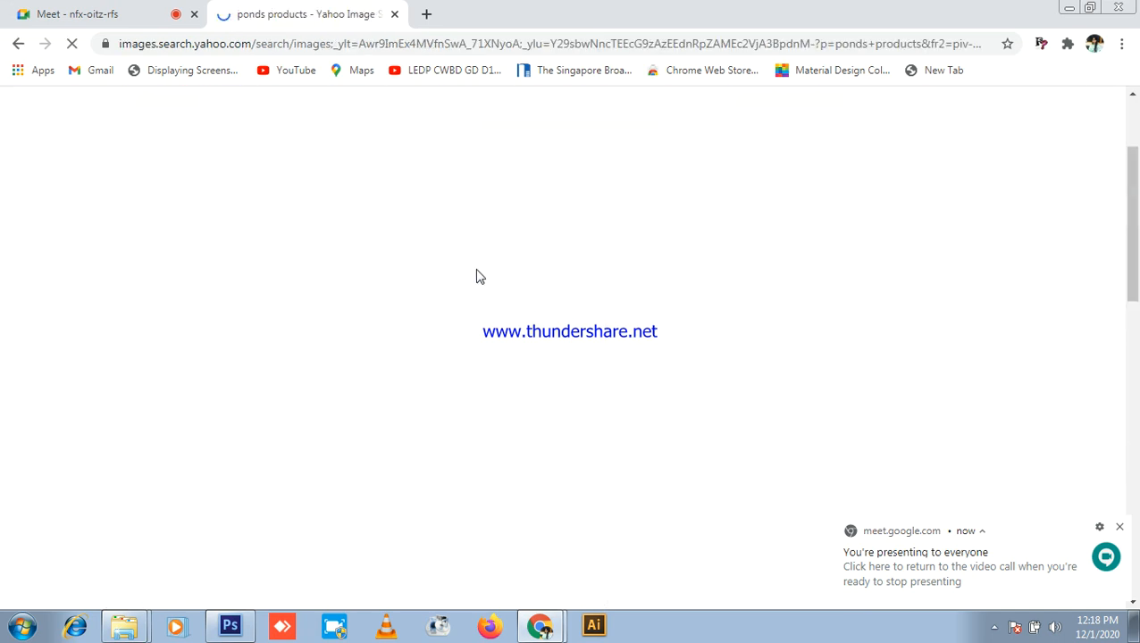
- Save the image of assorted Pond's tubes and a round jar on white to the Desktop as th.jpg
scroll(709, 419, "down", 2)
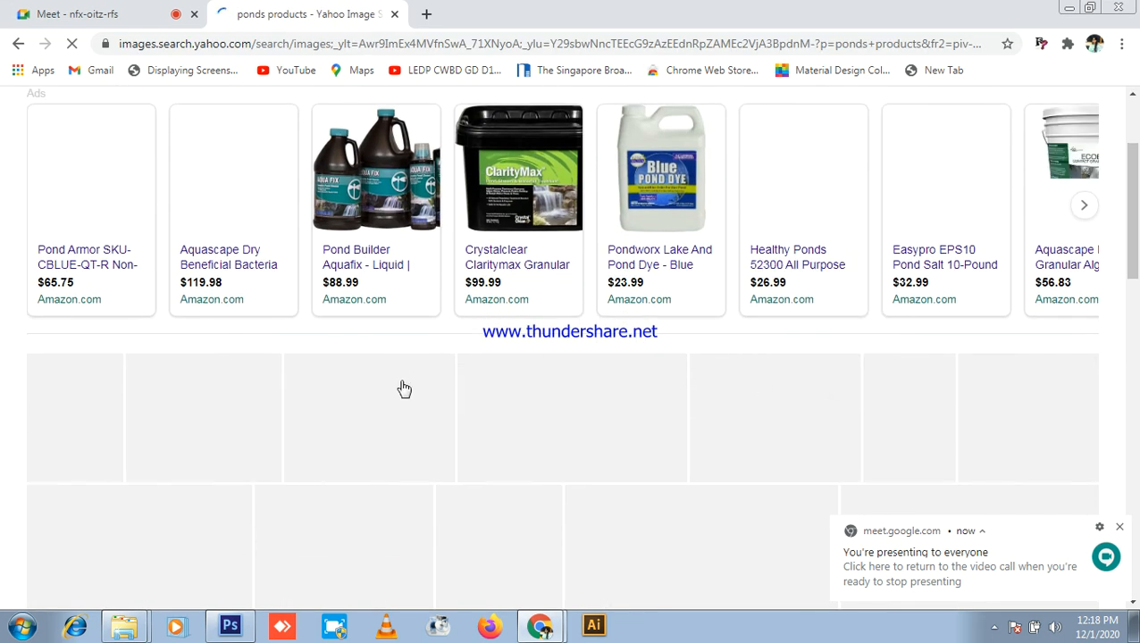
scroll(429, 393, "up", 2)
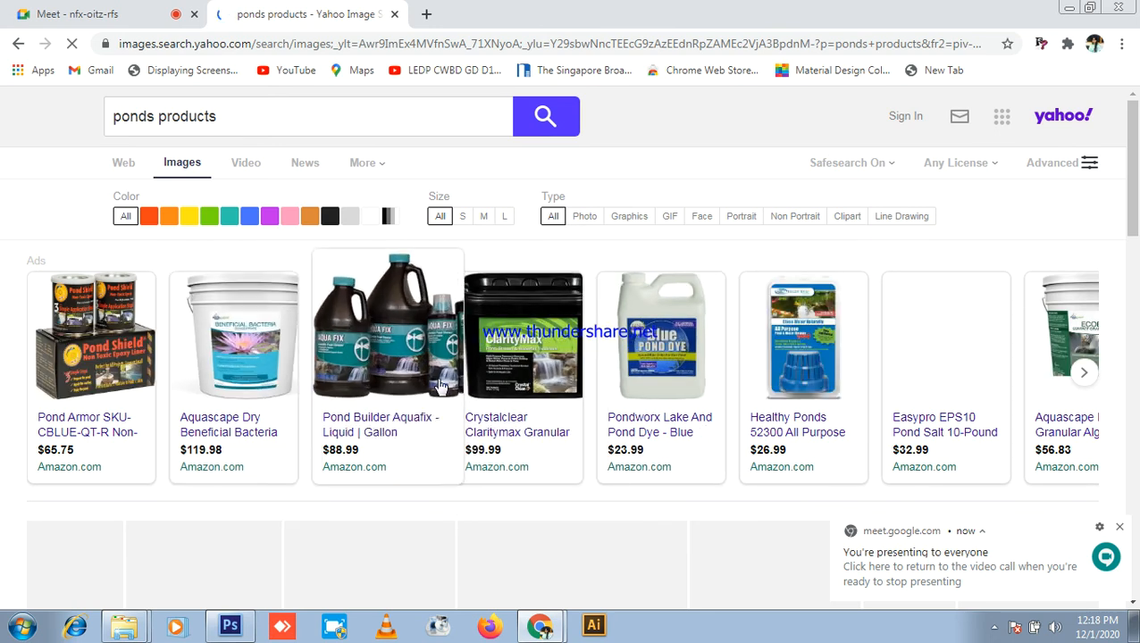
scroll(675, 382, "down", 3)
scroll(432, 345, "up", 1)
scroll(431, 345, "up", 2)
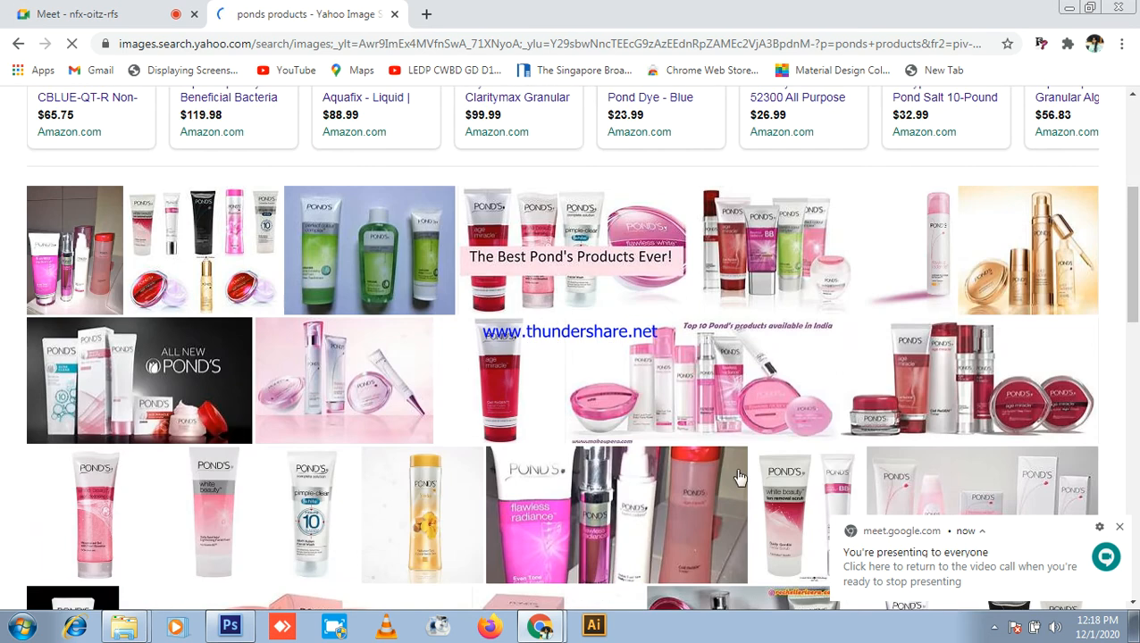
scroll(729, 473, "down", 4)
right_click(785, 249)
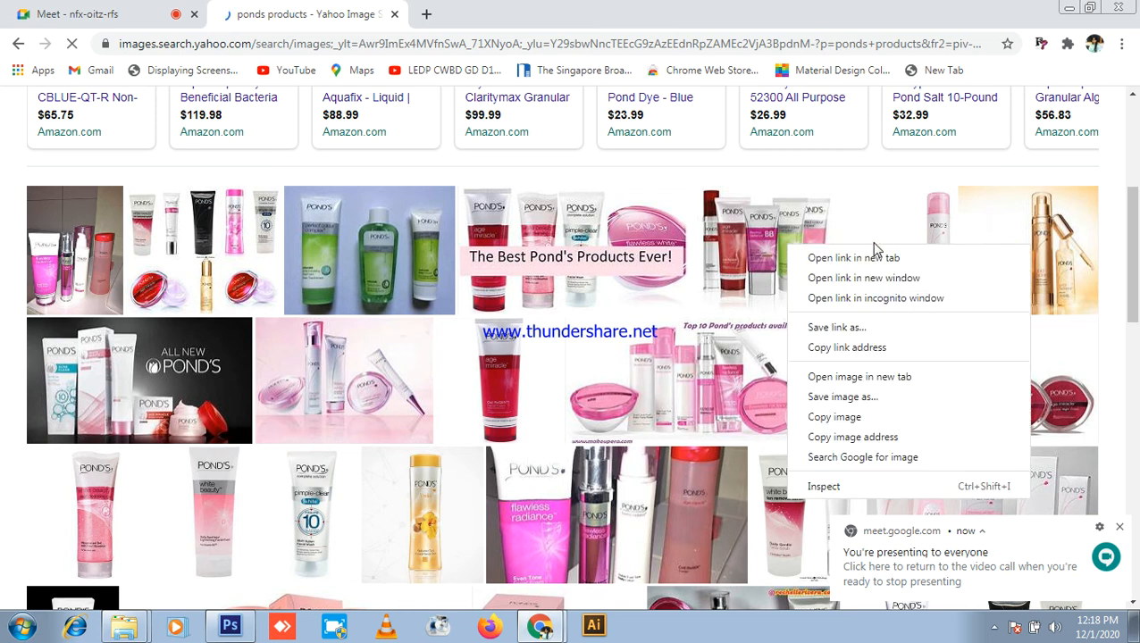
left_click(844, 415)
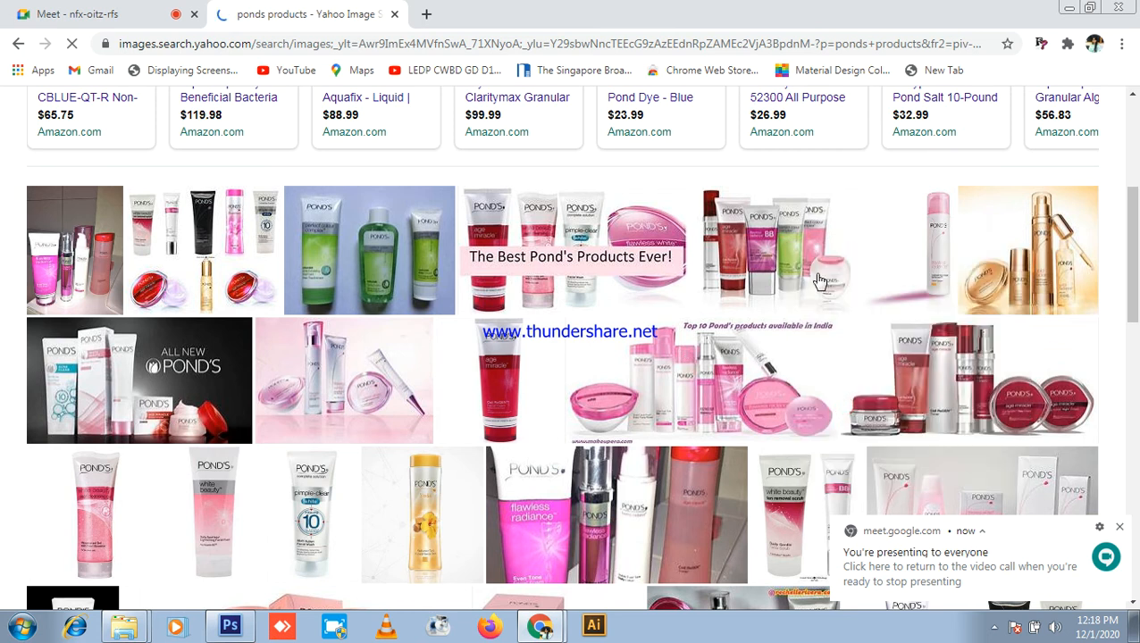
right_click(813, 275)
left_click(871, 428)
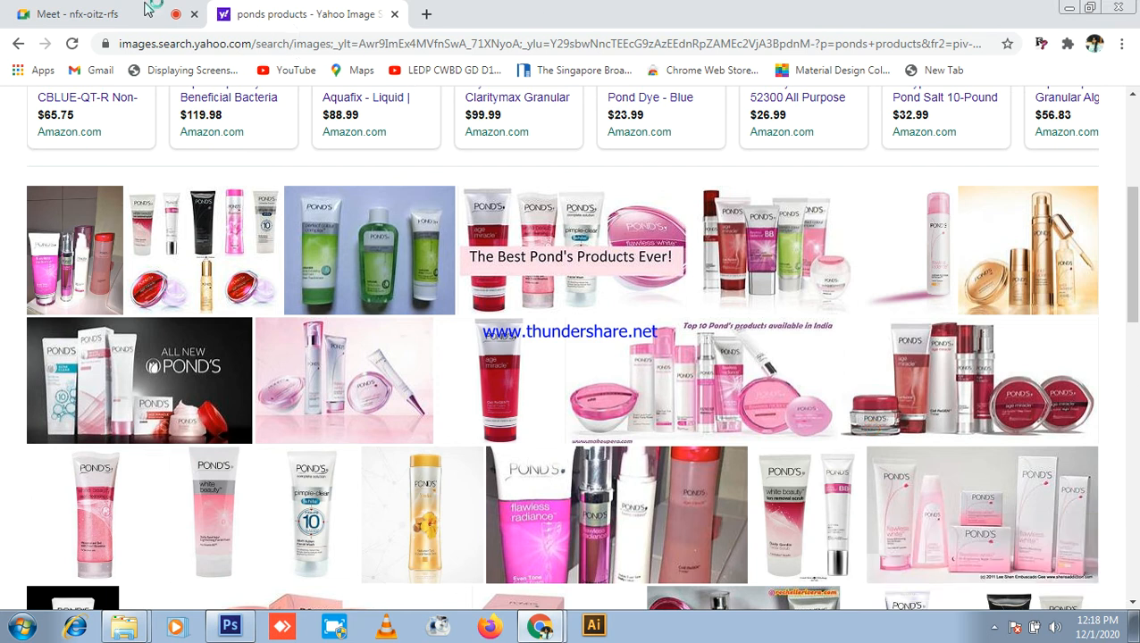
left_click(376, 160)
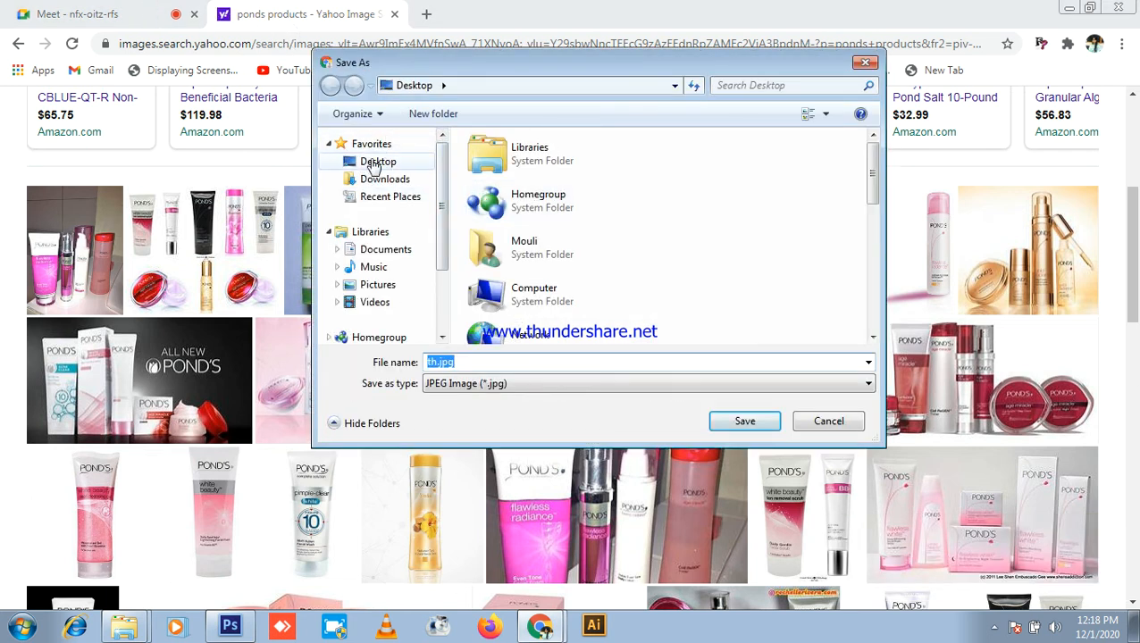
left_click(745, 421)
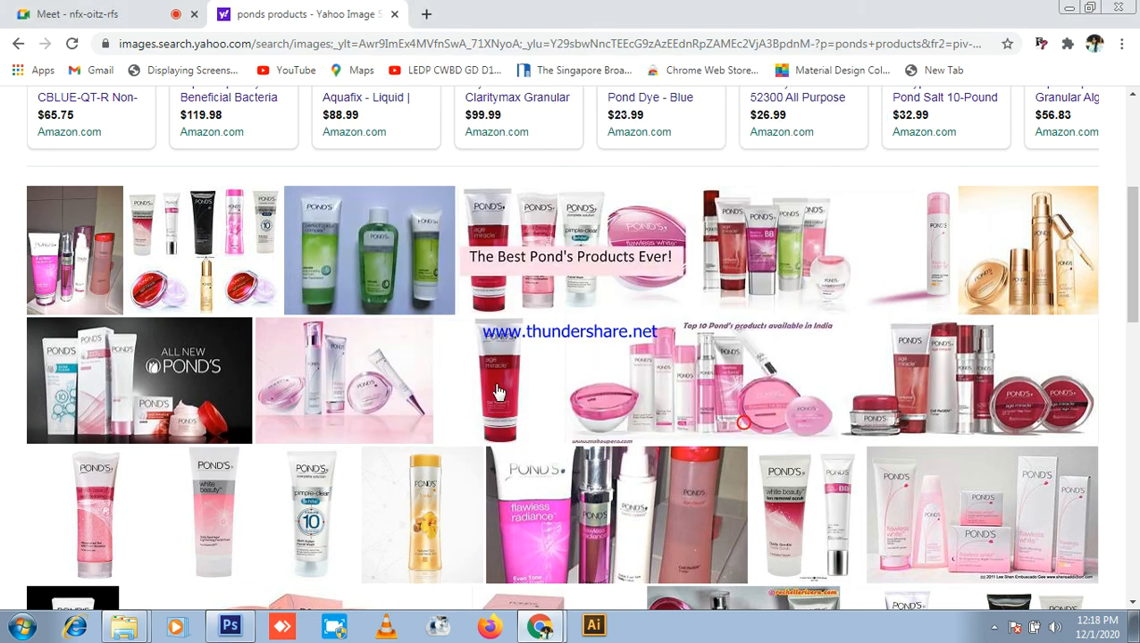
- Minimise the browser and folder windows, and place th.jpg from the desktop into the Sprite design in Photoshop
left_click(80, 12)
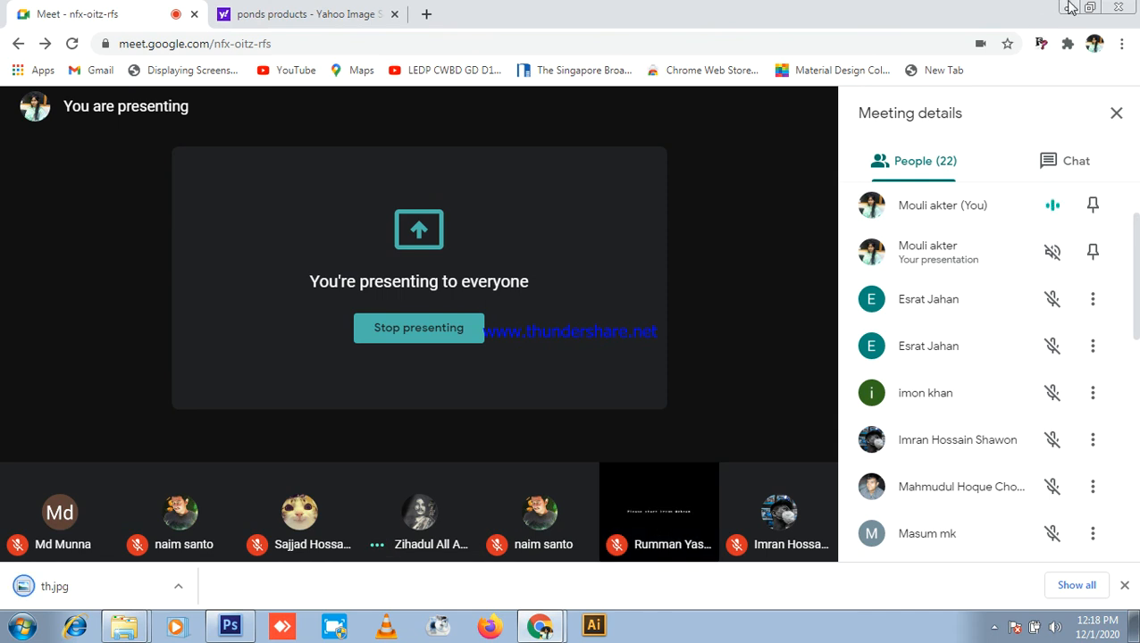
left_click(1067, 8)
left_click(1063, 7)
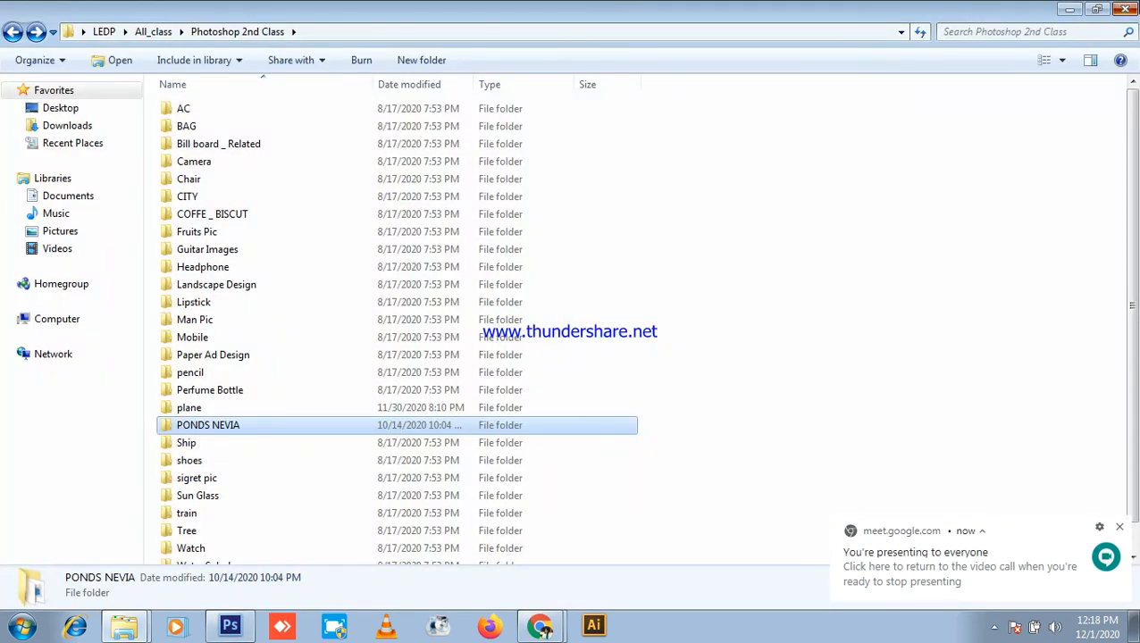
left_click(1063, 7)
left_click(90, 293)
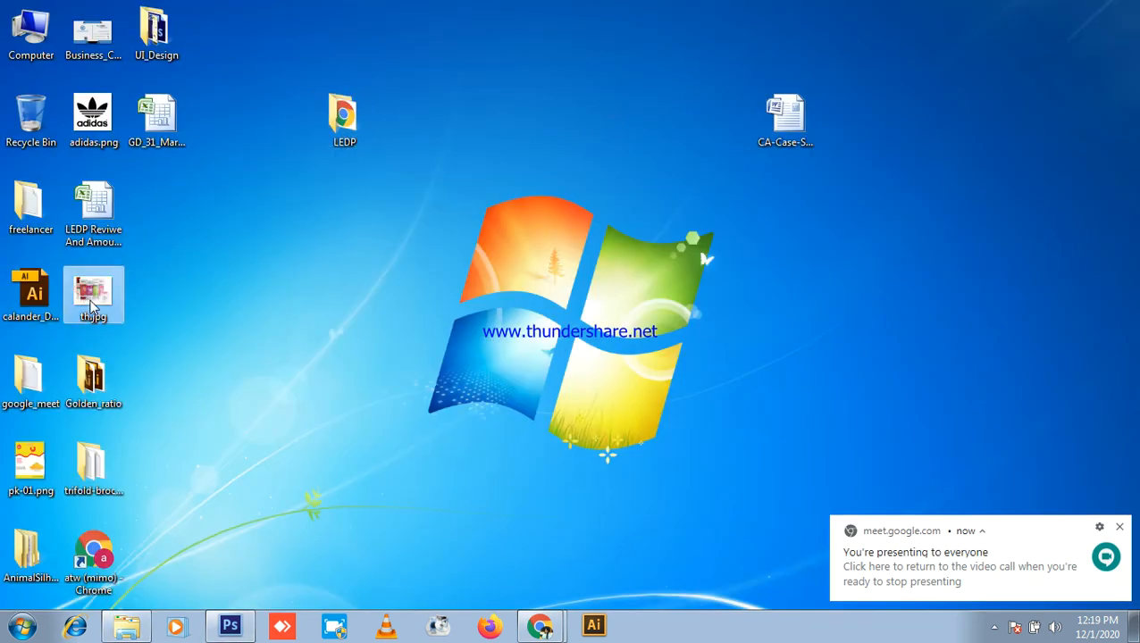
left_click(238, 629)
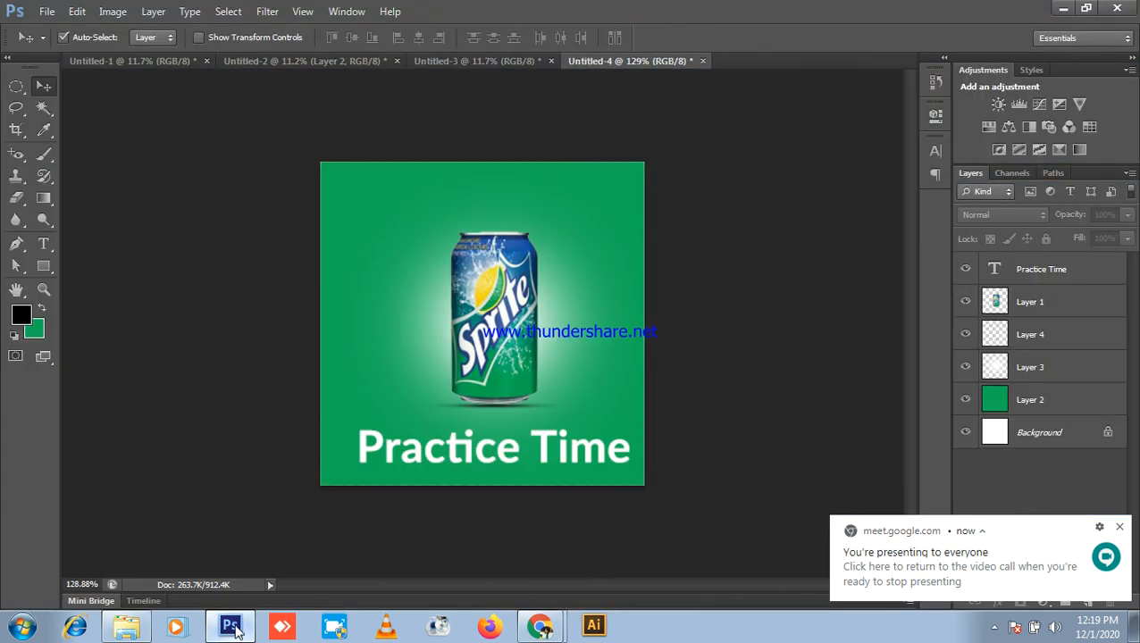
left_click_drag(238, 629, 424, 317)
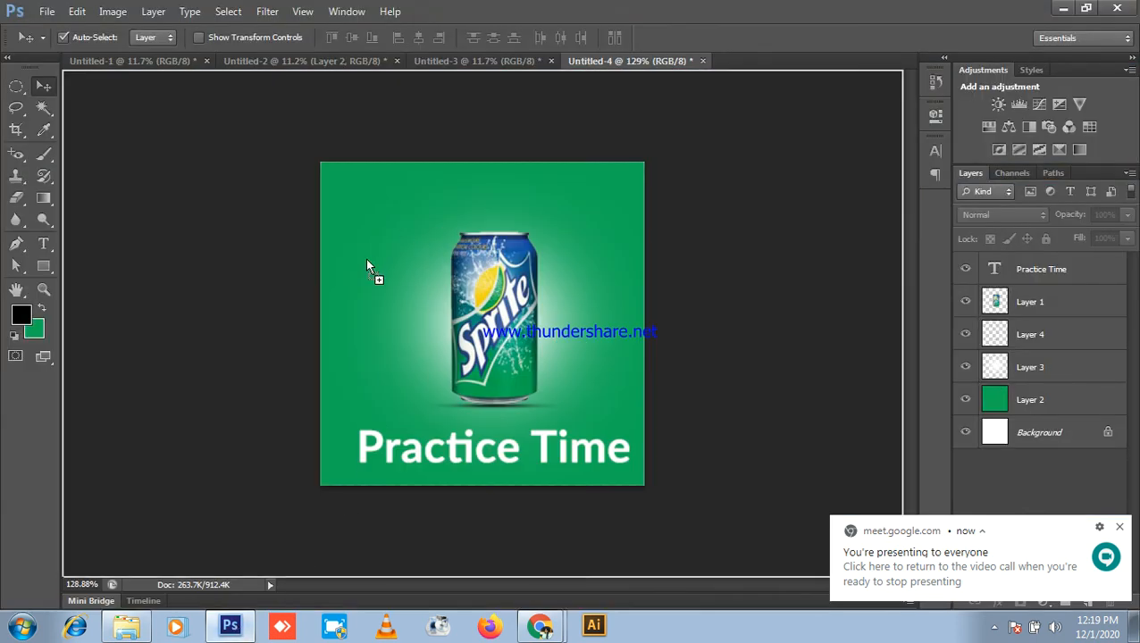
left_click_drag(351, 270, 352, 267)
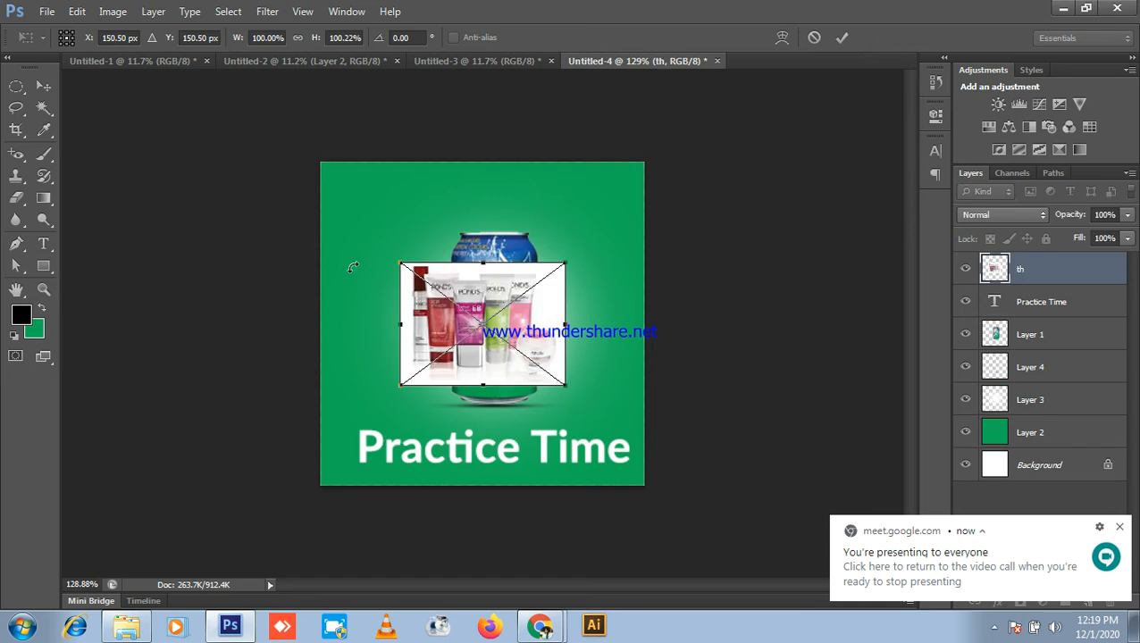
key("Return")
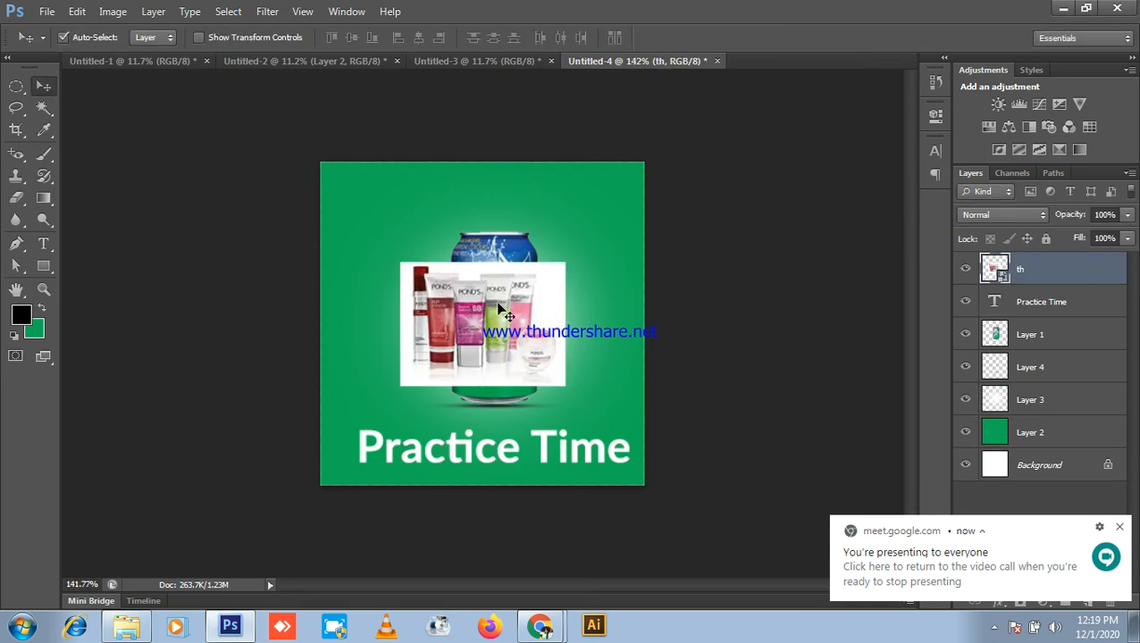
- Delete the placed th image layer of assorted Pond's products from the Sprite design
scroll(500, 313, "up", 3)
left_click_drag(548, 306, 522, 354)
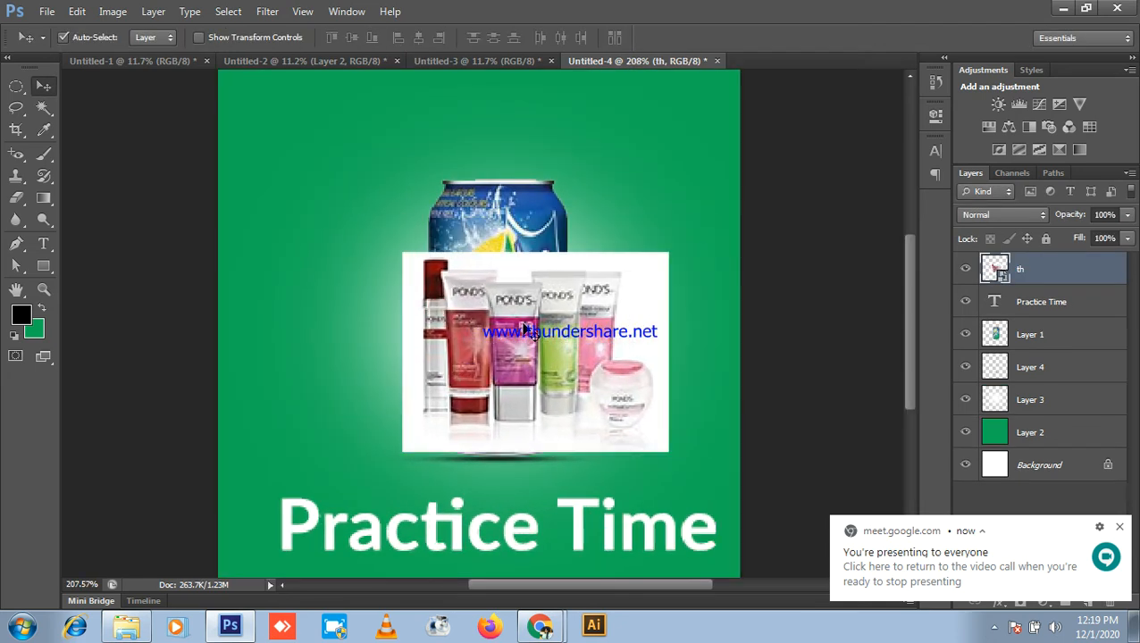
key("Delete")
scroll(518, 339, "down", 2)
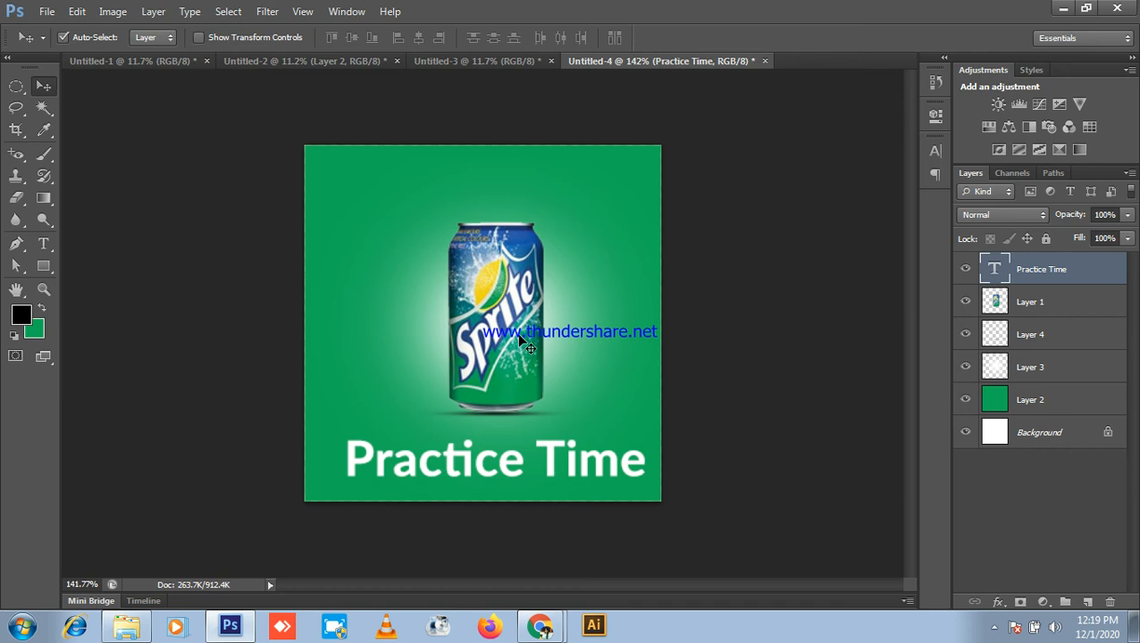
left_click(1063, 9)
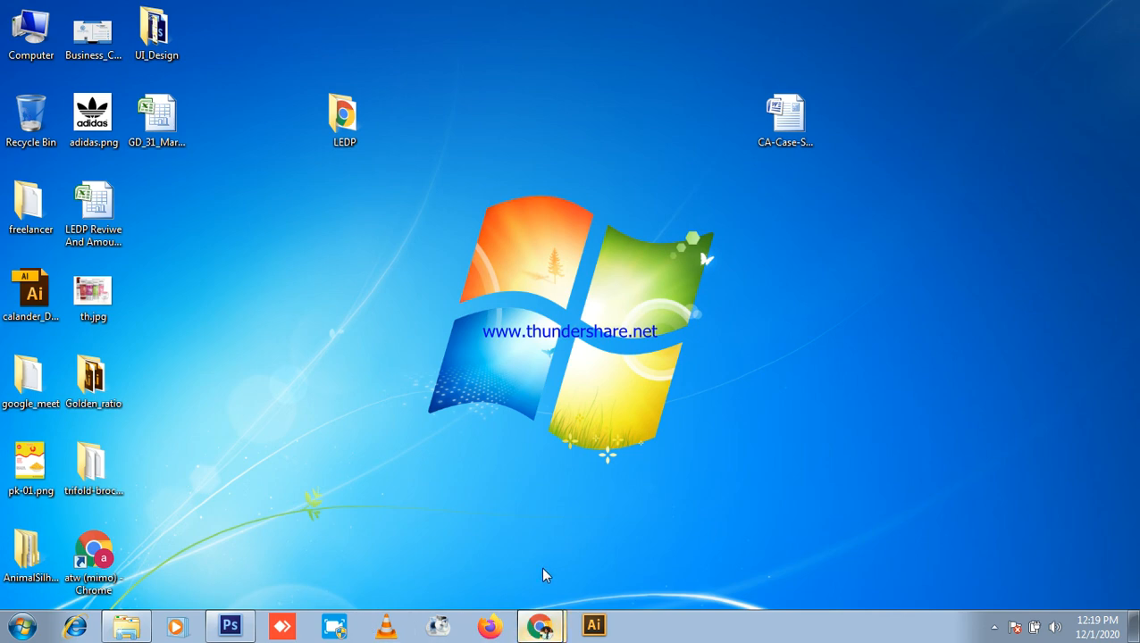
left_click(540, 625)
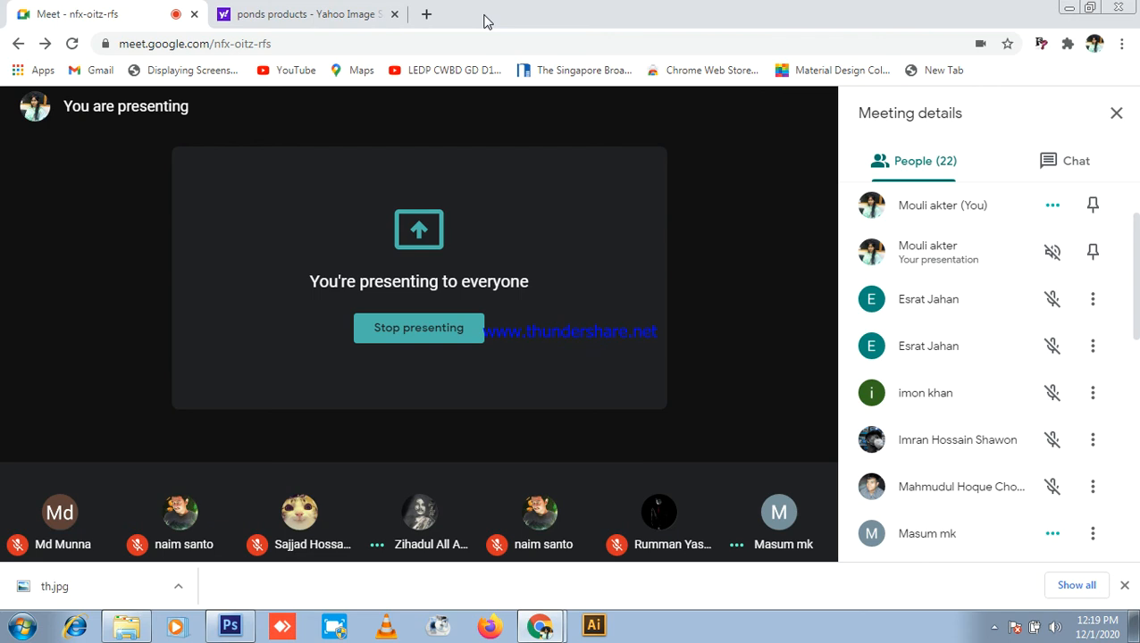
left_click(230, 626)
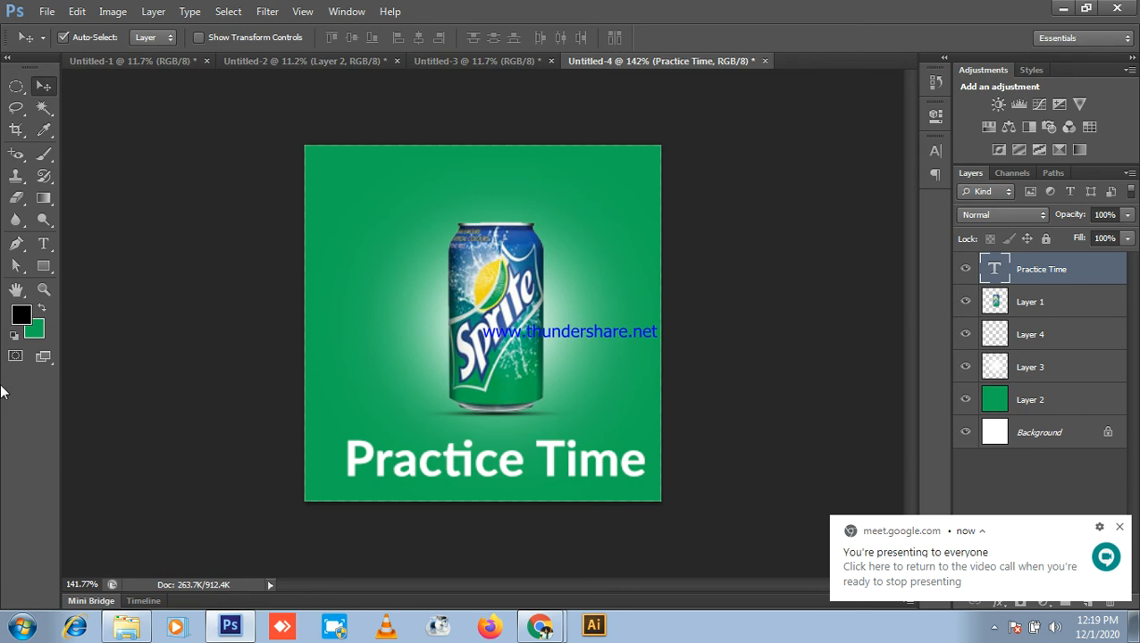
left_click(462, 60)
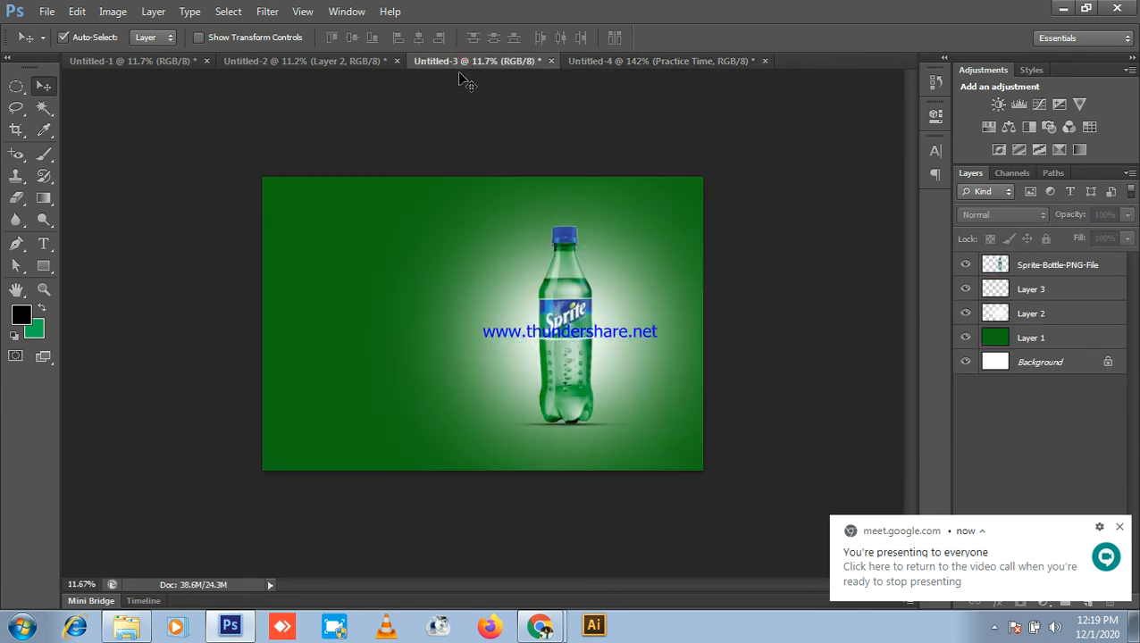
left_click(720, 61)
key("ctrl+n")
key("Return")
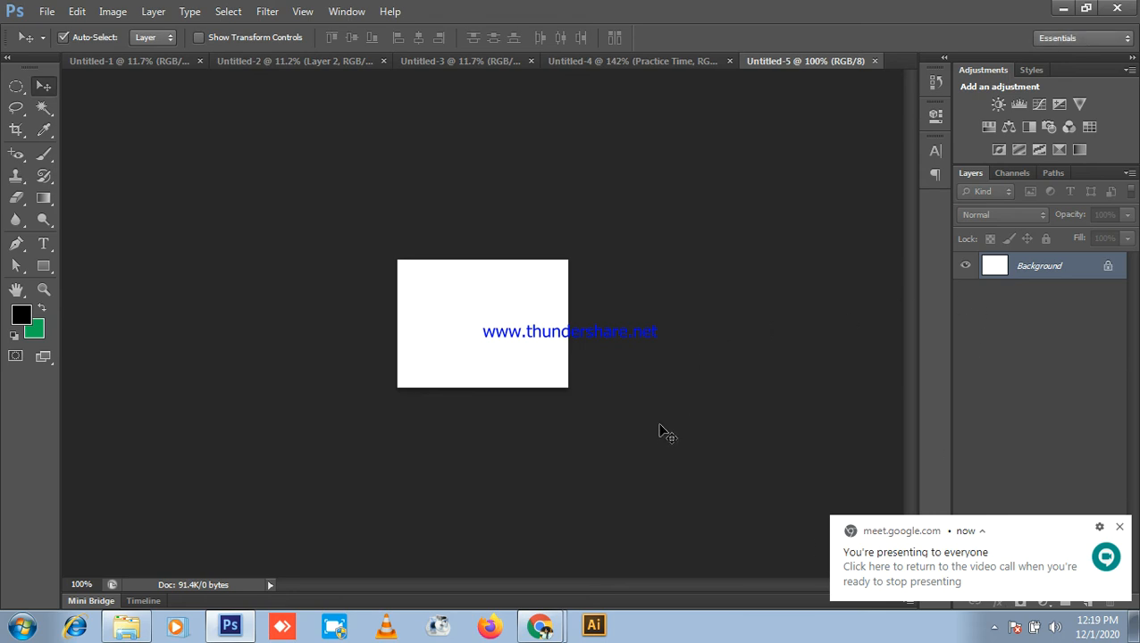
key("ctrl+w")
- Create a new document from the Web preset at 800 x 600 pixels with the resolution set to 300 pixels/inch
key("ctrl+n")
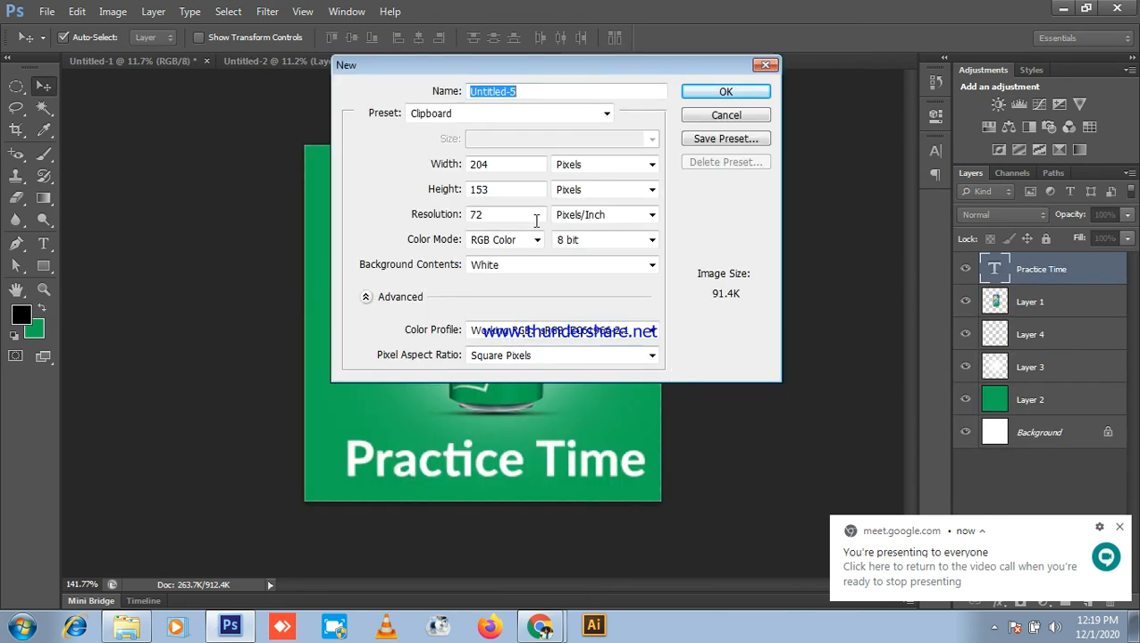
left_click(572, 91)
left_click(565, 113)
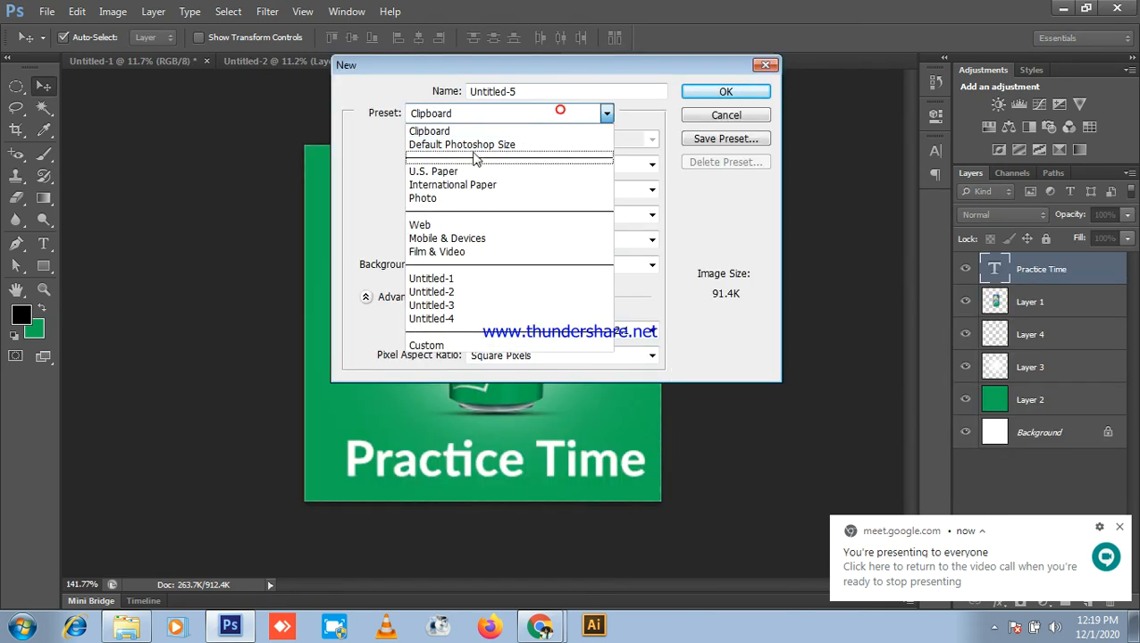
left_click(425, 199)
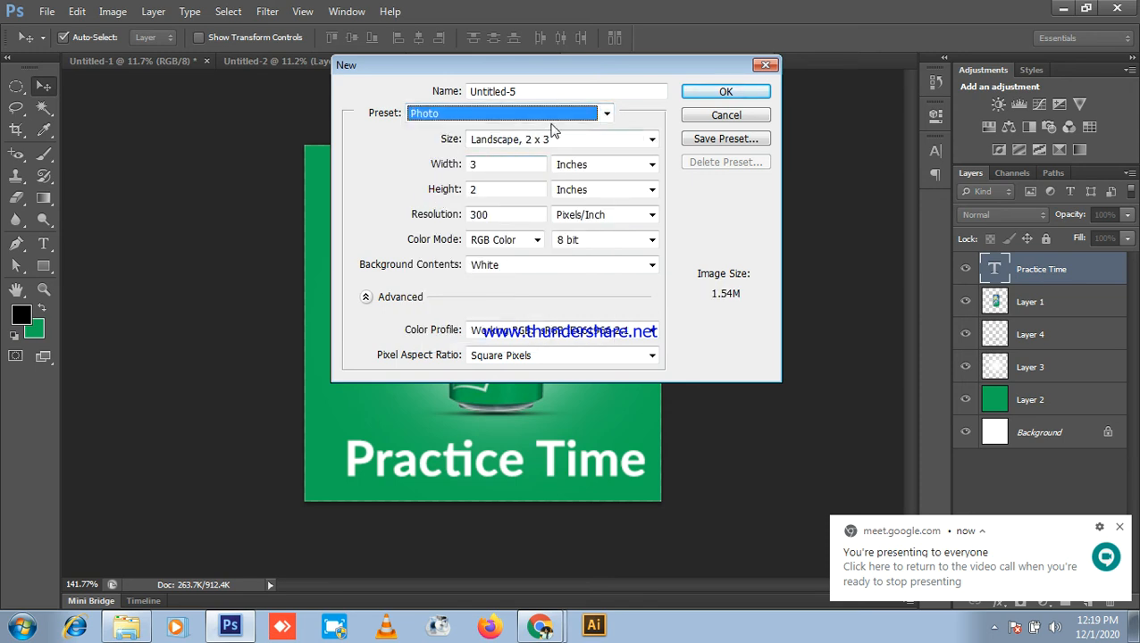
left_click(581, 112)
left_click(457, 221)
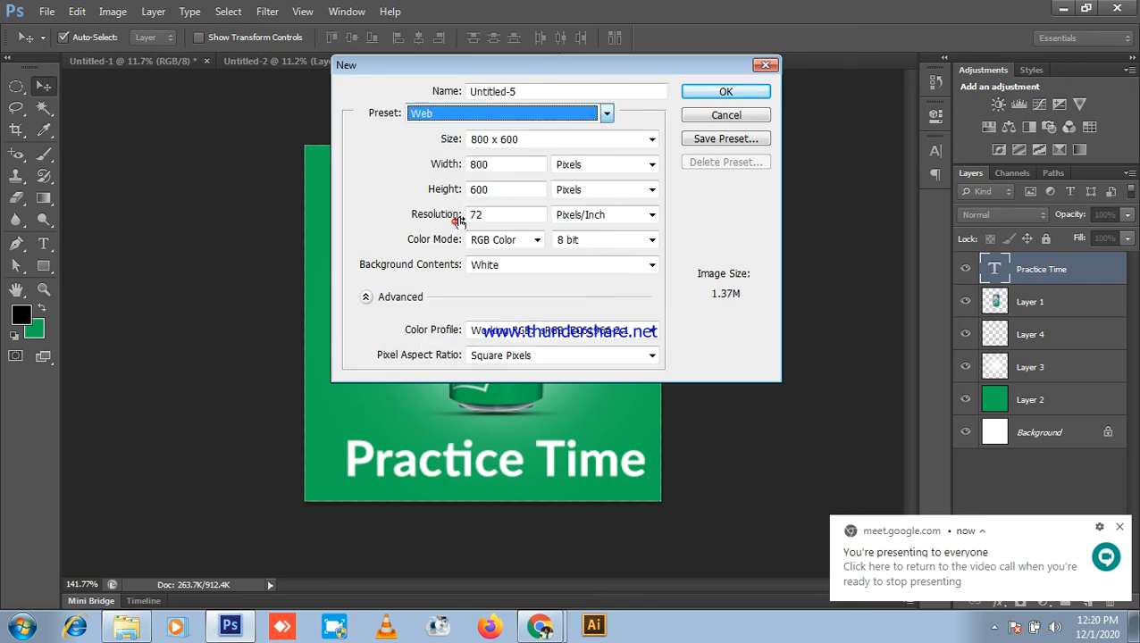
left_click(512, 210)
type("300")
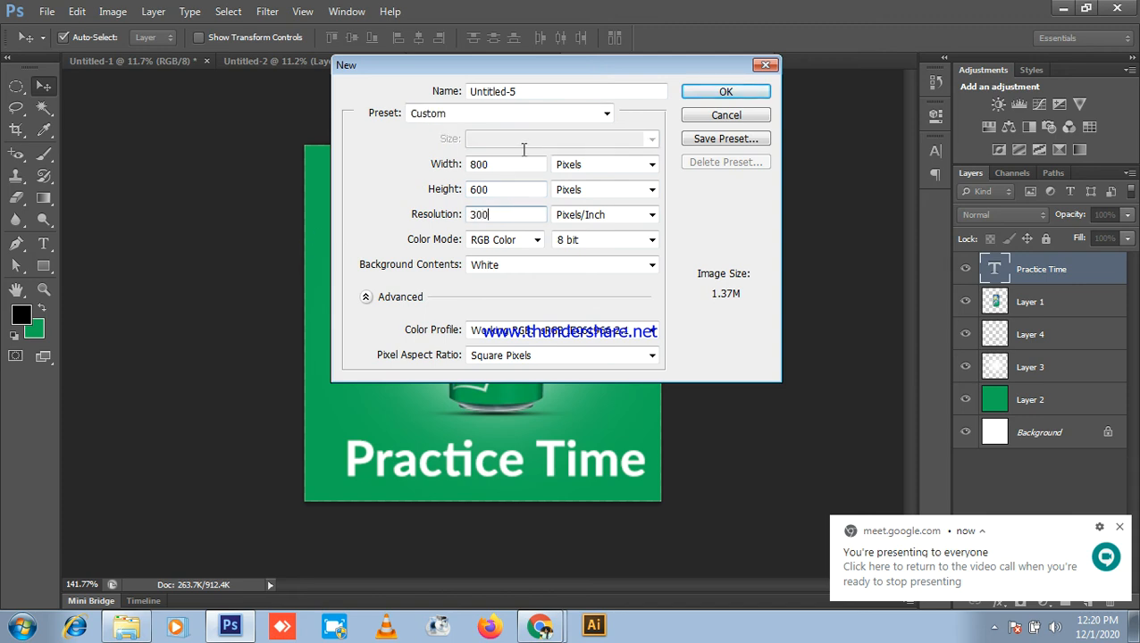
left_click(758, 95)
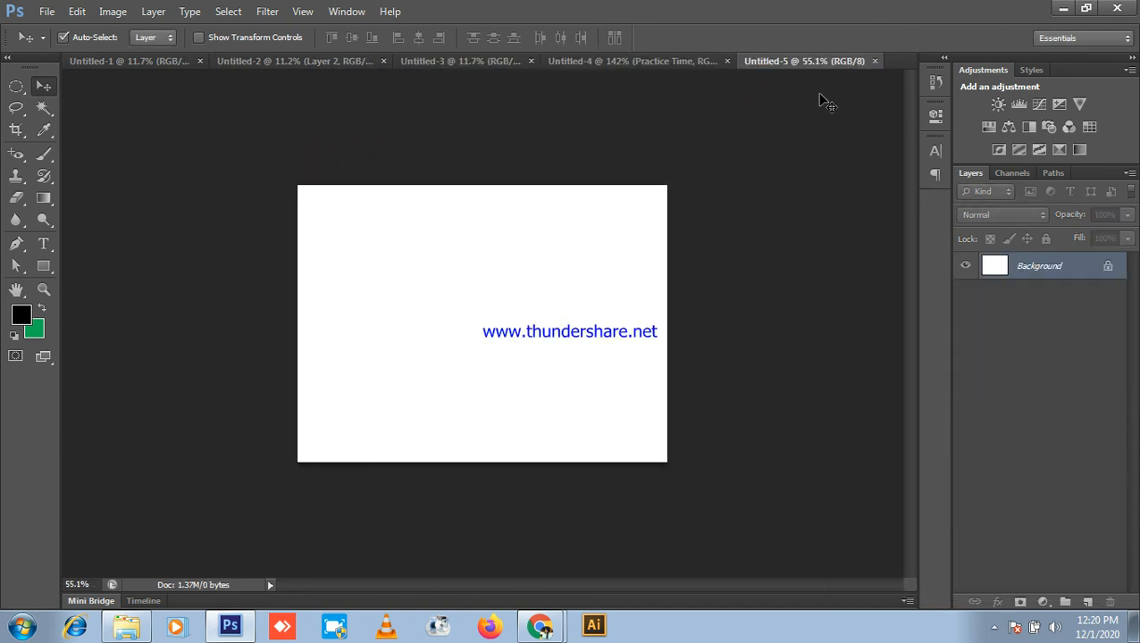
left_click(1080, 9)
left_click(985, 9)
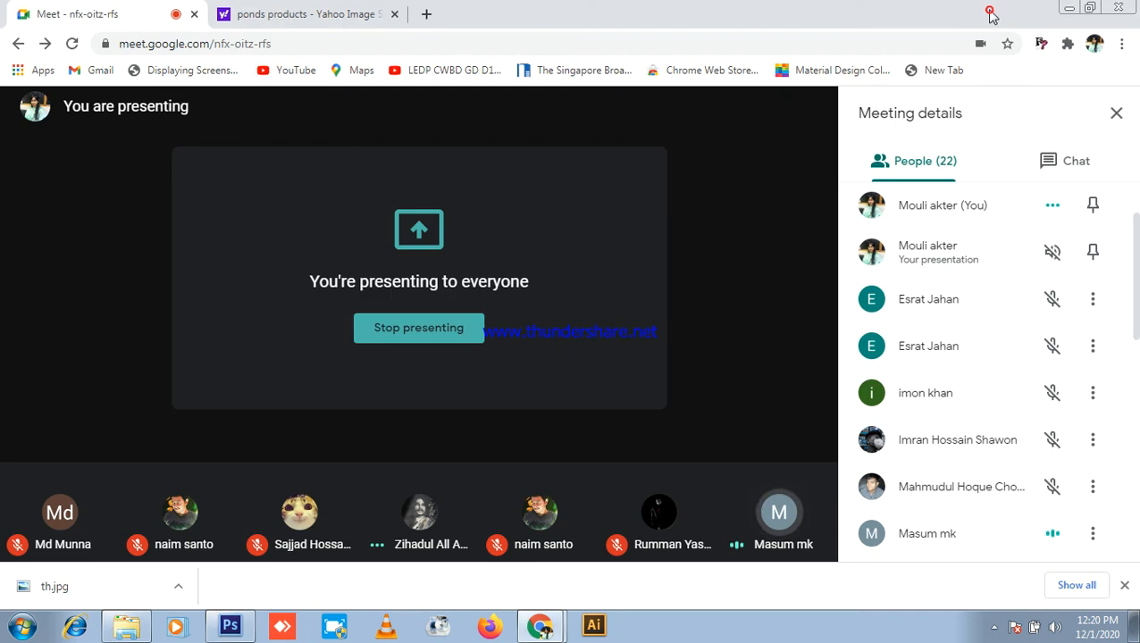
left_click(1068, 11)
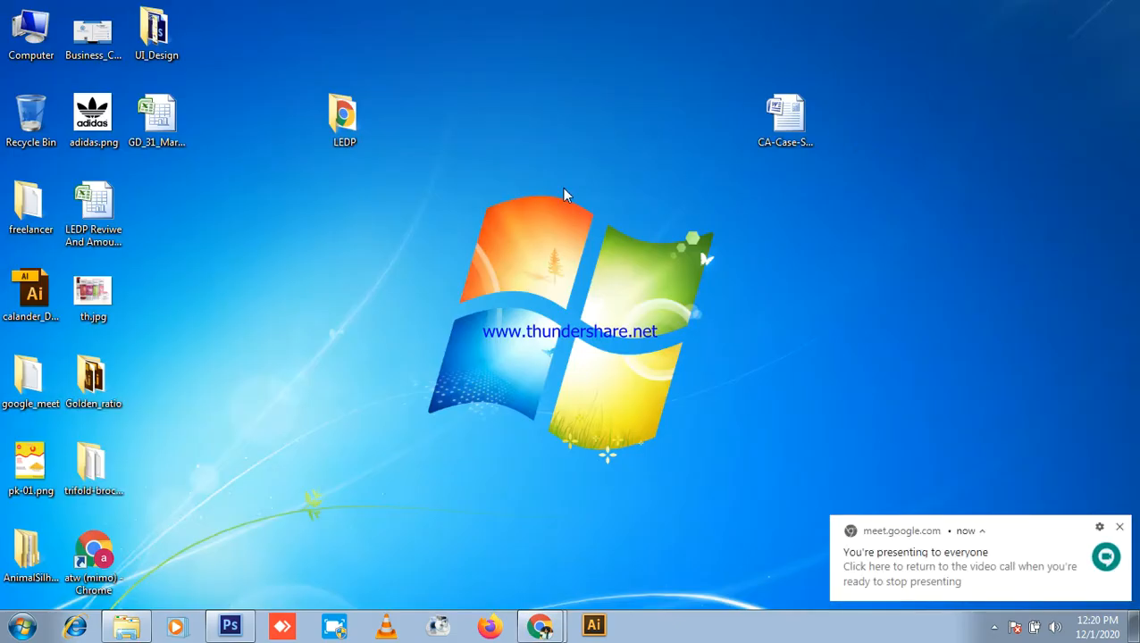
right_click(459, 209)
left_click(500, 257)
right_click(429, 248)
left_click(454, 296)
- Switch to the "ponds products" image results in Chrome, load more images and look through them for a single Pond's product
left_click(541, 627)
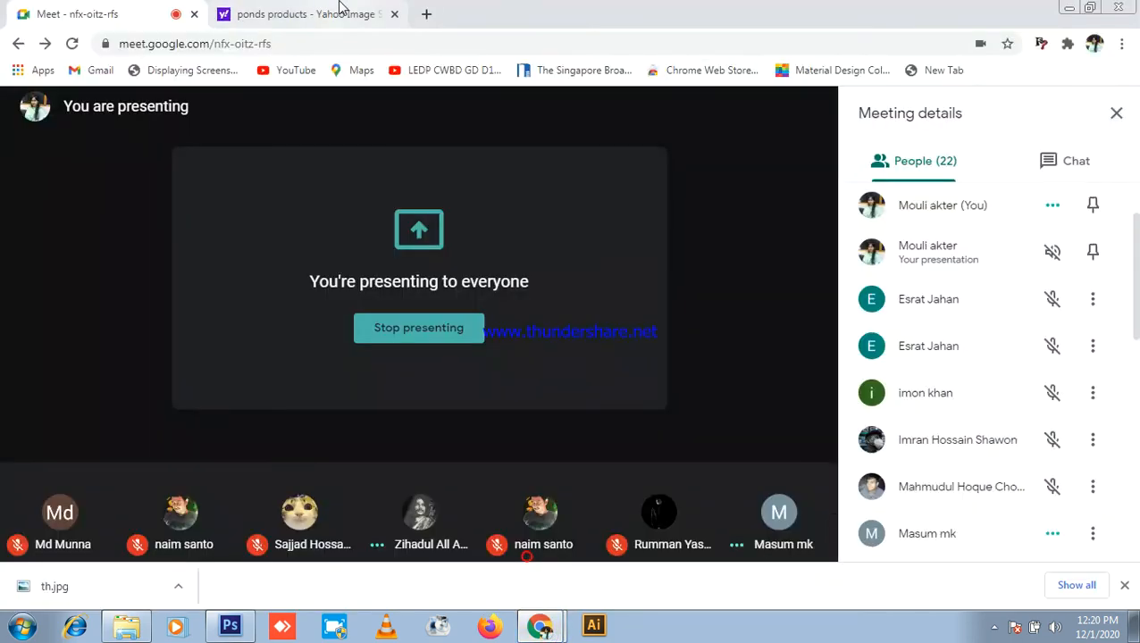
left_click(341, 11)
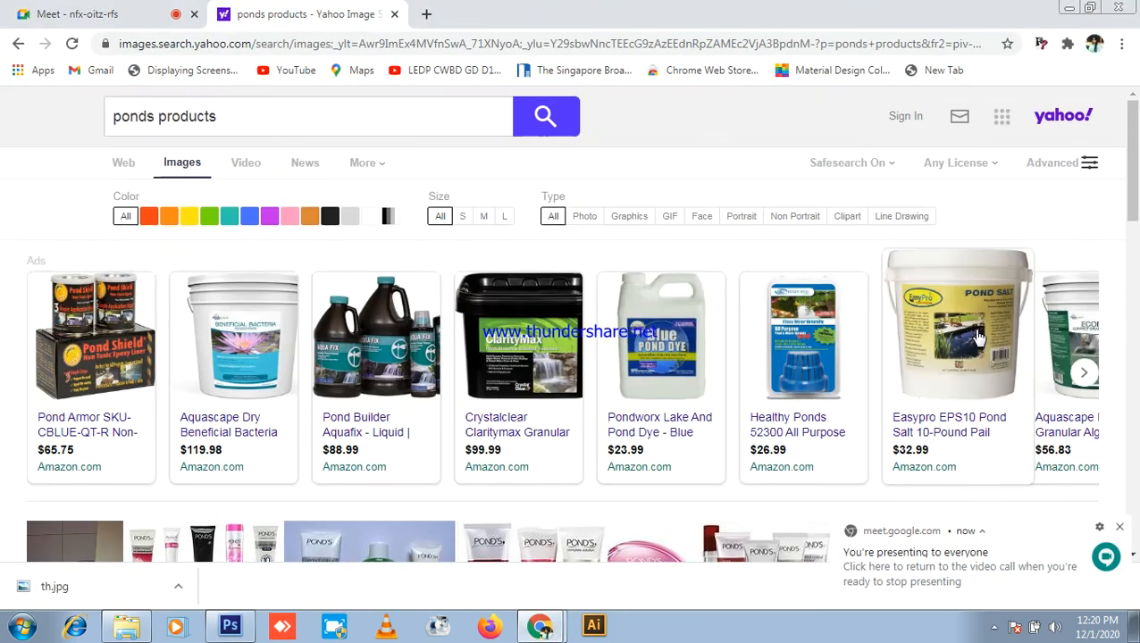
scroll(1012, 370, "down", 4)
scroll(1011, 371, "down", 2)
scroll(653, 293, "up", 2)
scroll(666, 308, "down", 4)
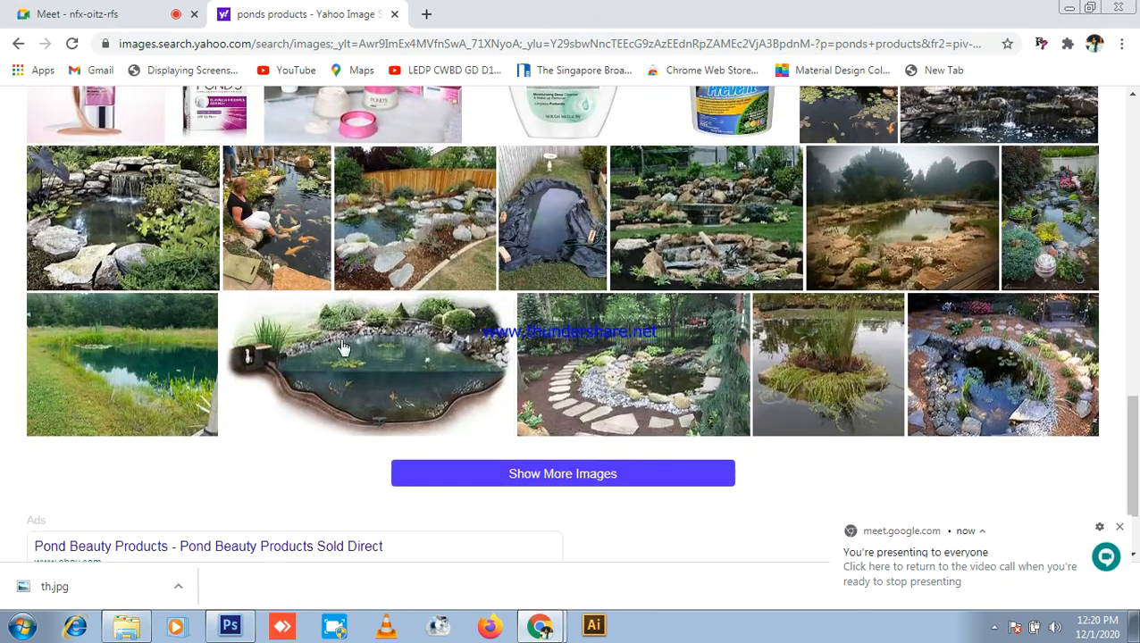
scroll(608, 376, "down", 2)
left_click(605, 355)
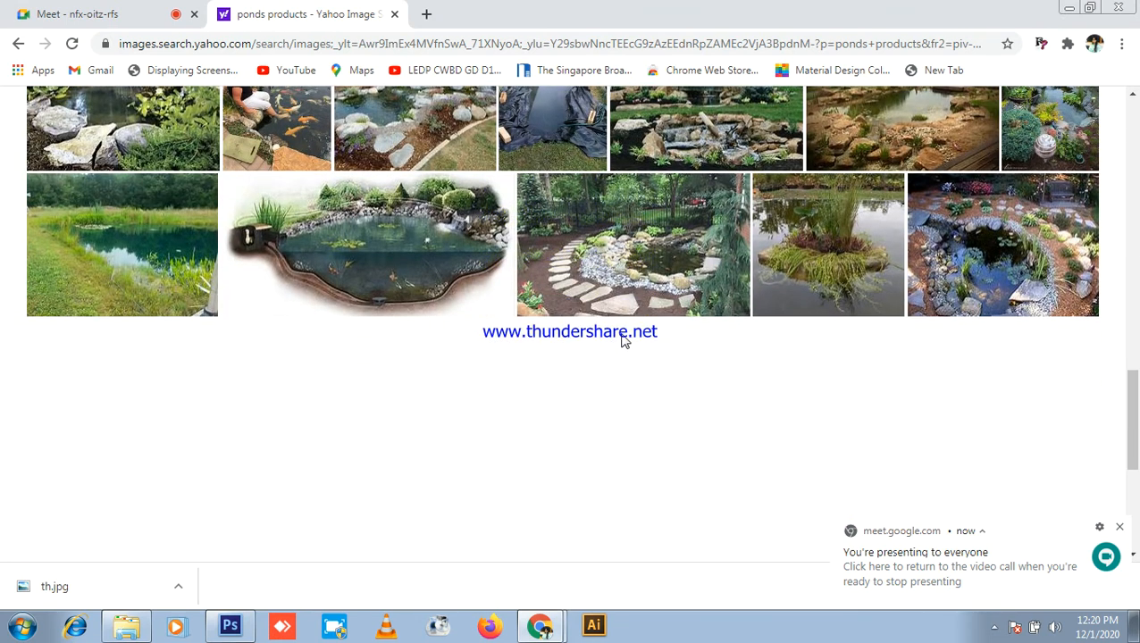
scroll(621, 338, "up", 3)
scroll(206, 170, "up", 2)
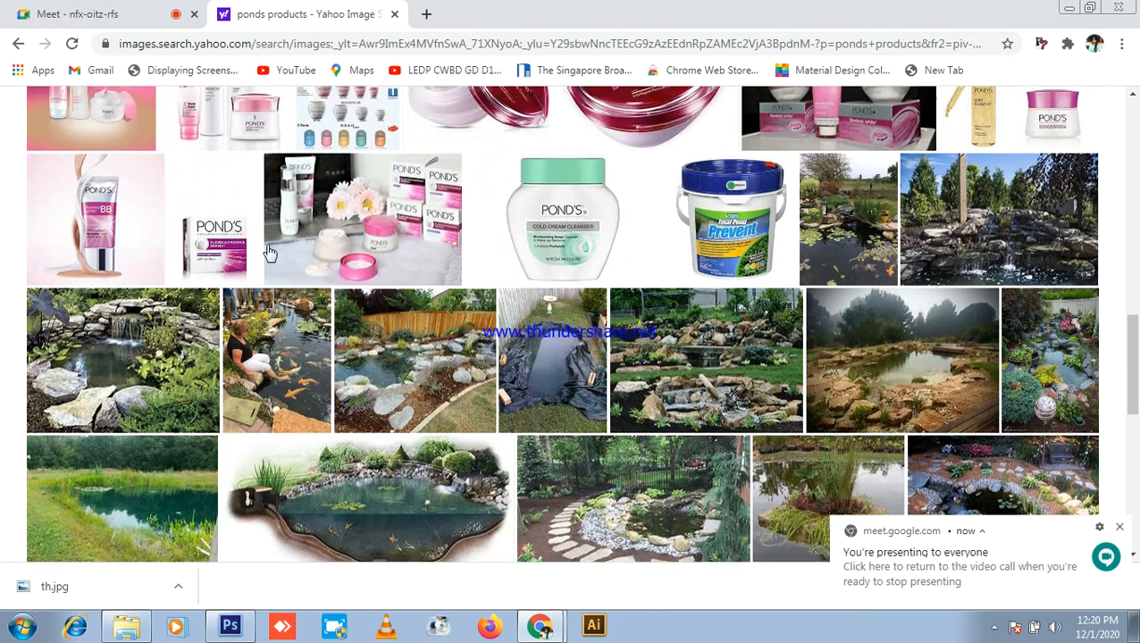
right_click(67, 248)
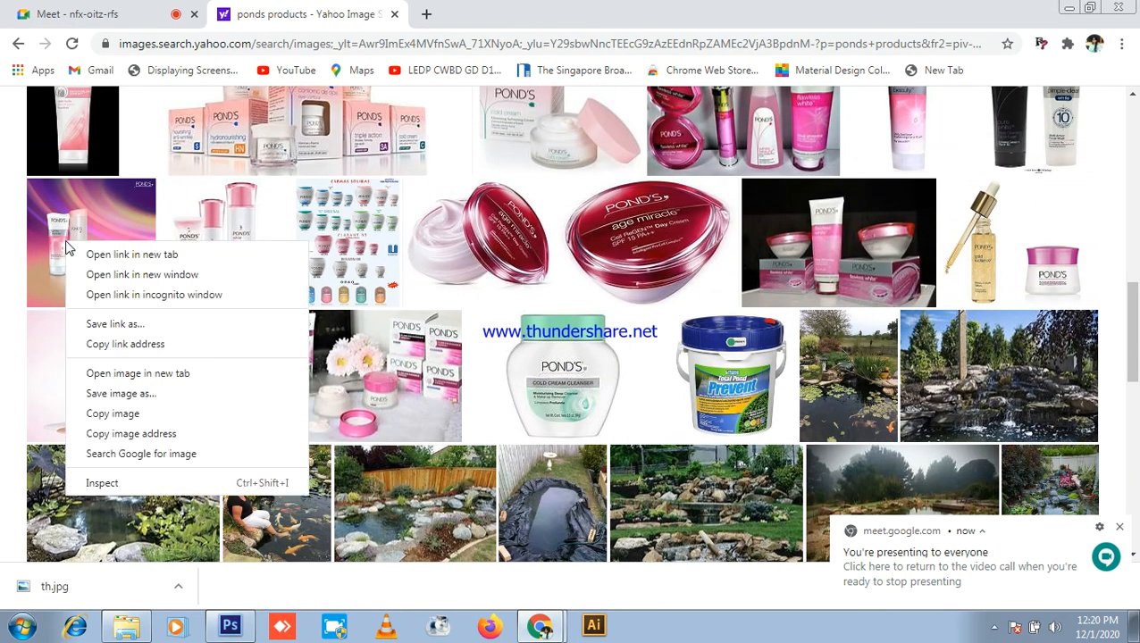
left_click(131, 193)
scroll(357, 232, "up", 2)
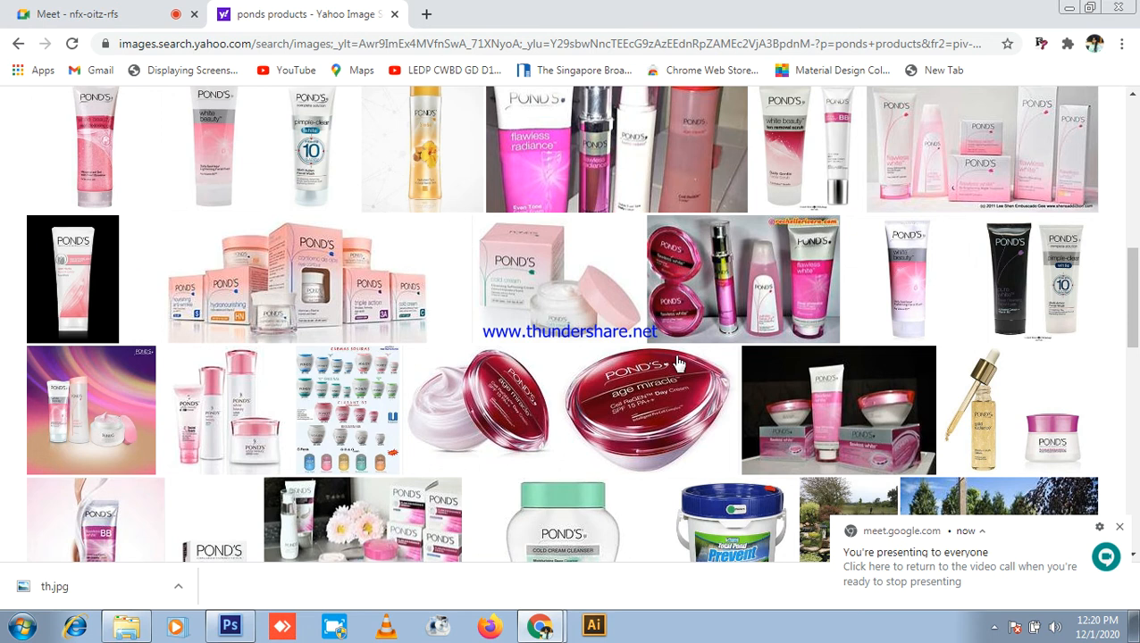
- Copy the image of the pink Pond's white beauty tube from the results and paste it into the new Photoshop document
right_click(903, 288)
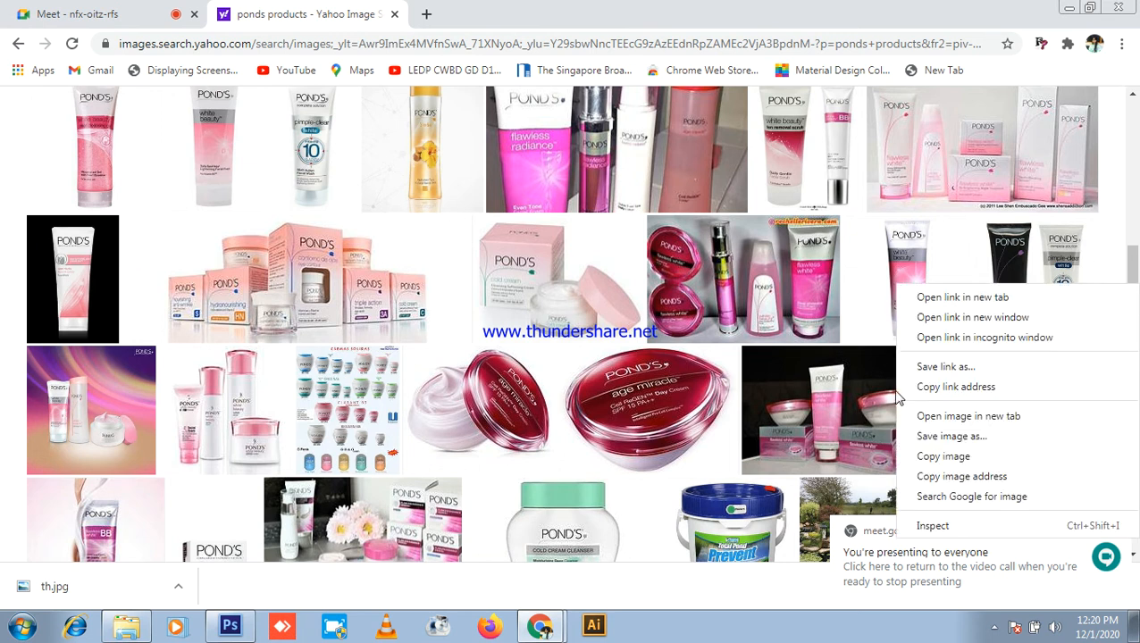
left_click(943, 457)
left_click(230, 626)
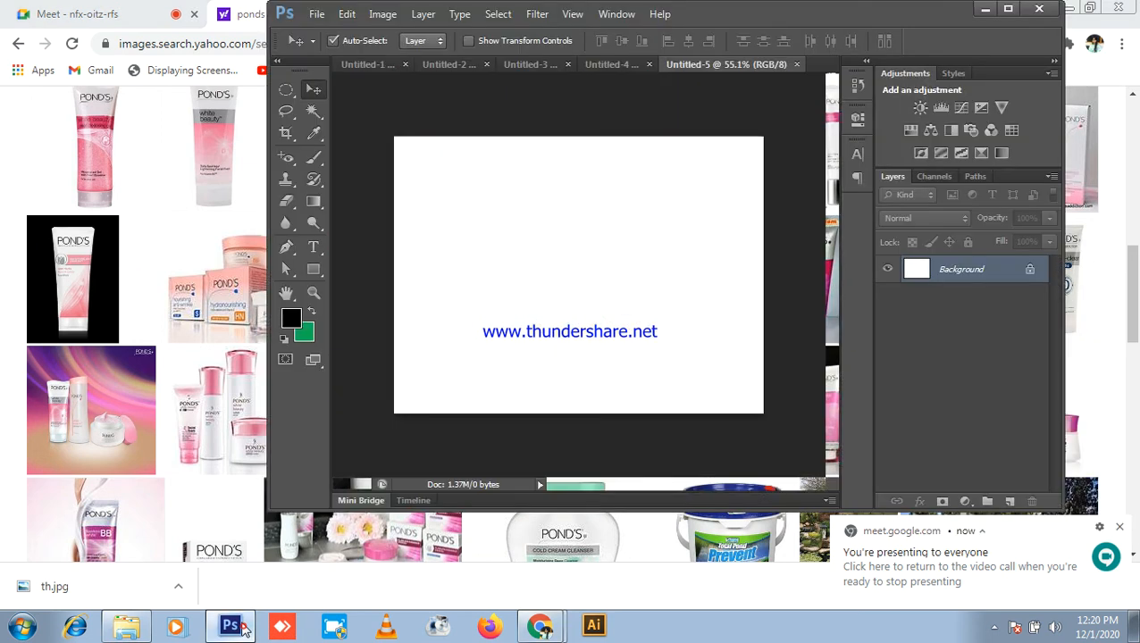
key("ctrl+v")
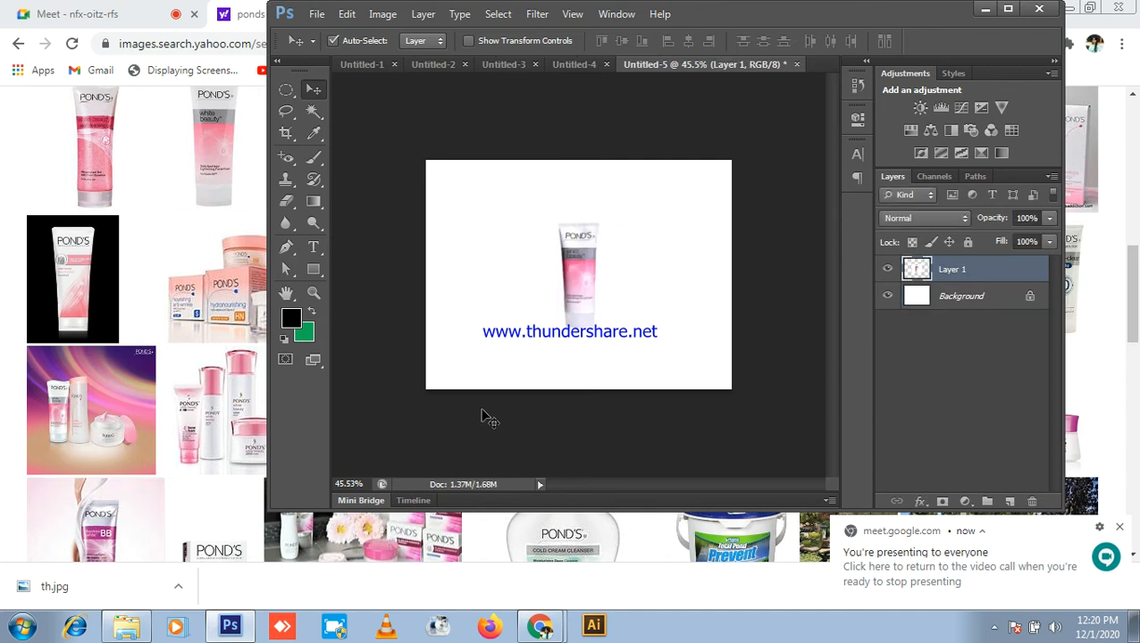
- Enlarge the pasted tube image to fill most of the canvas height and hide the Background layer
key("ctrl+t")
left_click_drag(637, 218, 687, 204)
key("Return")
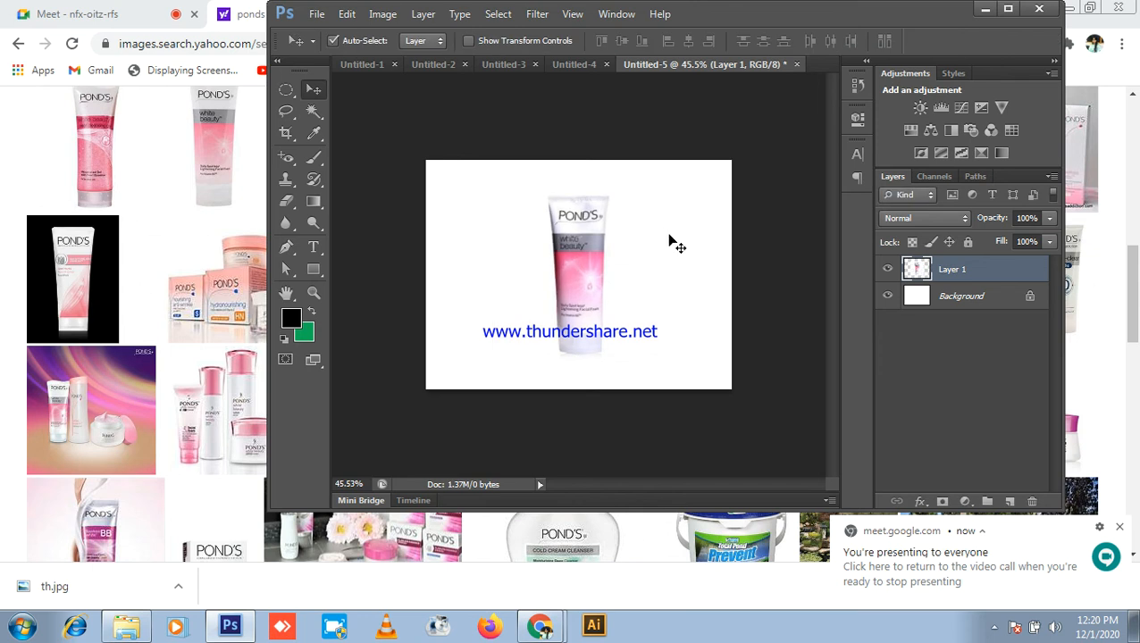
left_click(1008, 9)
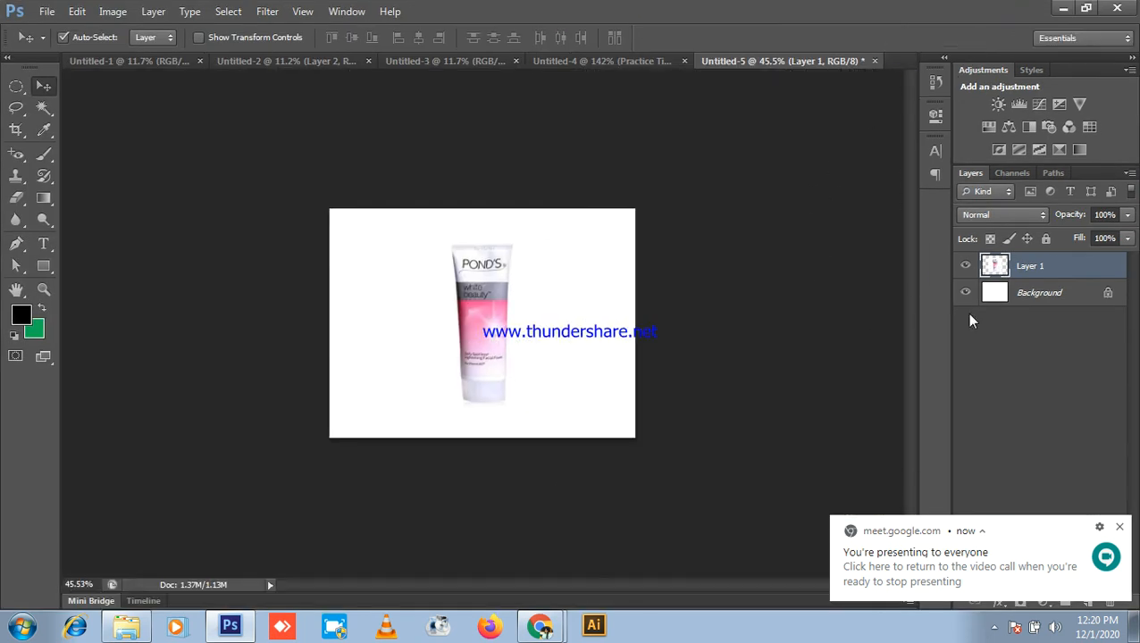
left_click(965, 293)
scroll(744, 333, "up", 1)
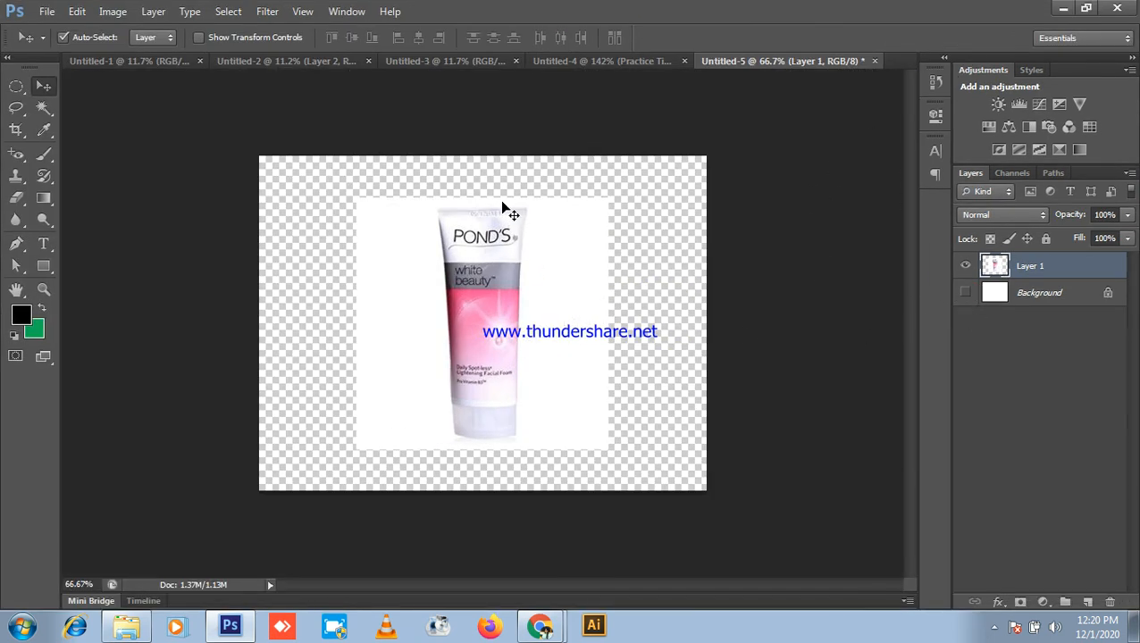
- Return to Chrome, save the Pond's white beauty tube image to the Desktop as th (1).jpg, and open the saved file
left_click(1062, 8)
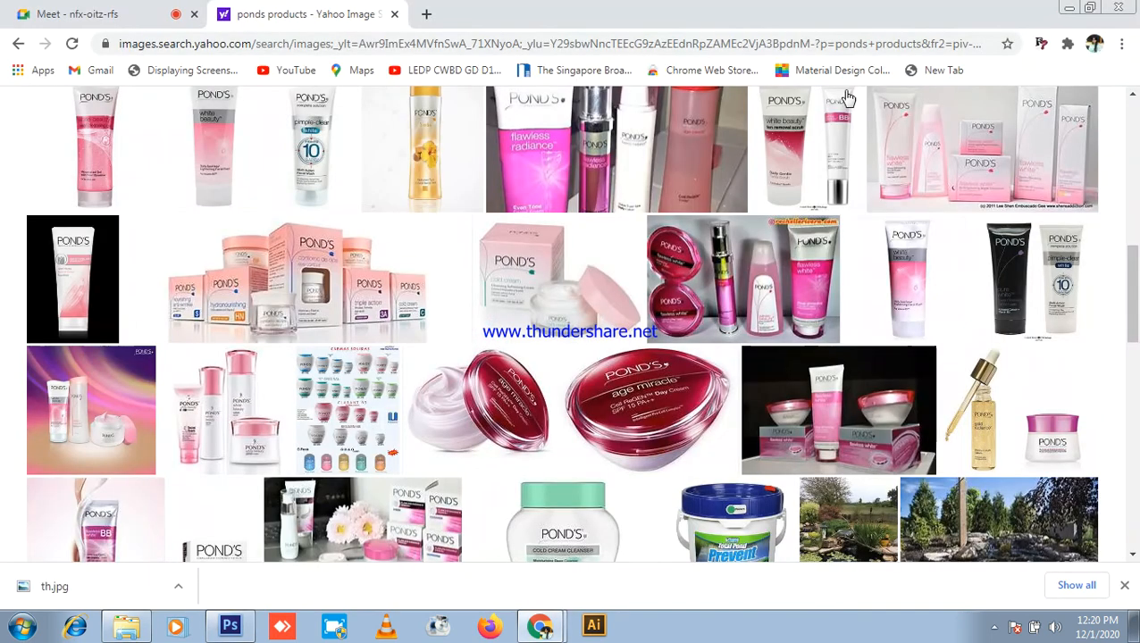
right_click(896, 278)
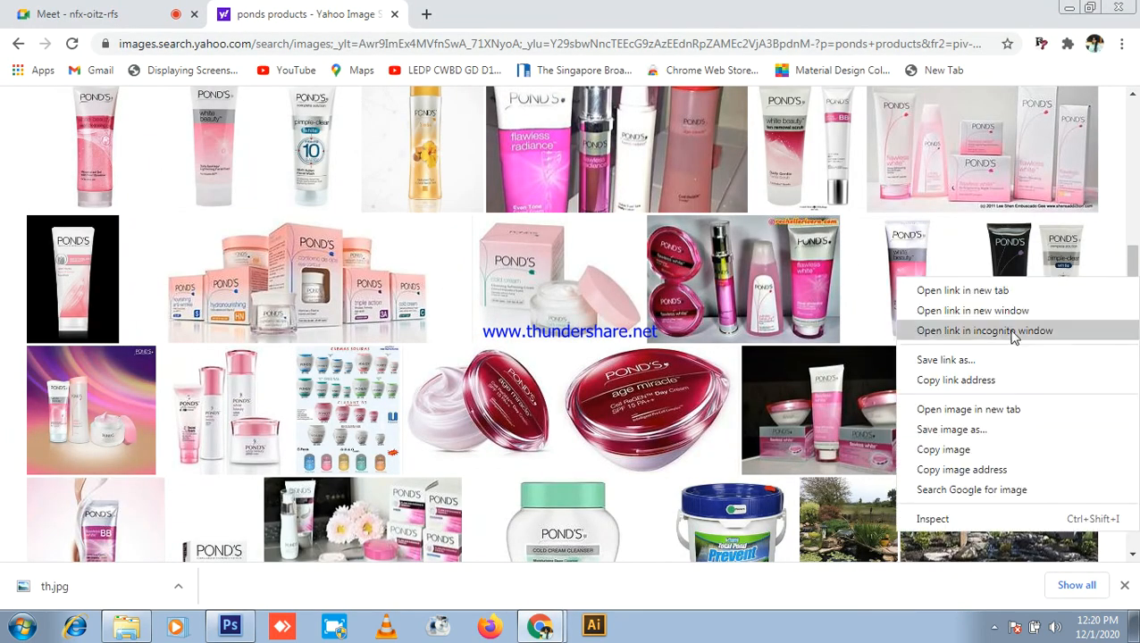
left_click(977, 430)
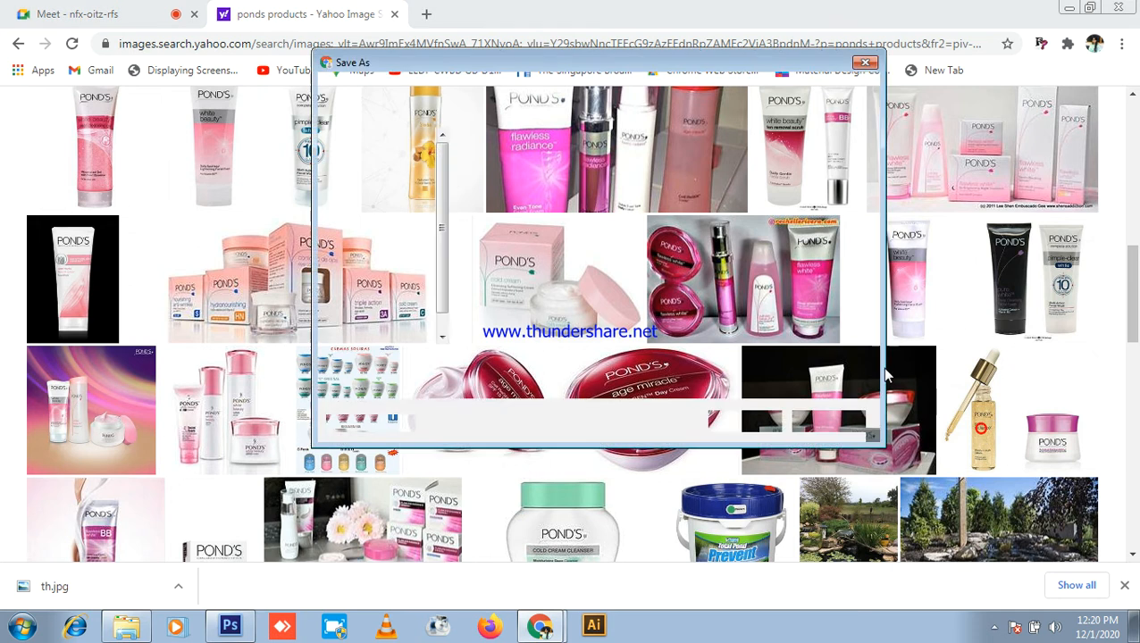
left_click(375, 163)
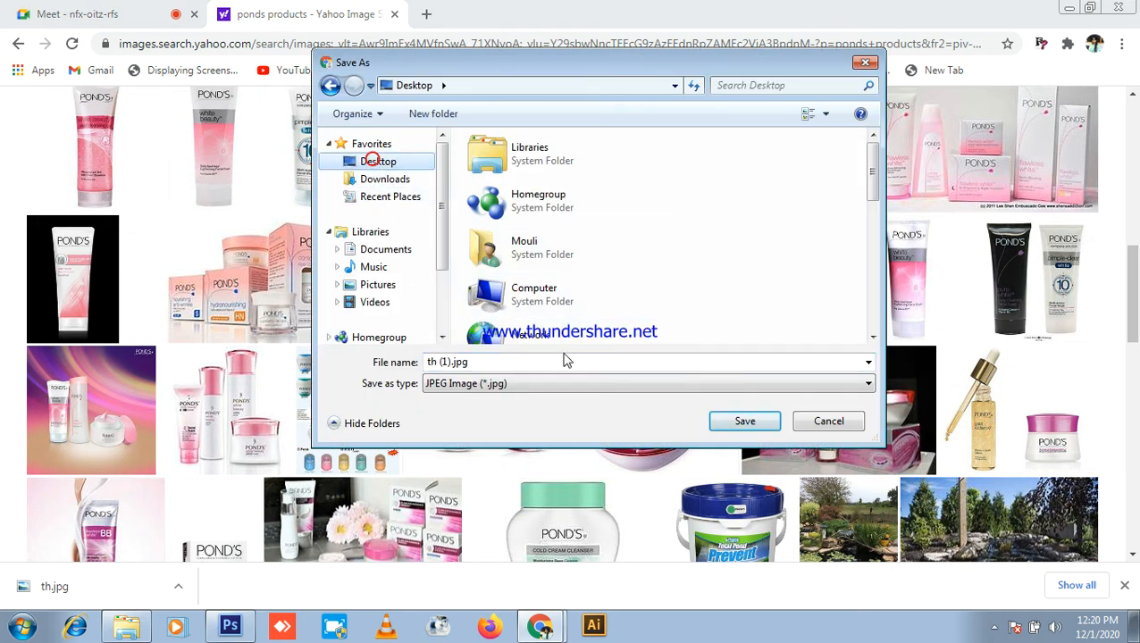
left_click(747, 423)
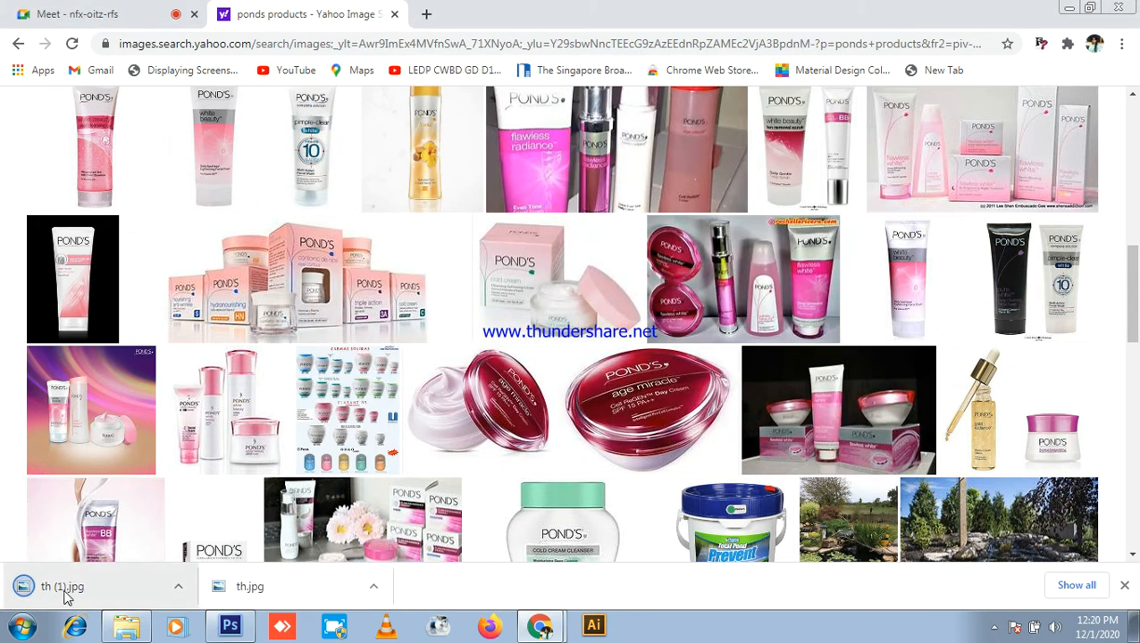
left_click(1068, 10)
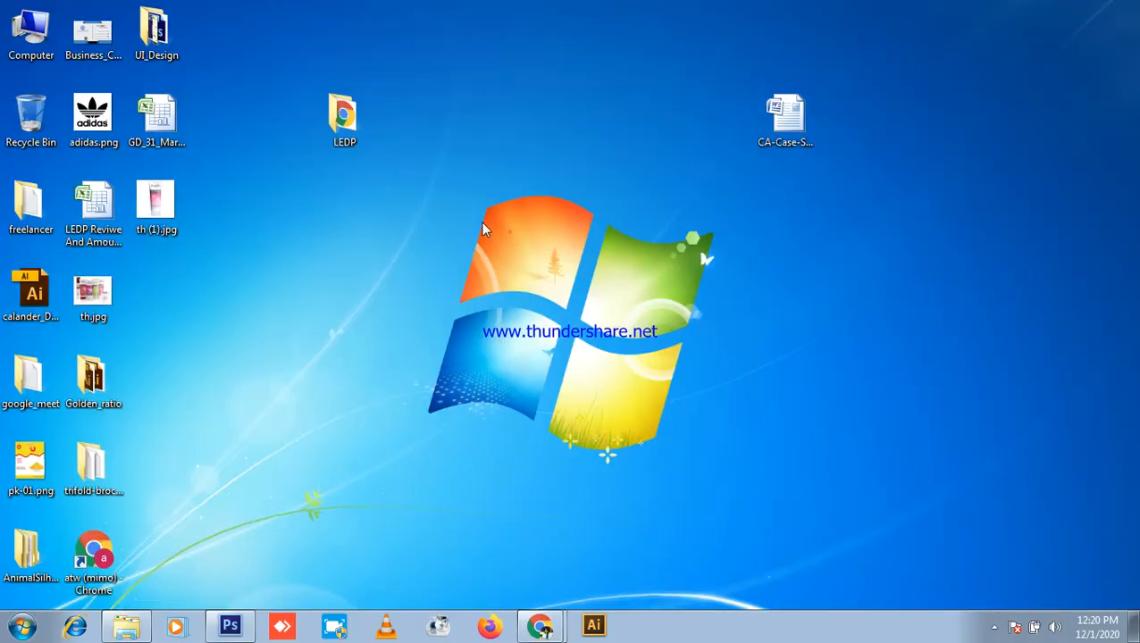
double_click(170, 208)
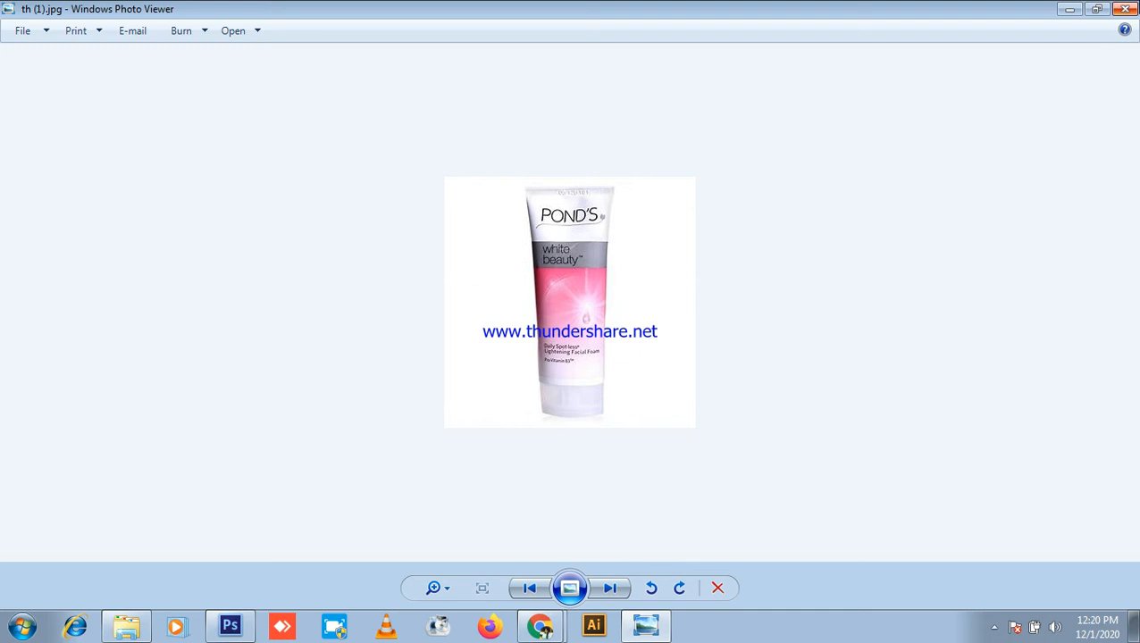
- Close the photo viewer and place th (1).jpg from the Desktop into the open Photoshop document
left_click(1131, 5)
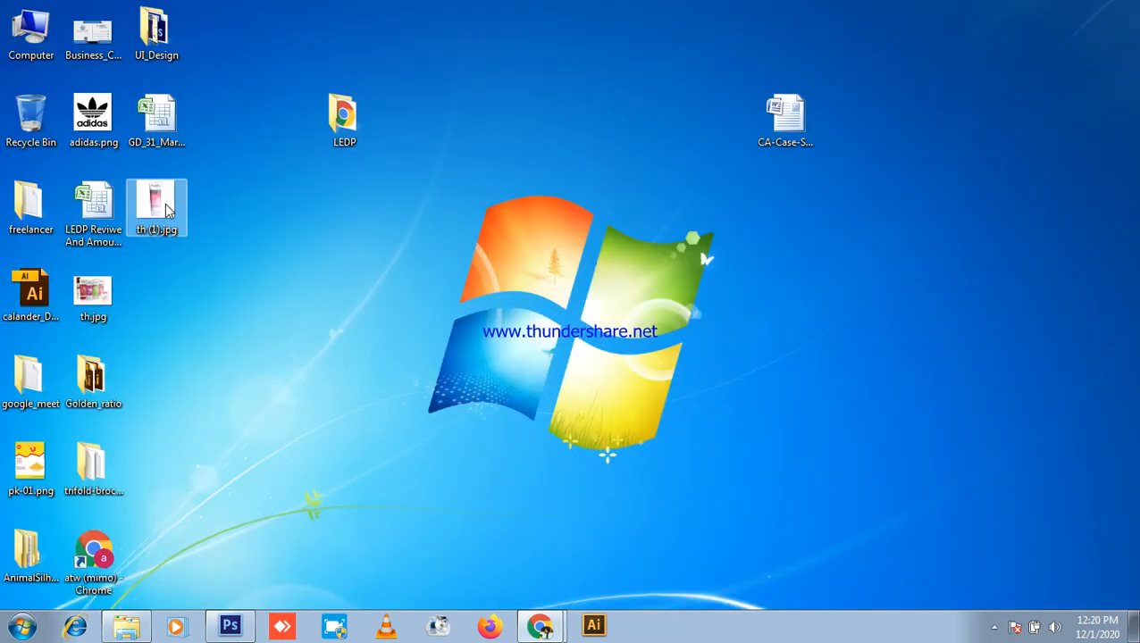
left_click_drag(322, 412, 426, 426)
key("Return")
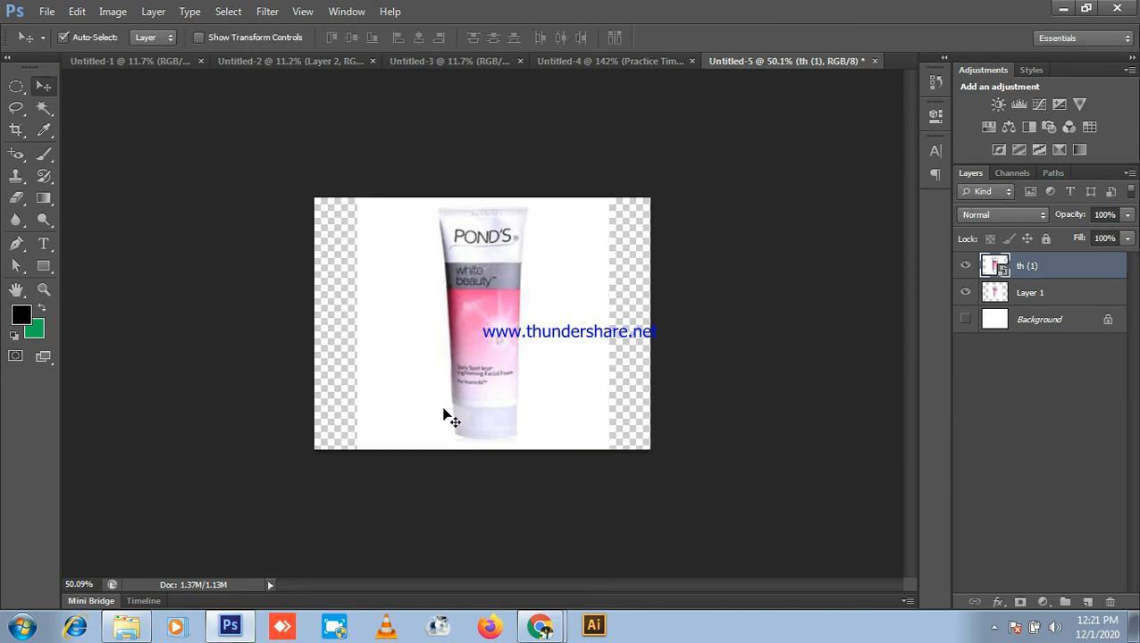
- Delete the placed th (1) layer, keeping Layer 1 with the pasted tube, and show the Background layer
key("Delete")
key("Delete")
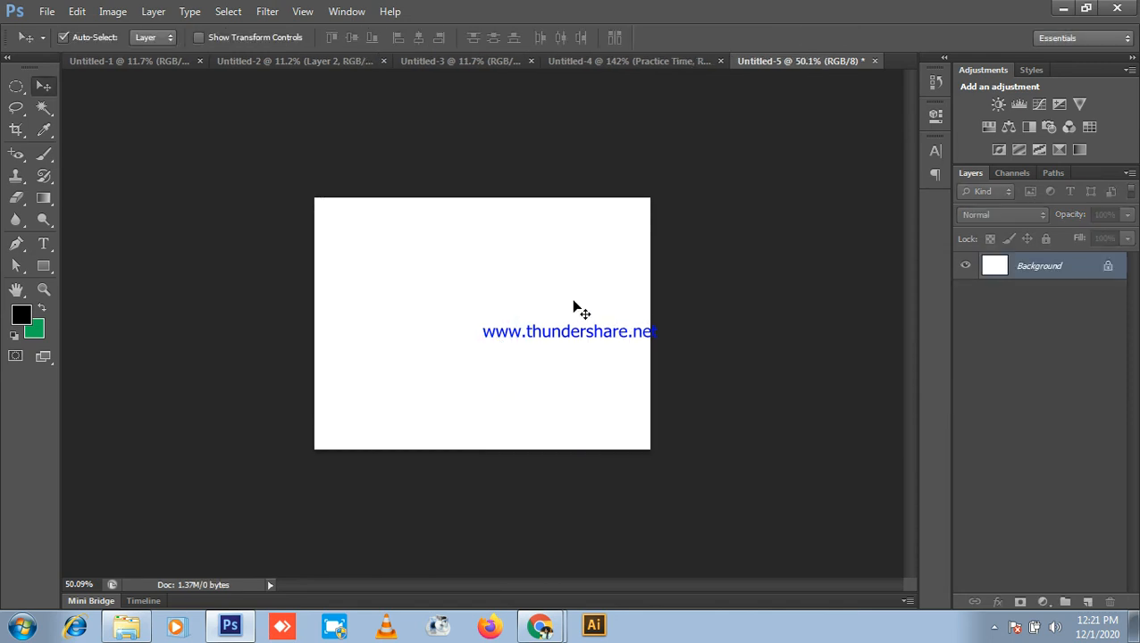
key("ctrl+z")
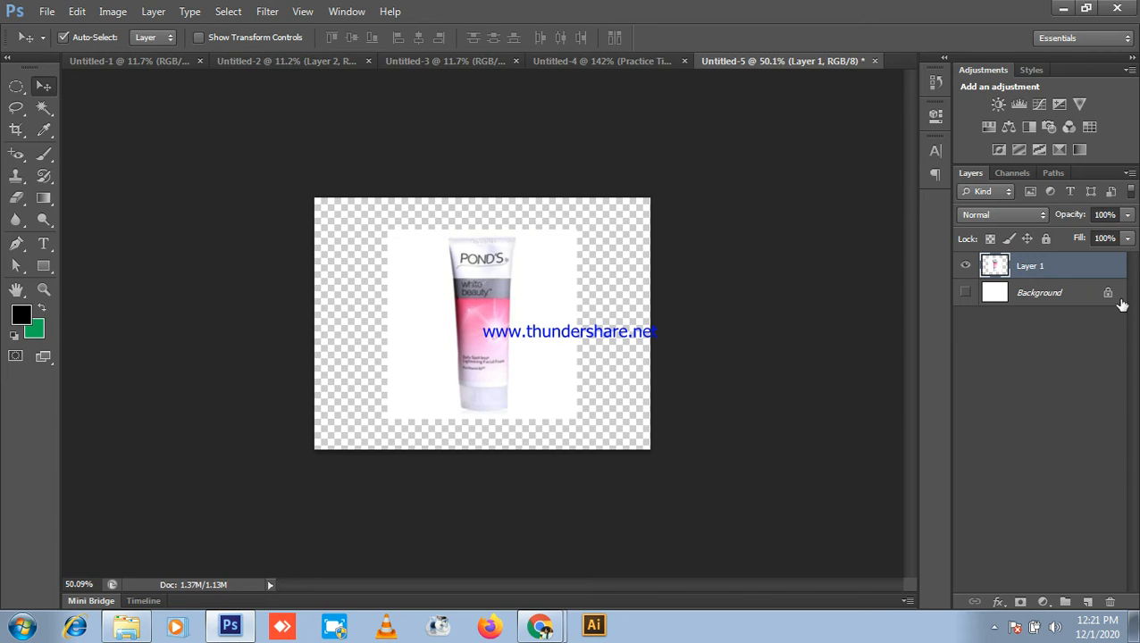
left_click(966, 292)
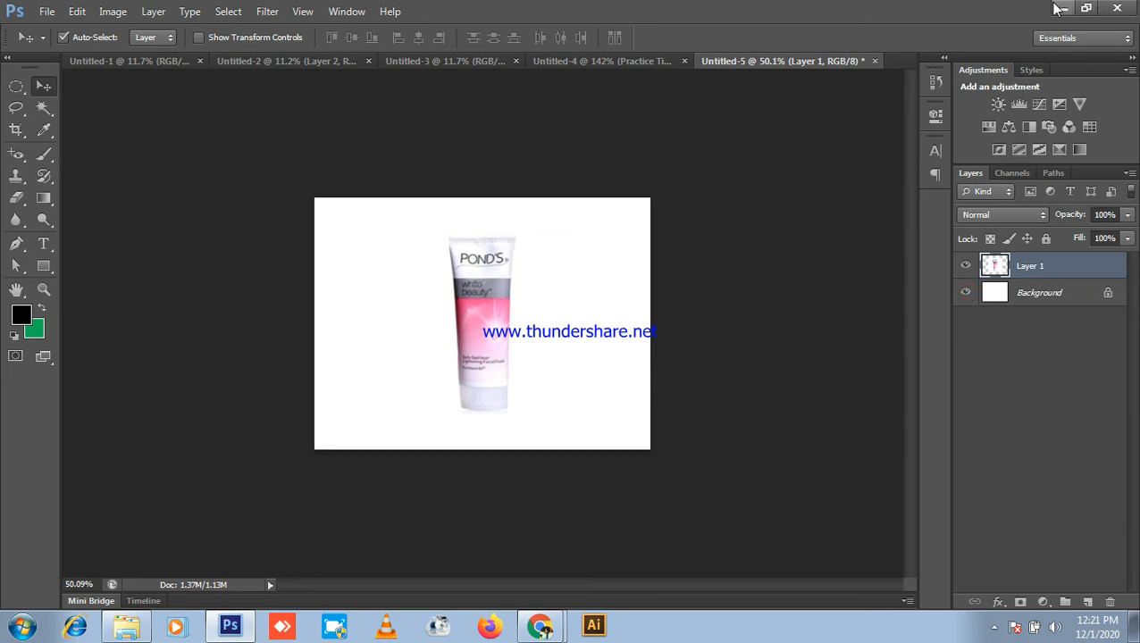
- Switch to Chrome, close the "ponds products" image results and look through the Meet participant list
left_click(1063, 8)
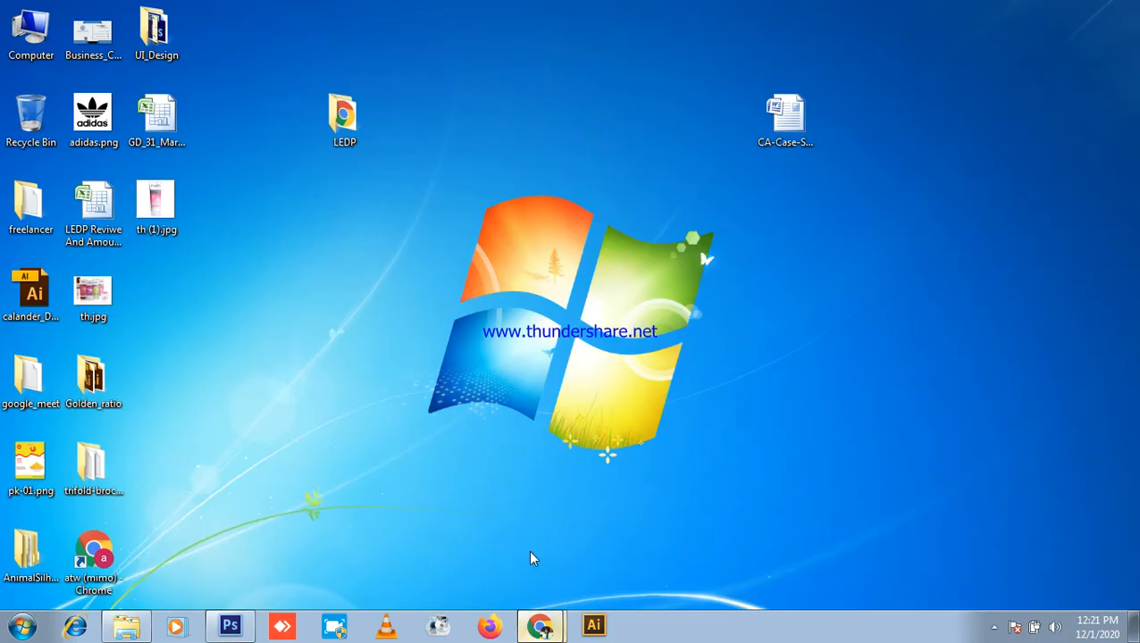
left_click(540, 626)
left_click(43, 13)
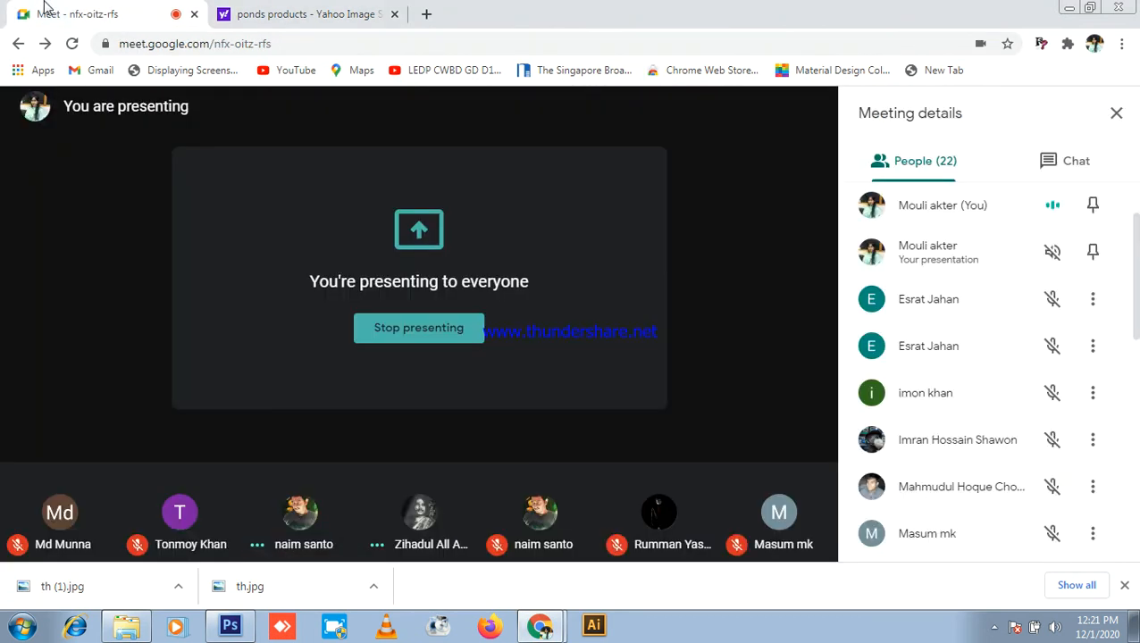
left_click(394, 14)
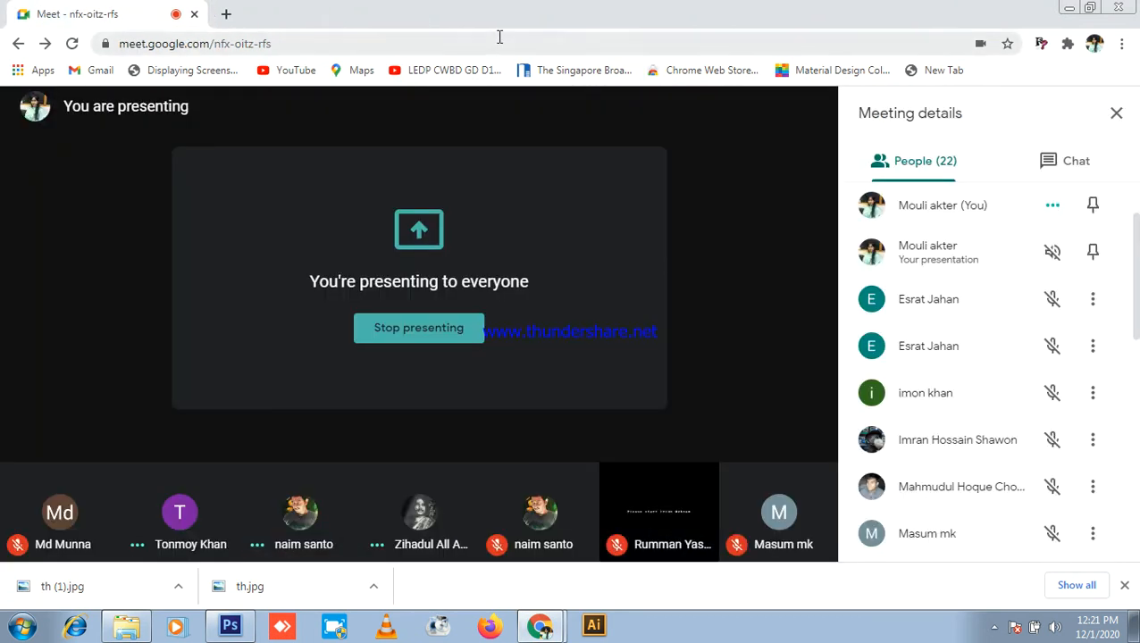
left_click_drag(1133, 248, 729, 5)
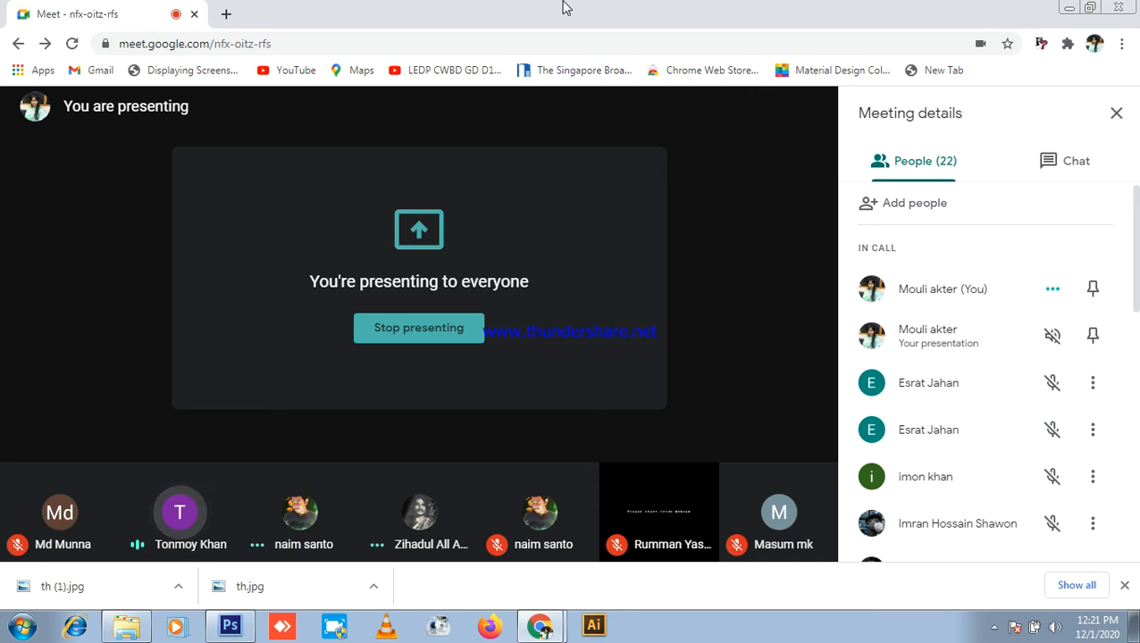
- Return to Photoshop and toggle the Background layer's visibility to examine the white area around the tube in Layer 1
left_click(229, 625)
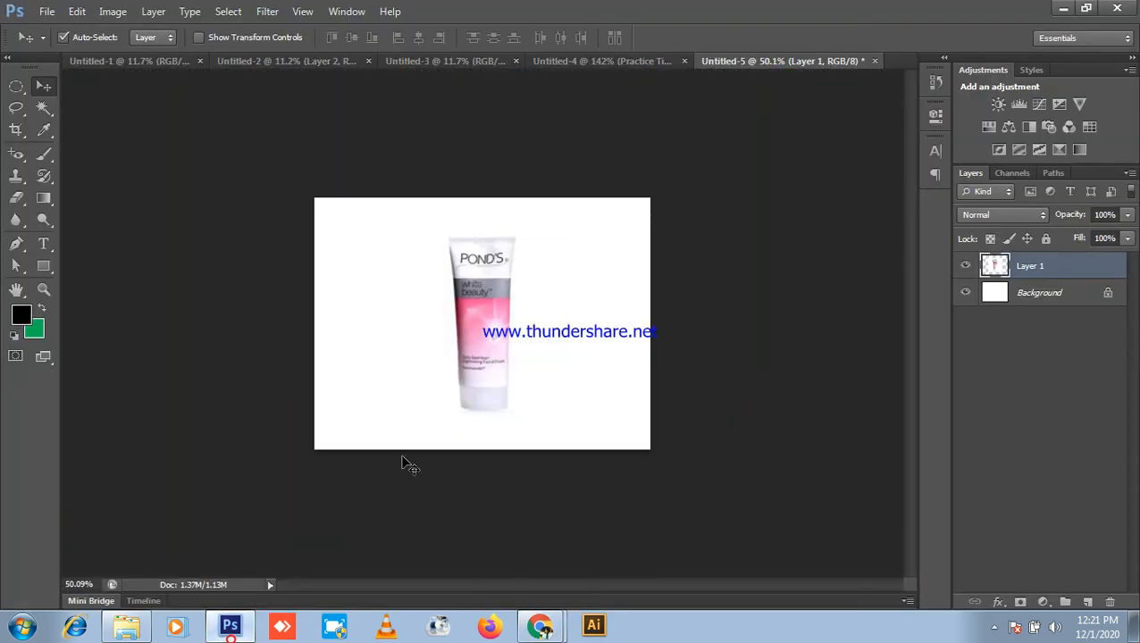
left_click(964, 294)
left_click(964, 294)
left_click(1063, 9)
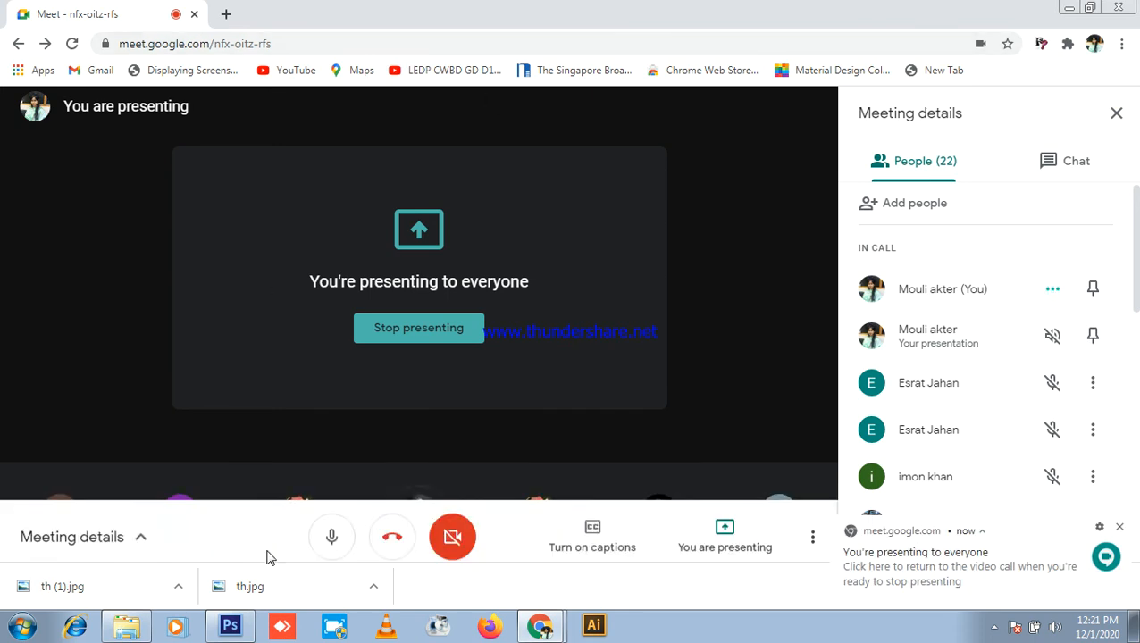
left_click(229, 627)
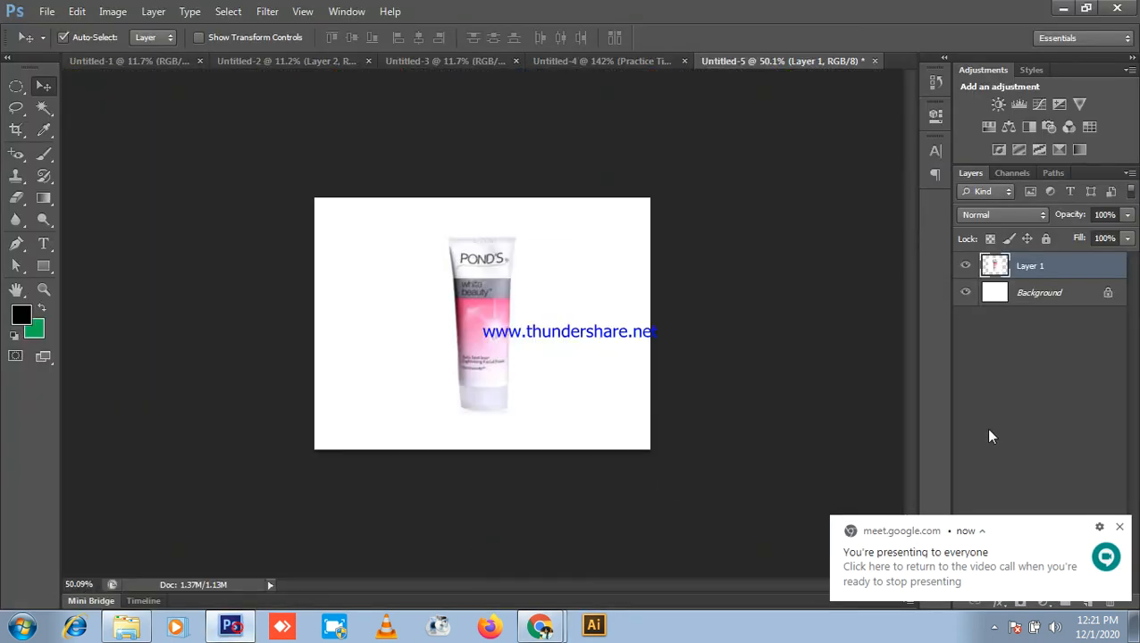
left_click(965, 292)
scroll(687, 302, "up", 3)
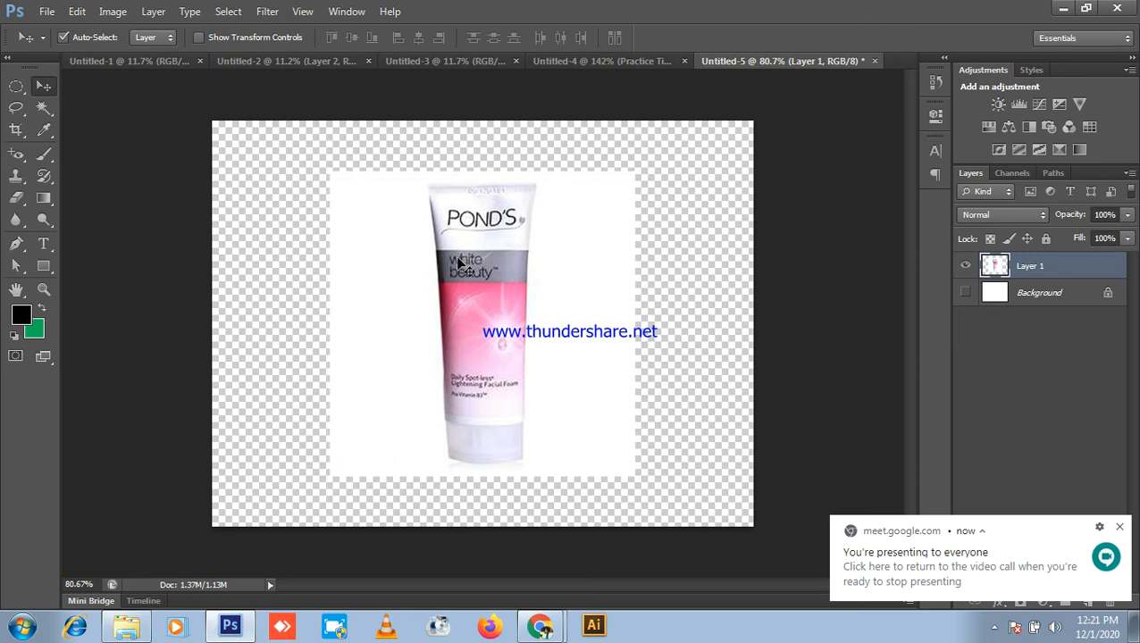
scroll(728, 288, "down", 2)
left_click(965, 292)
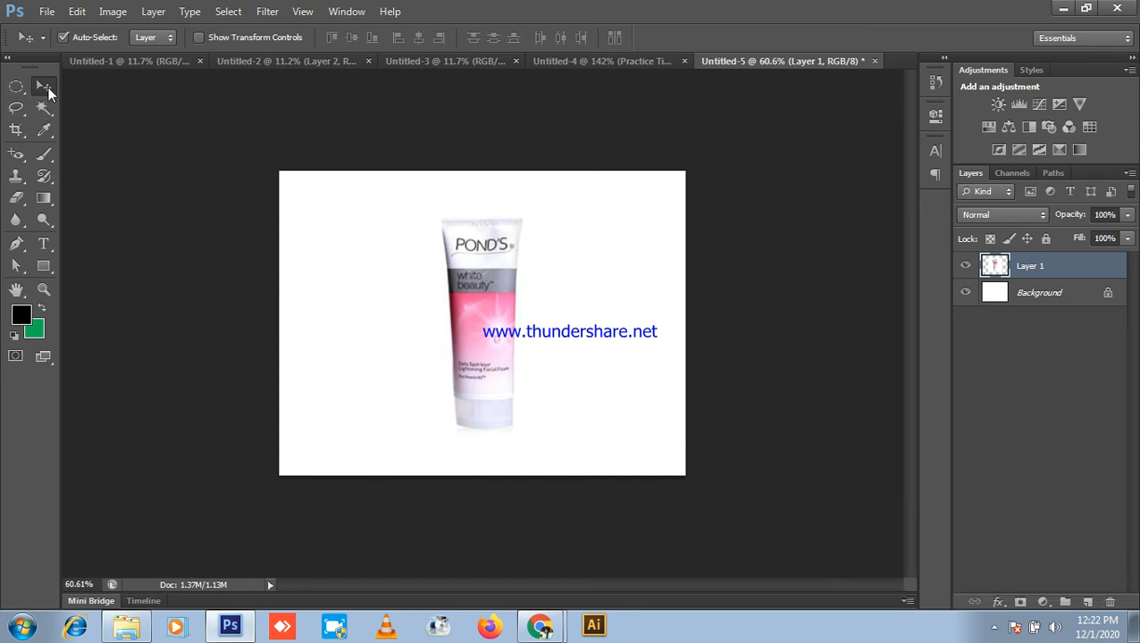
- Look at the tools grouped with the Brush tool and return to the Move tool
left_click(44, 155)
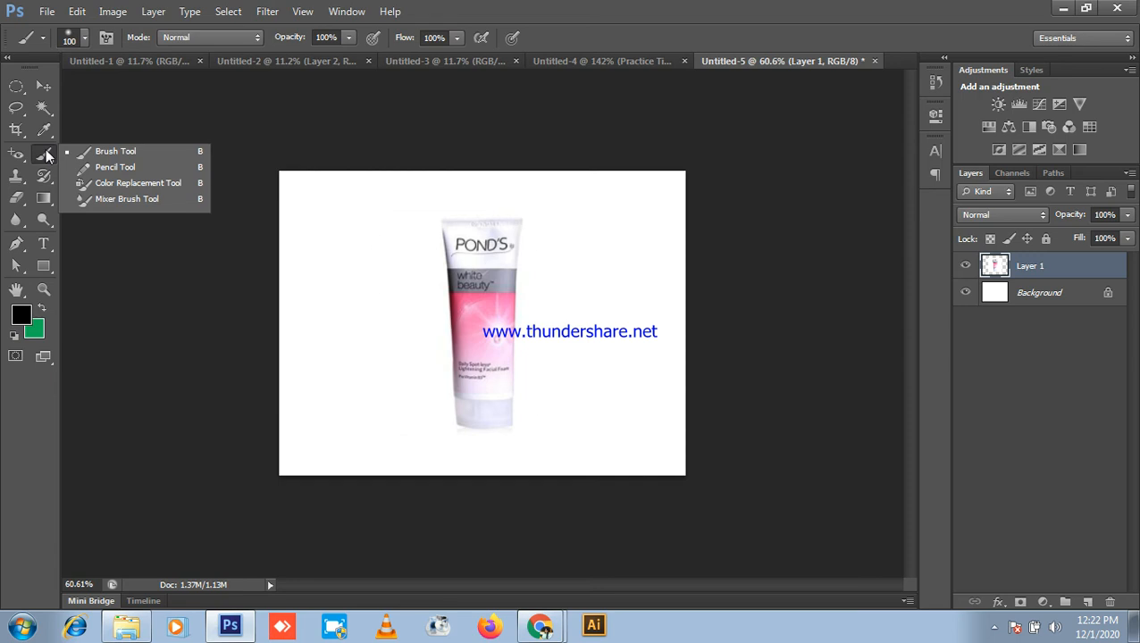
left_click(116, 152)
left_click(50, 87)
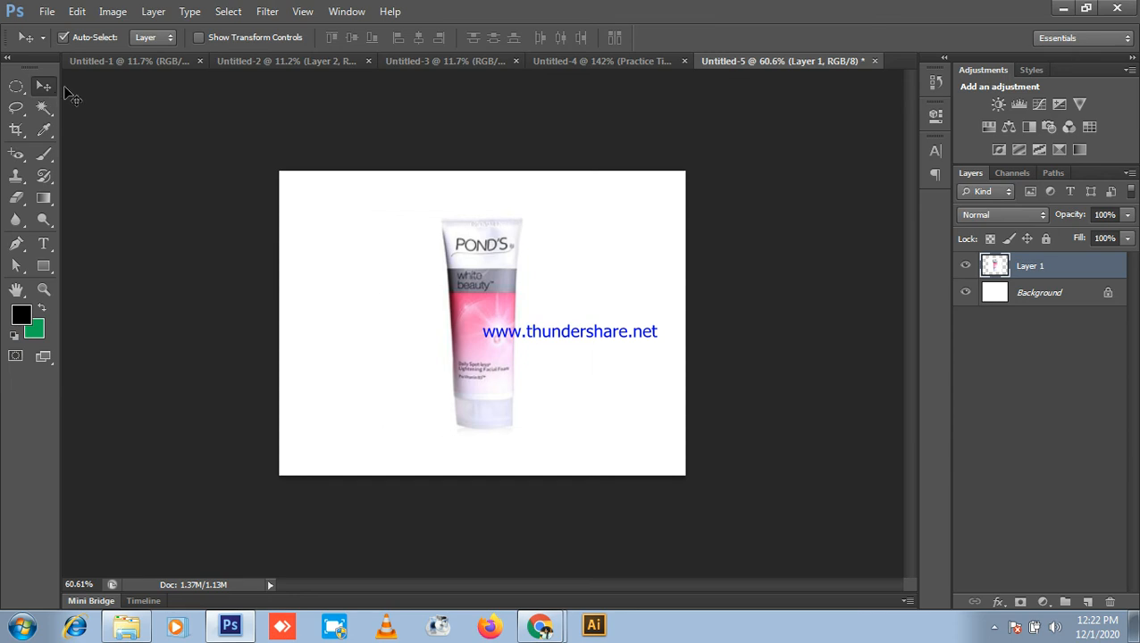
- Switch to the Meet call, stop presenting the screen, and check the screen recorder's status
left_click(1062, 8)
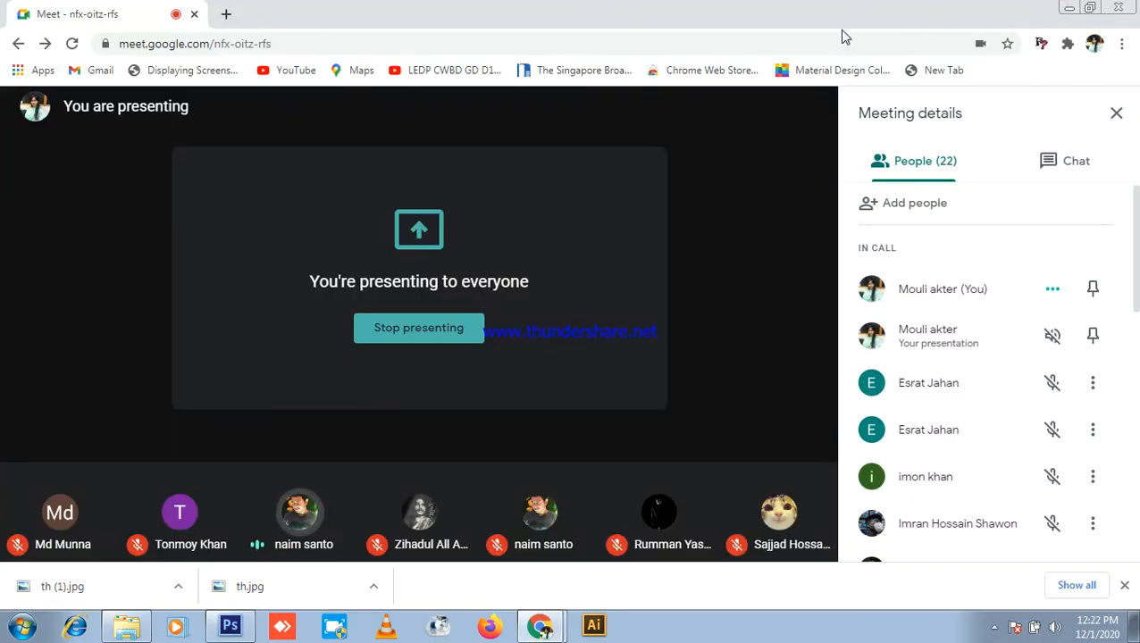
left_click(435, 325)
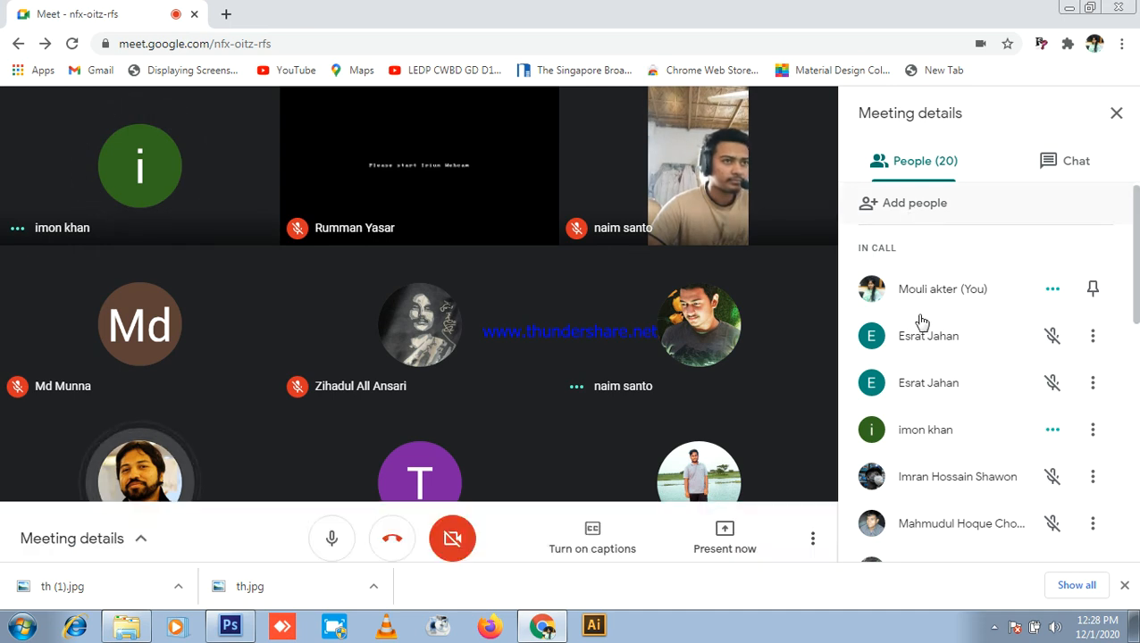
left_click(994, 627)
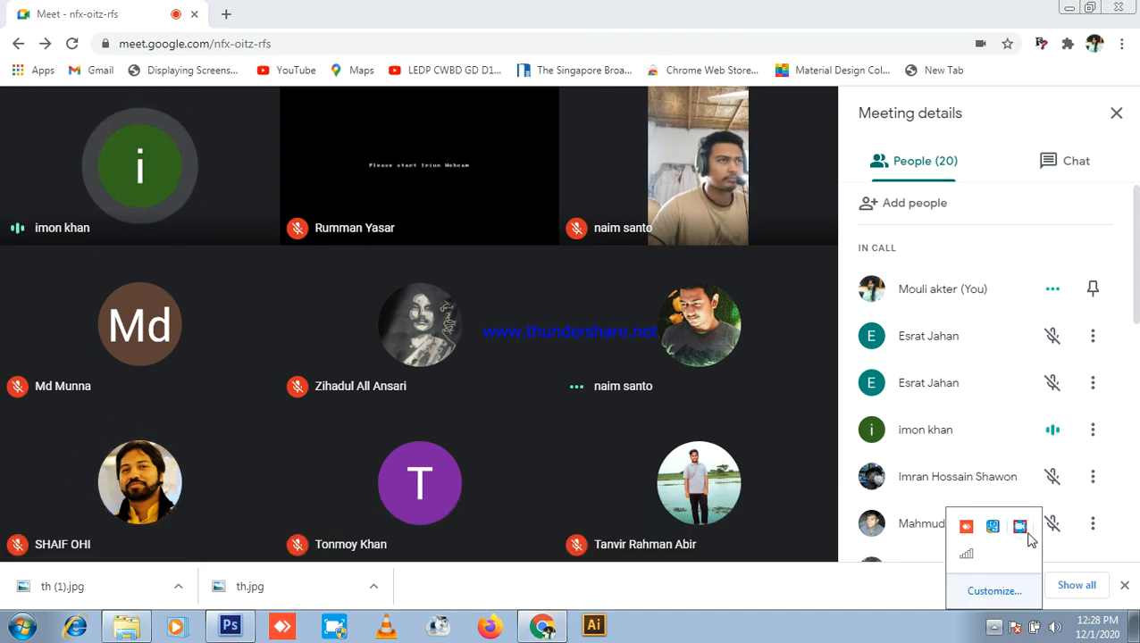
left_click(1020, 528)
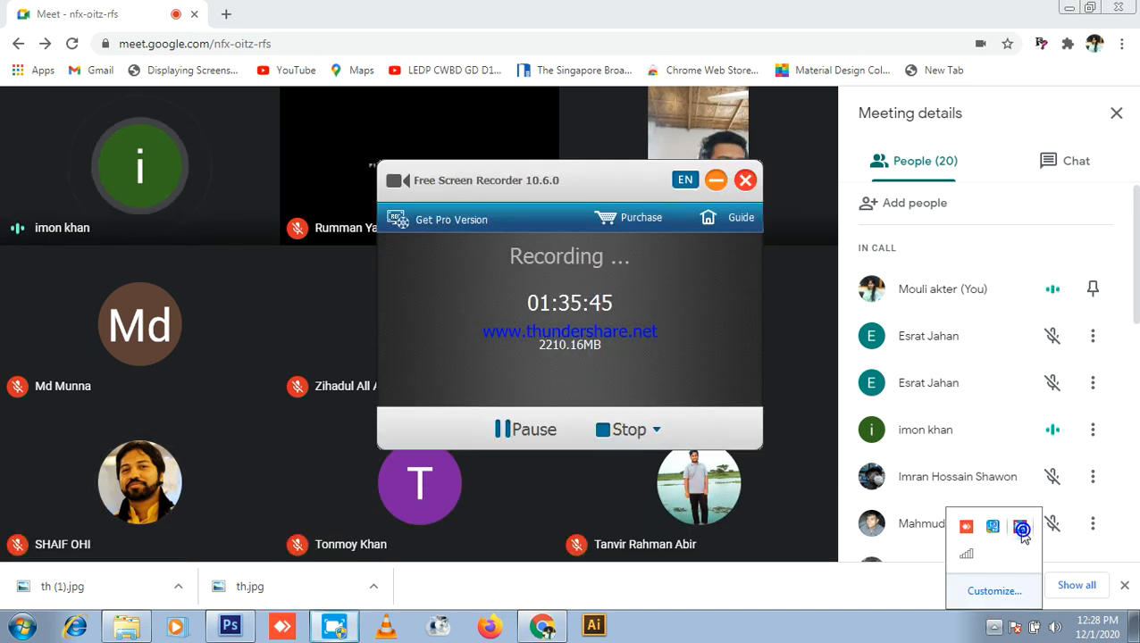
left_click(716, 181)
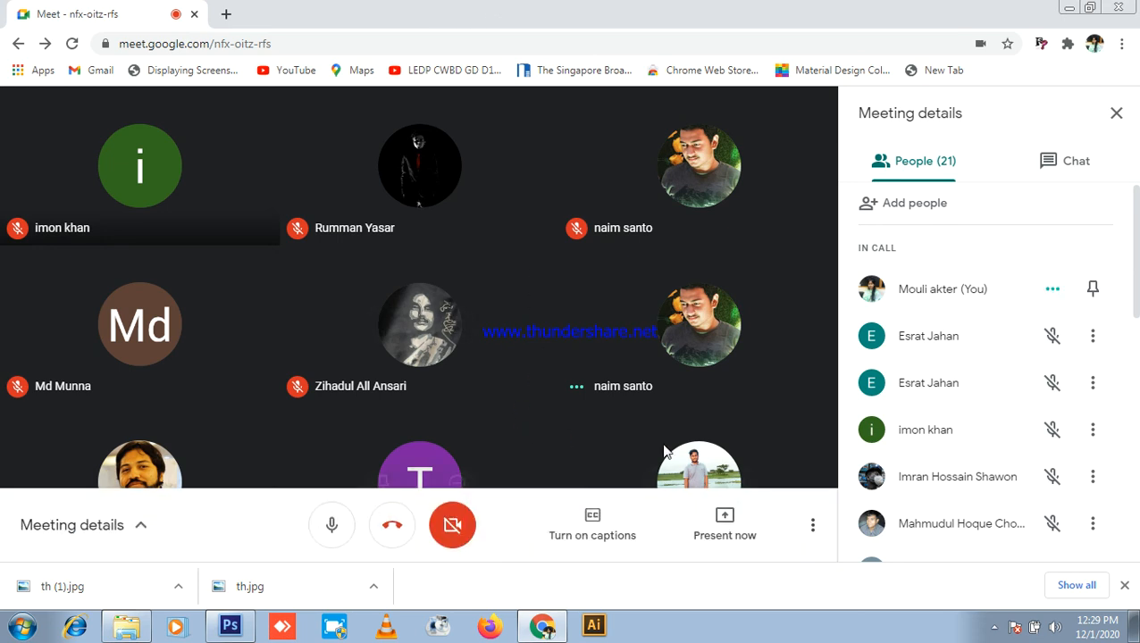
- Present the entire screen to everyone in the Meet call
left_click(733, 534)
left_click(712, 383)
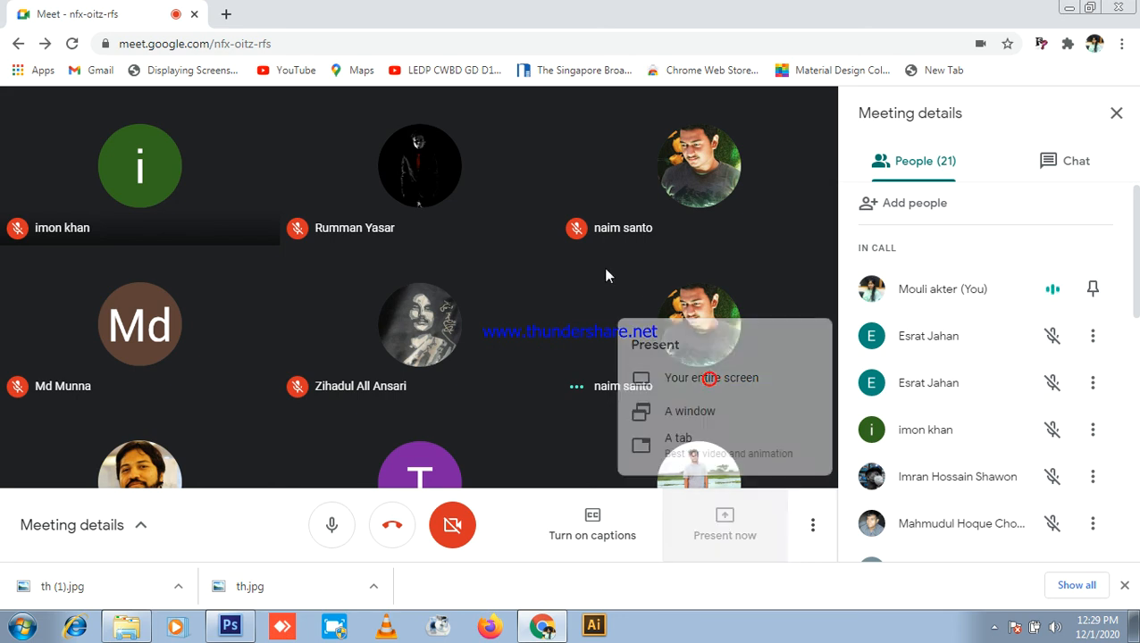
left_click(628, 298)
left_click(719, 406)
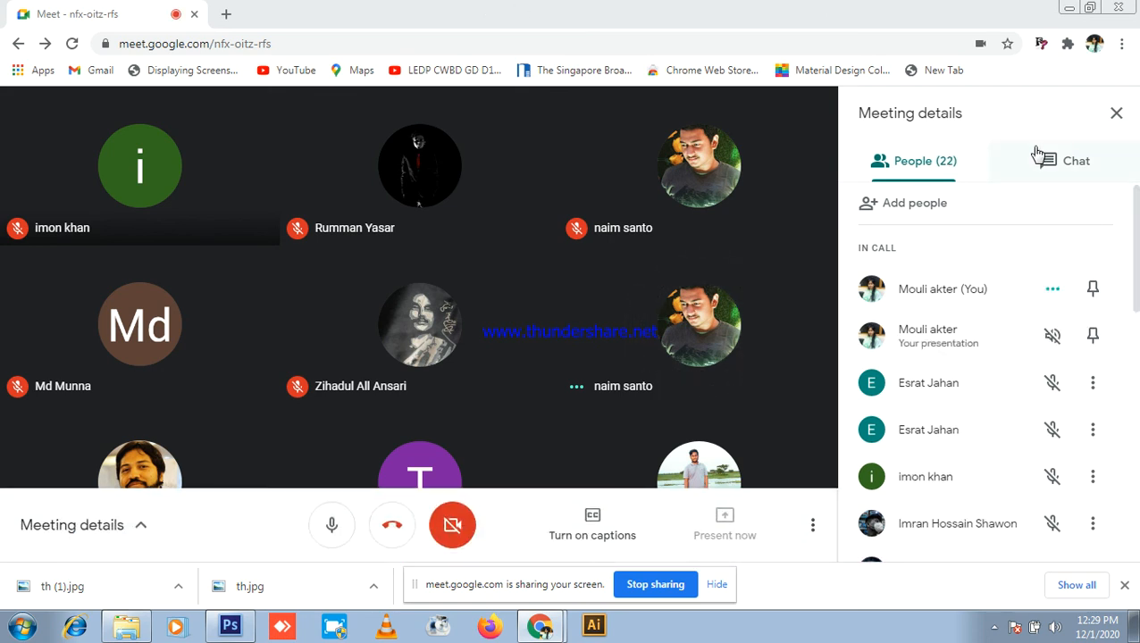
- Check the meeting chat and look through the participant list
left_click(1072, 168)
left_click(929, 167)
scroll(1028, 268, "down", 6)
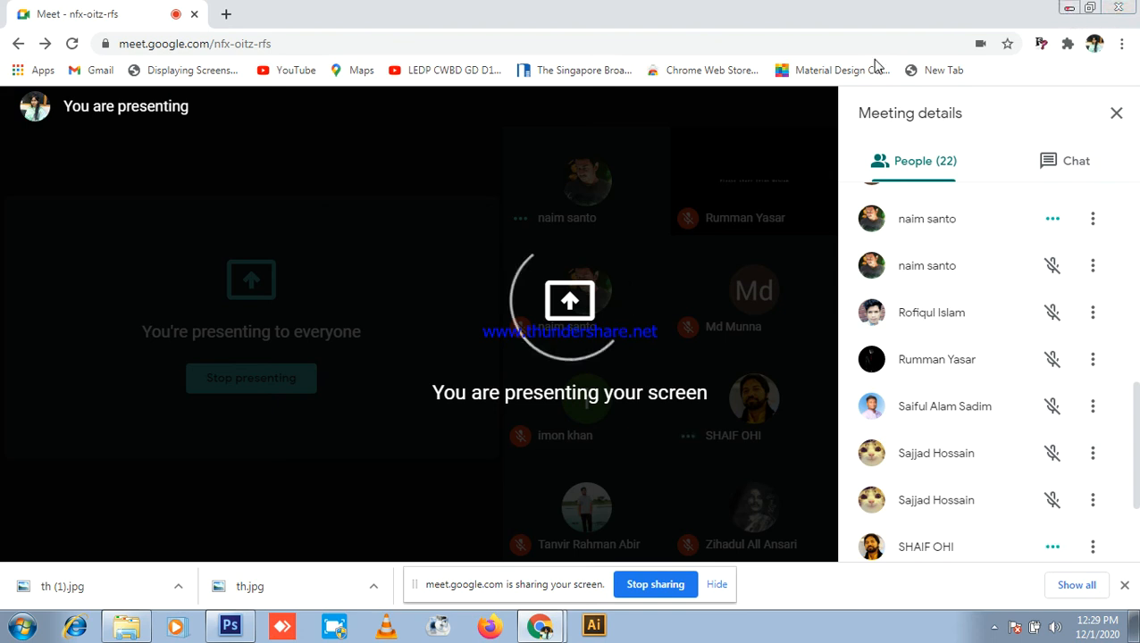
- Minimize Chrome and open the Paper Ad Design folder inside LEDP, All_class, Photoshop 2nd Class
left_click(1069, 8)
right_click(410, 222)
left_click(472, 273)
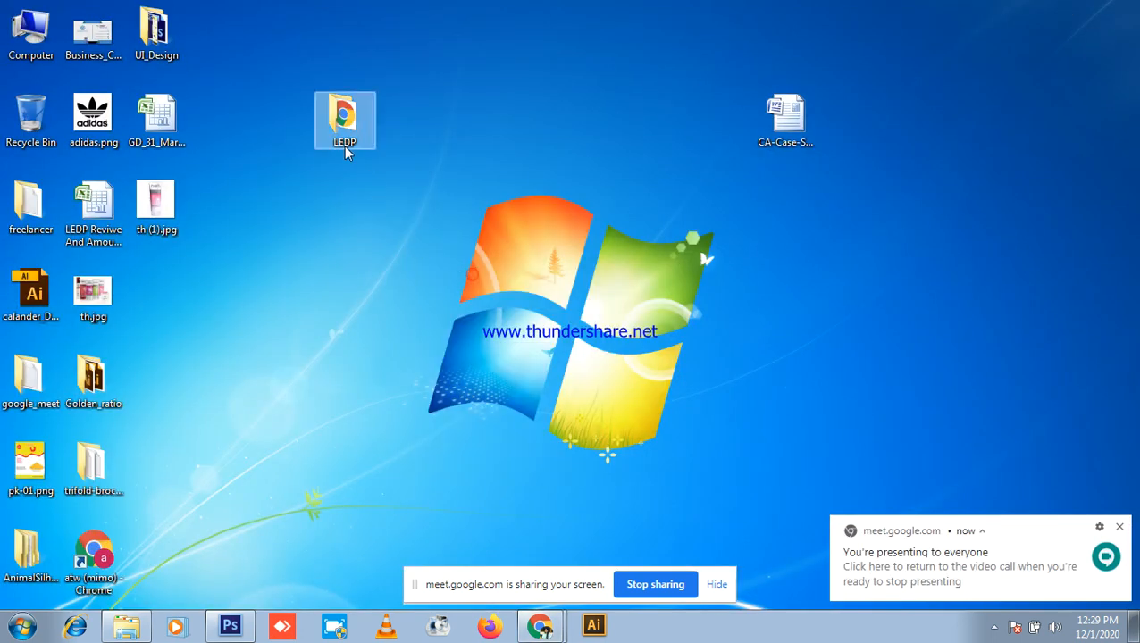
double_click(376, 128)
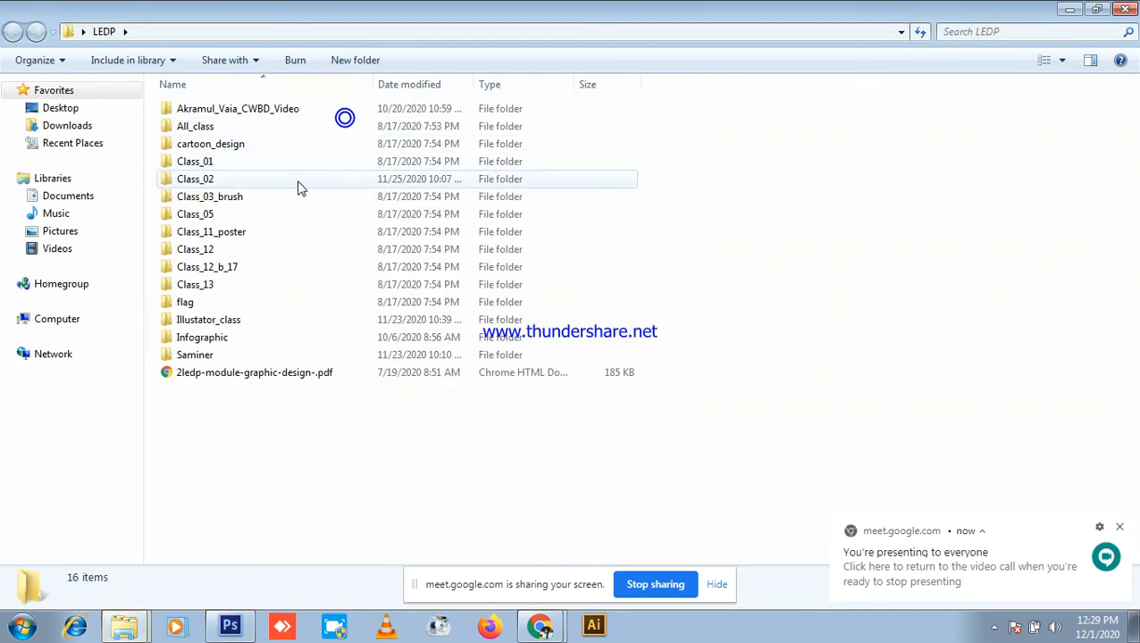
left_click(193, 128)
double_click(194, 128)
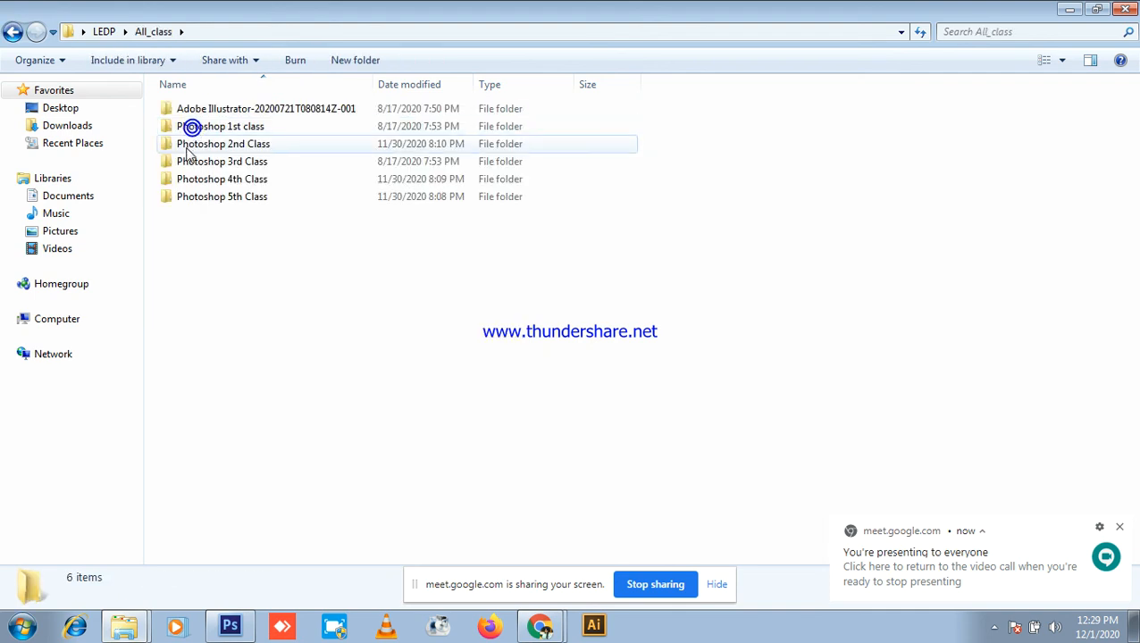
double_click(246, 145)
scroll(279, 304, "down", 1)
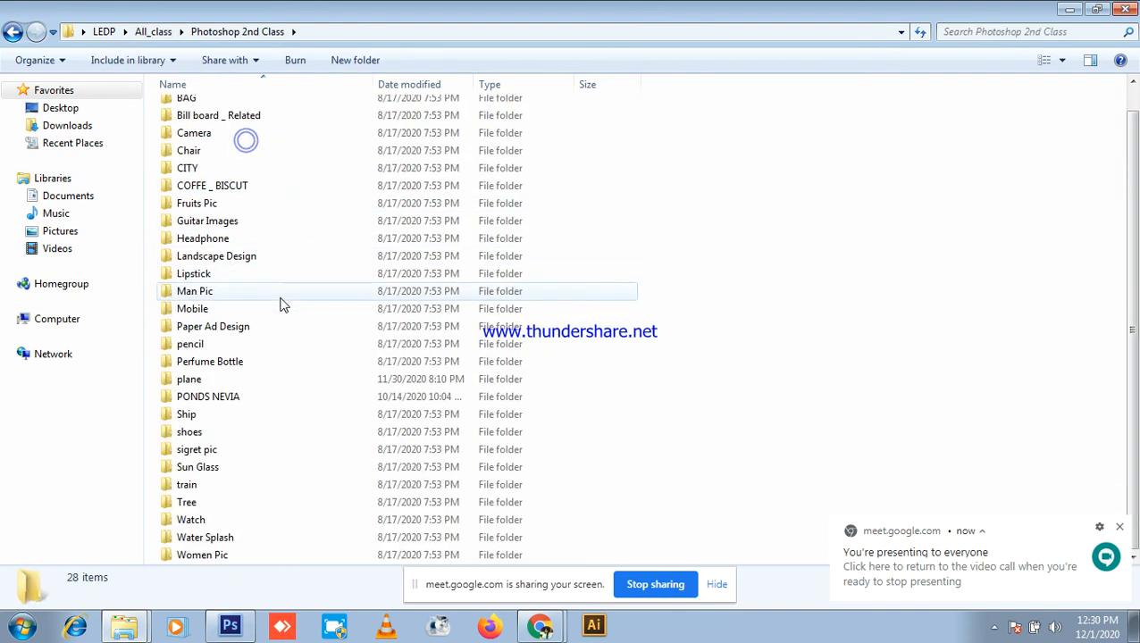
double_click(203, 327)
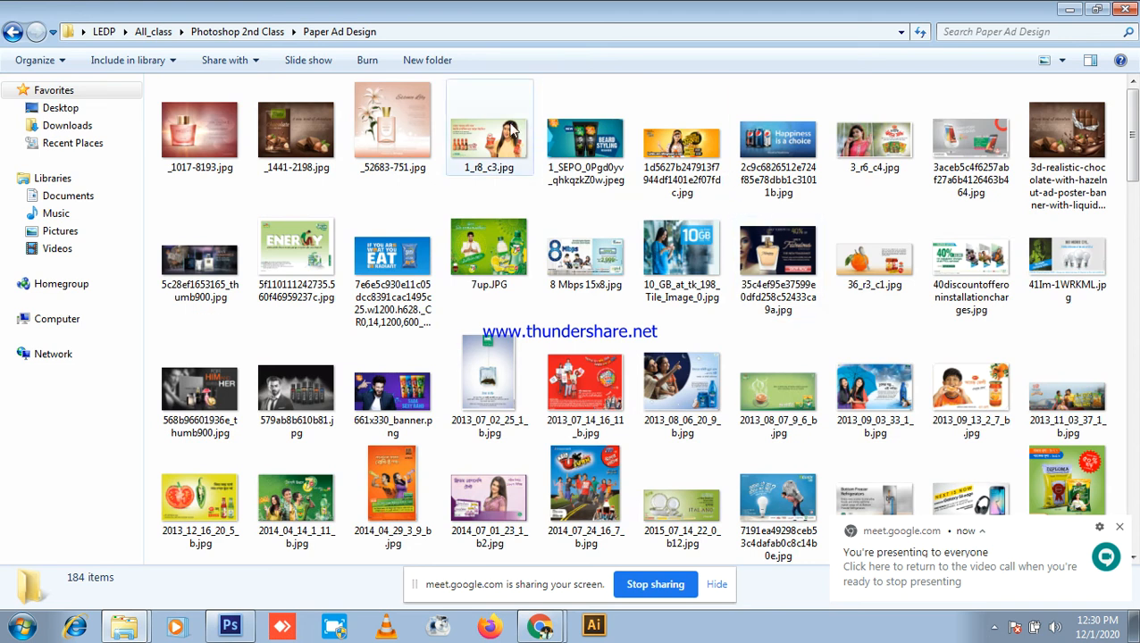
- Examine the ketchup ad 1_r8_c3.jpg up close, view the next ad image, and close the viewer and folder
double_click(486, 158)
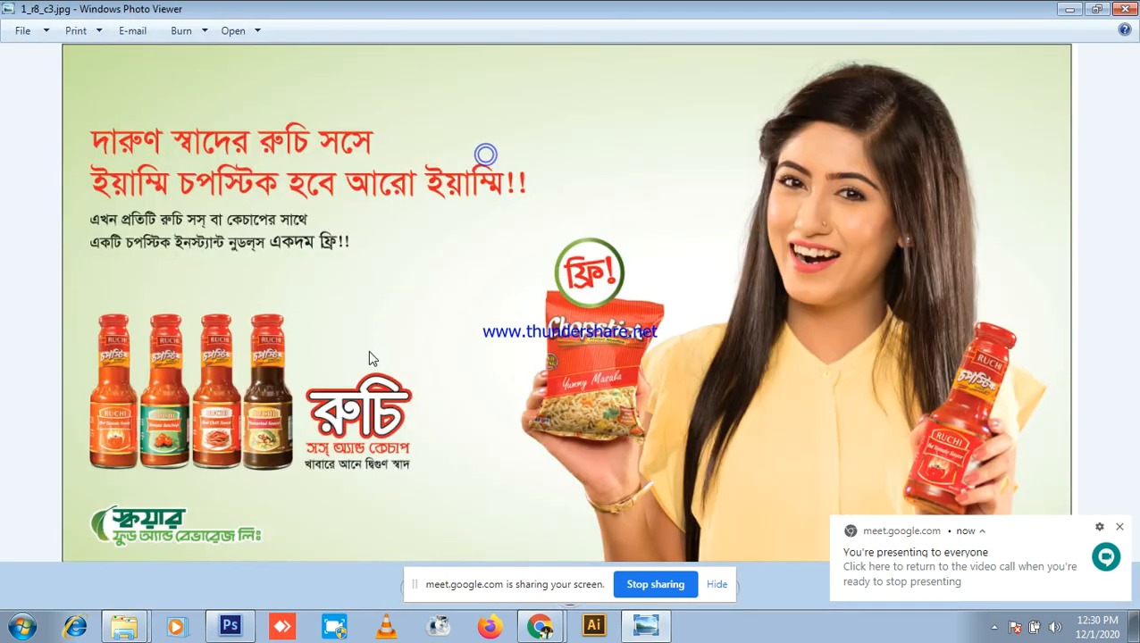
scroll(250, 437, "up", 5)
left_click_drag(235, 430, 425, 354)
scroll(428, 347, "down", 5)
key("Right")
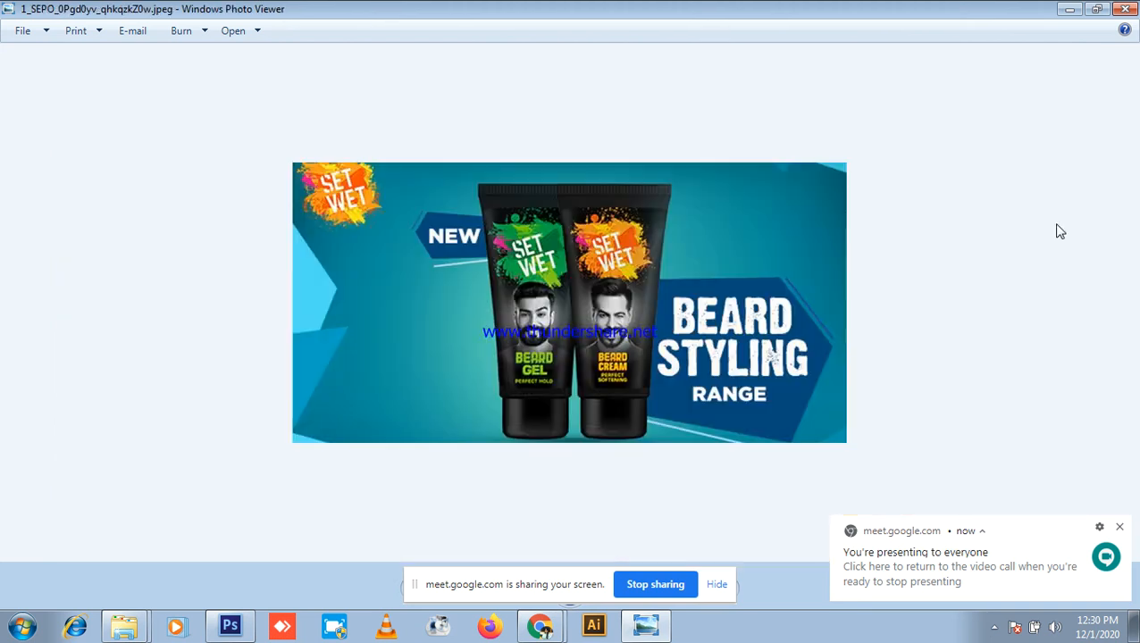
left_click(1126, 8)
left_click(1127, 7)
right_click(548, 102)
left_click(596, 143)
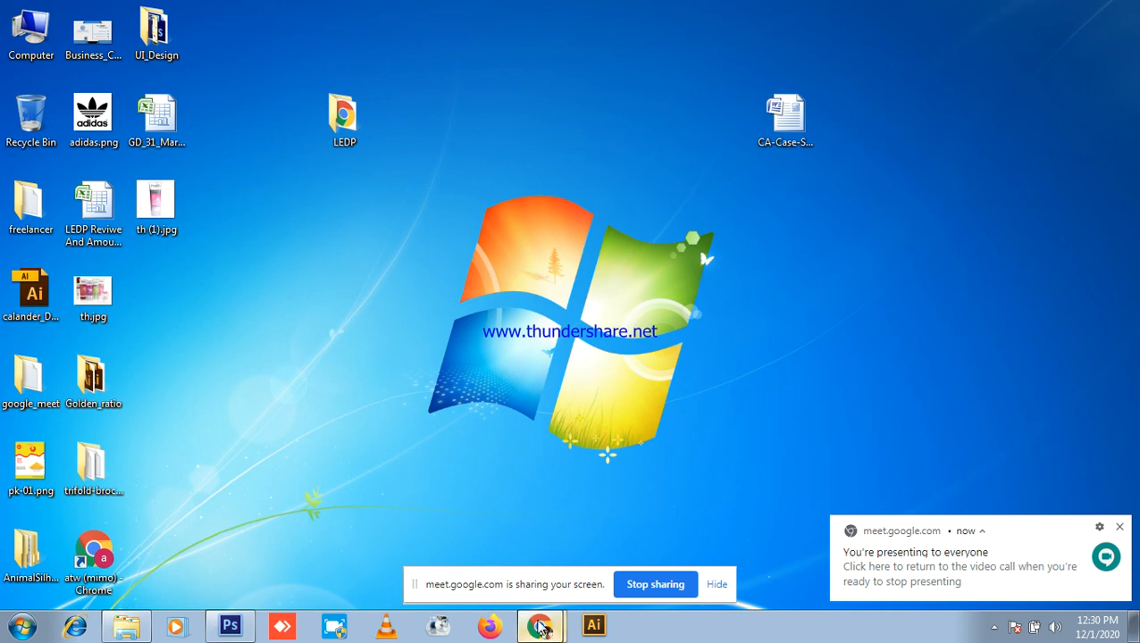
- Return to Chrome and open Facebook in a new tab
left_click(540, 625)
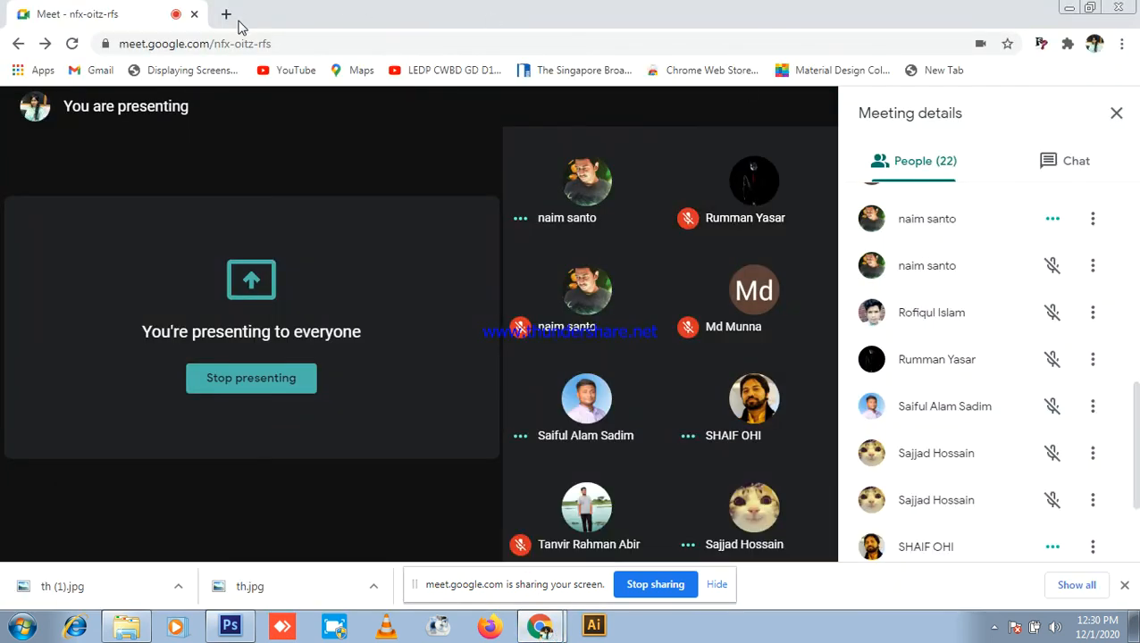
left_click(228, 15)
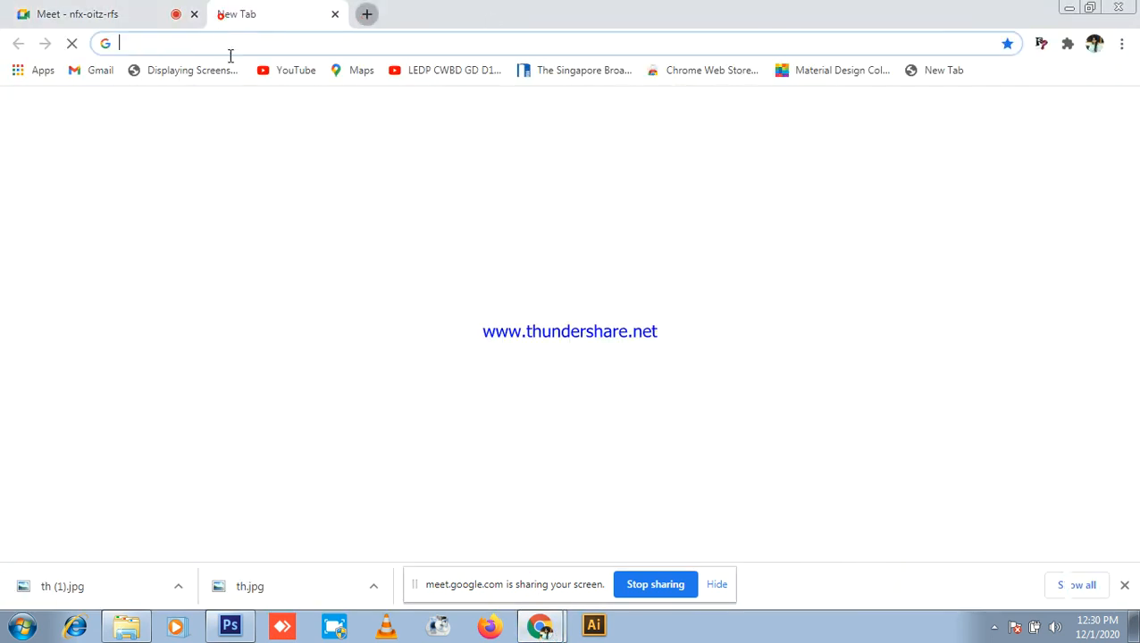
left_click(357, 383)
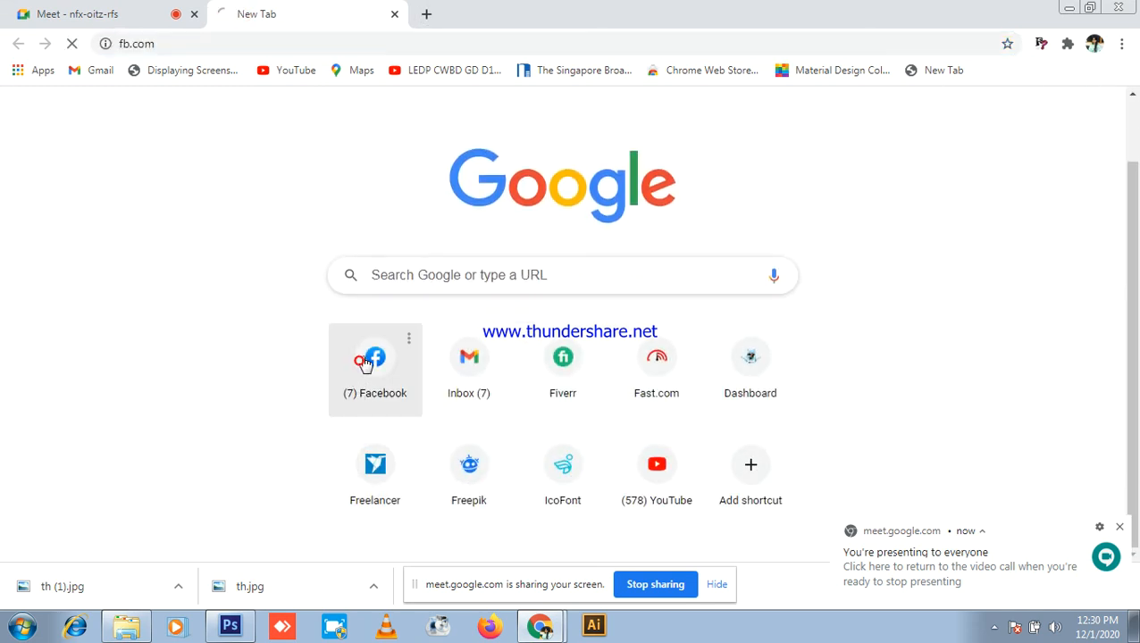
- Dismiss the presenting notification and the downloads bar, and check on the meeting while Facebook loads
left_click(41, 9)
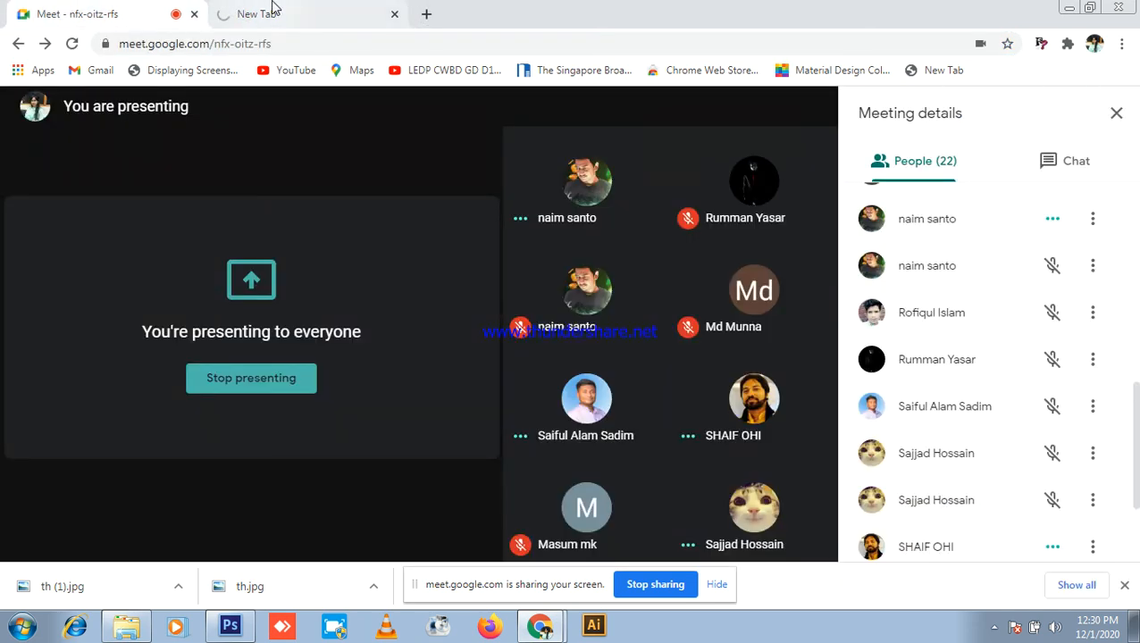
left_click(273, 9)
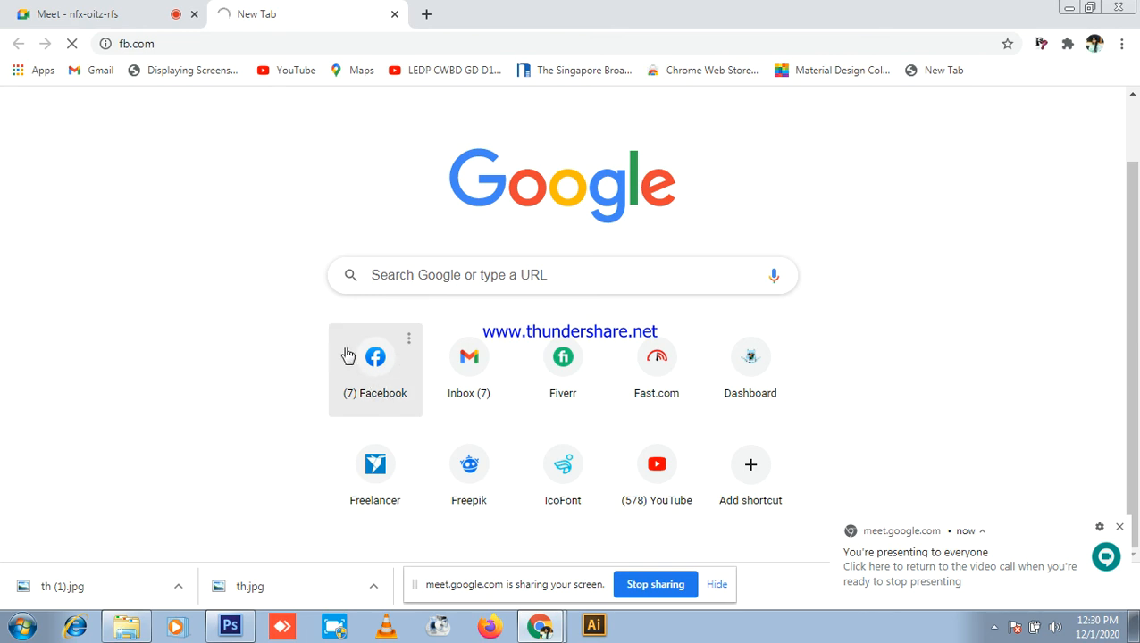
left_click(1118, 528)
left_click(1124, 586)
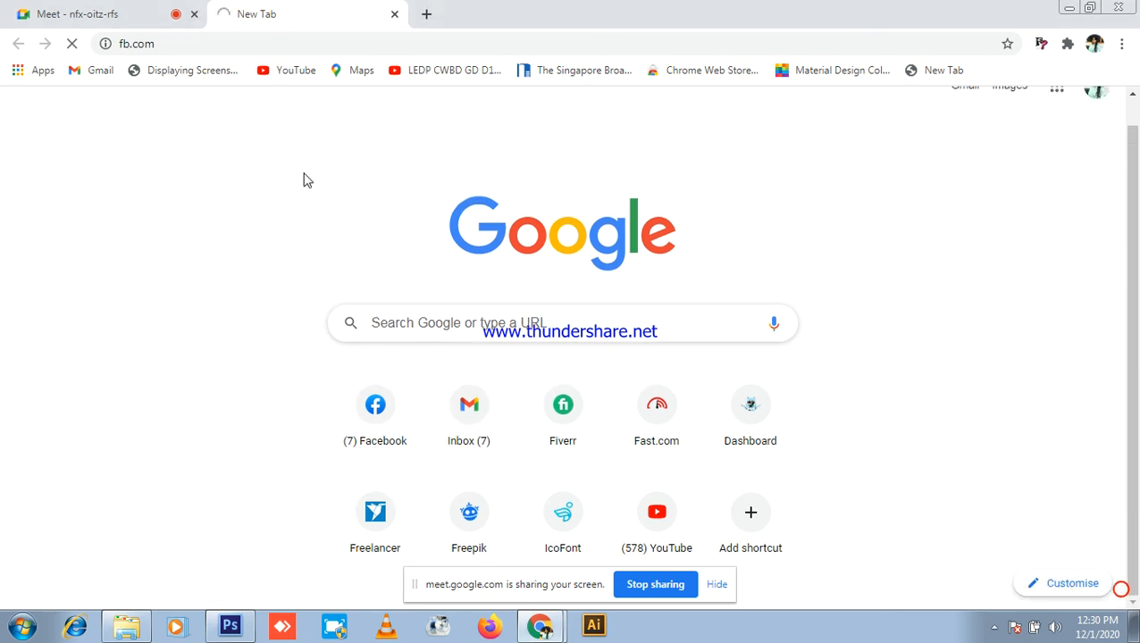
left_click(38, 10)
left_click(257, 11)
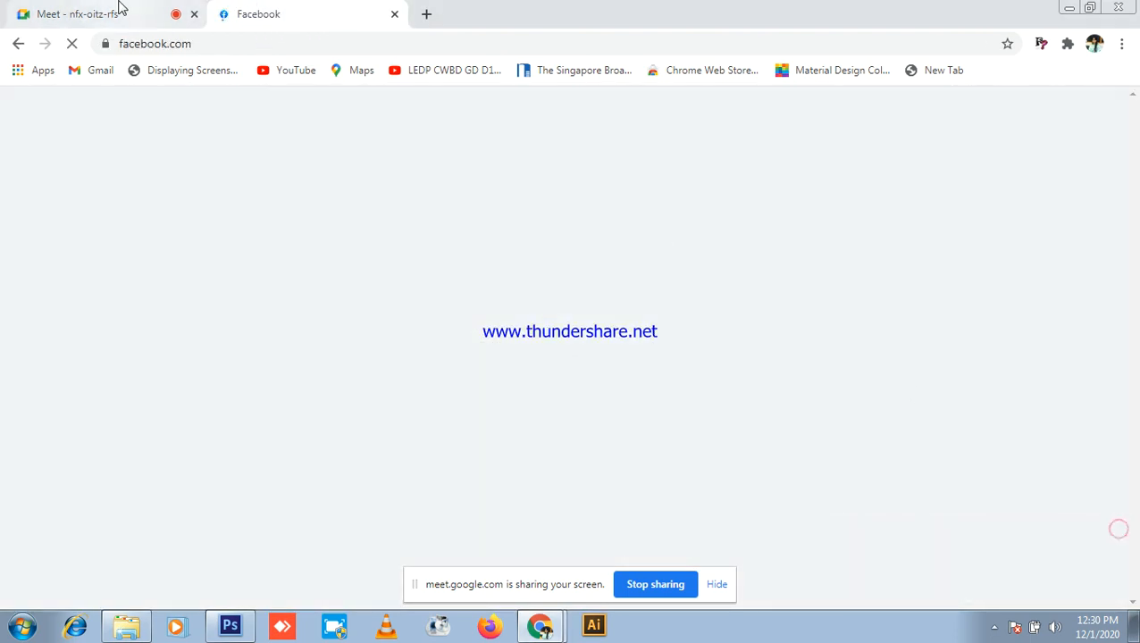
left_click(117, 9)
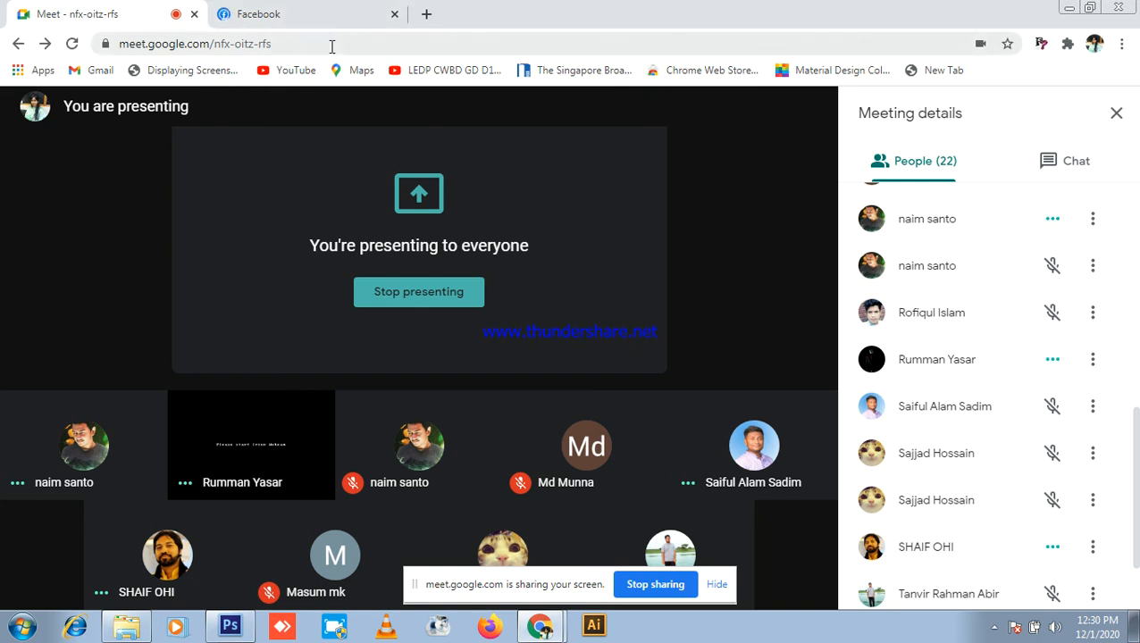
left_click(237, 9)
scroll(684, 295, "down", 3)
scroll(724, 230, "up", 3)
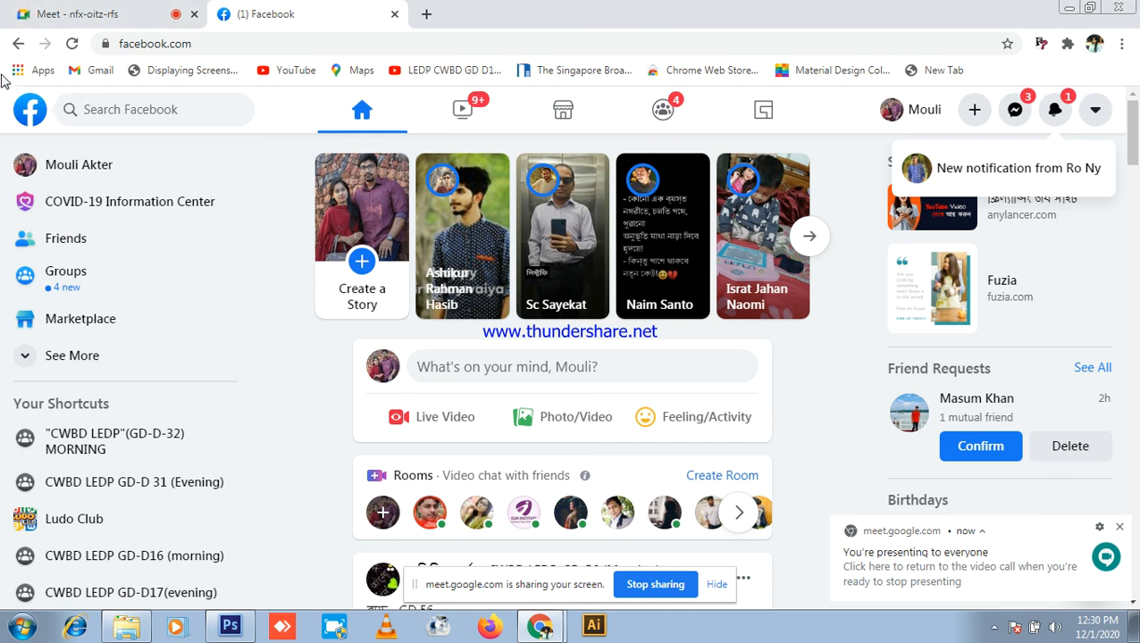
- Open the CWBD LEDP-GD-56 (Morning) group from the recent searches, and switch to the CWBD LEDP-GD-55(Evening) group
left_click(132, 107)
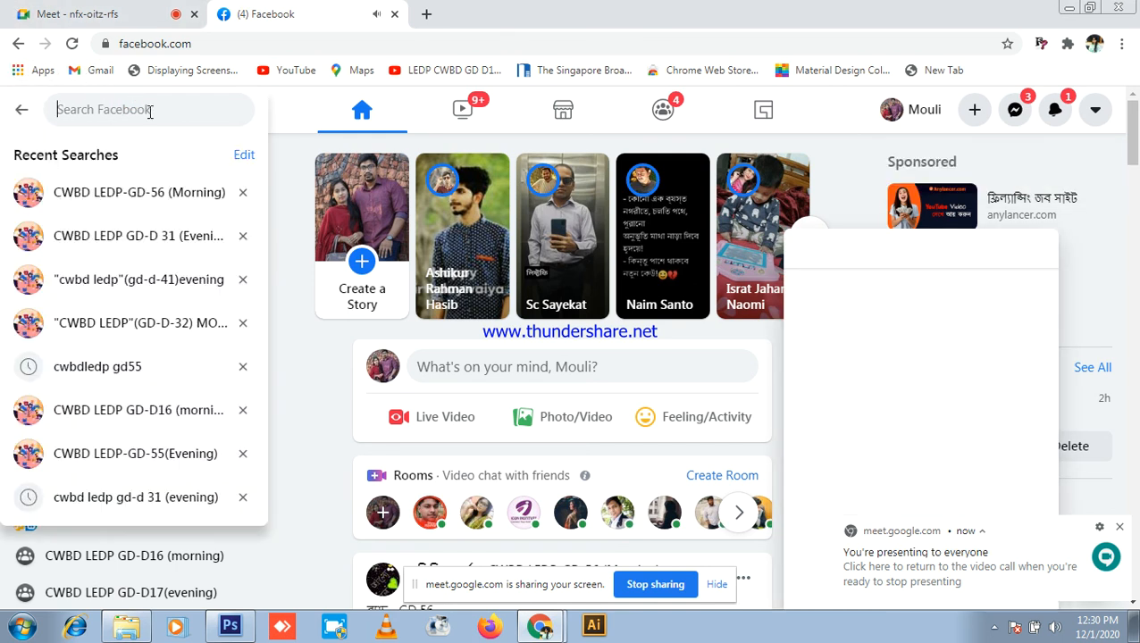
left_click(175, 191)
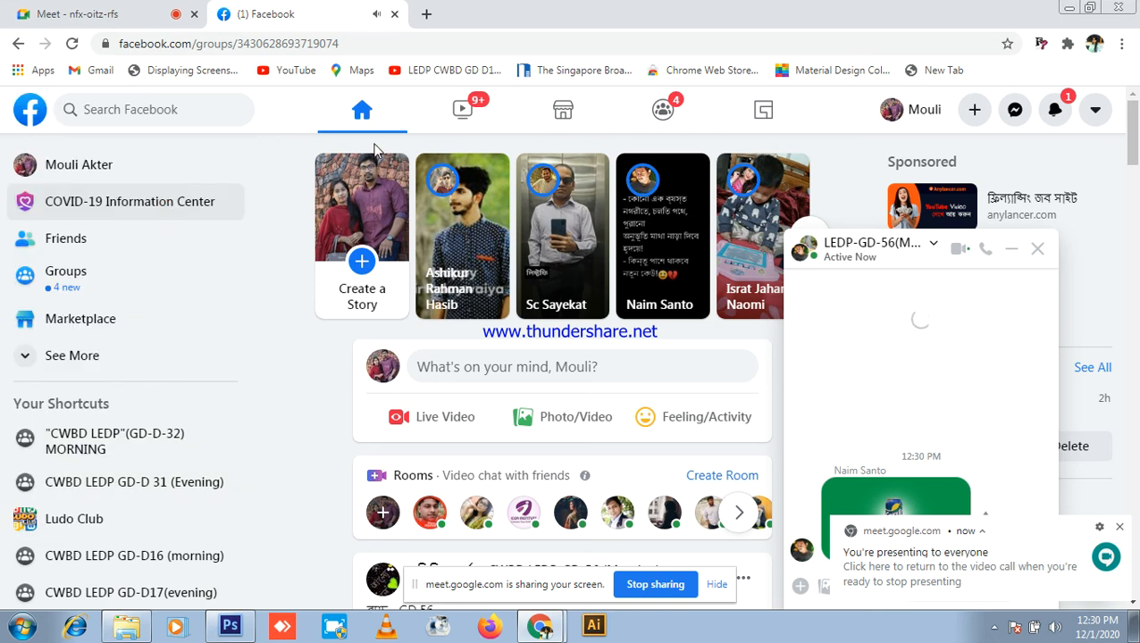
left_click(90, 109)
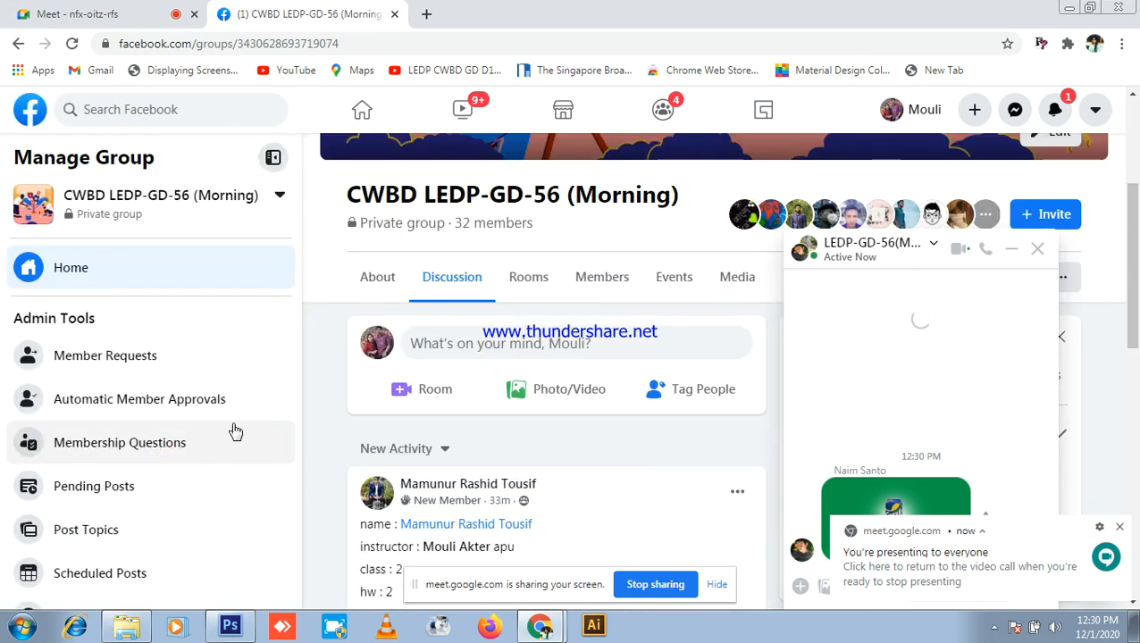
left_click(1118, 527)
scroll(567, 259, "down", 3)
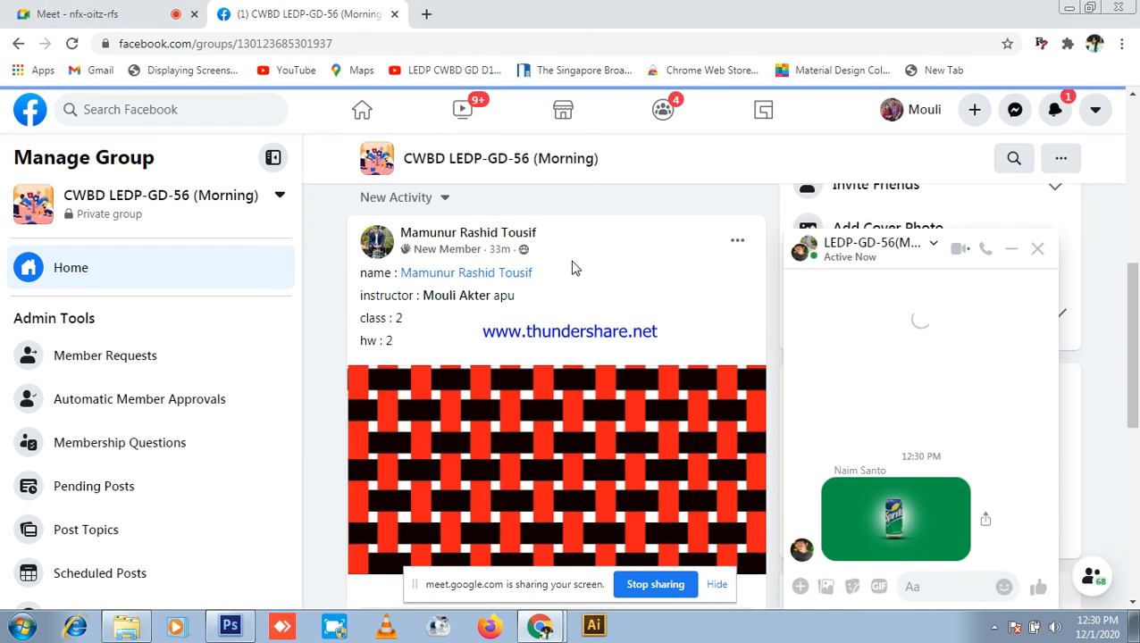
- Check on the meeting, and view the green Kumarika hair oil ad from the group's newest post at full size
left_click(87, 11)
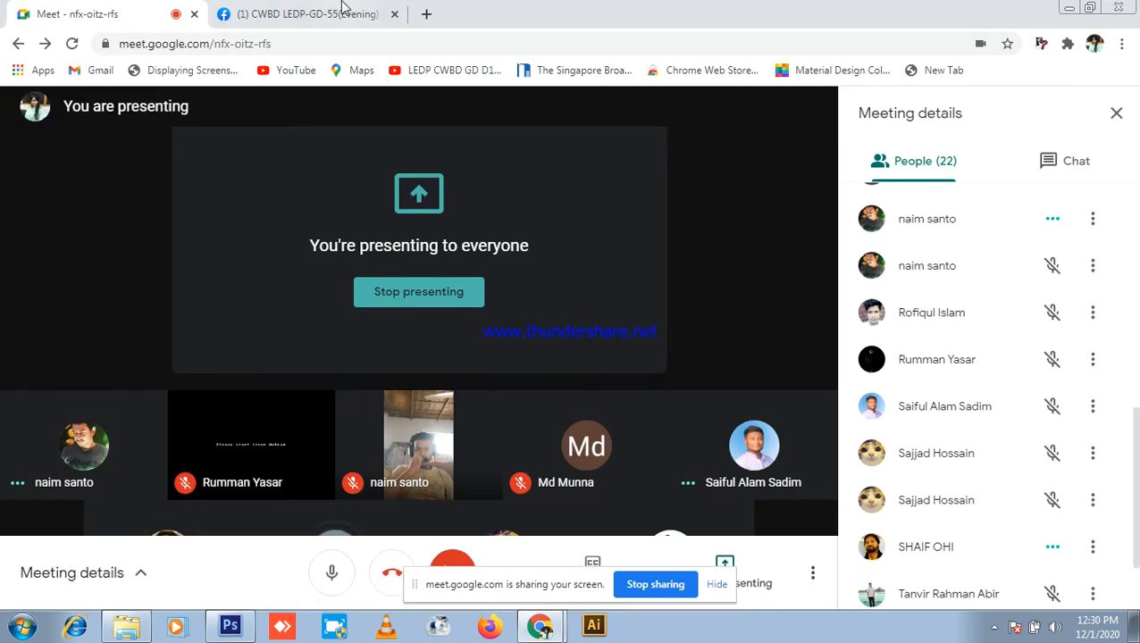
left_click(287, 7)
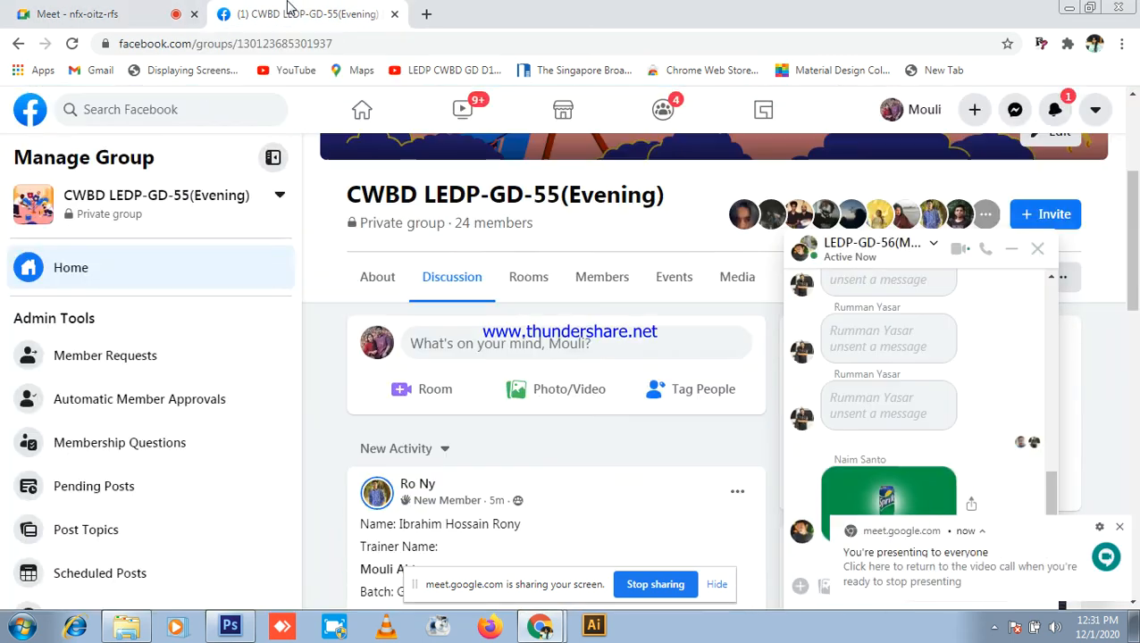
scroll(607, 317, "down", 4)
scroll(598, 304, "down", 7)
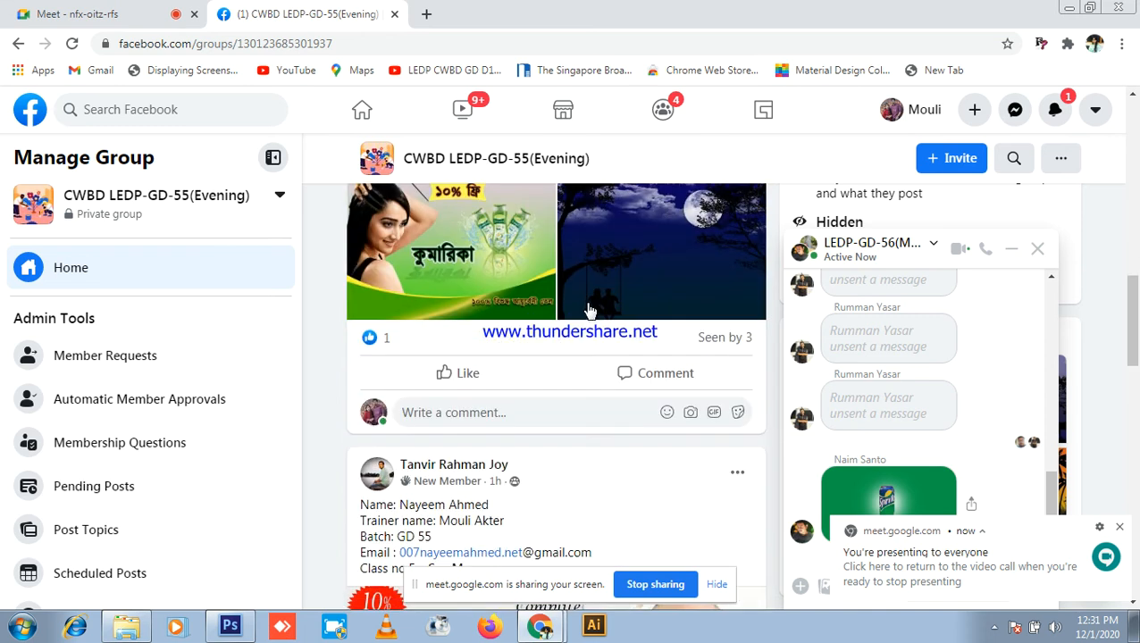
scroll(464, 255, "up", 4)
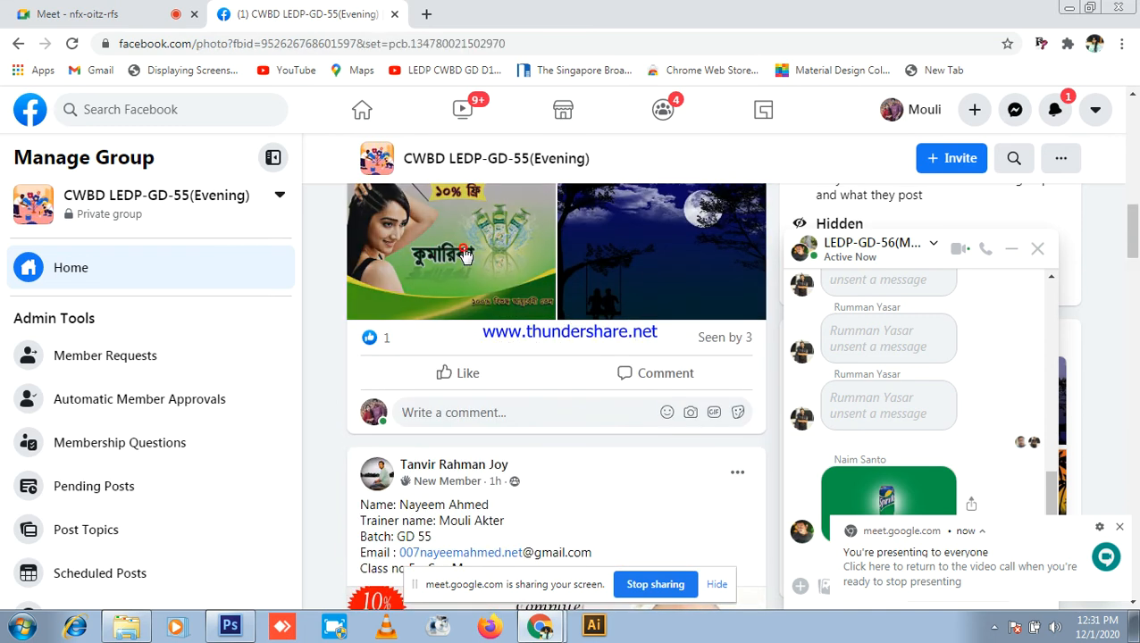
left_click(465, 254)
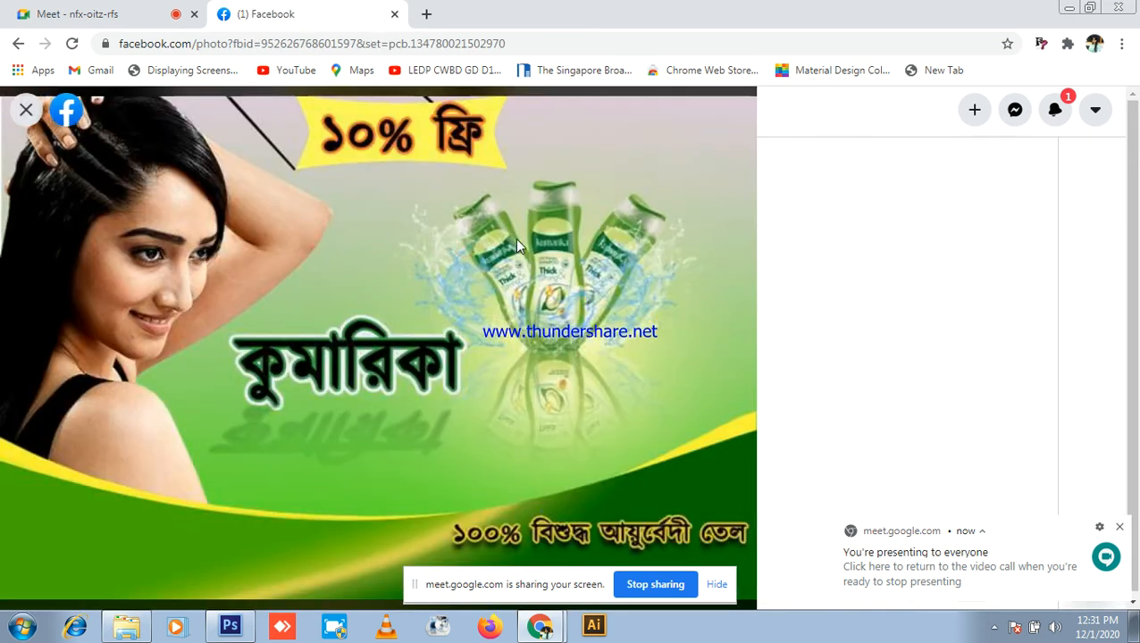
left_click(46, 131)
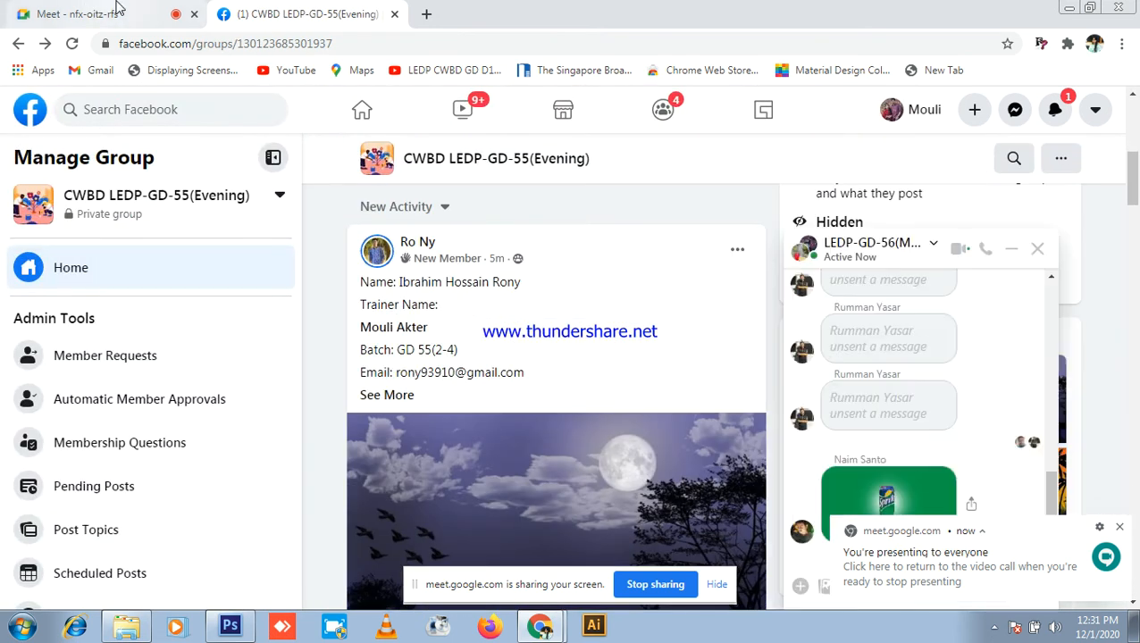
- Close the LEDP-GD-56 chat window over the group page, and check on the meeting before returning to the group
left_click(104, 13)
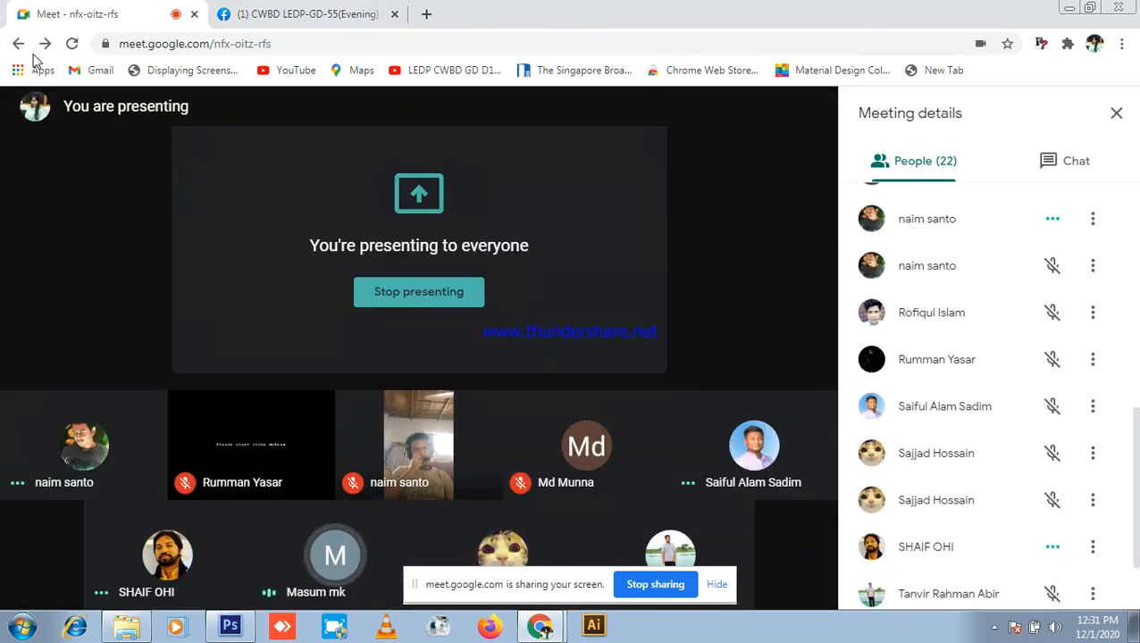
left_click(305, 14)
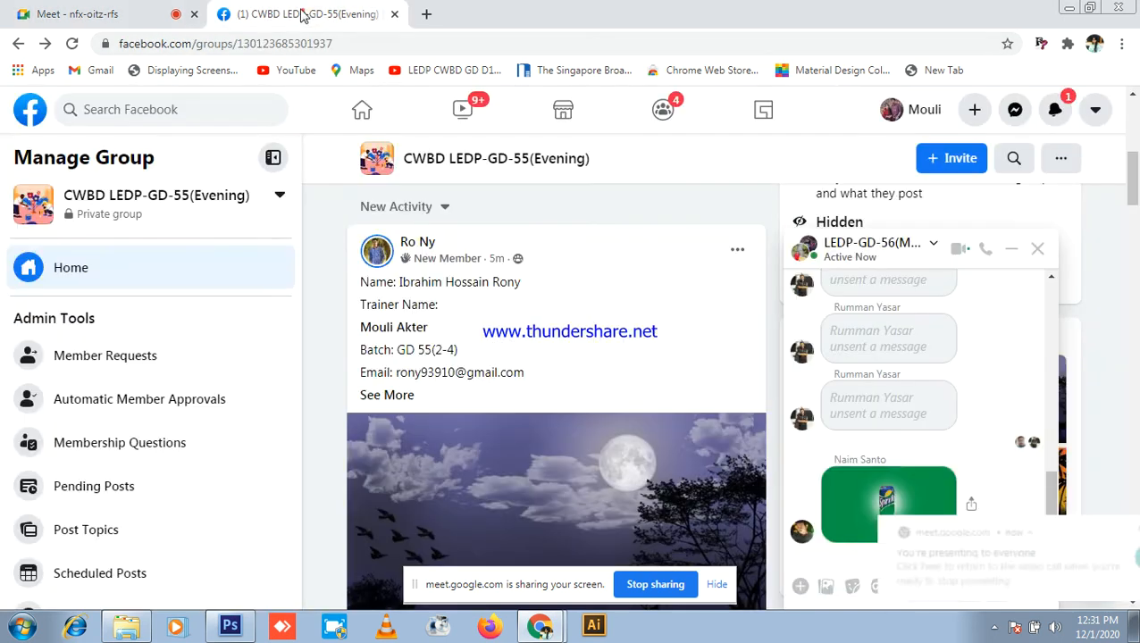
scroll(461, 338, "down", 4)
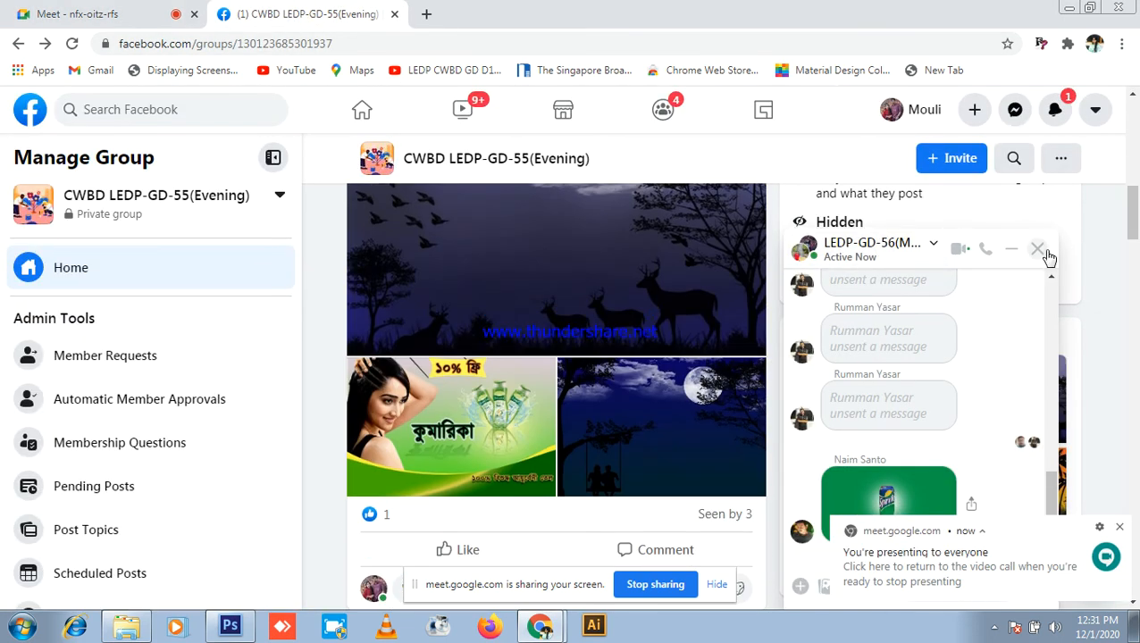
left_click(1038, 250)
left_click(114, 11)
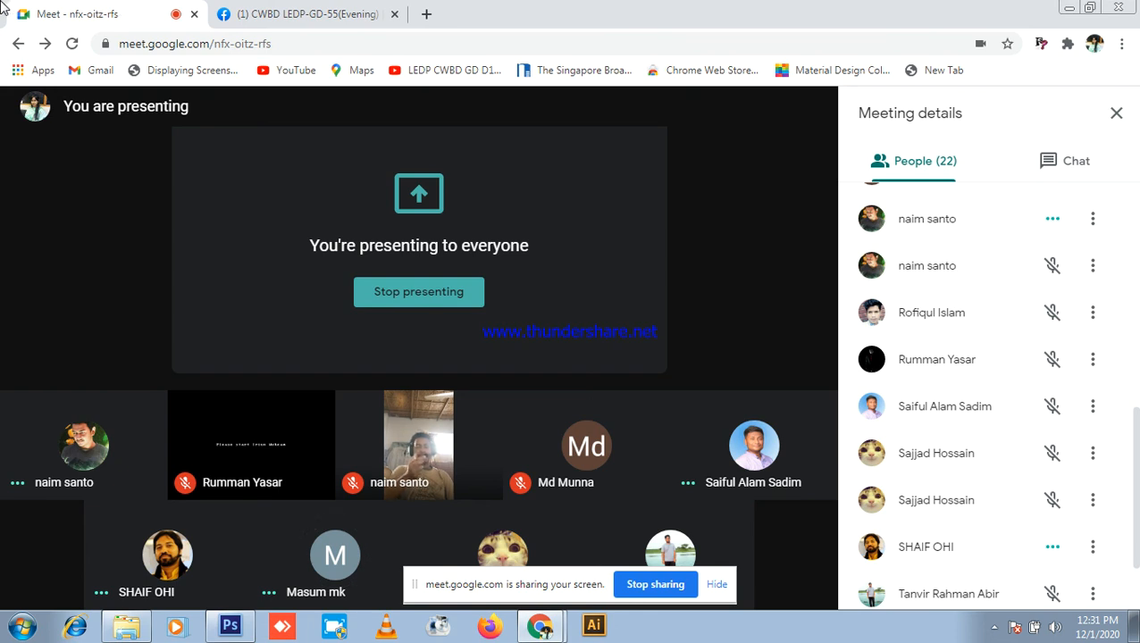
left_click(317, 14)
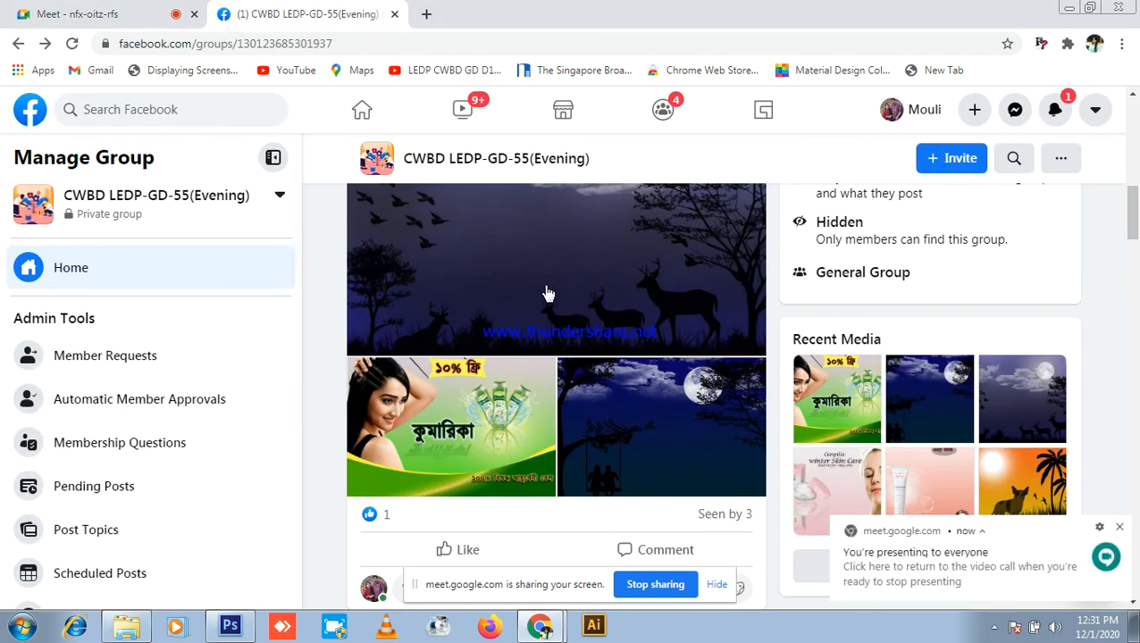
- View the Pond's winter skin care ad posted in the group at full size, check on the meeting, and close the ad
scroll(657, 306, "down", 5)
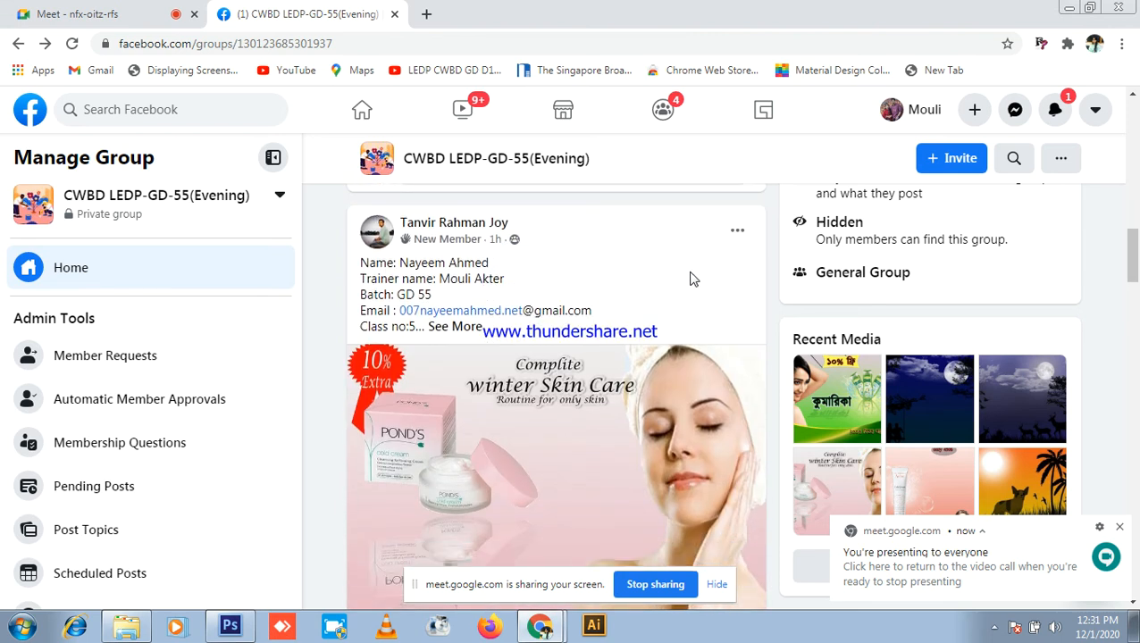
scroll(690, 280, "up", 4)
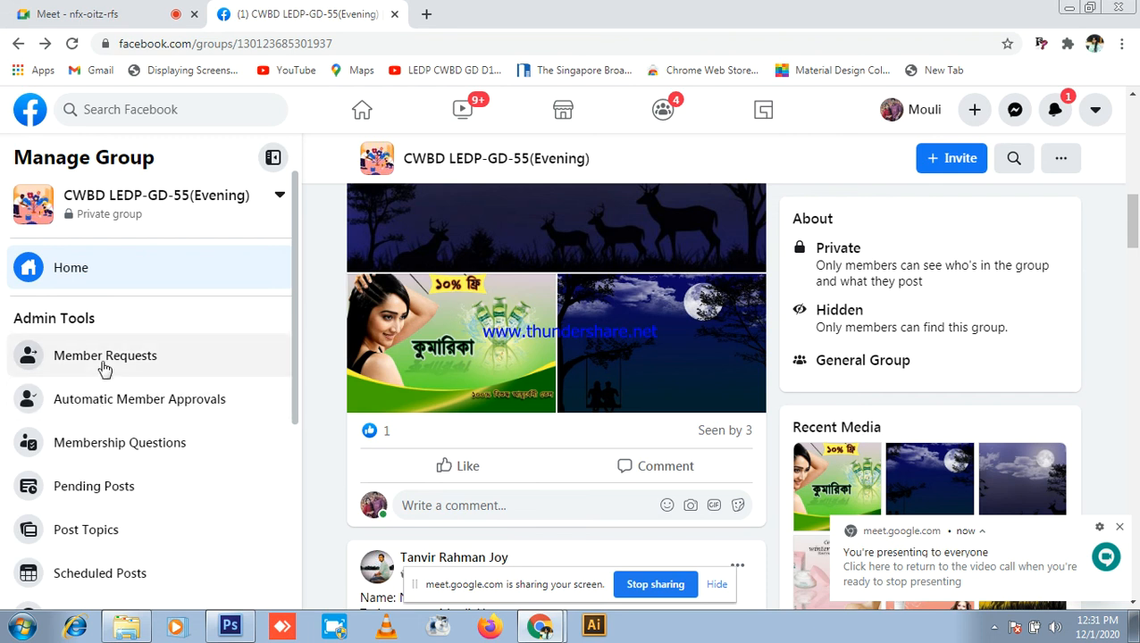
scroll(536, 309, "down", 4)
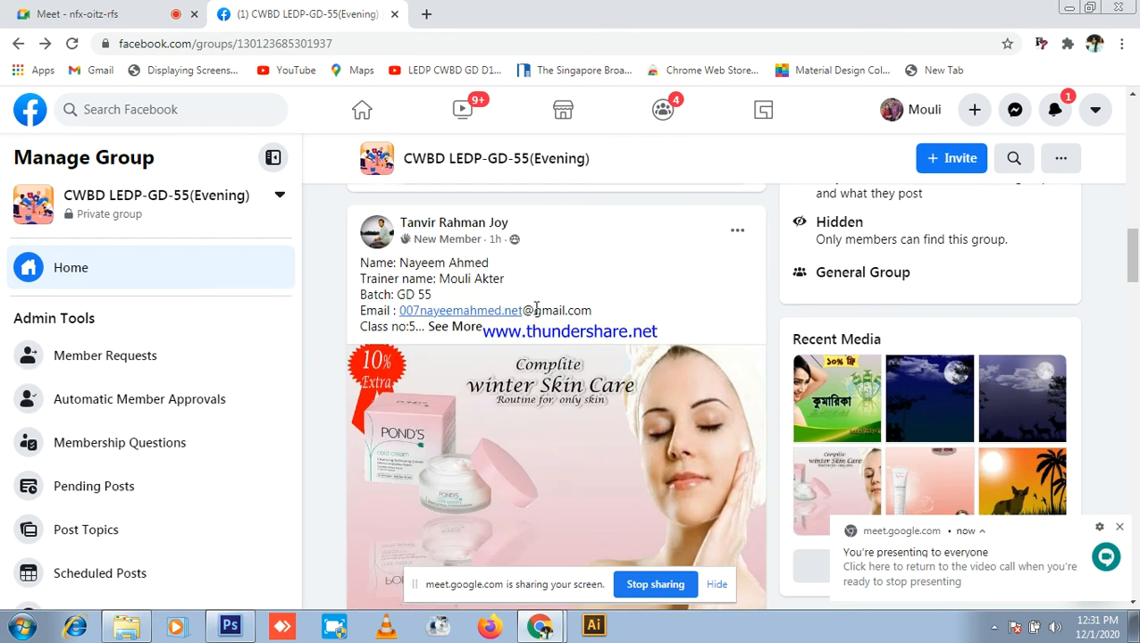
scroll(547, 340, "down", 5)
scroll(536, 357, "up", 4)
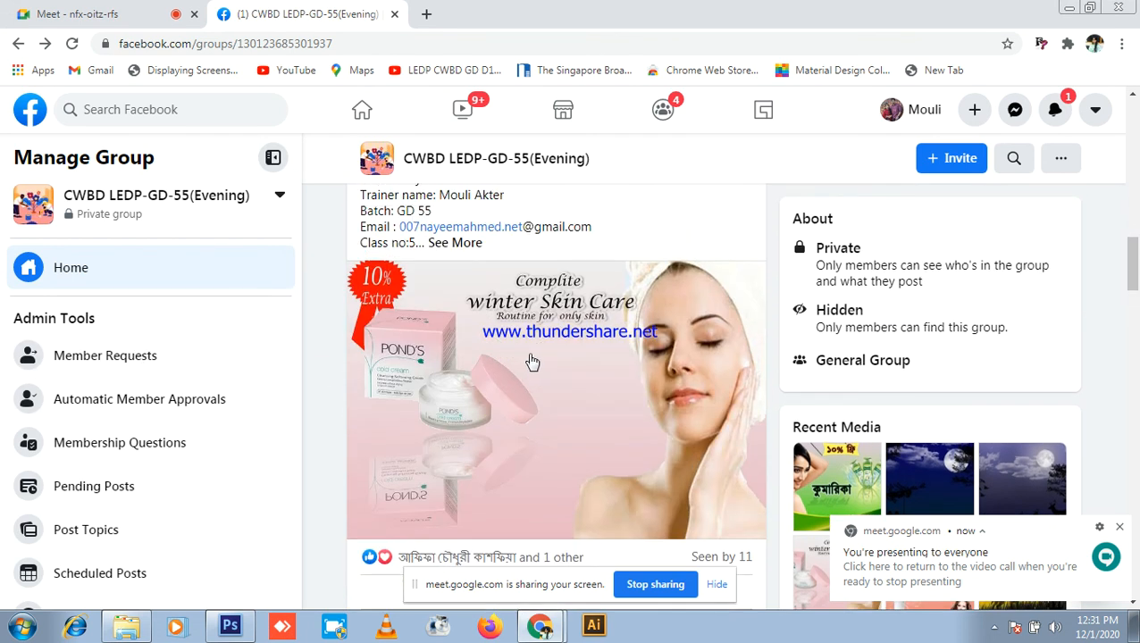
left_click(528, 361)
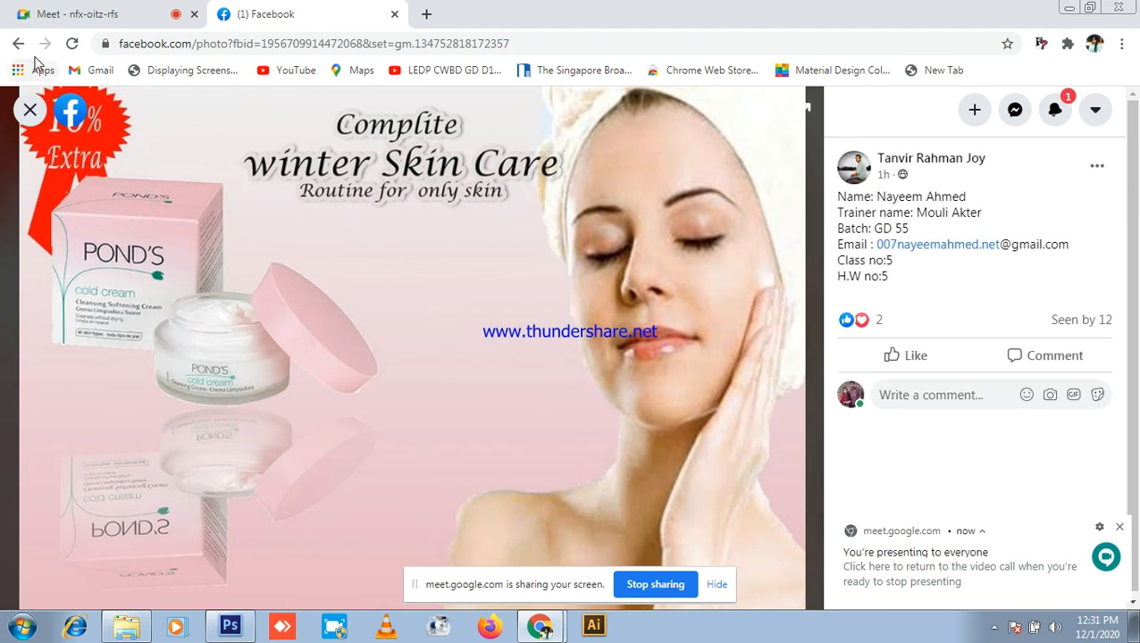
left_click(85, 12)
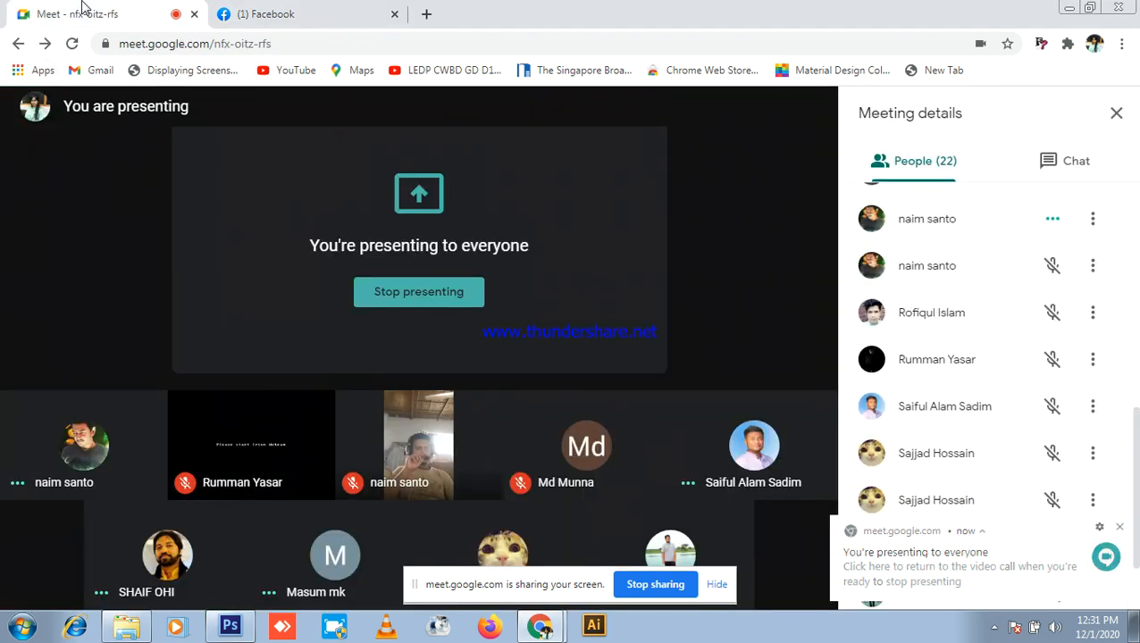
left_click(348, 9)
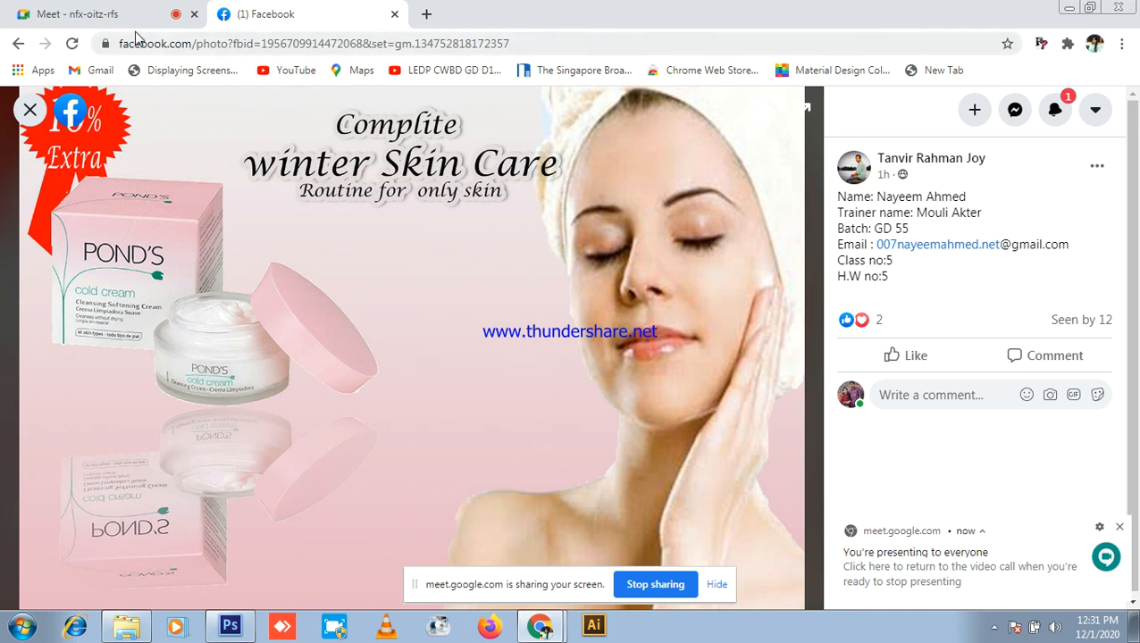
left_click(33, 108)
- View the Avène Cold Cream ad from the older homework post, close it, and check on the meeting again
scroll(536, 268, "down", 8)
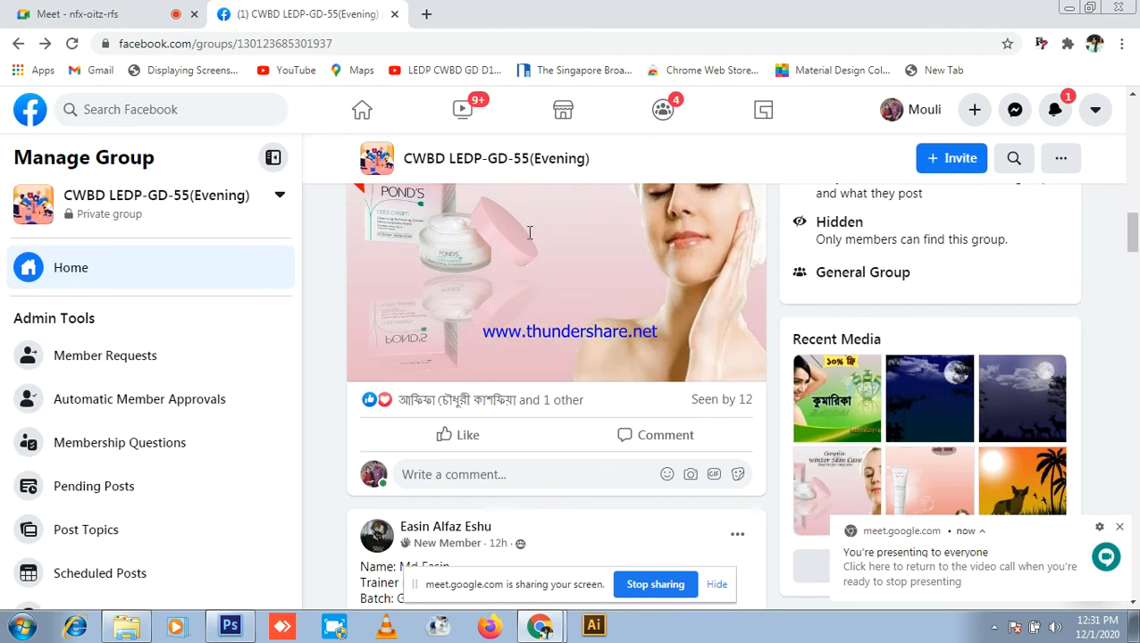
left_click(625, 313)
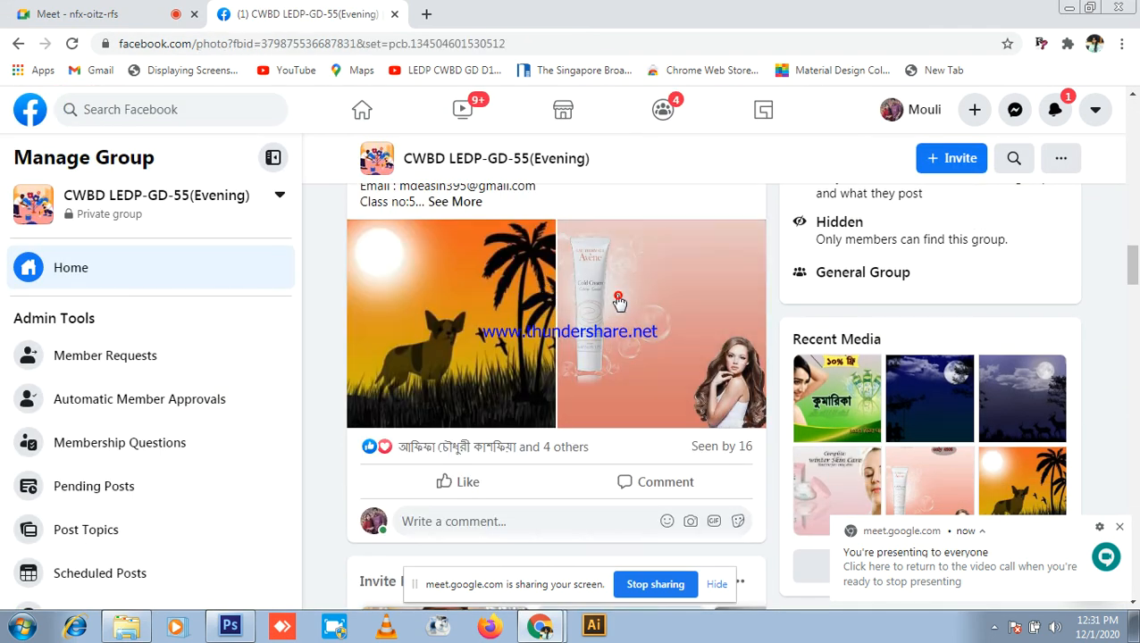
left_click(32, 109)
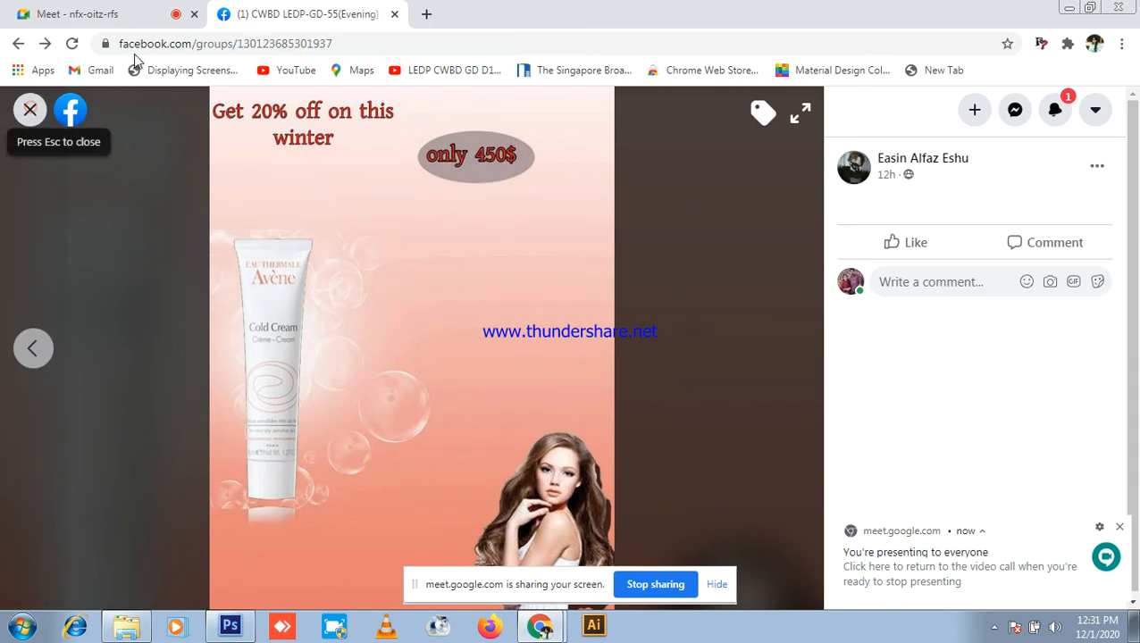
left_click(77, 11)
left_click(272, 10)
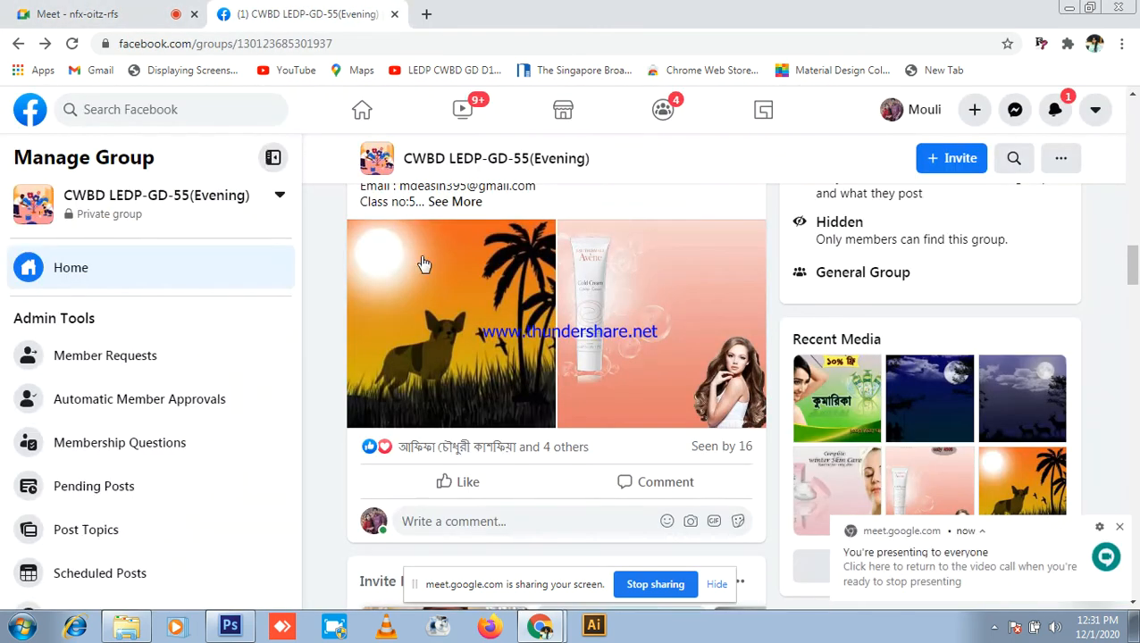
- View the blue Parachute hair oil ad from an older homework post at full size without the screen-sharing bar, and close it
scroll(592, 358, "down", 4)
scroll(675, 358, "down", 3)
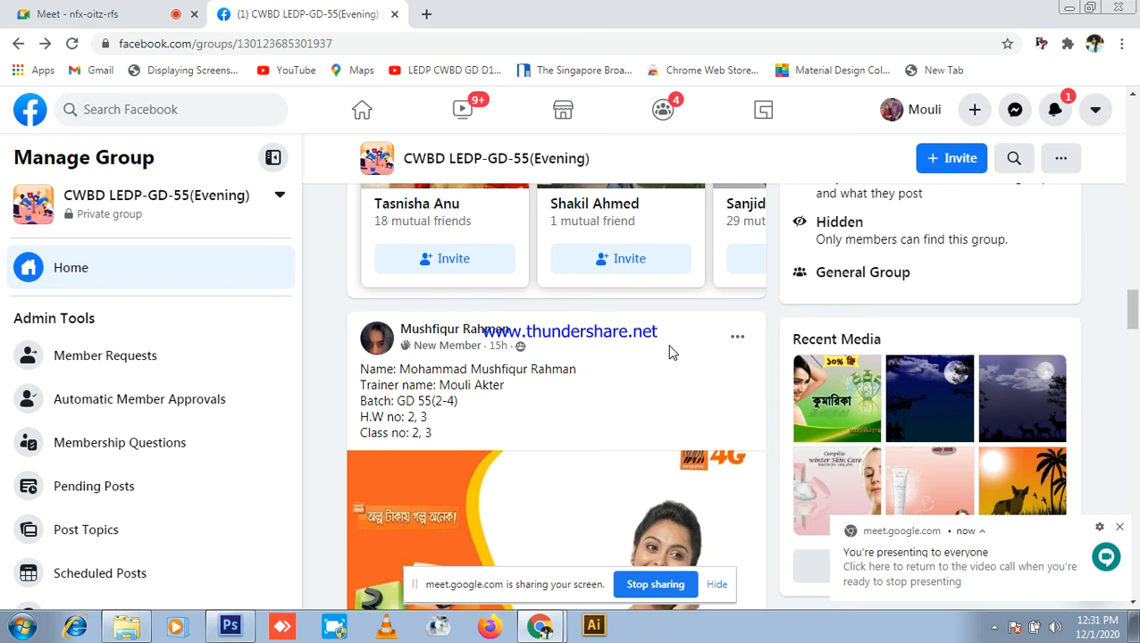
scroll(671, 353, "down", 3)
scroll(638, 373, "down", 15)
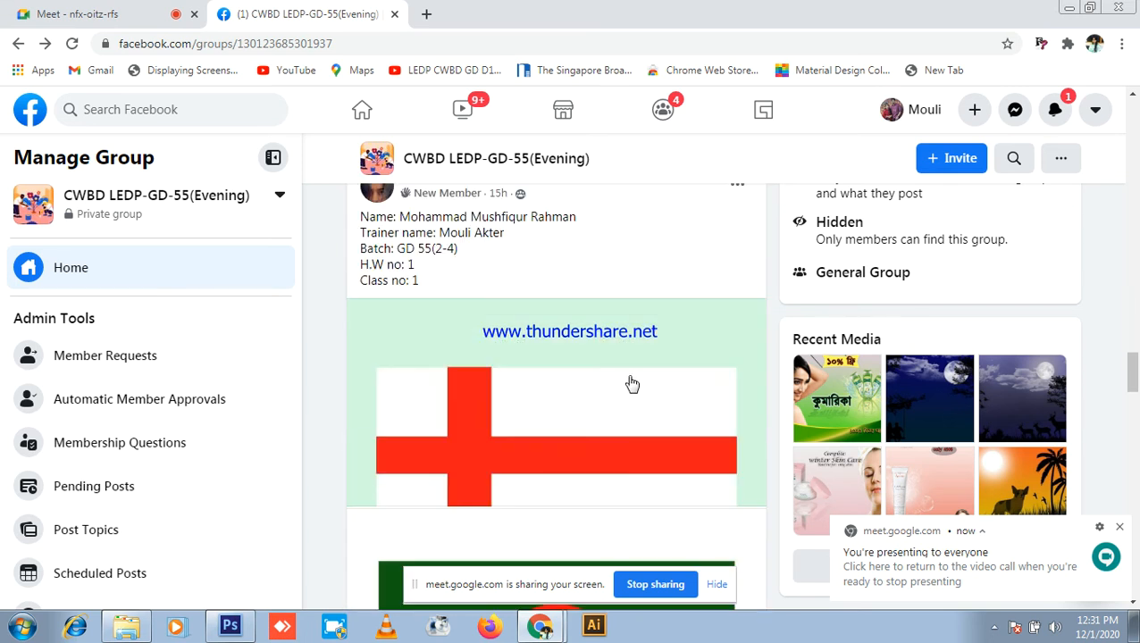
scroll(622, 365, "down", 4)
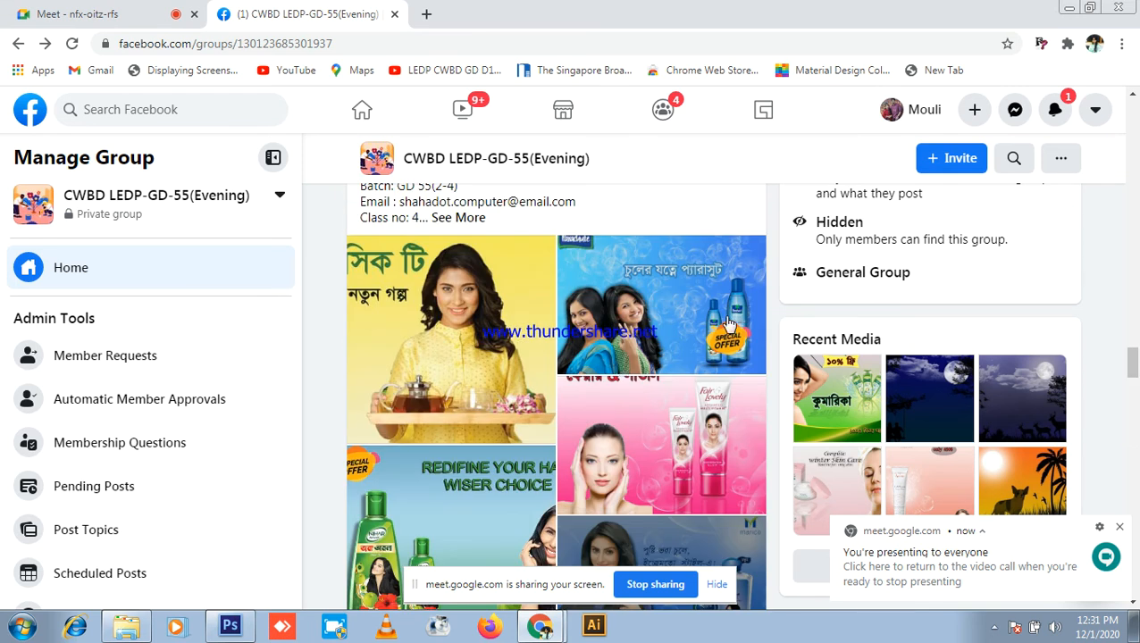
left_click(654, 346)
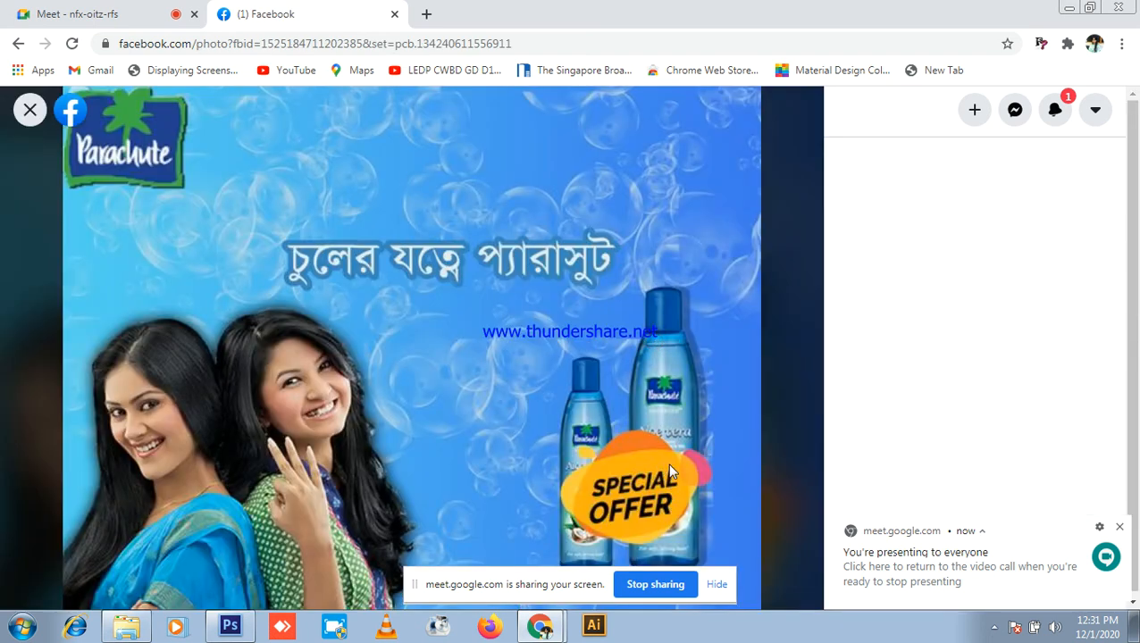
left_click(717, 585)
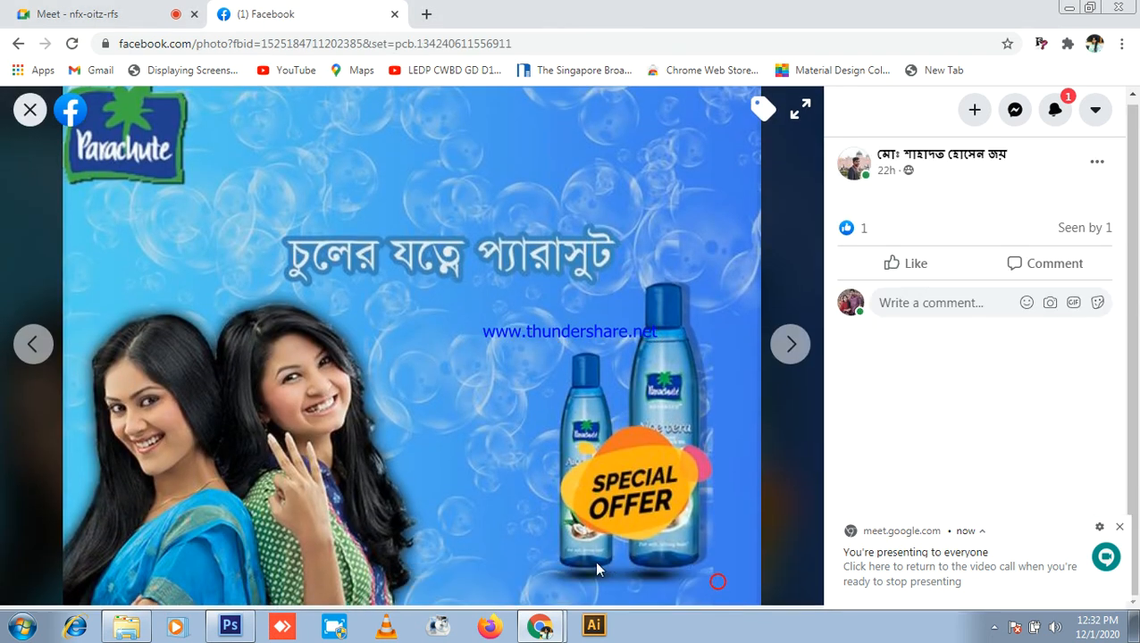
left_click(786, 346)
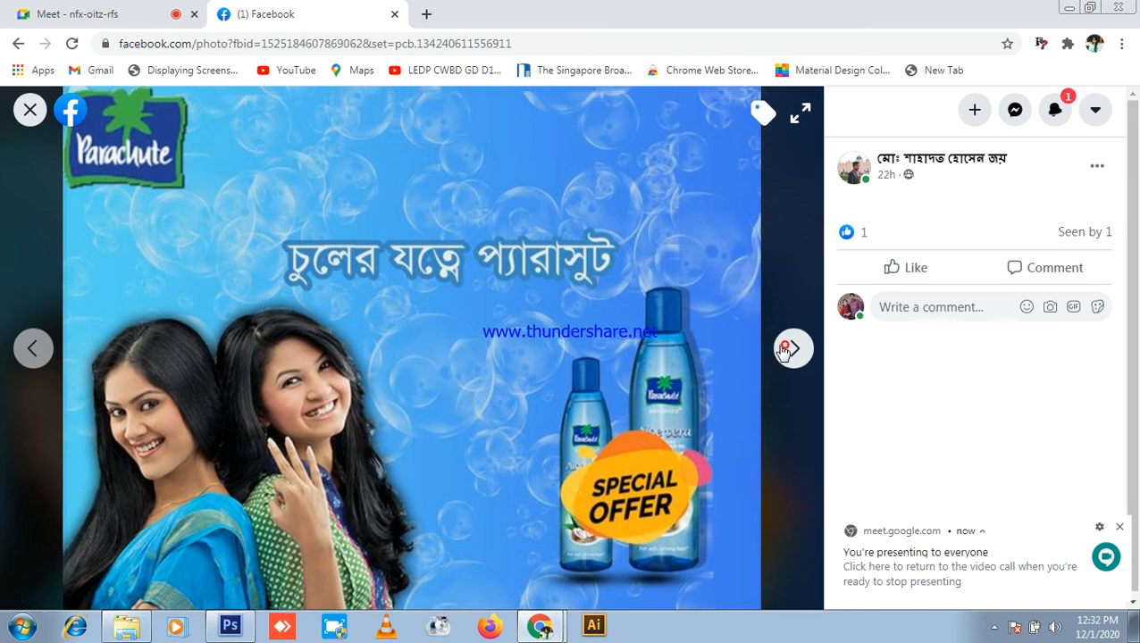
left_click(29, 112)
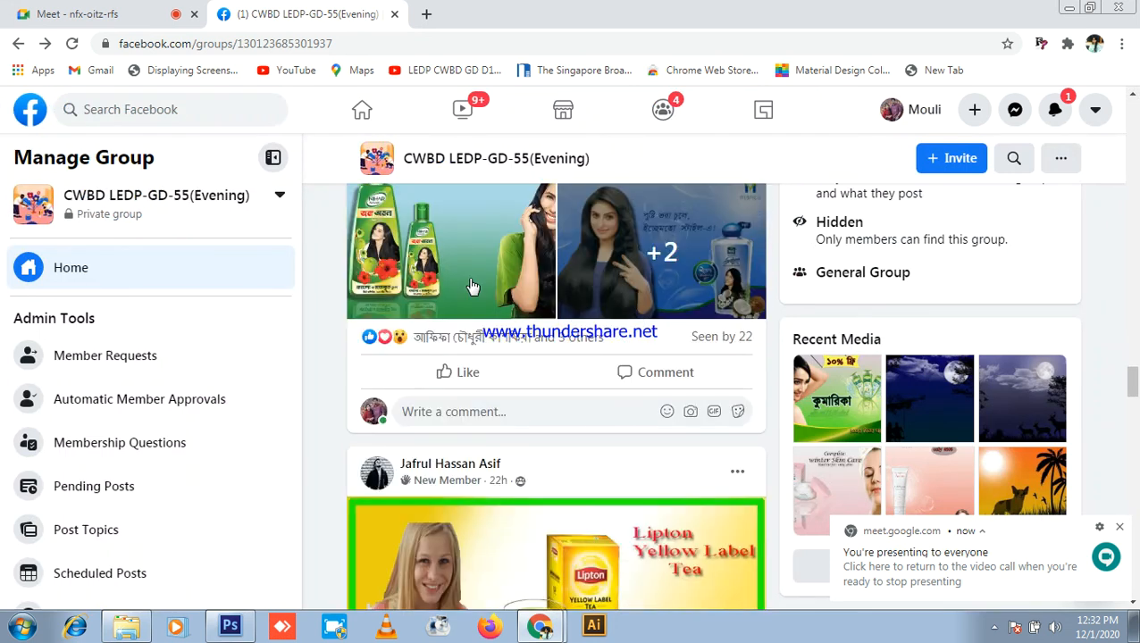
- Browse on to the Lipton Yellow Label Tea ad in the group feed, and check on the meeting
scroll(444, 268, "down", 4)
left_click(72, 14)
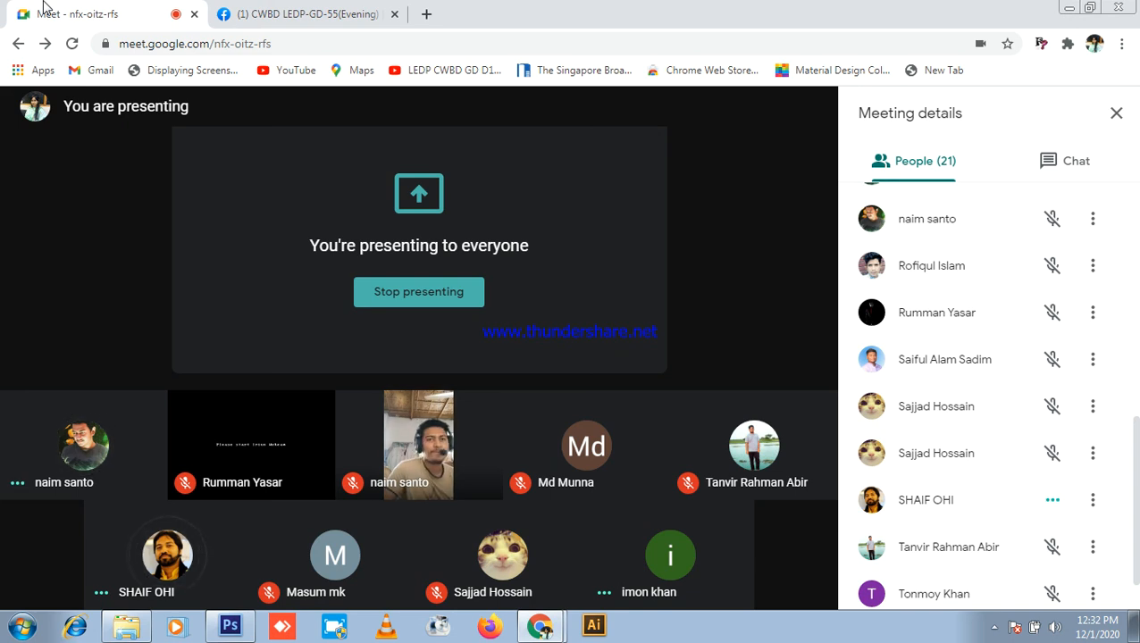
left_click(295, 13)
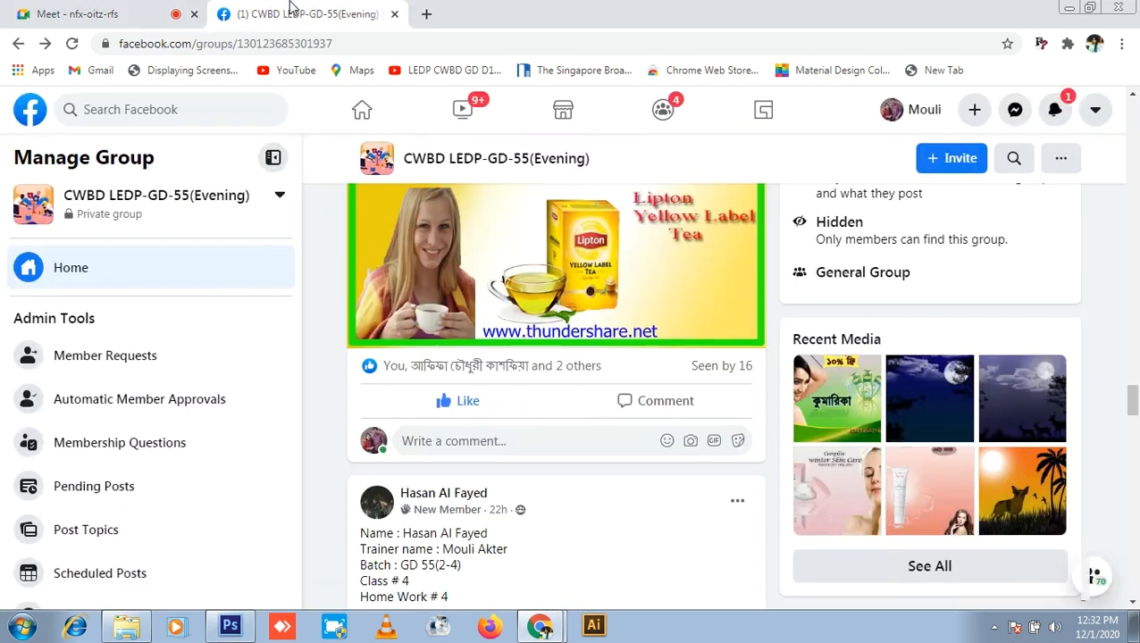
- View the Marico hair oil and Tata Tea ads from the homework post above the Lipton ad at full size, and close them
scroll(379, 184, "up", 1)
scroll(555, 271, "up", 3)
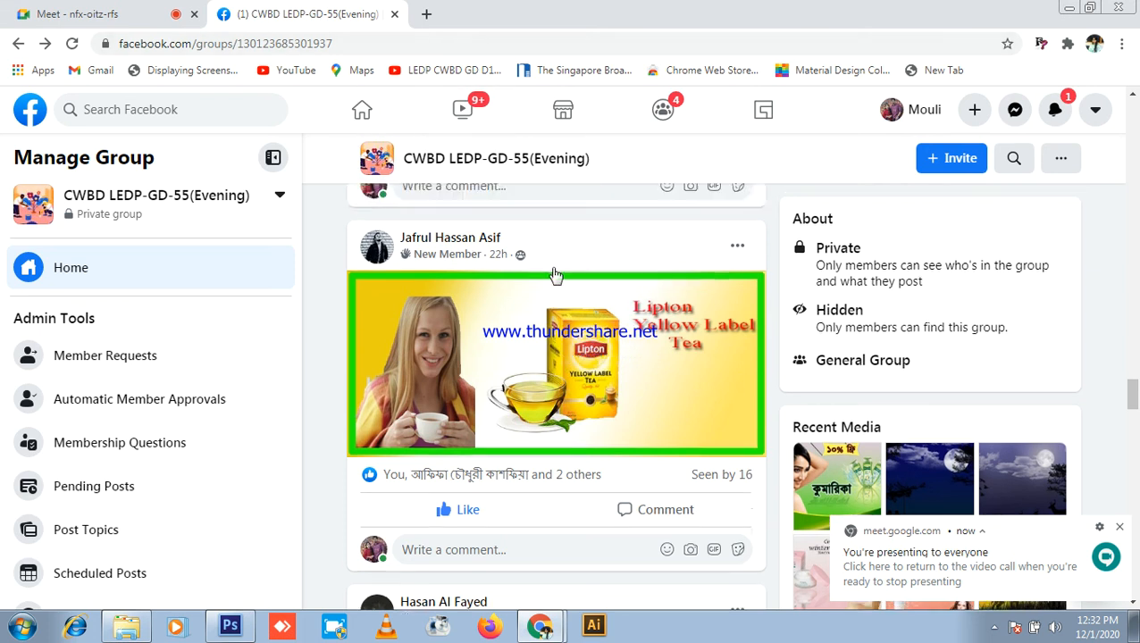
left_click(682, 246)
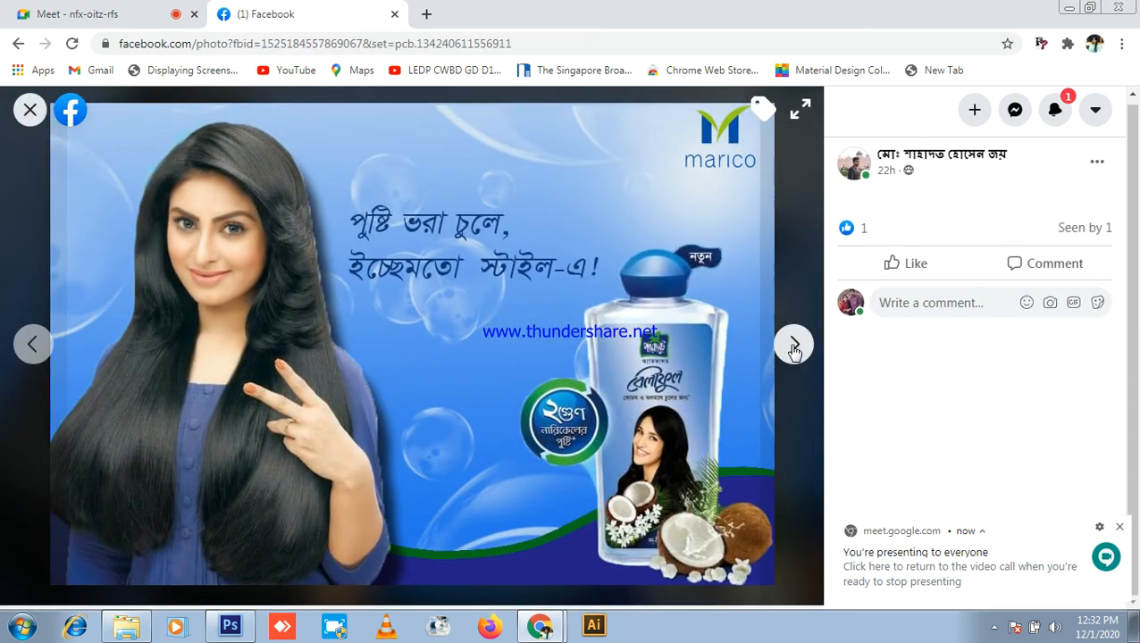
left_click(790, 347)
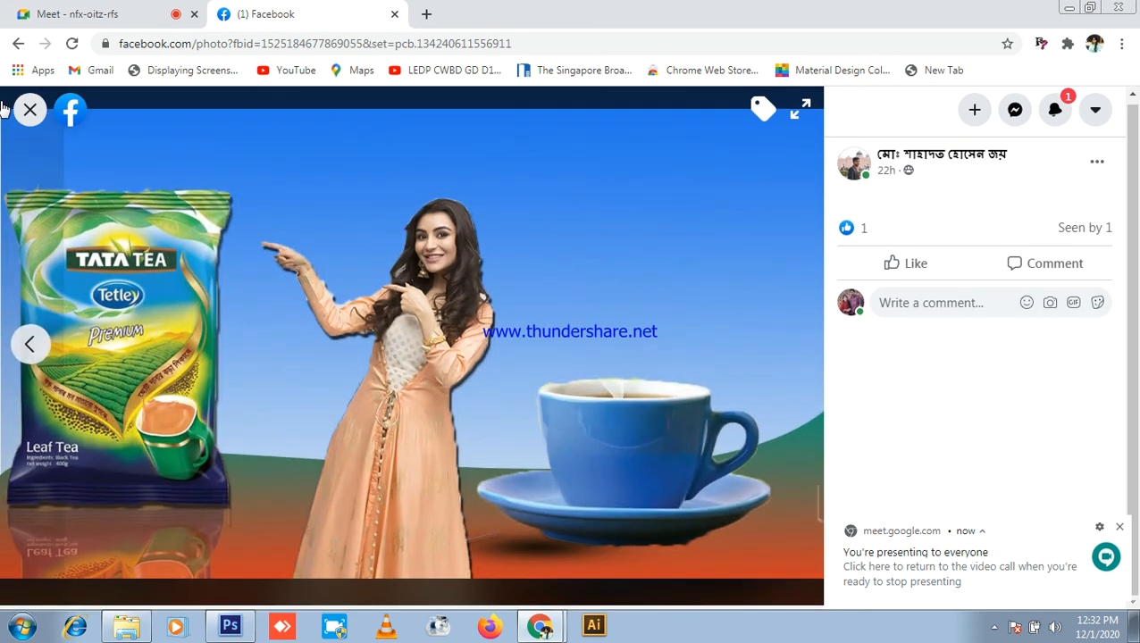
left_click(31, 109)
- Browse further homework posts in the group, and view the Bajaj Almond Drops hair oil ad at full size
scroll(501, 223, "down", 10)
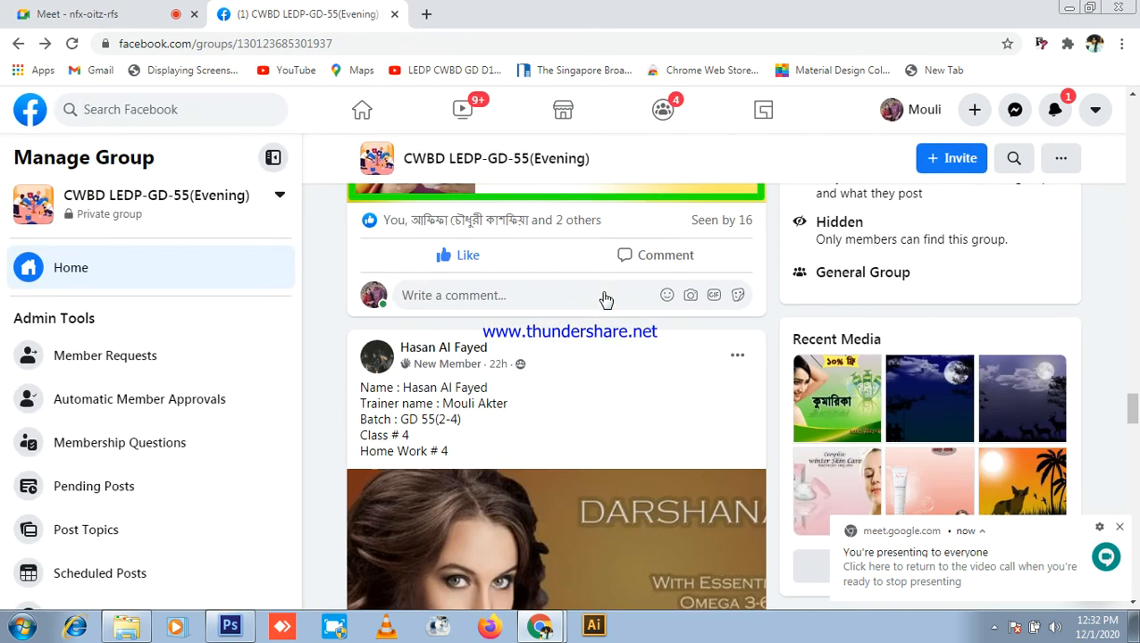
scroll(591, 288, "down", 3)
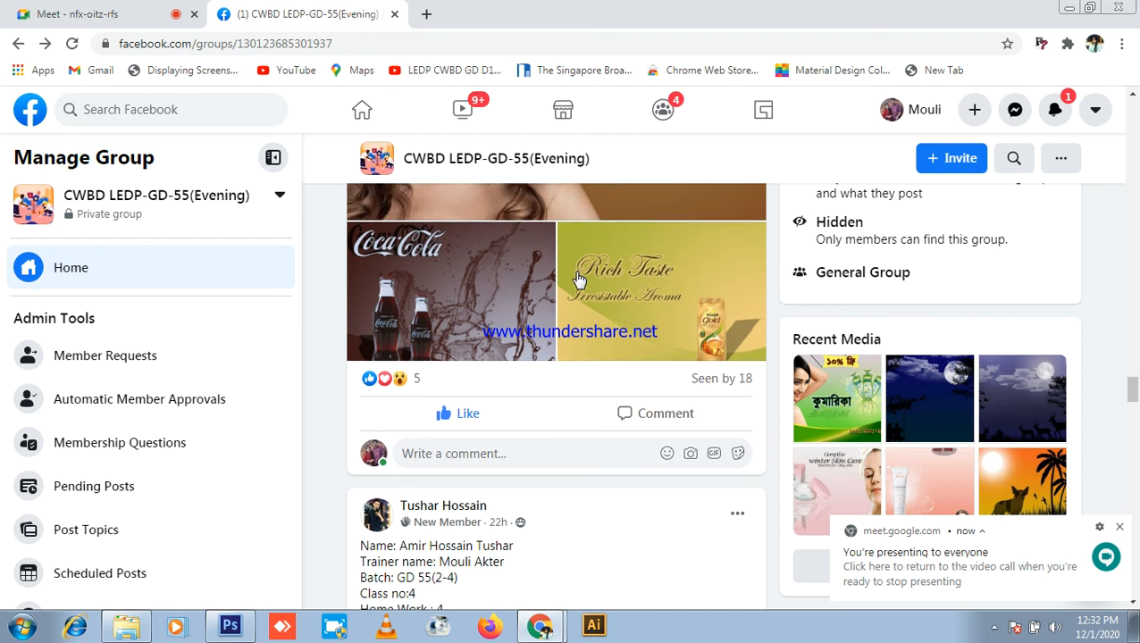
scroll(576, 277, "down", 5)
scroll(565, 272, "down", 15)
scroll(566, 280, "down", 3)
scroll(564, 281, "down", 2)
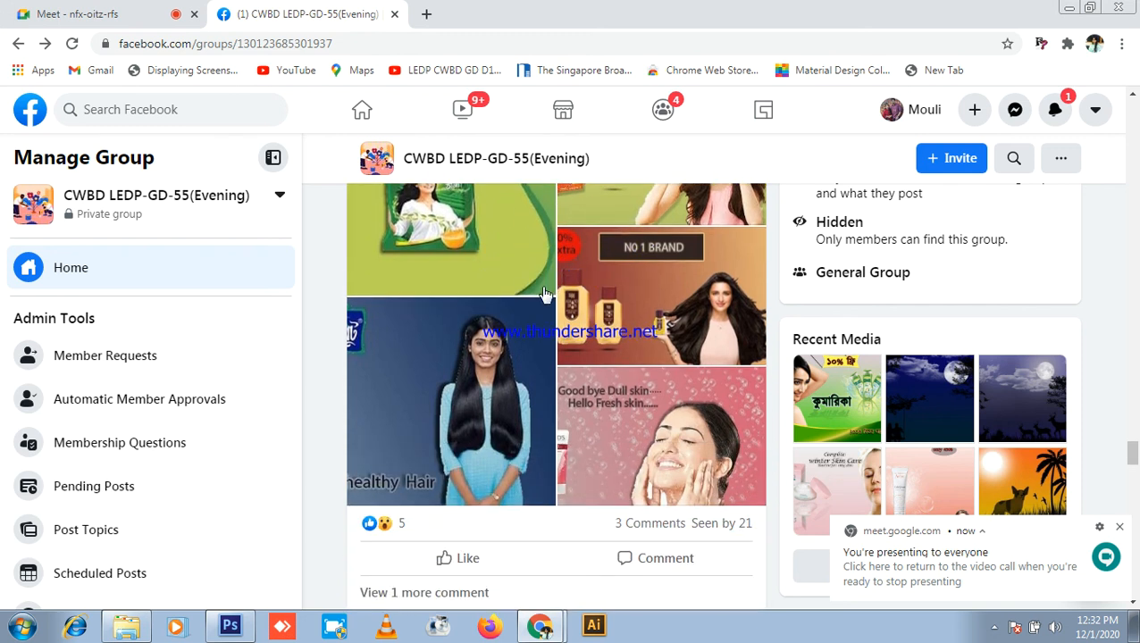
left_click(650, 311)
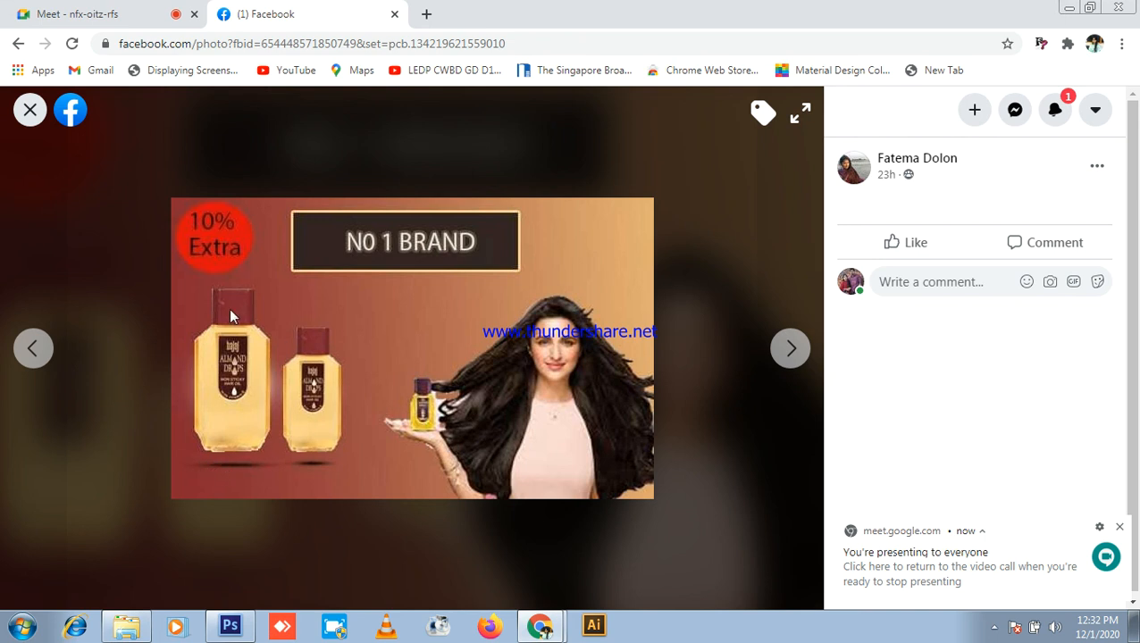
- Check on the meeting several times while keeping the Bajaj Almond Drops ad open for the class
left_click(76, 11)
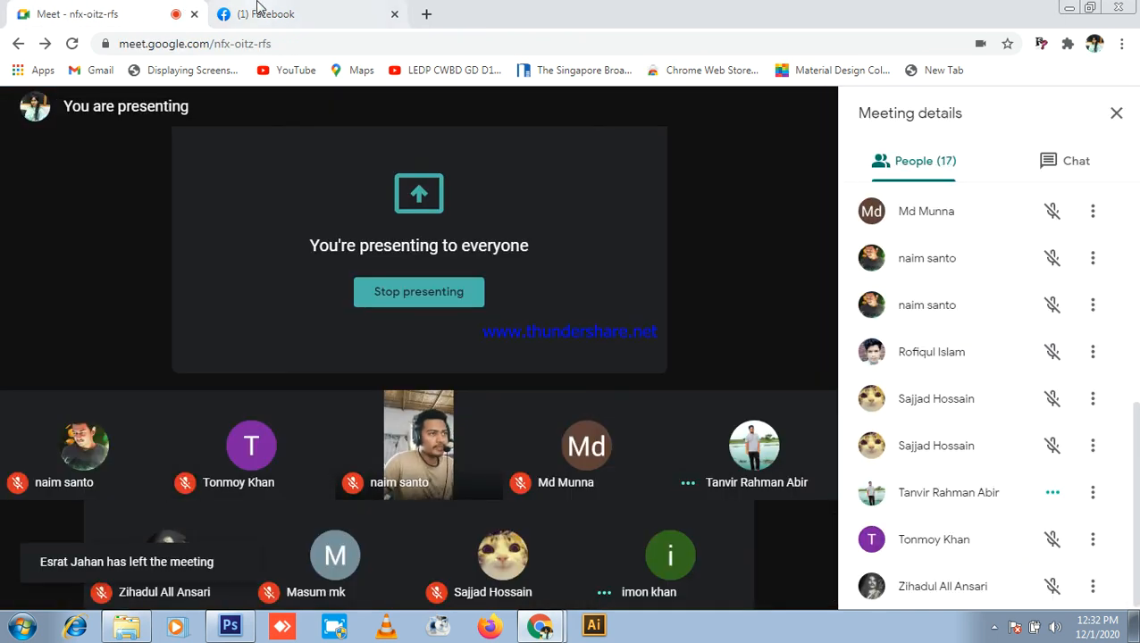
left_click(272, 16)
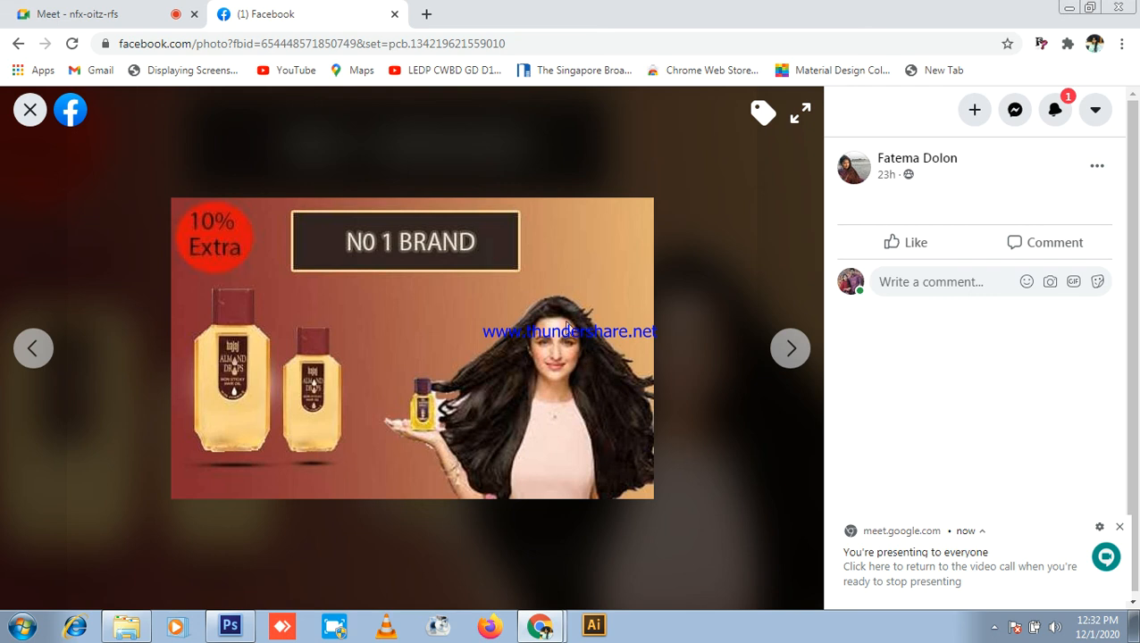
left_click(129, 10)
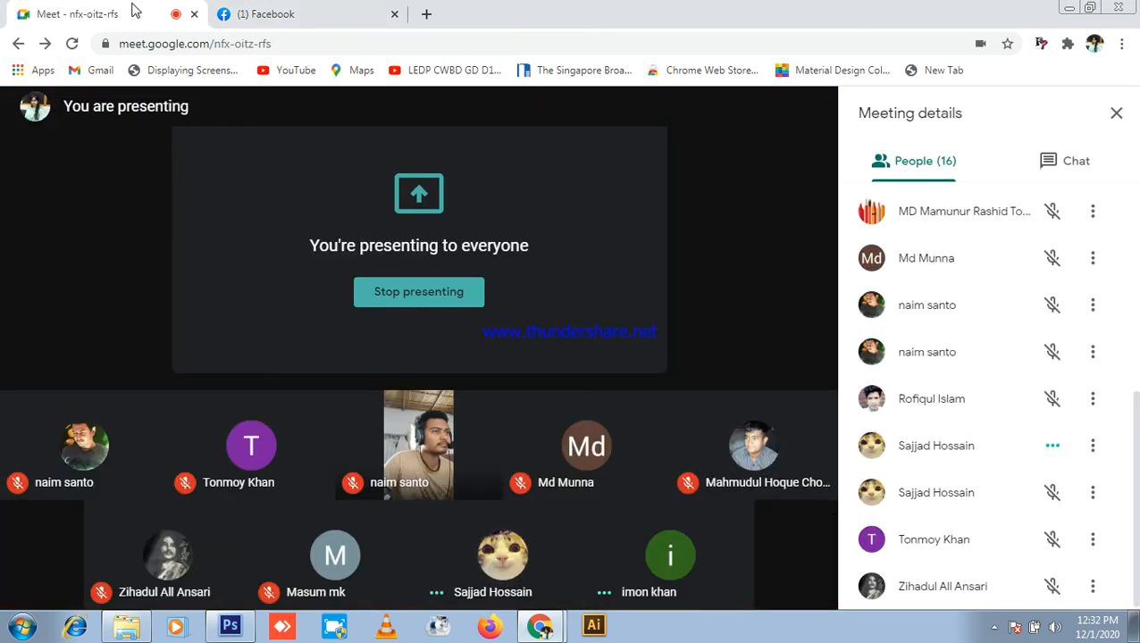
left_click(254, 7)
left_click(15, 11)
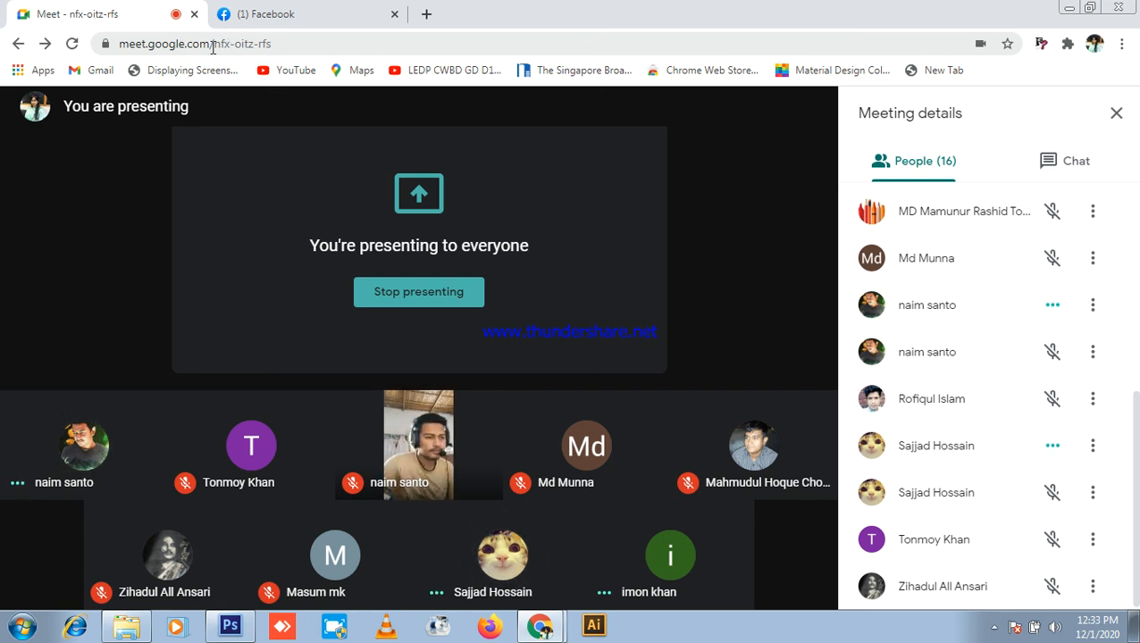
left_click(259, 11)
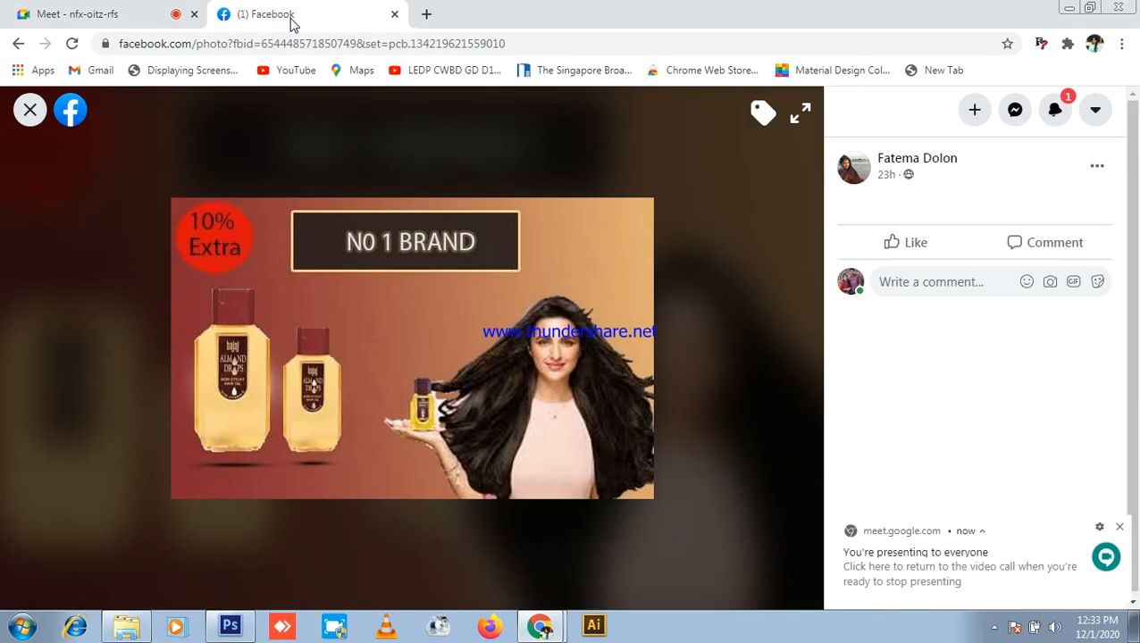
left_click(157, 12)
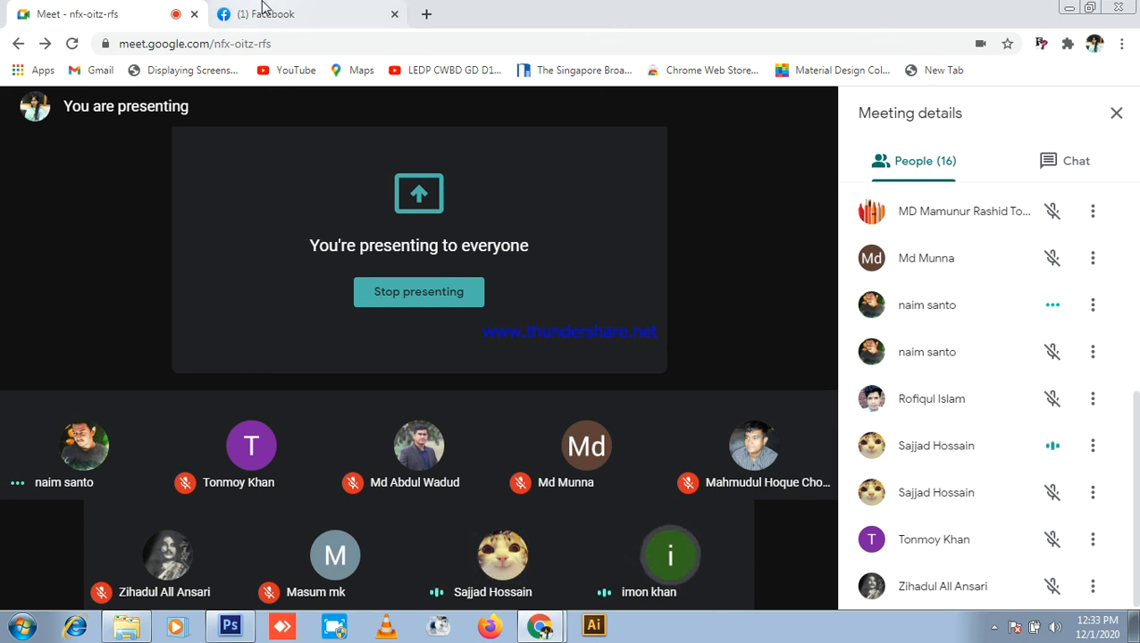
- Stop presenting the screen to the meeting, and close the Facebook page
left_click(409, 304)
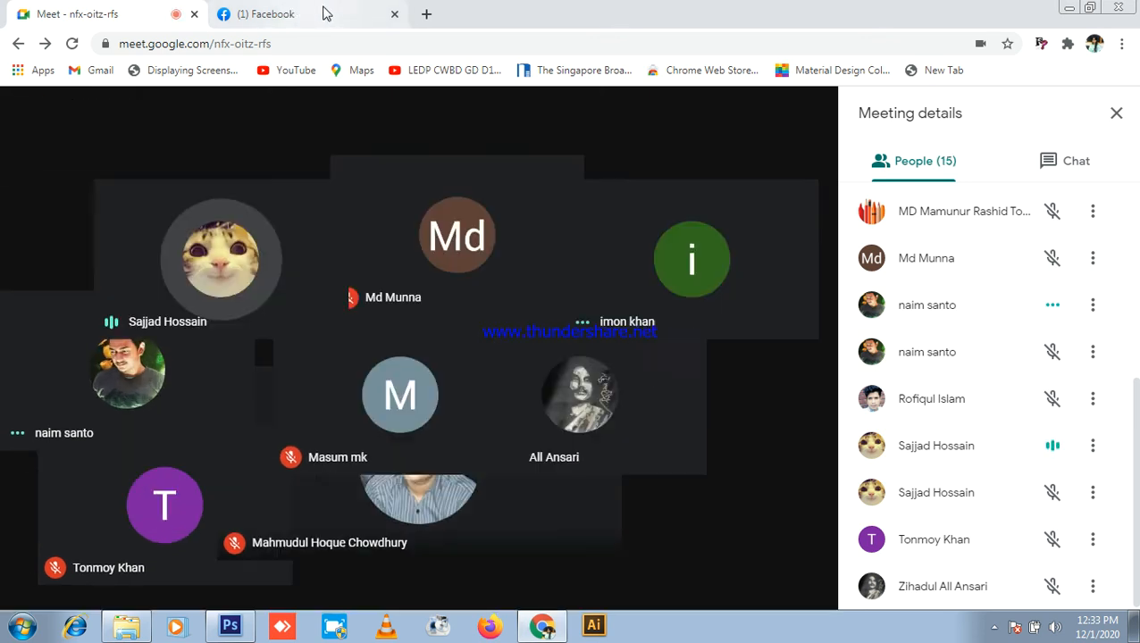
left_click(394, 13)
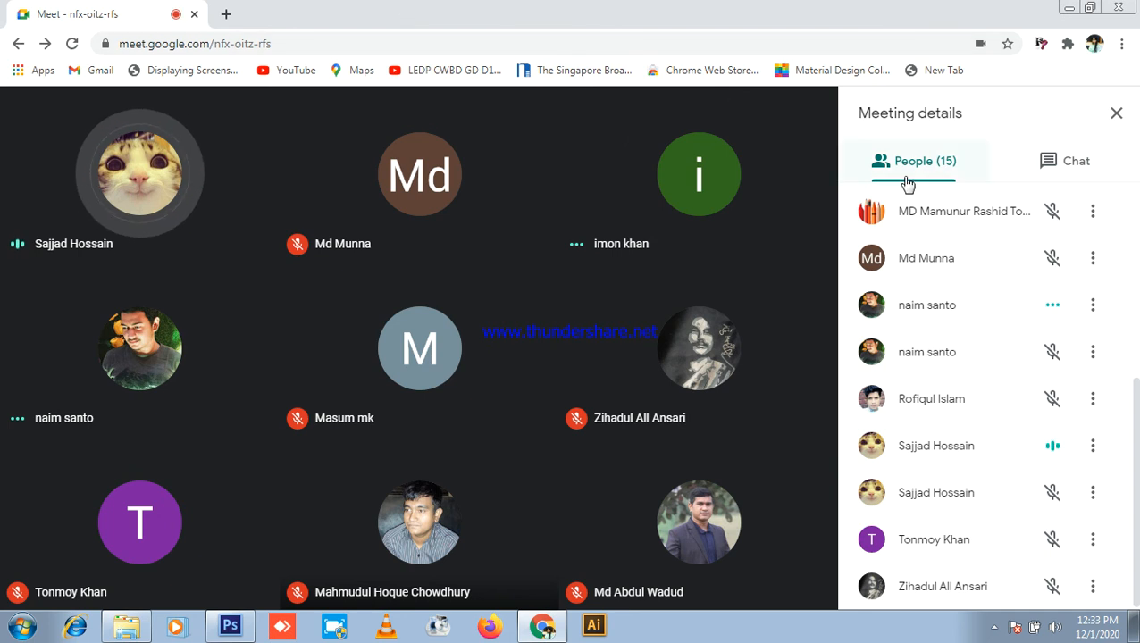
scroll(1054, 375, "up", 1)
scroll(1052, 375, "up", 4)
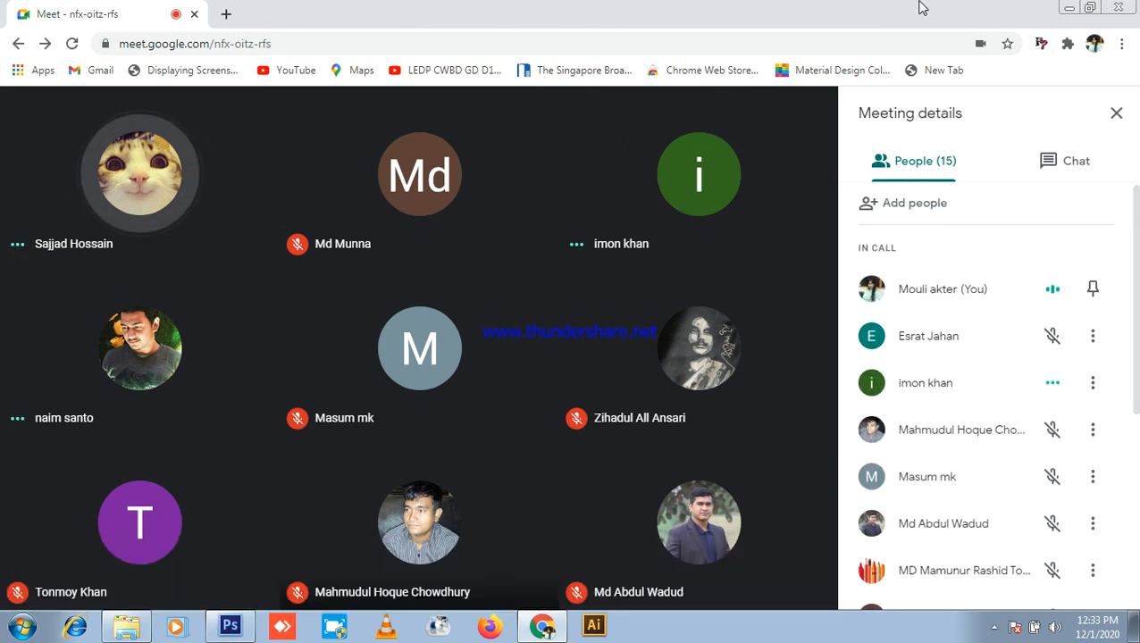
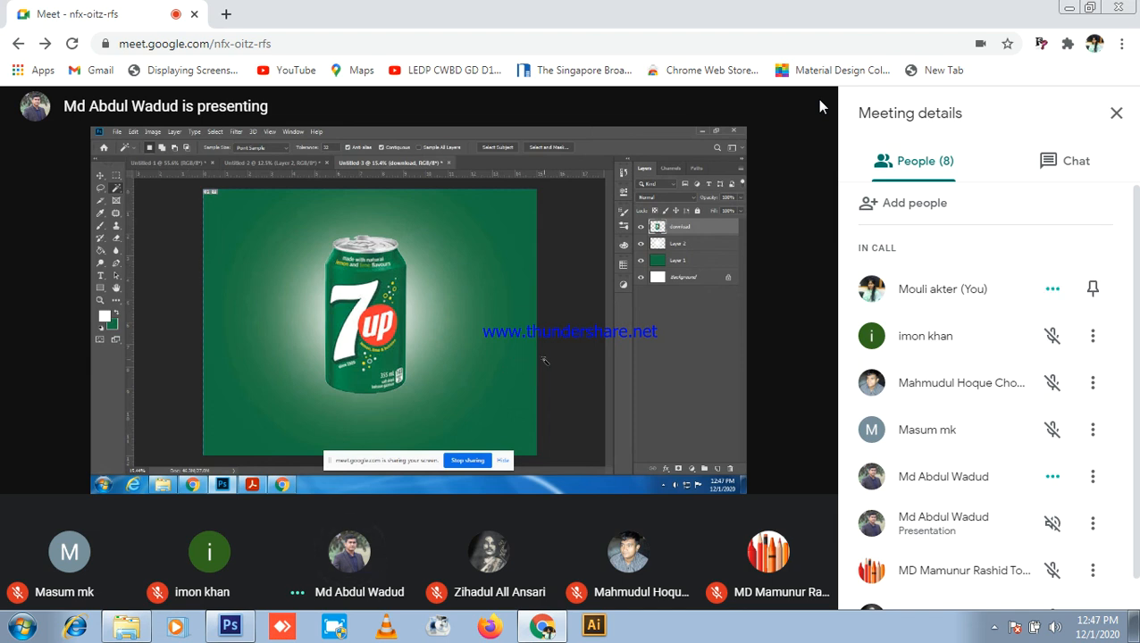
- Review the meeting's participant list and its chat messages
left_click(1065, 163)
left_click(929, 163)
scroll(1000, 389, "down", 1)
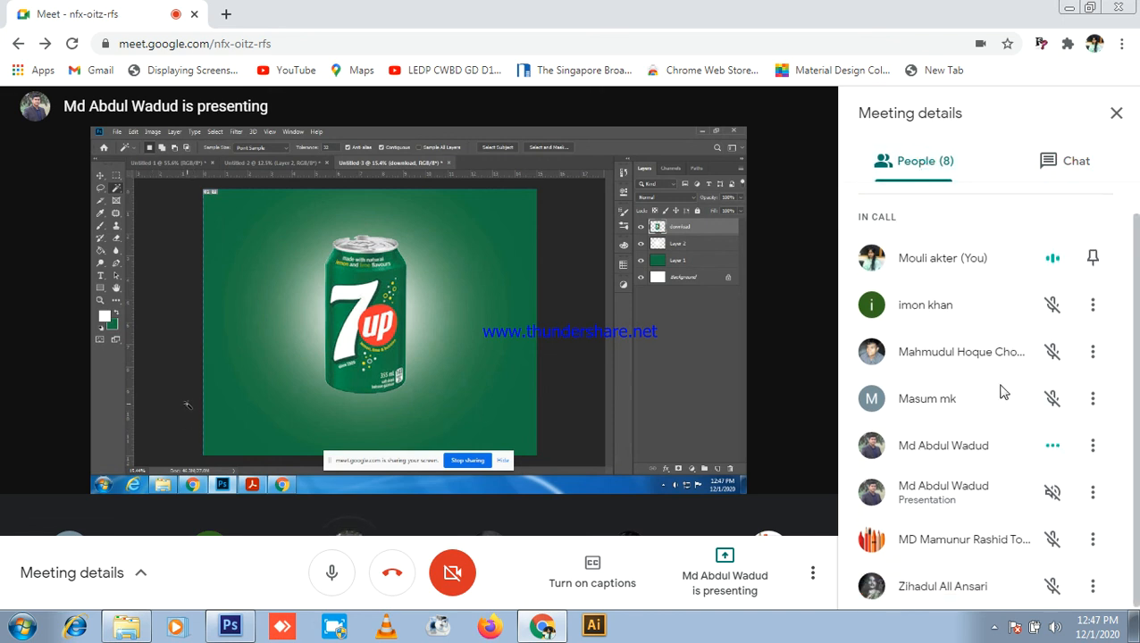
scroll(1005, 348, "up", 1)
left_click(1077, 164)
left_click(929, 164)
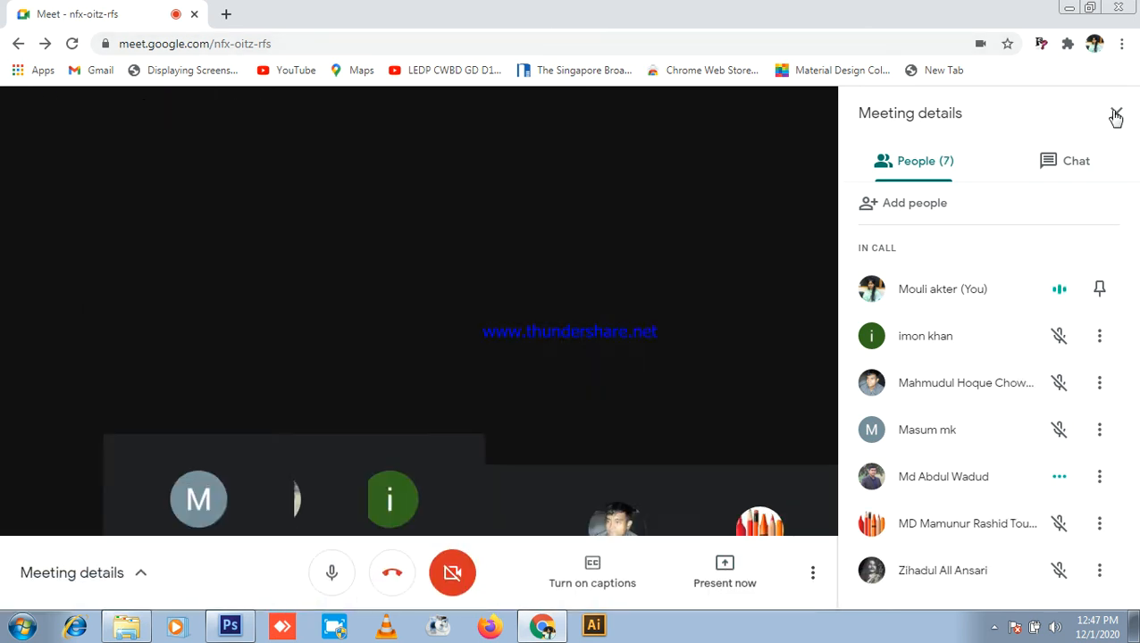
left_click(1115, 115)
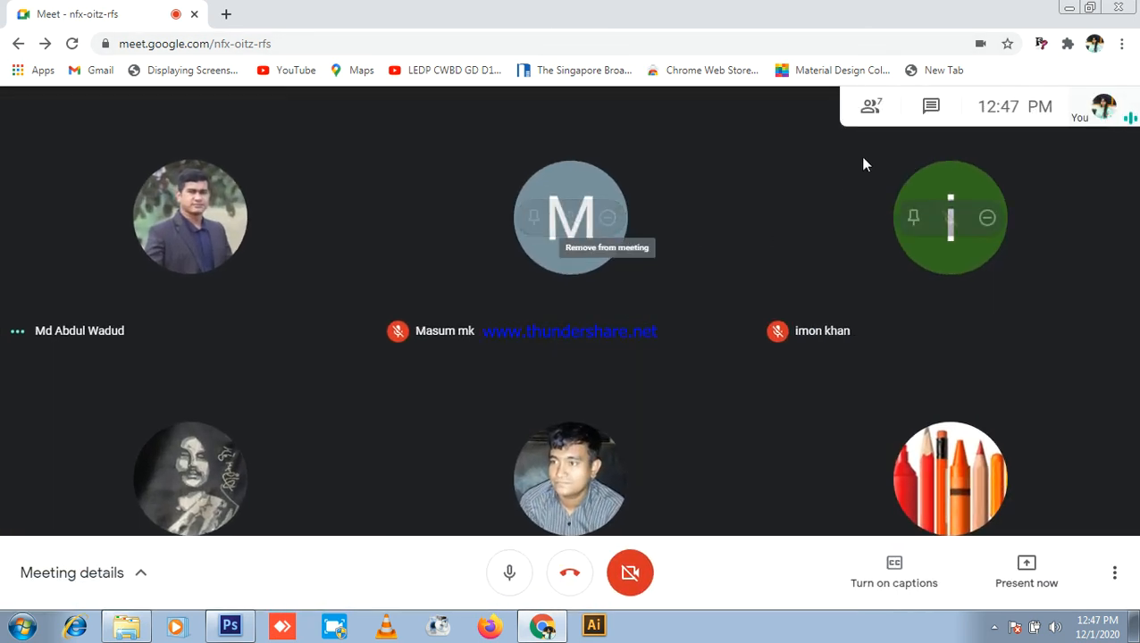
left_click(931, 115)
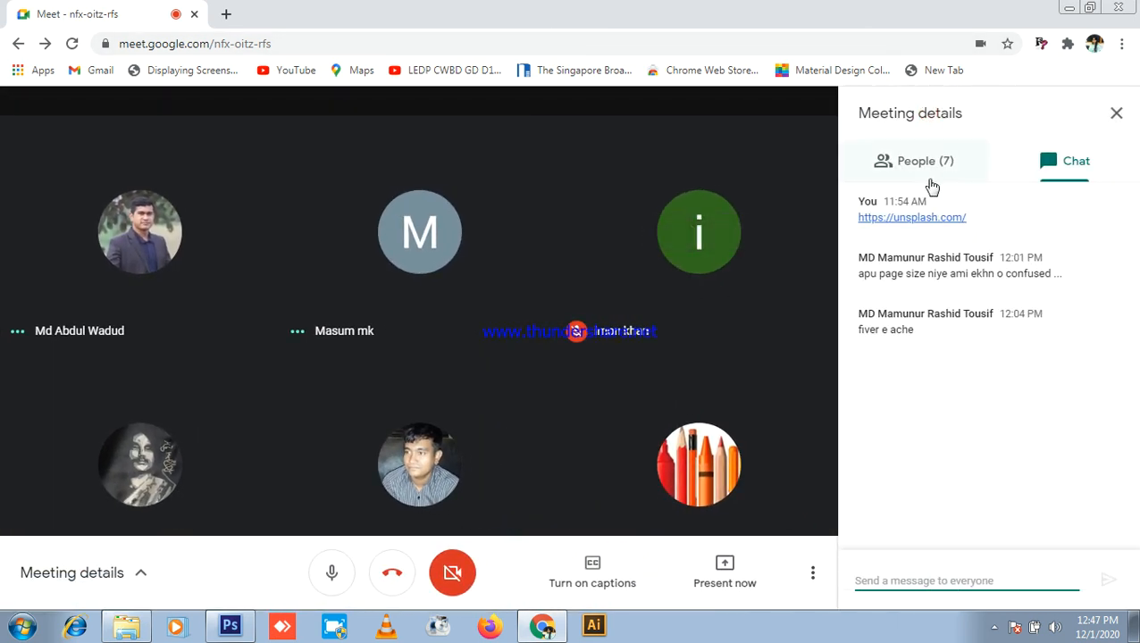
left_click(932, 181)
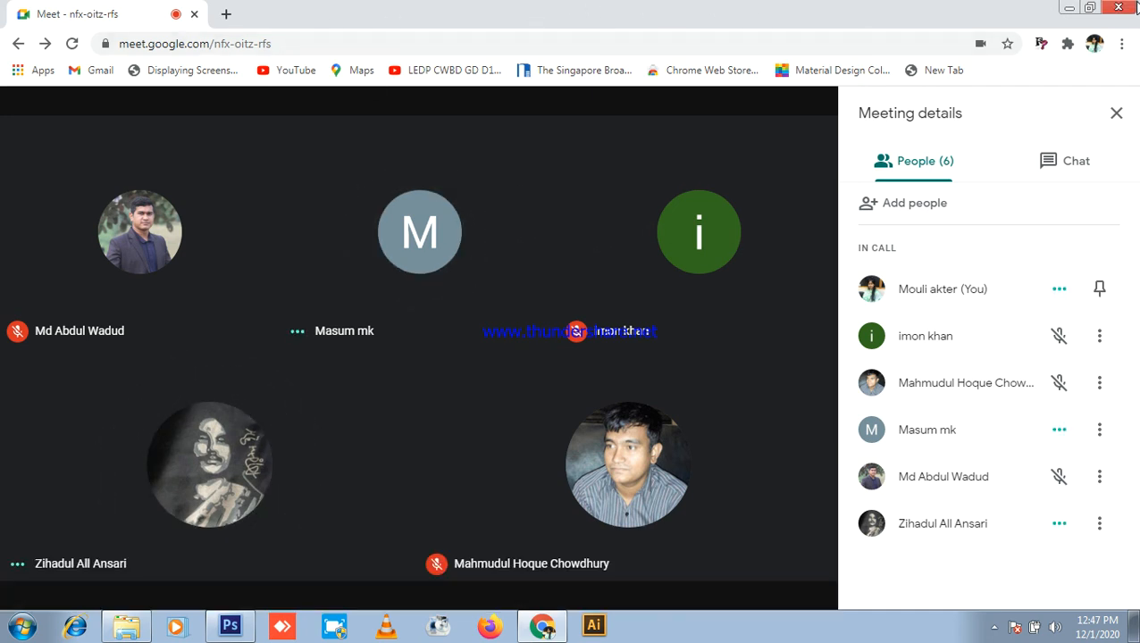
- Close the browser window with the meeting, and show the hidden notification area icons
left_click(1128, 6)
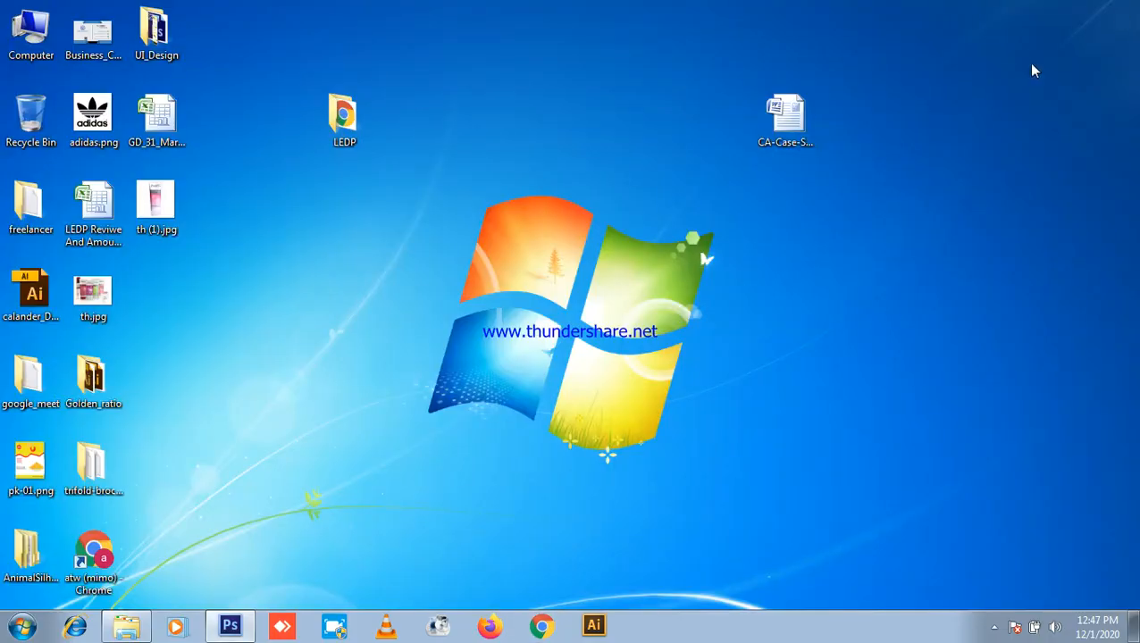
left_click(994, 627)
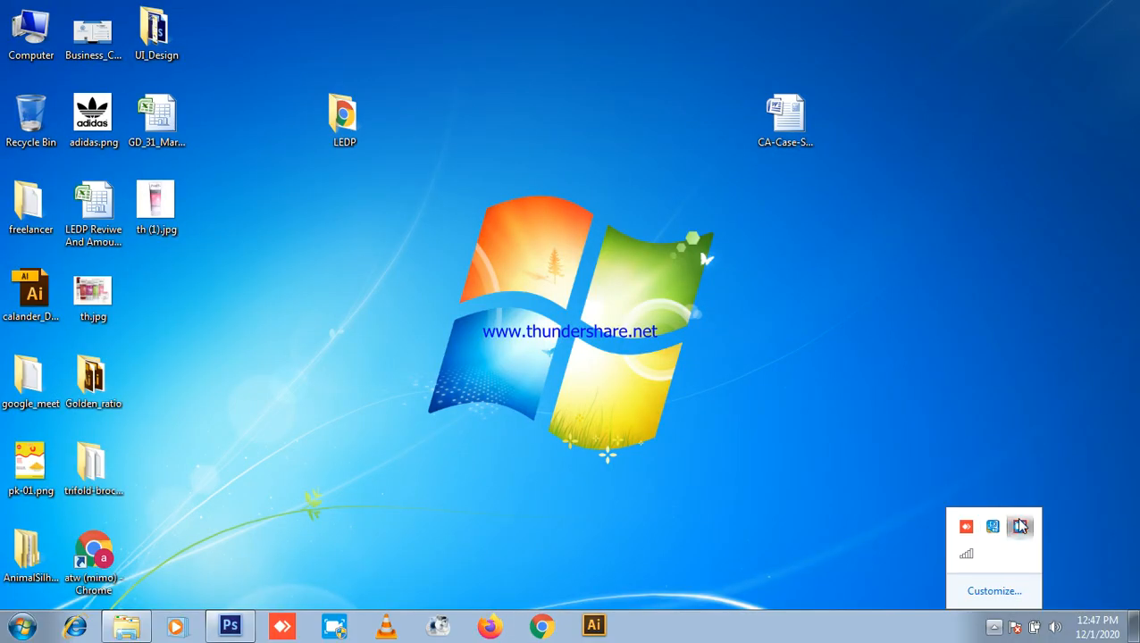